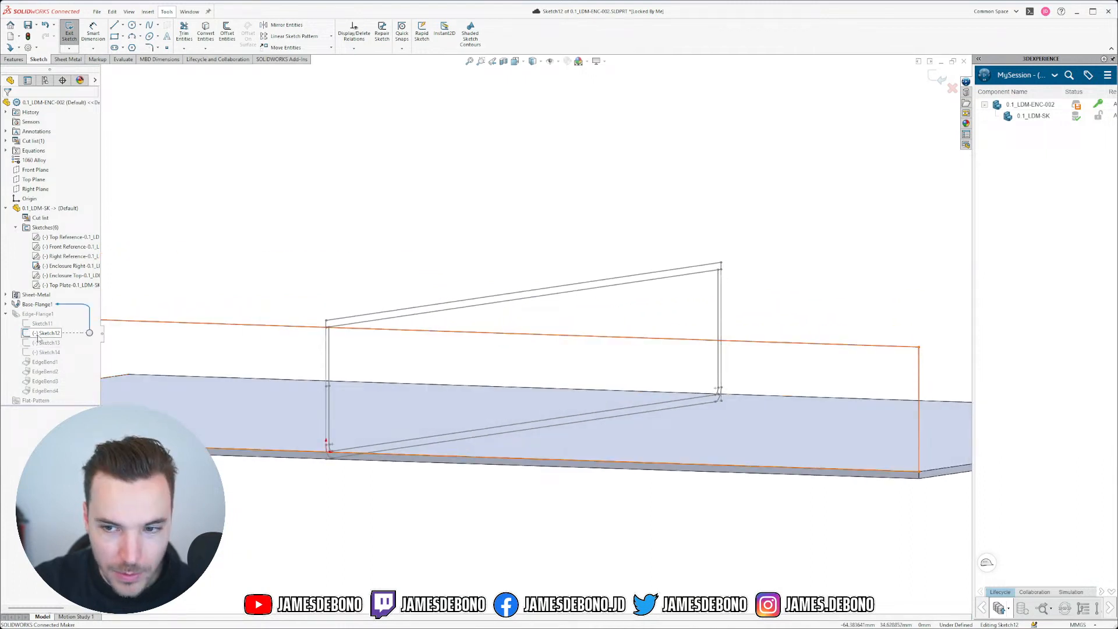
Step: Make Sketch12's helper line pass through the master sketch's Point36, then exit the sketch
{"action": "scroll", "coordinate": [279, 344], "scroll_direction": "down", "scroll_amount": 3}
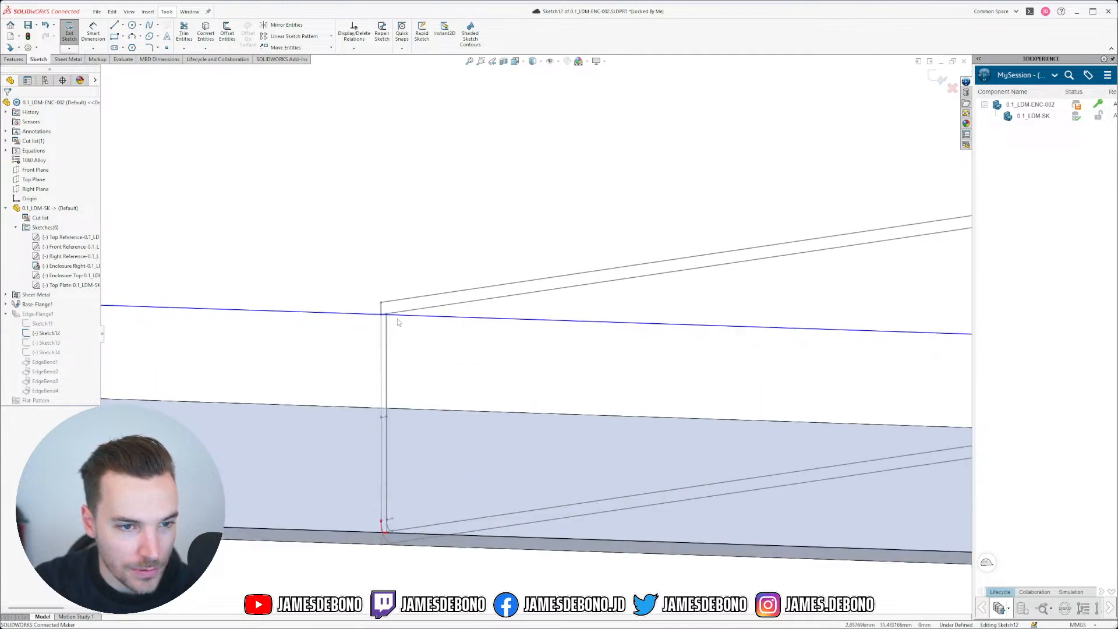
{"action": "left_click_drag", "start_coordinate": [397, 320], "coordinate": [396, 343]}
{"action": "left_click", "coordinate": [381, 315], "text": "ctrl"}
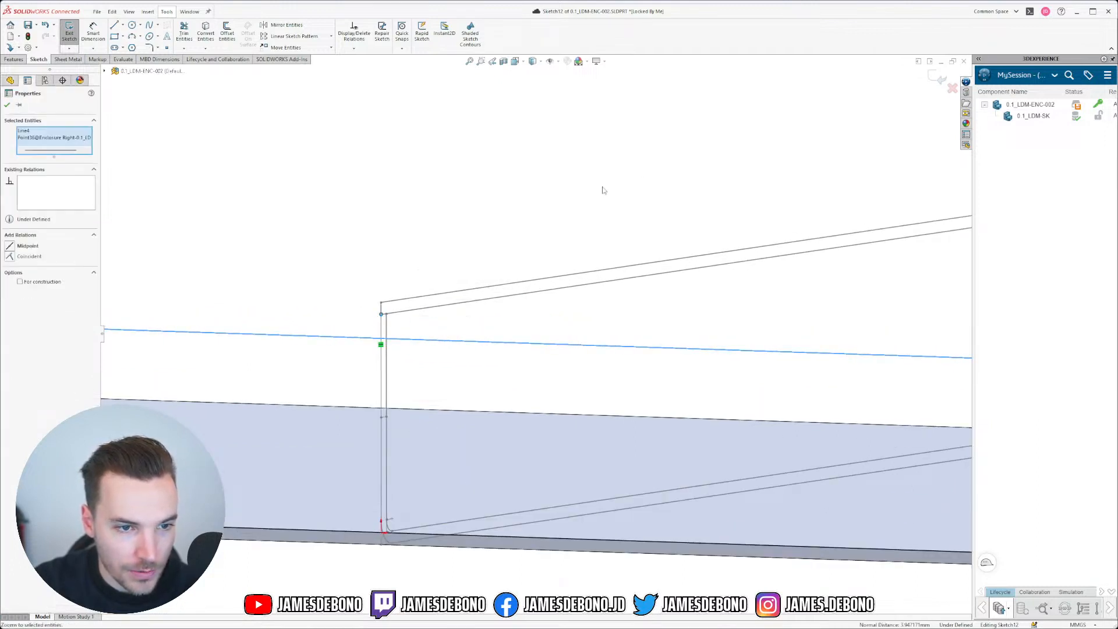
{"action": "left_click", "coordinate": [64, 251]}
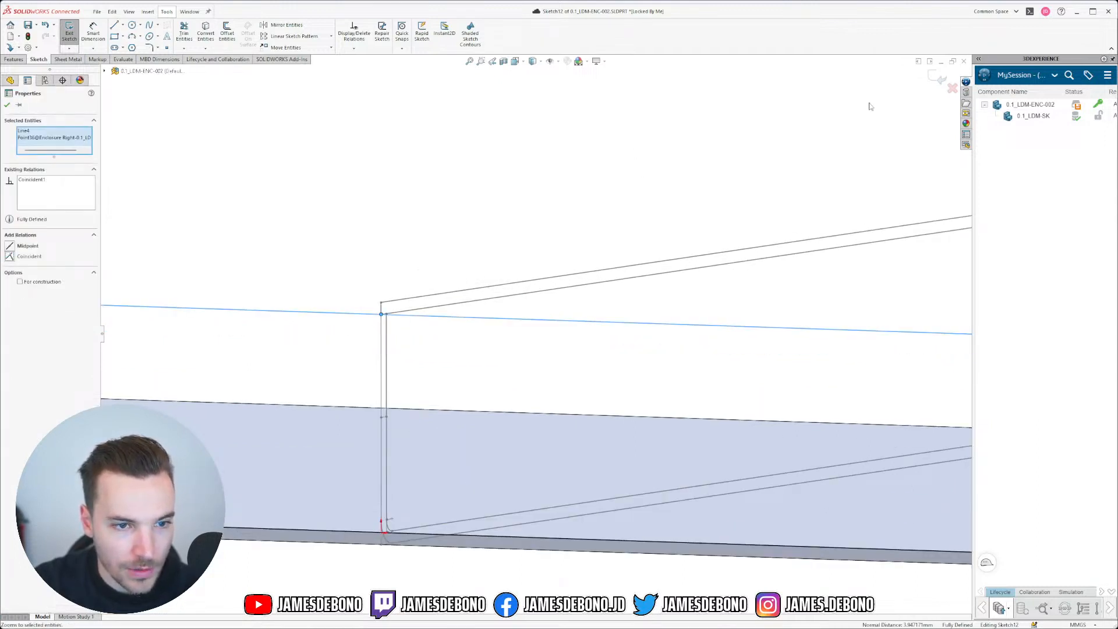
{"action": "left_click", "coordinate": [939, 79]}
Step: Snap Sketch13's upper-left corner point onto the flange corner and exit to rebuild the flange
{"action": "left_click", "coordinate": [47, 342]}
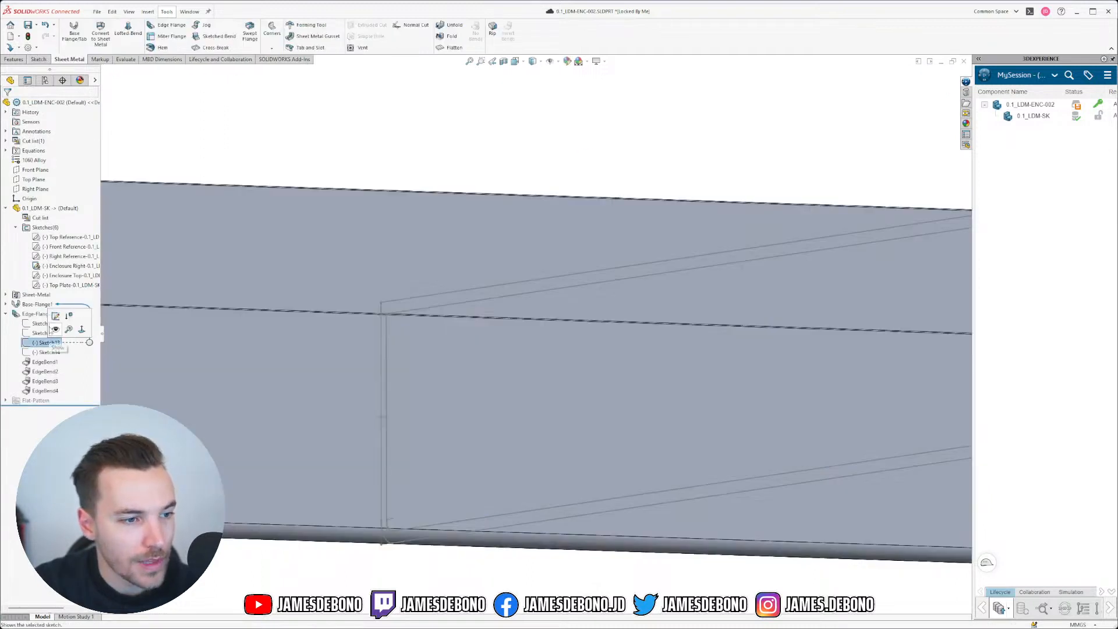
{"action": "left_click", "coordinate": [56, 315]}
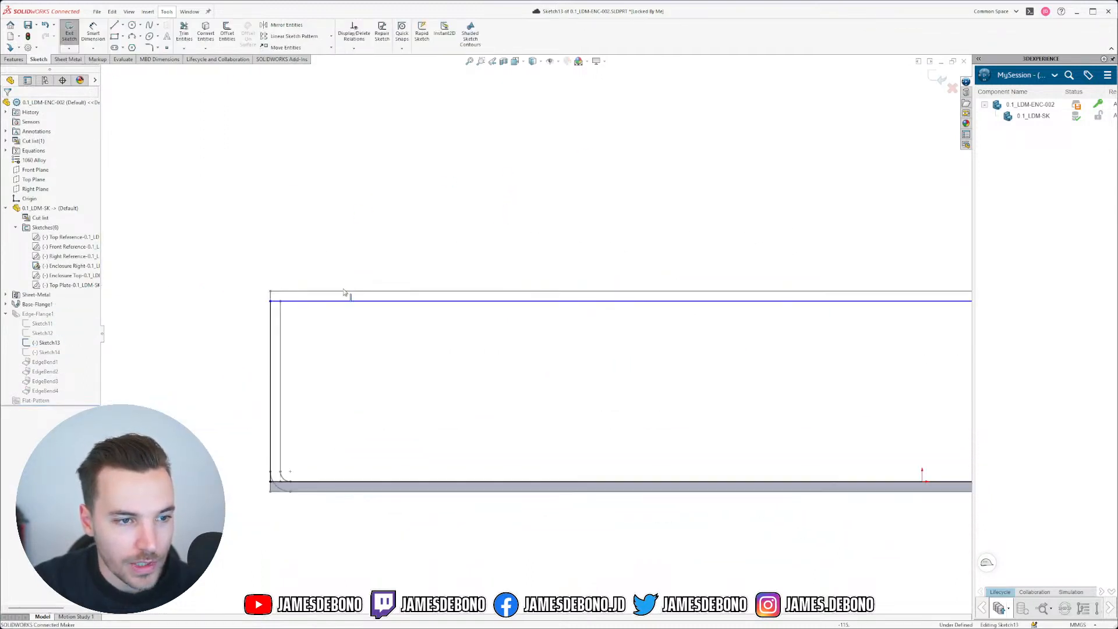
{"action": "scroll", "coordinate": [265, 326], "scroll_direction": "down", "scroll_amount": 4}
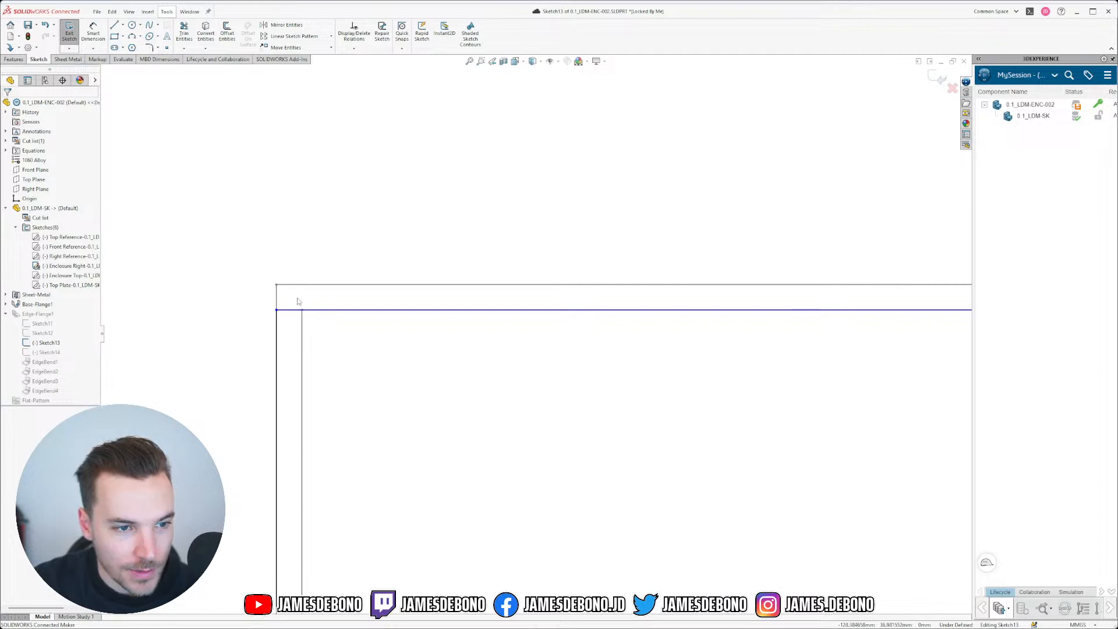
{"action": "left_click", "coordinate": [277, 309]}
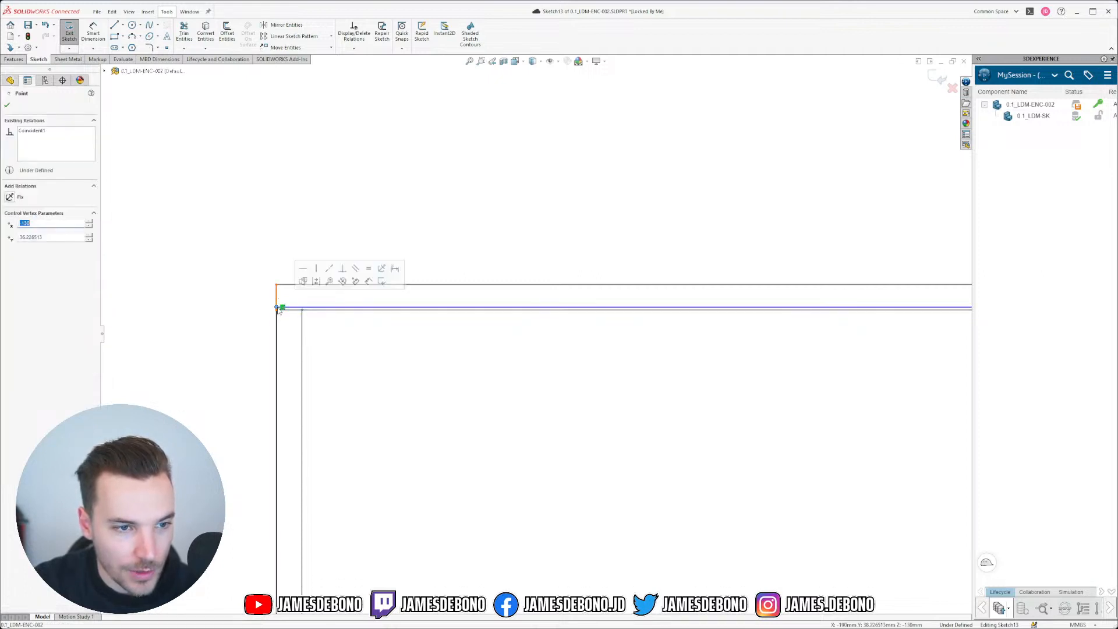
{"action": "left_click", "coordinate": [354, 335]}
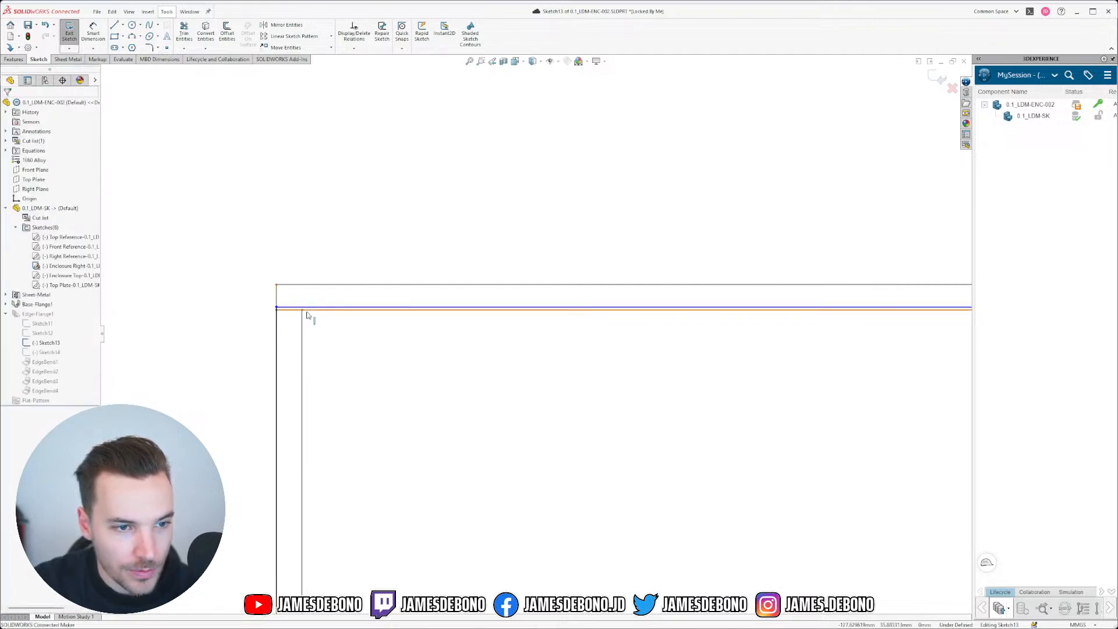
{"action": "left_click", "coordinate": [277, 308]}
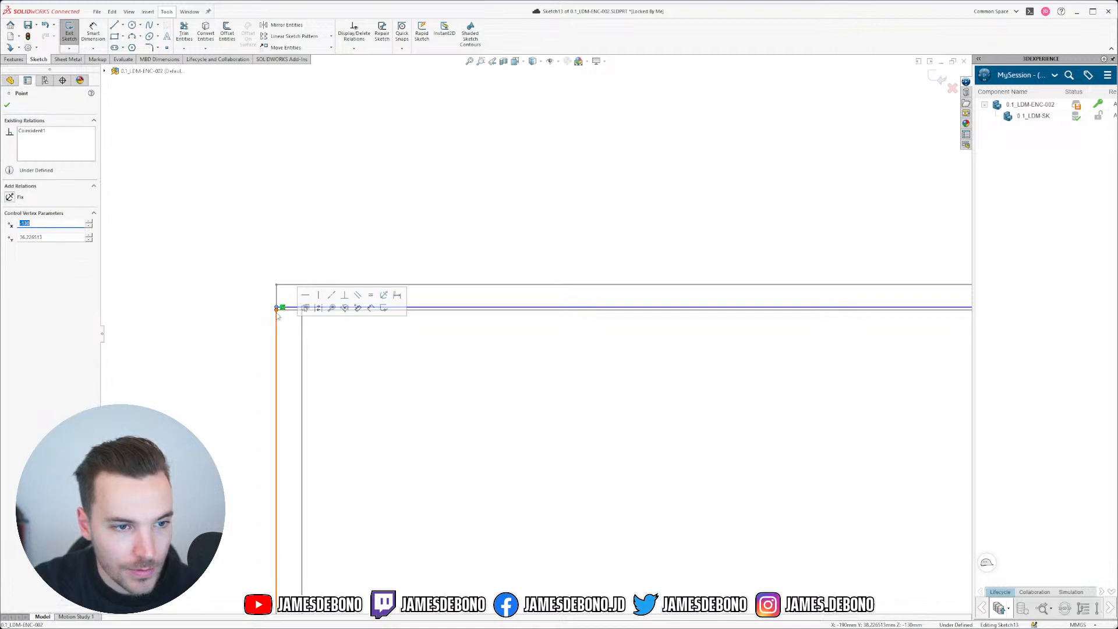
{"action": "left_click_drag", "start_coordinate": [277, 308], "coordinate": [277, 310]}
{"action": "left_click", "coordinate": [357, 350]}
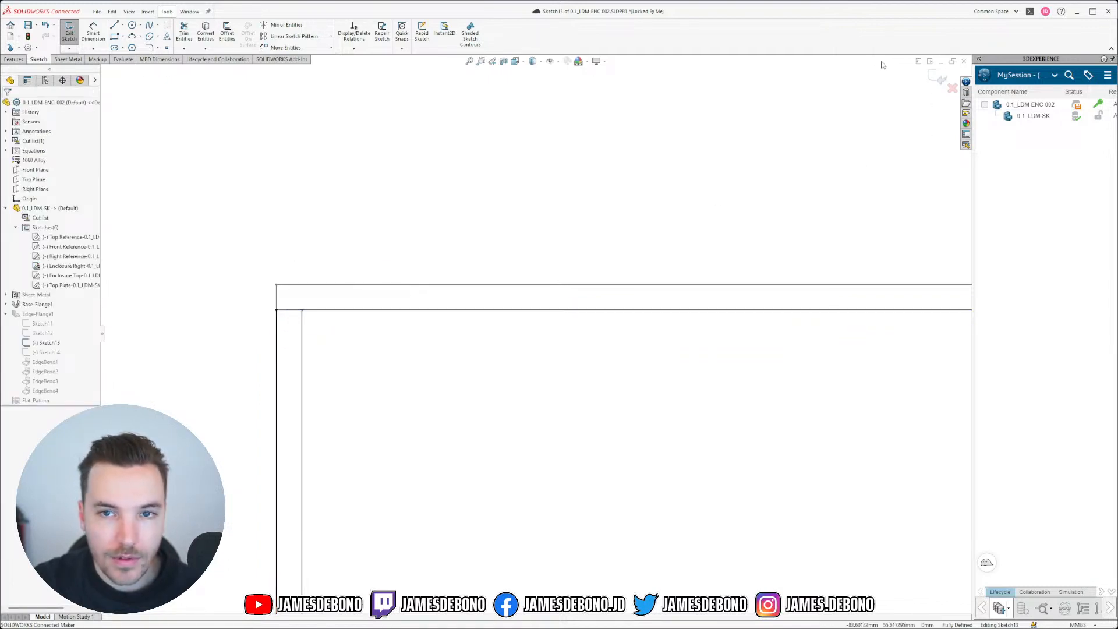
{"action": "left_click", "coordinate": [938, 76]}
Step: Tie Sketch14's helper Line4 to the master sketch's Point35 and exit to rebuild the part
{"action": "left_click", "coordinate": [50, 353]}
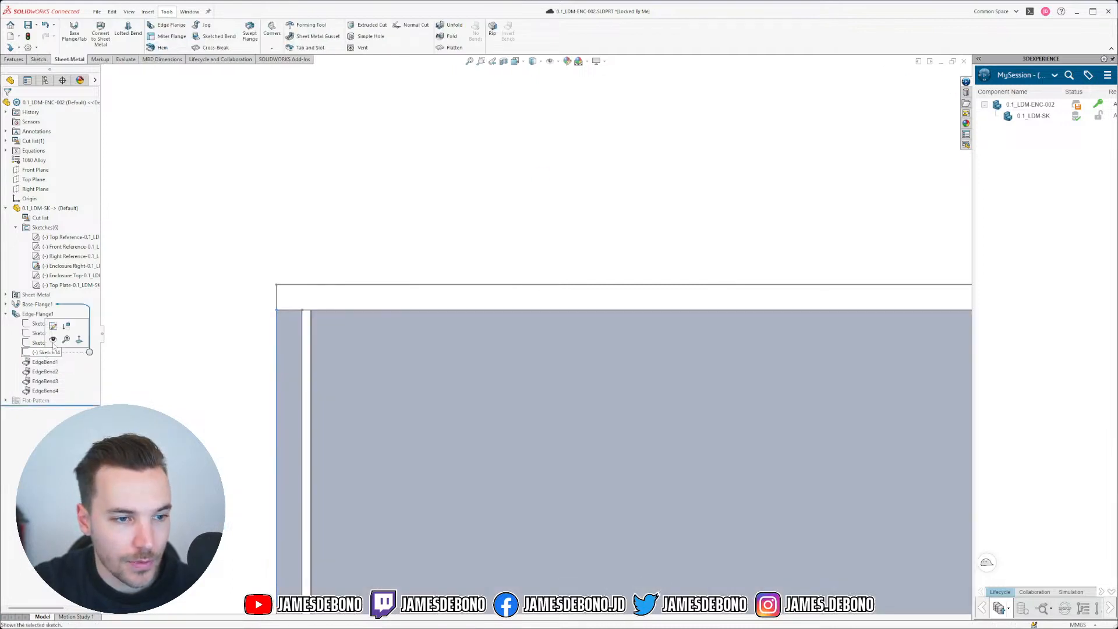
{"action": "left_click", "coordinate": [53, 327]}
{"action": "mouse_move", "coordinate": [484, 292]}
{"action": "middle_mouse_down"}
{"action": "mouse_move", "coordinate": [510, 281]}
{"action": "mouse_move", "coordinate": [374, 277]}
{"action": "mouse_move", "coordinate": [372, 311]}
{"action": "middle_mouse_up"}
{"action": "scroll", "coordinate": [357, 307], "scroll_direction": "down", "scroll_amount": 5}
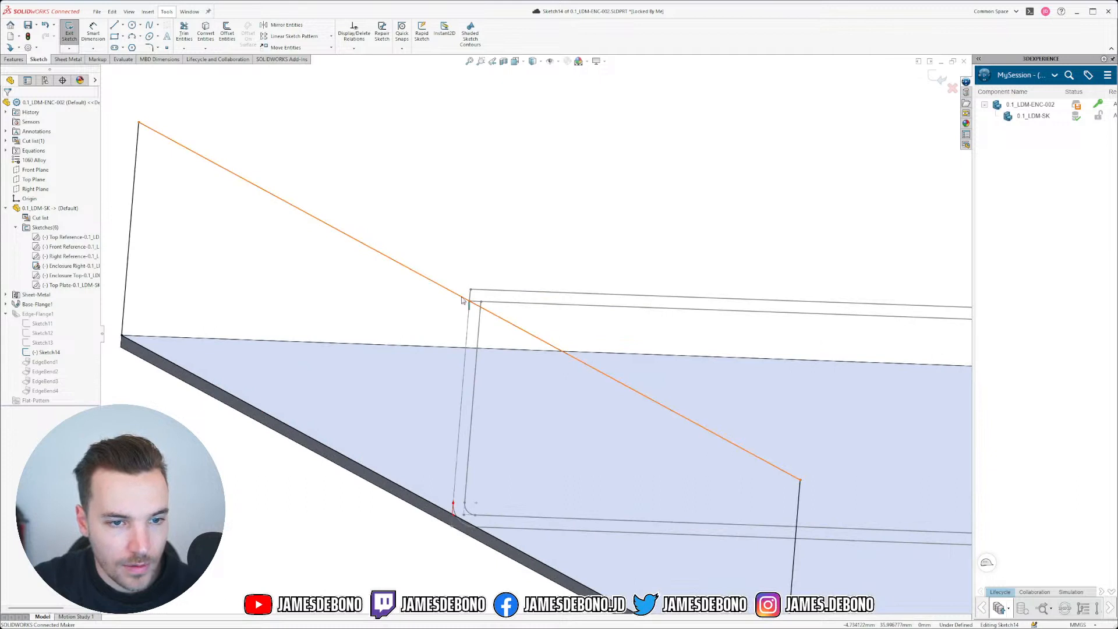
{"action": "left_click", "coordinate": [463, 299]}
{"action": "left_click", "coordinate": [470, 301], "text": "ctrl"}
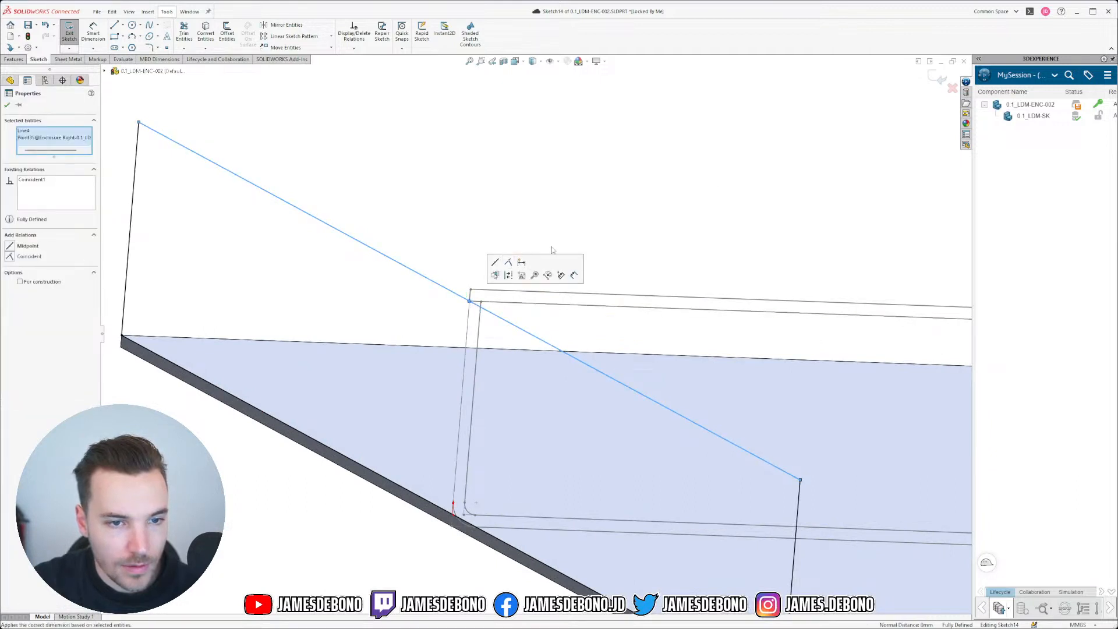
{"action": "left_click", "coordinate": [831, 135]}
{"action": "left_click", "coordinate": [934, 80]}
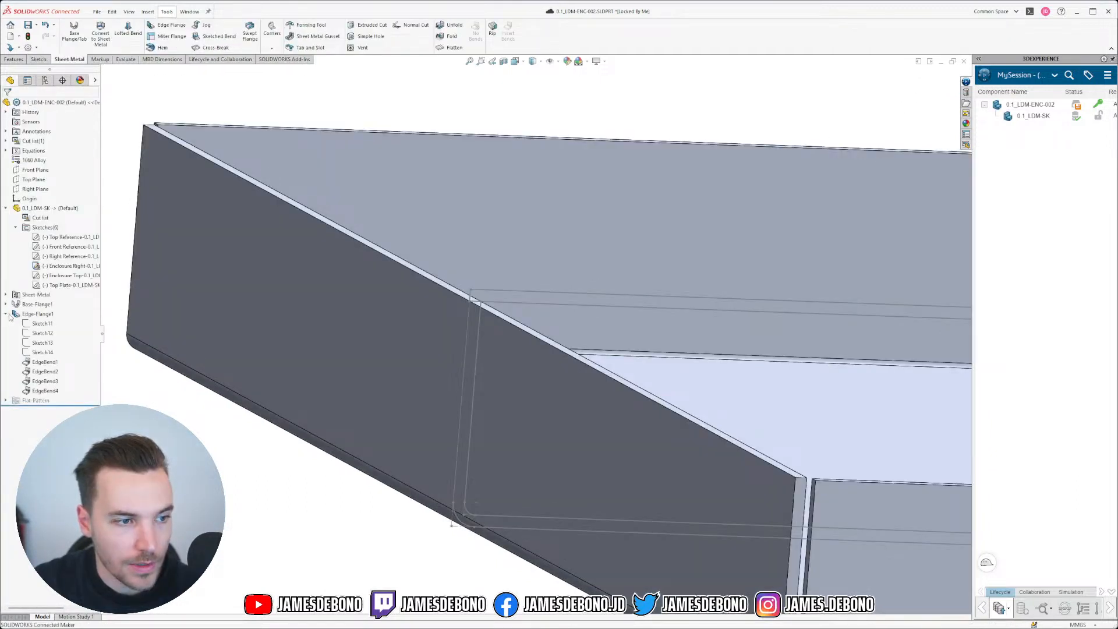
{"action": "left_click", "coordinate": [6, 314]}
{"action": "scroll", "coordinate": [375, 298], "scroll_direction": "up", "scroll_amount": 10}
{"action": "scroll", "coordinate": [595, 431], "scroll_direction": "down", "scroll_amount": 3}
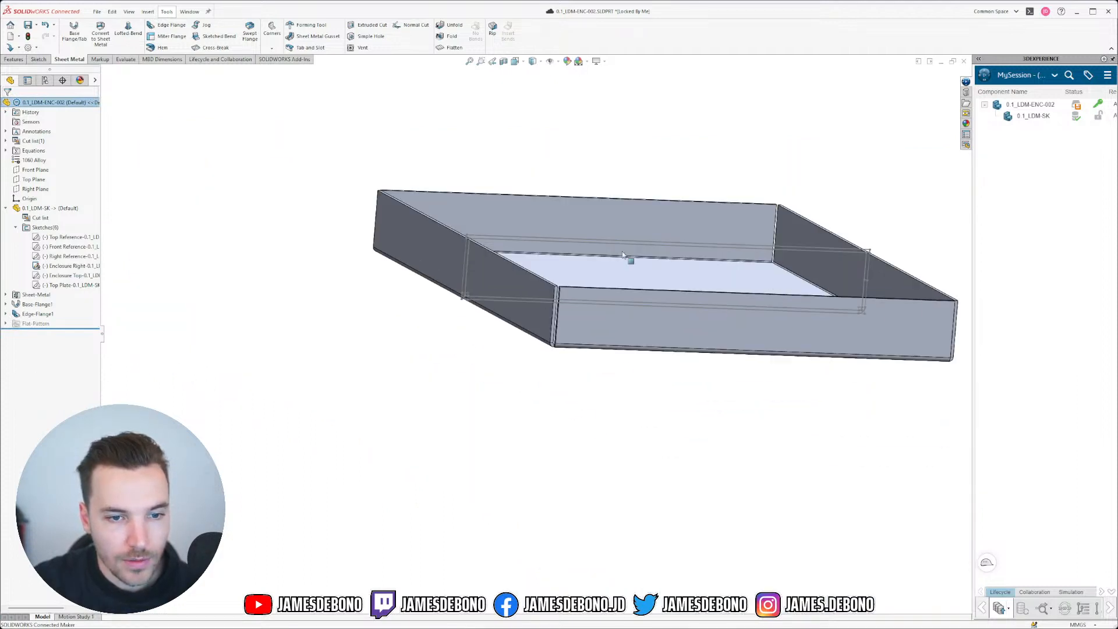
Step: Hide the reference sketch, zoom in on the tray's open corner gap, and show the Corners options
{"action": "left_click", "coordinate": [620, 244]}
{"action": "left_click", "coordinate": [660, 216]}
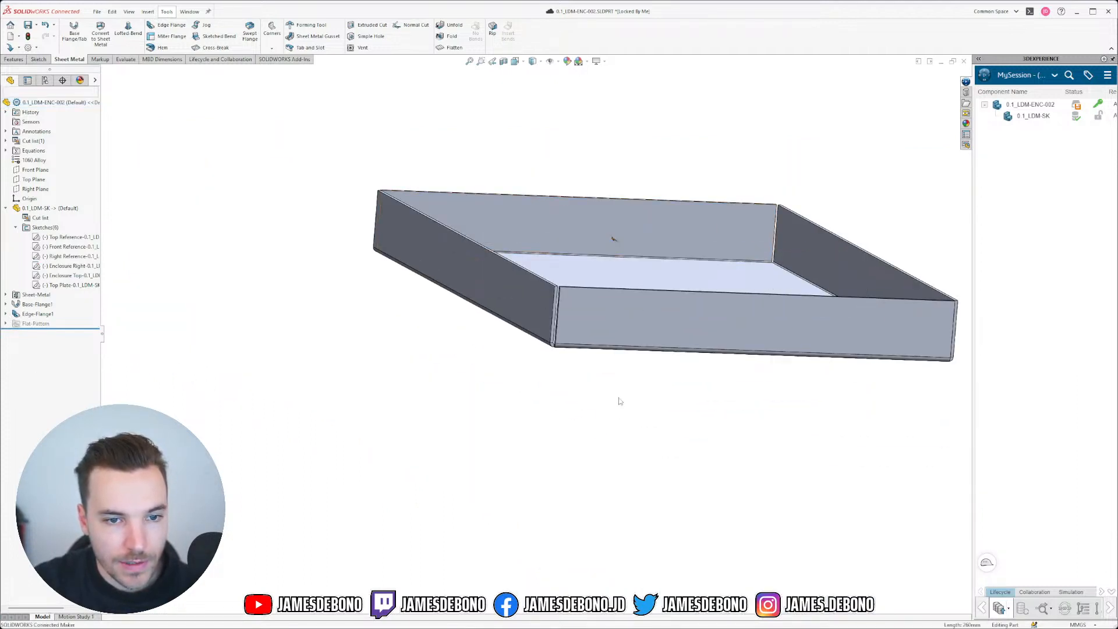
{"action": "middle_click_drag", "start_coordinate": [628, 438], "coordinate": [617, 458]}
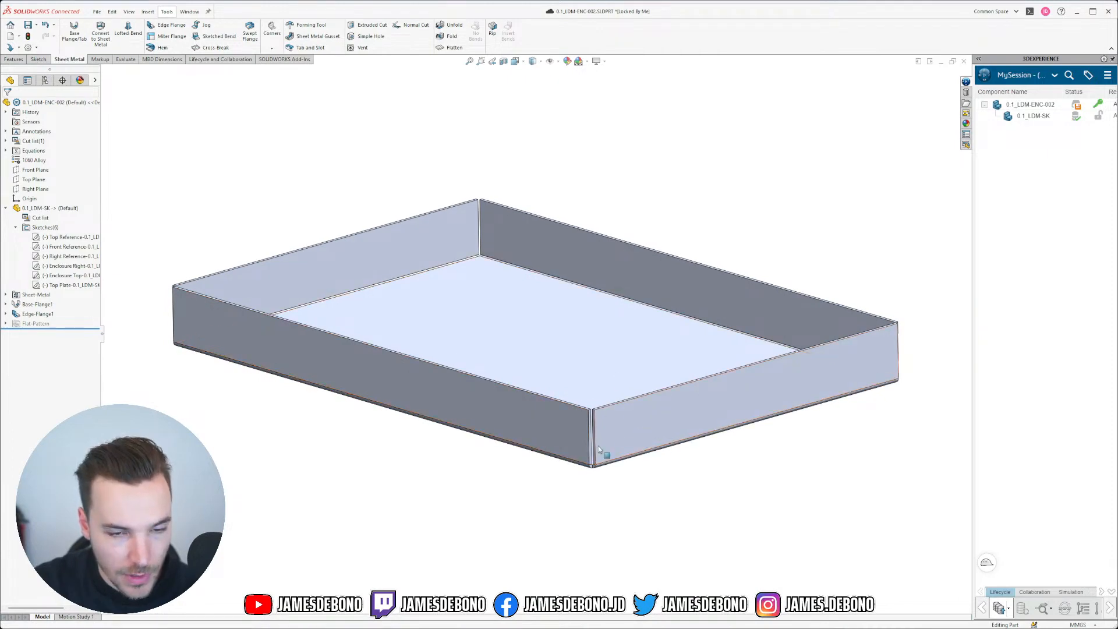
{"action": "scroll", "coordinate": [598, 445], "scroll_direction": "down", "scroll_amount": 6}
{"action": "middle_click_drag", "start_coordinate": [562, 388], "coordinate": [512, 504]}
{"action": "scroll", "coordinate": [509, 498], "scroll_direction": "up", "scroll_amount": 4}
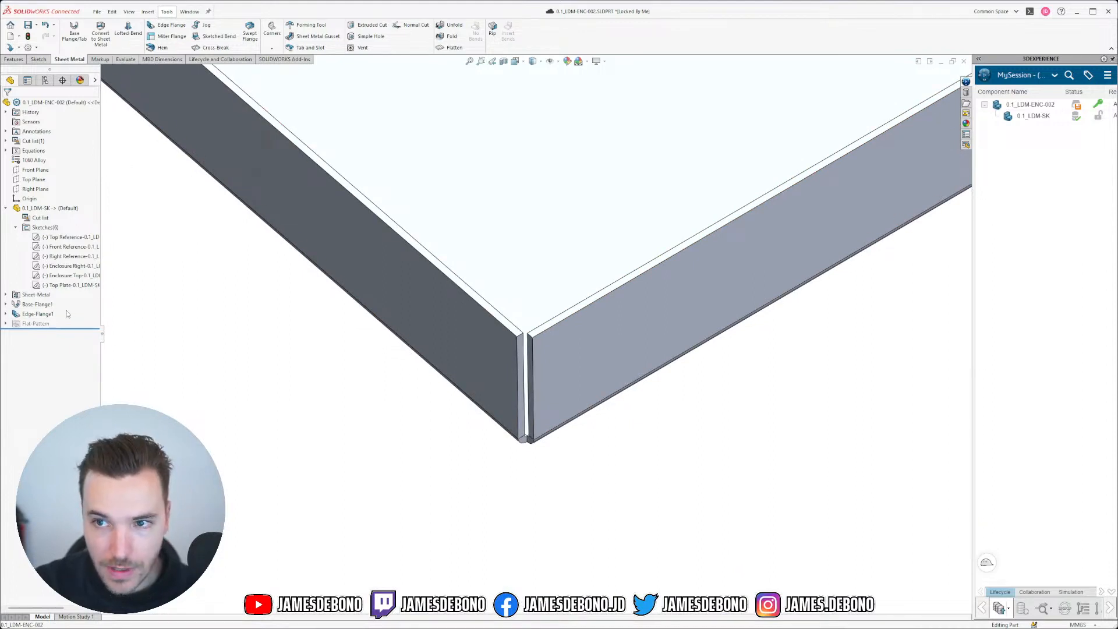
{"action": "scroll", "coordinate": [505, 404], "scroll_direction": "down", "scroll_amount": 5}
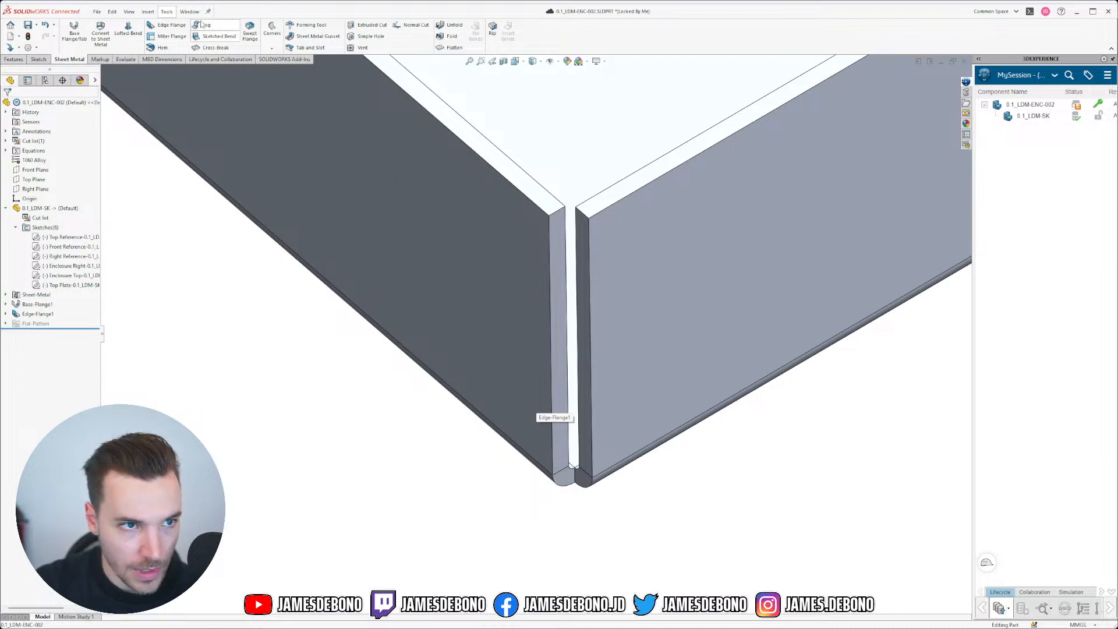
{"action": "left_click", "coordinate": [272, 48]}
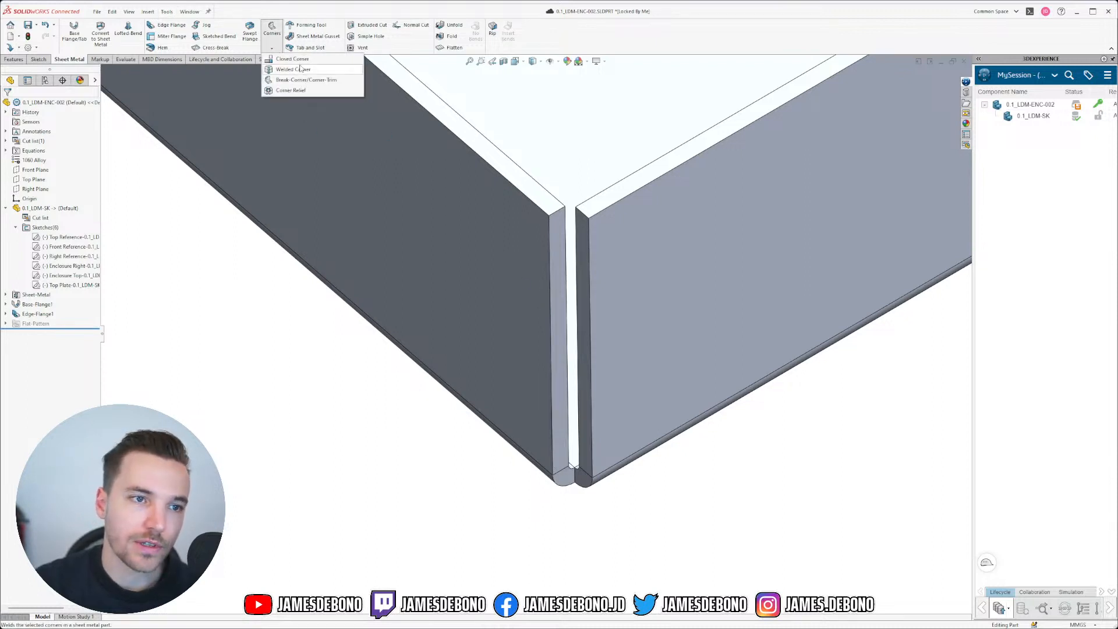
Step: Start a Closed Corner on the corner's flange faces, settling on the Overlap corner type
{"action": "left_click", "coordinate": [289, 61]}
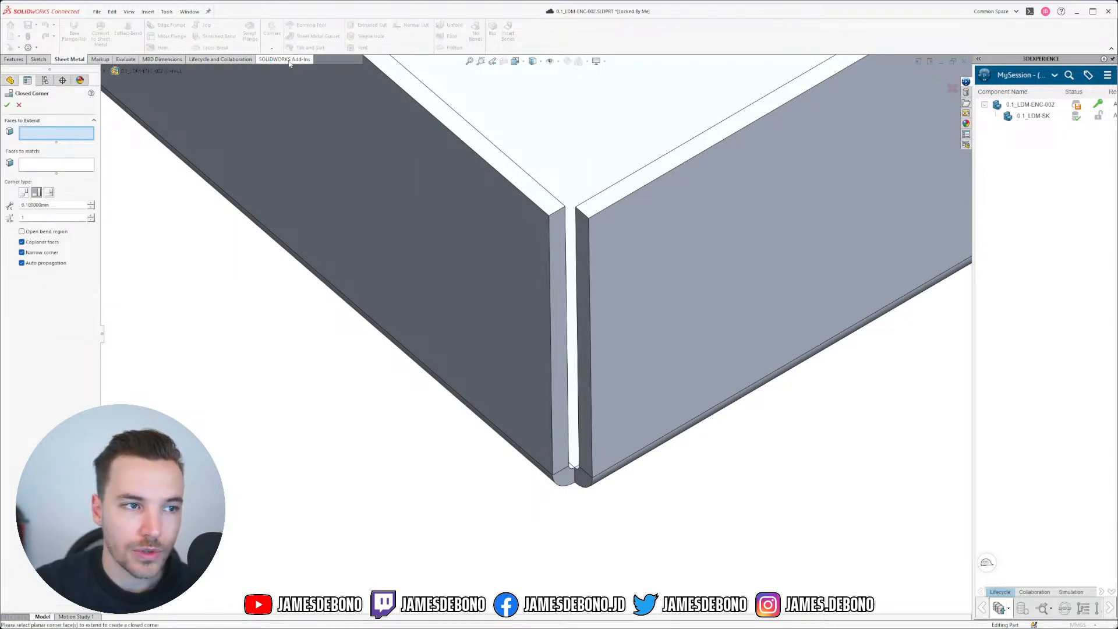
{"action": "scroll", "coordinate": [638, 253], "scroll_direction": "down", "scroll_amount": 2}
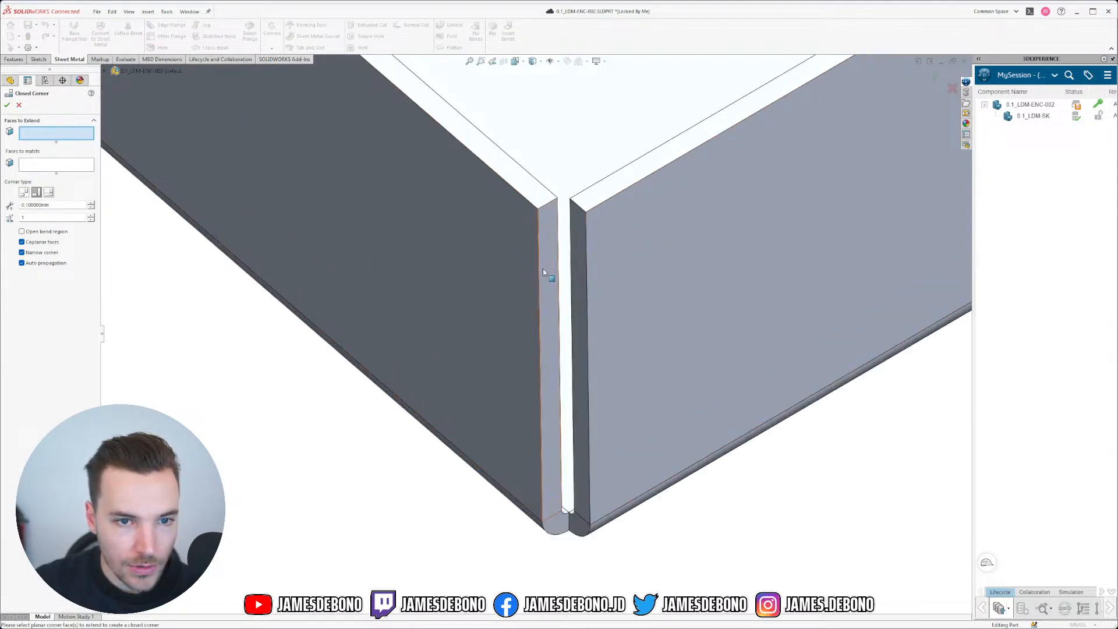
{"action": "left_click", "coordinate": [544, 272]}
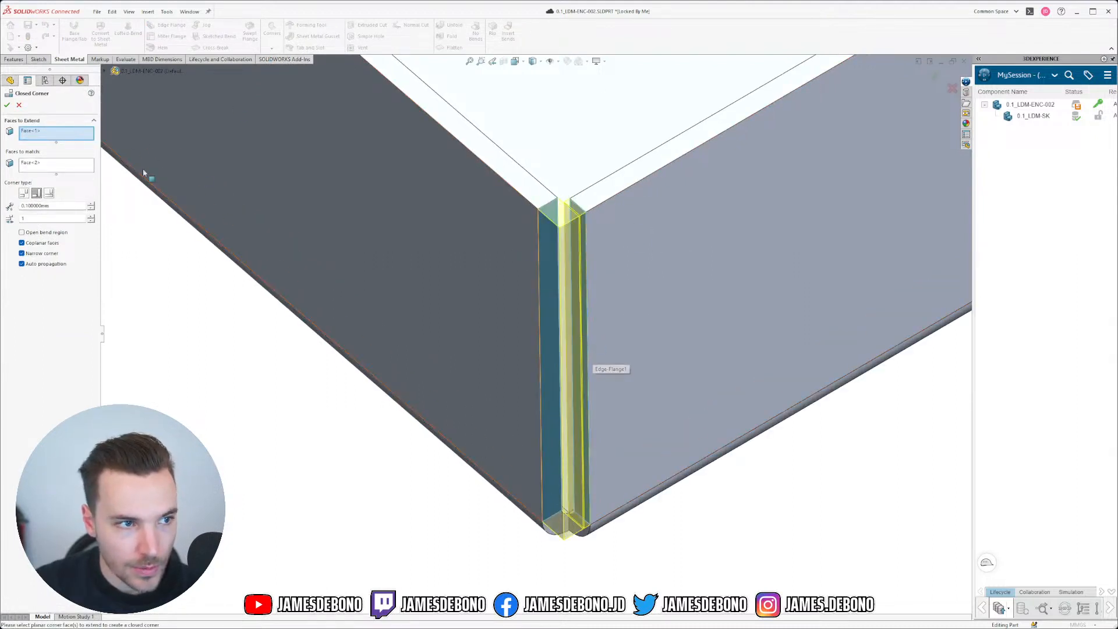
{"action": "left_click", "coordinate": [36, 194]}
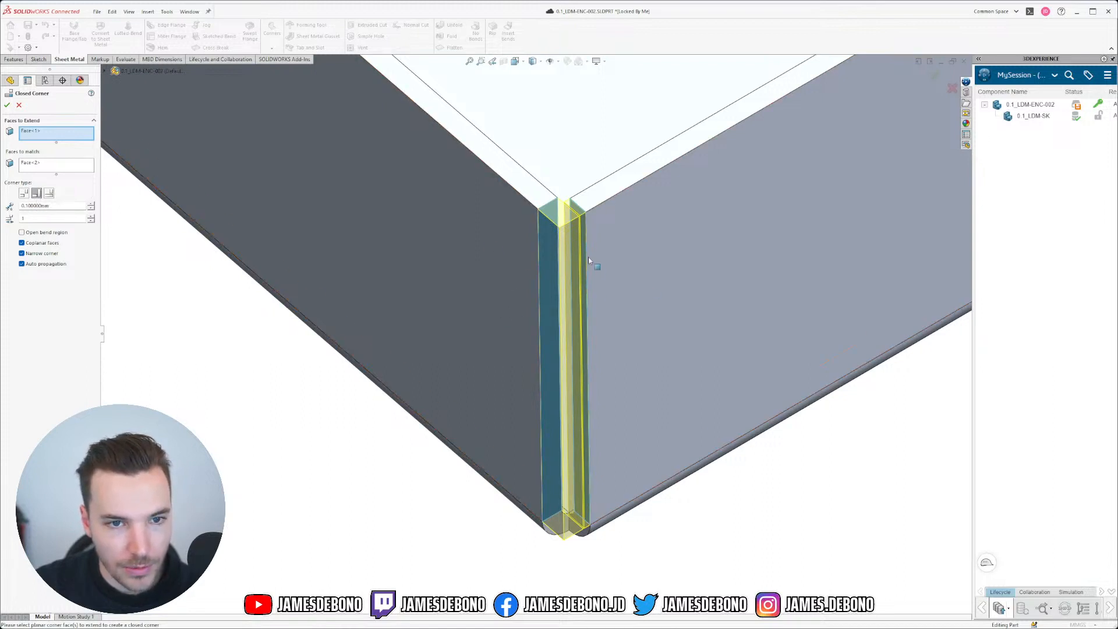
{"action": "scroll", "coordinate": [560, 305], "scroll_direction": "down", "scroll_amount": 2}
{"action": "left_click", "coordinate": [50, 194]}
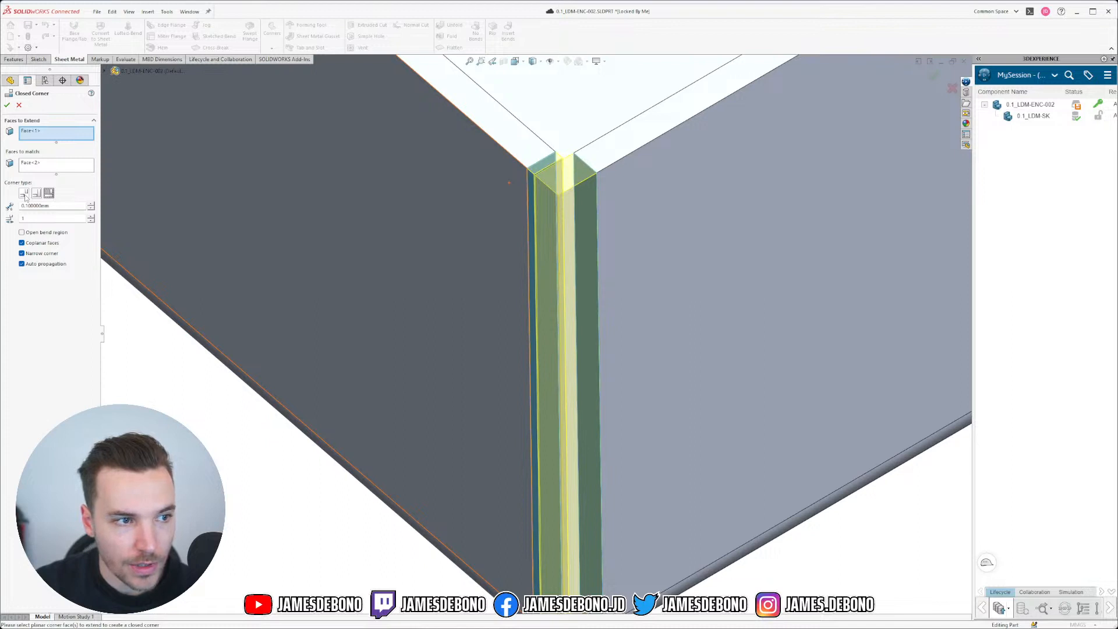
{"action": "left_click", "coordinate": [24, 193]}
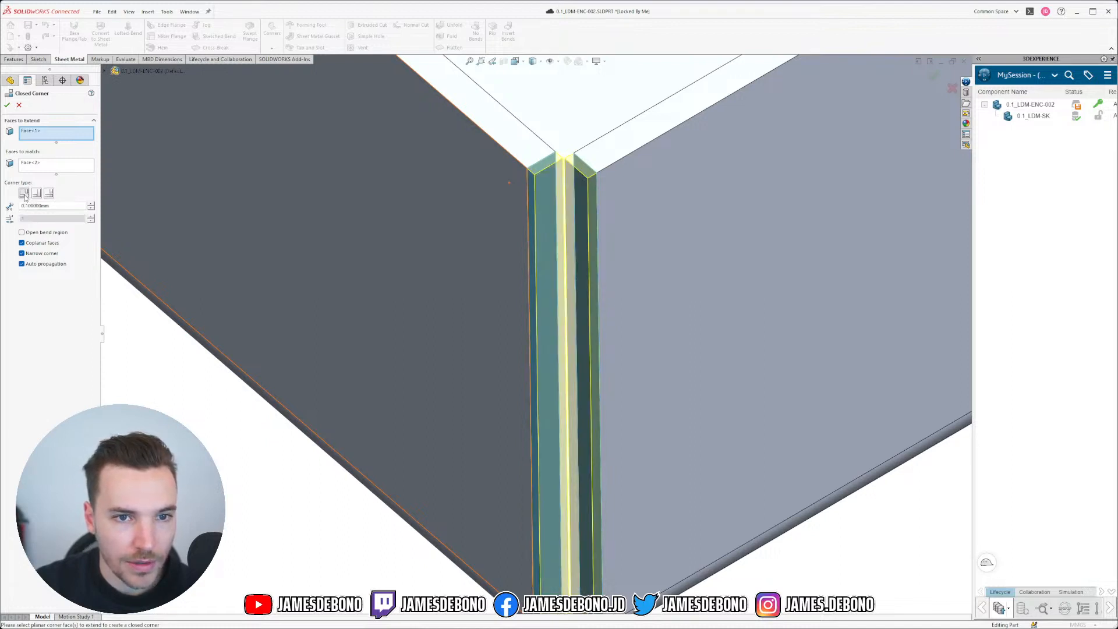
{"action": "left_click", "coordinate": [36, 194]}
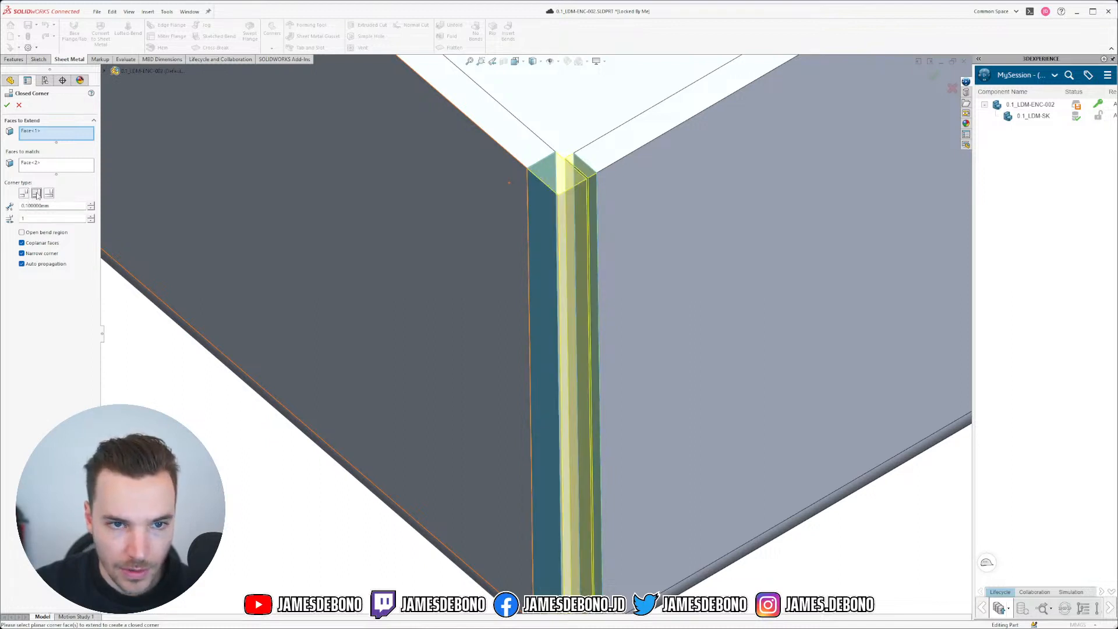
Step: Enable Open bend region to clear the error and accept Closed Corner2
{"action": "scroll", "coordinate": [350, 303], "scroll_direction": "up", "scroll_amount": 5}
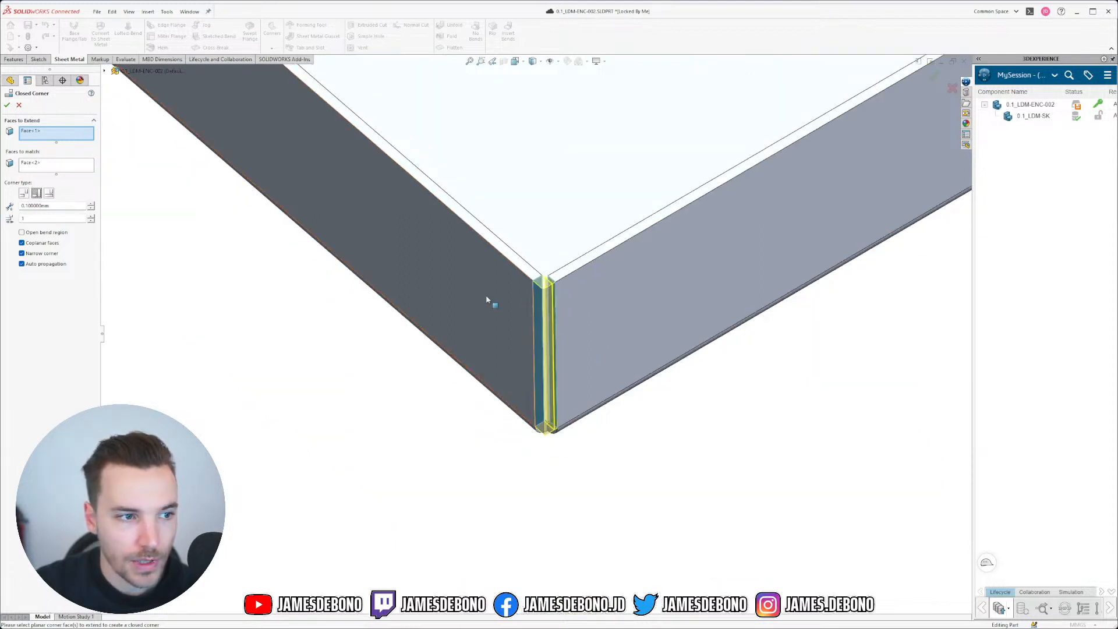
{"action": "scroll", "coordinate": [489, 299], "scroll_direction": "down", "scroll_amount": 2}
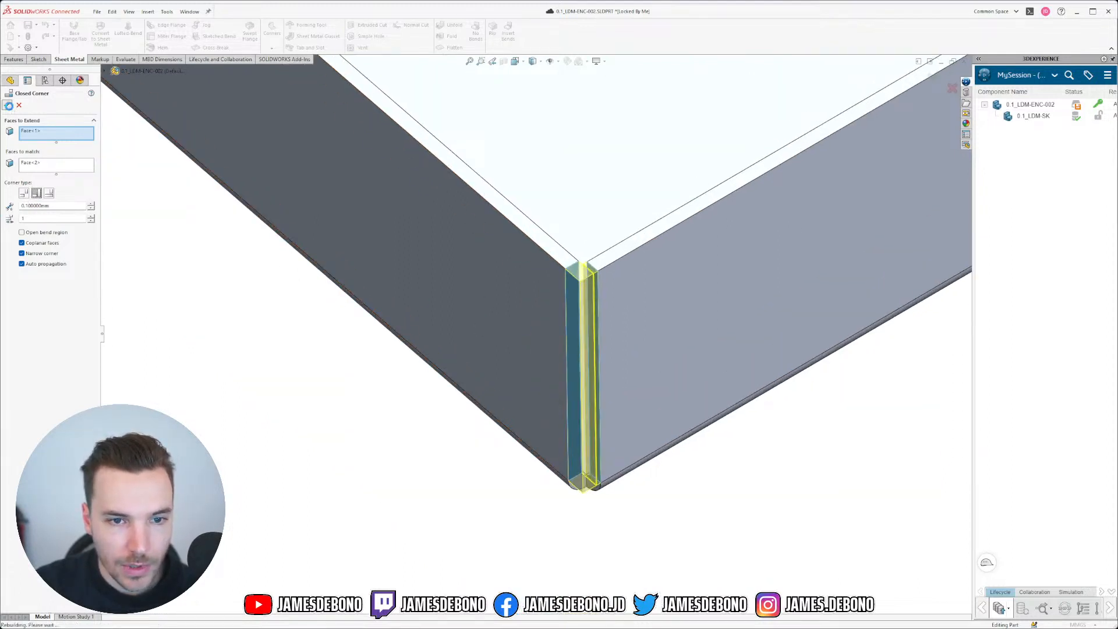
{"action": "left_click", "coordinate": [32, 236]}
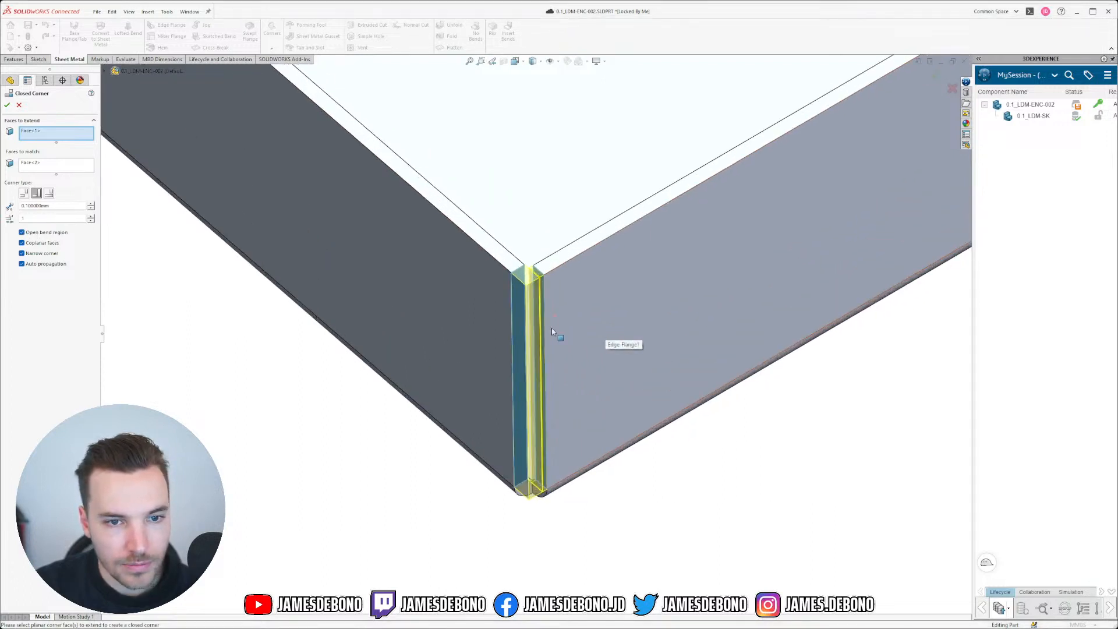
{"action": "scroll", "coordinate": [531, 357], "scroll_direction": "down", "scroll_amount": 2}
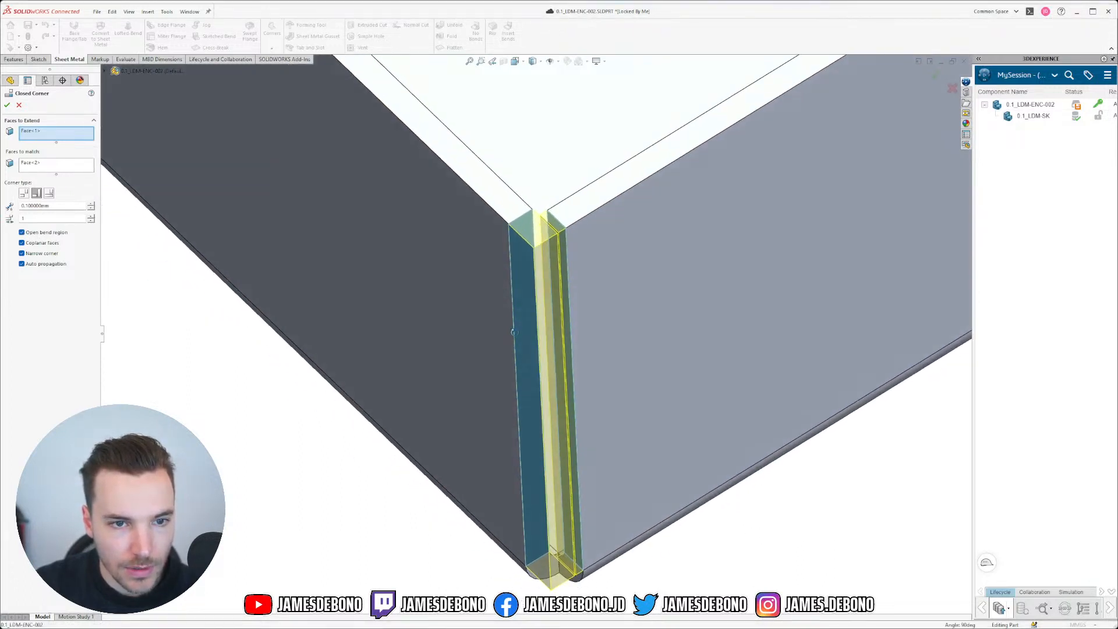
{"action": "left_click", "coordinate": [7, 105]}
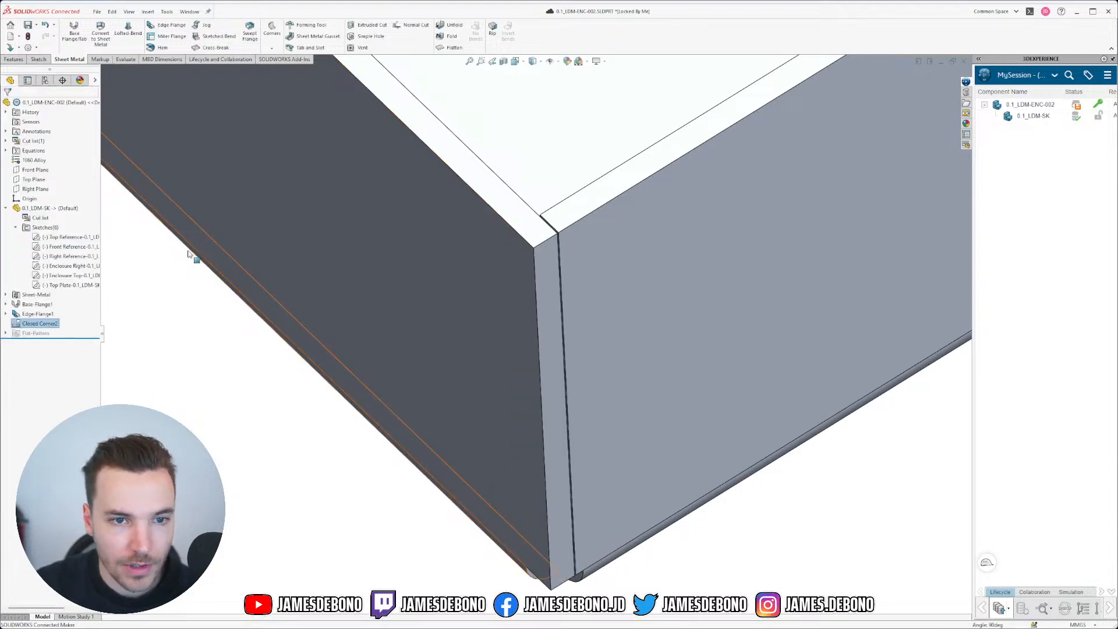
Step: Edit Closed Corner2, try a 1.1 mm gap, then keep the gap at 0.1 mm
{"action": "right_click", "coordinate": [50, 324]}
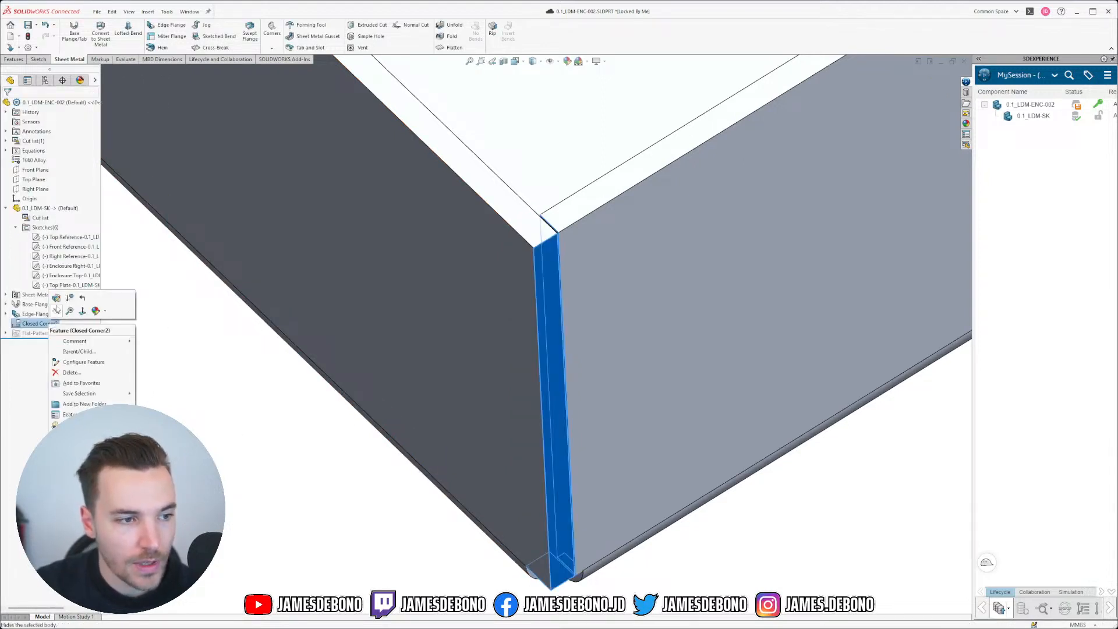
{"action": "left_click", "coordinate": [70, 295]}
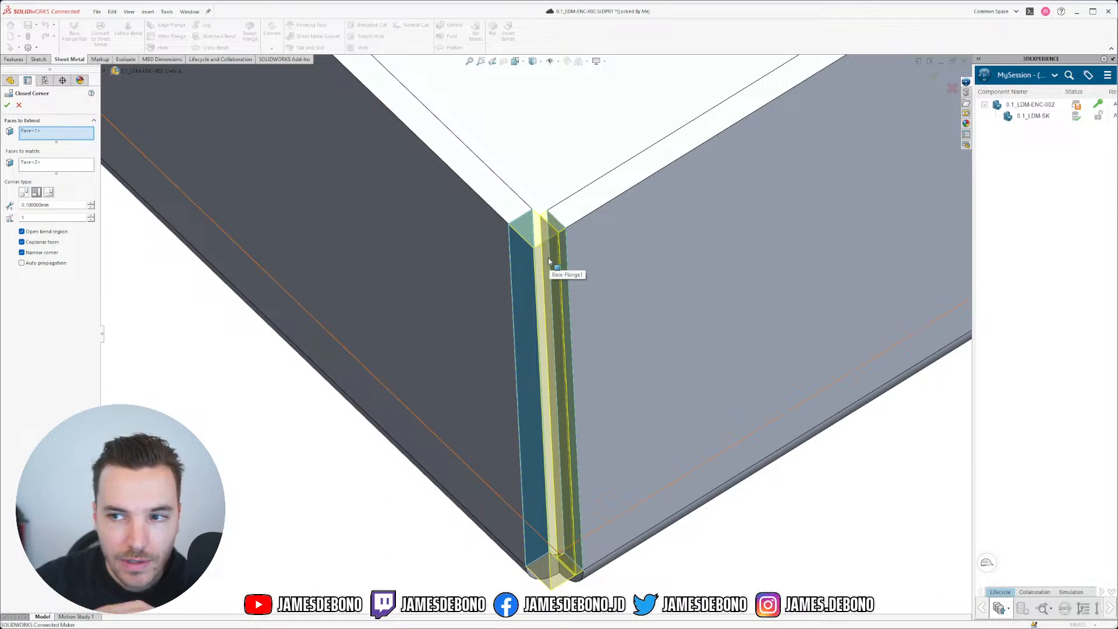
{"action": "scroll", "coordinate": [546, 260], "scroll_direction": "down", "scroll_amount": 5}
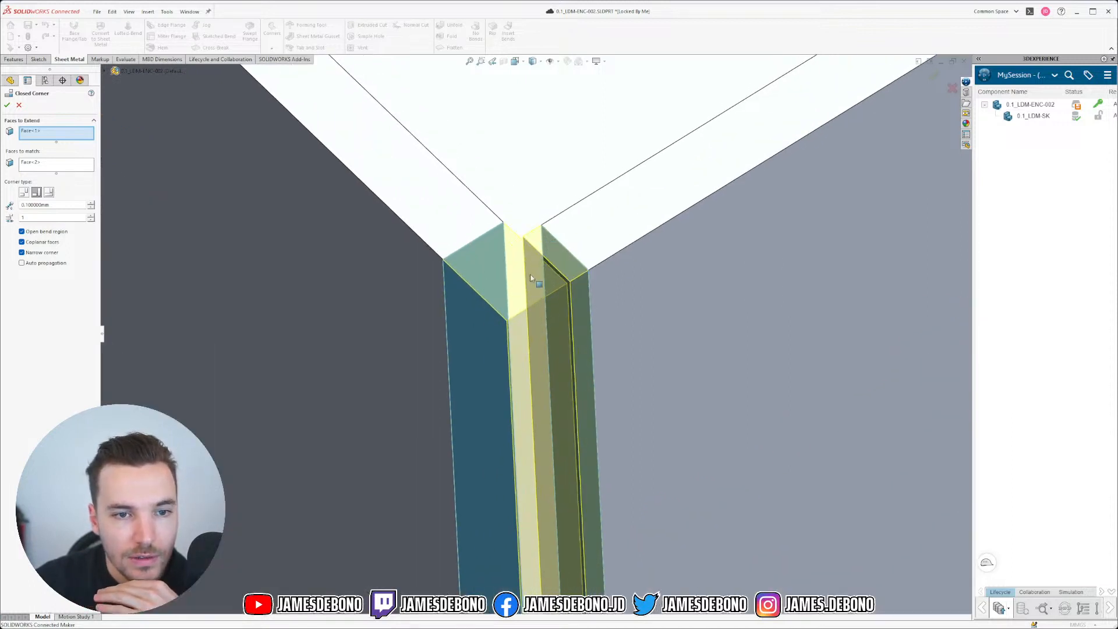
{"action": "scroll", "coordinate": [546, 254], "scroll_direction": "down", "scroll_amount": 5}
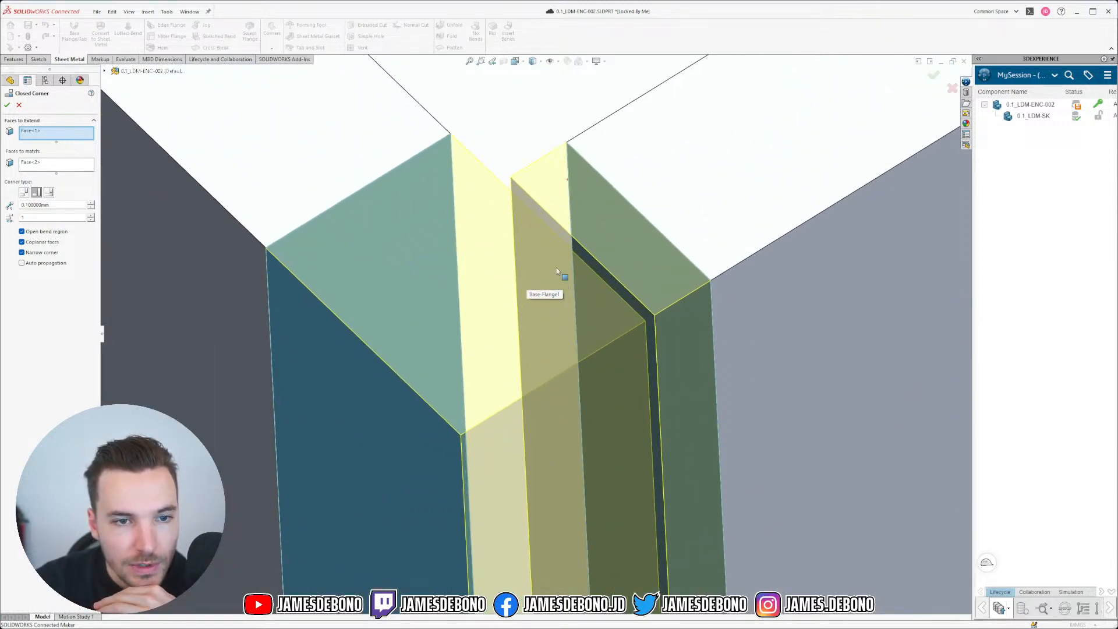
{"action": "left_click", "coordinate": [91, 204]}
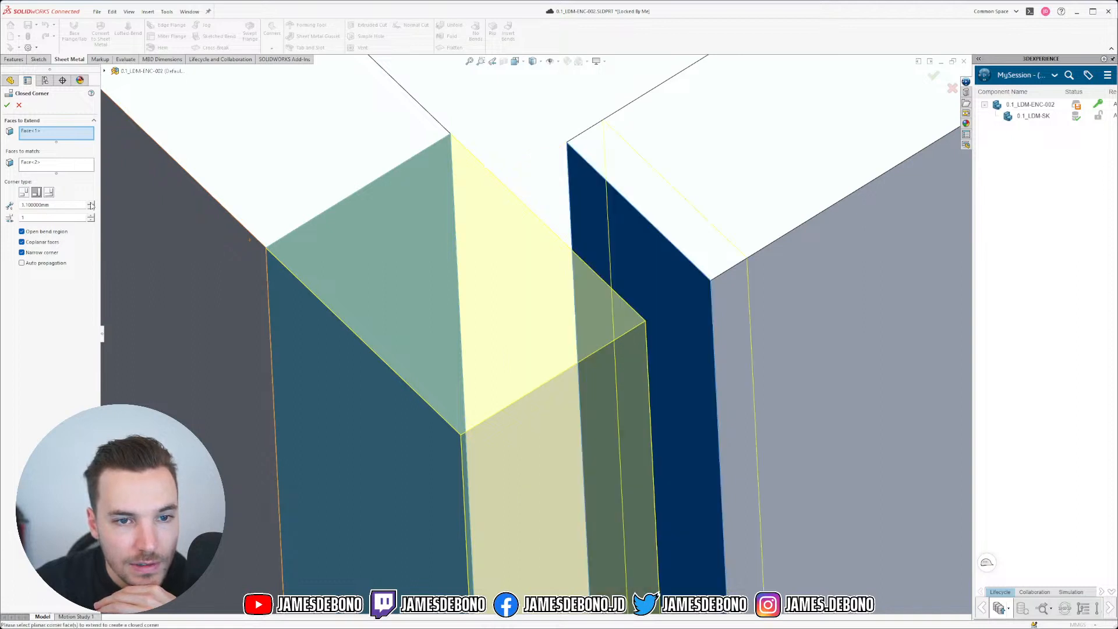
{"action": "left_click", "coordinate": [91, 207]}
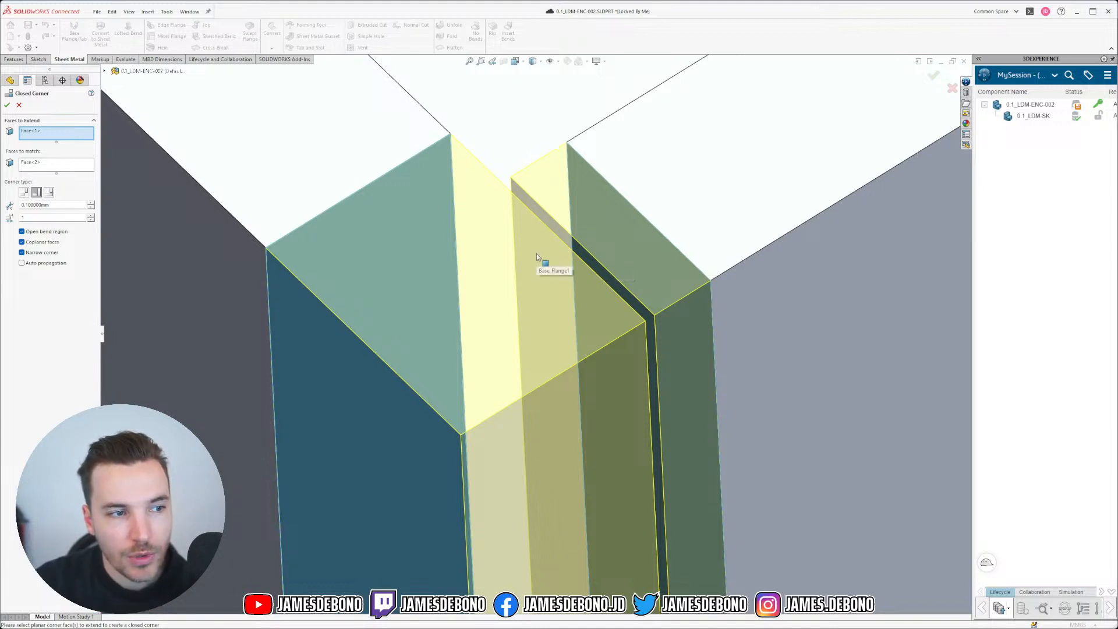
{"action": "scroll", "coordinate": [559, 291], "scroll_direction": "up", "scroll_amount": 5}
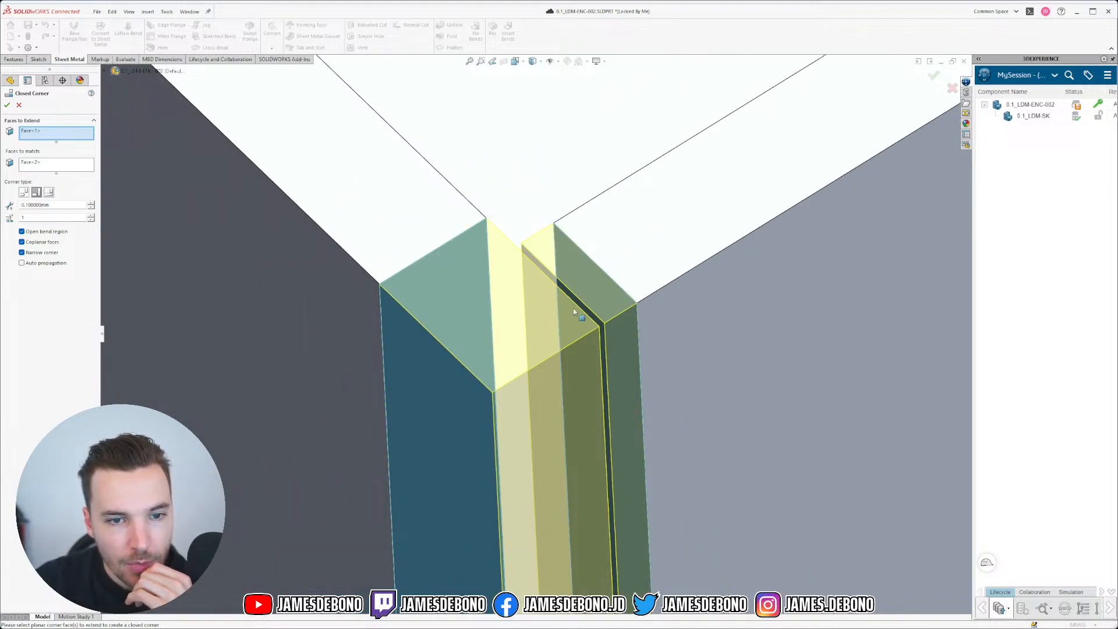
{"action": "scroll", "coordinate": [538, 330], "scroll_direction": "up", "scroll_amount": 1}
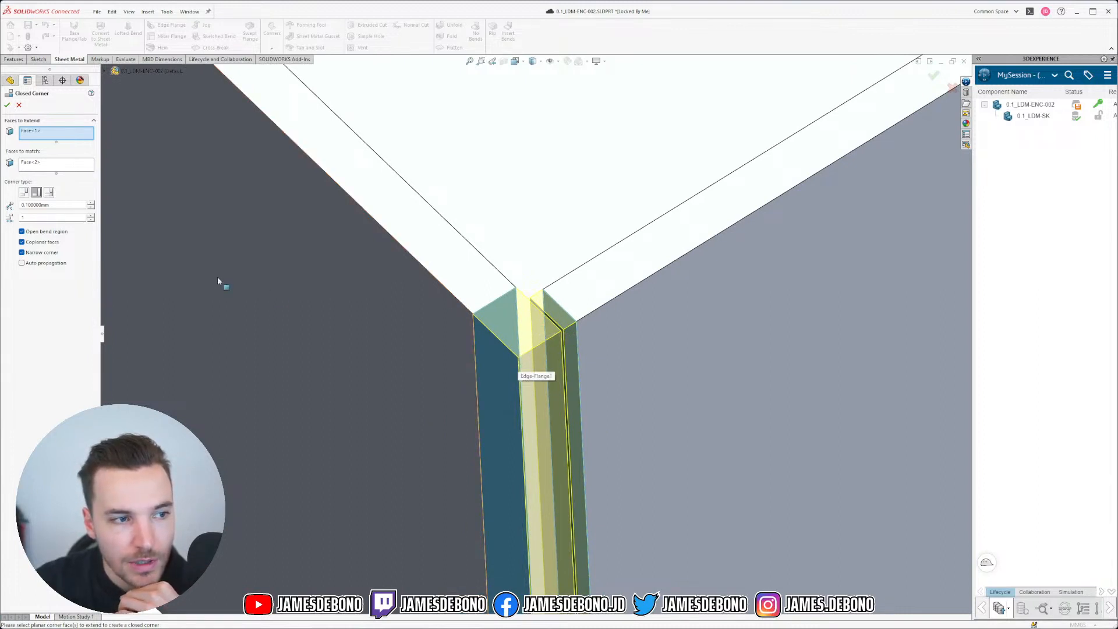
{"action": "scroll", "coordinate": [417, 350], "scroll_direction": "up", "scroll_amount": 12}
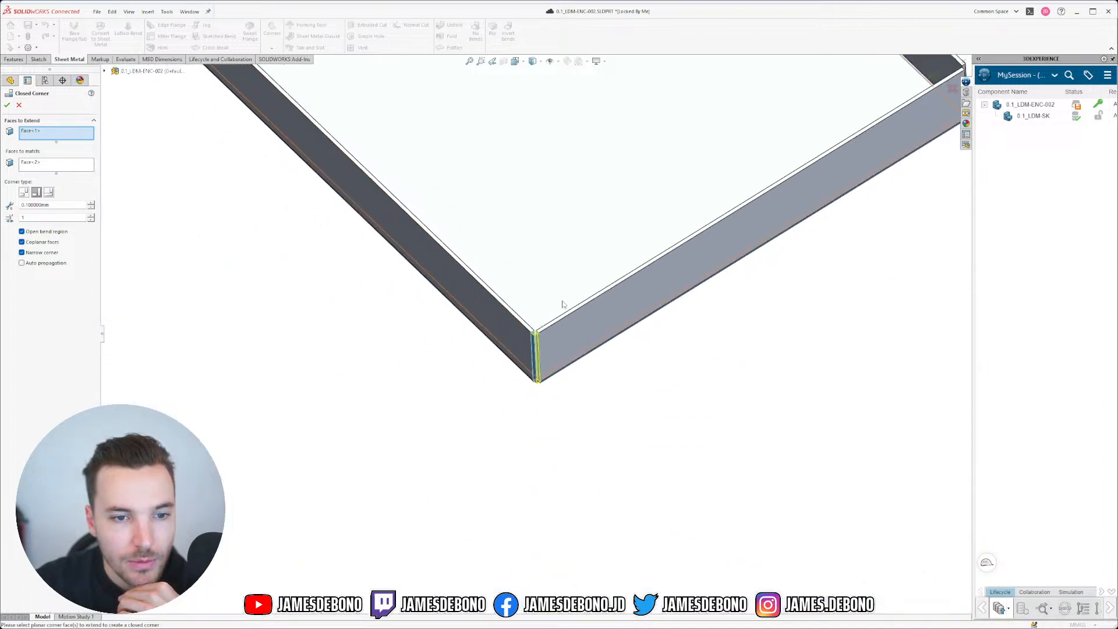
{"action": "scroll", "coordinate": [549, 278], "scroll_direction": "up", "scroll_amount": 4}
{"action": "scroll", "coordinate": [517, 333], "scroll_direction": "down", "scroll_amount": 3}
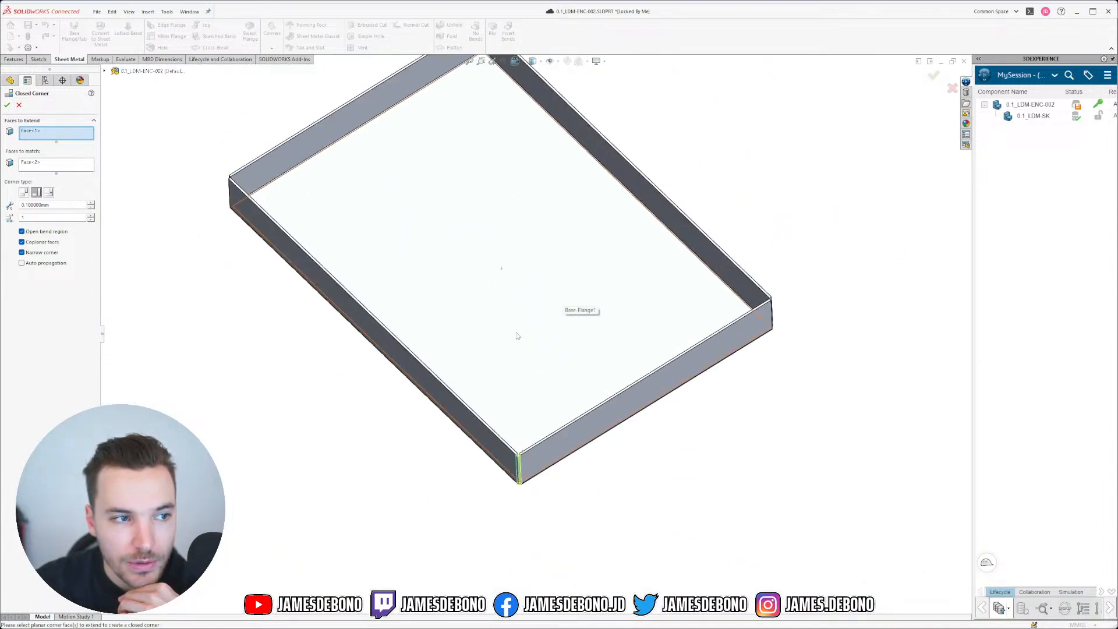
{"action": "scroll", "coordinate": [524, 490], "scroll_direction": "down", "scroll_amount": 6}
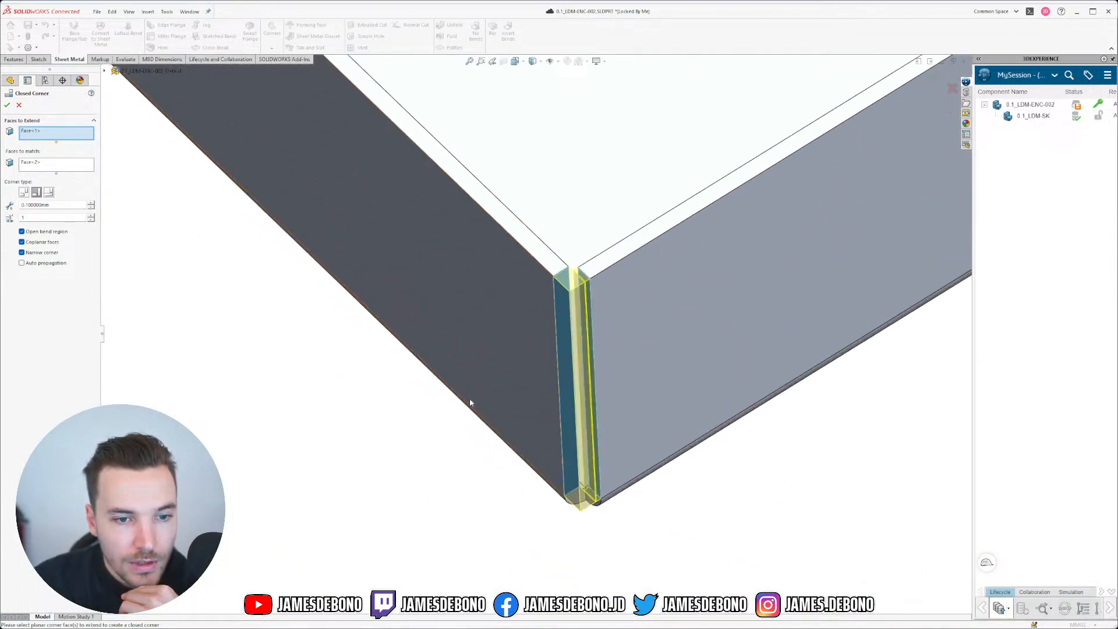
{"action": "left_click", "coordinate": [7, 104]}
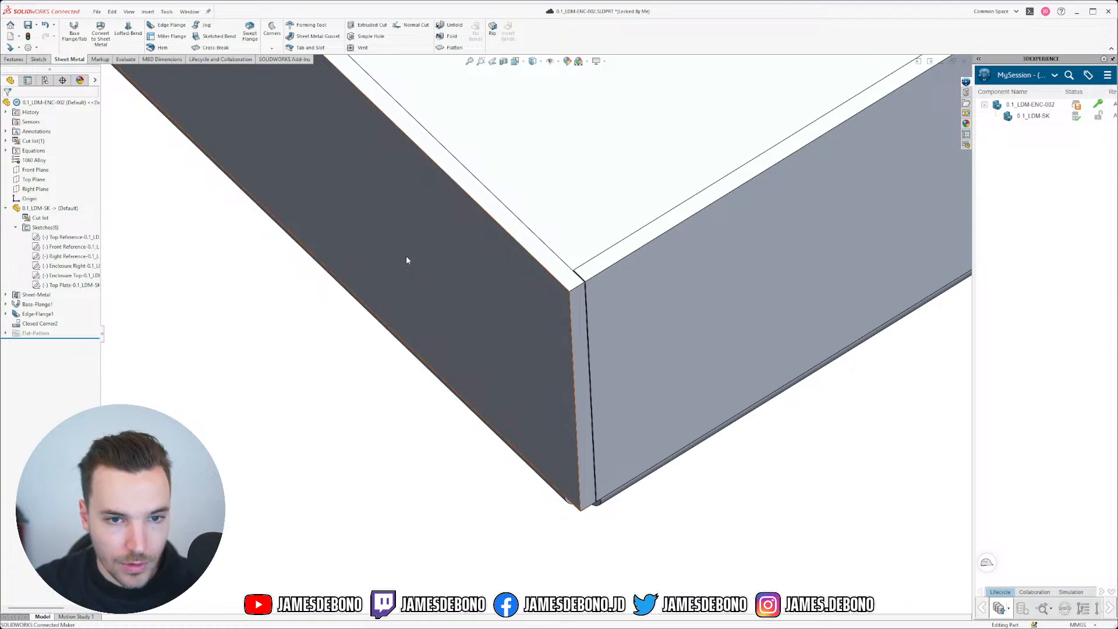
Step: Save all documents, switch to 0.1_LDM-SK and edit its Enclosure Top sketch
{"action": "key", "text": "ctrl+s"}
{"action": "left_click", "coordinate": [769, 301]}
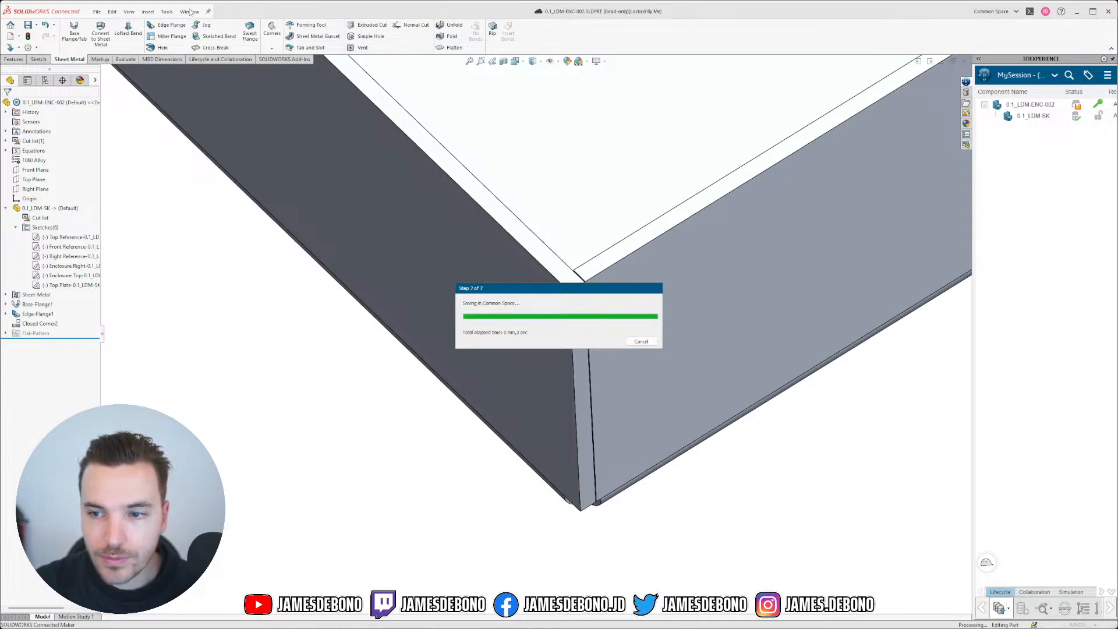
{"action": "left_click", "coordinate": [190, 11]}
{"action": "left_click", "coordinate": [246, 105]}
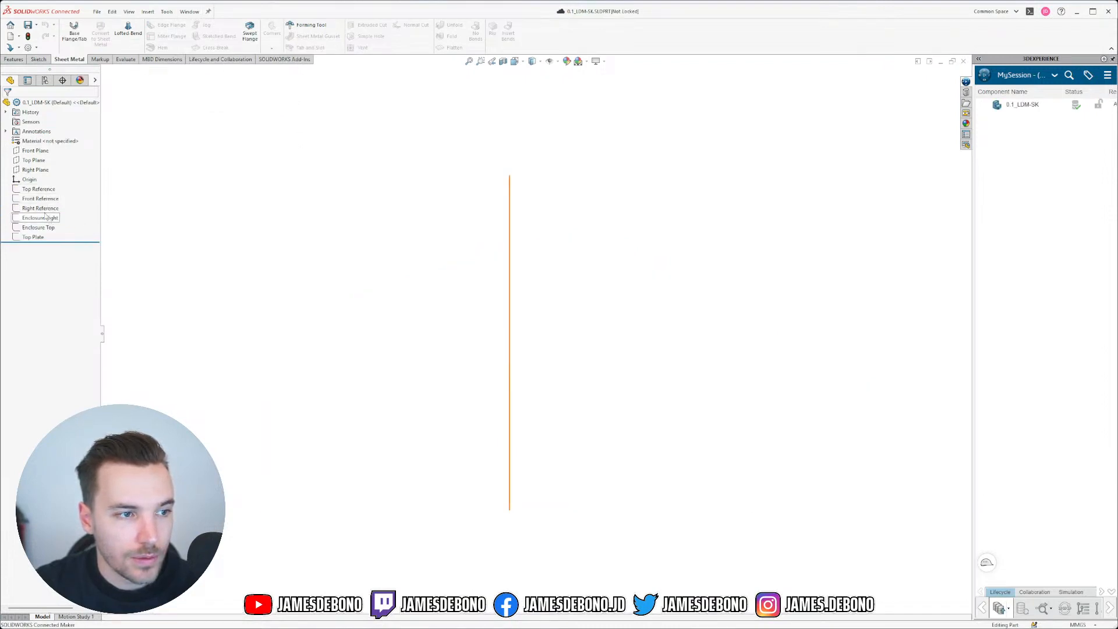
{"action": "left_click", "coordinate": [45, 227]}
{"action": "left_click", "coordinate": [51, 198]}
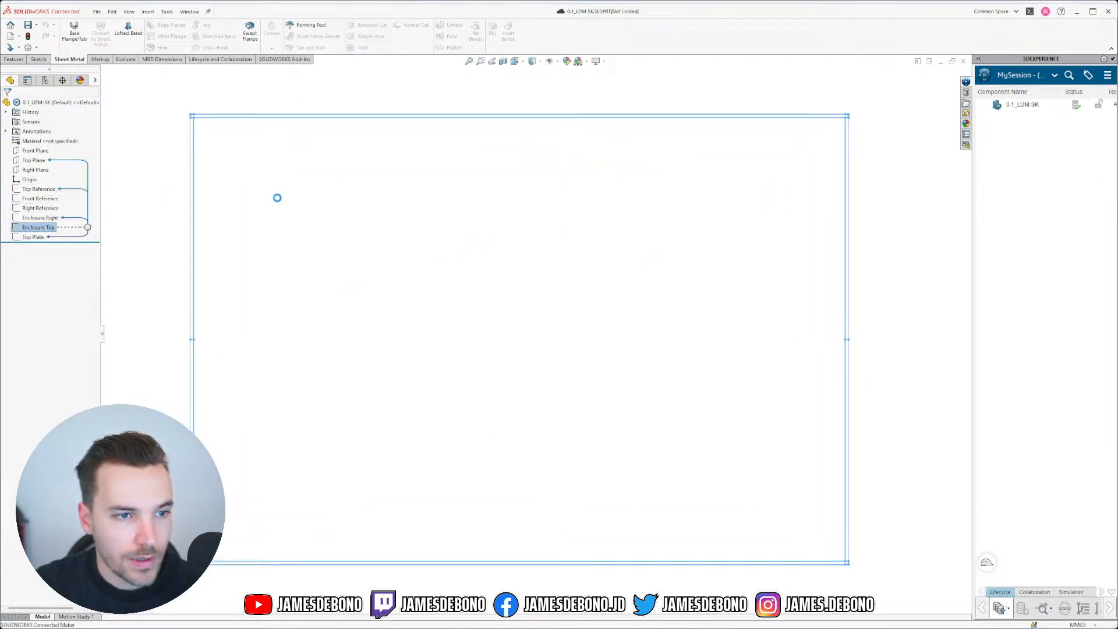
{"action": "scroll", "coordinate": [355, 254], "scroll_direction": "up", "scroll_amount": 2}
{"action": "scroll", "coordinate": [397, 286], "scroll_direction": "down", "scroll_amount": 3}
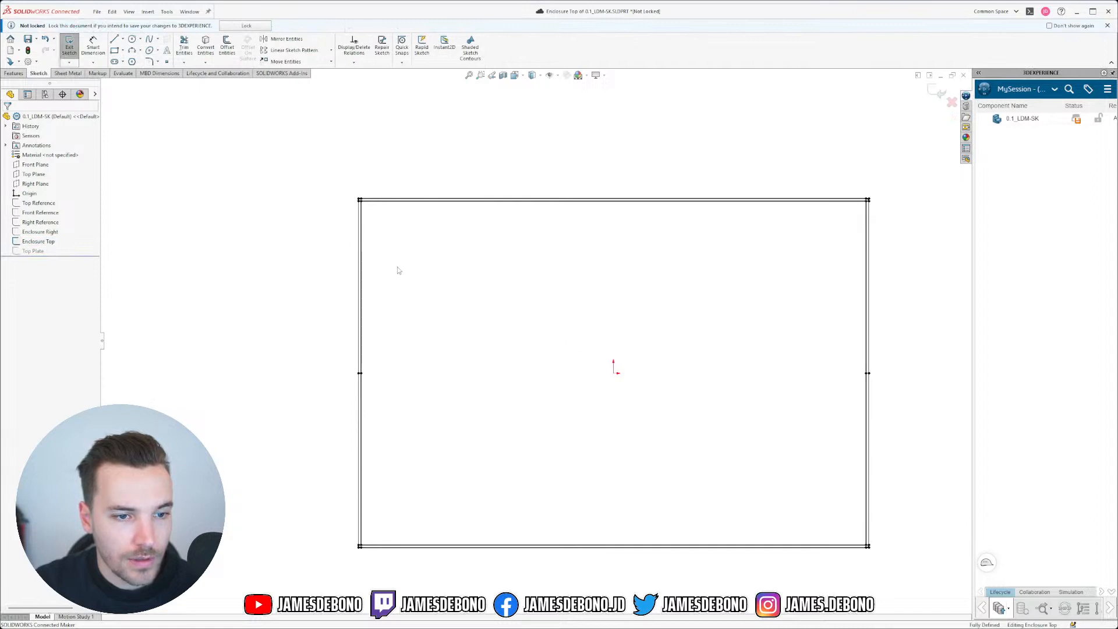
{"action": "scroll", "coordinate": [389, 224], "scroll_direction": "down", "scroll_amount": 6}
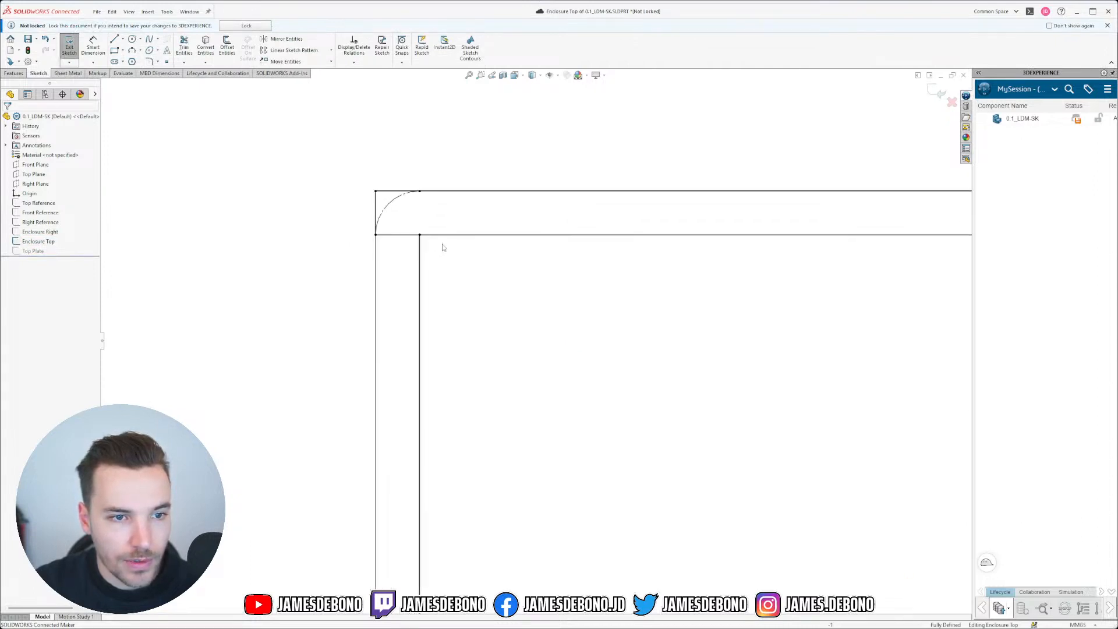
{"action": "scroll", "coordinate": [416, 249], "scroll_direction": "down", "scroll_amount": 2}
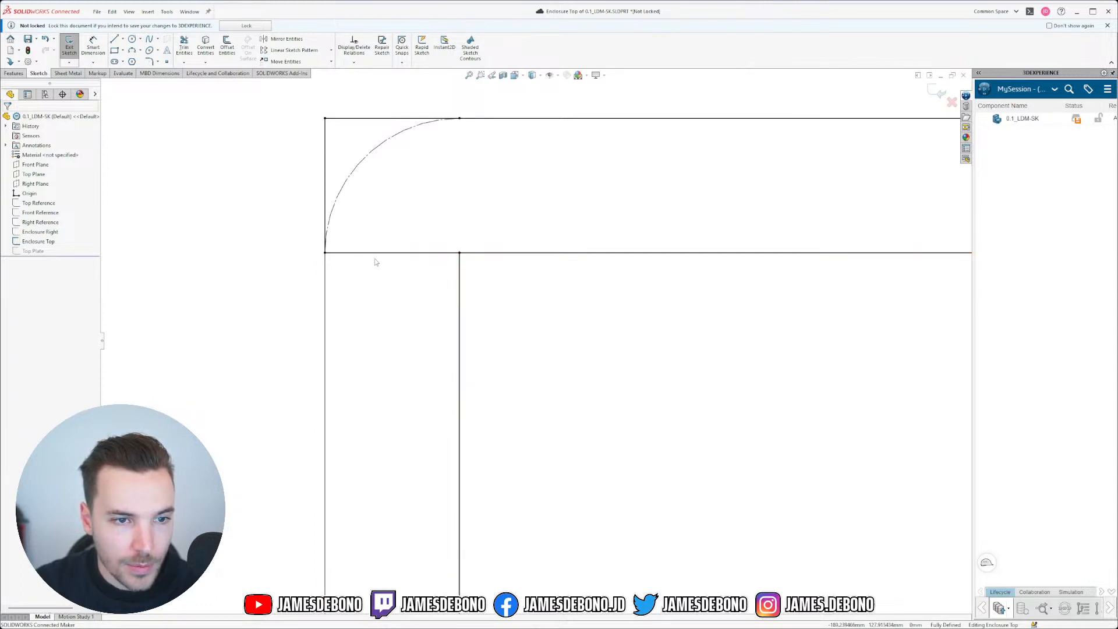
{"action": "left_click", "coordinate": [459, 255]}
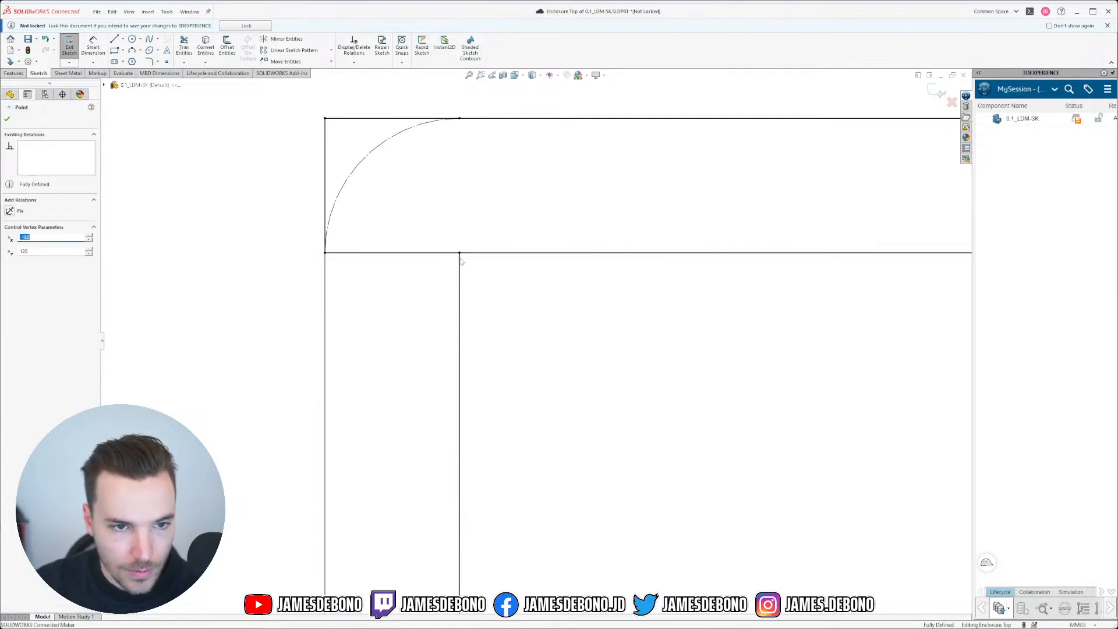
{"action": "mouse_move", "coordinate": [459, 253]}
{"action": "left_mouse_down"}
{"action": "mouse_move", "coordinate": [458, 300]}
{"action": "mouse_move", "coordinate": [485, 319]}
{"action": "left_mouse_up"}
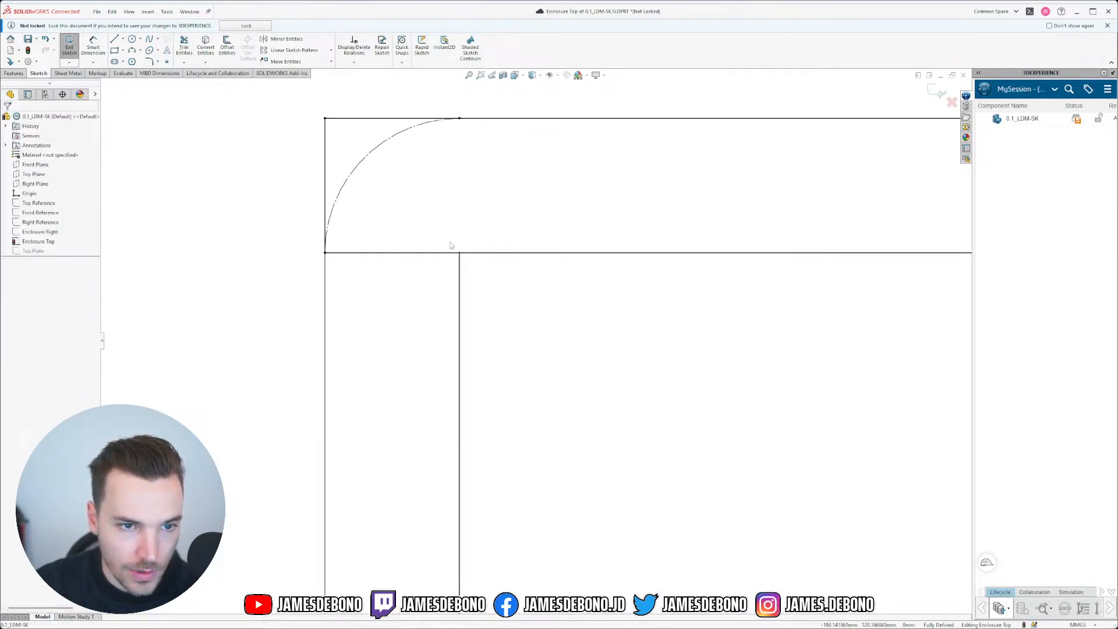
{"action": "left_click", "coordinate": [460, 254]}
{"action": "scroll", "coordinate": [487, 289], "scroll_direction": "up", "scroll_amount": 1}
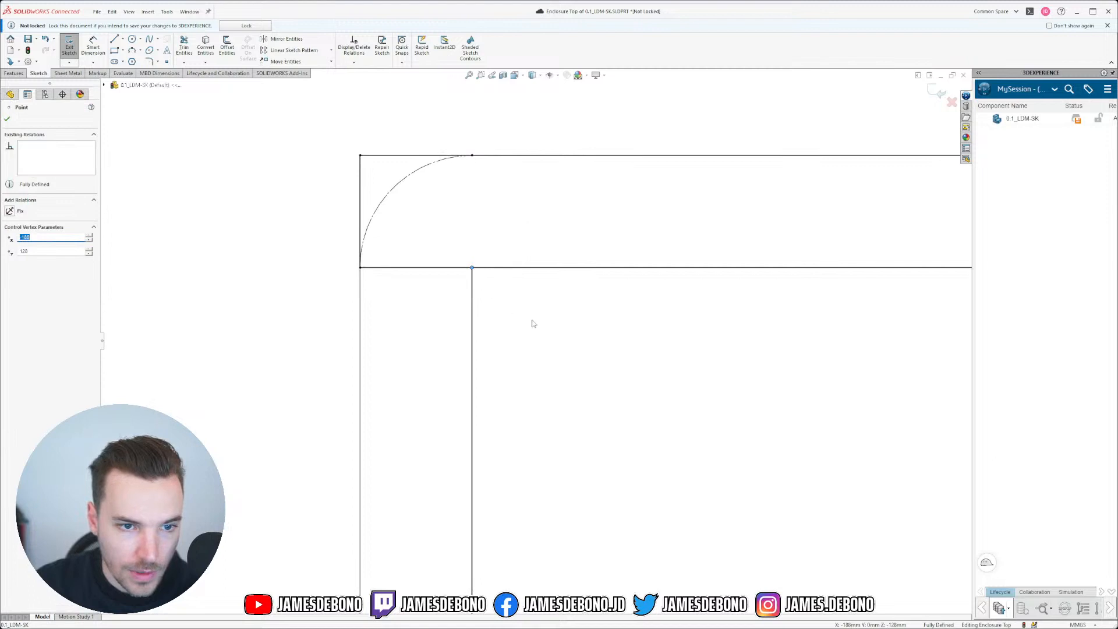
{"action": "scroll", "coordinate": [532, 324], "scroll_direction": "up", "scroll_amount": 10}
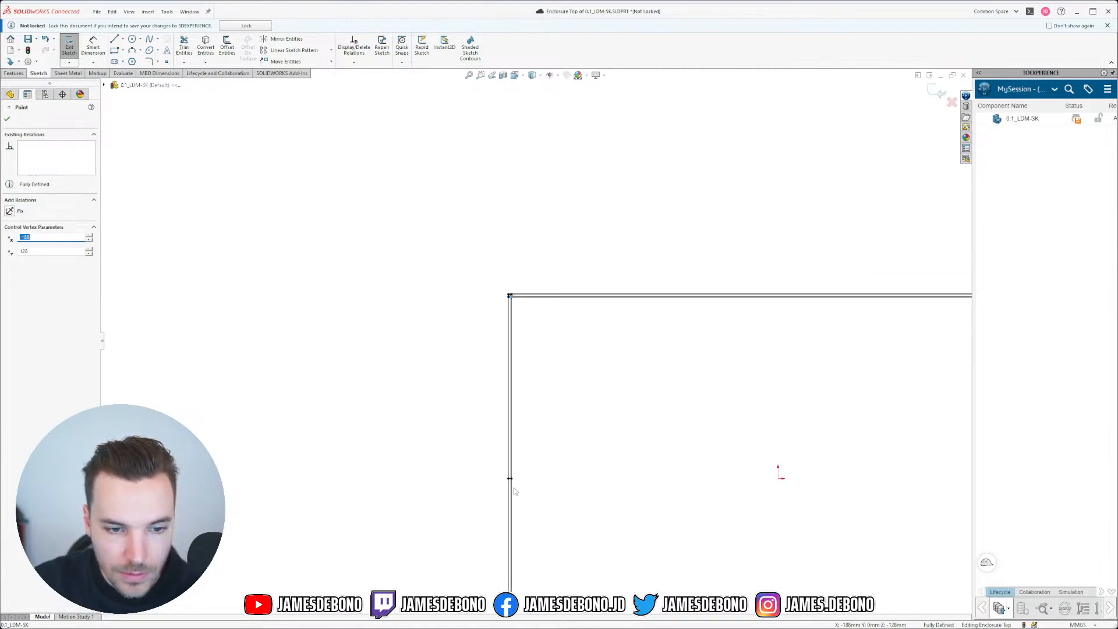
{"action": "scroll", "coordinate": [515, 465], "scroll_direction": "down", "scroll_amount": 10}
{"action": "left_click", "coordinate": [464, 319]}
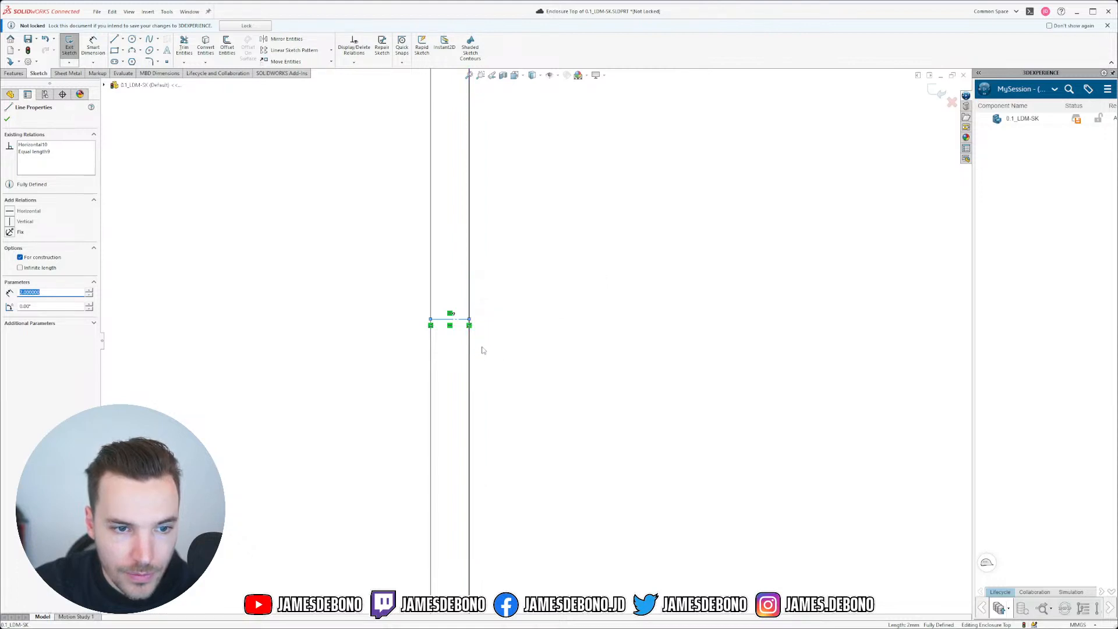
{"action": "key", "text": "Escape"}
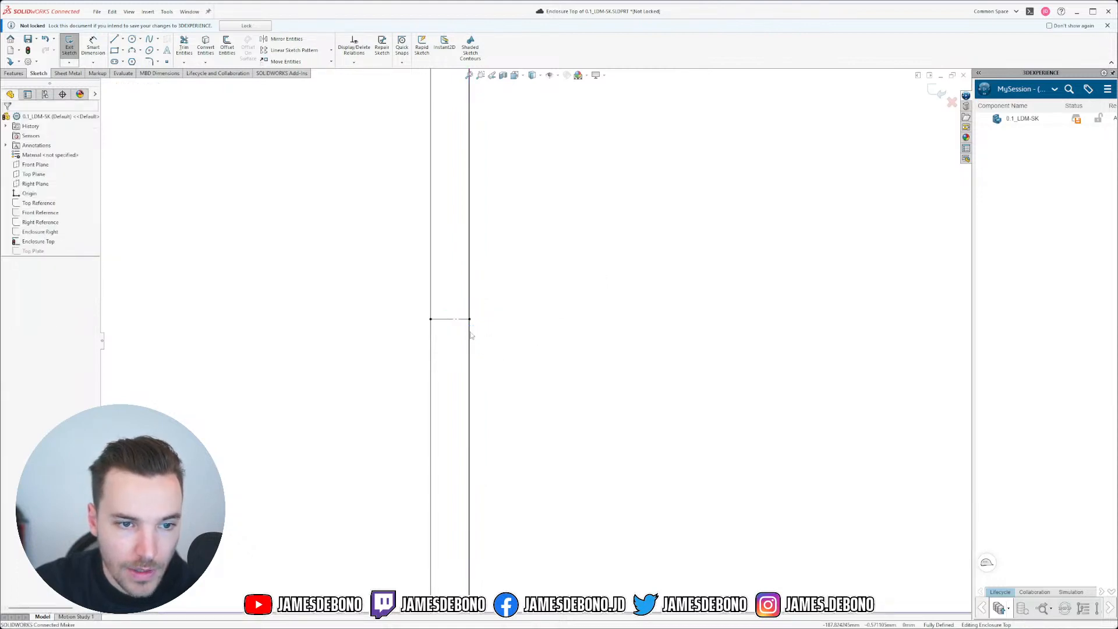
{"action": "scroll", "coordinate": [471, 336], "scroll_direction": "down", "scroll_amount": 3}
{"action": "left_click", "coordinate": [471, 310]}
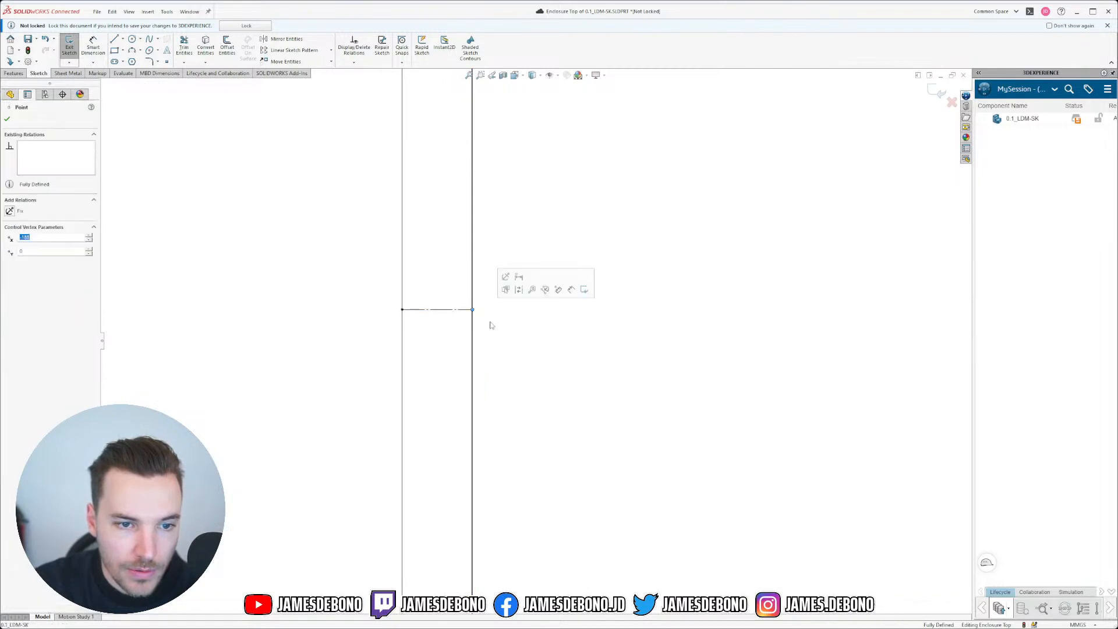
{"action": "key", "text": "Escape"}
{"action": "scroll", "coordinate": [546, 275], "scroll_direction": "down", "scroll_amount": 1}
{"action": "scroll", "coordinate": [567, 175], "scroll_direction": "up", "scroll_amount": 8}
{"action": "scroll", "coordinate": [572, 156], "scroll_direction": "up", "scroll_amount": 5}
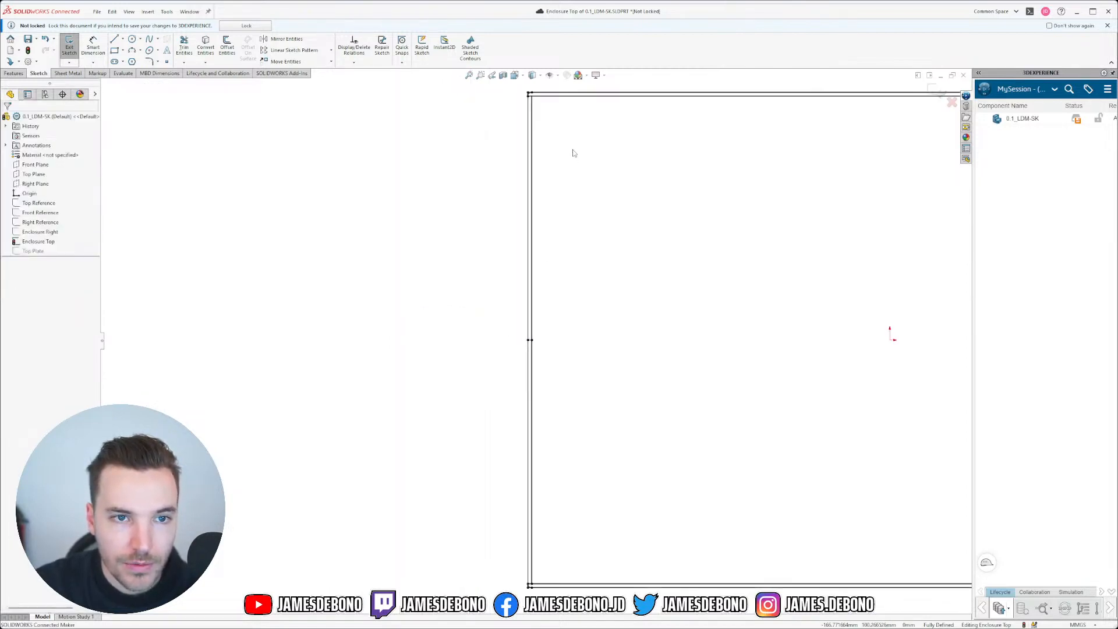
{"action": "scroll", "coordinate": [551, 122], "scroll_direction": "down", "scroll_amount": 14}
{"action": "scroll", "coordinate": [442, 233], "scroll_direction": "down", "scroll_amount": 1}
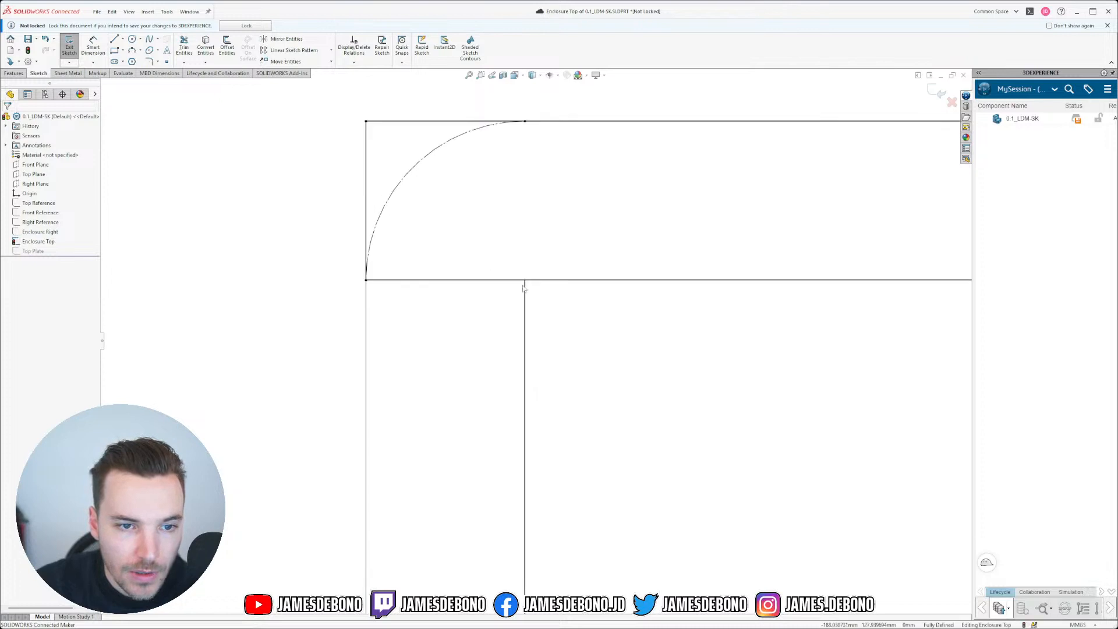
{"action": "left_click", "coordinate": [524, 280]}
{"action": "scroll", "coordinate": [584, 421], "scroll_direction": "up", "scroll_amount": 10}
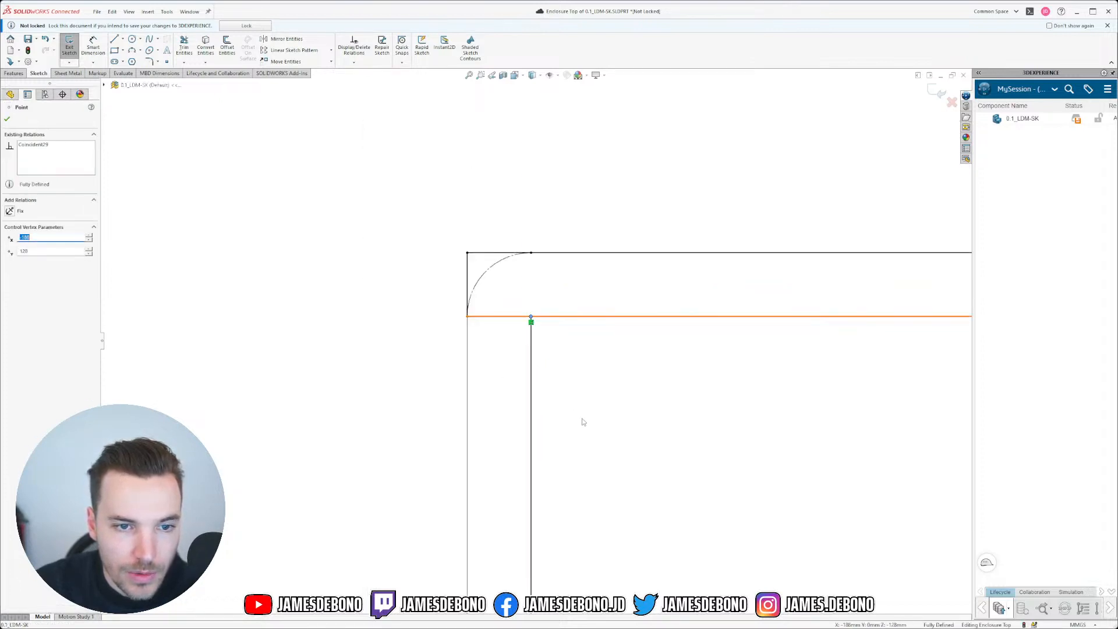
{"action": "scroll", "coordinate": [581, 526], "scroll_direction": "up", "scroll_amount": 2}
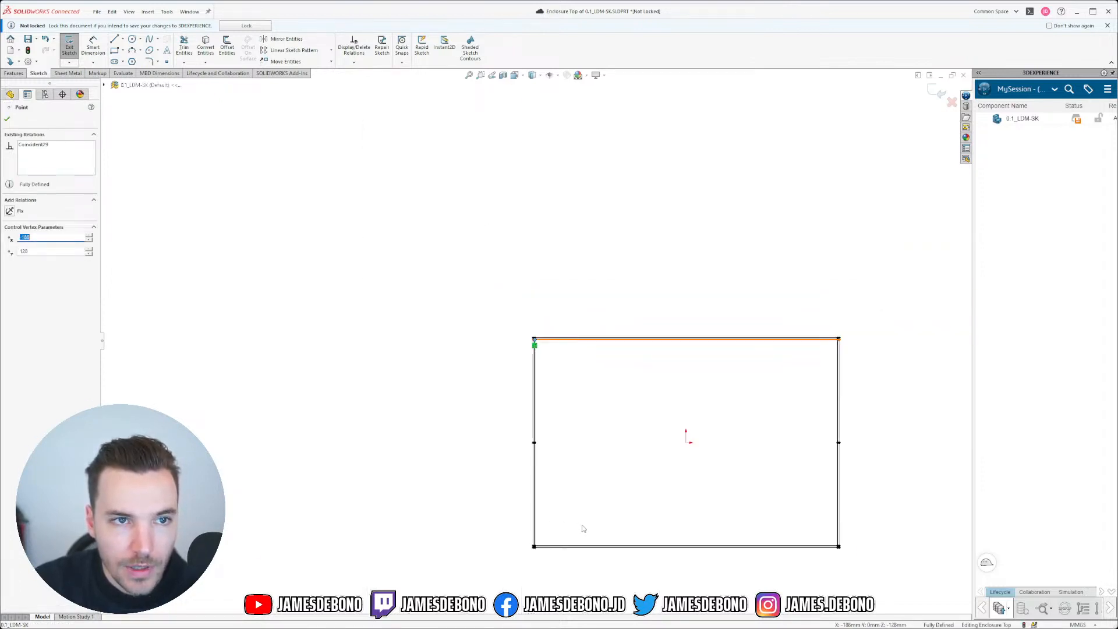
{"action": "scroll", "coordinate": [557, 559], "scroll_direction": "down", "scroll_amount": 3}
{"action": "scroll", "coordinate": [539, 212], "scroll_direction": "down", "scroll_amount": 10}
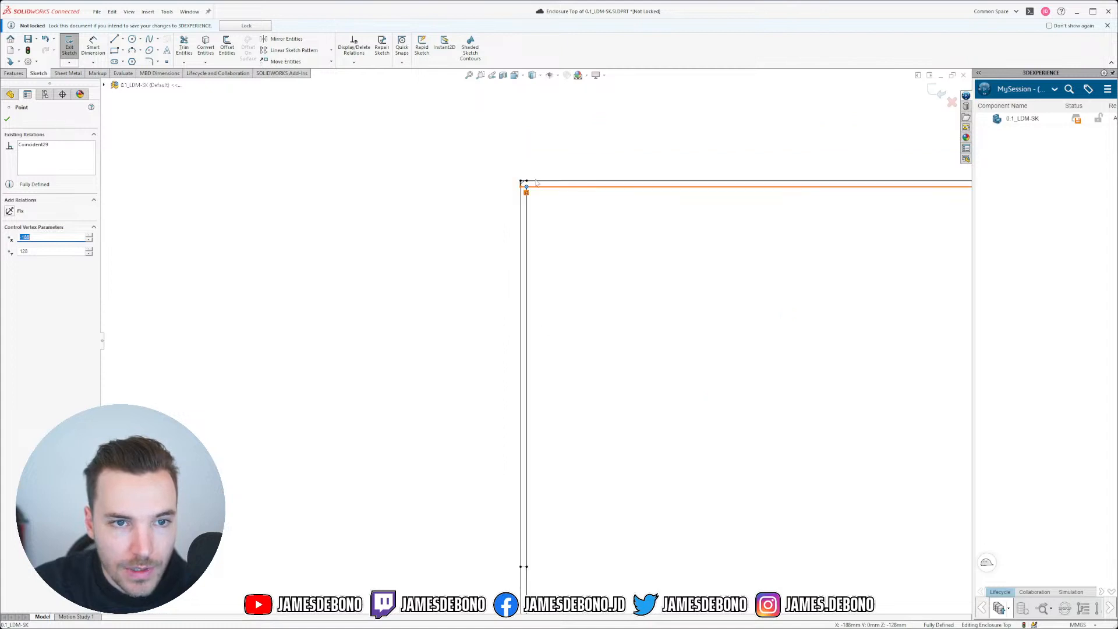
{"action": "left_click", "coordinate": [568, 293]}
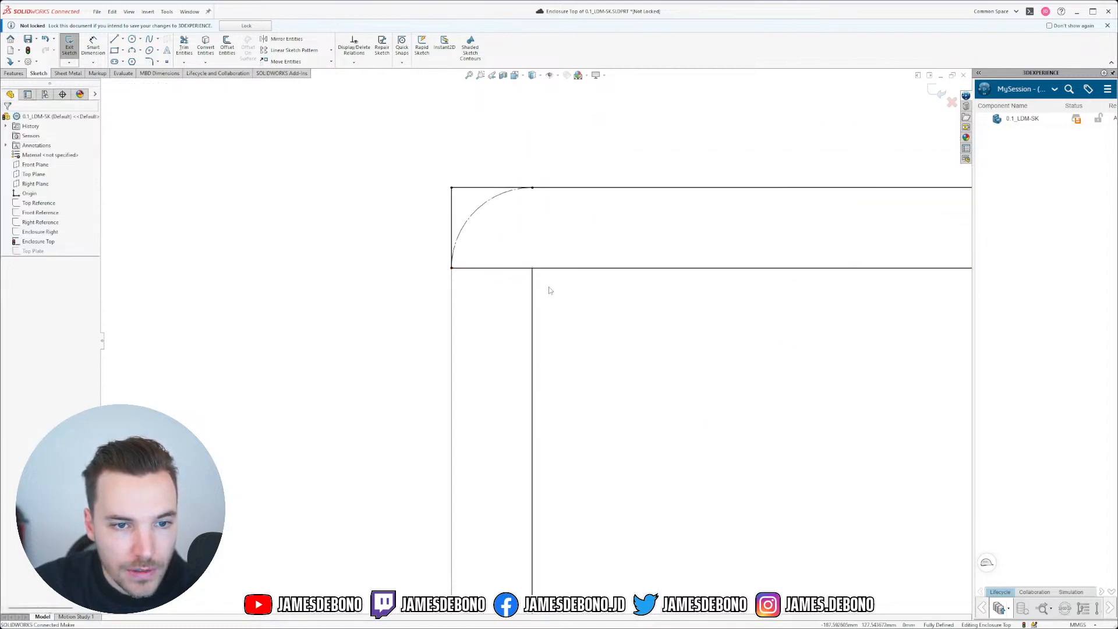
{"action": "left_click", "coordinate": [532, 277]}
{"action": "left_click", "coordinate": [532, 273]}
{"action": "left_click", "coordinate": [540, 282]}
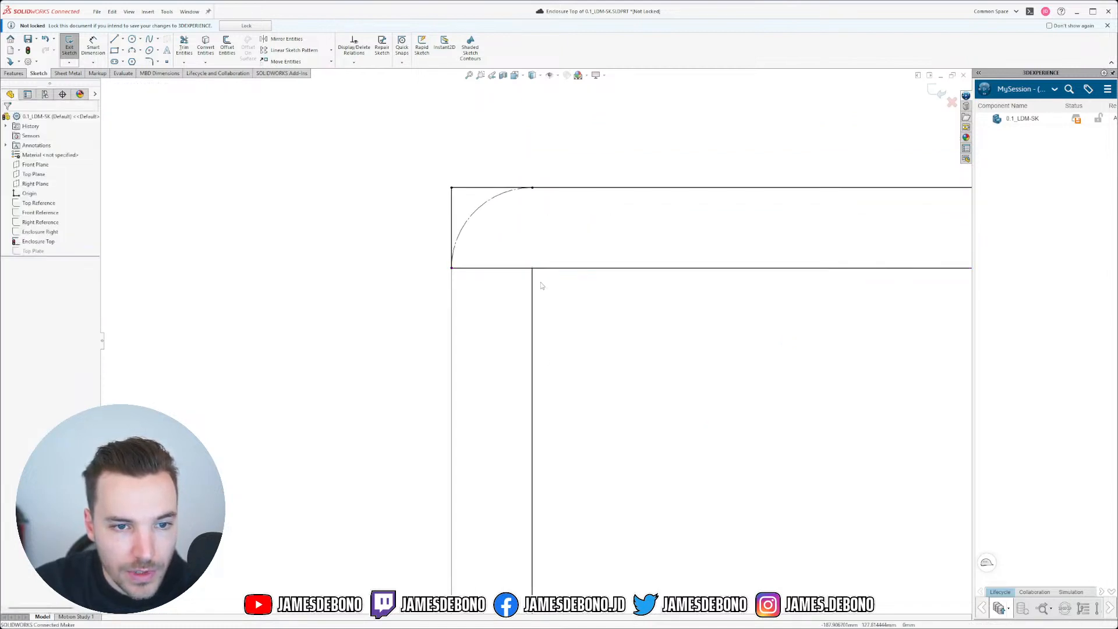
{"action": "left_click", "coordinate": [453, 279]}
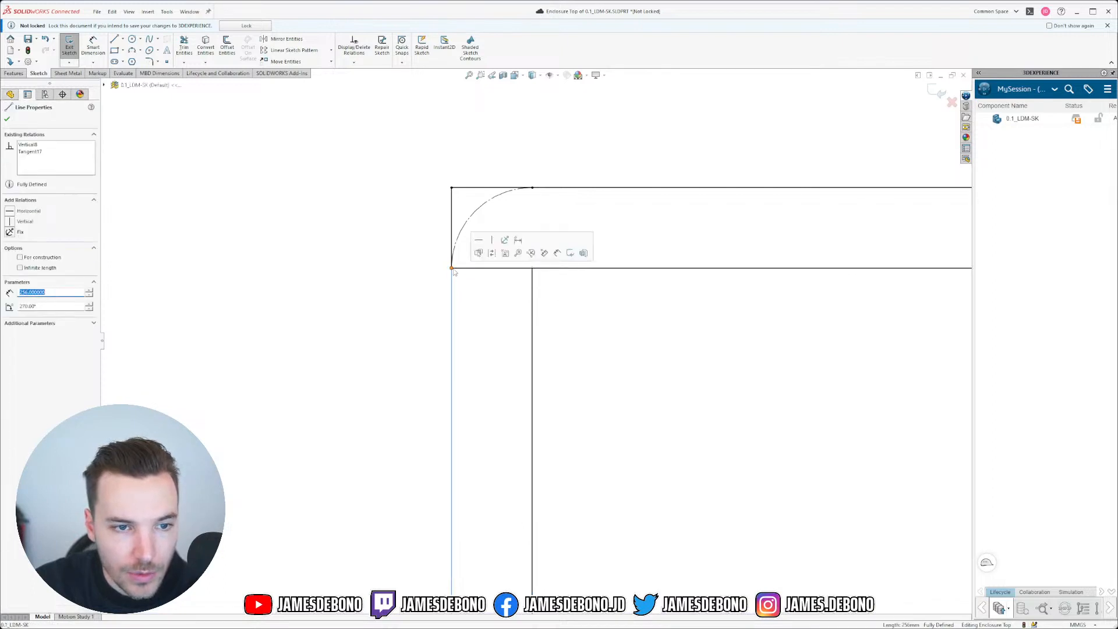
{"action": "scroll", "coordinate": [574, 347], "scroll_direction": "down", "scroll_amount": 2}
{"action": "scroll", "coordinate": [572, 355], "scroll_direction": "up", "scroll_amount": 16}
{"action": "scroll", "coordinate": [568, 445], "scroll_direction": "up", "scroll_amount": 4}
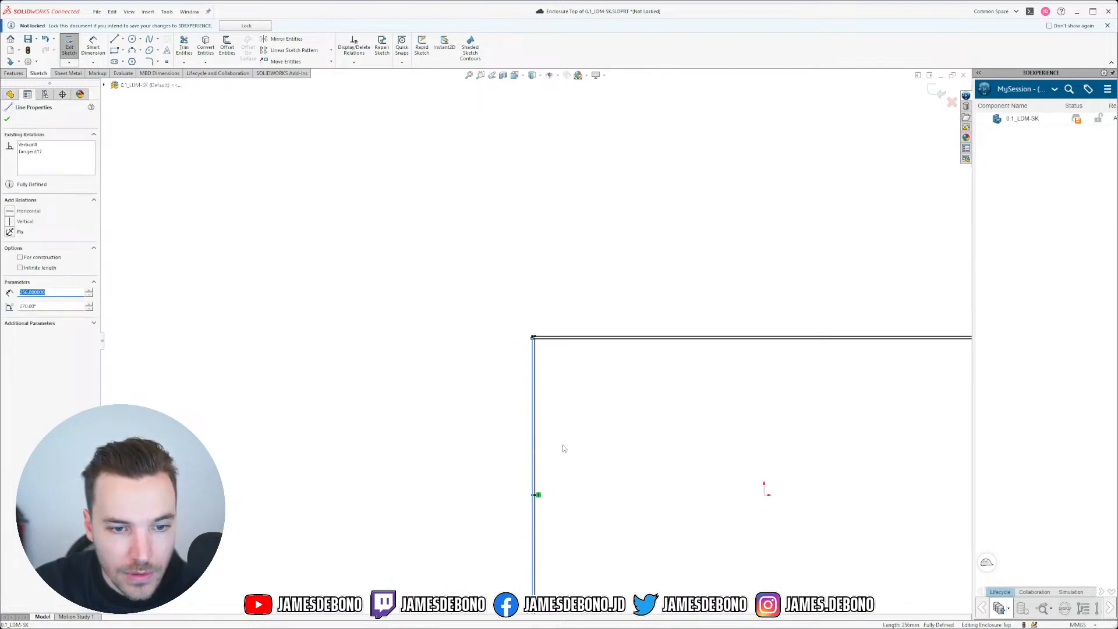
{"action": "scroll", "coordinate": [535, 339], "scroll_direction": "down", "scroll_amount": 18}
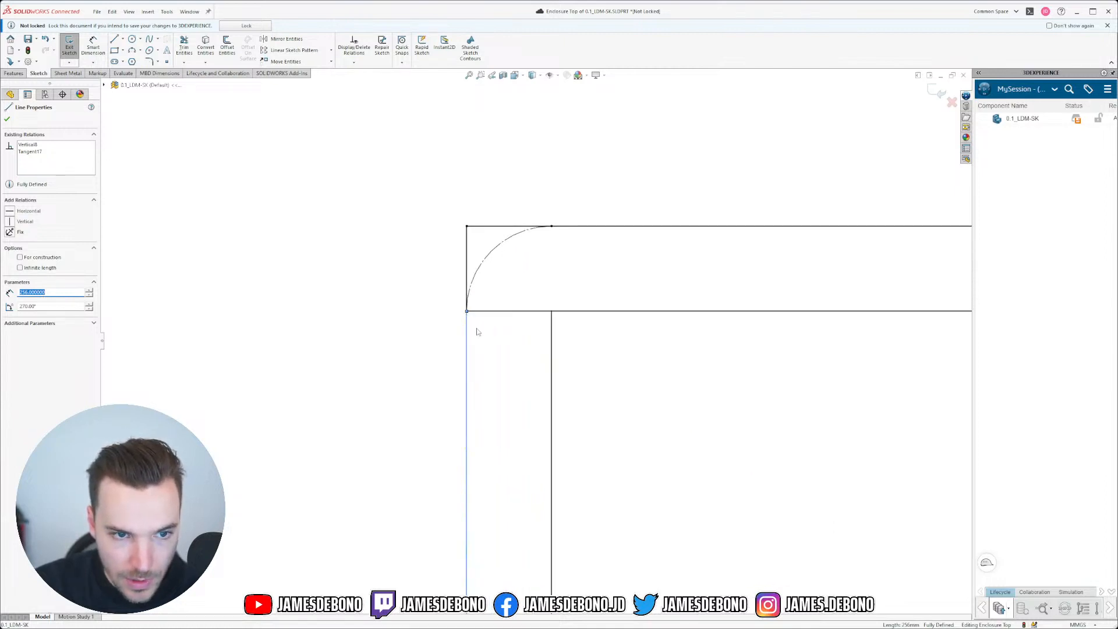
{"action": "left_click", "coordinate": [476, 321]}
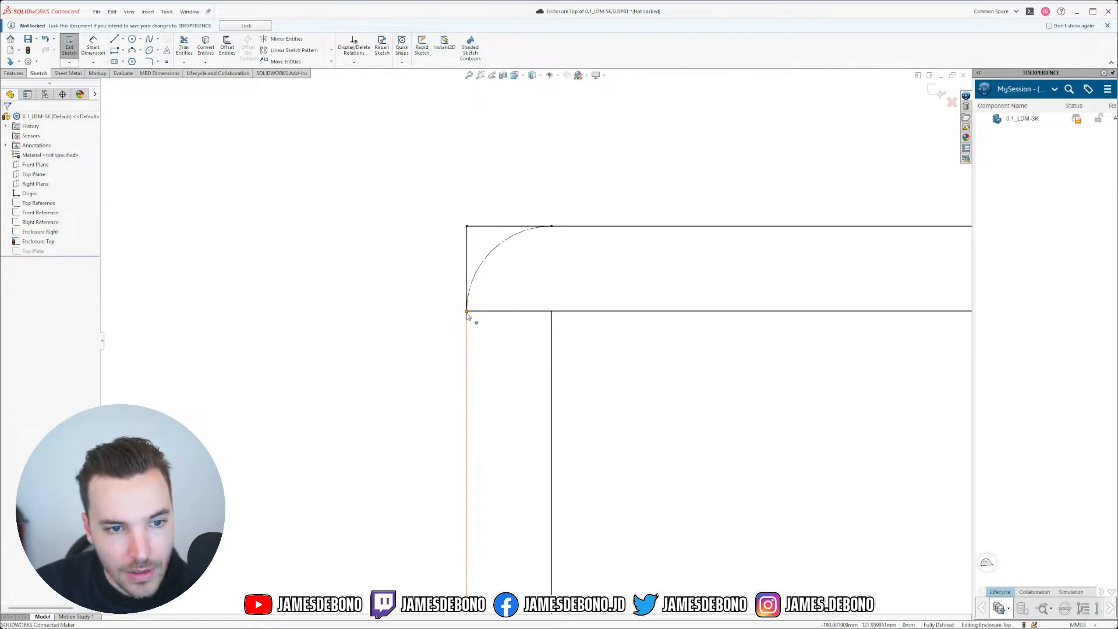
{"action": "left_click", "coordinate": [467, 313]}
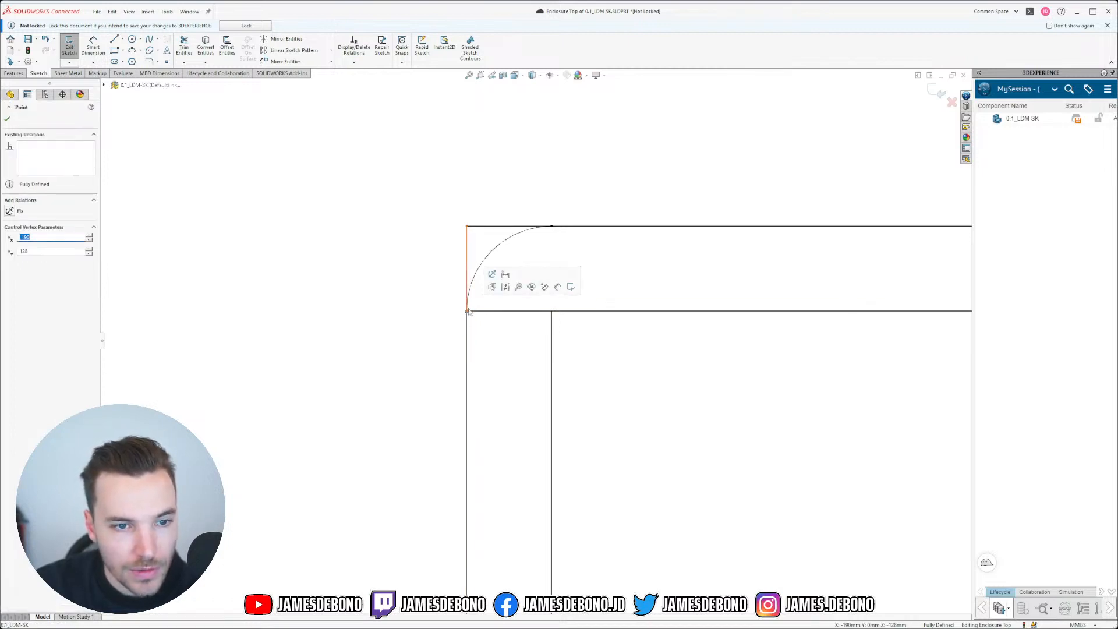
{"action": "left_click", "coordinate": [488, 350]}
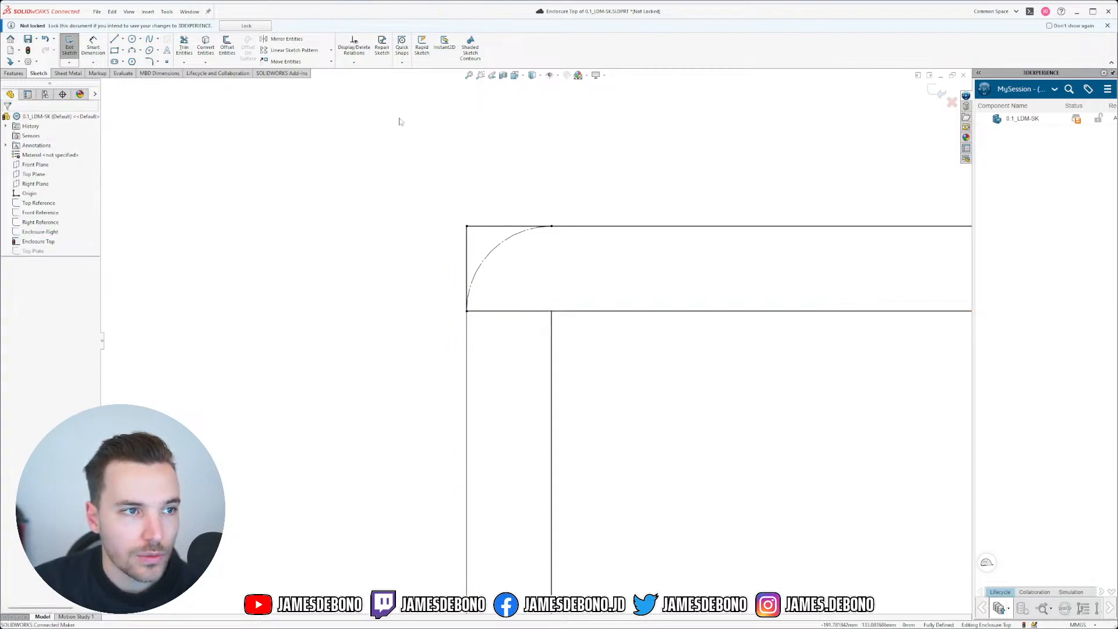
{"action": "left_click", "coordinate": [167, 12]}
Step: Add Detach Segment On Drag from Customize's Sketch commands to the Sketch tab and confirm
{"action": "mouse_move", "coordinate": [217, 310]}
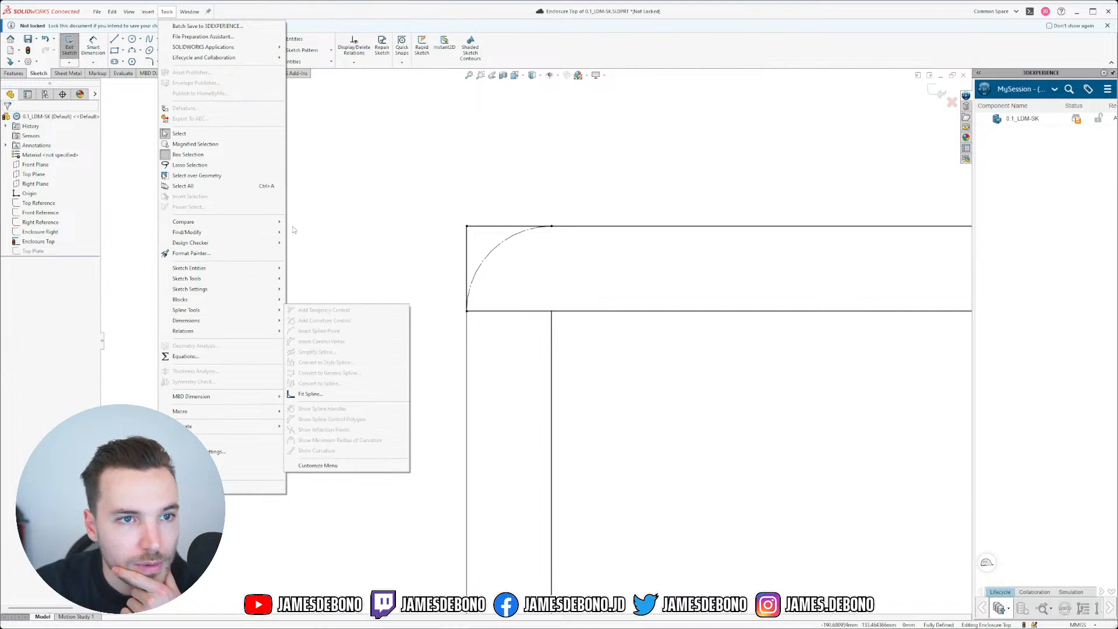
{"action": "left_click", "coordinate": [224, 464]}
{"action": "left_click_drag", "start_coordinate": [520, 188], "coordinate": [465, 169]}
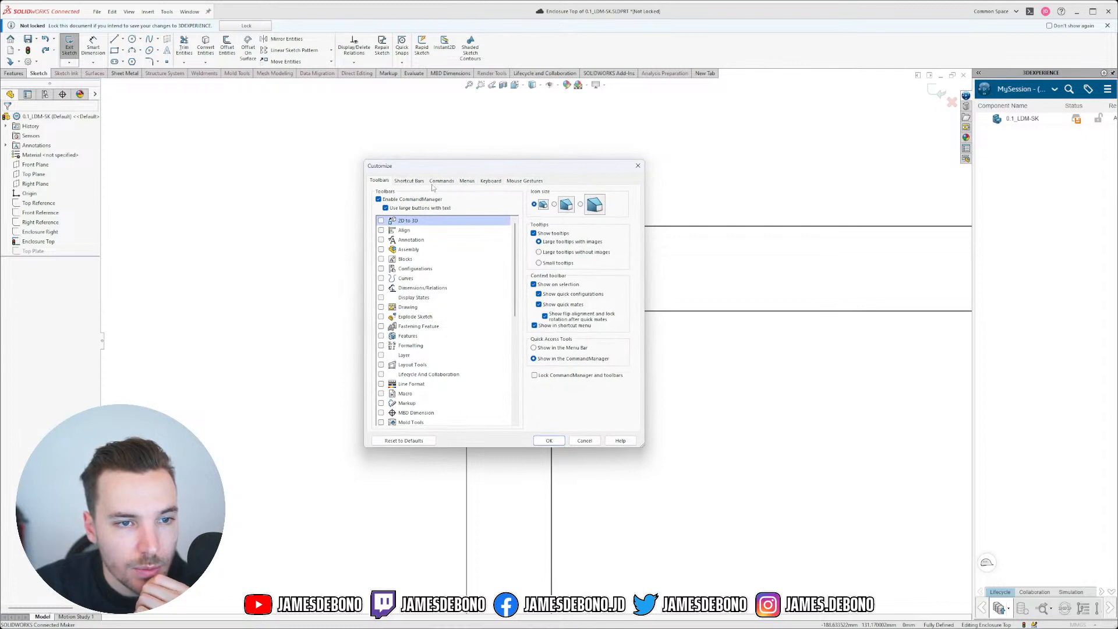
{"action": "scroll", "coordinate": [457, 274], "scroll_direction": "down", "scroll_amount": 5}
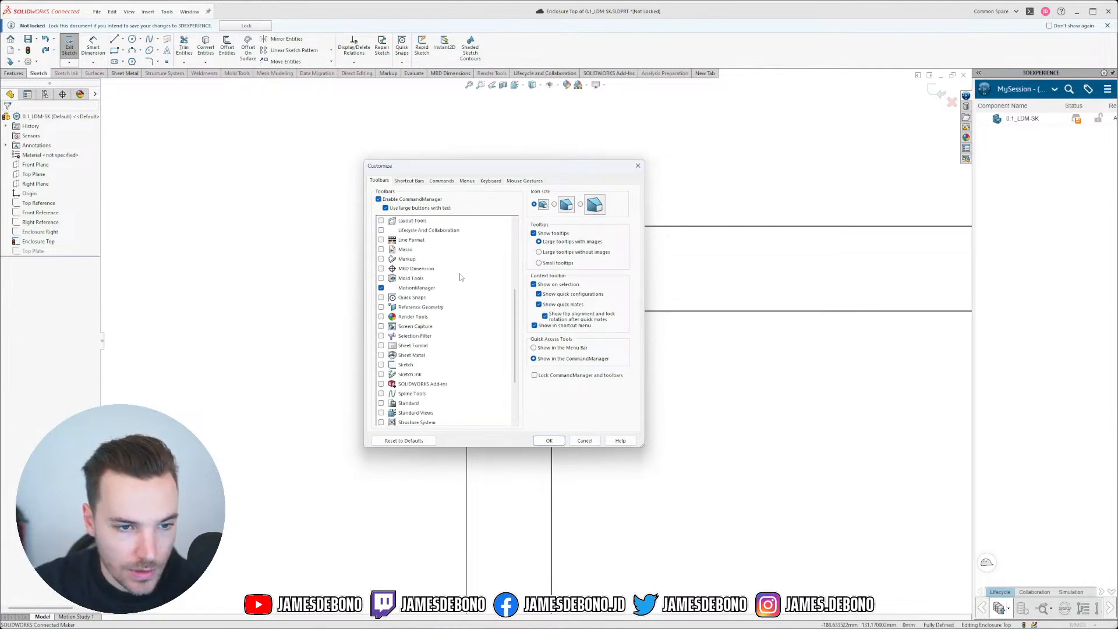
{"action": "scroll", "coordinate": [460, 277], "scroll_direction": "down", "scroll_amount": 3}
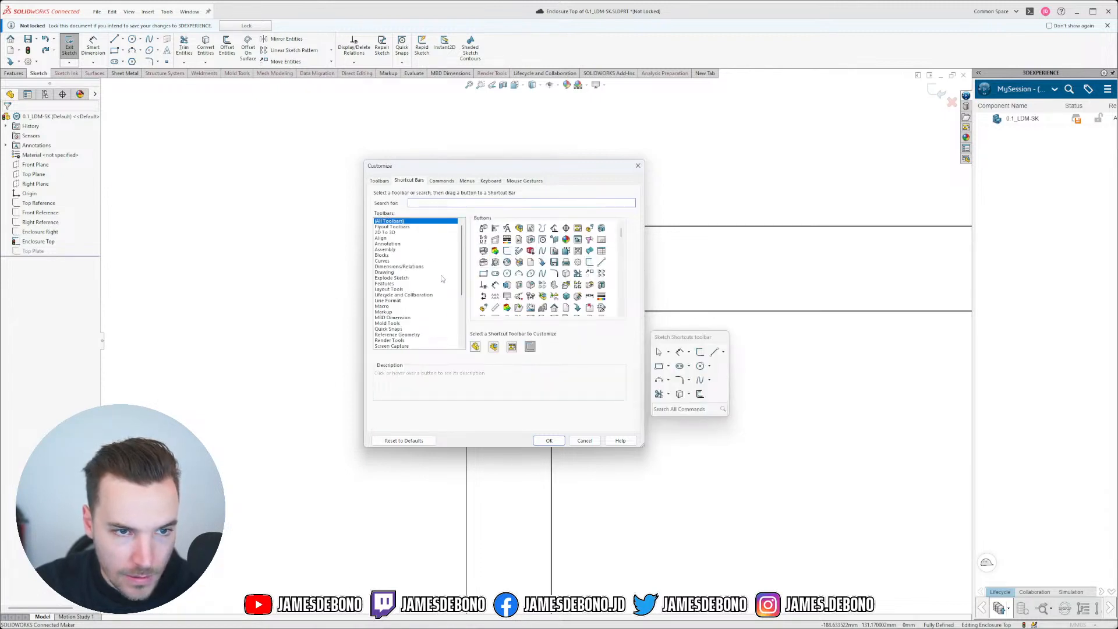
{"action": "scroll", "coordinate": [406, 308], "scroll_direction": "down", "scroll_amount": 4}
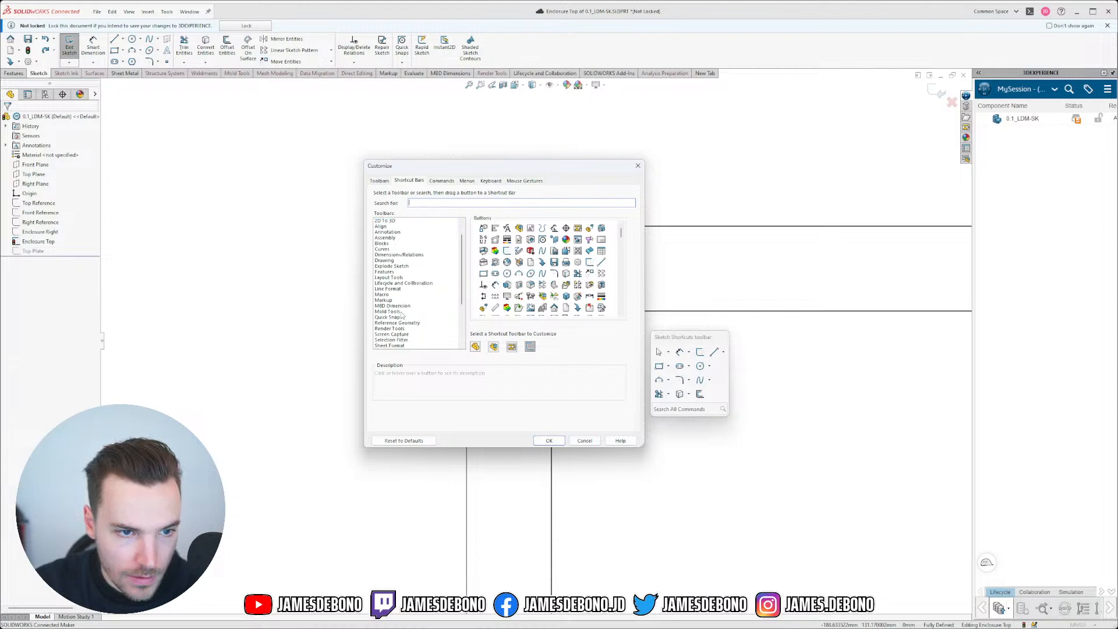
{"action": "left_click", "coordinate": [387, 317]}
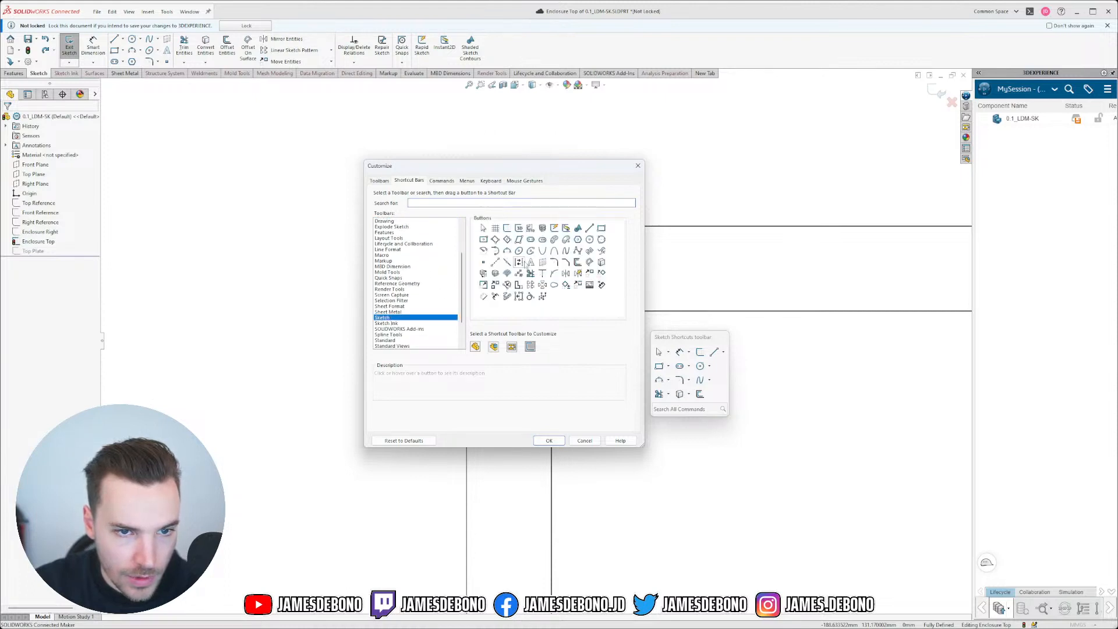
{"action": "left_click", "coordinate": [518, 298]}
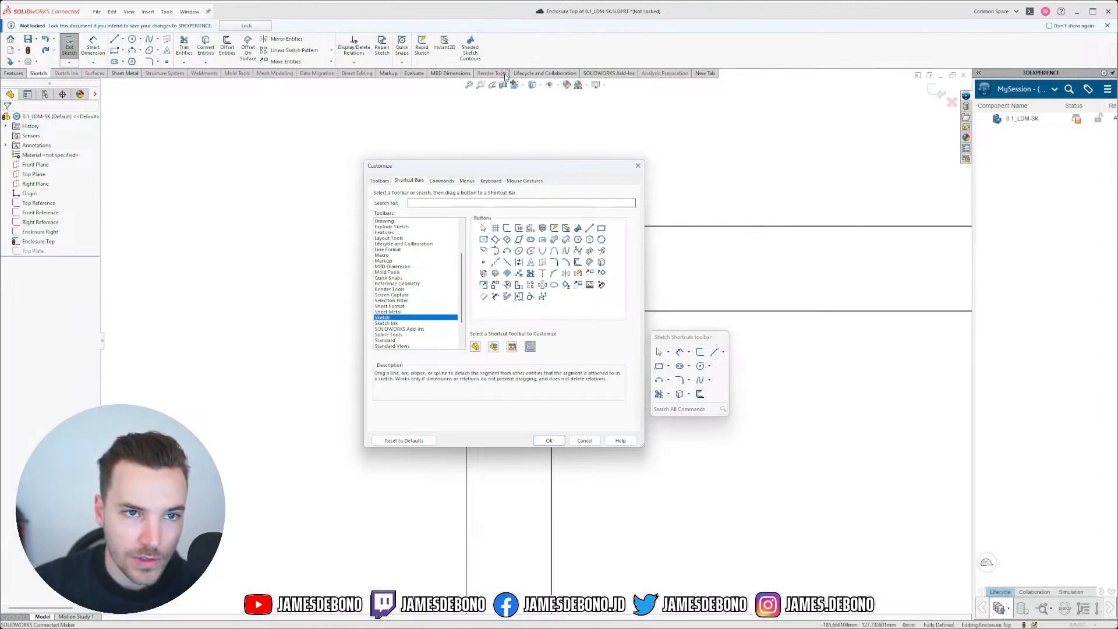
{"action": "left_click_drag", "start_coordinate": [508, 49], "coordinate": [509, 50]}
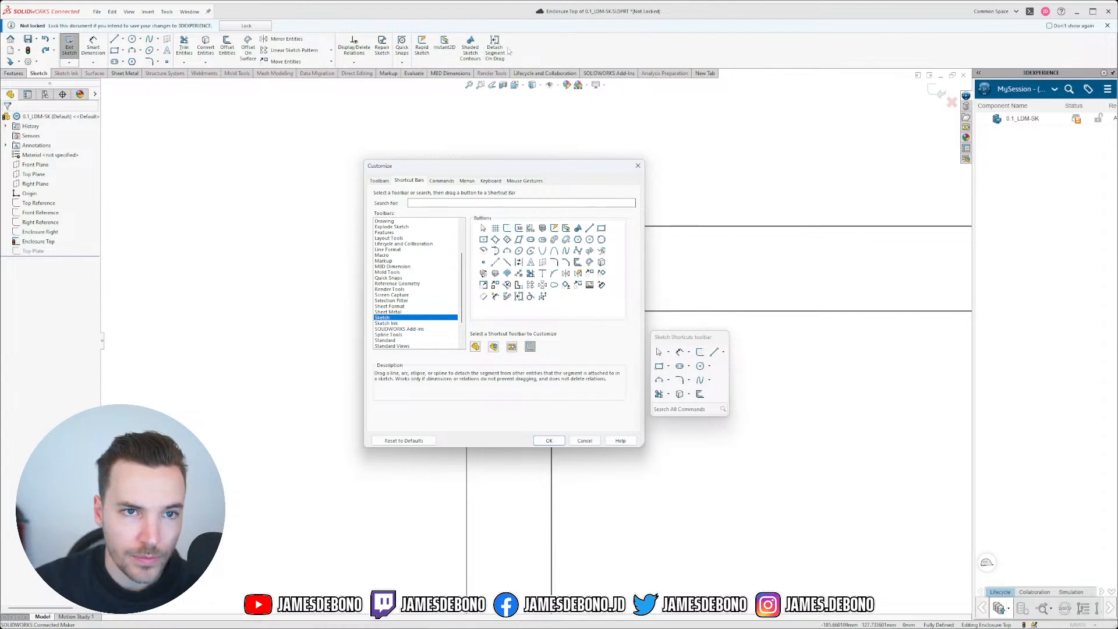
{"action": "left_click", "coordinate": [549, 440]}
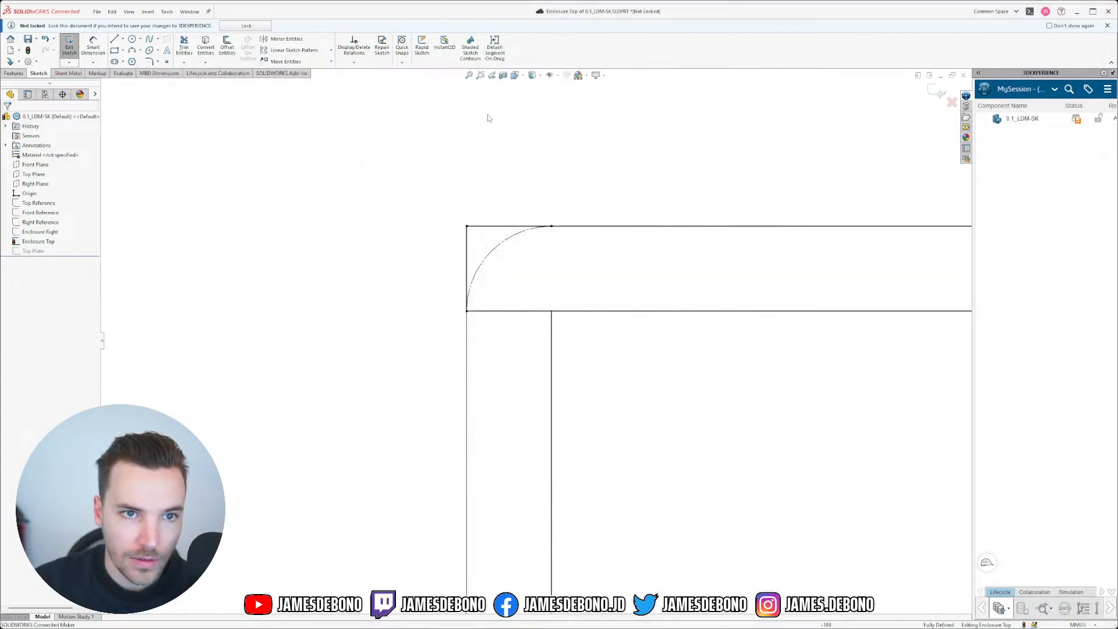
Step: Turn on Detach Segment On Drag and pull the left vertical line free below the top-left arc
{"action": "left_click", "coordinate": [495, 48]}
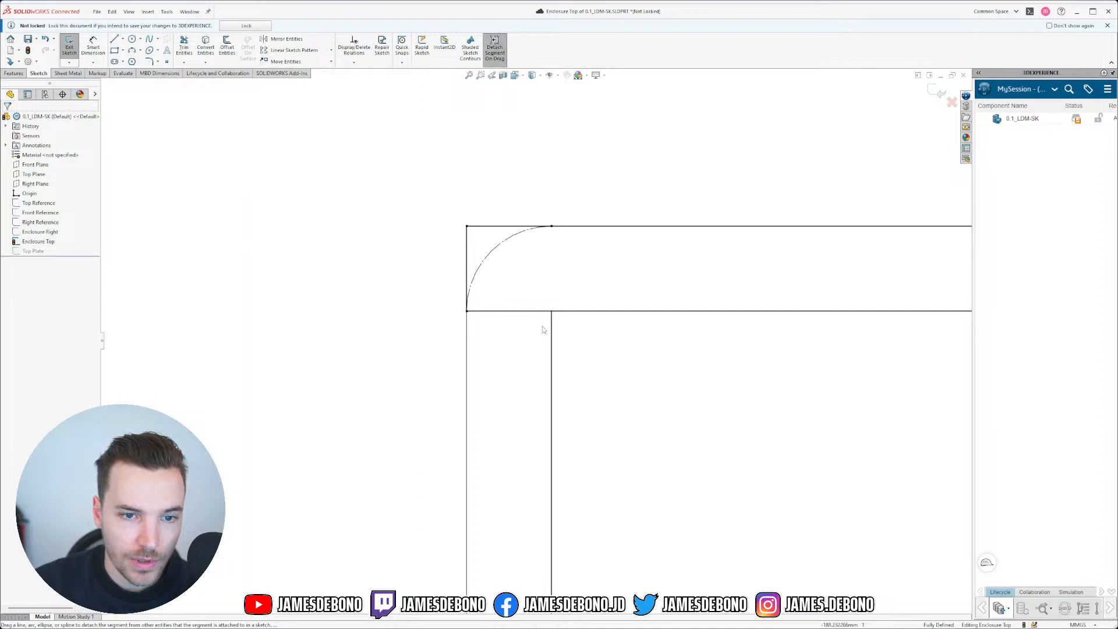
{"action": "left_click_drag", "start_coordinate": [552, 329], "coordinate": [564, 352]}
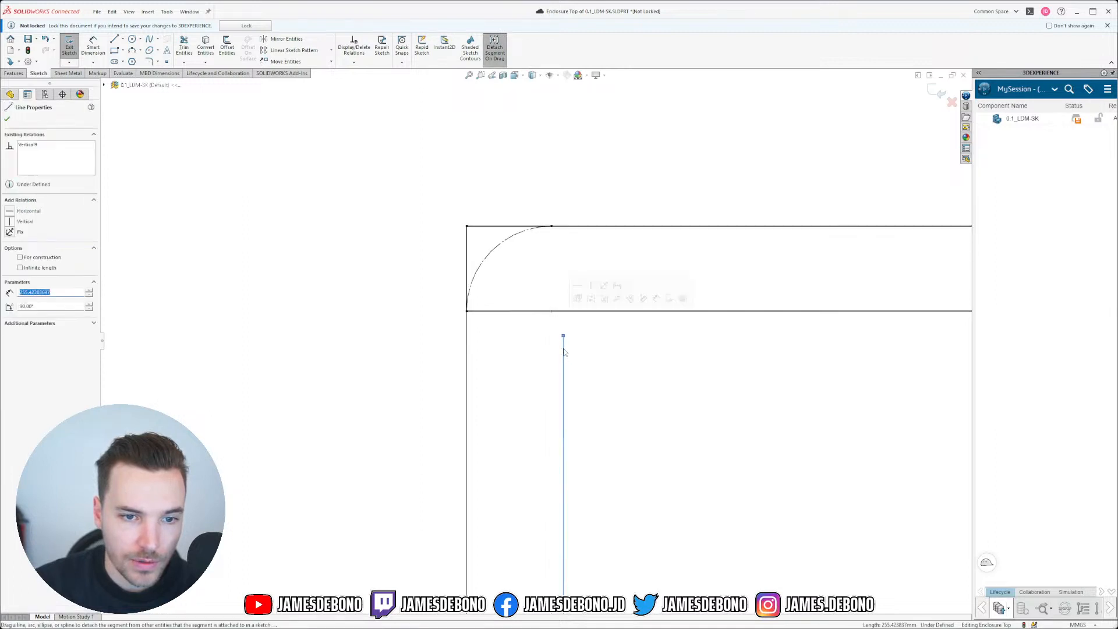
{"action": "left_click_drag", "start_coordinate": [468, 316], "coordinate": [467, 334]}
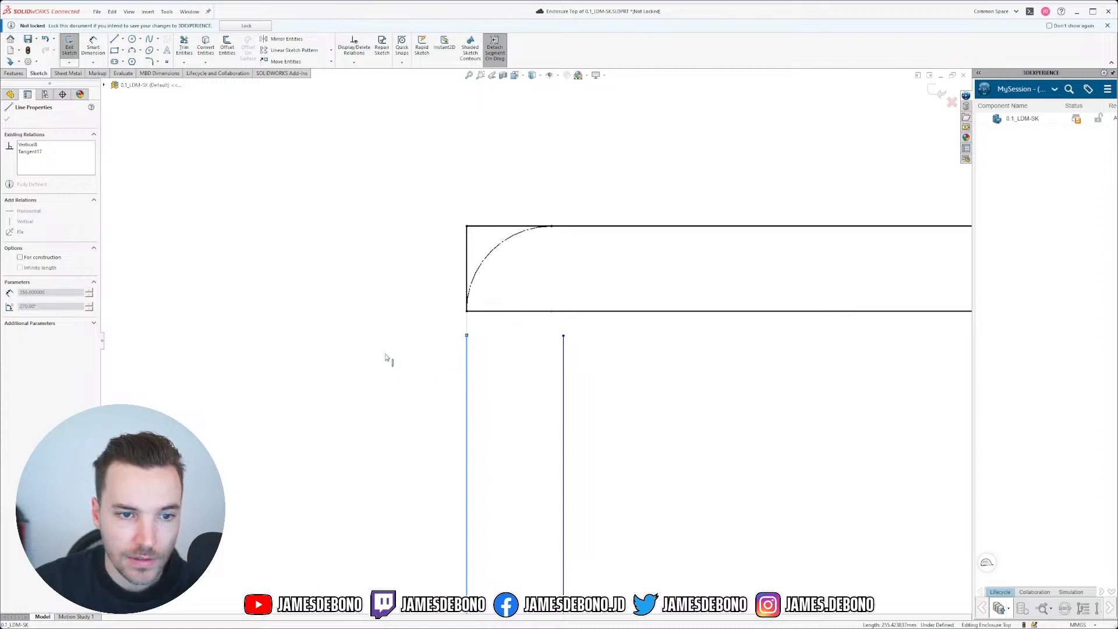
{"action": "left_click_drag", "start_coordinate": [385, 358], "coordinate": [473, 343]}
{"action": "left_click", "coordinate": [516, 350]}
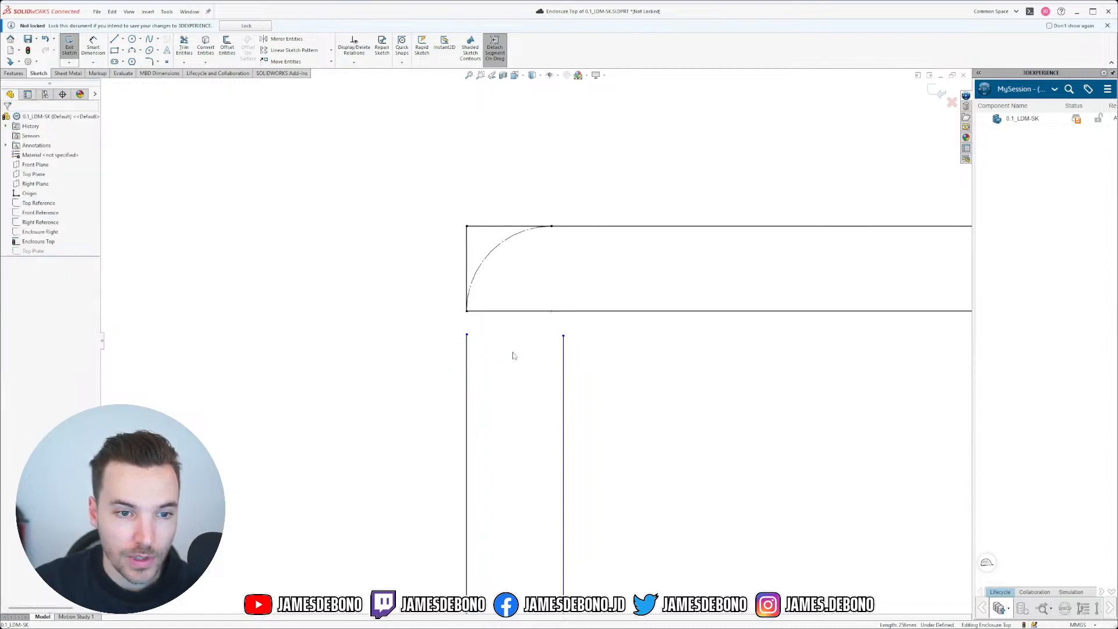
{"action": "scroll", "coordinate": [506, 361], "scroll_direction": "down", "scroll_amount": 3}
{"action": "scroll", "coordinate": [570, 424], "scroll_direction": "up", "scroll_amount": 12}
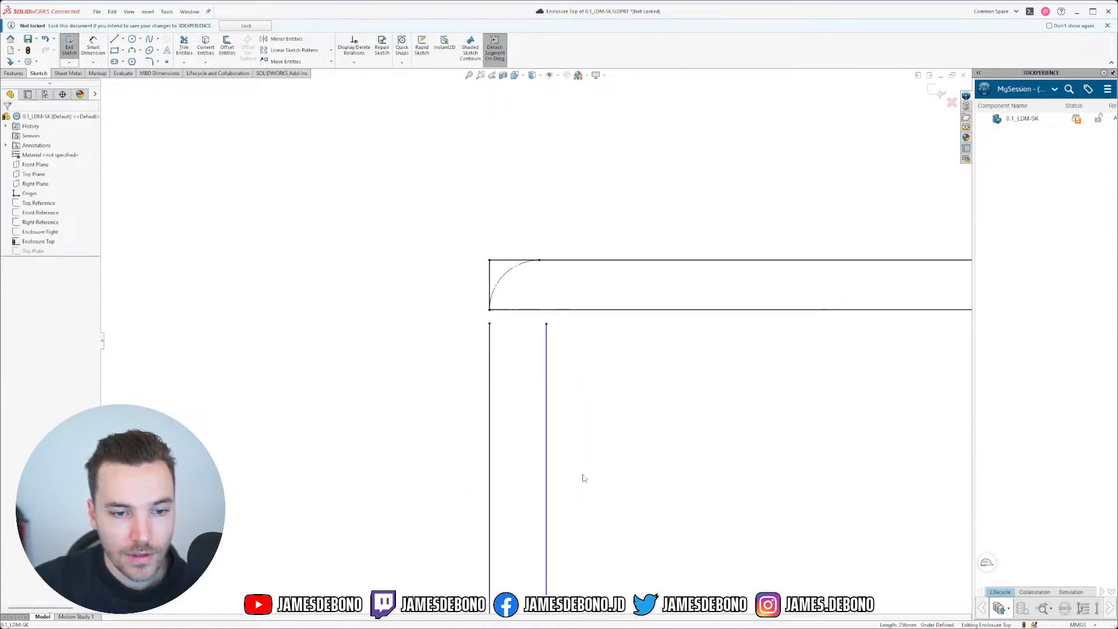
{"action": "scroll", "coordinate": [530, 560], "scroll_direction": "up", "scroll_amount": 5}
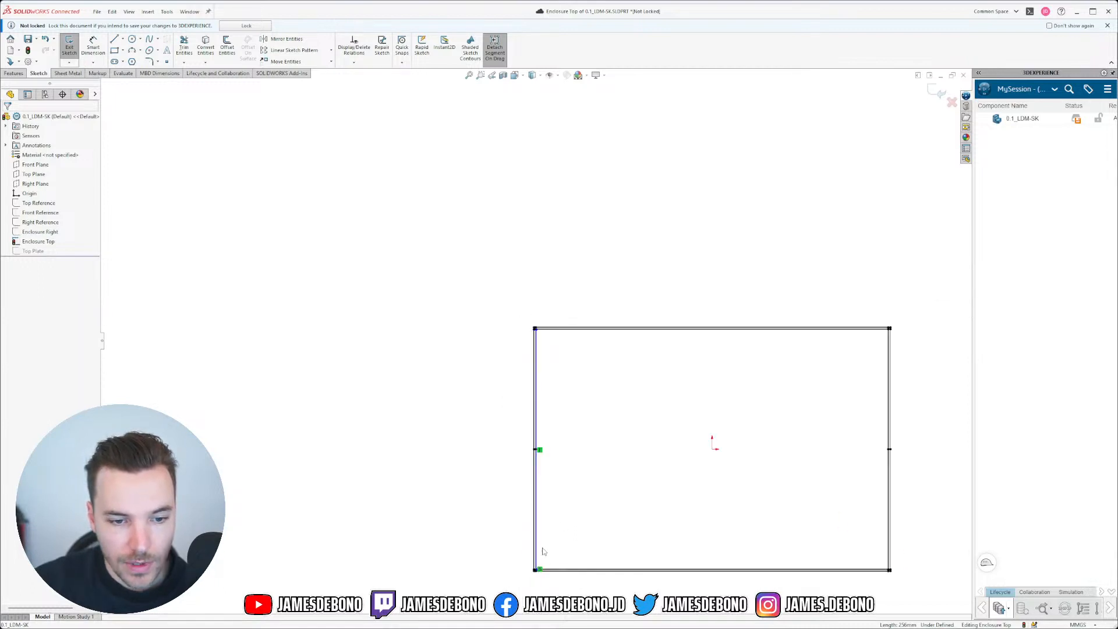
{"action": "scroll", "coordinate": [529, 530], "scroll_direction": "down", "scroll_amount": 8}
{"action": "scroll", "coordinate": [503, 368], "scroll_direction": "down", "scroll_amount": 4}
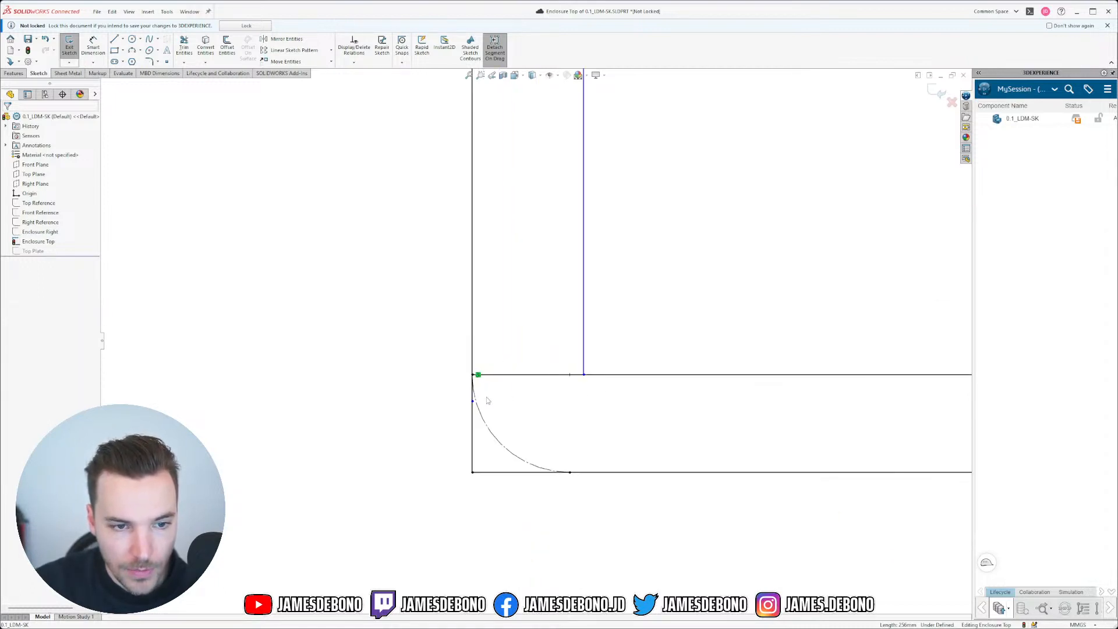
Step: Move the bottom-left endpoint onto the line intersection and delete its coincident relation
{"action": "left_click", "coordinate": [470, 358]}
{"action": "mouse_move", "coordinate": [472, 356]}
{"action": "left_mouse_down"}
{"action": "mouse_move", "coordinate": [594, 379]}
{"action": "mouse_move", "coordinate": [586, 375]}
{"action": "left_mouse_up"}
{"action": "mouse_move", "coordinate": [587, 334]}
{"action": "left_mouse_down"}
{"action": "mouse_move", "coordinate": [592, 320]}
{"action": "mouse_move", "coordinate": [580, 353]}
{"action": "left_mouse_up"}
{"action": "left_click", "coordinate": [587, 383]}
{"action": "key", "text": "Delete"}
{"action": "left_click", "coordinate": [660, 430]}
{"action": "scroll", "coordinate": [605, 330], "scroll_direction": "down", "scroll_amount": 6}
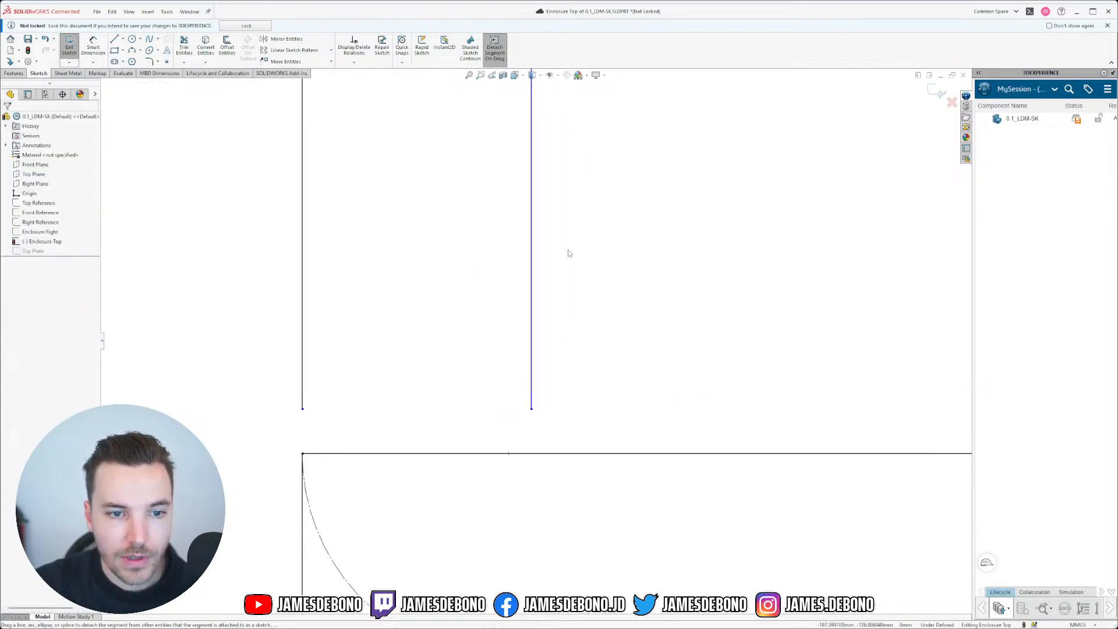
{"action": "scroll", "coordinate": [524, 253], "scroll_direction": "up", "scroll_amount": 7}
{"action": "scroll", "coordinate": [522, 257], "scroll_direction": "down", "scroll_amount": 1}
{"action": "scroll", "coordinate": [522, 261], "scroll_direction": "up", "scroll_amount": 5}
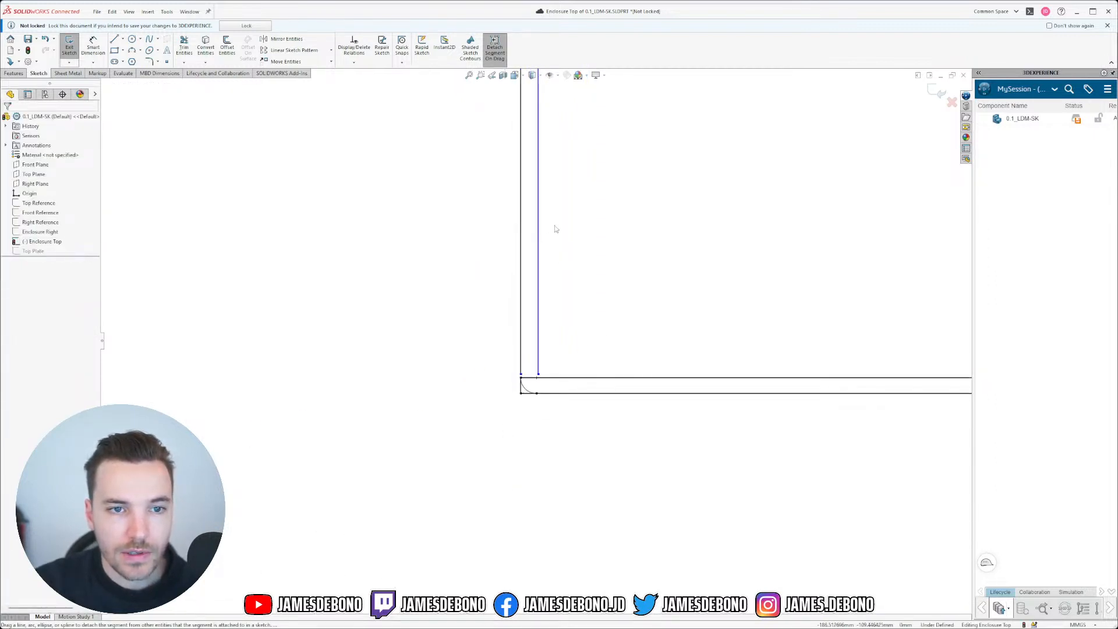
{"action": "scroll", "coordinate": [539, 196], "scroll_direction": "down", "scroll_amount": 6}
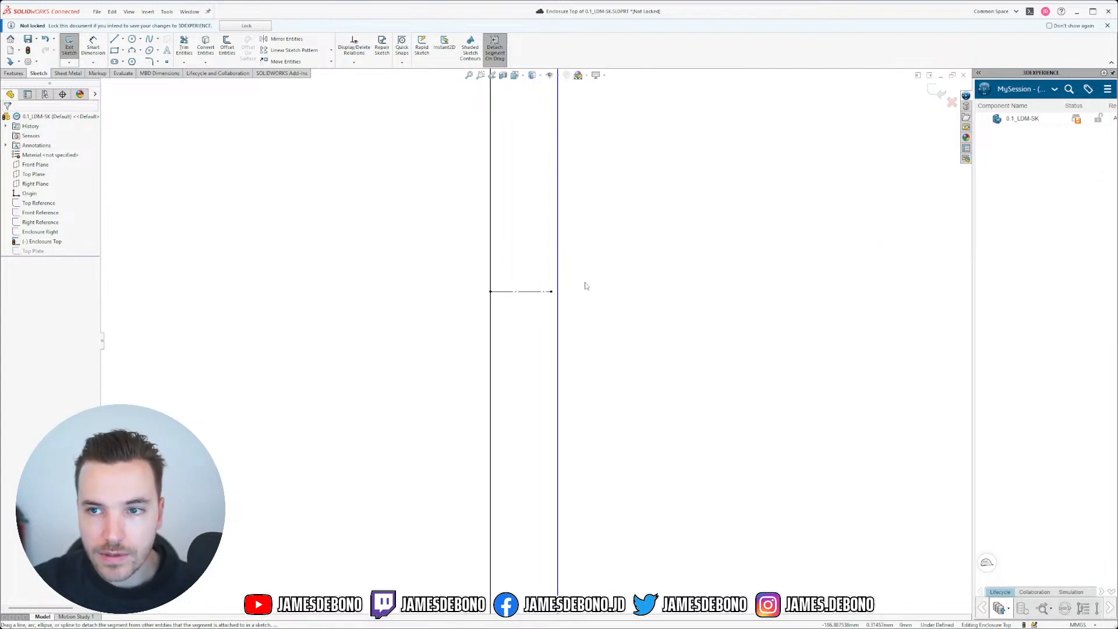
Step: Make the short line's endpoint lie on the vertical line
{"action": "left_click", "coordinate": [550, 291]}
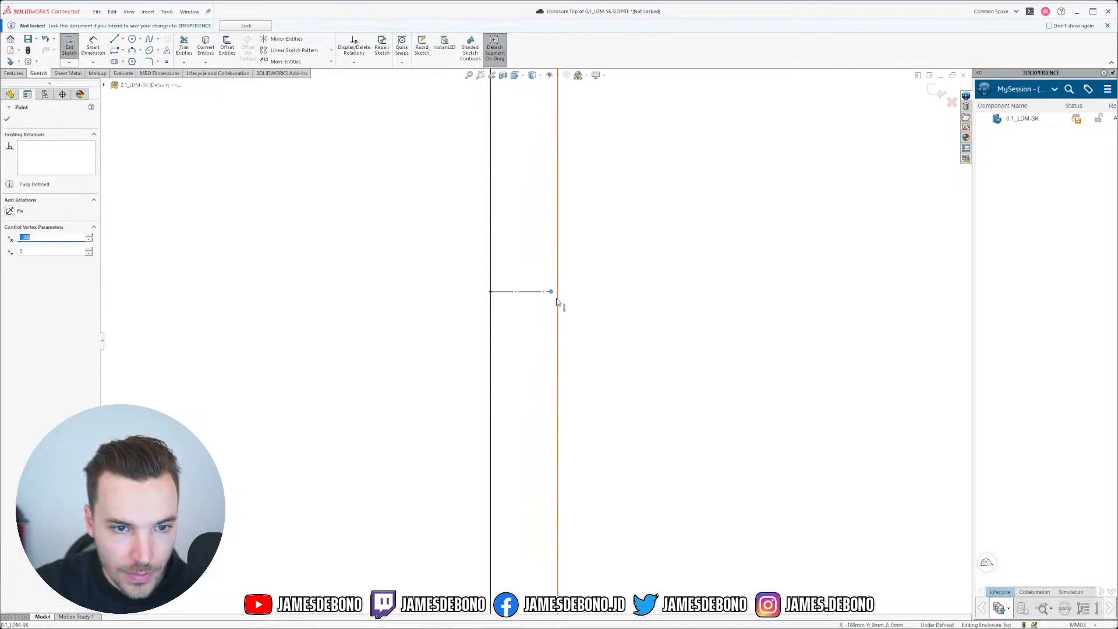
{"action": "left_click", "coordinate": [558, 298], "text": "ctrl"}
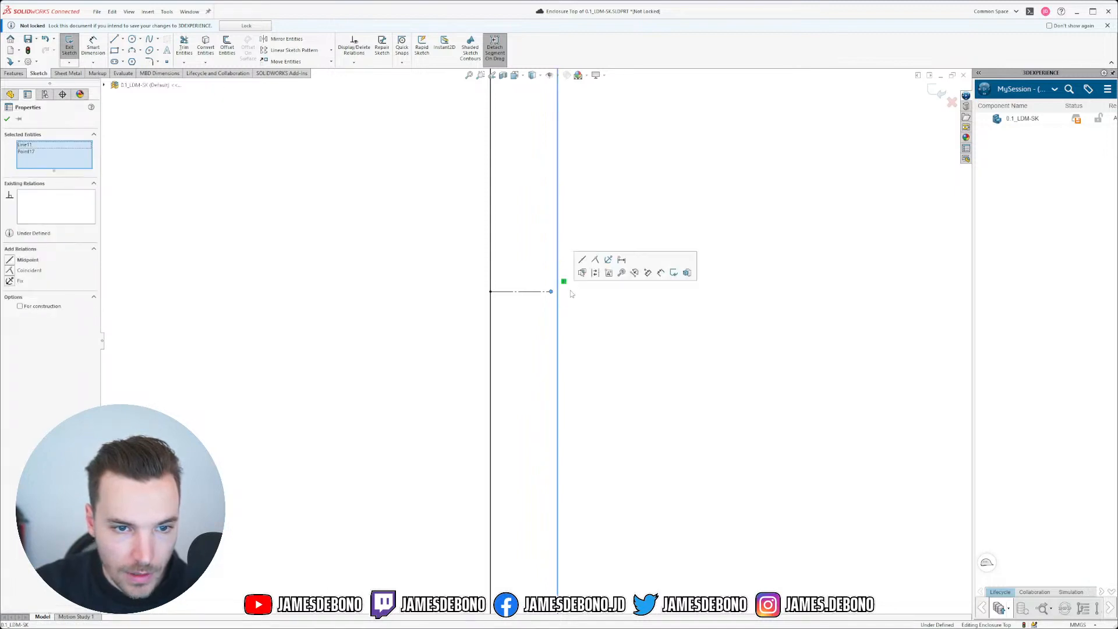
{"action": "left_click", "coordinate": [595, 260]}
{"action": "left_click", "coordinate": [585, 220]}
{"action": "scroll", "coordinate": [585, 218], "scroll_direction": "up", "scroll_amount": 14}
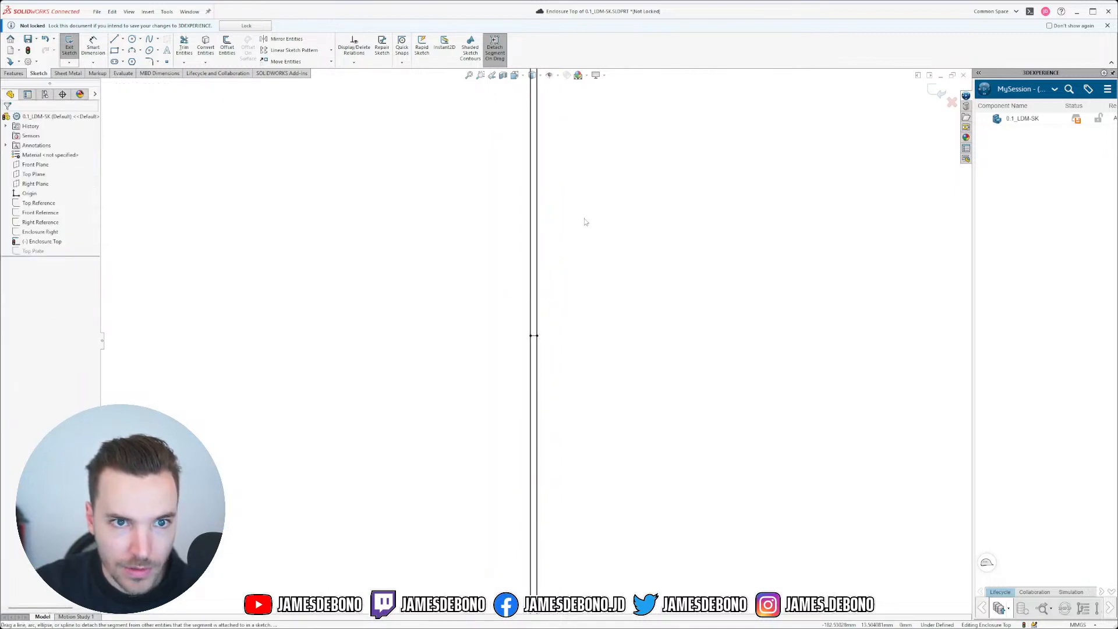
{"action": "scroll", "coordinate": [545, 168], "scroll_direction": "down", "scroll_amount": 9}
{"action": "scroll", "coordinate": [495, 183], "scroll_direction": "down", "scroll_amount": 5}
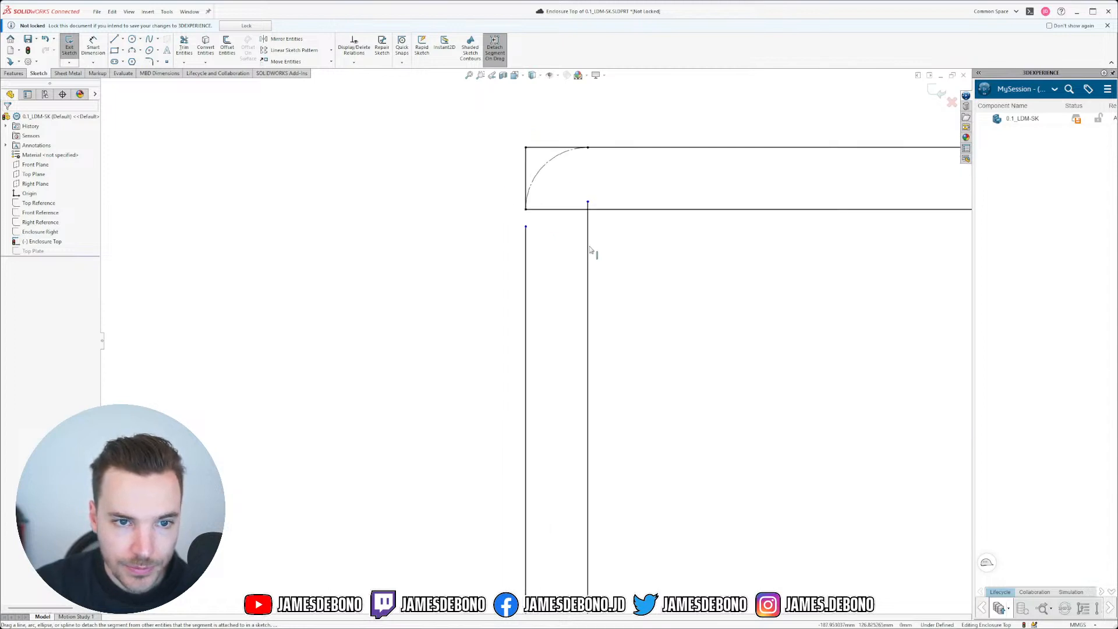
{"action": "scroll", "coordinate": [591, 249], "scroll_direction": "down", "scroll_amount": 3}
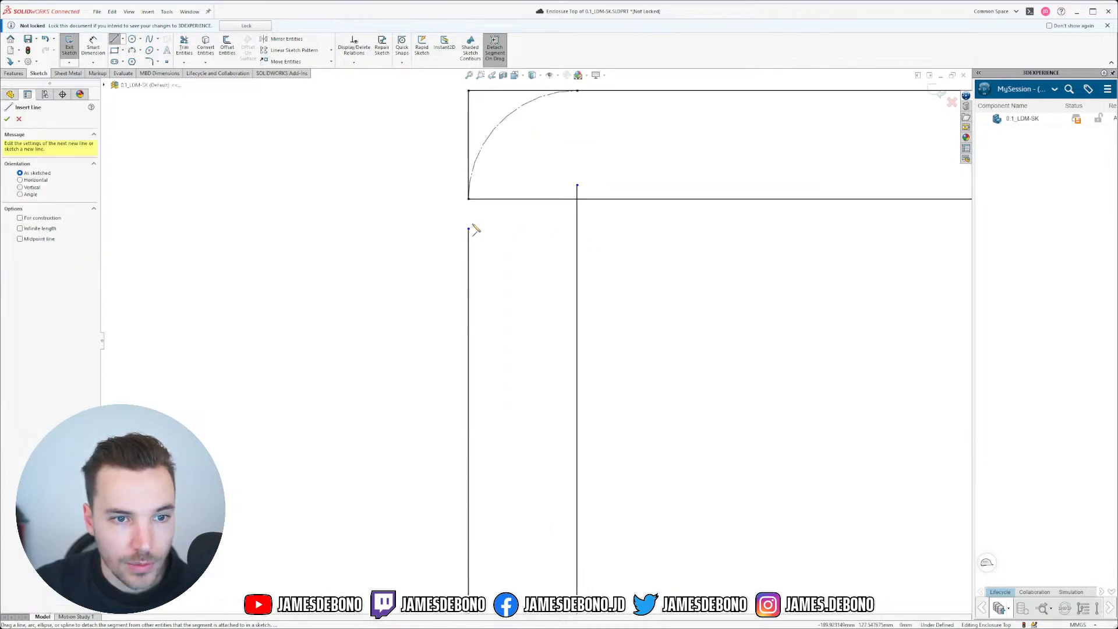
Step: Draw a line from the left line's top to the inner corner, make it horizontal, and raise its right end
{"action": "mouse_move", "coordinate": [470, 229]}
{"action": "left_mouse_down"}
{"action": "mouse_move", "coordinate": [589, 204]}
{"action": "mouse_move", "coordinate": [577, 185]}
{"action": "left_mouse_up"}
{"action": "key", "text": "Escape"}
{"action": "left_click", "coordinate": [568, 189]}
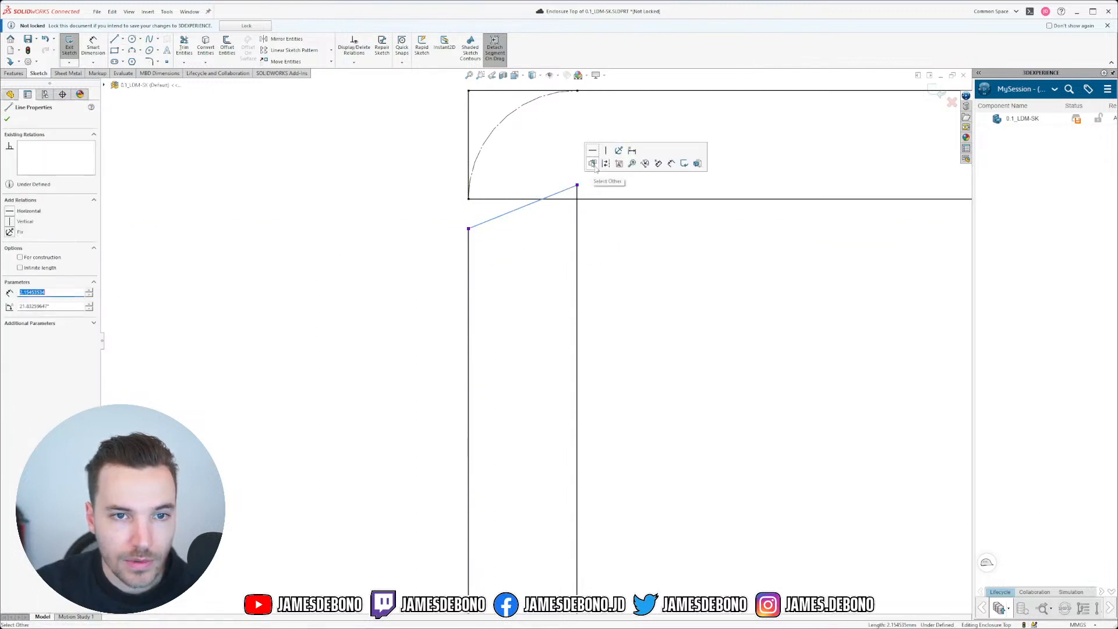
{"action": "left_click", "coordinate": [593, 151]}
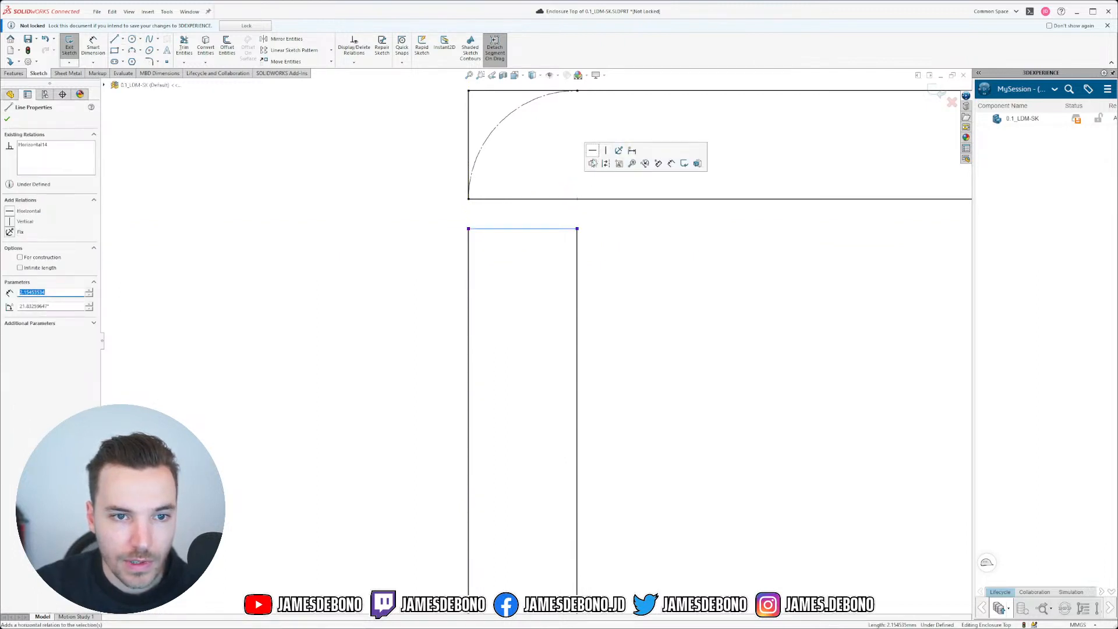
{"action": "left_click", "coordinate": [595, 243]}
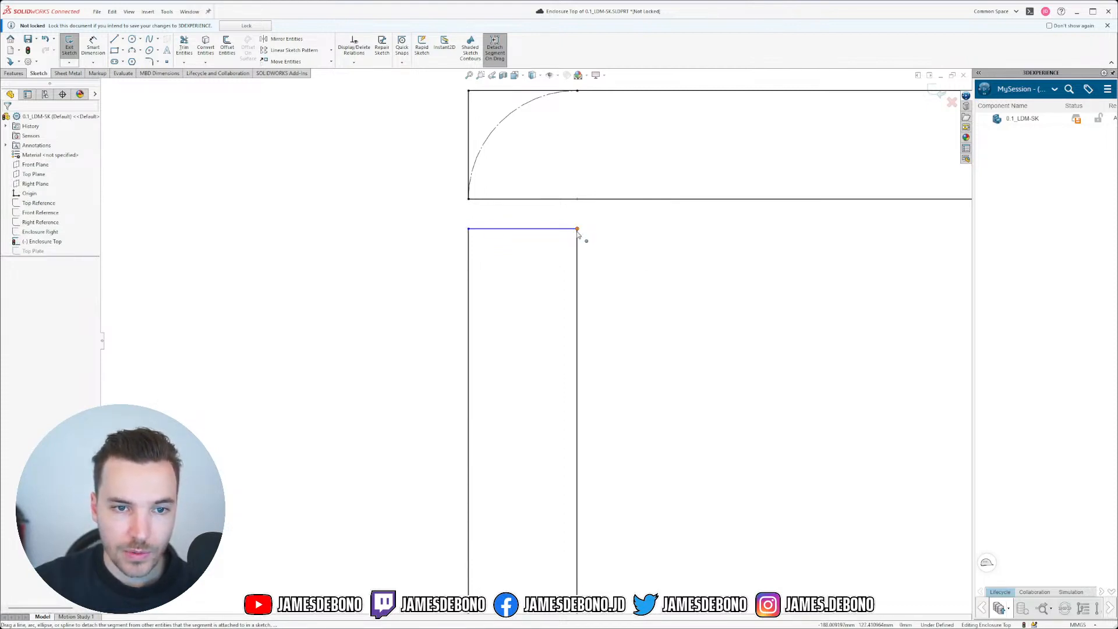
{"action": "mouse_move", "coordinate": [577, 228]}
{"action": "left_mouse_down"}
{"action": "mouse_move", "coordinate": [577, 202]}
{"action": "mouse_move", "coordinate": [574, 224]}
{"action": "mouse_move", "coordinate": [575, 212]}
{"action": "left_mouse_up"}
Step: Draw a short vertical centerline from the rectangle's top edge to the upper outline
{"action": "left_click", "coordinate": [602, 232]}
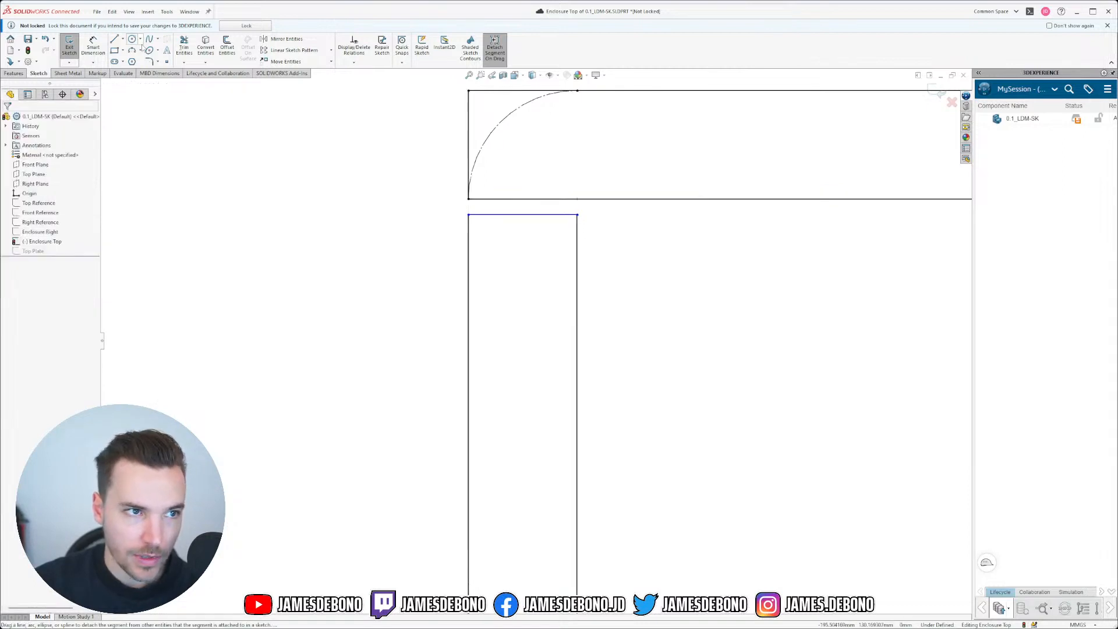
{"action": "left_click", "coordinate": [122, 39]}
{"action": "left_click", "coordinate": [130, 58]}
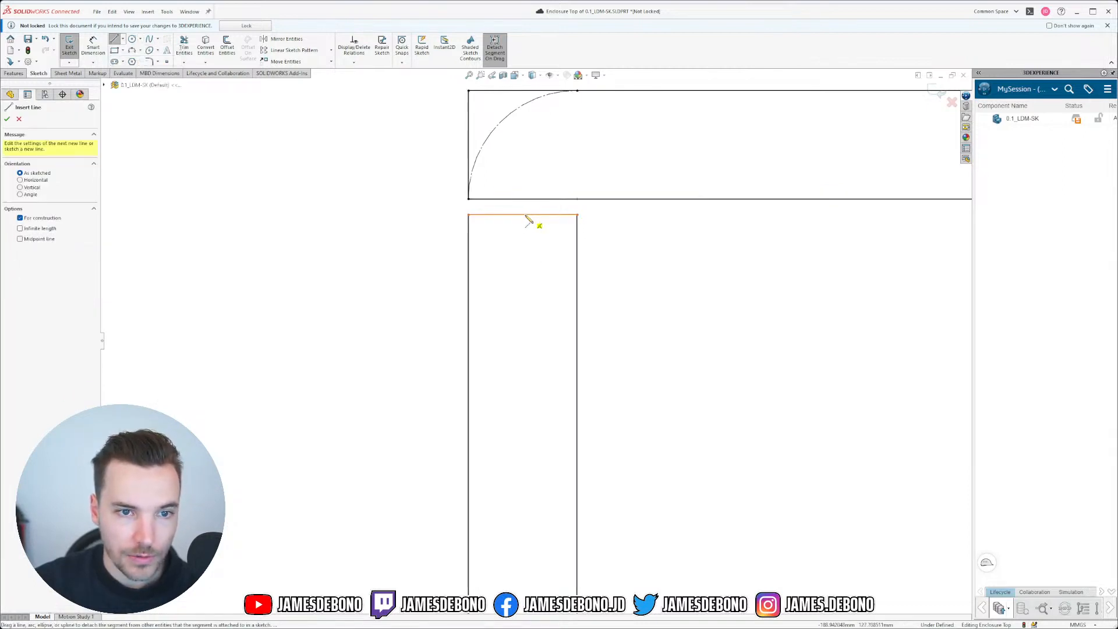
{"action": "left_click_drag", "start_coordinate": [523, 215], "coordinate": [524, 204]}
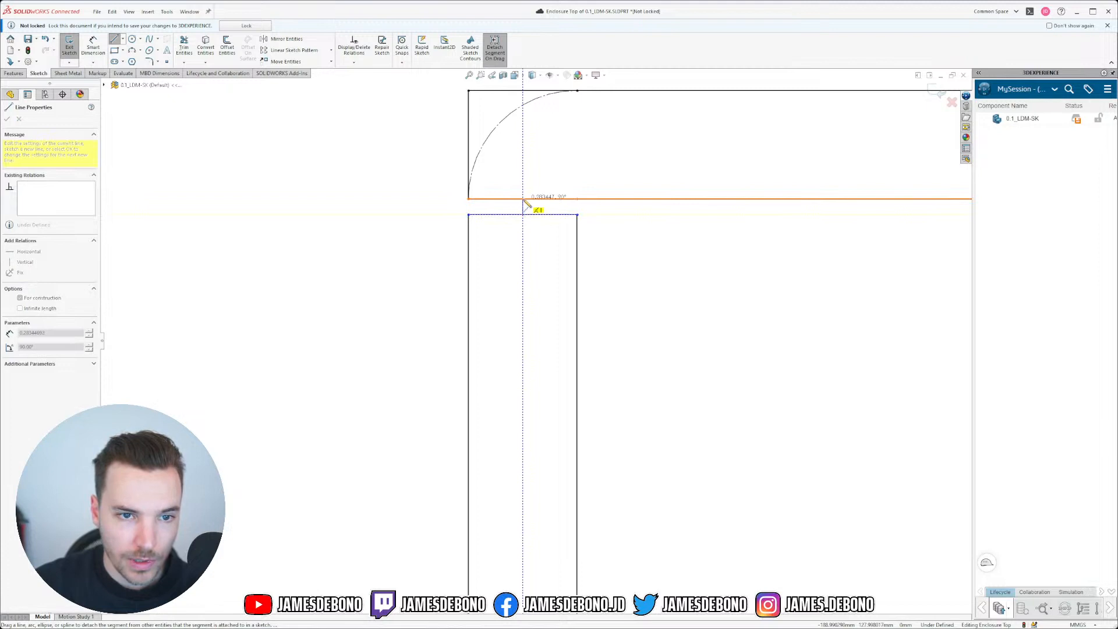
{"action": "left_click", "coordinate": [522, 199]}
{"action": "key", "text": "Escape"}
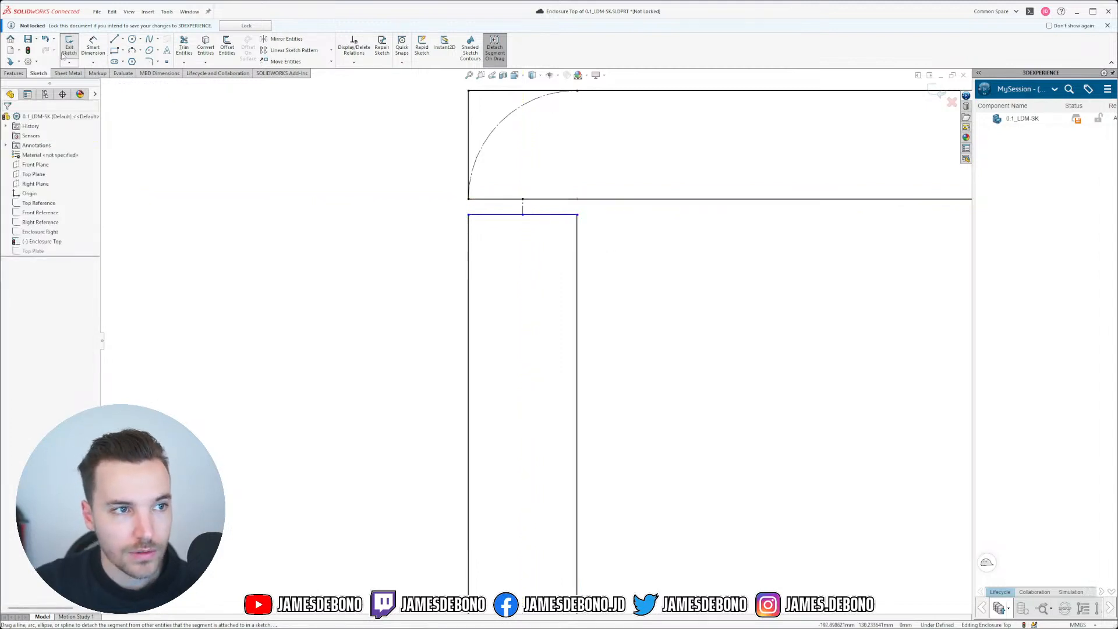
Step: Dimension the centerline to 0.15, then delete the centerline
{"action": "left_click", "coordinate": [93, 46]}
{"action": "left_click", "coordinate": [523, 208]}
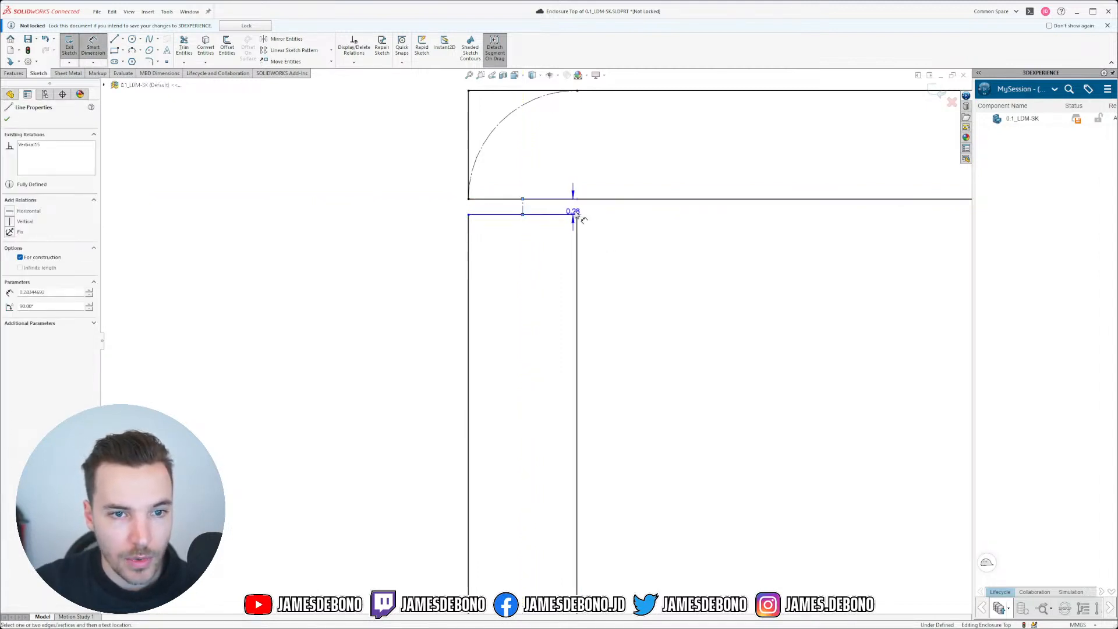
{"action": "left_click", "coordinate": [610, 249]}
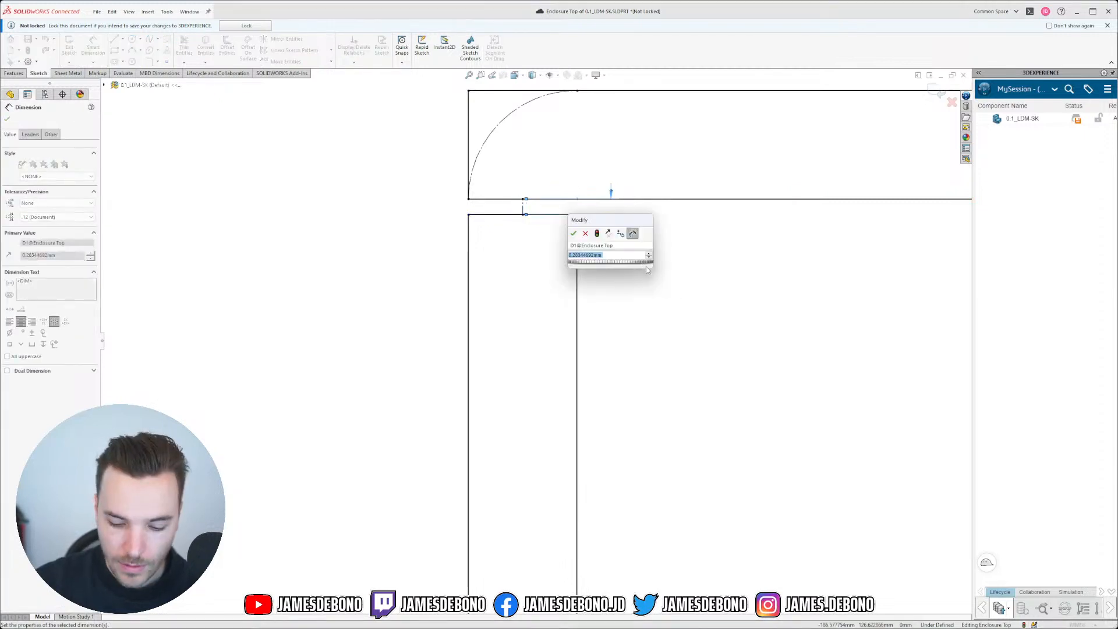
{"action": "type", "text": ".1"}
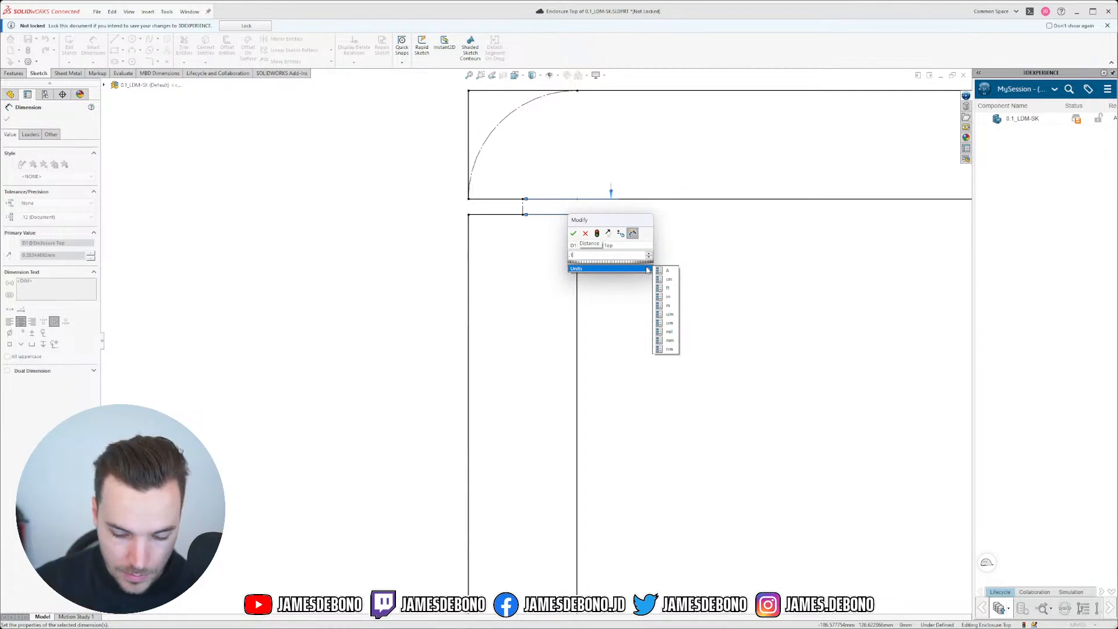
{"action": "type", "text": "5"}
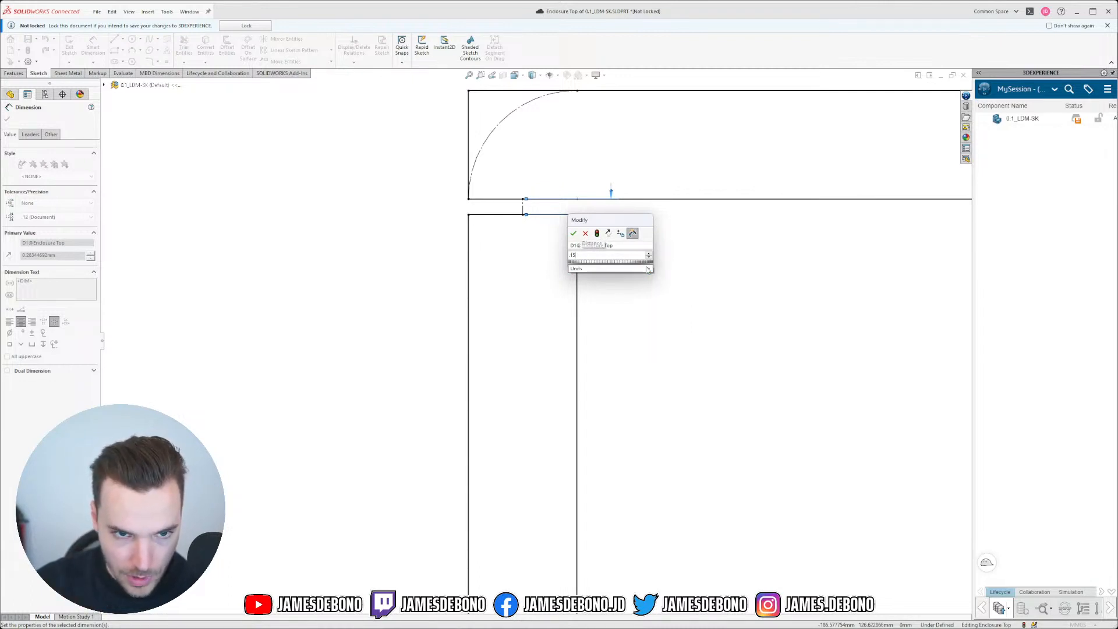
{"action": "key", "text": "Return"}
{"action": "key", "text": "Escape"}
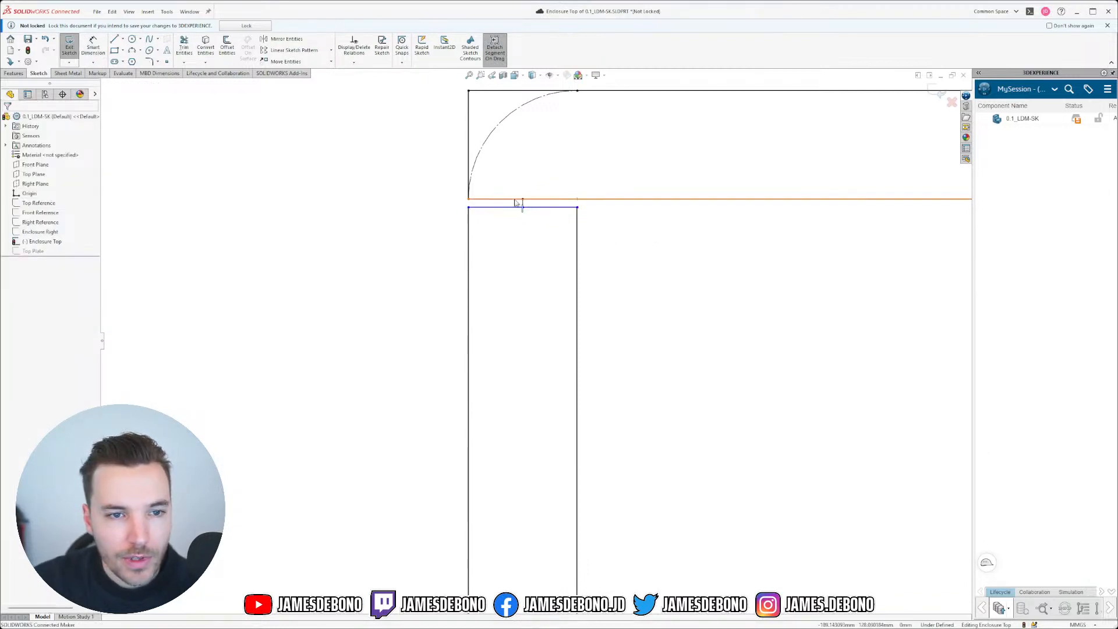
{"action": "left_click", "coordinate": [523, 207]}
{"action": "scroll", "coordinate": [523, 207], "scroll_direction": "down", "scroll_amount": 5}
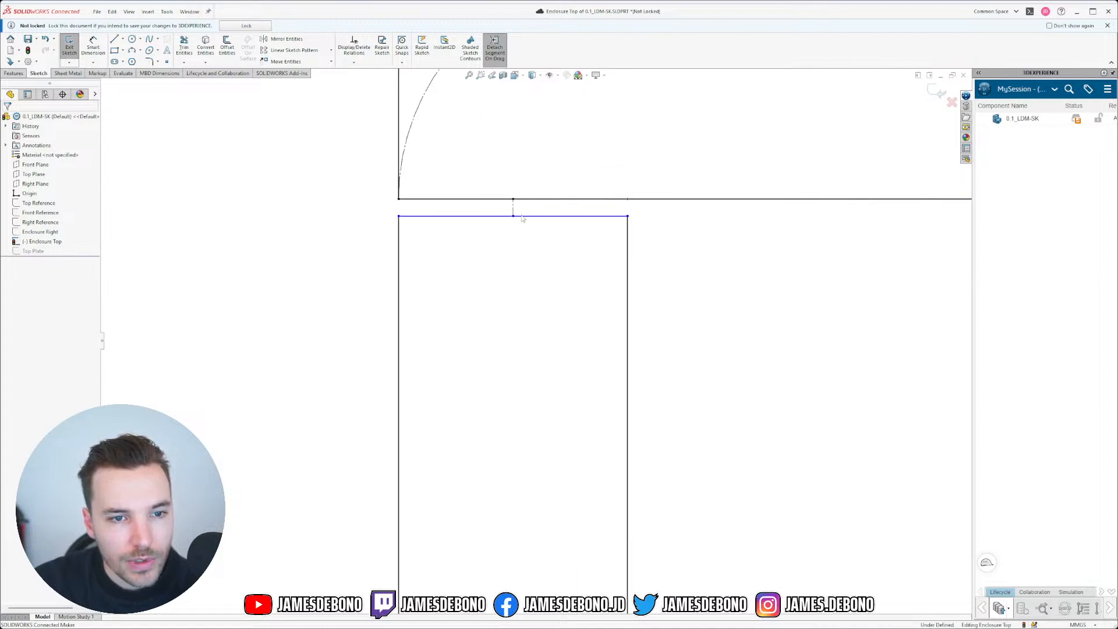
{"action": "scroll", "coordinate": [522, 242], "scroll_direction": "up", "scroll_amount": 2}
{"action": "left_click_drag", "start_coordinate": [495, 218], "coordinate": [567, 356]}
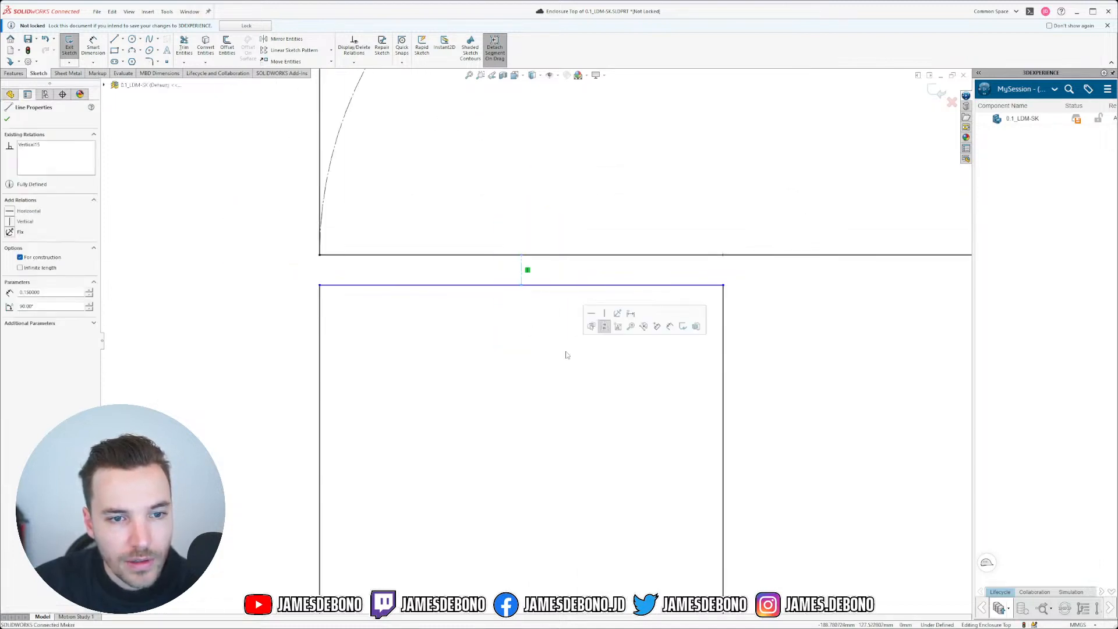
{"action": "key", "text": "Delete"}
Step: Dimension the gap between the upper outline's bottom line and the rectangle's top edge at 0.15
{"action": "left_click", "coordinate": [94, 49]}
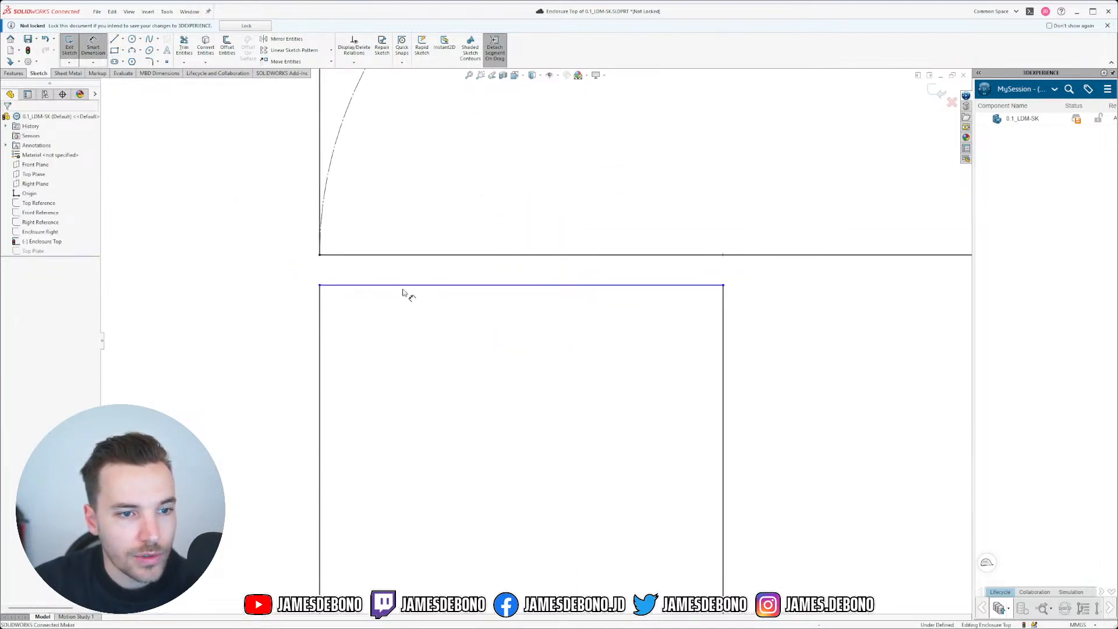
{"action": "left_click", "coordinate": [419, 255]}
{"action": "left_click", "coordinate": [420, 286]}
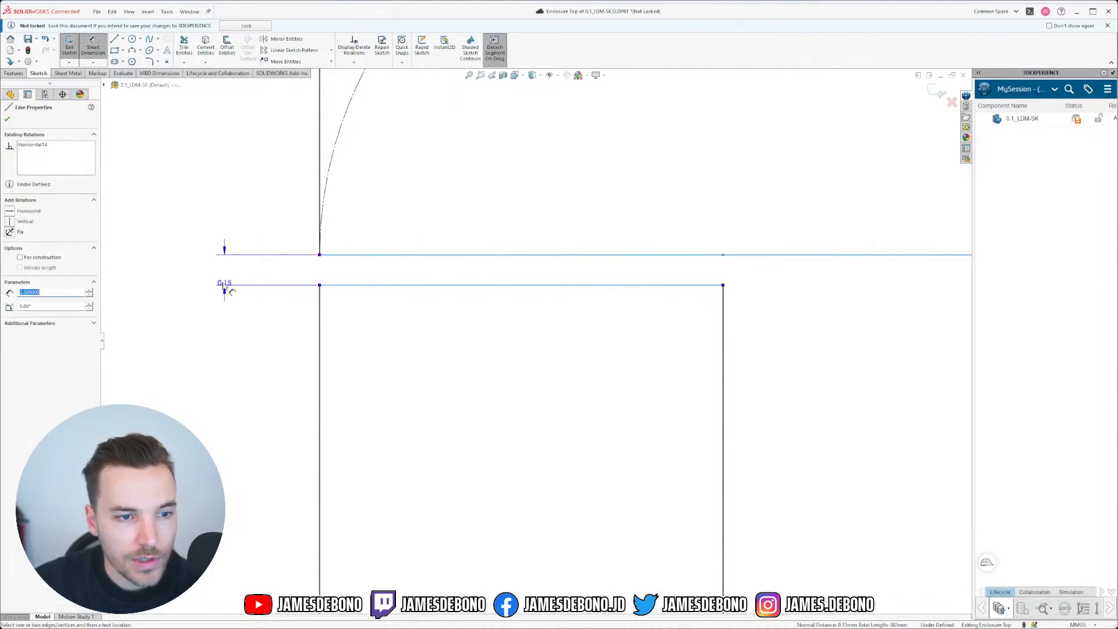
{"action": "left_click", "coordinate": [202, 324]}
{"action": "key", "text": "Return"}
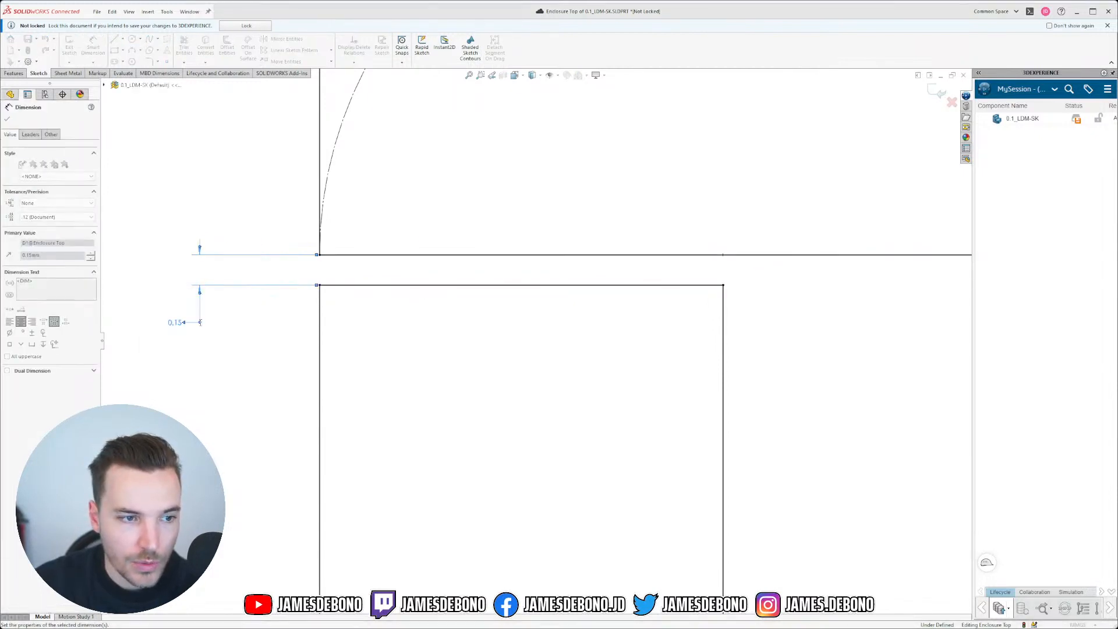
{"action": "key", "text": "Escape"}
{"action": "scroll", "coordinate": [535, 340], "scroll_direction": "up", "scroll_amount": 5}
{"action": "scroll", "coordinate": [529, 474], "scroll_direction": "up", "scroll_amount": 10}
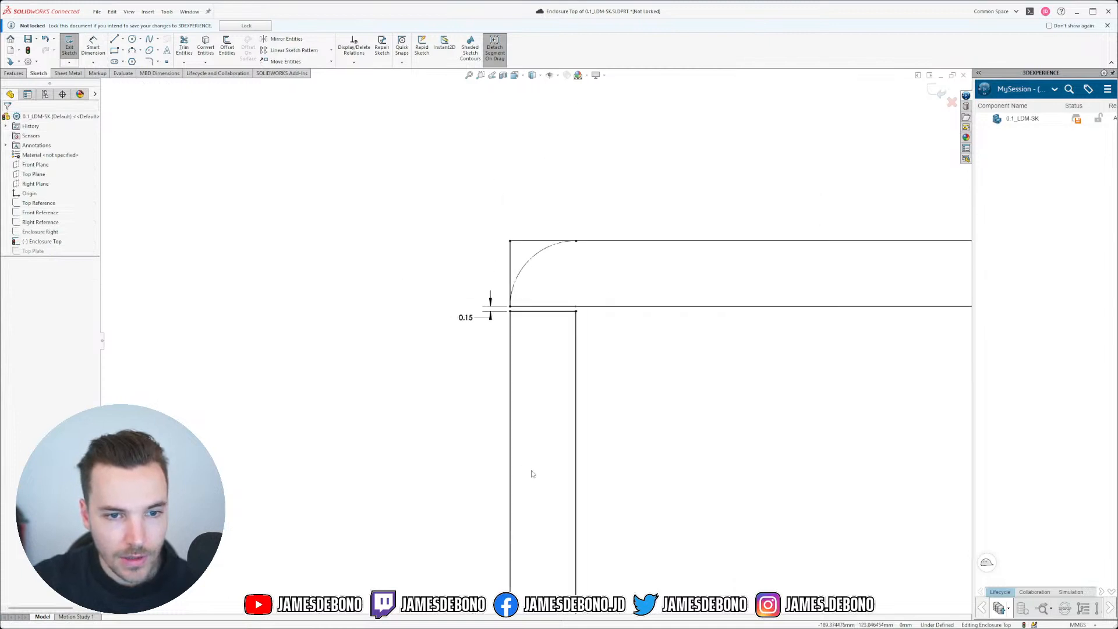
{"action": "scroll", "coordinate": [534, 572], "scroll_direction": "up", "scroll_amount": 5}
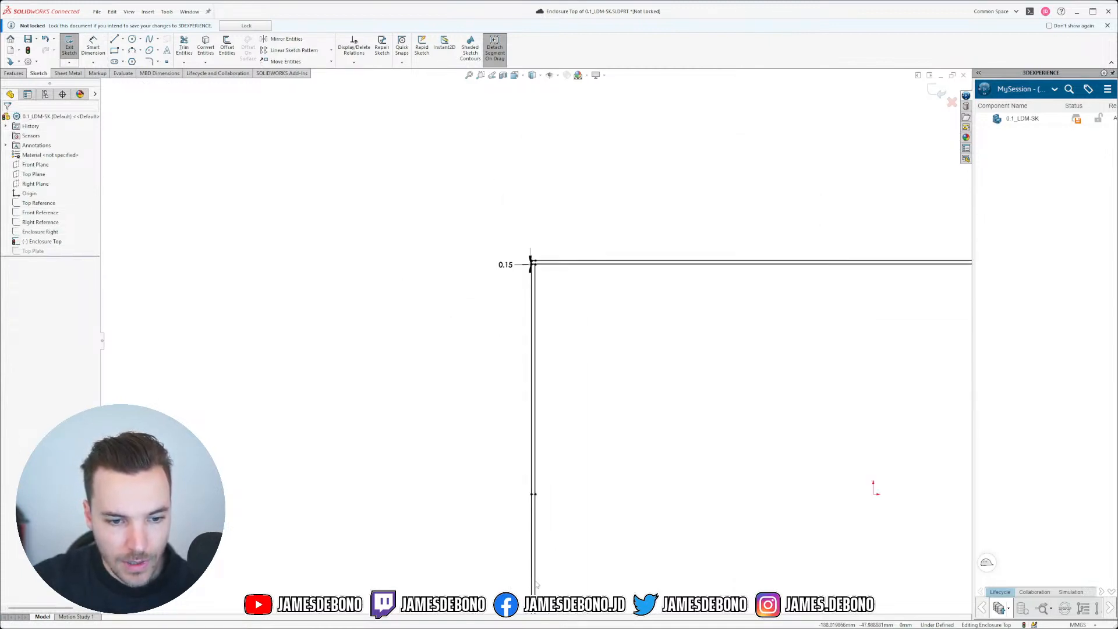
{"action": "scroll", "coordinate": [531, 431], "scroll_direction": "down", "scroll_amount": 8}
{"action": "scroll", "coordinate": [495, 344], "scroll_direction": "down", "scroll_amount": 4}
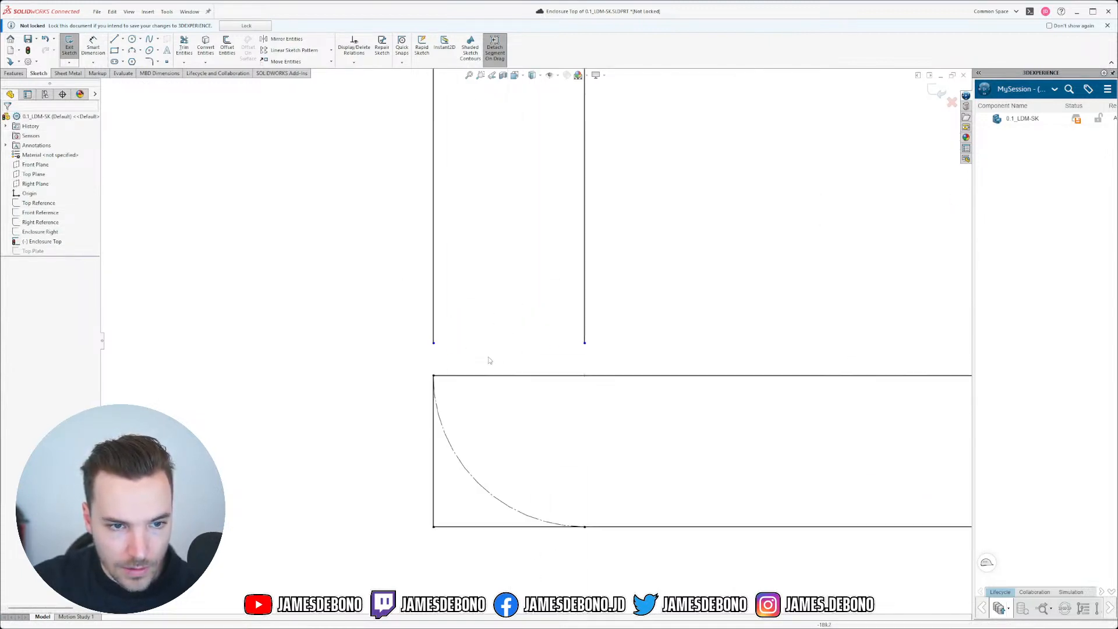
Step: Draw the upper rectangle's bottom edge between its bottom-left and bottom-right corners
{"action": "left_click", "coordinate": [433, 343]}
{"action": "left_click", "coordinate": [585, 343]}
{"action": "key", "text": "Escape"}
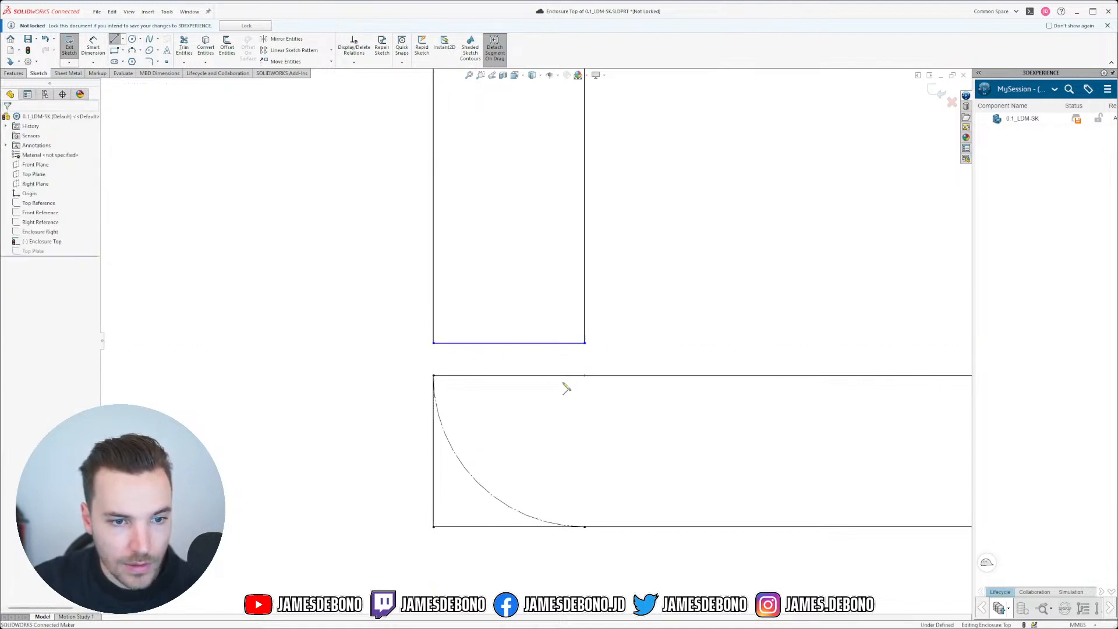
Step: Dimension the new bottom edge 0.15 from the filleted outline's top line
{"action": "left_click", "coordinate": [102, 49]}
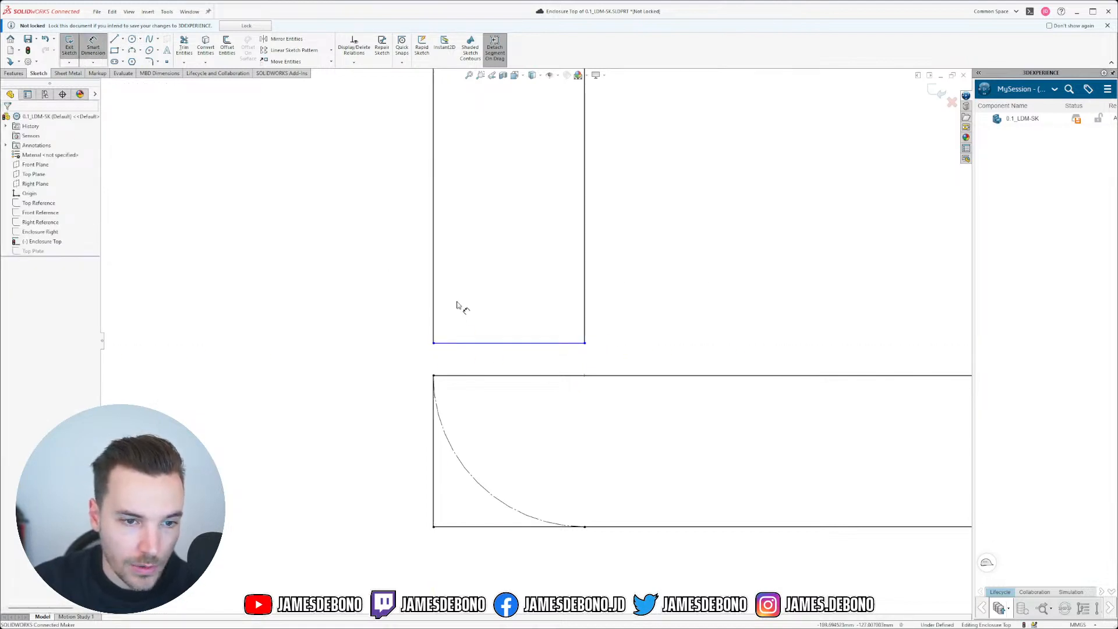
{"action": "left_click", "coordinate": [469, 343]}
{"action": "left_click", "coordinate": [474, 377]}
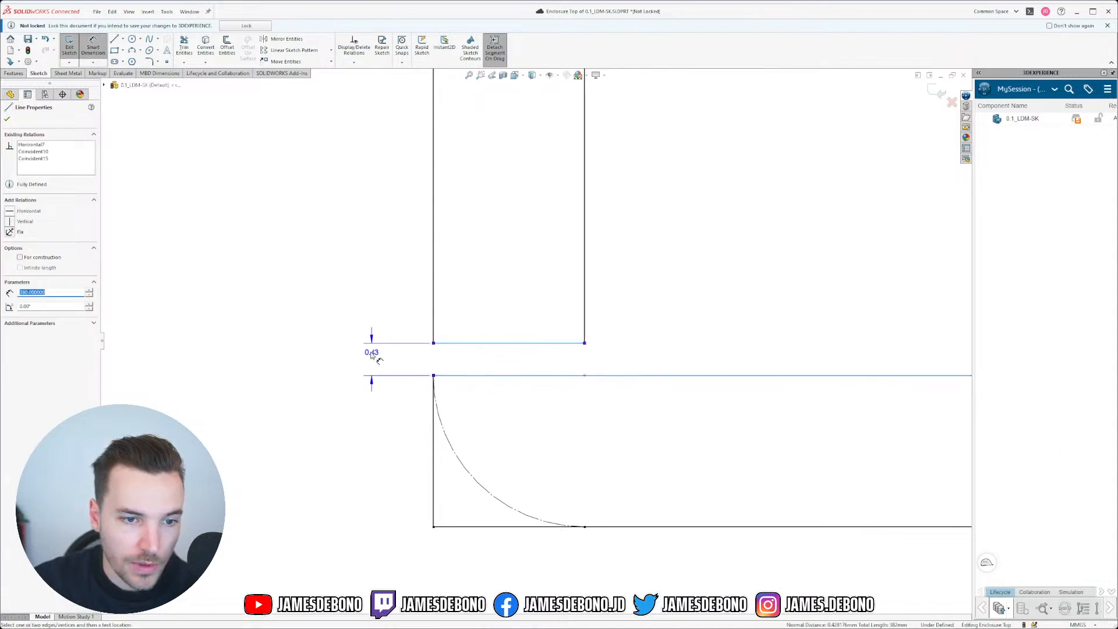
{"action": "left_click", "coordinate": [368, 299]}
{"action": "type", "text": ".15"}
{"action": "key", "text": "Return"}
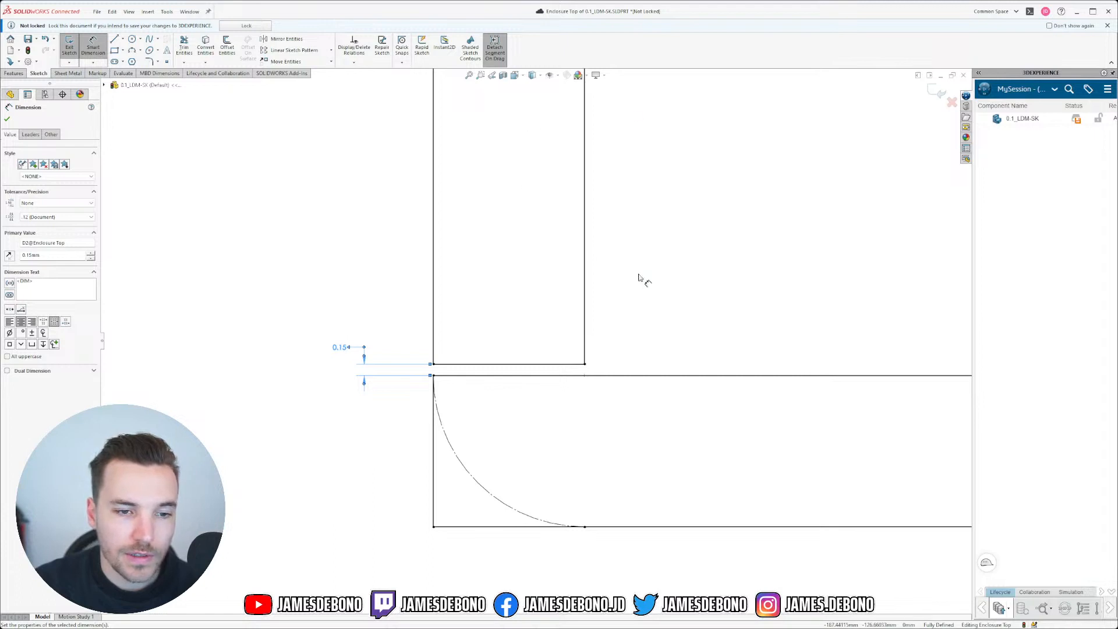
{"action": "key", "text": "Escape"}
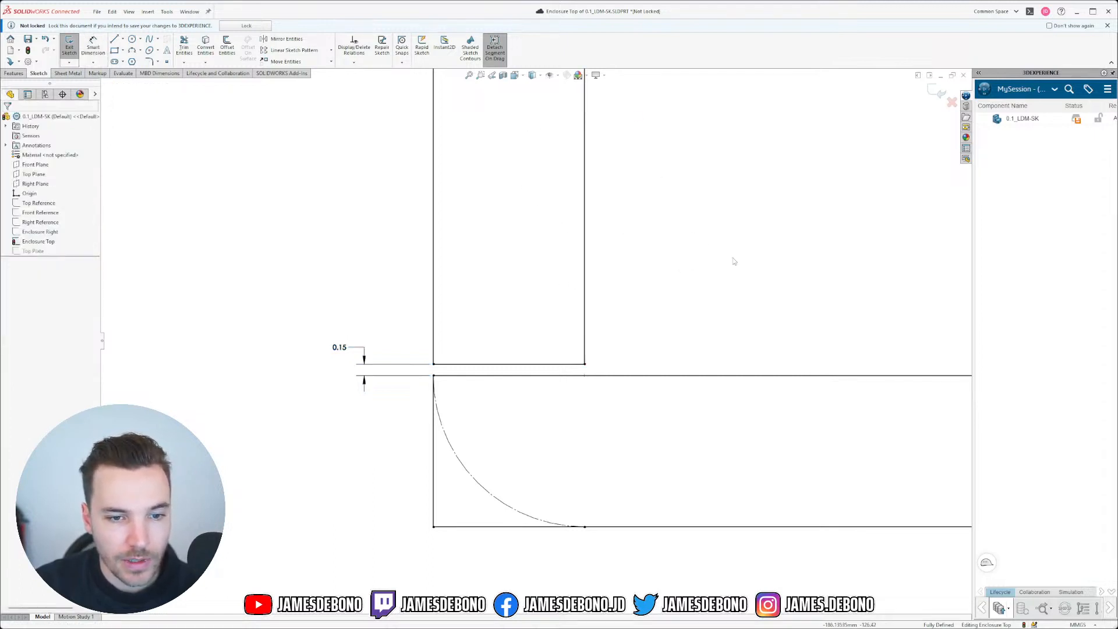
{"action": "scroll", "coordinate": [745, 267], "scroll_direction": "up", "scroll_amount": 7}
{"action": "scroll", "coordinate": [436, 372], "scroll_direction": "down", "scroll_amount": 6}
{"action": "scroll", "coordinate": [751, 320], "scroll_direction": "down", "scroll_amount": 2}
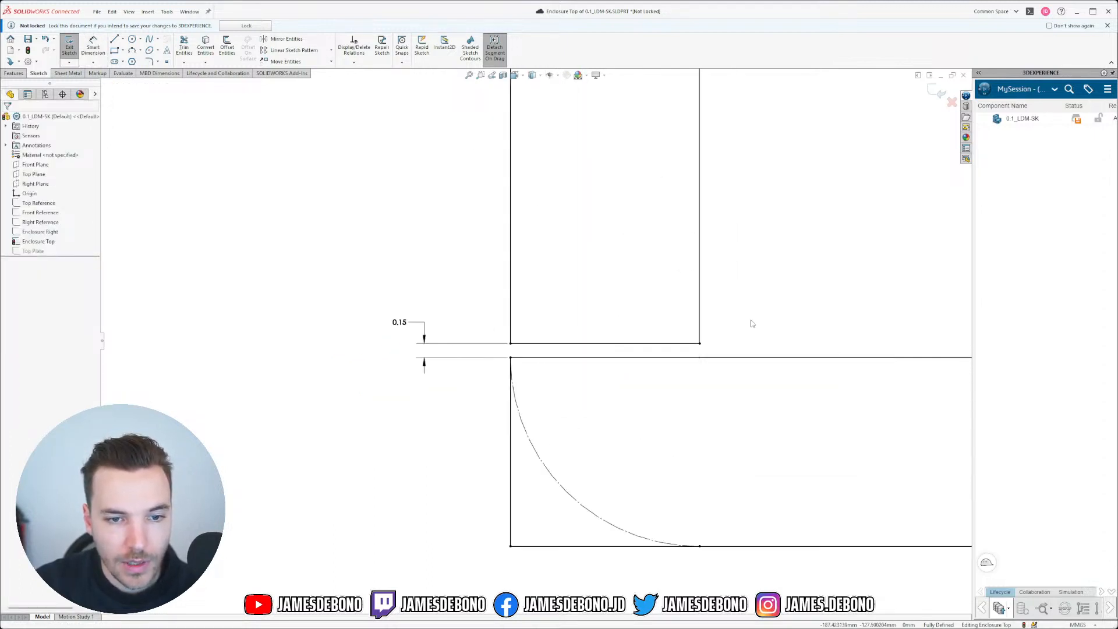
{"action": "scroll", "coordinate": [751, 324], "scroll_direction": "down", "scroll_amount": 1}
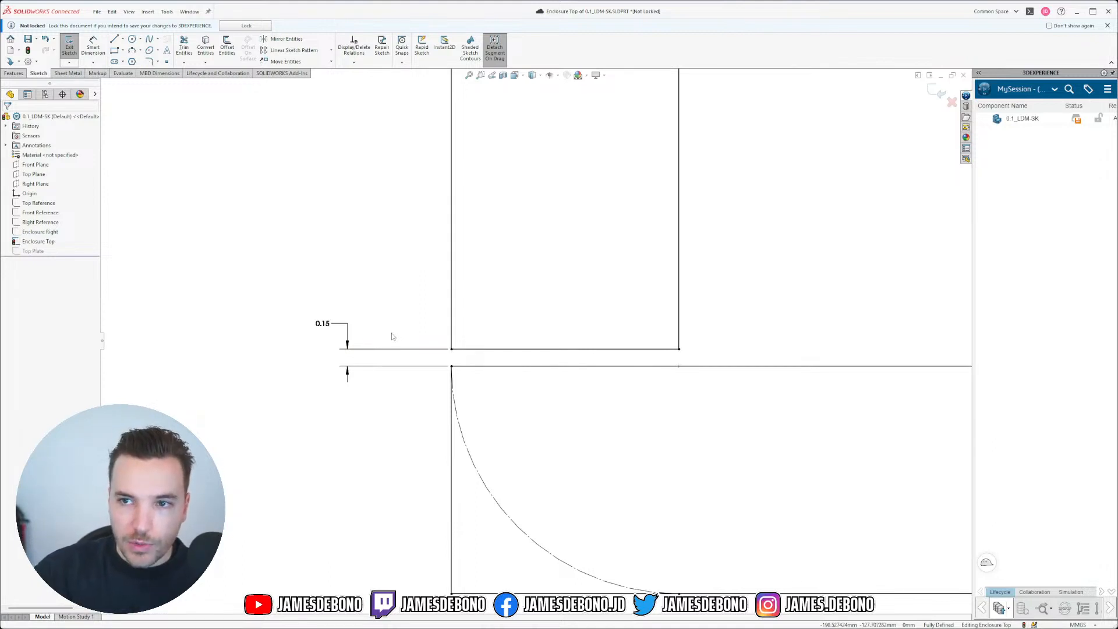
Step: Delete the 0.15 gap dimension and draw a short centerline from the bottom edge to the lower outline
{"action": "left_click", "coordinate": [326, 324]}
{"action": "key", "text": "Delete"}
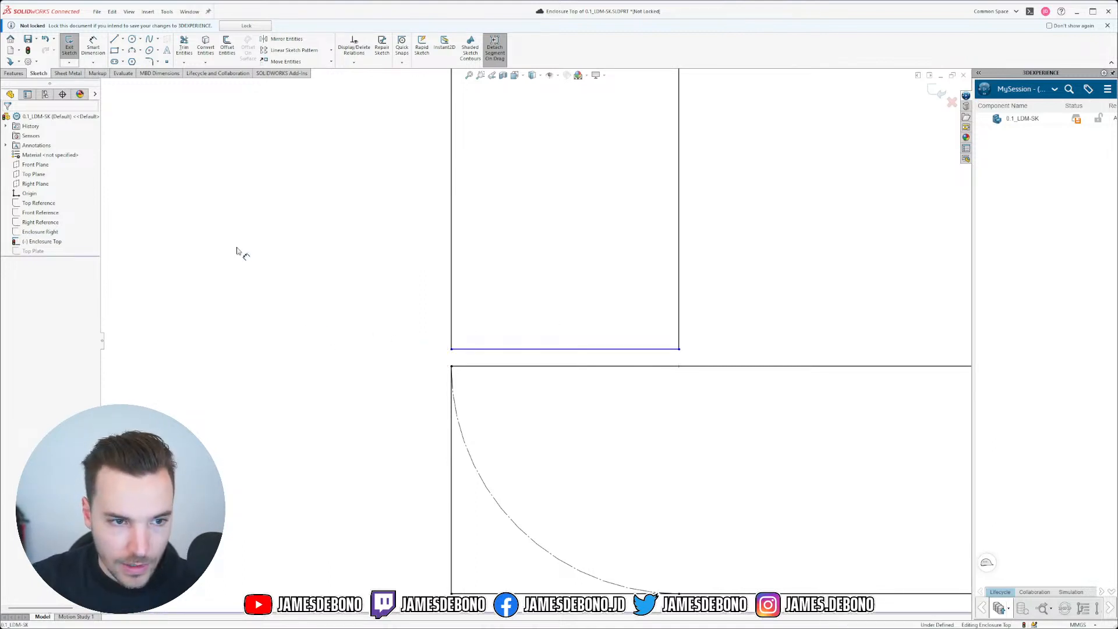
{"action": "left_click", "coordinate": [122, 39]}
{"action": "left_click", "coordinate": [137, 63]}
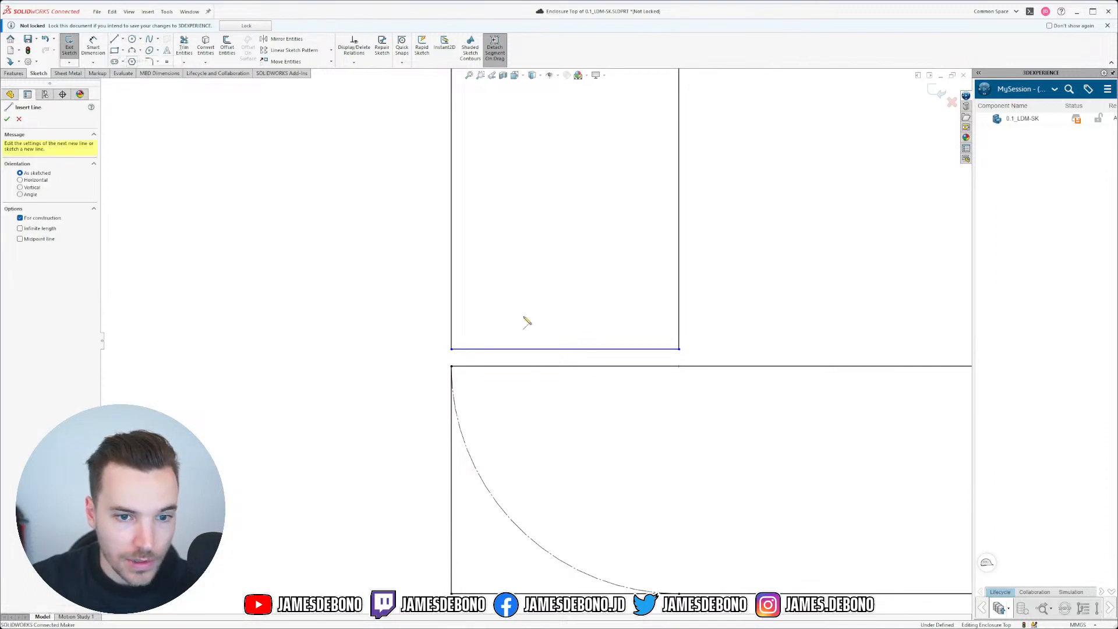
{"action": "left_click", "coordinate": [564, 349]}
{"action": "left_click", "coordinate": [565, 366]}
{"action": "key", "text": "Escape"}
{"action": "scroll", "coordinate": [651, 446], "scroll_direction": "up", "scroll_amount": 5}
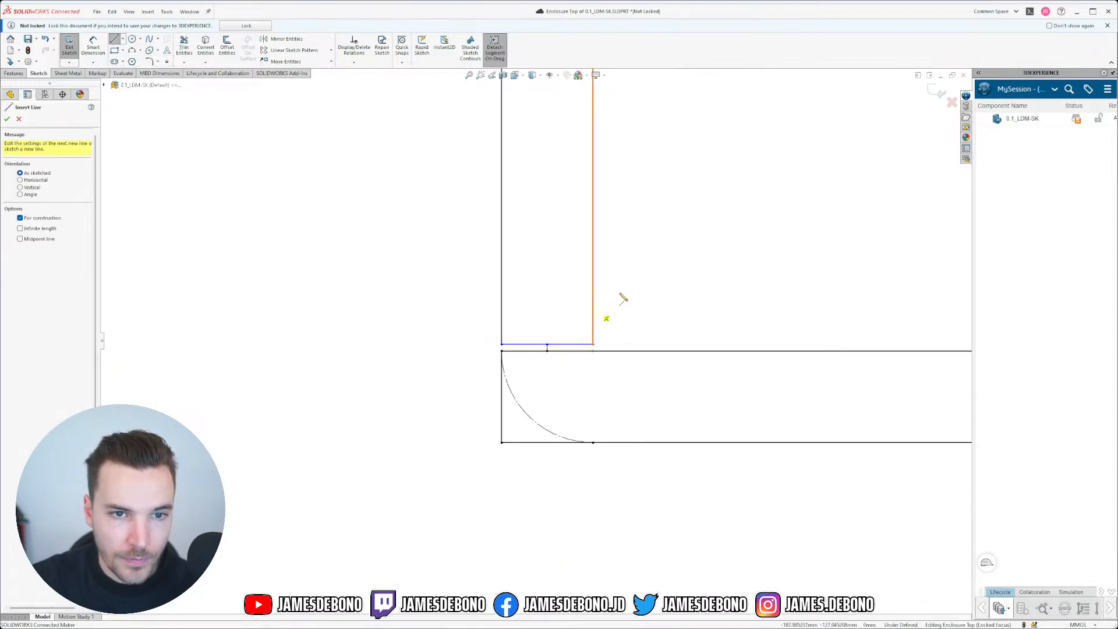
{"action": "scroll", "coordinate": [621, 298], "scroll_direction": "up", "scroll_amount": 3}
{"action": "scroll", "coordinate": [497, 116], "scroll_direction": "up", "scroll_amount": 3}
{"action": "scroll", "coordinate": [524, 127], "scroll_direction": "down", "scroll_amount": 5}
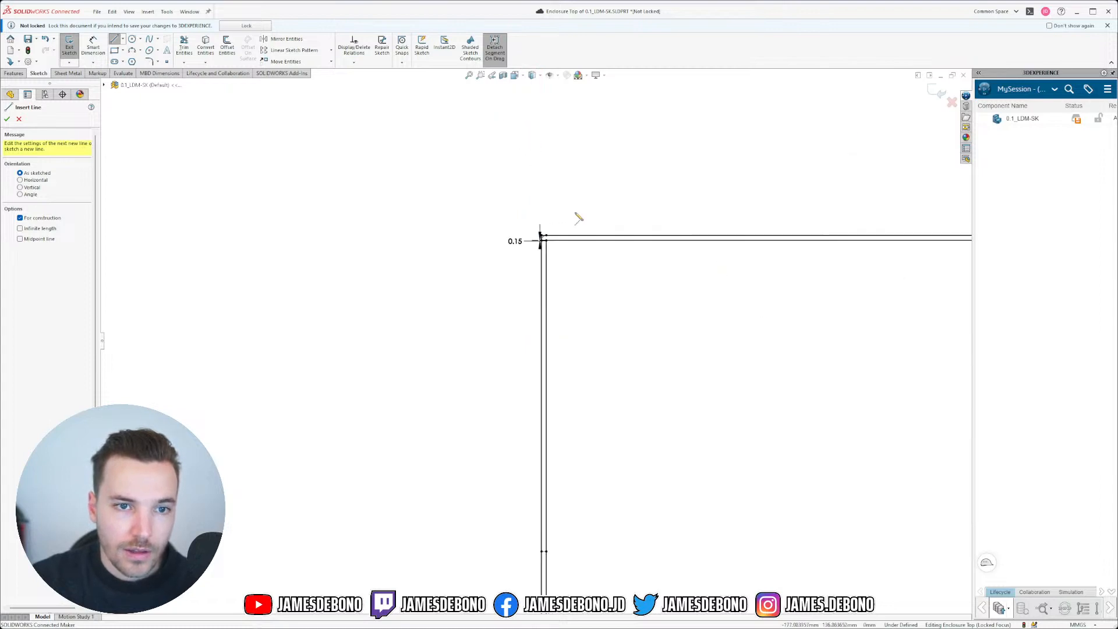
{"action": "scroll", "coordinate": [560, 227], "scroll_direction": "down", "scroll_amount": 12}
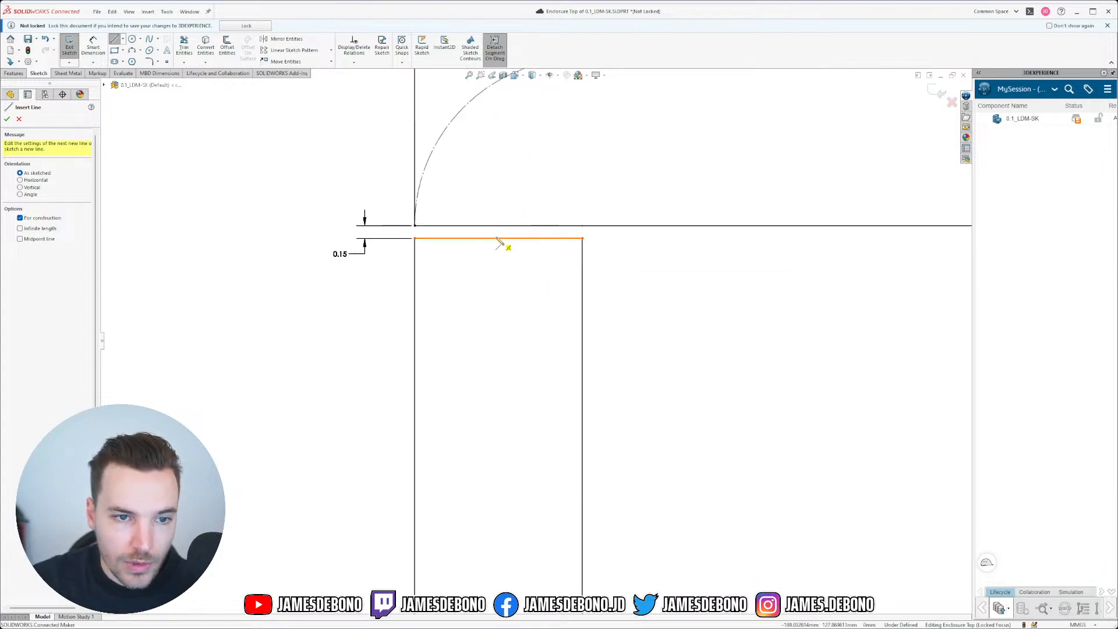
Step: Draw a second short centerline from the rectangle's top edge to the upper outline
{"action": "left_click", "coordinate": [497, 239]}
{"action": "left_click", "coordinate": [499, 226]}
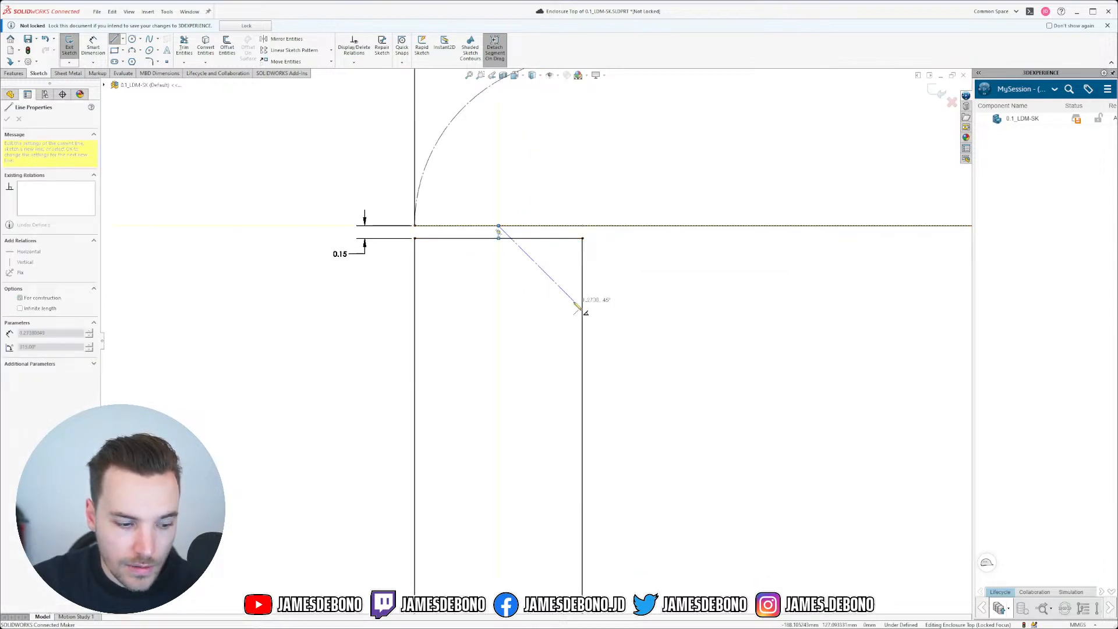
{"action": "key", "text": "Escape"}
{"action": "left_click_drag", "start_coordinate": [469, 207], "coordinate": [531, 310]}
{"action": "scroll", "coordinate": [577, 356], "scroll_direction": "down", "scroll_amount": 2}
{"action": "scroll", "coordinate": [558, 427], "scroll_direction": "up", "scroll_amount": 6}
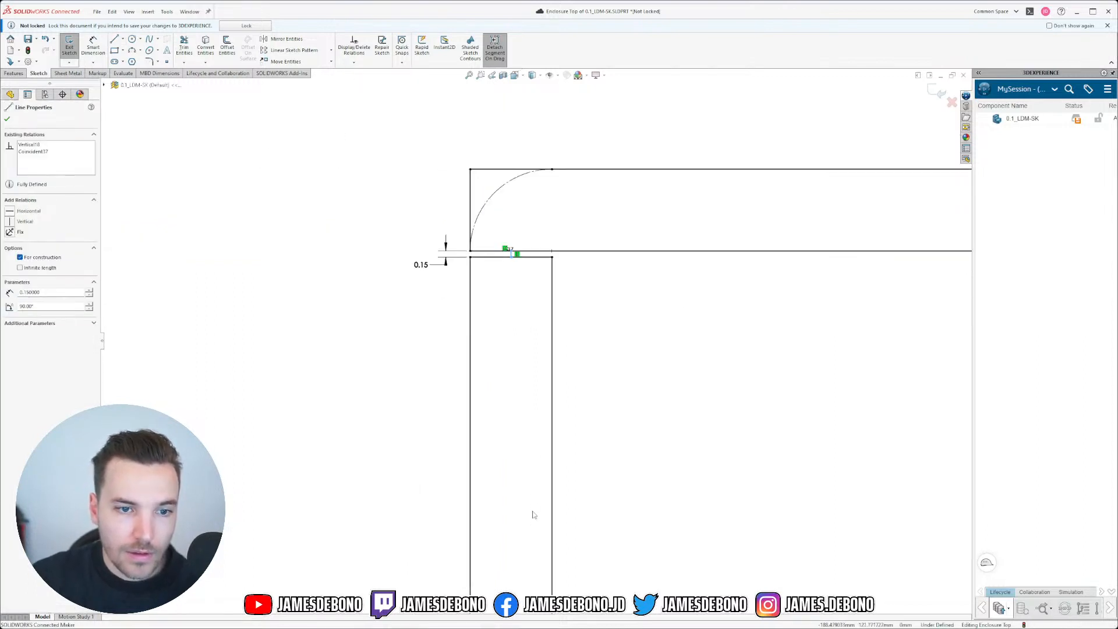
{"action": "scroll", "coordinate": [534, 542], "scroll_direction": "down", "scroll_amount": 8}
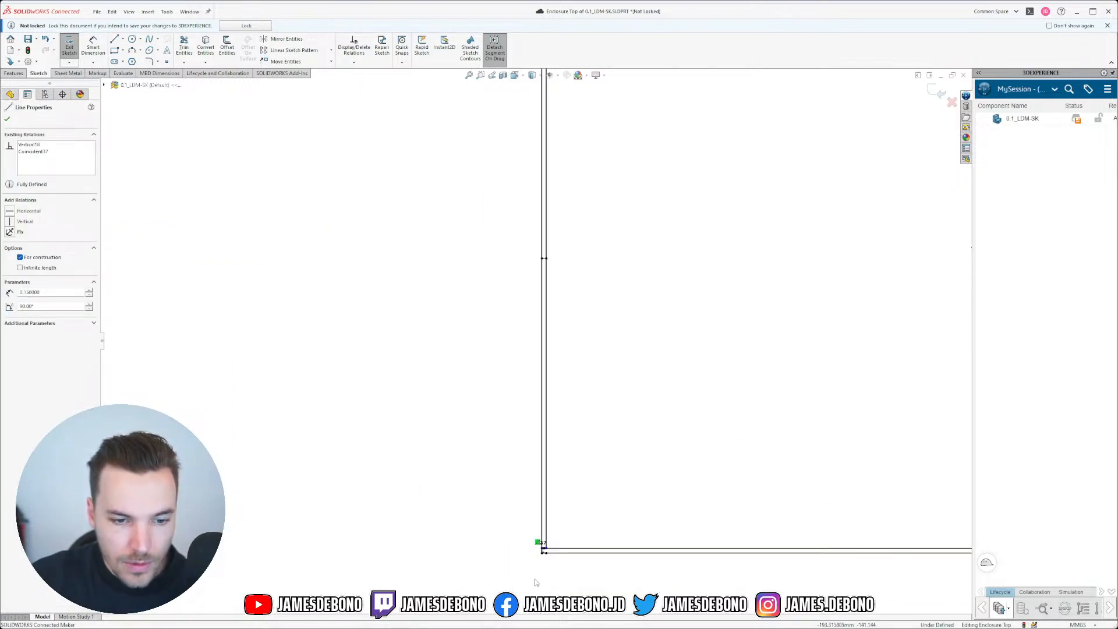
Step: Make the two short gap lines equal in length
{"action": "left_click", "coordinate": [498, 313]}
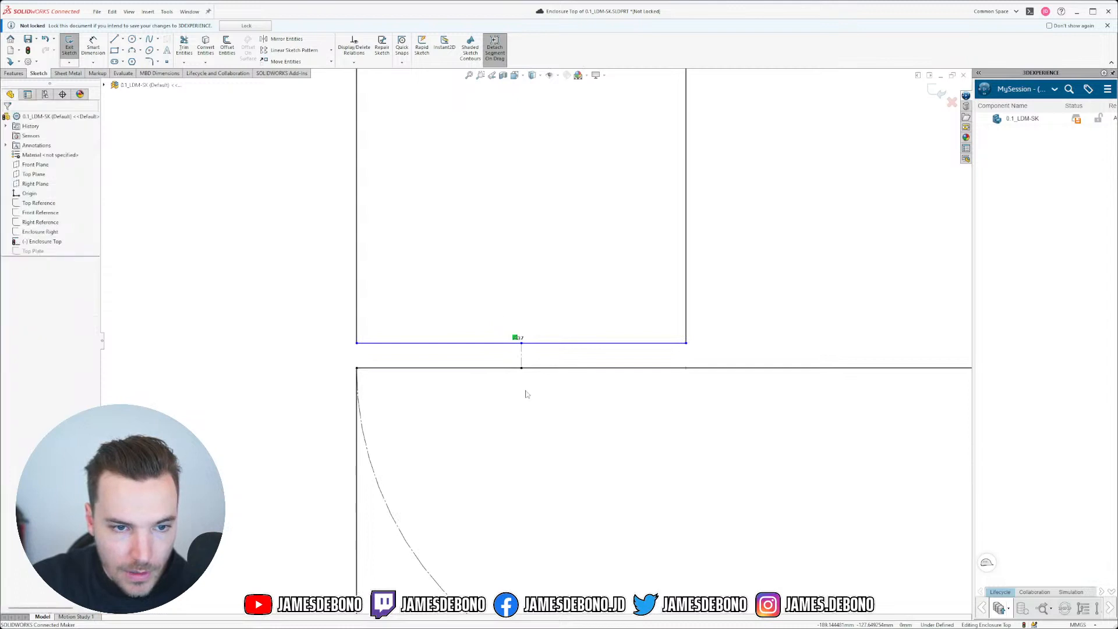
{"action": "left_click_drag", "start_coordinate": [496, 309], "coordinate": [540, 410]}
{"action": "left_click", "coordinate": [625, 367]}
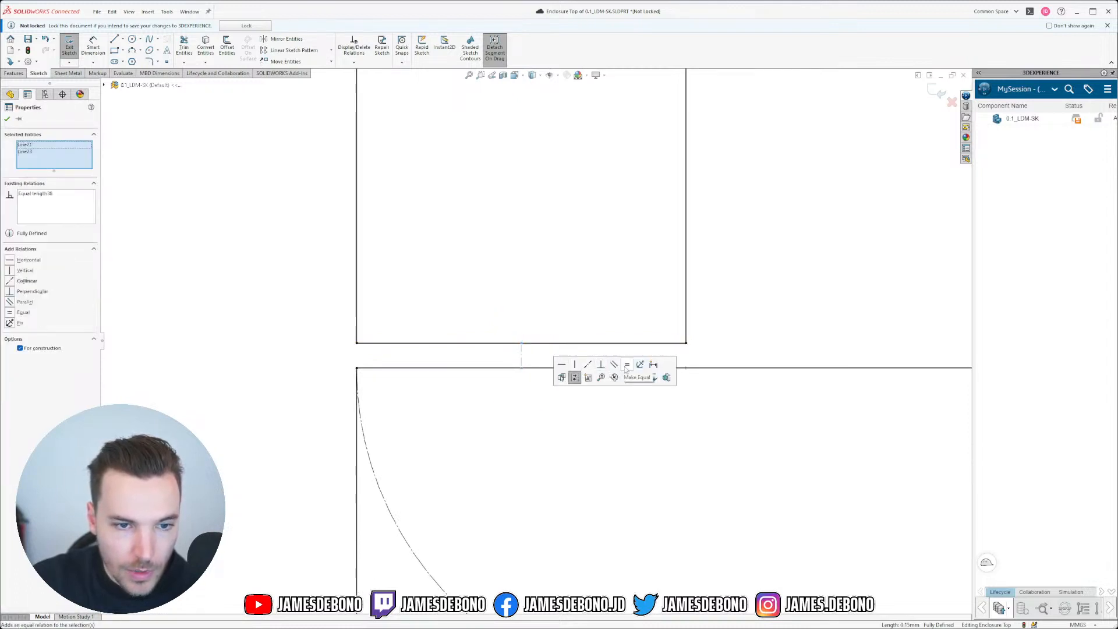
{"action": "left_click", "coordinate": [497, 324]}
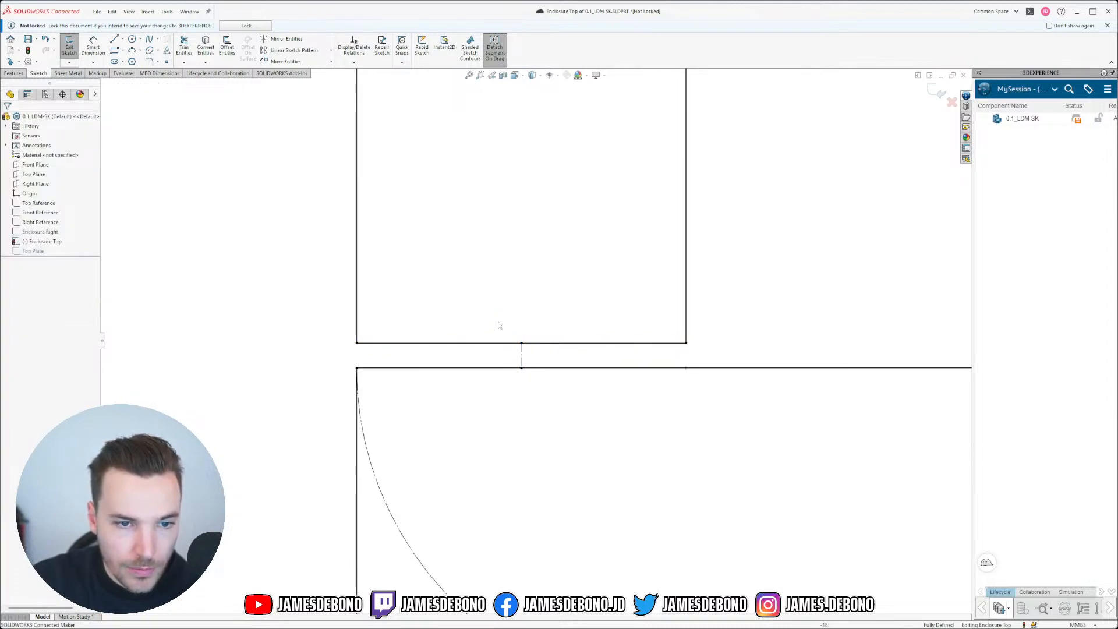
Step: Add a driven 0.15 reference dimension between the two horizontal lines
{"action": "left_click", "coordinate": [91, 57]}
{"action": "left_click", "coordinate": [384, 343]}
{"action": "left_click", "coordinate": [389, 368]}
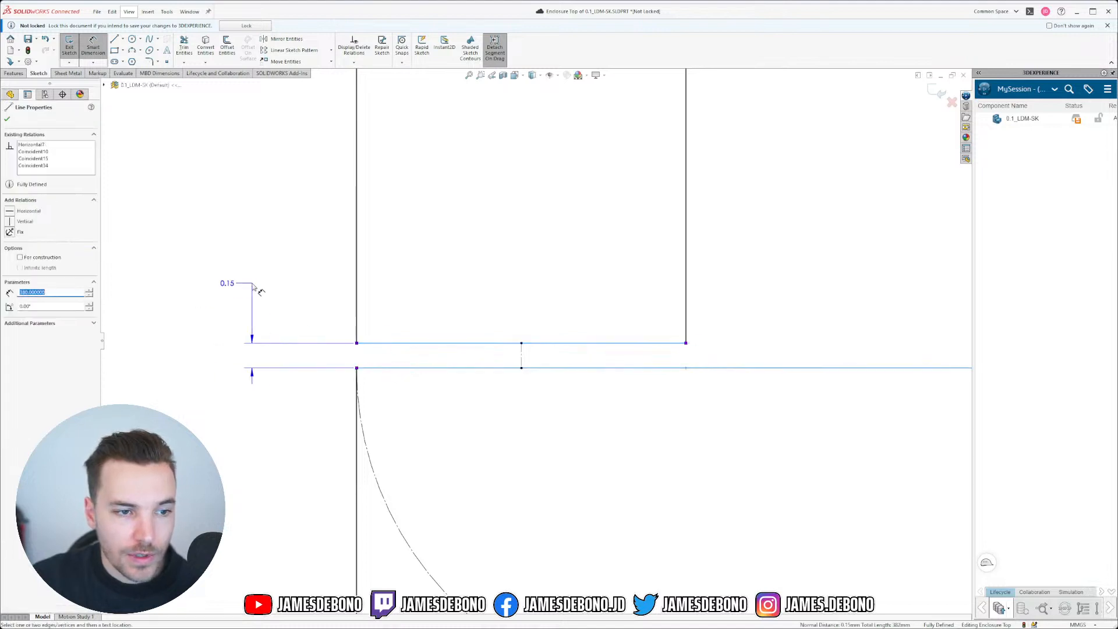
{"action": "left_click", "coordinate": [254, 287]}
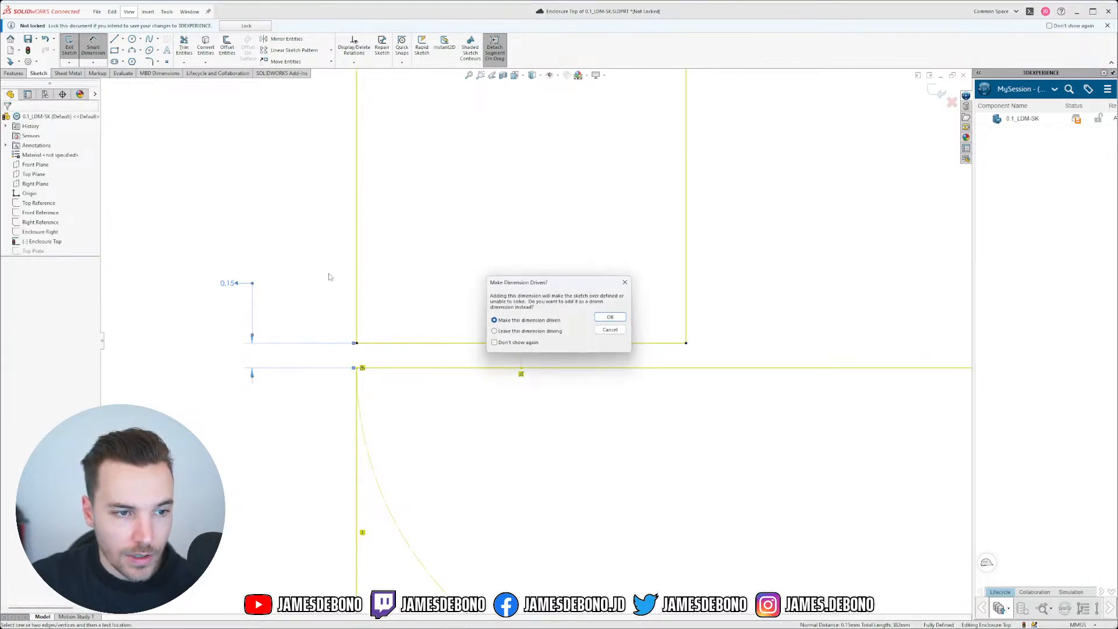
{"action": "left_click", "coordinate": [610, 317]}
{"action": "key", "text": "Escape"}
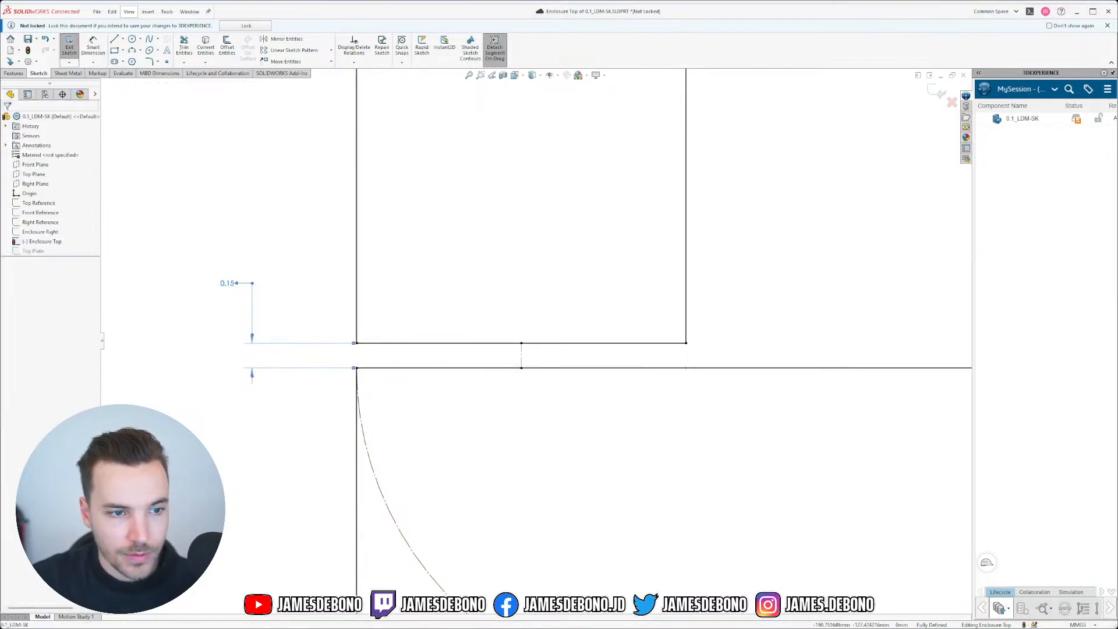
Step: Drag the 0.15 gap dimension down and to the left, away from the corner lines
{"action": "left_click", "coordinate": [522, 357]}
{"action": "scroll", "coordinate": [534, 307], "scroll_direction": "up", "scroll_amount": 1}
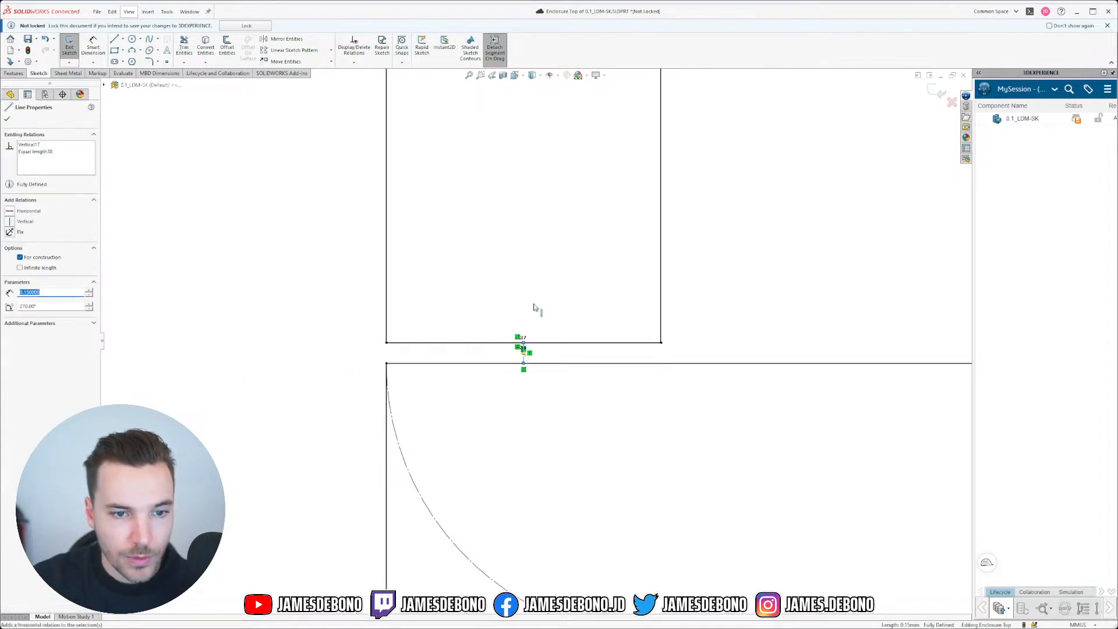
{"action": "scroll", "coordinate": [526, 276], "scroll_direction": "up", "scroll_amount": 16}
{"action": "scroll", "coordinate": [543, 157], "scroll_direction": "up", "scroll_amount": 6}
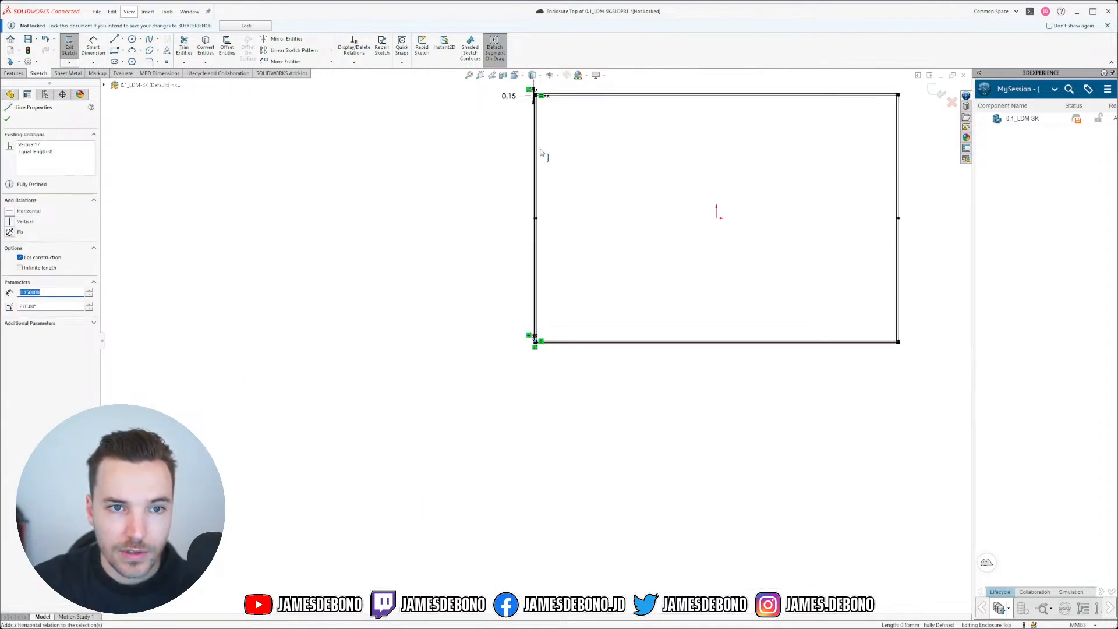
{"action": "scroll", "coordinate": [541, 154], "scroll_direction": "up", "scroll_amount": 2}
{"action": "left_click", "coordinate": [561, 162]}
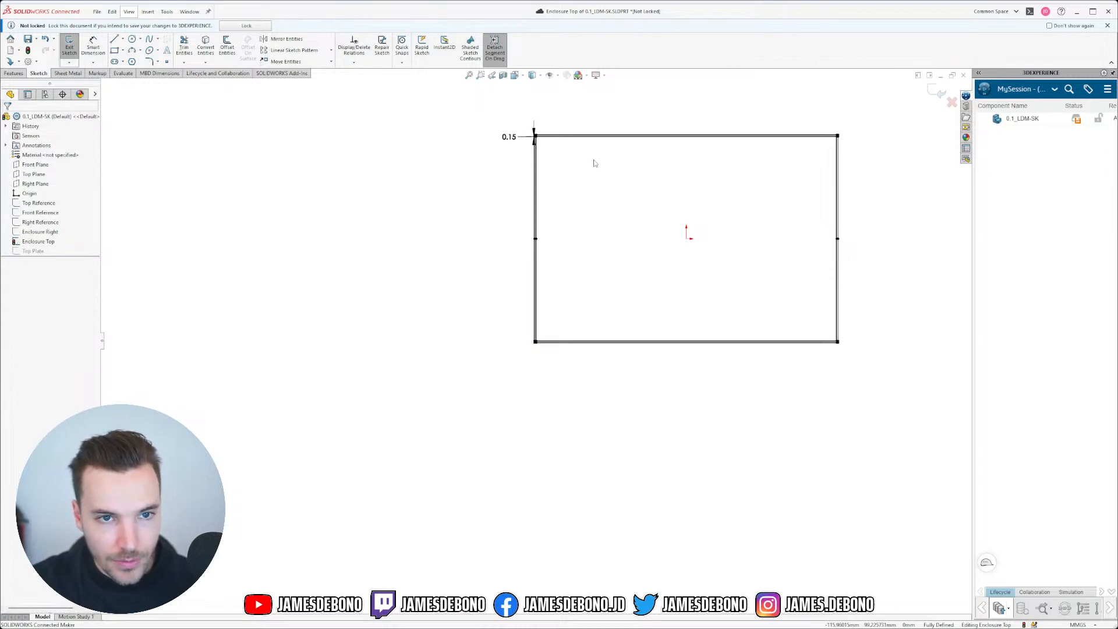
{"action": "scroll", "coordinate": [594, 163], "scroll_direction": "down", "scroll_amount": 10}
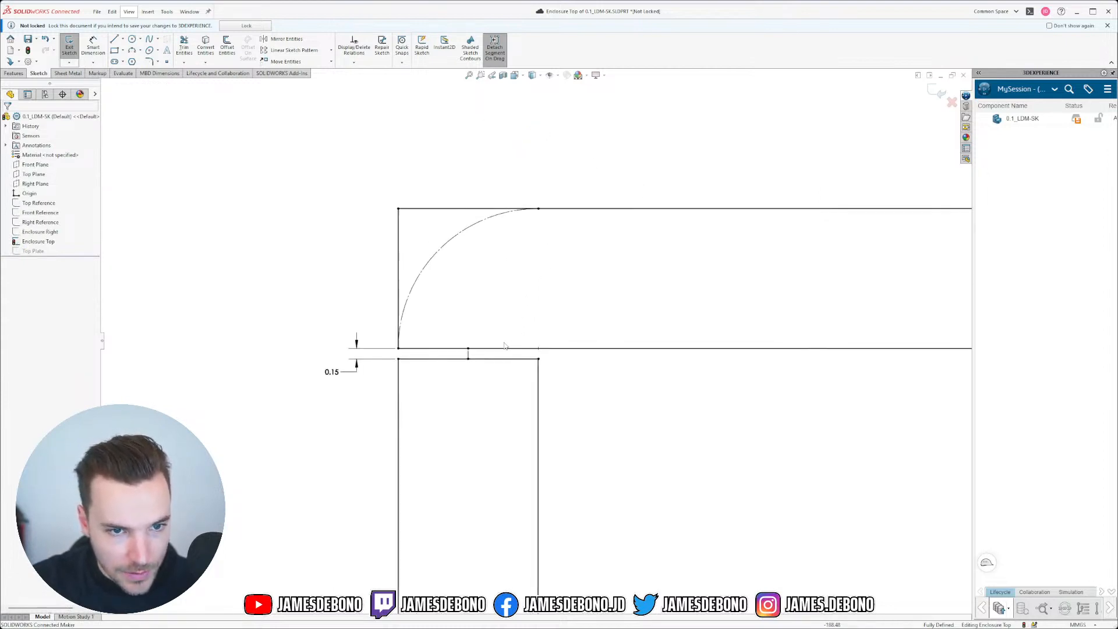
{"action": "scroll", "coordinate": [500, 346], "scroll_direction": "down", "scroll_amount": 3}
{"action": "scroll", "coordinate": [507, 379], "scroll_direction": "up", "scroll_amount": 5}
{"action": "scroll", "coordinate": [629, 406], "scroll_direction": "down", "scroll_amount": 1}
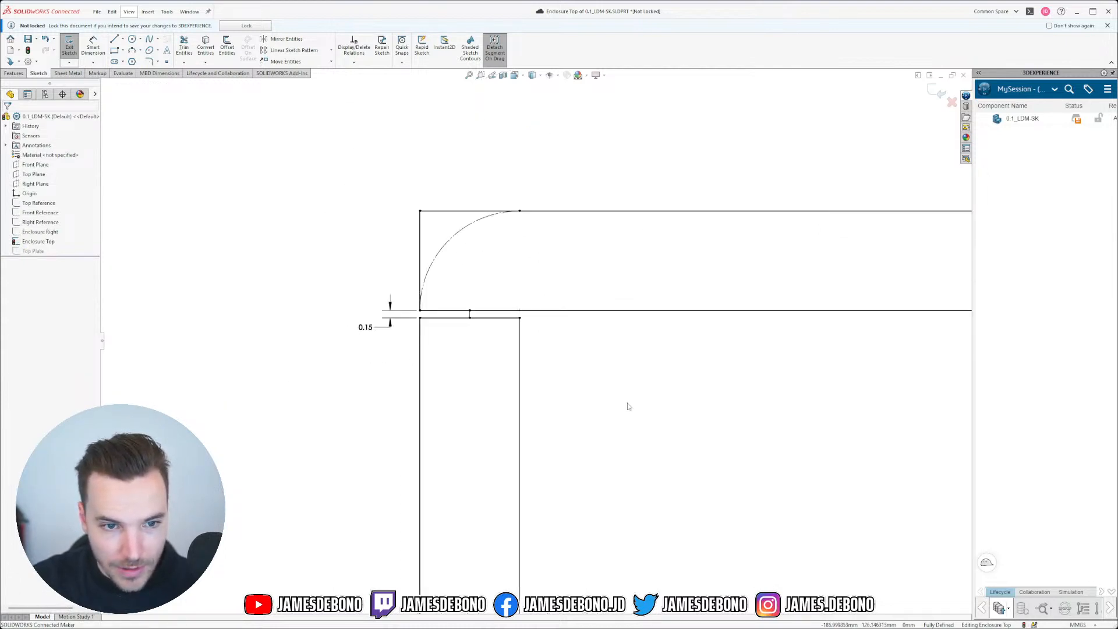
{"action": "left_click_drag", "start_coordinate": [393, 319], "coordinate": [359, 342]}
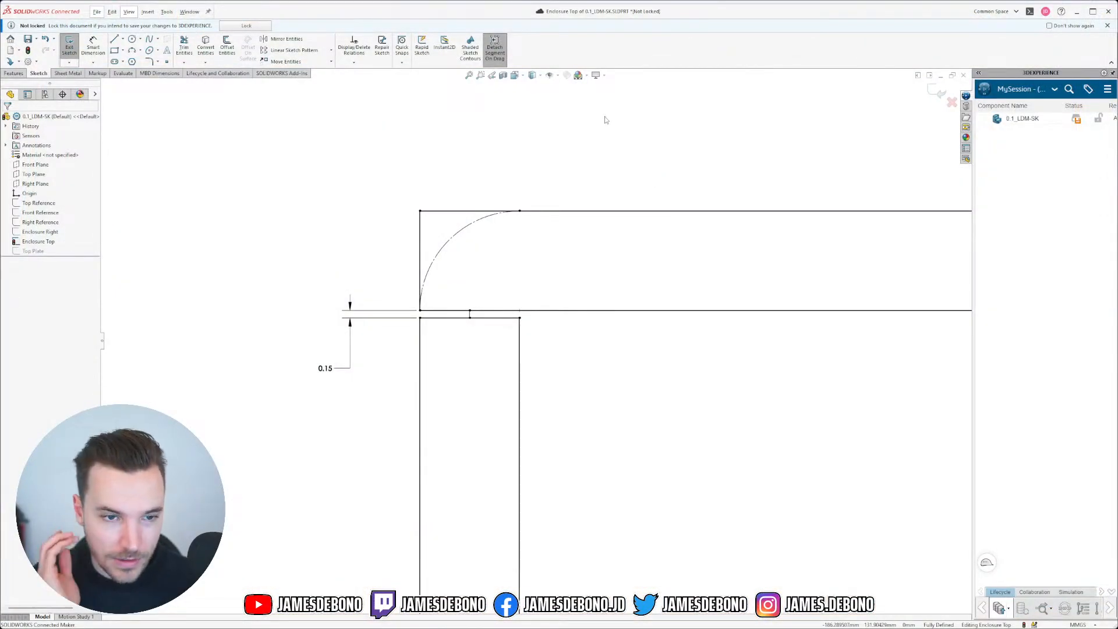
{"action": "scroll", "coordinate": [664, 228], "scroll_direction": "up", "scroll_amount": 18}
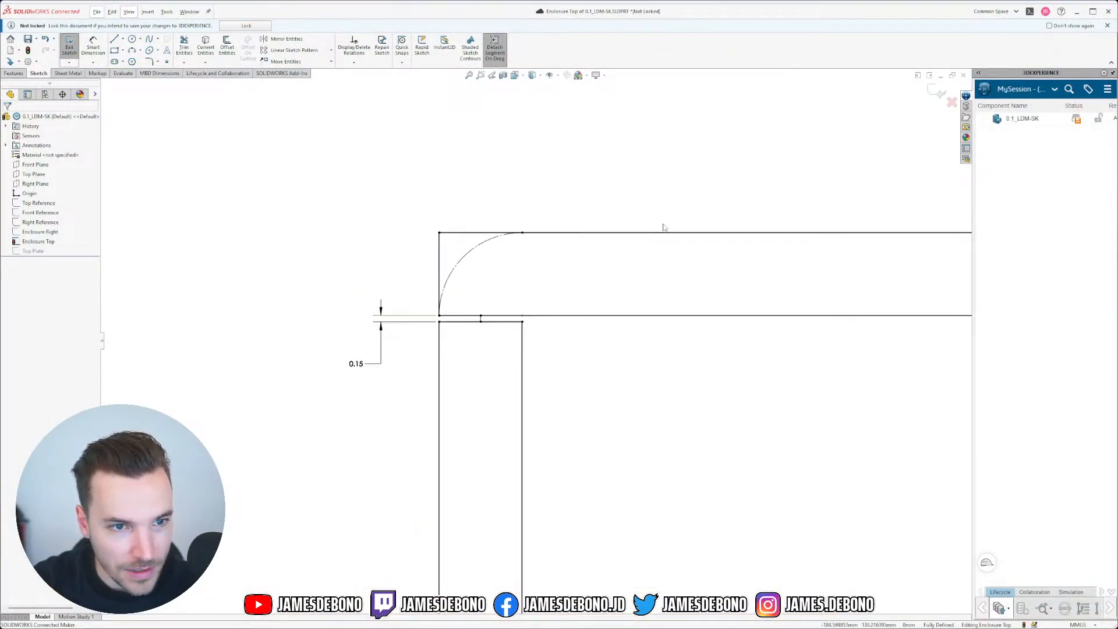
{"action": "scroll", "coordinate": [798, 372], "scroll_direction": "down", "scroll_amount": 1}
{"action": "scroll", "coordinate": [799, 372], "scroll_direction": "up", "scroll_amount": 6}
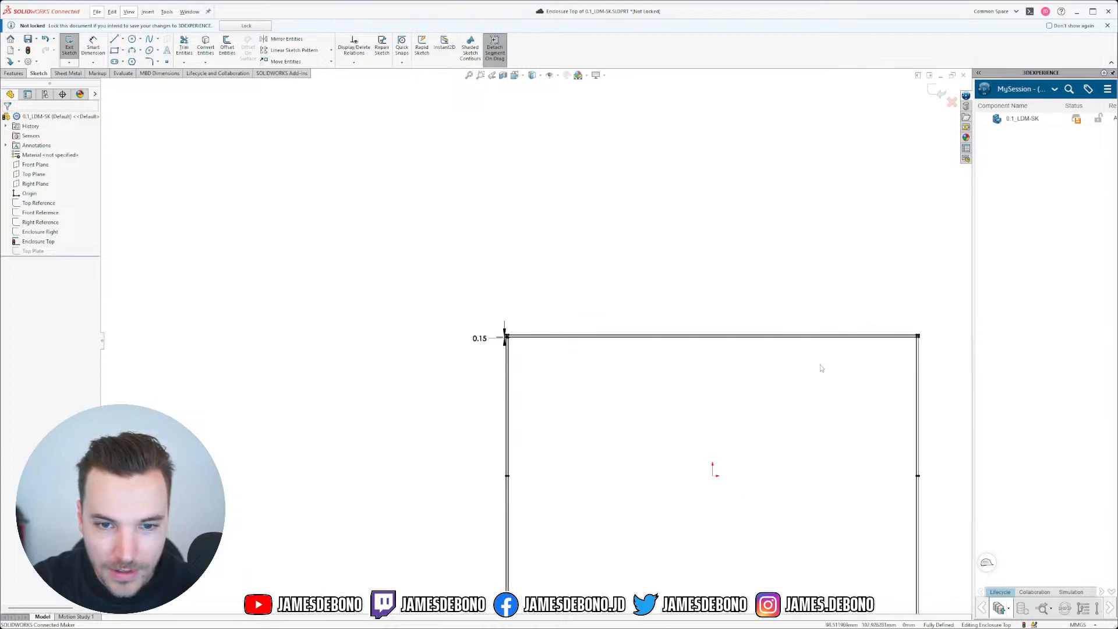
{"action": "scroll", "coordinate": [819, 367], "scroll_direction": "down", "scroll_amount": 18}
{"action": "scroll", "coordinate": [547, 357], "scroll_direction": "down", "scroll_amount": 6}
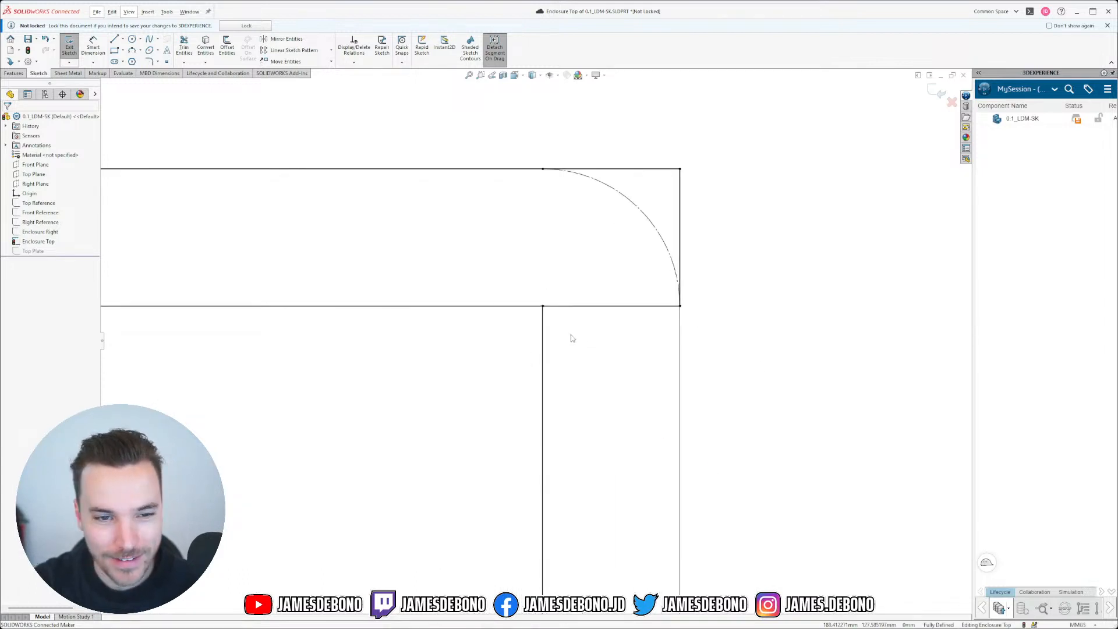
{"action": "scroll", "coordinate": [562, 361], "scroll_direction": "up", "scroll_amount": 10}
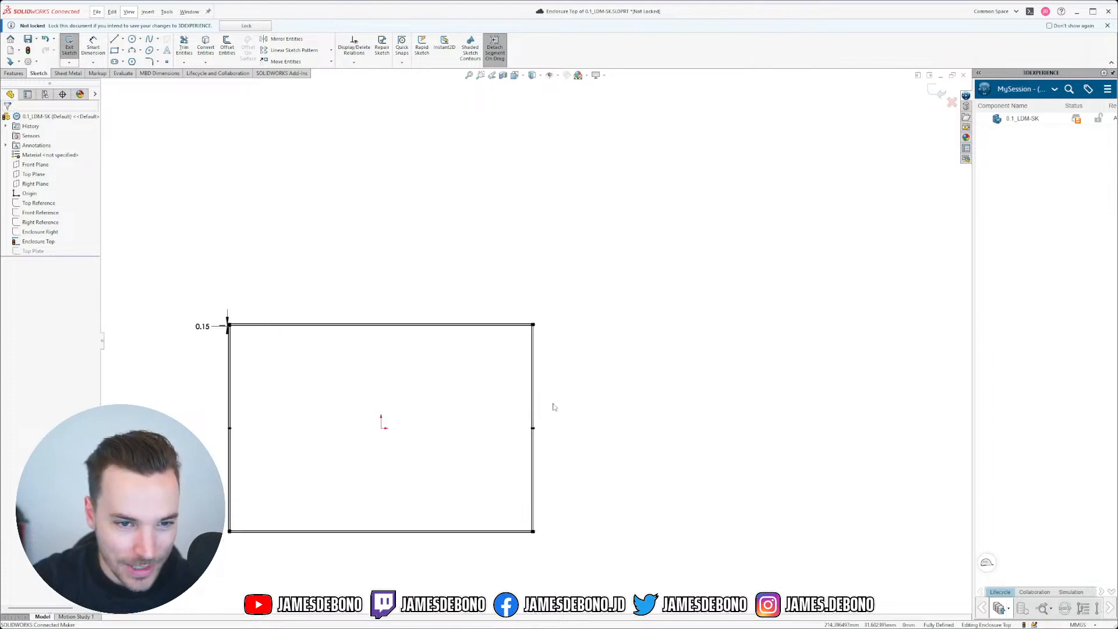
{"action": "scroll", "coordinate": [553, 407], "scroll_direction": "down", "scroll_amount": 10}
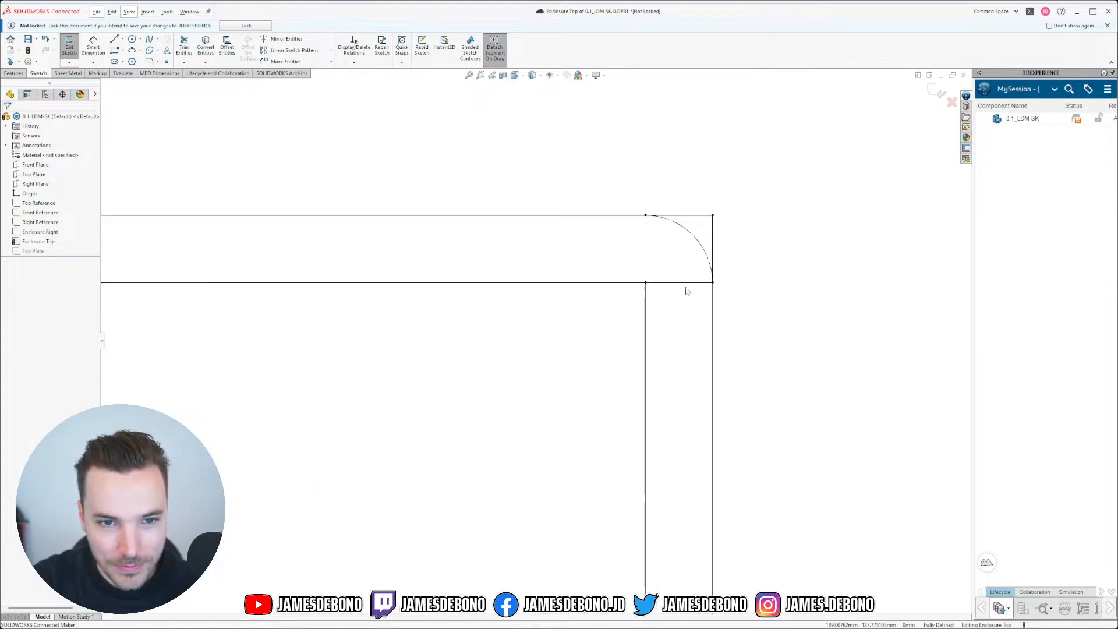
{"action": "scroll", "coordinate": [686, 291], "scroll_direction": "down", "scroll_amount": 3}
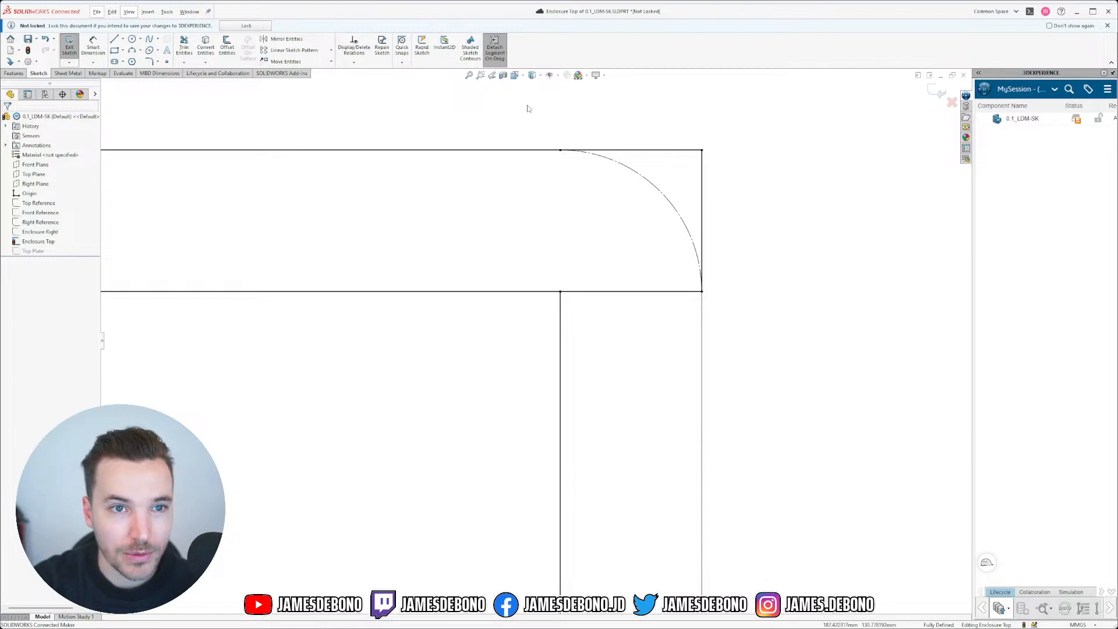
Step: Pull the top ends of the inner and outer vertical lines down off the rounded corner
{"action": "left_click", "coordinate": [560, 319]}
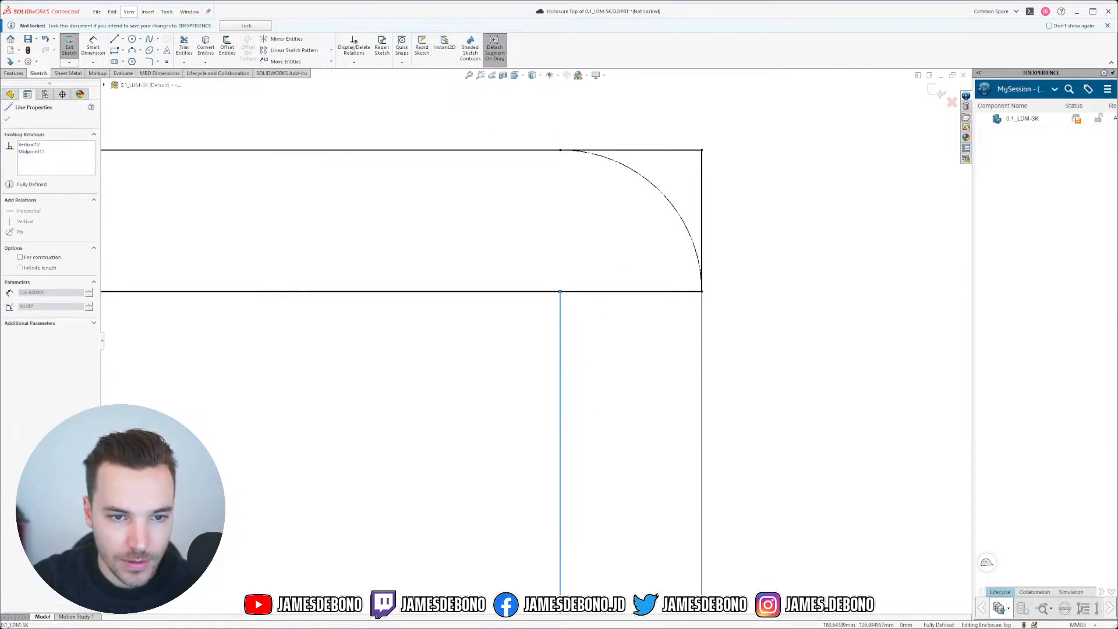
{"action": "mouse_move", "coordinate": [701, 318]}
{"action": "left_mouse_down"}
{"action": "mouse_move", "coordinate": [764, 420]}
{"action": "mouse_move", "coordinate": [724, 365]}
{"action": "left_mouse_up"}
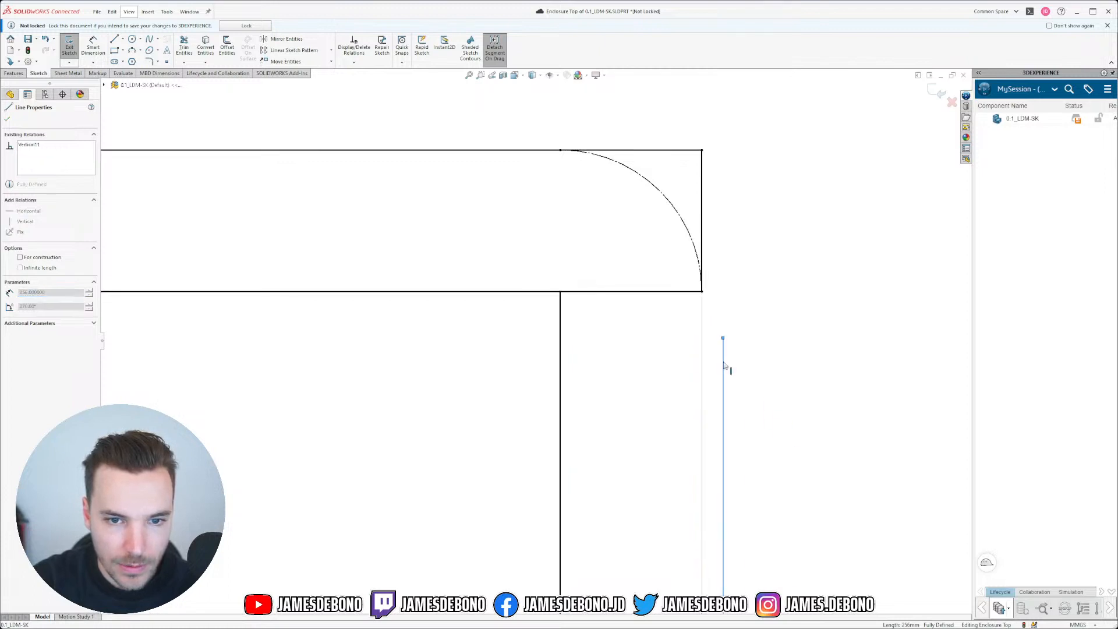
{"action": "mouse_move", "coordinate": [561, 307]}
{"action": "left_mouse_down"}
{"action": "mouse_move", "coordinate": [522, 368]}
{"action": "mouse_move", "coordinate": [561, 344]}
{"action": "left_mouse_up"}
{"action": "left_click", "coordinate": [594, 317]}
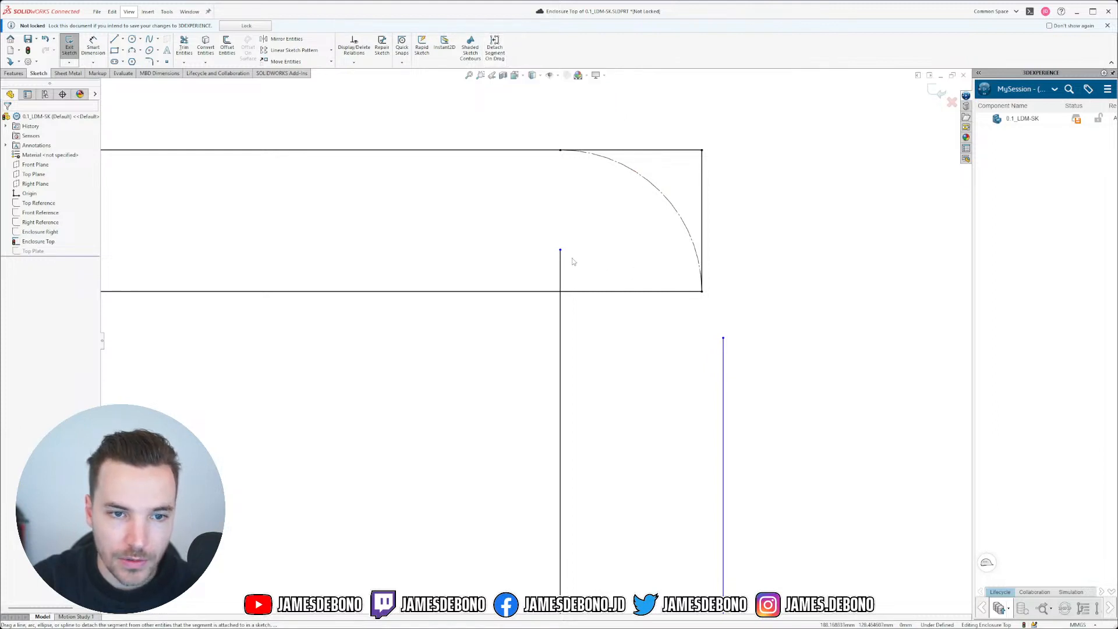
{"action": "left_click_drag", "start_coordinate": [560, 251], "coordinate": [560, 353]}
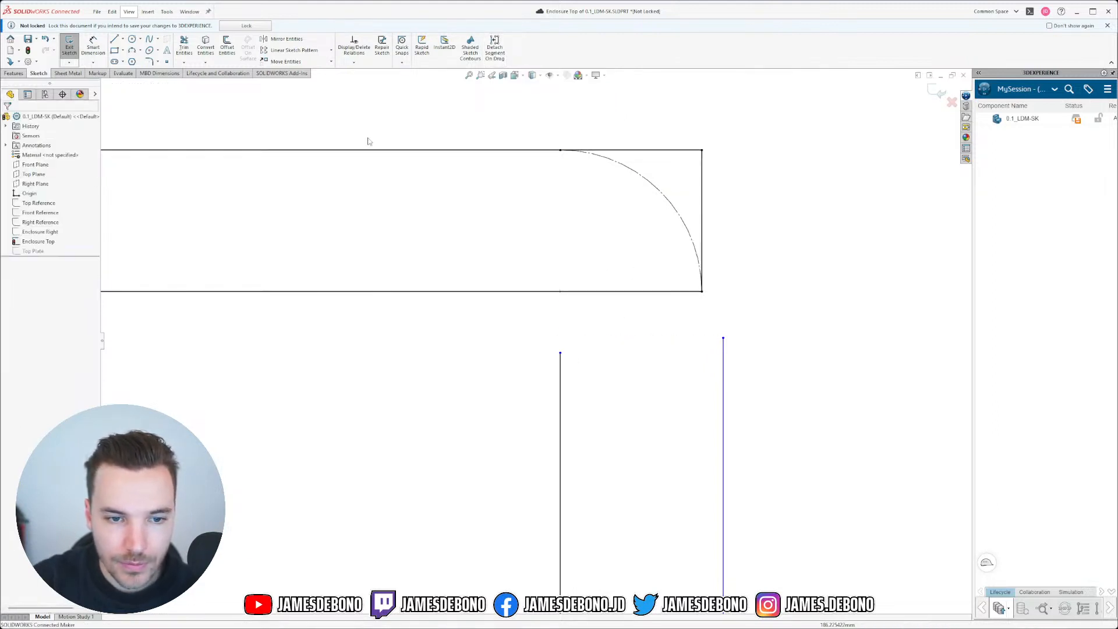
Step: Join the two vertical lines' top ends with a connecting line constrained horizontal
{"action": "left_click", "coordinate": [560, 352]}
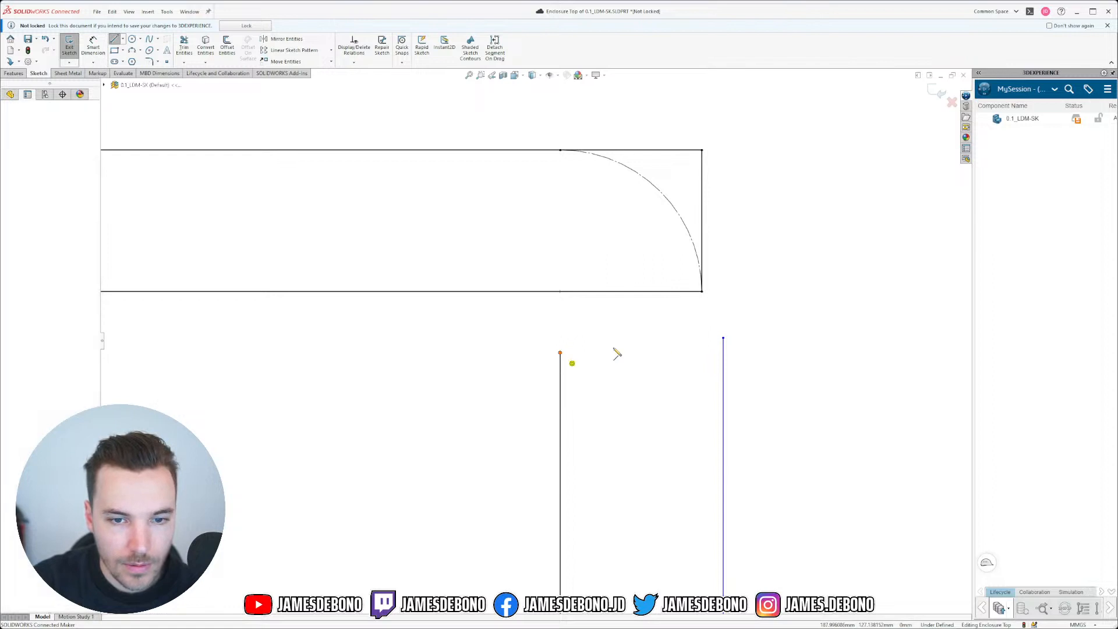
{"action": "left_click", "coordinate": [724, 338]}
{"action": "left_click_drag", "start_coordinate": [702, 326], "coordinate": [682, 358]}
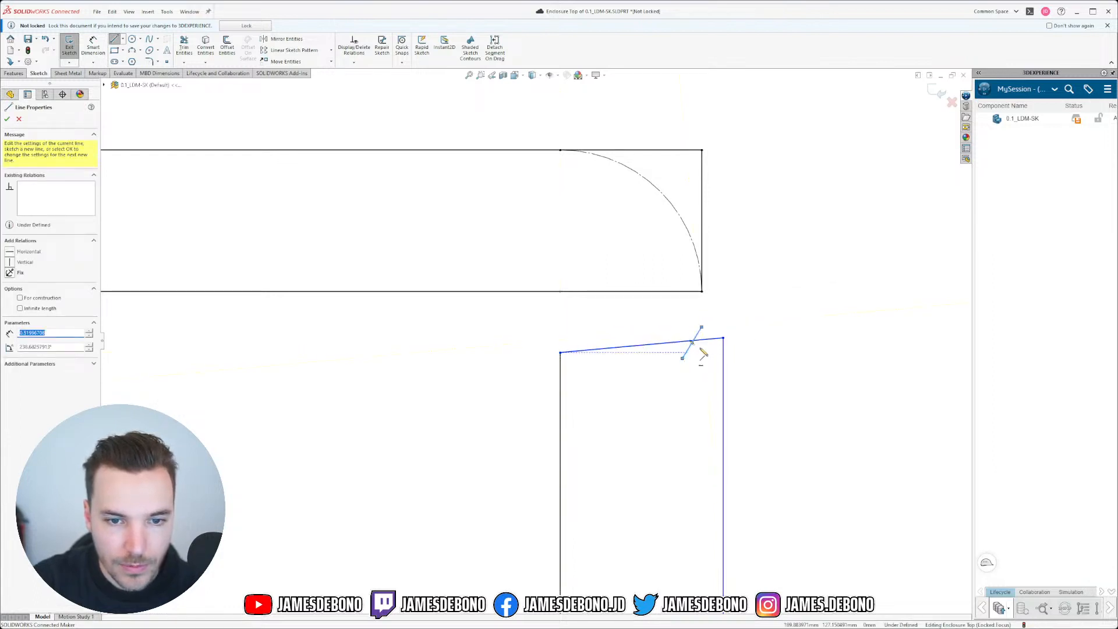
{"action": "key", "text": "Escape"}
{"action": "key", "text": "Escape"}
{"action": "left_click_drag", "start_coordinate": [691, 315], "coordinate": [674, 354]}
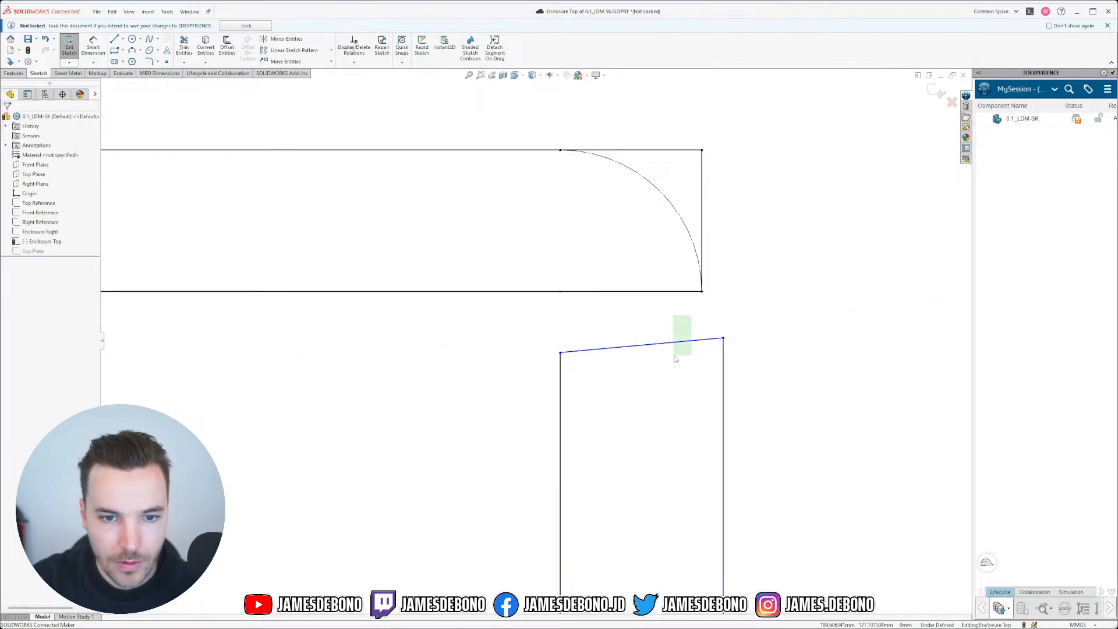
{"action": "left_click", "coordinate": [743, 288]}
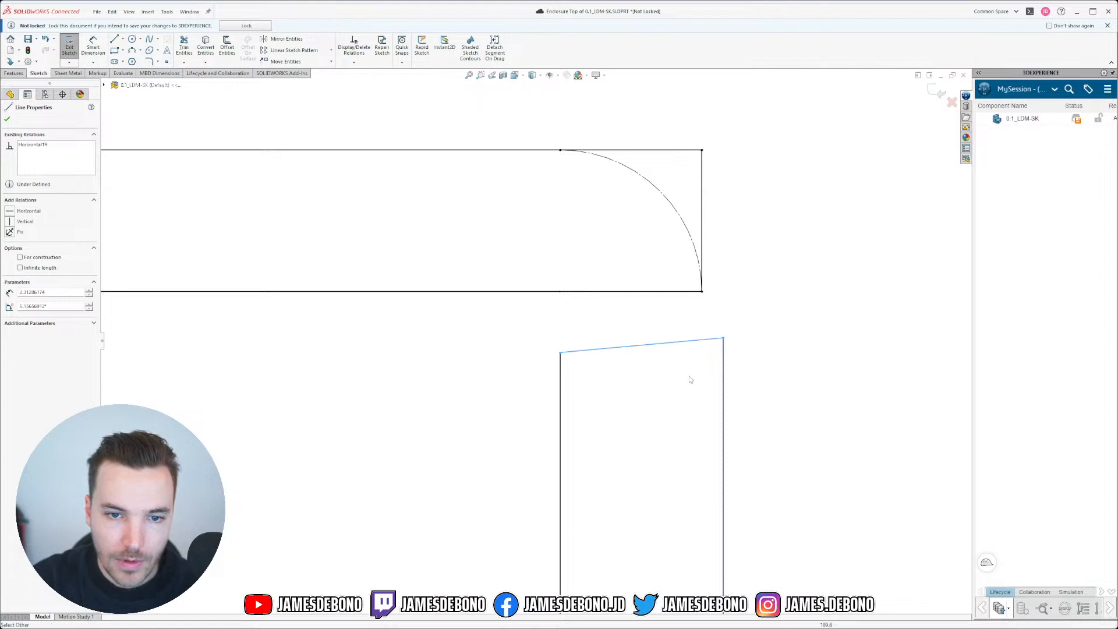
{"action": "left_click", "coordinate": [122, 38]}
Step: Draw a vertical centerline from the top edge's midpoint up to the upper line
{"action": "left_click", "coordinate": [140, 58]}
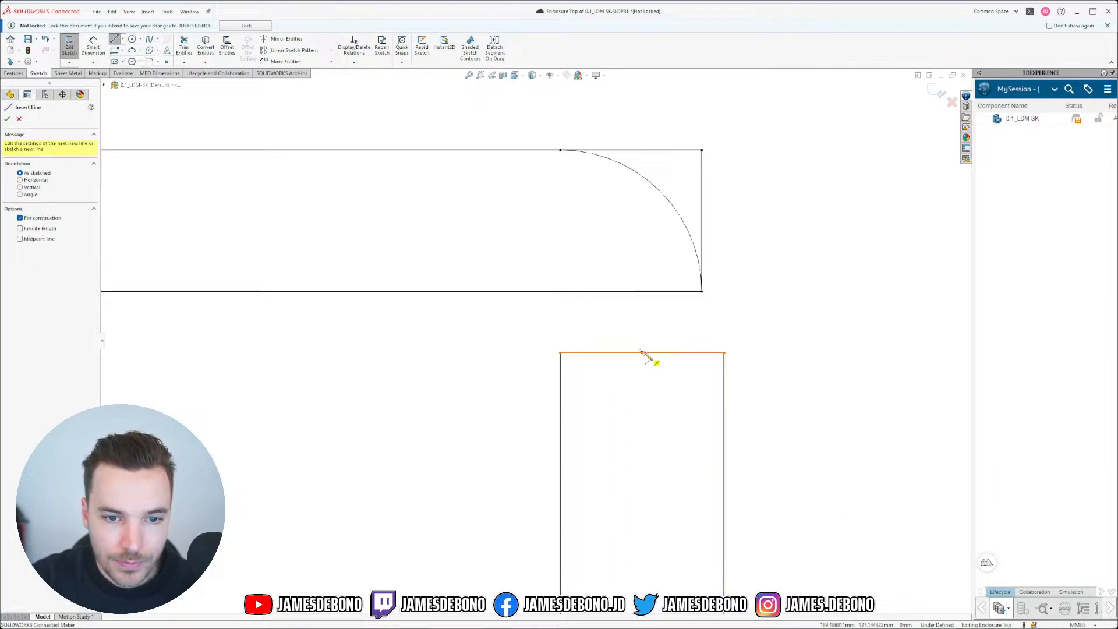
{"action": "left_click", "coordinate": [642, 352]}
{"action": "left_click", "coordinate": [642, 292]}
{"action": "key", "text": "Escape"}
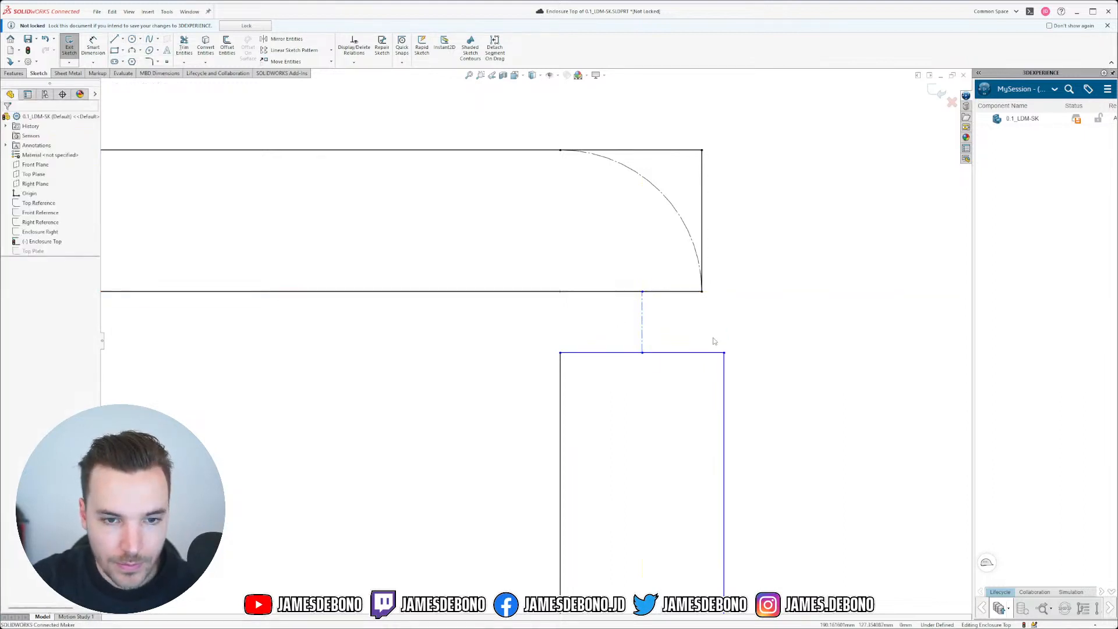
{"action": "scroll", "coordinate": [713, 341], "scroll_direction": "up", "scroll_amount": 8}
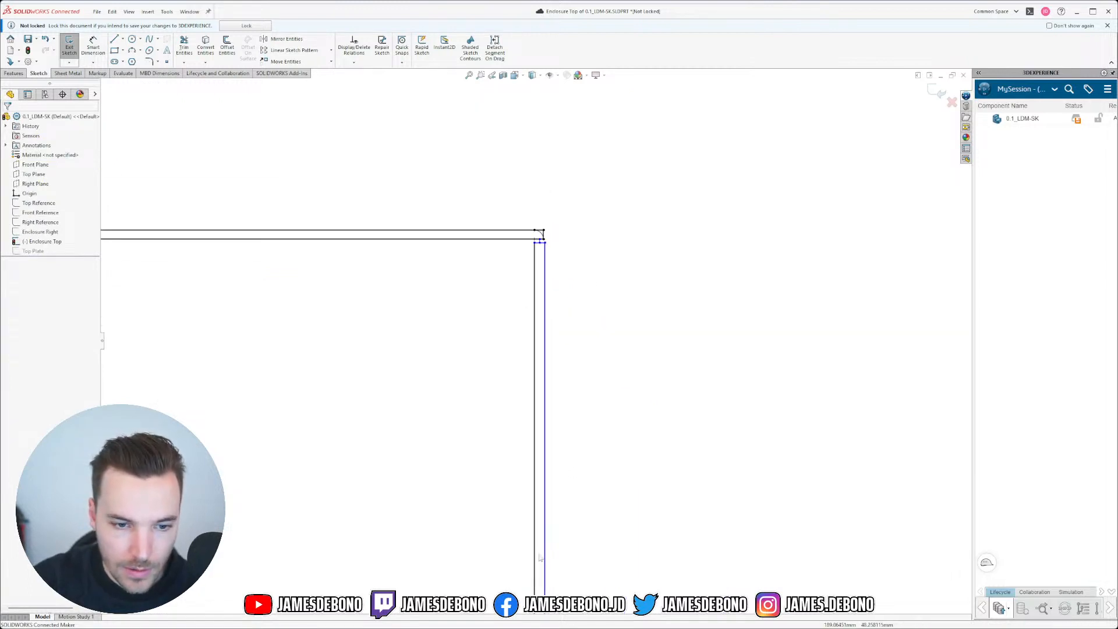
{"action": "scroll", "coordinate": [339, 444], "scroll_direction": "up", "scroll_amount": 4}
{"action": "scroll", "coordinate": [524, 568], "scroll_direction": "down", "scroll_amount": 10}
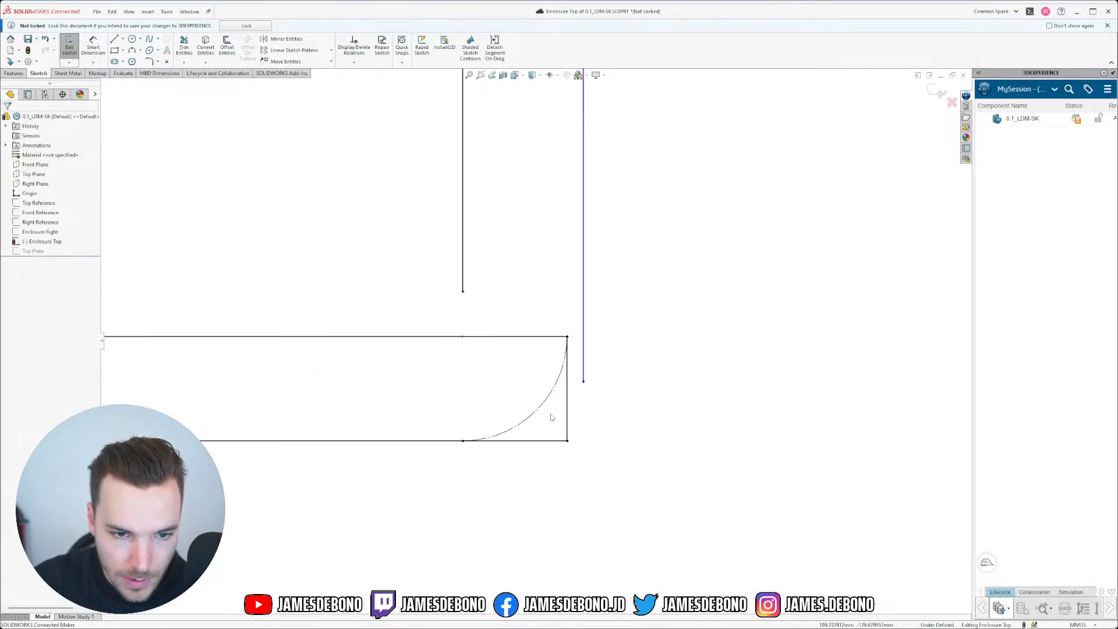
Step: Align the blue line's endpoint with the left line's, then draw the joining horizontal and vertical lines
{"action": "left_click_drag", "start_coordinate": [571, 320], "coordinate": [567, 292]}
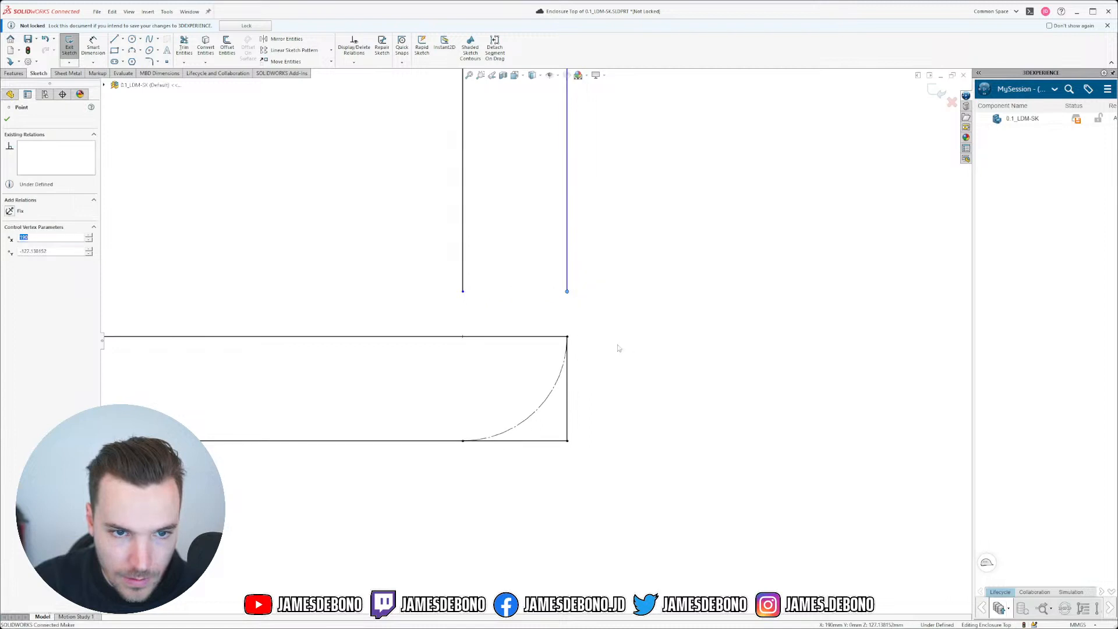
{"action": "left_click", "coordinate": [616, 346]}
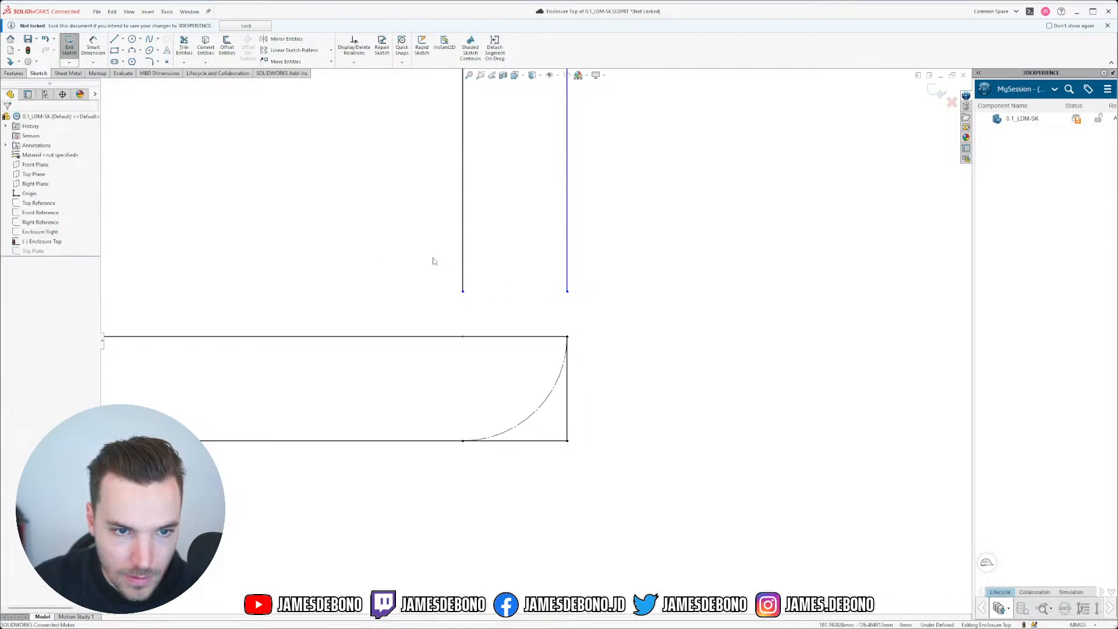
{"action": "left_click", "coordinate": [123, 39]}
{"action": "left_click", "coordinate": [135, 52]}
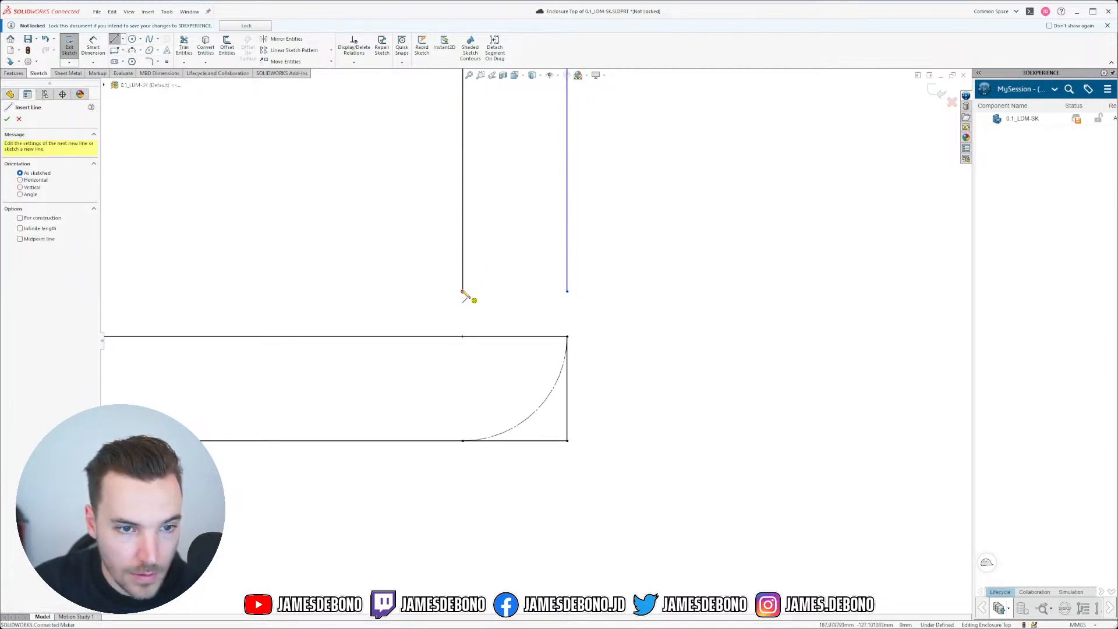
{"action": "mouse_move", "coordinate": [464, 293]}
{"action": "left_mouse_down"}
{"action": "mouse_move", "coordinate": [569, 293]}
{"action": "mouse_move", "coordinate": [514, 337]}
{"action": "left_mouse_up"}
{"action": "key", "text": "Escape"}
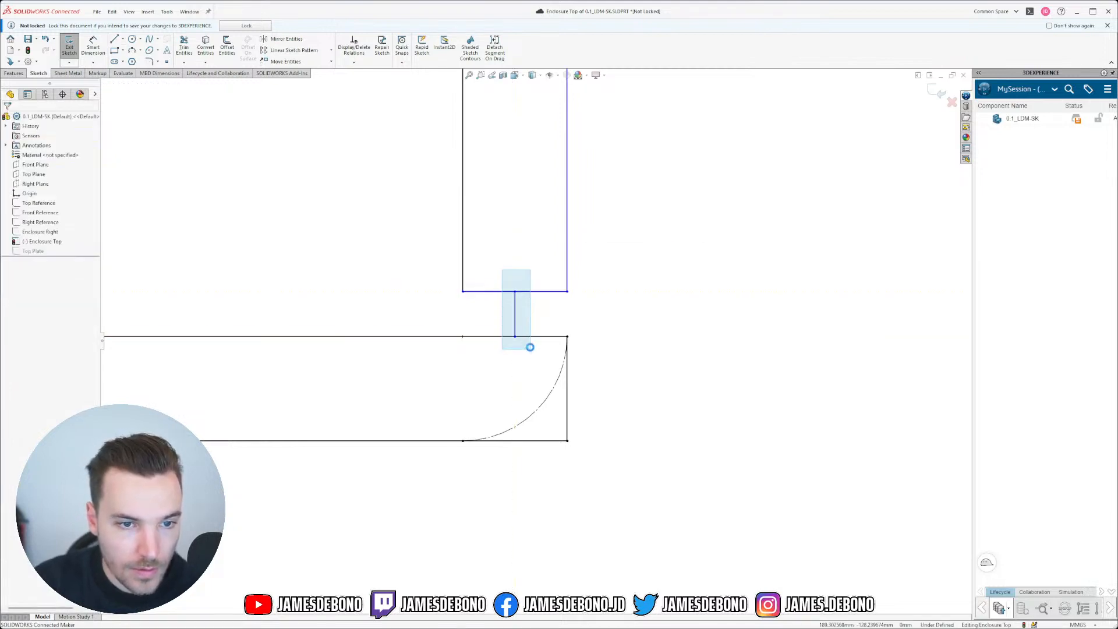
Step: Set the new vertical line to construction geometry and return to the straight-on sketch view
{"action": "left_click", "coordinate": [515, 323]}
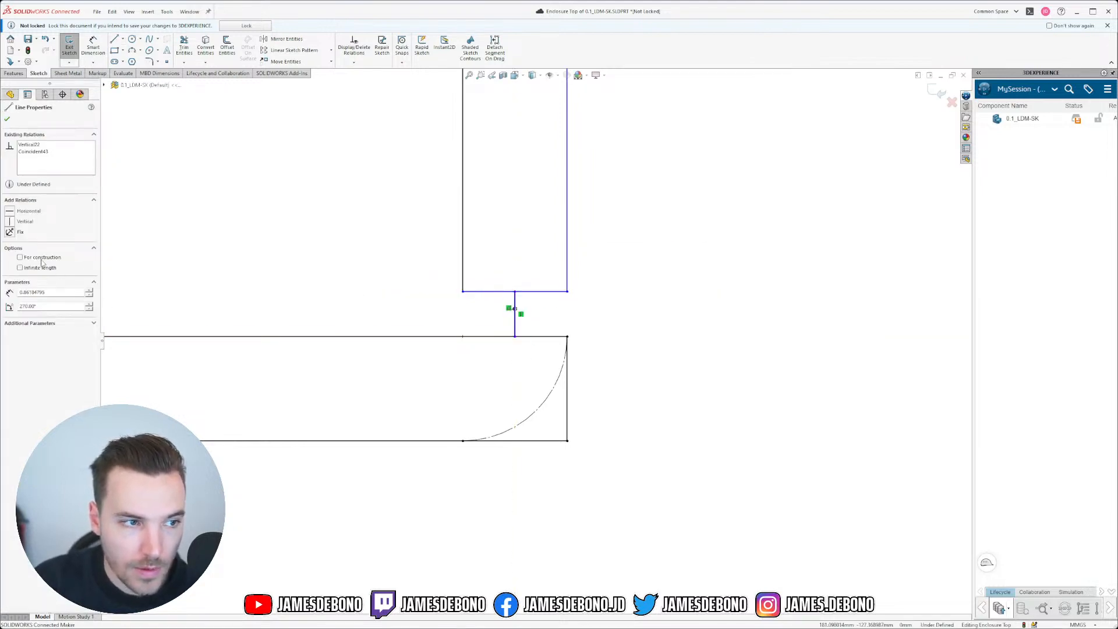
{"action": "left_click", "coordinate": [604, 305]}
{"action": "scroll", "coordinate": [552, 318], "scroll_direction": "up", "scroll_amount": 4}
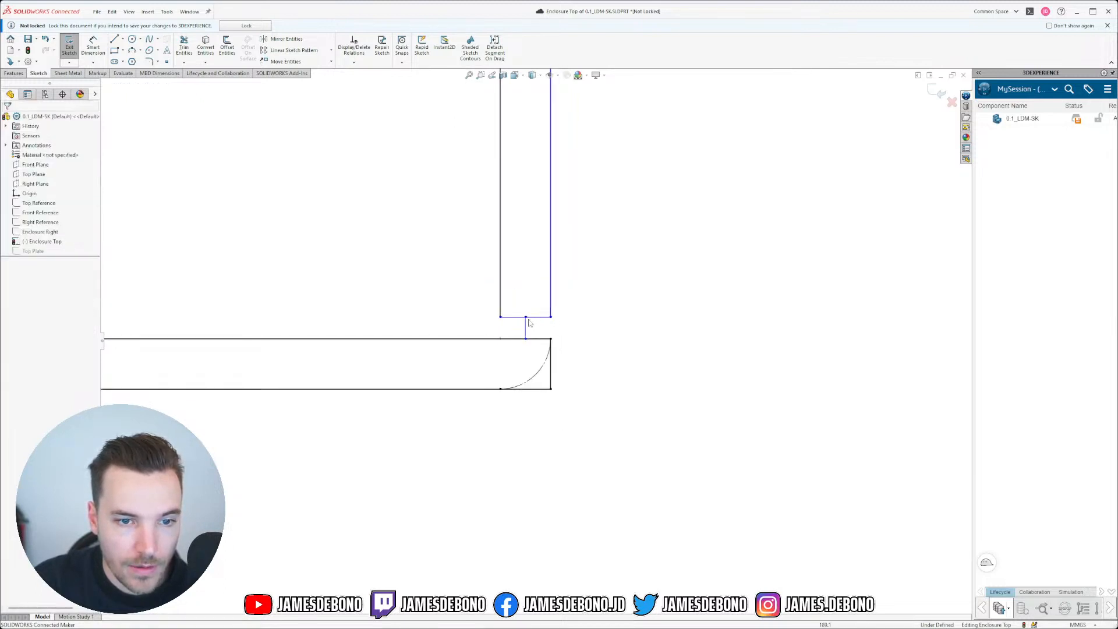
{"action": "scroll", "coordinate": [519, 331], "scroll_direction": "down", "scroll_amount": 5}
{"action": "left_click", "coordinate": [538, 321]}
{"action": "scroll", "coordinate": [359, 324], "scroll_direction": "down", "scroll_amount": 1}
{"action": "scroll", "coordinate": [360, 324], "scroll_direction": "up", "scroll_amount": 14}
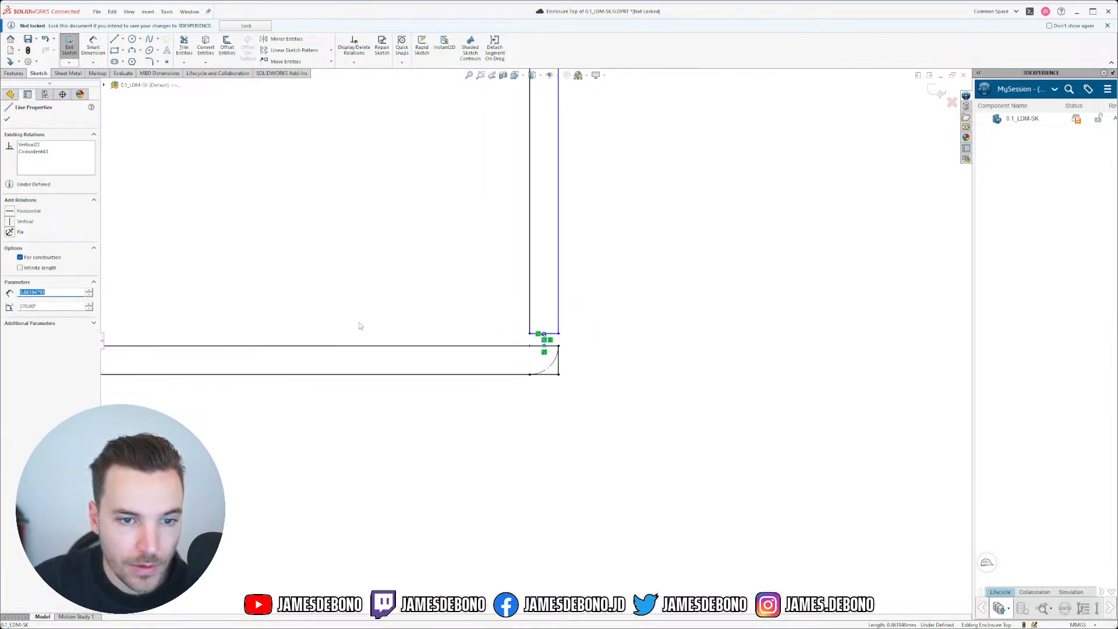
{"action": "middle_click_drag", "start_coordinate": [309, 328], "coordinate": [518, 346]}
{"action": "key", "text": "ctrl+8"}
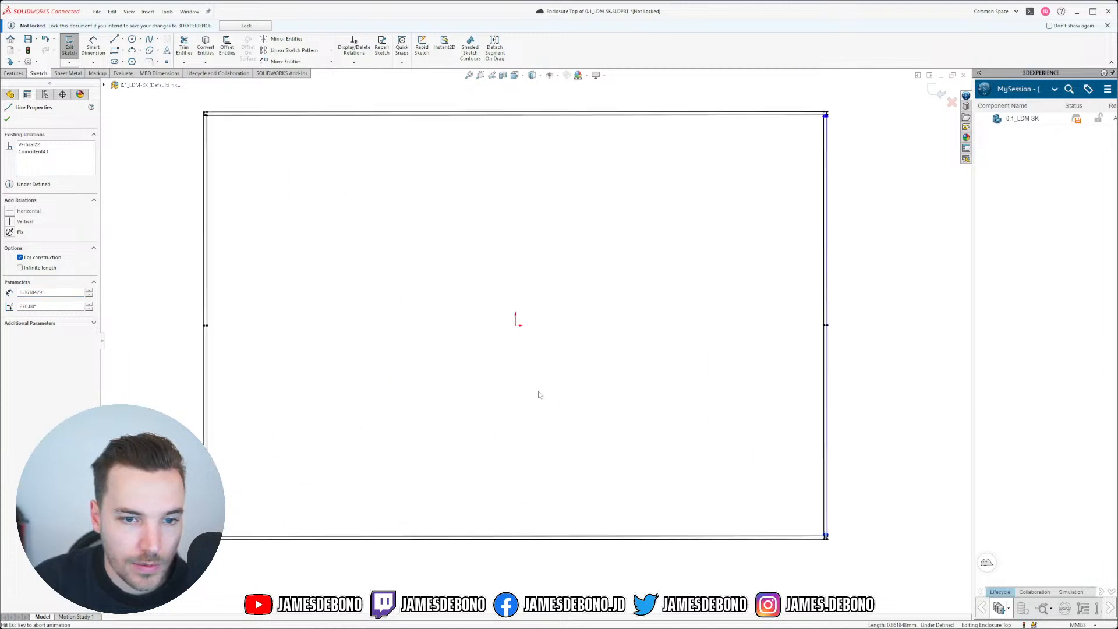
Step: Make the first pair of corner gap segments equal in length
{"action": "scroll", "coordinate": [233, 546], "scroll_direction": "down", "scroll_amount": 2}
{"action": "scroll", "coordinate": [186, 564], "scroll_direction": "down", "scroll_amount": 4}
{"action": "scroll", "coordinate": [544, 355], "scroll_direction": "down", "scroll_amount": 6}
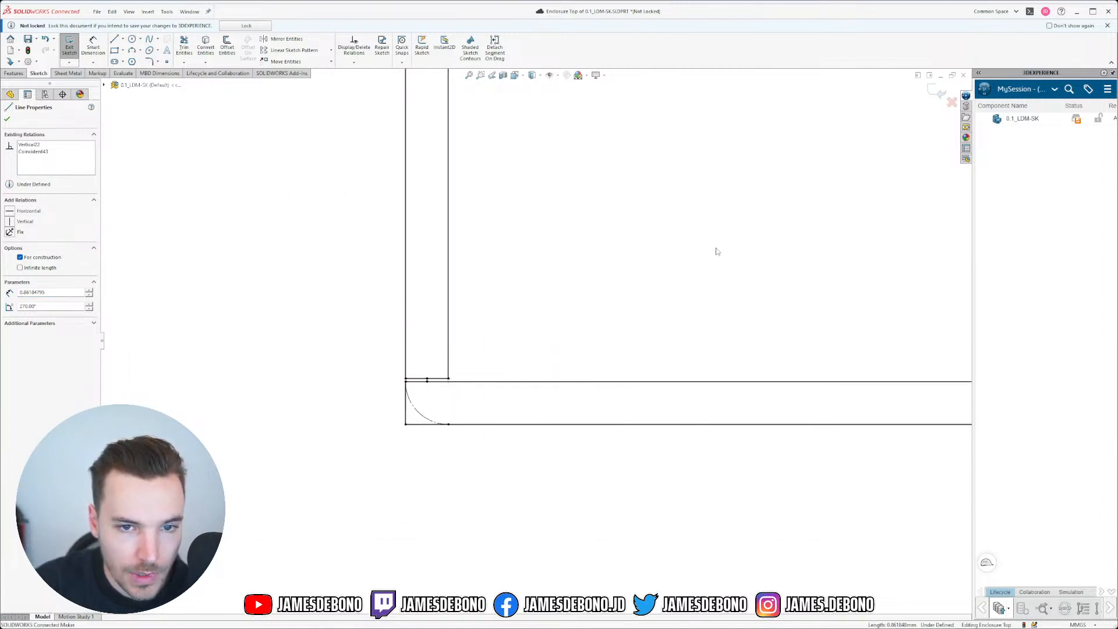
{"action": "scroll", "coordinate": [439, 396], "scroll_direction": "down", "scroll_amount": 5}
{"action": "left_click", "coordinate": [417, 393]}
{"action": "left_click", "coordinate": [398, 344], "text": "ctrl"}
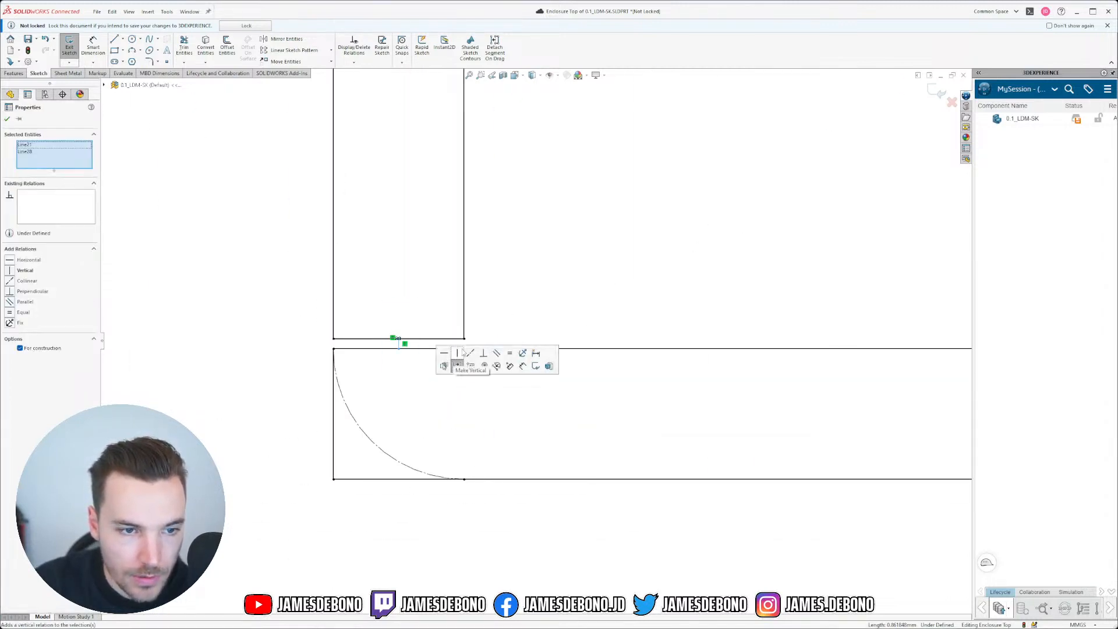
{"action": "left_click", "coordinate": [509, 354]}
{"action": "left_click", "coordinate": [530, 414]}
Step: Make the top-right and top-left corners' short gap segments equal in length
{"action": "scroll", "coordinate": [562, 385], "scroll_direction": "down", "scroll_amount": 4}
{"action": "scroll", "coordinate": [569, 383], "scroll_direction": "up", "scroll_amount": 9}
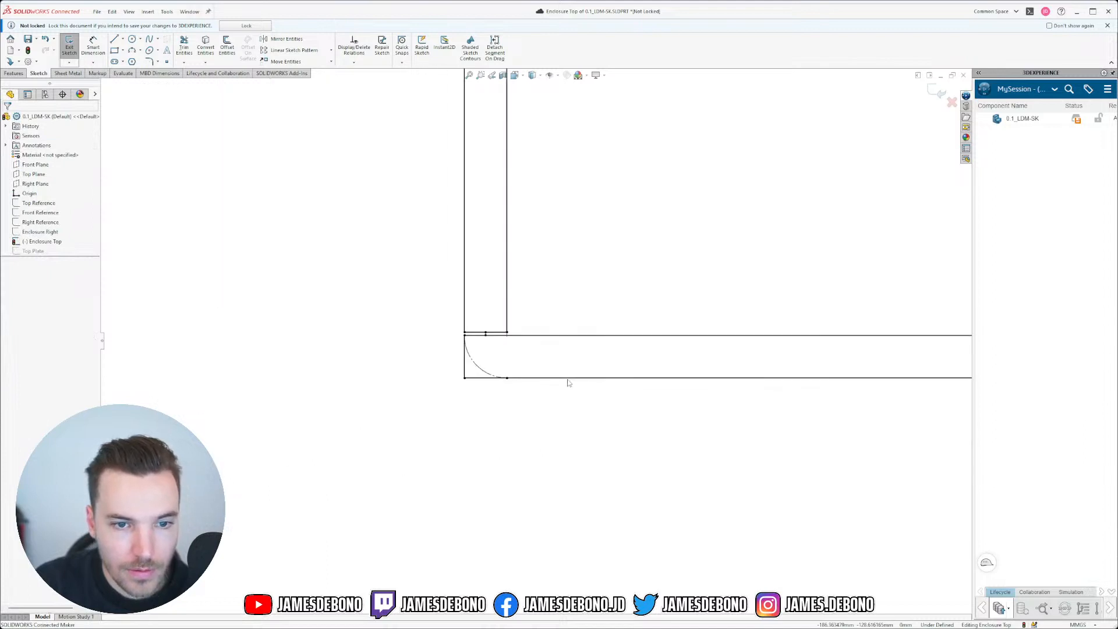
{"action": "scroll", "coordinate": [569, 382], "scroll_direction": "up", "scroll_amount": 5}
{"action": "scroll", "coordinate": [711, 224], "scroll_direction": "down", "scroll_amount": 4}
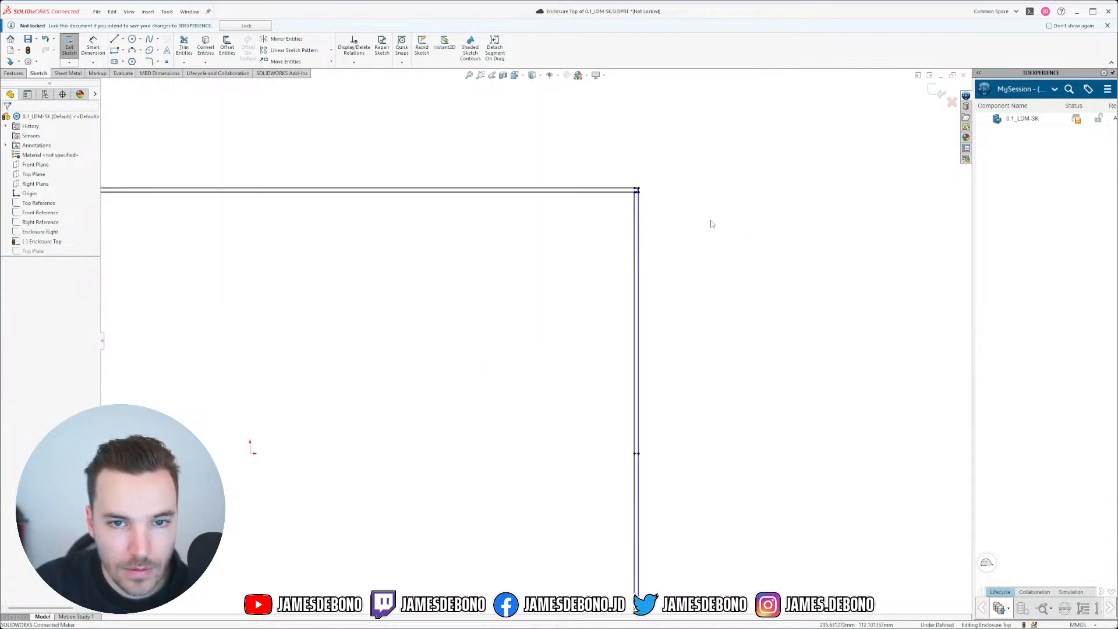
{"action": "scroll", "coordinate": [637, 191], "scroll_direction": "down", "scroll_amount": 4}
{"action": "scroll", "coordinate": [590, 243], "scroll_direction": "down", "scroll_amount": 4}
{"action": "scroll", "coordinate": [702, 308], "scroll_direction": "down", "scroll_amount": 3}
{"action": "left_click_drag", "start_coordinate": [579, 254], "coordinate": [625, 312]}
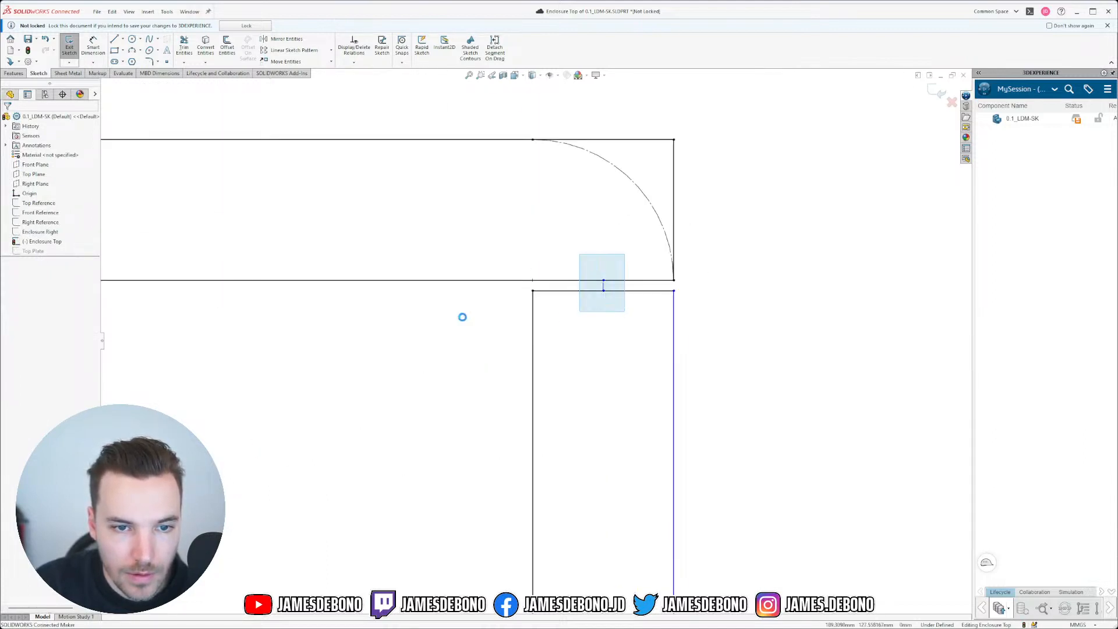
{"action": "scroll", "coordinate": [302, 381], "scroll_direction": "up", "scroll_amount": 14}
{"action": "scroll", "coordinate": [233, 352], "scroll_direction": "down", "scroll_amount": 4}
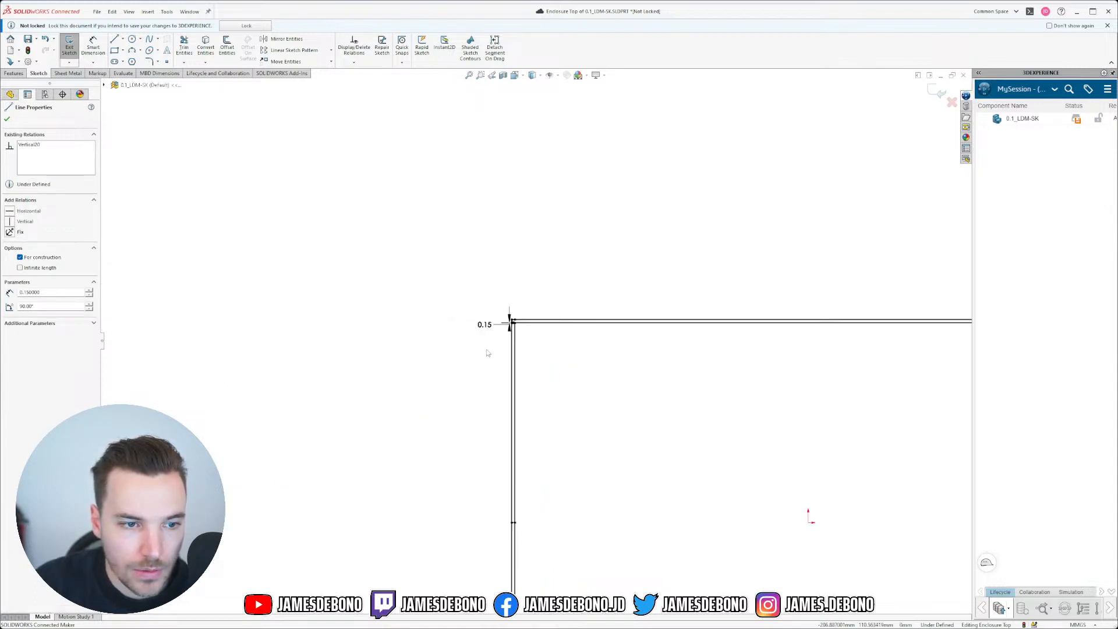
{"action": "scroll", "coordinate": [489, 346], "scroll_direction": "up", "scroll_amount": 5}
{"action": "left_click_drag", "start_coordinate": [467, 281], "coordinate": [507, 329]}
{"action": "left_click", "coordinate": [585, 302]}
{"action": "scroll", "coordinate": [660, 379], "scroll_direction": "up", "scroll_amount": 8}
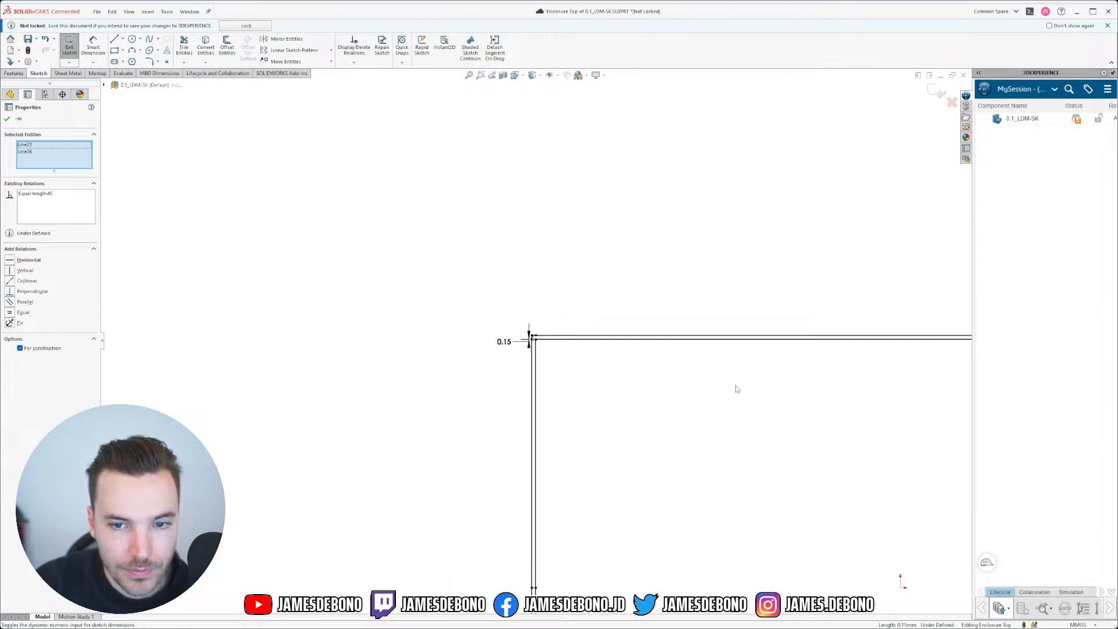
{"action": "scroll", "coordinate": [775, 349], "scroll_direction": "down", "scroll_amount": 6}
{"action": "scroll", "coordinate": [641, 303], "scroll_direction": "down", "scroll_amount": 8}
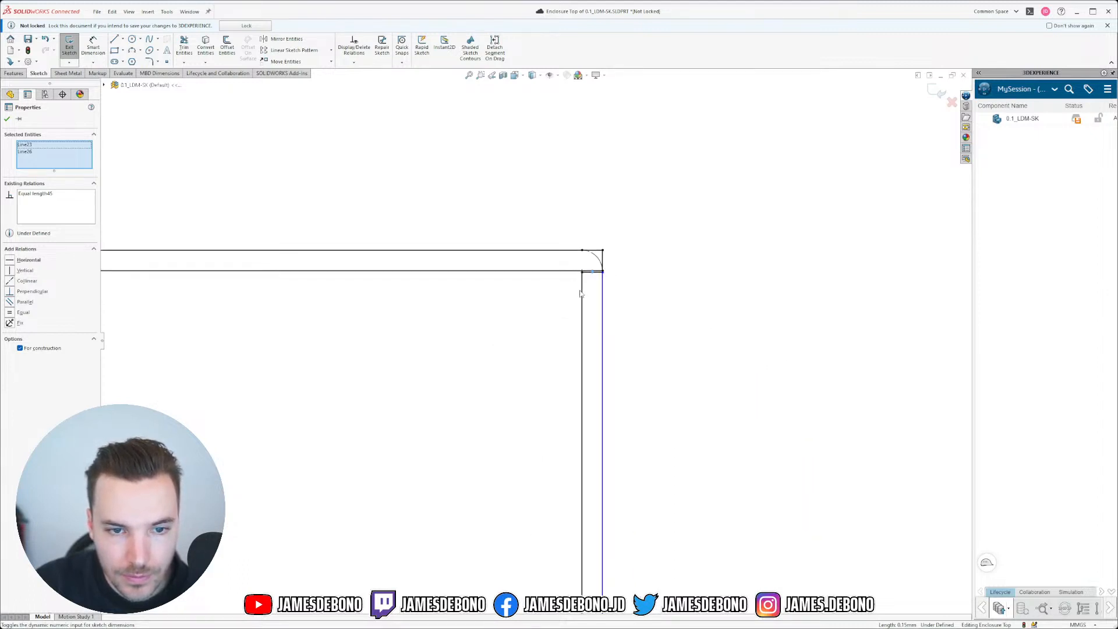
{"action": "scroll", "coordinate": [637, 277], "scroll_direction": "down", "scroll_amount": 2}
{"action": "left_click", "coordinate": [614, 284]}
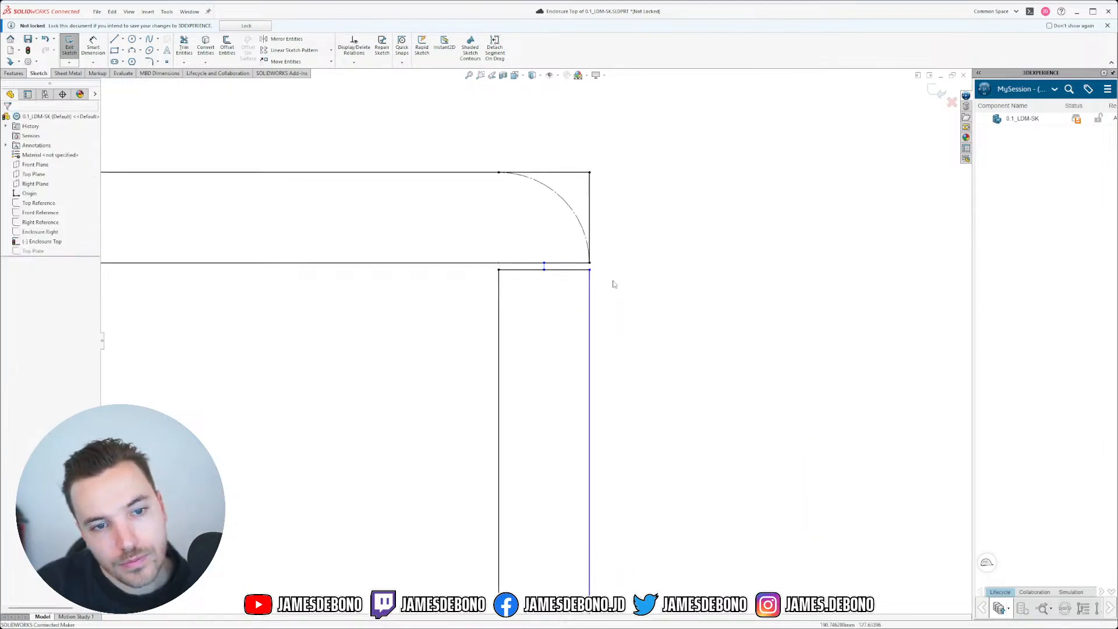
Step: Pull the top-right corner point left and make the two right edges collinear
{"action": "scroll", "coordinate": [563, 263], "scroll_direction": "down", "scroll_amount": 4}
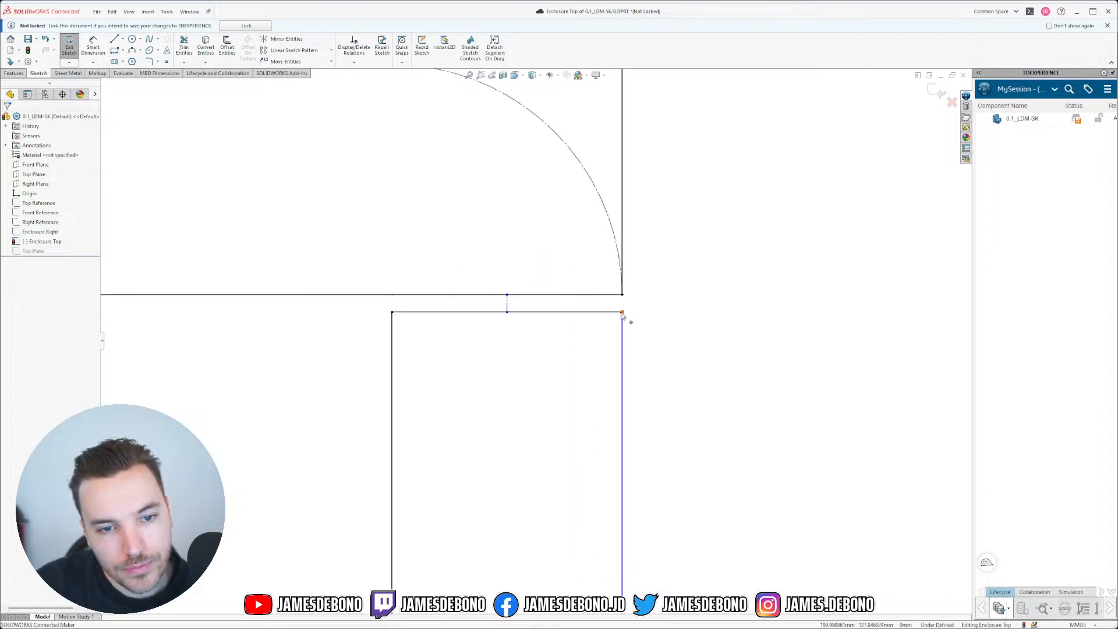
{"action": "mouse_move", "coordinate": [621, 313]}
{"action": "left_mouse_down"}
{"action": "mouse_move", "coordinate": [606, 320]}
{"action": "mouse_move", "coordinate": [626, 322]}
{"action": "mouse_move", "coordinate": [612, 322]}
{"action": "left_mouse_up"}
{"action": "left_click", "coordinate": [612, 342]}
{"action": "left_click", "coordinate": [633, 213], "text": "ctrl"}
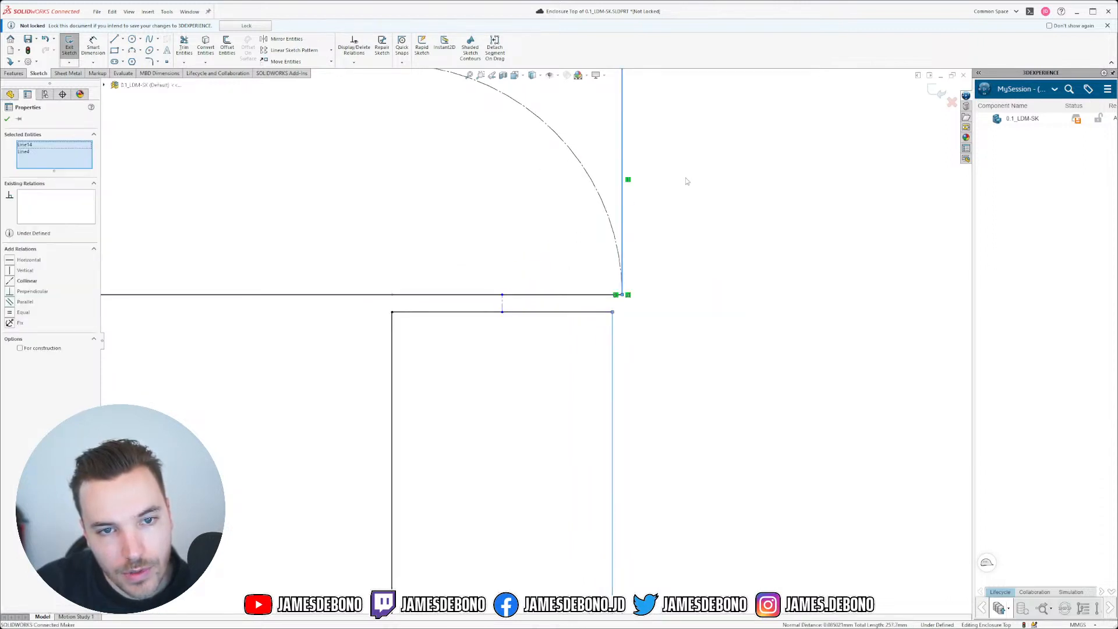
{"action": "left_click", "coordinate": [10, 280]}
{"action": "left_click", "coordinate": [687, 357]}
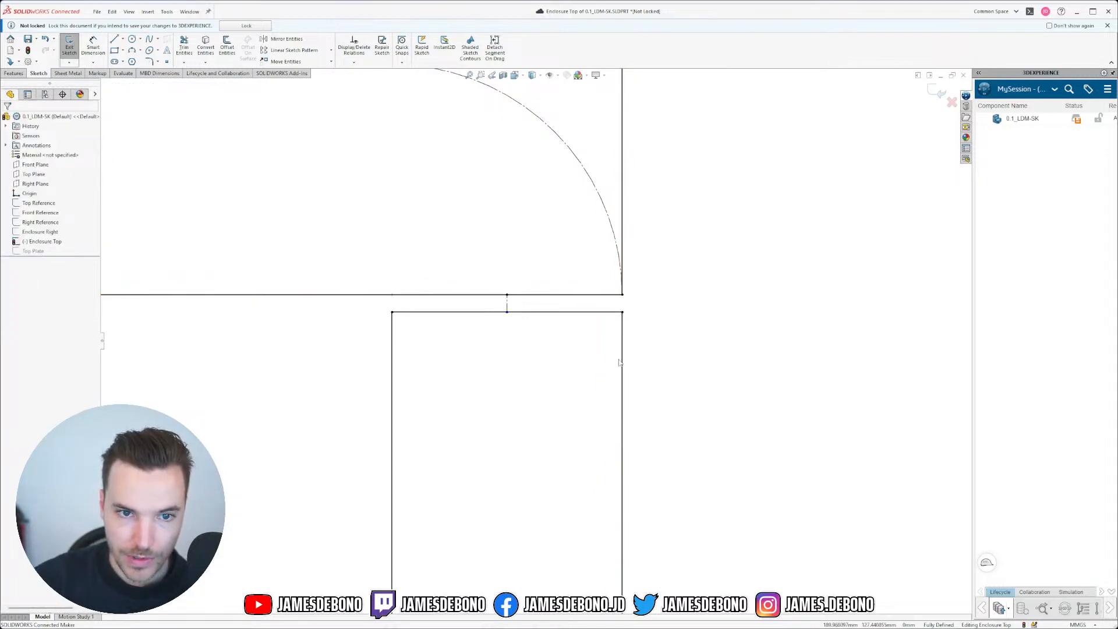
{"action": "scroll", "coordinate": [629, 407], "scroll_direction": "up", "scroll_amount": 15}
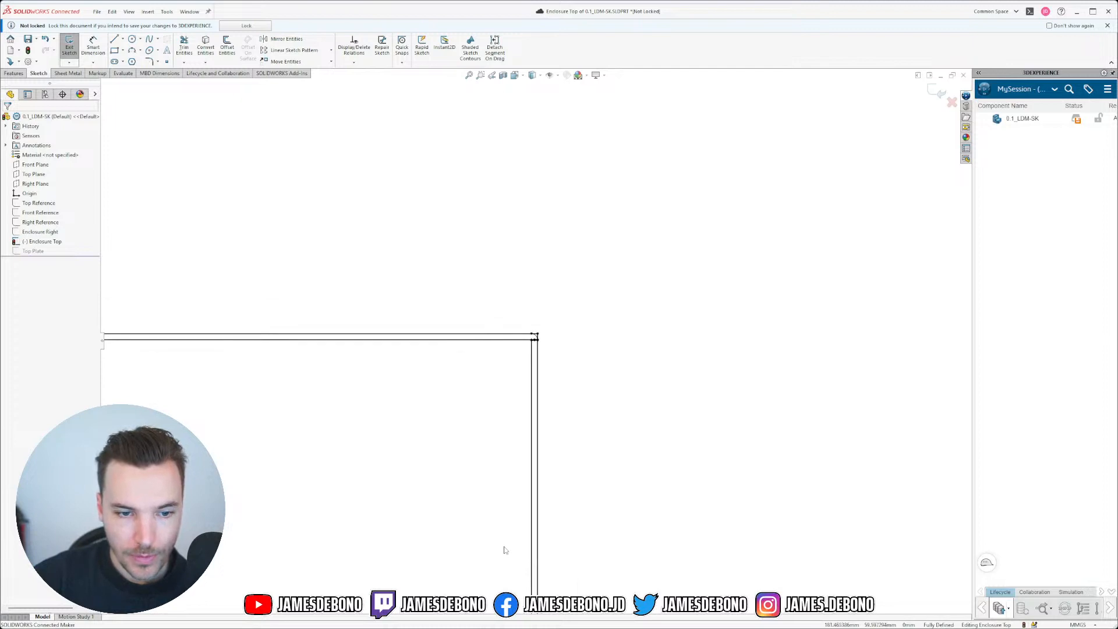
Step: Deselect the 0.15 gap dimension while zooming around the Enclosure Top sketch
{"action": "scroll", "coordinate": [478, 539], "scroll_direction": "up", "scroll_amount": 2}
{"action": "scroll", "coordinate": [326, 532], "scroll_direction": "down", "scroll_amount": 4}
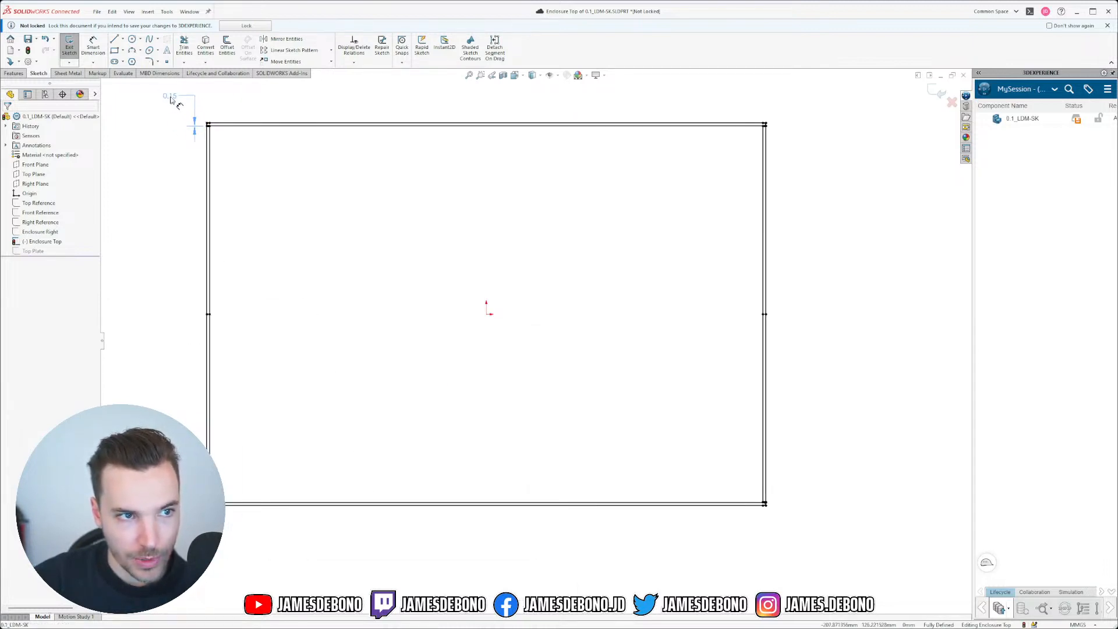
{"action": "left_click", "coordinate": [412, 221]}
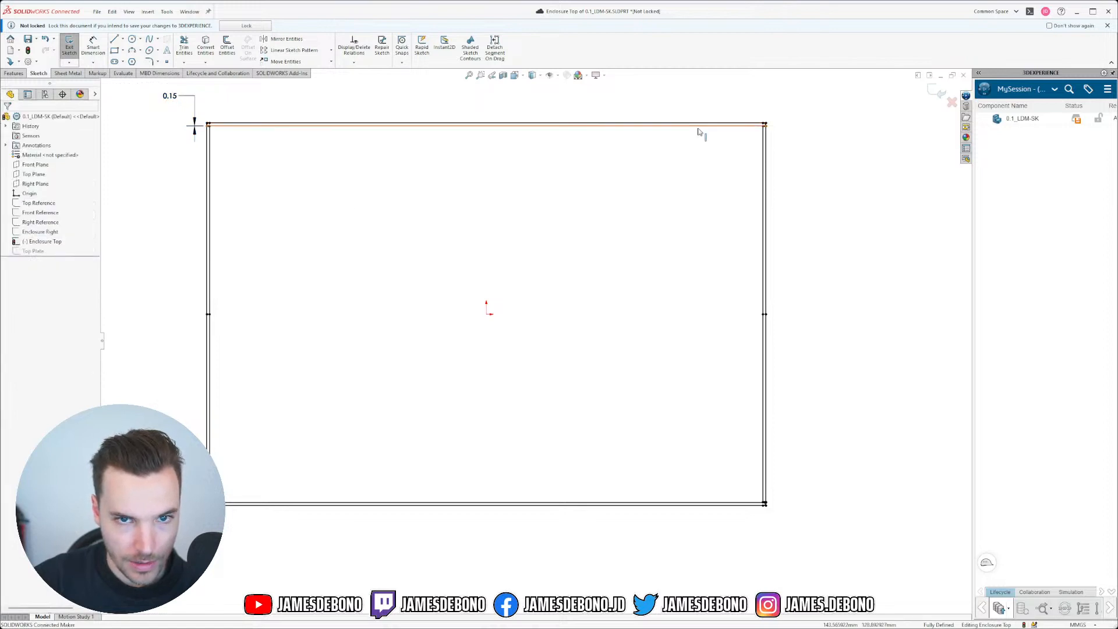
{"action": "scroll", "coordinate": [698, 131], "scroll_direction": "down", "scroll_amount": 8}
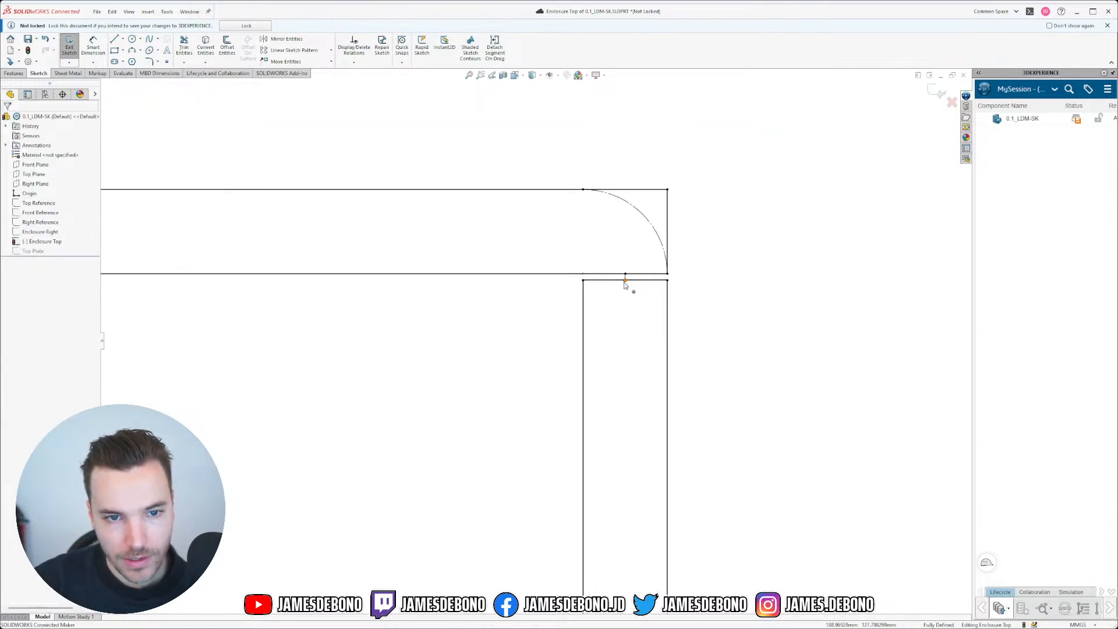
{"action": "scroll", "coordinate": [625, 284], "scroll_direction": "down", "scroll_amount": 4}
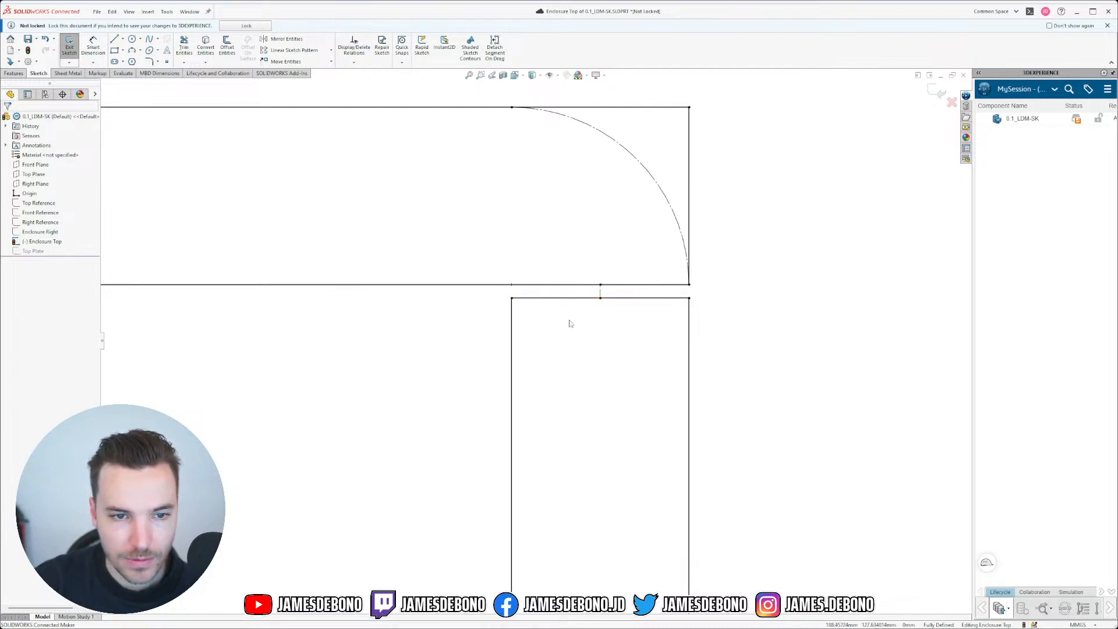
{"action": "scroll", "coordinate": [645, 312], "scroll_direction": "up", "scroll_amount": 10}
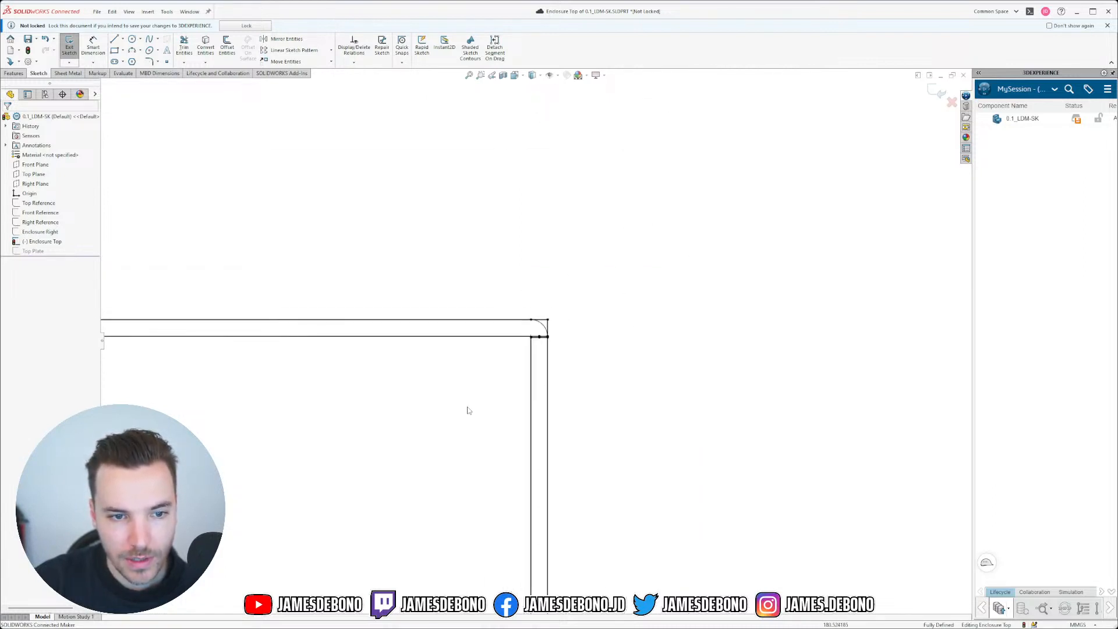
{"action": "scroll", "coordinate": [410, 436], "scroll_direction": "up", "scroll_amount": 3}
{"action": "scroll", "coordinate": [316, 450], "scroll_direction": "down", "scroll_amount": 4}
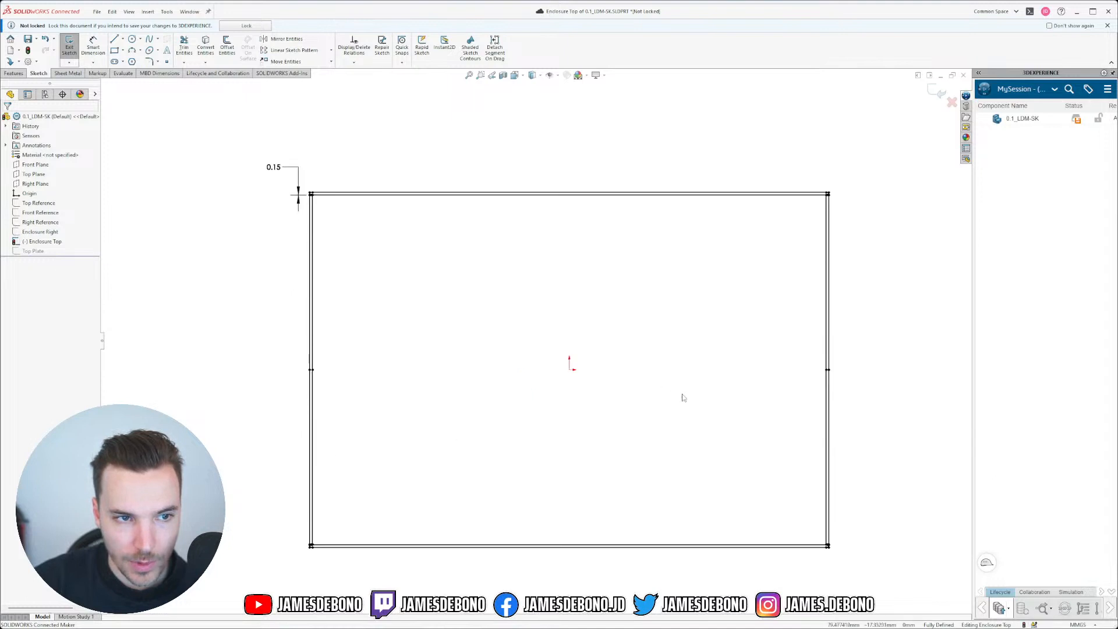
{"action": "scroll", "coordinate": [684, 398], "scroll_direction": "up", "scroll_amount": 2}
{"action": "scroll", "coordinate": [684, 400], "scroll_direction": "down", "scroll_amount": 2}
{"action": "scroll", "coordinate": [368, 329], "scroll_direction": "down", "scroll_amount": 2}
{"action": "scroll", "coordinate": [317, 214], "scroll_direction": "up", "scroll_amount": 2}
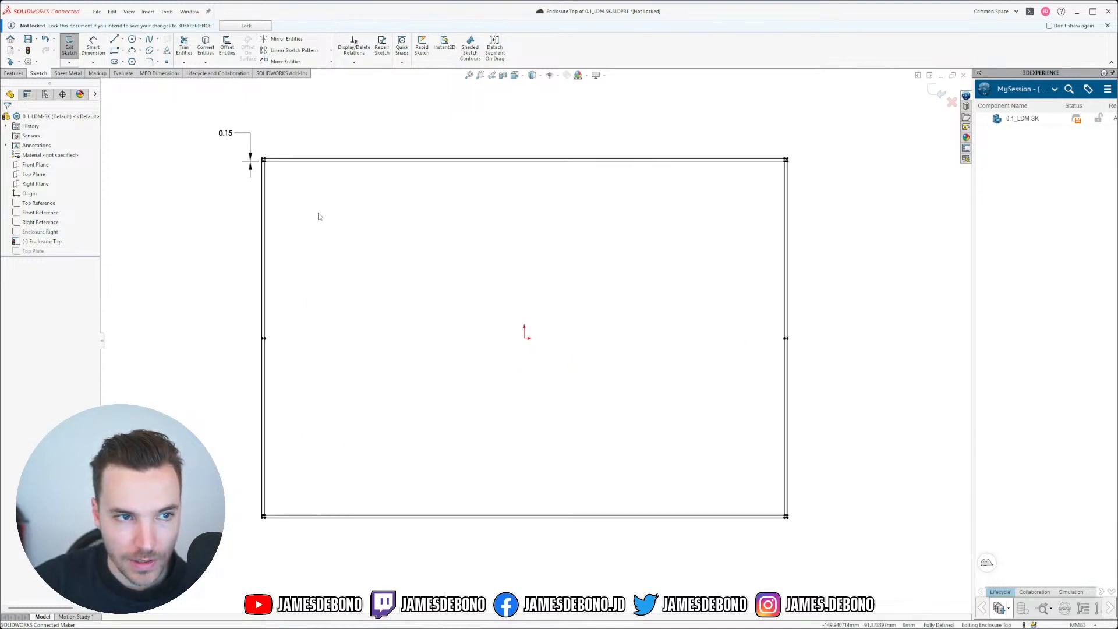
{"action": "scroll", "coordinate": [343, 218], "scroll_direction": "down", "scroll_amount": 2}
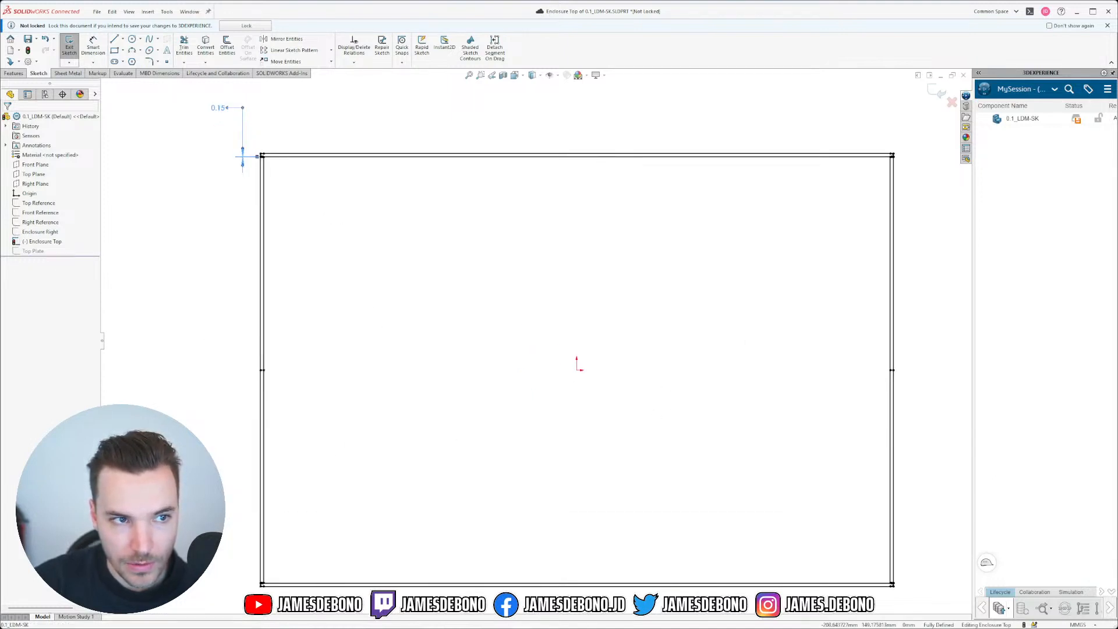
Step: Review the 0.15 dimension's D1@Enclosure Top properties, then exit the sketch keeping changes
{"action": "left_click", "coordinate": [219, 110]}
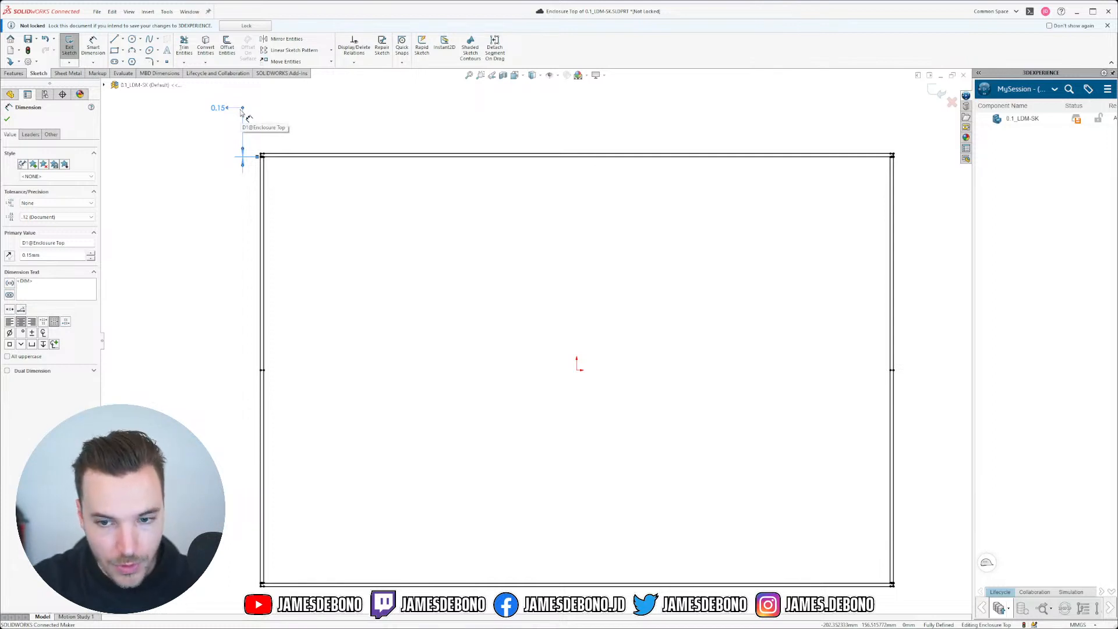
{"action": "left_click", "coordinate": [393, 193]}
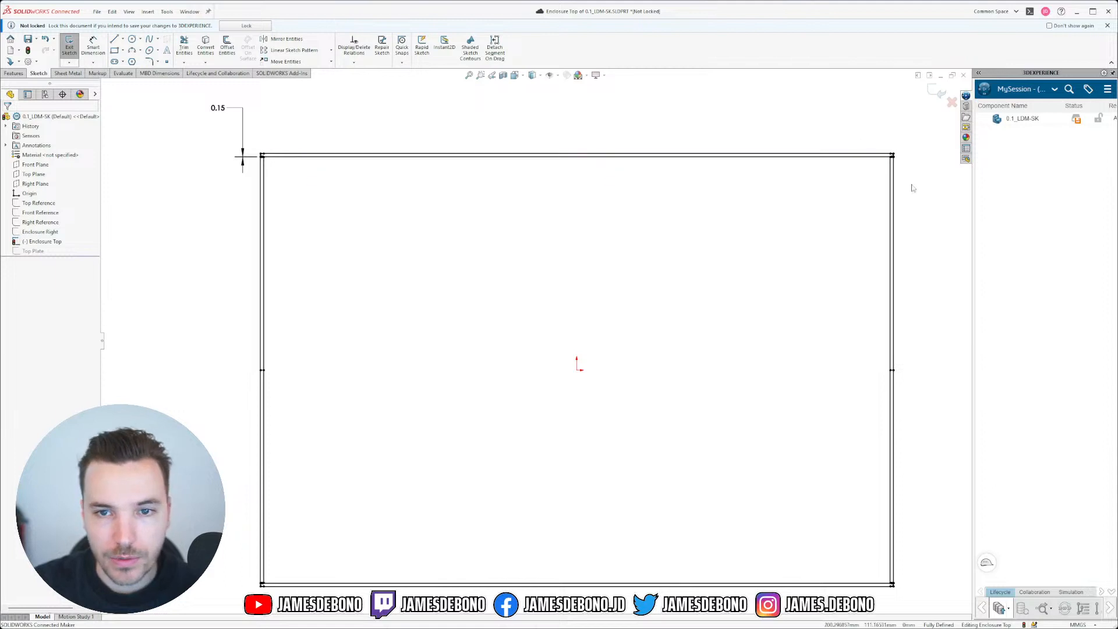
{"action": "left_click", "coordinate": [937, 93]}
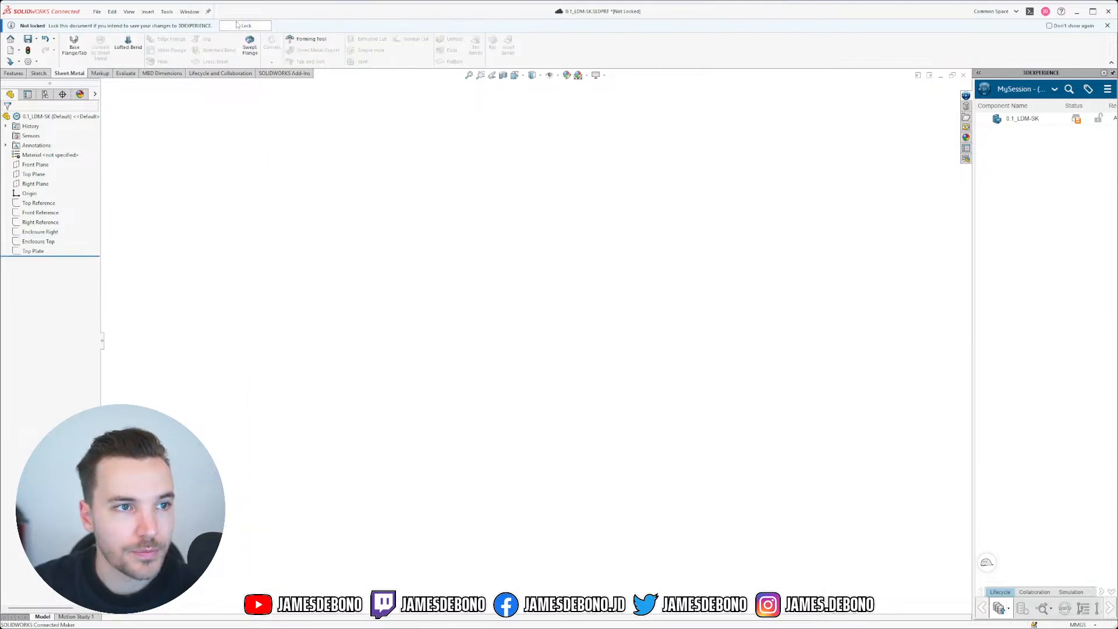
Step: Switch to 0.1_LDM-ENC-001, then open the 0.1_LDM-ENC-002.SLDPRT part file
{"action": "left_click", "coordinate": [189, 11]}
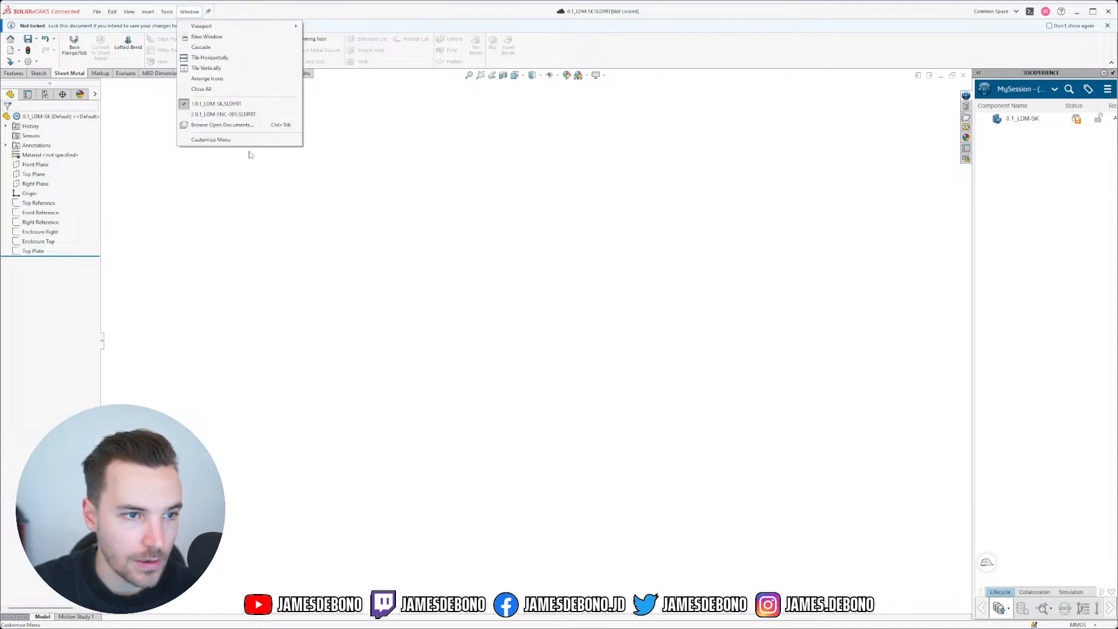
{"action": "left_click", "coordinate": [240, 114]}
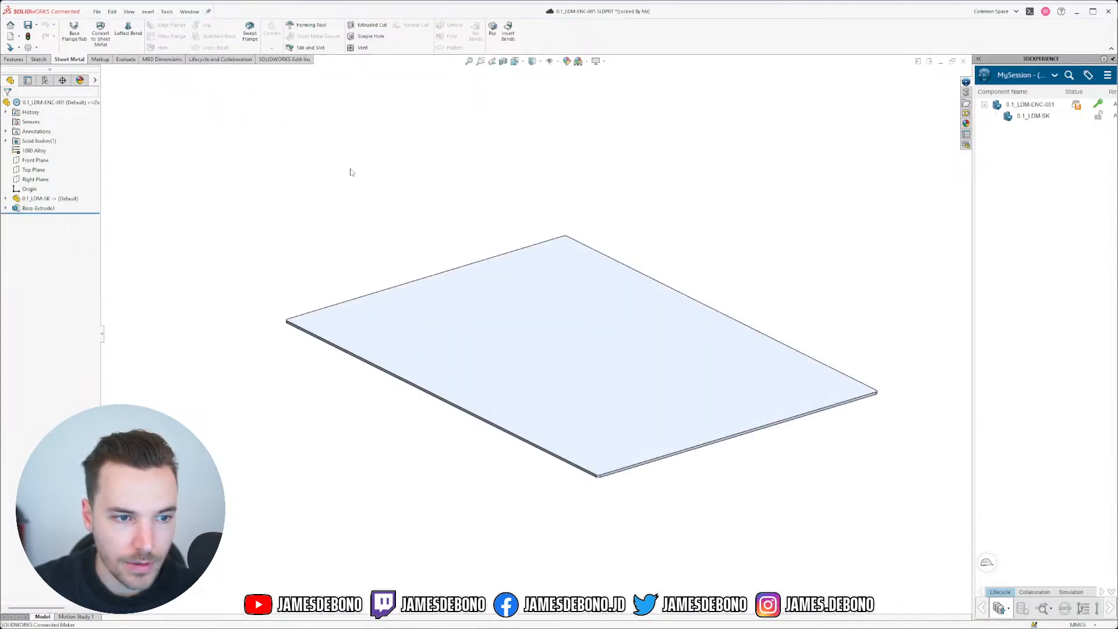
{"action": "left_click", "coordinate": [189, 12]}
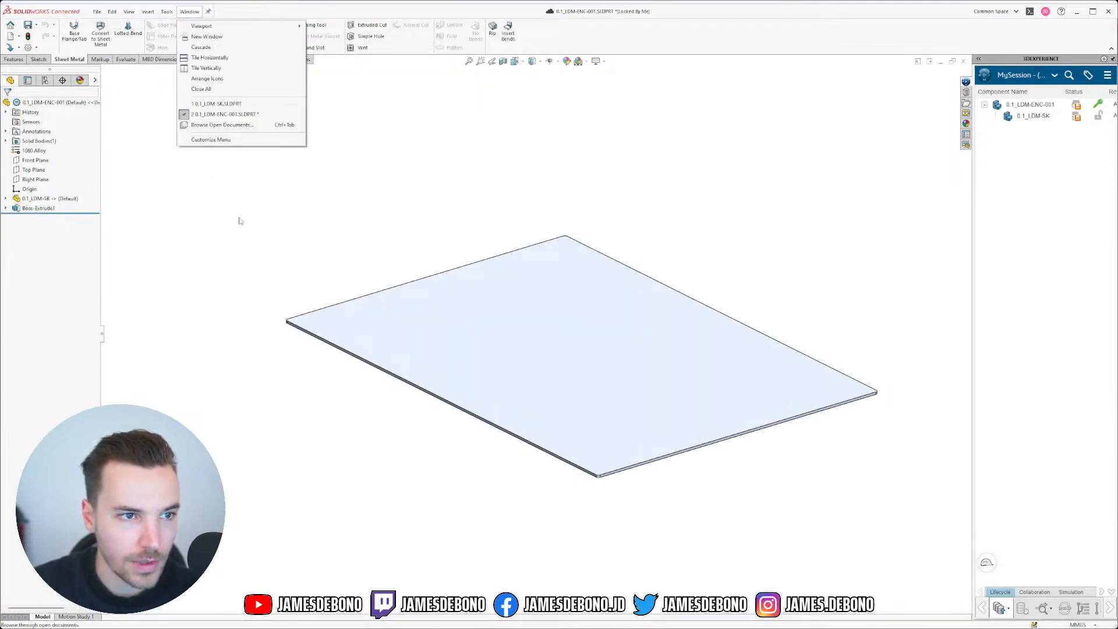
{"action": "left_click", "coordinate": [14, 47]}
{"action": "left_click", "coordinate": [192, 91]}
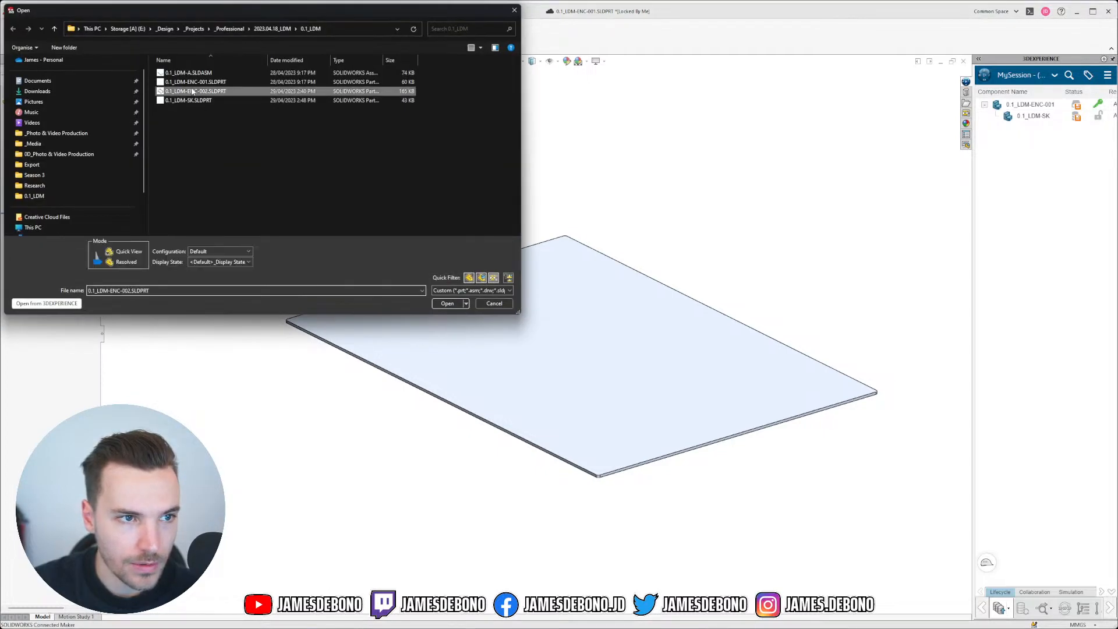
{"action": "left_click", "coordinate": [453, 303]}
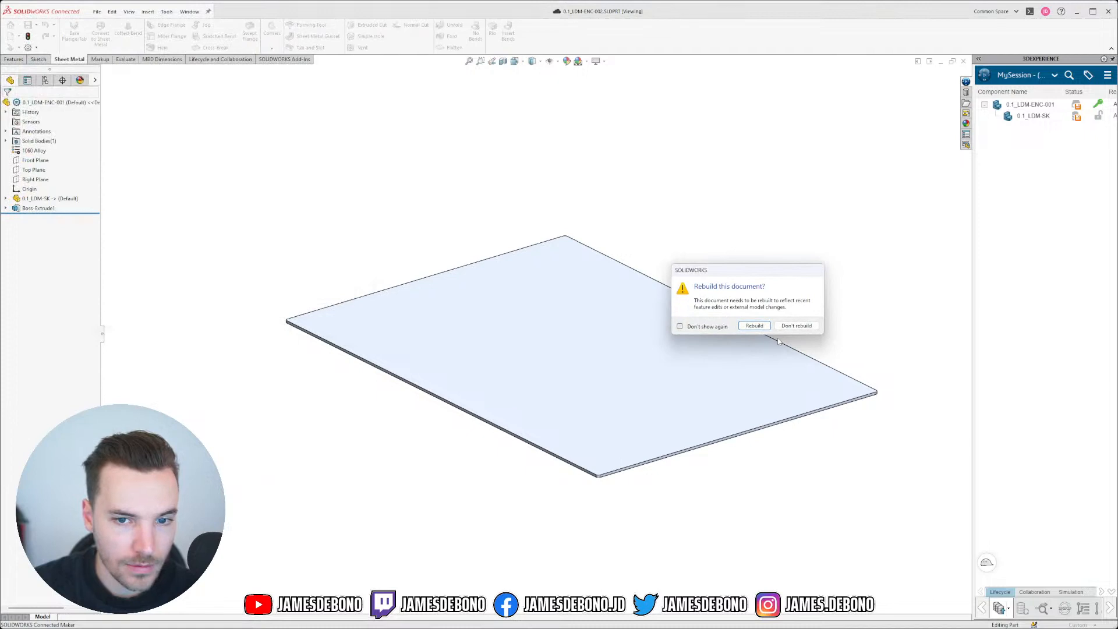
Step: Rebuild 0.1_LDM-ENC-002 and review Closed Corner2's settings, accepting them unchanged
{"action": "left_click", "coordinate": [757, 327]}
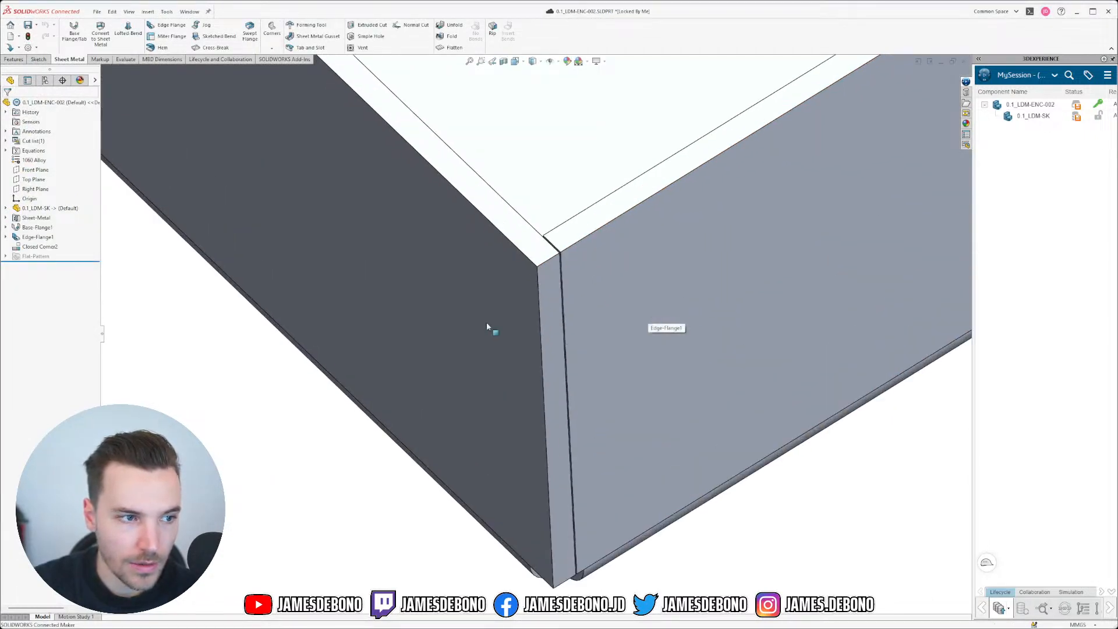
{"action": "left_click", "coordinate": [54, 249]}
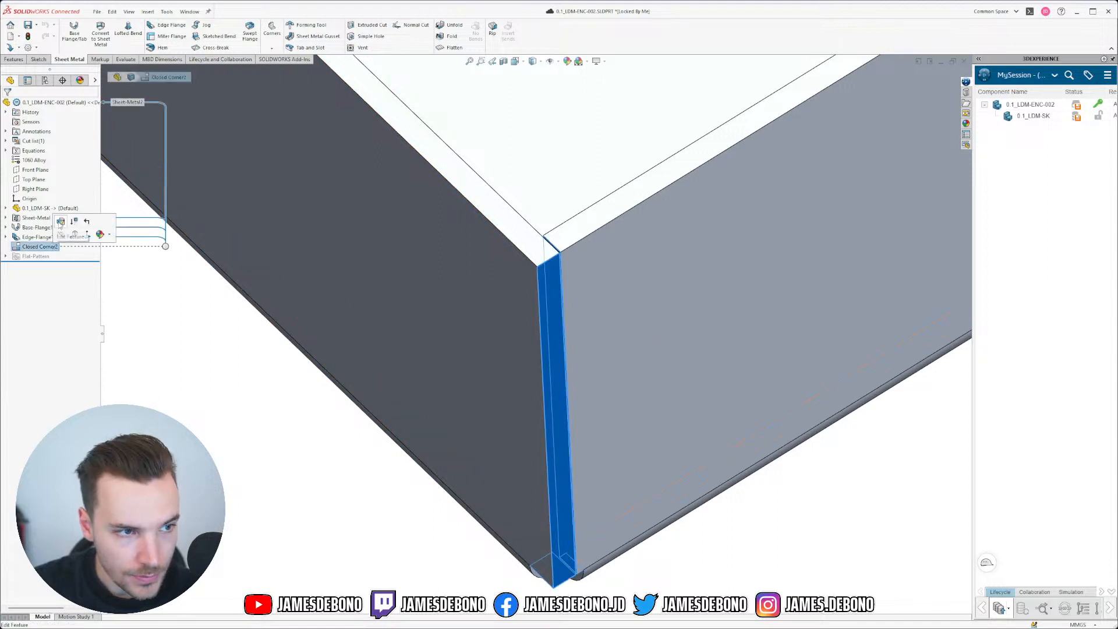
{"action": "left_click", "coordinate": [75, 221]}
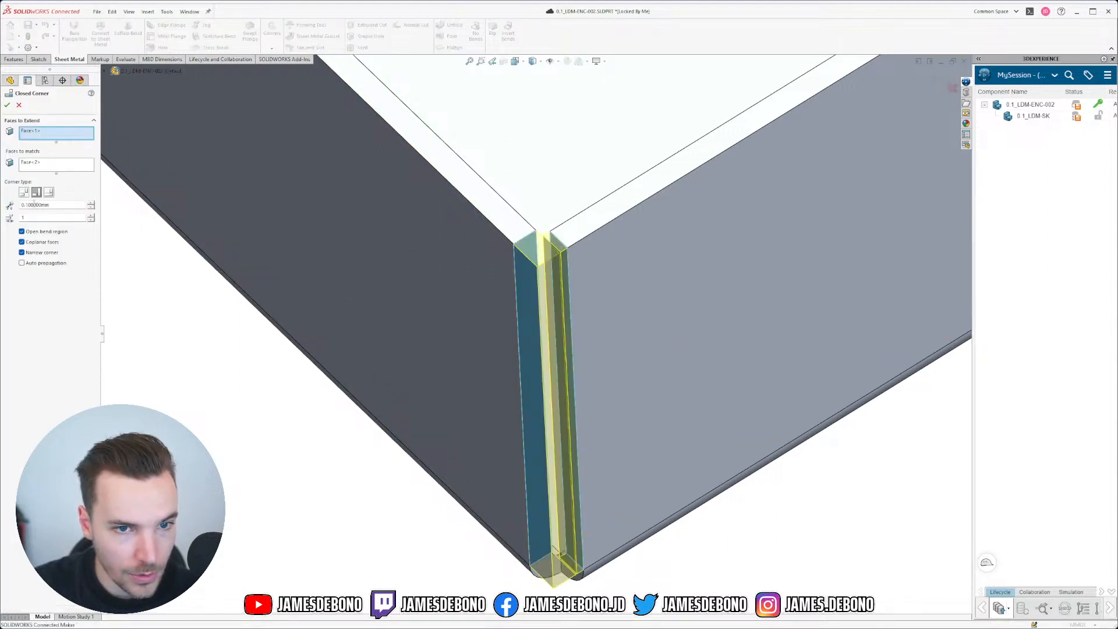
{"action": "left_click", "coordinate": [7, 105]}
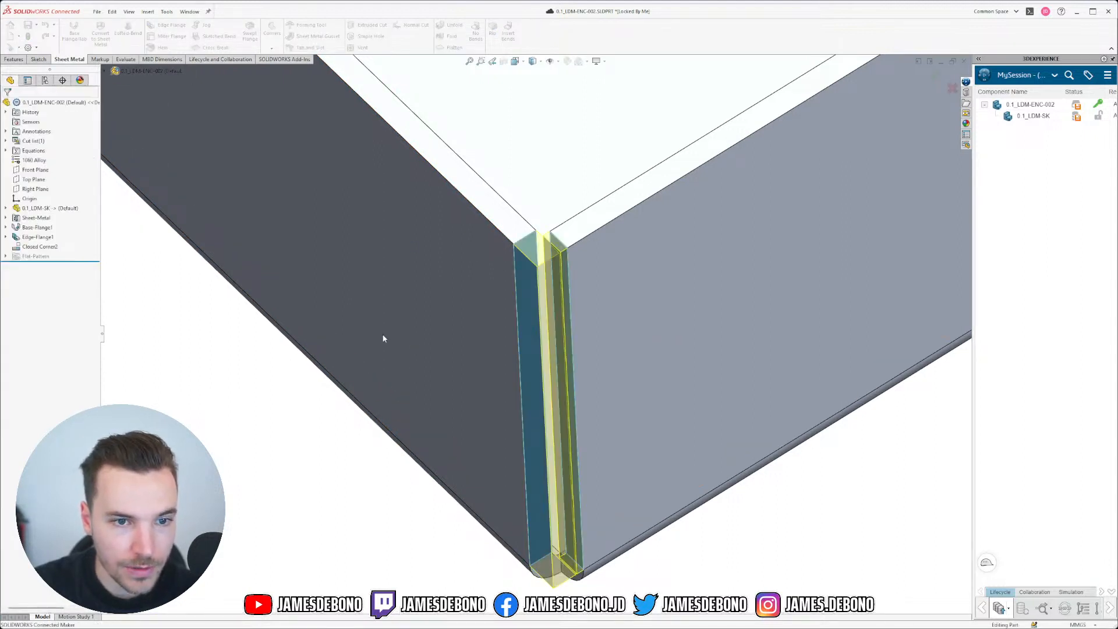
{"action": "left_click", "coordinate": [166, 11]}
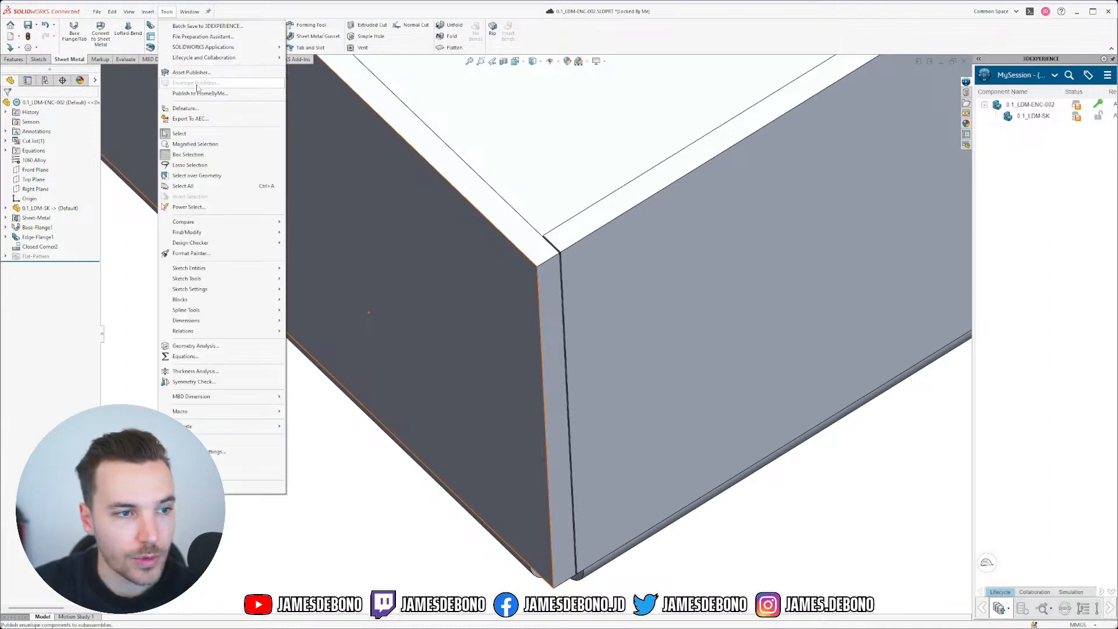
Step: Open the Equations manager and cycle through sketch equations, solve order and dimension views
{"action": "left_click", "coordinate": [184, 355]}
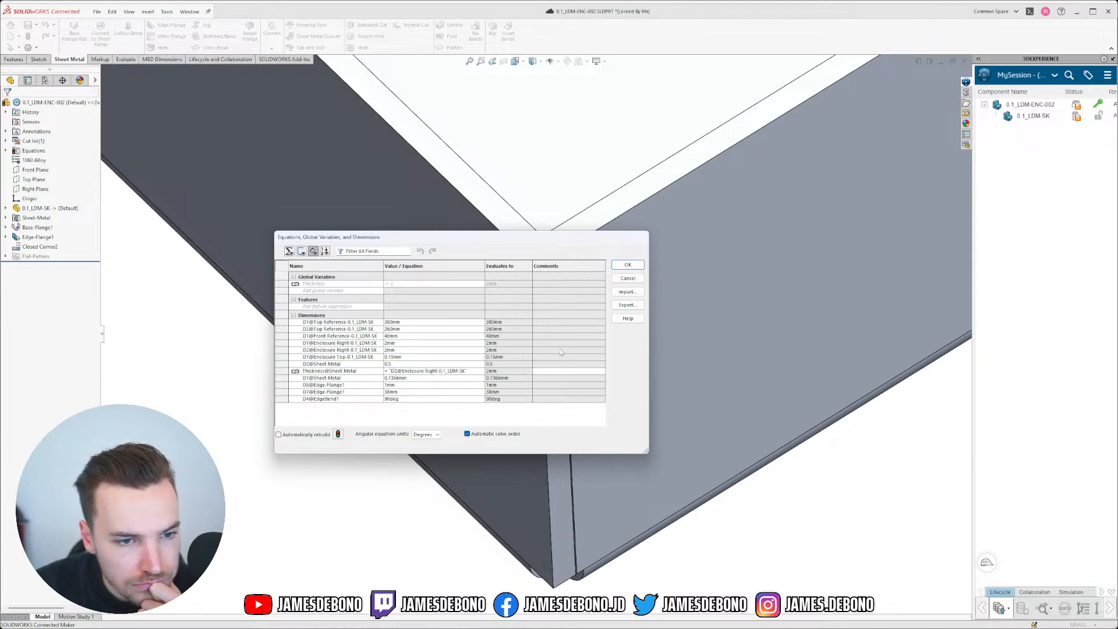
{"action": "left_click", "coordinate": [302, 252]}
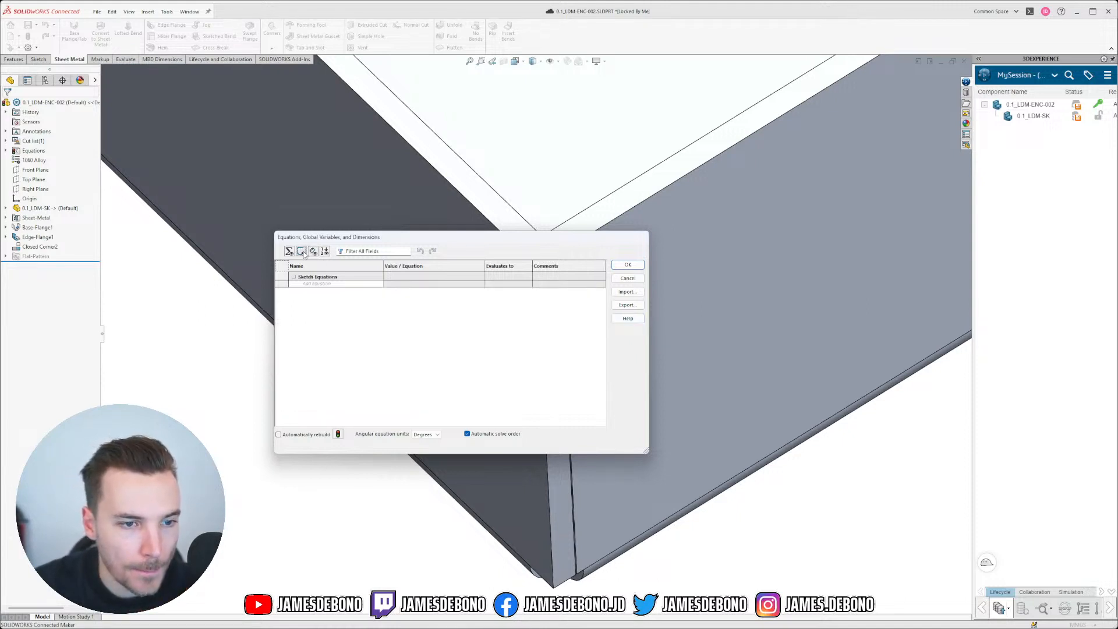
{"action": "left_click", "coordinate": [290, 251]}
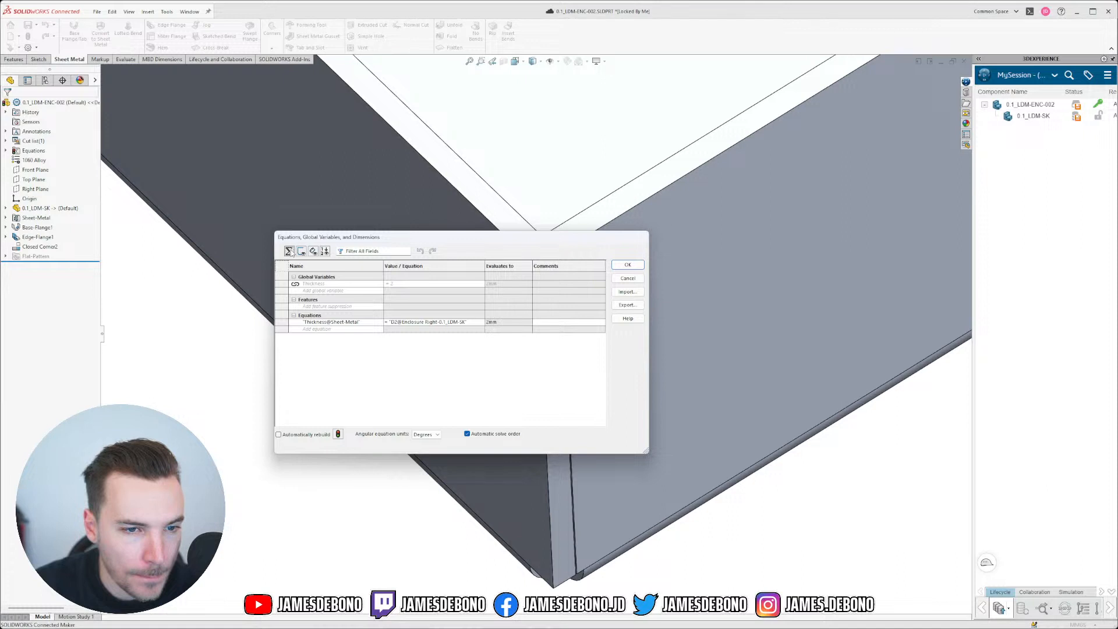
{"action": "left_click", "coordinate": [324, 250]}
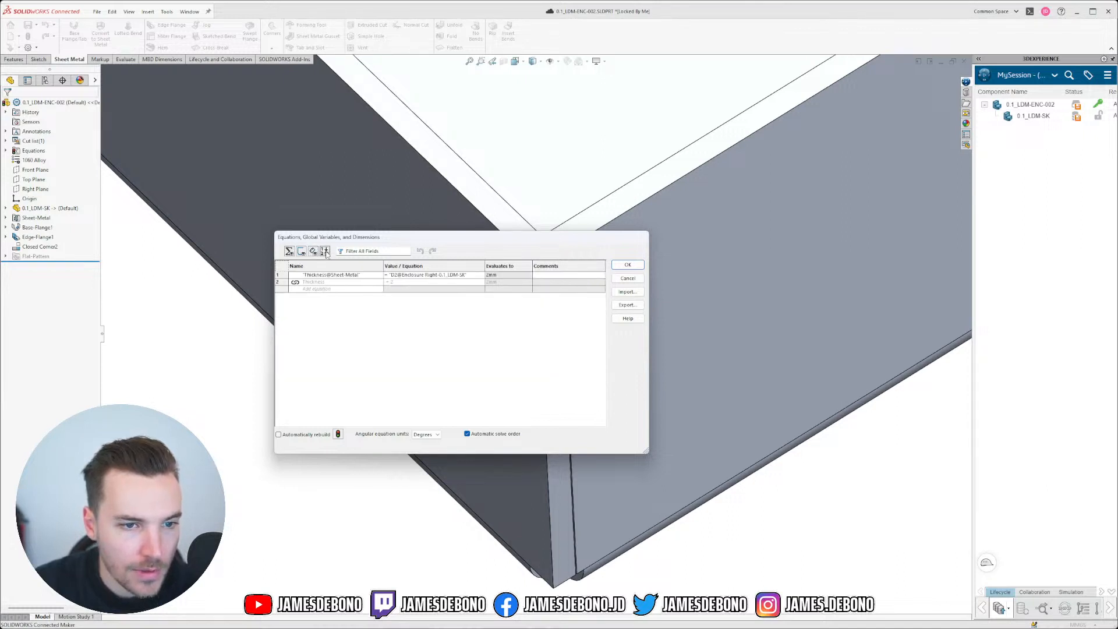
{"action": "left_click", "coordinate": [314, 252]}
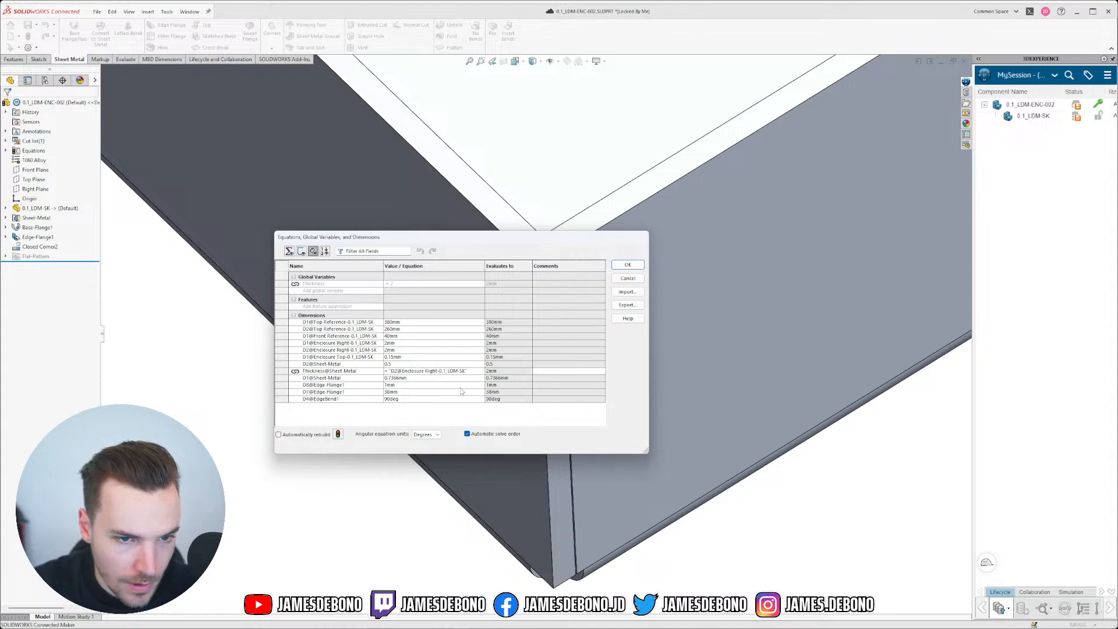
Step: Inspect D1@Enclosure Top-0.1_LDM-SK, close Equations, and reopen Closed Corner2 for editing
{"action": "double_click", "coordinate": [361, 357]}
{"action": "left_click", "coordinate": [424, 377]}
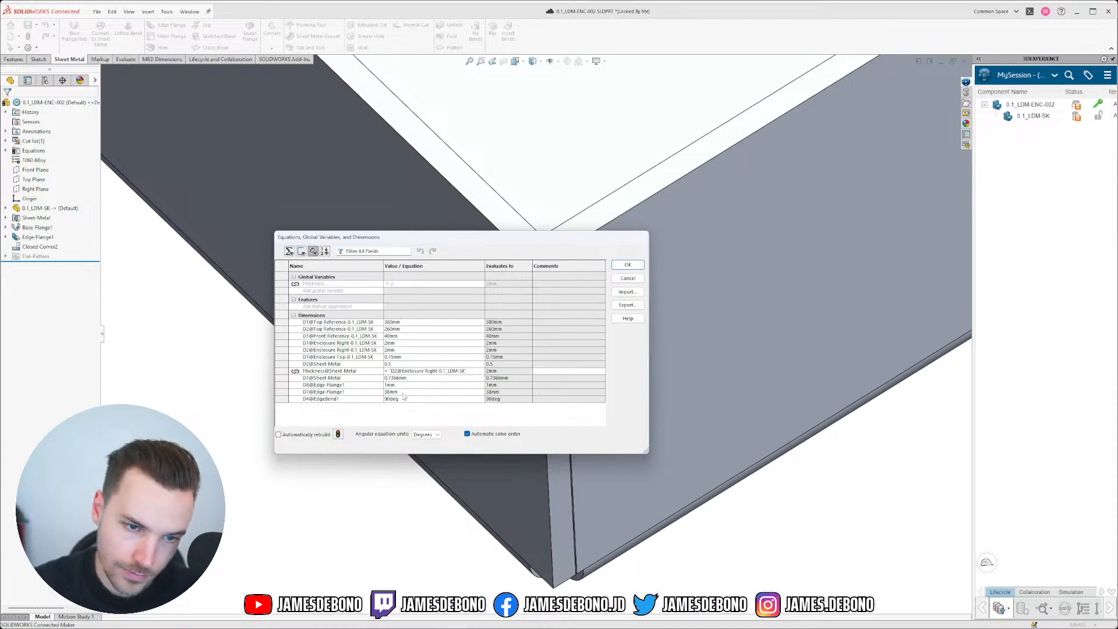
{"action": "left_click", "coordinate": [628, 264]}
{"action": "left_click", "coordinate": [54, 246]}
{"action": "left_click", "coordinate": [53, 221]}
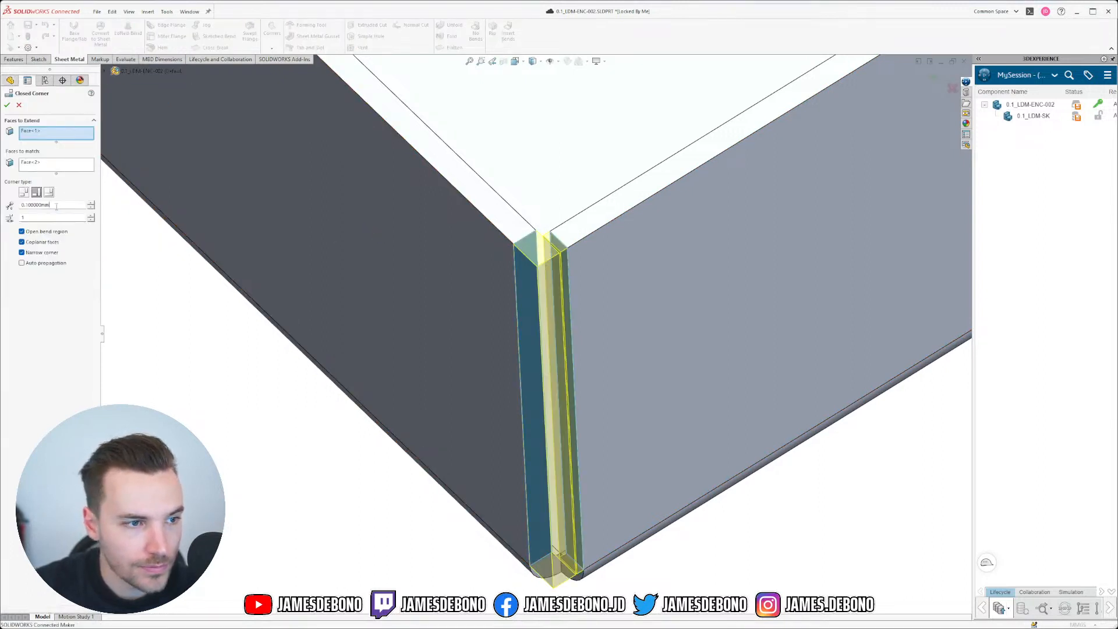
Step: Try entering an equation (=) in Closed Corner2's gap distance field, which is rejected
{"action": "double_click", "coordinate": [56, 205]}
{"action": "type", "text": "="}
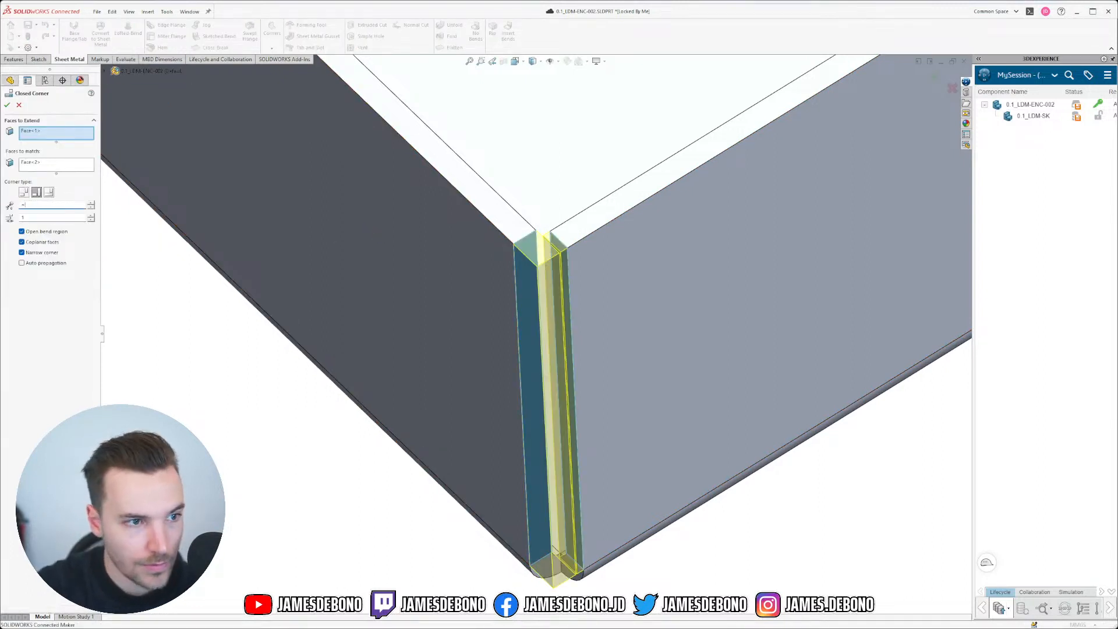
{"action": "scroll", "coordinate": [495, 302], "scroll_direction": "down", "scroll_amount": 10}
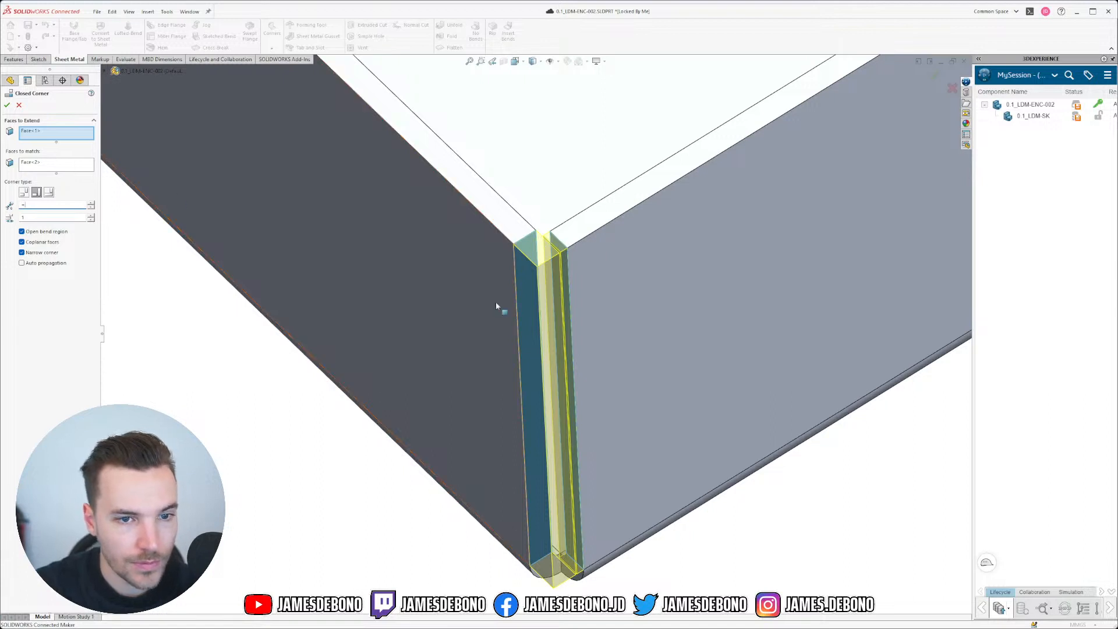
{"action": "scroll", "coordinate": [472, 155], "scroll_direction": "down", "scroll_amount": 6}
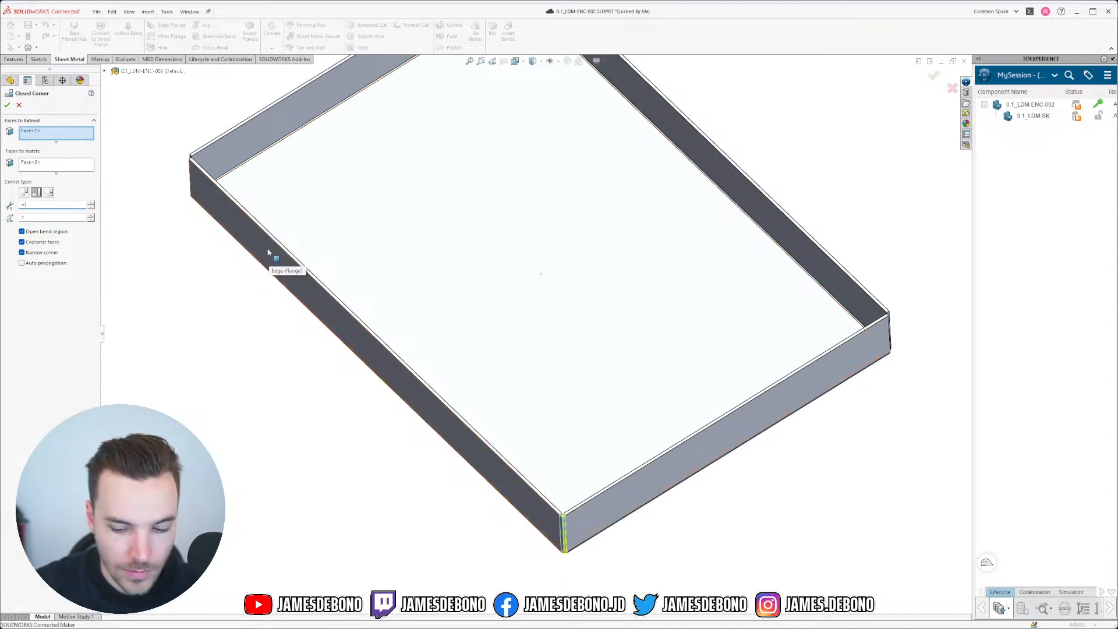
{"action": "key", "text": "Return"}
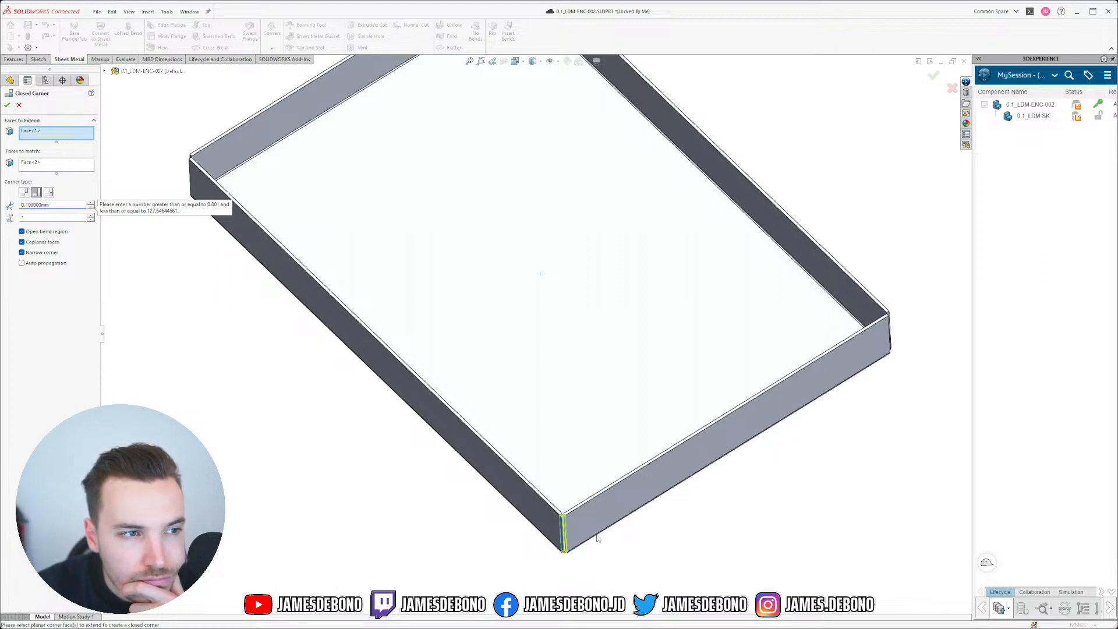
Step: Toggle overlap ratio to 0.9 and back to 1, then accept Closed Corner2 with 0.1mm gap
{"action": "scroll", "coordinate": [553, 547], "scroll_direction": "down", "scroll_amount": 5}
{"action": "scroll", "coordinate": [612, 401], "scroll_direction": "down", "scroll_amount": 5}
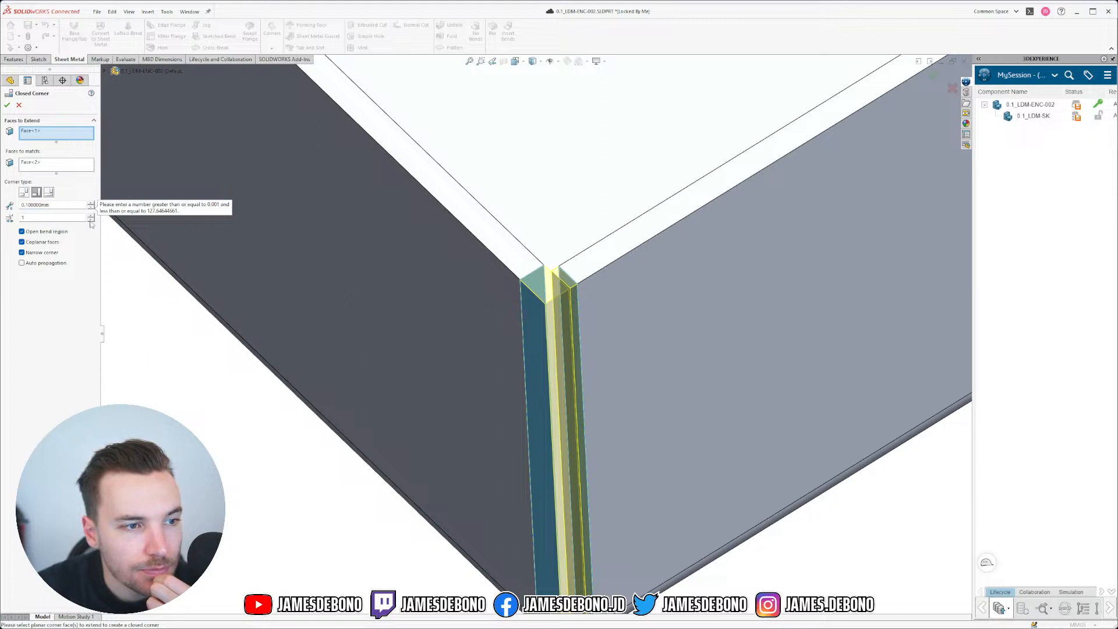
{"action": "left_click", "coordinate": [90, 220]}
{"action": "left_click", "coordinate": [90, 216]}
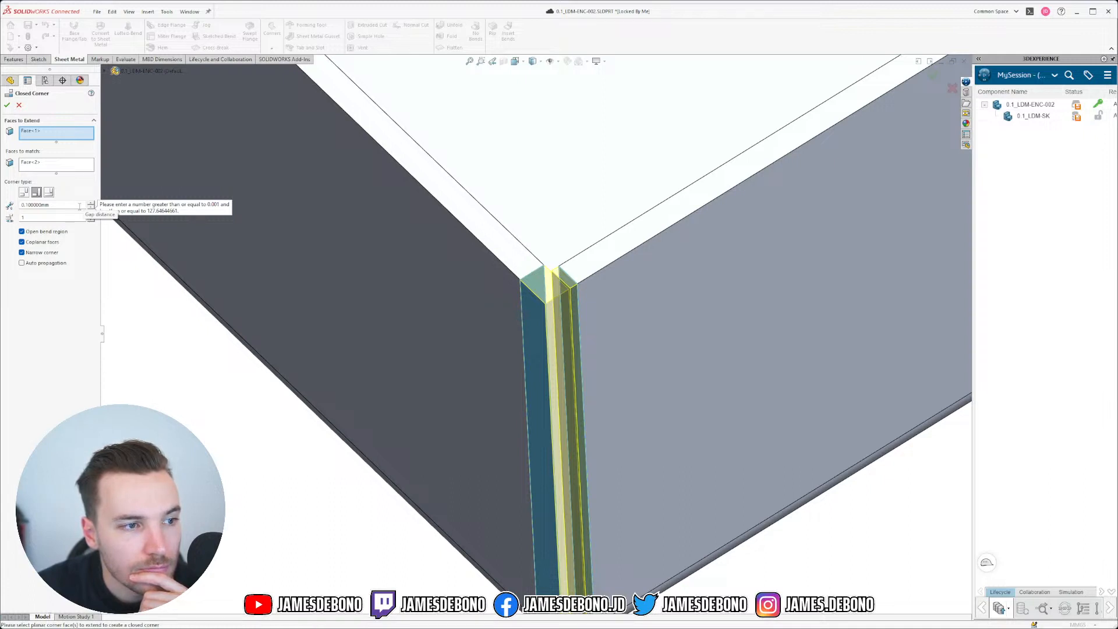
{"action": "left_click", "coordinate": [61, 205]}
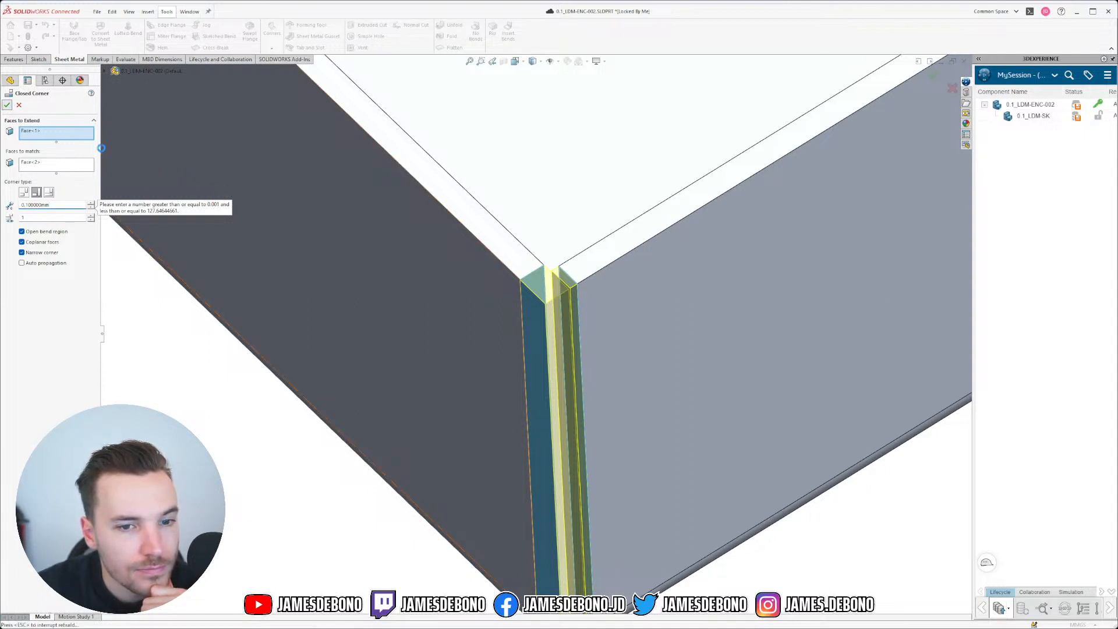
{"action": "key", "text": "Return"}
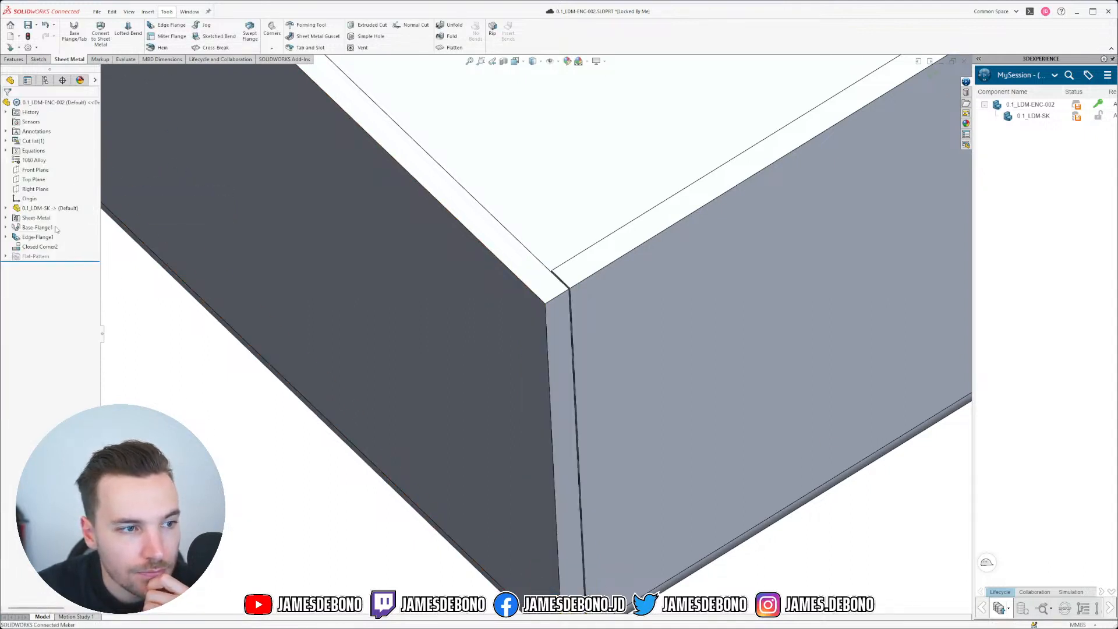
{"action": "scroll", "coordinate": [277, 323], "scroll_direction": "up", "scroll_amount": 3}
Step: Start a sketch on the Top Plane and draw a square left of the enclosure
{"action": "left_click", "coordinate": [36, 180]}
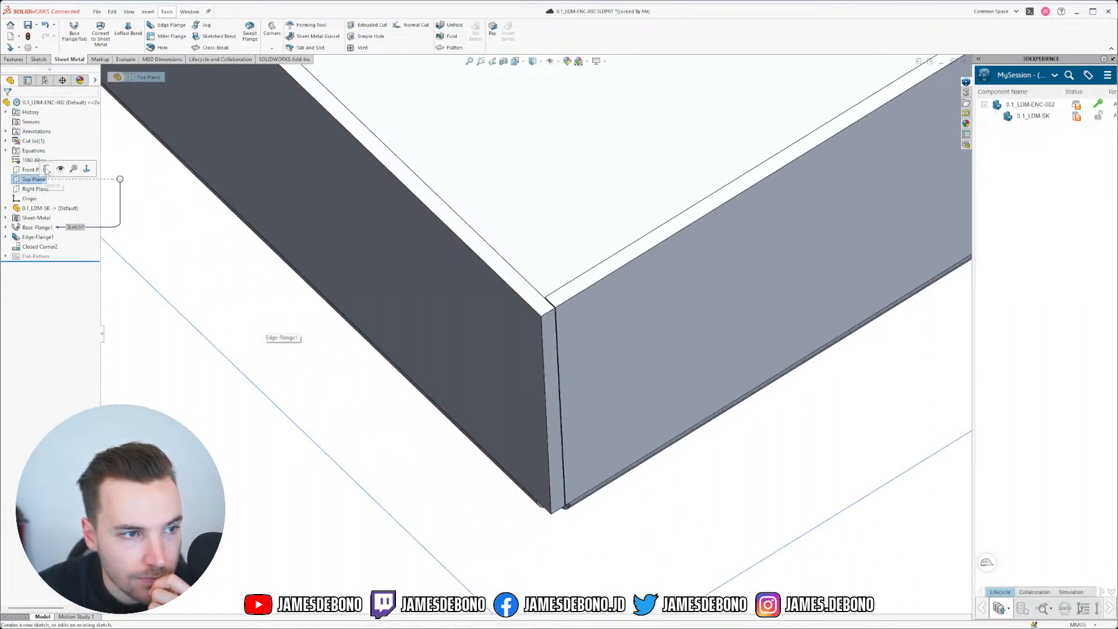
{"action": "left_click", "coordinate": [46, 170]}
{"action": "left_click", "coordinate": [7, 209]}
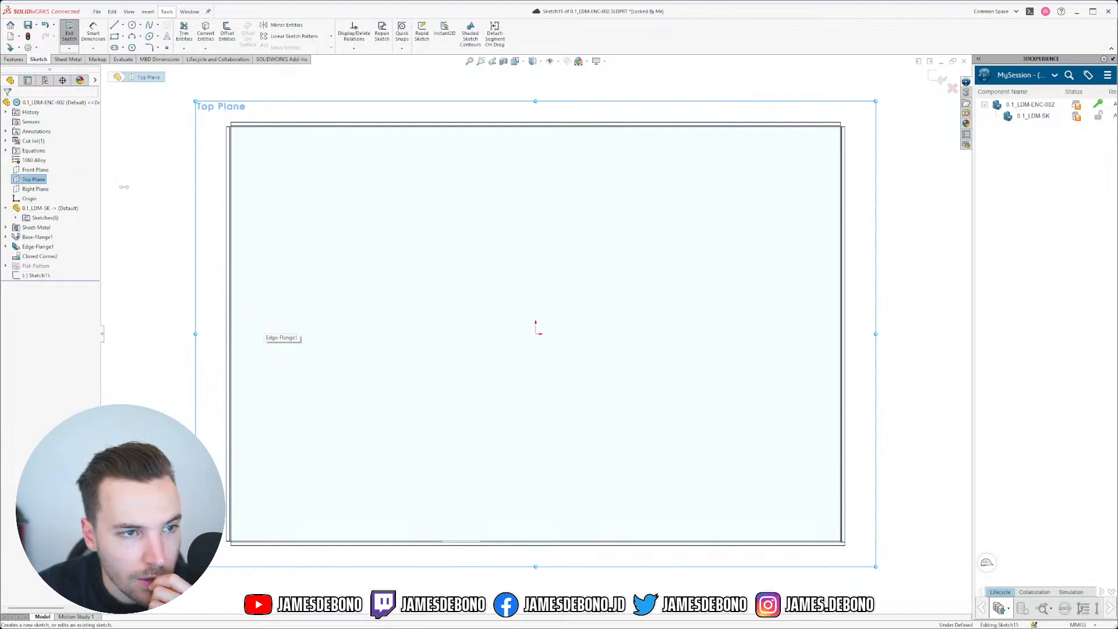
{"action": "left_click", "coordinate": [115, 36]}
{"action": "left_click", "coordinate": [139, 199]}
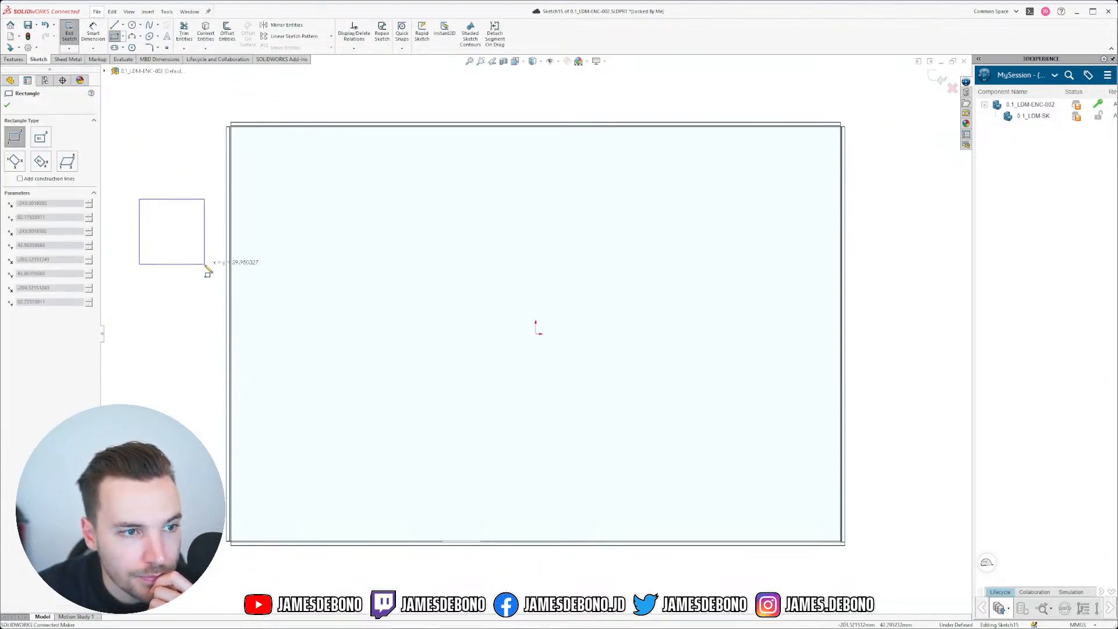
{"action": "left_click", "coordinate": [204, 265]}
{"action": "key", "text": "Escape"}
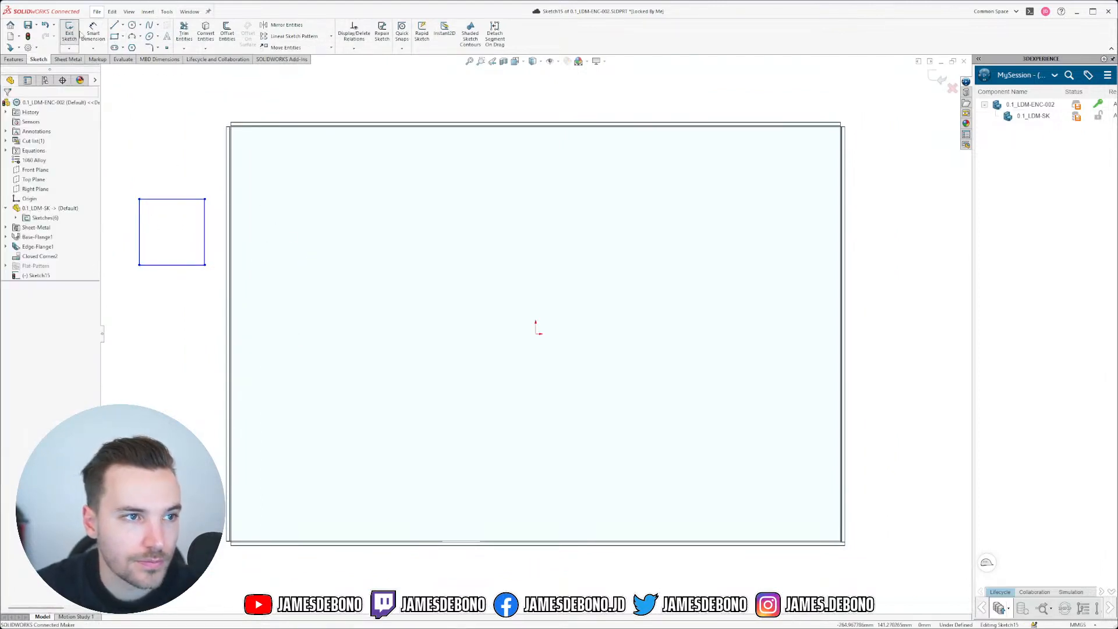
Step: Dimension the square's top edge at 39.98 and exit Sketch15
{"action": "left_click", "coordinate": [93, 33]}
{"action": "left_click", "coordinate": [198, 200]}
{"action": "left_click", "coordinate": [185, 169]}
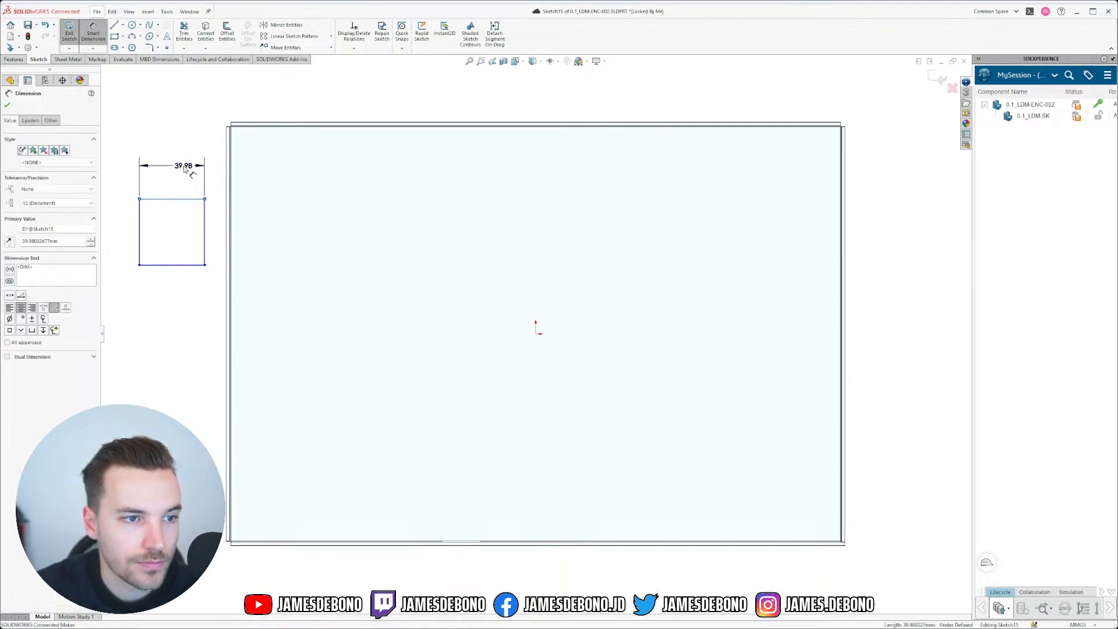
{"action": "left_click", "coordinate": [938, 78]}
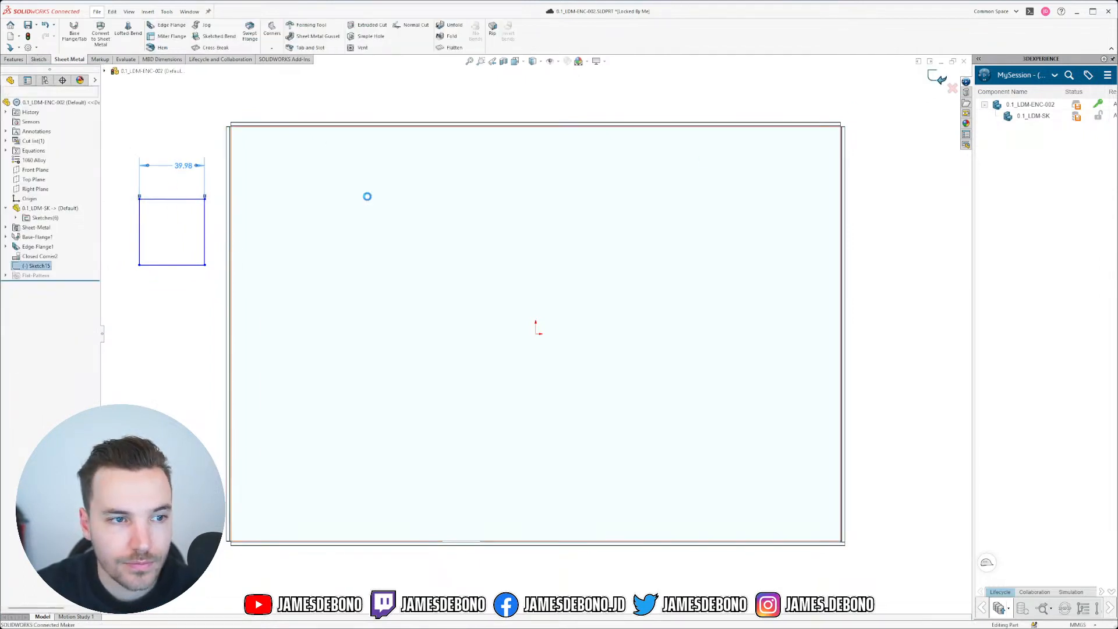
Step: Set D1@Sketch15 = "D1@Enclosure Top-0.1_LDM-SK" (0.15mm) in Equations, copying the reference text
{"action": "left_click", "coordinate": [166, 12]}
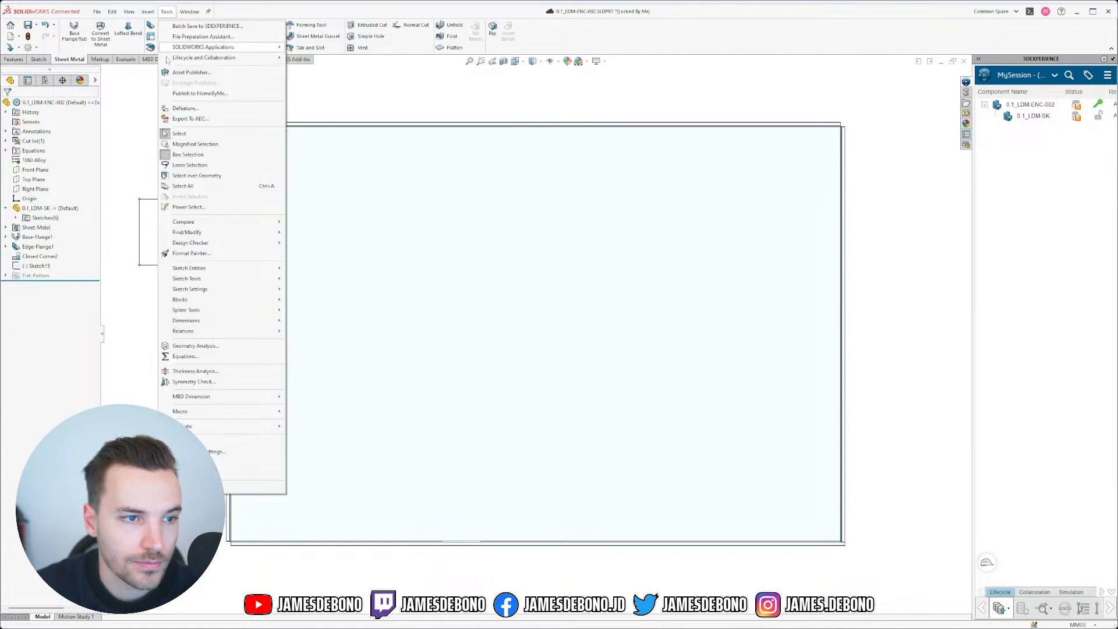
{"action": "left_click", "coordinate": [186, 356]}
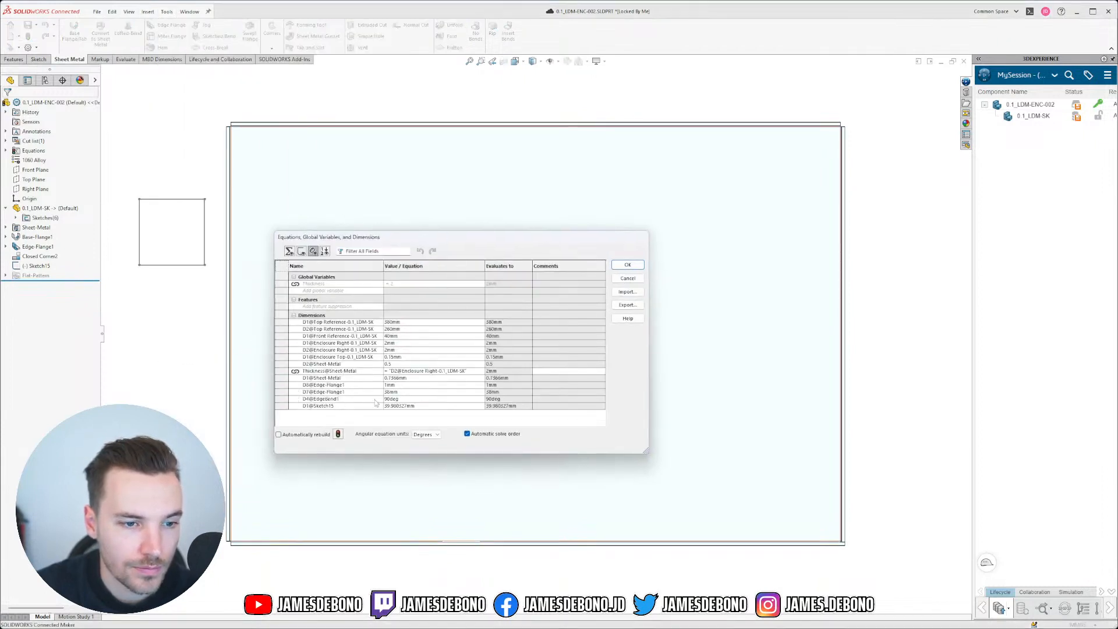
{"action": "left_click", "coordinate": [401, 406]}
{"action": "type", "text": "="}
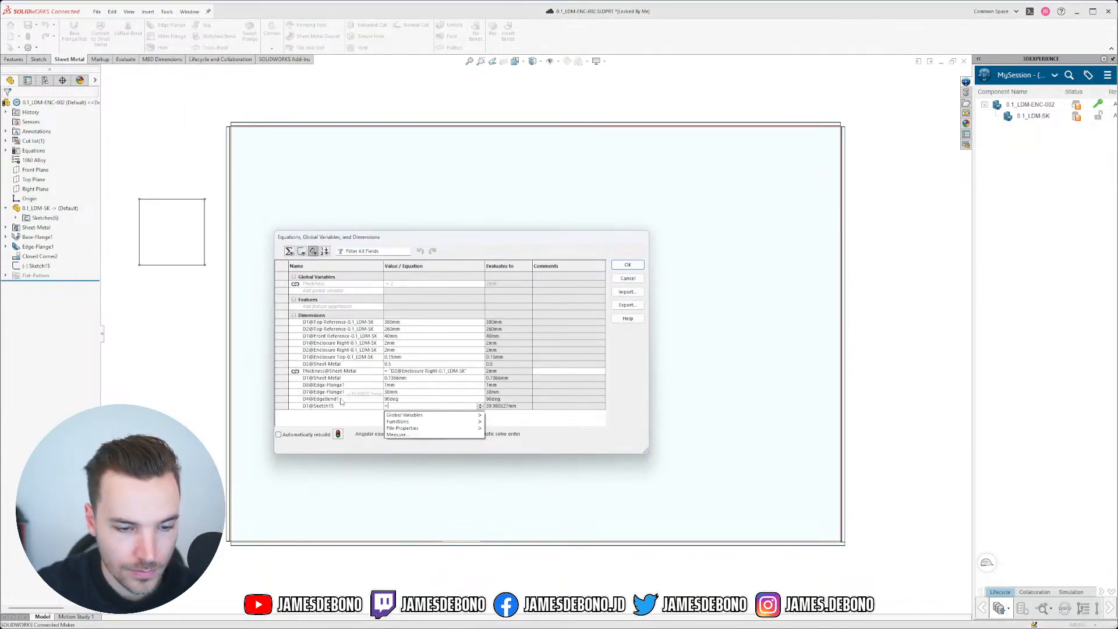
{"action": "left_click", "coordinate": [338, 357]}
{"action": "left_click_drag", "start_coordinate": [470, 406], "coordinate": [387, 406]}
{"action": "key", "text": "ctrl+c"}
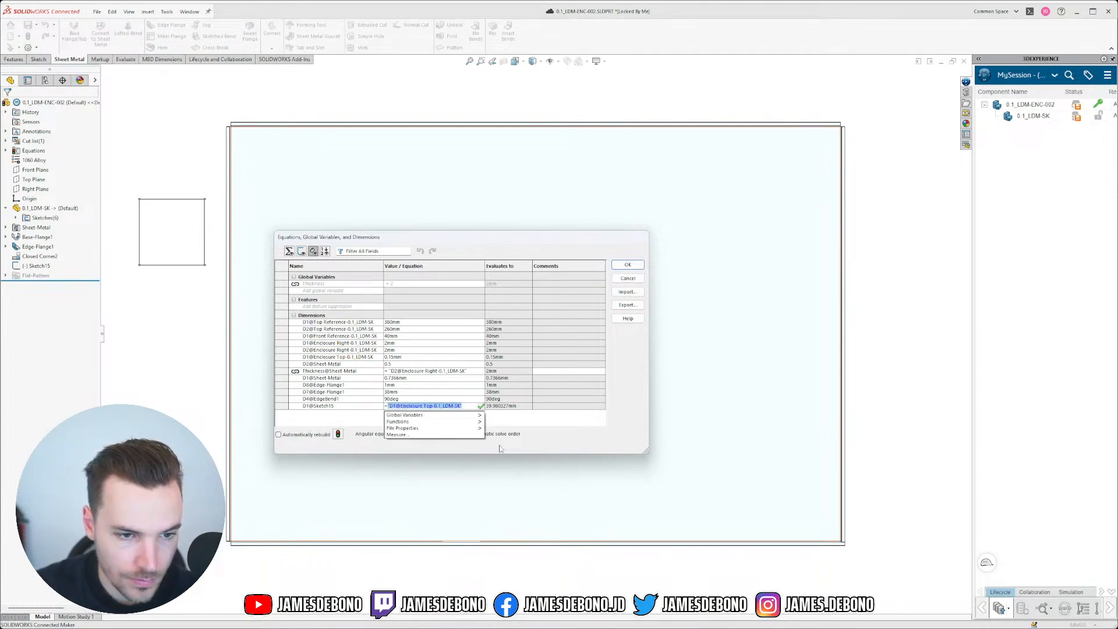
{"action": "left_click", "coordinate": [626, 266]}
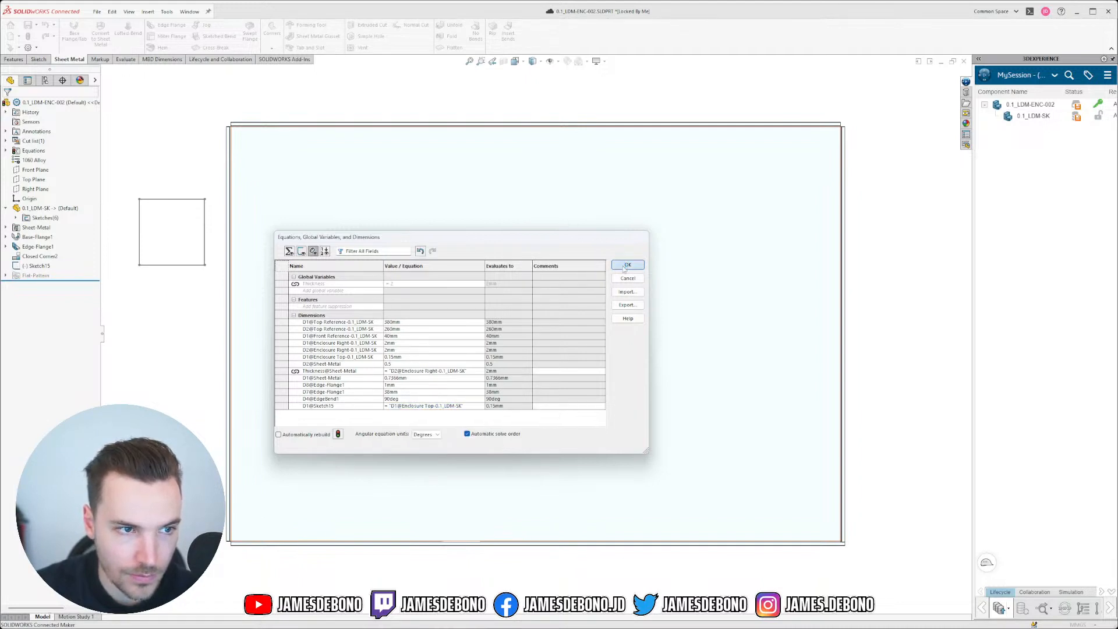
{"action": "left_click", "coordinate": [626, 265]}
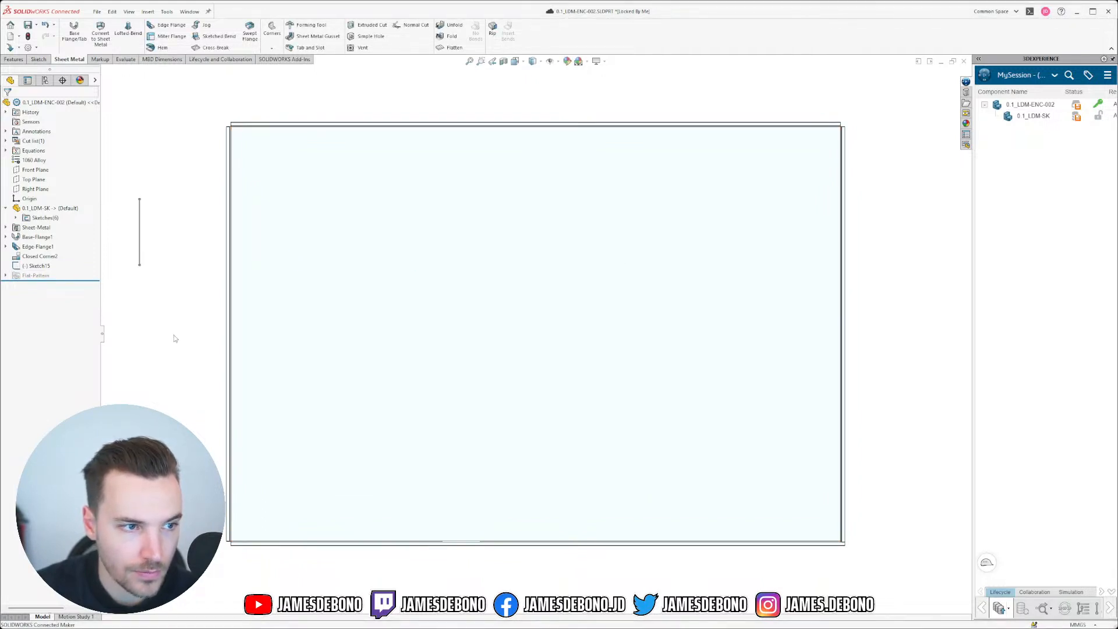
{"action": "left_click", "coordinate": [39, 256]}
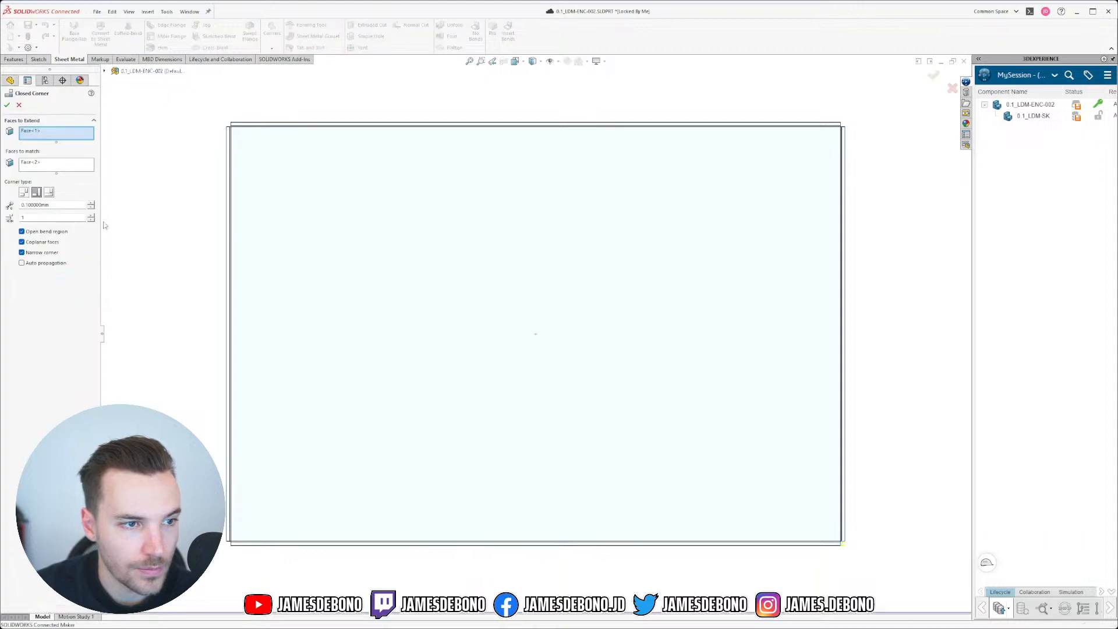
{"action": "double_click", "coordinate": [66, 205]}
{"action": "key", "text": "ctrl+v"}
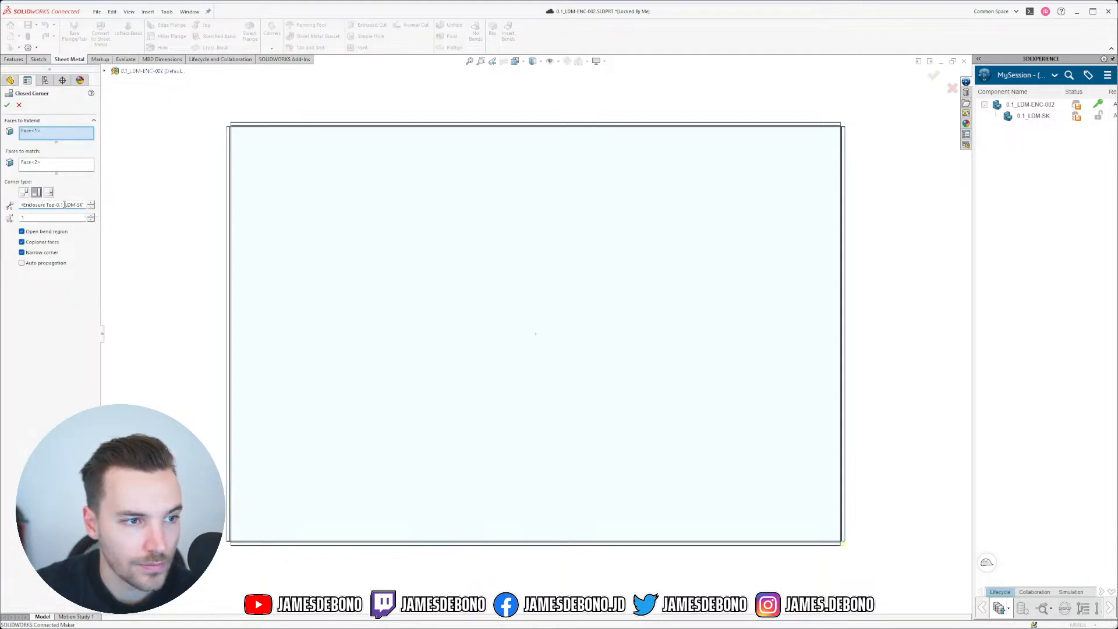
{"action": "key", "text": "Home"}
{"action": "type", "text": "="}
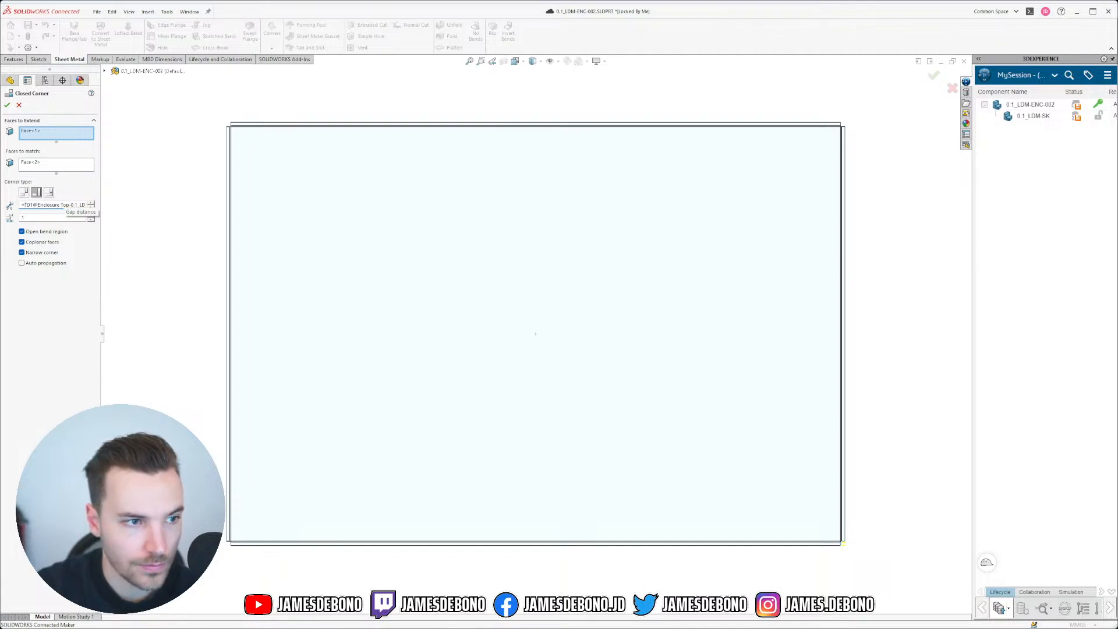
{"action": "key", "text": "Return"}
{"action": "left_click_drag", "start_coordinate": [64, 205], "coordinate": [2, 199]}
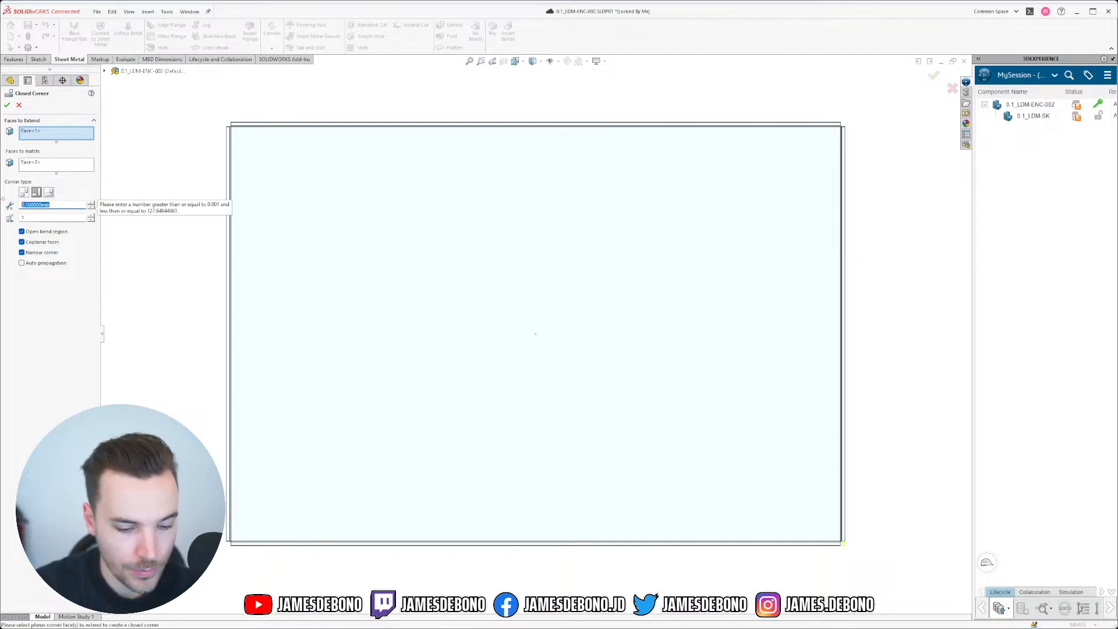
{"action": "key", "text": "ctrl+v"}
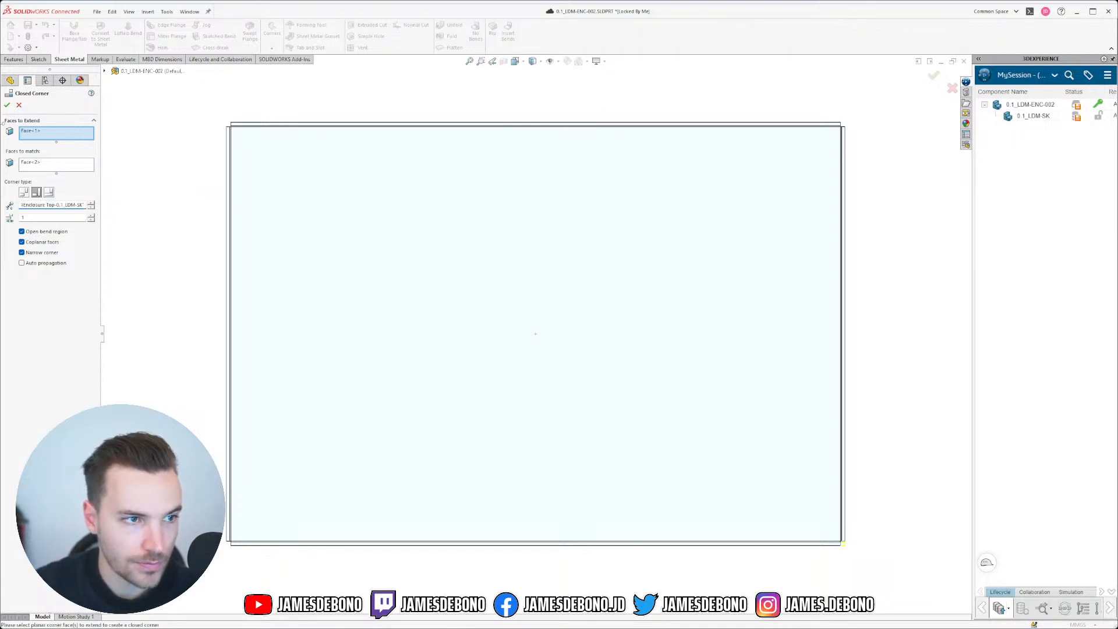
{"action": "left_click", "coordinate": [76, 216]}
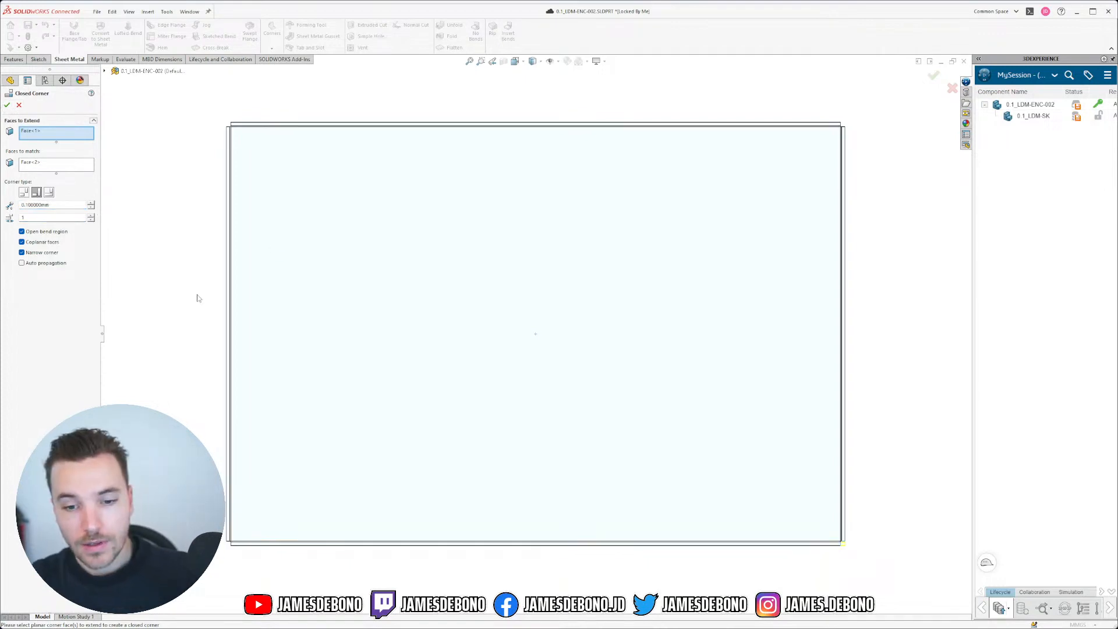
{"action": "left_click", "coordinate": [7, 105]}
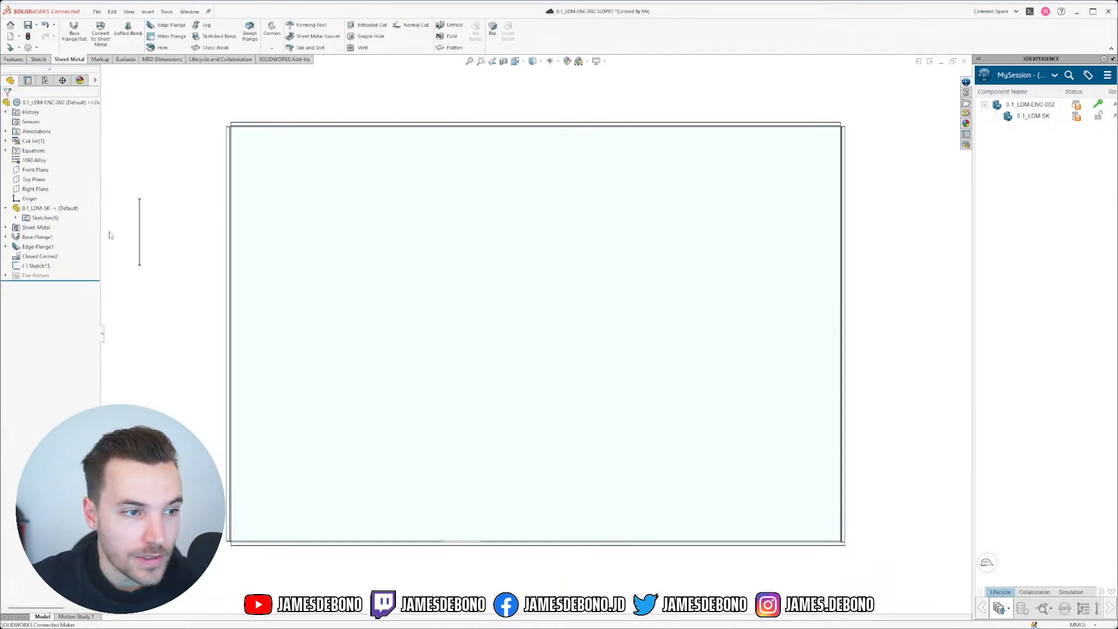
{"action": "left_click", "coordinate": [39, 266]}
{"action": "key", "text": "Delete"}
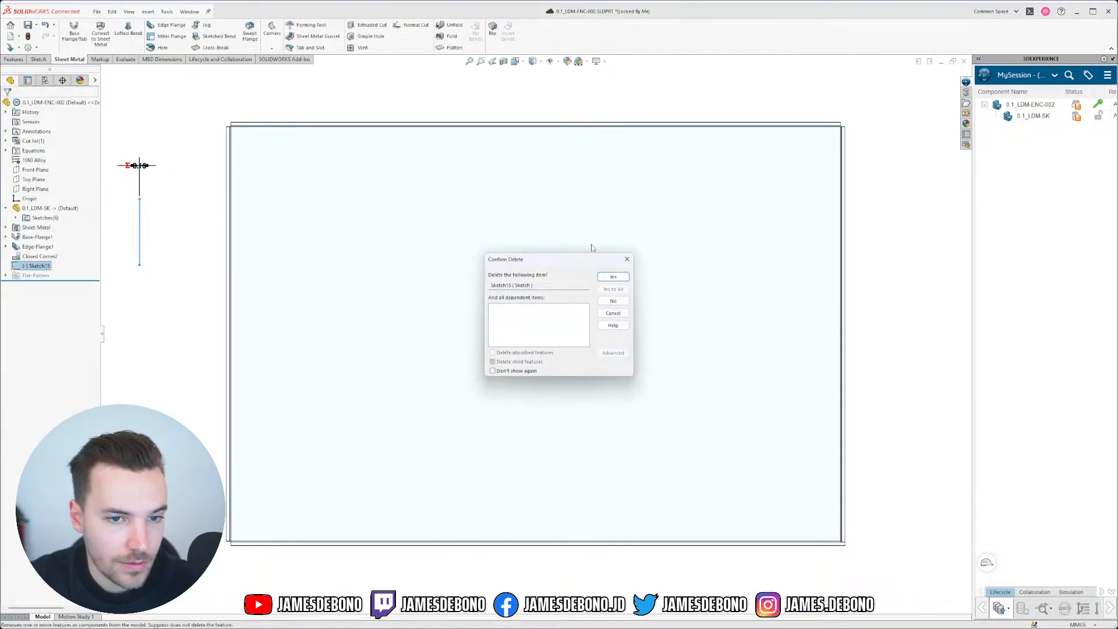
{"action": "left_click", "coordinate": [613, 277]}
{"action": "left_click", "coordinate": [270, 77]}
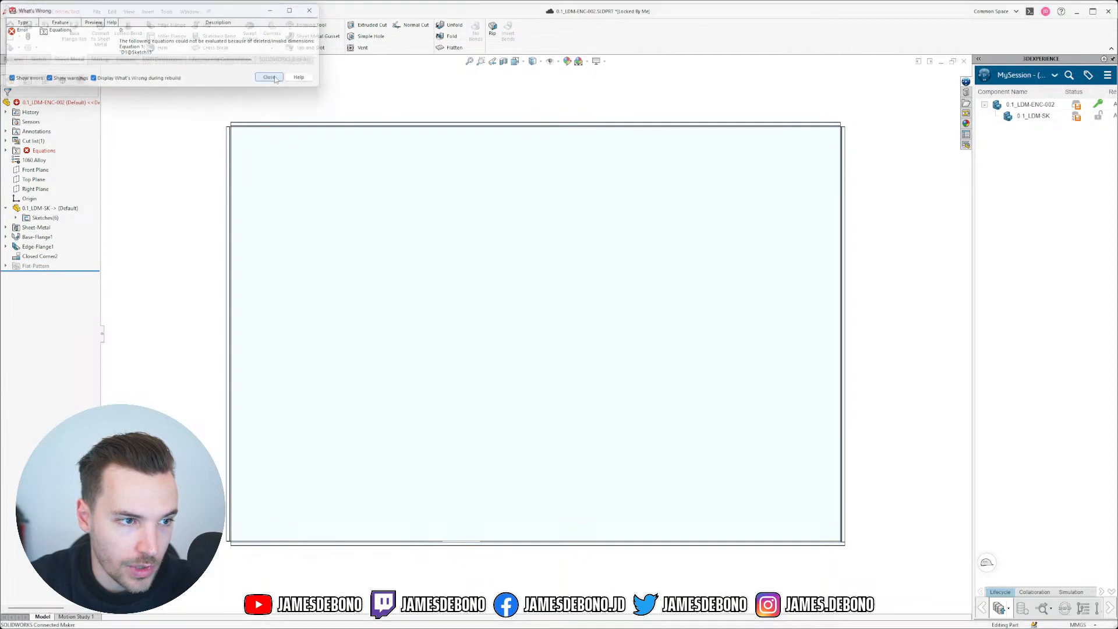
{"action": "right_click", "coordinate": [61, 150]}
{"action": "left_click", "coordinate": [84, 159]}
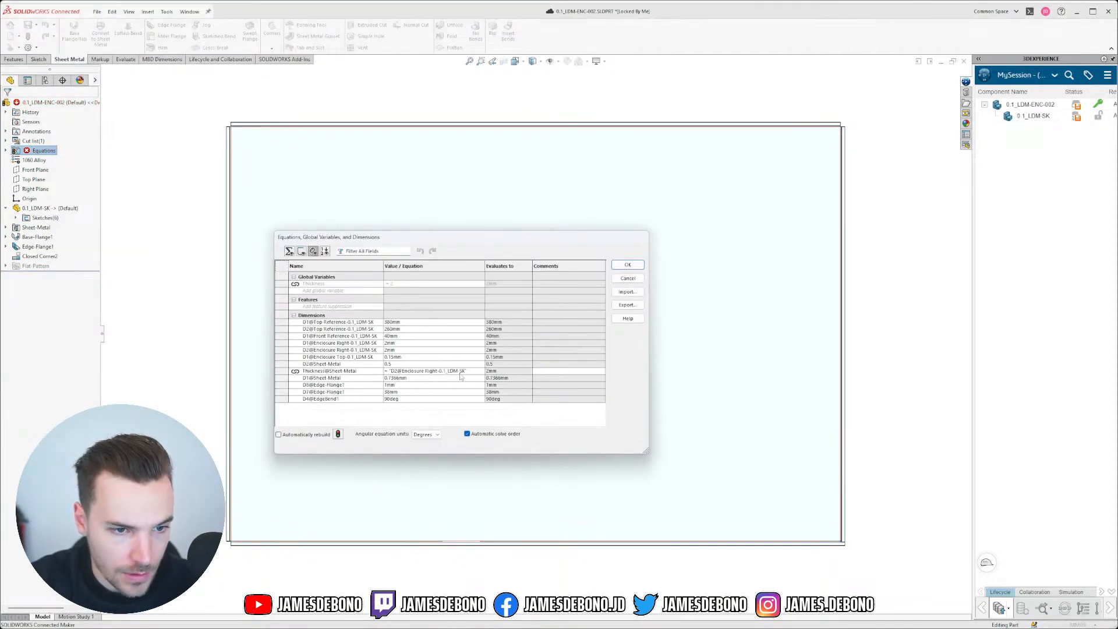
{"action": "left_click", "coordinate": [628, 278]}
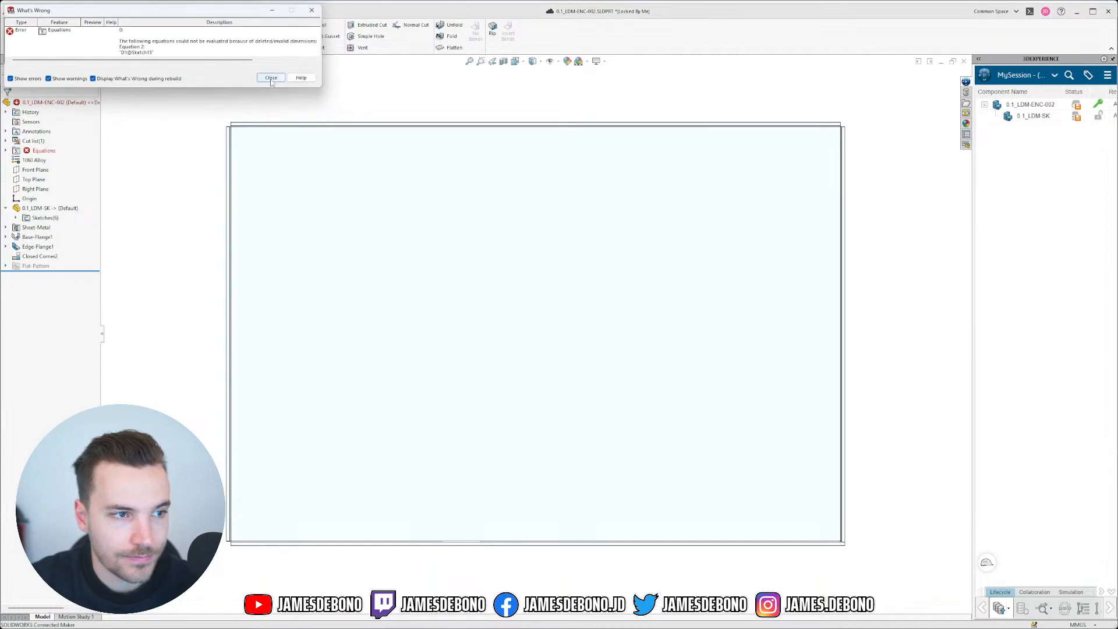
{"action": "left_click", "coordinate": [269, 76]}
{"action": "right_click", "coordinate": [33, 150]}
{"action": "left_click", "coordinate": [50, 153]}
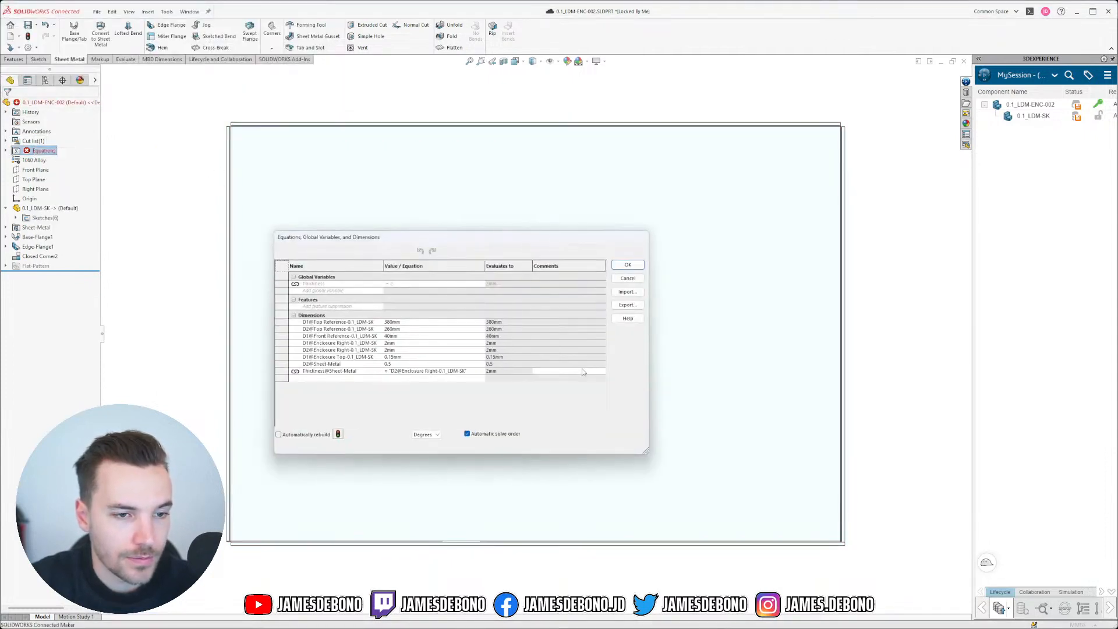
{"action": "left_click", "coordinate": [626, 265]}
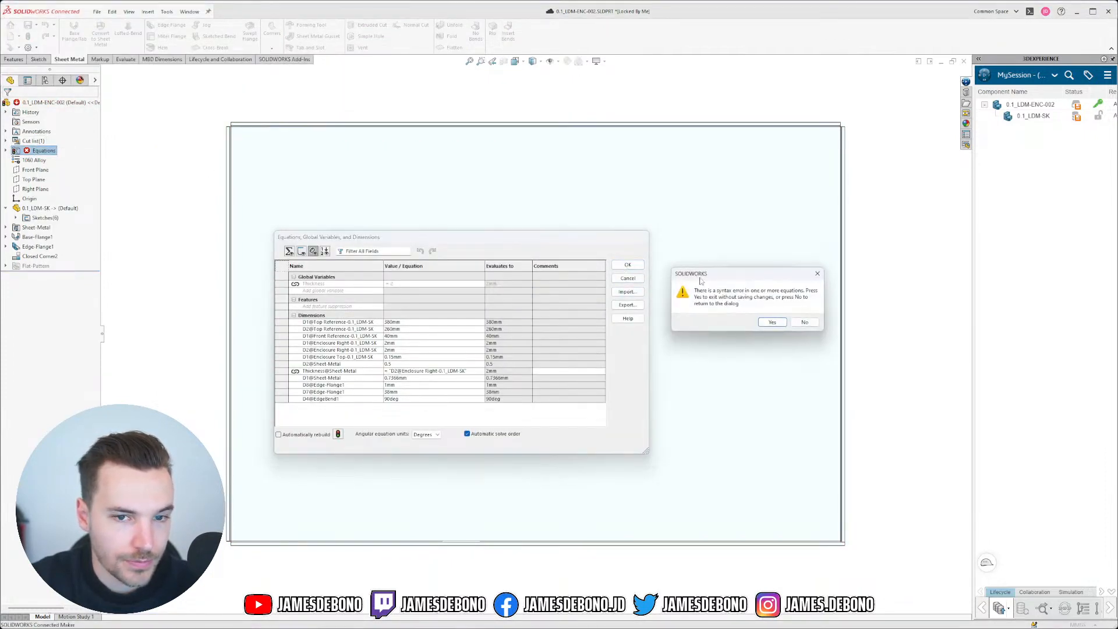
{"action": "left_click", "coordinate": [773, 322]}
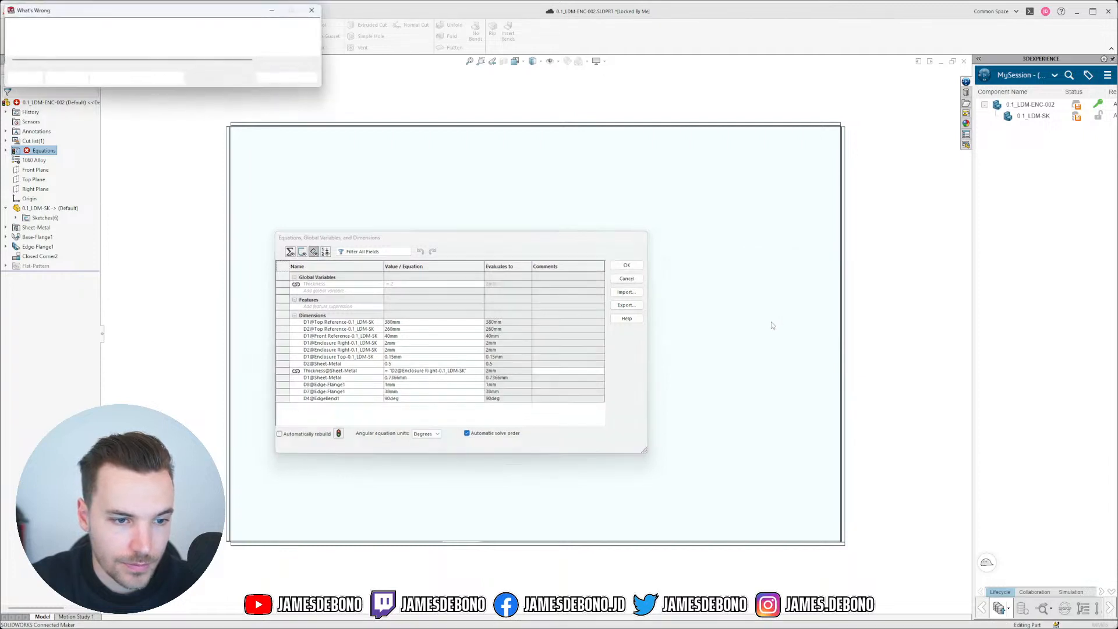
{"action": "left_click", "coordinate": [271, 77]}
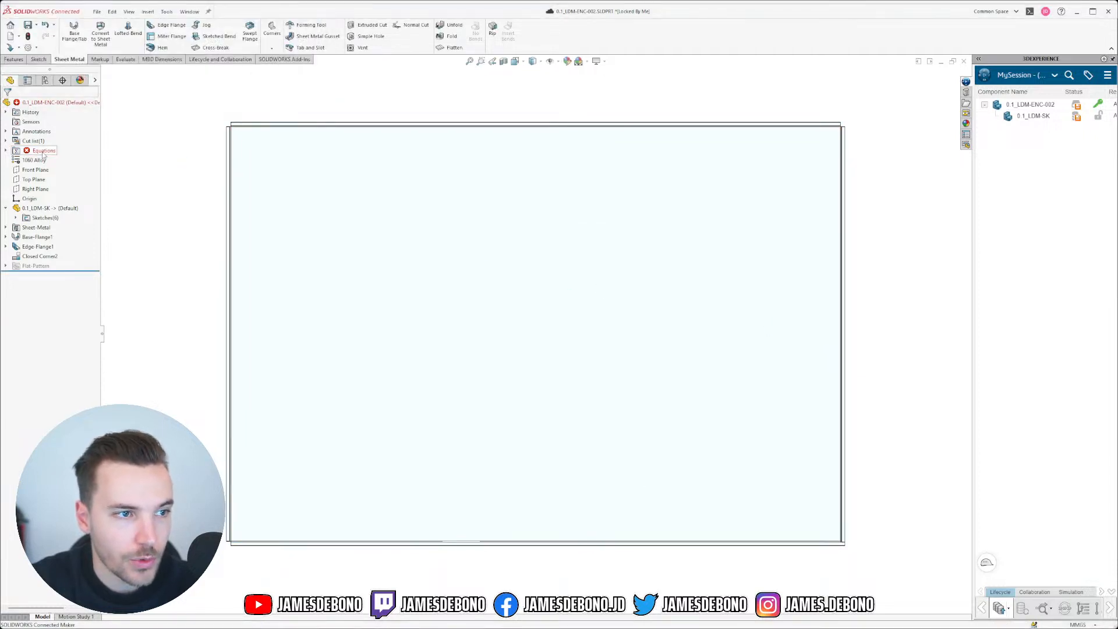
{"action": "right_click", "coordinate": [42, 150]}
{"action": "left_click", "coordinate": [56, 158]}
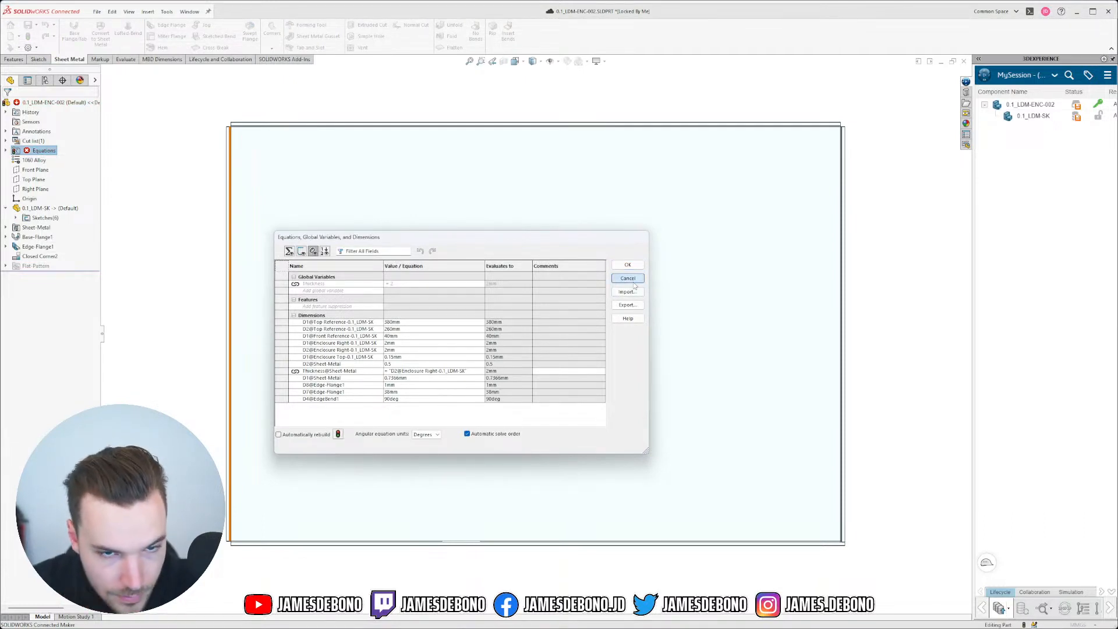
{"action": "left_click", "coordinate": [627, 265]}
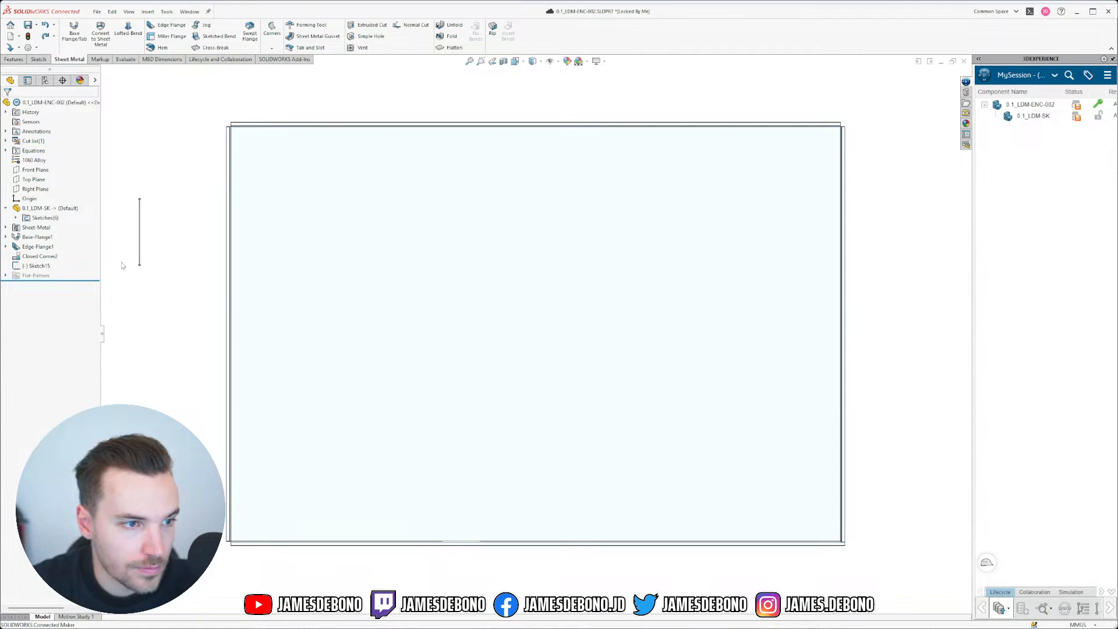
Step: Replace Sketch15's linked dimension with a plain 1 mm value and exit the sketch
{"action": "left_click", "coordinate": [39, 266]}
{"action": "left_click", "coordinate": [46, 237]}
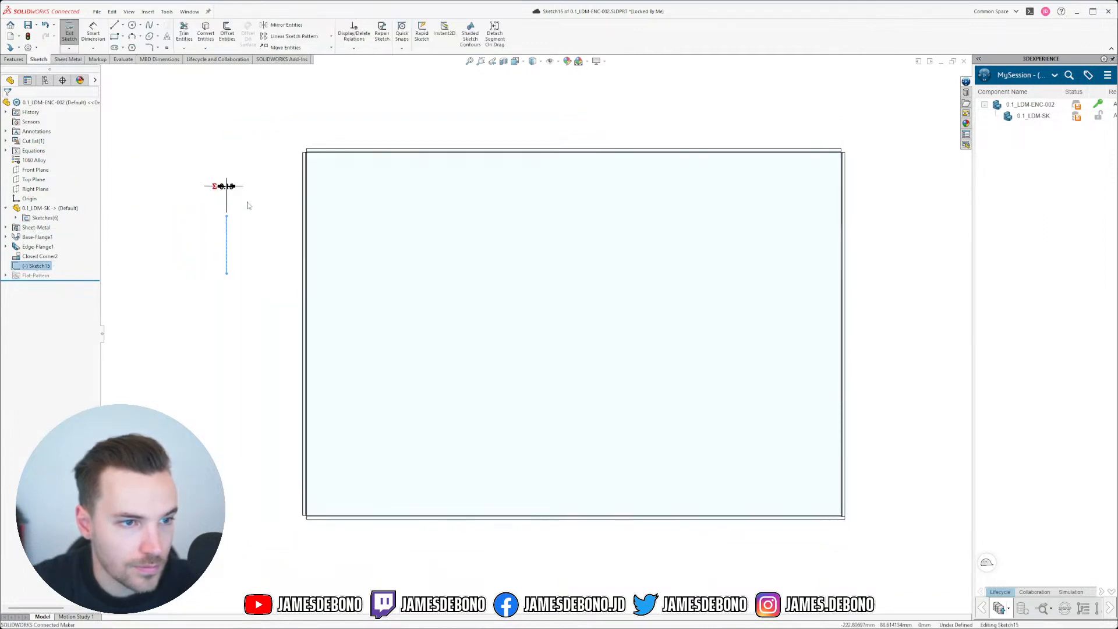
{"action": "double_click", "coordinate": [224, 185]}
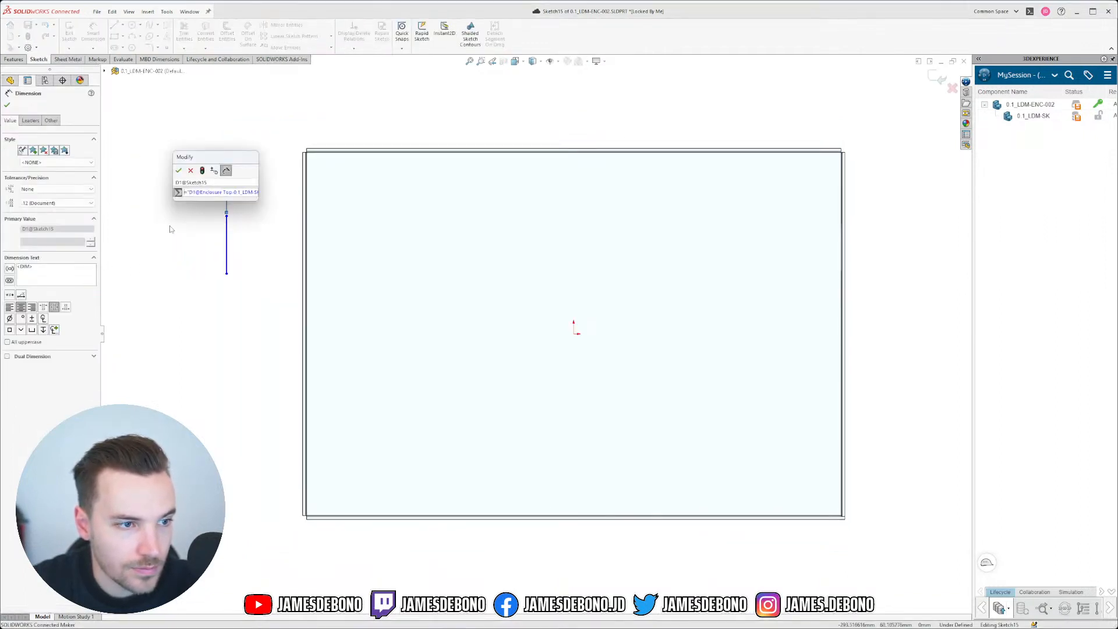
{"action": "left_click", "coordinate": [213, 193]}
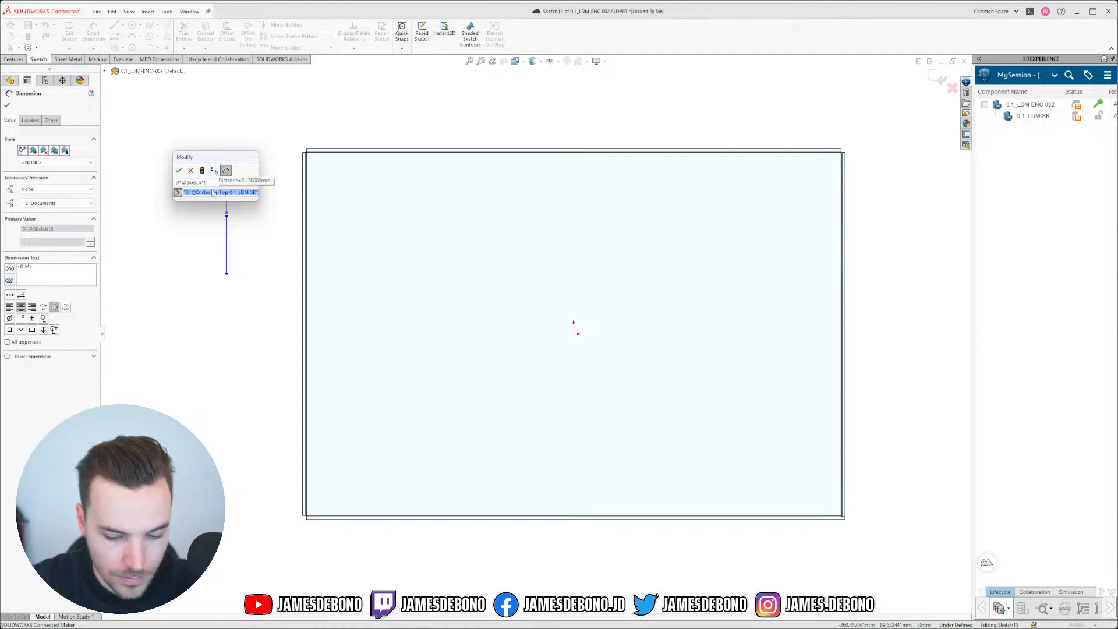
{"action": "type", "text": "1"}
{"action": "key", "text": "Return"}
{"action": "left_click", "coordinate": [178, 170]}
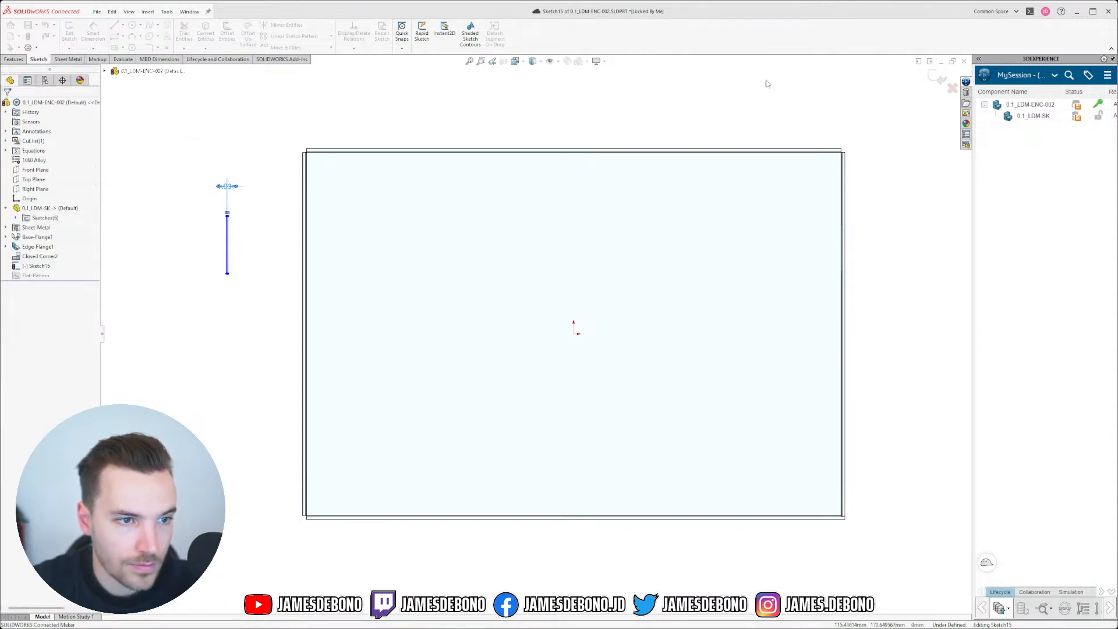
{"action": "key", "text": "ctrl+b"}
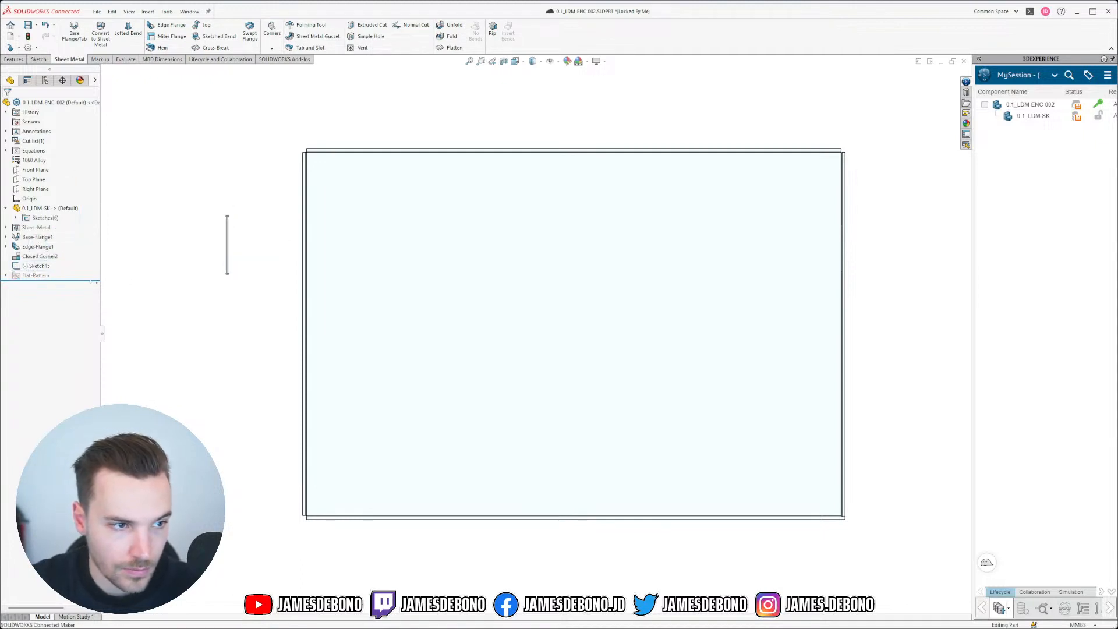
Step: Delete the Sketch15 helper sketch, confirming with Yes
{"action": "left_click", "coordinate": [24, 267]}
{"action": "key", "text": "Delete"}
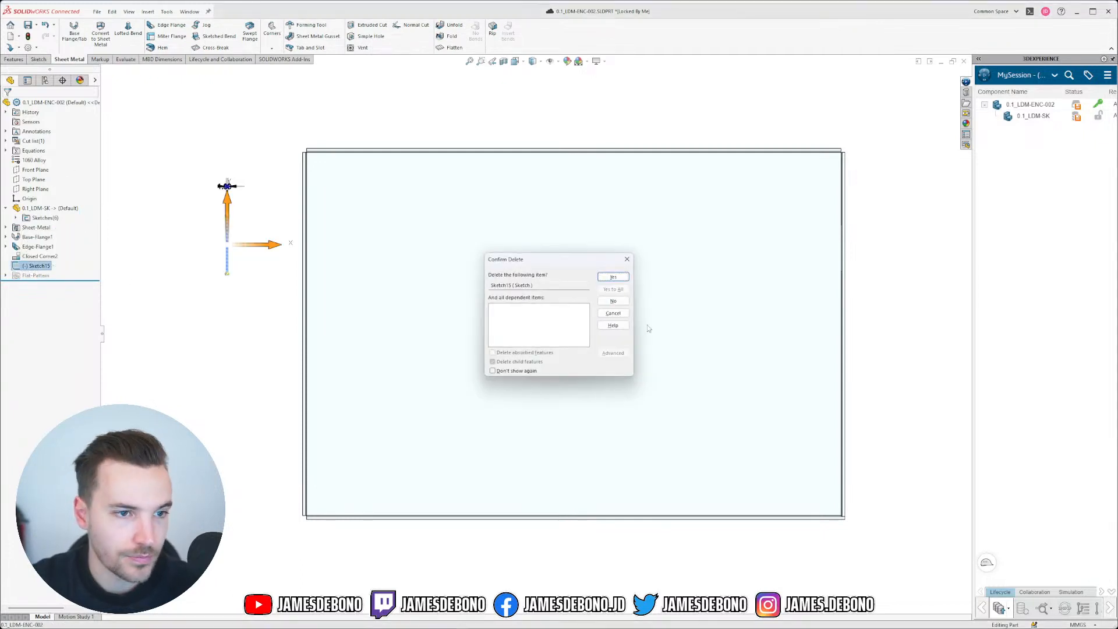
{"action": "left_click", "coordinate": [614, 277]}
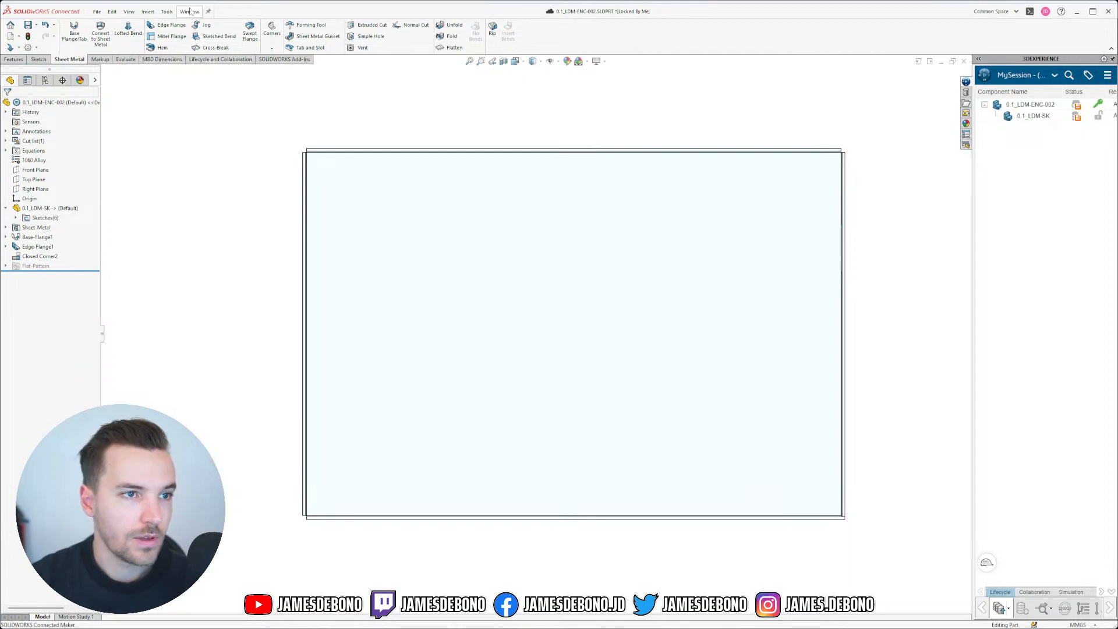
Step: Switch to the 0.1_LDM-SK master part and select its Enclosure Top sketch
{"action": "left_click", "coordinate": [190, 11]}
{"action": "left_click", "coordinate": [211, 104]}
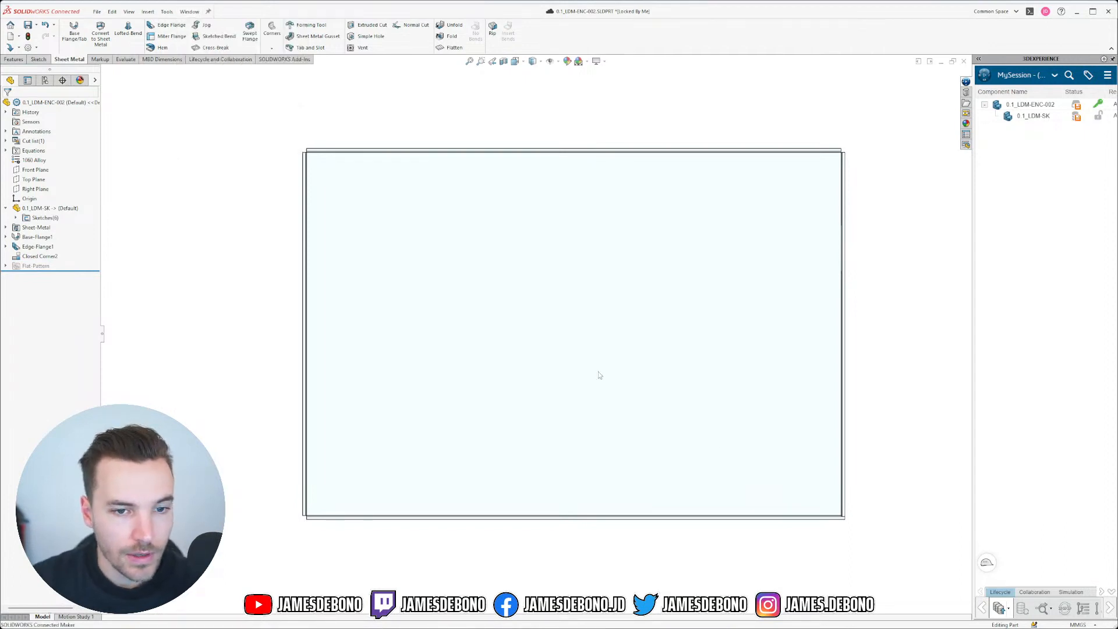
{"action": "left_click", "coordinate": [38, 241]}
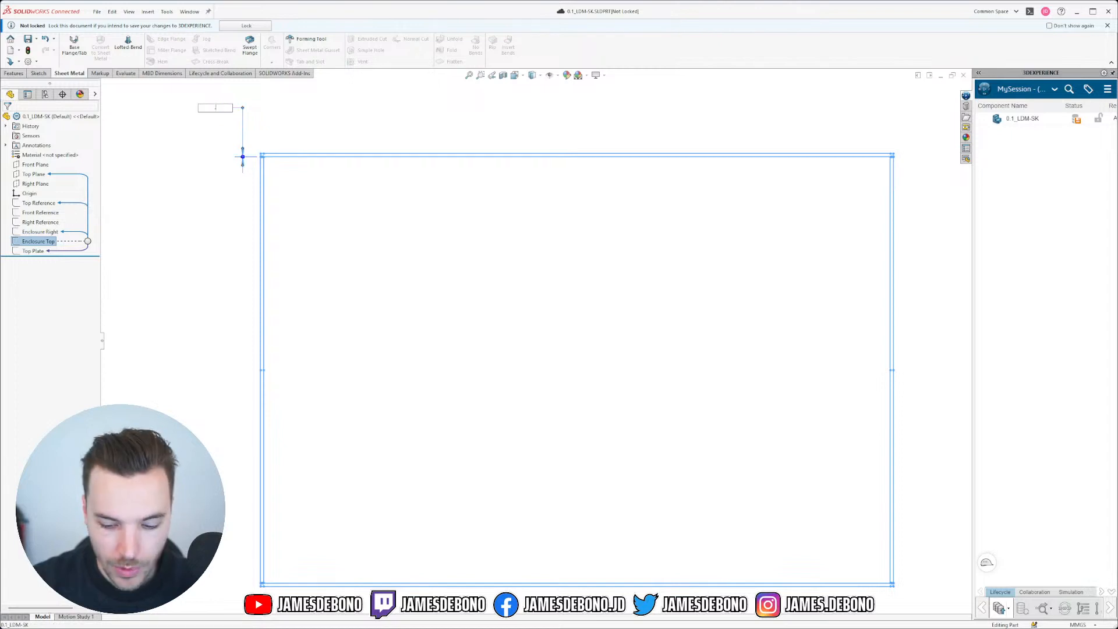
Step: Change the Enclosure Top gap dimension from 0.15 to 0.1 and hide the sketch
{"action": "type", "text": "0.1"}
{"action": "key", "text": "Return"}
{"action": "left_click", "coordinate": [902, 118]}
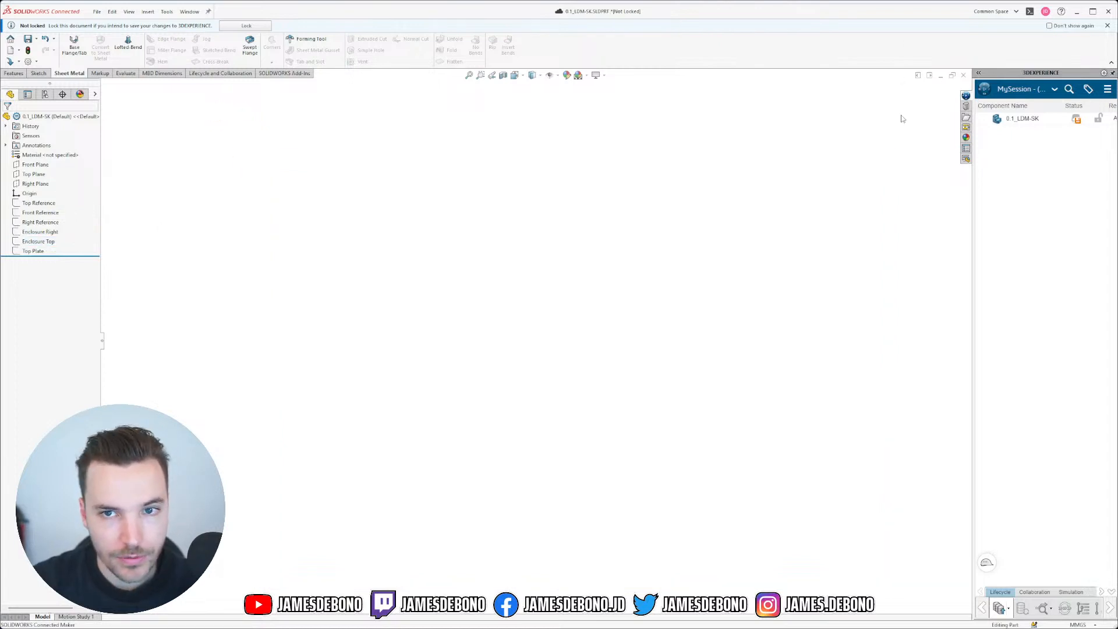
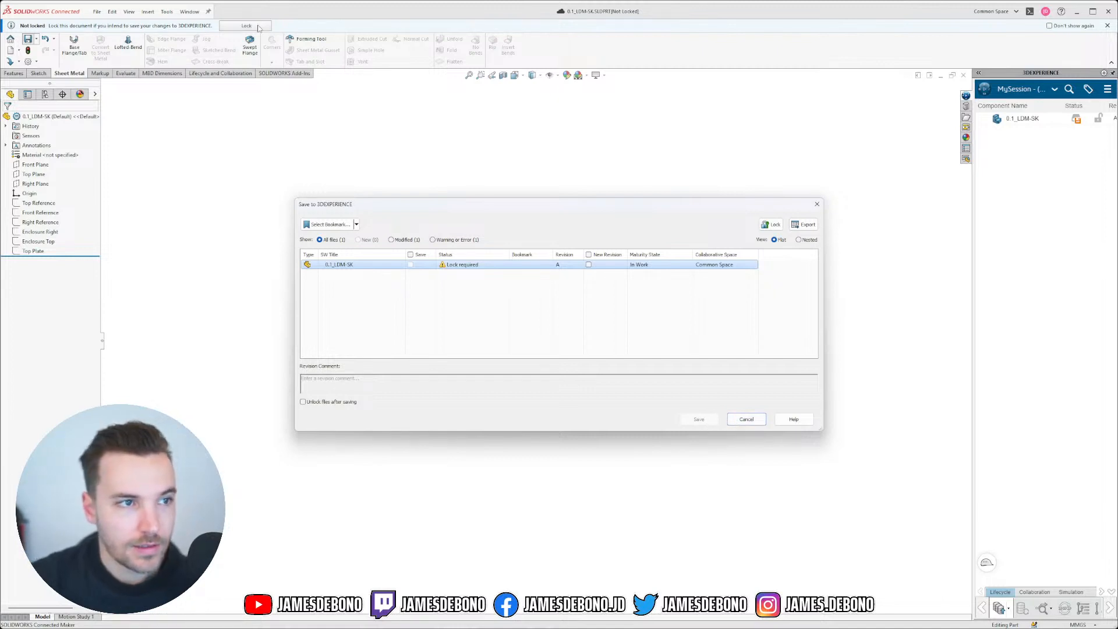
Step: Cancel the save, lock the 0.1_LDM-SK skeleton for editing, and switch to 0.1_LDM-ENC-002.SLDPRT
{"action": "left_click", "coordinate": [754, 417]}
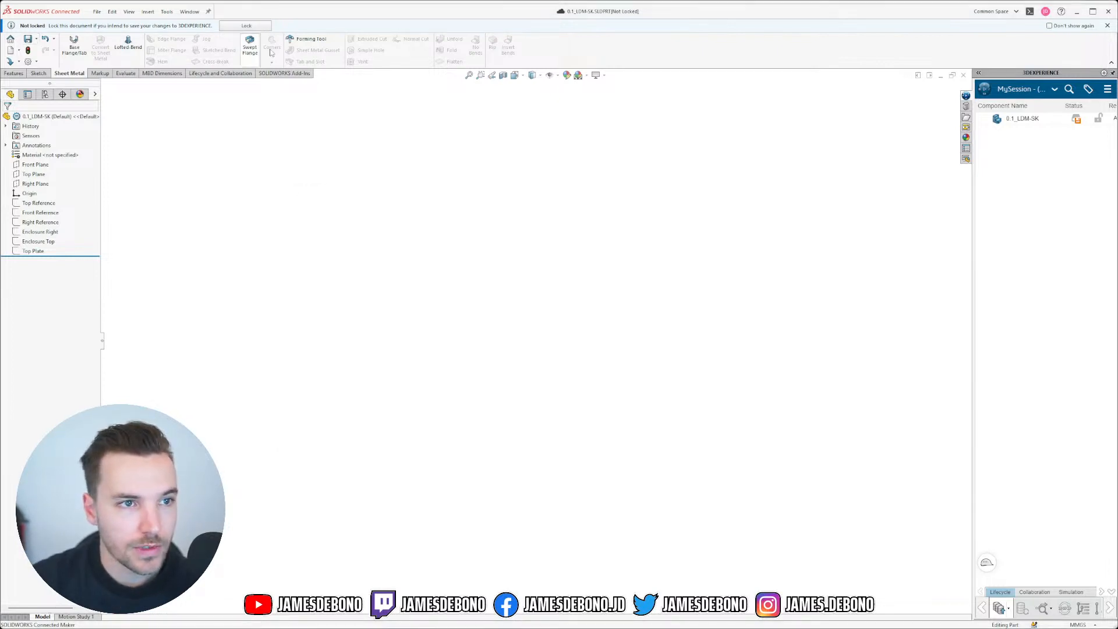
{"action": "left_click", "coordinate": [246, 25]}
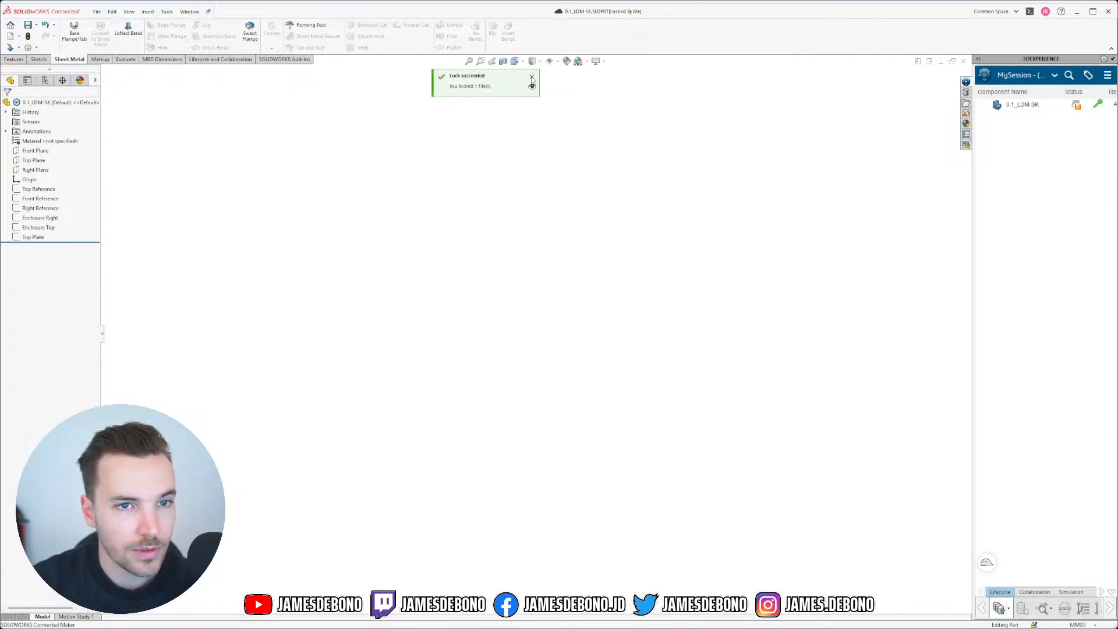
{"action": "left_click", "coordinate": [532, 78]}
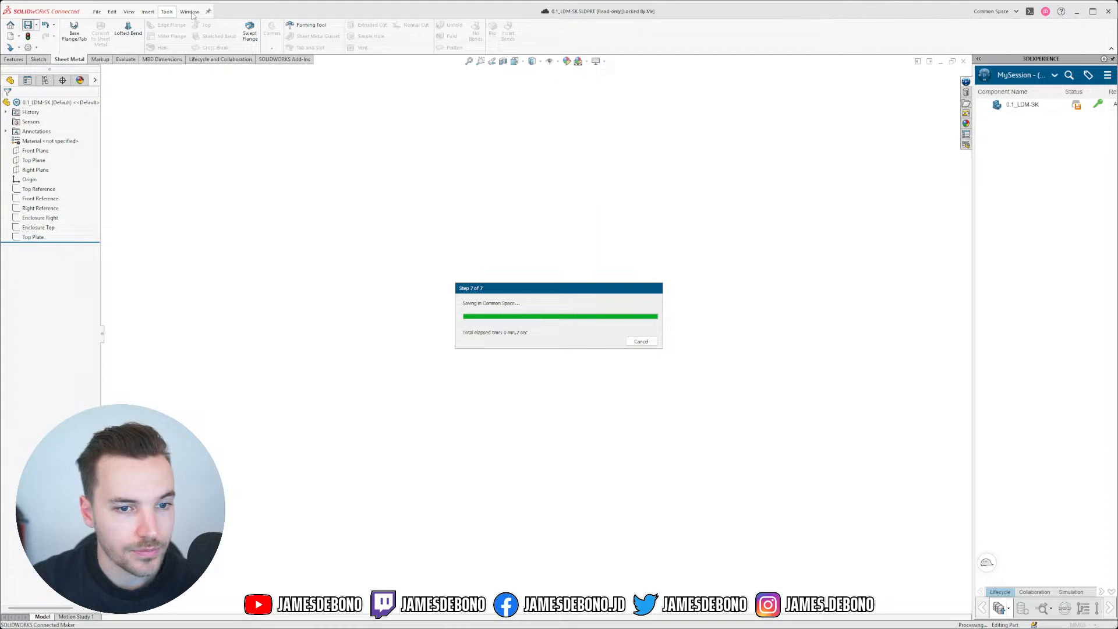
{"action": "left_click", "coordinate": [191, 12]}
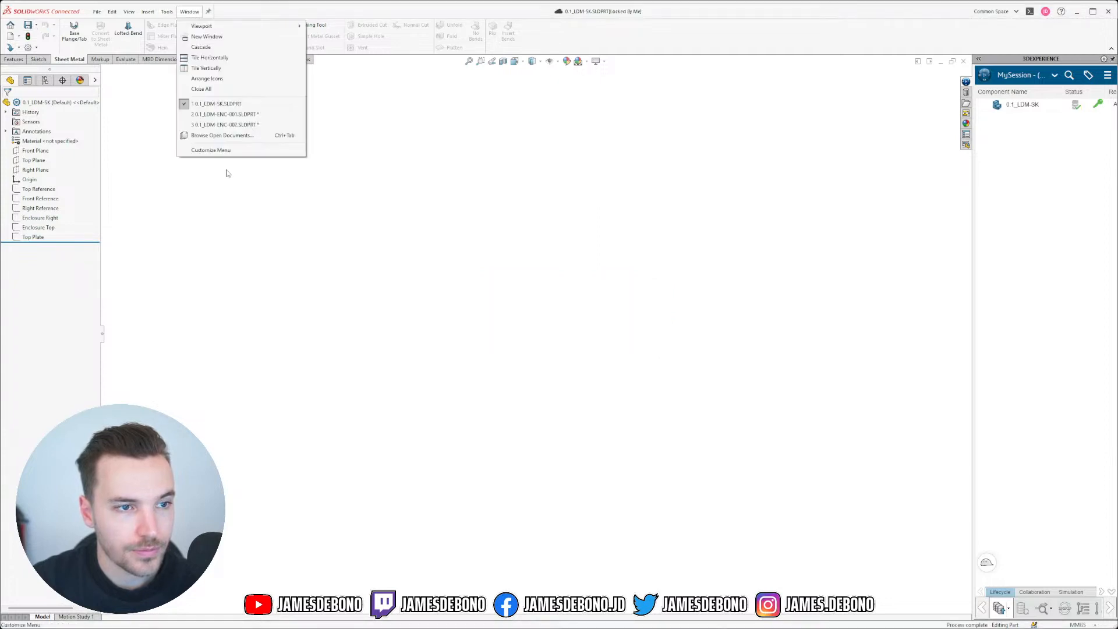
{"action": "left_click", "coordinate": [233, 124]}
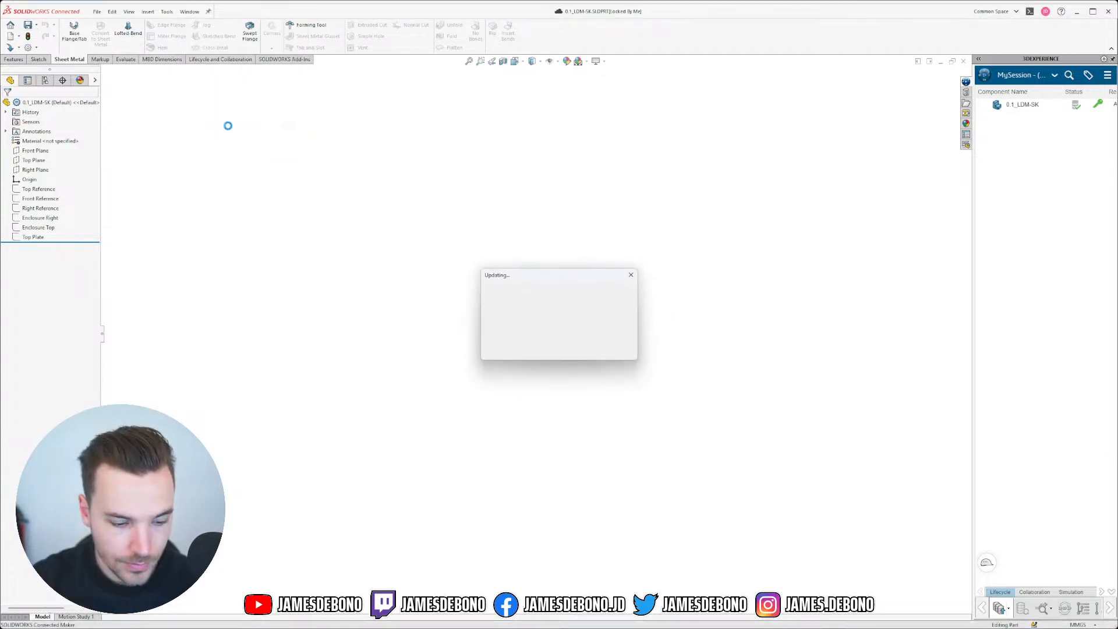
Step: Add a Closed Corner at the first remaining open corner by picking its flange face
{"action": "scroll", "coordinate": [576, 274], "scroll_direction": "up", "scroll_amount": 5}
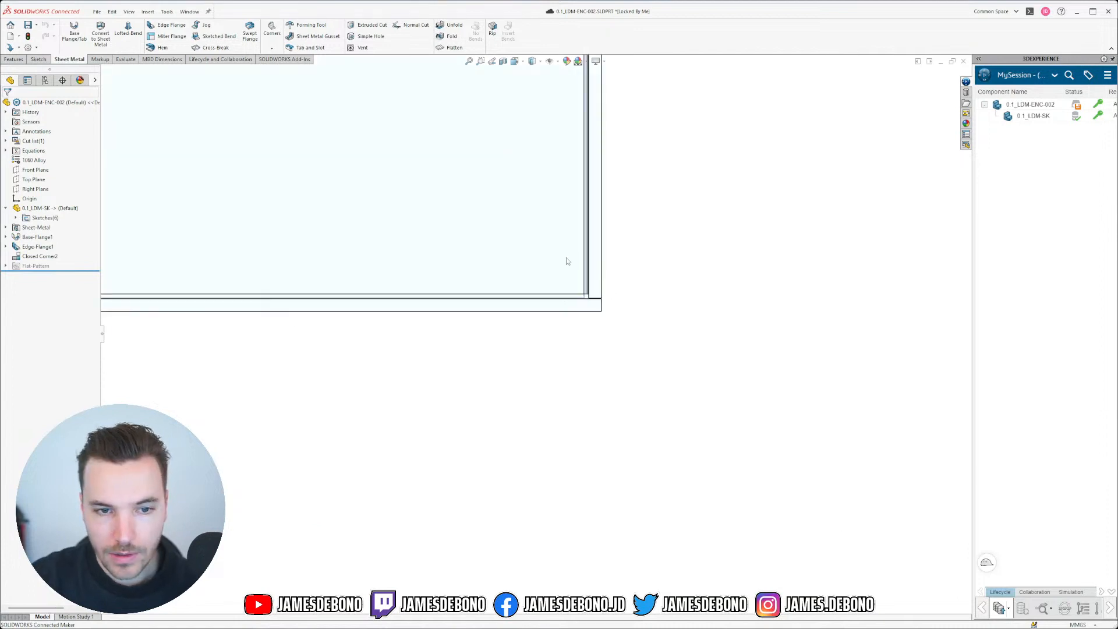
{"action": "middle_click_drag", "start_coordinate": [604, 349], "coordinate": [554, 557]}
{"action": "scroll", "coordinate": [554, 556], "scroll_direction": "down", "scroll_amount": 3}
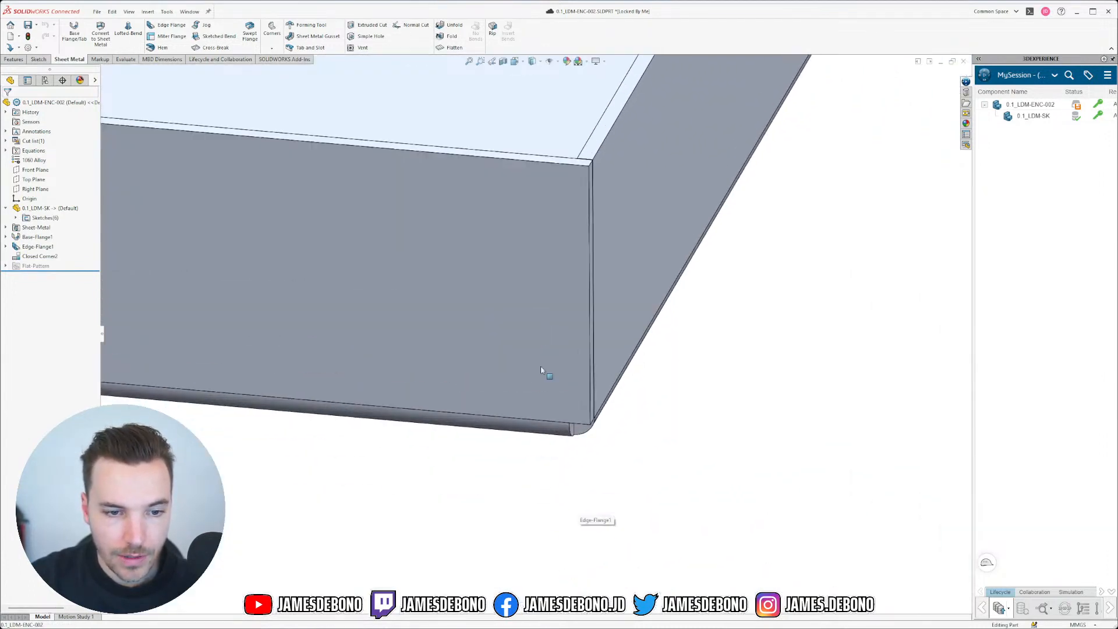
{"action": "middle_click_drag", "start_coordinate": [545, 370], "coordinate": [549, 294]}
{"action": "scroll", "coordinate": [532, 404], "scroll_direction": "up", "scroll_amount": 5}
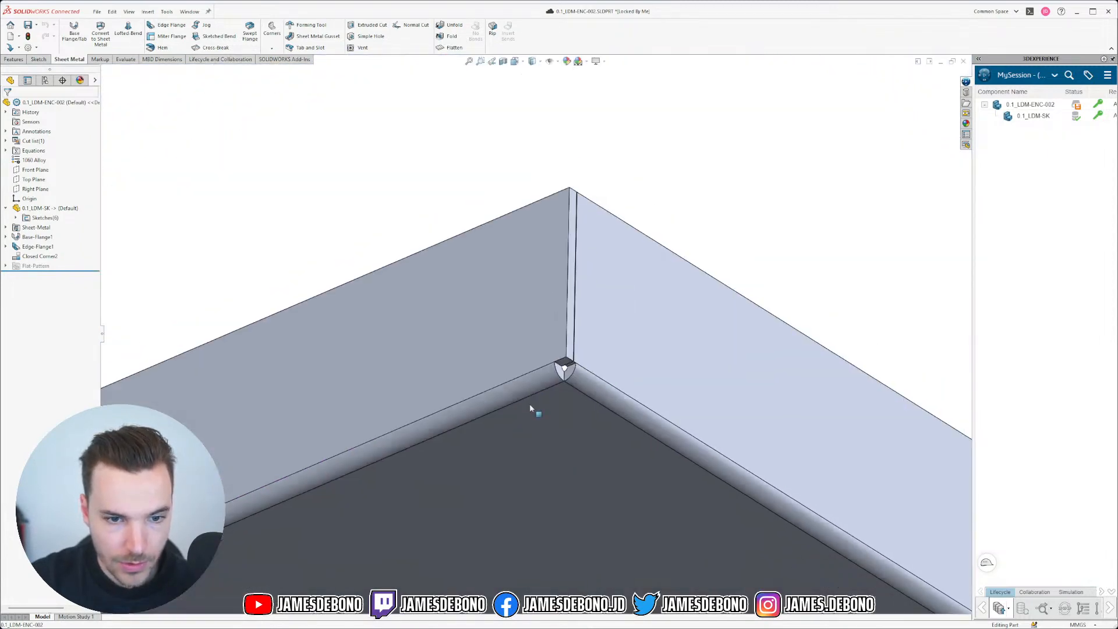
{"action": "middle_click_drag", "start_coordinate": [532, 404], "coordinate": [394, 429]}
{"action": "scroll", "coordinate": [360, 403], "scroll_direction": "up", "scroll_amount": 3}
{"action": "scroll", "coordinate": [361, 404], "scroll_direction": "down", "scroll_amount": 10}
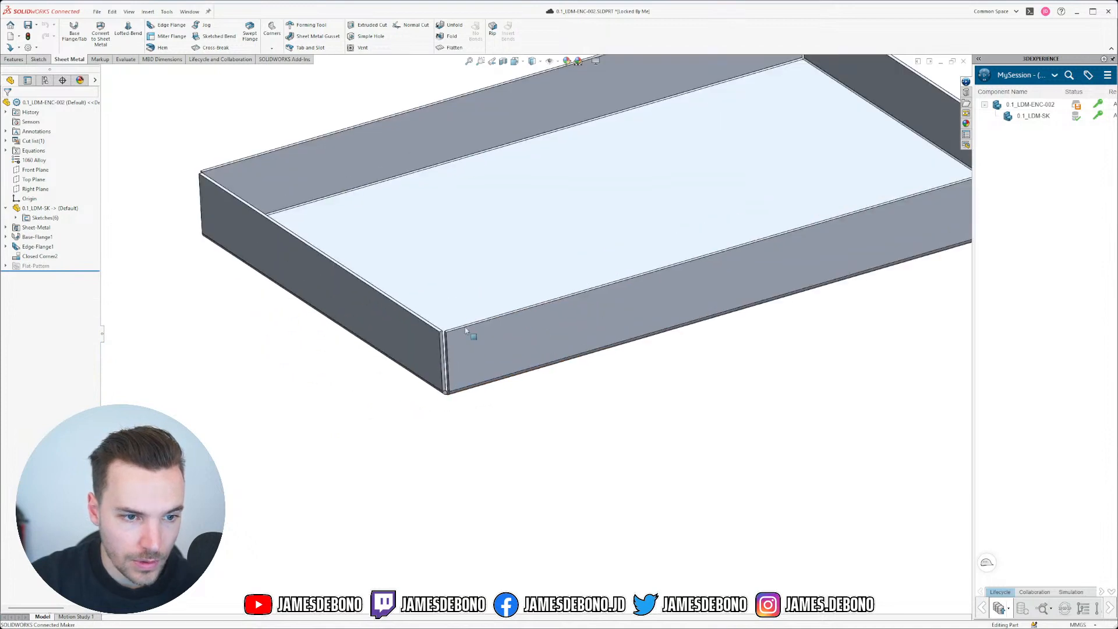
{"action": "left_click", "coordinate": [272, 46]}
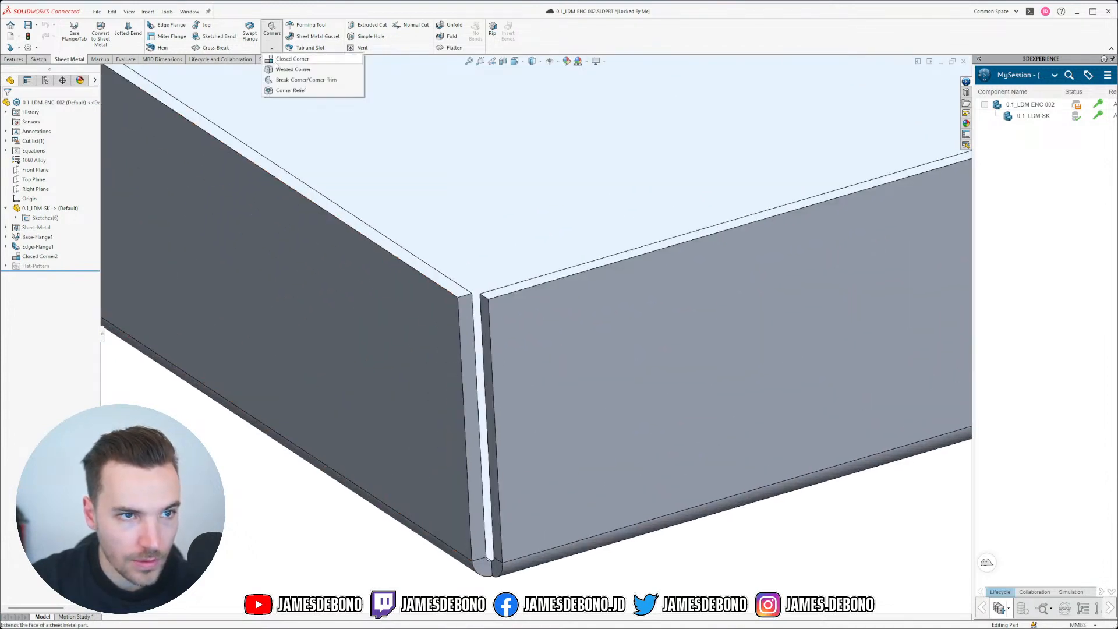
{"action": "left_click", "coordinate": [291, 59]}
{"action": "left_click", "coordinate": [489, 323]}
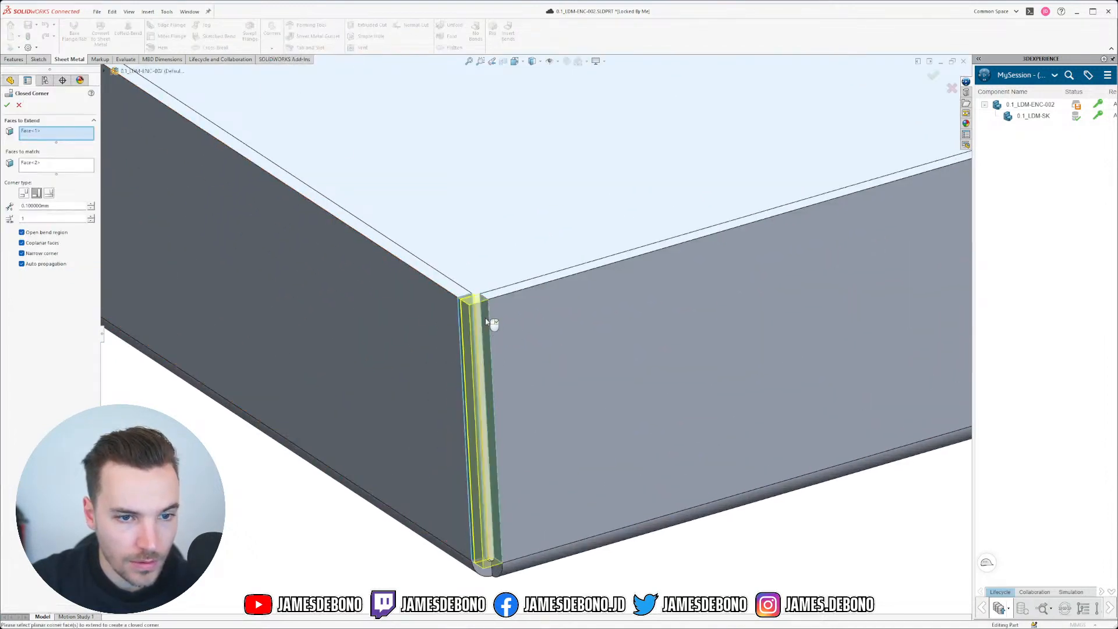
{"action": "left_click", "coordinate": [8, 107]}
Step: Add a Closed Corner at the tray's back corner
{"action": "scroll", "coordinate": [393, 296], "scroll_direction": "up", "scroll_amount": 7}
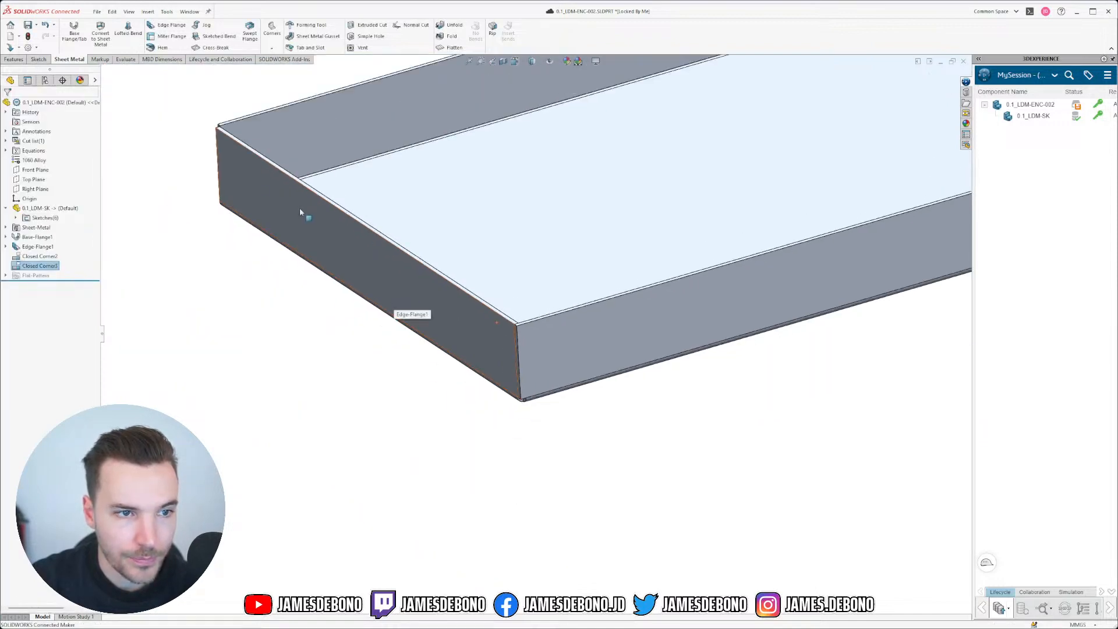
{"action": "scroll", "coordinate": [248, 156], "scroll_direction": "down", "scroll_amount": 2}
{"action": "middle_click_drag", "start_coordinate": [250, 175], "coordinate": [312, 156]}
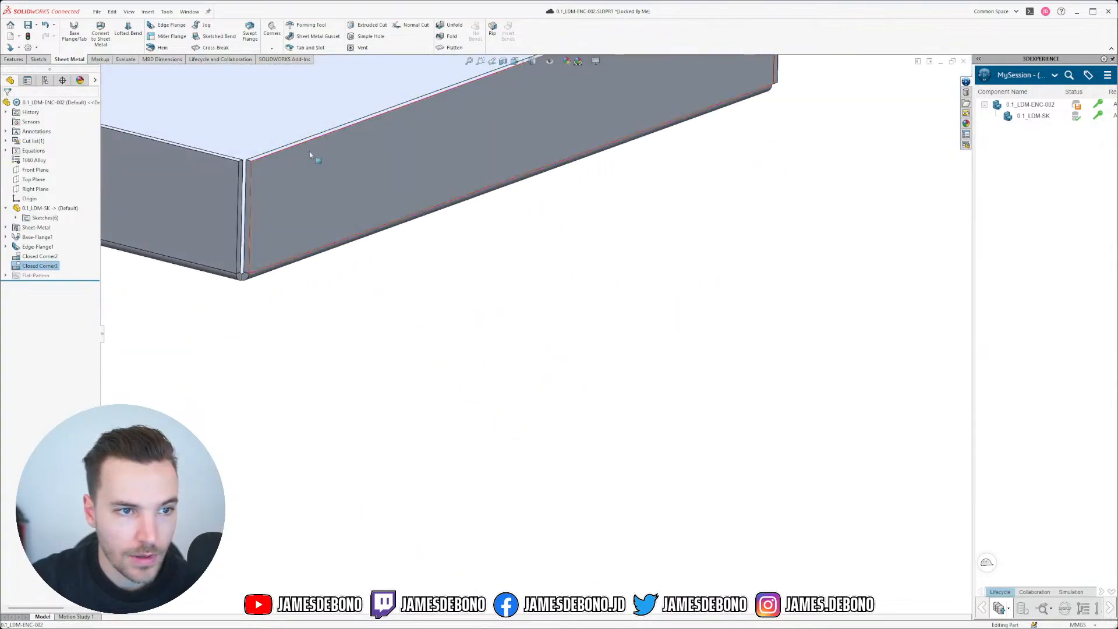
{"action": "scroll", "coordinate": [159, 125], "scroll_direction": "down", "scroll_amount": 6}
{"action": "left_click", "coordinate": [273, 50]}
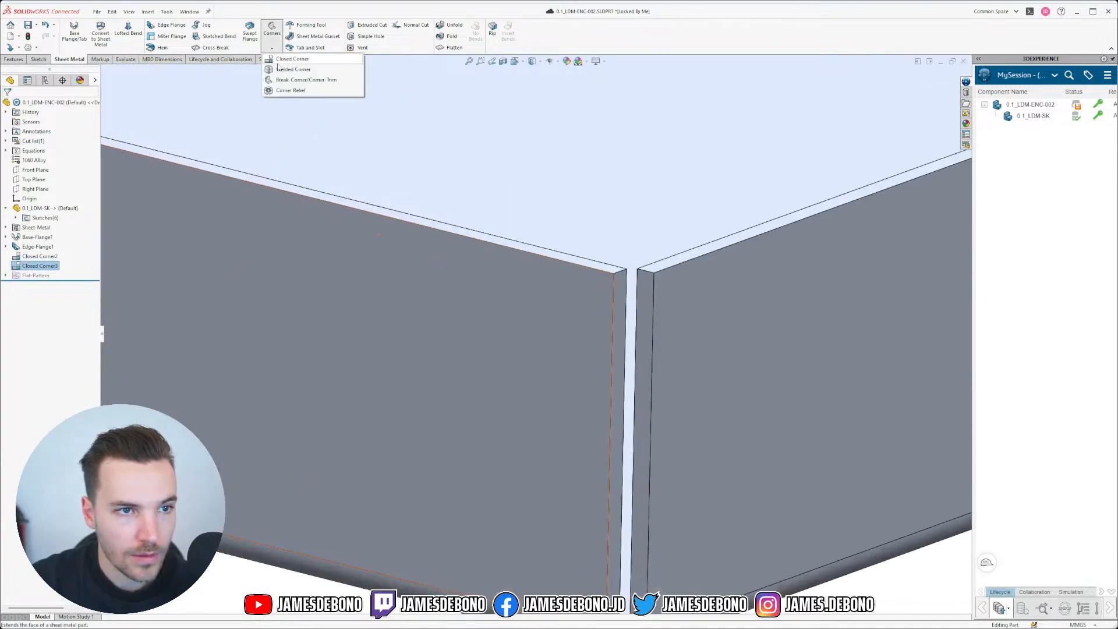
{"action": "left_click", "coordinate": [292, 59]}
{"action": "left_click", "coordinate": [616, 310]}
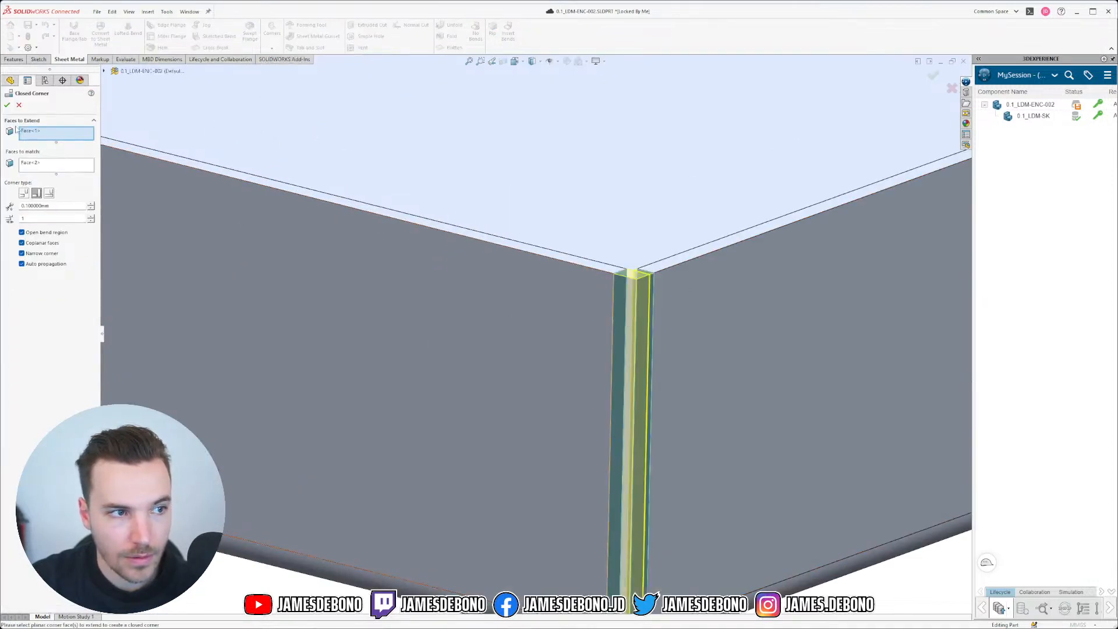
{"action": "key", "text": "Return"}
Step: Close the last open corner with a Closed Corner and check all corners
{"action": "scroll", "coordinate": [585, 345], "scroll_direction": "up", "scroll_amount": 10}
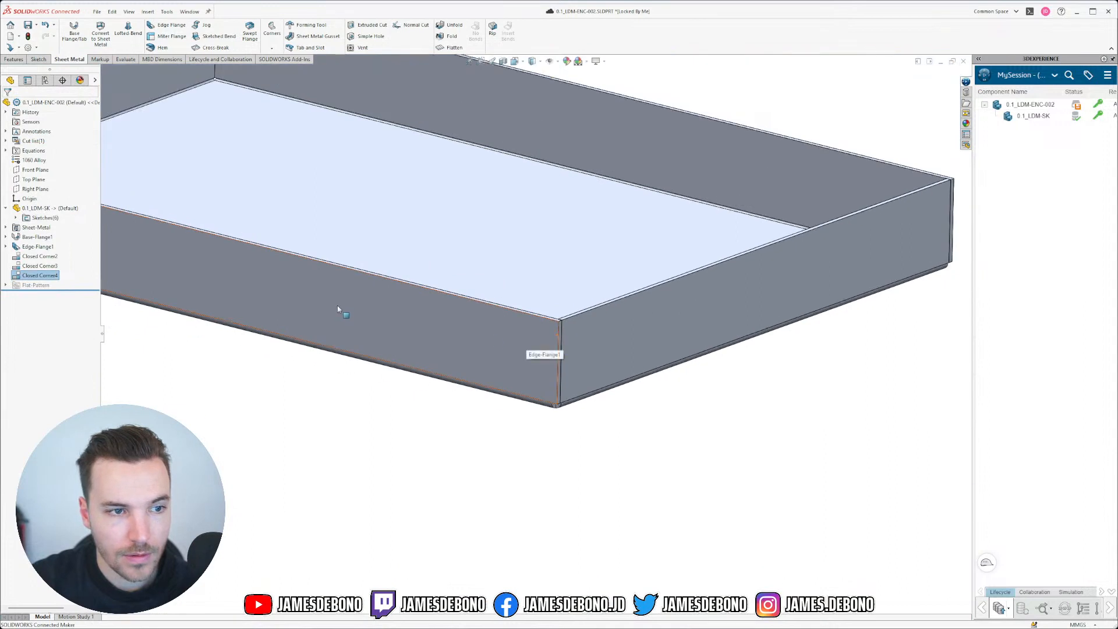
{"action": "middle_click_drag", "start_coordinate": [276, 290], "coordinate": [389, 342]}
{"action": "scroll", "coordinate": [394, 352], "scroll_direction": "down", "scroll_amount": 8}
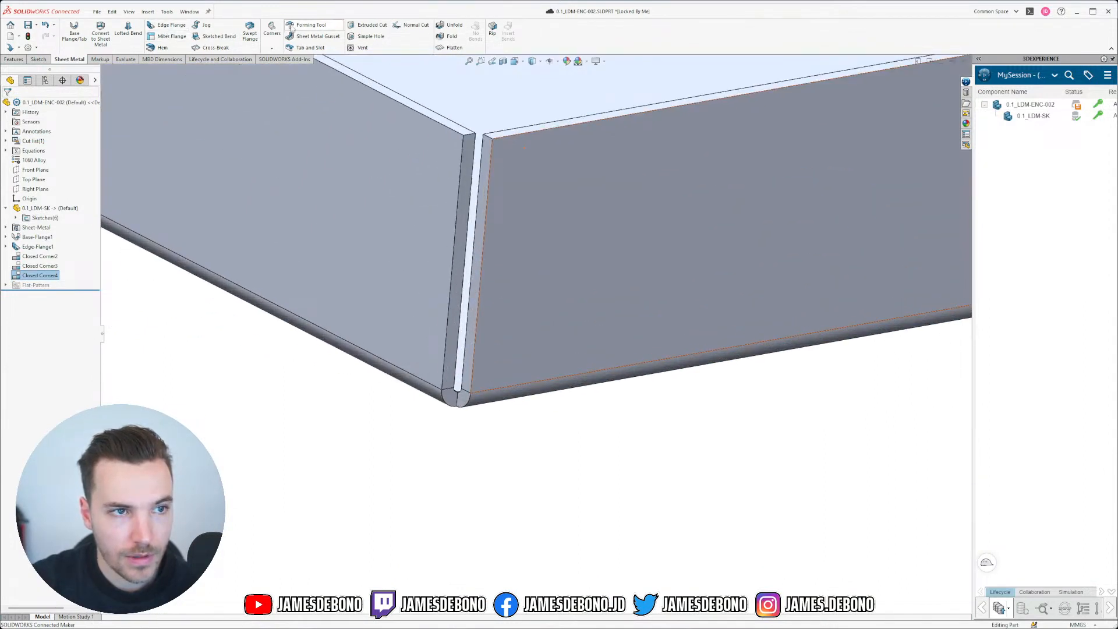
{"action": "left_click", "coordinate": [272, 48]}
{"action": "left_click", "coordinate": [300, 62]}
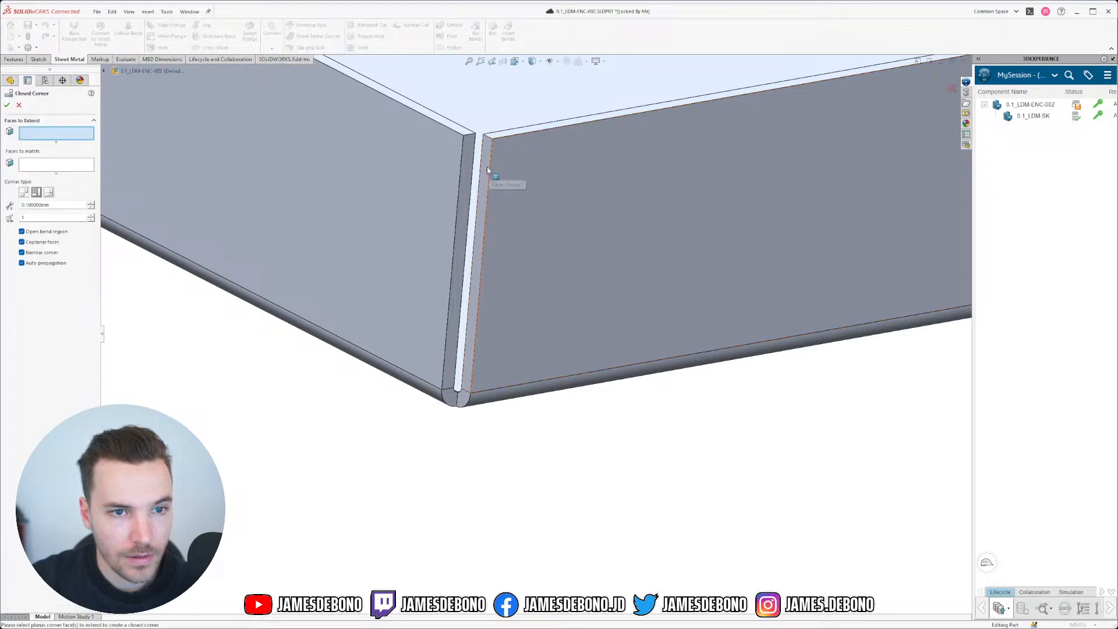
{"action": "left_click", "coordinate": [487, 167]}
{"action": "left_click", "coordinate": [7, 104]}
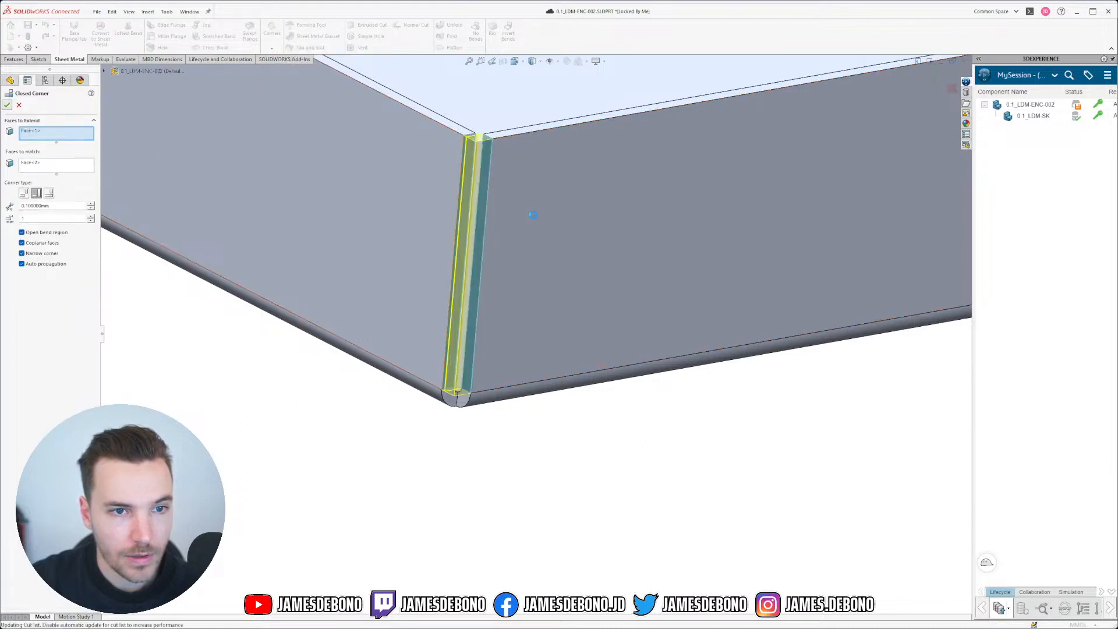
{"action": "scroll", "coordinate": [532, 270], "scroll_direction": "up", "scroll_amount": 5}
{"action": "middle_click_drag", "start_coordinate": [512, 276], "coordinate": [656, 262]}
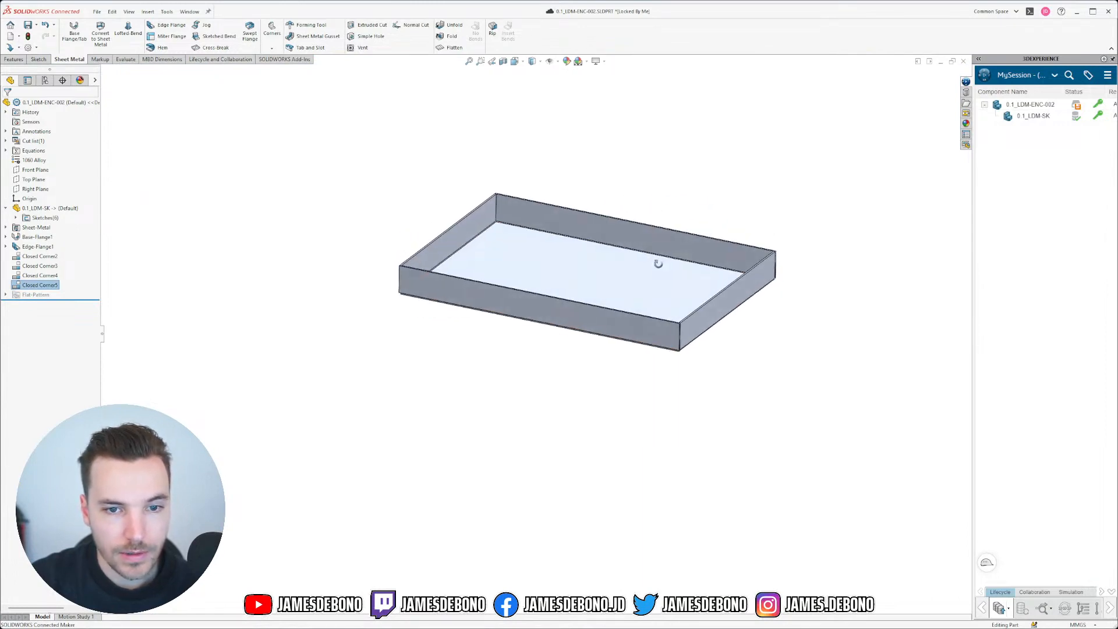
{"action": "scroll", "coordinate": [534, 364], "scroll_direction": "down", "scroll_amount": 6}
{"action": "middle_click_drag", "start_coordinate": [782, 444], "coordinate": [609, 318]}
Step: Orbit and zoom around the closed tray corner to inspect it up close
{"action": "scroll", "coordinate": [591, 387], "scroll_direction": "down", "scroll_amount": 3}
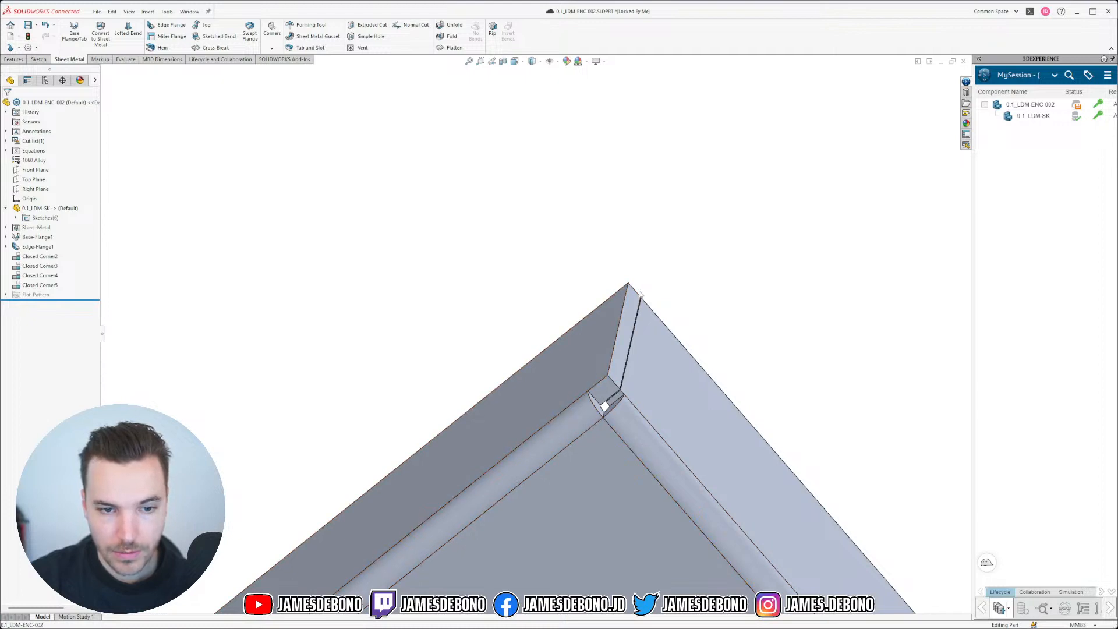
{"action": "middle_click_drag", "start_coordinate": [646, 417], "coordinate": [631, 433]}
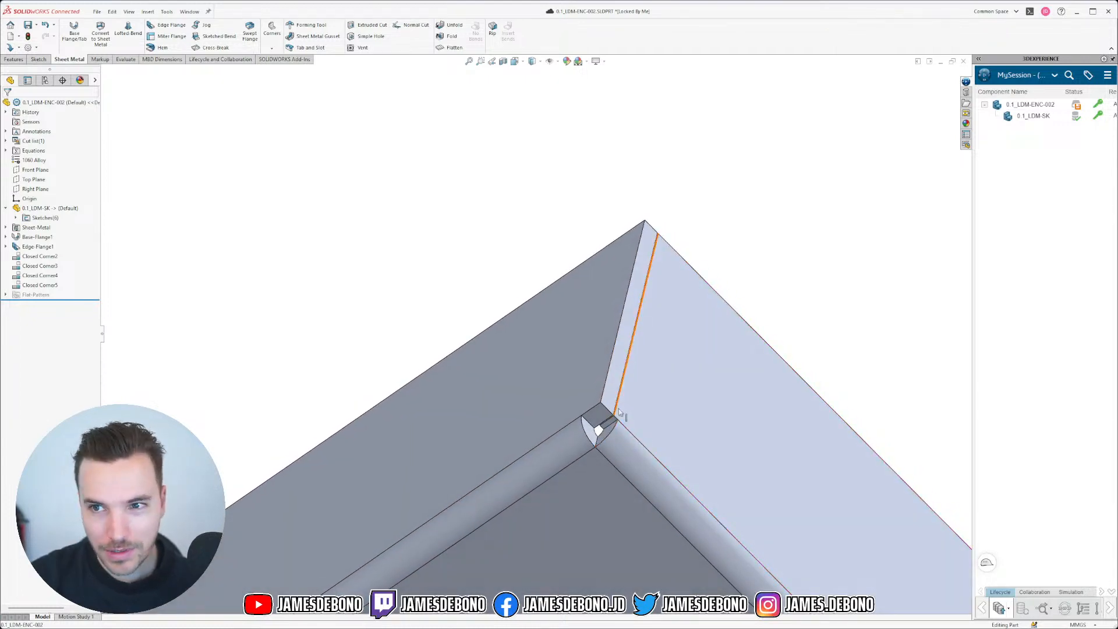
{"action": "scroll", "coordinate": [644, 425], "scroll_direction": "down", "scroll_amount": 3}
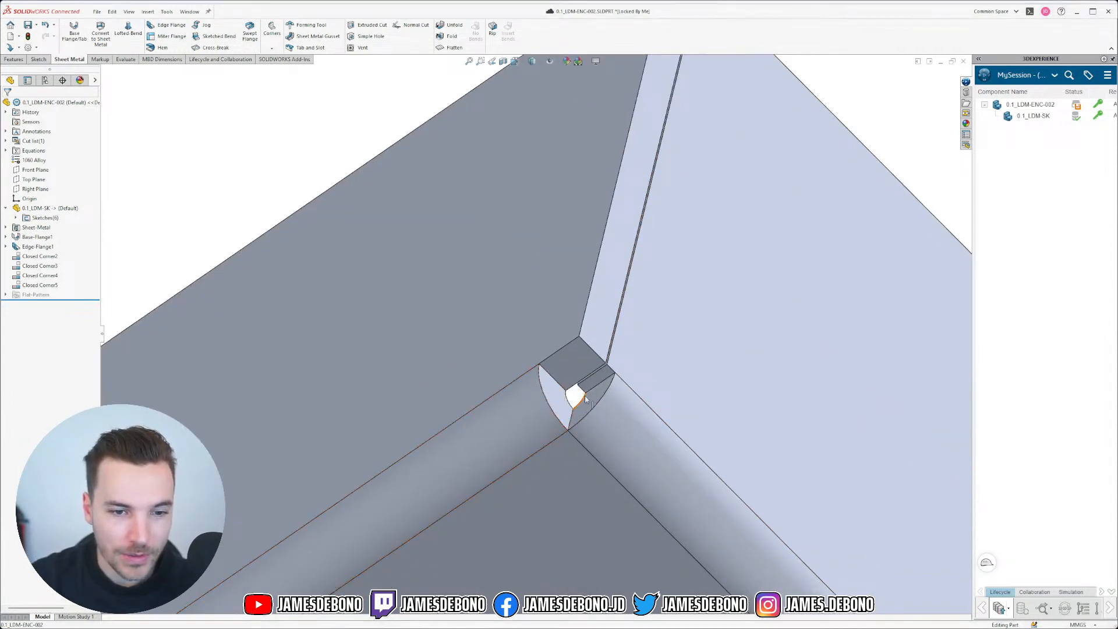
{"action": "mouse_move", "coordinate": [585, 399]}
{"action": "middle_mouse_down"}
{"action": "mouse_move", "coordinate": [607, 402]}
{"action": "mouse_move", "coordinate": [603, 411]}
{"action": "middle_mouse_up"}
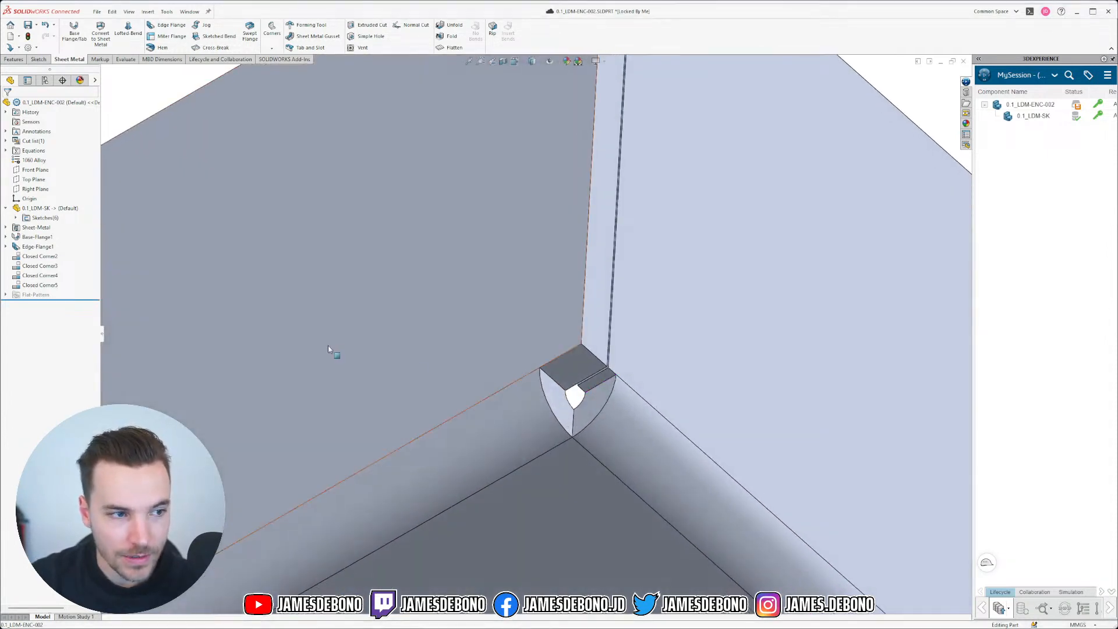
{"action": "scroll", "coordinate": [644, 422], "scroll_direction": "down", "scroll_amount": 2}
{"action": "scroll", "coordinate": [648, 417], "scroll_direction": "up", "scroll_amount": 6}
{"action": "scroll", "coordinate": [649, 416], "scroll_direction": "up", "scroll_amount": 3}
{"action": "middle_click_drag", "start_coordinate": [766, 230], "coordinate": [754, 377]}
{"action": "scroll", "coordinate": [590, 392], "scroll_direction": "down", "scroll_amount": 6}
{"action": "middle_click_drag", "start_coordinate": [517, 367], "coordinate": [519, 326]}
Step: Start a Corner Relief feature from the Corners menu
{"action": "scroll", "coordinate": [522, 350], "scroll_direction": "down", "scroll_amount": 1}
{"action": "scroll", "coordinate": [522, 352], "scroll_direction": "down", "scroll_amount": 2}
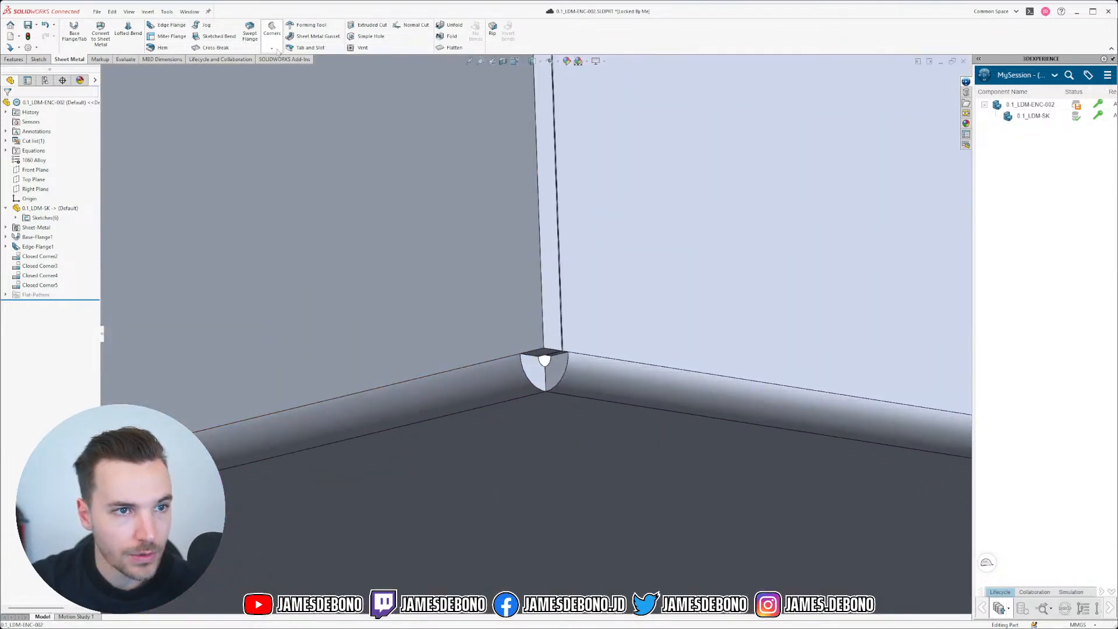
{"action": "left_click", "coordinate": [272, 48]}
{"action": "left_click", "coordinate": [299, 90]}
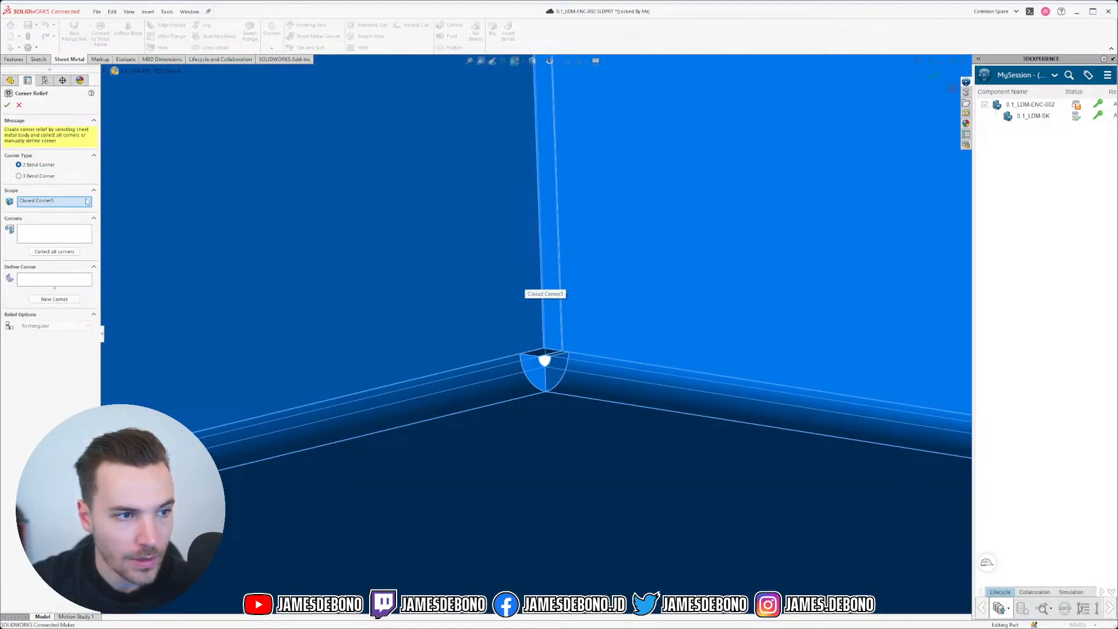
Step: Collect all 2 Bend corners and try a 4 mm rectangular relief centred on bend lines
{"action": "left_click", "coordinate": [61, 251]}
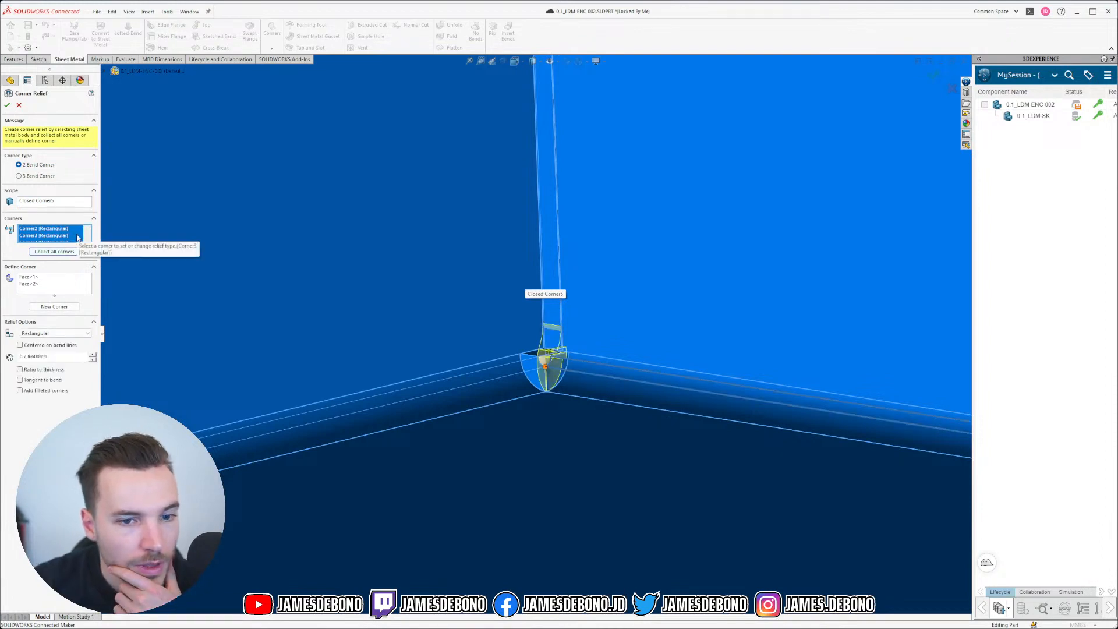
{"action": "middle_click_drag", "start_coordinate": [484, 383], "coordinate": [415, 331]}
{"action": "scroll", "coordinate": [415, 331], "scroll_direction": "down", "scroll_amount": 4}
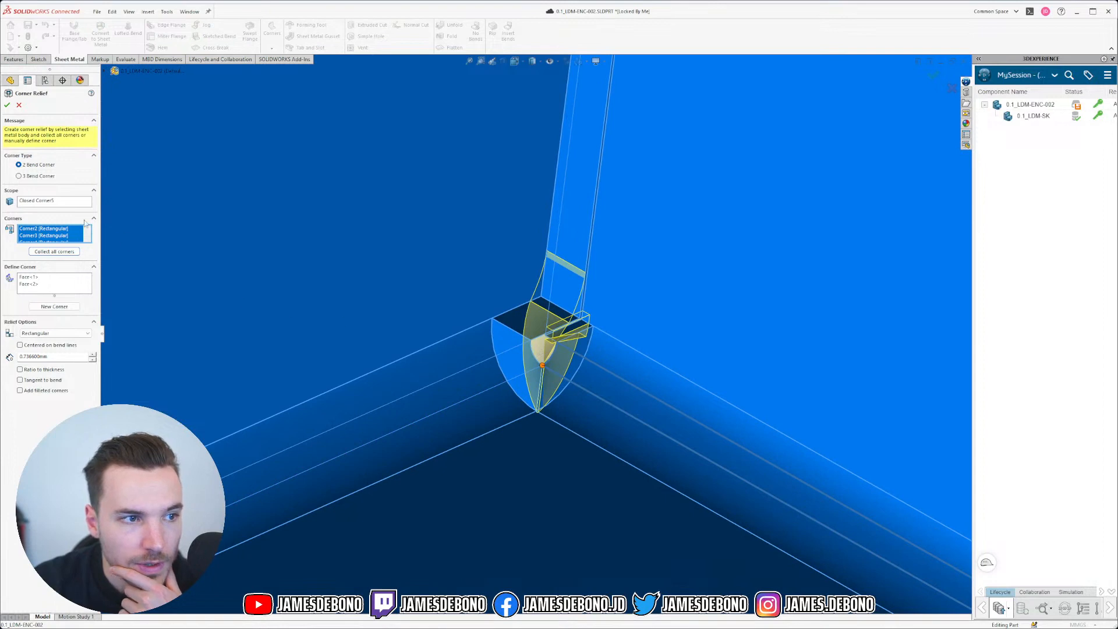
{"action": "left_click", "coordinate": [39, 177]}
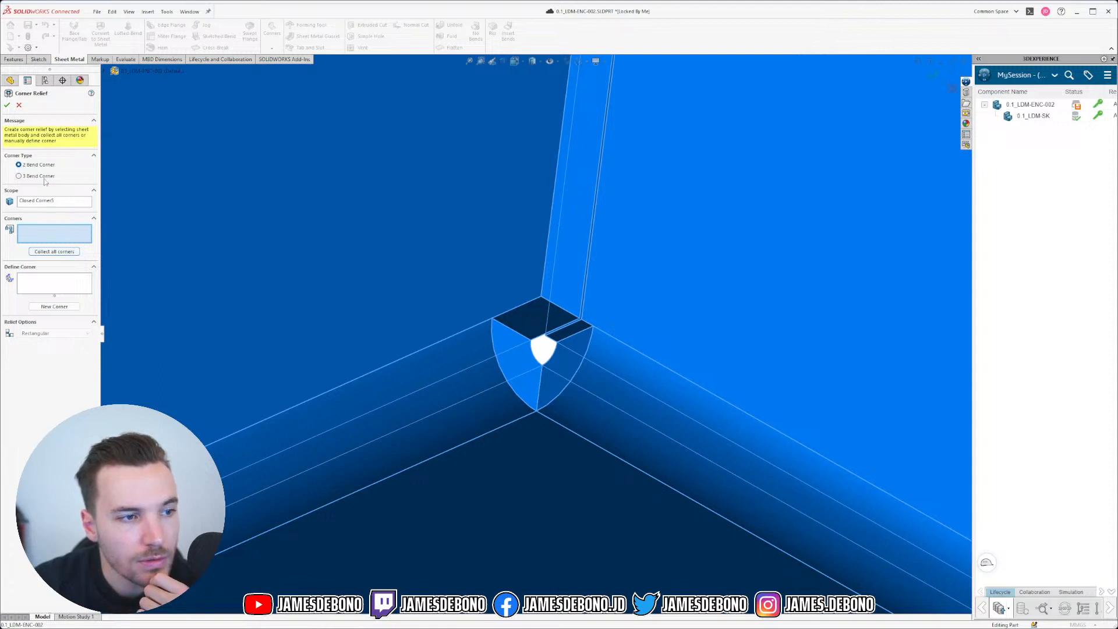
{"action": "left_click", "coordinate": [60, 252]}
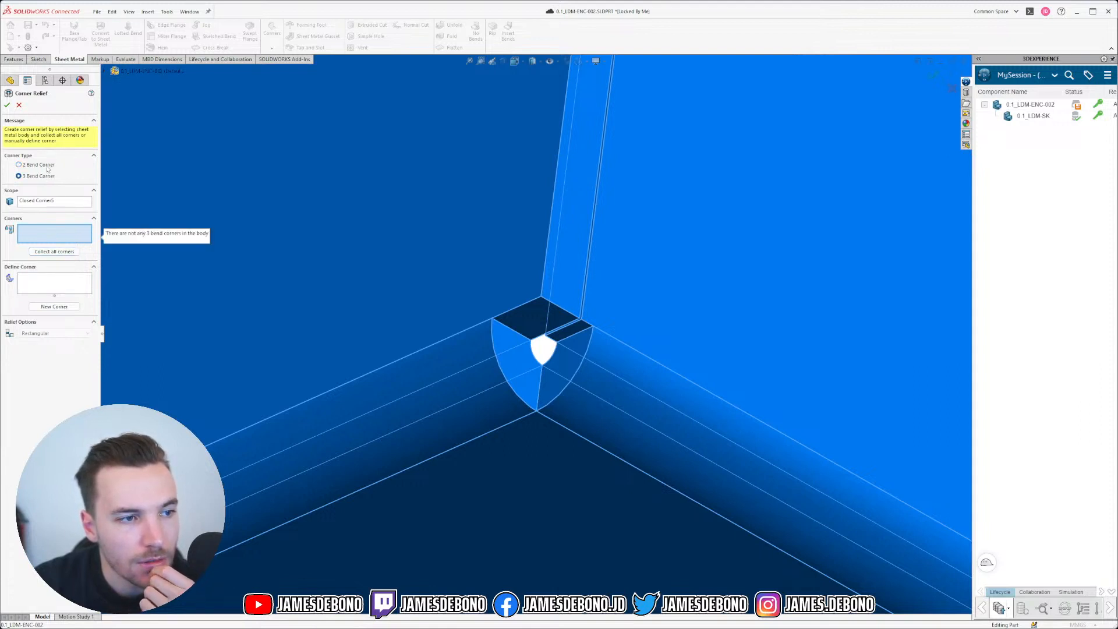
{"action": "left_click", "coordinate": [75, 251]}
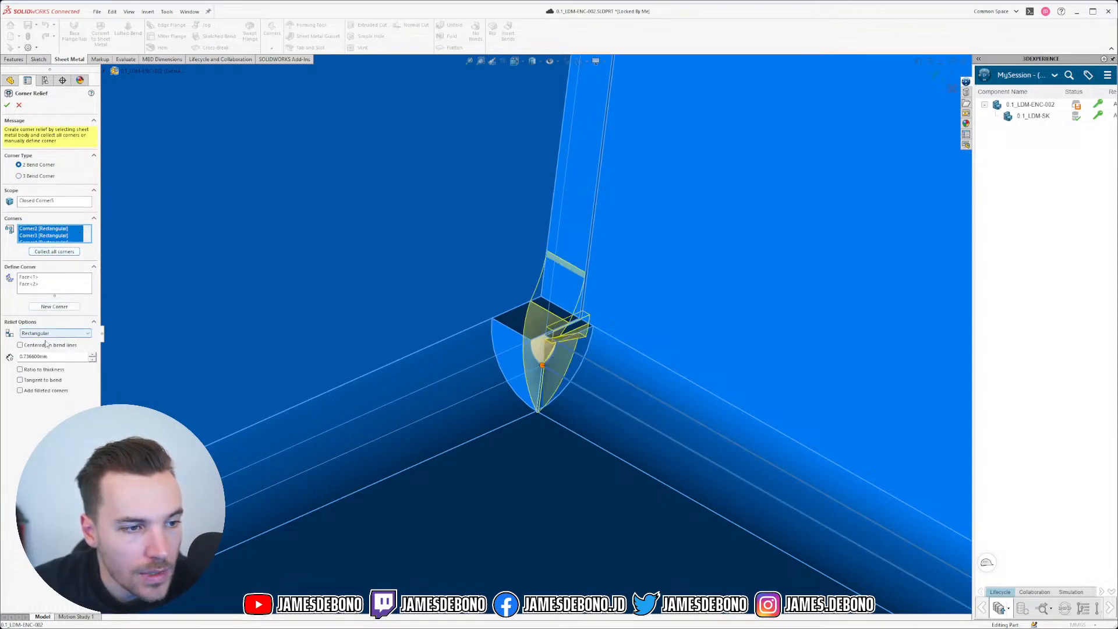
{"action": "left_click", "coordinate": [20, 346]}
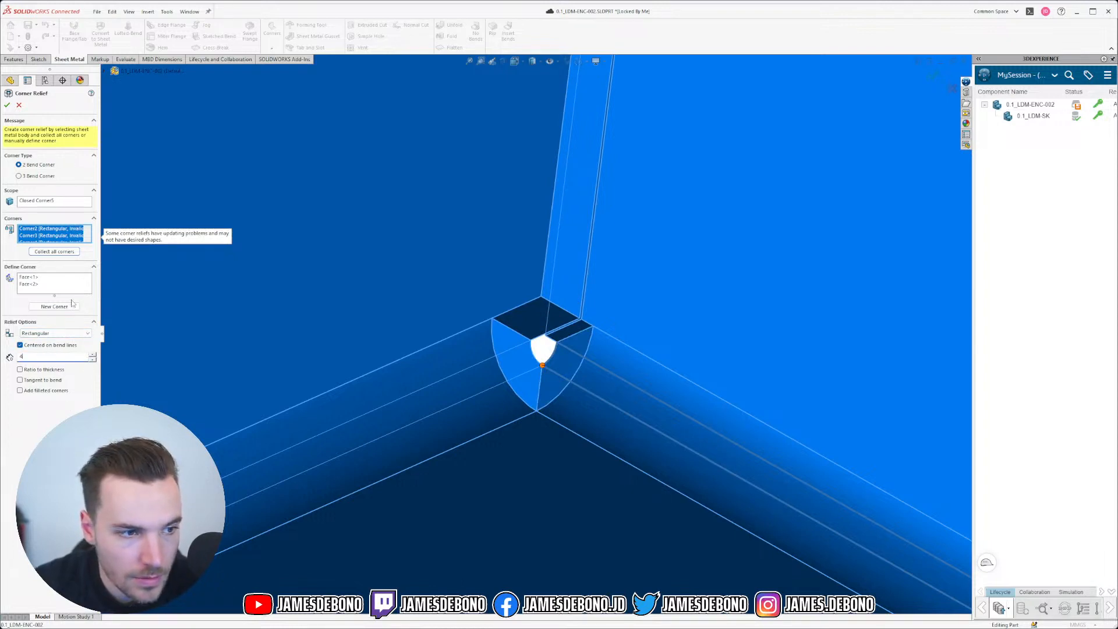
{"action": "key", "text": "Return"}
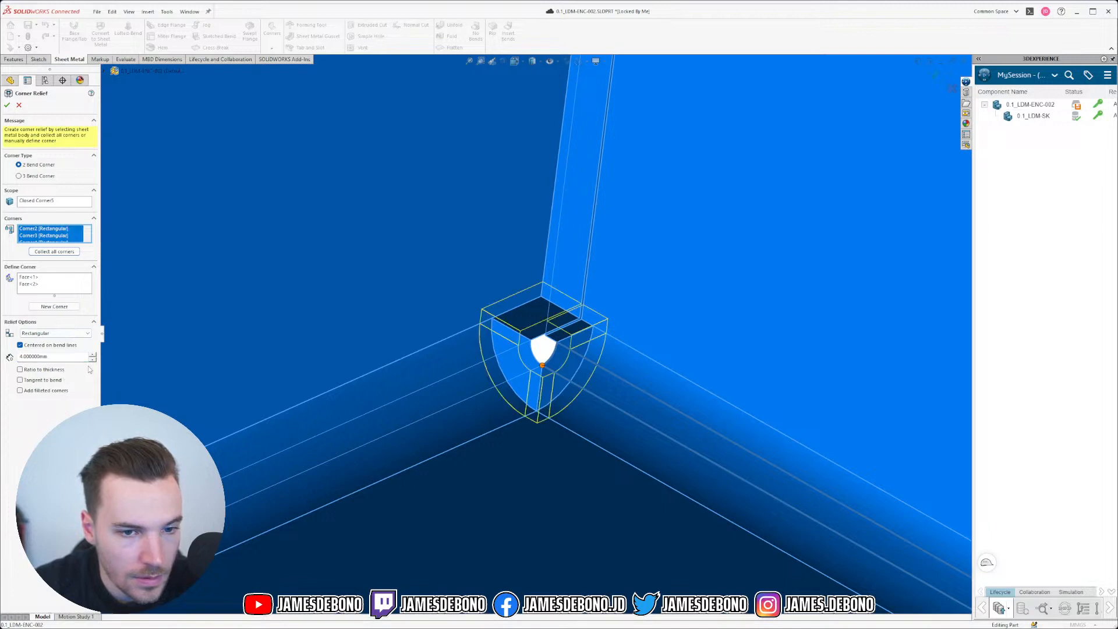
Step: Try a 2.5 mm circular relief centred on the bend lines and inspect the preview
{"action": "mouse_move", "coordinate": [573, 333]}
{"action": "middle_mouse_down"}
{"action": "mouse_move", "coordinate": [630, 315]}
{"action": "mouse_move", "coordinate": [536, 341]}
{"action": "mouse_move", "coordinate": [559, 326]}
{"action": "mouse_move", "coordinate": [584, 340]}
{"action": "middle_mouse_up"}
{"action": "left_click", "coordinate": [67, 334]}
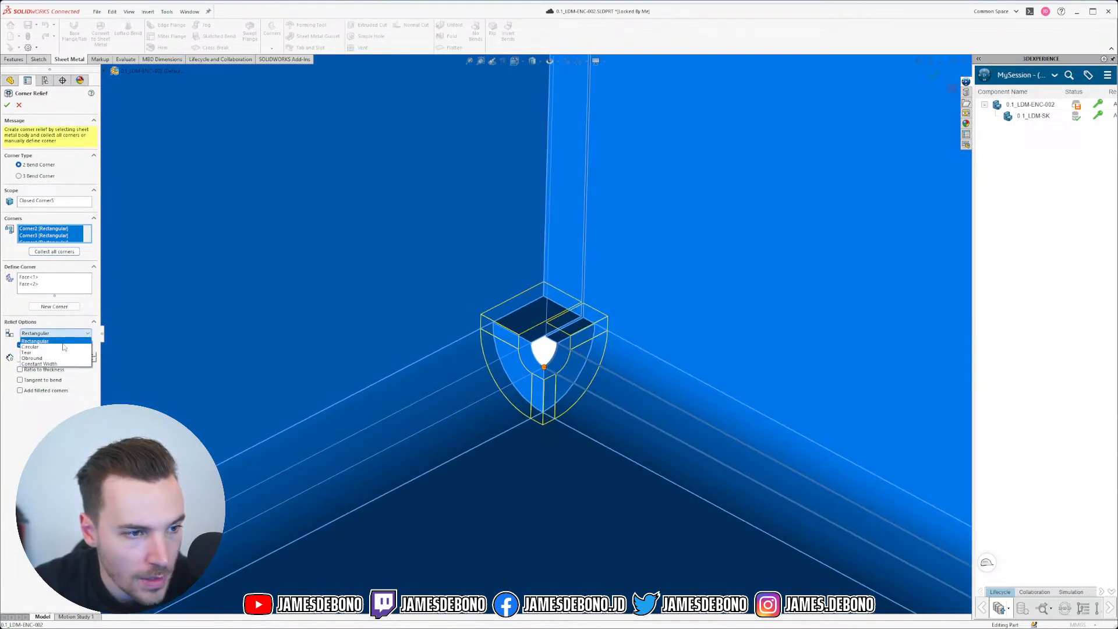
{"action": "left_click", "coordinate": [63, 347]}
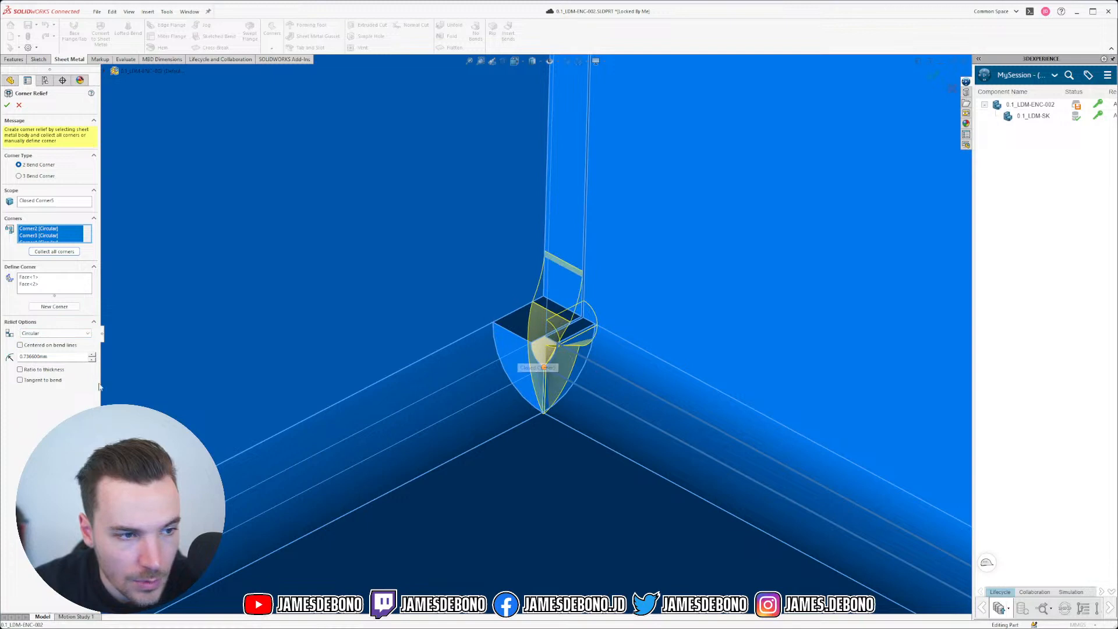
{"action": "left_click", "coordinate": [20, 346]}
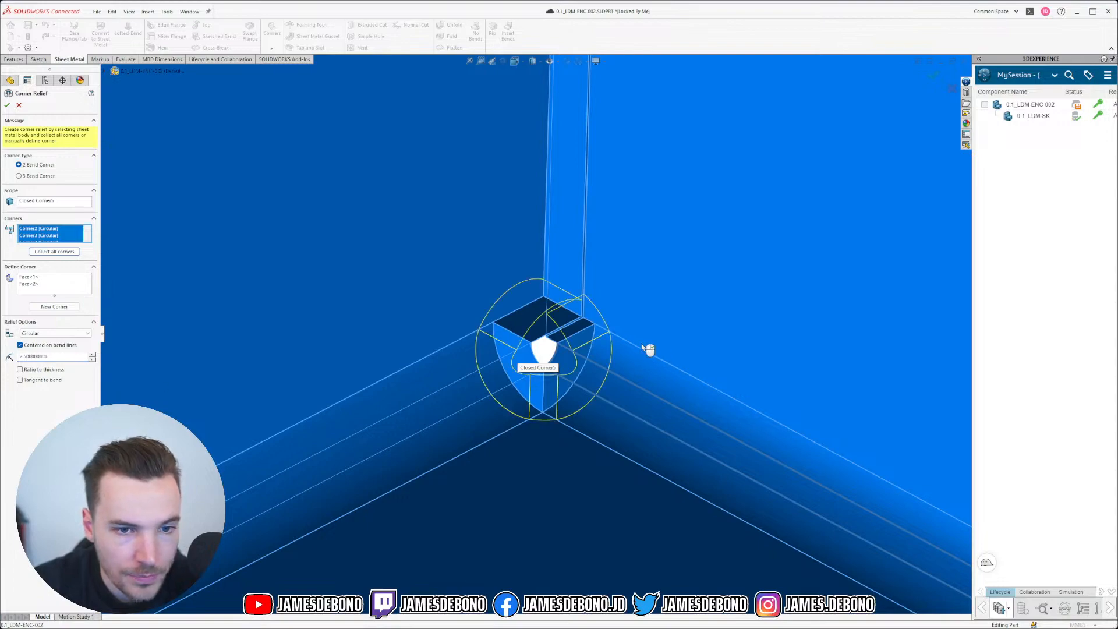
{"action": "middle_click", "coordinate": [601, 370]}
{"action": "middle_click_drag", "start_coordinate": [602, 370], "coordinate": [617, 331]}
Step: Switch the relief shape to Tear and check the preview
{"action": "left_click", "coordinate": [35, 334]}
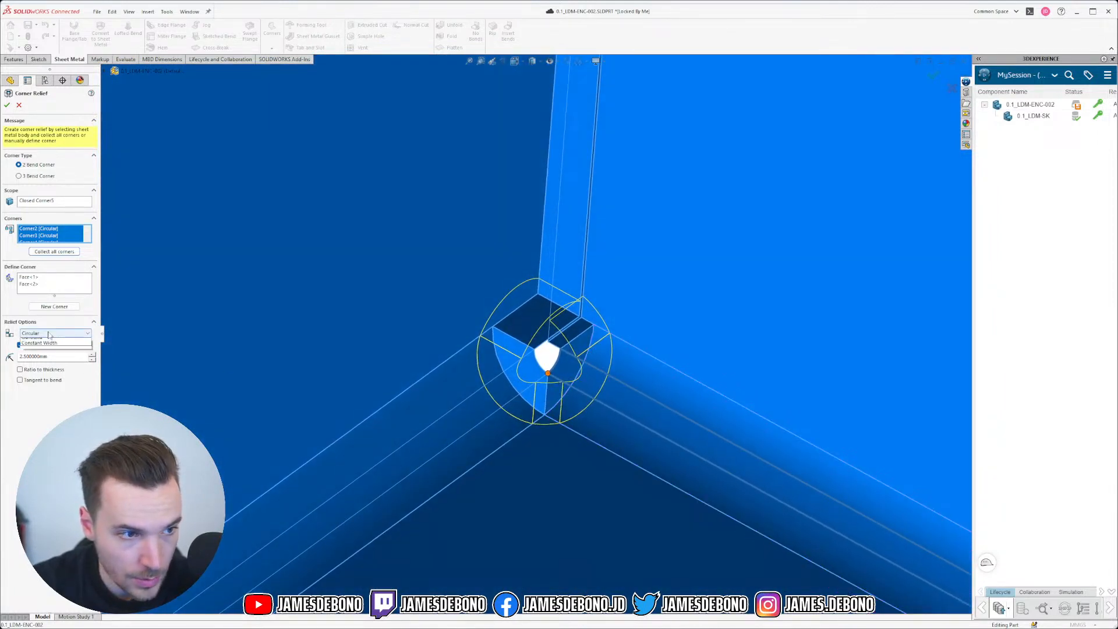
{"action": "left_click", "coordinate": [57, 355]}
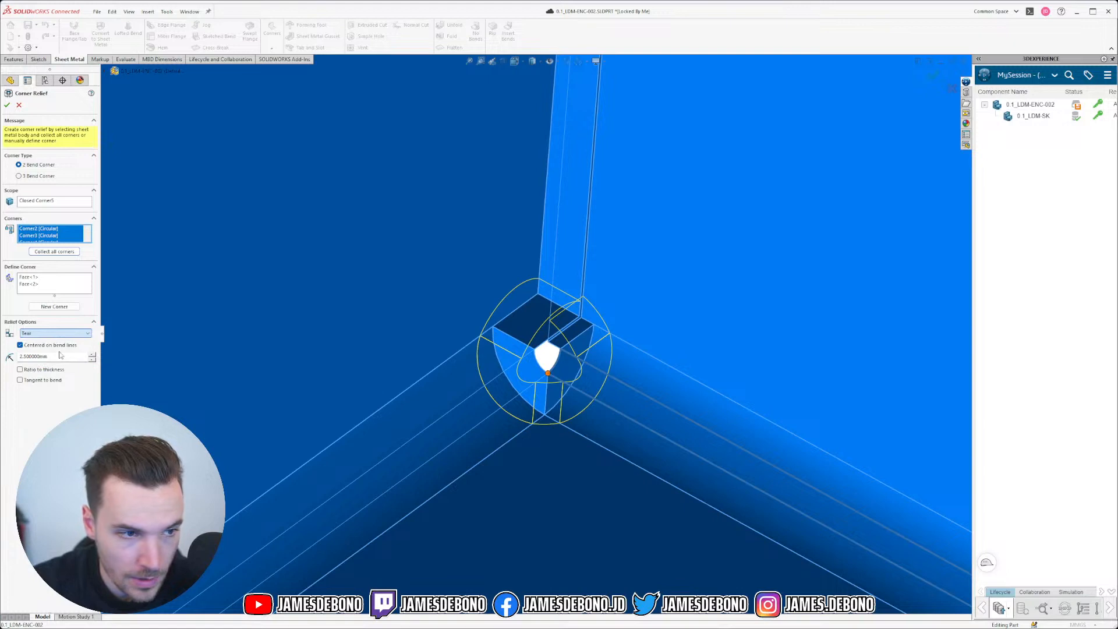
{"action": "middle_click_drag", "start_coordinate": [630, 345], "coordinate": [644, 387]}
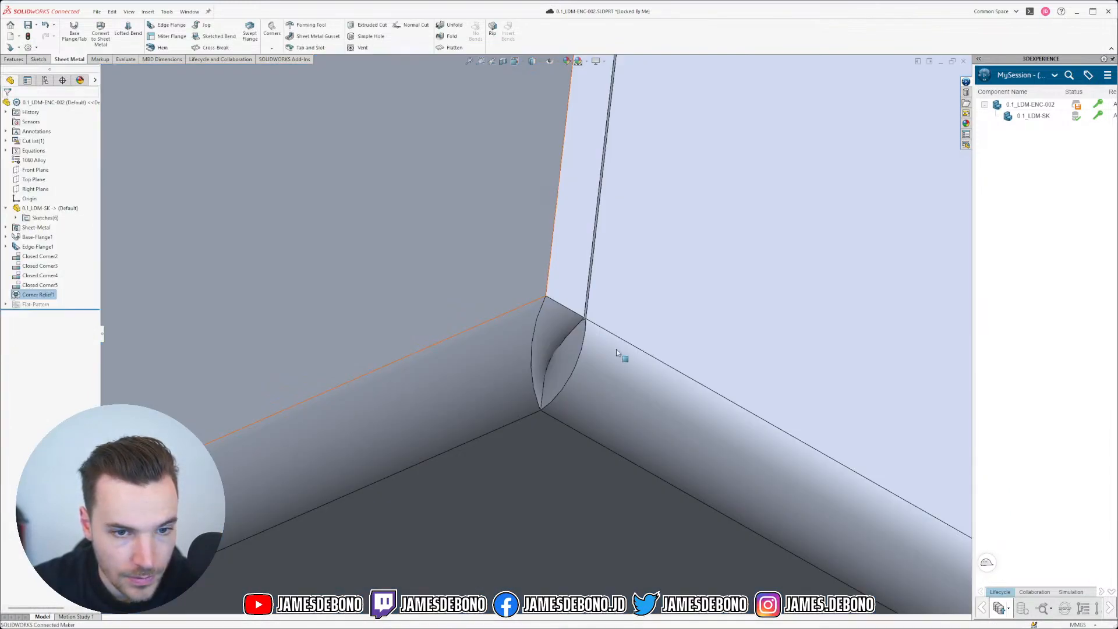
Step: Orbit and zoom around the finished tear relief at the closed corner
{"action": "middle_click_drag", "start_coordinate": [570, 356], "coordinate": [554, 282]}
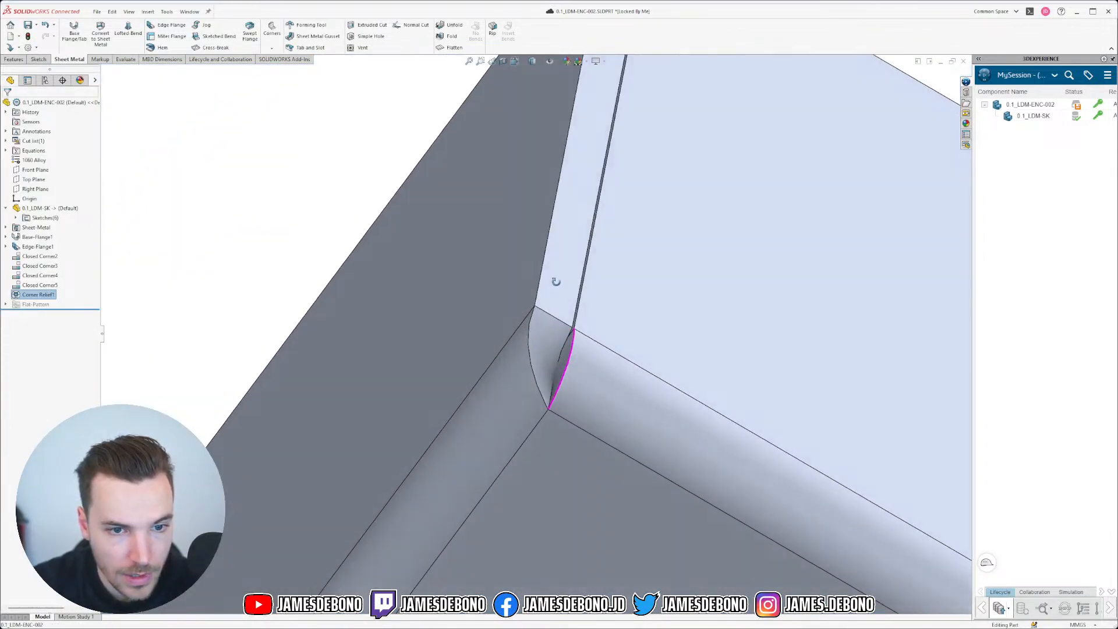
{"action": "scroll", "coordinate": [533, 351], "scroll_direction": "down", "scroll_amount": 2}
{"action": "scroll", "coordinate": [533, 352], "scroll_direction": "down", "scroll_amount": 2}
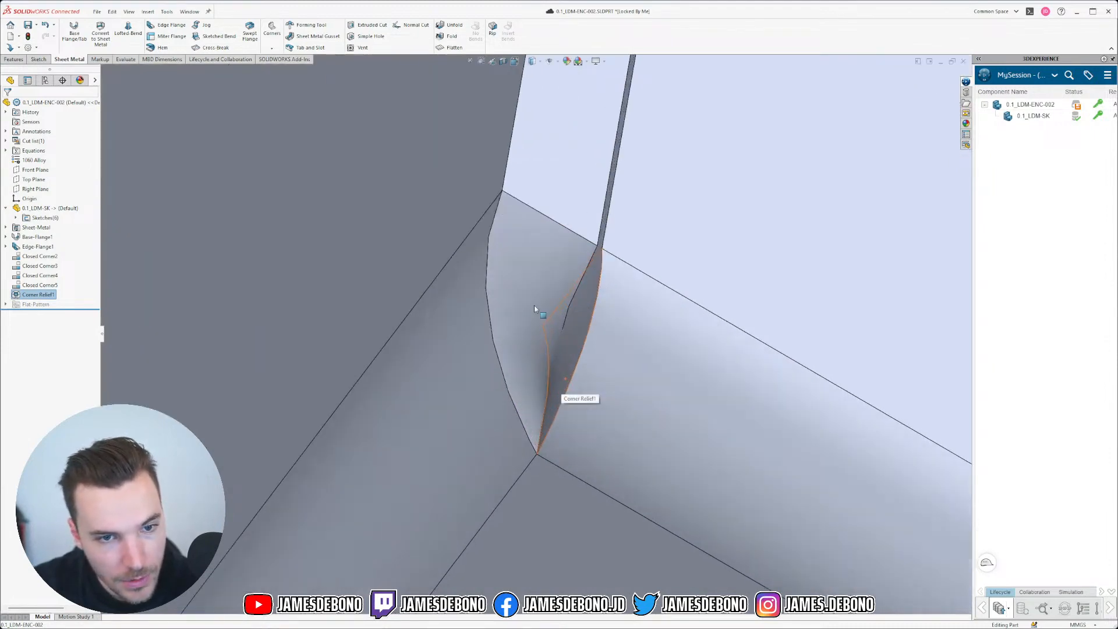
{"action": "scroll", "coordinate": [568, 340], "scroll_direction": "up", "scroll_amount": 3}
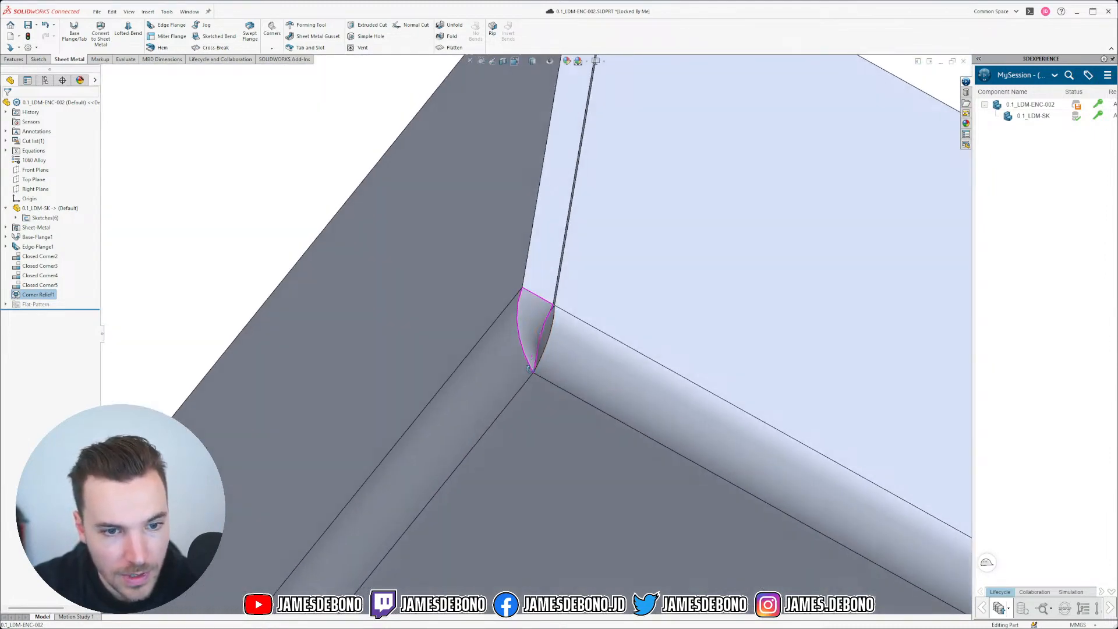
{"action": "mouse_move", "coordinate": [561, 350]}
{"action": "middle_mouse_down"}
{"action": "mouse_move", "coordinate": [548, 318]}
{"action": "mouse_move", "coordinate": [551, 344]}
{"action": "middle_mouse_up"}
{"action": "scroll", "coordinate": [550, 344], "scroll_direction": "up", "scroll_amount": 3}
{"action": "middle_click_drag", "start_coordinate": [511, 269], "coordinate": [512, 479]}
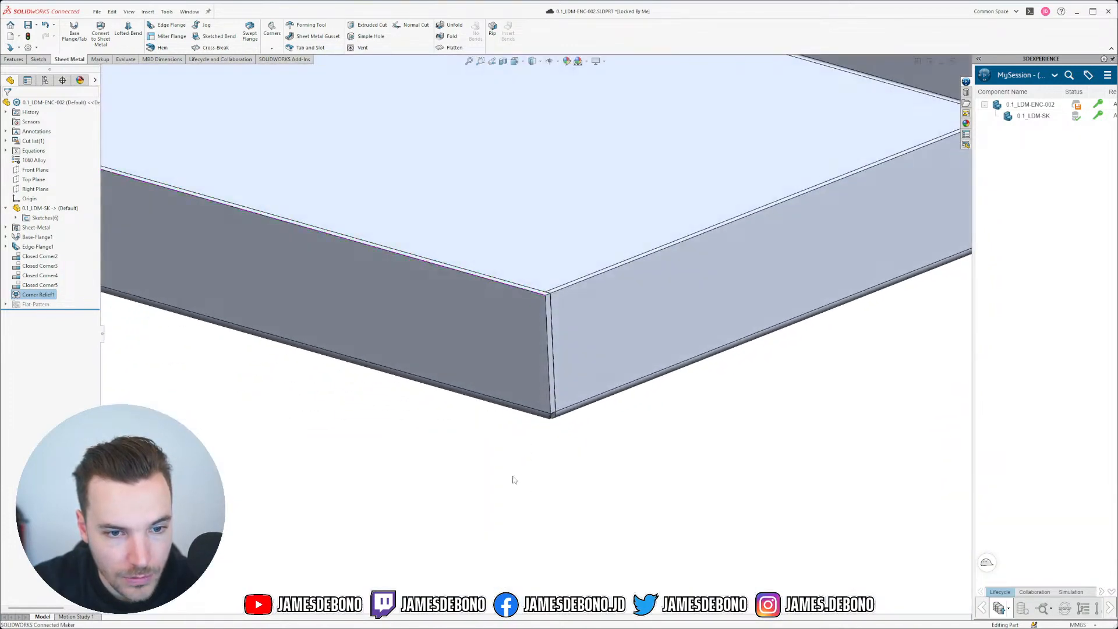
Step: Try Unfold and cancel, then view the flat pattern to check the notched corner
{"action": "left_click", "coordinate": [460, 25]}
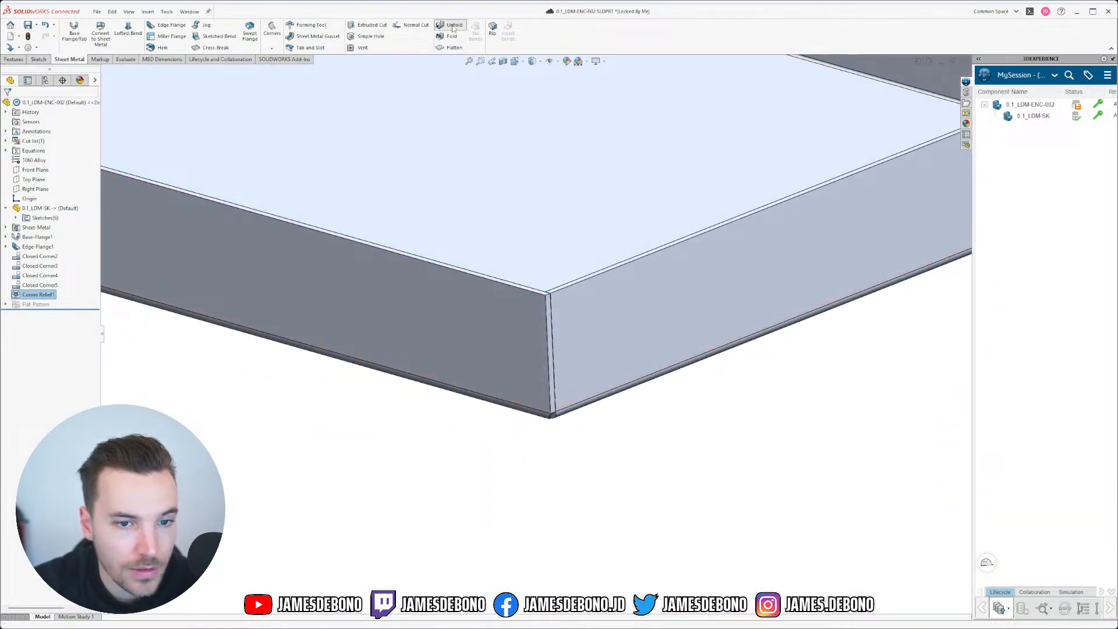
{"action": "left_click", "coordinate": [18, 106]}
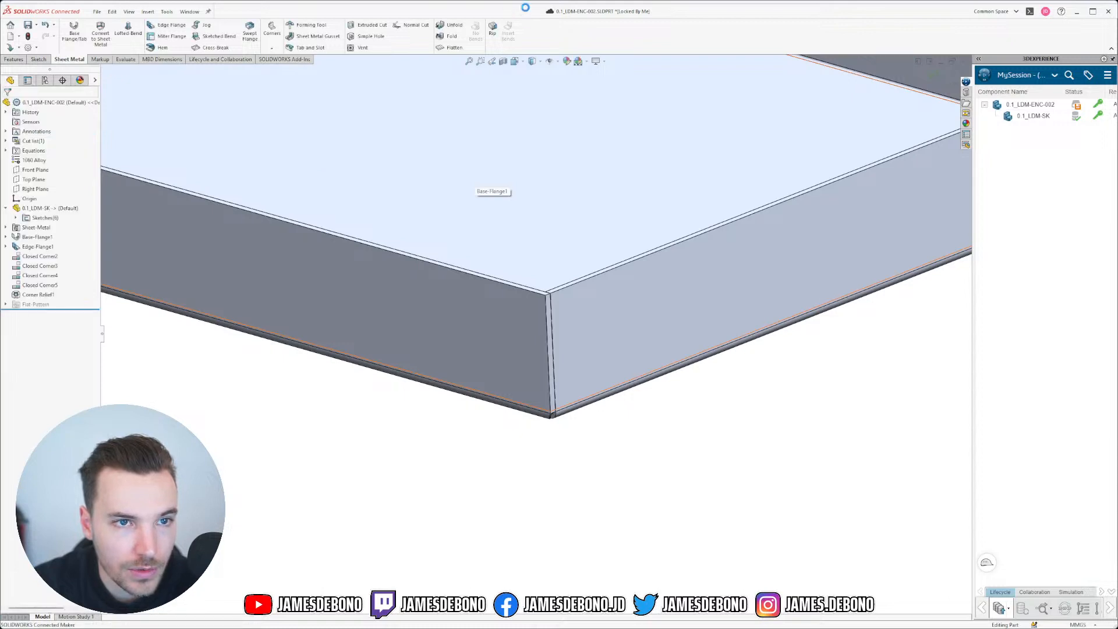
{"action": "left_click", "coordinate": [456, 50]}
{"action": "scroll", "coordinate": [524, 288], "scroll_direction": "down", "scroll_amount": 6}
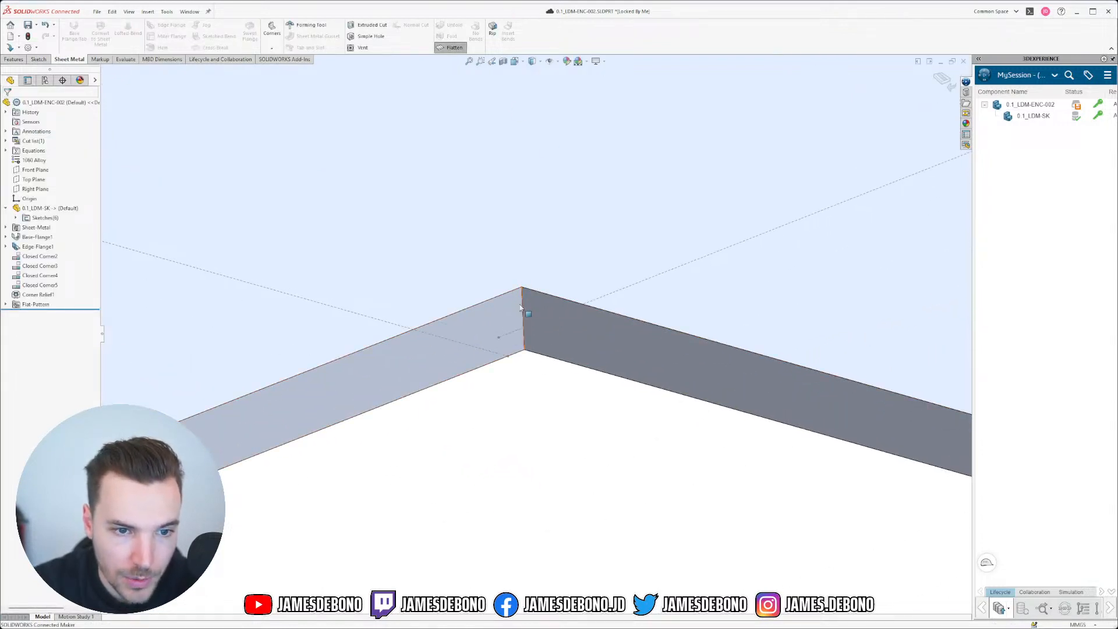
{"action": "middle_click_drag", "start_coordinate": [524, 320], "coordinate": [475, 311]}
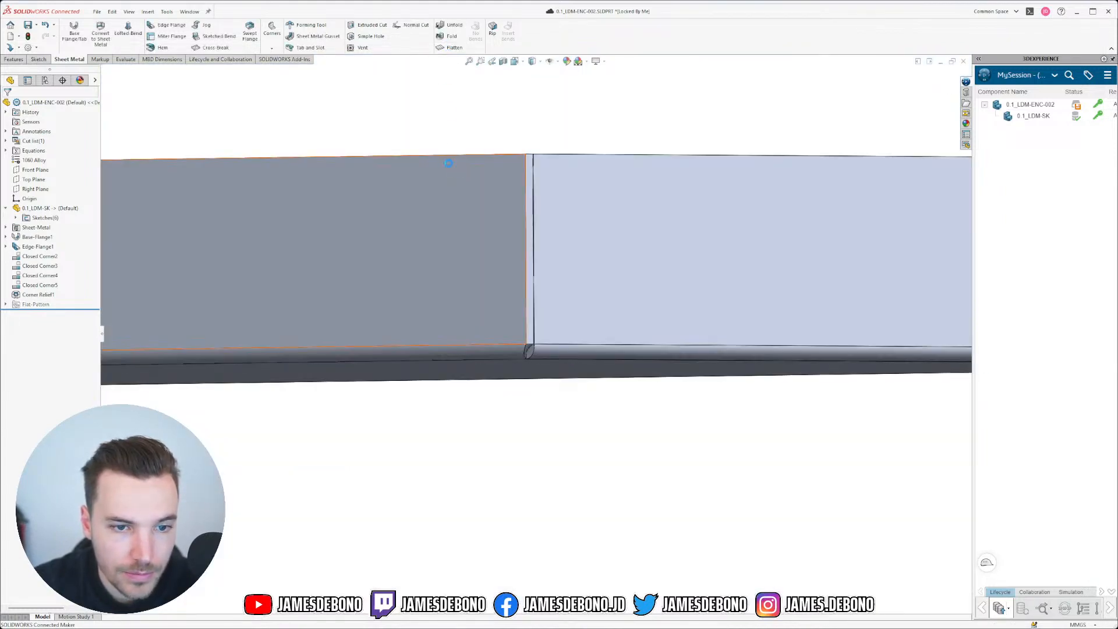
{"action": "middle_click_drag", "start_coordinate": [514, 345], "coordinate": [500, 319]}
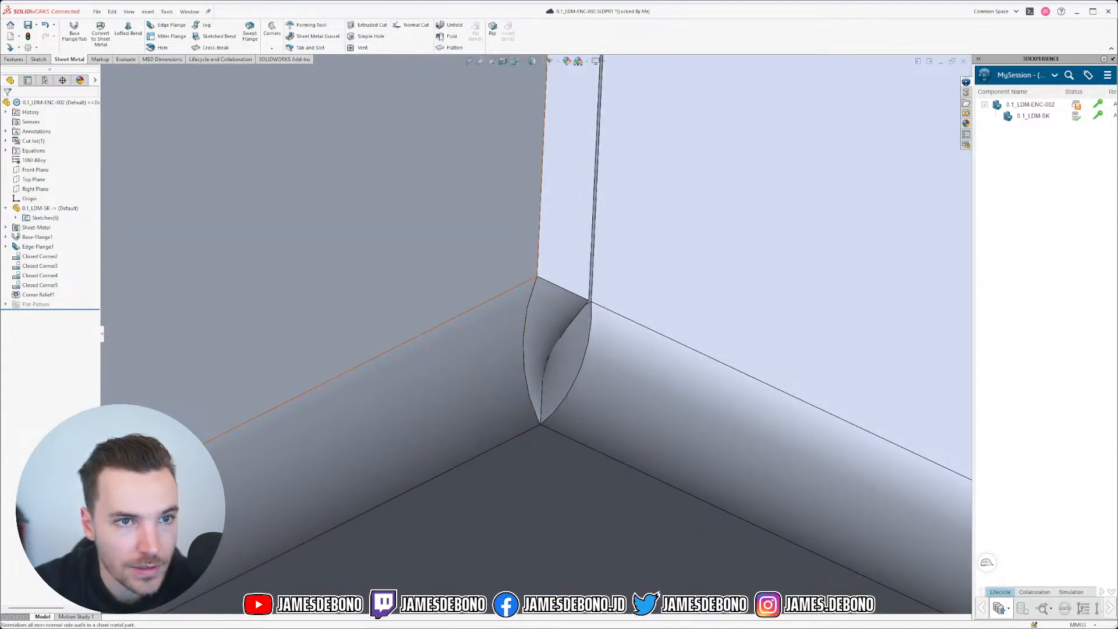
{"action": "left_click", "coordinate": [37, 294]}
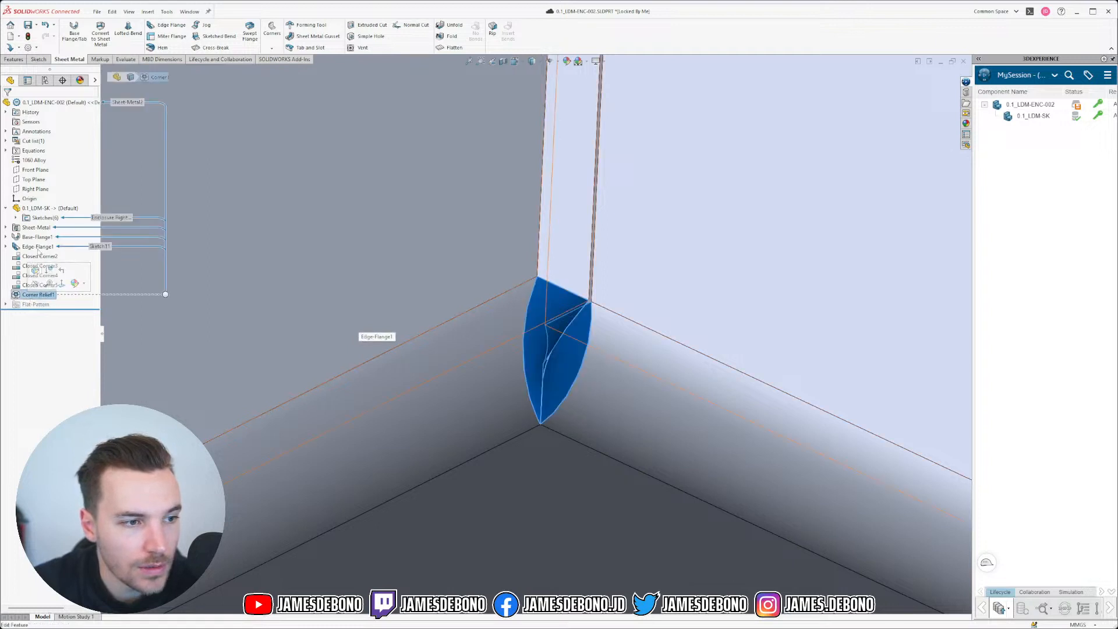
Step: Edit Corner Relief1, try an Obround relief, then change it to Constant Width and accept
{"action": "left_click", "coordinate": [36, 271]}
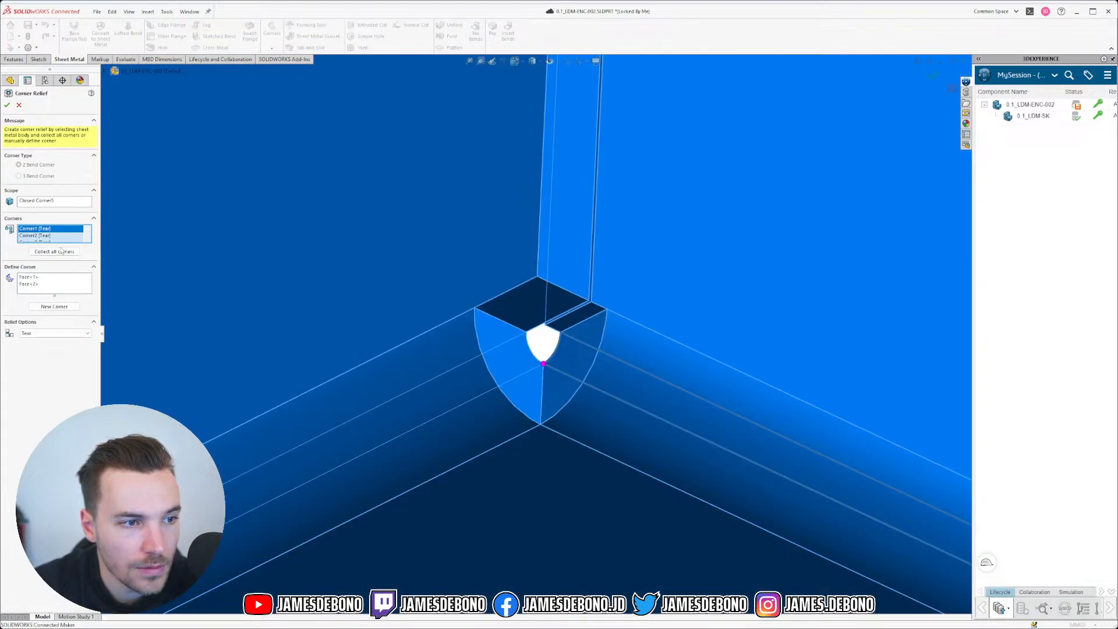
{"action": "left_click", "coordinate": [55, 307]}
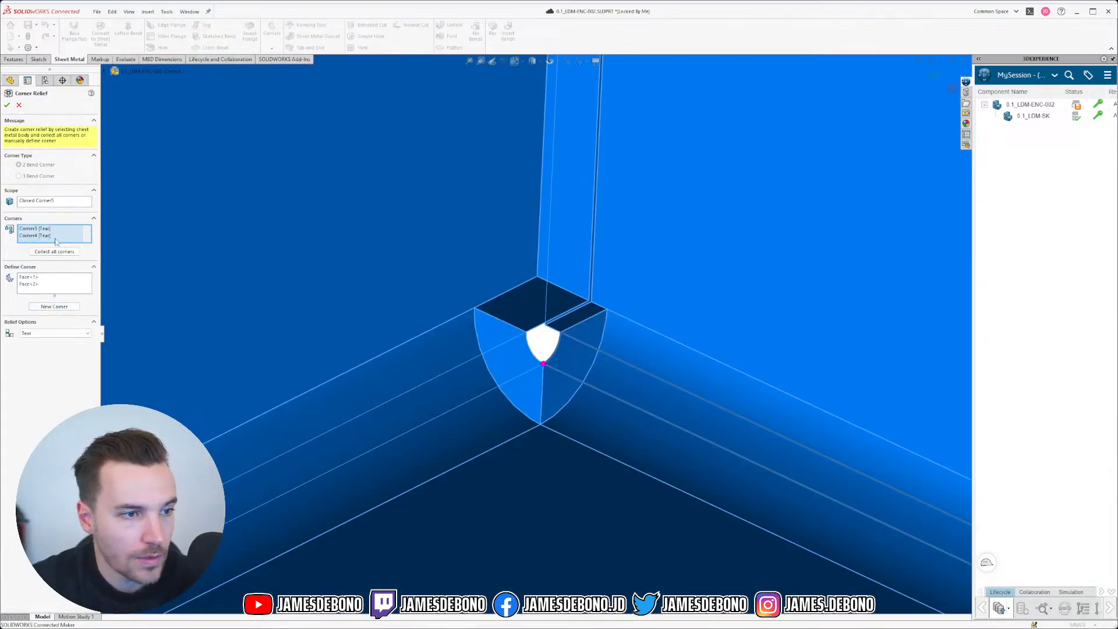
{"action": "left_click", "coordinate": [54, 333]}
{"action": "left_click", "coordinate": [51, 358]}
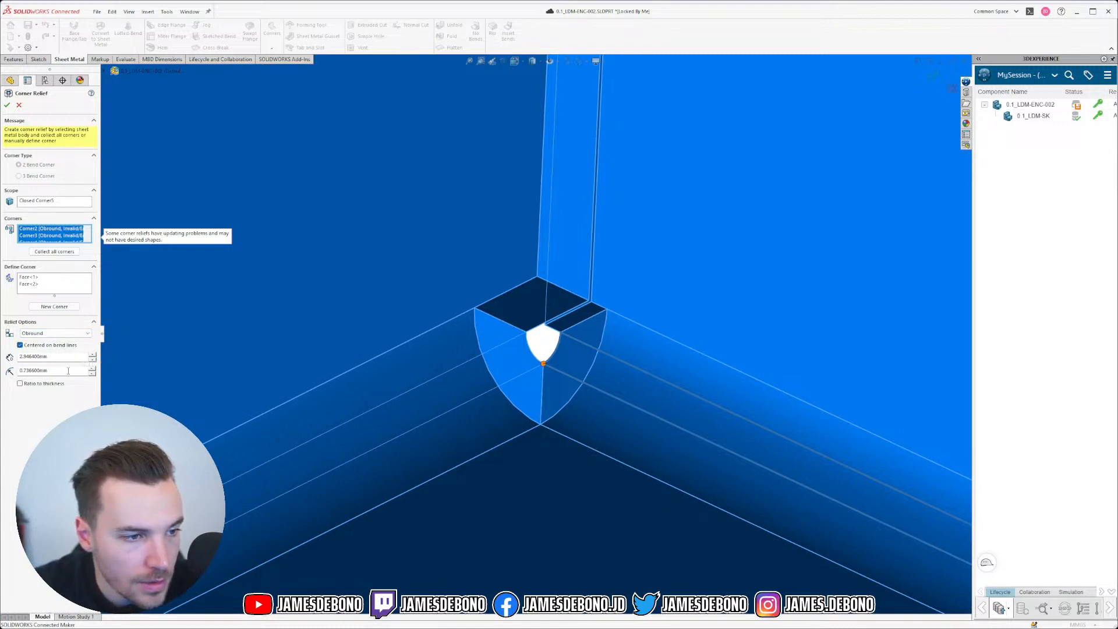
{"action": "double_click", "coordinate": [68, 371]}
{"action": "type", "text": "2"}
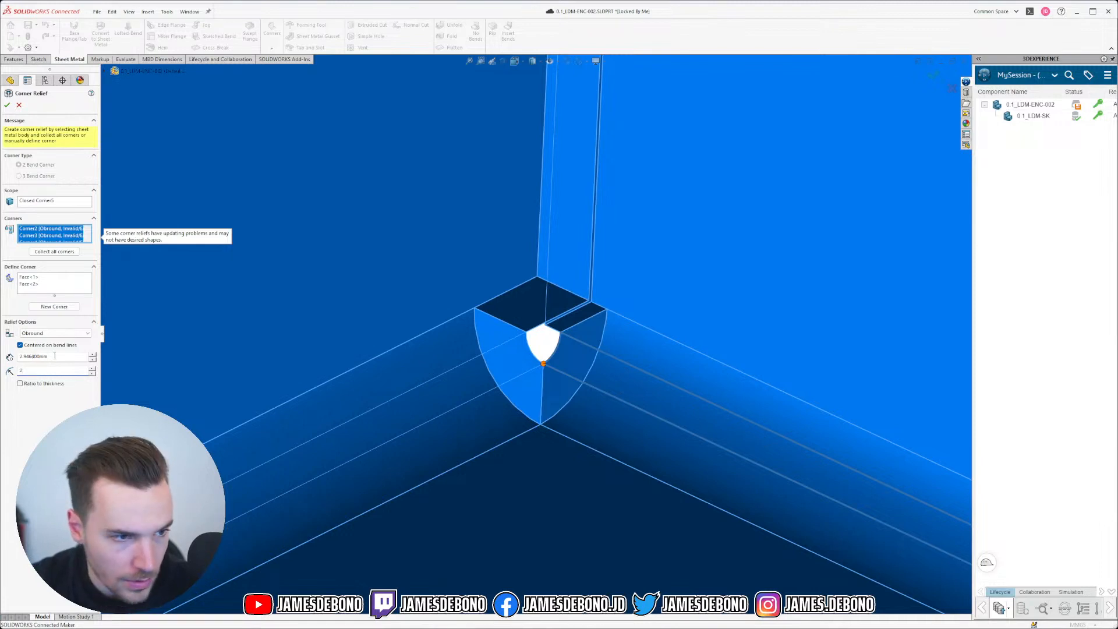
{"action": "type", "text": "4"}
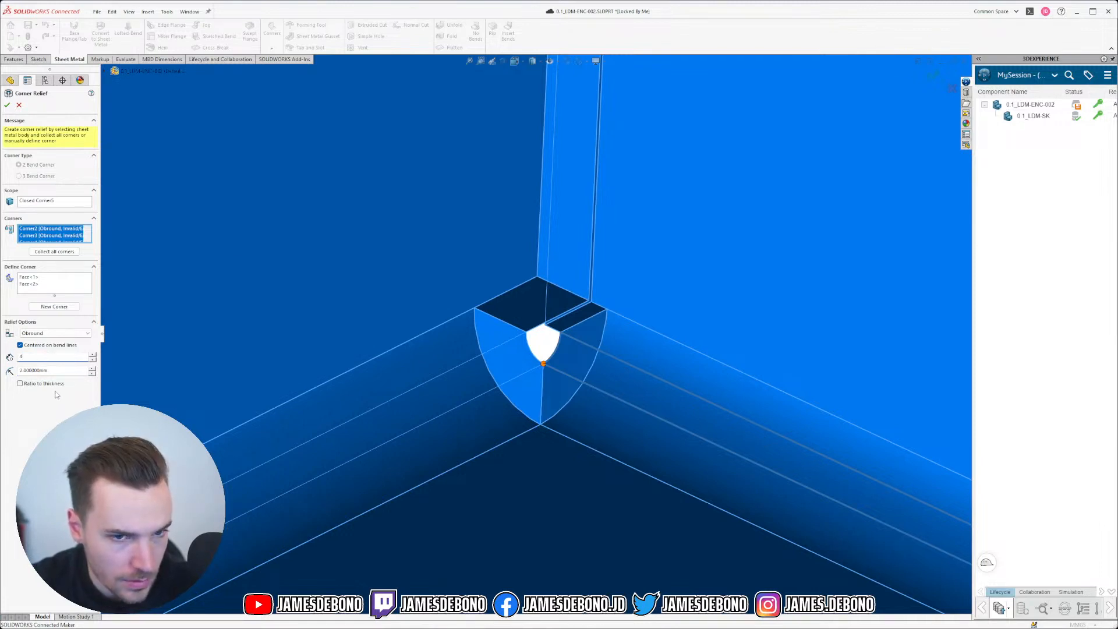
{"action": "key", "text": "Return"}
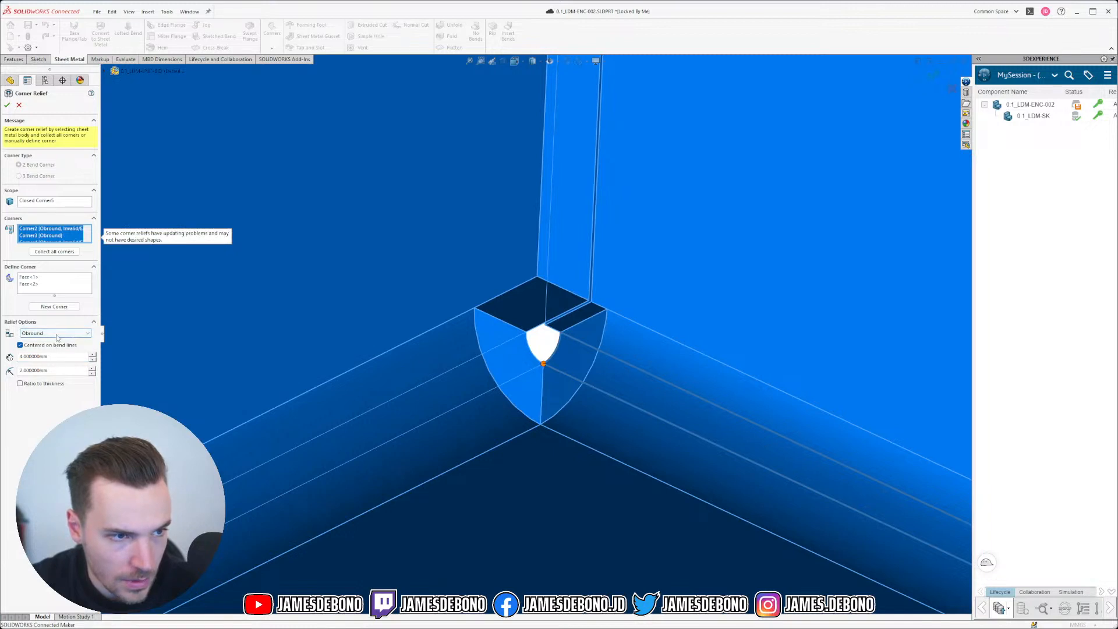
{"action": "left_click", "coordinate": [57, 335]}
{"action": "left_click", "coordinate": [58, 365]}
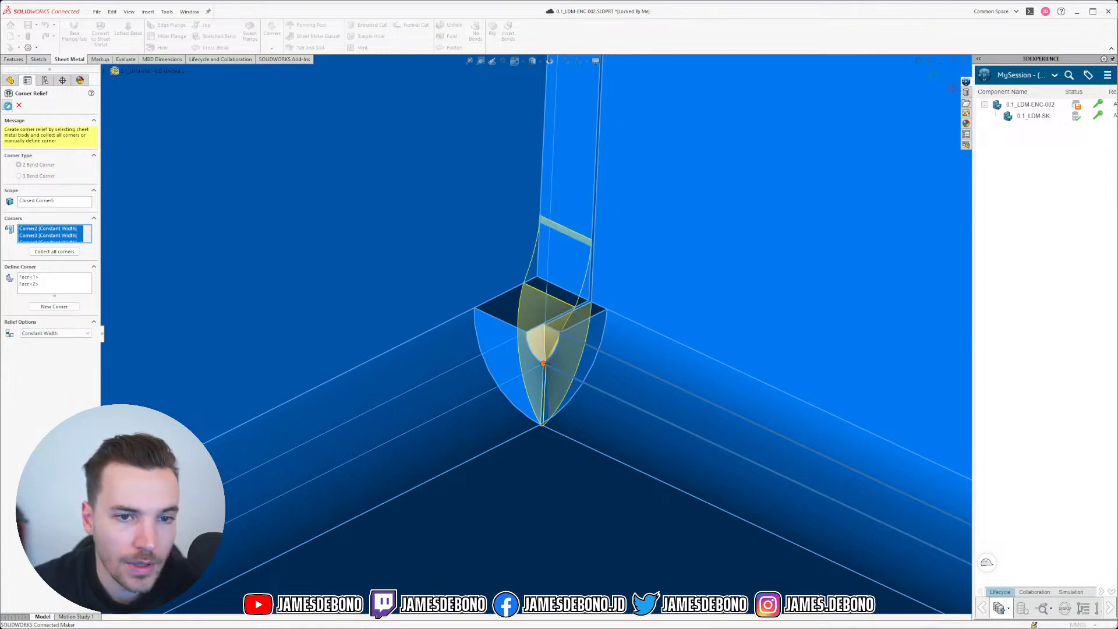
{"action": "left_click", "coordinate": [7, 106]}
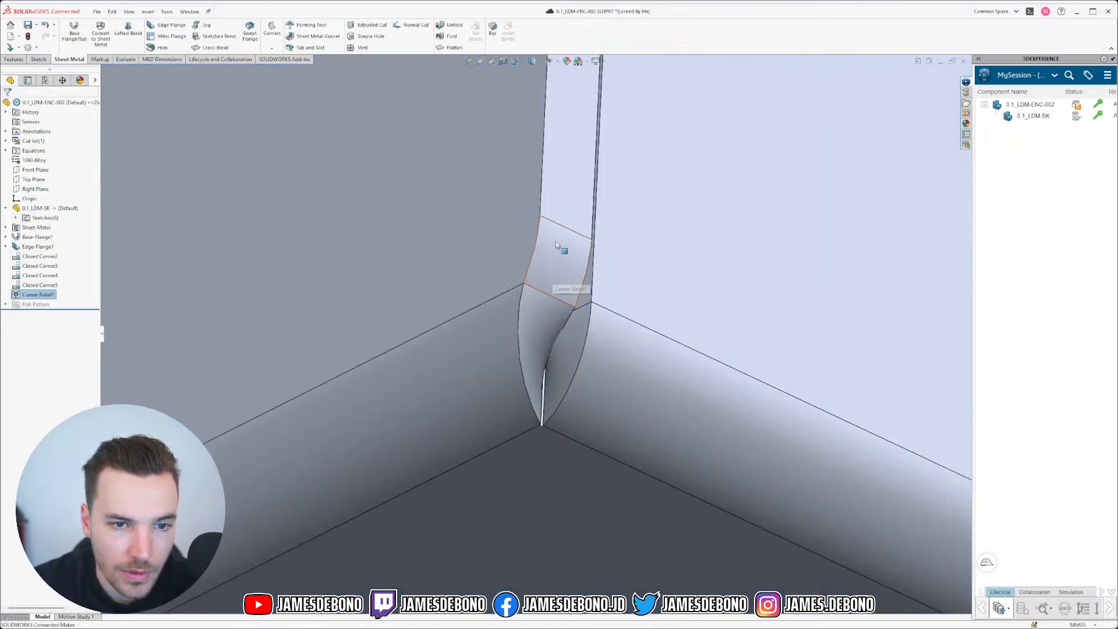
Step: Inspect the constant-width relief up close and bring up Corner Relief1's context menu
{"action": "middle_click_drag", "start_coordinate": [559, 294], "coordinate": [541, 387]}
{"action": "scroll", "coordinate": [536, 398], "scroll_direction": "down", "scroll_amount": 8}
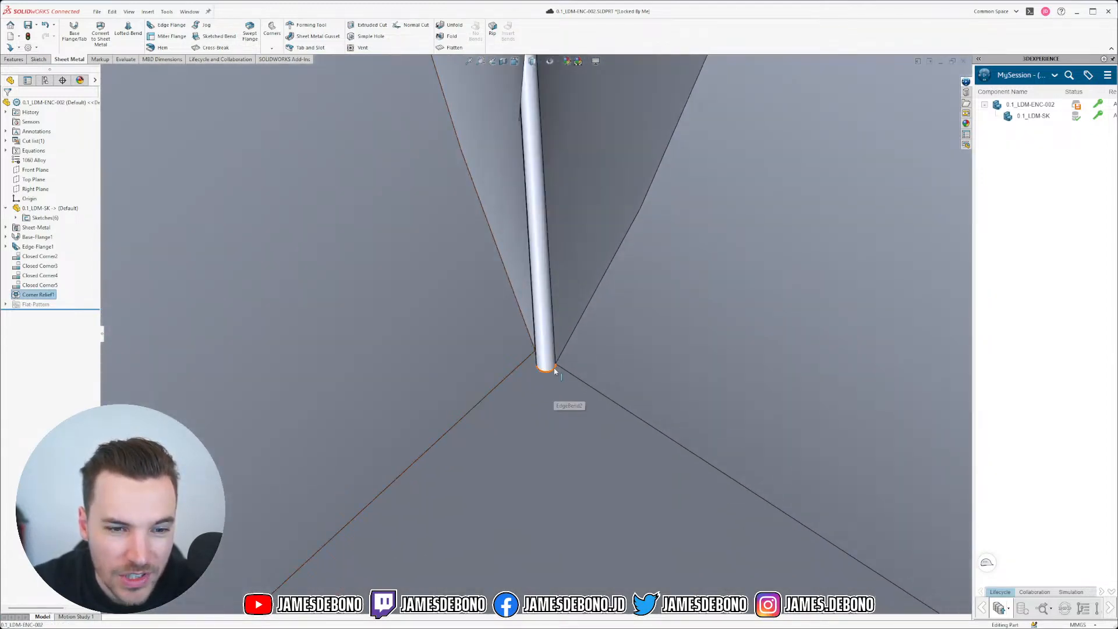
{"action": "middle_click_drag", "start_coordinate": [554, 371], "coordinate": [533, 262]}
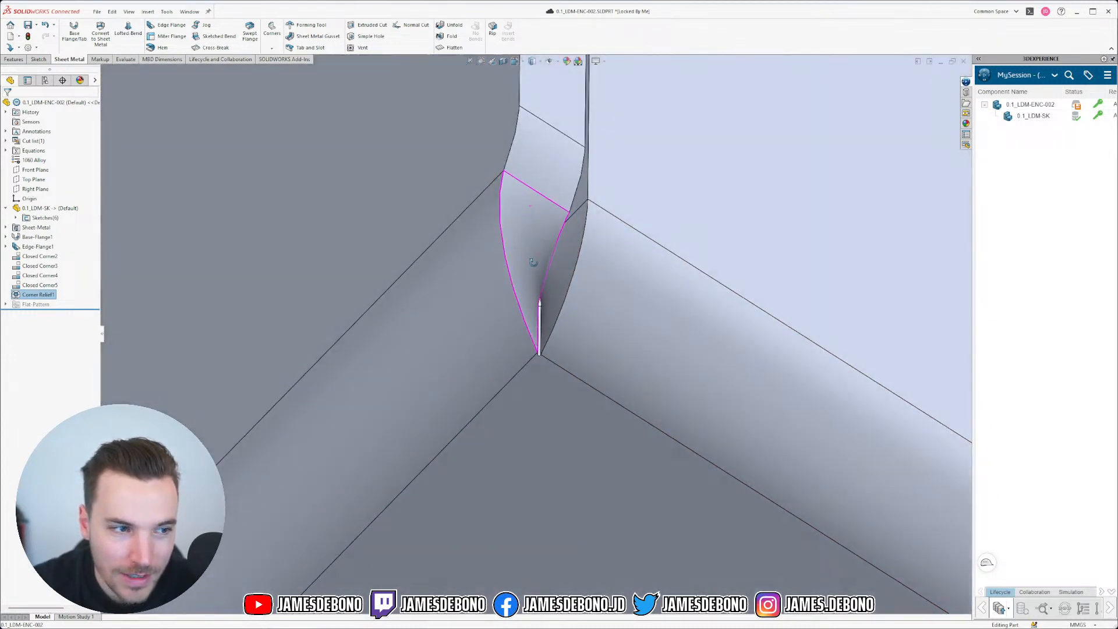
{"action": "right_click", "coordinate": [39, 295]}
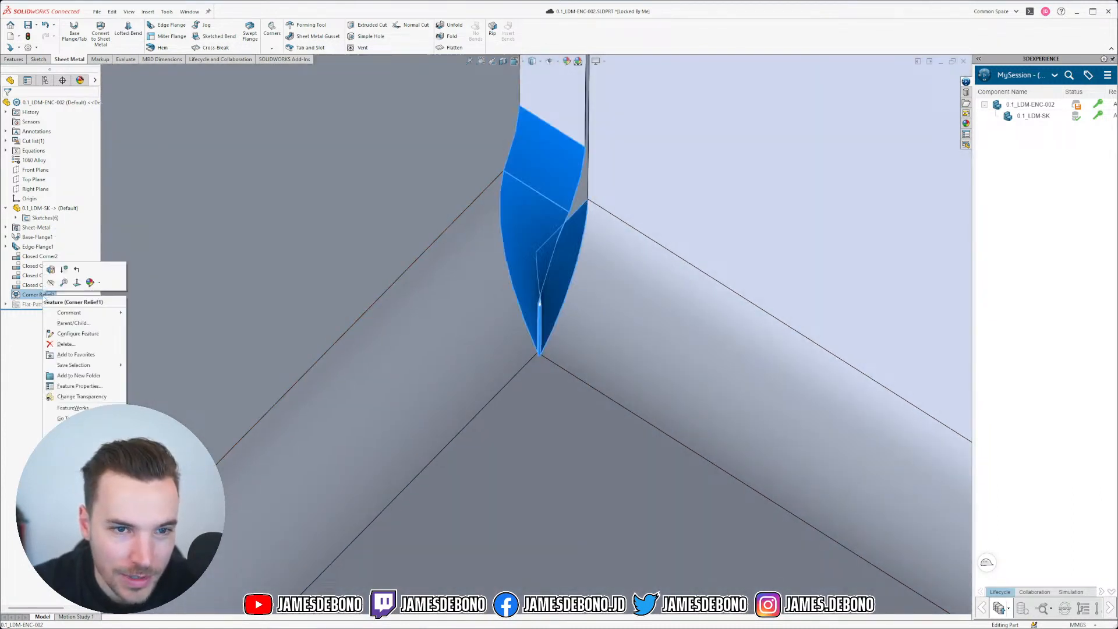
Step: Edit Corner Relief1 to a 2.1 mm circular relief on all corners, centred on bend lines
{"action": "left_click", "coordinate": [50, 269]}
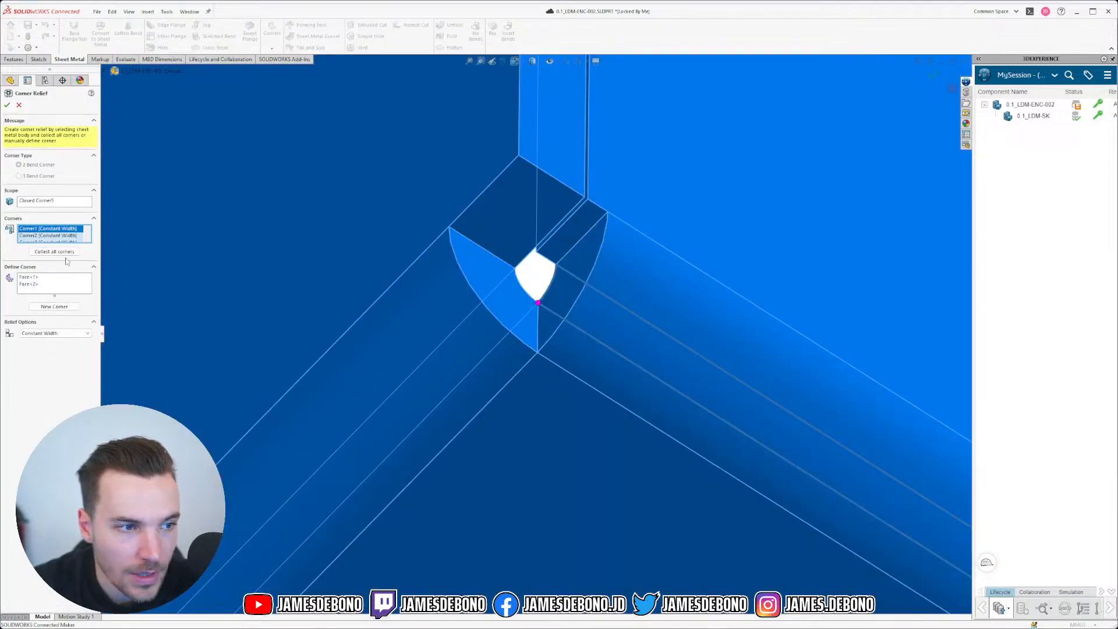
{"action": "left_click", "coordinate": [66, 334]}
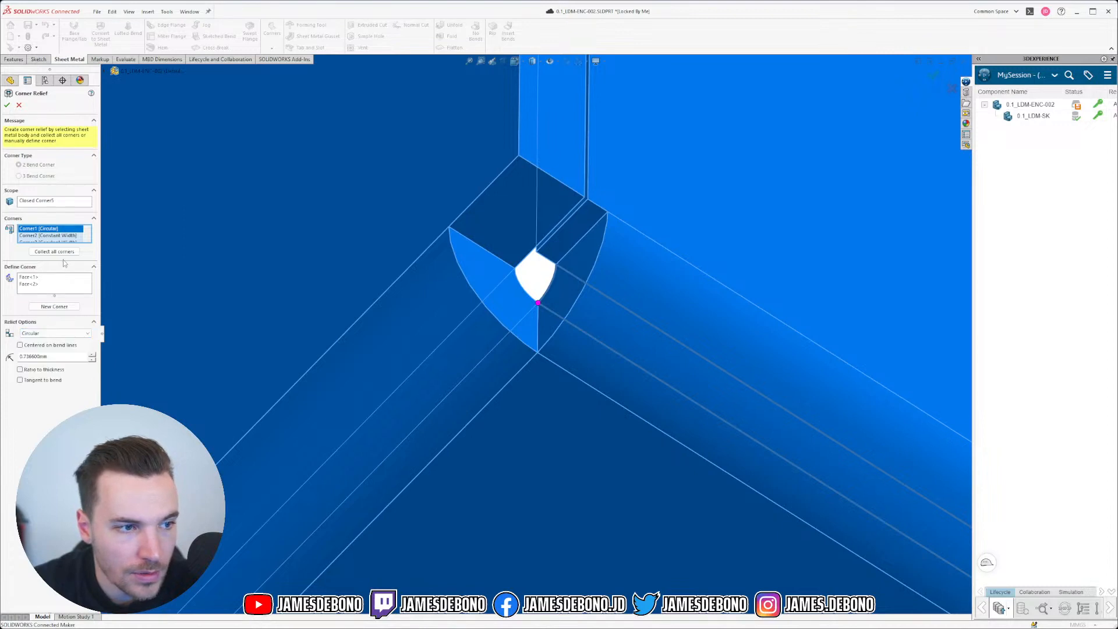
{"action": "scroll", "coordinate": [71, 236], "scroll_direction": "down", "scroll_amount": 2}
{"action": "left_click", "coordinate": [59, 237], "text": "shift"}
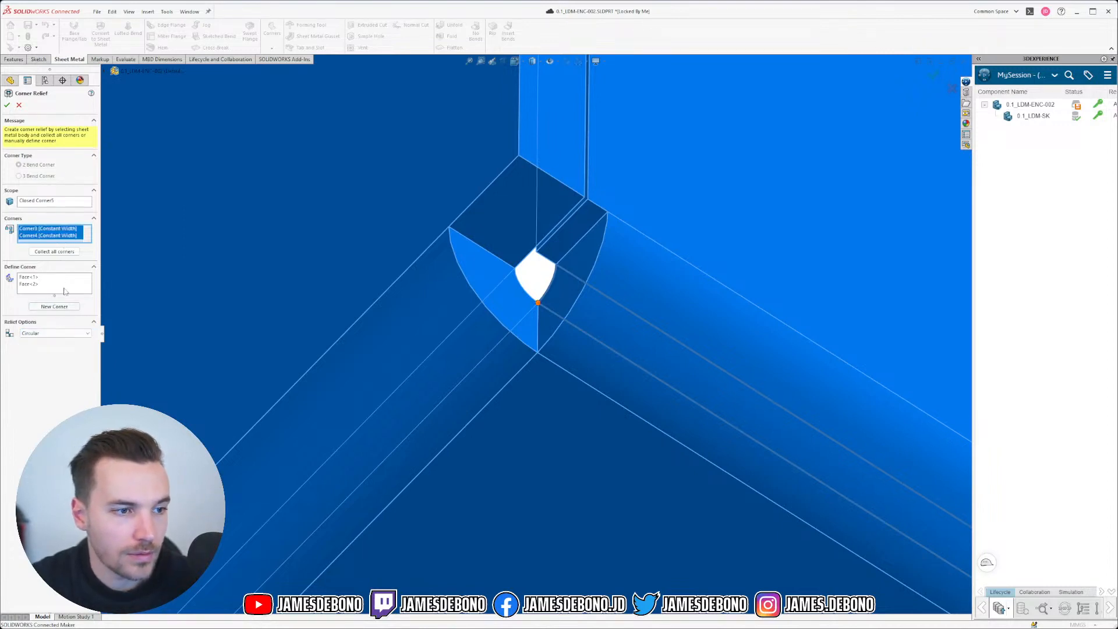
{"action": "left_click", "coordinate": [50, 336]}
{"action": "left_click", "coordinate": [43, 346]}
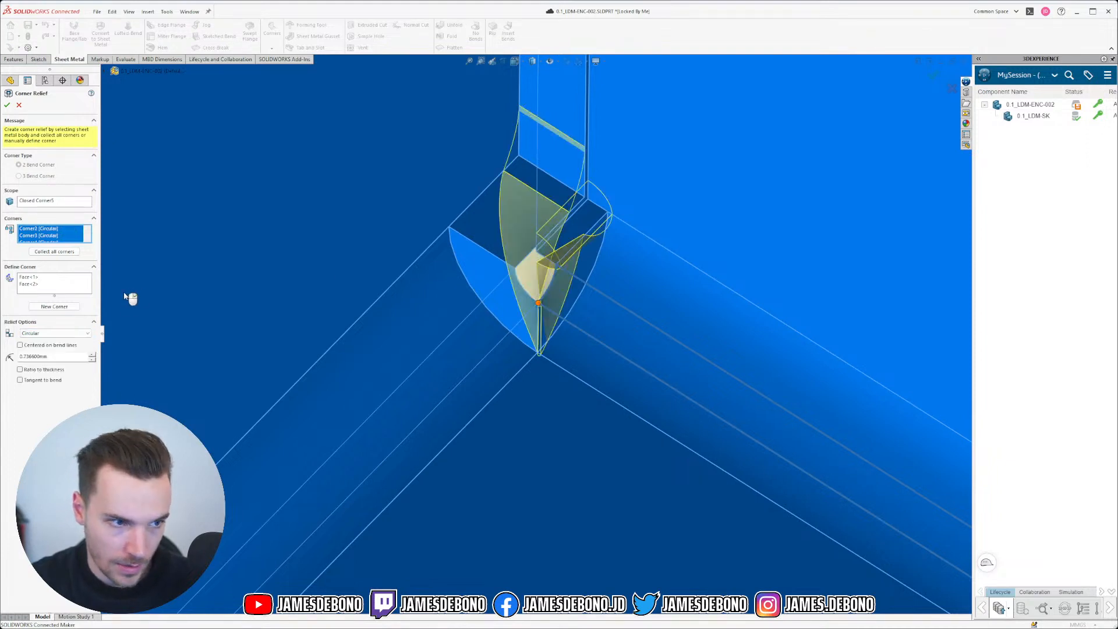
{"action": "left_click_drag", "start_coordinate": [61, 356], "coordinate": [3, 350]}
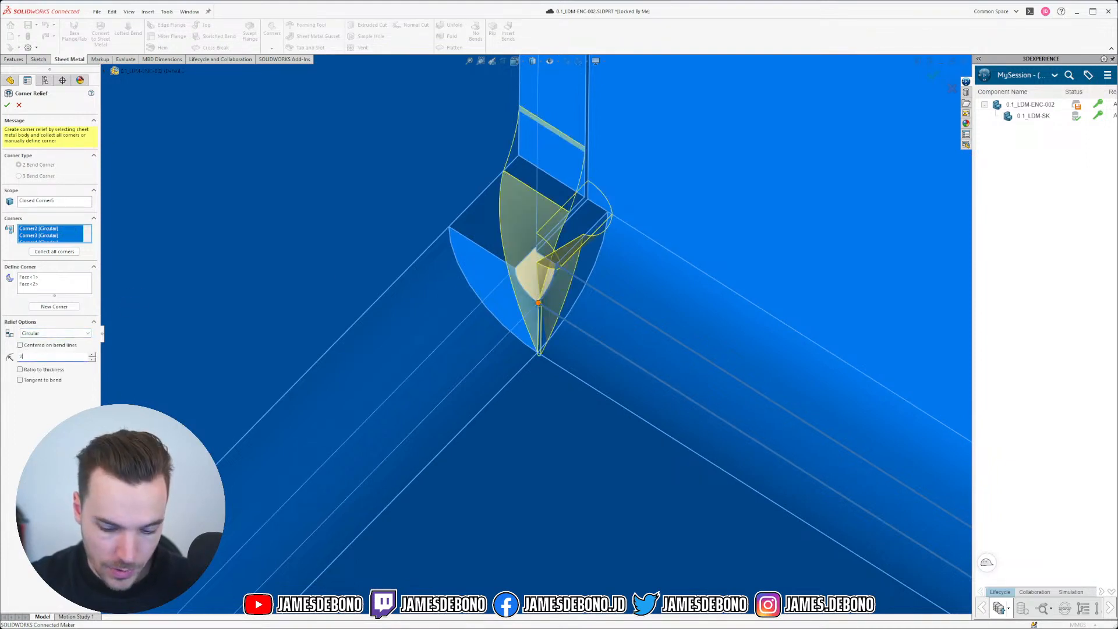
{"action": "type", "text": "2."}
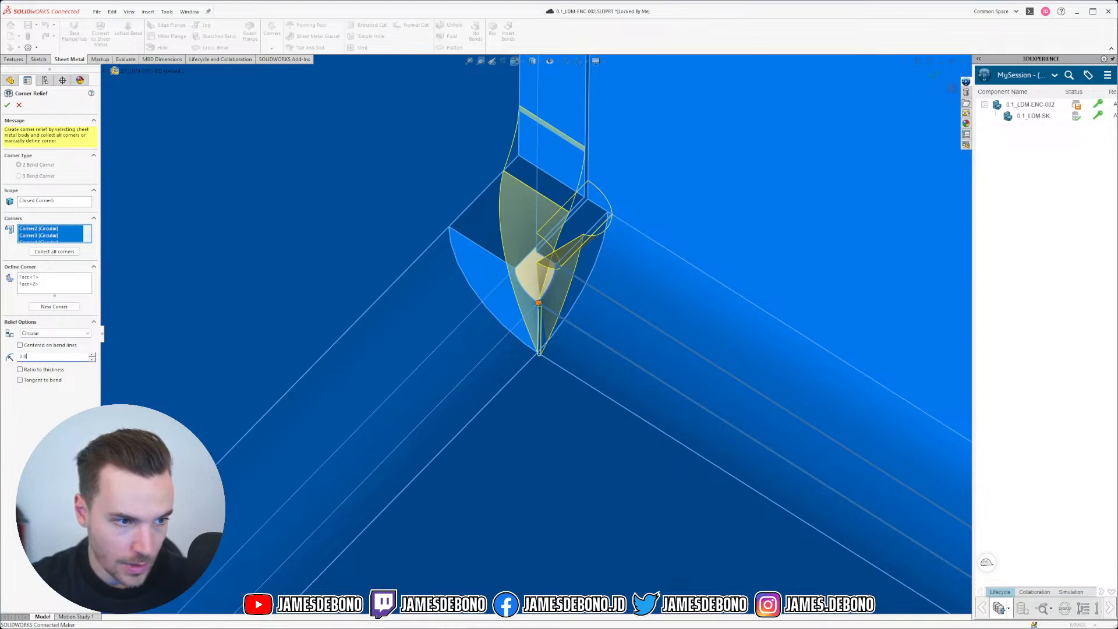
{"action": "type", "text": "0"}
{"action": "key", "text": "Return"}
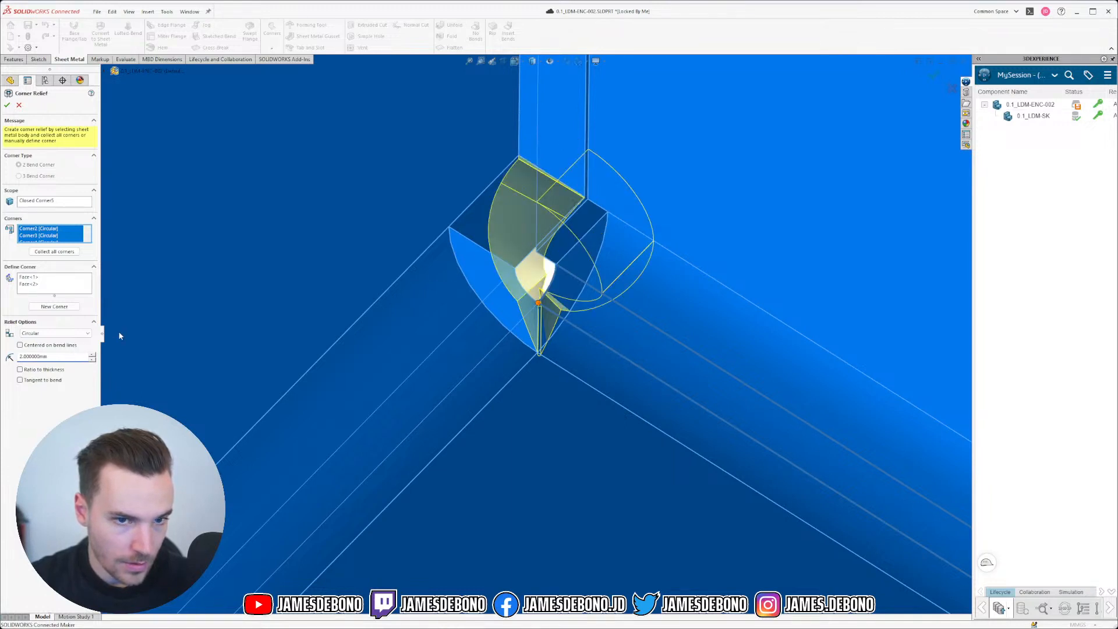
{"action": "left_click", "coordinate": [32, 349]}
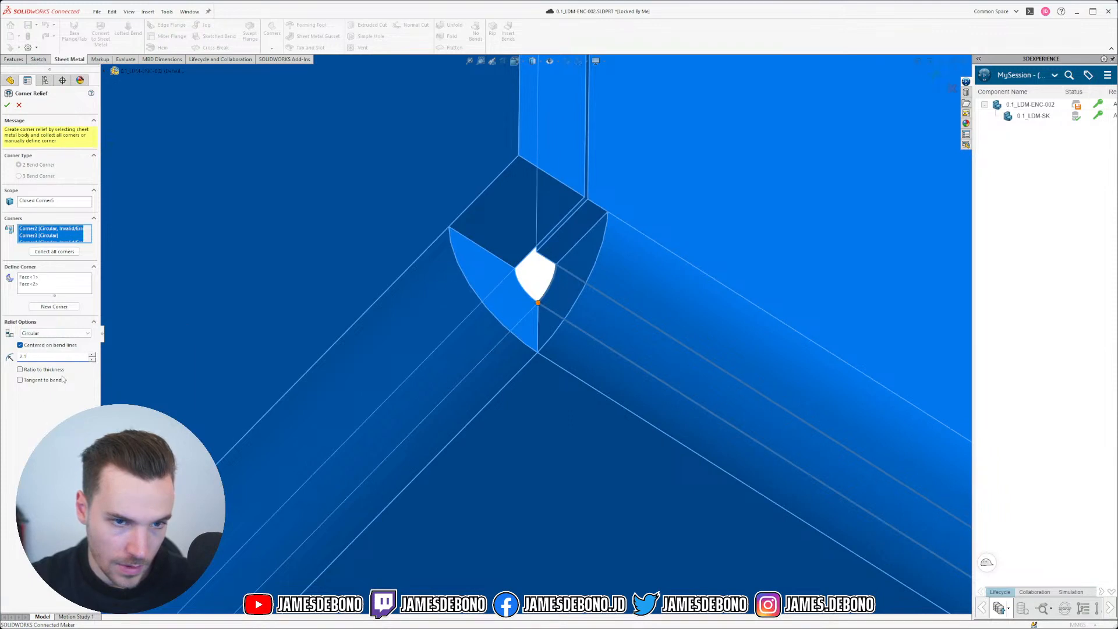
{"action": "key", "text": "Return"}
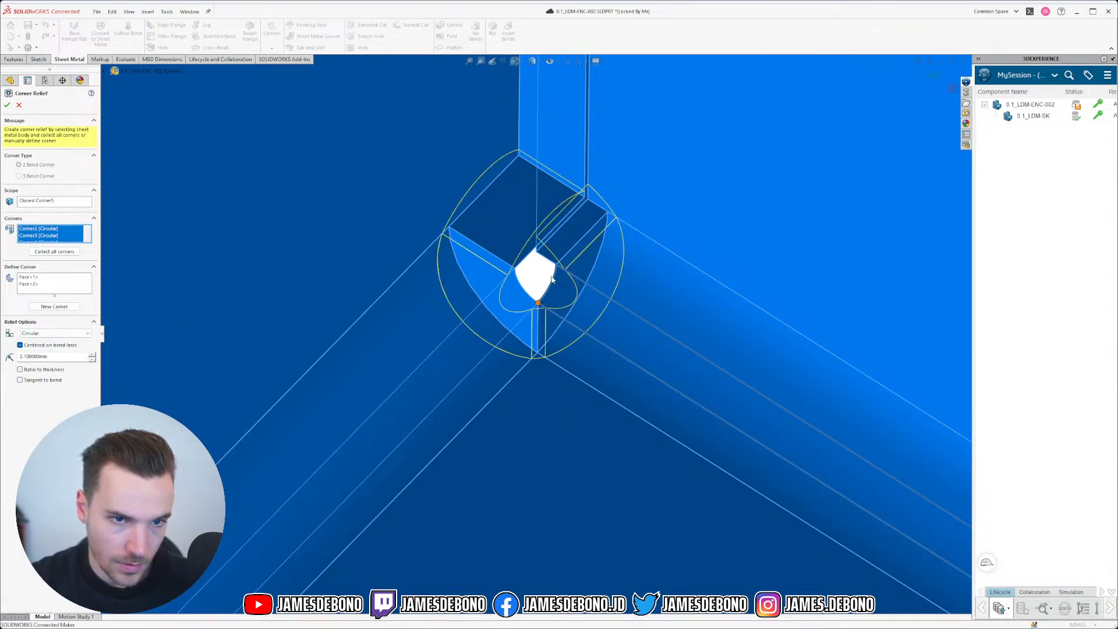
{"action": "mouse_move", "coordinate": [559, 294]}
{"action": "middle_mouse_down"}
{"action": "mouse_move", "coordinate": [556, 259]}
{"action": "mouse_move", "coordinate": [562, 293]}
{"action": "middle_mouse_up"}
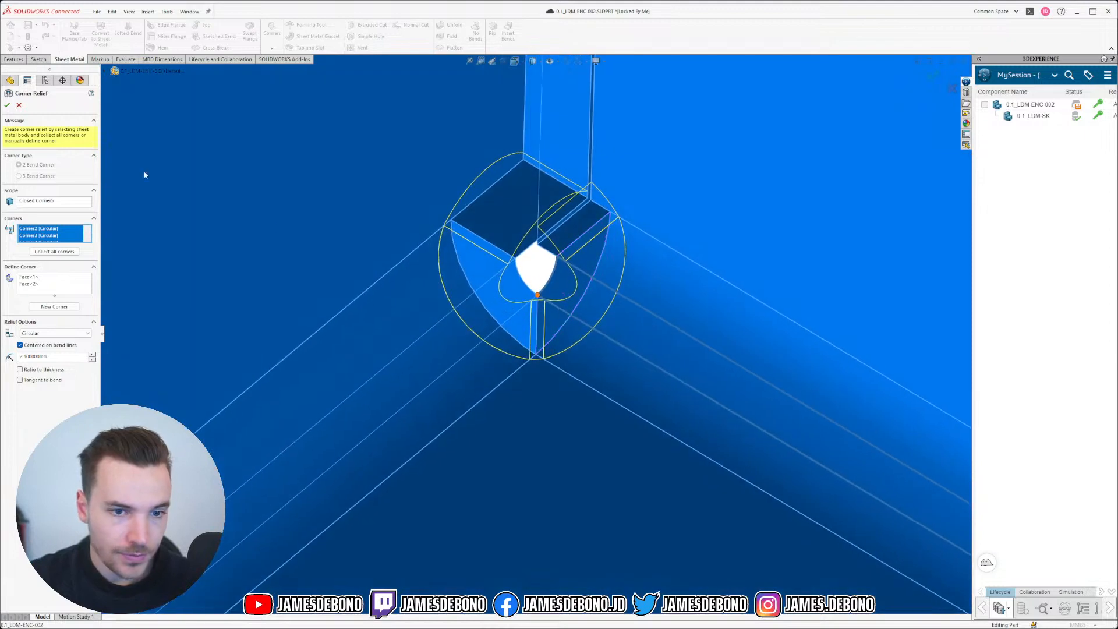
{"action": "left_click", "coordinate": [7, 105]}
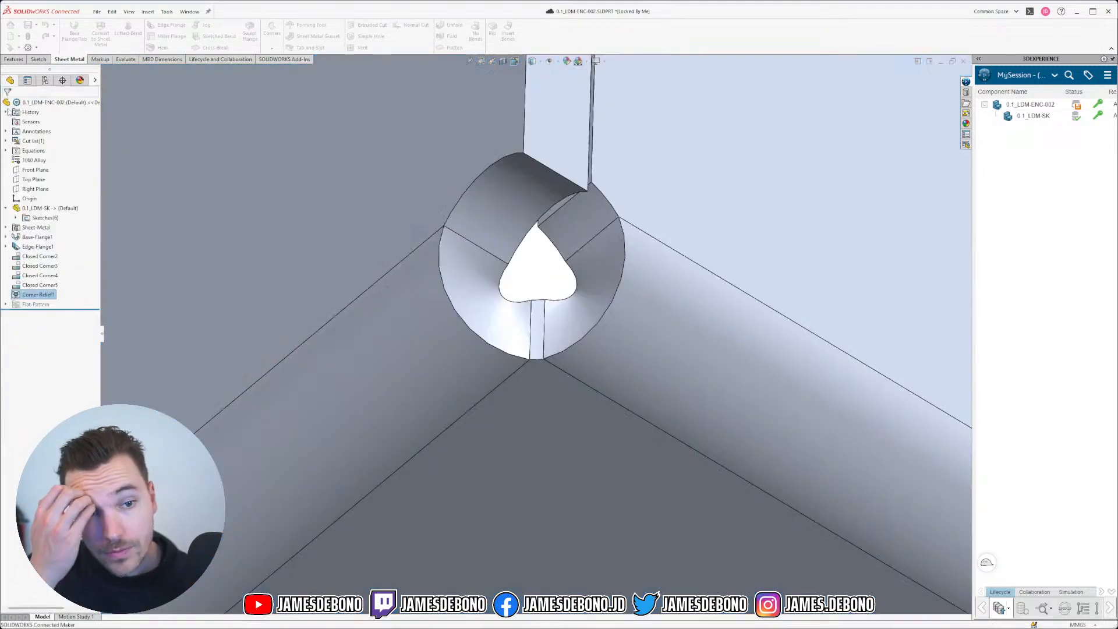
Step: Flatten the tray to check the circular relief's round notch, then fold it back up
{"action": "scroll", "coordinate": [427, 160], "scroll_direction": "up", "scroll_amount": 5}
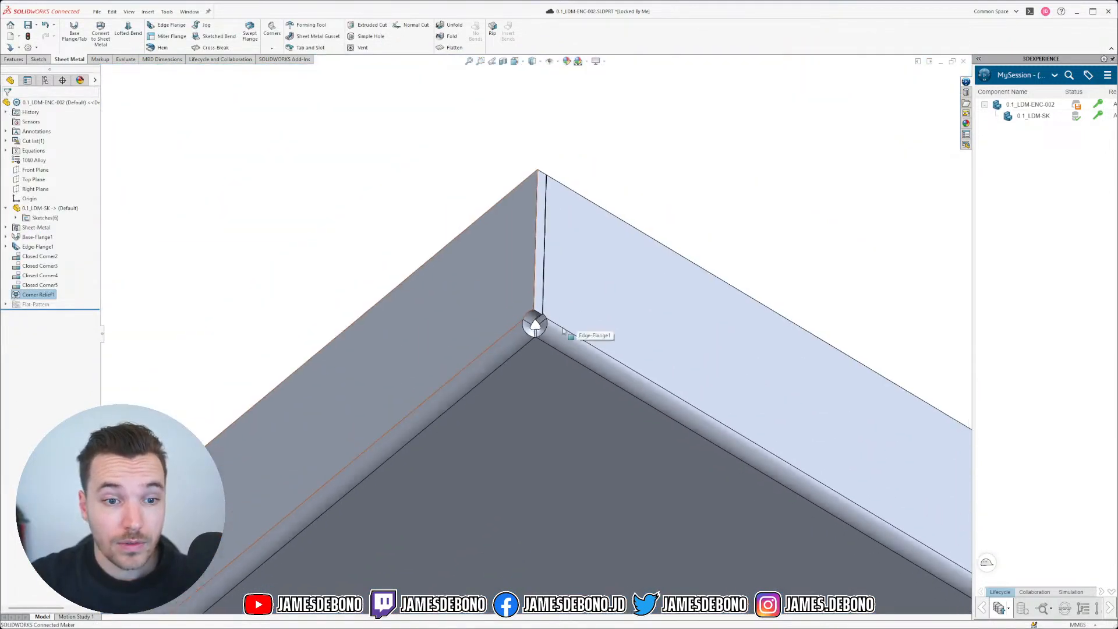
{"action": "middle_click_drag", "start_coordinate": [541, 361], "coordinate": [524, 442]}
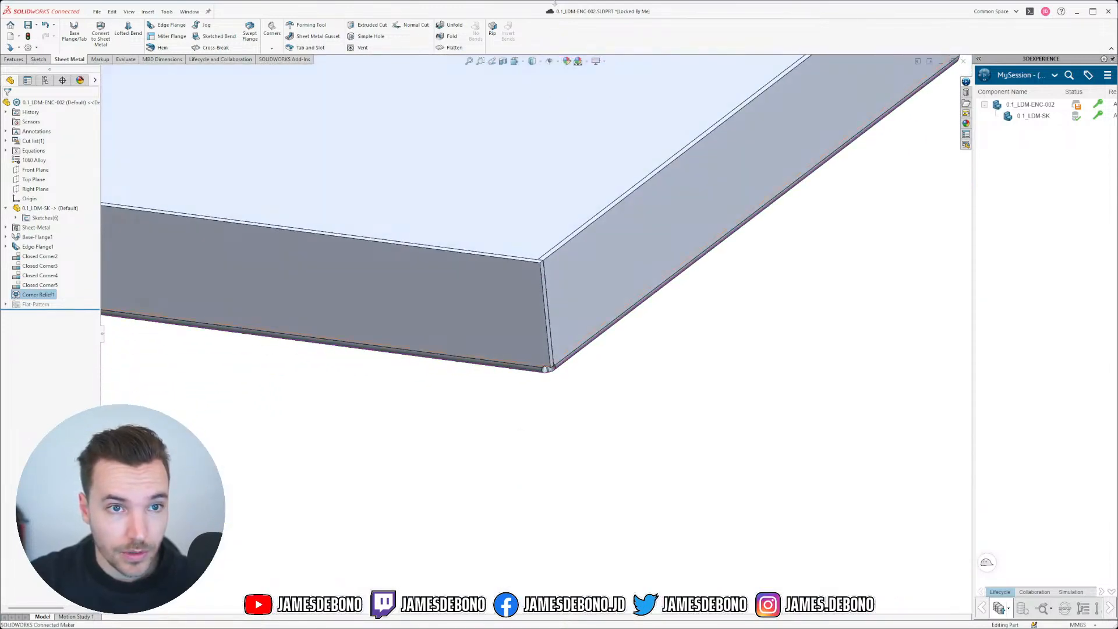
{"action": "left_click", "coordinate": [450, 47]}
{"action": "scroll", "coordinate": [552, 361], "scroll_direction": "down", "scroll_amount": 3}
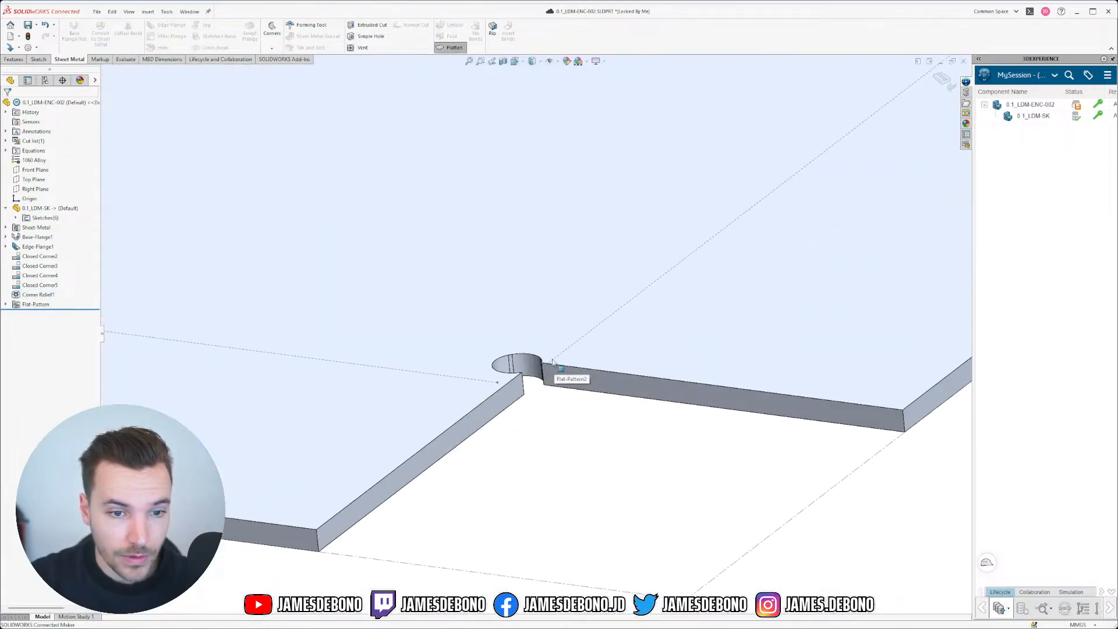
{"action": "middle_click_drag", "start_coordinate": [552, 362], "coordinate": [543, 333]}
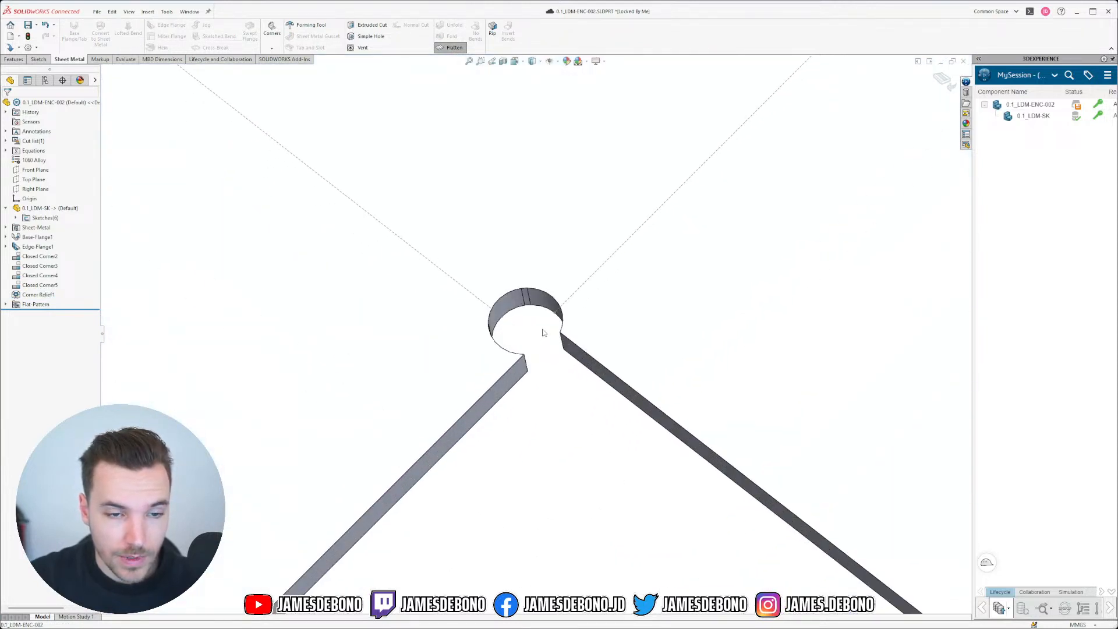
{"action": "scroll", "coordinate": [544, 332], "scroll_direction": "down", "scroll_amount": 1}
{"action": "scroll", "coordinate": [543, 369], "scroll_direction": "up", "scroll_amount": 5}
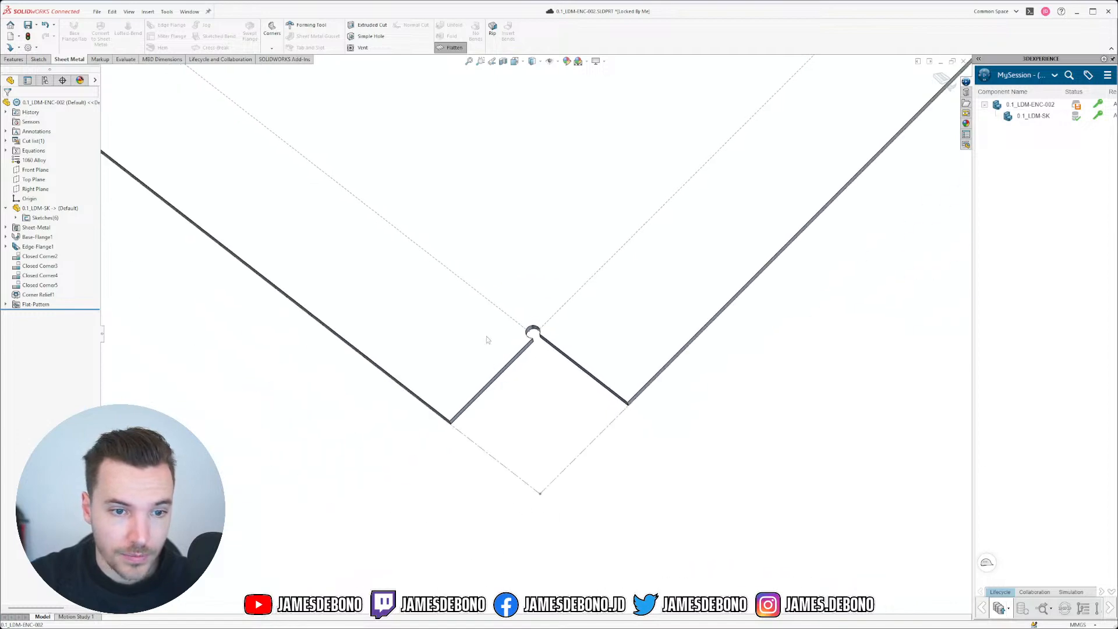
{"action": "scroll", "coordinate": [477, 221], "scroll_direction": "down", "scroll_amount": 2}
{"action": "left_click", "coordinate": [454, 48]}
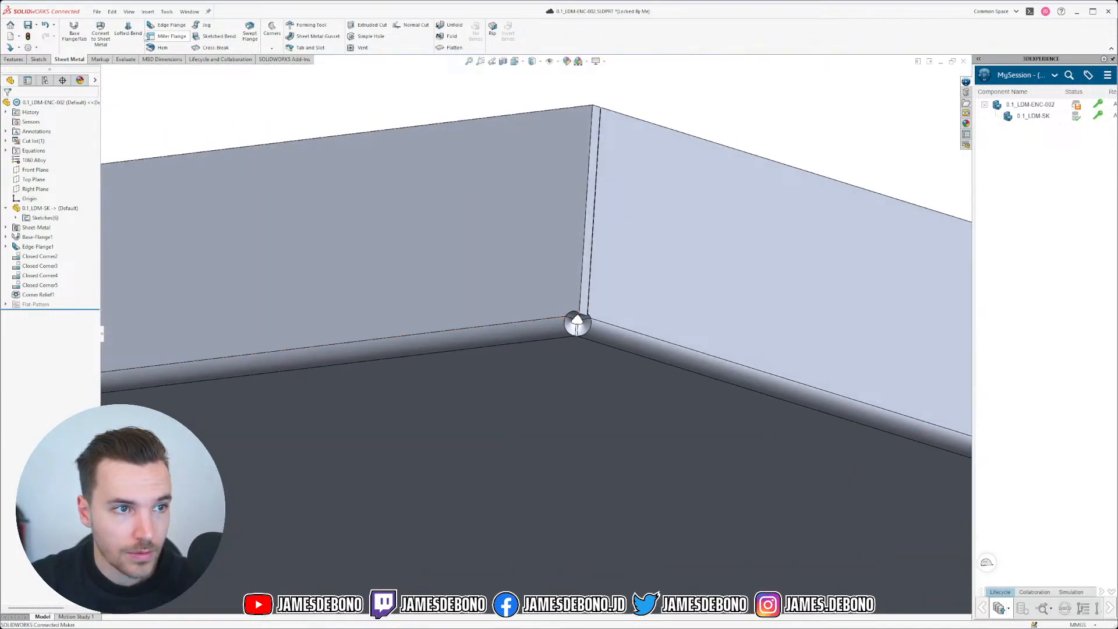
{"action": "left_click", "coordinate": [21, 60]}
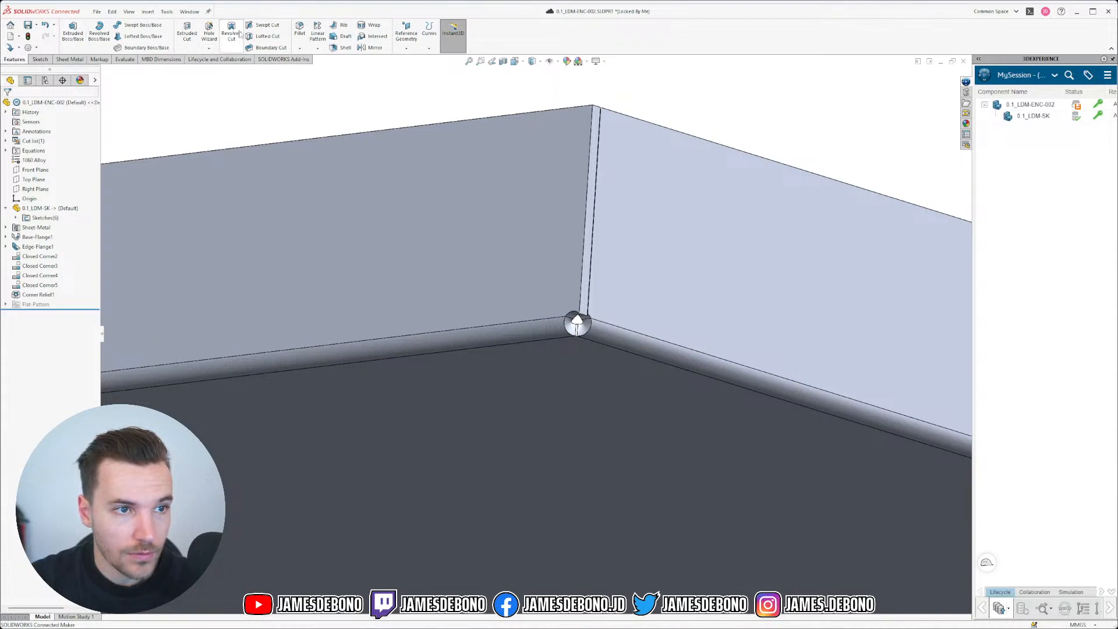
Step: Pick the first two corner-relief edges for the fillet and set its radius to 1 mm
{"action": "scroll", "coordinate": [580, 315], "scroll_direction": "down", "scroll_amount": 12}
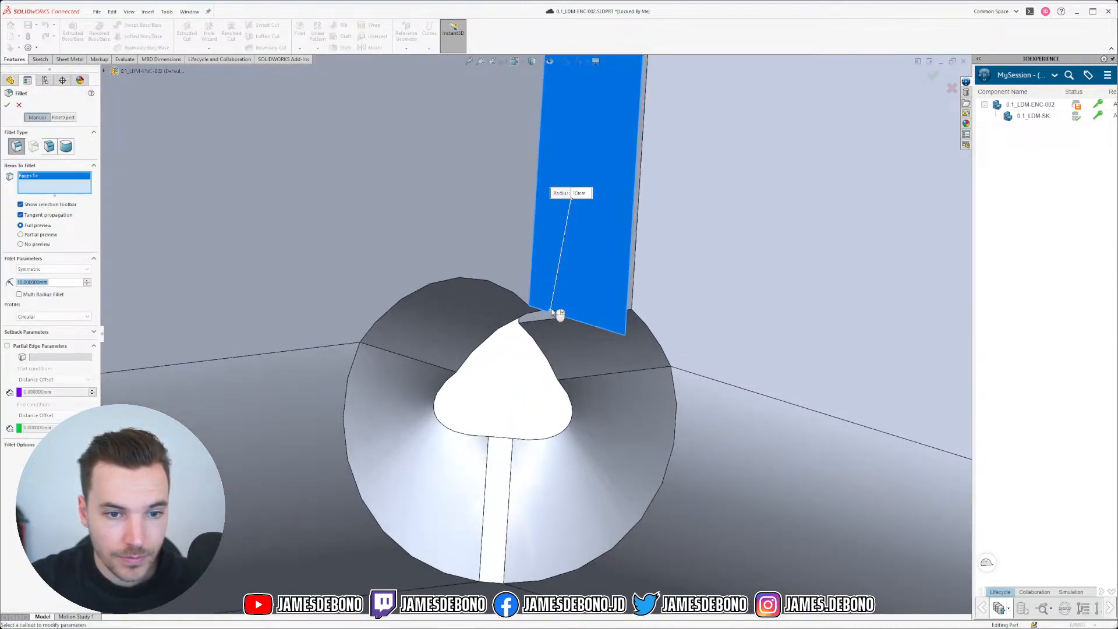
{"action": "middle_click_drag", "start_coordinate": [560, 316], "coordinate": [565, 258]}
{"action": "left_click", "coordinate": [566, 256]}
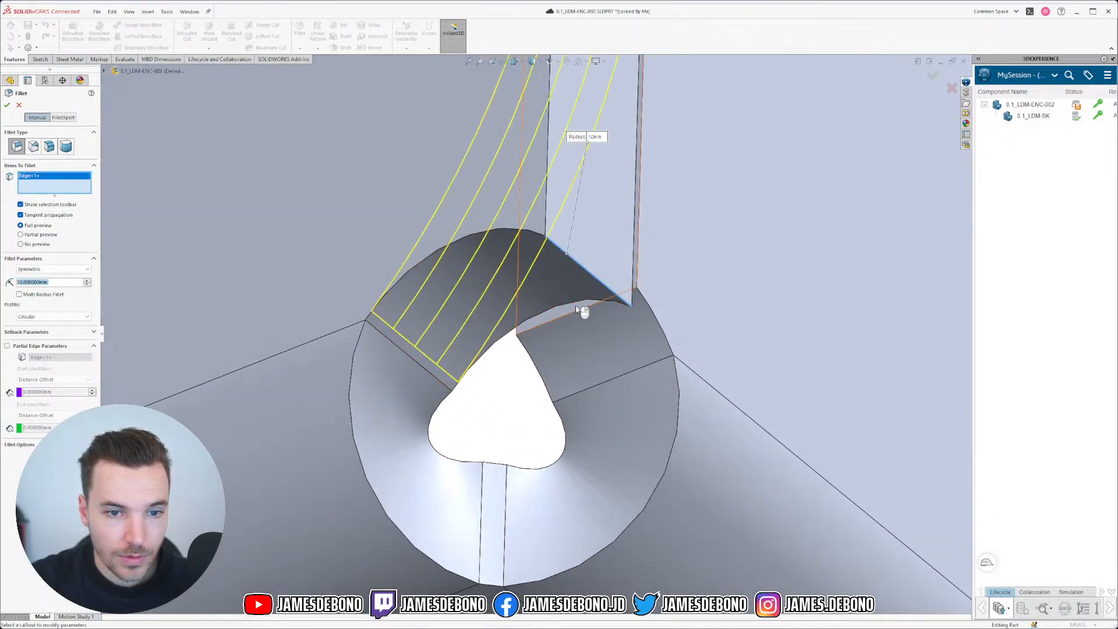
{"action": "left_click", "coordinate": [575, 312]}
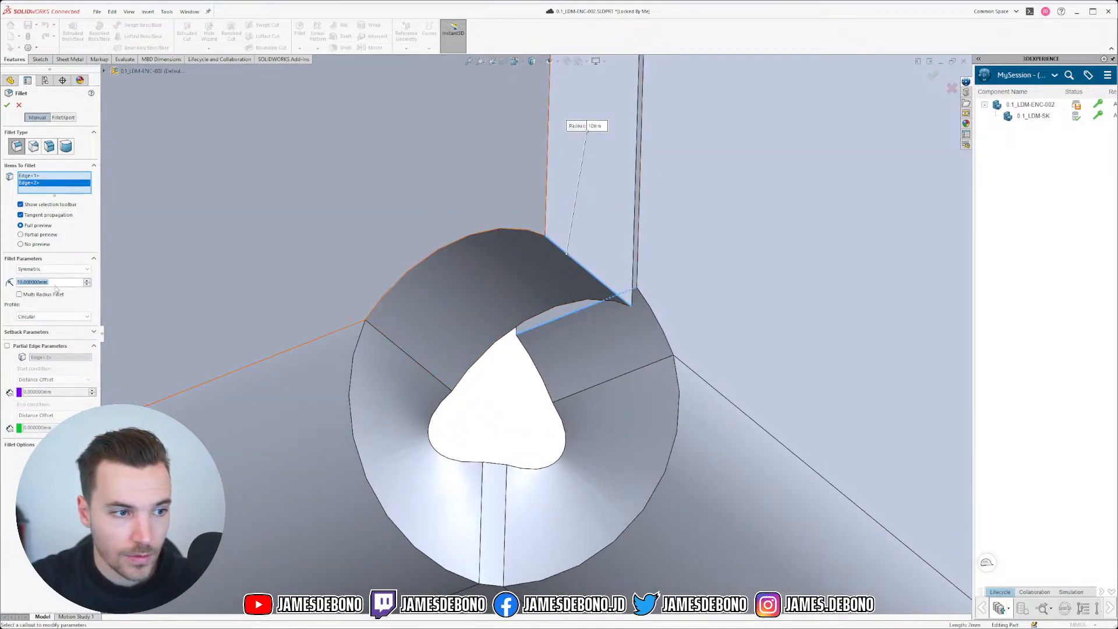
{"action": "type", "text": "1"}
{"action": "key", "text": "Return"}
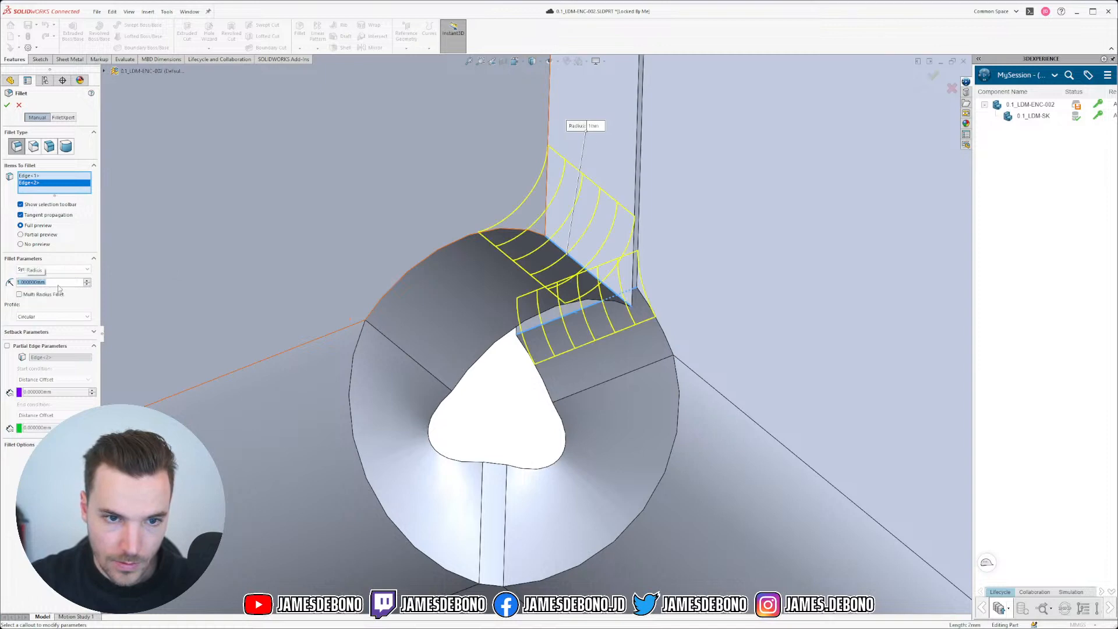
Step: Add the third and fourth relief edges at another underside corner to the fillet
{"action": "scroll", "coordinate": [396, 335], "scroll_direction": "up", "scroll_amount": 12}
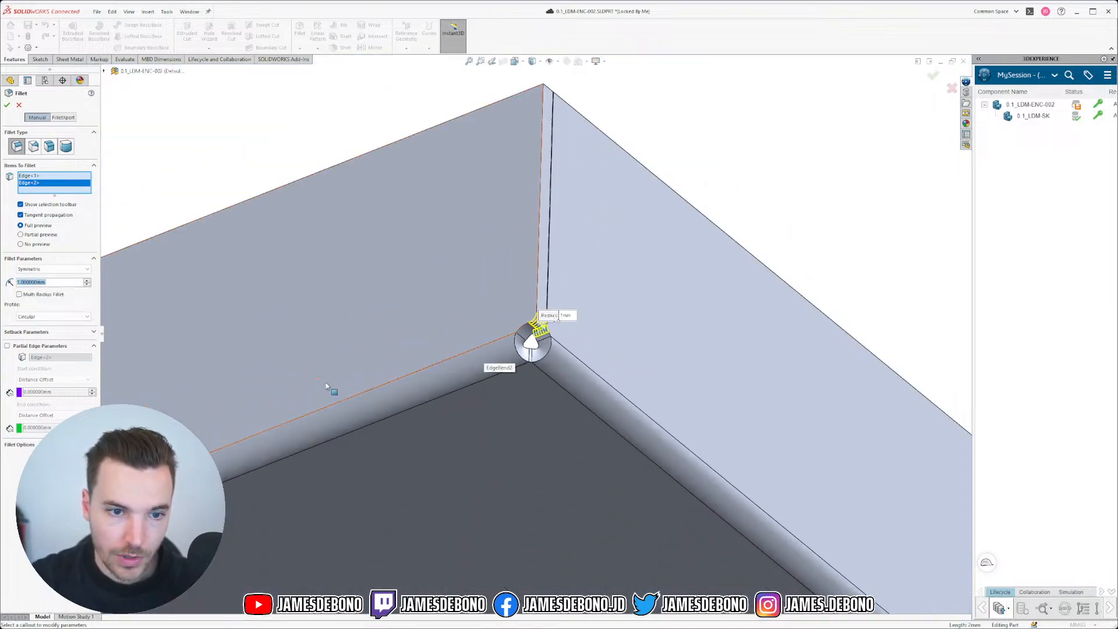
{"action": "scroll", "coordinate": [331, 390], "scroll_direction": "up", "scroll_amount": 6}
{"action": "scroll", "coordinate": [268, 446], "scroll_direction": "up", "scroll_amount": 4}
{"action": "middle_click_drag", "start_coordinate": [228, 469], "coordinate": [404, 404]}
{"action": "scroll", "coordinate": [405, 404], "scroll_direction": "down", "scroll_amount": 1}
{"action": "scroll", "coordinate": [408, 373], "scroll_direction": "down", "scroll_amount": 6}
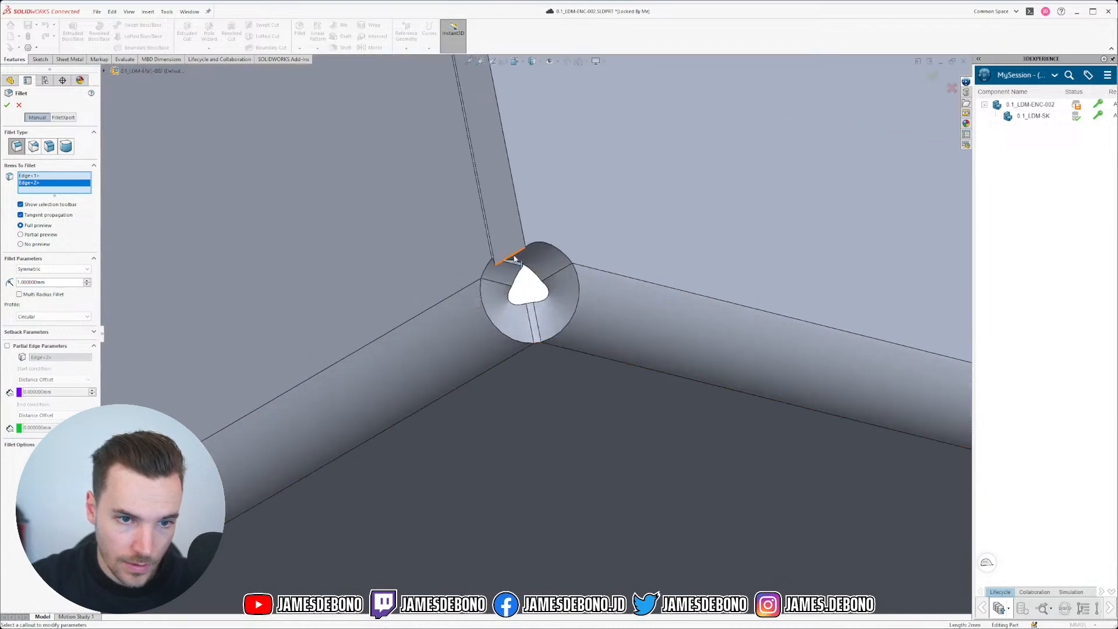
{"action": "left_click", "coordinate": [512, 266]}
{"action": "left_click", "coordinate": [516, 266]}
Step: Add the fifth and sixth relief edges, swapping a wrongly picked face for its edge
{"action": "scroll", "coordinate": [465, 303], "scroll_direction": "down", "scroll_amount": 1}
{"action": "scroll", "coordinate": [402, 361], "scroll_direction": "up", "scroll_amount": 12}
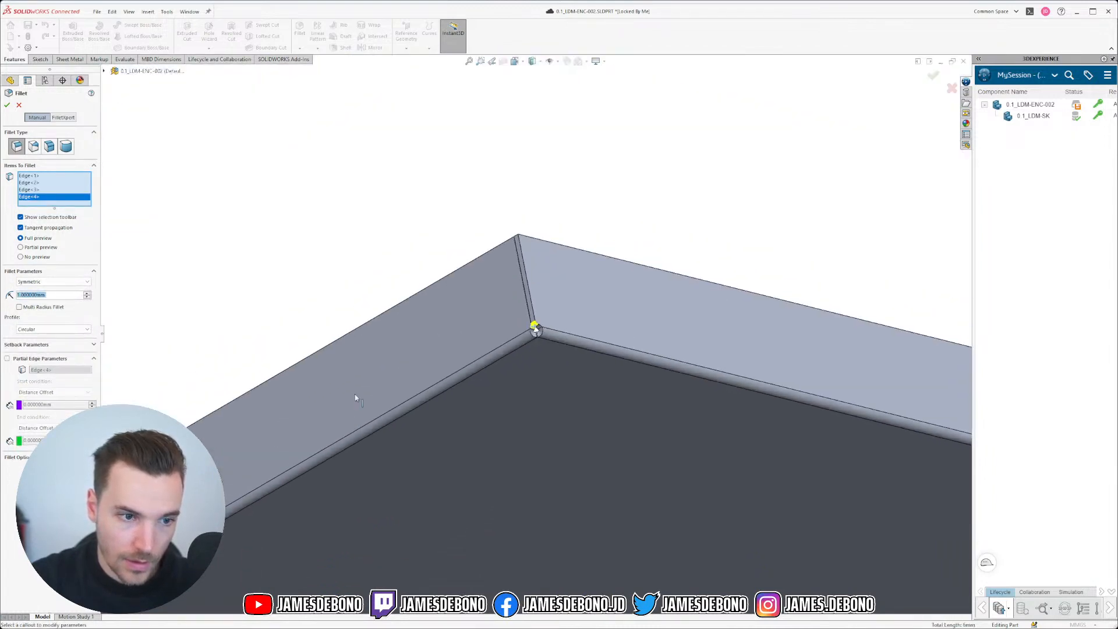
{"action": "scroll", "coordinate": [285, 479], "scroll_direction": "down", "scroll_amount": 10}
{"action": "middle_click_drag", "start_coordinate": [396, 410], "coordinate": [571, 286]}
{"action": "left_click", "coordinate": [406, 347]}
{"action": "left_click", "coordinate": [411, 372]}
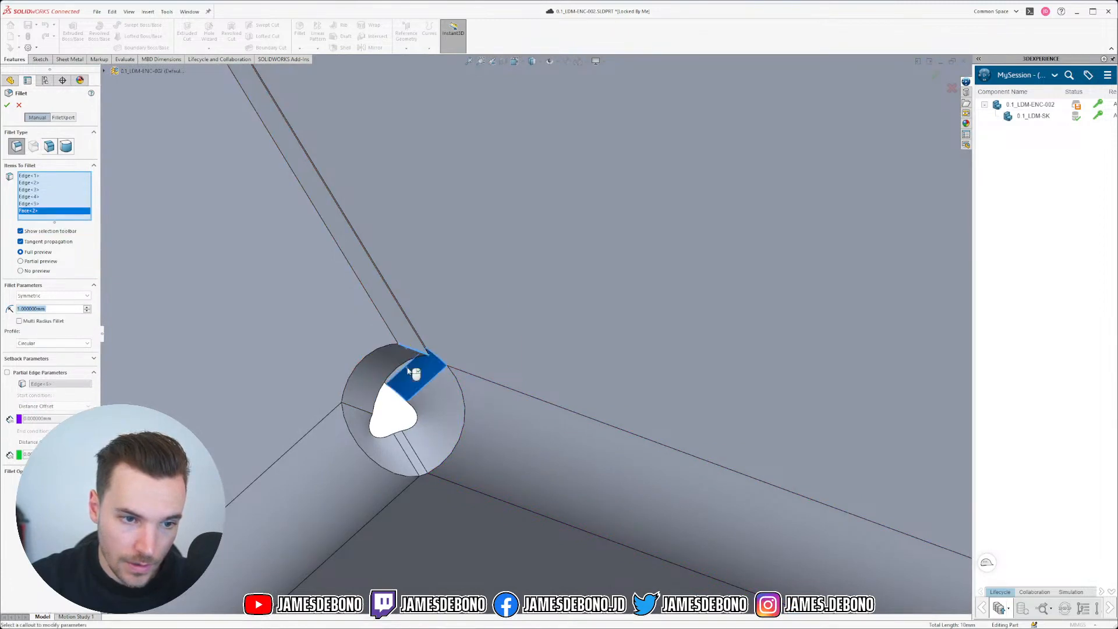
{"action": "left_click", "coordinate": [407, 370]}
{"action": "left_click", "coordinate": [404, 367]}
Step: Add the seventh and eighth relief edges to complete the eight-edge 1 mm fillet
{"action": "scroll", "coordinate": [404, 367], "scroll_direction": "up", "scroll_amount": 5}
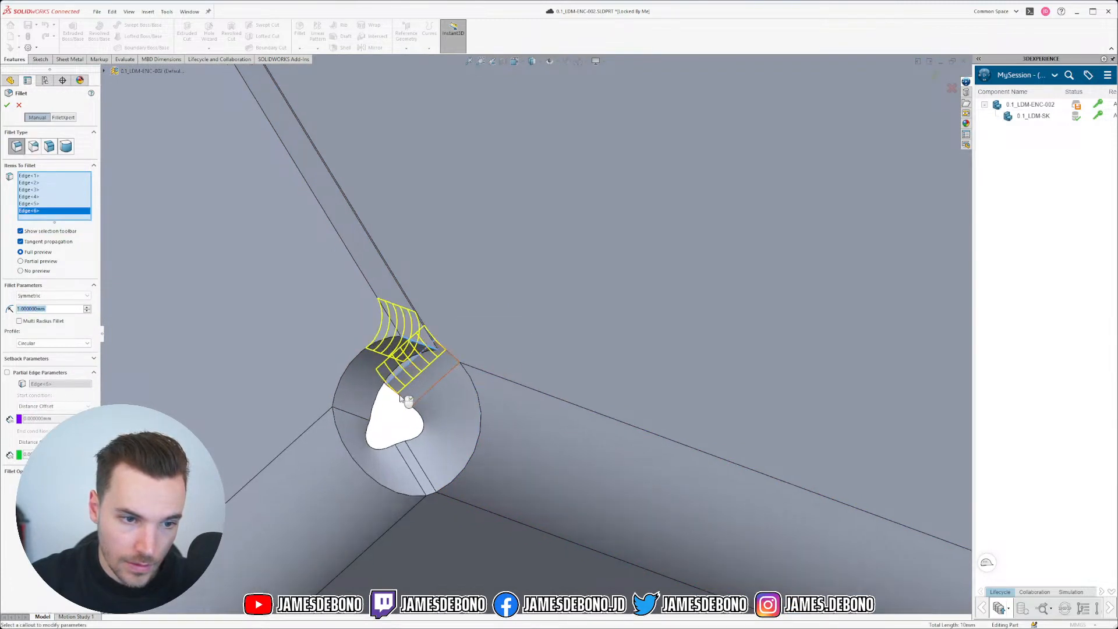
{"action": "middle_click_drag", "start_coordinate": [358, 432], "coordinate": [367, 372]}
{"action": "scroll", "coordinate": [558, 284], "scroll_direction": "down", "scroll_amount": 10}
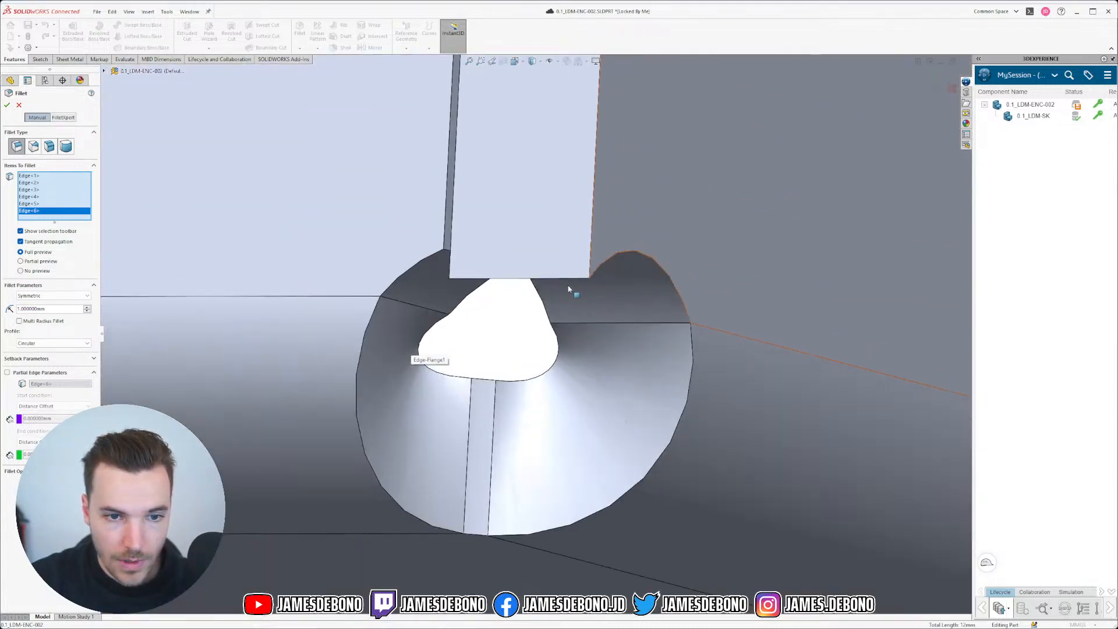
{"action": "left_click", "coordinate": [568, 278]}
{"action": "middle_click_drag", "start_coordinate": [568, 280], "coordinate": [518, 461]}
{"action": "left_click", "coordinate": [490, 243]}
{"action": "scroll", "coordinate": [490, 243], "scroll_direction": "up", "scroll_amount": 10}
{"action": "scroll", "coordinate": [364, 382], "scroll_direction": "up", "scroll_amount": 8}
{"action": "left_click", "coordinate": [7, 106]}
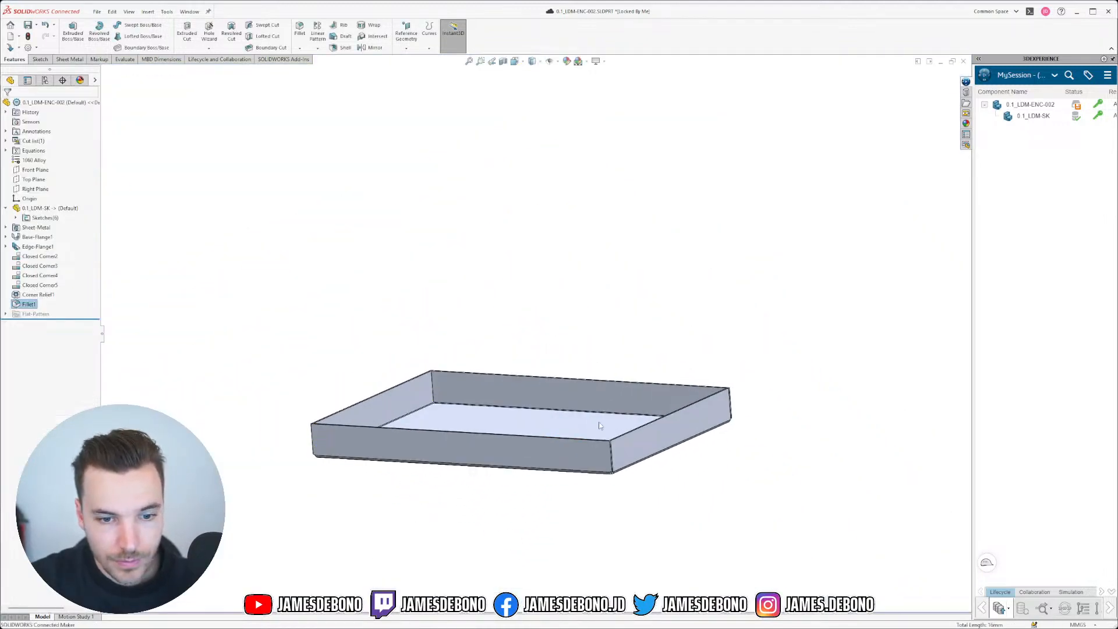
{"action": "scroll", "coordinate": [612, 436], "scroll_direction": "up", "scroll_amount": 10}
{"action": "scroll", "coordinate": [540, 400], "scroll_direction": "down", "scroll_amount": 5}
{"action": "middle_click_drag", "start_coordinate": [540, 400], "coordinate": [499, 297]}
{"action": "scroll", "coordinate": [543, 319], "scroll_direction": "up", "scroll_amount": 12}
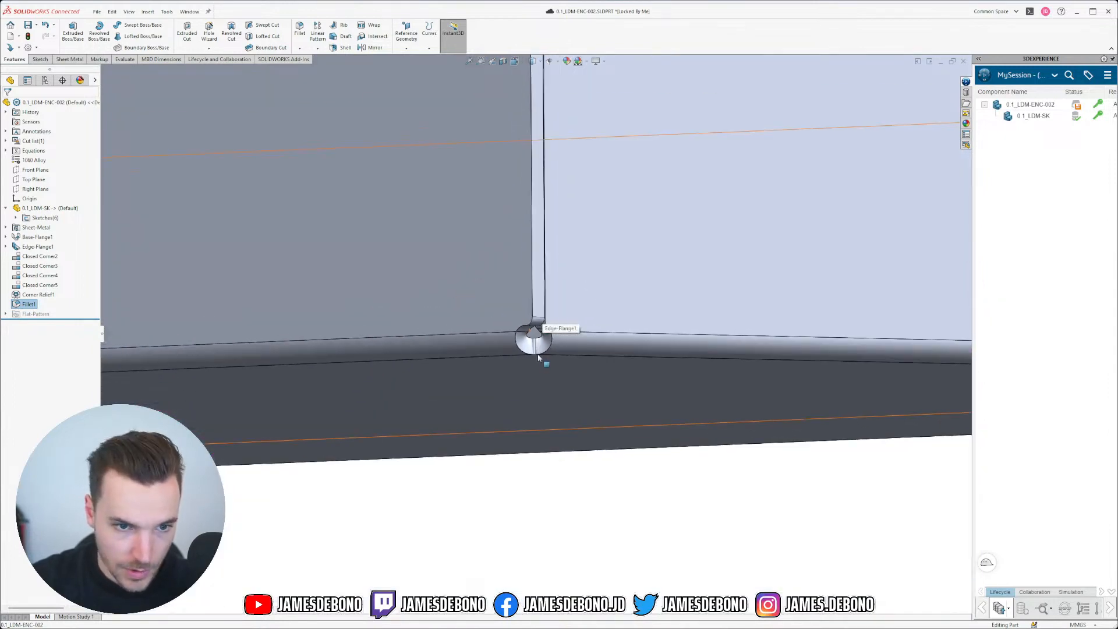
{"action": "middle_click_drag", "start_coordinate": [543, 322], "coordinate": [545, 369]}
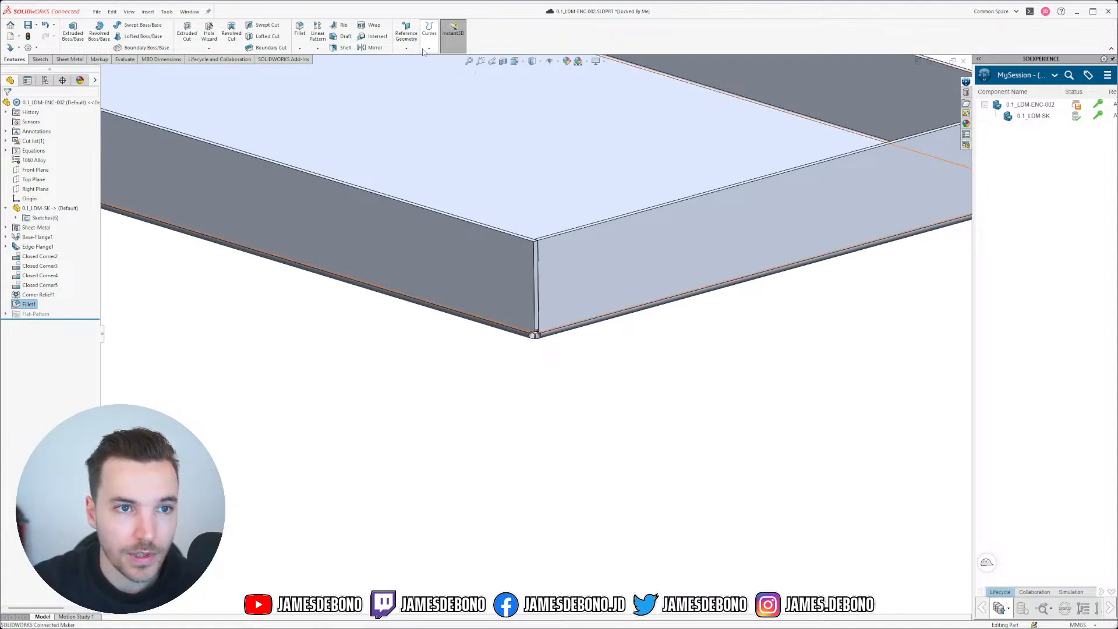
{"action": "left_click", "coordinate": [82, 58]}
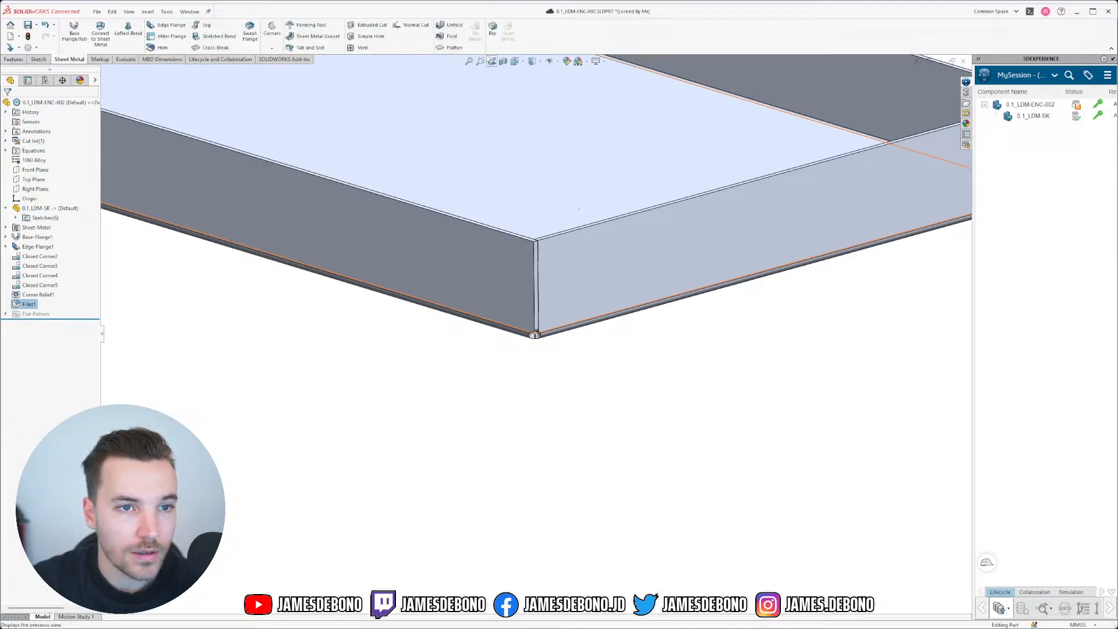
{"action": "left_click", "coordinate": [453, 48]}
{"action": "scroll", "coordinate": [599, 217], "scroll_direction": "up", "scroll_amount": 4}
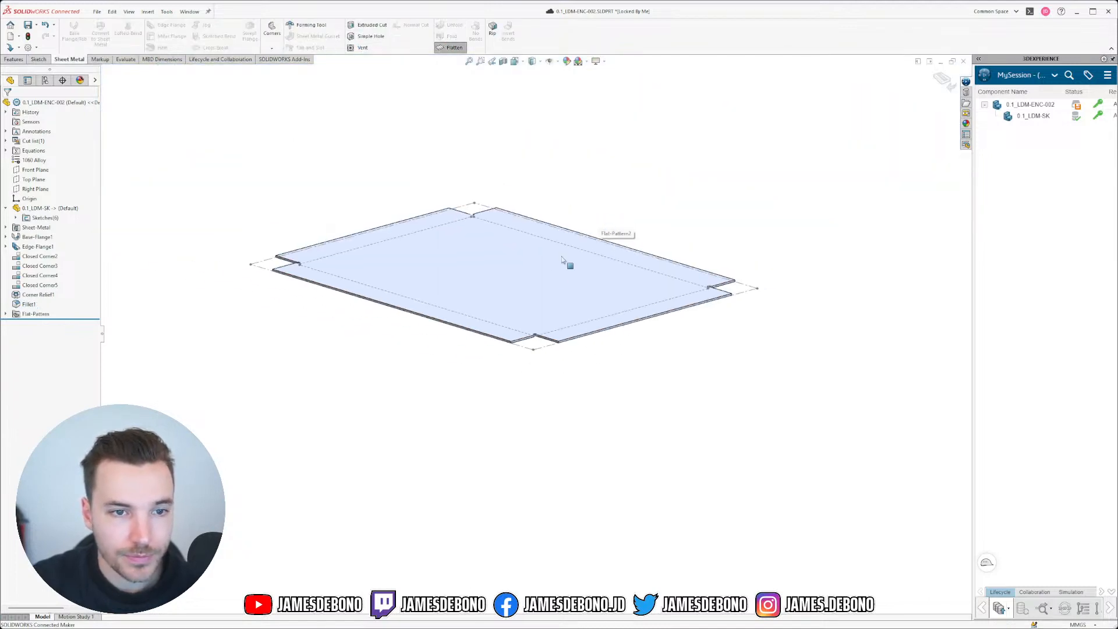
{"action": "scroll", "coordinate": [569, 259], "scroll_direction": "down", "scroll_amount": 3}
{"action": "middle_click_drag", "start_coordinate": [529, 247], "coordinate": [526, 326]}
{"action": "scroll", "coordinate": [526, 326], "scroll_direction": "up", "scroll_amount": 1}
{"action": "scroll", "coordinate": [526, 571], "scroll_direction": "down", "scroll_amount": 6}
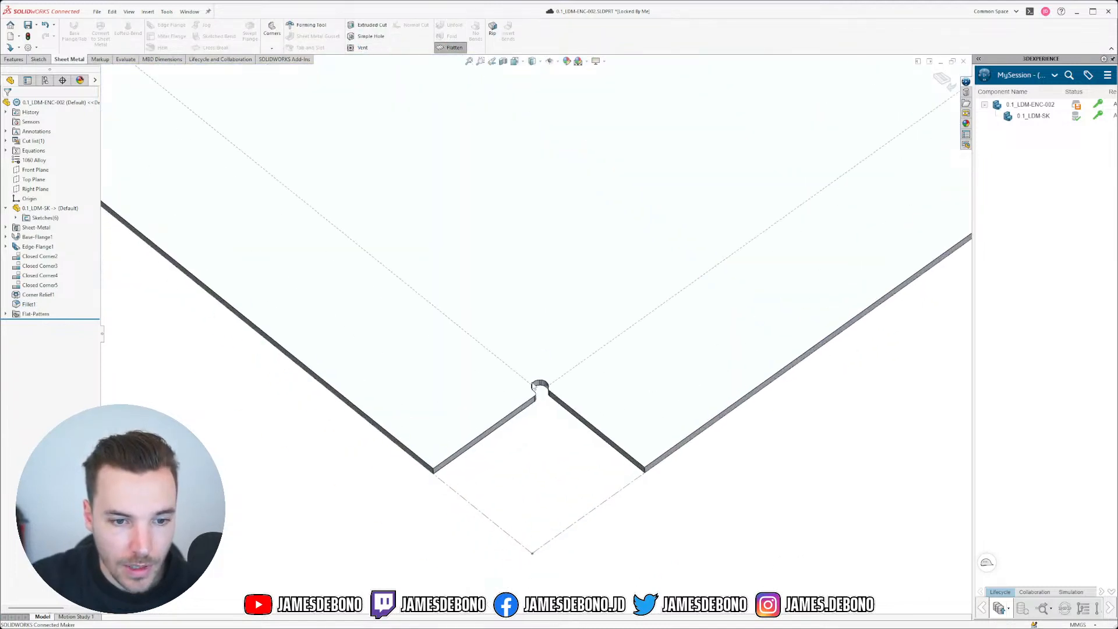
{"action": "scroll", "coordinate": [531, 401], "scroll_direction": "down", "scroll_amount": 7}
{"action": "scroll", "coordinate": [610, 351], "scroll_direction": "down", "scroll_amount": 4}
{"action": "middle_click_drag", "start_coordinate": [612, 351], "coordinate": [613, 442]}
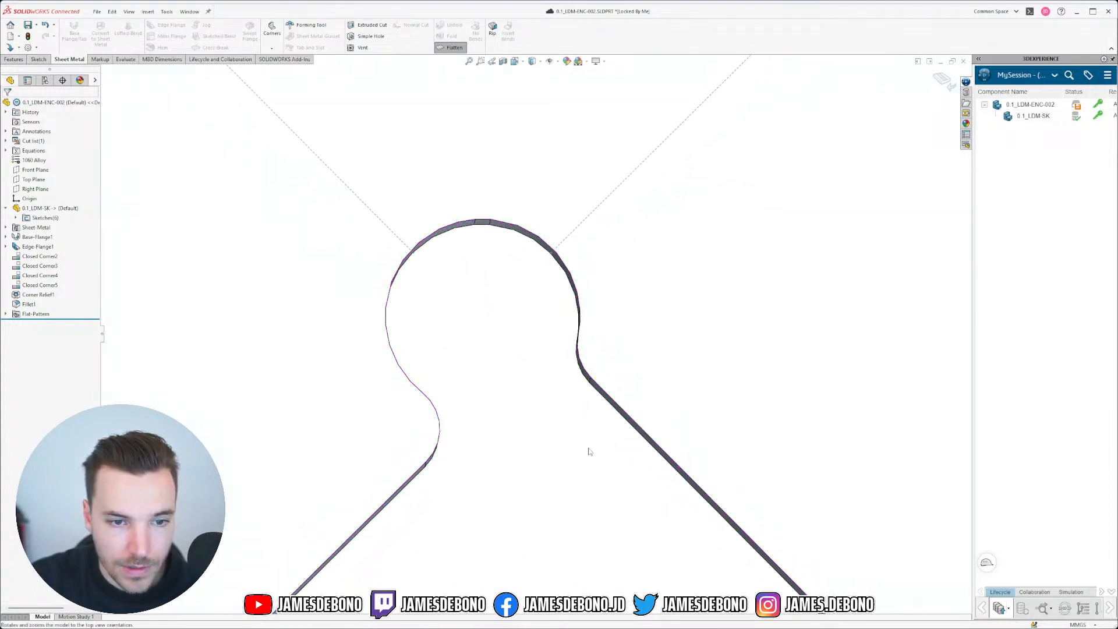
{"action": "right_click_drag", "start_coordinate": [588, 452], "coordinate": [606, 422]}
{"action": "scroll", "coordinate": [849, 541], "scroll_direction": "down", "scroll_amount": 5}
{"action": "scroll", "coordinate": [521, 352], "scroll_direction": "down", "scroll_amount": 4}
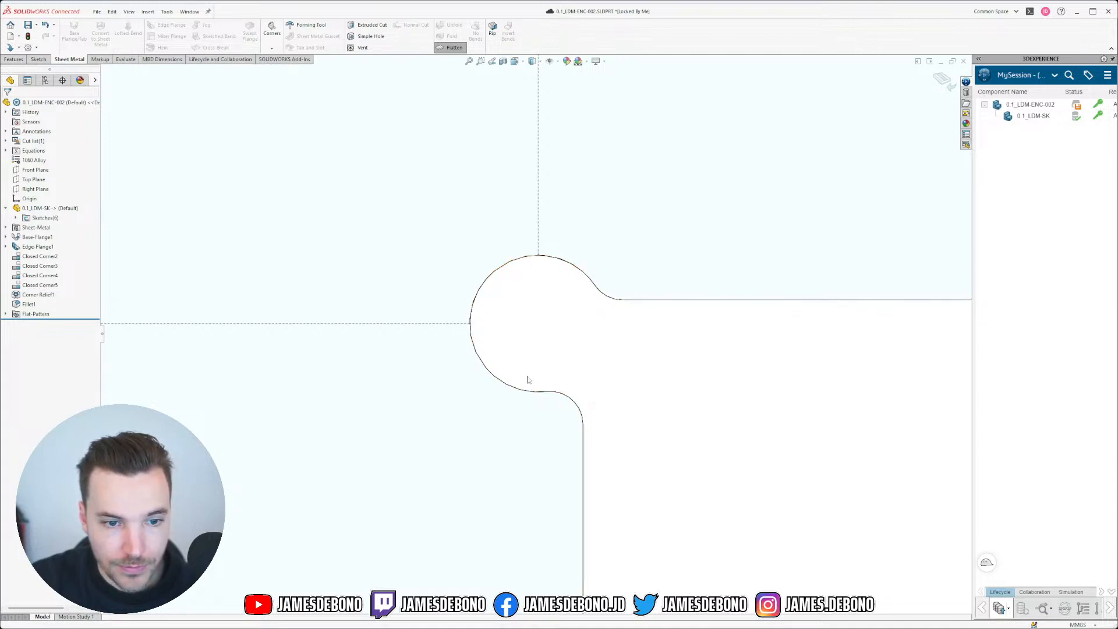
{"action": "scroll", "coordinate": [656, 386], "scroll_direction": "up", "scroll_amount": 8}
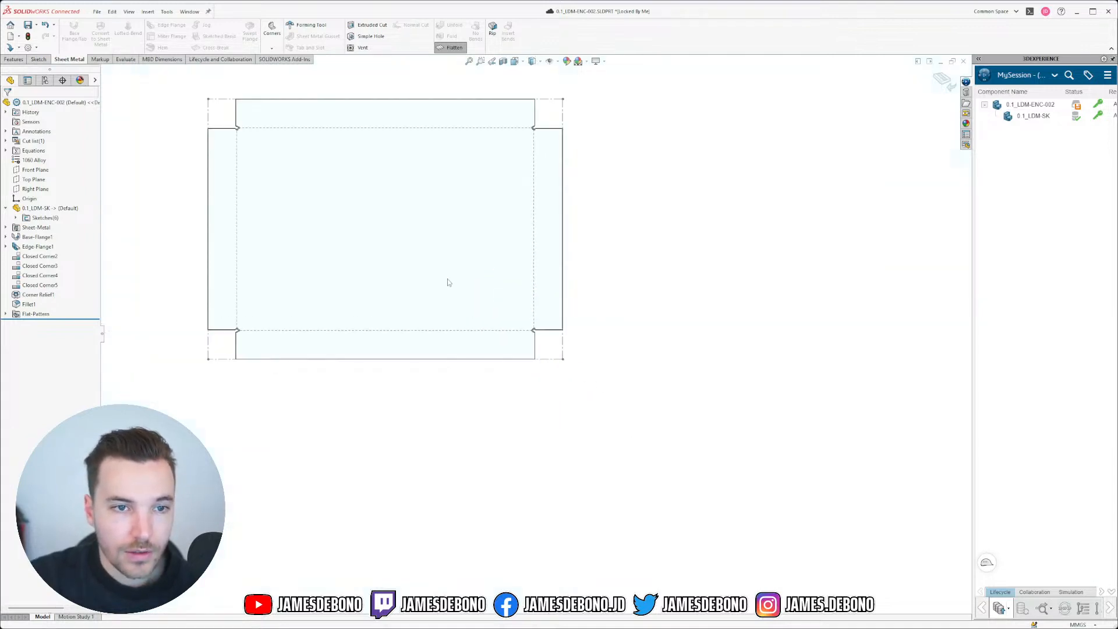
{"action": "scroll", "coordinate": [446, 280], "scroll_direction": "up", "scroll_amount": 1}
{"action": "middle_click_drag", "start_coordinate": [431, 314], "coordinate": [408, 157]}
{"action": "left_click", "coordinate": [451, 49]}
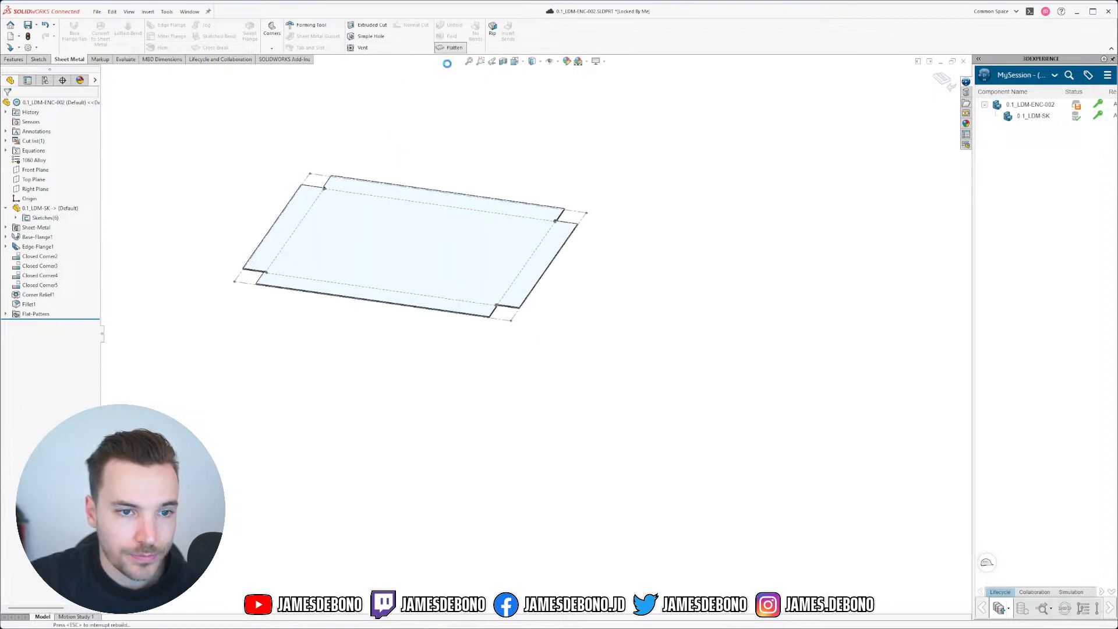
{"action": "scroll", "coordinate": [416, 228], "scroll_direction": "down", "scroll_amount": 5}
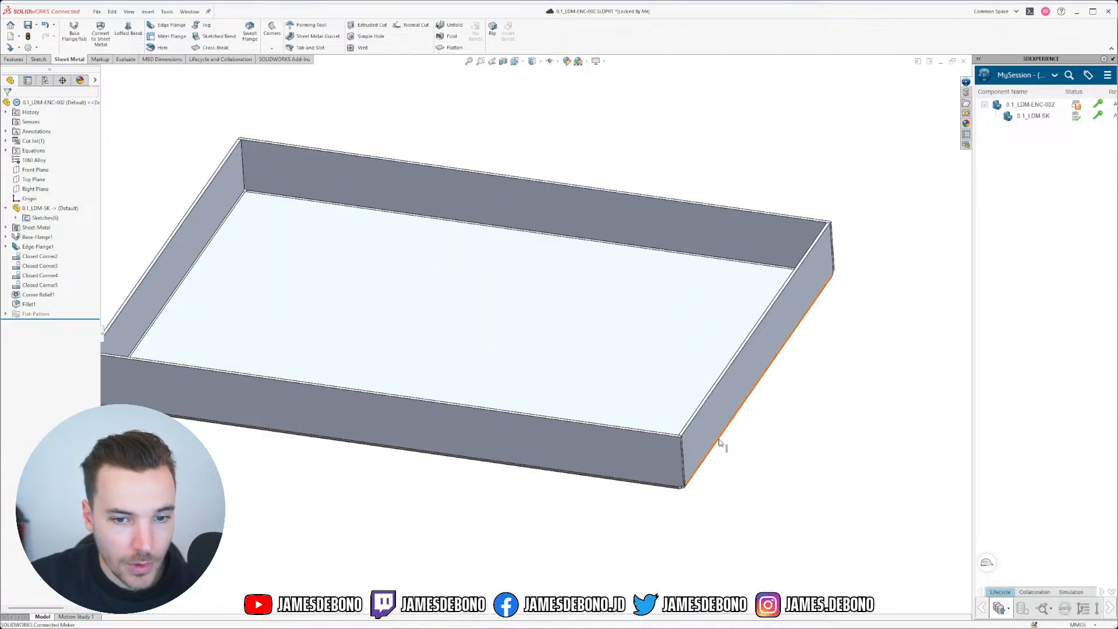
Step: Expand Sketches and show the Enclosure Top sketch, viewing the model from the top
{"action": "scroll", "coordinate": [716, 454], "scroll_direction": "down", "scroll_amount": 5}
{"action": "middle_click_drag", "start_coordinate": [643, 422], "coordinate": [594, 379]}
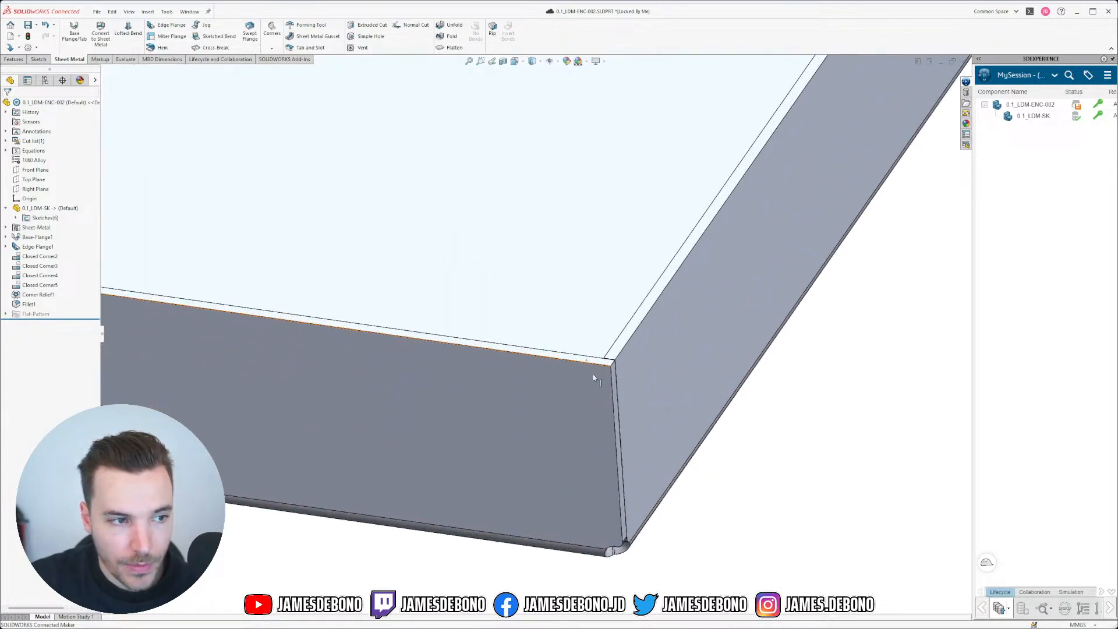
{"action": "left_click", "coordinate": [14, 218]}
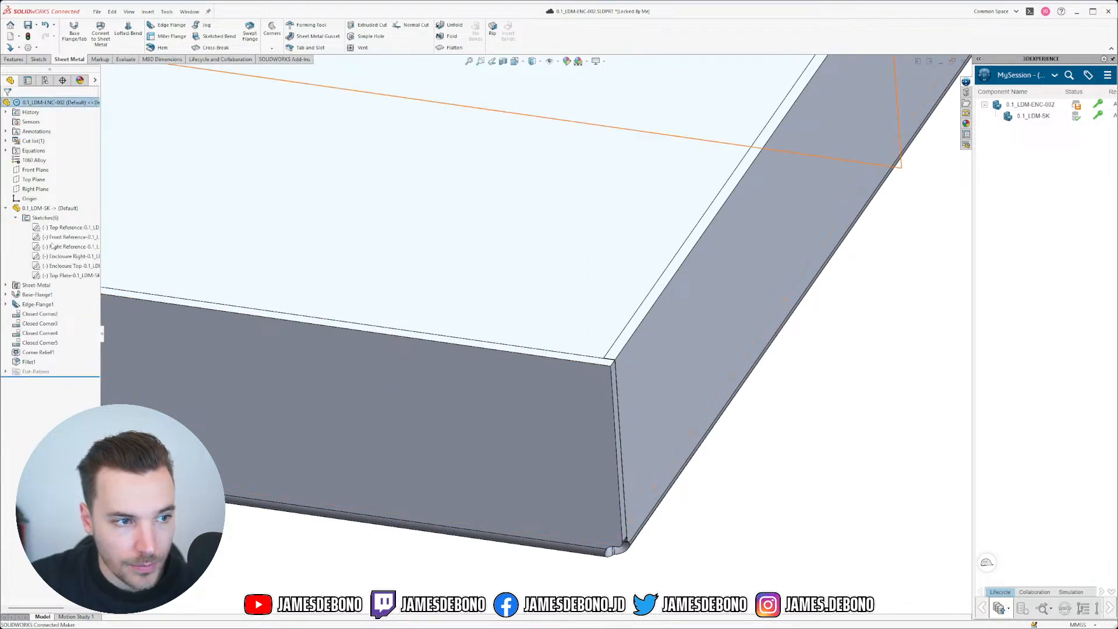
{"action": "left_click", "coordinate": [70, 266]}
{"action": "left_click", "coordinate": [78, 251]}
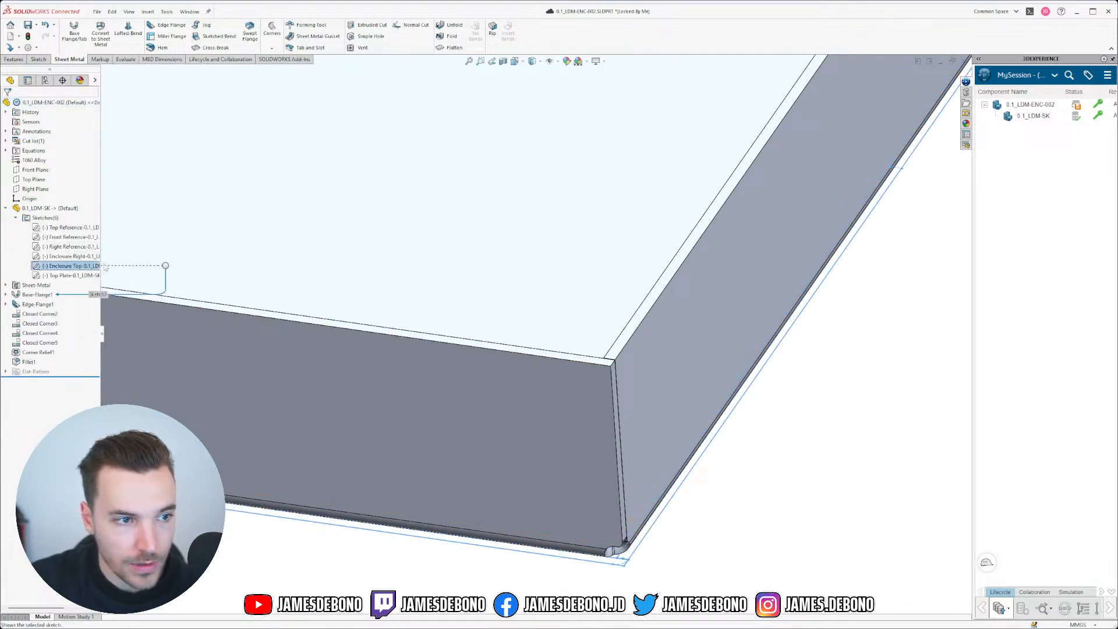
{"action": "key", "text": "ctrl+5"}
Step: Inspect the corner in 3-D, then start a new sketch on the Top Plane
{"action": "scroll", "coordinate": [641, 462], "scroll_direction": "down", "scroll_amount": 5}
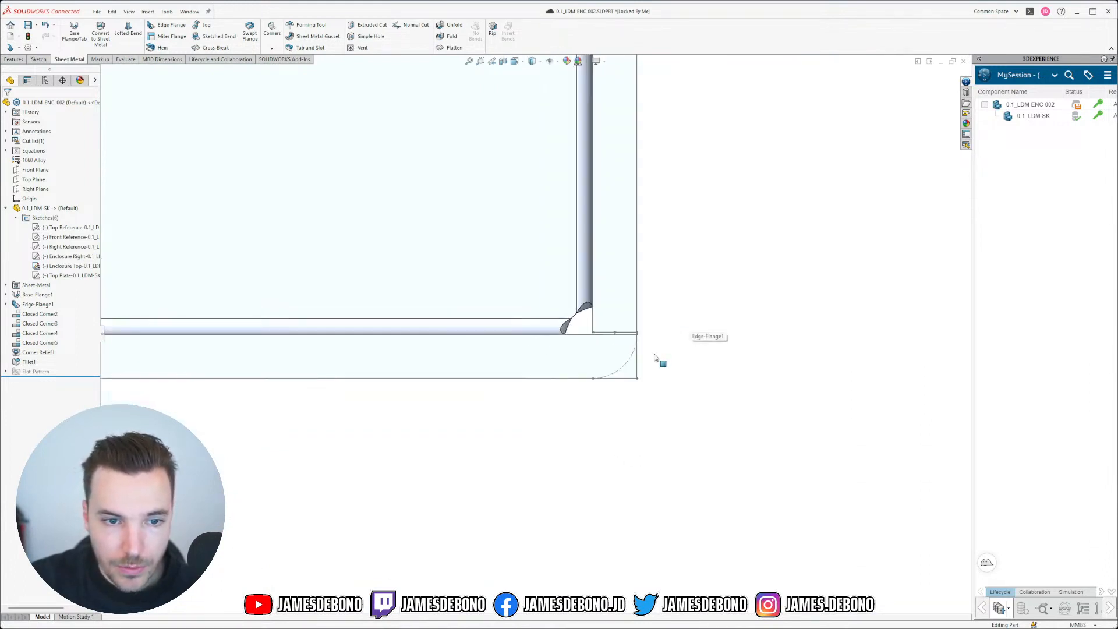
{"action": "middle_click_drag", "start_coordinate": [657, 357], "coordinate": [525, 195]}
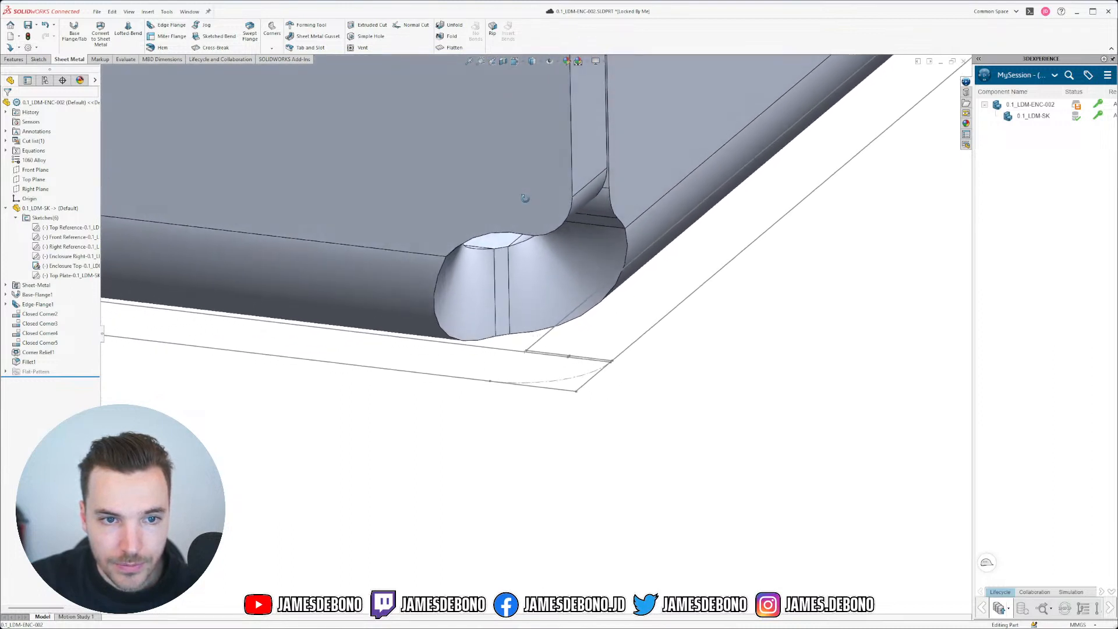
{"action": "scroll", "coordinate": [539, 249], "scroll_direction": "up", "scroll_amount": 5}
{"action": "scroll", "coordinate": [539, 249], "scroll_direction": "down", "scroll_amount": 5}
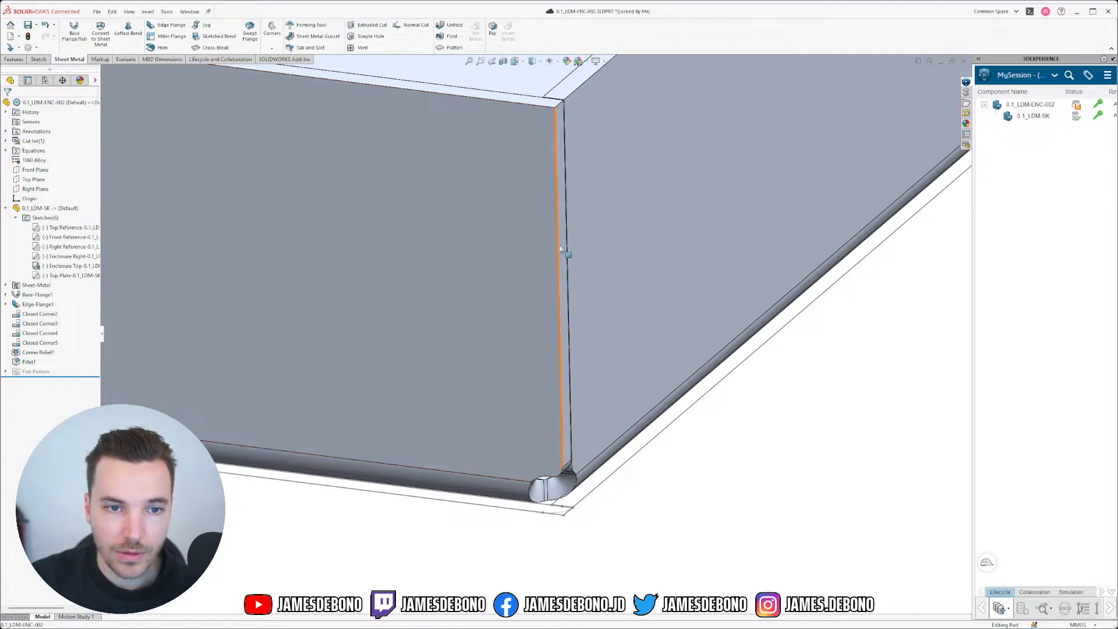
{"action": "scroll", "coordinate": [544, 444], "scroll_direction": "up", "scroll_amount": 4}
{"action": "middle_click_drag", "start_coordinate": [472, 394], "coordinate": [741, 419]}
{"action": "middle_click_drag", "start_coordinate": [753, 472], "coordinate": [543, 407]}
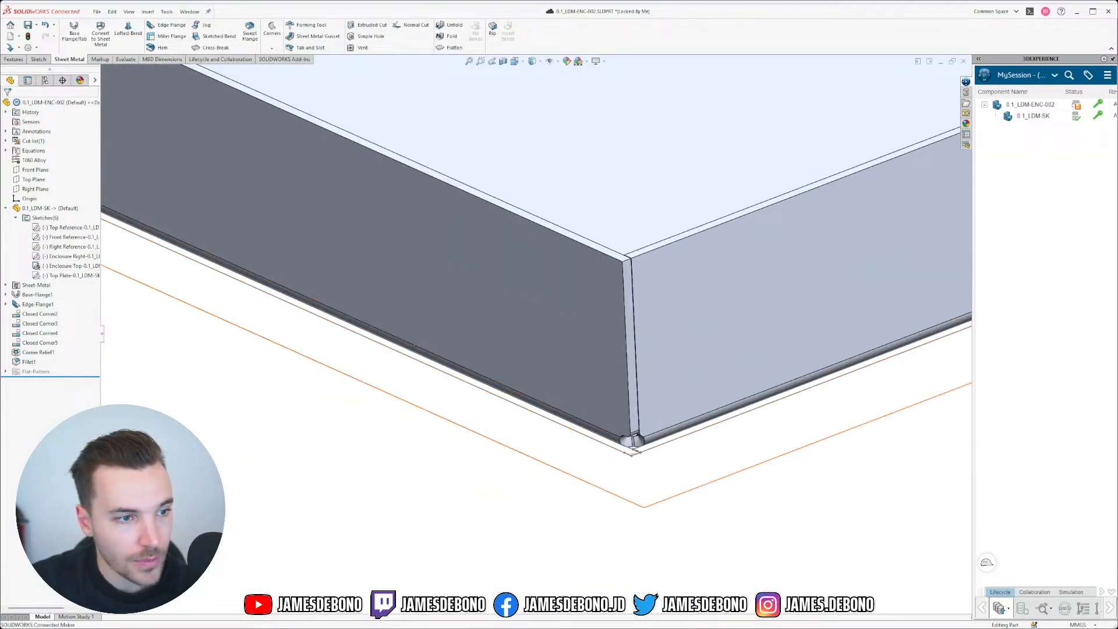
{"action": "left_click", "coordinate": [35, 180]}
{"action": "left_click", "coordinate": [51, 168]}
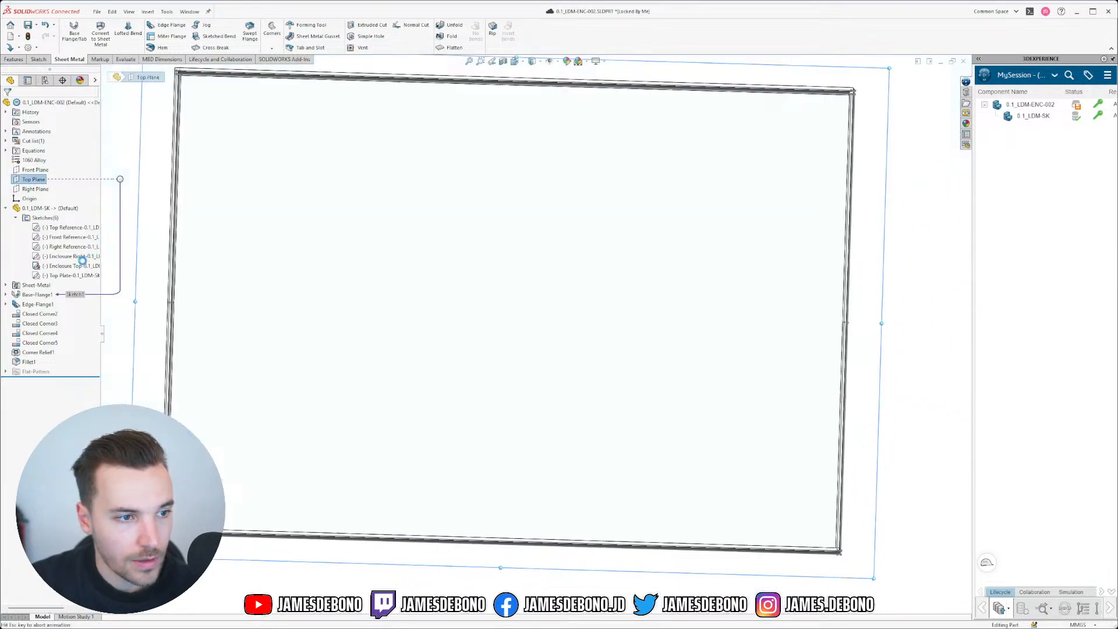
Step: Convert the Top Plate sketch outline into the new sketch and exit it
{"action": "right_click", "coordinate": [75, 267]}
{"action": "left_click", "coordinate": [84, 255]}
{"action": "left_click", "coordinate": [80, 277]}
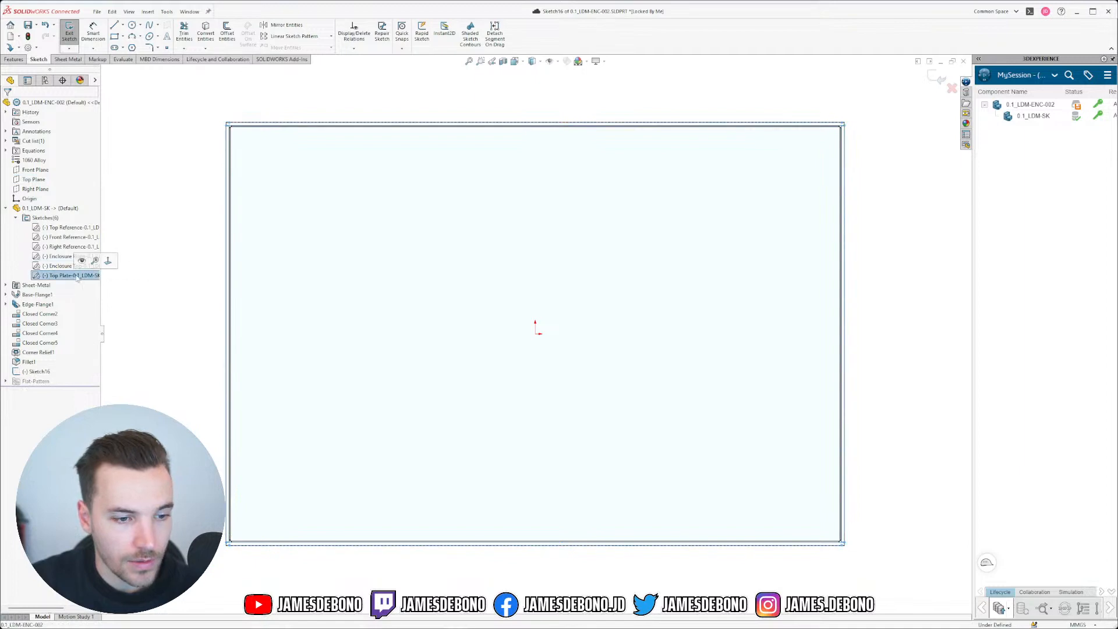
{"action": "mouse_move", "coordinate": [426, 530]}
{"action": "middle_mouse_down"}
{"action": "mouse_move", "coordinate": [395, 312]}
{"action": "mouse_move", "coordinate": [357, 340]}
{"action": "mouse_move", "coordinate": [372, 407]}
{"action": "middle_mouse_up"}
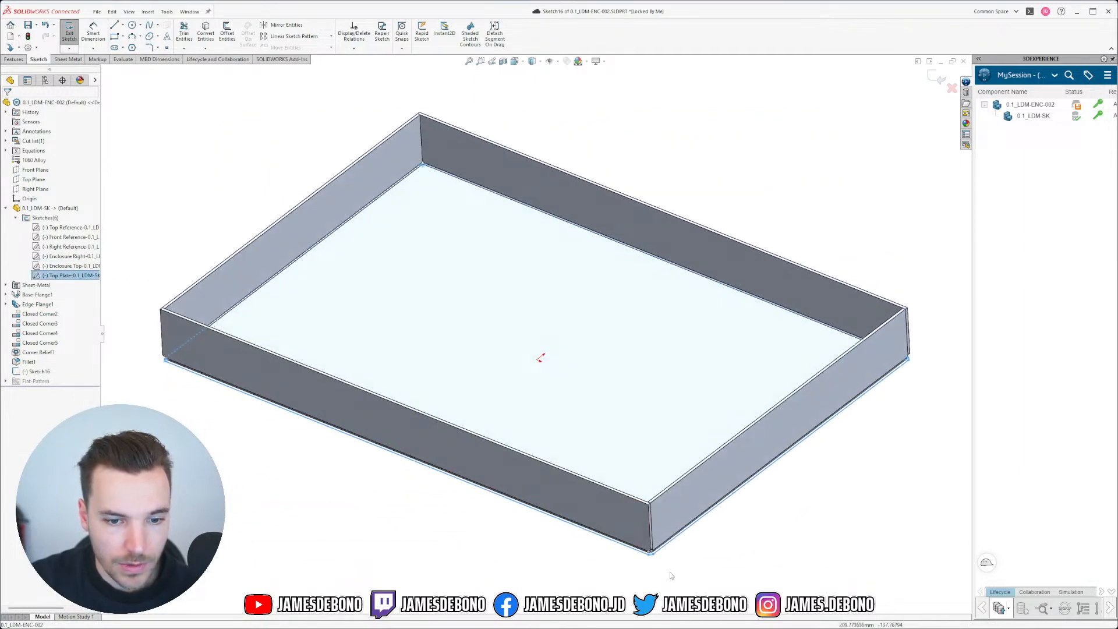
{"action": "scroll", "coordinate": [671, 532], "scroll_direction": "down", "scroll_amount": 6}
{"action": "scroll", "coordinate": [675, 524], "scroll_direction": "down", "scroll_amount": 3}
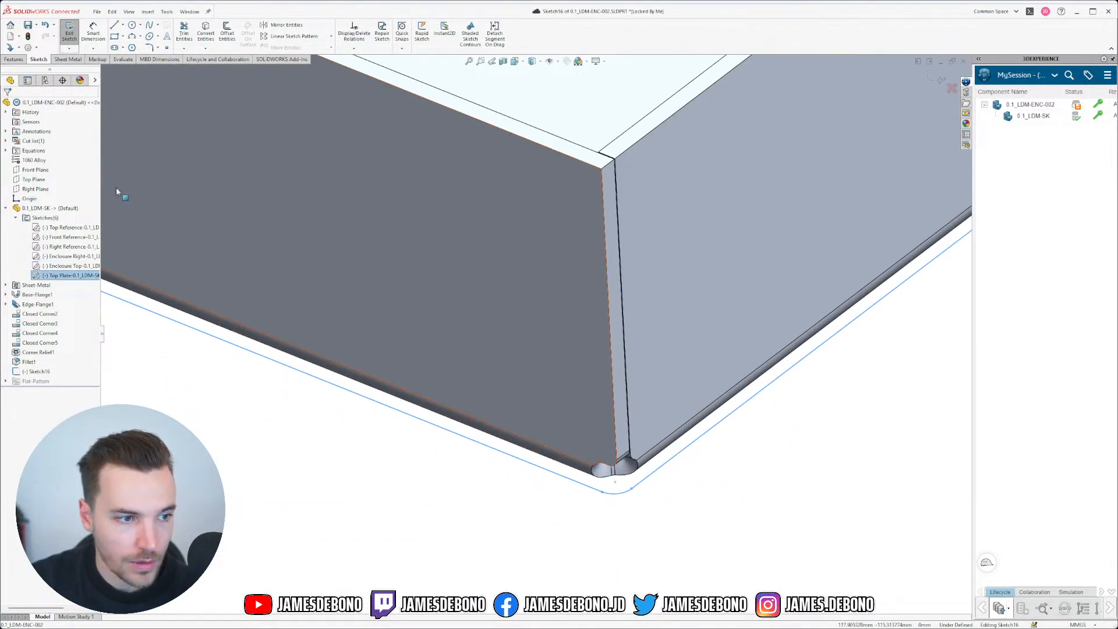
{"action": "left_click", "coordinate": [212, 38]}
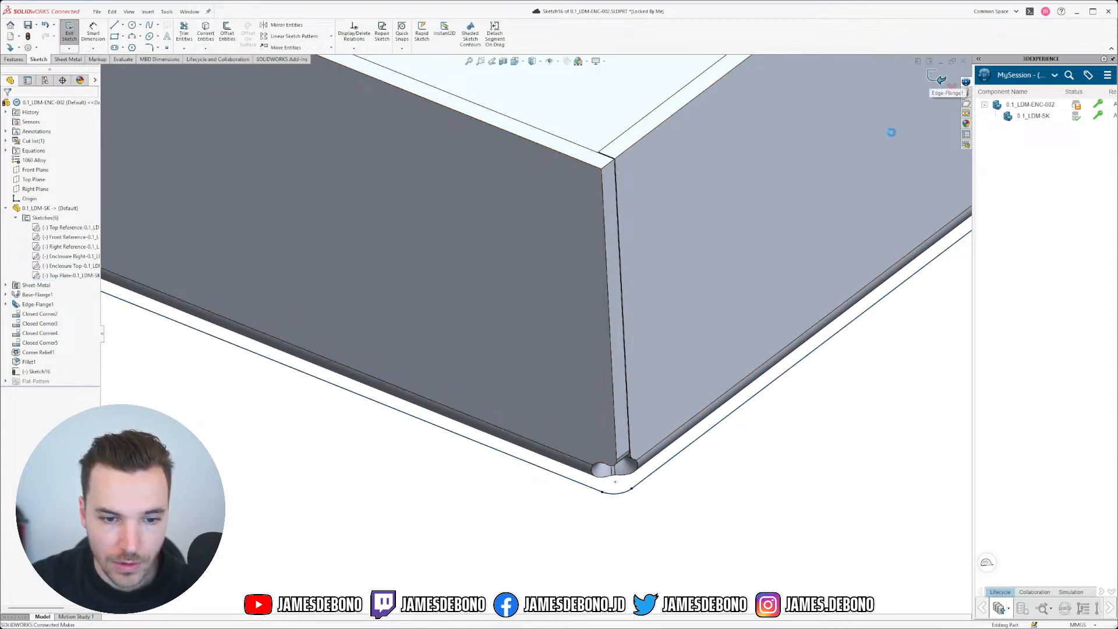
{"action": "left_click", "coordinate": [938, 77]}
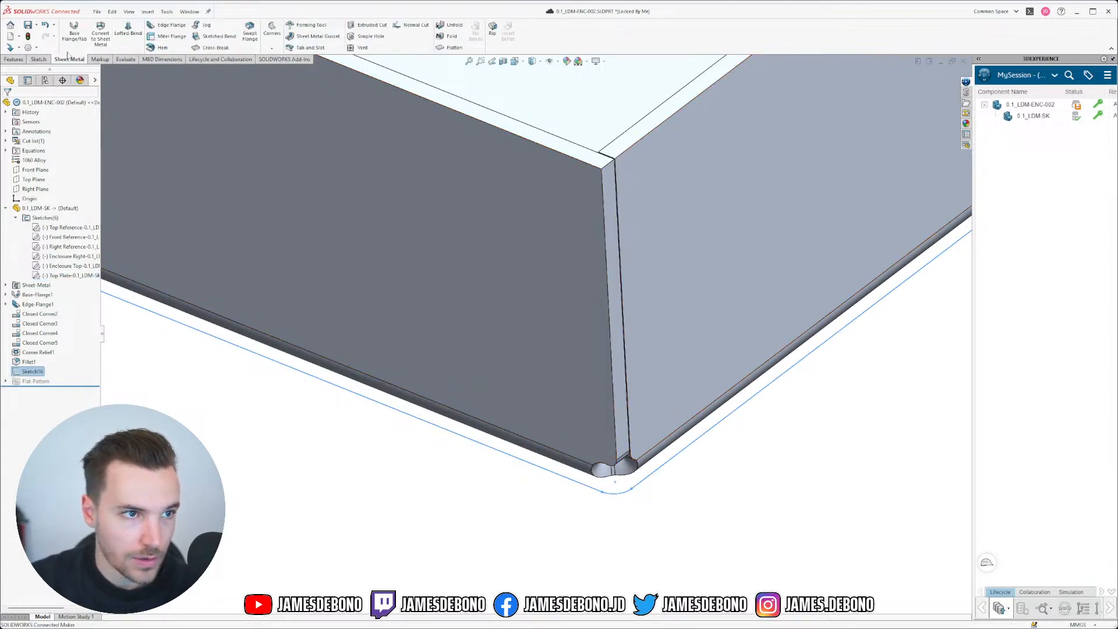
Step: Make a Through All extruded cut, reversed, with Flip side to cut enabled
{"action": "left_click", "coordinate": [23, 58]}
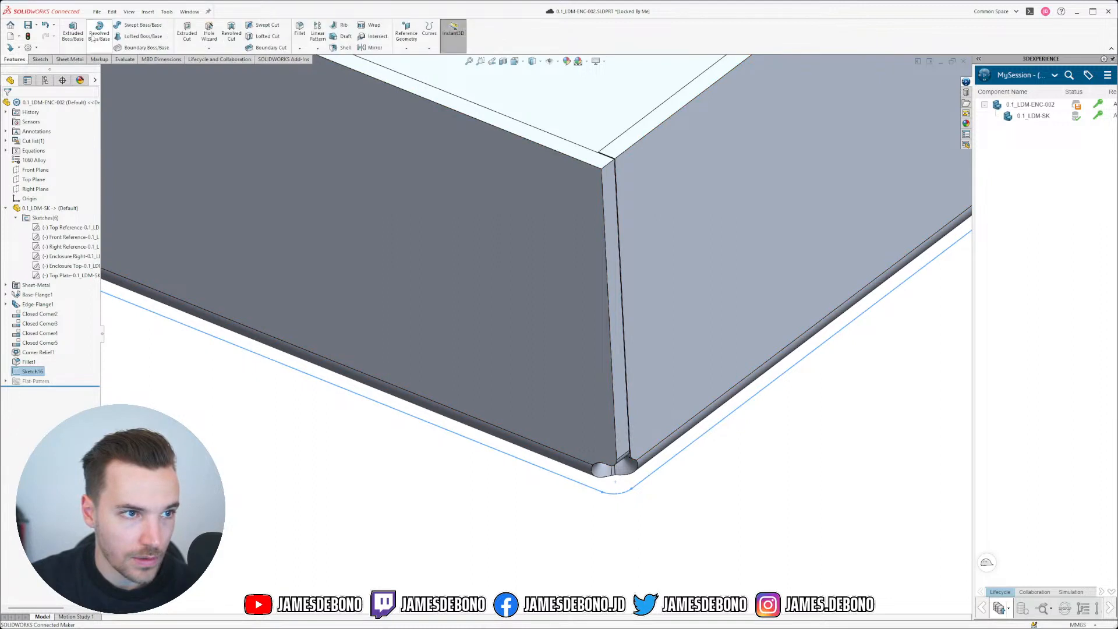
{"action": "left_click", "coordinate": [187, 36]}
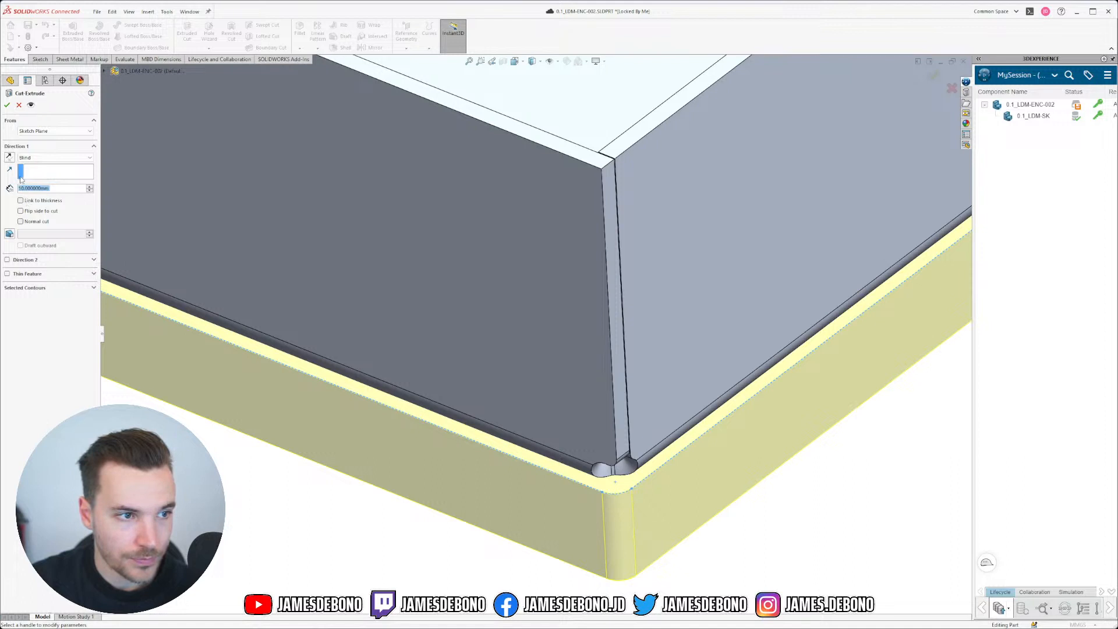
{"action": "left_click", "coordinate": [56, 157]}
{"action": "left_click", "coordinate": [35, 172]}
{"action": "left_click", "coordinate": [10, 157]}
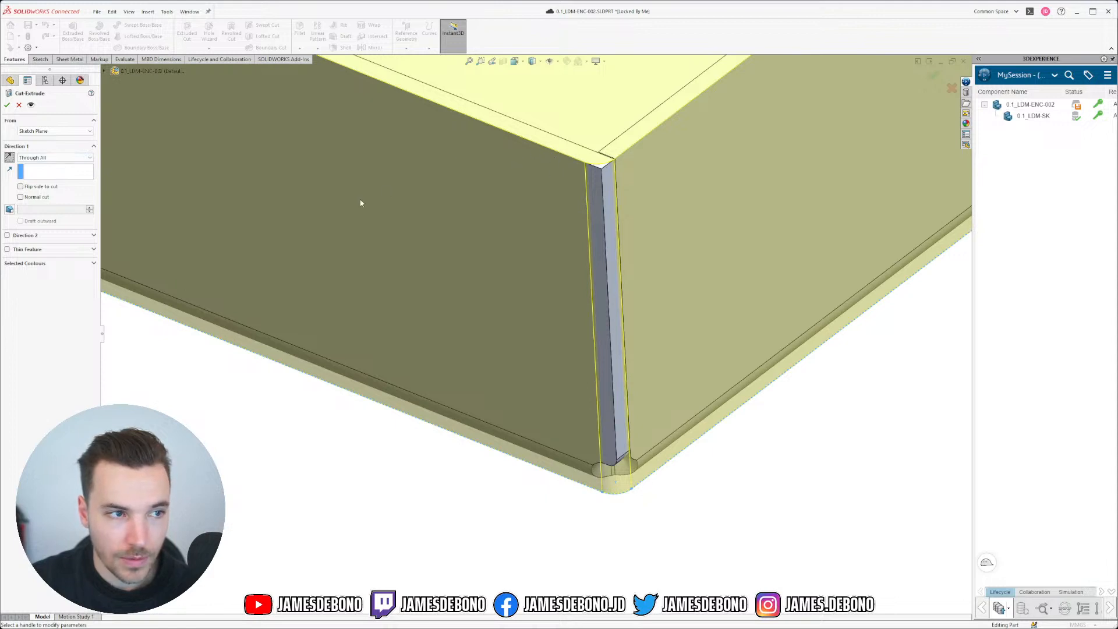
{"action": "left_click", "coordinate": [21, 186]}
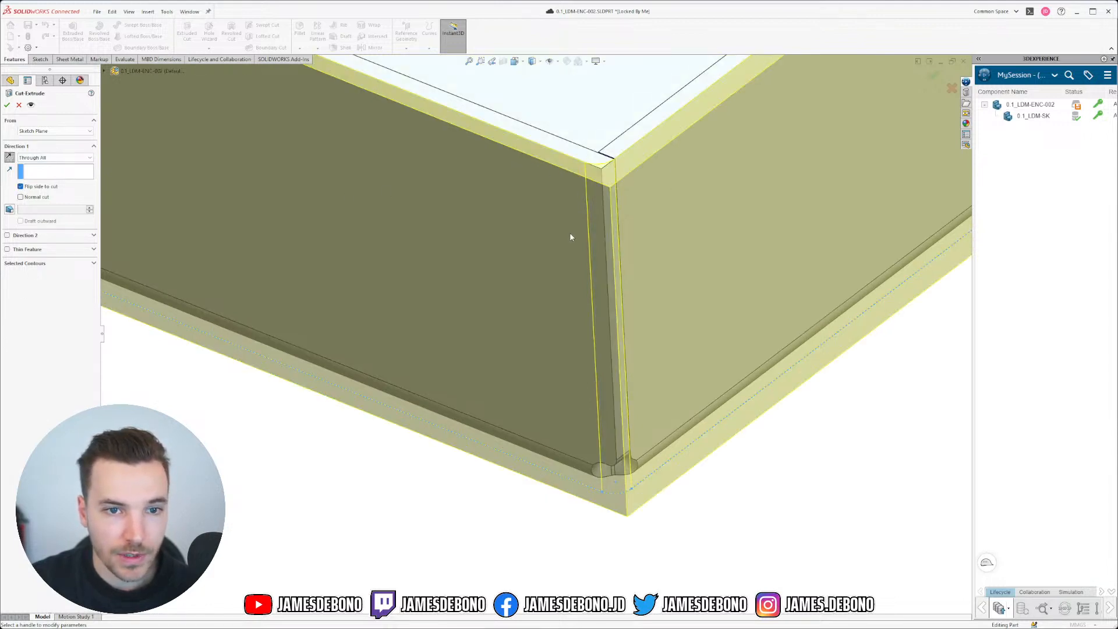
{"action": "left_click", "coordinate": [7, 106]}
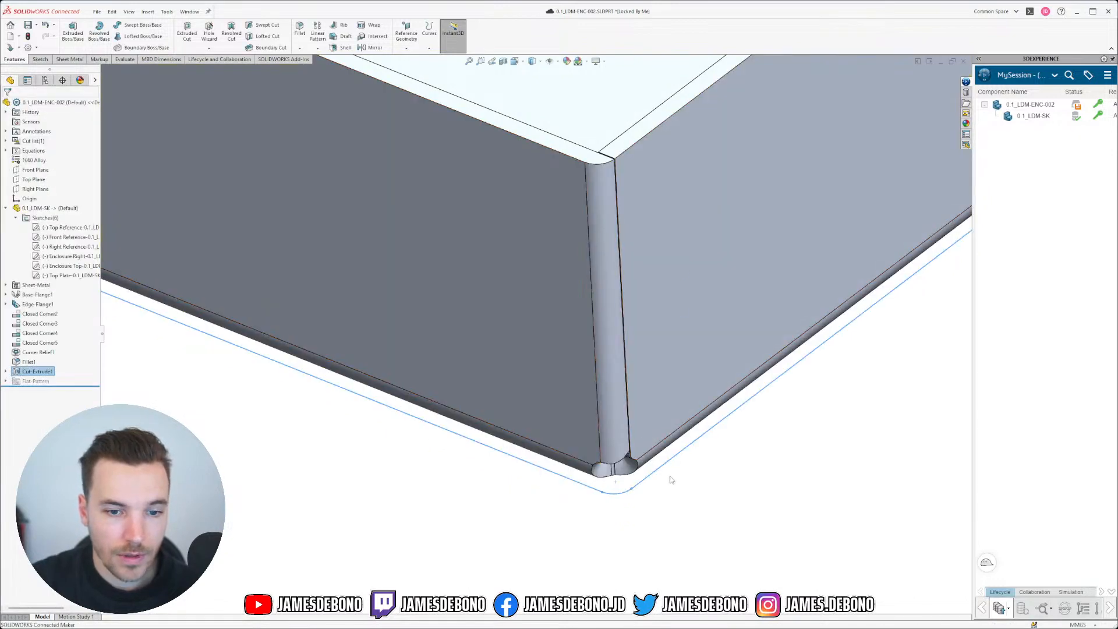
Step: Orbit around the enclosure corner to inspect its vertical edge and fillet
{"action": "scroll", "coordinate": [492, 267], "scroll_direction": "up", "scroll_amount": 5}
{"action": "scroll", "coordinate": [493, 267], "scroll_direction": "down", "scroll_amount": 4}
{"action": "middle_click_drag", "start_coordinate": [632, 307], "coordinate": [607, 384]}
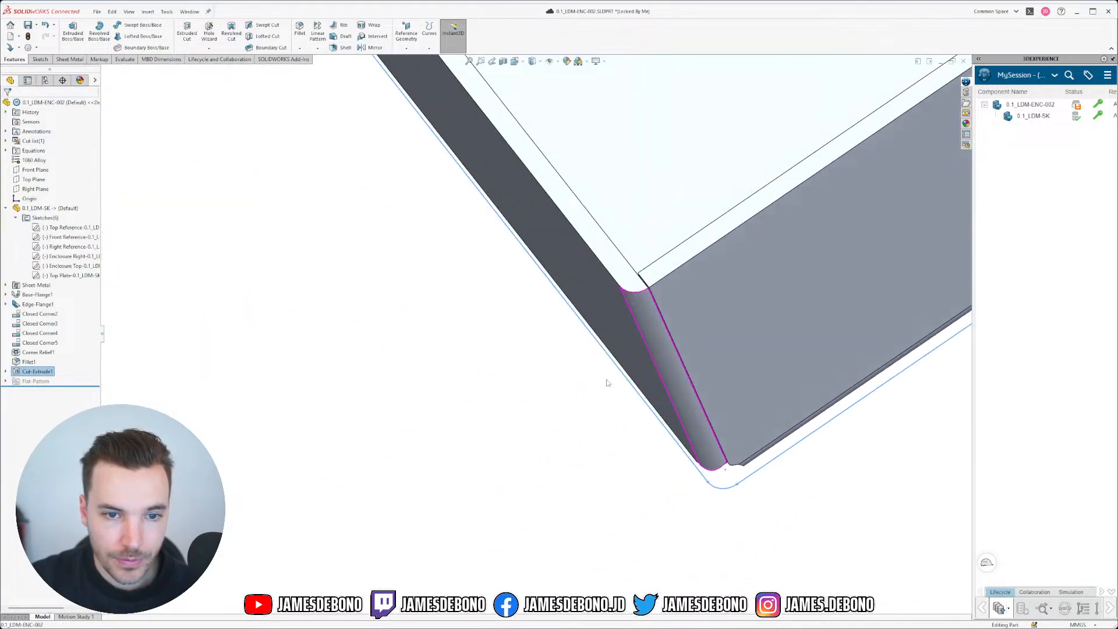
{"action": "scroll", "coordinate": [661, 288], "scroll_direction": "down", "scroll_amount": 6}
{"action": "middle_click_drag", "start_coordinate": [593, 280], "coordinate": [594, 305]}
{"action": "scroll", "coordinate": [595, 305], "scroll_direction": "up", "scroll_amount": 10}
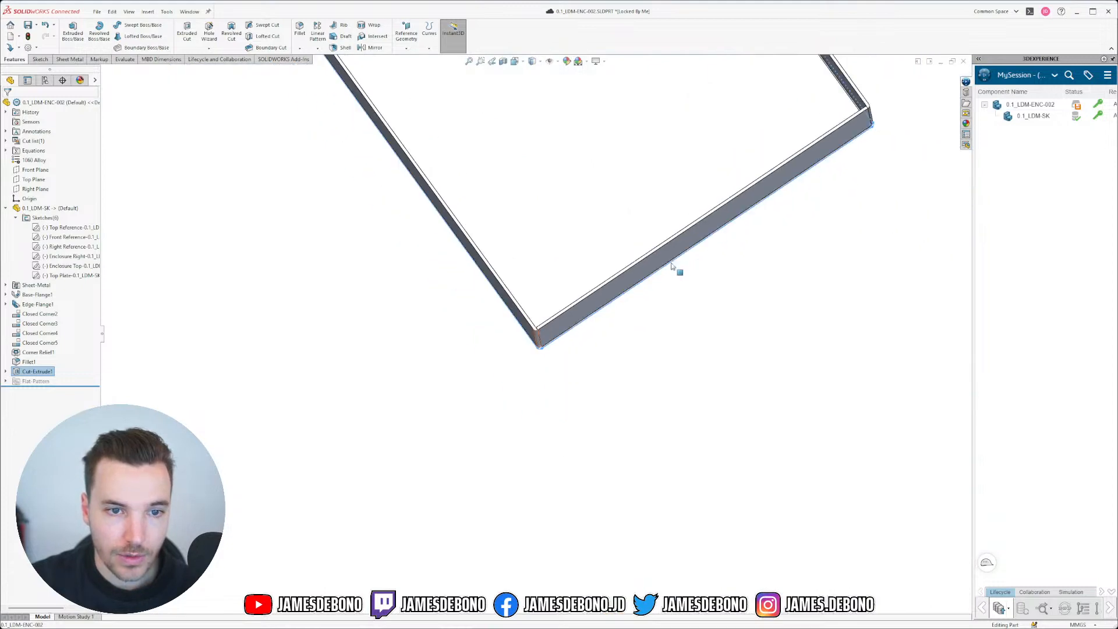
{"action": "scroll", "coordinate": [699, 209], "scroll_direction": "down", "scroll_amount": 4}
{"action": "scroll", "coordinate": [491, 387], "scroll_direction": "down", "scroll_amount": 5}
{"action": "scroll", "coordinate": [552, 352], "scroll_direction": "down", "scroll_amount": 8}
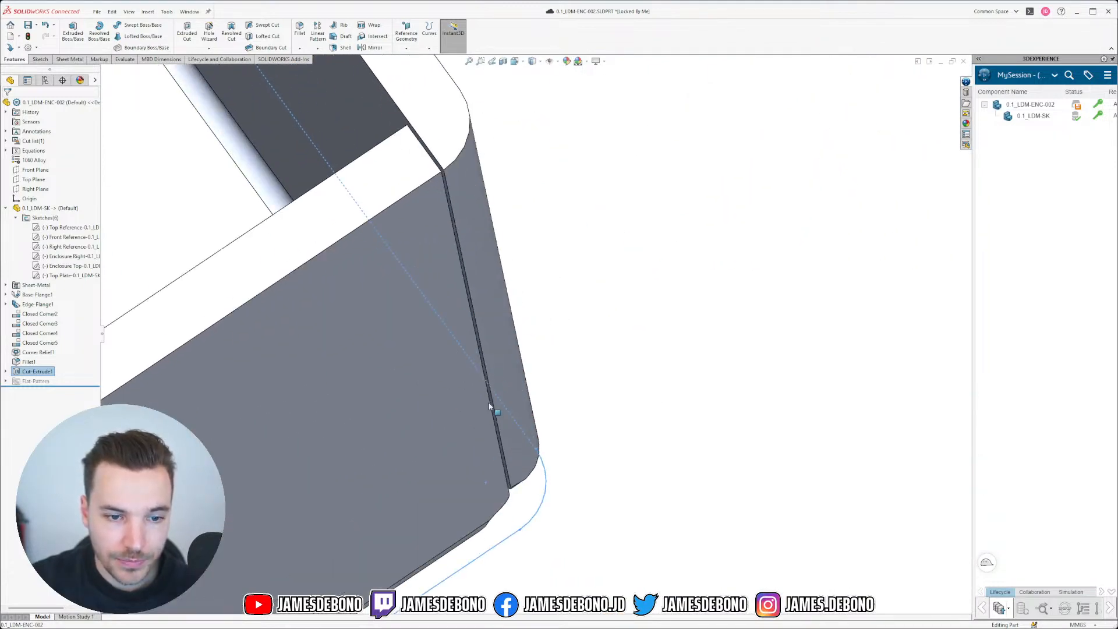
{"action": "scroll", "coordinate": [491, 407], "scroll_direction": "up", "scroll_amount": 11}
{"action": "middle_click_drag", "start_coordinate": [401, 454], "coordinate": [299, 499]}
{"action": "scroll", "coordinate": [529, 392], "scroll_direction": "down", "scroll_amount": 8}
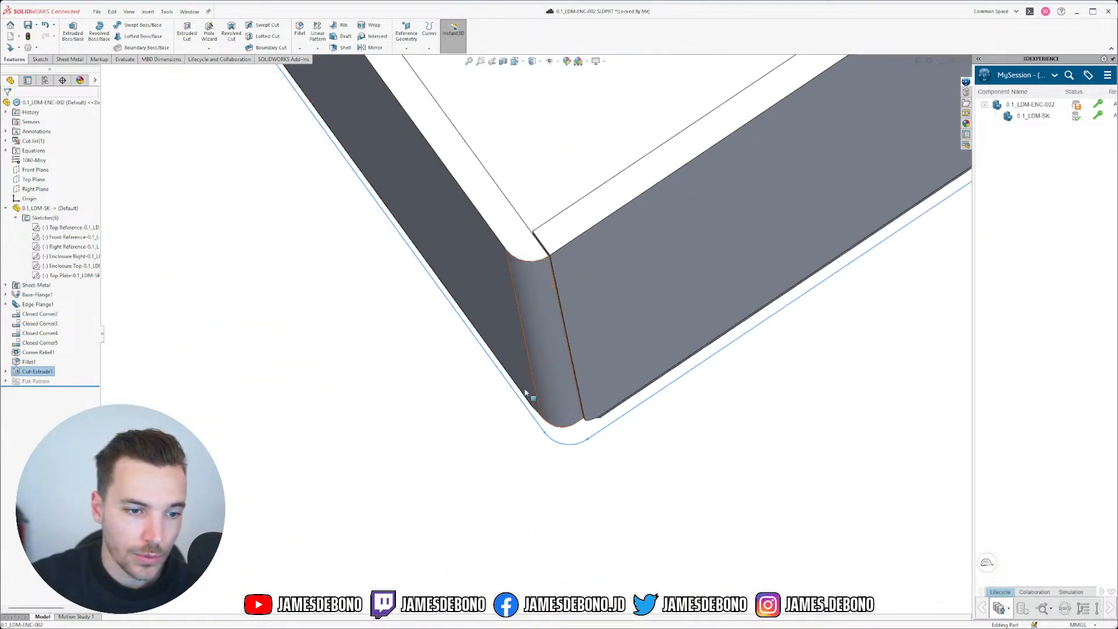
{"action": "middle_click_drag", "start_coordinate": [529, 397], "coordinate": [527, 268]}
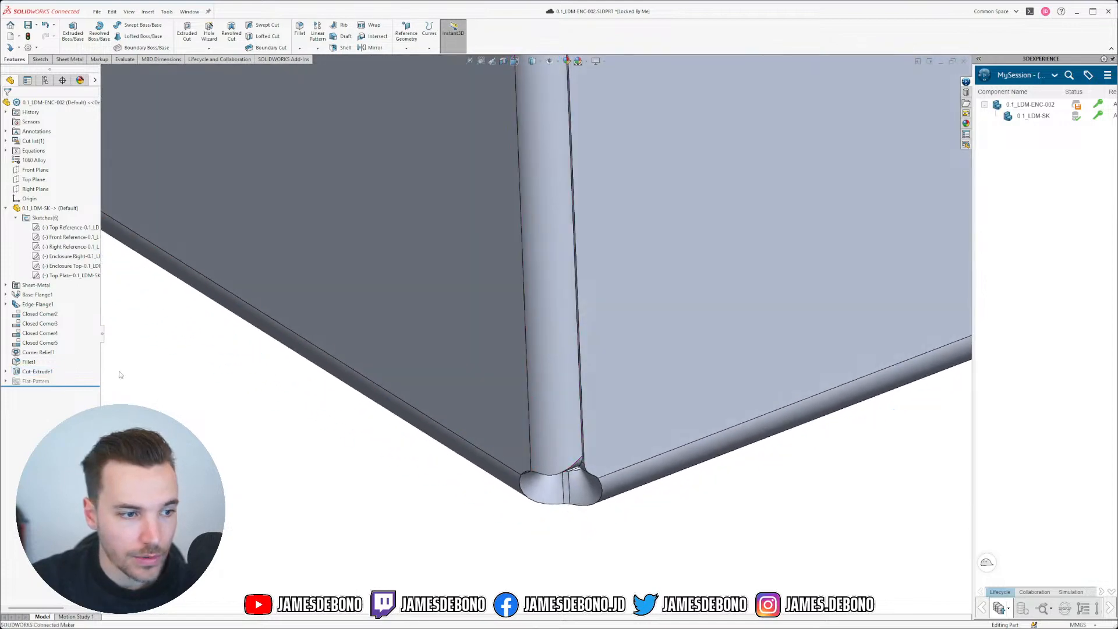
Step: Roll the feature tree back to before Cut-Extrude1
{"action": "left_click_drag", "start_coordinate": [71, 386], "coordinate": [70, 367]}
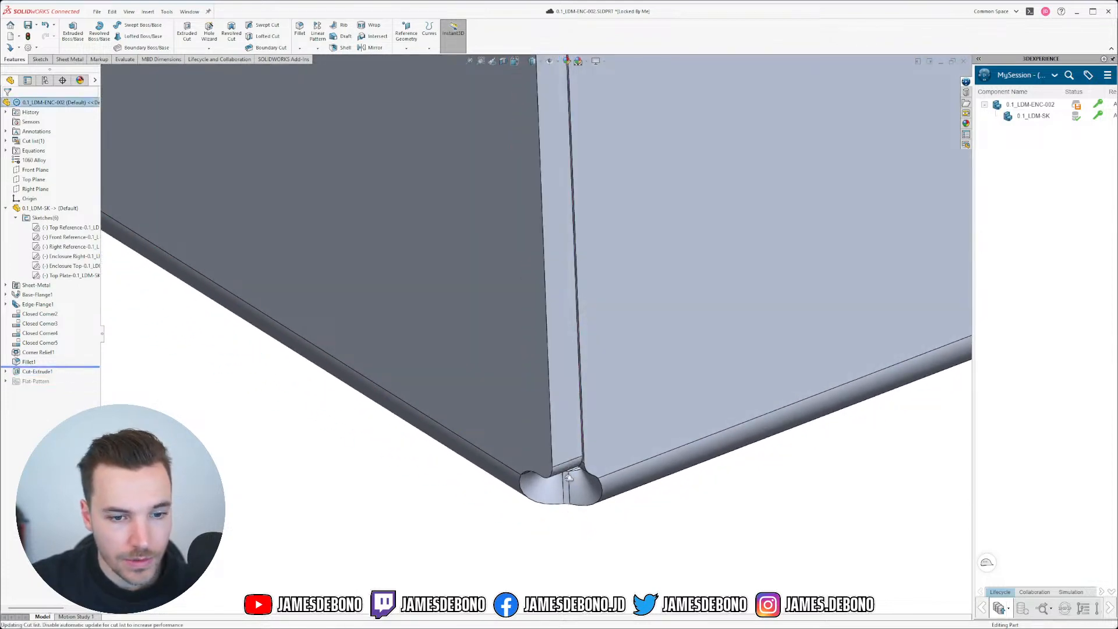
{"action": "middle_click_drag", "start_coordinate": [550, 414], "coordinate": [554, 326]}
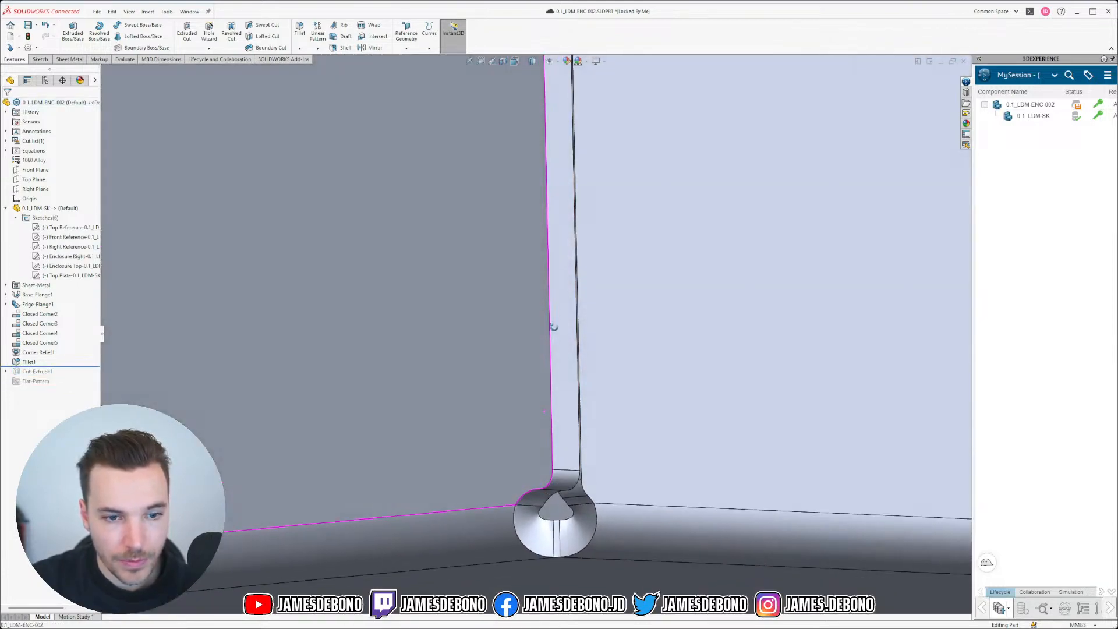
{"action": "scroll", "coordinate": [546, 487], "scroll_direction": "down", "scroll_amount": 5}
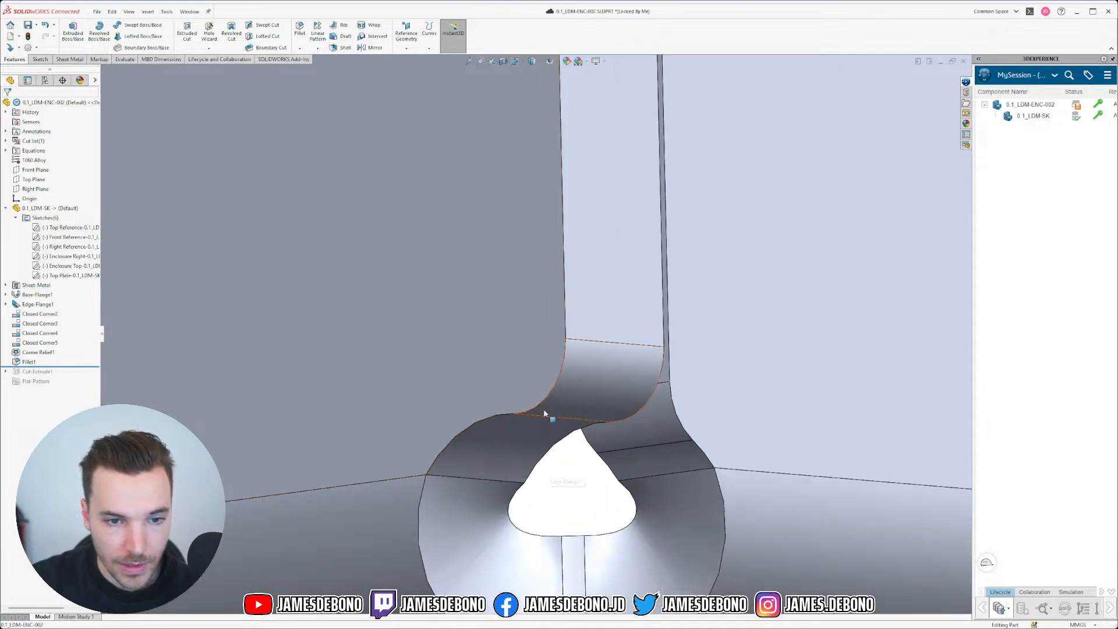
{"action": "scroll", "coordinate": [543, 409], "scroll_direction": "up", "scroll_amount": 5}
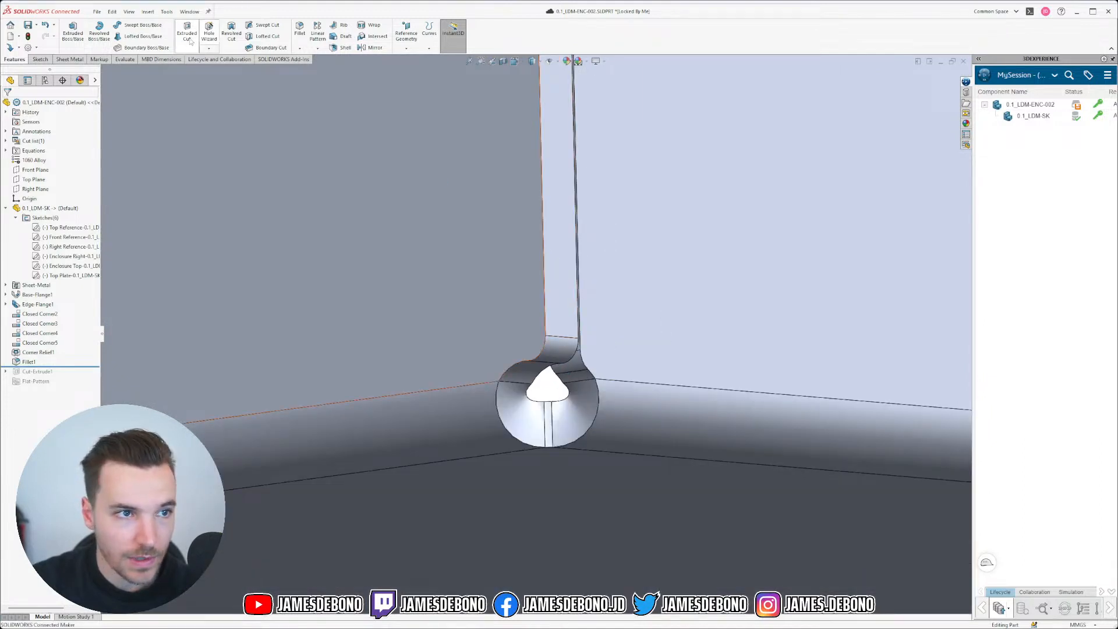
Step: Fillet the vertical flange edge at the corner with a 2 mm radius
{"action": "left_click", "coordinate": [299, 30]}
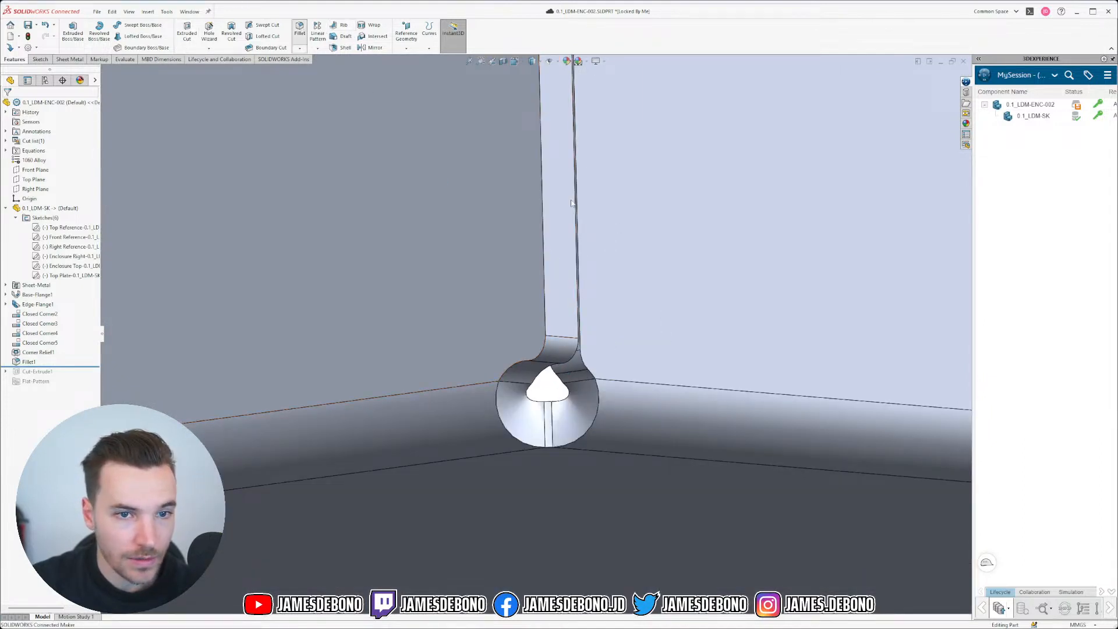
{"action": "left_click", "coordinate": [544, 244]}
{"action": "scroll", "coordinate": [545, 322], "scroll_direction": "down", "scroll_amount": 4}
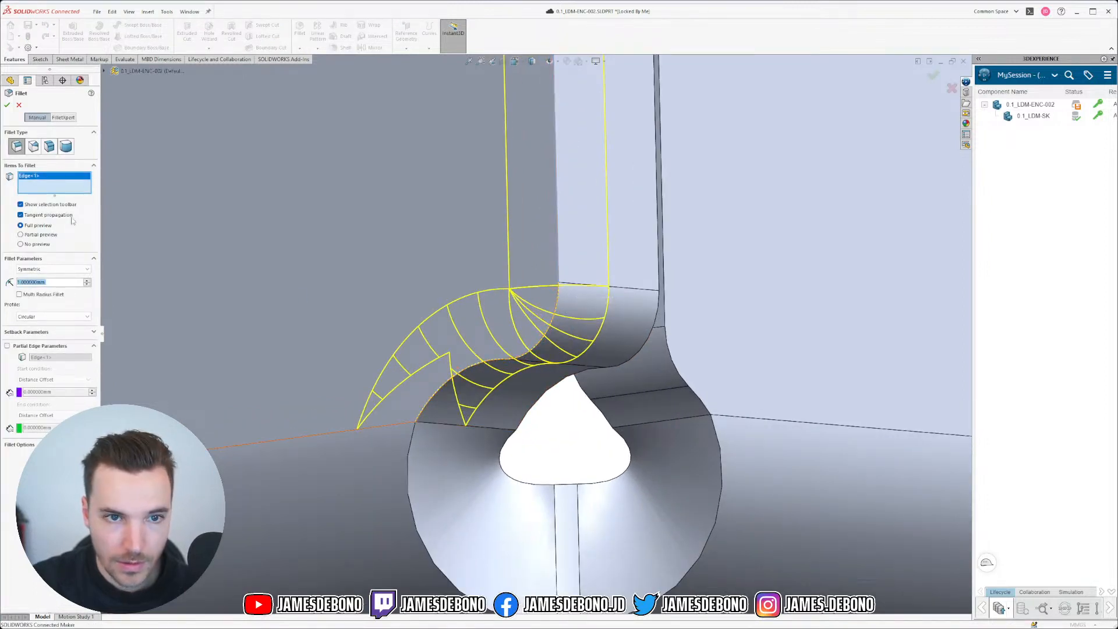
{"action": "scroll", "coordinate": [581, 242], "scroll_direction": "up", "scroll_amount": 4}
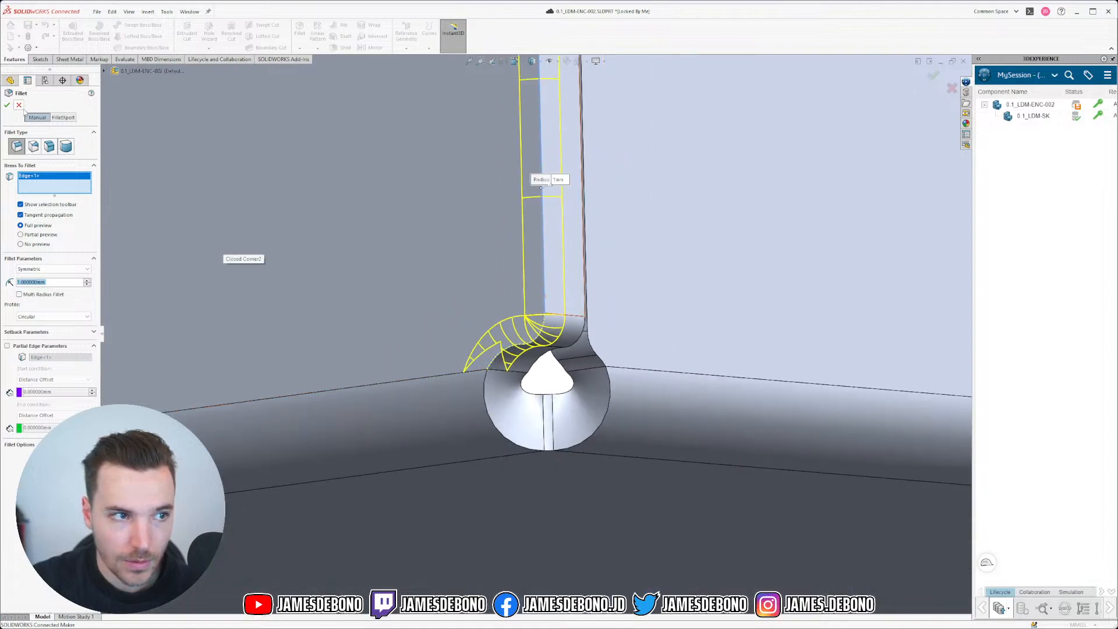
{"action": "left_click", "coordinate": [19, 106]}
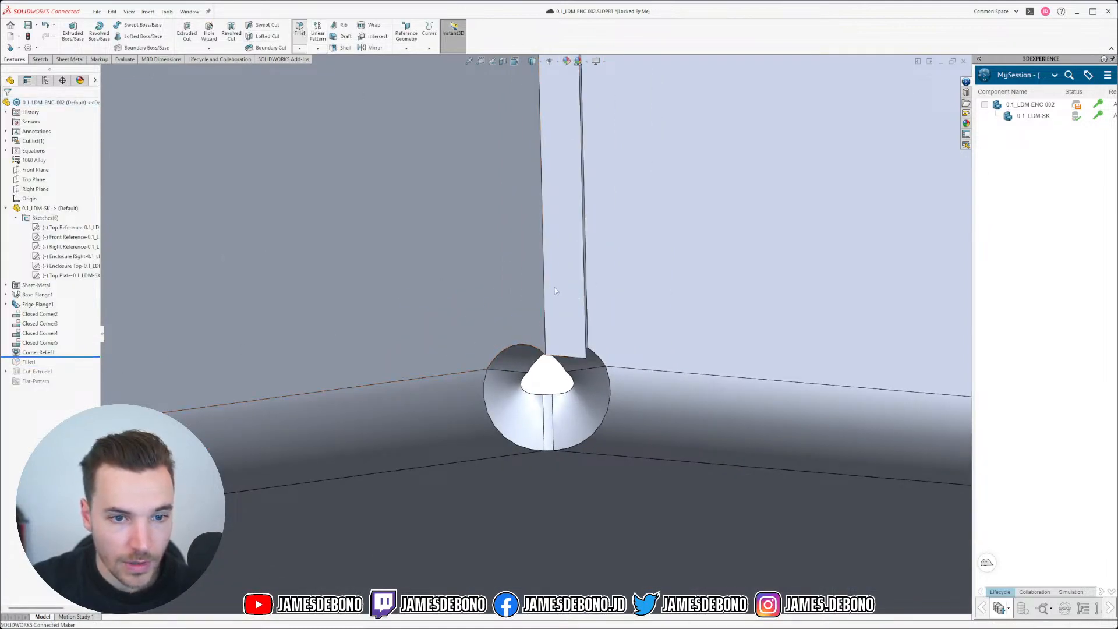
{"action": "left_click", "coordinate": [546, 283]}
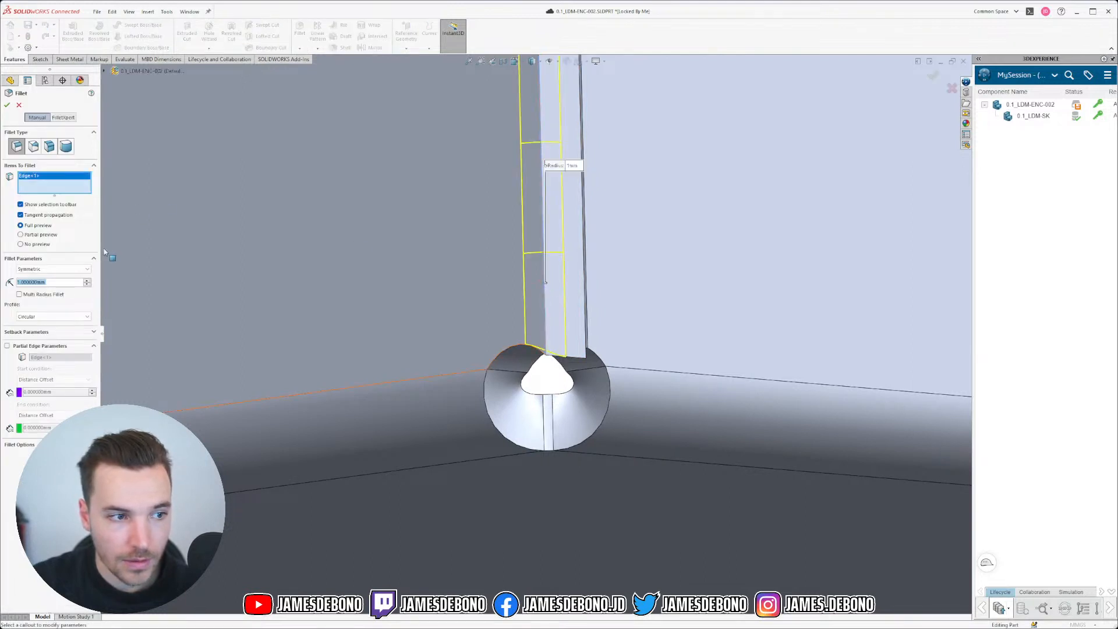
{"action": "scroll", "coordinate": [343, 224], "scroll_direction": "up", "scroll_amount": 1}
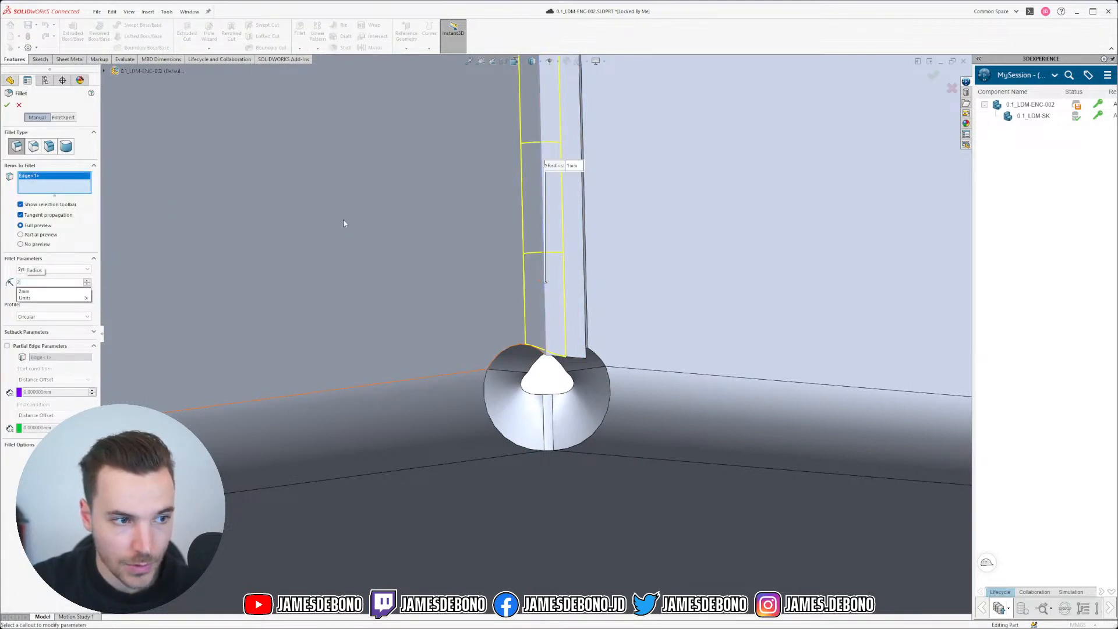
{"action": "right_click", "coordinate": [344, 223]}
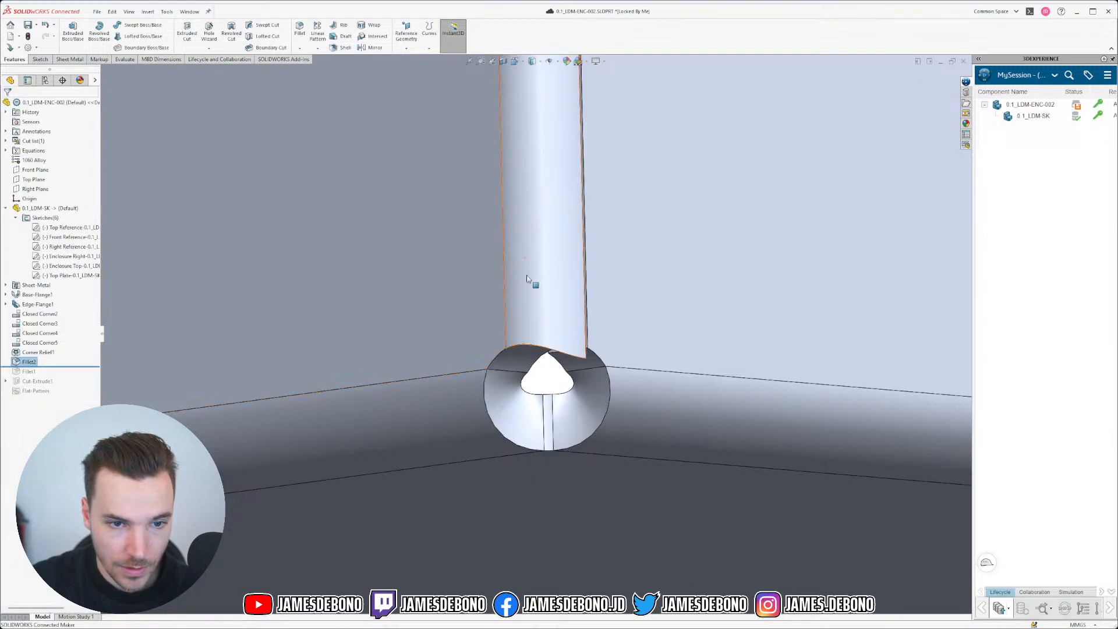
Step: Roll forward past Fillet1 and delete the Fillet2 feature
{"action": "middle_click_drag", "start_coordinate": [526, 278], "coordinate": [557, 307]}
{"action": "scroll", "coordinate": [553, 352], "scroll_direction": "down", "scroll_amount": 3}
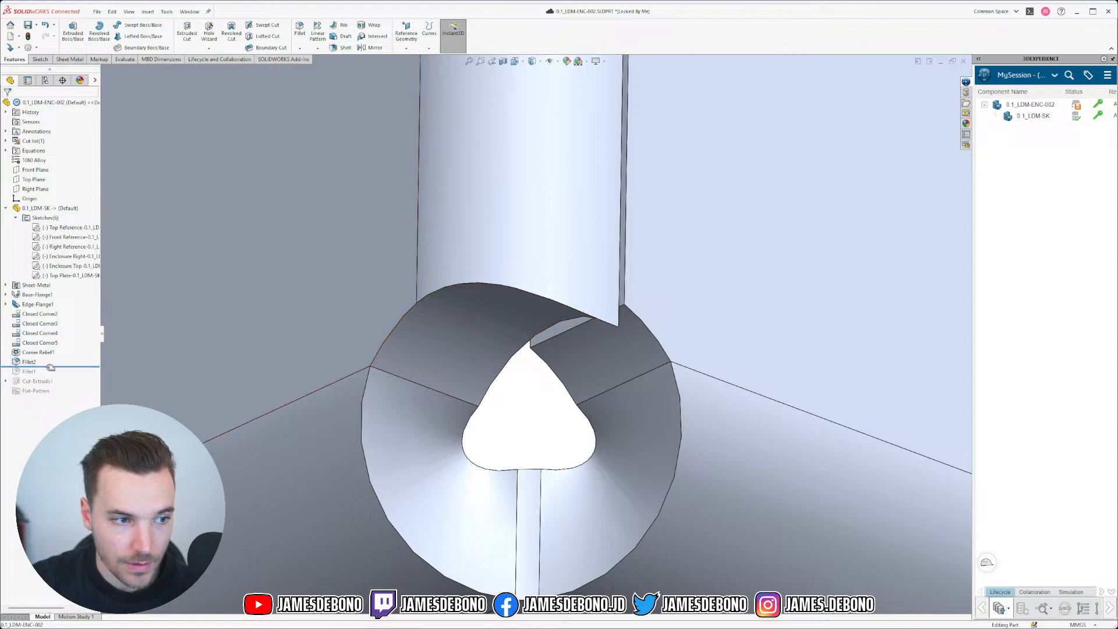
{"action": "left_click_drag", "start_coordinate": [50, 368], "coordinate": [53, 377]}
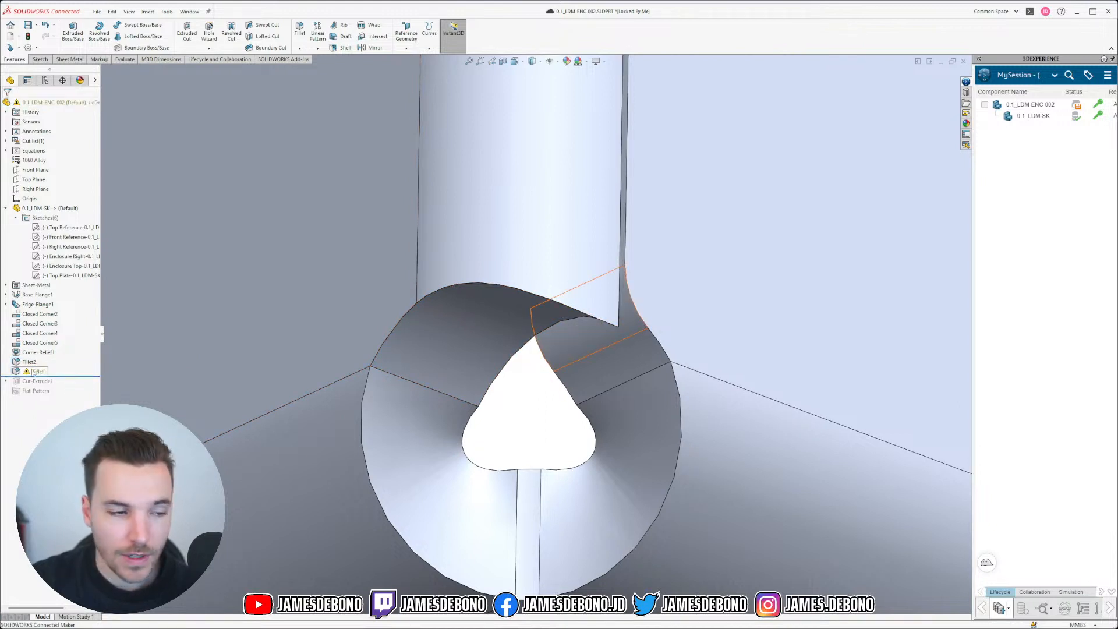
{"action": "left_click", "coordinate": [29, 361]}
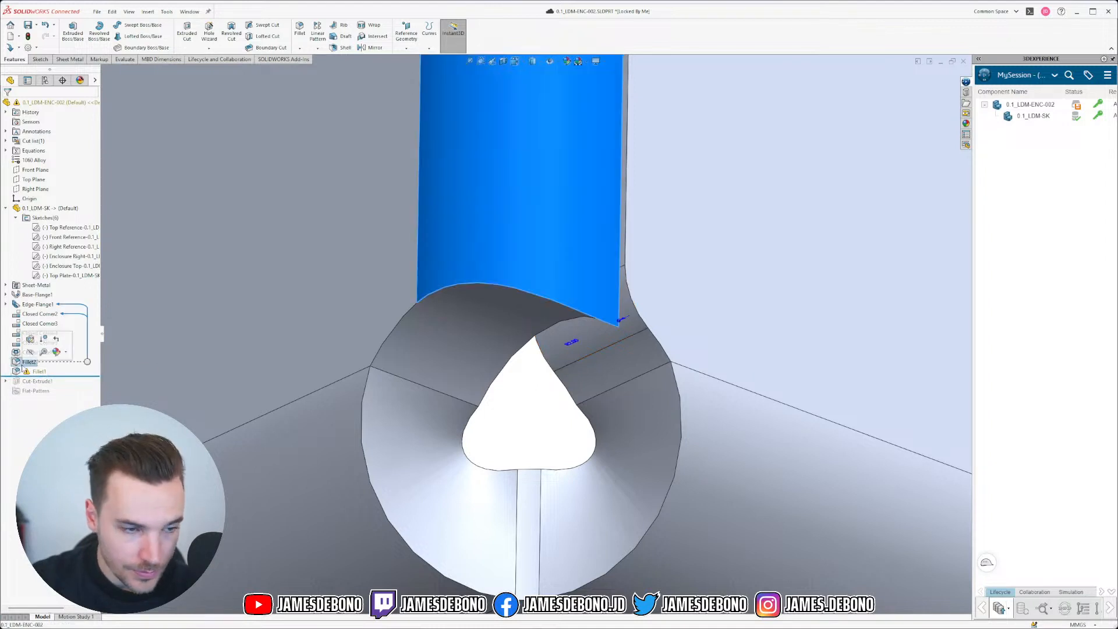
{"action": "key", "text": "Delete"}
{"action": "left_click", "coordinate": [614, 278]}
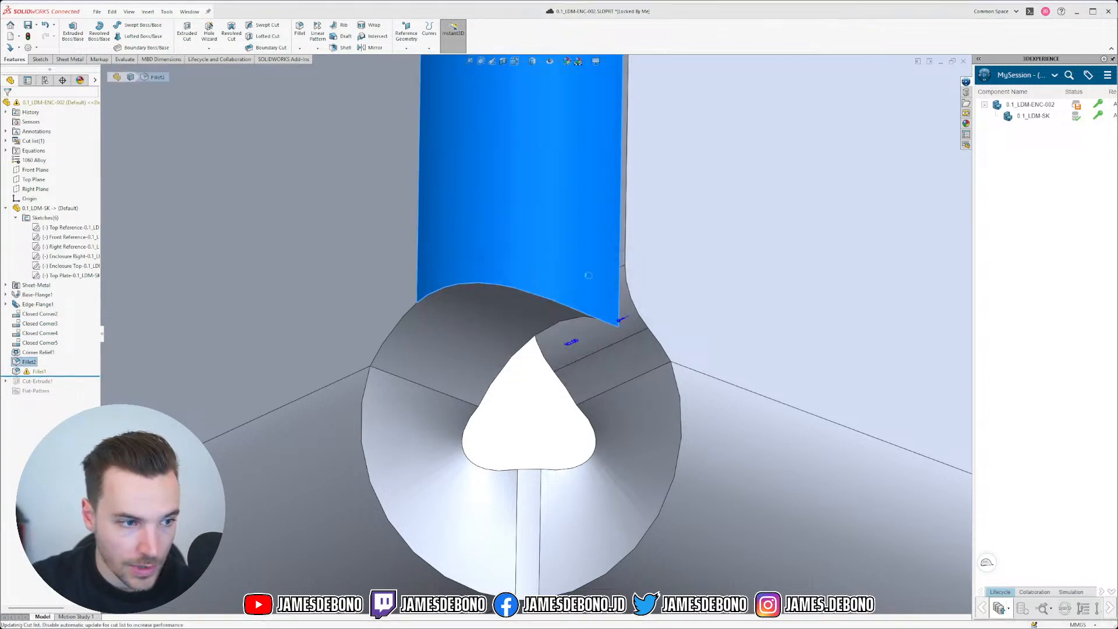
Step: Roll forward past Cut-Extrude1 and save the 0.1_LDM-ENC-002 part
{"action": "left_click_drag", "start_coordinate": [84, 367], "coordinate": [84, 376]}
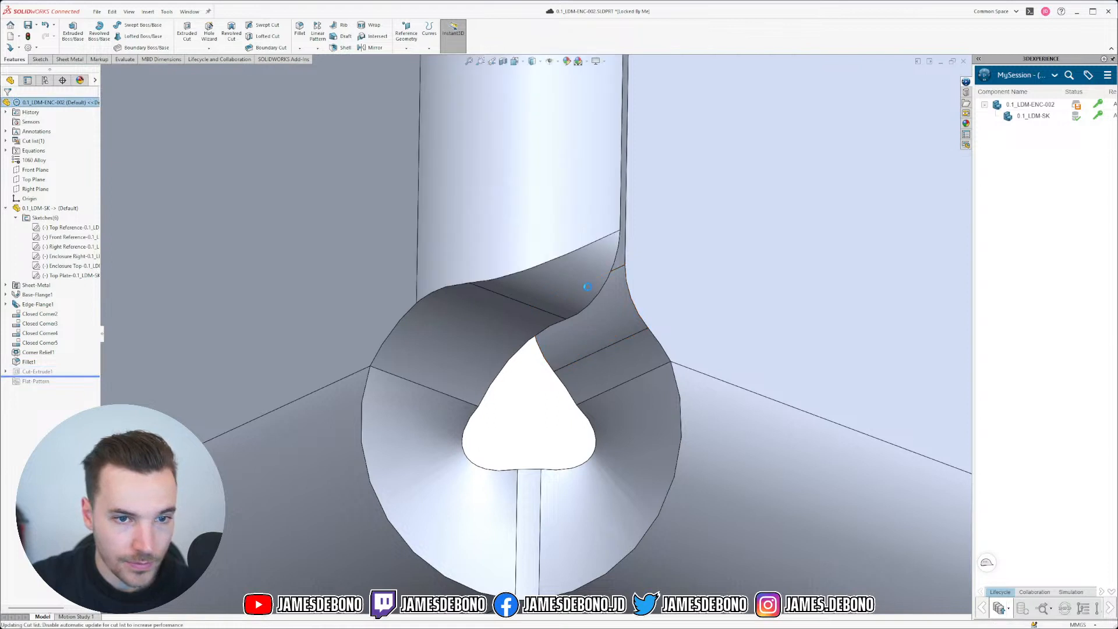
{"action": "scroll", "coordinate": [576, 322], "scroll_direction": "up", "scroll_amount": 5}
{"action": "scroll", "coordinate": [577, 322], "scroll_direction": "up", "scroll_amount": 10}
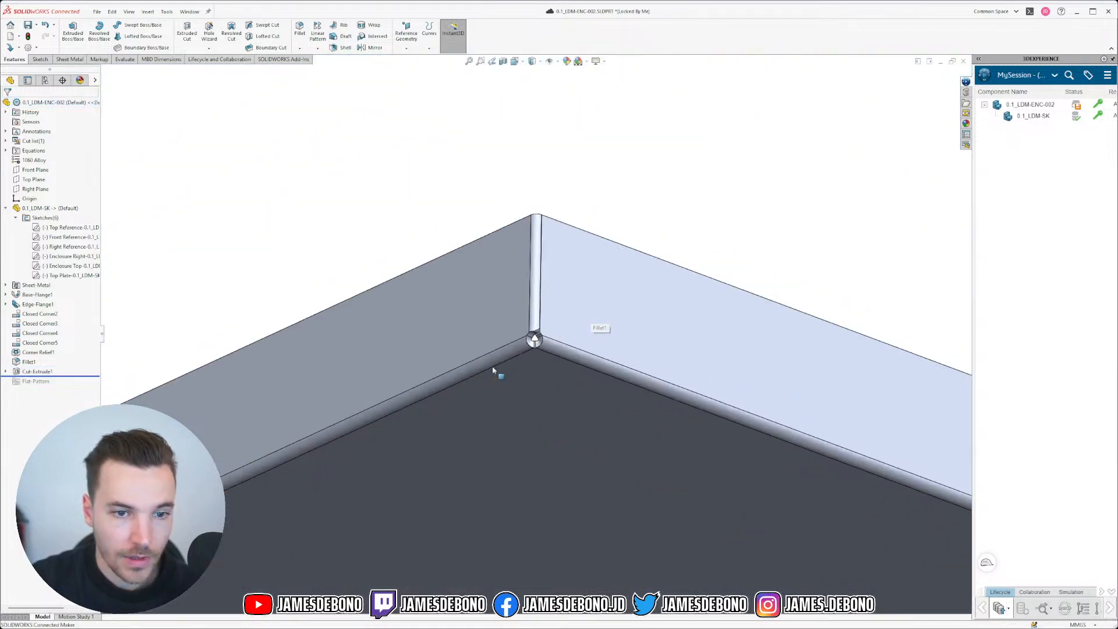
{"action": "middle_click_drag", "start_coordinate": [514, 343], "coordinate": [535, 464]}
{"action": "scroll", "coordinate": [462, 400], "scroll_direction": "down", "scroll_amount": 5}
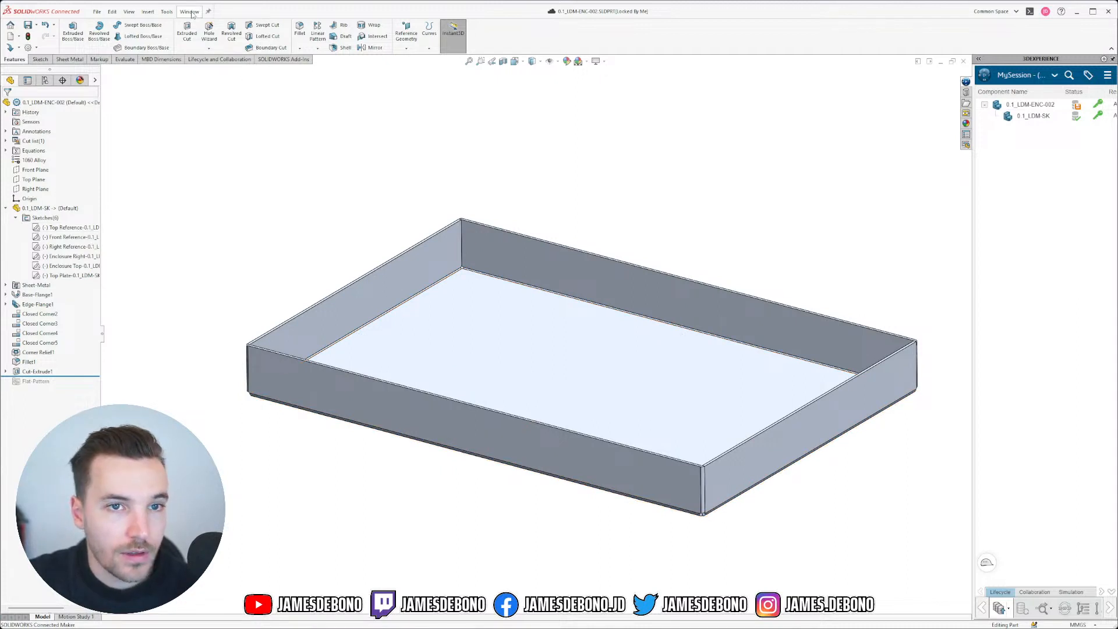
{"action": "left_click", "coordinate": [192, 13]}
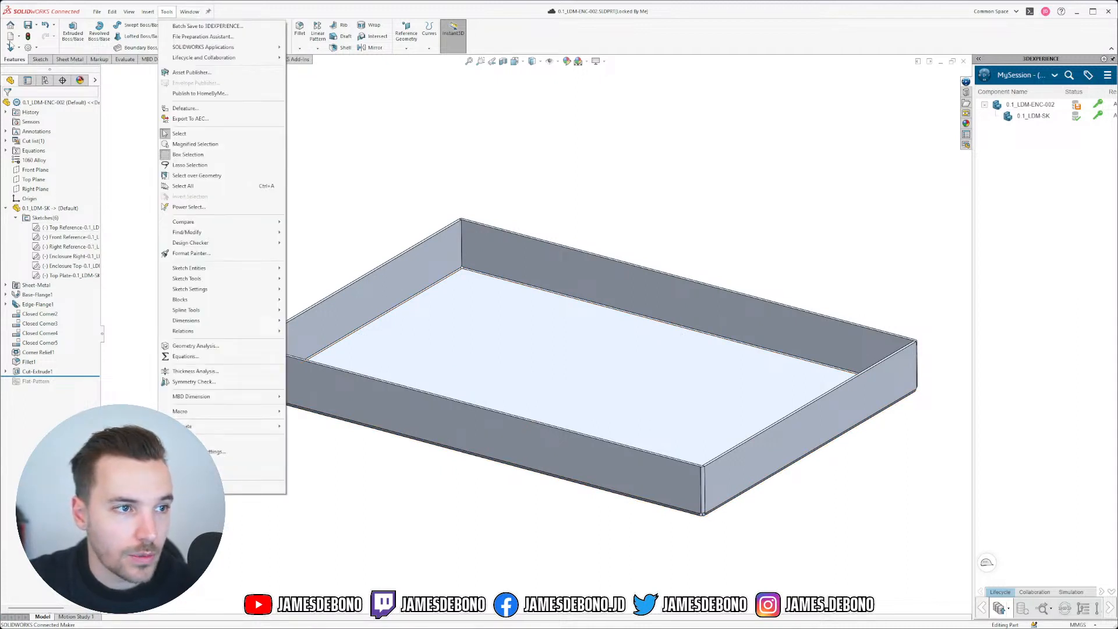
Step: Open the 0.1_LDM-A.SLDASM assembly, rolling the part forward and rebuilding
{"action": "left_click", "coordinate": [9, 49]}
{"action": "key", "text": "ctrl+o"}
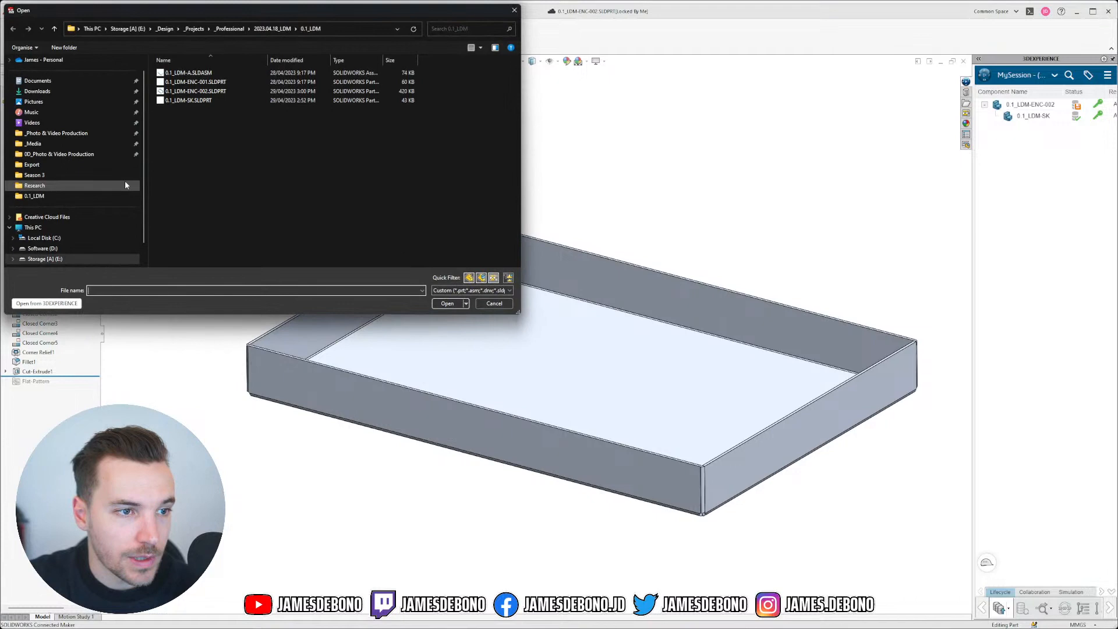
{"action": "left_click", "coordinate": [193, 74]}
{"action": "left_click", "coordinate": [446, 303]}
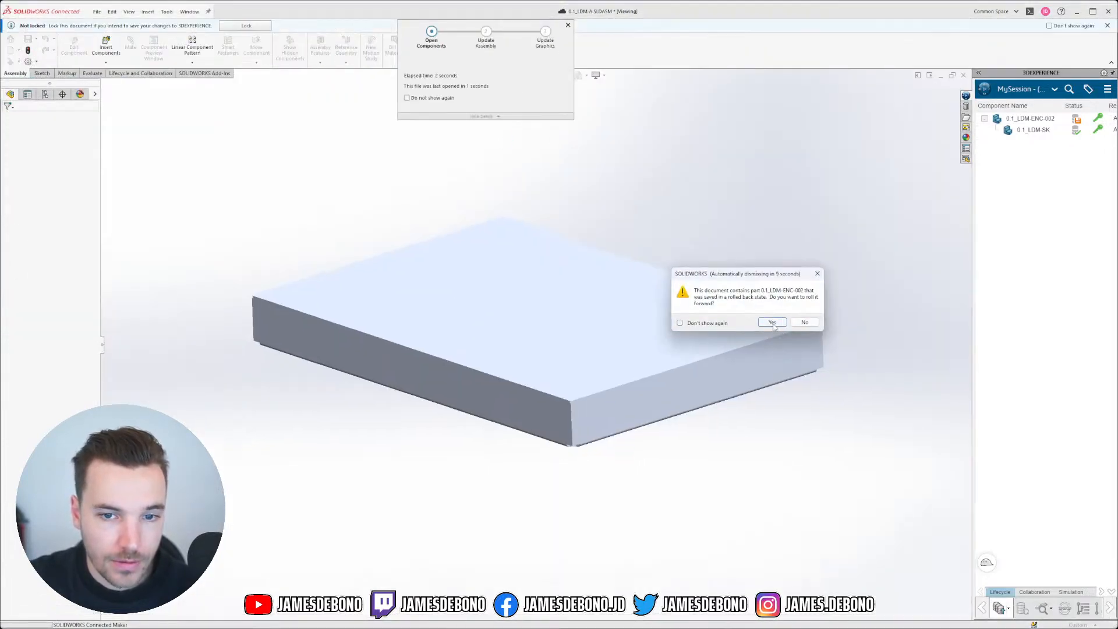
{"action": "left_click", "coordinate": [772, 323]}
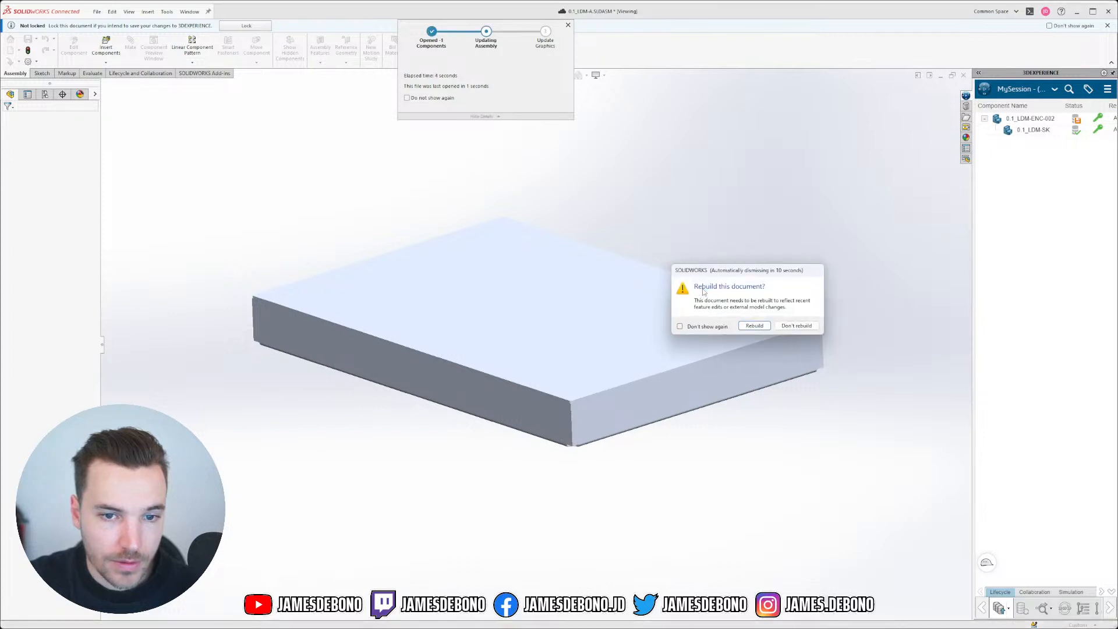
{"action": "left_click", "coordinate": [754, 325]}
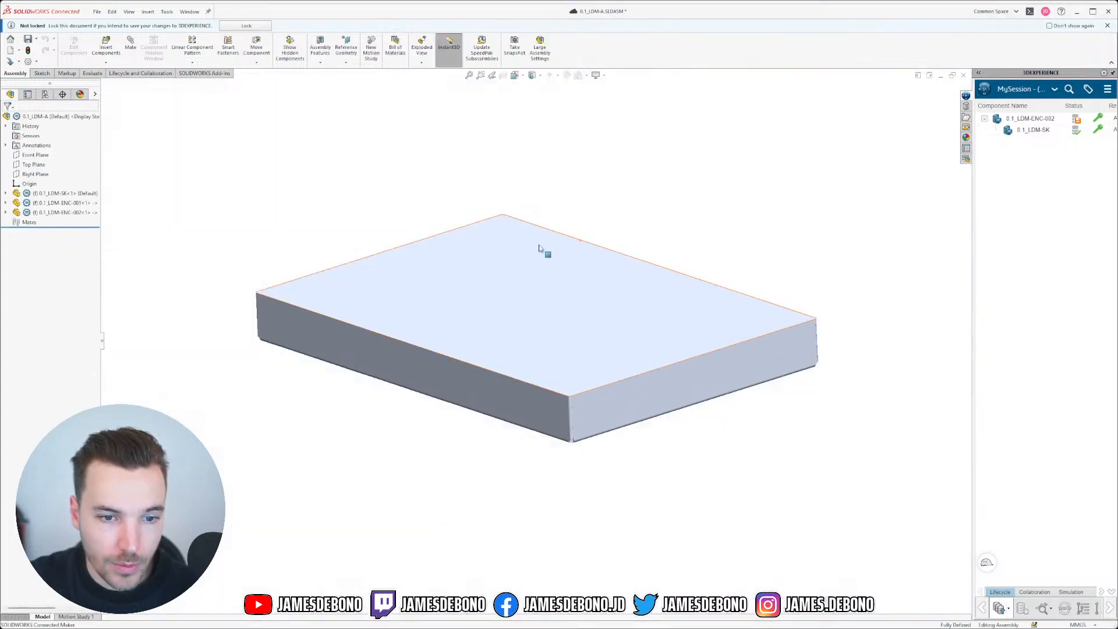
Step: Display the assembly shaded with edges and make the lid transparent
{"action": "left_click", "coordinate": [541, 76]}
{"action": "left_click", "coordinate": [533, 91]}
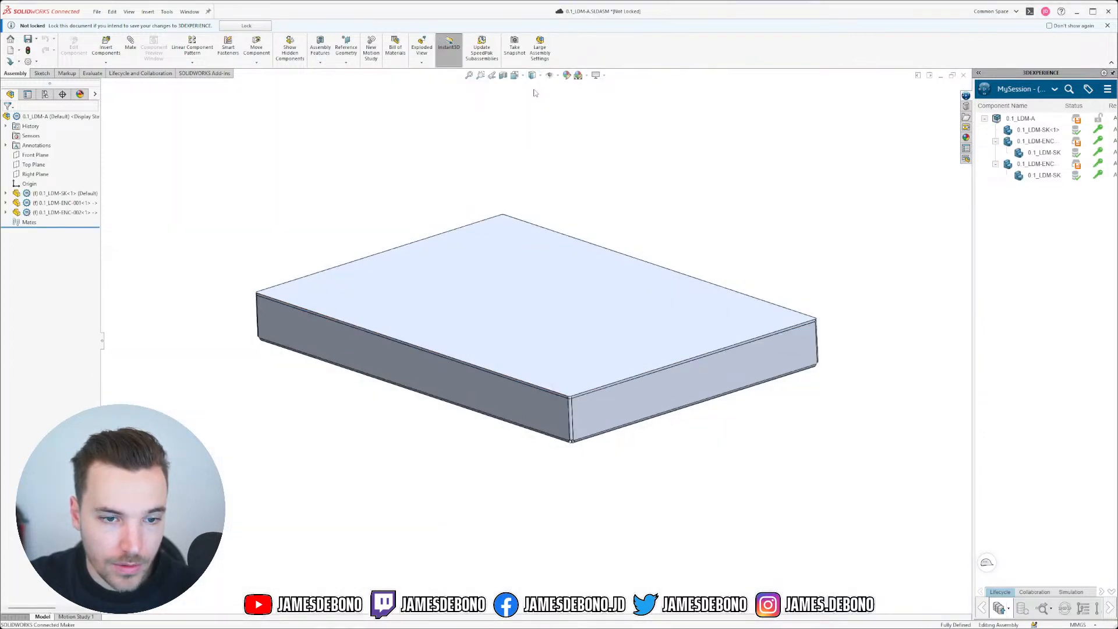
{"action": "mouse_move", "coordinate": [601, 472]}
{"action": "middle_mouse_down"}
{"action": "mouse_move", "coordinate": [506, 355]}
{"action": "mouse_move", "coordinate": [505, 377]}
{"action": "mouse_move", "coordinate": [526, 401]}
{"action": "mouse_move", "coordinate": [524, 304]}
{"action": "mouse_move", "coordinate": [559, 411]}
{"action": "mouse_move", "coordinate": [550, 402]}
{"action": "middle_mouse_up"}
{"action": "scroll", "coordinate": [560, 390], "scroll_direction": "down", "scroll_amount": 2}
{"action": "left_click", "coordinate": [484, 314]}
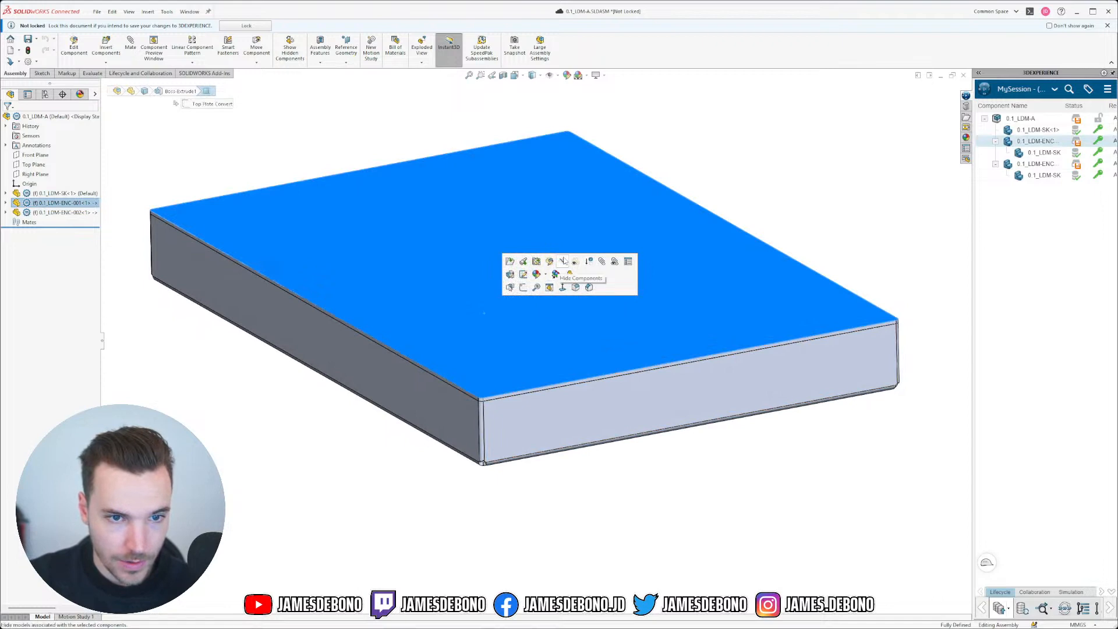
{"action": "left_click", "coordinate": [575, 262]}
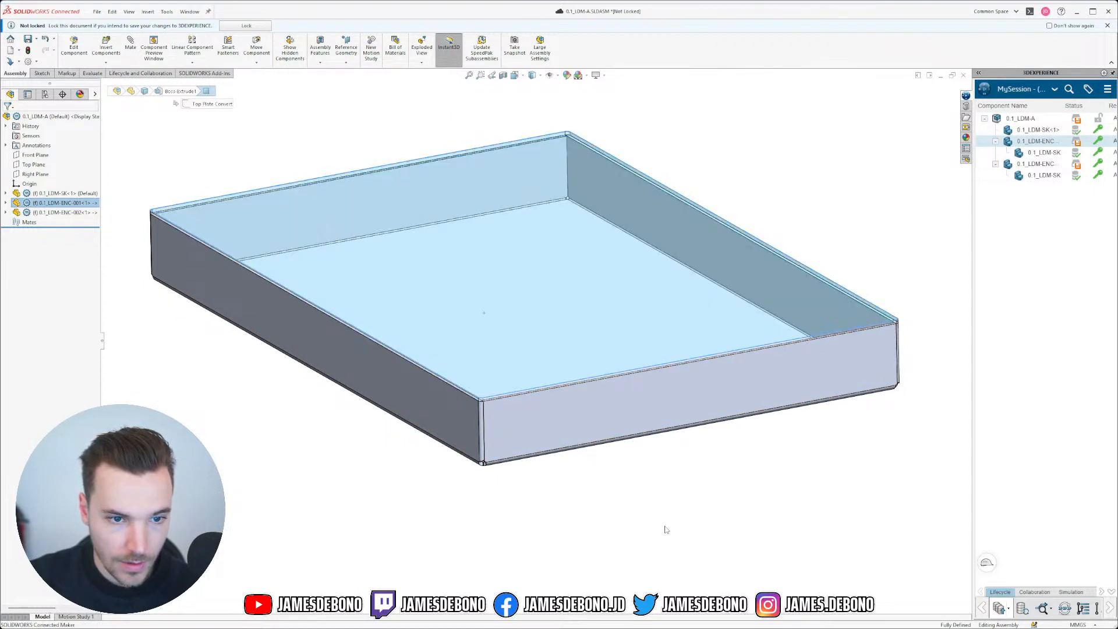
{"action": "left_click", "coordinate": [666, 529]}
Step: Make the lid opaque again and check it from a side view
{"action": "middle_click_drag", "start_coordinate": [599, 373], "coordinate": [629, 253]}
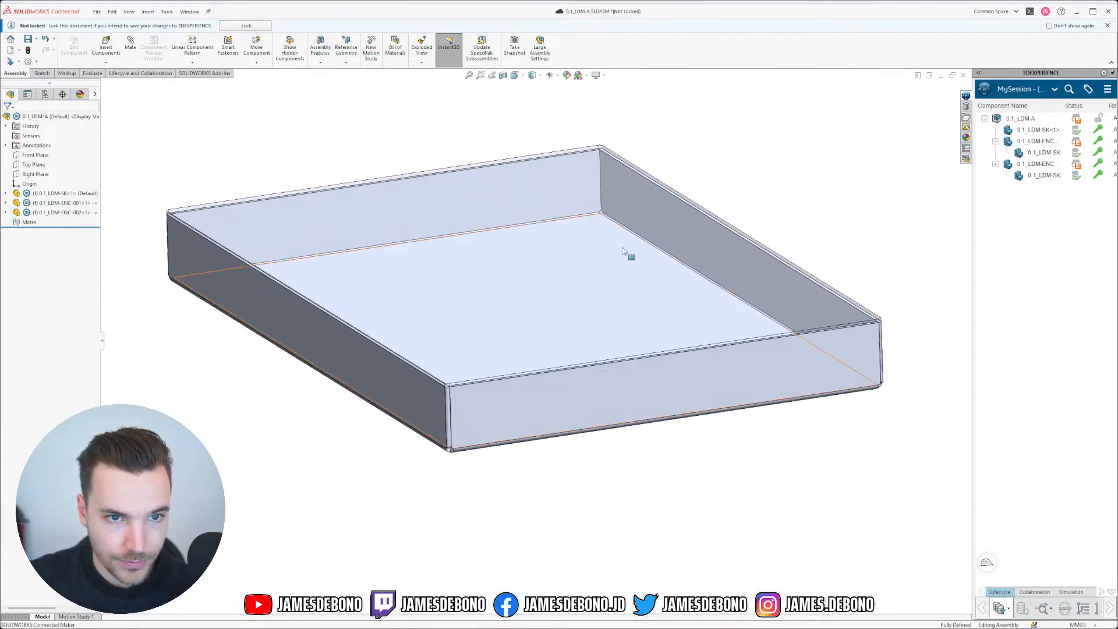
{"action": "scroll", "coordinate": [483, 313], "scroll_direction": "down", "scroll_amount": 5}
{"action": "left_click", "coordinate": [504, 312]}
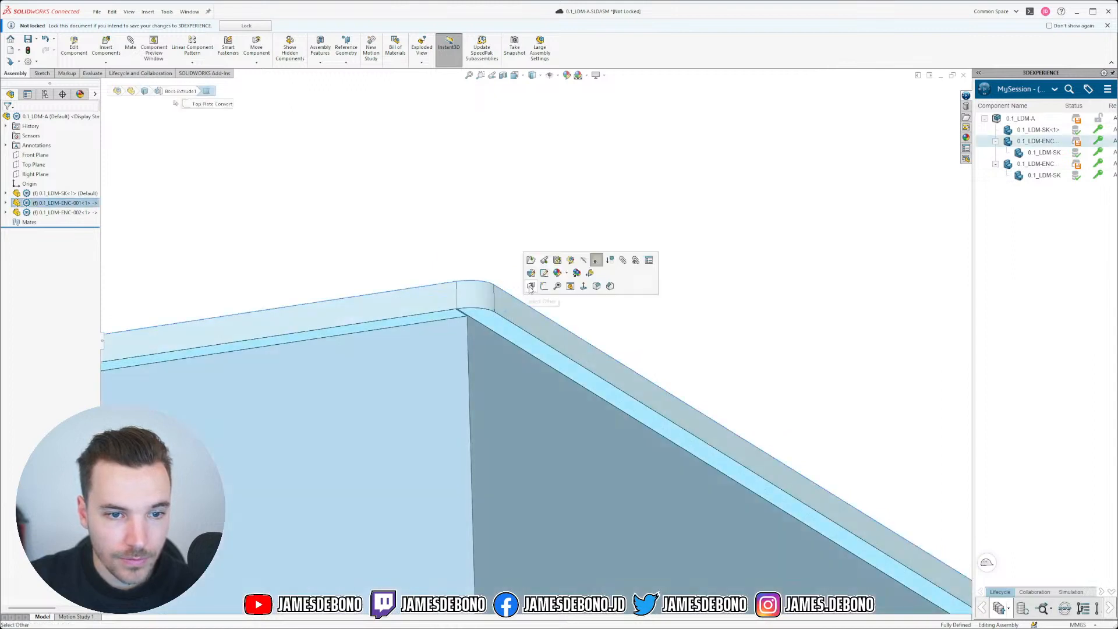
{"action": "left_click", "coordinate": [596, 263]}
{"action": "scroll", "coordinate": [585, 396], "scroll_direction": "up", "scroll_amount": 2}
{"action": "scroll", "coordinate": [588, 443], "scroll_direction": "down", "scroll_amount": 3}
{"action": "scroll", "coordinate": [626, 424], "scroll_direction": "up", "scroll_amount": 7}
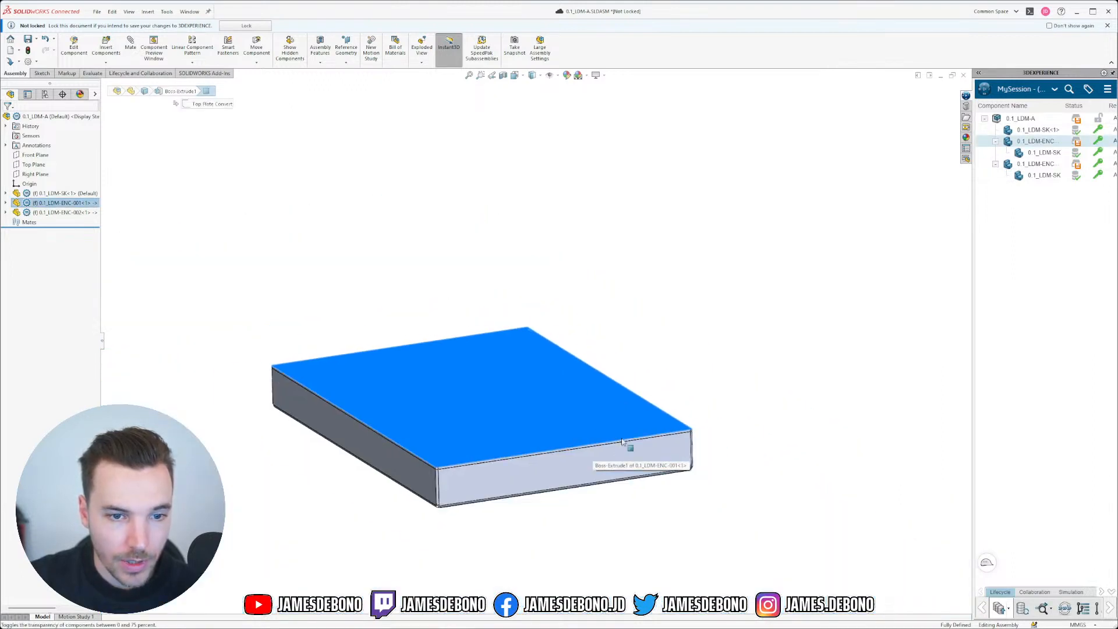
{"action": "scroll", "coordinate": [544, 484], "scroll_direction": "down", "scroll_amount": 2}
{"action": "mouse_move", "coordinate": [489, 433]}
{"action": "middle_mouse_down"}
{"action": "mouse_move", "coordinate": [483, 280]}
{"action": "mouse_move", "coordinate": [506, 444]}
{"action": "middle_mouse_up"}
{"action": "scroll", "coordinate": [508, 446], "scroll_direction": "down", "scroll_amount": 3}
{"action": "left_click", "coordinate": [510, 446]}
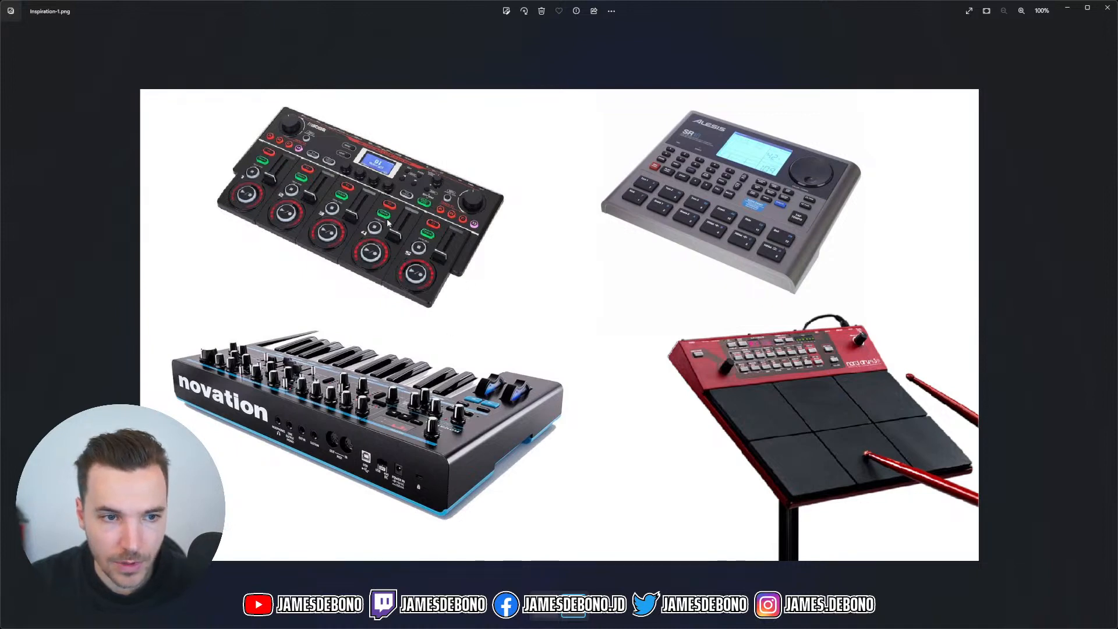
{"action": "left_click", "coordinate": [1065, 12]}
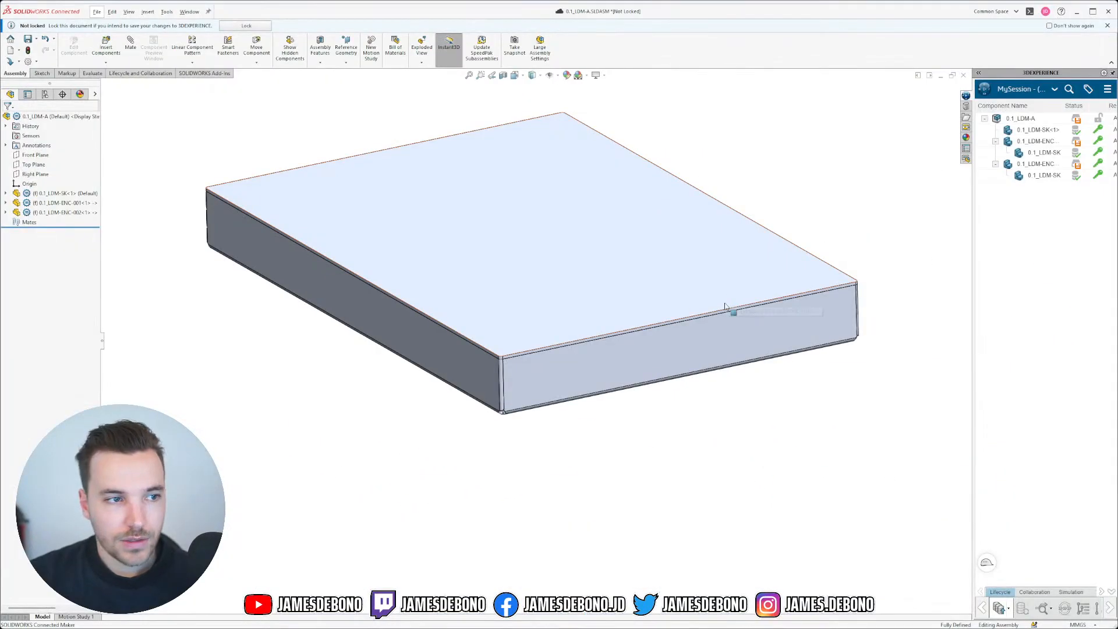
Step: Lock the 0.1_LDM-A assembly and switch to the 0.1_LDM-SK.SLDPRT window
{"action": "mouse_move", "coordinate": [726, 309]}
{"action": "middle_mouse_down"}
{"action": "mouse_move", "coordinate": [720, 285]}
{"action": "mouse_move", "coordinate": [731, 327]}
{"action": "middle_mouse_up"}
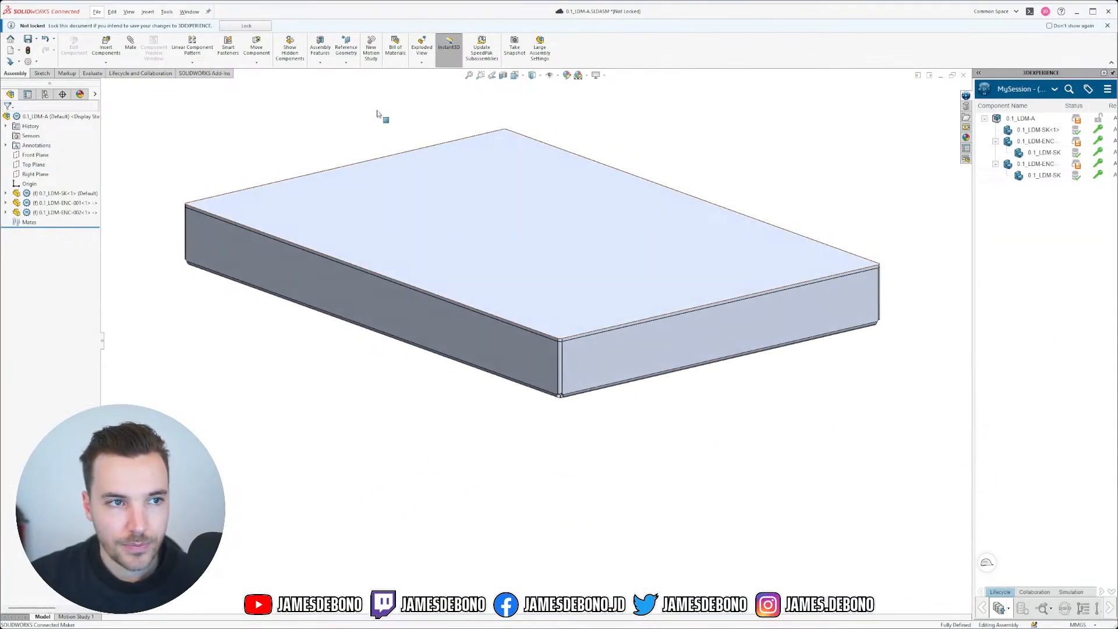
{"action": "left_click", "coordinate": [245, 26]}
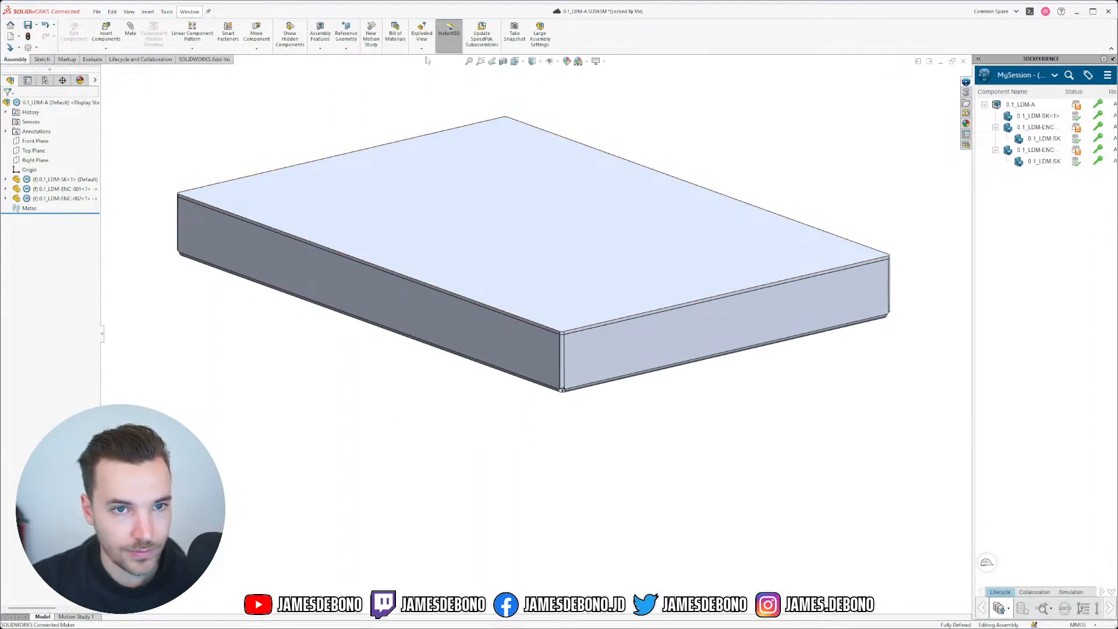
{"action": "left_click", "coordinate": [185, 12]}
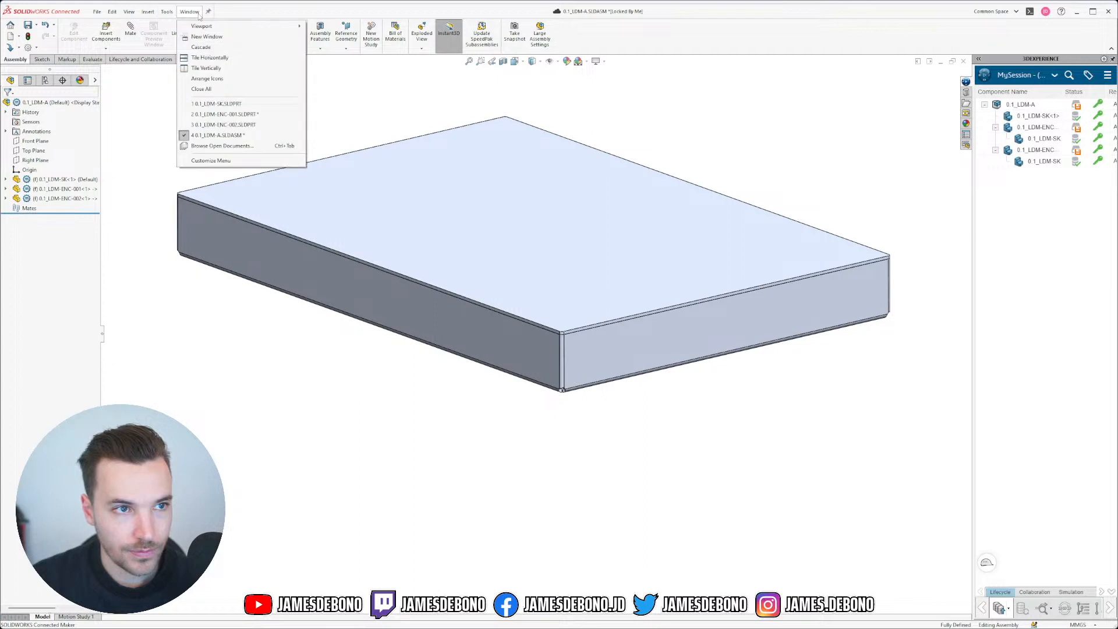
{"action": "left_click", "coordinate": [230, 105]}
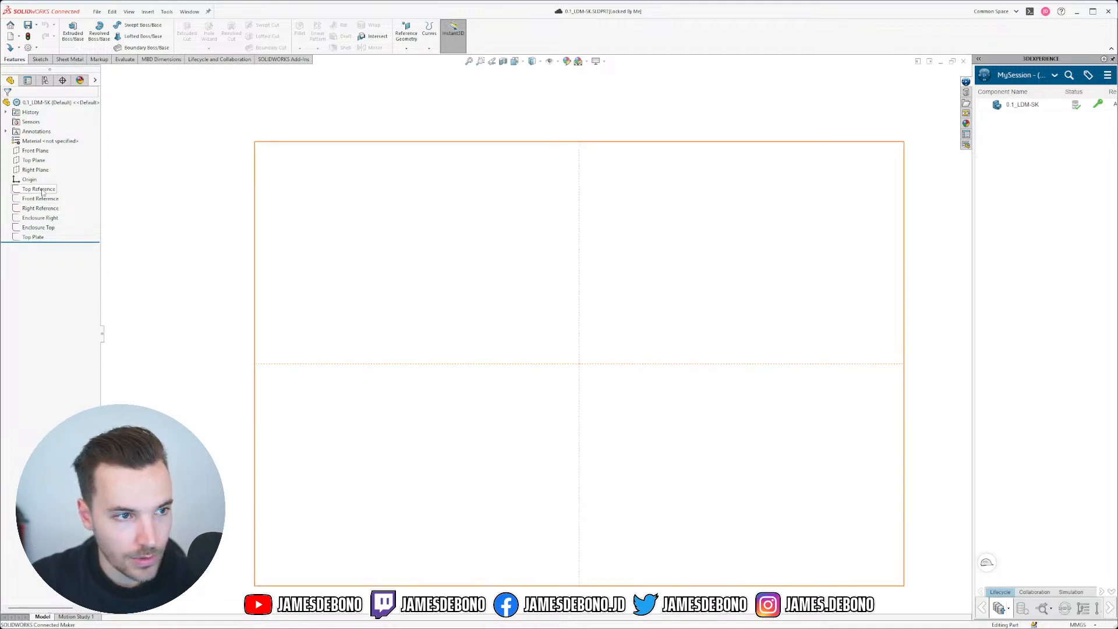
Step: Make the Enclosure Top sketch visible, then open a new sketch on the skeleton's Top Plane
{"action": "mouse_move", "coordinate": [42, 192]}
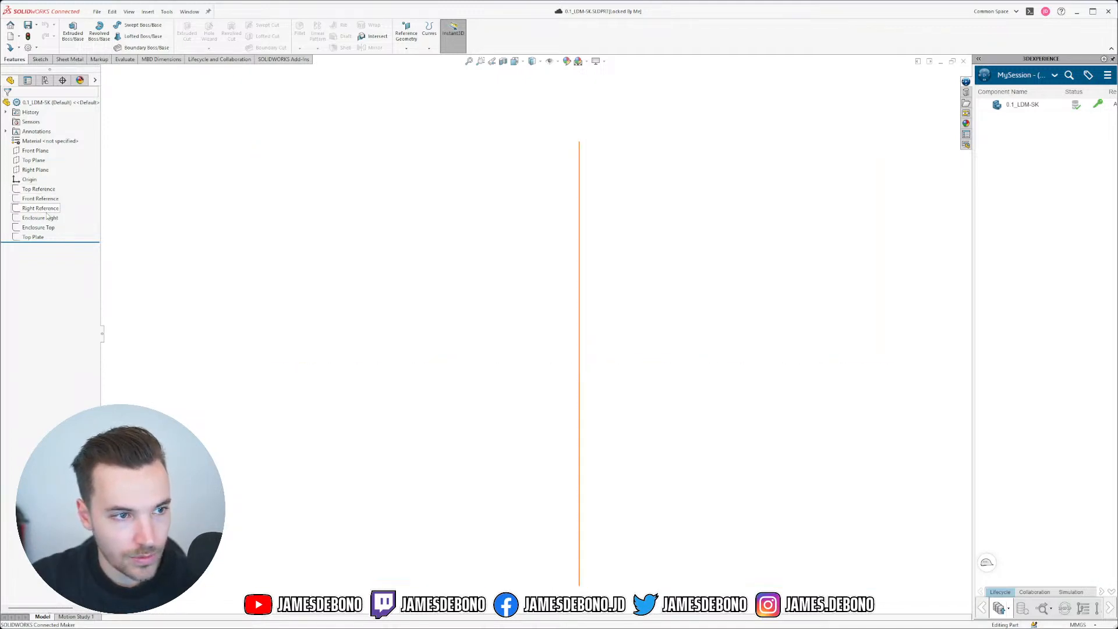
{"action": "mouse_move", "coordinate": [48, 213]}
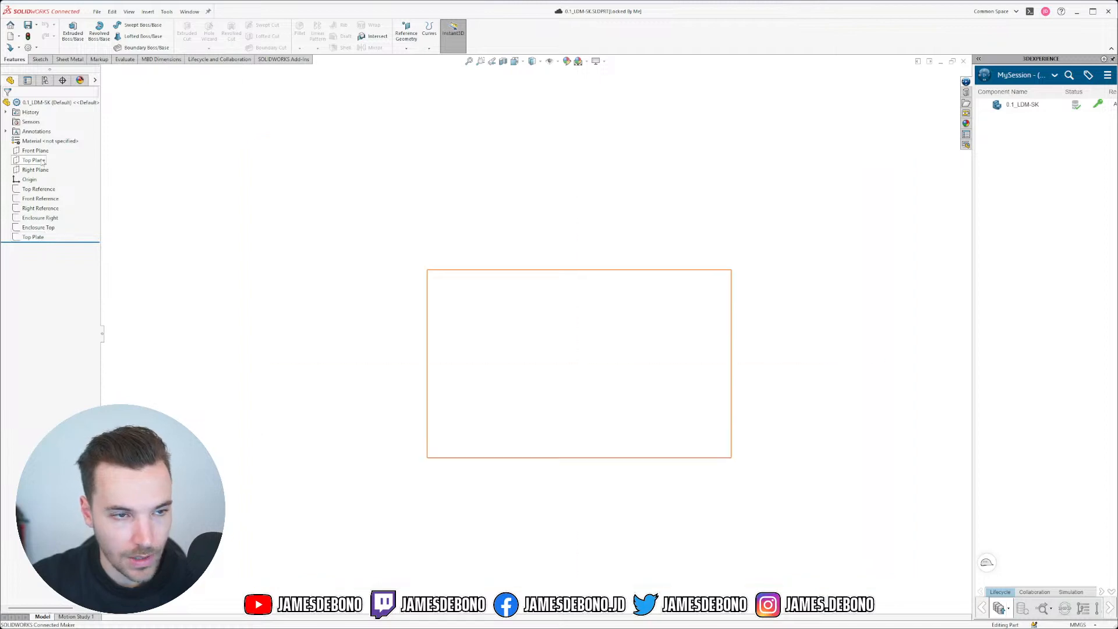
{"action": "mouse_move", "coordinate": [32, 161]}
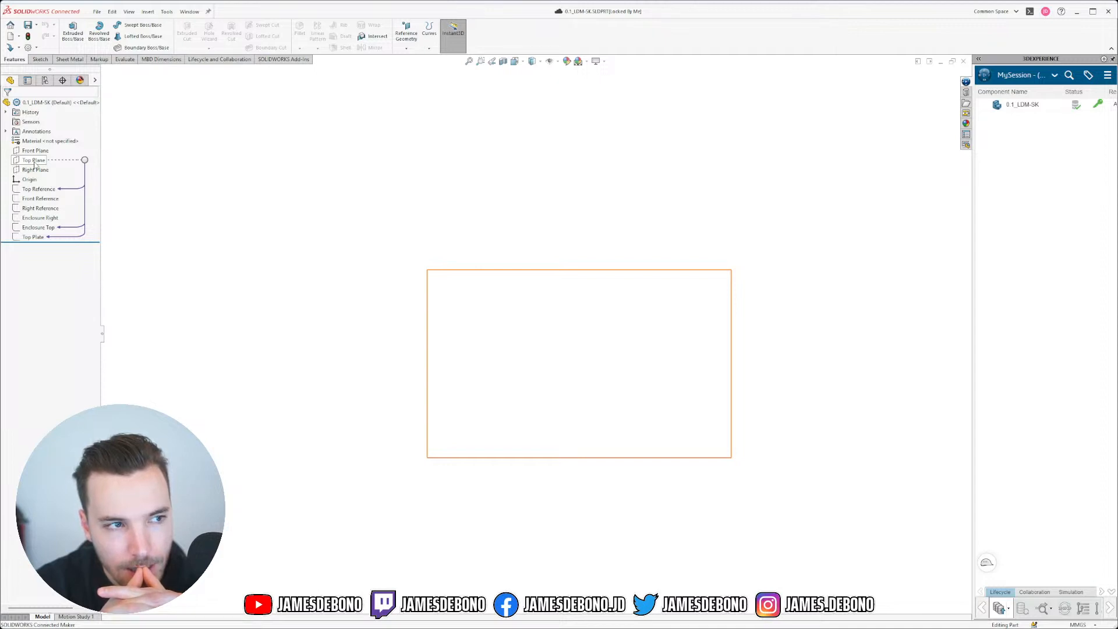
{"action": "left_click", "coordinate": [36, 228]}
{"action": "left_click", "coordinate": [175, 224]}
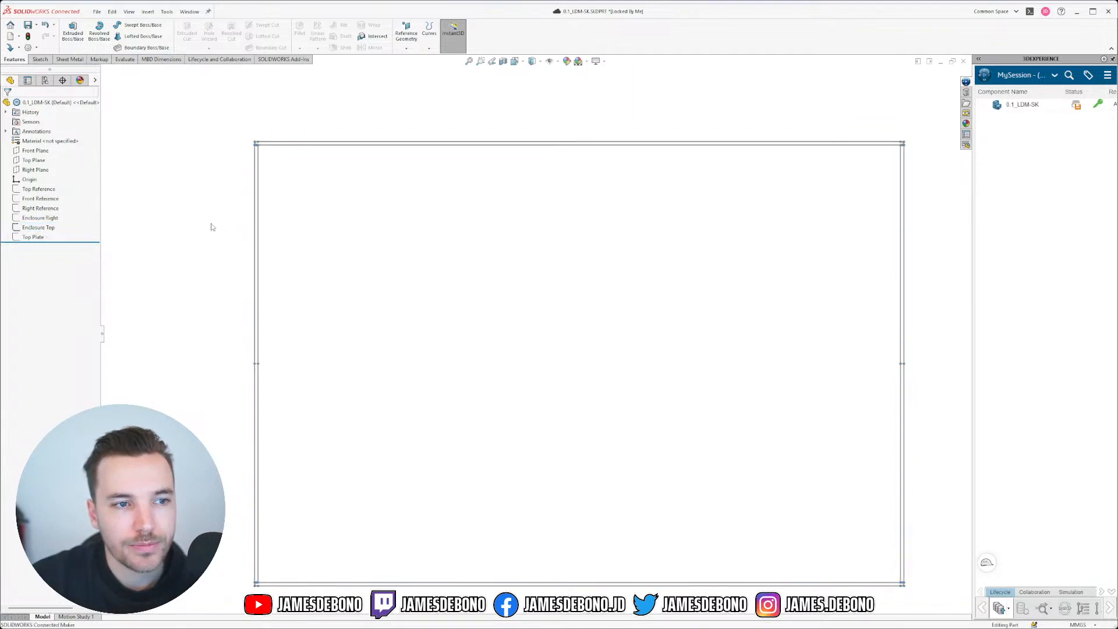
{"action": "left_click", "coordinate": [36, 161]}
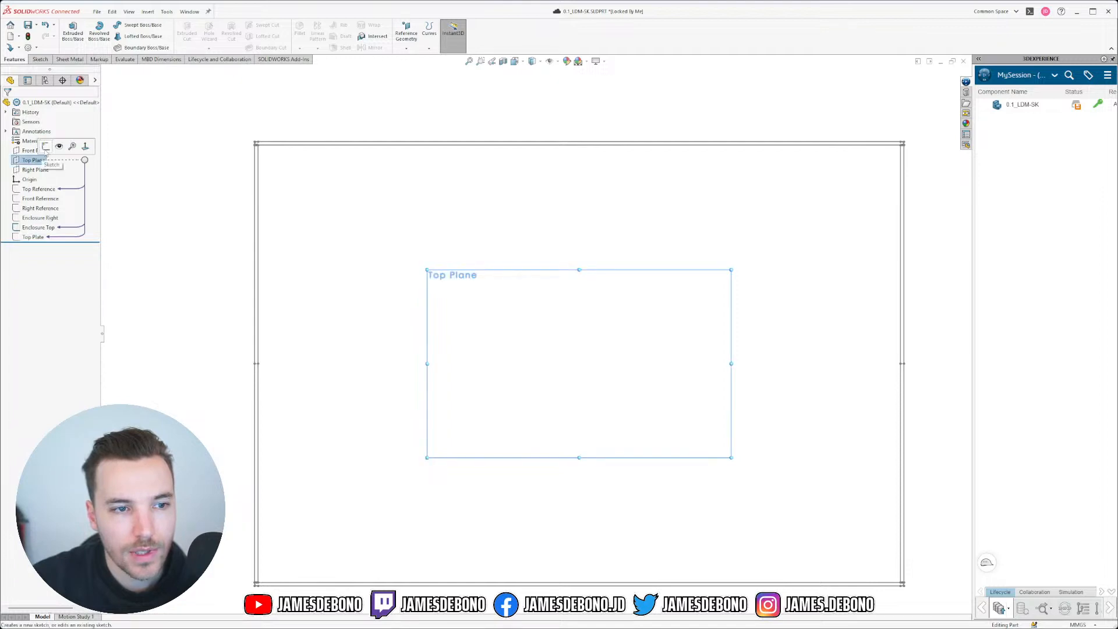
{"action": "left_click", "coordinate": [46, 147]}
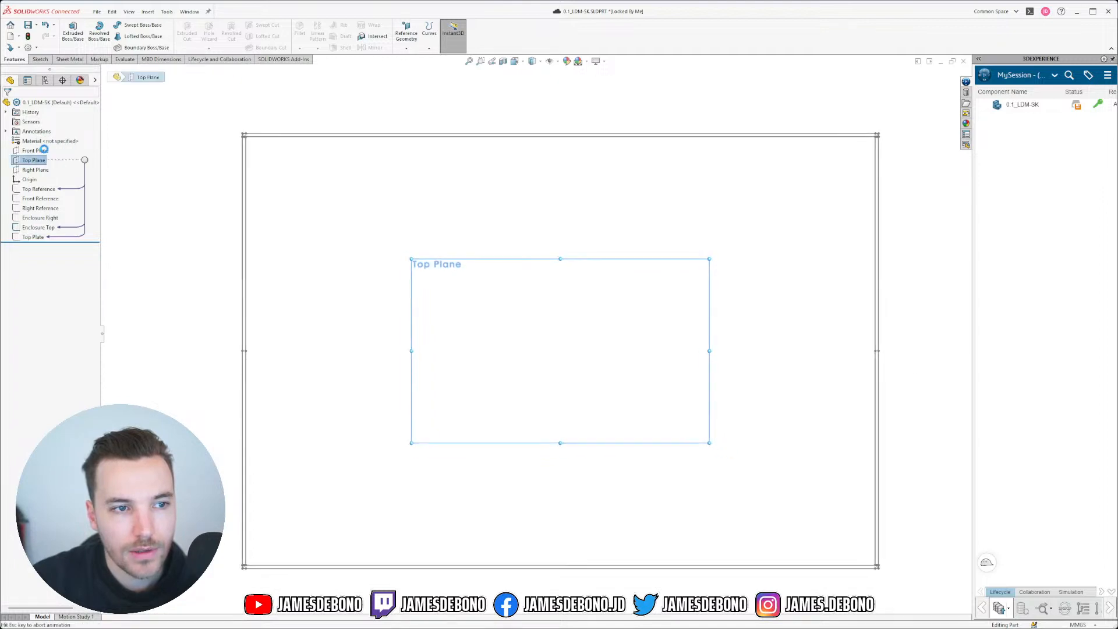
Step: Draw a corner rectangle from near the outline's top-left to its bottom-right
{"action": "left_click", "coordinate": [174, 198]}
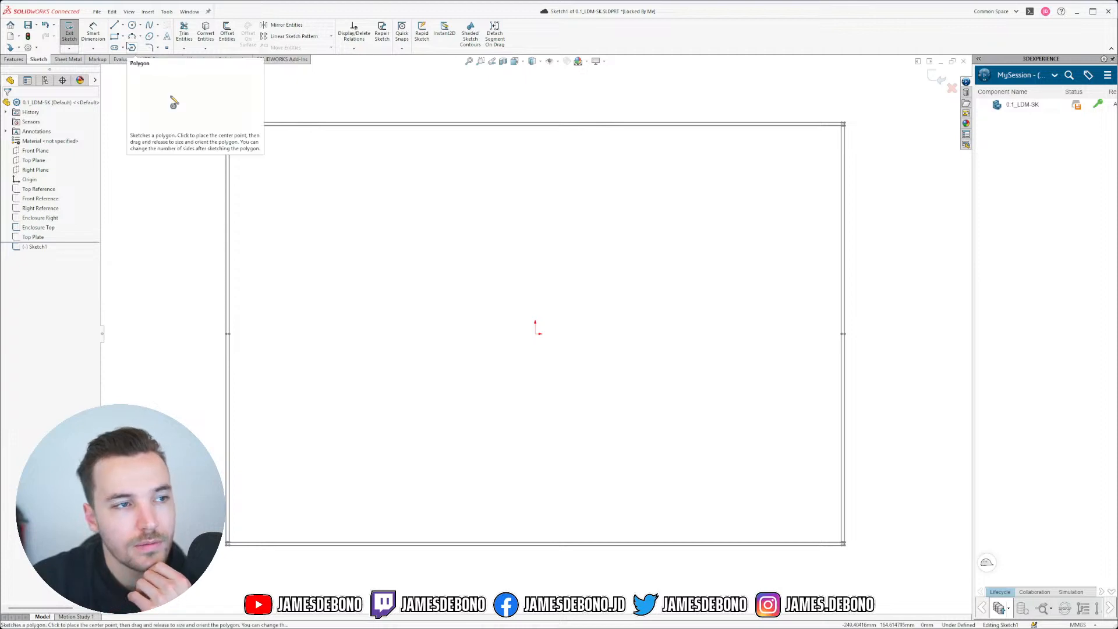
{"action": "left_click", "coordinate": [115, 36]}
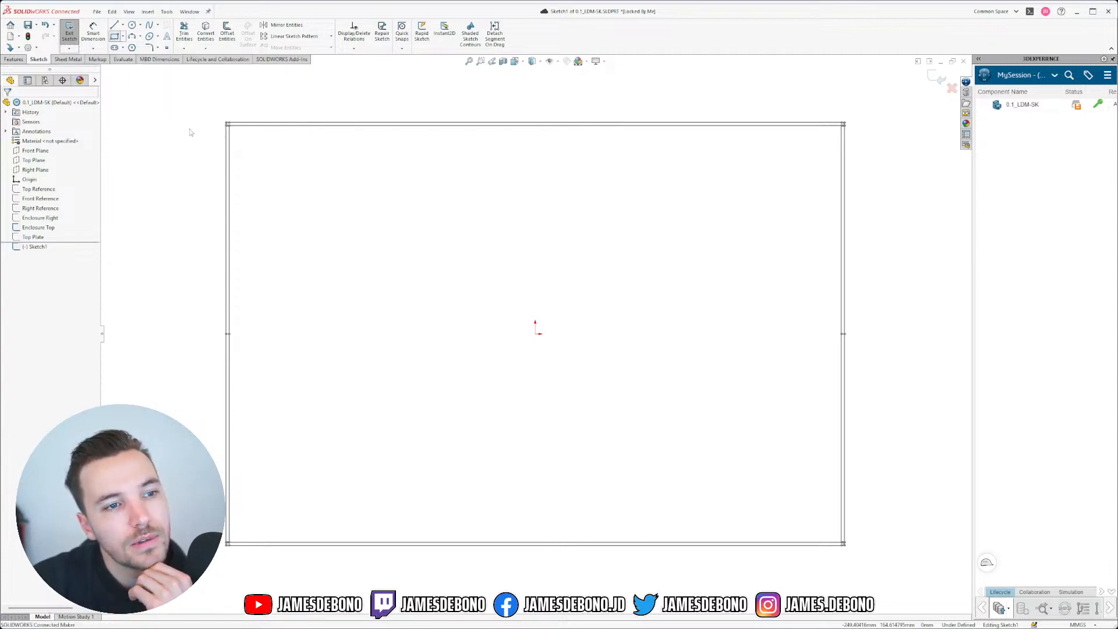
{"action": "left_click", "coordinate": [237, 131]}
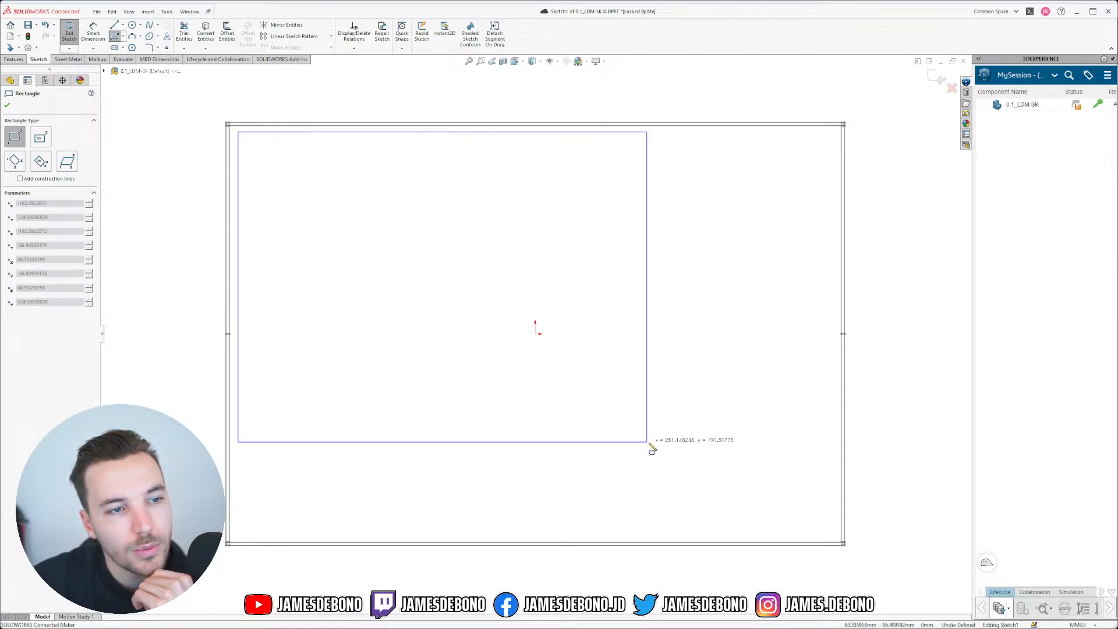
{"action": "left_click", "coordinate": [837, 538]}
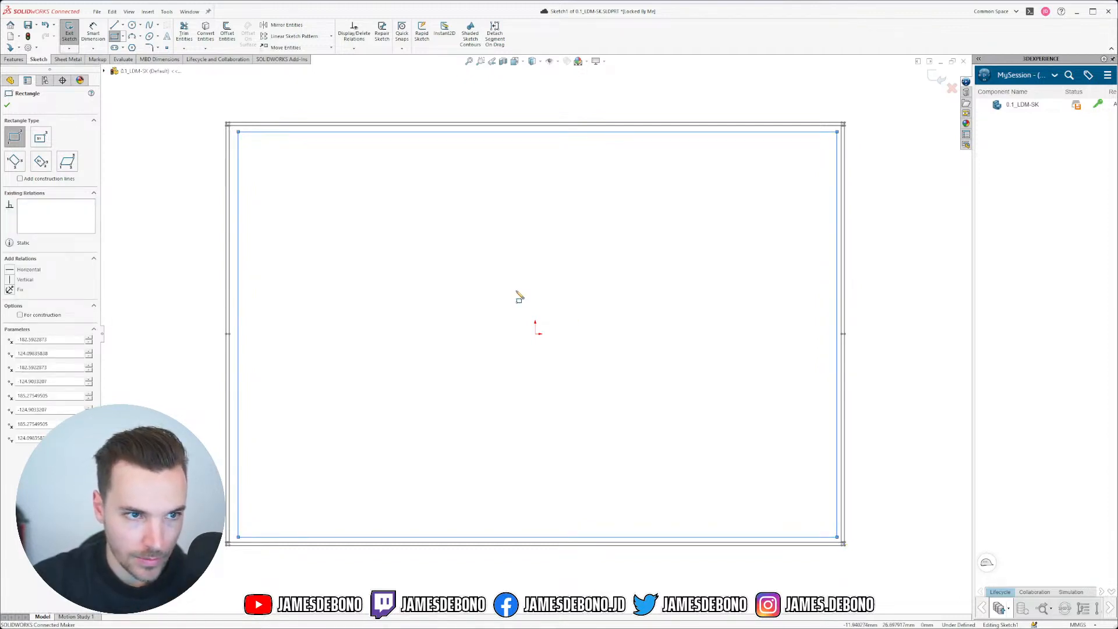
{"action": "key", "text": "Escape"}
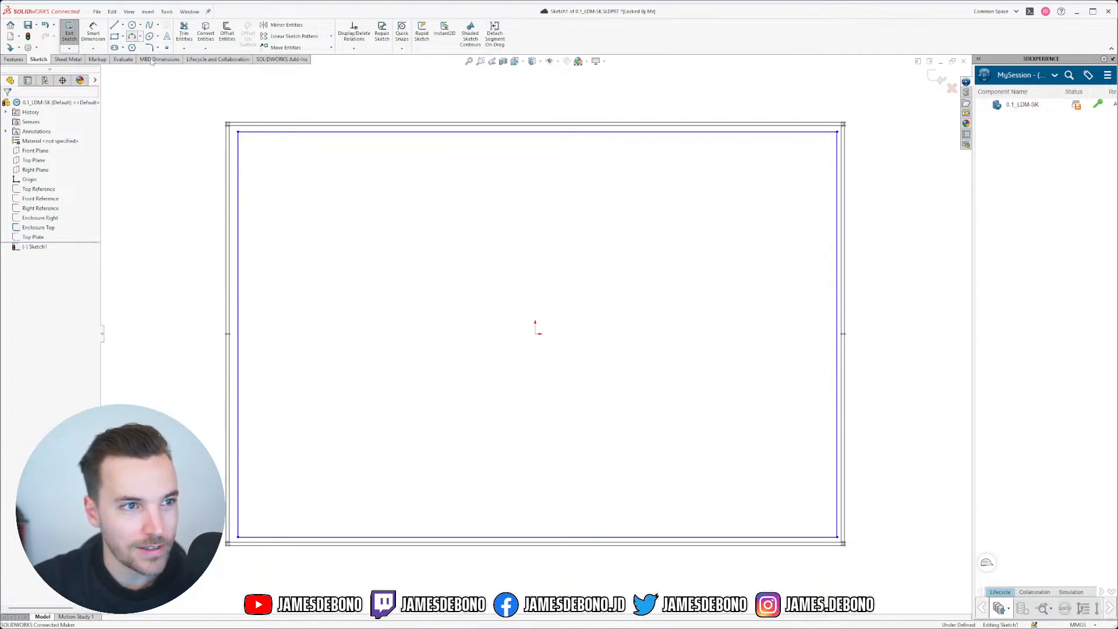
Step: Draw arcs rounding the top-left and top-right corners of the rectangle
{"action": "left_click", "coordinate": [132, 36]}
{"action": "left_click", "coordinate": [238, 146]}
{"action": "left_click", "coordinate": [253, 132]}
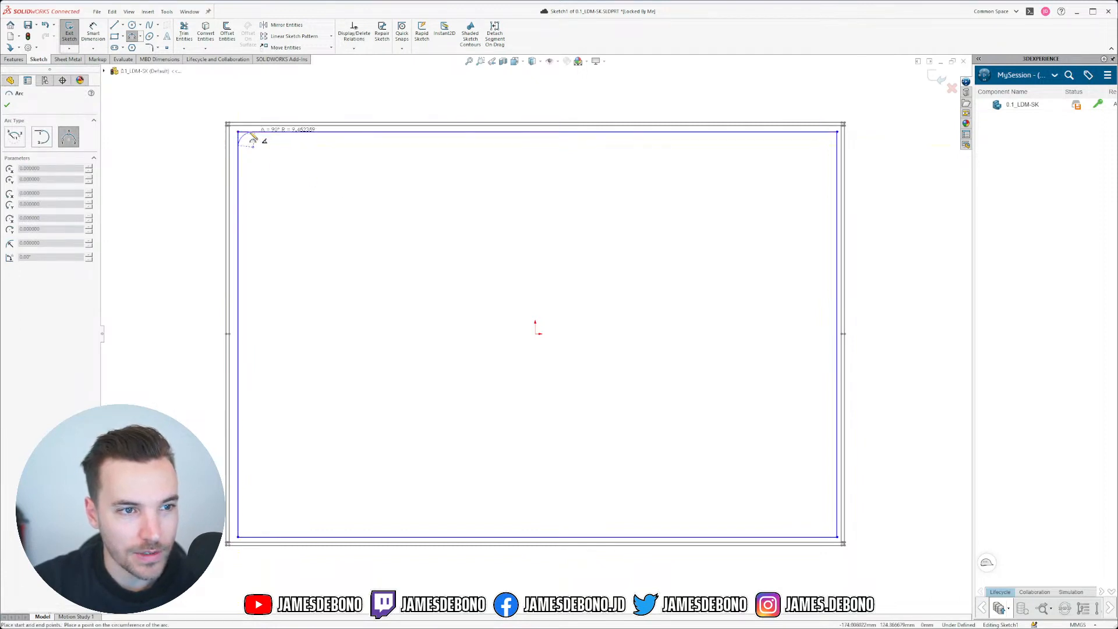
{"action": "left_click", "coordinate": [249, 140]}
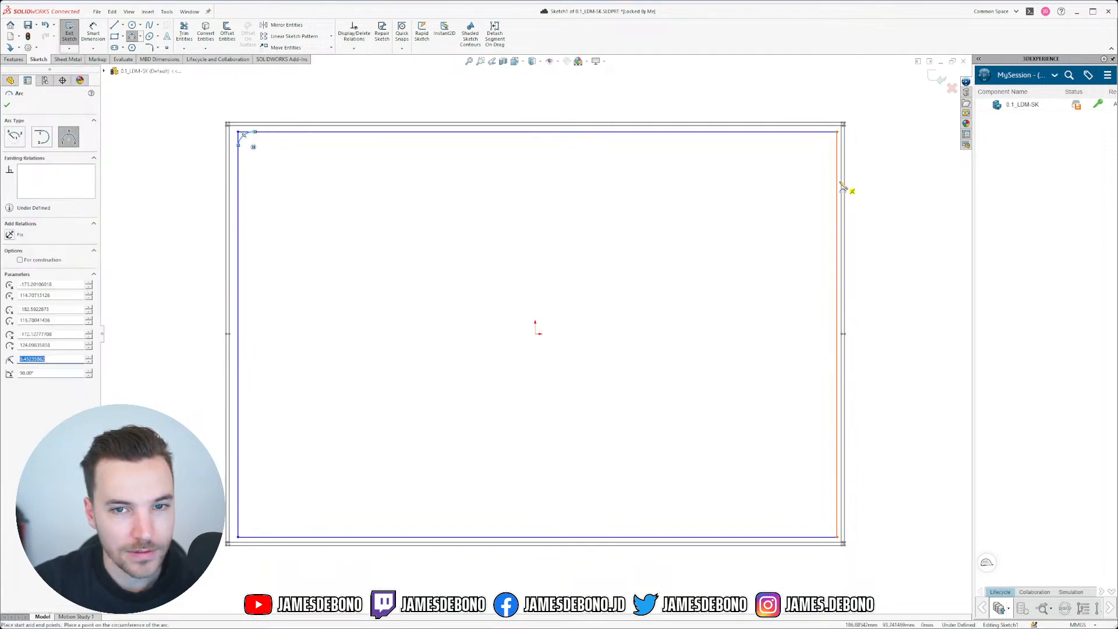
{"action": "left_click", "coordinate": [820, 132]}
{"action": "left_click", "coordinate": [836, 154]}
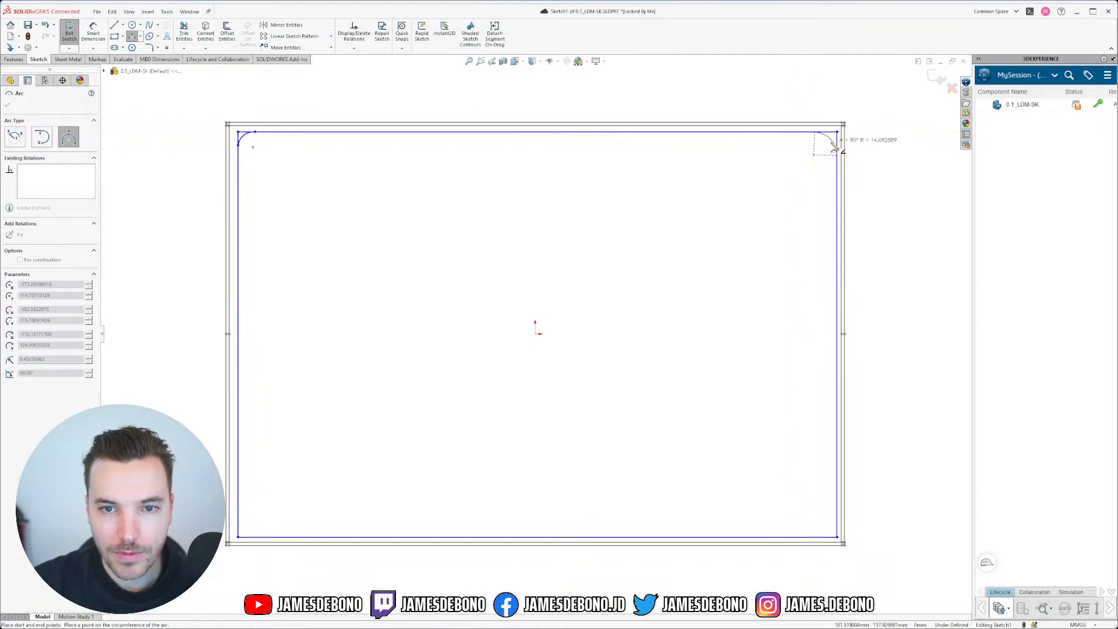
{"action": "left_click", "coordinate": [829, 139]}
Step: Draw arcs rounding the bottom-right and bottom-left corners of the rectangle
{"action": "left_click", "coordinate": [836, 516]}
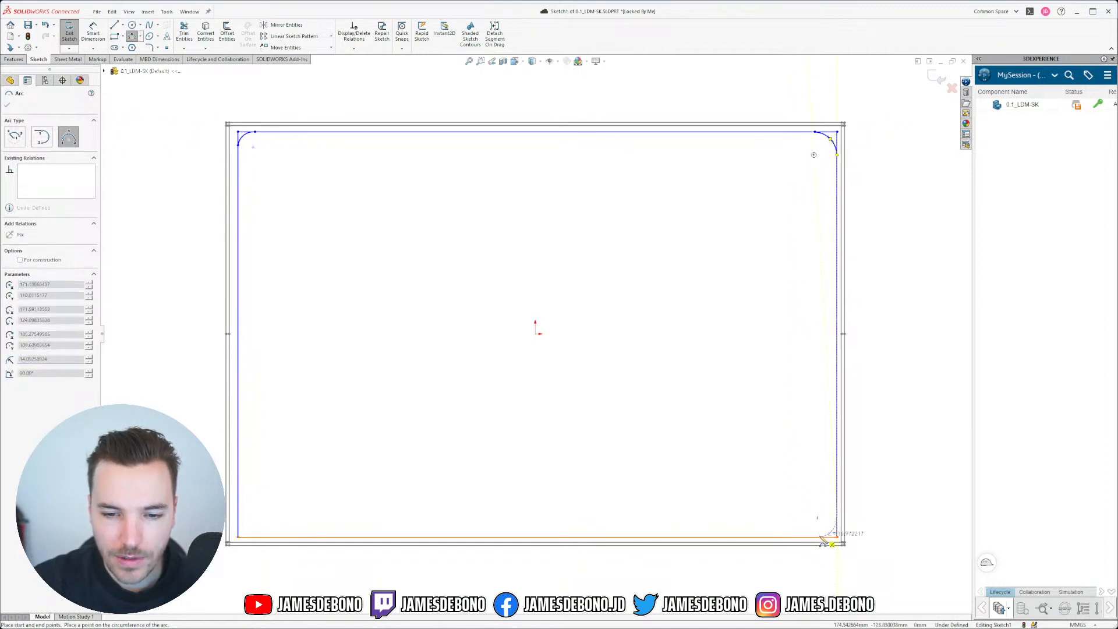
{"action": "left_click", "coordinate": [818, 540]}
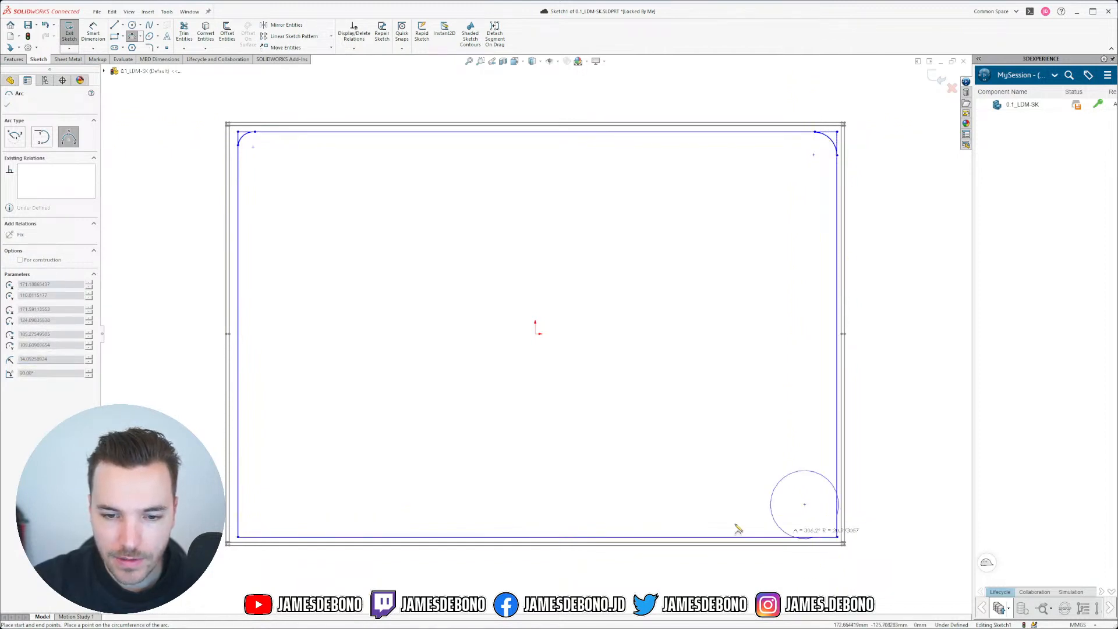
{"action": "left_click", "coordinate": [834, 535]}
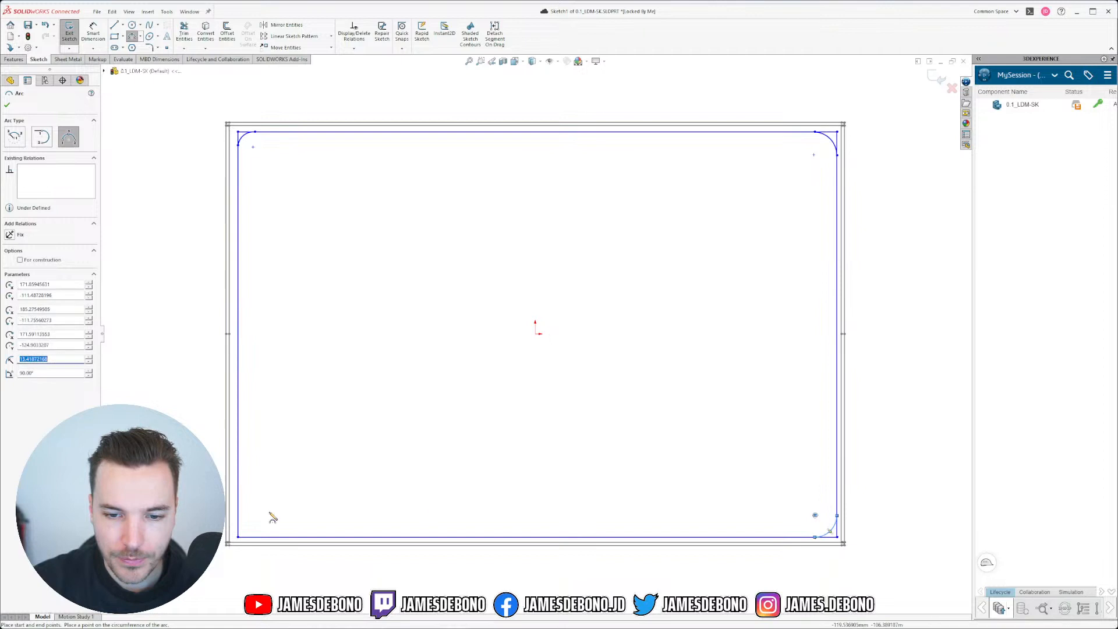
{"action": "left_click", "coordinate": [239, 515]}
{"action": "left_click", "coordinate": [259, 536]}
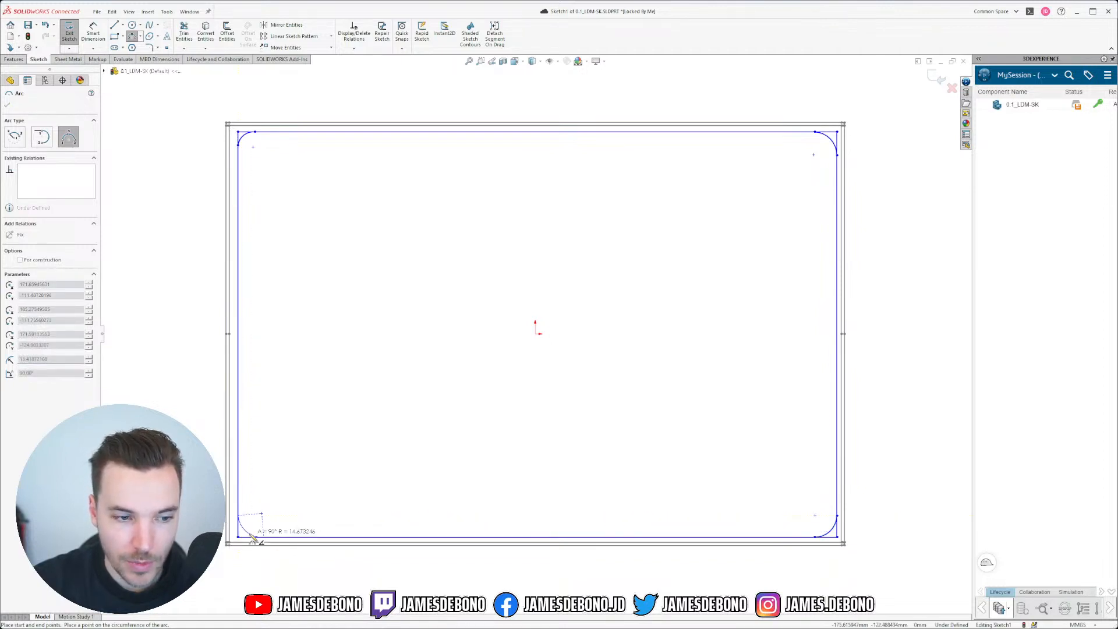
{"action": "left_click", "coordinate": [255, 535]}
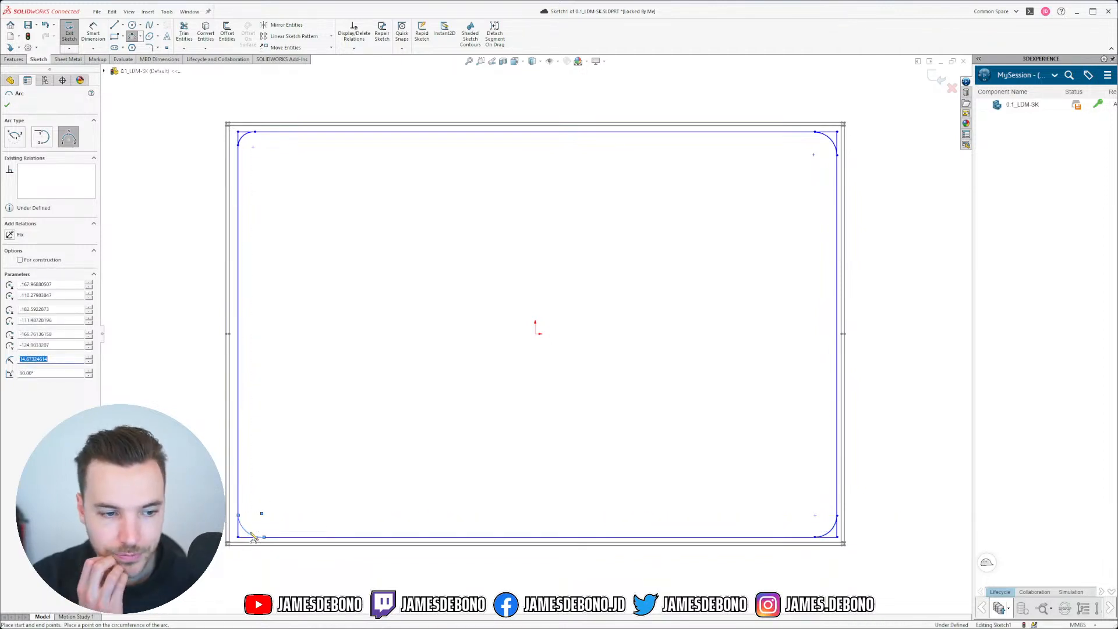
{"action": "key", "text": "Escape"}
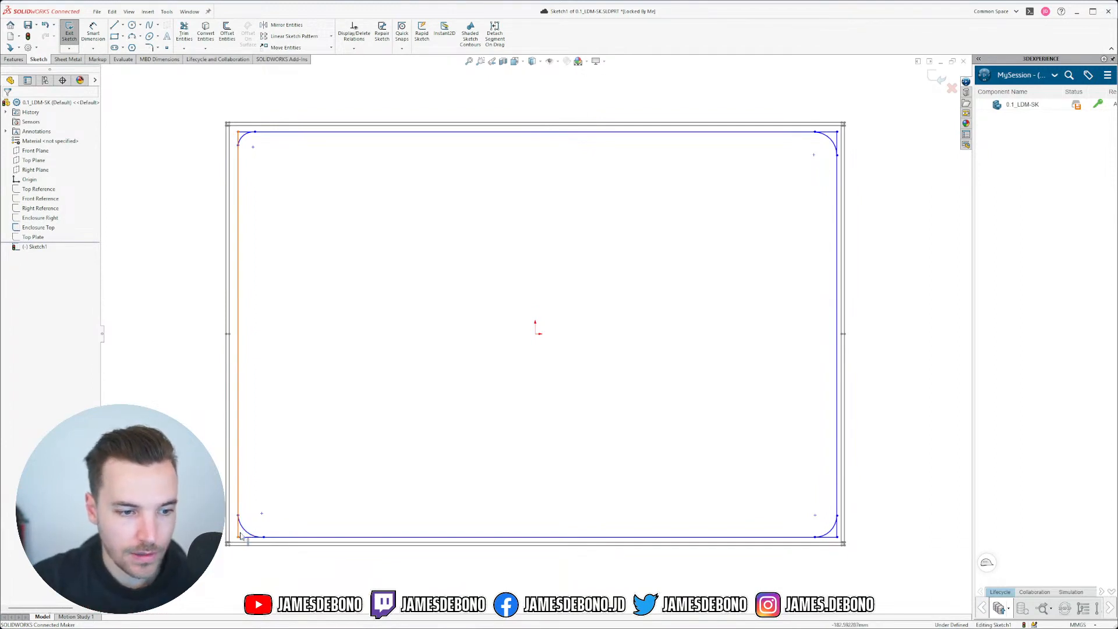
Step: Trim the leftover straight segments at the top-right, bottom-right and bottom-left corners
{"action": "left_click", "coordinate": [184, 32]}
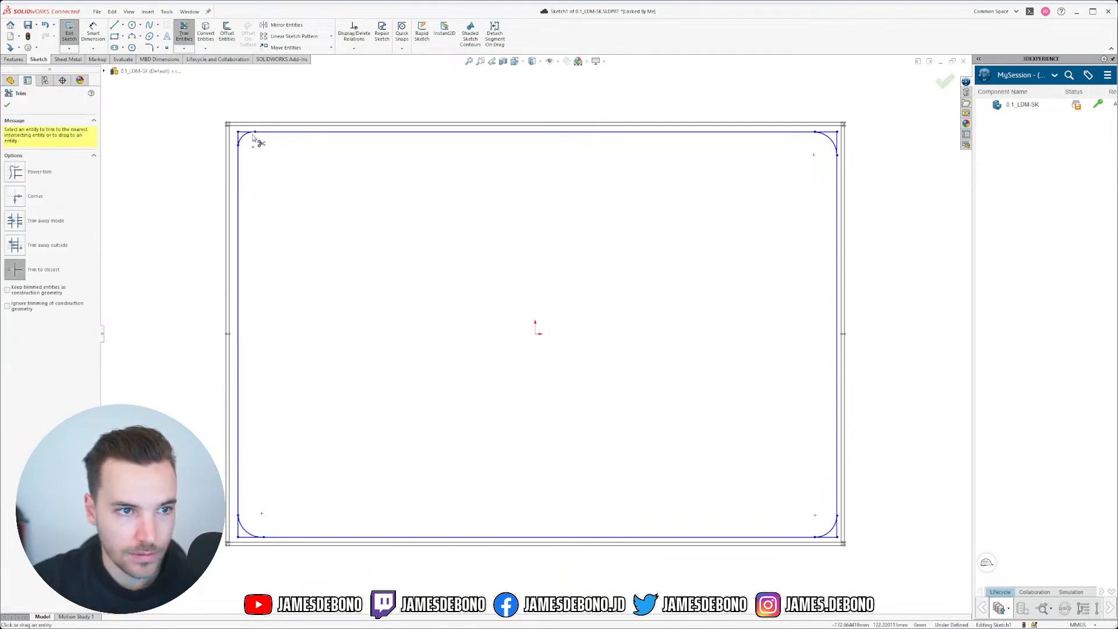
{"action": "left_click", "coordinate": [838, 141]}
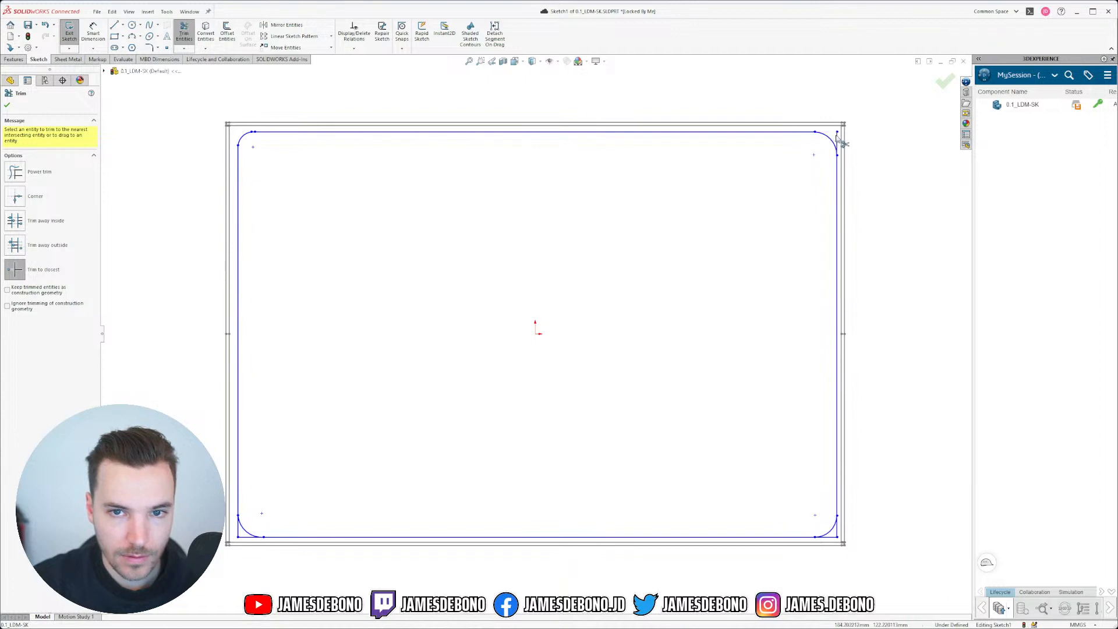
{"action": "left_click", "coordinate": [837, 529]}
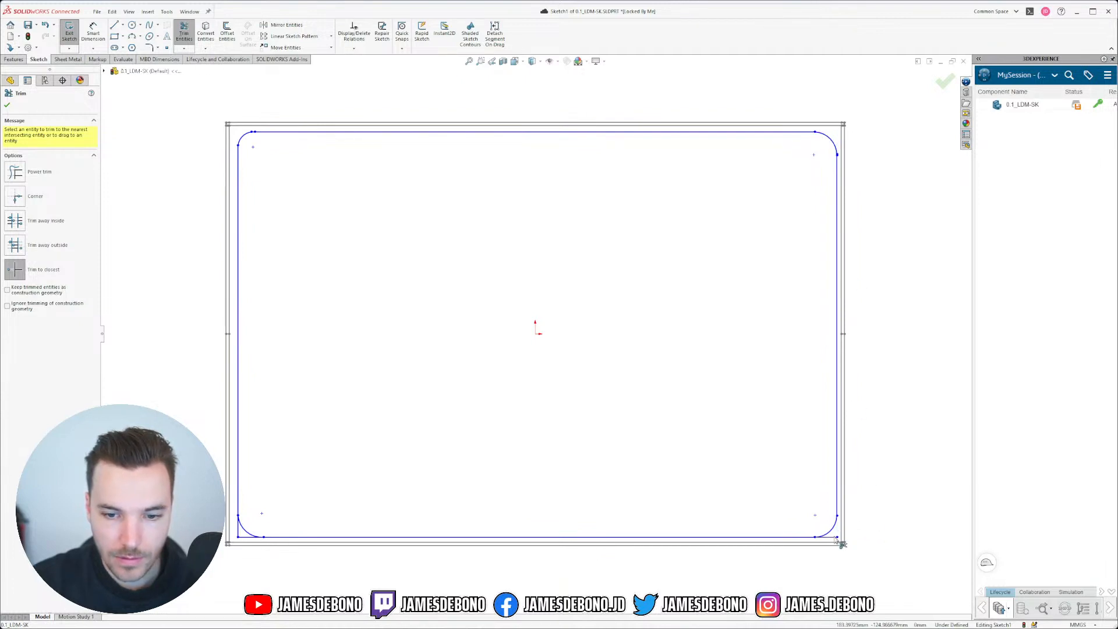
{"action": "left_click", "coordinate": [833, 536]}
{"action": "left_click", "coordinate": [247, 537]}
{"action": "left_click", "coordinate": [238, 531]}
{"action": "key", "text": "Escape"}
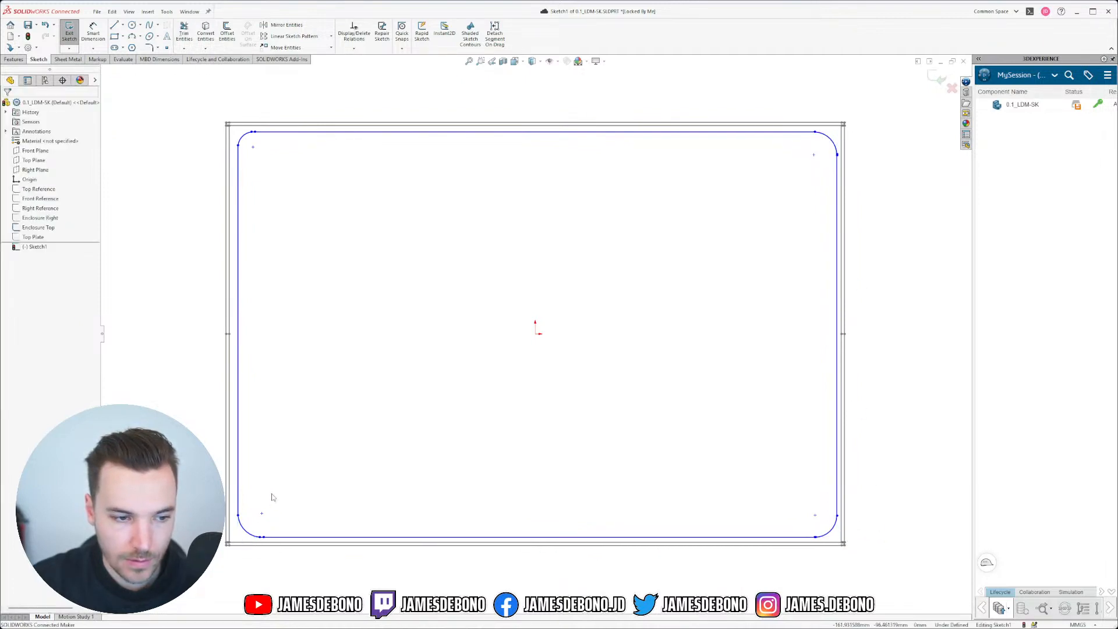
Step: Undo the bottom-left corner trims and fit the rectangle in view
{"action": "scroll", "coordinate": [274, 546], "scroll_direction": "down", "scroll_amount": 8}
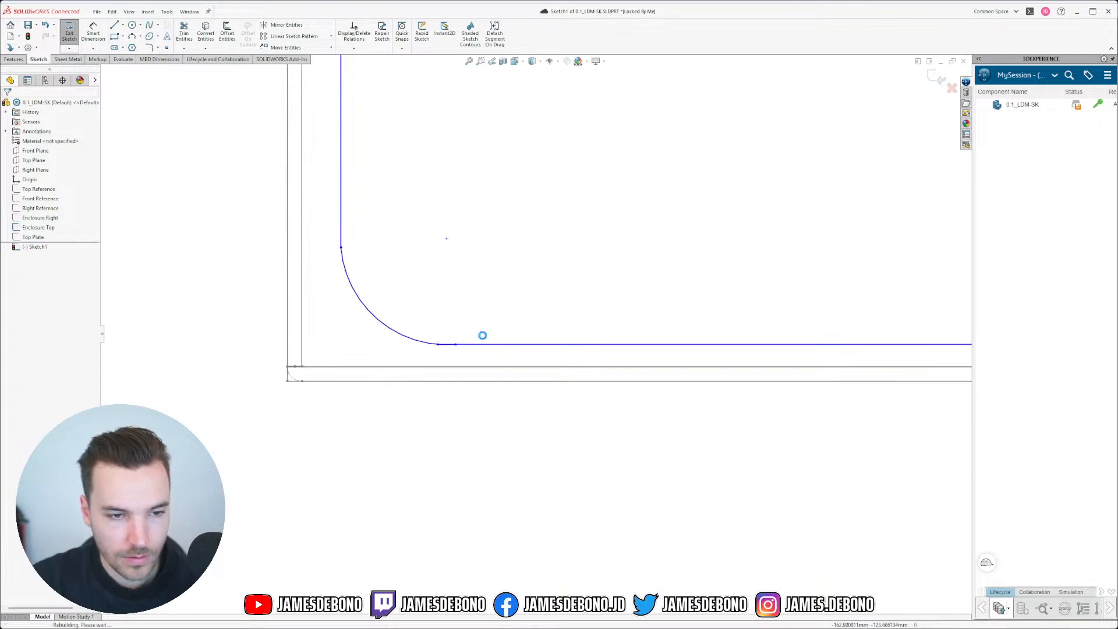
{"action": "key", "text": "ctrl+z"}
{"action": "key", "text": "ctrl+z"}
{"action": "scroll", "coordinate": [524, 317], "scroll_direction": "up", "scroll_amount": 3}
{"action": "scroll", "coordinate": [524, 316], "scroll_direction": "up", "scroll_amount": 3}
{"action": "key", "text": "f"}
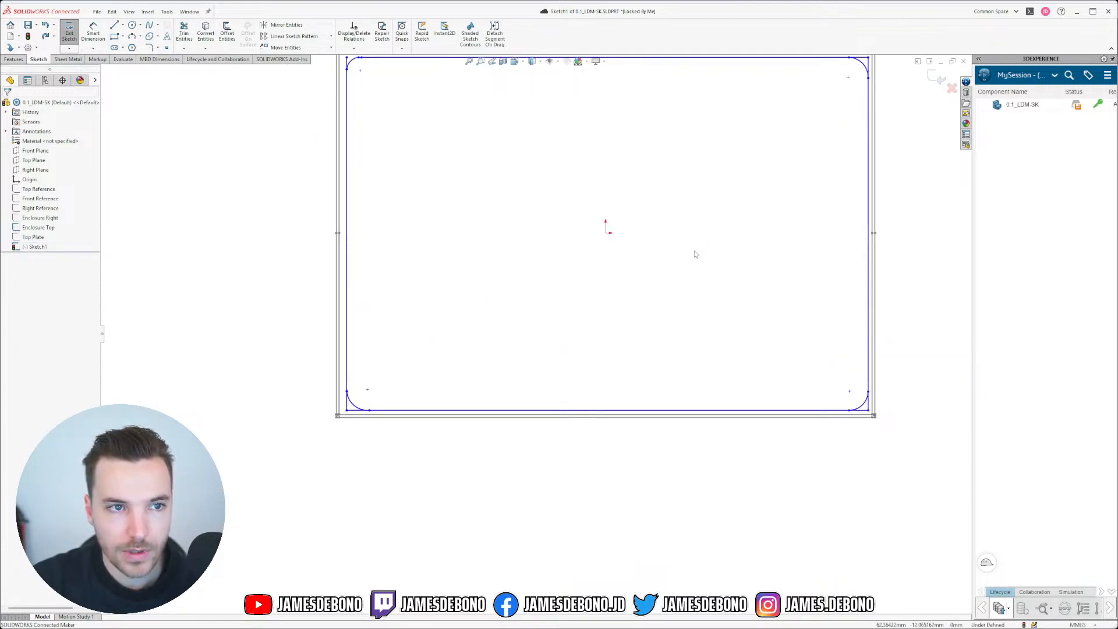
{"action": "scroll", "coordinate": [636, 254], "scroll_direction": "up", "scroll_amount": 2}
{"action": "scroll", "coordinate": [512, 203], "scroll_direction": "down", "scroll_amount": 4}
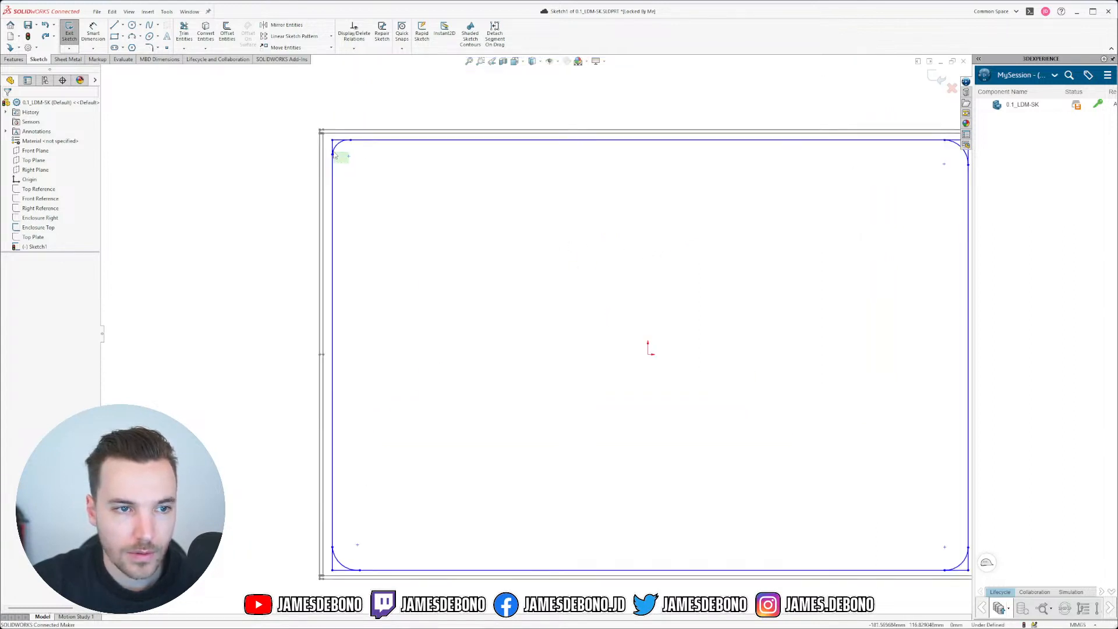
Step: Make the top-left and top-right arcs tangent to their adjoining edges
{"action": "left_click_drag", "start_coordinate": [333, 152], "coordinate": [346, 135]}
{"action": "left_click", "coordinate": [398, 118]}
{"action": "left_click", "coordinate": [413, 93]}
{"action": "left_click_drag", "start_coordinate": [953, 149], "coordinate": [936, 137]}
{"action": "scroll", "coordinate": [668, 307], "scroll_direction": "up", "scroll_amount": 3}
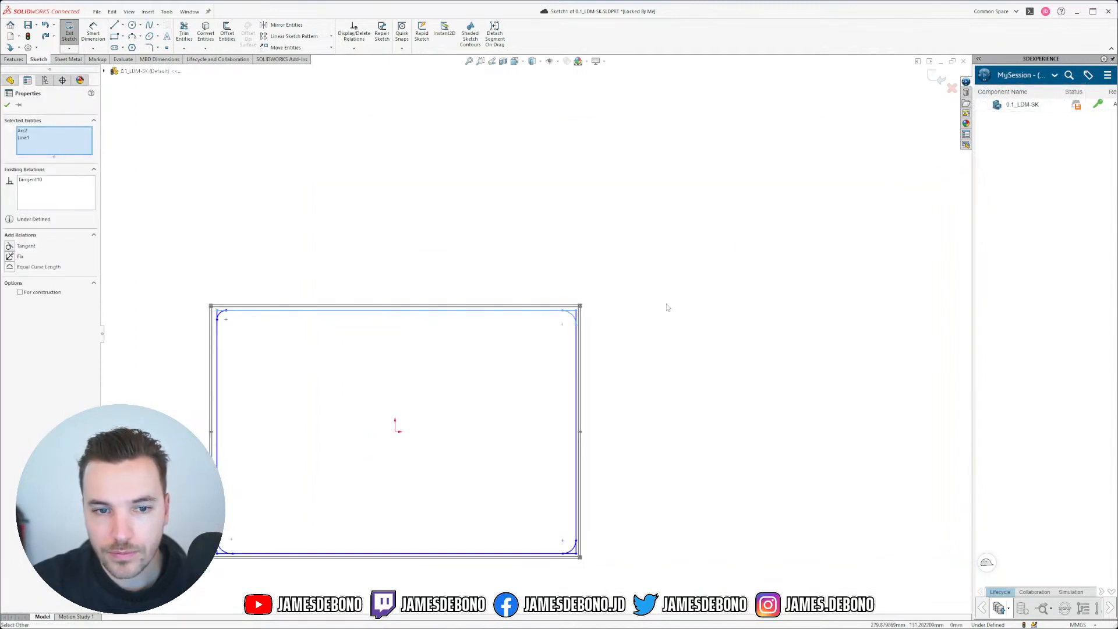
{"action": "scroll", "coordinate": [521, 361], "scroll_direction": "down", "scroll_amount": 3}
{"action": "left_click_drag", "start_coordinate": [674, 274], "coordinate": [626, 237]}
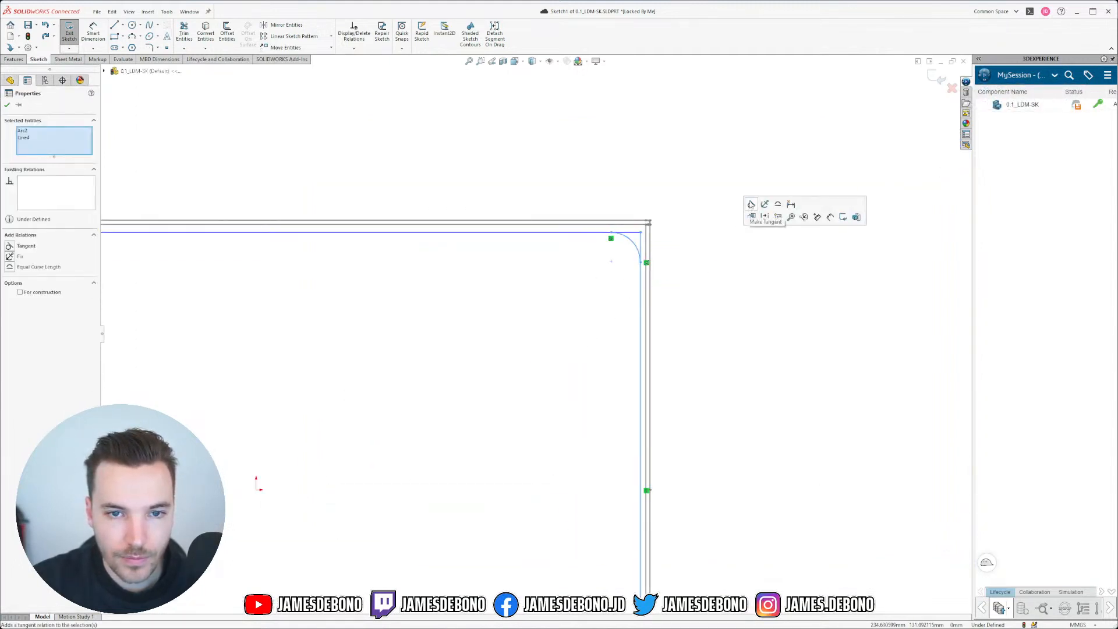
{"action": "left_click", "coordinate": [751, 204]}
{"action": "scroll", "coordinate": [662, 374], "scroll_direction": "up", "scroll_amount": 4}
{"action": "scroll", "coordinate": [592, 503], "scroll_direction": "down", "scroll_amount": 6}
Step: Make the bottom-left arc tangent to the bottom and left edges
{"action": "left_click_drag", "start_coordinate": [706, 467], "coordinate": [612, 545]}
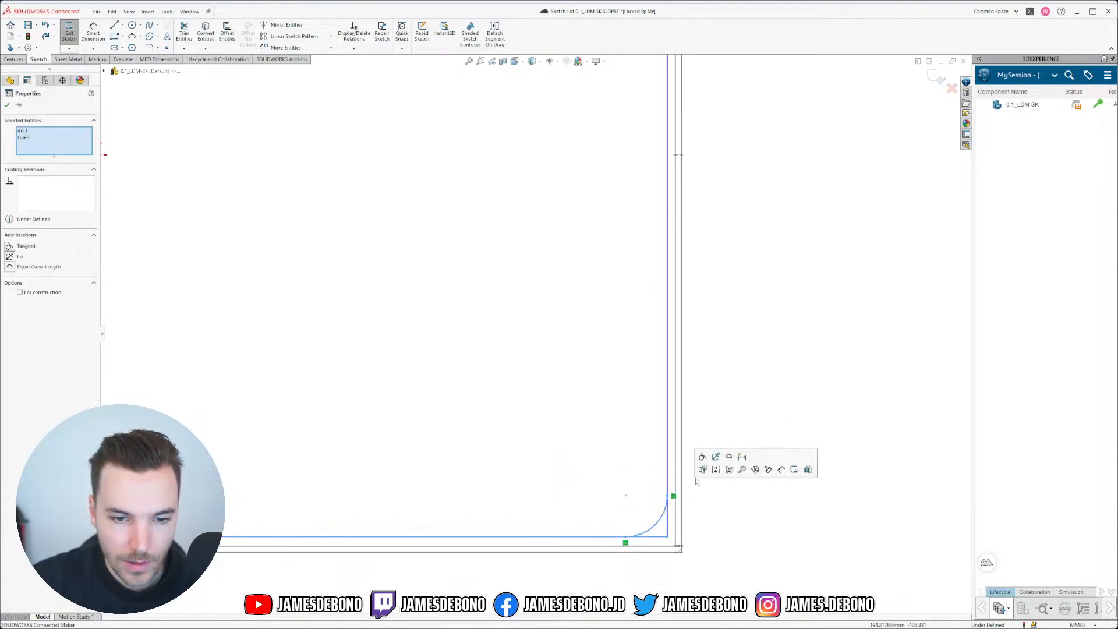
{"action": "scroll", "coordinate": [559, 378], "scroll_direction": "up", "scroll_amount": 5}
{"action": "scroll", "coordinate": [307, 350], "scroll_direction": "down", "scroll_amount": 6}
{"action": "left_click_drag", "start_coordinate": [305, 335], "coordinate": [235, 368]}
{"action": "left_click", "coordinate": [314, 282]}
{"action": "left_click_drag", "start_coordinate": [220, 282], "coordinate": [186, 320]}
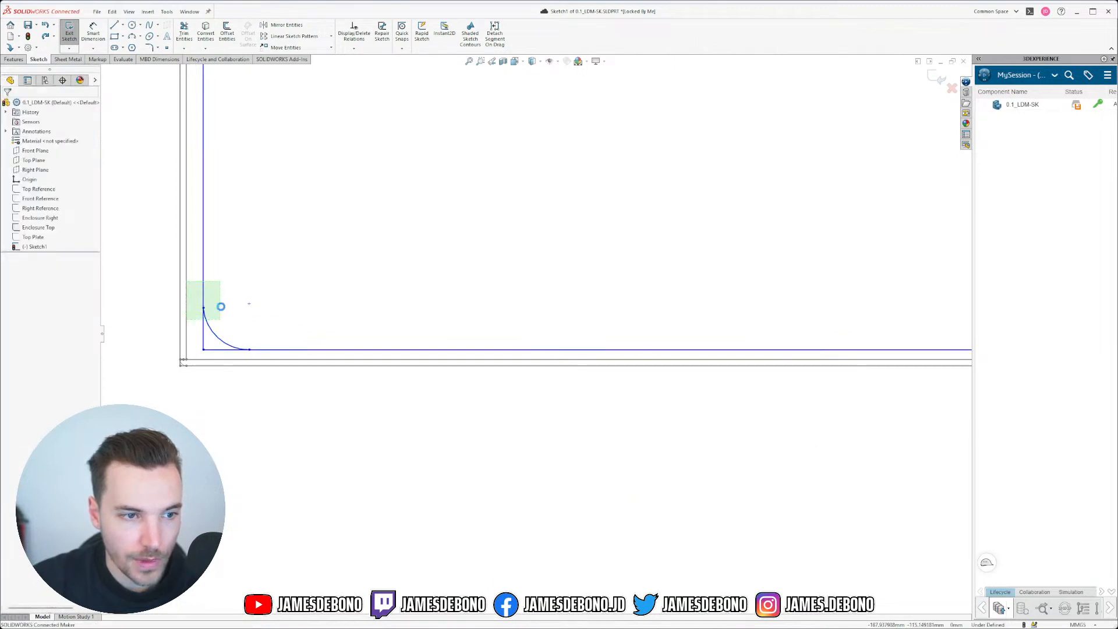
{"action": "left_click", "coordinate": [291, 245]}
{"action": "left_click", "coordinate": [257, 399]}
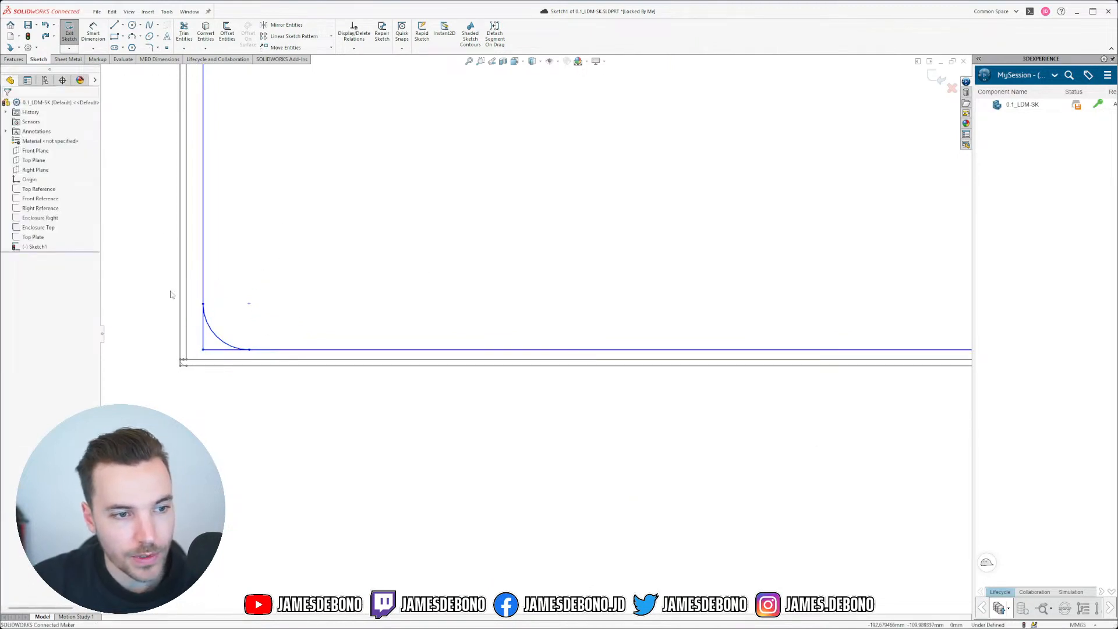
{"action": "left_click", "coordinate": [184, 32]}
Step: Trim the stubs beside the bottom-left, top-left, top-right and bottom-right arcs, then fit the view
{"action": "left_click", "coordinate": [208, 337]}
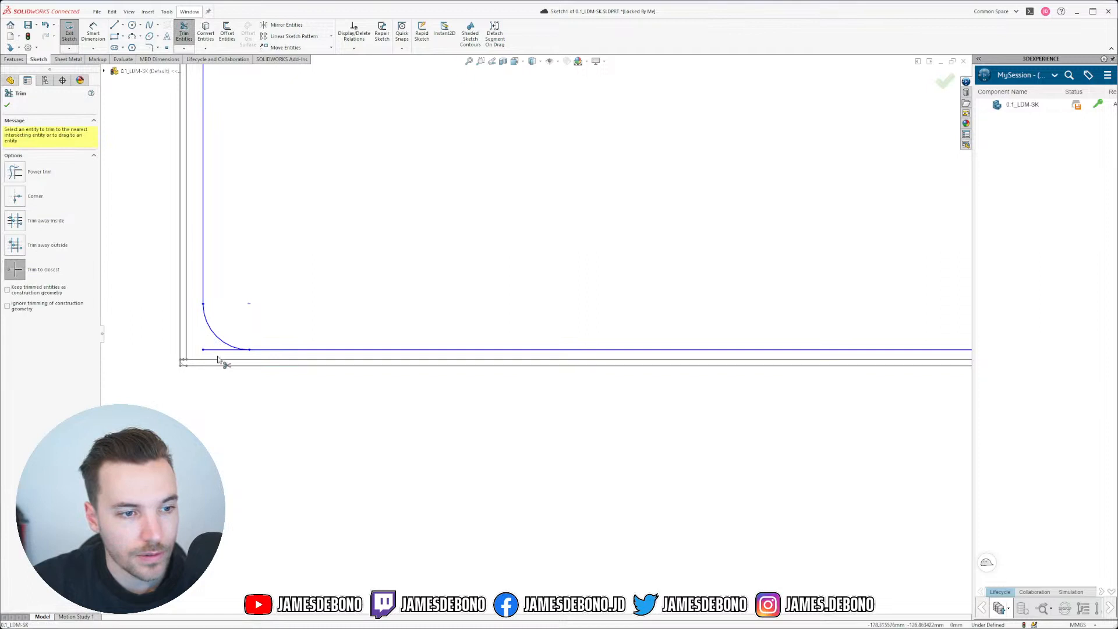
{"action": "scroll", "coordinate": [315, 304], "scroll_direction": "up", "scroll_amount": 5}
{"action": "scroll", "coordinate": [486, 209], "scroll_direction": "down", "scroll_amount": 6}
{"action": "scroll", "coordinate": [466, 185], "scroll_direction": "up", "scroll_amount": 4}
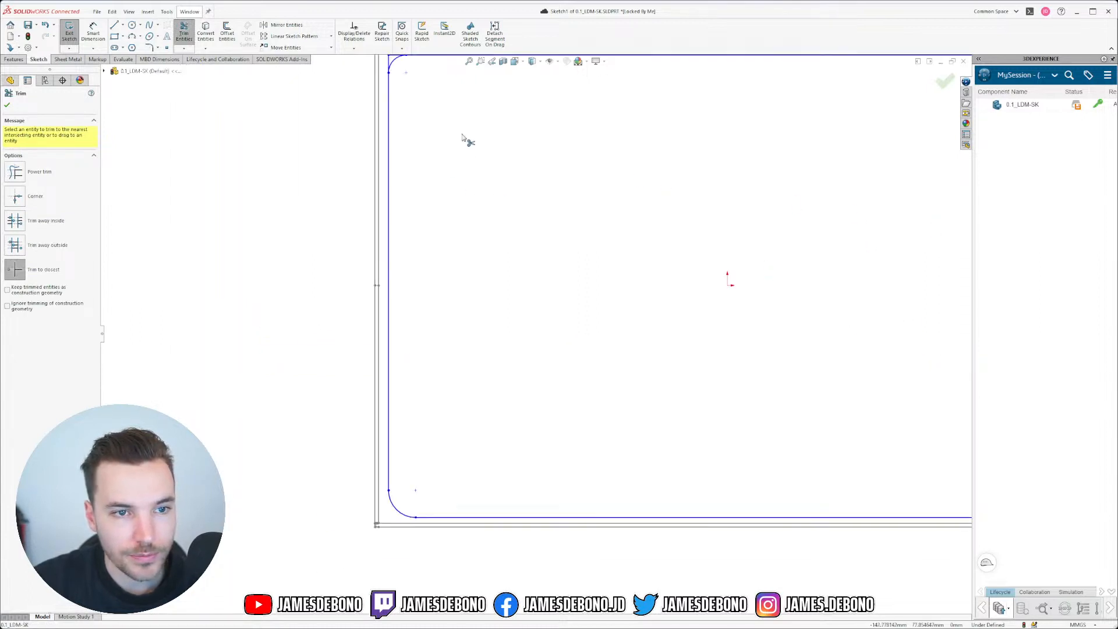
{"action": "scroll", "coordinate": [443, 110], "scroll_direction": "down", "scroll_amount": 1}
{"action": "scroll", "coordinate": [441, 114], "scroll_direction": "up", "scroll_amount": 1}
{"action": "scroll", "coordinate": [426, 109], "scroll_direction": "down", "scroll_amount": 1}
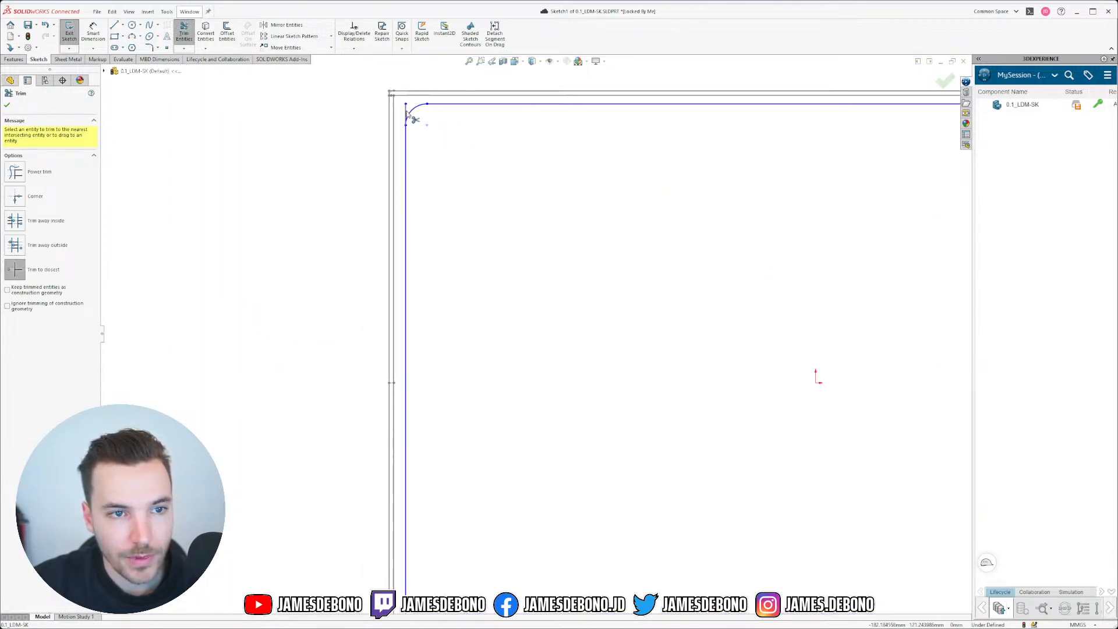
{"action": "left_click", "coordinate": [406, 111]}
{"action": "scroll", "coordinate": [756, 185], "scroll_direction": "up", "scroll_amount": 5}
{"action": "scroll", "coordinate": [816, 185], "scroll_direction": "down", "scroll_amount": 4}
{"action": "left_click", "coordinate": [801, 307]}
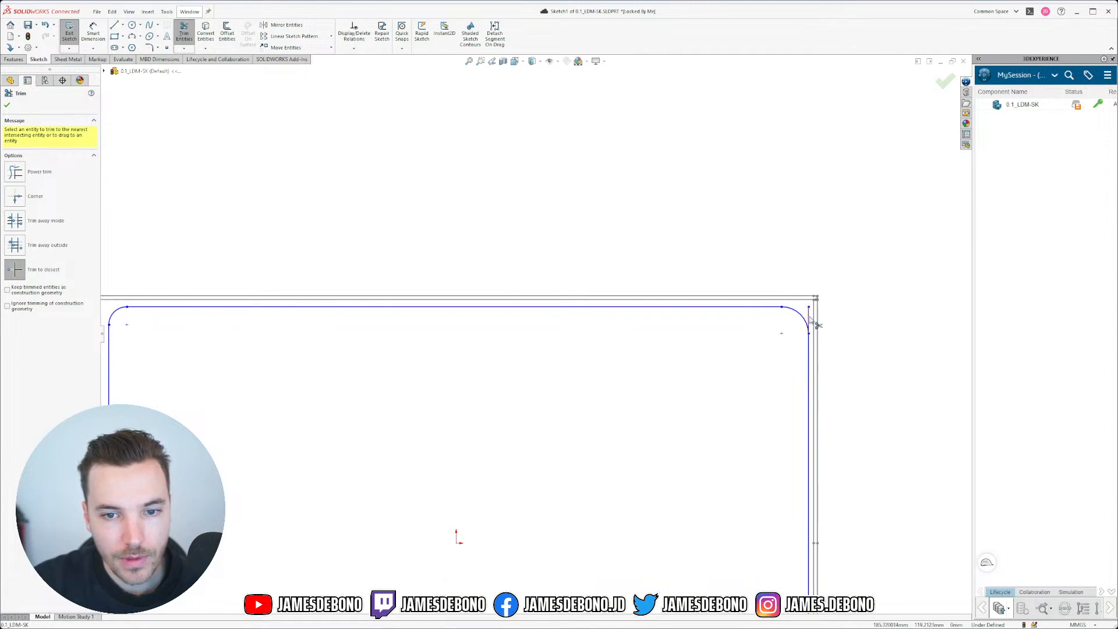
{"action": "scroll", "coordinate": [686, 569], "scroll_direction": "up", "scroll_amount": 4}
{"action": "scroll", "coordinate": [581, 344], "scroll_direction": "down", "scroll_amount": 5}
{"action": "left_click", "coordinate": [597, 279]}
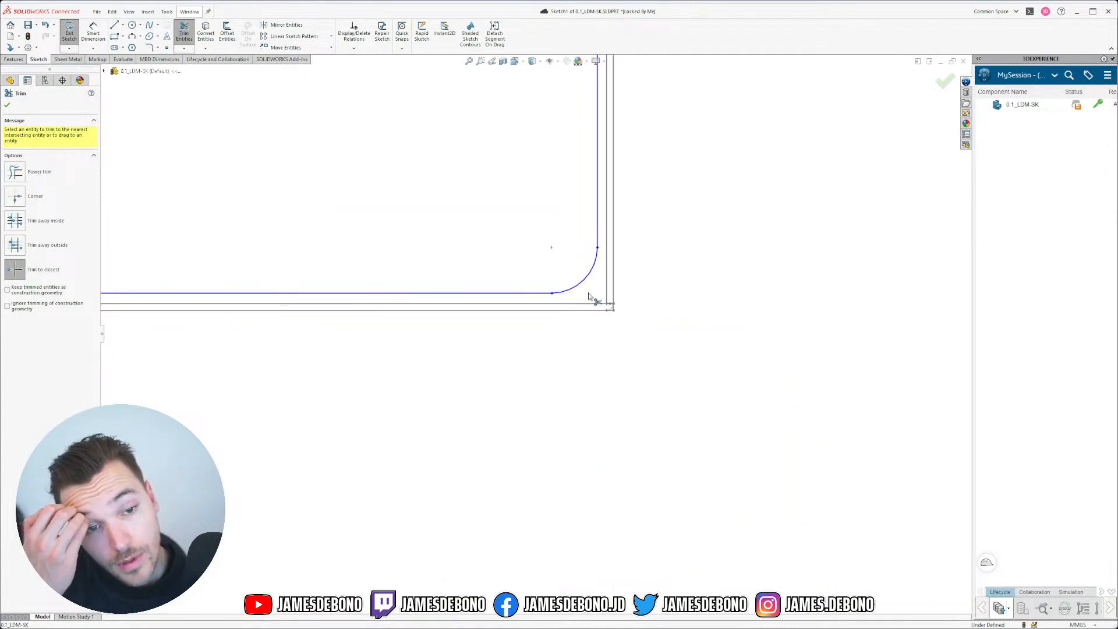
{"action": "scroll", "coordinate": [519, 254], "scroll_direction": "up", "scroll_amount": 5}
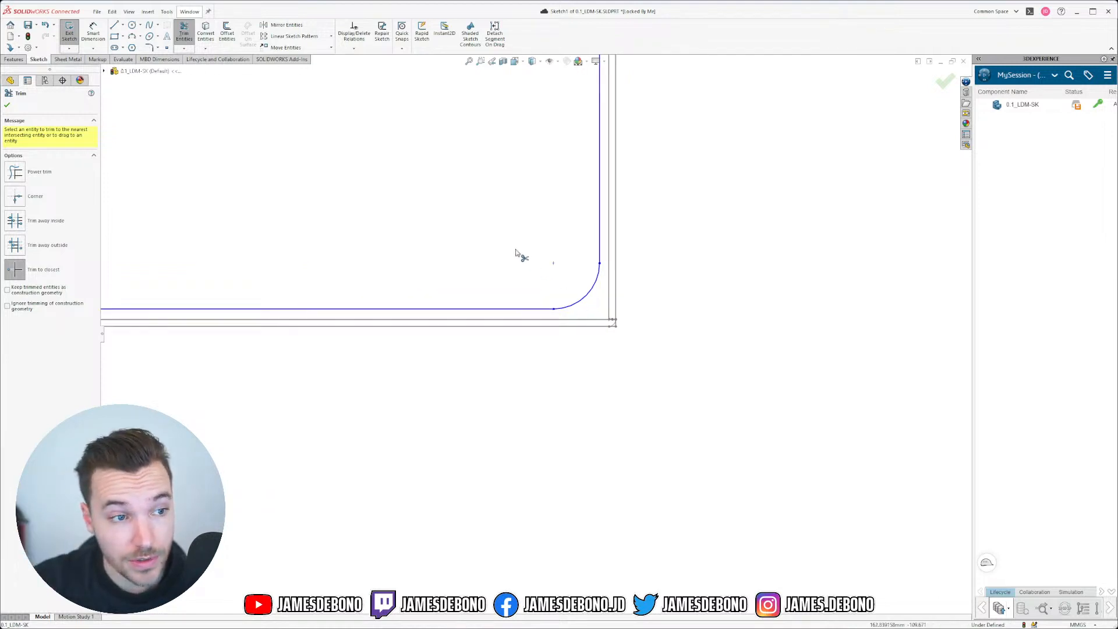
{"action": "key", "text": "f"}
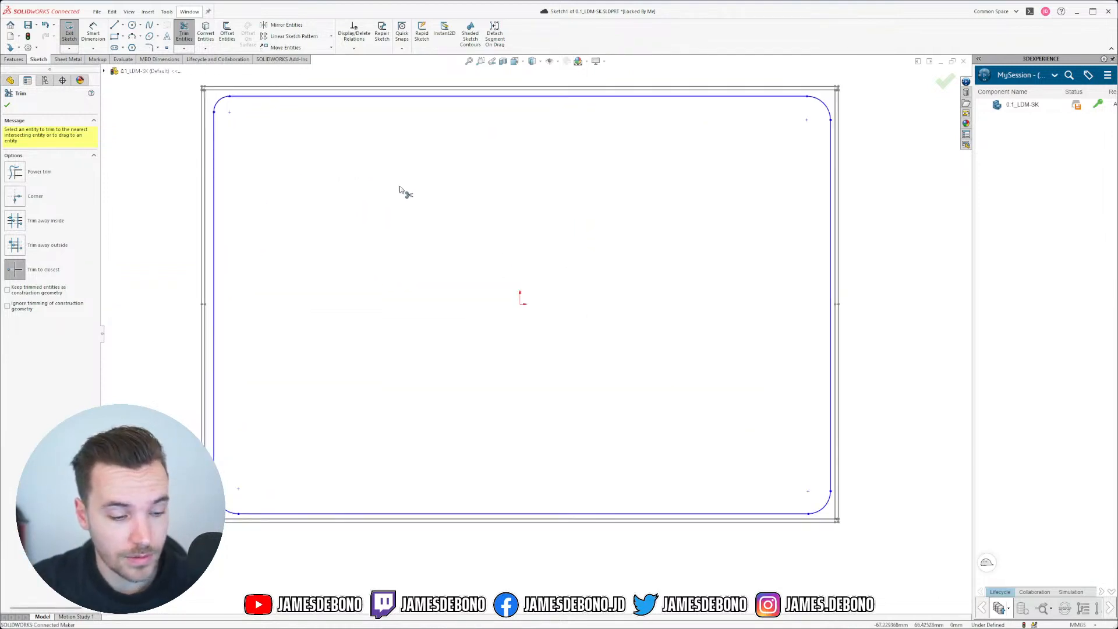
{"action": "key", "text": "Escape"}
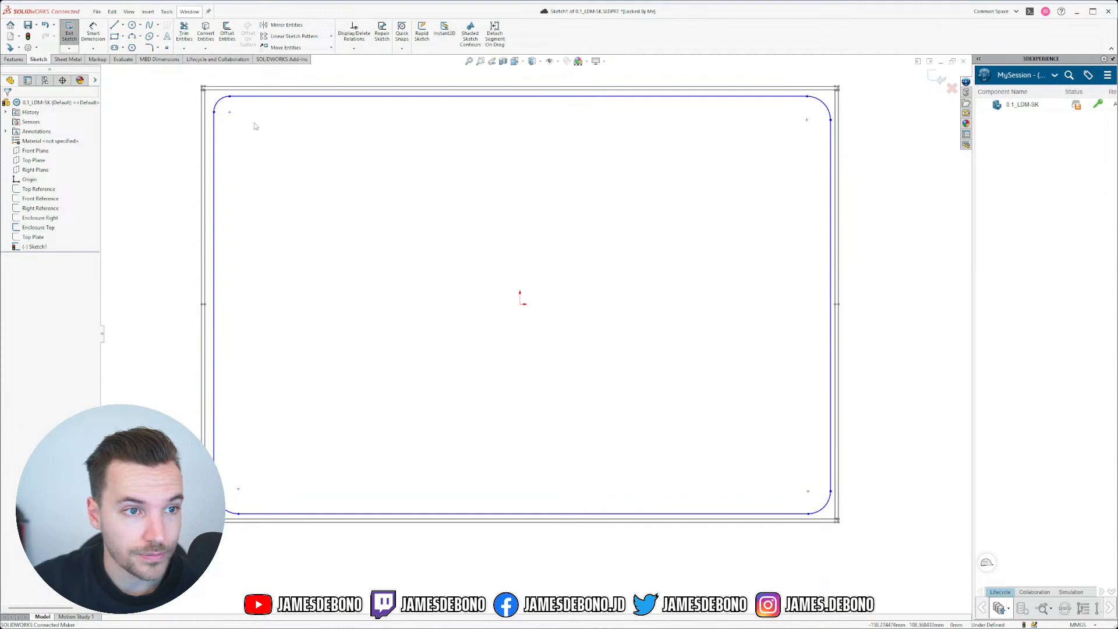
Step: Give all four corner arcs an Equal relation
{"action": "left_click", "coordinate": [225, 102]}
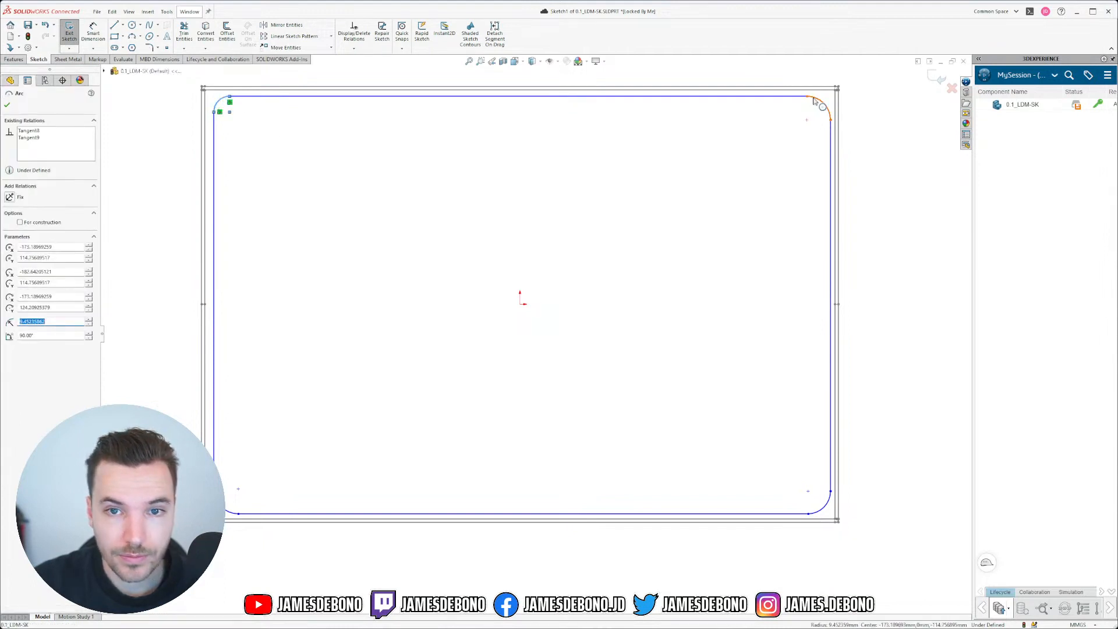
{"action": "left_click", "coordinate": [814, 101], "text": "ctrl"}
{"action": "left_click", "coordinate": [829, 503], "text": "ctrl"}
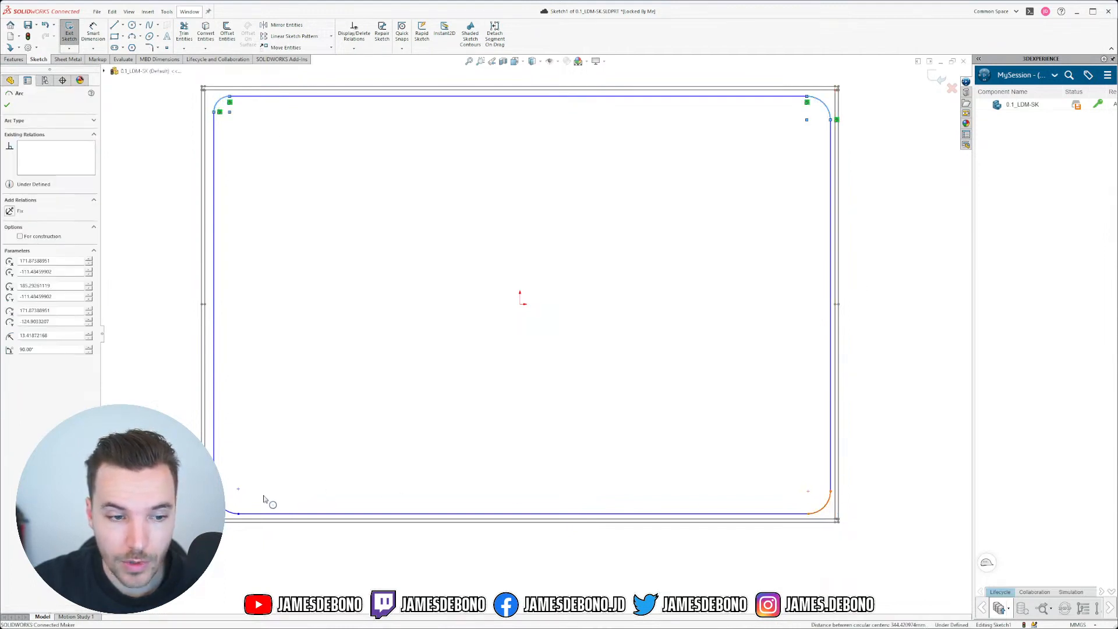
{"action": "left_click", "coordinate": [227, 515], "text": "ctrl"}
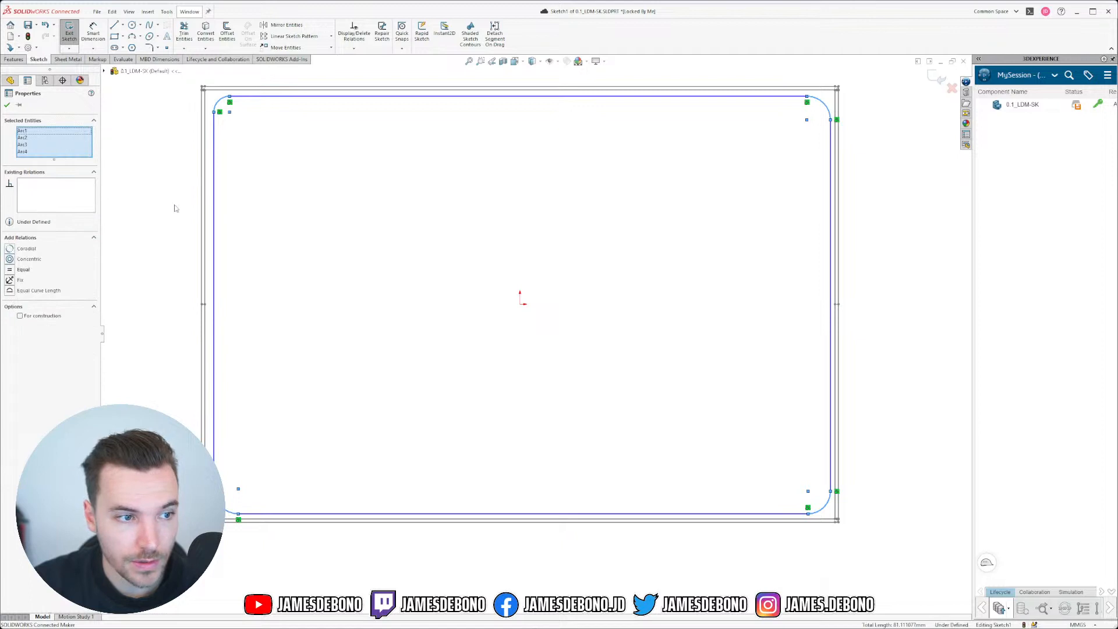
{"action": "left_click", "coordinate": [9, 273]}
{"action": "left_click", "coordinate": [120, 145]}
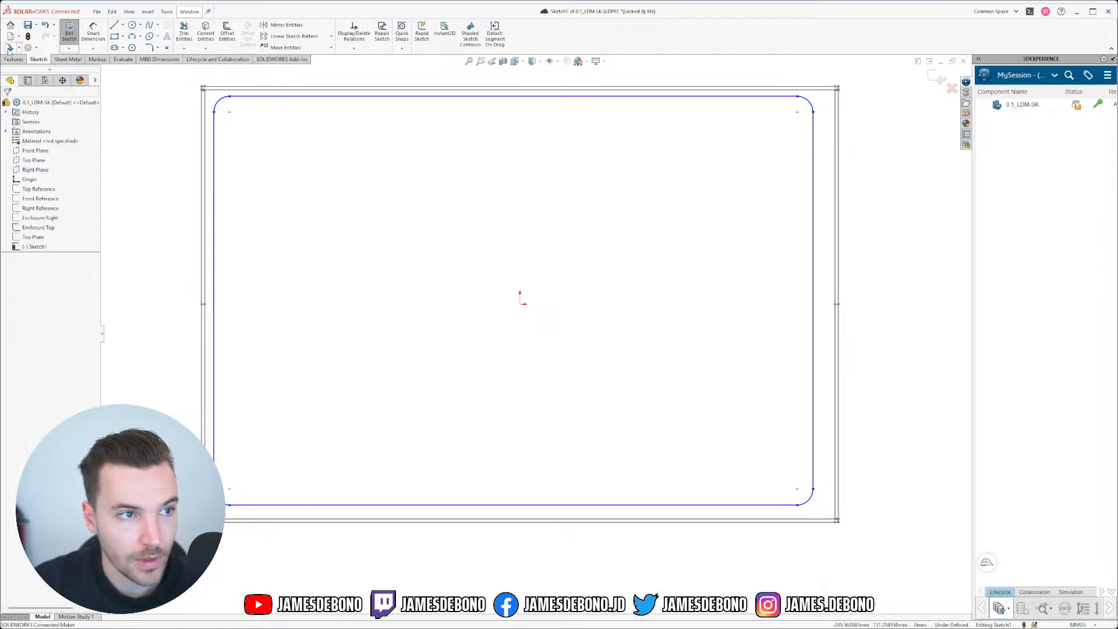
Step: Place an R9.45 radius dimension on the top-left arc
{"action": "left_click", "coordinate": [93, 32]}
{"action": "left_click", "coordinate": [219, 100]}
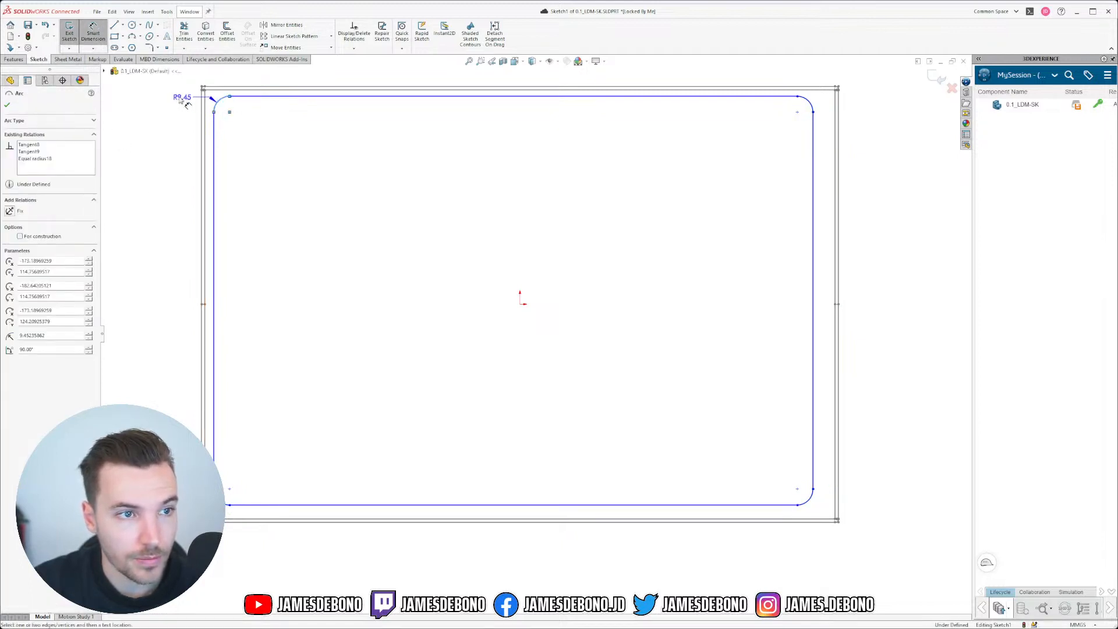
{"action": "left_click", "coordinate": [161, 103]}
{"action": "type", "text": "2"}
{"action": "key", "text": "Return"}
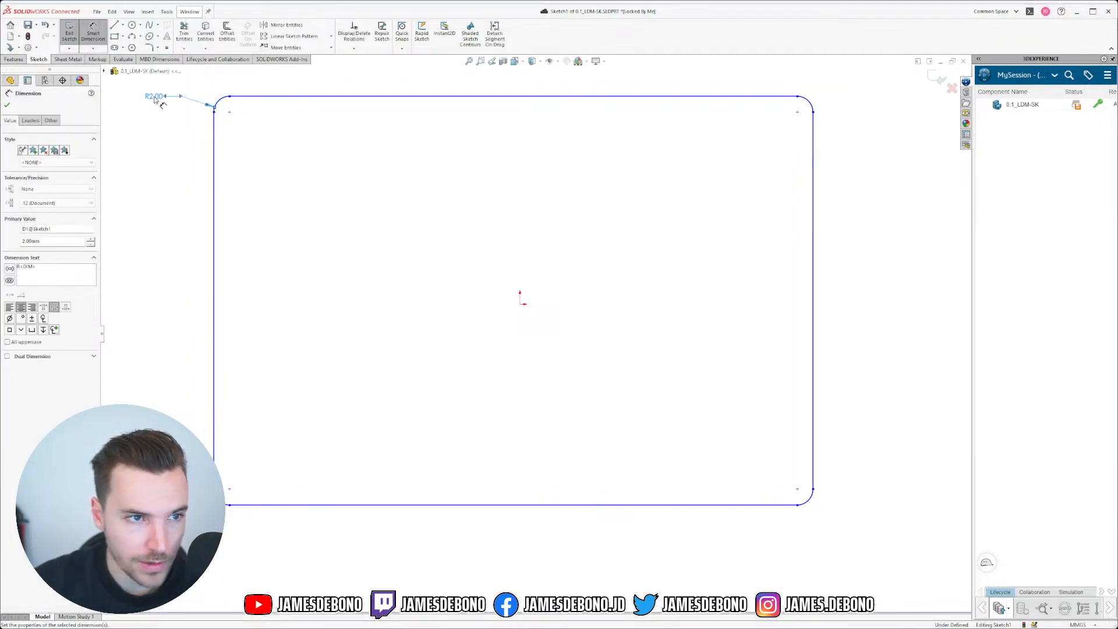
{"action": "scroll", "coordinate": [254, 130], "scroll_direction": "up", "scroll_amount": 5}
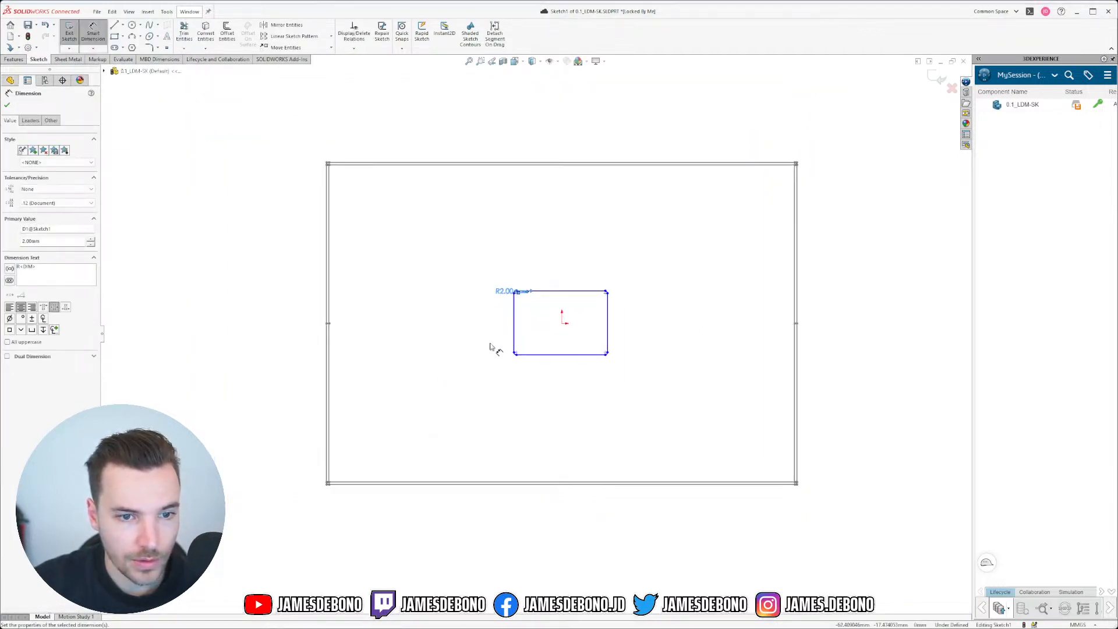
{"action": "key", "text": "ctrl+z"}
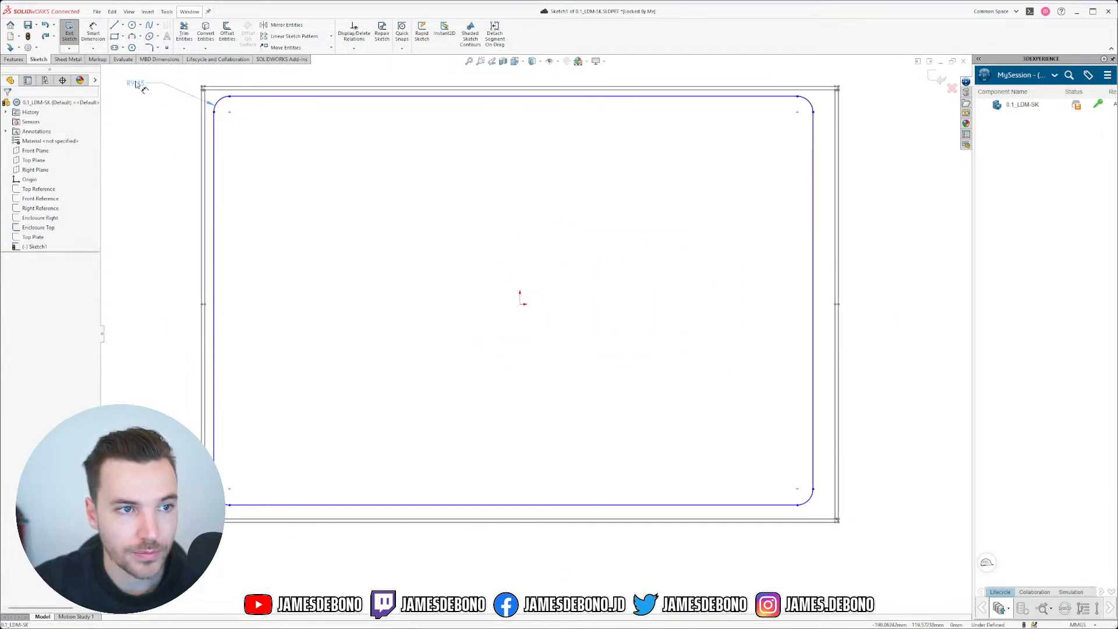
{"action": "left_click", "coordinate": [147, 81]}
{"action": "key", "text": "Escape"}
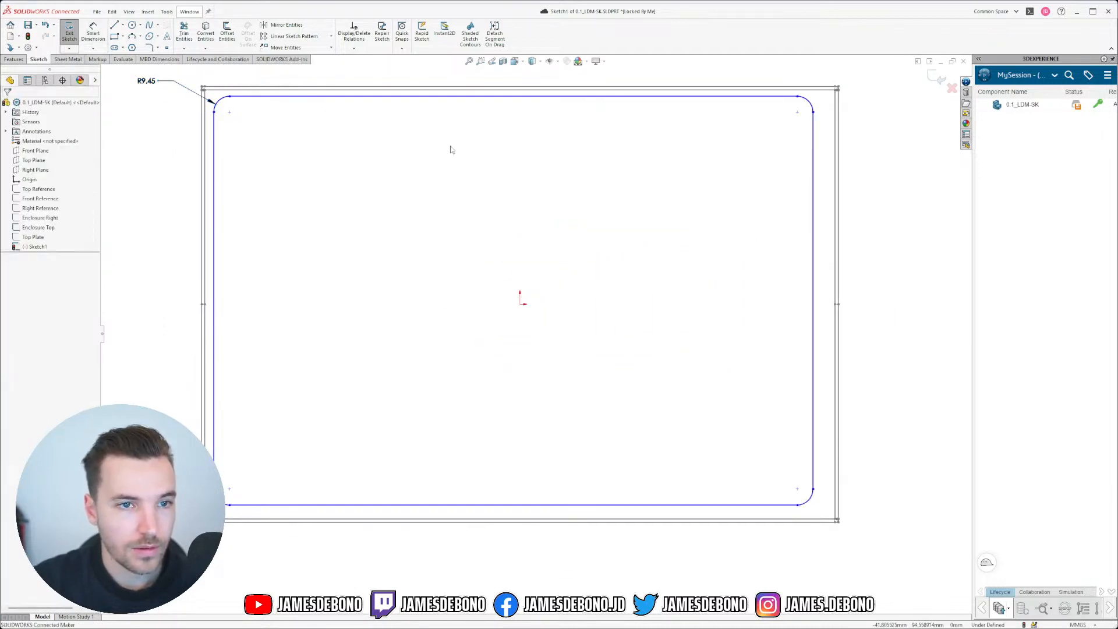
Step: Draw a short centerline at the top edge's midpoint
{"action": "key", "text": "f"}
{"action": "left_click", "coordinate": [122, 25]}
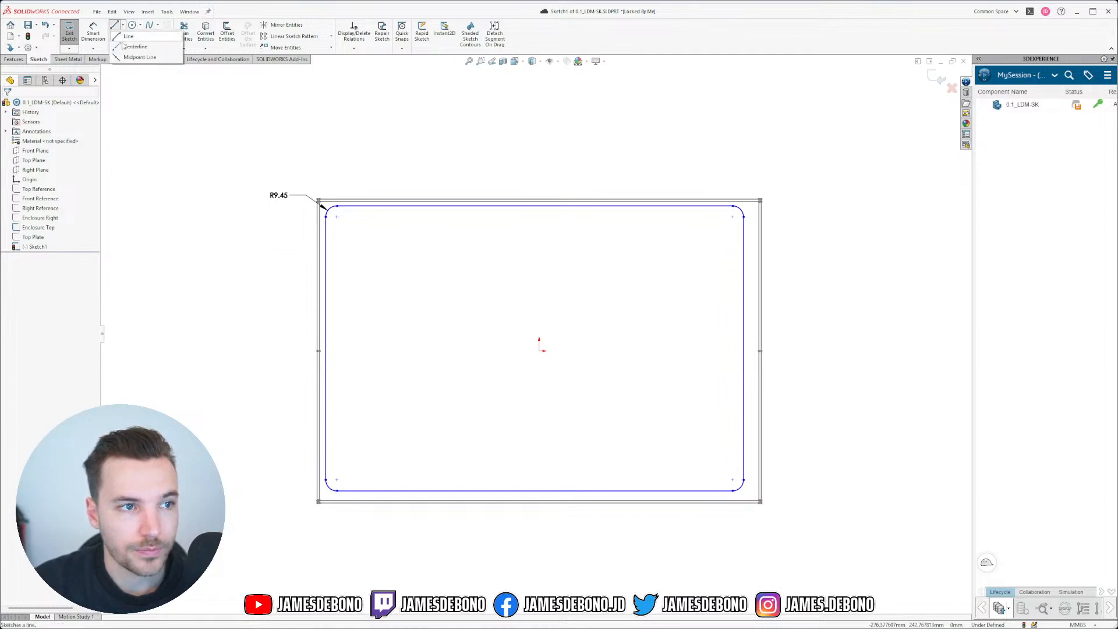
{"action": "left_click", "coordinate": [135, 47]}
{"action": "scroll", "coordinate": [533, 220], "scroll_direction": "down", "scroll_amount": 5}
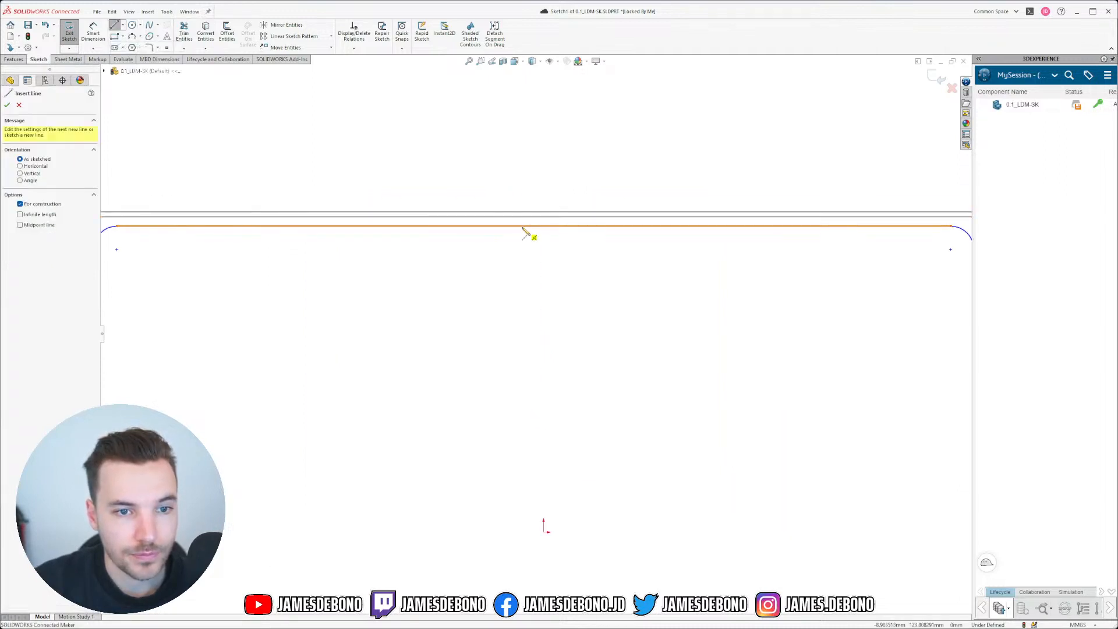
{"action": "left_click", "coordinate": [533, 226]}
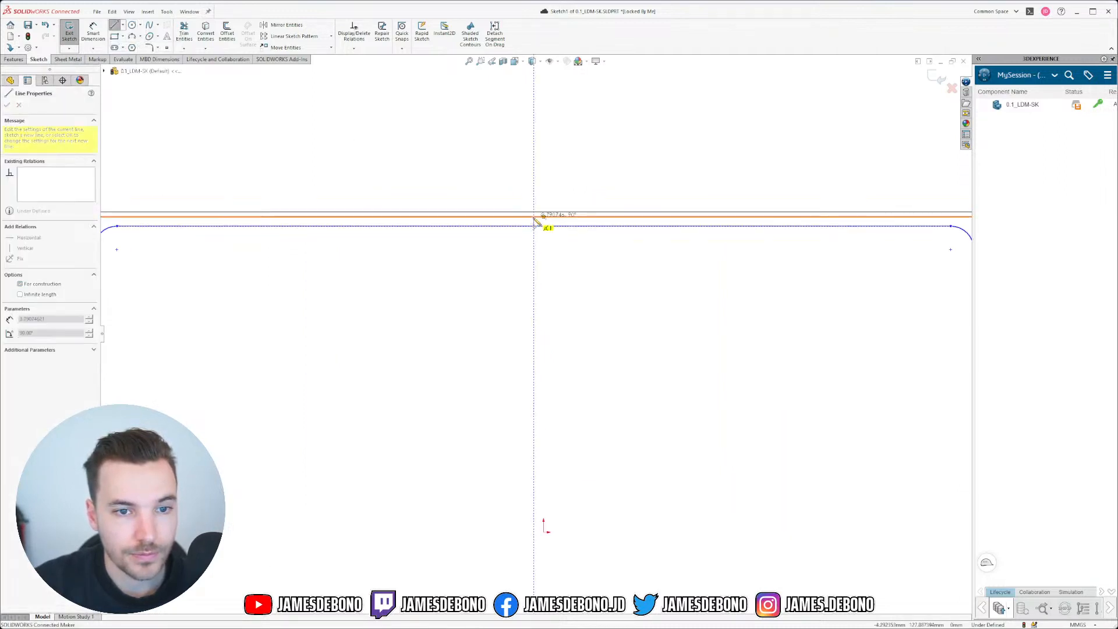
{"action": "left_click", "coordinate": [534, 218]}
{"action": "double_click", "coordinate": [605, 287]}
{"action": "scroll", "coordinate": [536, 330], "scroll_direction": "up", "scroll_amount": 6}
{"action": "scroll", "coordinate": [349, 431], "scroll_direction": "down", "scroll_amount": 3}
{"action": "scroll", "coordinate": [440, 376], "scroll_direction": "down", "scroll_amount": 3}
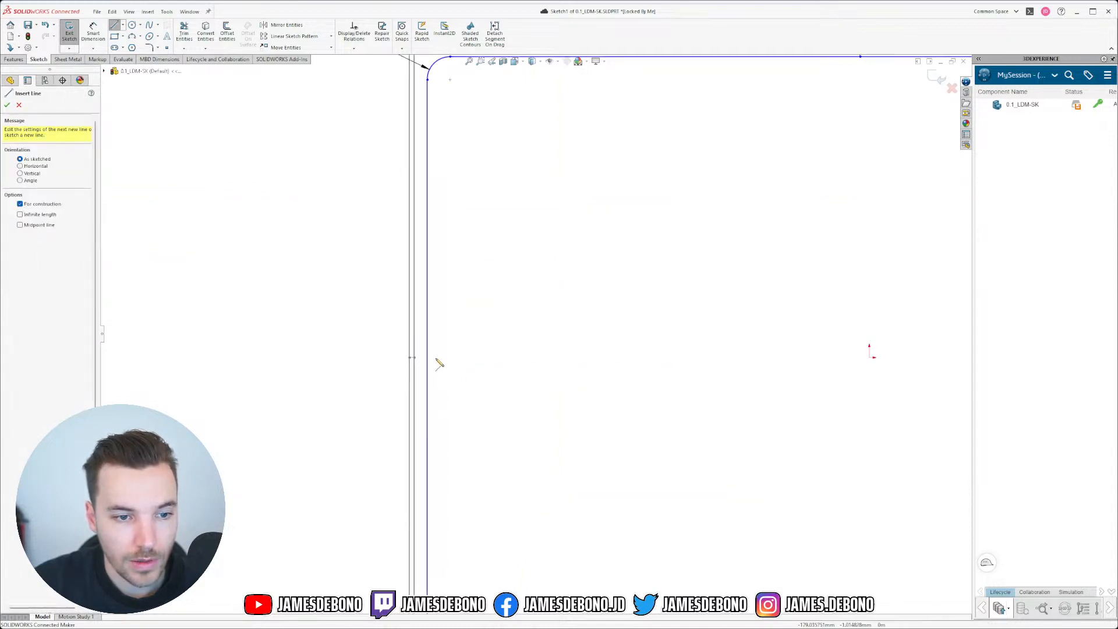
Step: Draw a construction line from the rectangle's right side to the outer outline
{"action": "left_click", "coordinate": [428, 355]}
{"action": "scroll", "coordinate": [431, 356], "scroll_direction": "down", "scroll_amount": 3}
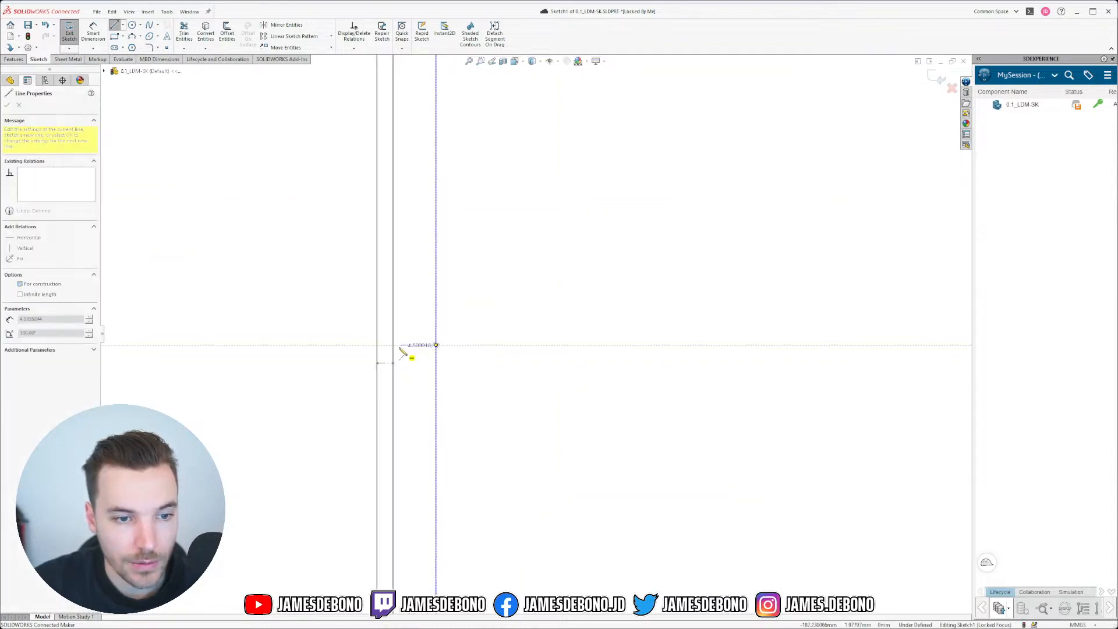
{"action": "key", "text": "Escape"}
{"action": "scroll", "coordinate": [728, 387], "scroll_direction": "up", "scroll_amount": 6}
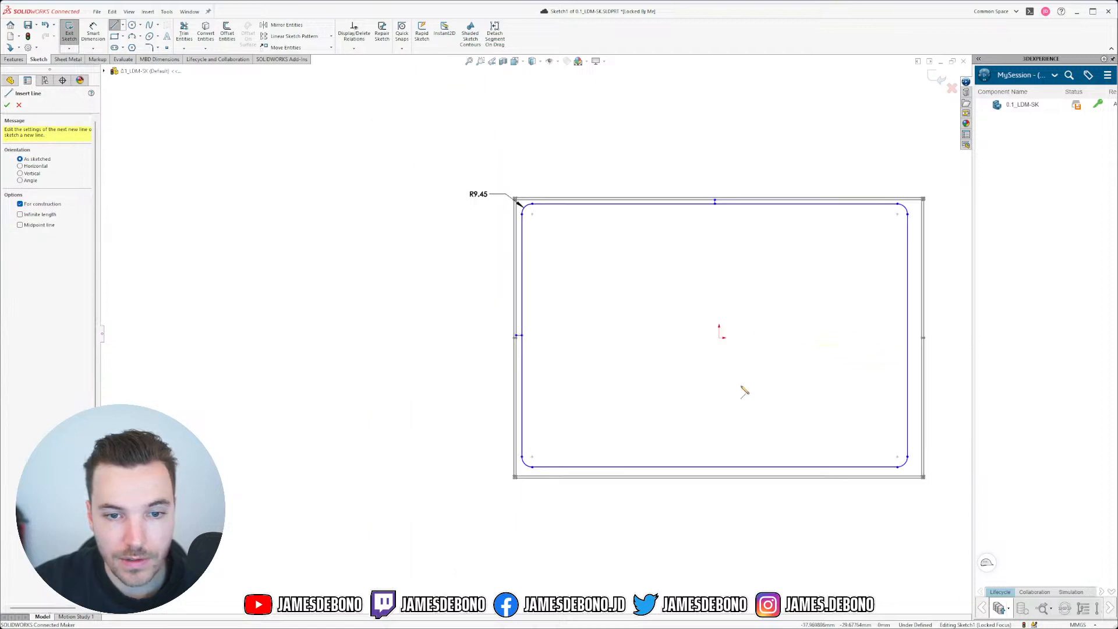
{"action": "scroll", "coordinate": [874, 338], "scroll_direction": "down", "scroll_amount": 5}
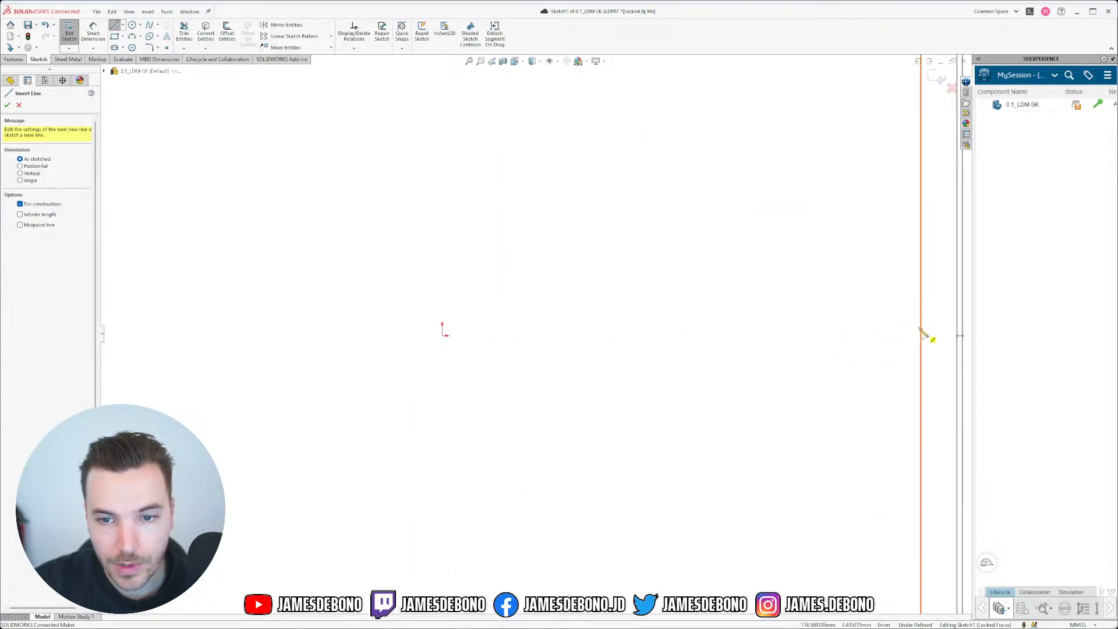
{"action": "left_click", "coordinate": [921, 329]}
{"action": "left_click", "coordinate": [956, 330]}
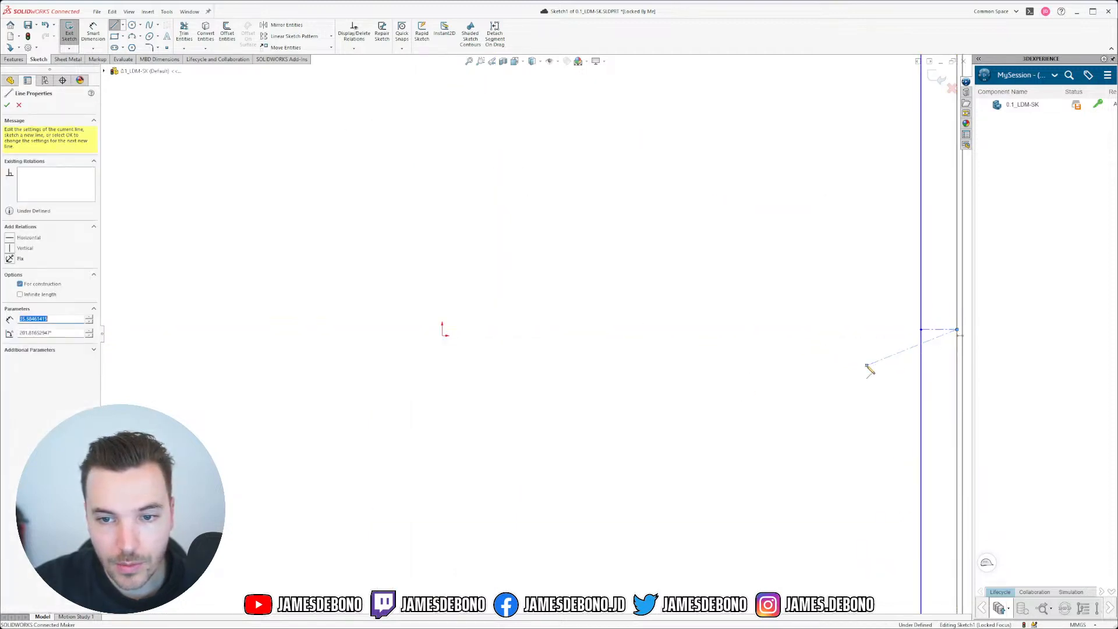
{"action": "key", "text": "Escape"}
{"action": "scroll", "coordinate": [561, 436], "scroll_direction": "up", "scroll_amount": 5}
{"action": "scroll", "coordinate": [481, 454], "scroll_direction": "down", "scroll_amount": 5}
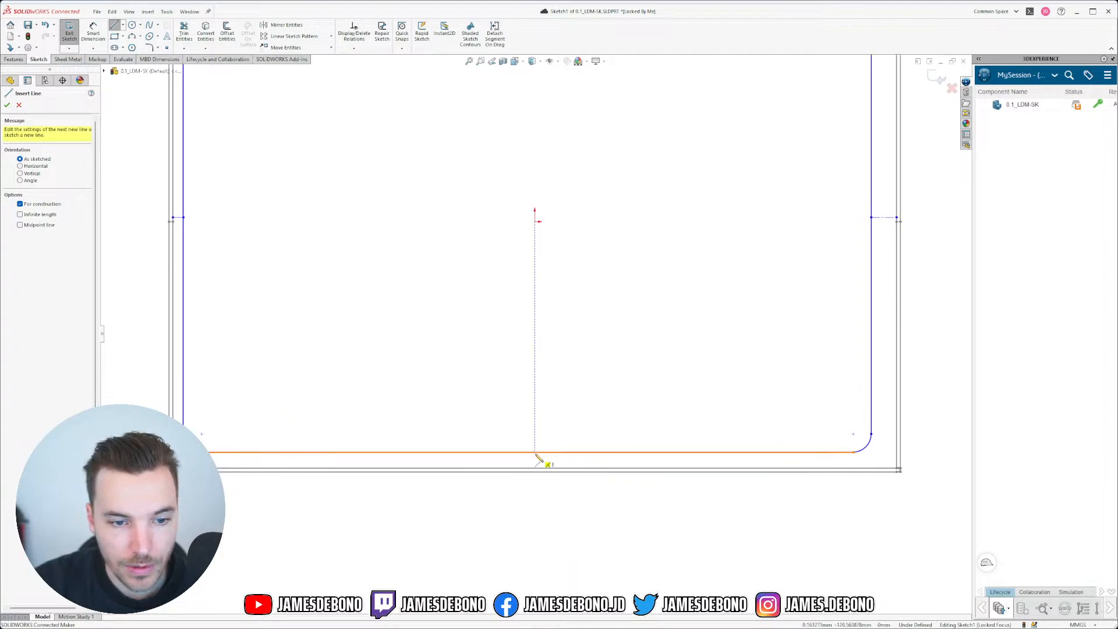
{"action": "scroll", "coordinate": [536, 456], "scroll_direction": "down", "scroll_amount": 3}
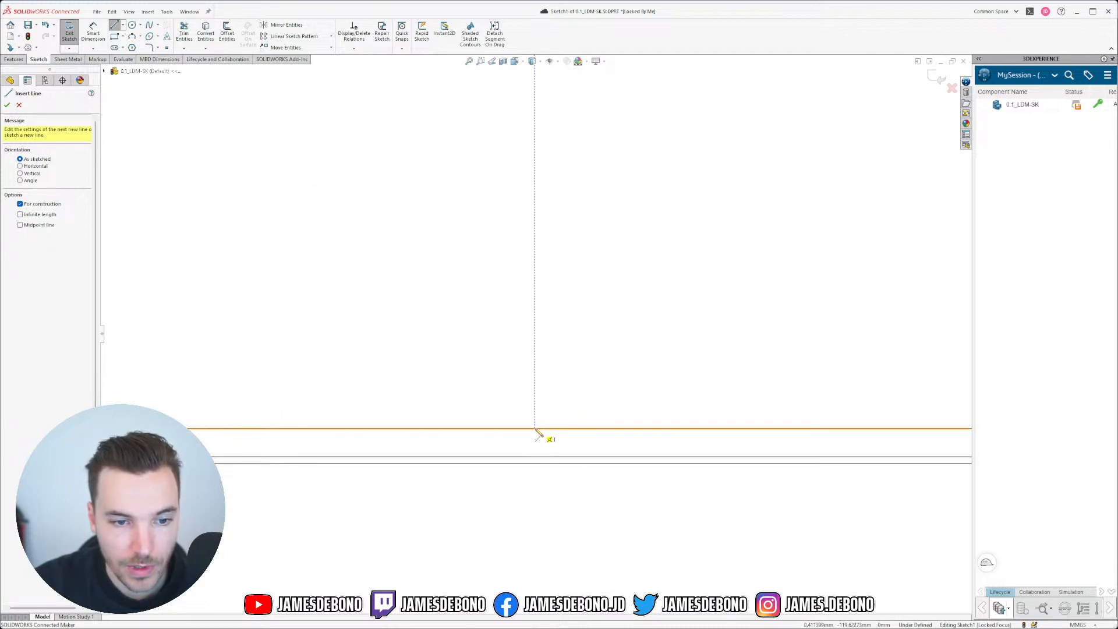
Step: Draw a construction line from the bottom edge to the outer bottom outline
{"action": "left_click", "coordinate": [522, 429]}
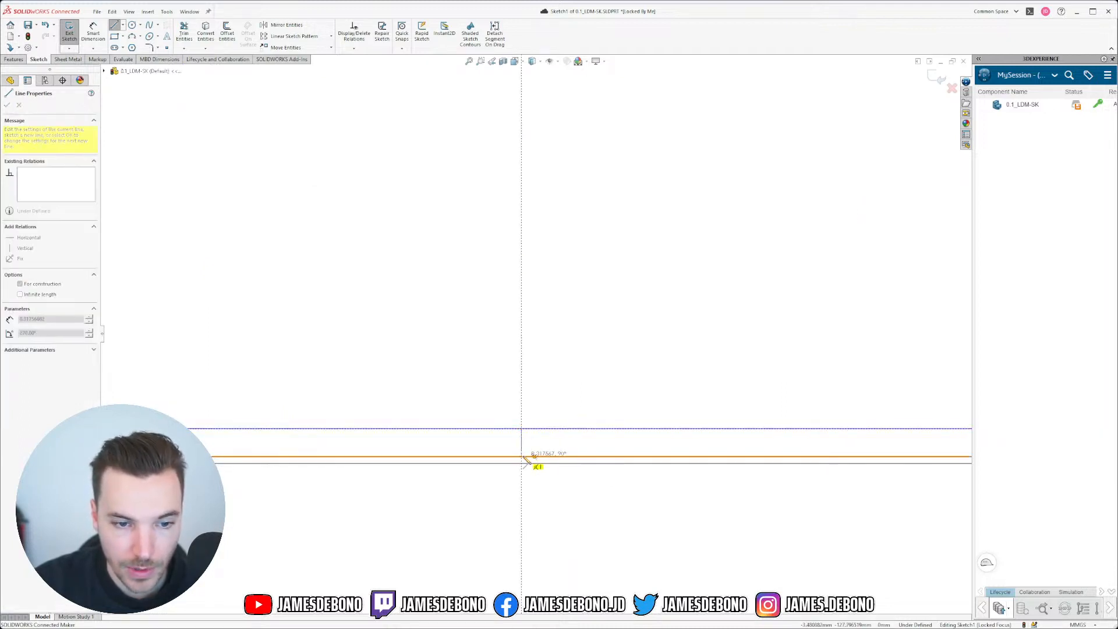
{"action": "left_click", "coordinate": [521, 456]}
{"action": "key", "text": "Escape"}
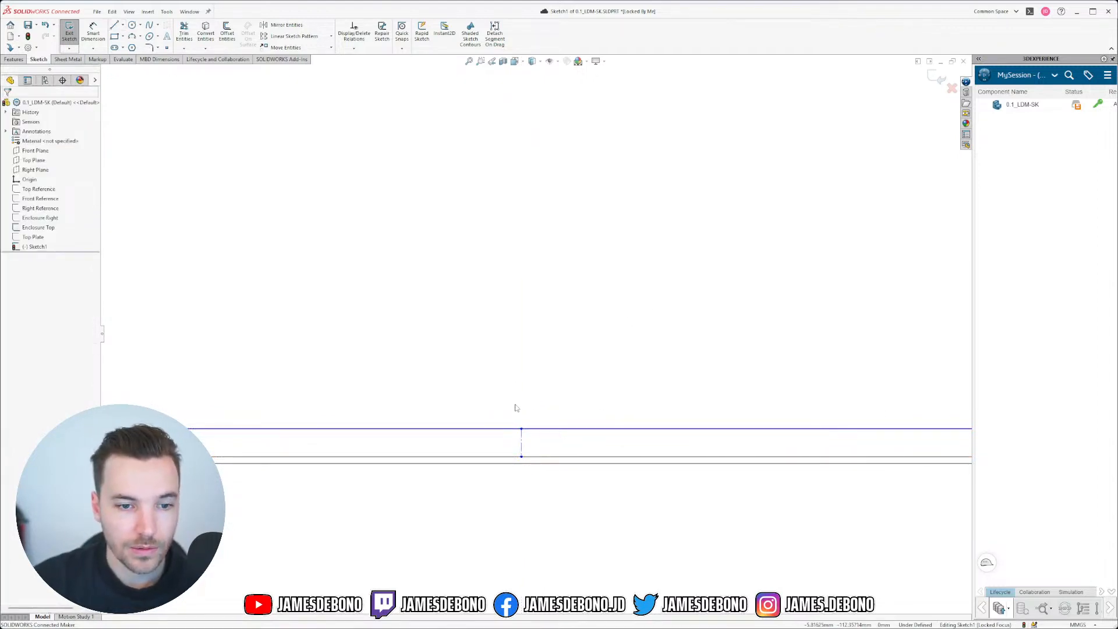
{"action": "scroll", "coordinate": [515, 405], "scroll_direction": "down", "scroll_amount": 10}
{"action": "scroll", "coordinate": [507, 266], "scroll_direction": "up", "scroll_amount": 5}
{"action": "scroll", "coordinate": [515, 278], "scroll_direction": "up", "scroll_amount": 3}
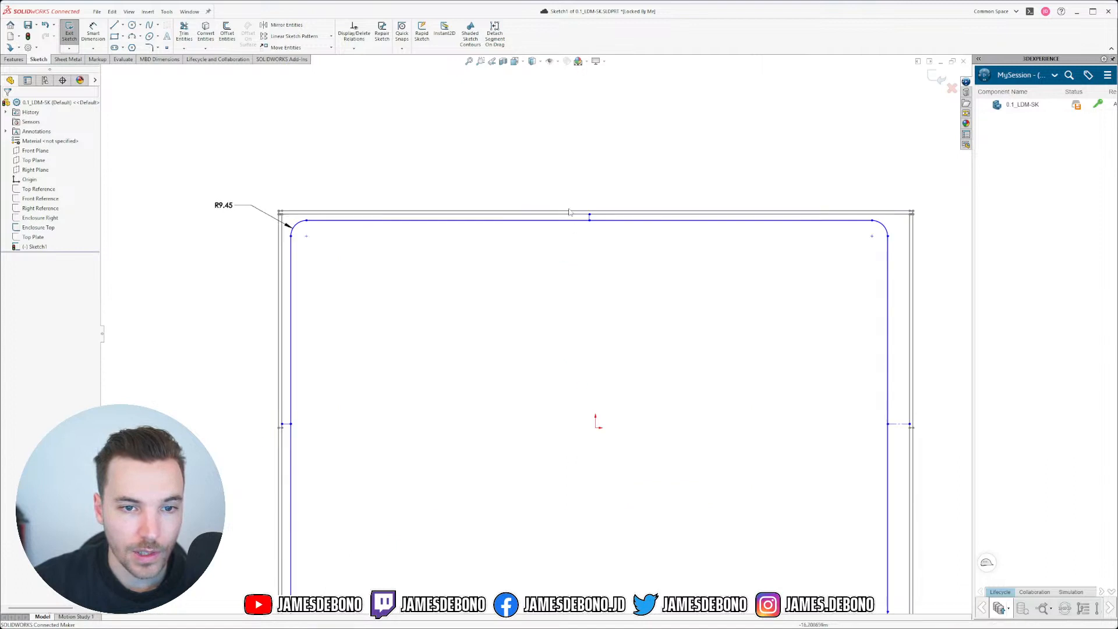
Step: Make the four construction lines equal length
{"action": "left_click_drag", "start_coordinate": [819, 372], "coordinate": [936, 458], "text": "ctrl"}
{"action": "scroll", "coordinate": [641, 515], "scroll_direction": "down", "scroll_amount": 3}
{"action": "scroll", "coordinate": [553, 501], "scroll_direction": "up", "scroll_amount": 3}
{"action": "left_click_drag", "start_coordinate": [517, 421], "coordinate": [576, 505], "text": "ctrl"}
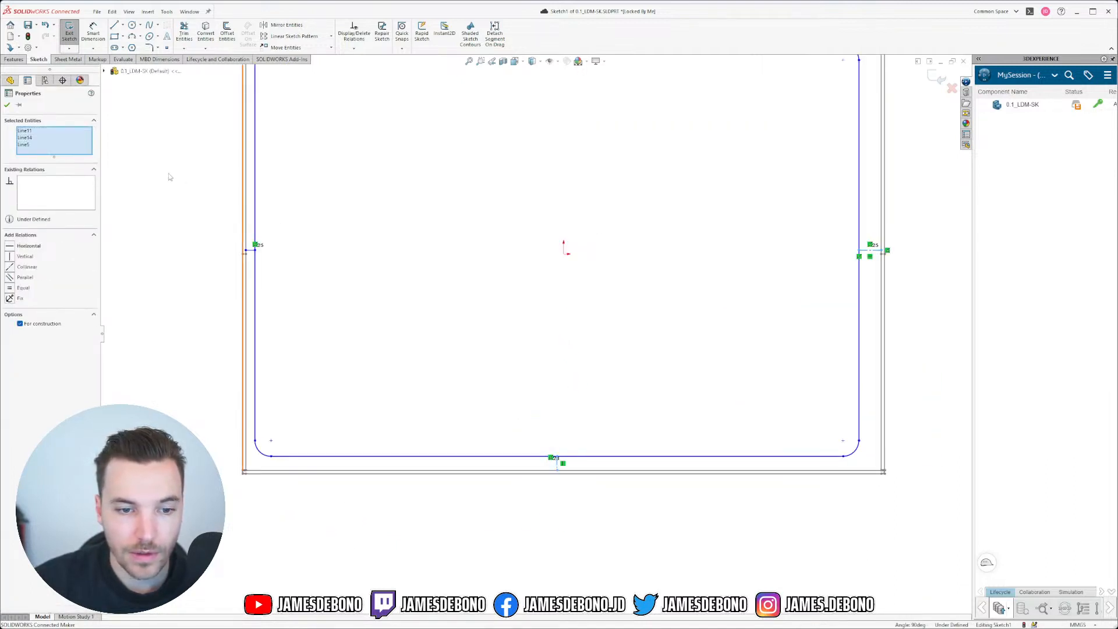
{"action": "left_click_drag", "start_coordinate": [172, 192], "coordinate": [325, 292], "text": "ctrl"}
{"action": "scroll", "coordinate": [332, 284], "scroll_direction": "down", "scroll_amount": 3}
{"action": "scroll", "coordinate": [521, 208], "scroll_direction": "up", "scroll_amount": 2}
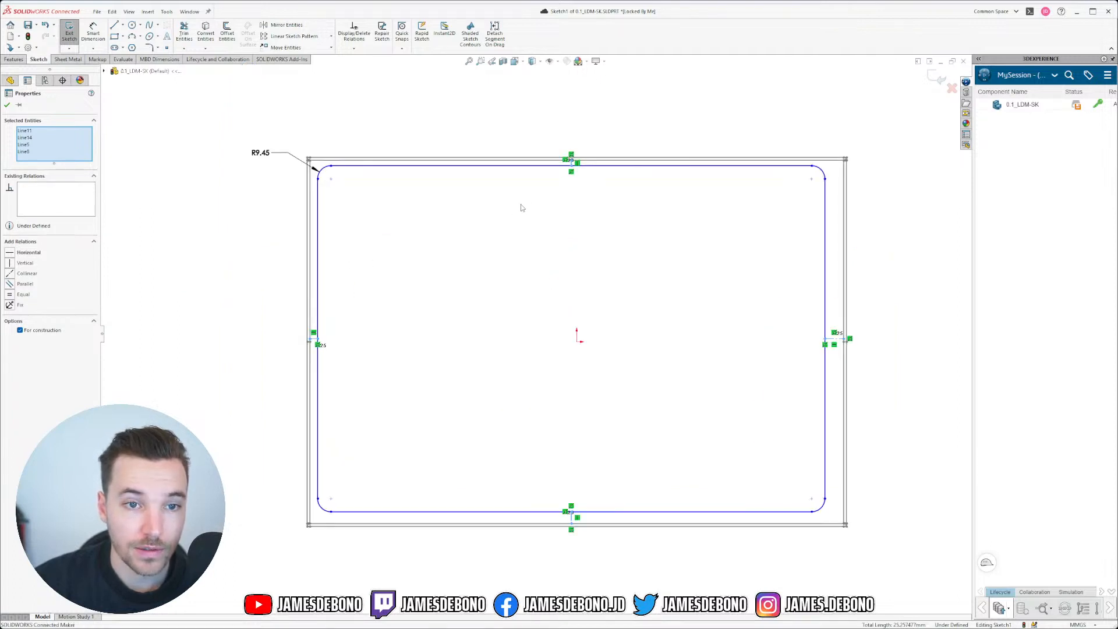
{"action": "left_click", "coordinate": [9, 295]}
{"action": "left_click", "coordinate": [214, 208]}
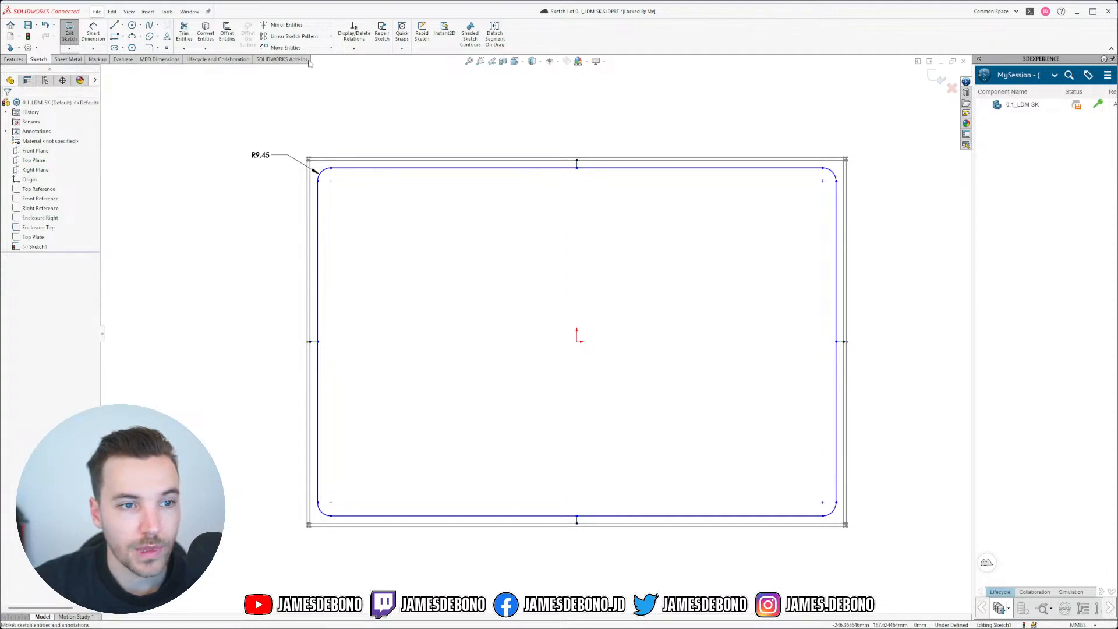
Step: Delete the extra relation on the short top construction line
{"action": "left_click", "coordinate": [576, 163]}
{"action": "left_click", "coordinate": [656, 225]}
{"action": "scroll", "coordinate": [597, 187], "scroll_direction": "down", "scroll_amount": 3}
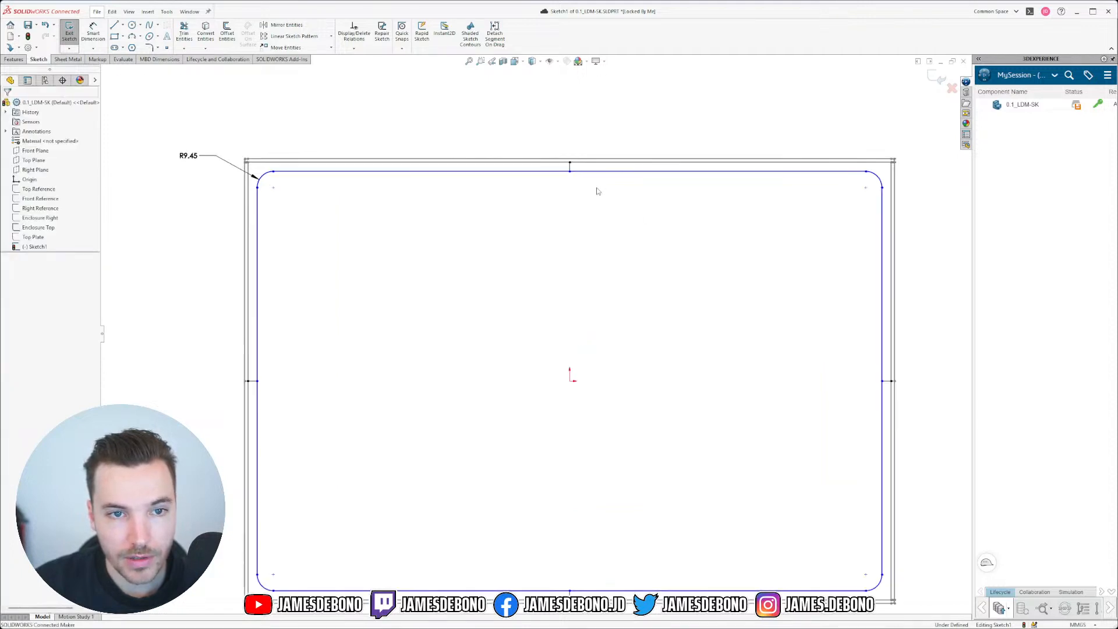
{"action": "left_click", "coordinate": [560, 173]}
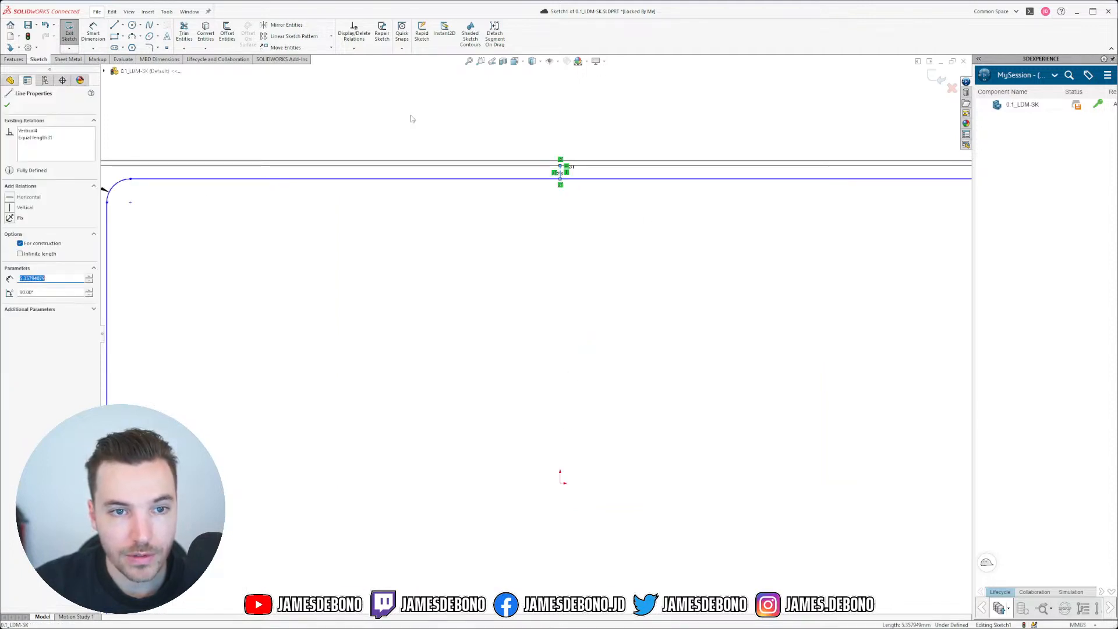
{"action": "left_click", "coordinate": [567, 167]}
{"action": "key", "text": "Delete"}
{"action": "scroll", "coordinate": [568, 176], "scroll_direction": "up", "scroll_amount": 3}
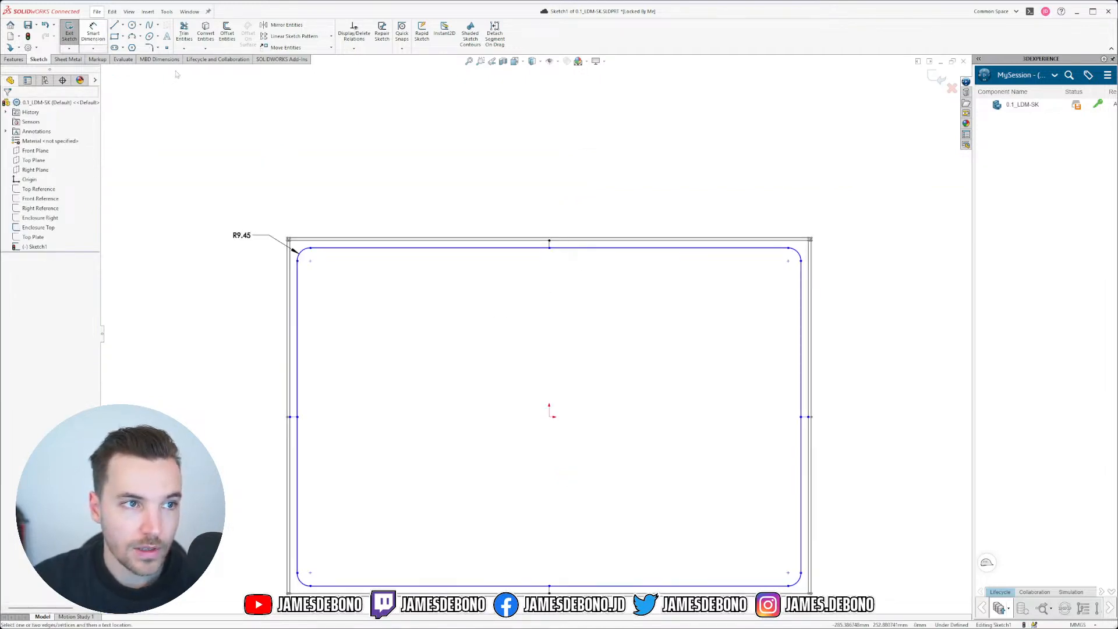
Step: Dimension the top construction line at 2.00 and place the dimension above the sketch
{"action": "left_click", "coordinate": [93, 32]}
{"action": "scroll", "coordinate": [537, 276], "scroll_direction": "down", "scroll_amount": 2}
{"action": "left_click", "coordinate": [554, 235]}
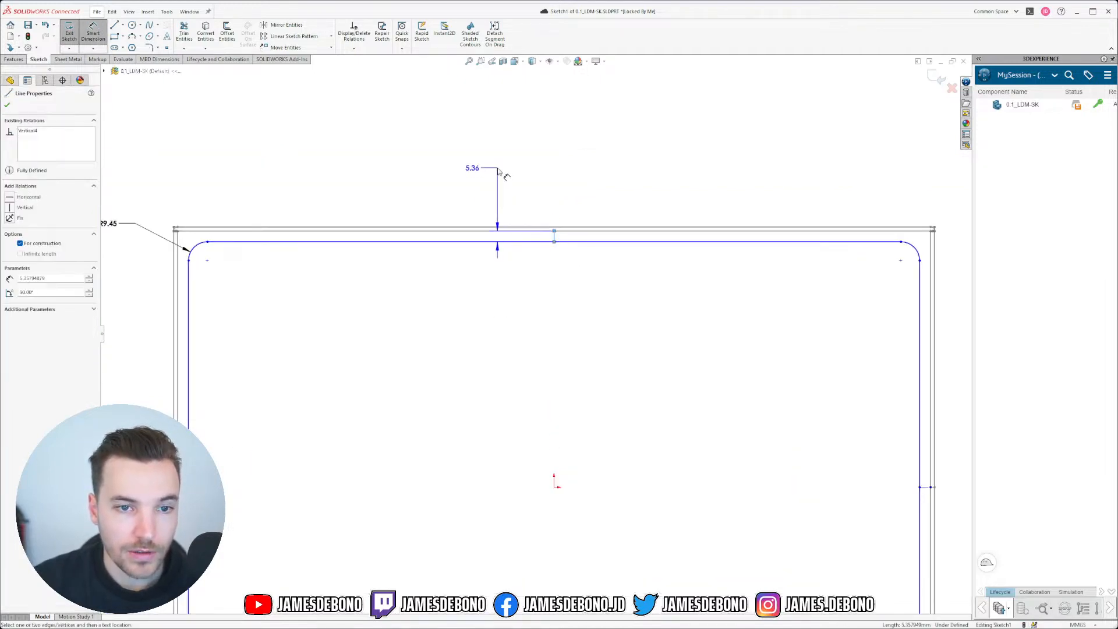
{"action": "left_click", "coordinate": [498, 171]}
{"action": "type", "text": "2"}
{"action": "key", "text": "Return"}
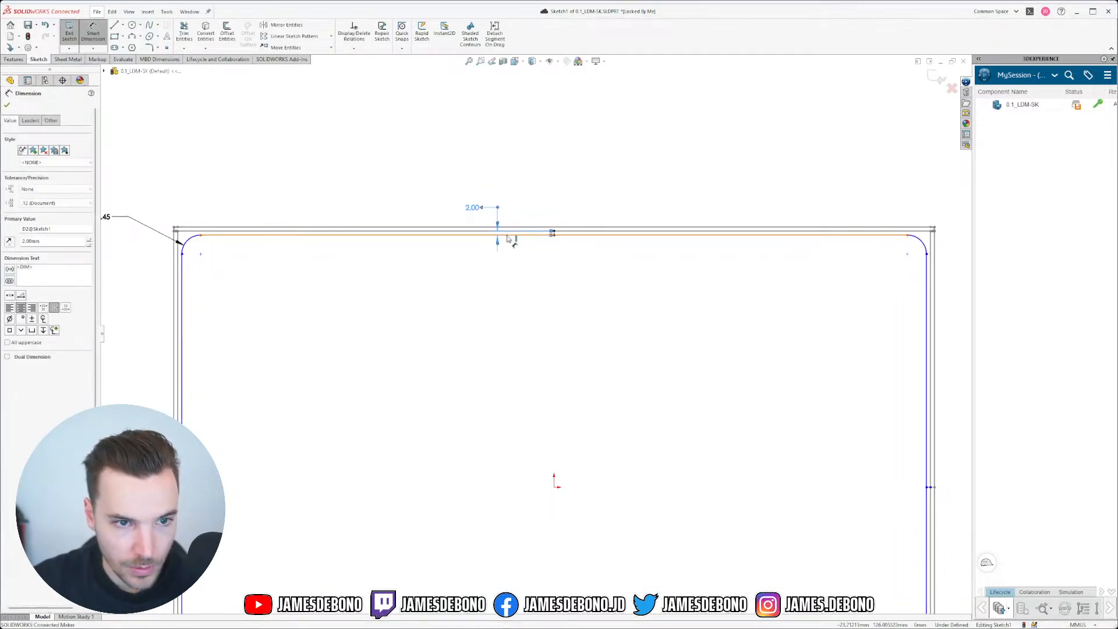
{"action": "key", "text": "Escape"}
{"action": "left_click_drag", "start_coordinate": [474, 208], "coordinate": [491, 169]}
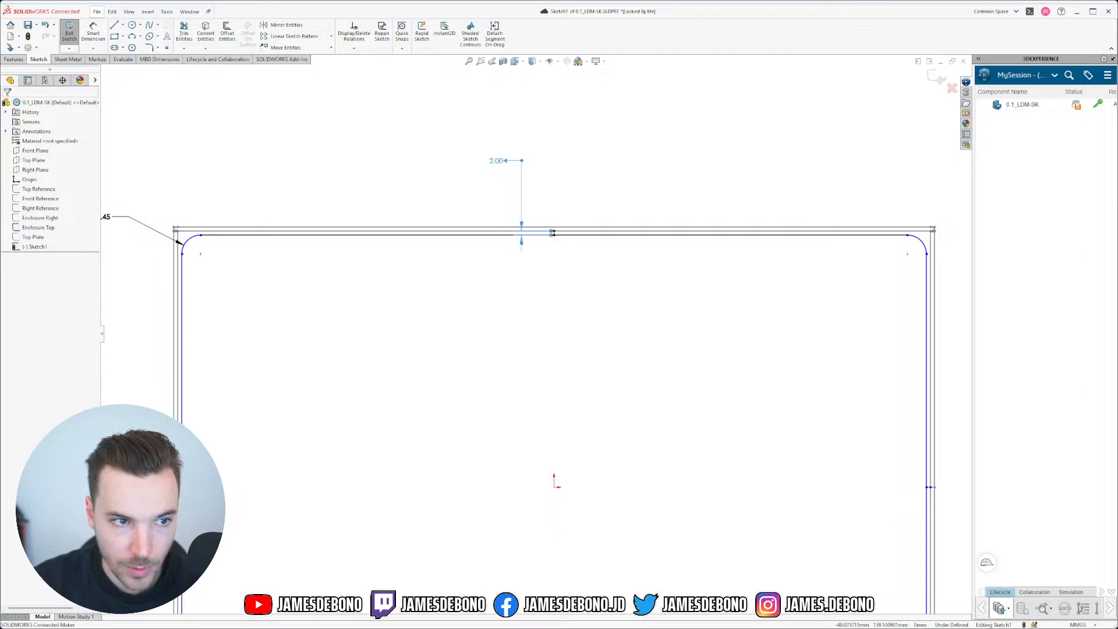
{"action": "scroll", "coordinate": [575, 271], "scroll_direction": "down", "scroll_amount": 5}
Step: Drag the side and bottom midpoints to test that the sketch holds its constraints
{"action": "left_click", "coordinate": [514, 187]}
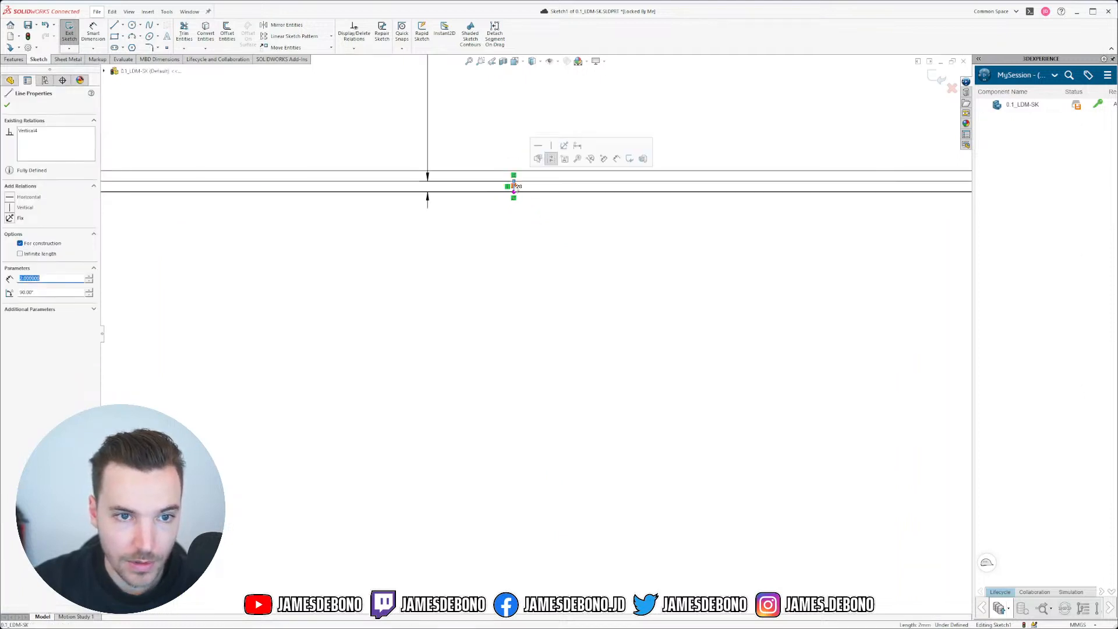
{"action": "scroll", "coordinate": [545, 237], "scroll_direction": "up", "scroll_amount": 1}
{"action": "scroll", "coordinate": [546, 237], "scroll_direction": "up", "scroll_amount": 4}
{"action": "scroll", "coordinate": [484, 319], "scroll_direction": "down", "scroll_amount": 5}
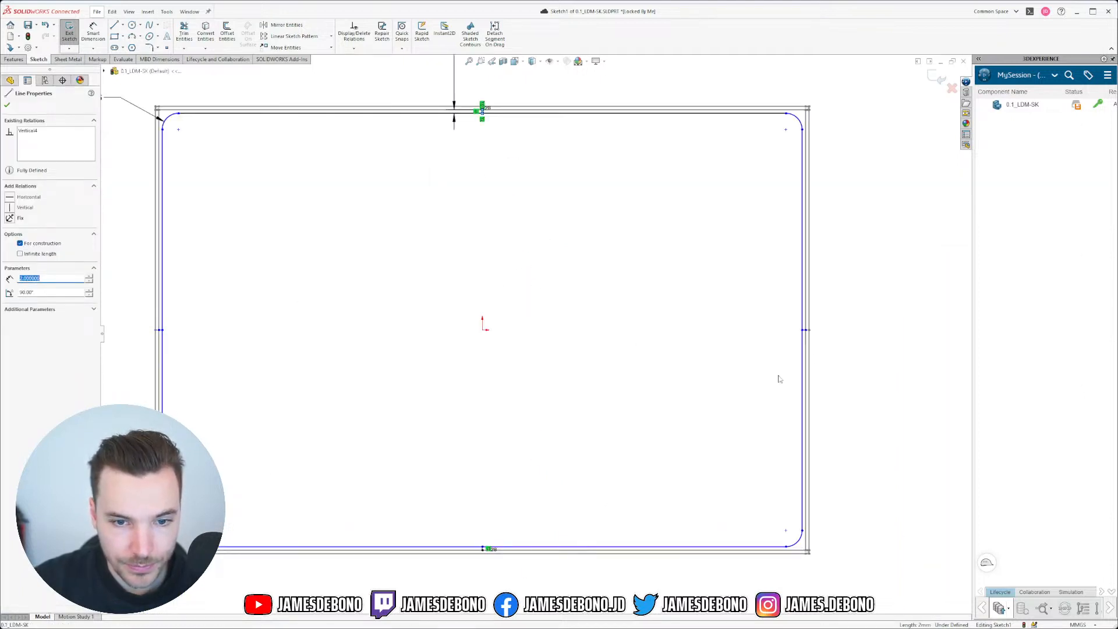
{"action": "left_click_drag", "start_coordinate": [779, 322], "coordinate": [743, 315]}
{"action": "scroll", "coordinate": [535, 333], "scroll_direction": "up", "scroll_amount": 6}
{"action": "scroll", "coordinate": [444, 373], "scroll_direction": "down", "scroll_amount": 2}
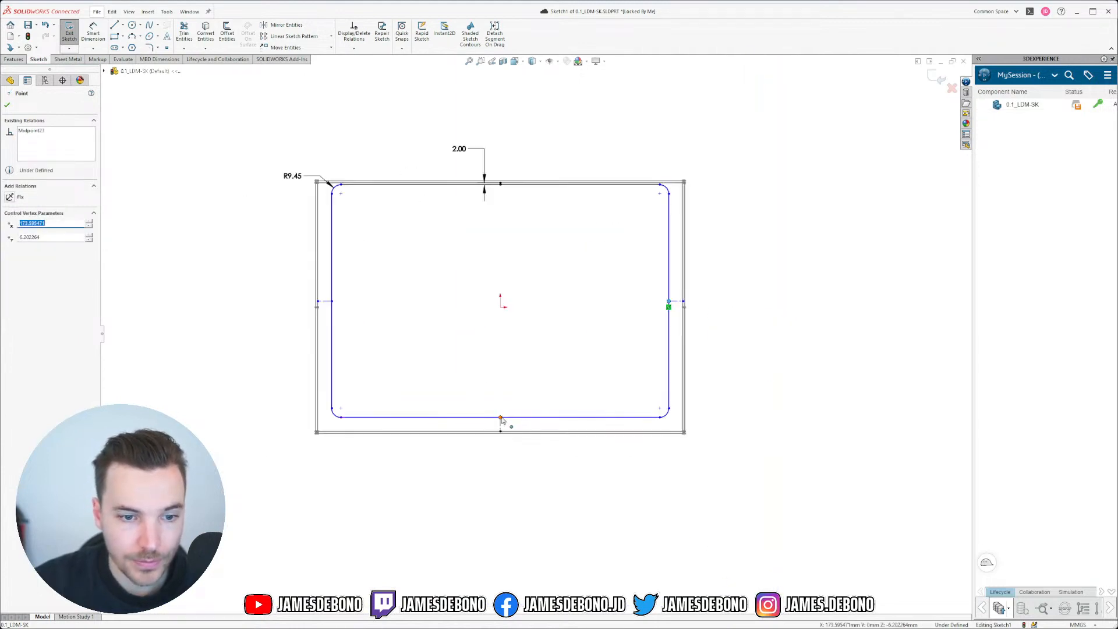
{"action": "mouse_move", "coordinate": [500, 418]}
{"action": "left_mouse_down"}
{"action": "mouse_move", "coordinate": [499, 389]}
{"action": "mouse_move", "coordinate": [484, 418]}
{"action": "left_mouse_up"}
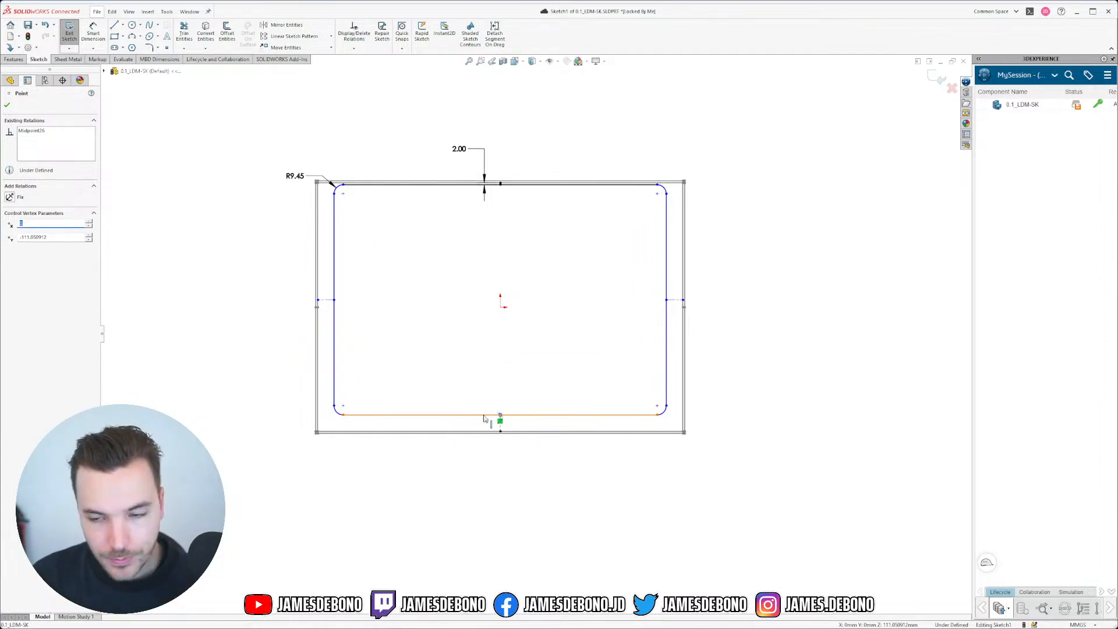
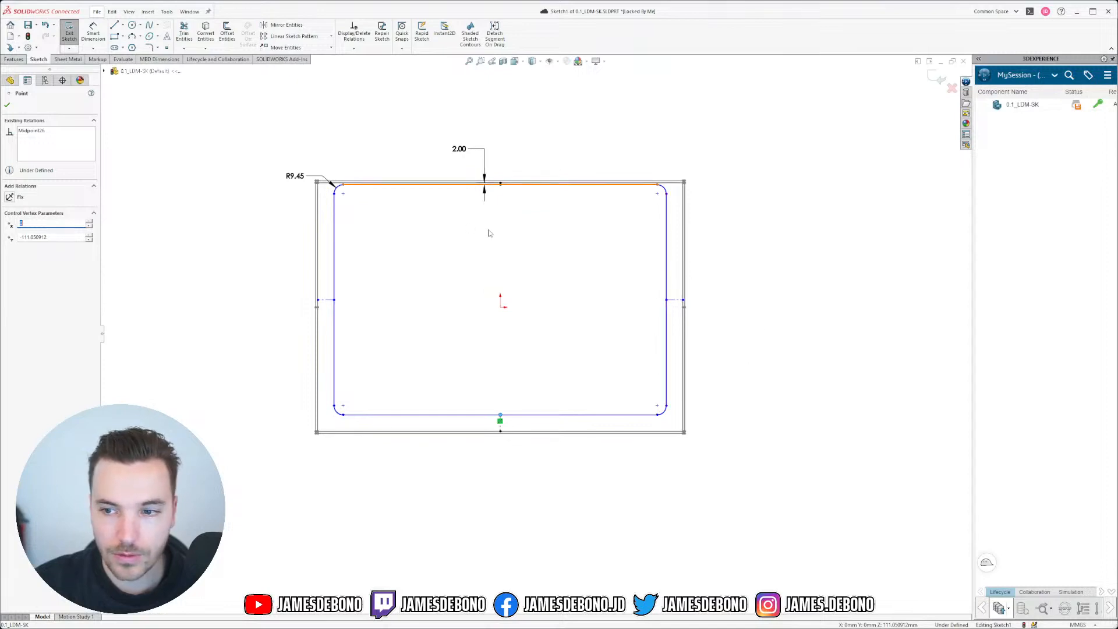
Step: Dimension the outline's bottom gap and move that dimension below the outline
{"action": "scroll", "coordinate": [402, 274], "scroll_direction": "down", "scroll_amount": 2}
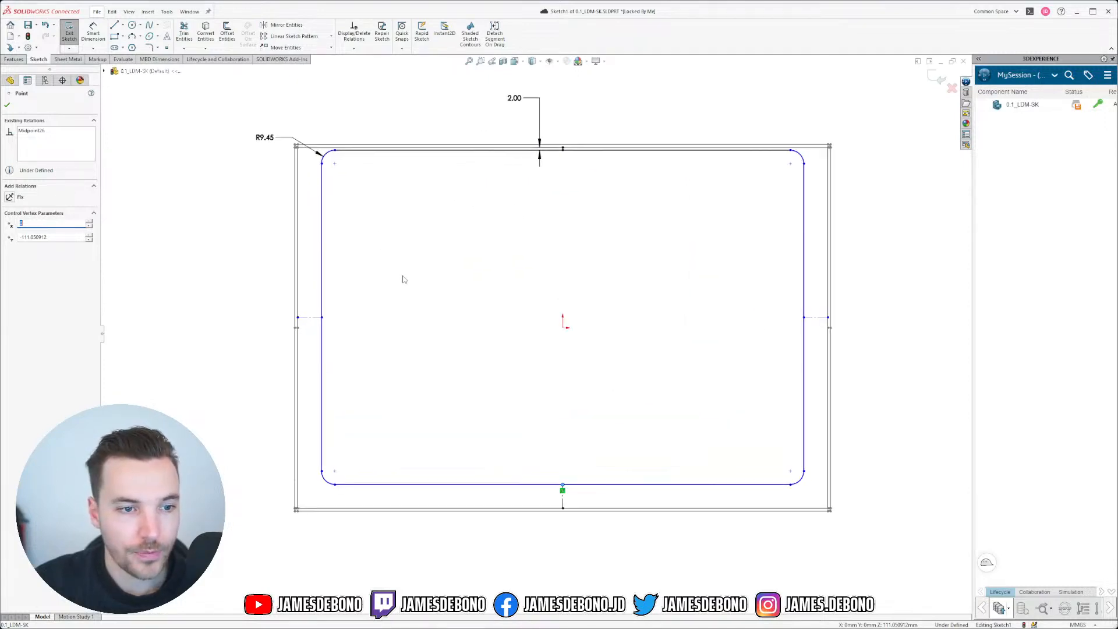
{"action": "left_click", "coordinate": [93, 33]}
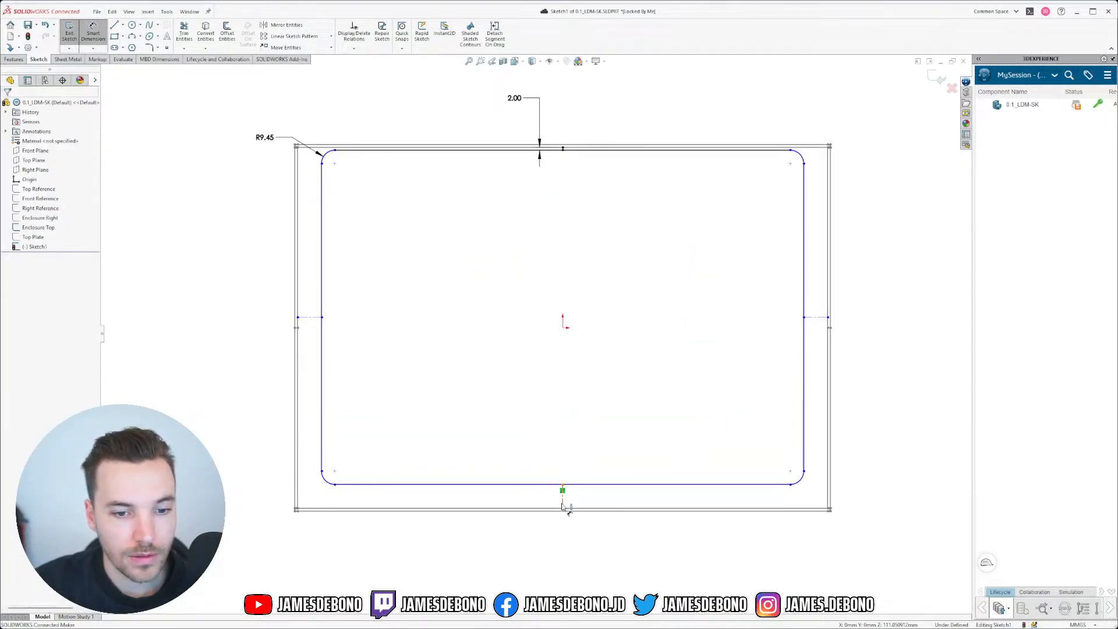
{"action": "left_click", "coordinate": [563, 502]}
{"action": "left_click", "coordinate": [537, 569]}
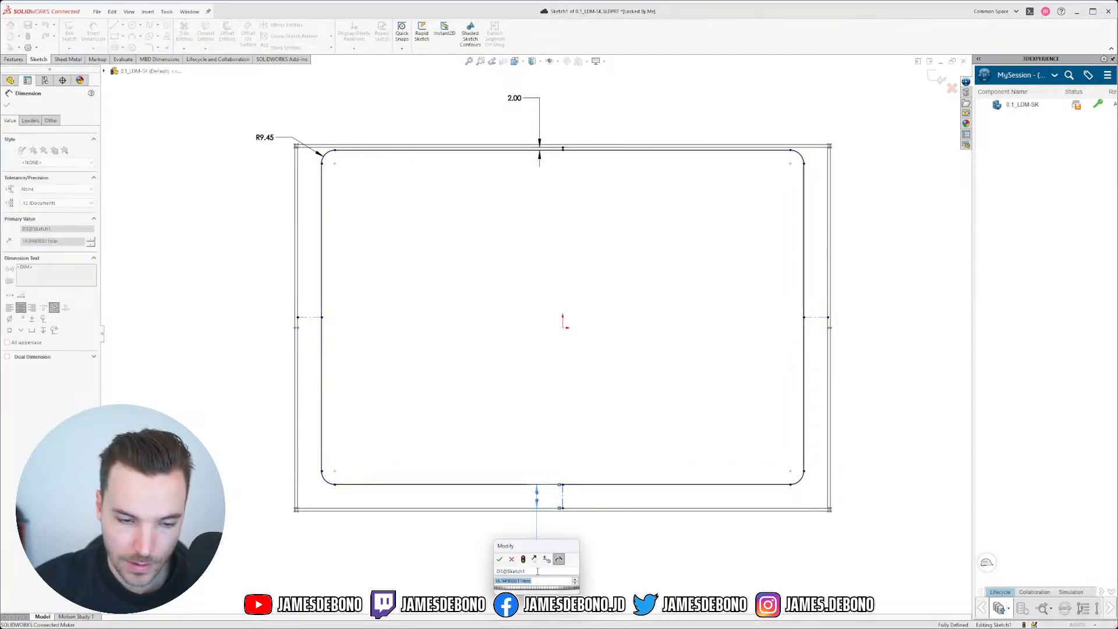
{"action": "type", "text": "4"}
{"action": "key", "text": "Return"}
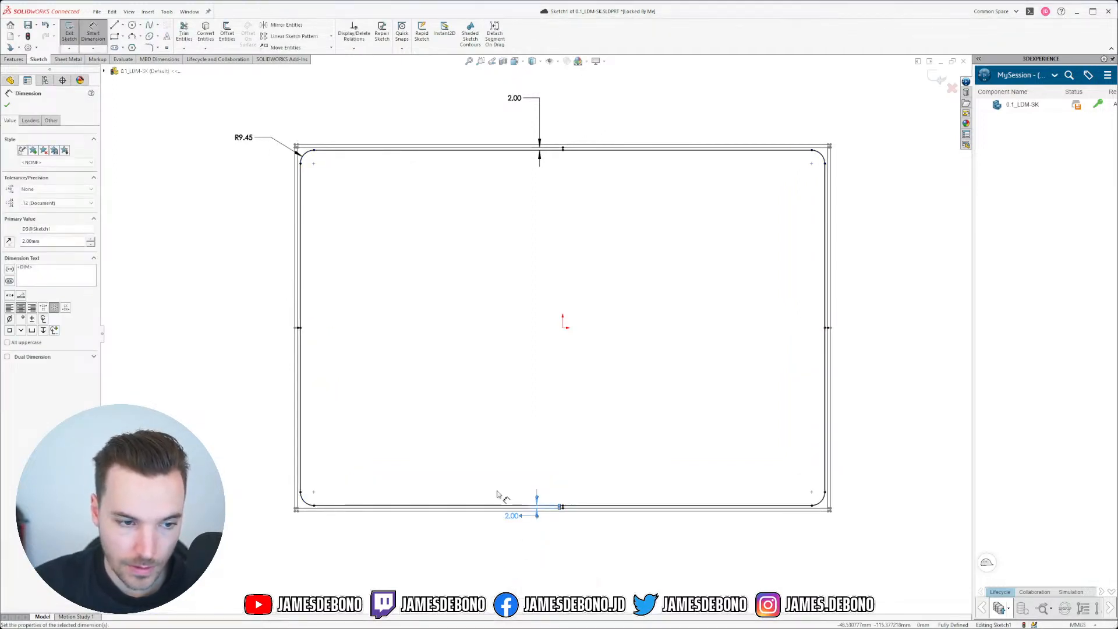
{"action": "left_click_drag", "start_coordinate": [512, 515], "coordinate": [571, 560]}
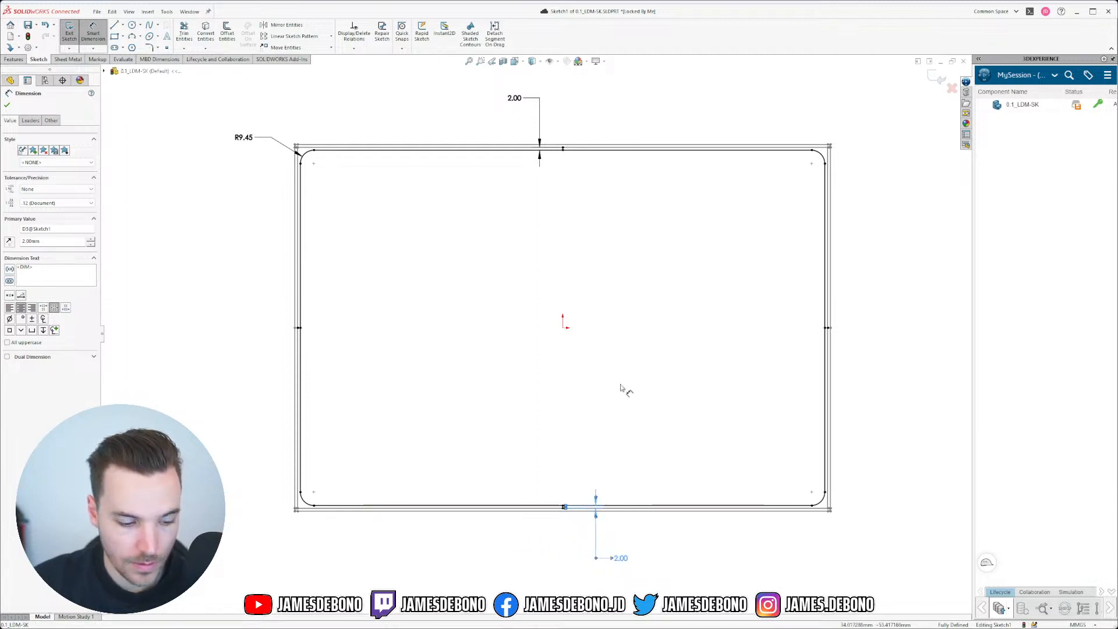
Step: Change the top gap dimension to 1.00
{"action": "left_click_drag", "start_coordinate": [515, 98], "coordinate": [510, 94]}
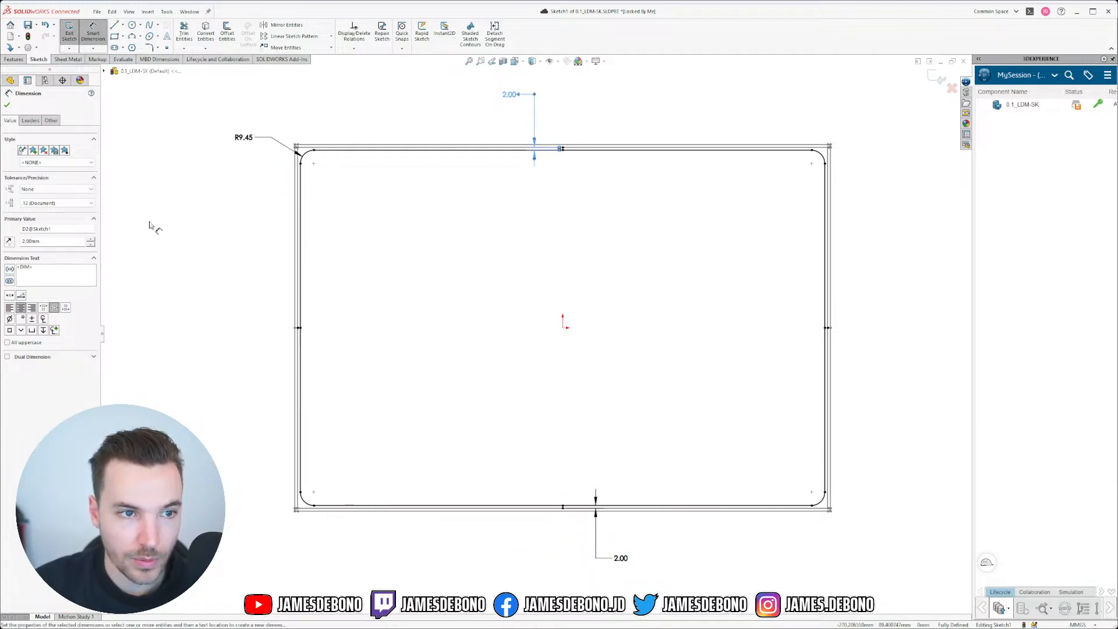
{"action": "type", "text": "1"}
{"action": "key", "text": "Return"}
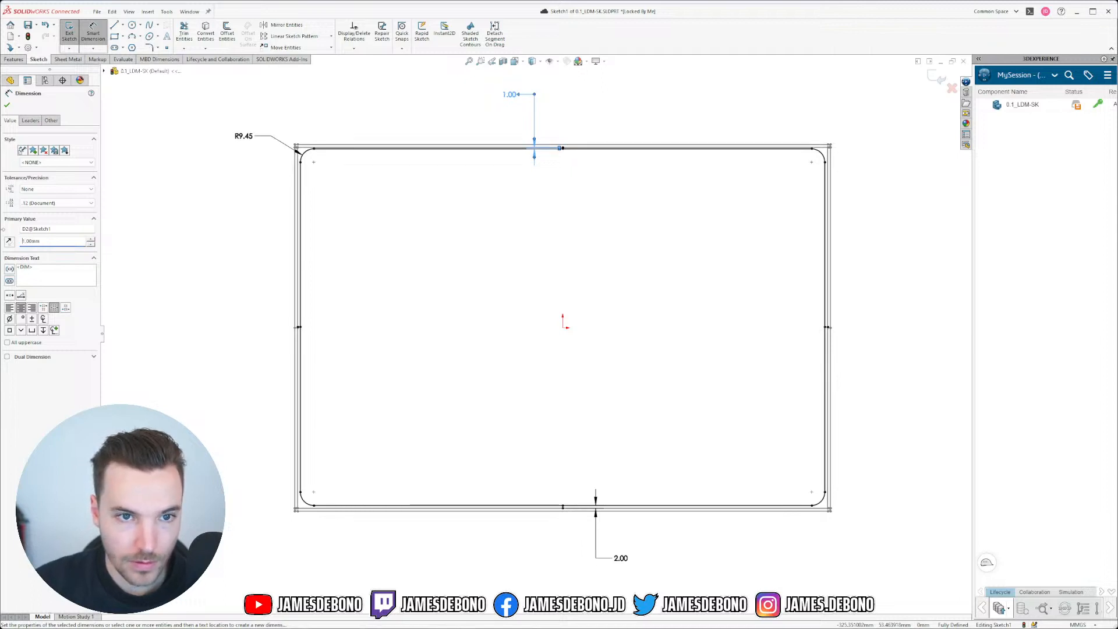
{"action": "key", "text": "Escape"}
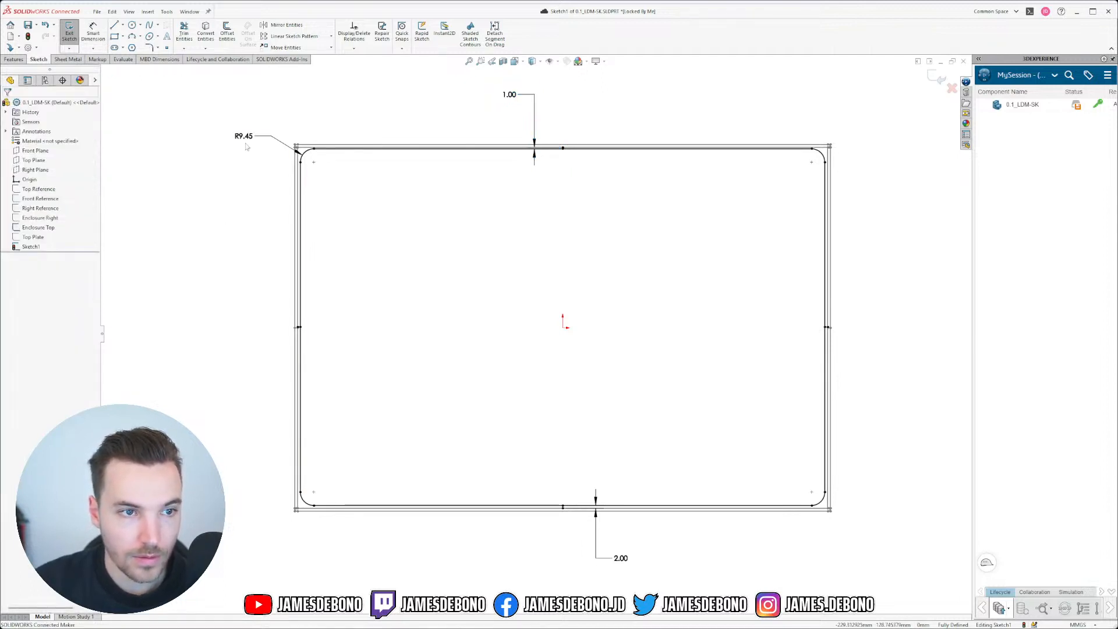
Step: Reduce the corner radius from R9.45 to R2.00 and fit the outline in view
{"action": "scroll", "coordinate": [247, 148], "scroll_direction": "up", "scroll_amount": 3}
{"action": "left_click", "coordinate": [267, 181]}
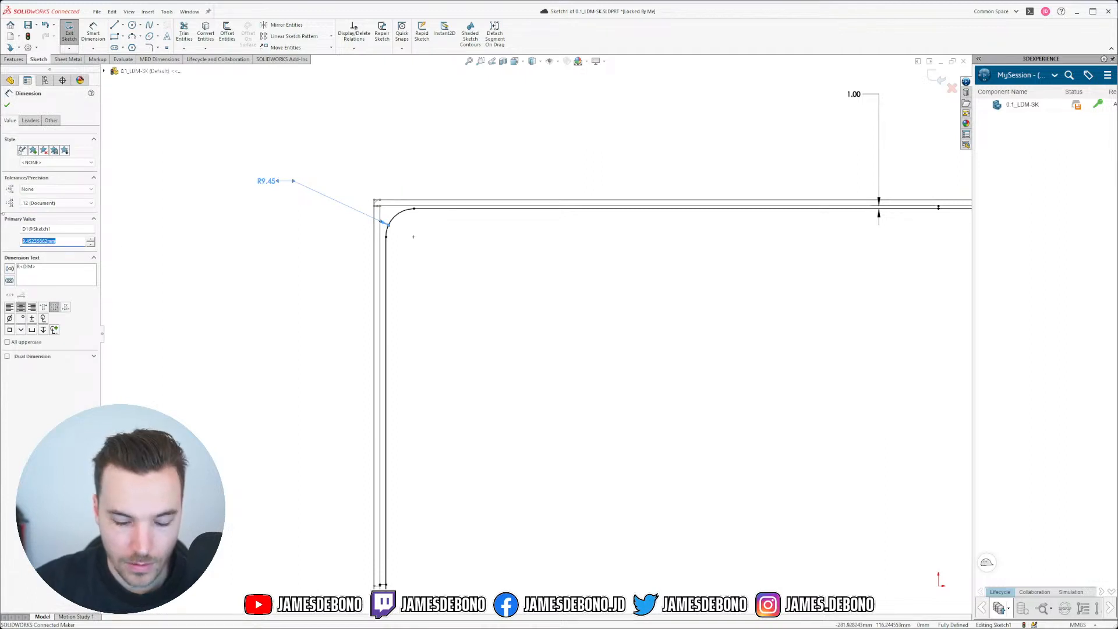
{"action": "type", "text": "2.00mm"}
{"action": "key", "text": "Return"}
{"action": "key", "text": "Escape"}
{"action": "key", "text": "f"}
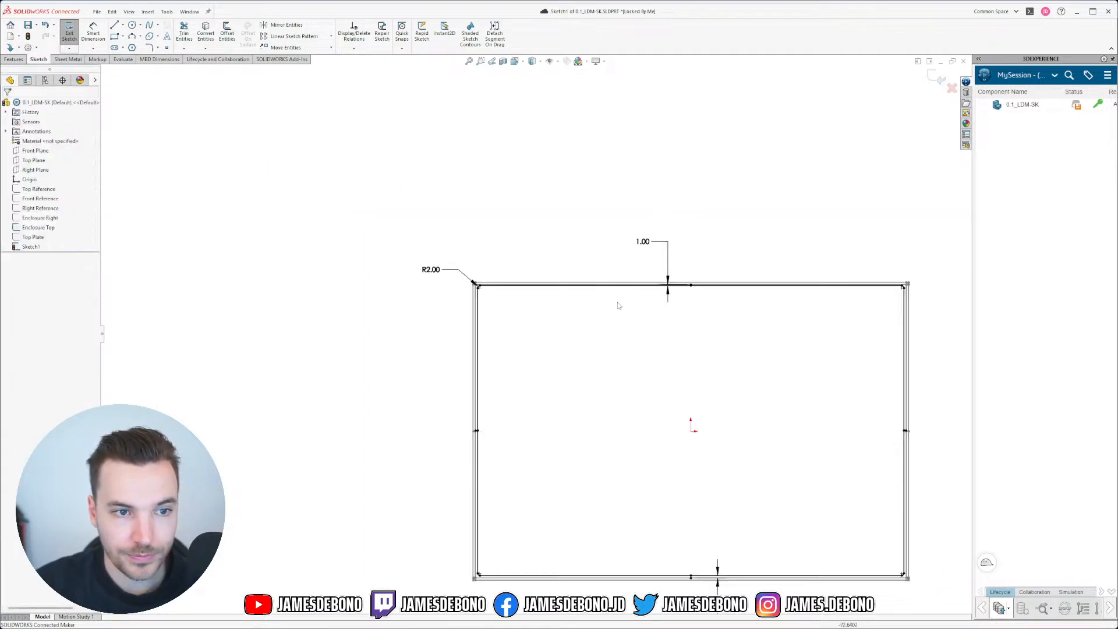
{"action": "scroll", "coordinate": [553, 306], "scroll_direction": "up", "scroll_amount": 3}
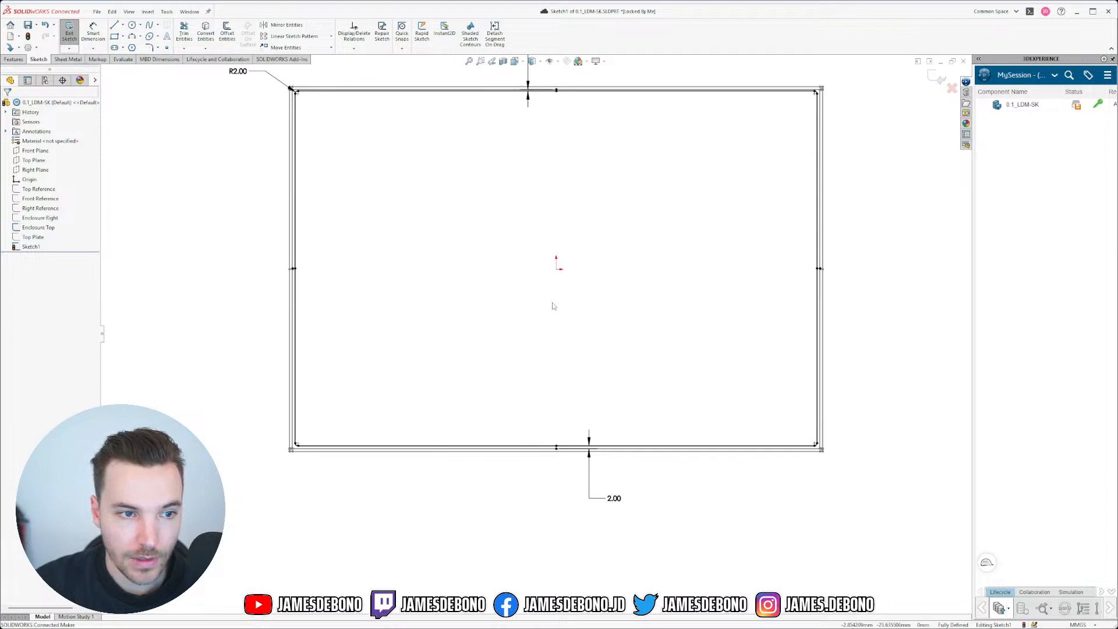
{"action": "scroll", "coordinate": [536, 304], "scroll_direction": "up", "scroll_amount": 2}
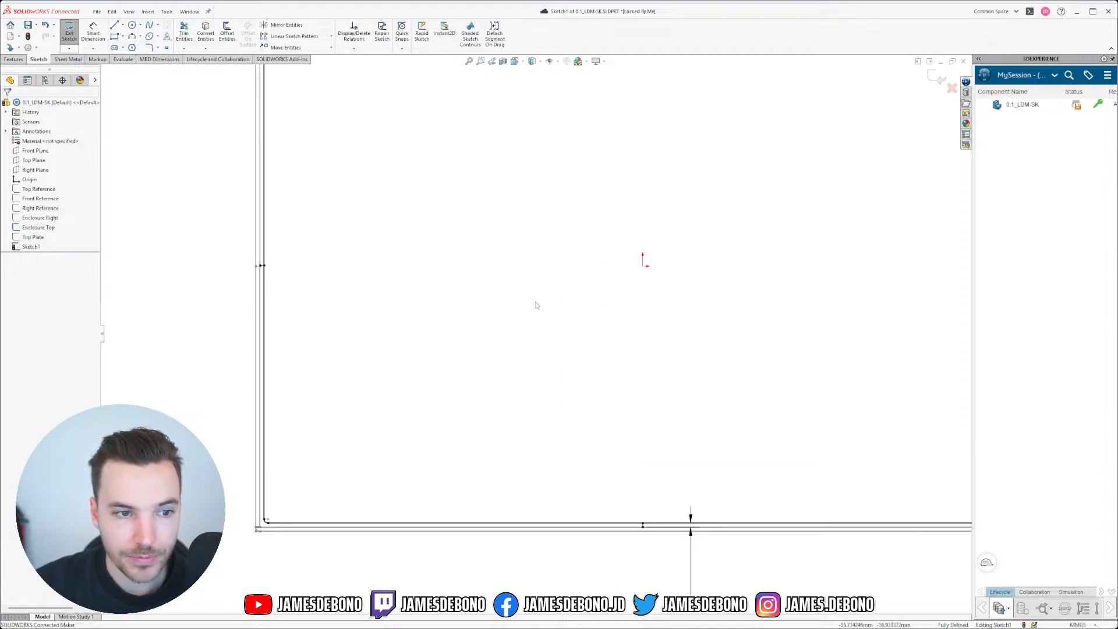
{"action": "scroll", "coordinate": [559, 326], "scroll_direction": "down", "scroll_amount": 2}
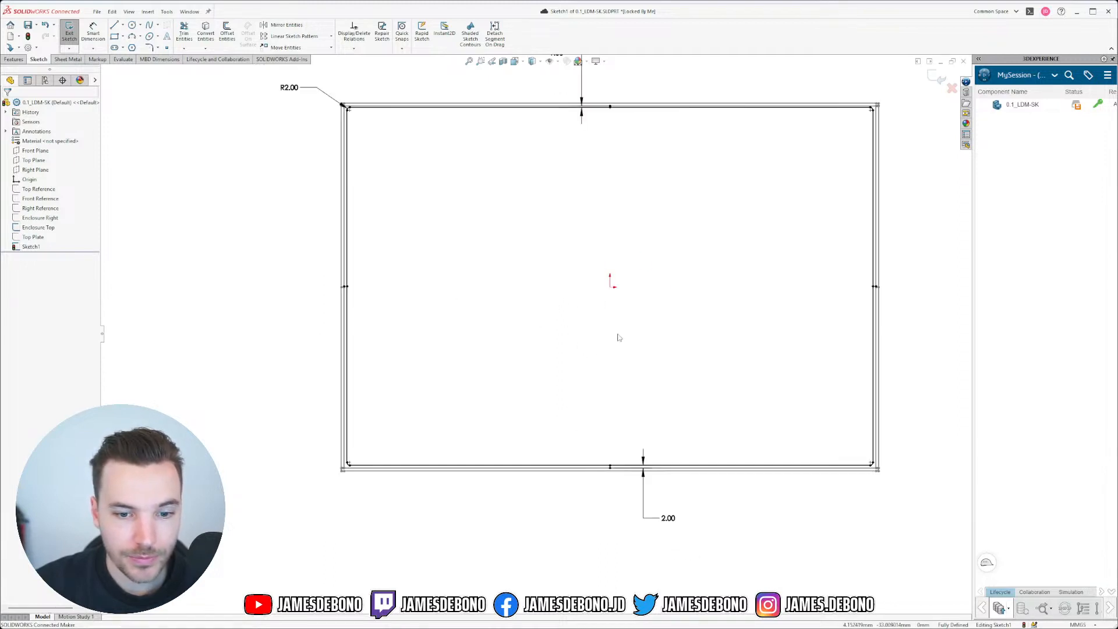
Step: Exit the outline sketch and rename Sketch1 to PCB Top in the feature tree
{"action": "left_click", "coordinate": [936, 78]}
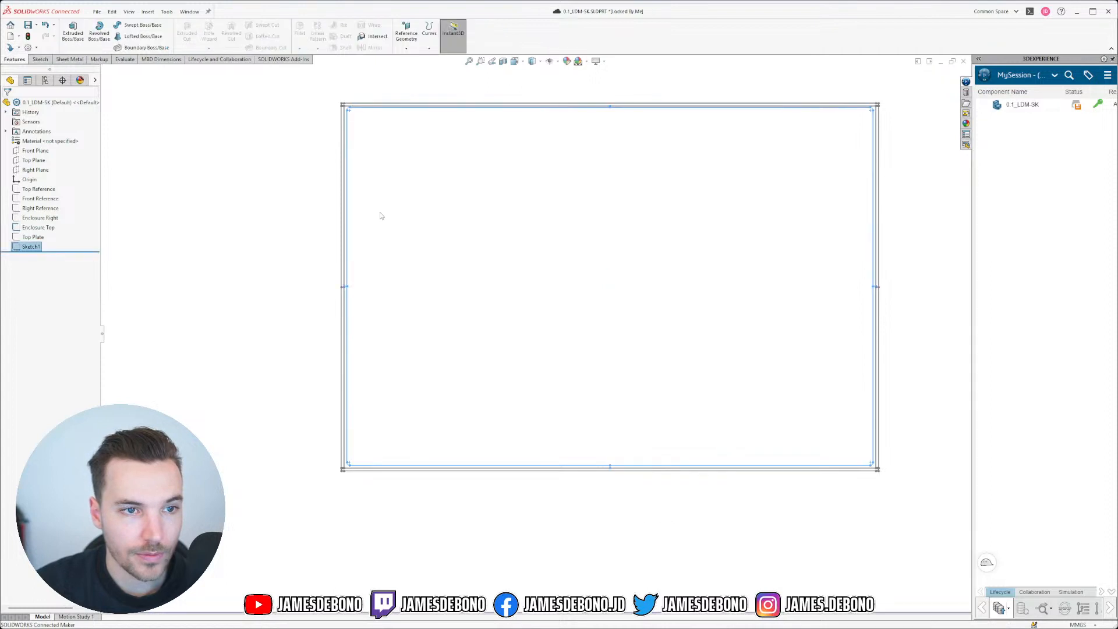
{"action": "left_click", "coordinate": [30, 247]}
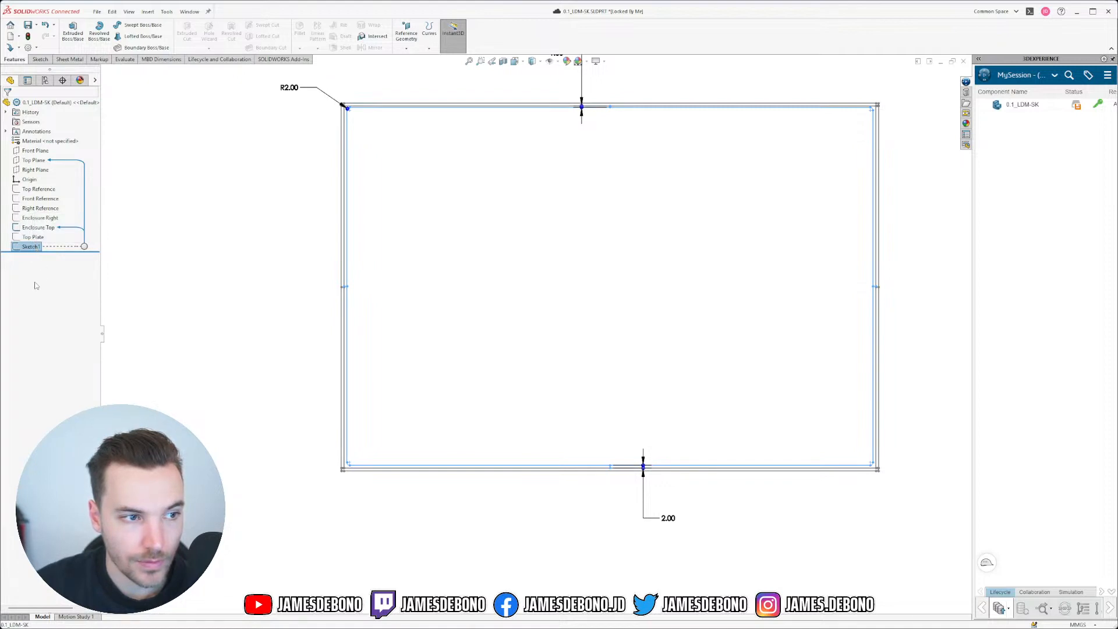
{"action": "right_click", "coordinate": [26, 250]}
{"action": "left_click", "coordinate": [30, 247]}
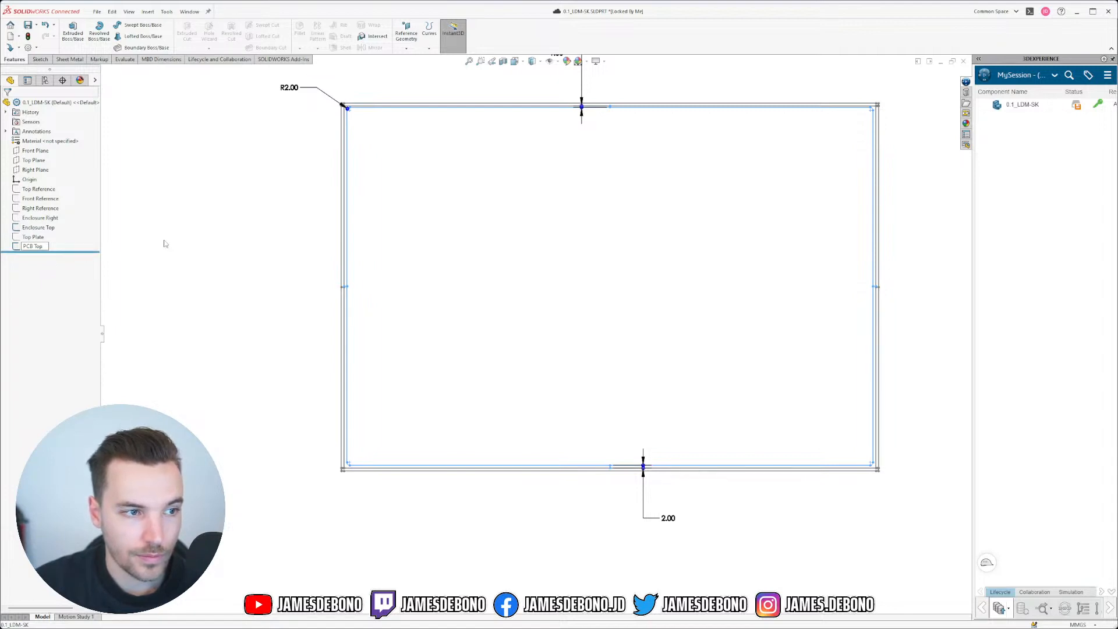
{"action": "left_click", "coordinate": [209, 265]}
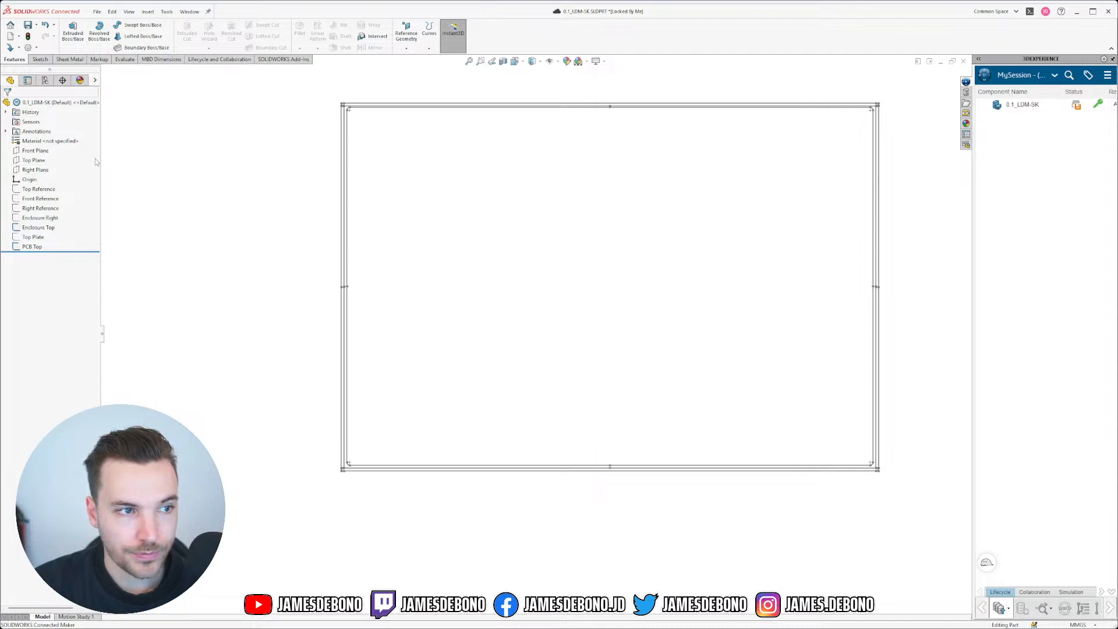
Step: Start a sketch on the Right Plane and show the Enclosure Right sketch
{"action": "left_click", "coordinate": [35, 170]}
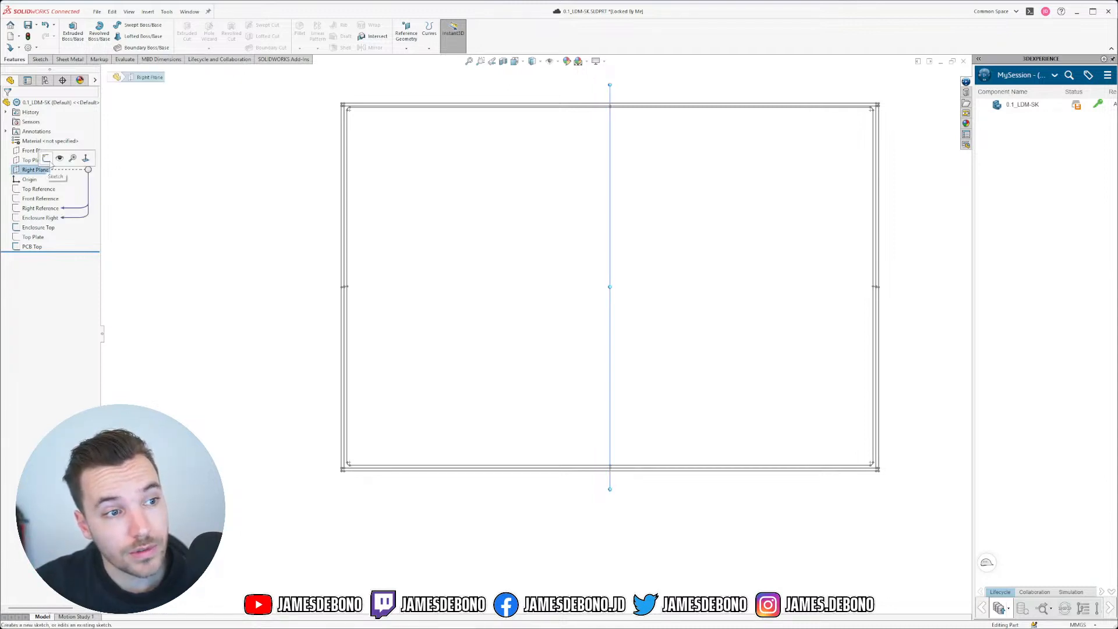
{"action": "left_click", "coordinate": [48, 159]}
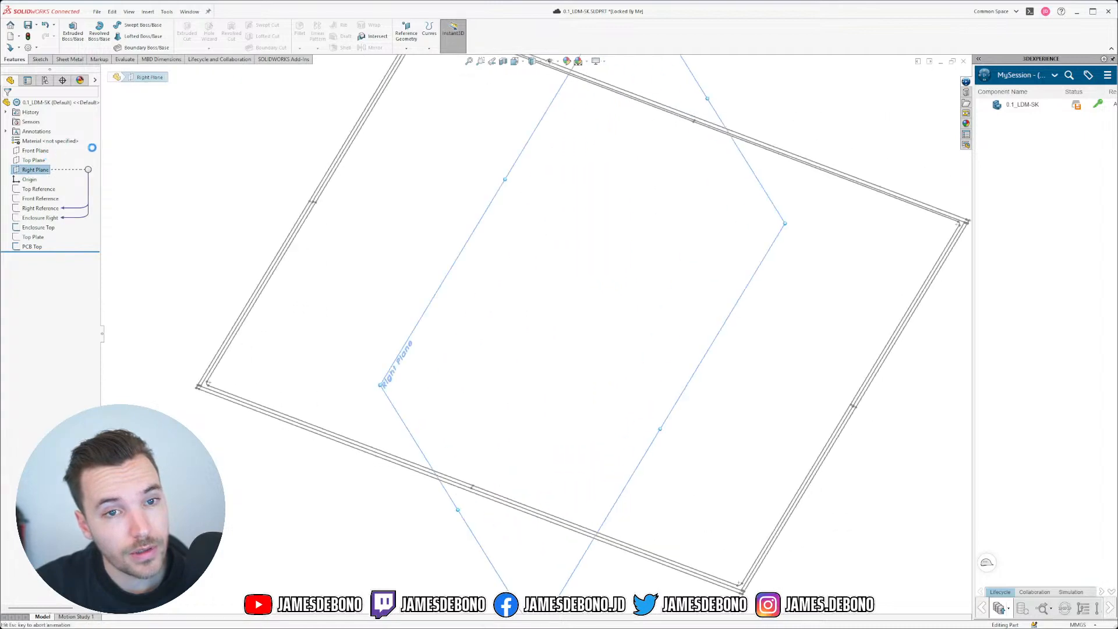
{"action": "left_click", "coordinate": [43, 219]}
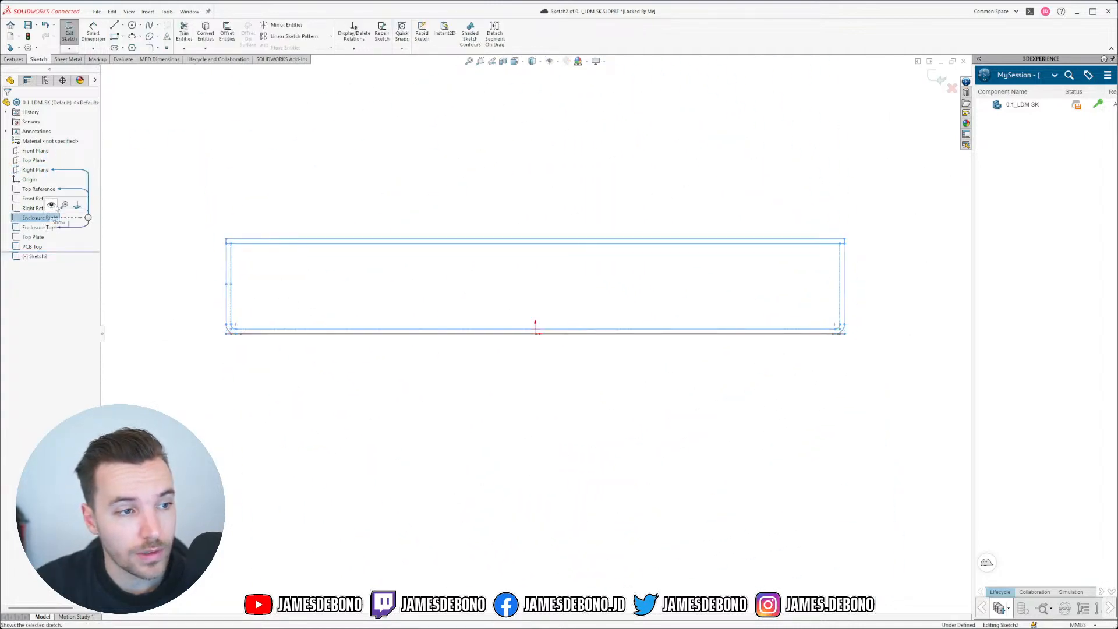
{"action": "left_click", "coordinate": [52, 205]}
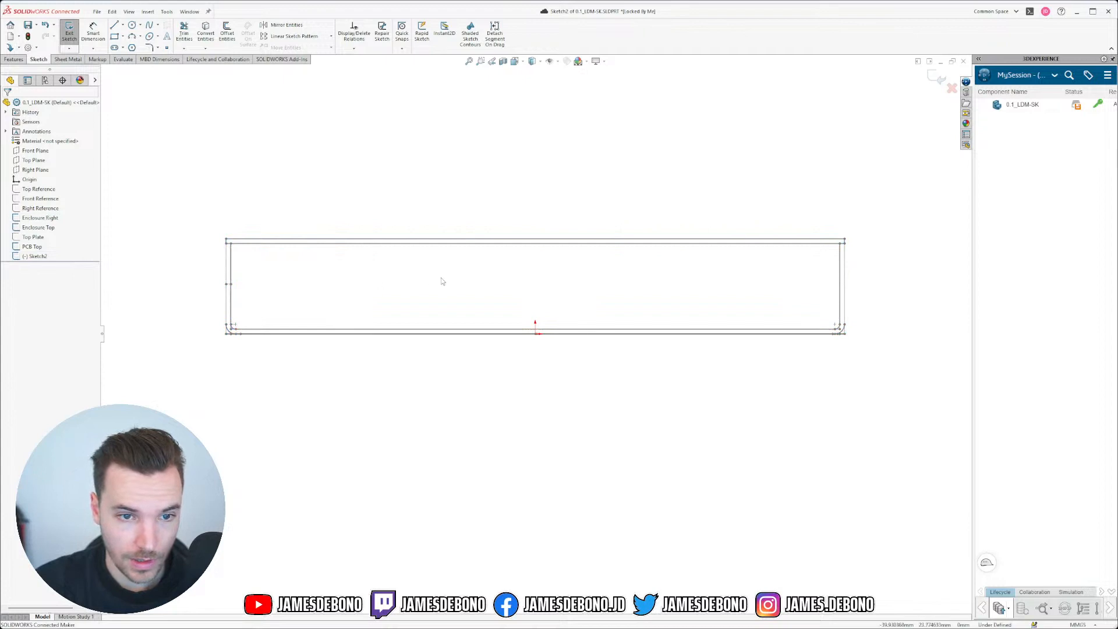
{"action": "scroll", "coordinate": [442, 282], "scroll_direction": "down", "scroll_amount": 2}
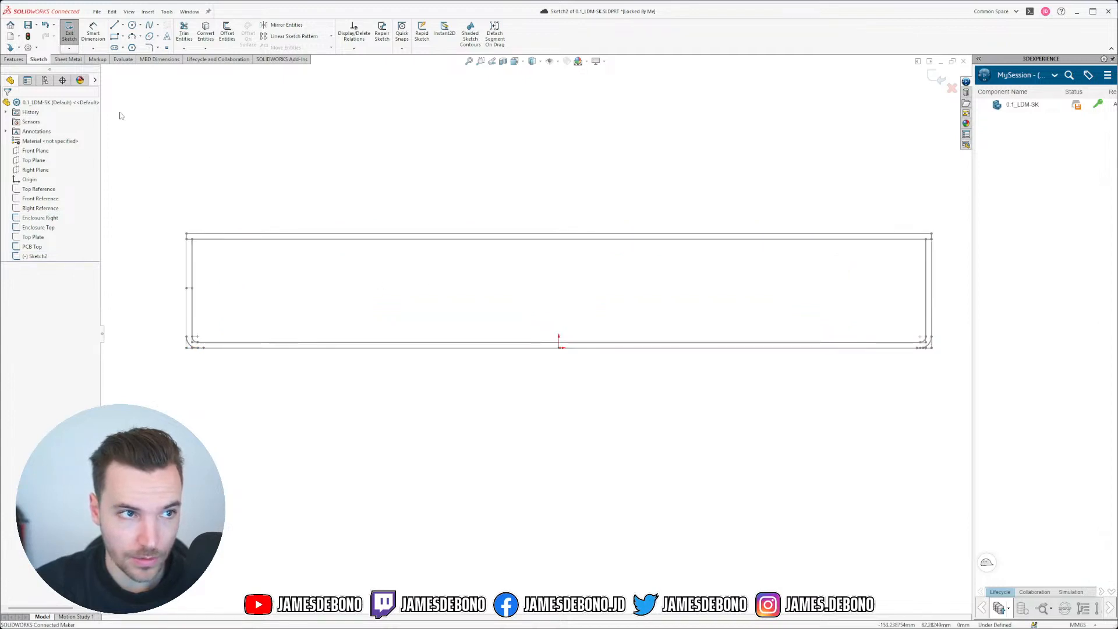
Step: Draw a long corner rectangle spanning from the left wall to the right wall
{"action": "left_click", "coordinate": [114, 36]}
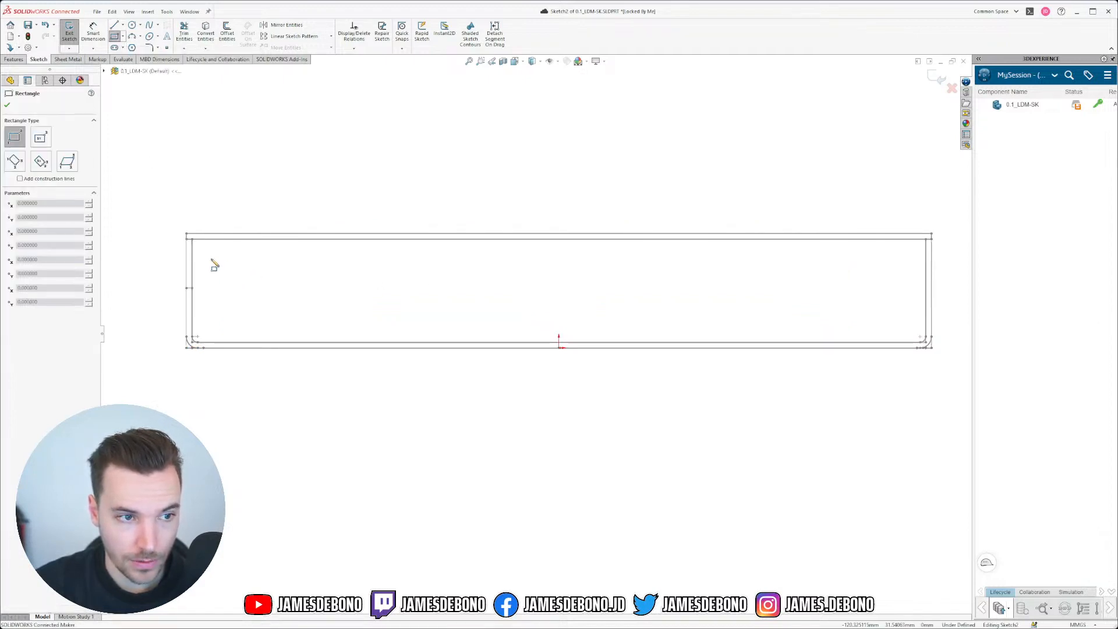
{"action": "left_click", "coordinate": [198, 261]}
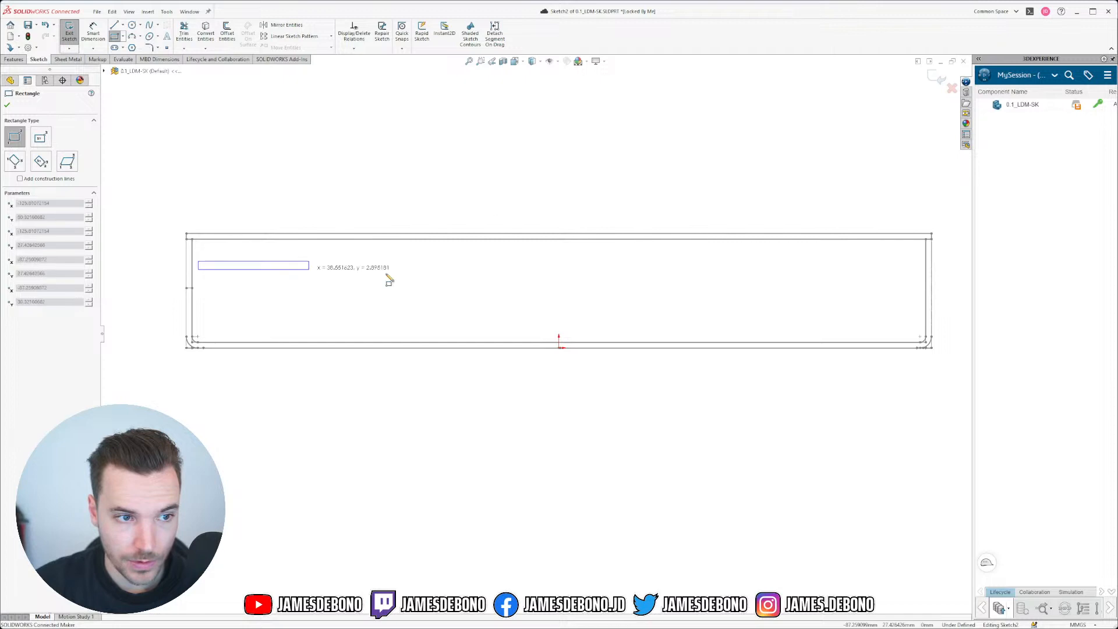
{"action": "left_click", "coordinate": [917, 272]}
{"action": "key", "text": "Escape"}
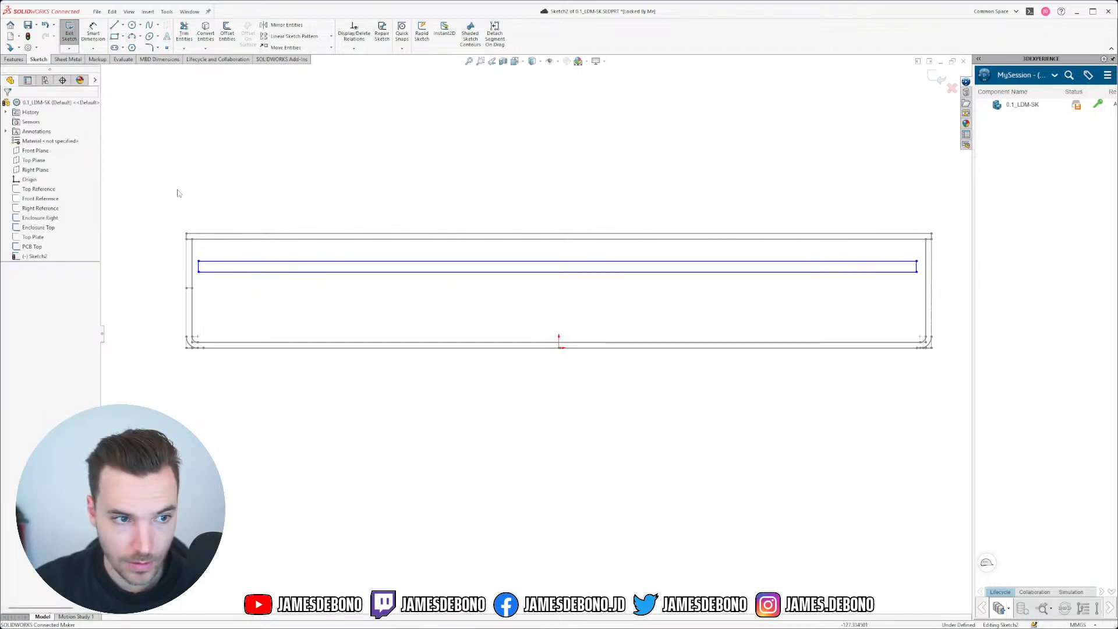
Step: Dimension the rectangle's thickness between its top and bottom lines at 1.6 mm
{"action": "left_click", "coordinate": [92, 34]}
{"action": "scroll", "coordinate": [818, 326], "scroll_direction": "up", "scroll_amount": 2}
{"action": "scroll", "coordinate": [763, 299], "scroll_direction": "down", "scroll_amount": 4}
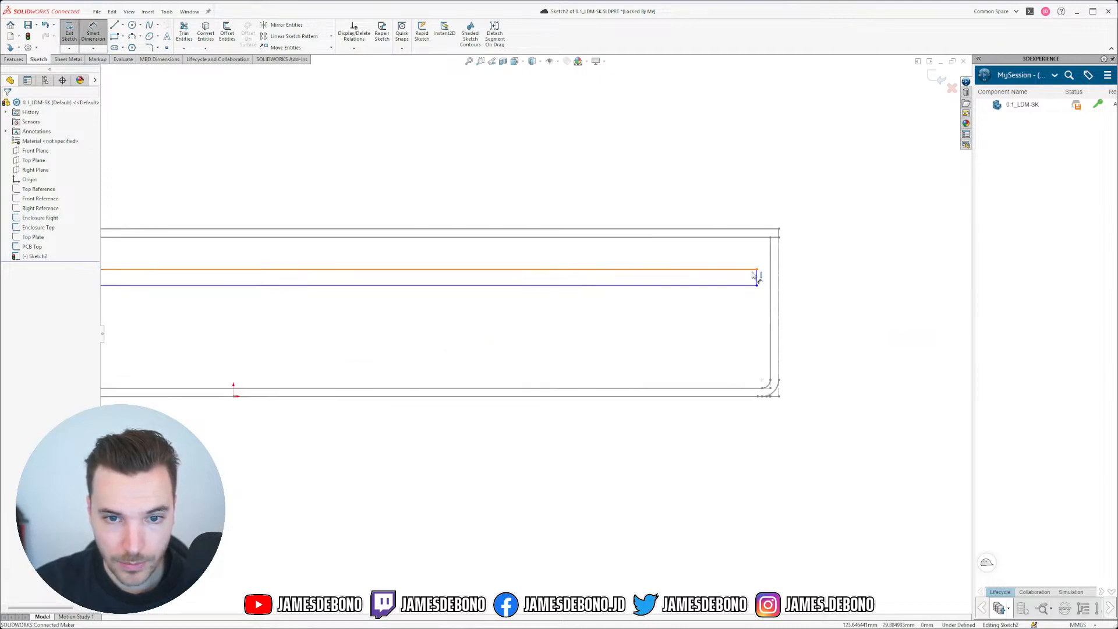
{"action": "scroll", "coordinate": [225, 299], "scroll_direction": "up", "scroll_amount": 3}
{"action": "scroll", "coordinate": [160, 327], "scroll_direction": "down", "scroll_amount": 3}
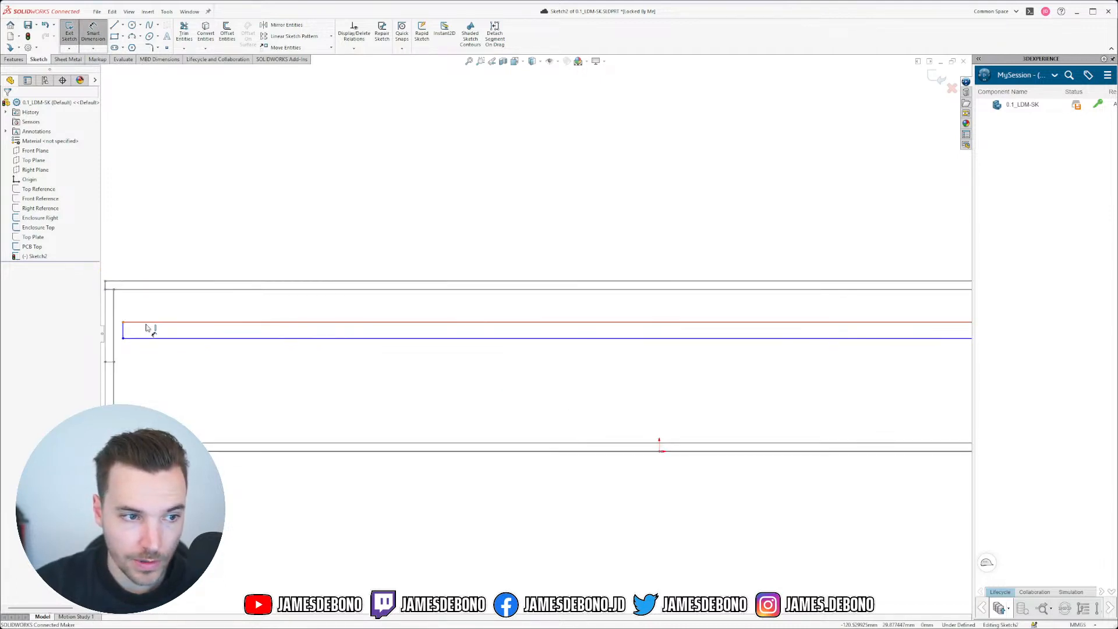
{"action": "left_click", "coordinate": [146, 322]}
{"action": "left_click", "coordinate": [149, 339]}
{"action": "scroll", "coordinate": [214, 352], "scroll_direction": "up", "scroll_amount": 3}
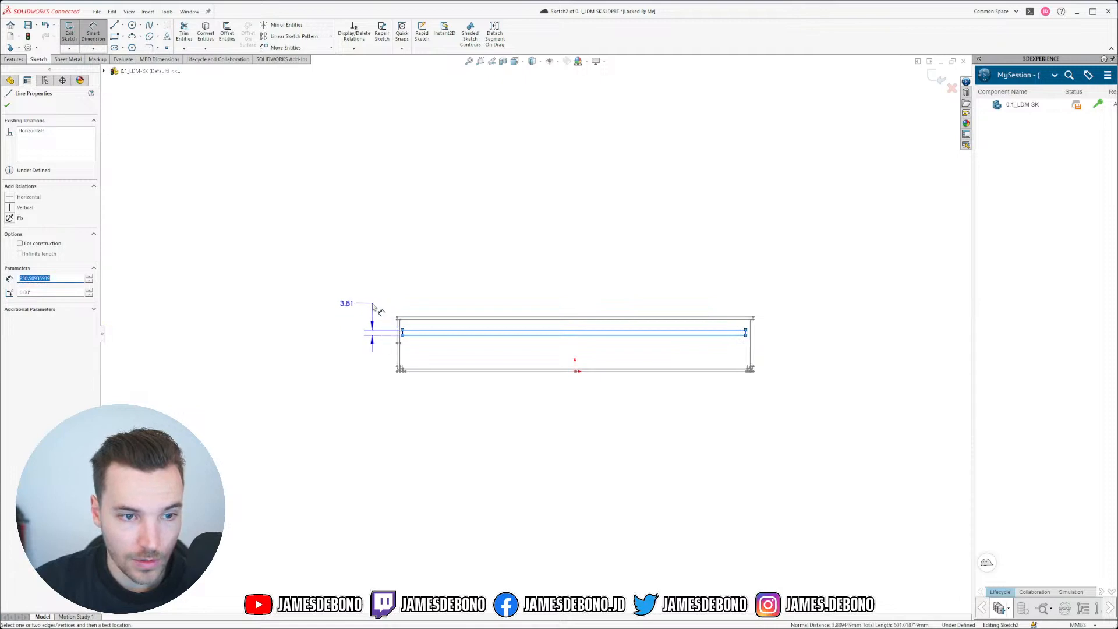
{"action": "left_click", "coordinate": [344, 302]}
{"action": "type", "text": "1.6"}
{"action": "key", "text": "Return"}
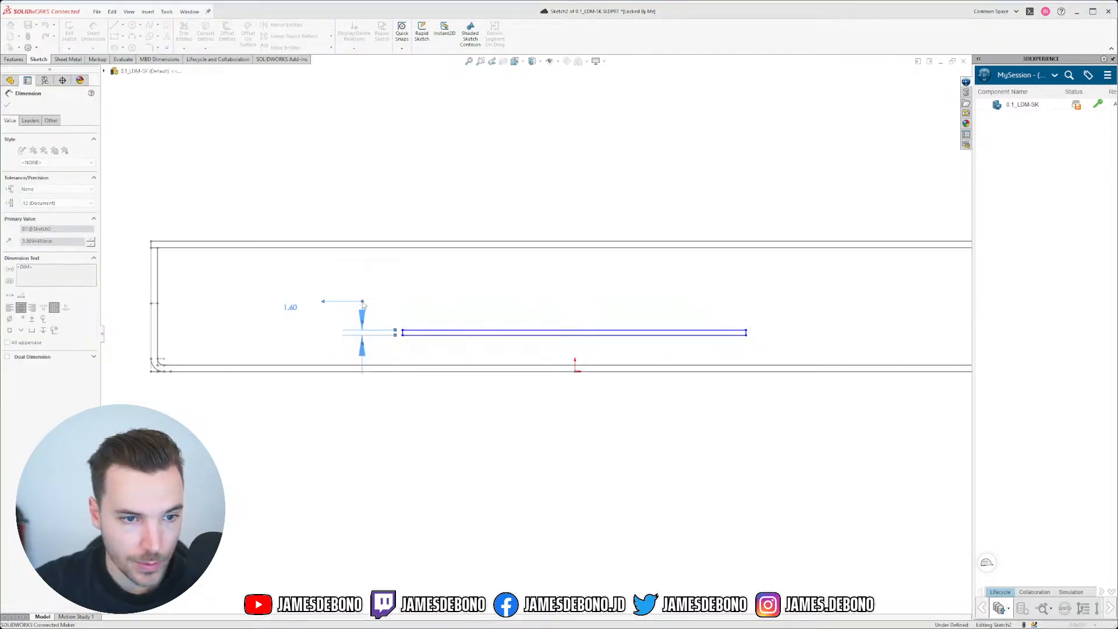
{"action": "key", "text": "Escape"}
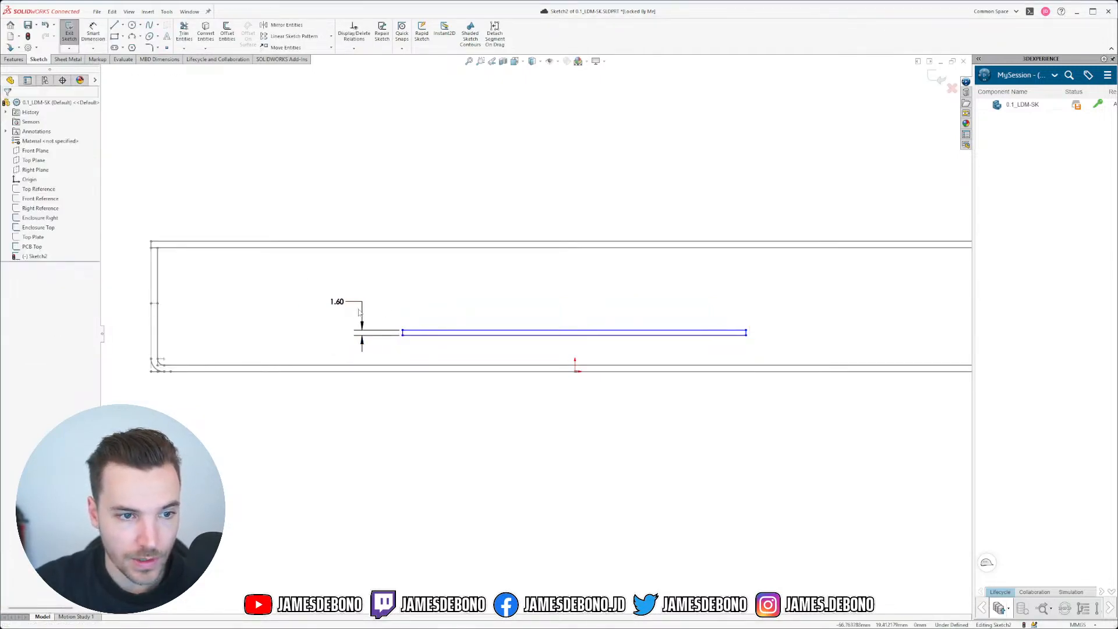
Step: Drag the board rectangle's left and right ends outward toward the enclosure walls
{"action": "left_click_drag", "start_coordinate": [402, 333], "coordinate": [194, 293]}
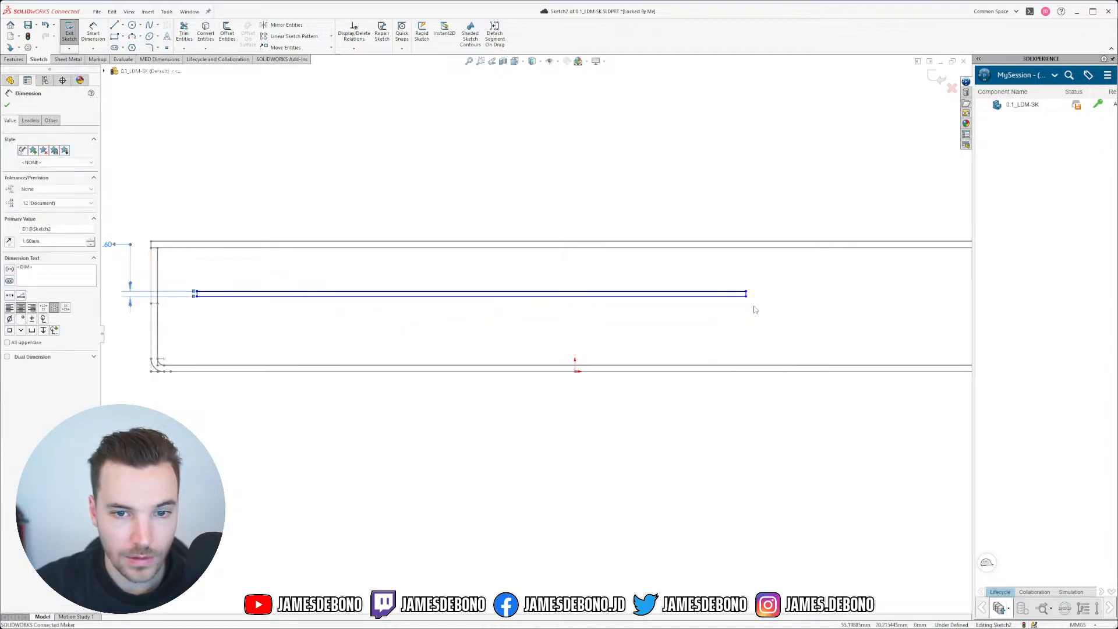
{"action": "left_click_drag", "start_coordinate": [746, 294], "coordinate": [963, 293]}
{"action": "scroll", "coordinate": [290, 329], "scroll_direction": "up", "scroll_amount": 5}
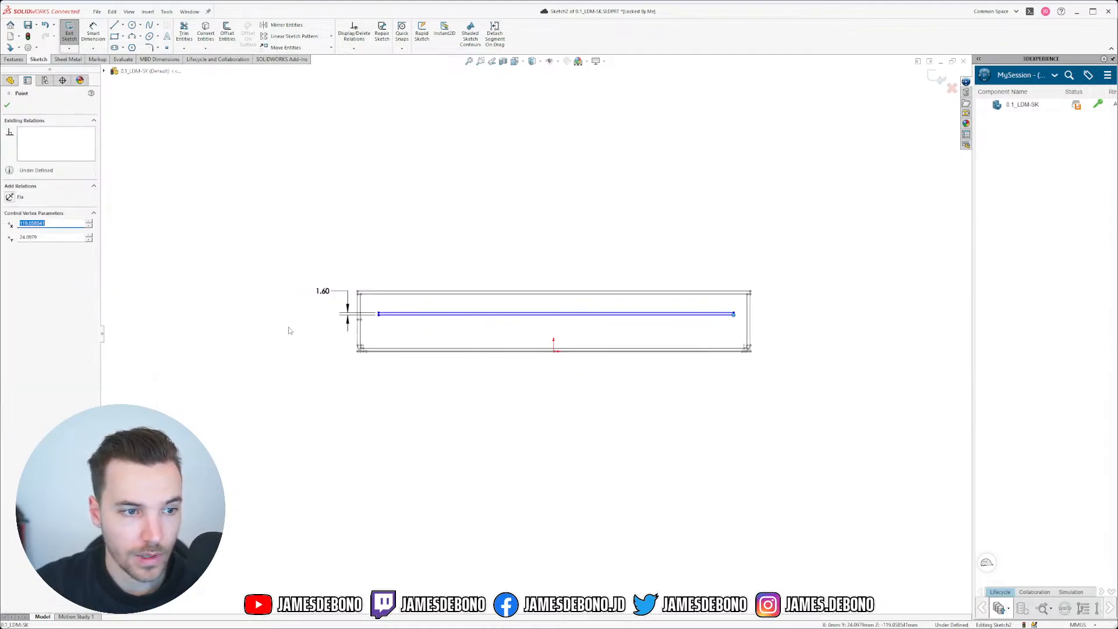
{"action": "scroll", "coordinate": [454, 356], "scroll_direction": "down", "scroll_amount": 6}
{"action": "scroll", "coordinate": [380, 315], "scroll_direction": "up", "scroll_amount": 5}
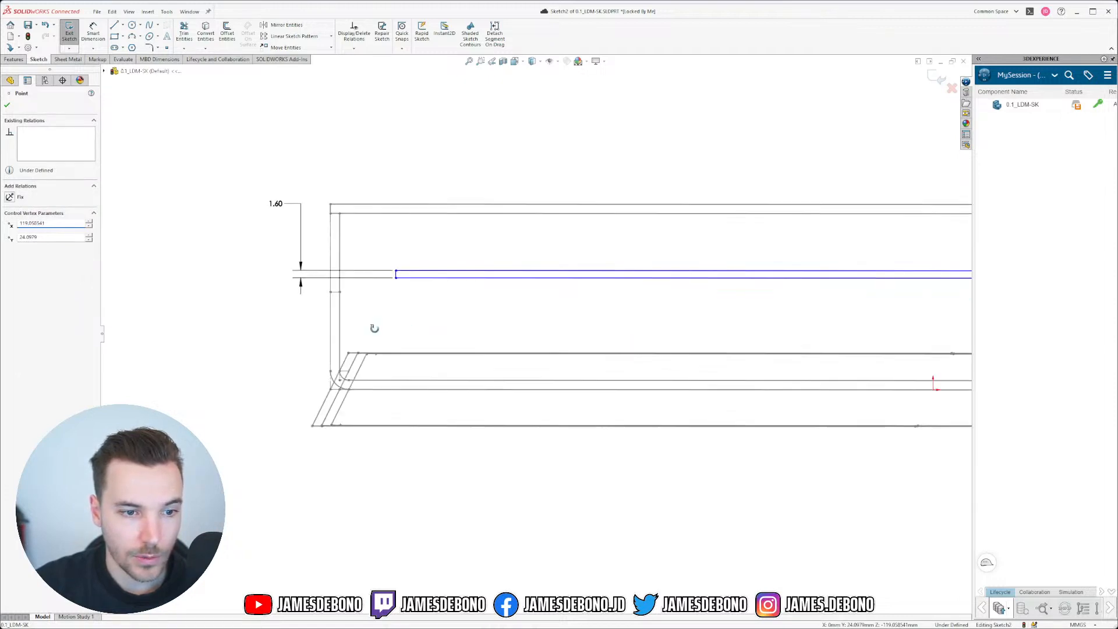
{"action": "scroll", "coordinate": [370, 398], "scroll_direction": "down", "scroll_amount": 1}
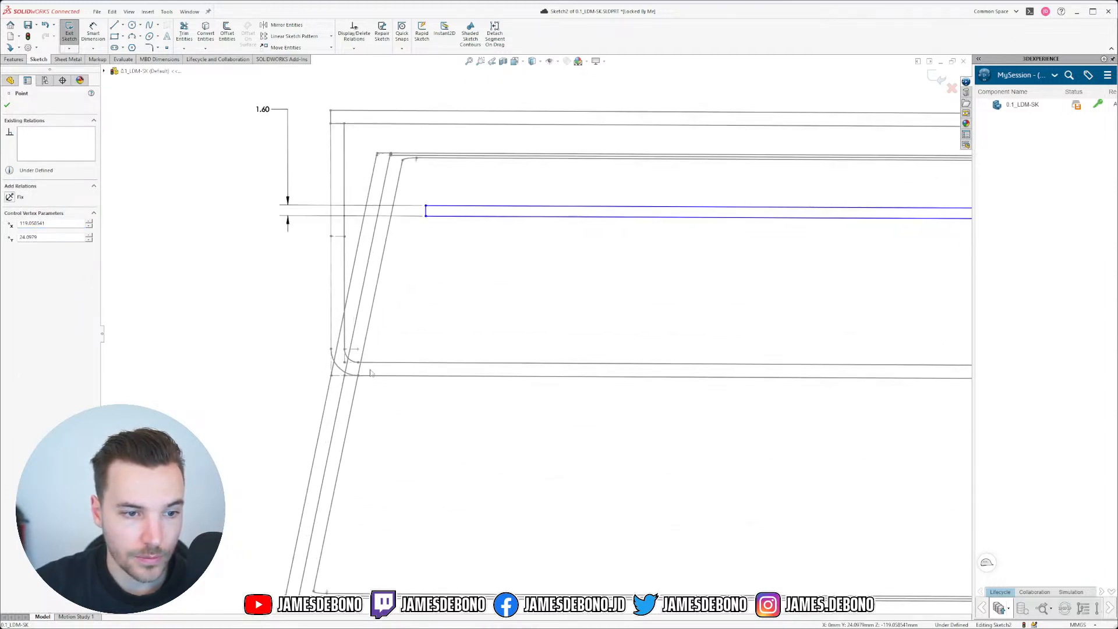
{"action": "scroll", "coordinate": [373, 366], "scroll_direction": "down", "scroll_amount": 3}
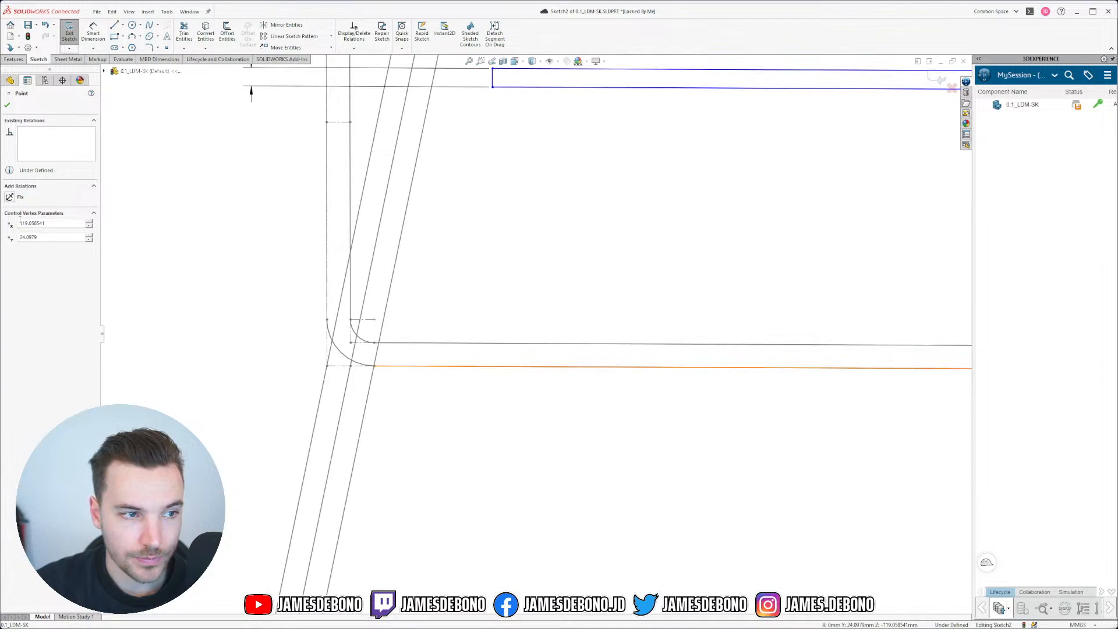
{"action": "left_click", "coordinate": [163, 183]}
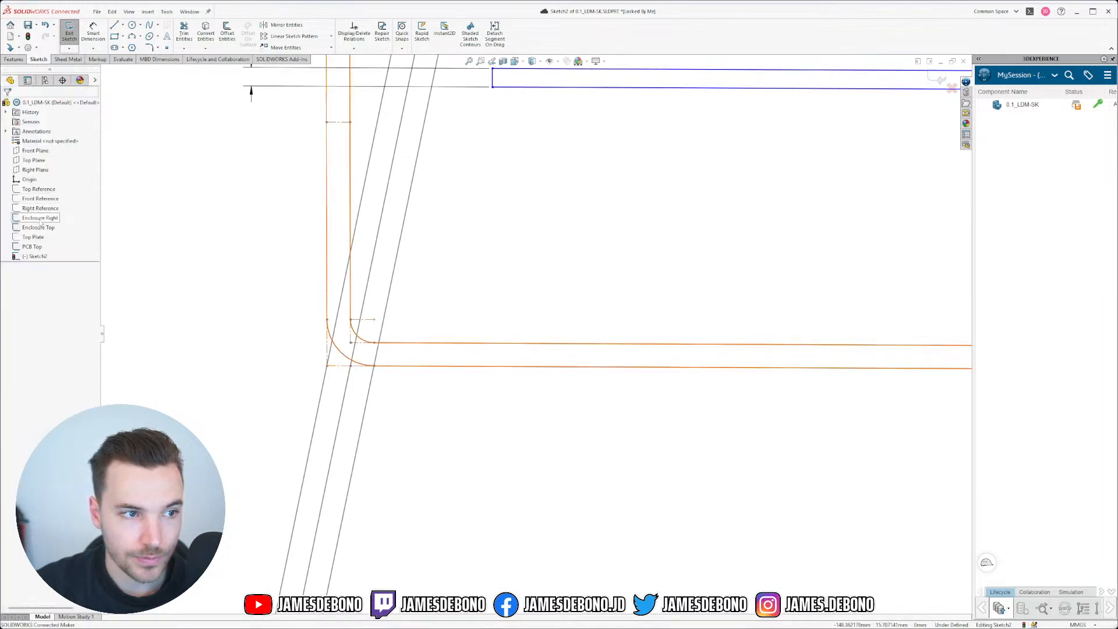
Step: Hide the Enclosure Right and Enclosure Top sketches
{"action": "left_click", "coordinate": [40, 220]}
{"action": "left_click", "coordinate": [47, 208]}
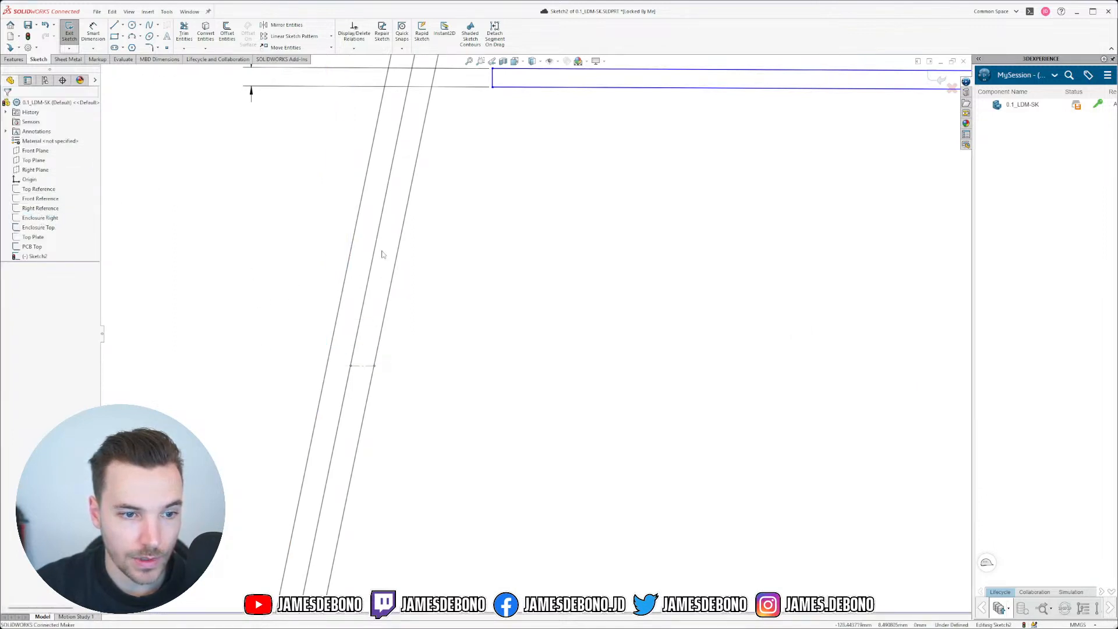
{"action": "scroll", "coordinate": [407, 245], "scroll_direction": "up", "scroll_amount": 2}
{"action": "left_click", "coordinate": [49, 229]}
{"action": "left_click", "coordinate": [53, 214]}
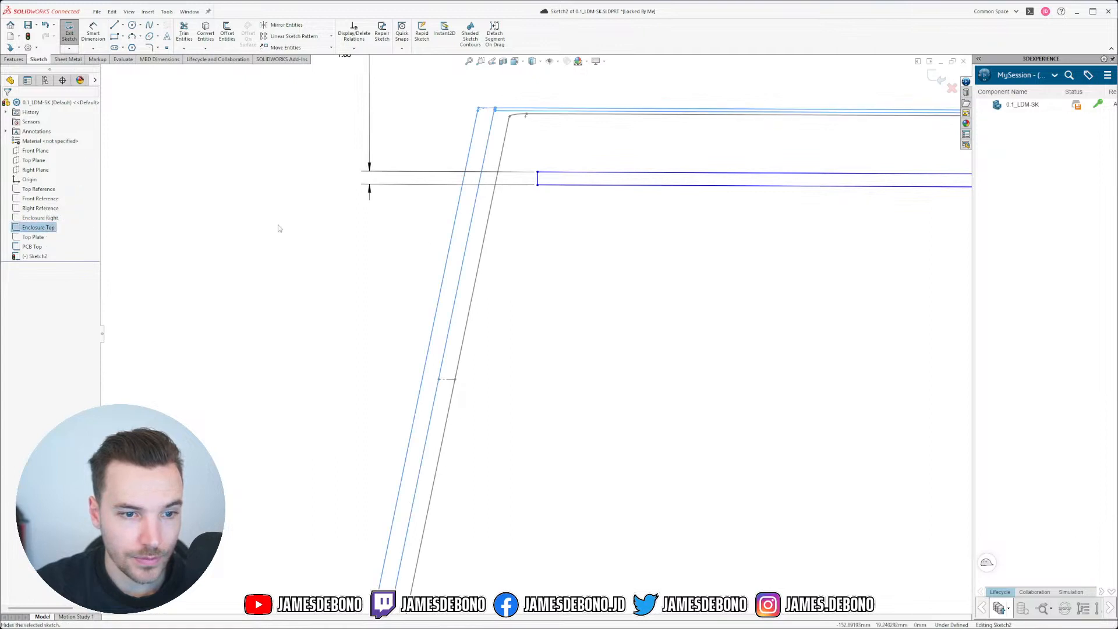
{"action": "scroll", "coordinate": [558, 268], "scroll_direction": "up", "scroll_amount": 1}
{"action": "scroll", "coordinate": [546, 269], "scroll_direction": "down", "scroll_amount": 2}
{"action": "scroll", "coordinate": [546, 269], "scroll_direction": "down", "scroll_amount": 1}
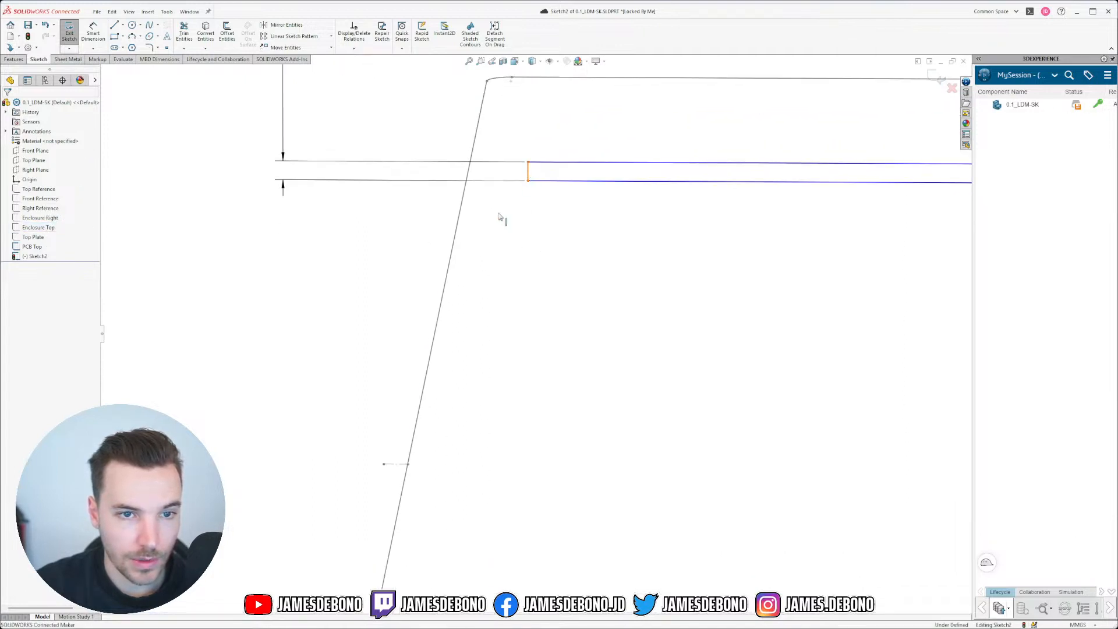
Step: Make the rectangle's left end coincident with the slanted left outline line
{"action": "left_click", "coordinate": [408, 471]}
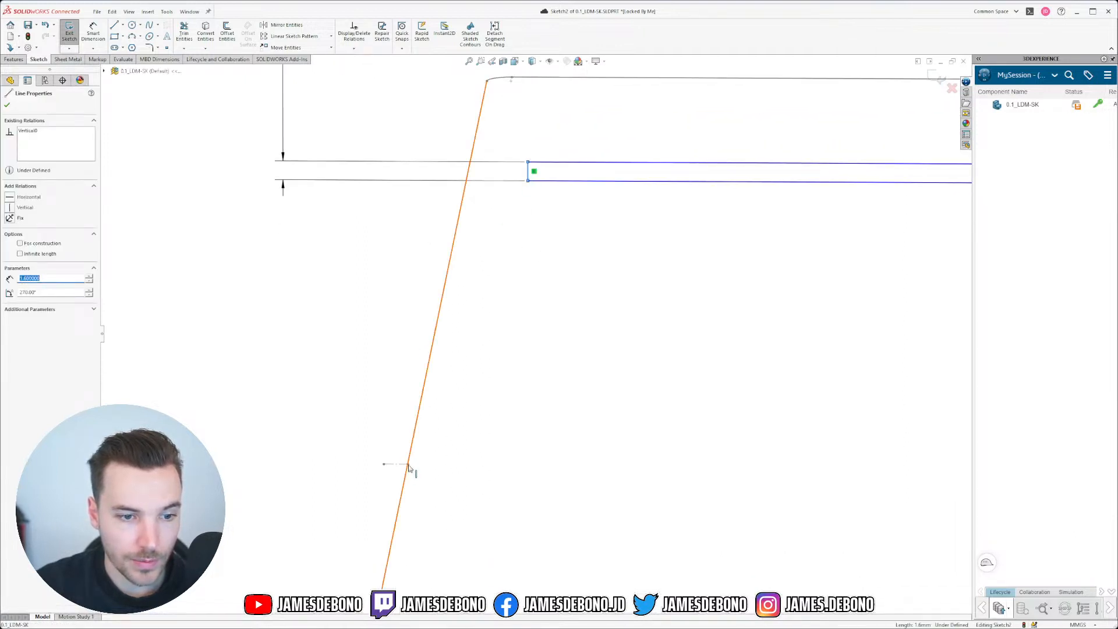
{"action": "left_click", "coordinate": [408, 466], "text": "ctrl"}
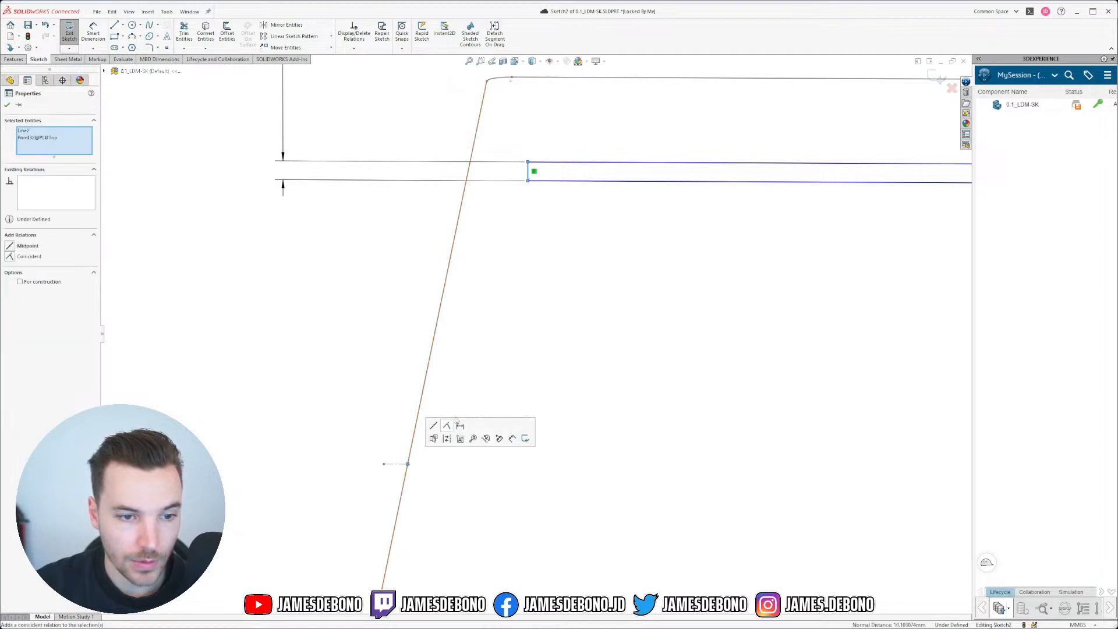
{"action": "left_click", "coordinate": [448, 428]}
{"action": "scroll", "coordinate": [399, 403], "scroll_direction": "up", "scroll_amount": 2}
{"action": "left_click", "coordinate": [399, 400]}
{"action": "scroll", "coordinate": [640, 408], "scroll_direction": "up", "scroll_amount": 4}
{"action": "scroll", "coordinate": [815, 402], "scroll_direction": "down", "scroll_amount": 3}
{"action": "scroll", "coordinate": [821, 359], "scroll_direction": "up", "scroll_amount": 3}
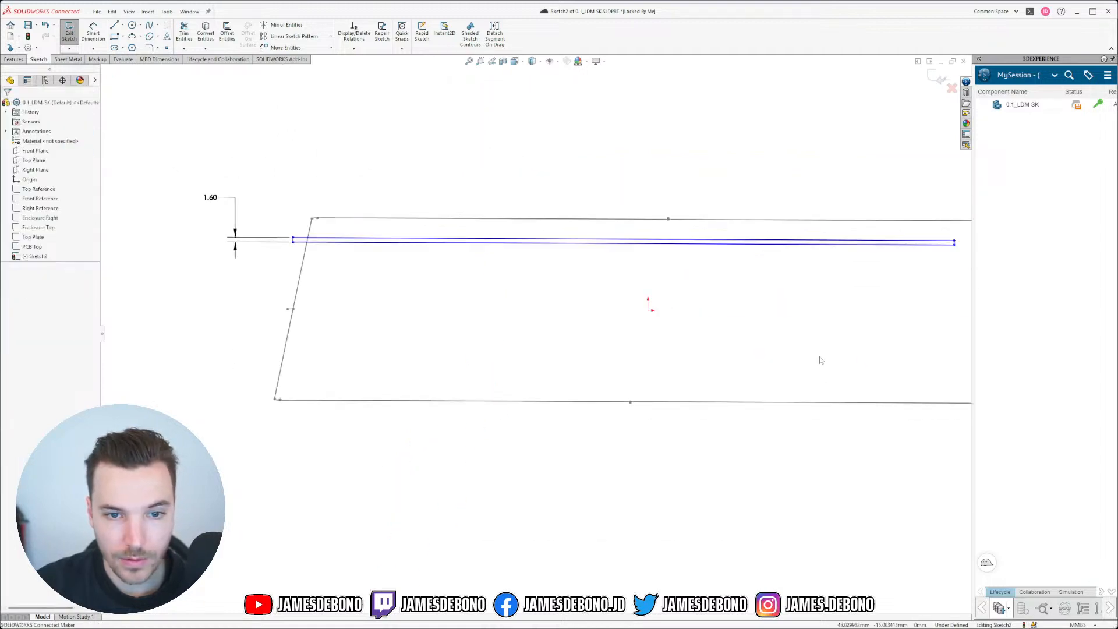
{"action": "scroll", "coordinate": [827, 301], "scroll_direction": "down", "scroll_amount": 5}
{"action": "scroll", "coordinate": [785, 344], "scroll_direction": "down", "scroll_amount": 3}
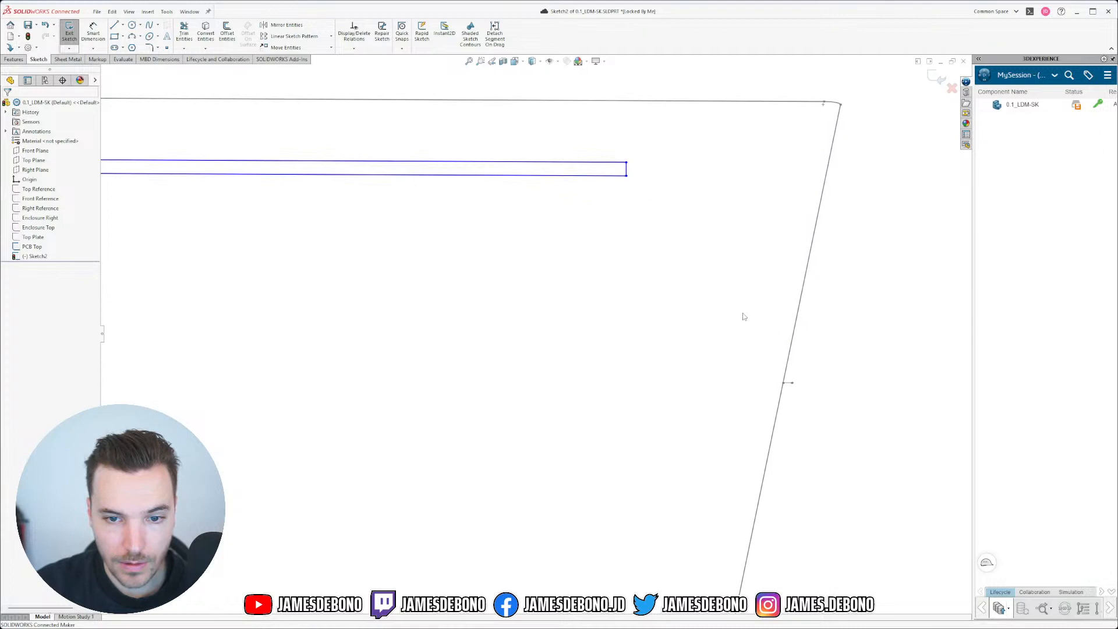
Step: Make the right end coincident with the slanted right line, then view Normal To Enclosure Right
{"action": "left_click", "coordinate": [627, 172]}
{"action": "left_click", "coordinate": [788, 383], "text": "ctrl"}
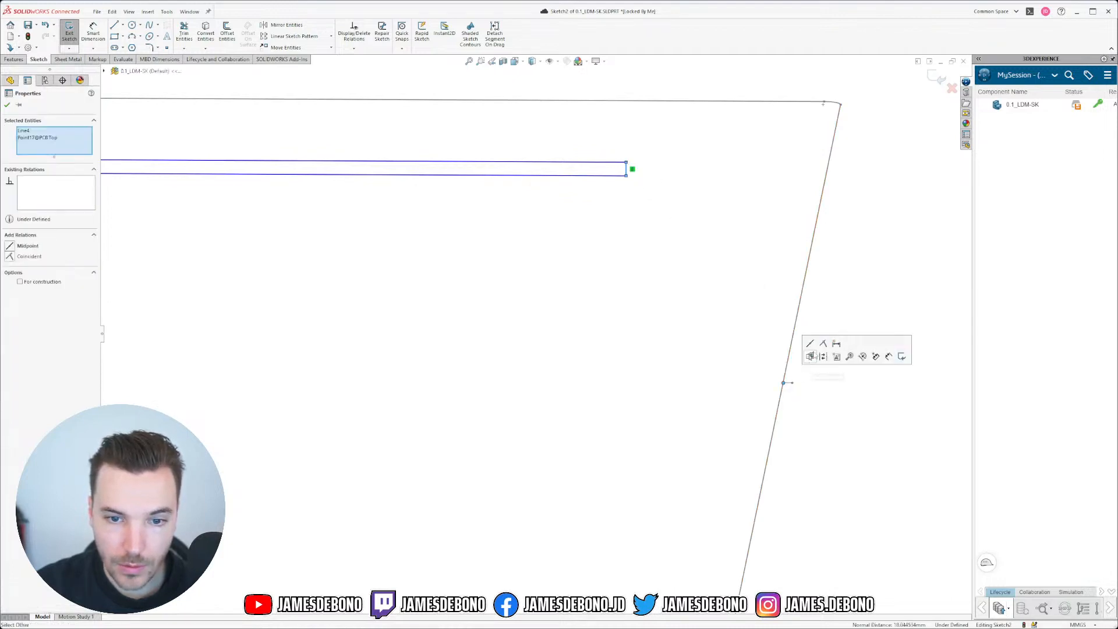
{"action": "left_click", "coordinate": [822, 344]}
{"action": "left_click", "coordinate": [819, 489]}
{"action": "scroll", "coordinate": [711, 419], "scroll_direction": "up", "scroll_amount": 5}
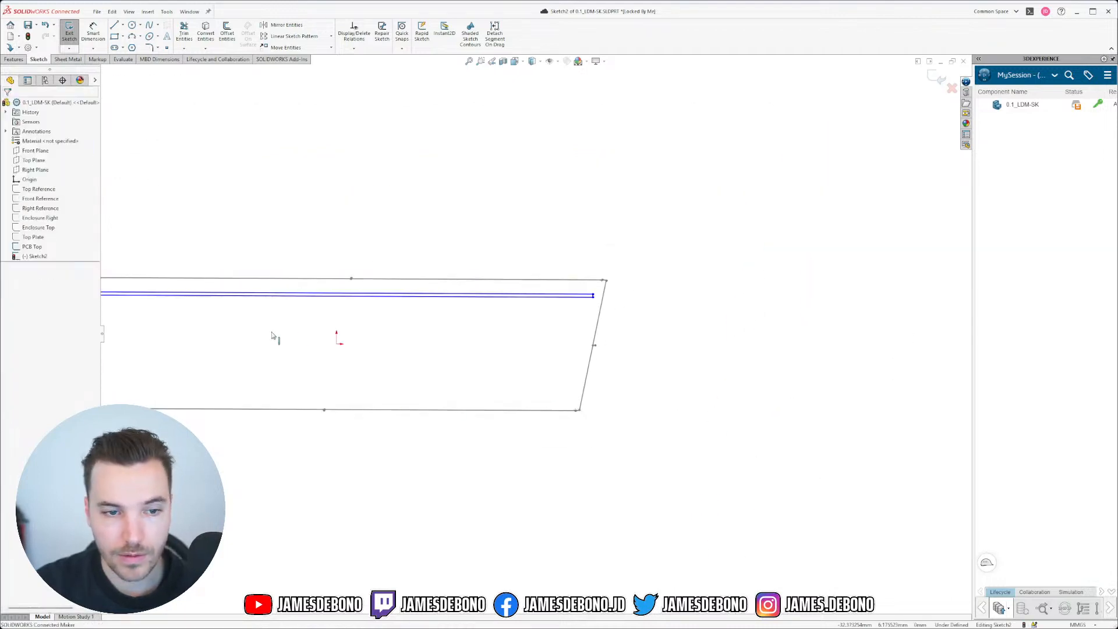
{"action": "left_click", "coordinate": [46, 219]}
{"action": "left_click", "coordinate": [53, 207]}
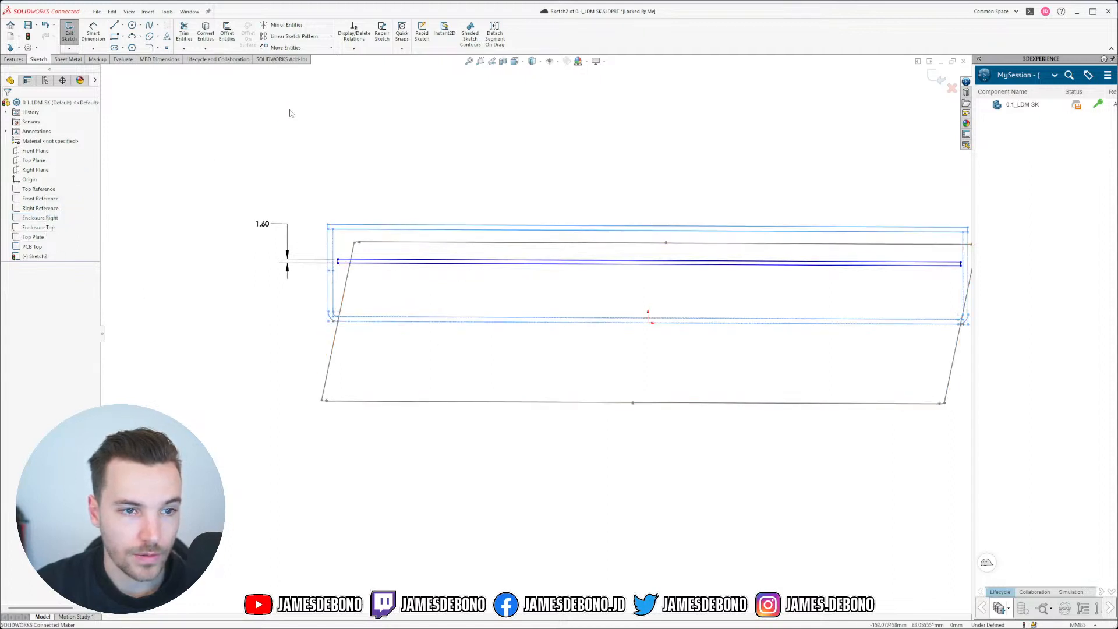
{"action": "scroll", "coordinate": [501, 346], "scroll_direction": "down", "scroll_amount": 3}
{"action": "scroll", "coordinate": [499, 344], "scroll_direction": "up", "scroll_amount": 2}
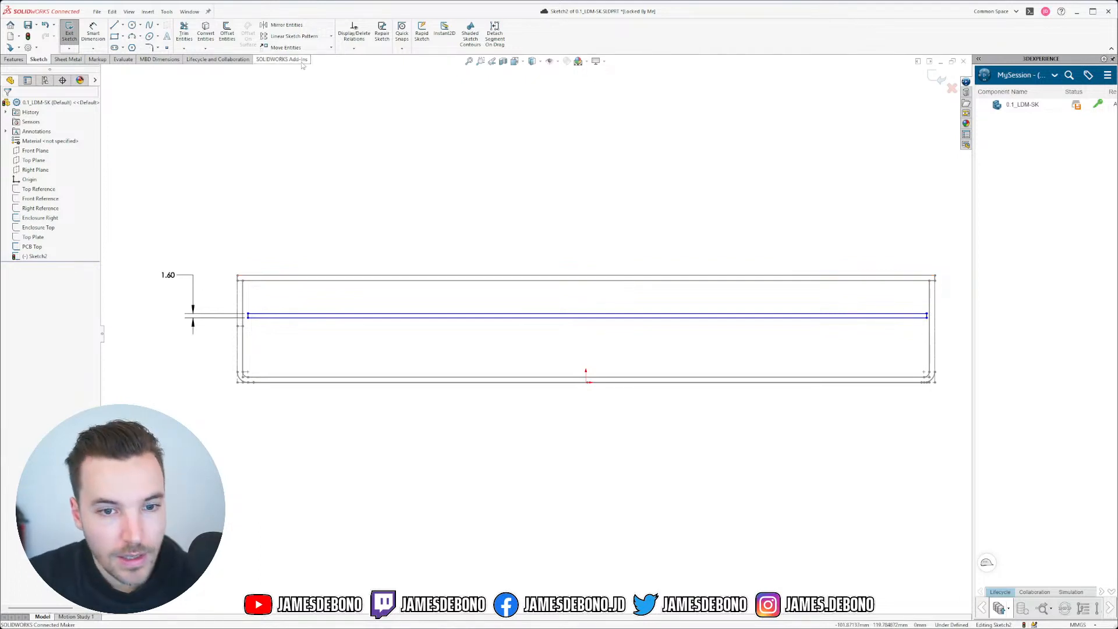
Step: Dimension the rectangle's top line 10 mm below the outline's top edge; move the 1.60 dimension aside
{"action": "left_click", "coordinate": [93, 32]}
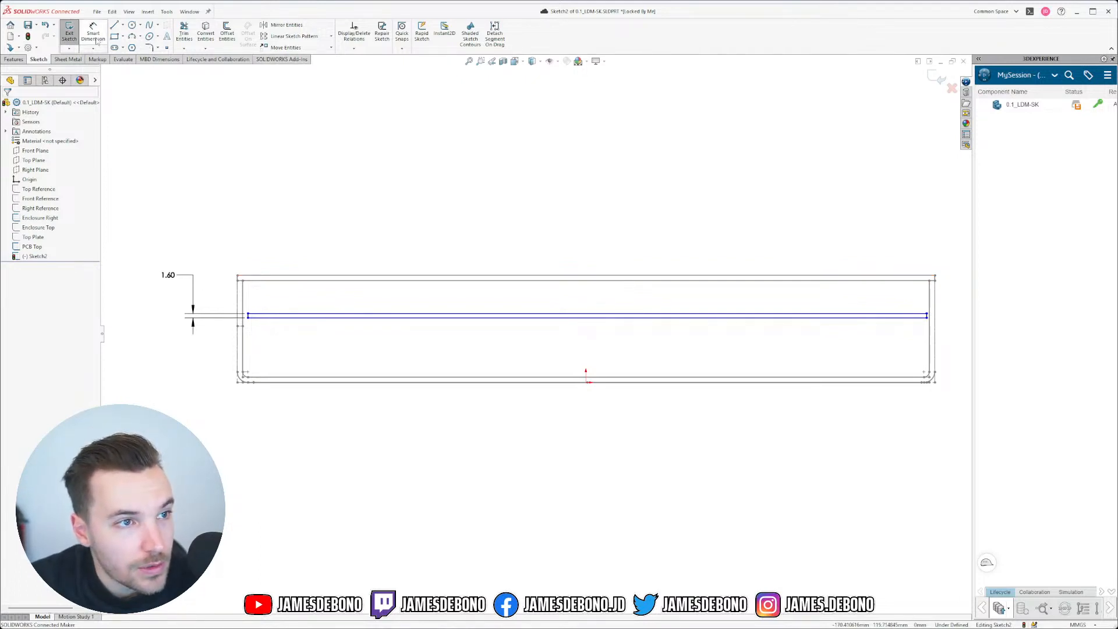
{"action": "left_click", "coordinate": [283, 281]}
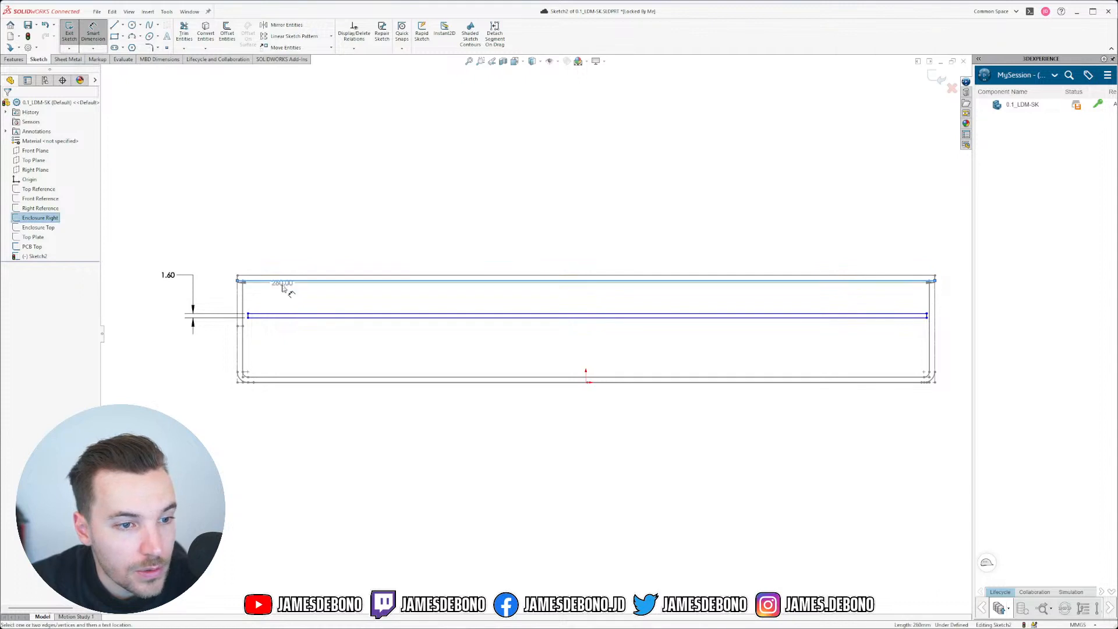
{"action": "left_click", "coordinate": [281, 315]}
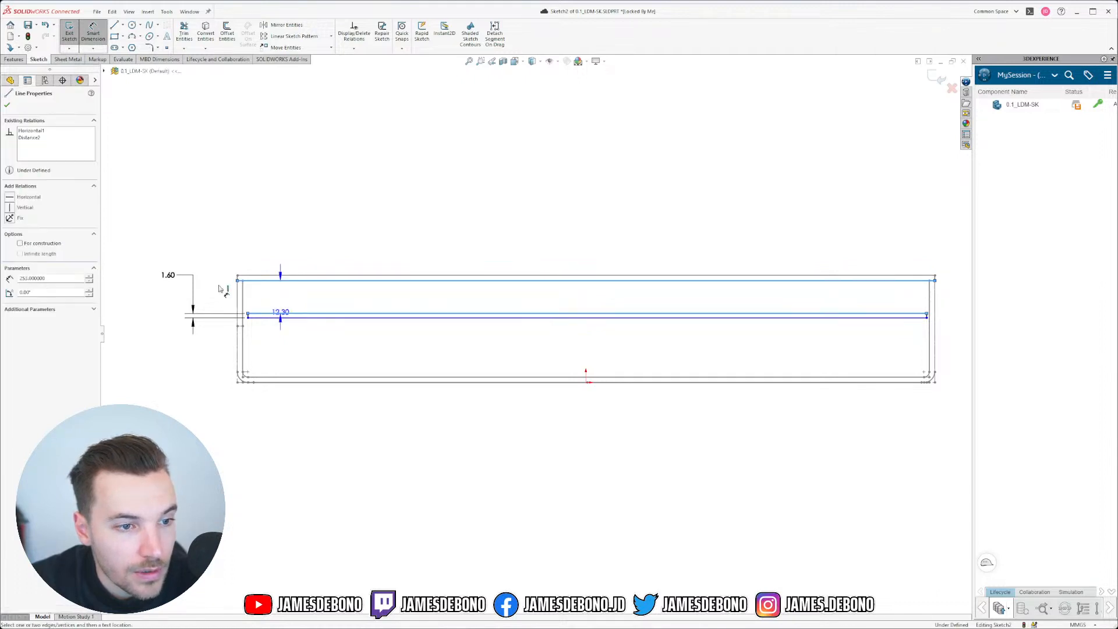
{"action": "left_click", "coordinate": [211, 249]}
{"action": "type", "text": "10"}
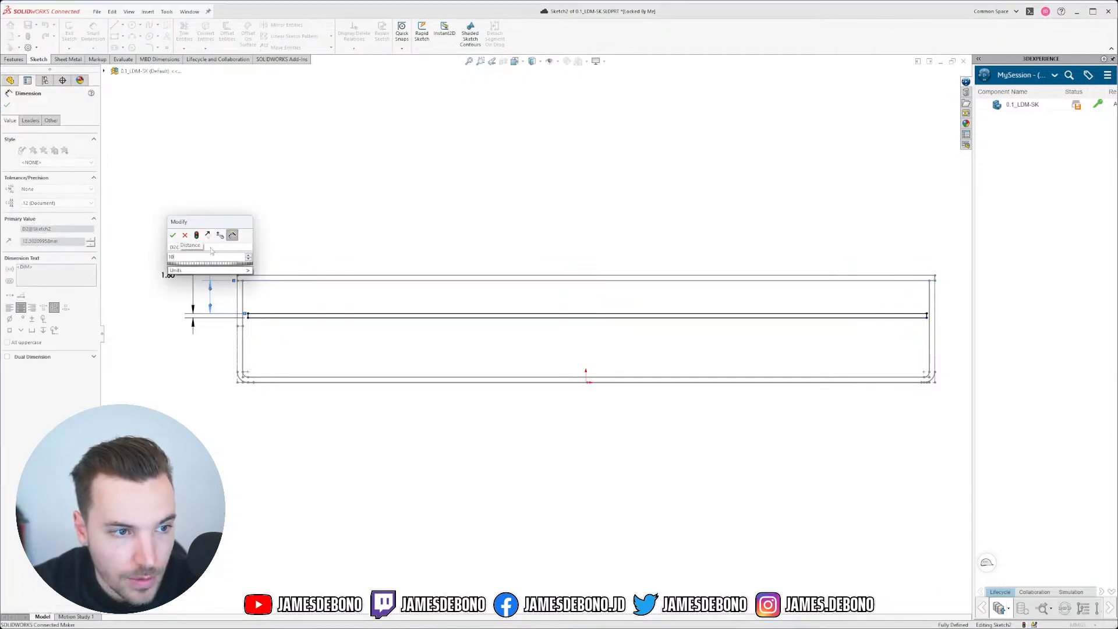
{"action": "key", "text": "Return"}
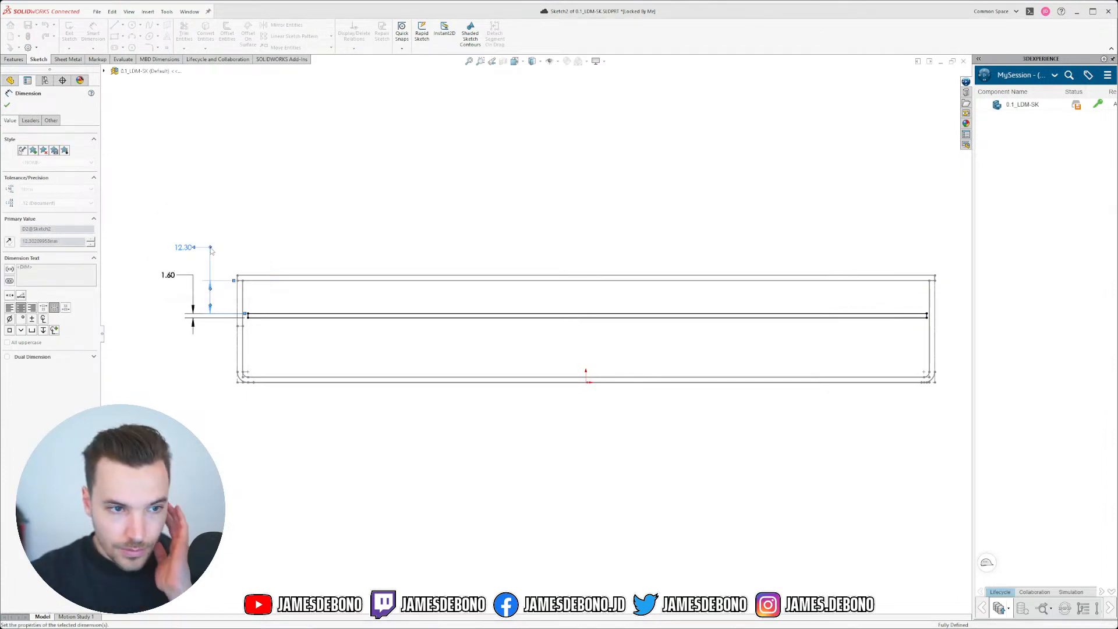
{"action": "mouse_move", "coordinate": [175, 271]}
{"action": "left_mouse_down"}
{"action": "mouse_move", "coordinate": [146, 273]}
{"action": "mouse_move", "coordinate": [175, 239]}
{"action": "left_mouse_up"}
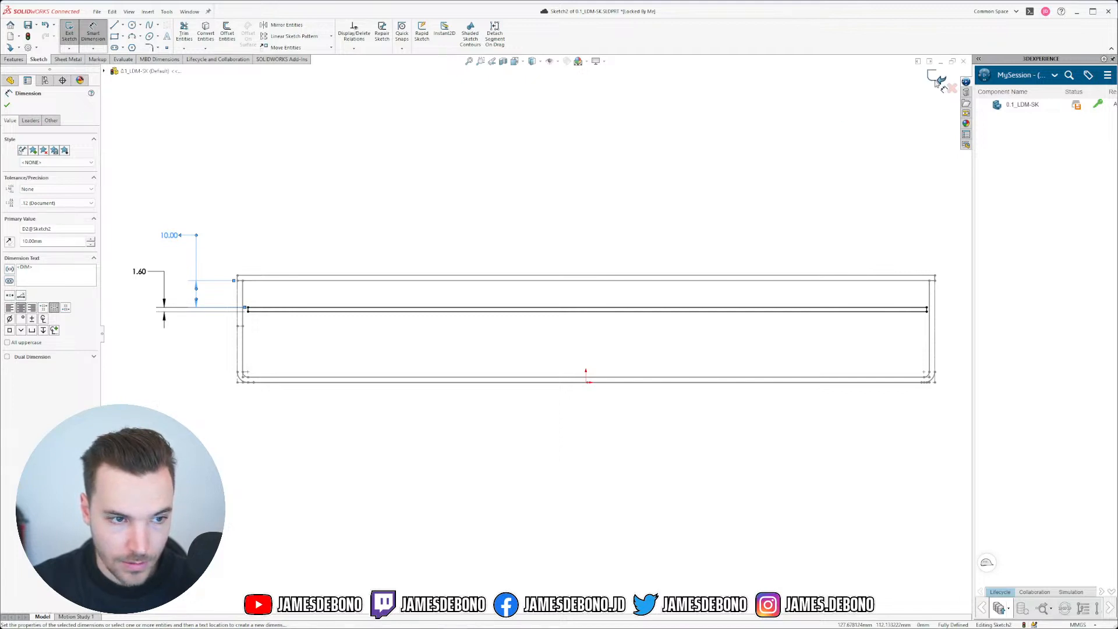
Step: Exit the board sketch and rename Sketch2 to PCB Right in the feature tree
{"action": "left_click", "coordinate": [938, 82]}
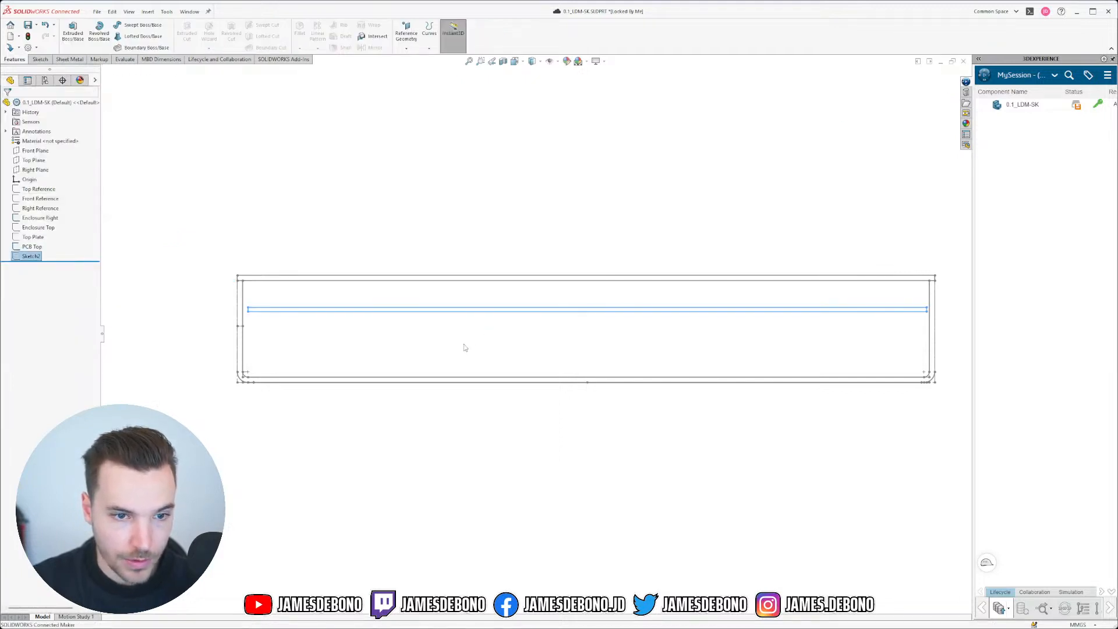
{"action": "mouse_move", "coordinate": [464, 347]}
{"action": "middle_mouse_down"}
{"action": "mouse_move", "coordinate": [489, 334]}
{"action": "mouse_move", "coordinate": [522, 372]}
{"action": "mouse_move", "coordinate": [580, 405]}
{"action": "middle_mouse_up"}
{"action": "scroll", "coordinate": [600, 421], "scroll_direction": "down", "scroll_amount": 1}
{"action": "left_click", "coordinate": [494, 517]}
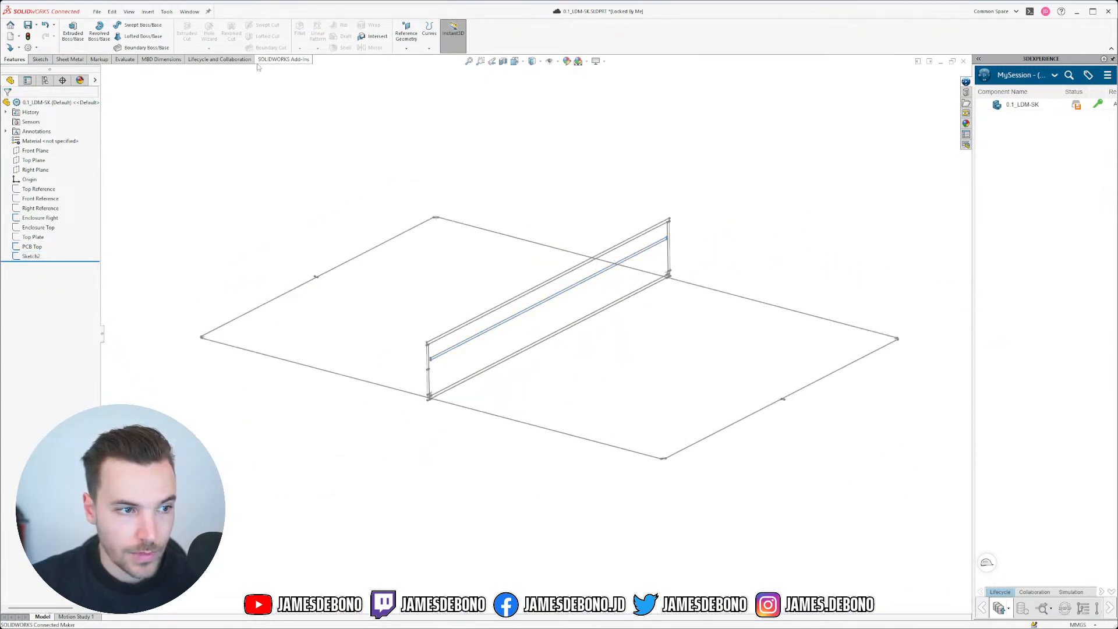
{"action": "left_click", "coordinate": [35, 257]}
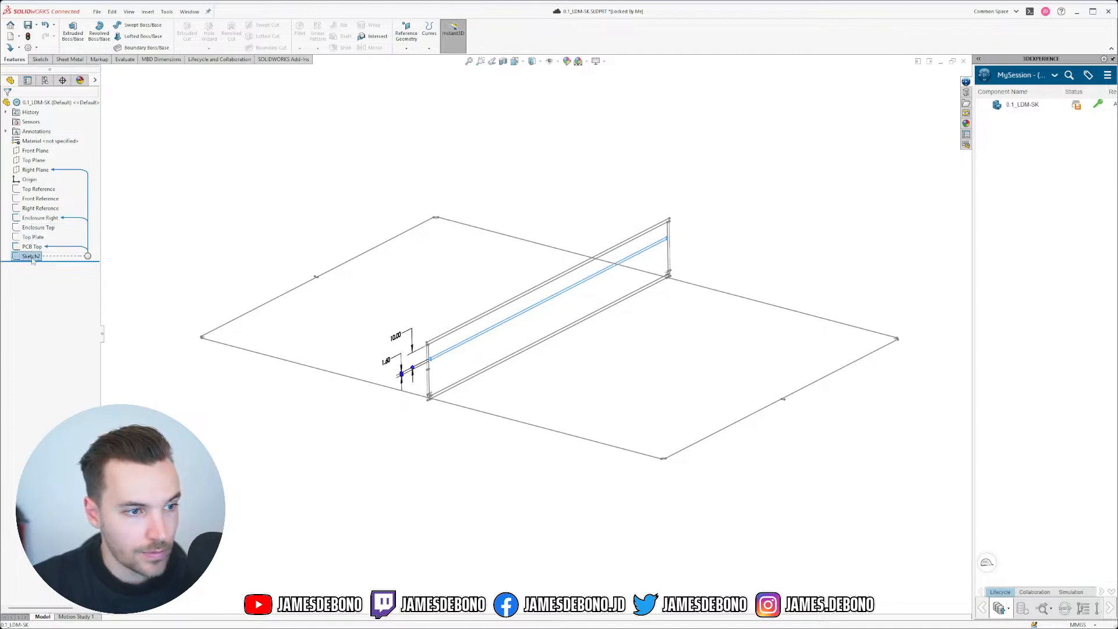
{"action": "left_click", "coordinate": [32, 259]}
{"action": "left_click", "coordinate": [32, 257]}
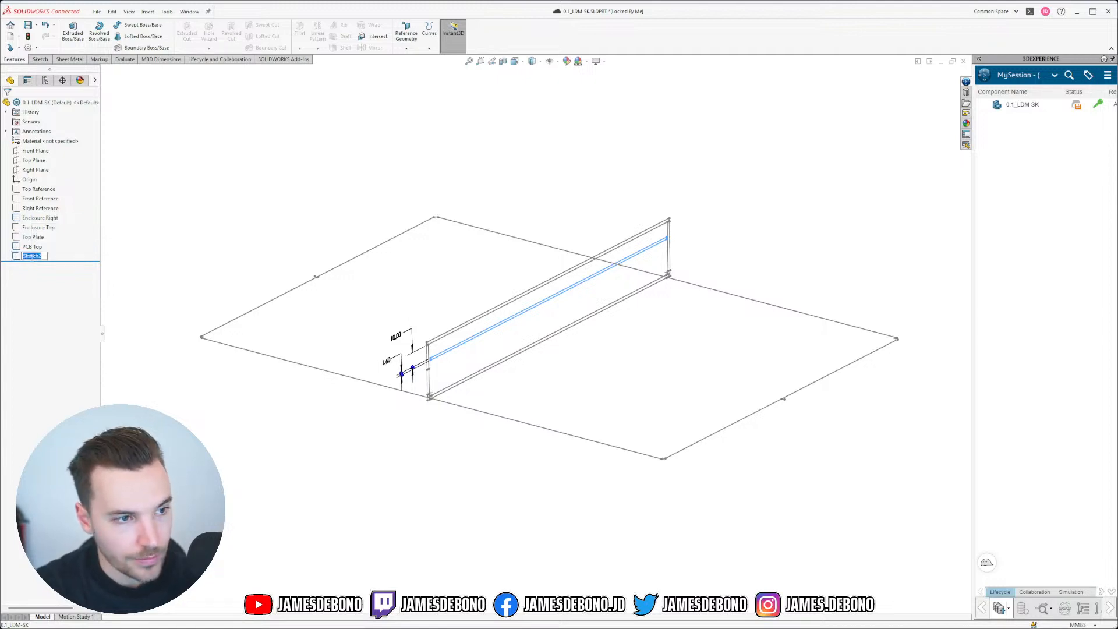
{"action": "type", "text": "PCB Right"}
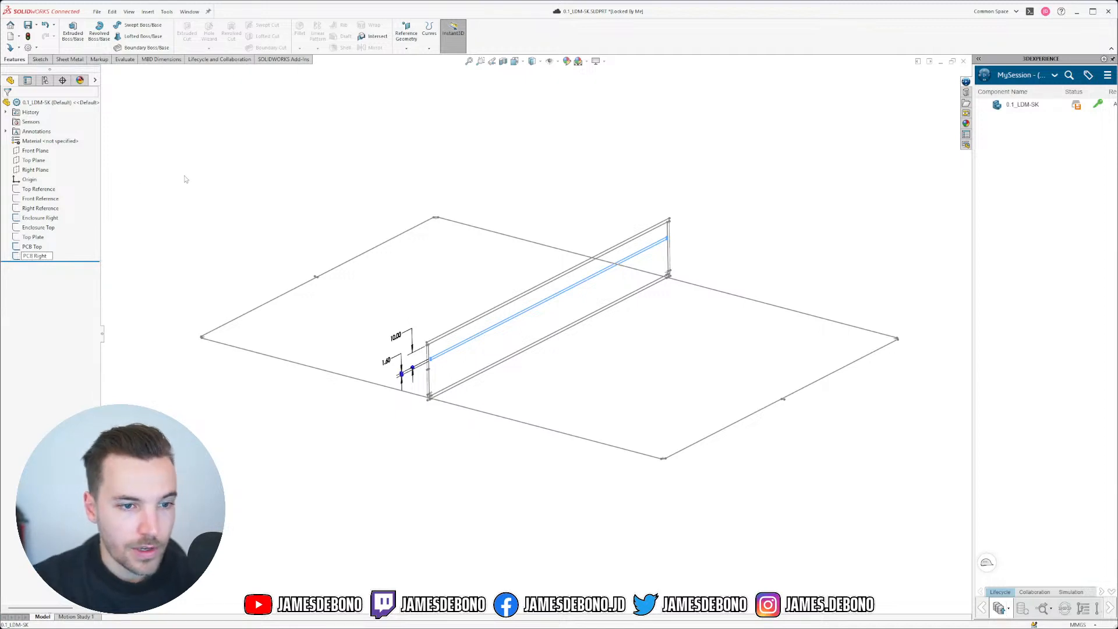
{"action": "key", "text": "Return"}
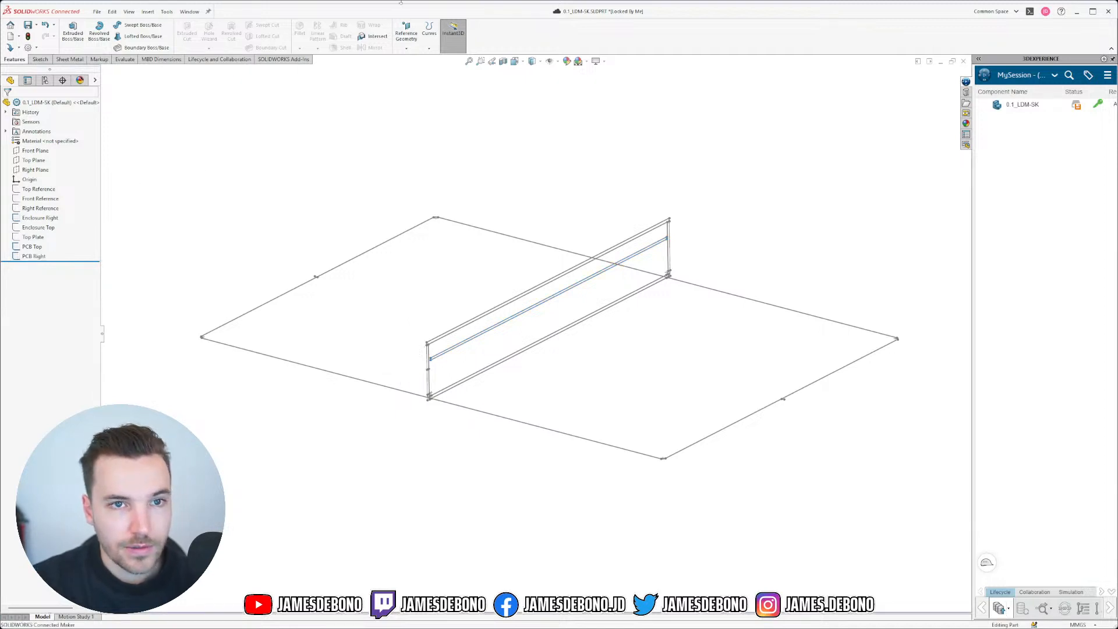
Step: Switch to the 0.1_LDM-ENC-002 enclosure part and show its Save options
{"action": "left_click", "coordinate": [189, 11]}
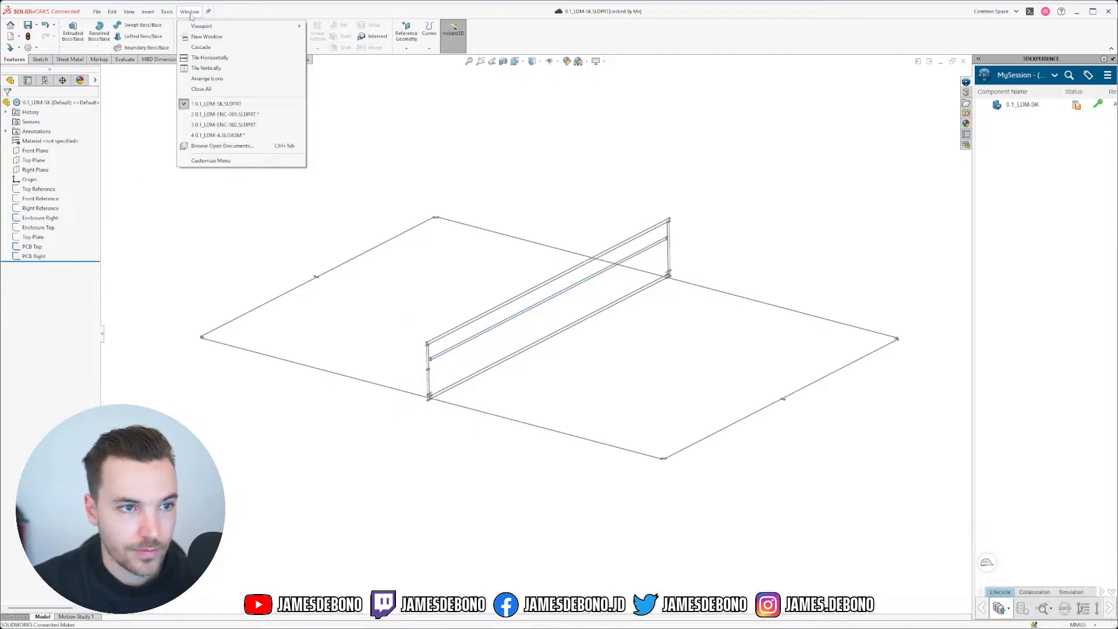
{"action": "left_click", "coordinate": [243, 129]}
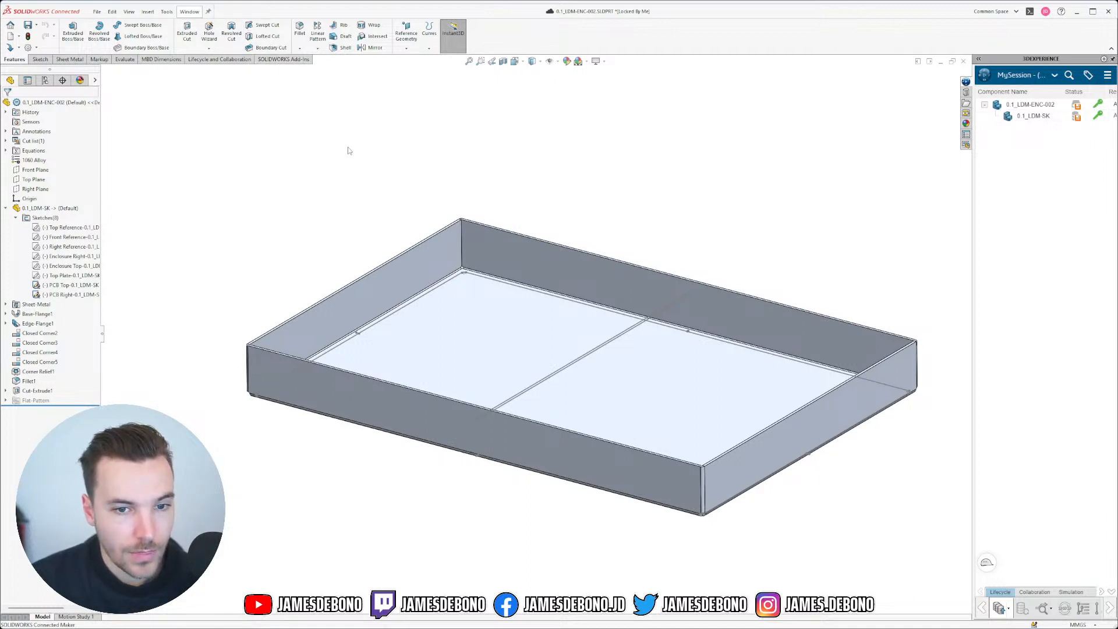
{"action": "left_click", "coordinate": [36, 25]}
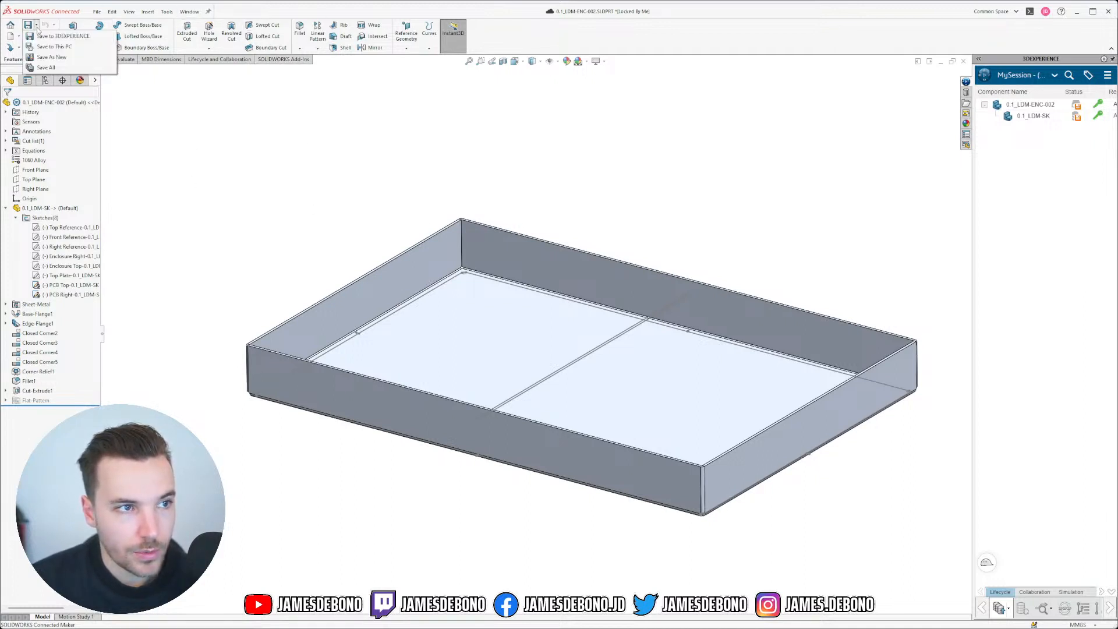
Step: Save to This PC as a copy named 0.1_LDM-PCB-001.SLDPRT and open that copy
{"action": "left_click", "coordinate": [51, 57]}
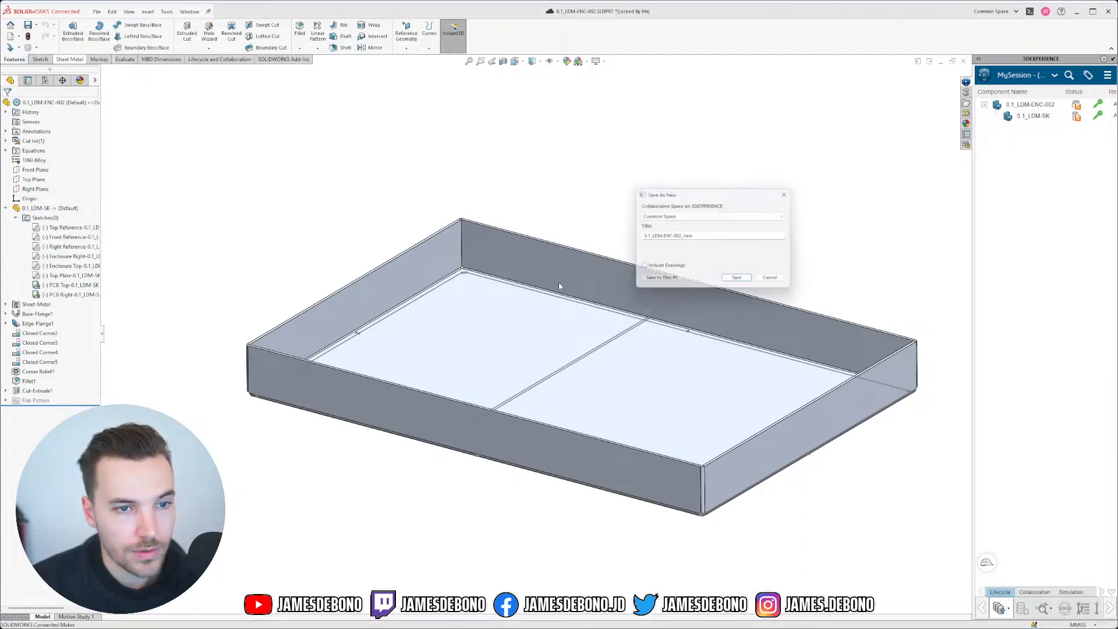
{"action": "left_click", "coordinate": [661, 282]}
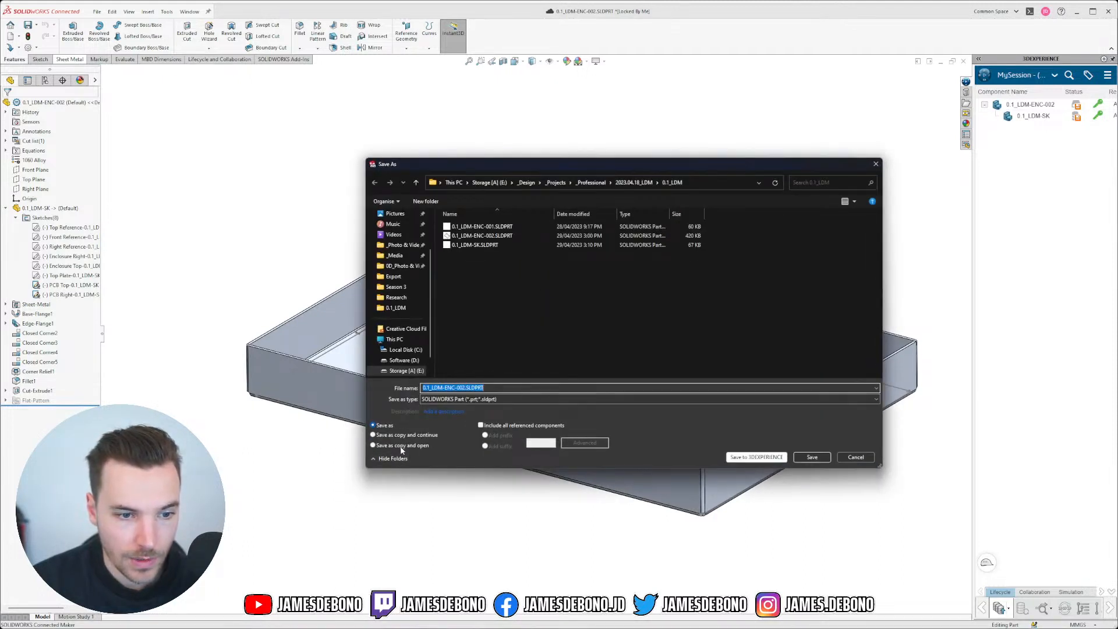
{"action": "left_click", "coordinate": [401, 446]}
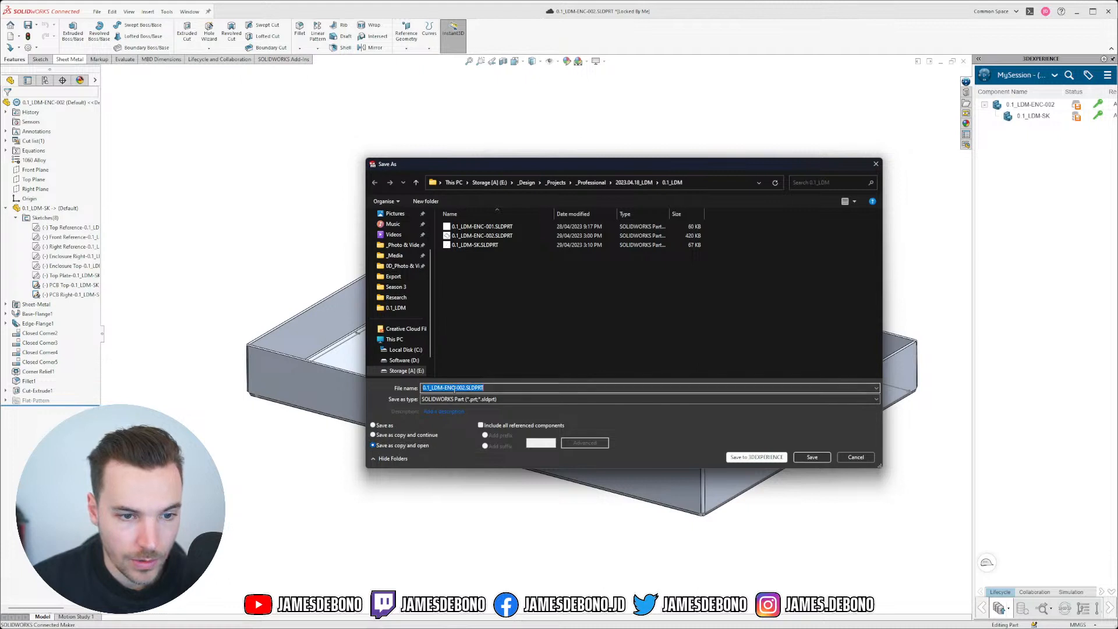
{"action": "left_click_drag", "start_coordinate": [455, 388], "coordinate": [447, 388]}
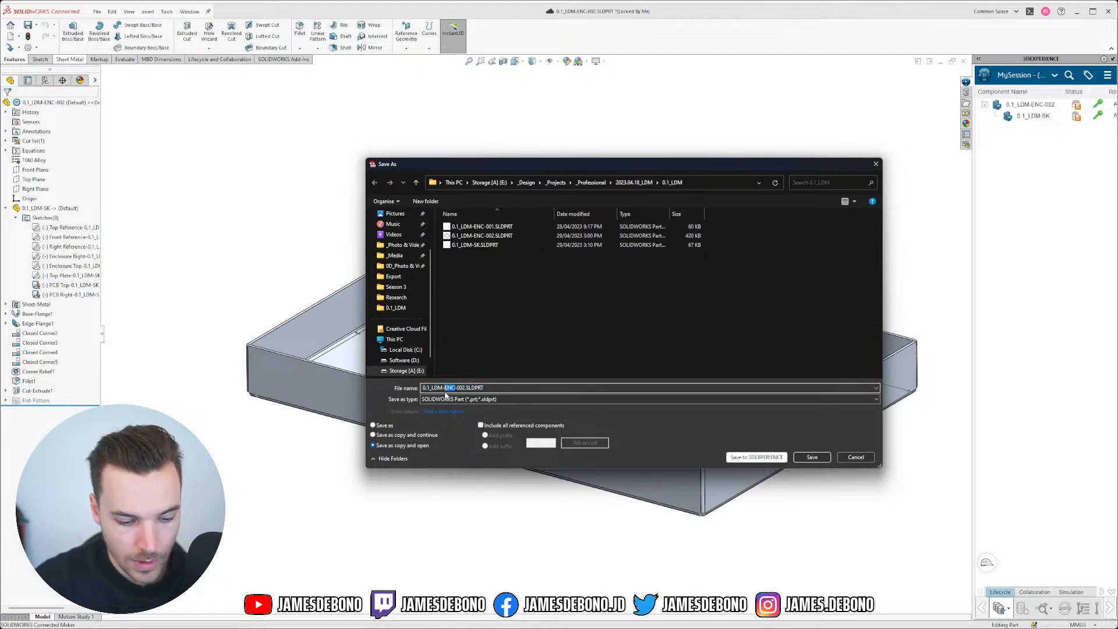
{"action": "type", "text": "PCB"}
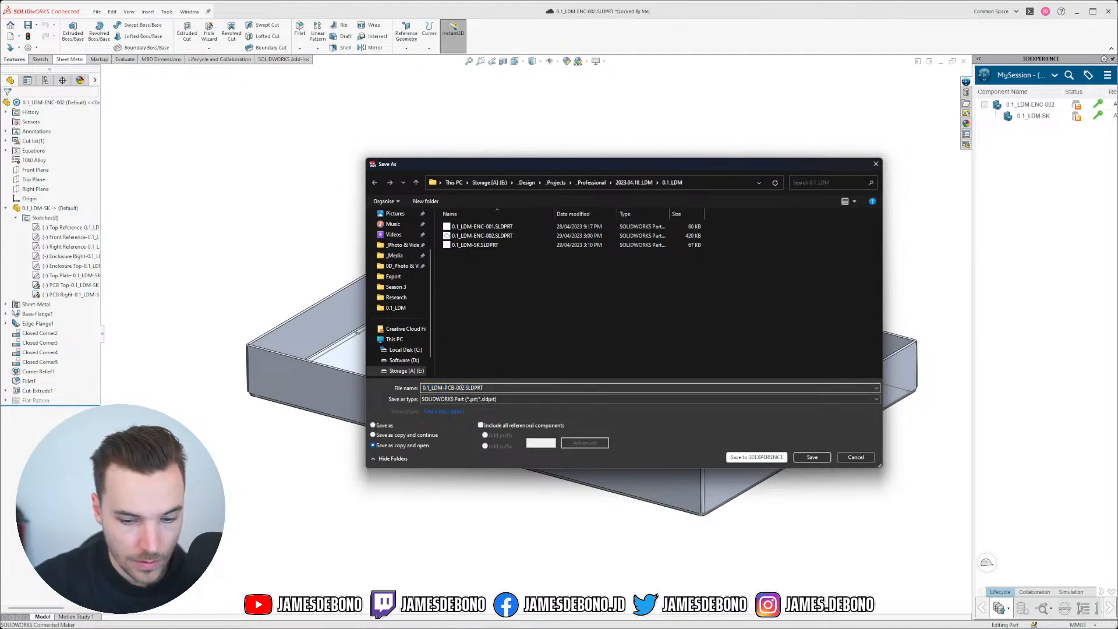
{"action": "key", "text": "BackSpace"}
{"action": "type", "text": "1"}
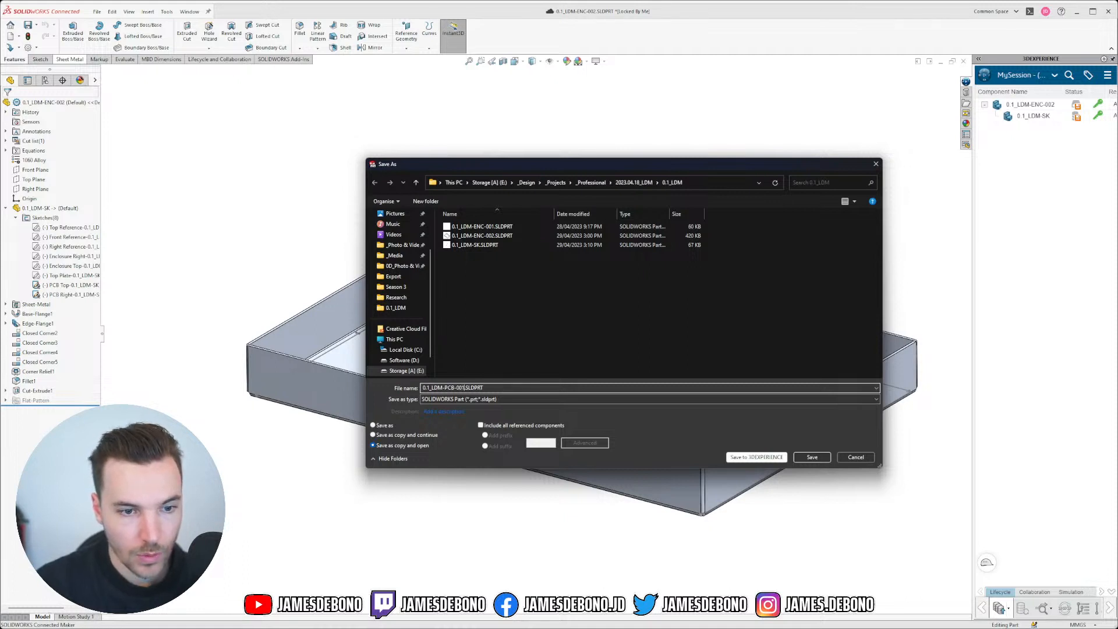
{"action": "left_click", "coordinate": [811, 457]}
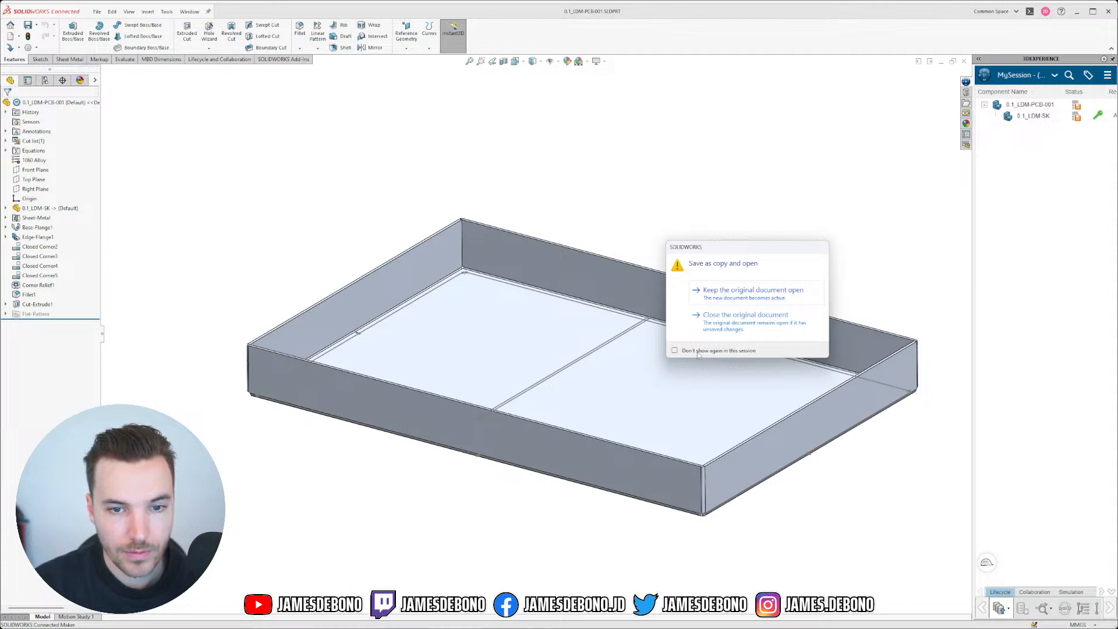
Step: Keep the original open and delete all features from Sheet-Metal through Cut-Extrude1
{"action": "left_click", "coordinate": [706, 292]}
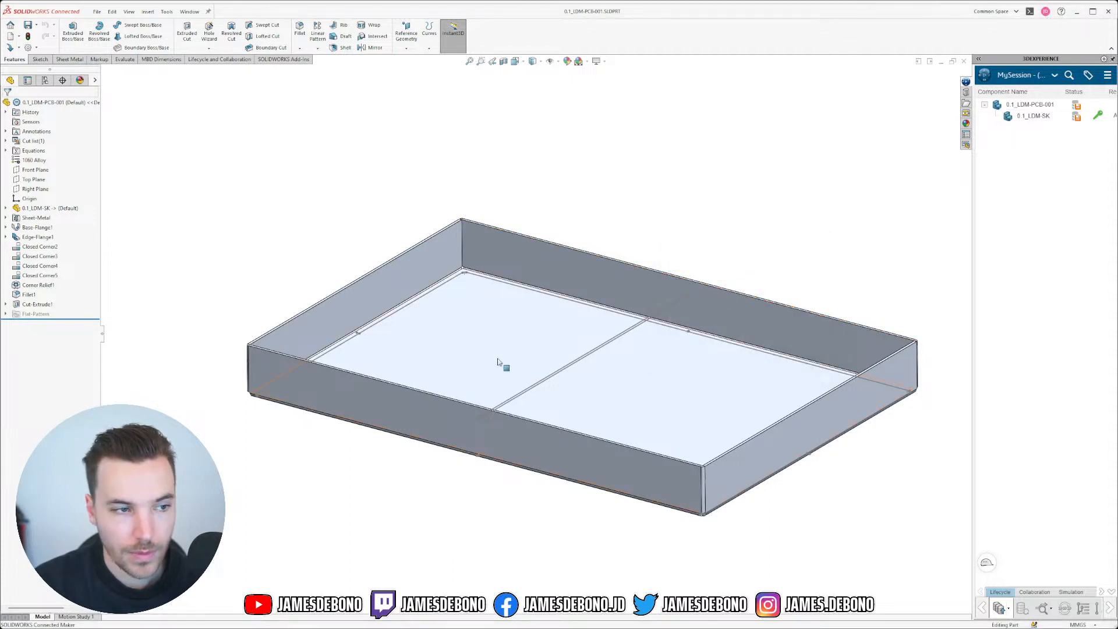
{"action": "left_click", "coordinate": [38, 304]}
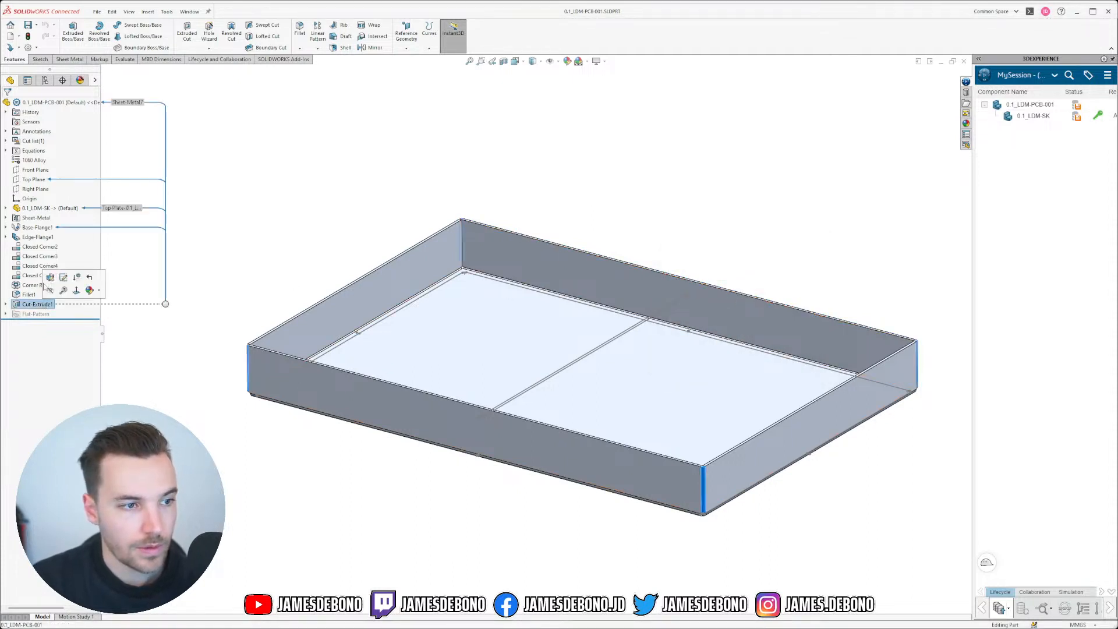
{"action": "left_click", "coordinate": [32, 220], "text": "shift"}
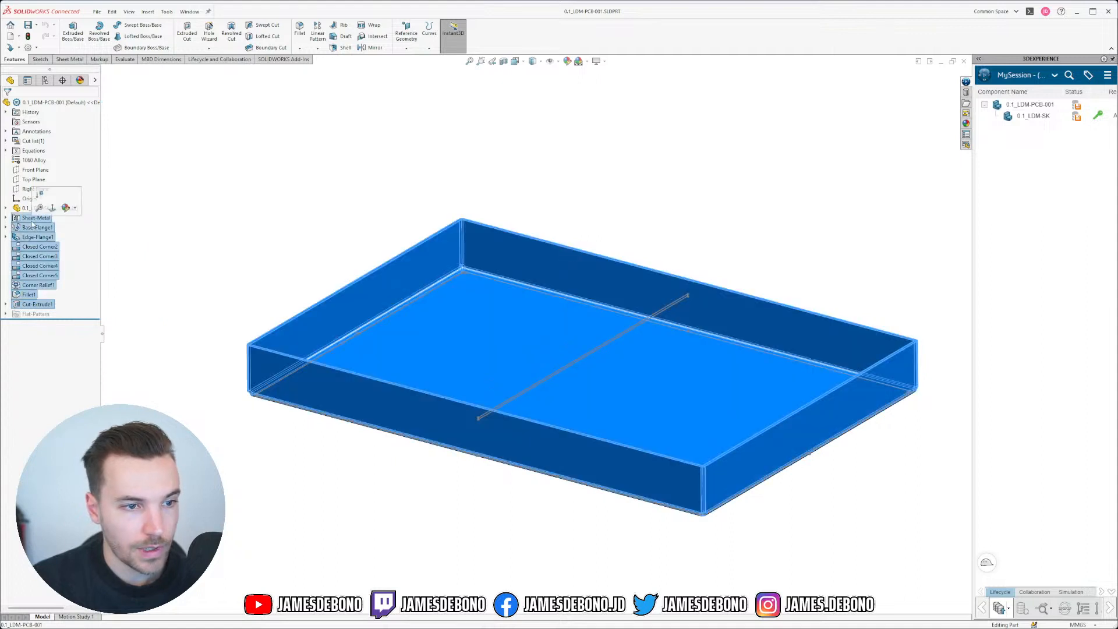
{"action": "key", "text": "Delete"}
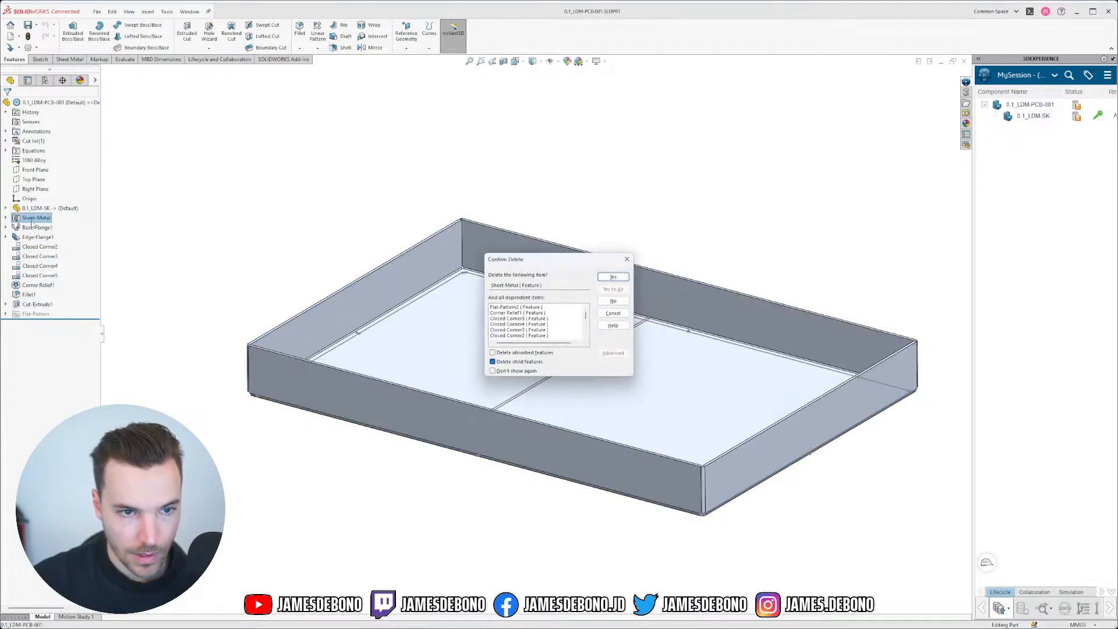
{"action": "left_click", "coordinate": [606, 278]}
{"action": "left_click", "coordinate": [276, 81]}
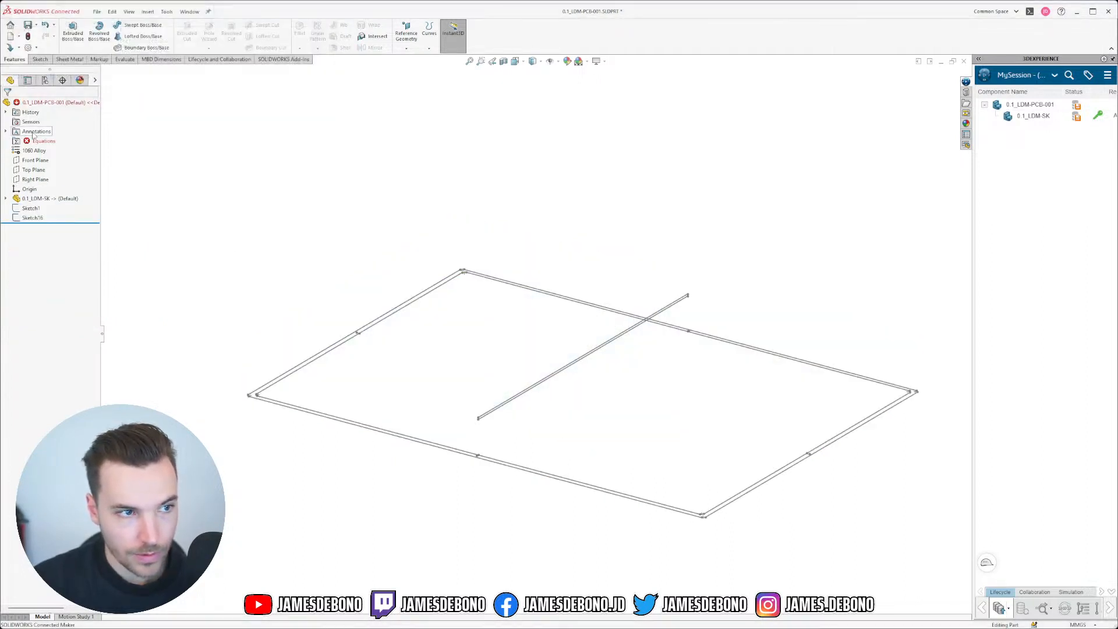
Step: Check the equations manager, then delete the leftover Sketch1 and Sketch16
{"action": "right_click", "coordinate": [42, 141]}
{"action": "left_click", "coordinate": [70, 149]}
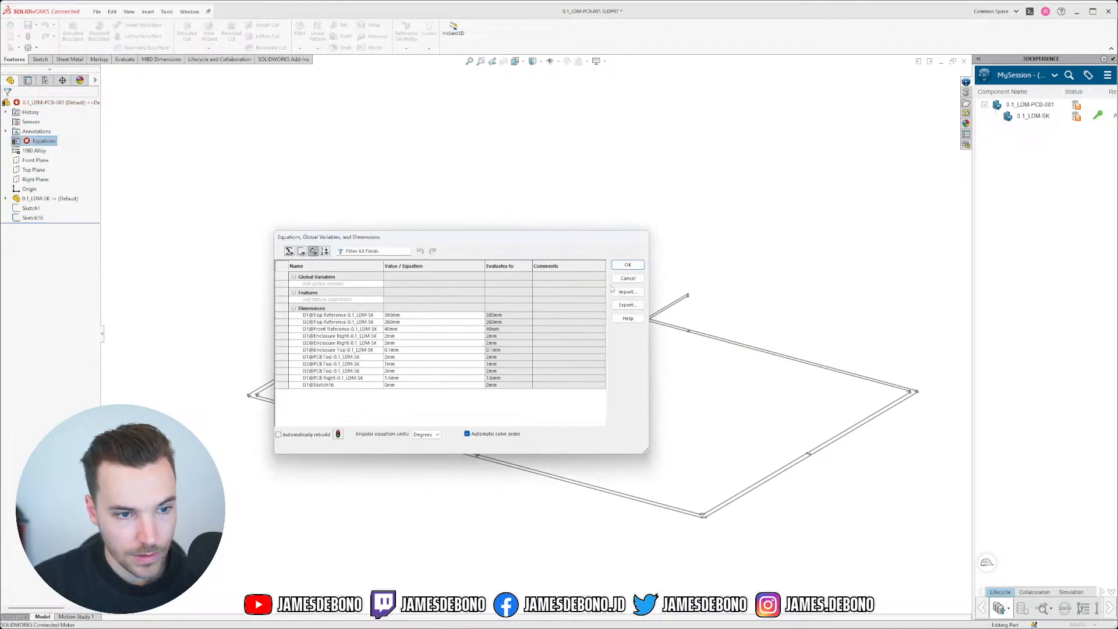
{"action": "left_click", "coordinate": [628, 279]}
{"action": "left_click", "coordinate": [29, 208]}
{"action": "left_click", "coordinate": [32, 218], "text": "ctrl"}
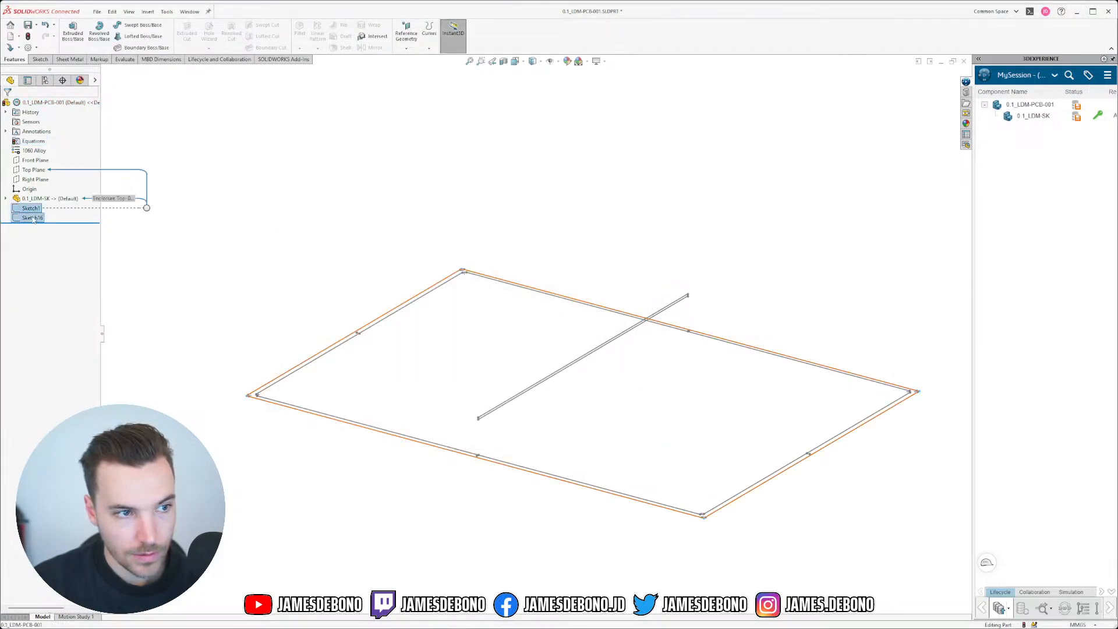
{"action": "key", "text": "Delete"}
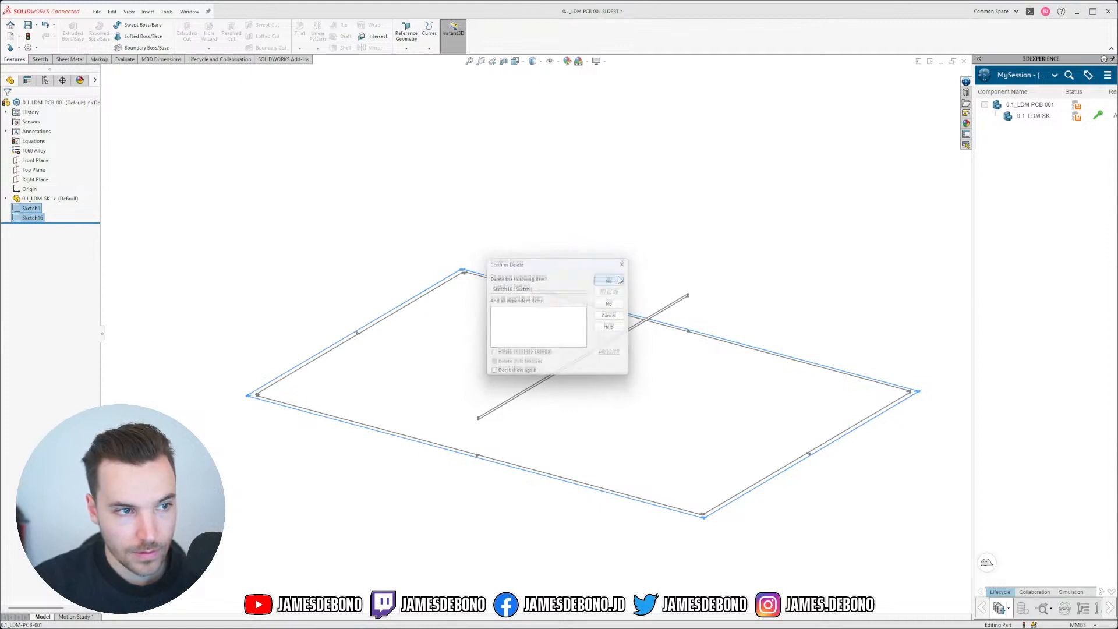
{"action": "left_click", "coordinate": [614, 277]}
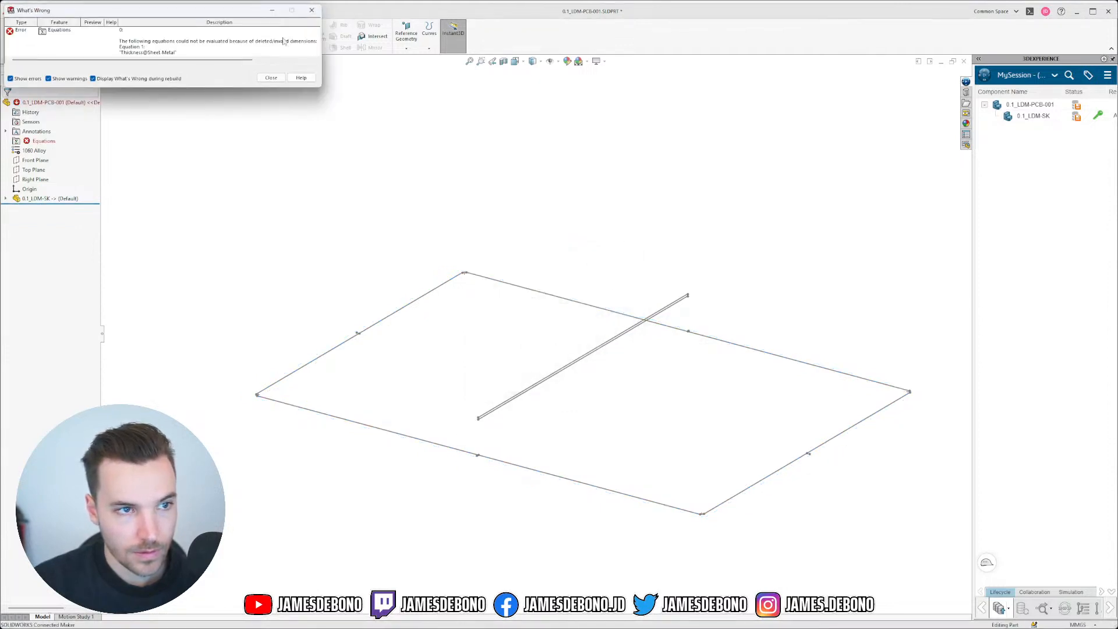
Step: Open Manage Equations and rebuild the model to review the equation errors
{"action": "left_click", "coordinate": [274, 76]}
{"action": "right_click", "coordinate": [44, 145]}
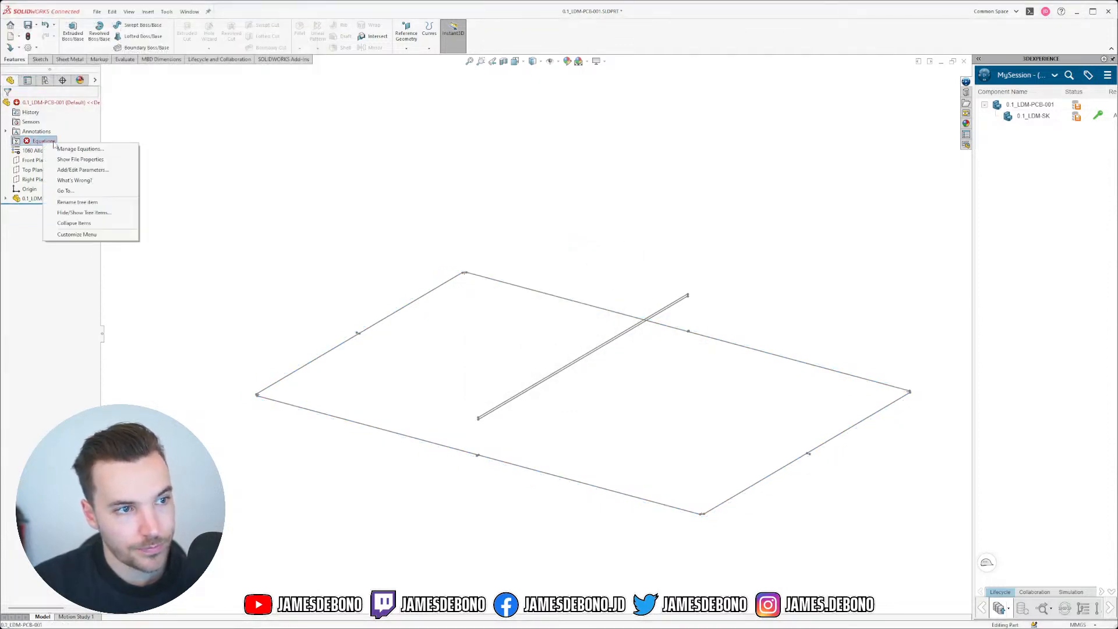
{"action": "left_click", "coordinate": [64, 151]}
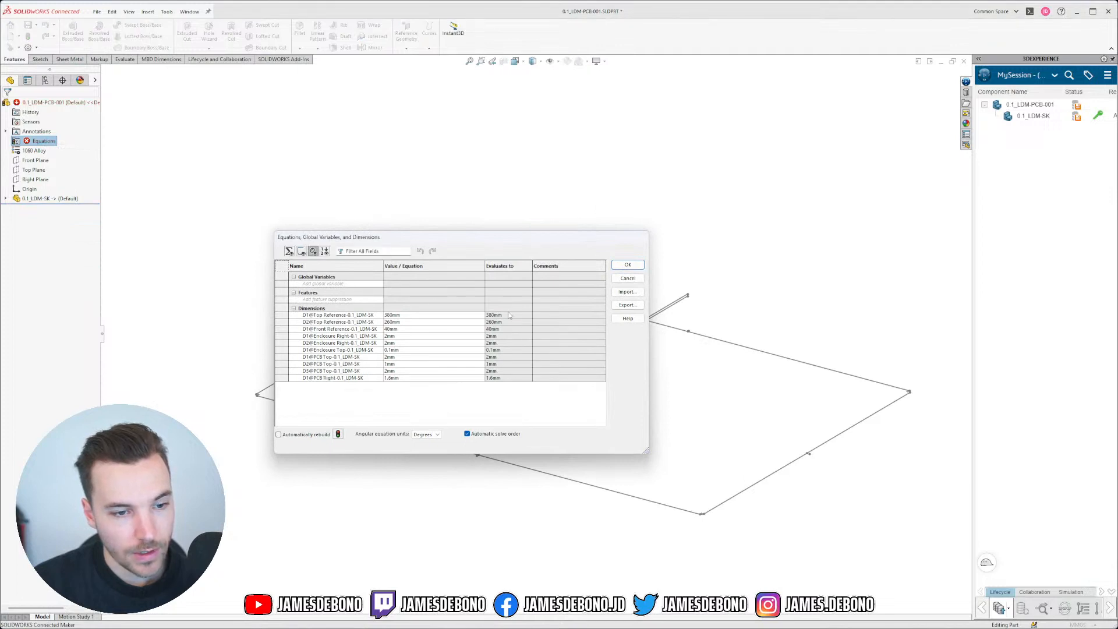
{"action": "left_click", "coordinate": [336, 433]}
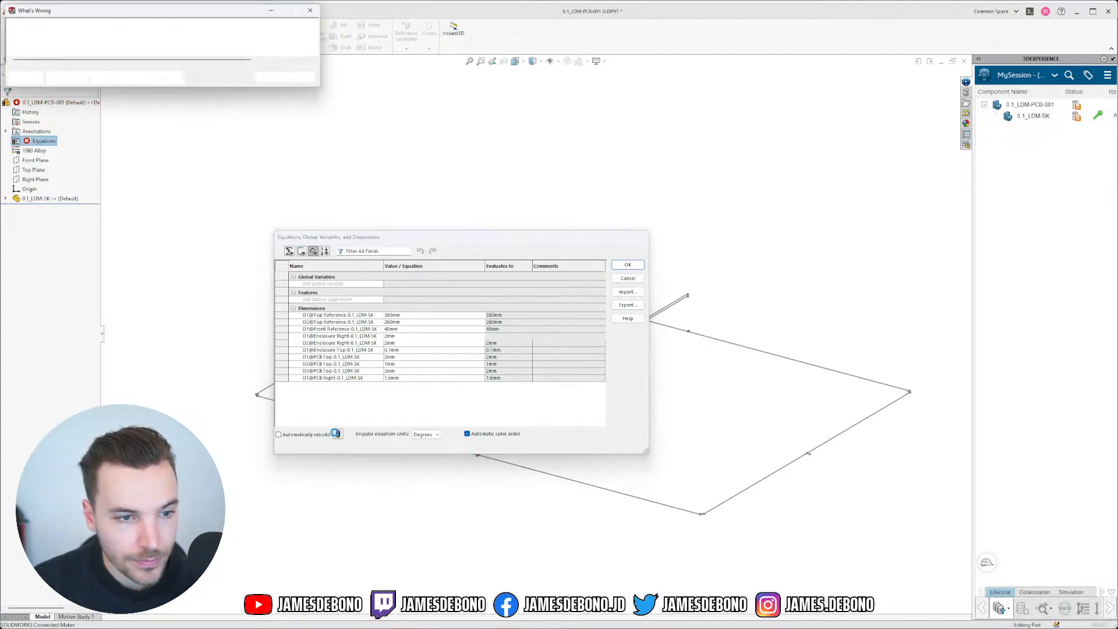
{"action": "left_click", "coordinate": [336, 433]}
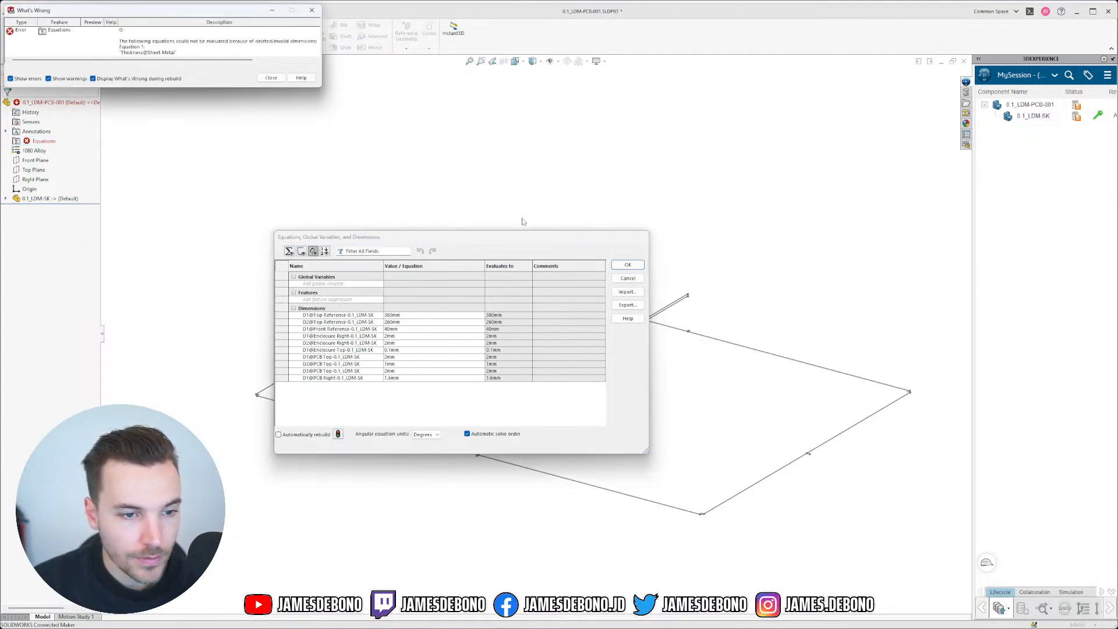
{"action": "left_click", "coordinate": [271, 78]}
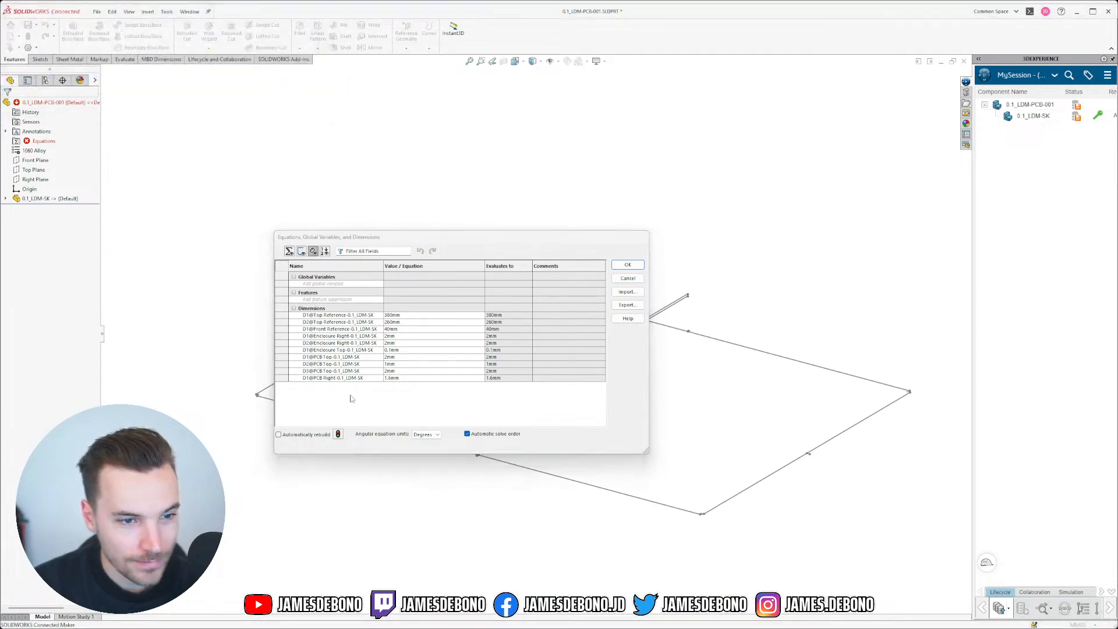
{"action": "left_click", "coordinate": [338, 434]}
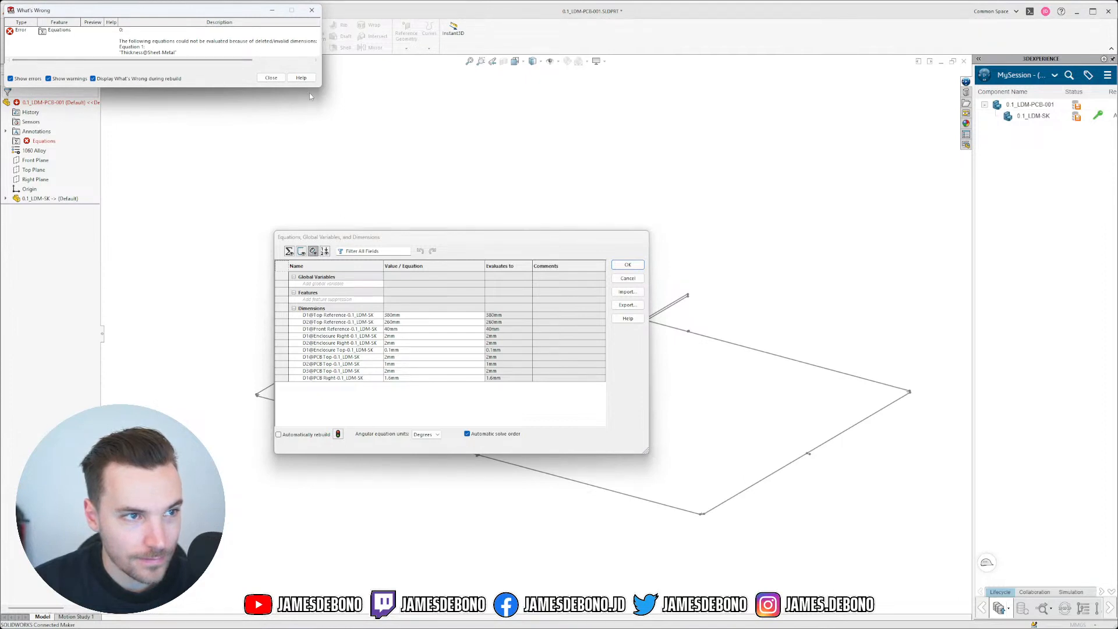
{"action": "left_click", "coordinate": [271, 78]}
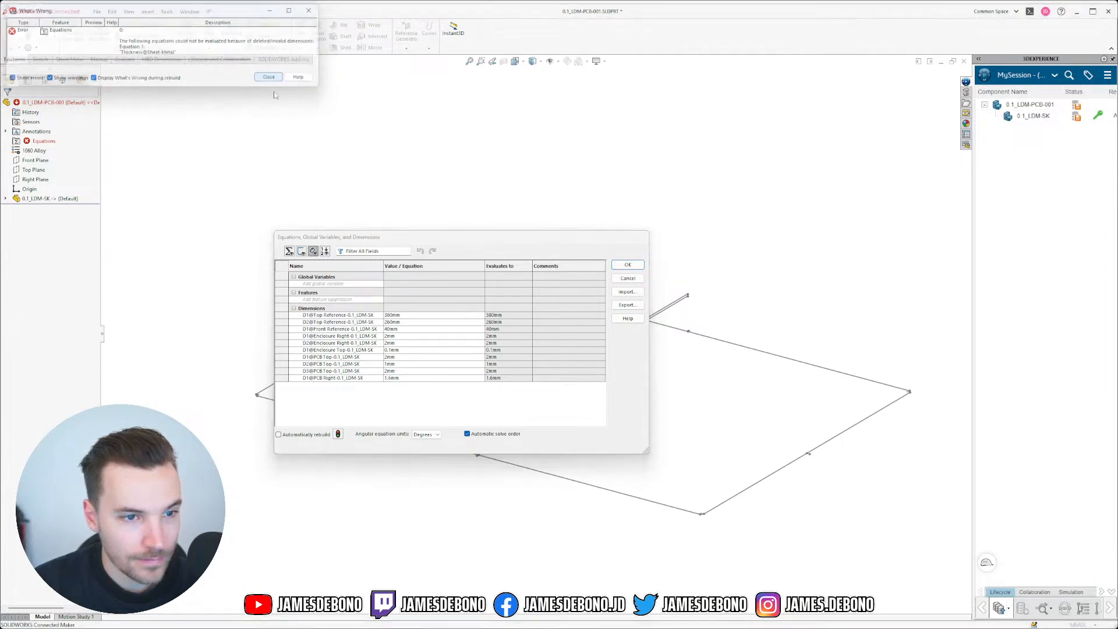
Step: Delete the Thickness@Sheet-Metal equation in the equation view and apply with OK
{"action": "left_click", "coordinate": [291, 251]}
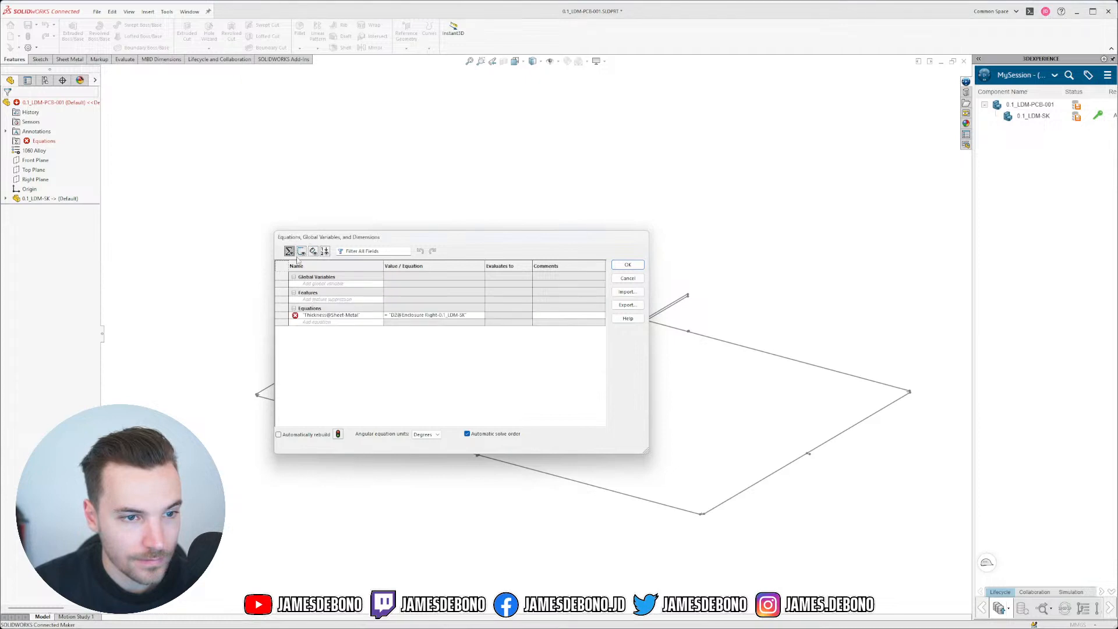
{"action": "left_click", "coordinate": [307, 316]}
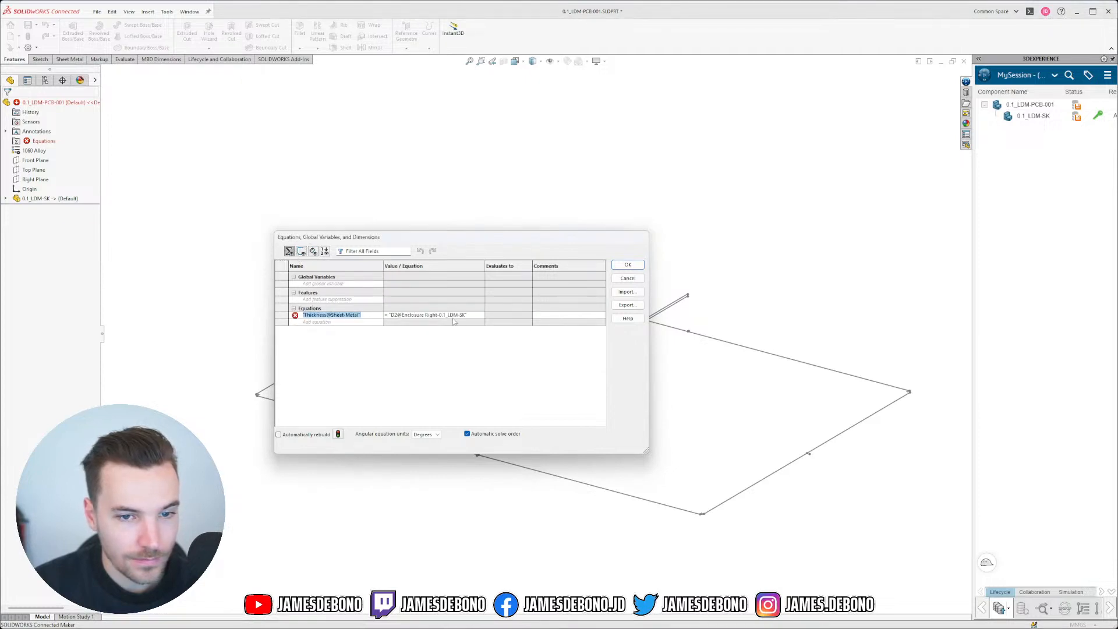
{"action": "key", "text": "BackSpace"}
{"action": "key", "text": "Return"}
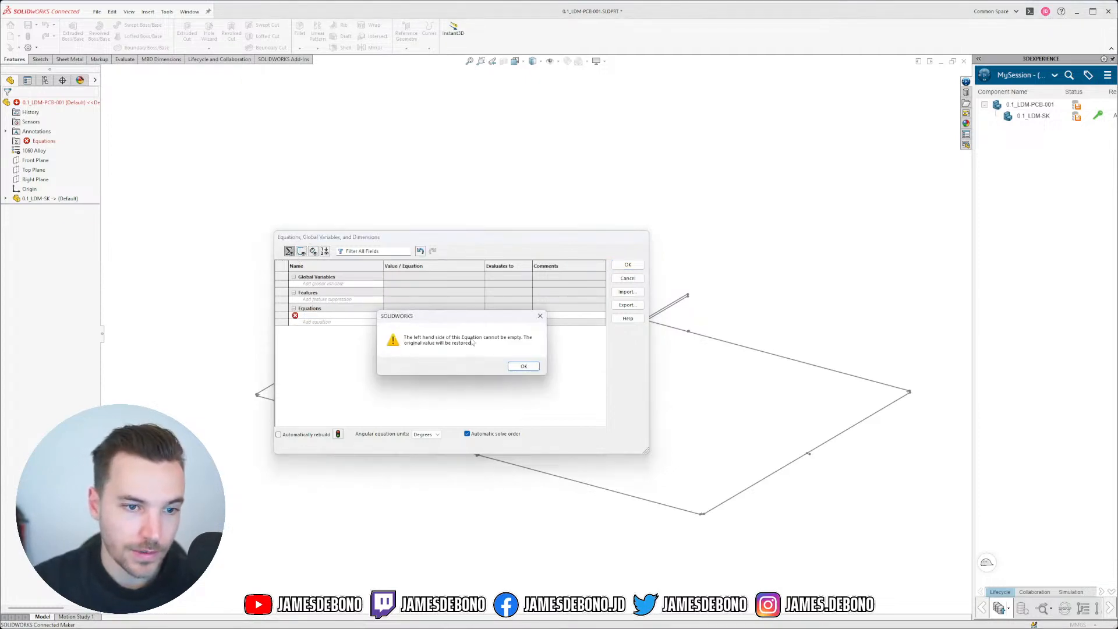
{"action": "left_click", "coordinate": [524, 367]}
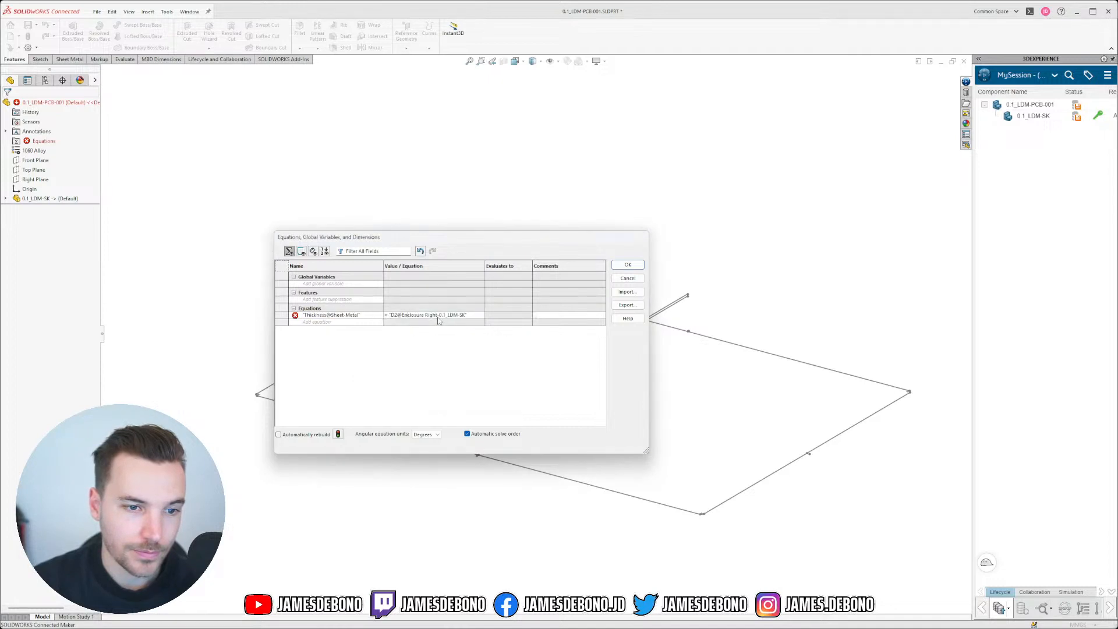
{"action": "left_click", "coordinate": [479, 315]}
{"action": "left_click", "coordinate": [282, 318]}
{"action": "right_click", "coordinate": [282, 317]}
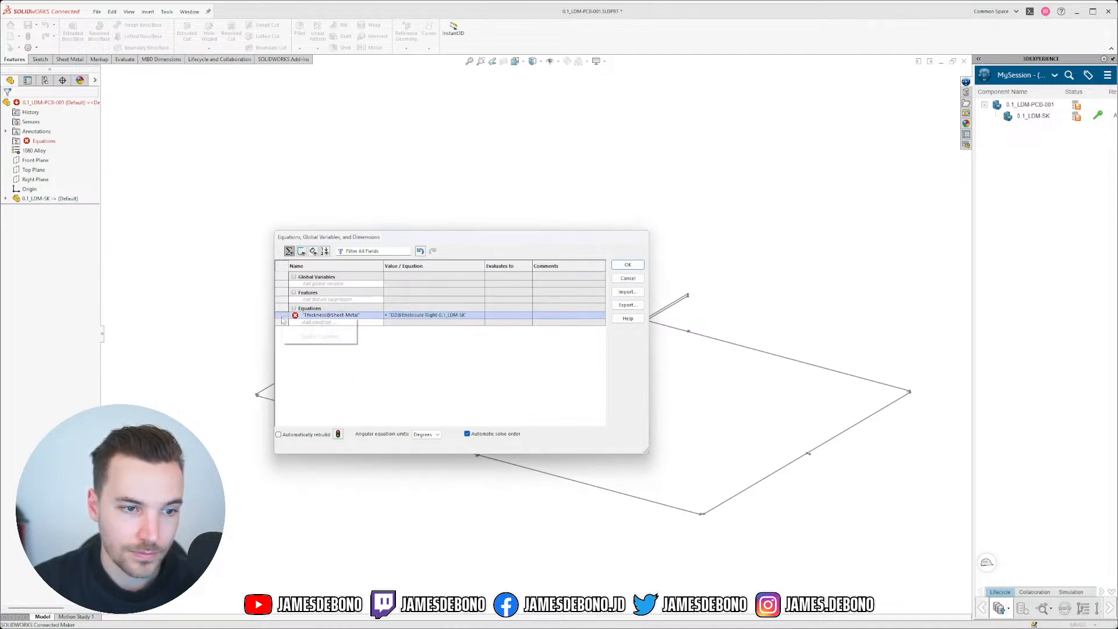
{"action": "left_click", "coordinate": [301, 325]}
{"action": "left_click", "coordinate": [313, 251]}
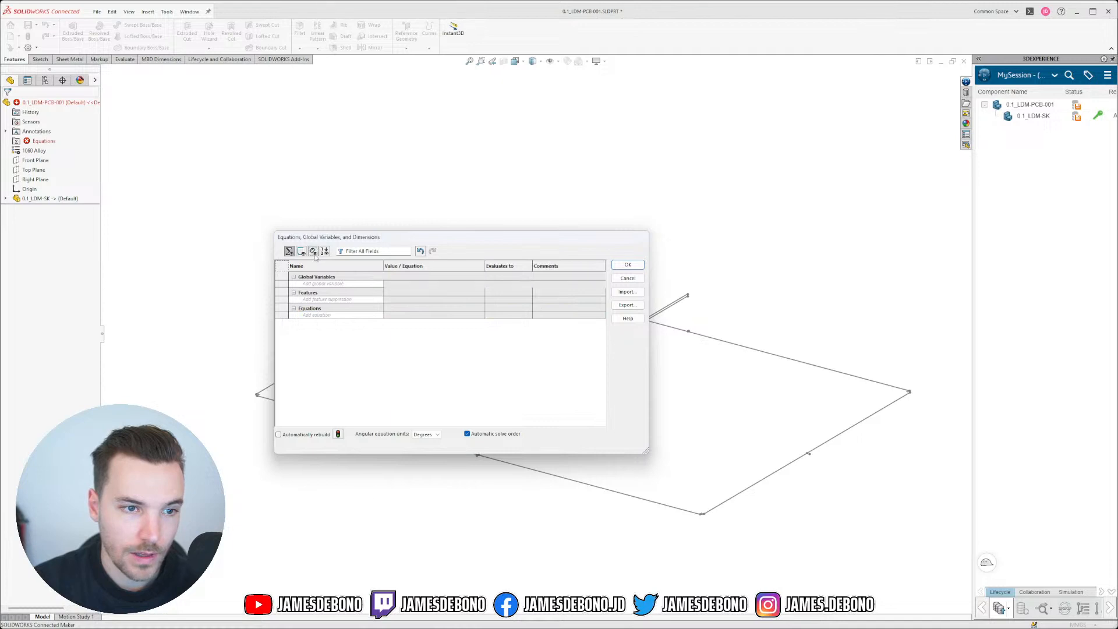
{"action": "left_click", "coordinate": [628, 264]}
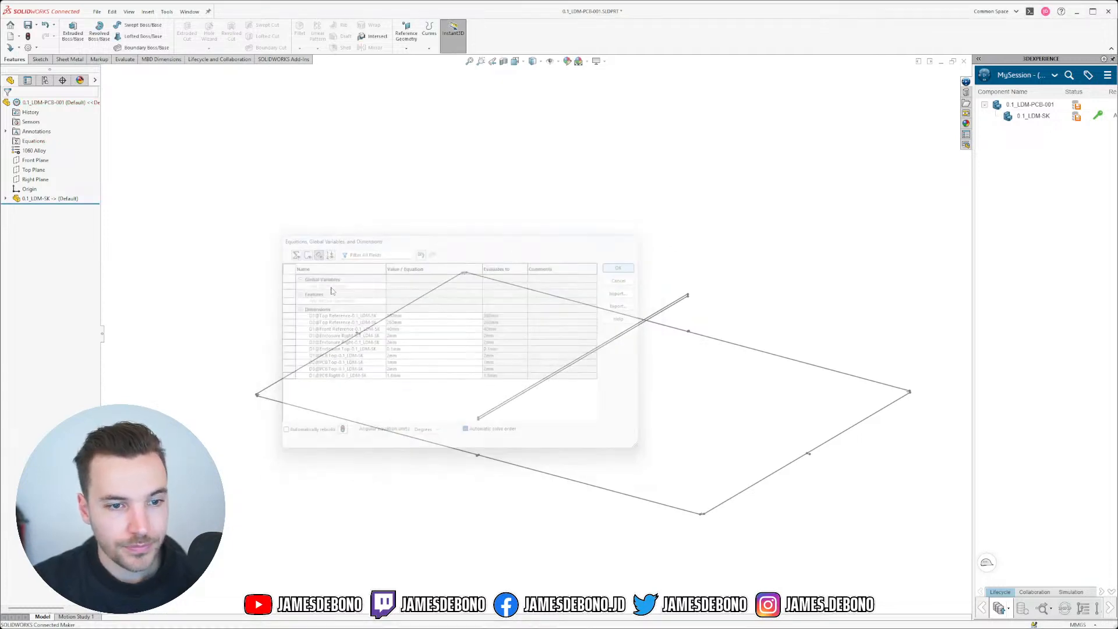
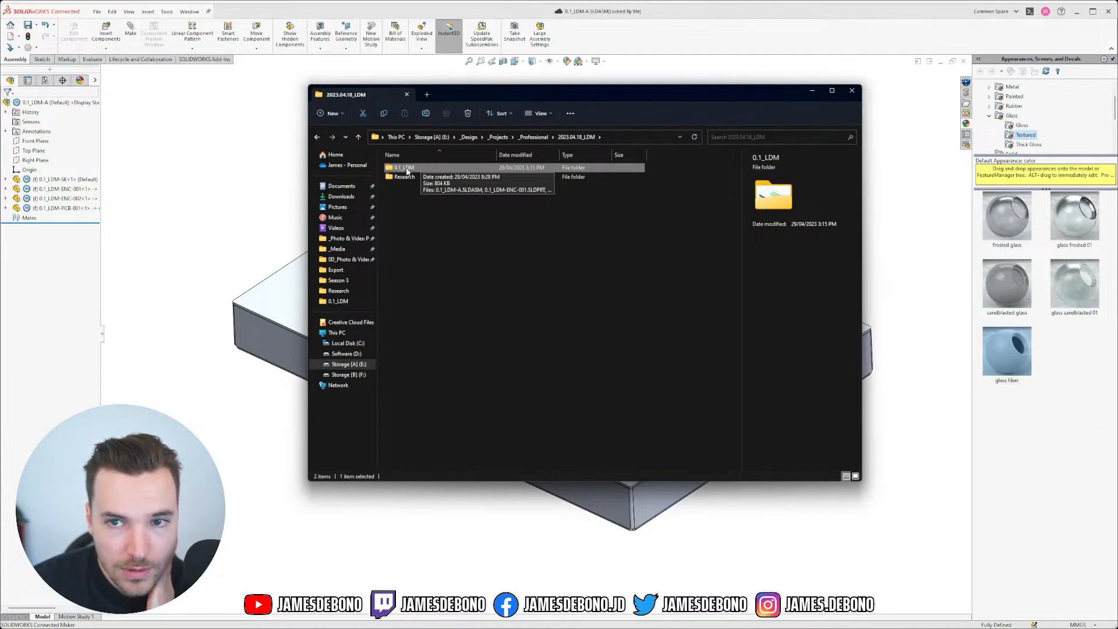
Step: Resize and reposition the File Explorer window, then review the files in the 0.1_LDM project folder
{"action": "left_click_drag", "start_coordinate": [305, 165], "coordinate": [279, 165]}
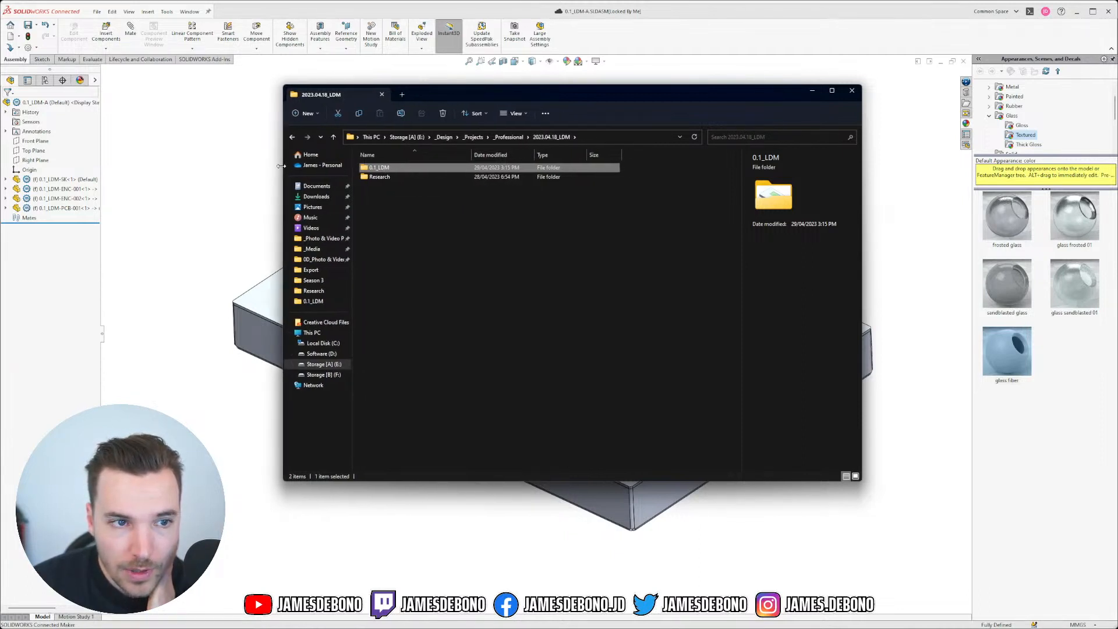
{"action": "left_click_drag", "start_coordinate": [452, 99], "coordinate": [463, 127]}
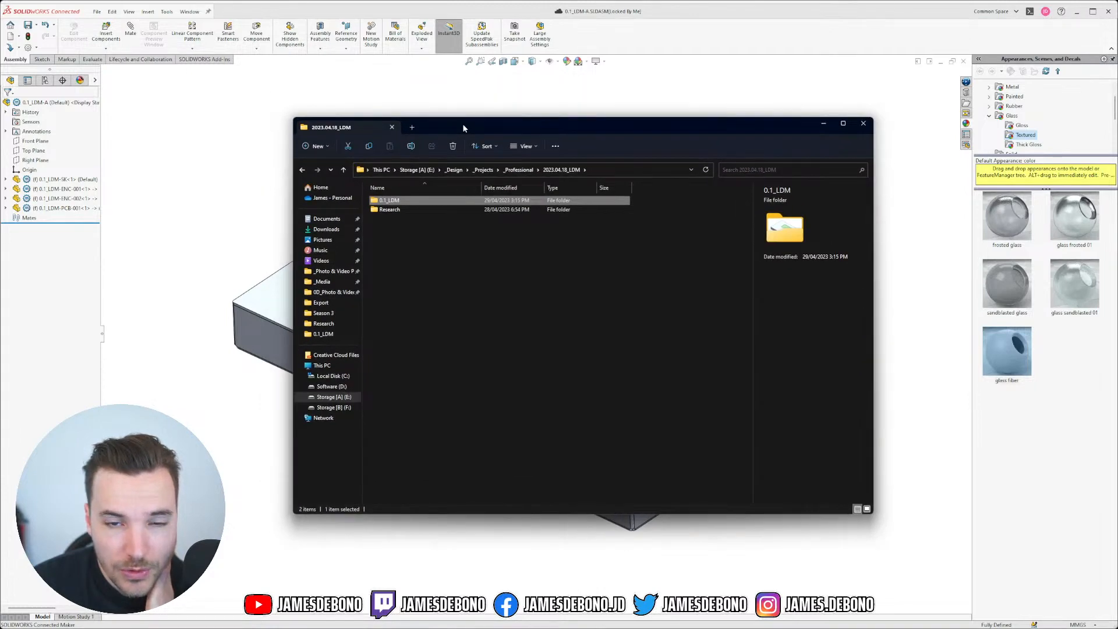
{"action": "double_click", "coordinate": [389, 201]}
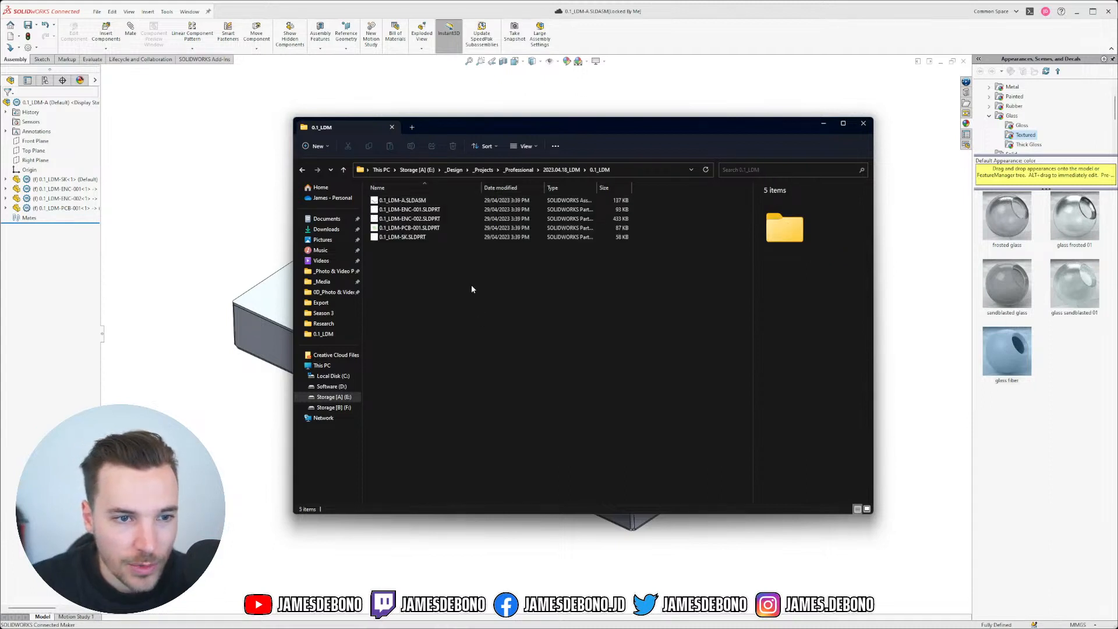
{"action": "left_click", "coordinate": [432, 237]}
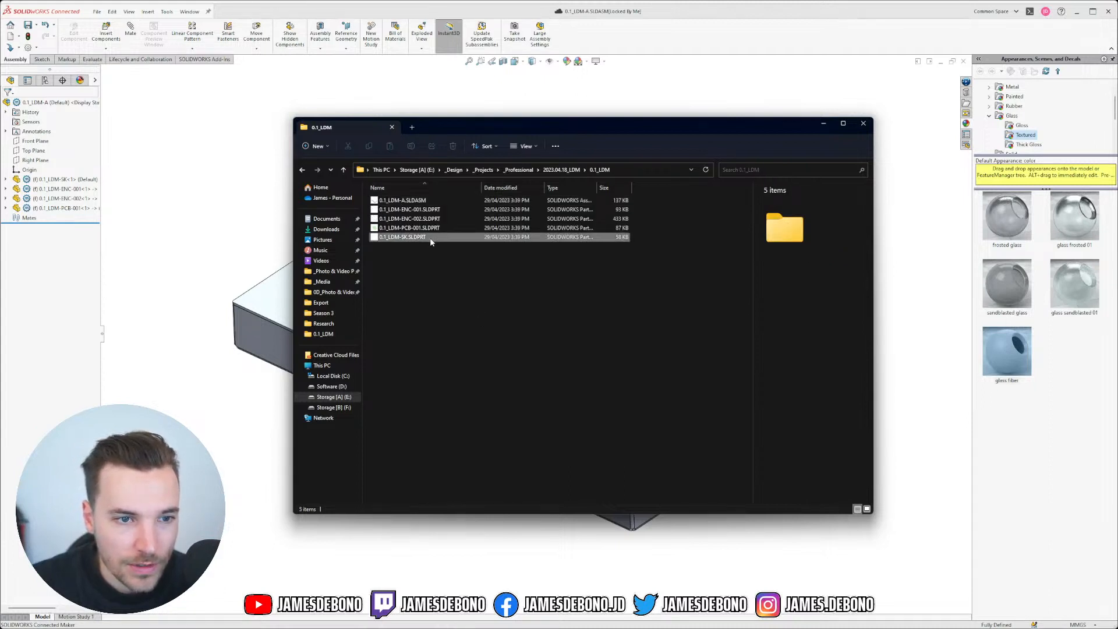
{"action": "left_click", "coordinate": [418, 202]}
{"action": "left_click", "coordinate": [515, 302]}
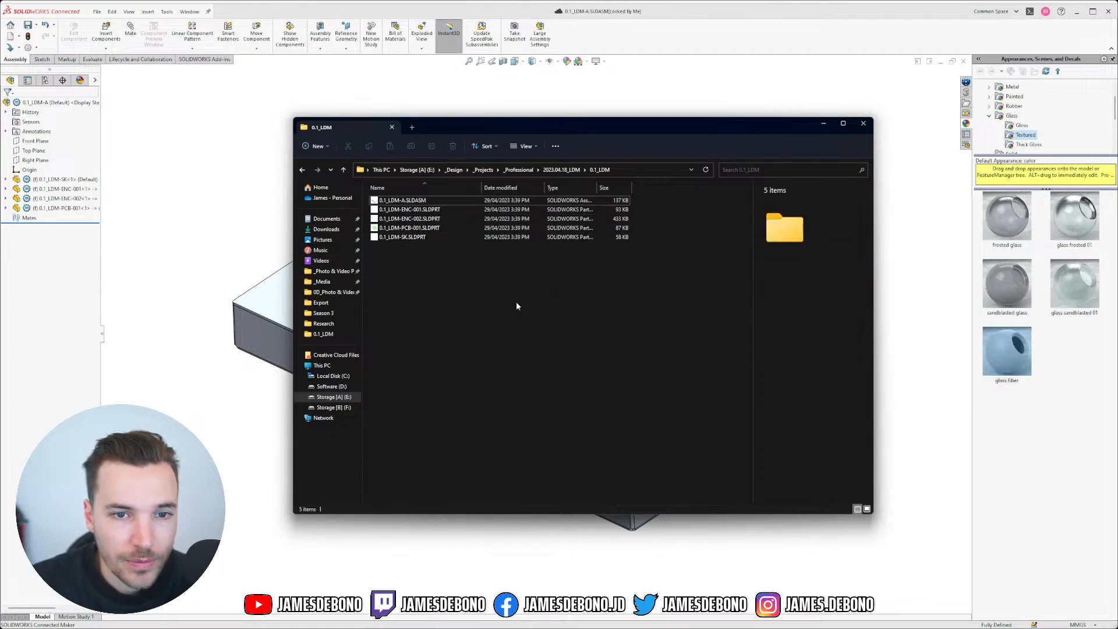
{"action": "left_click", "coordinate": [559, 171]}
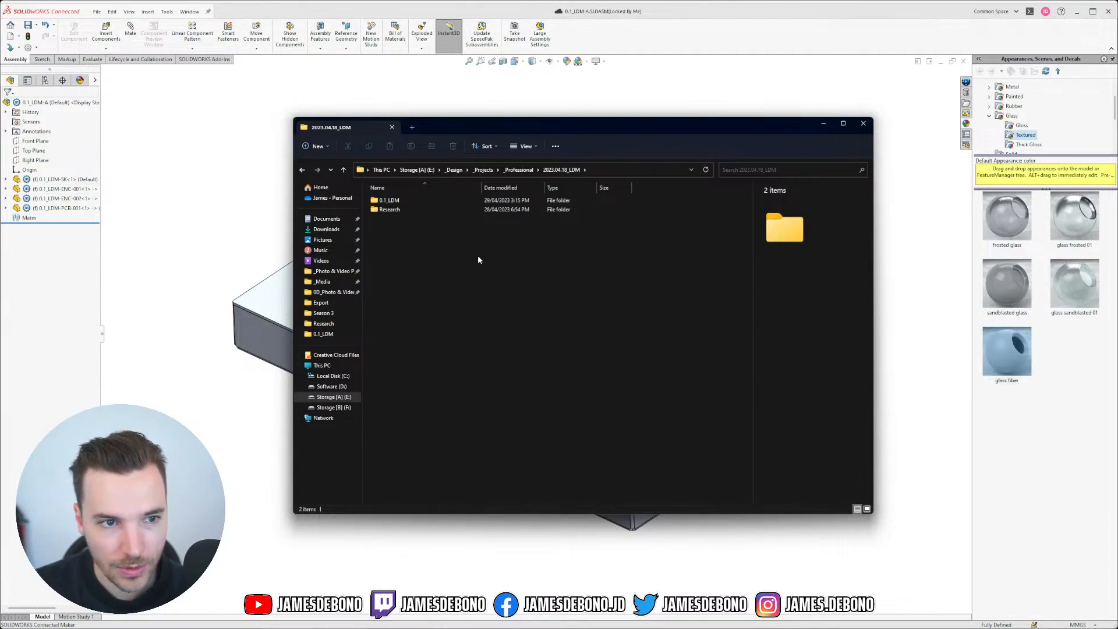
Step: Create a new Components folder in 2023.04.18_LDM and open it
{"action": "left_click", "coordinate": [313, 146]}
{"action": "left_click", "coordinate": [324, 167]}
{"action": "type", "text": "Components"}
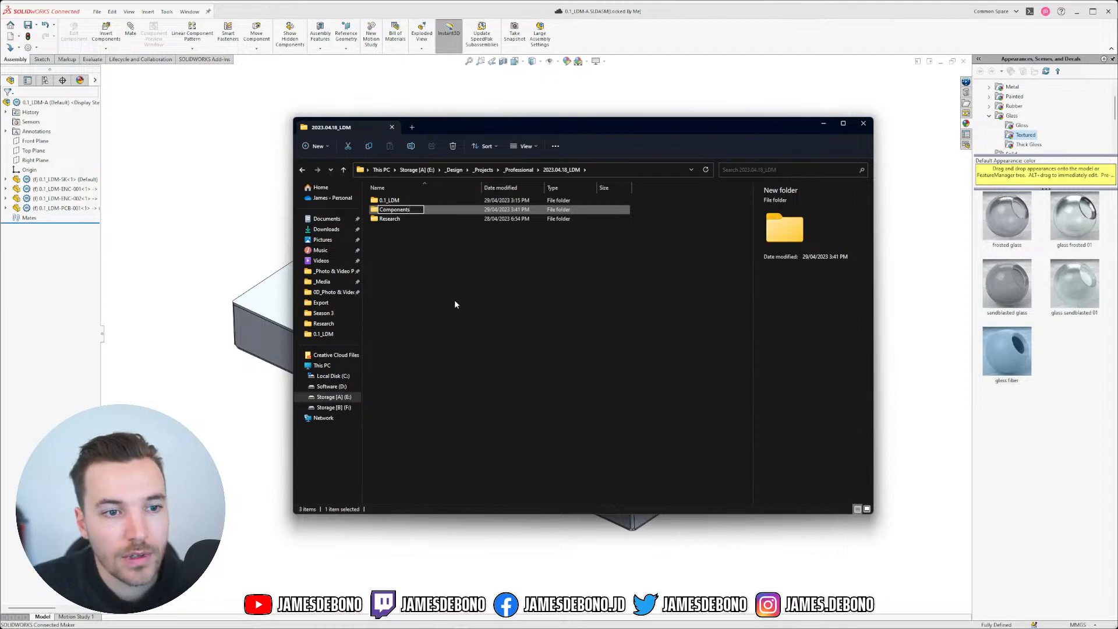
{"action": "key", "text": "Return"}
{"action": "left_click", "coordinate": [434, 244]}
{"action": "double_click", "coordinate": [400, 211]}
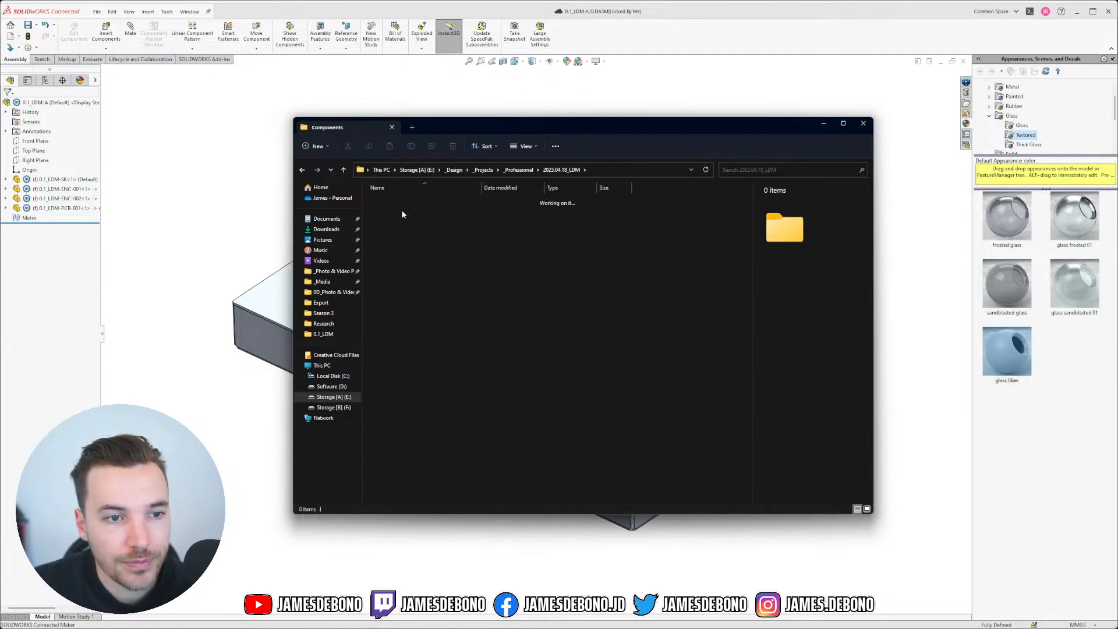
Step: Create the 'Example Display - 7 inch' folder inside Components and open it
{"action": "left_click", "coordinate": [310, 147]}
{"action": "left_click", "coordinate": [314, 167]}
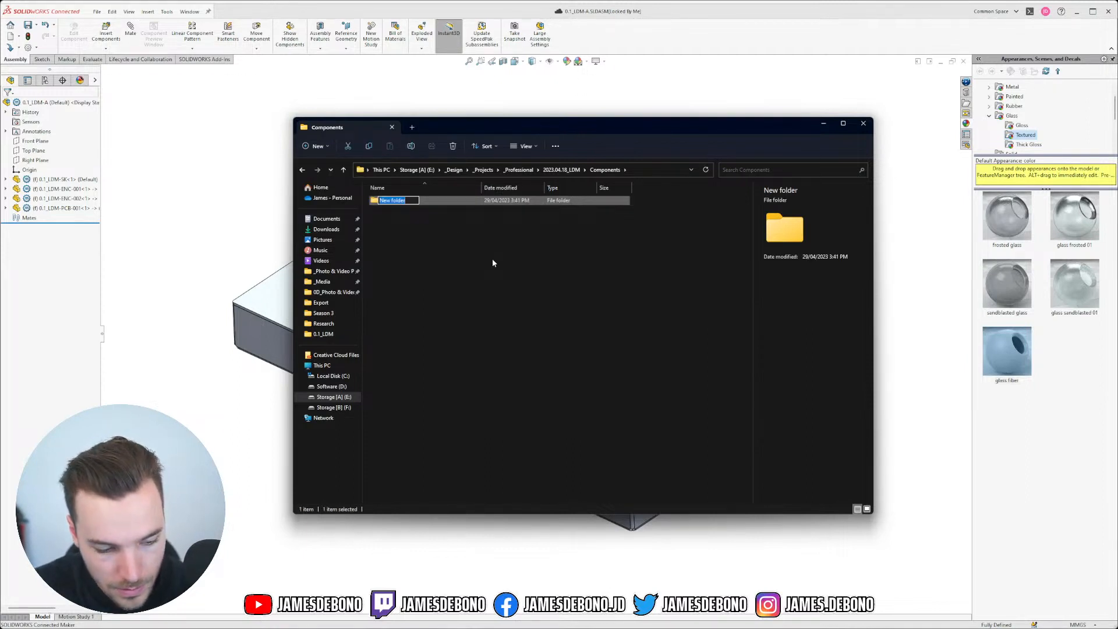
{"action": "type", "text": "Ex"}
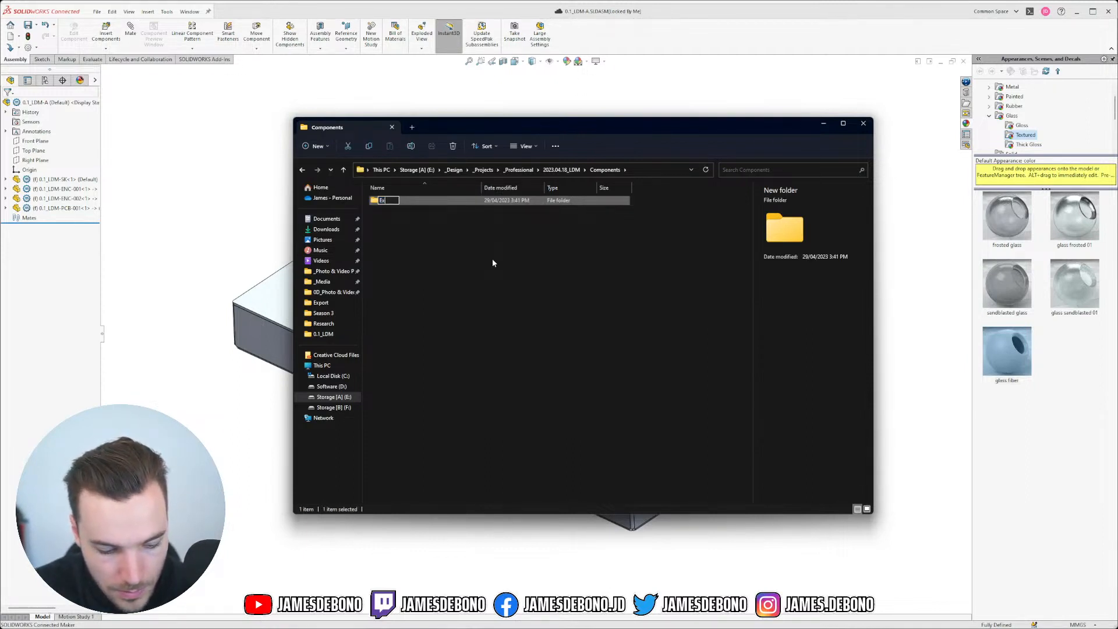
{"action": "type", "text": "ample Display"}
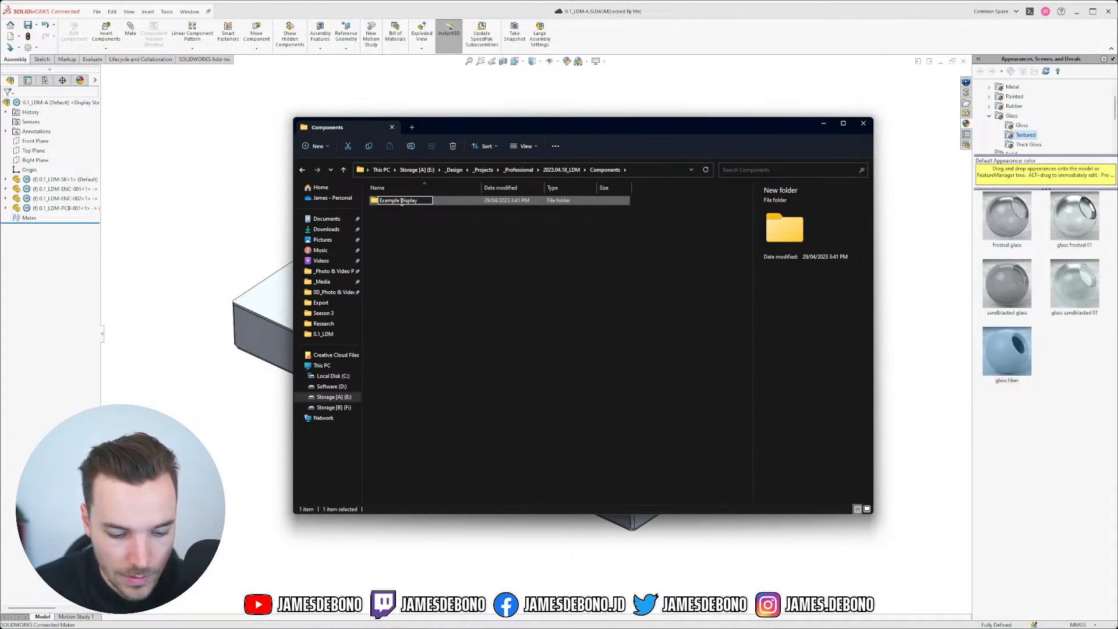
{"action": "type", "text": " 7inch"}
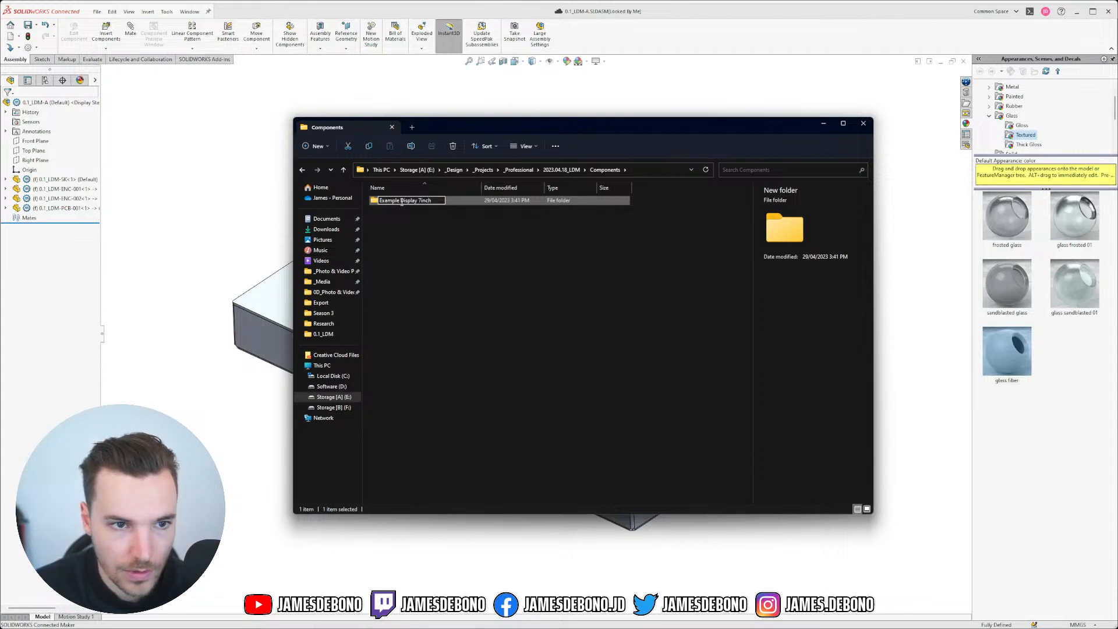
{"action": "type", "text": "-"}
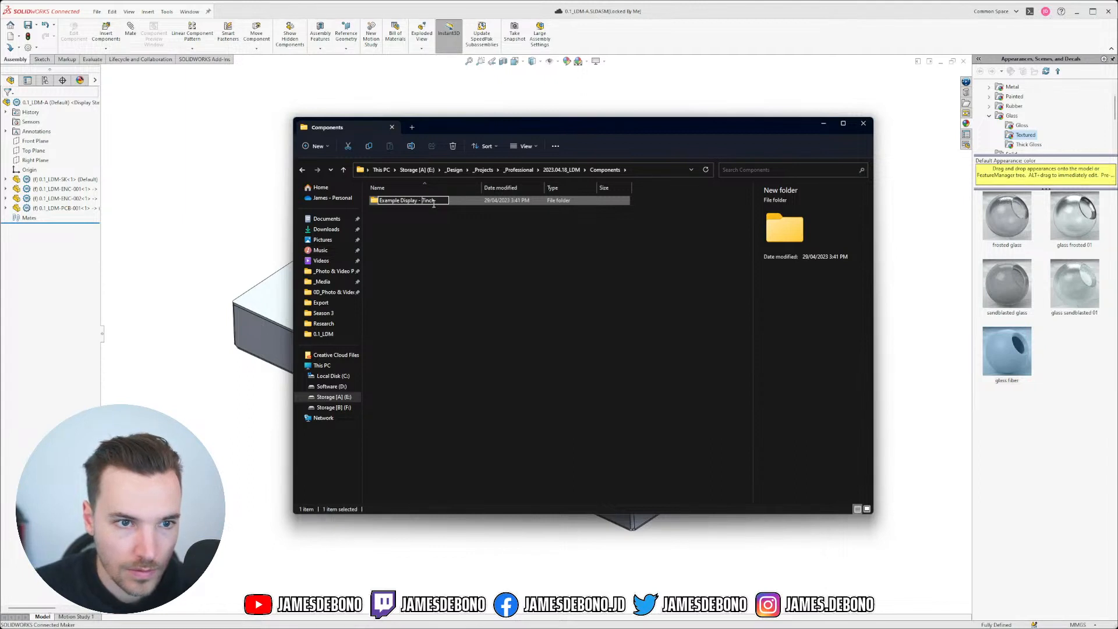
{"action": "key", "text": "Return"}
{"action": "left_click", "coordinate": [449, 225]}
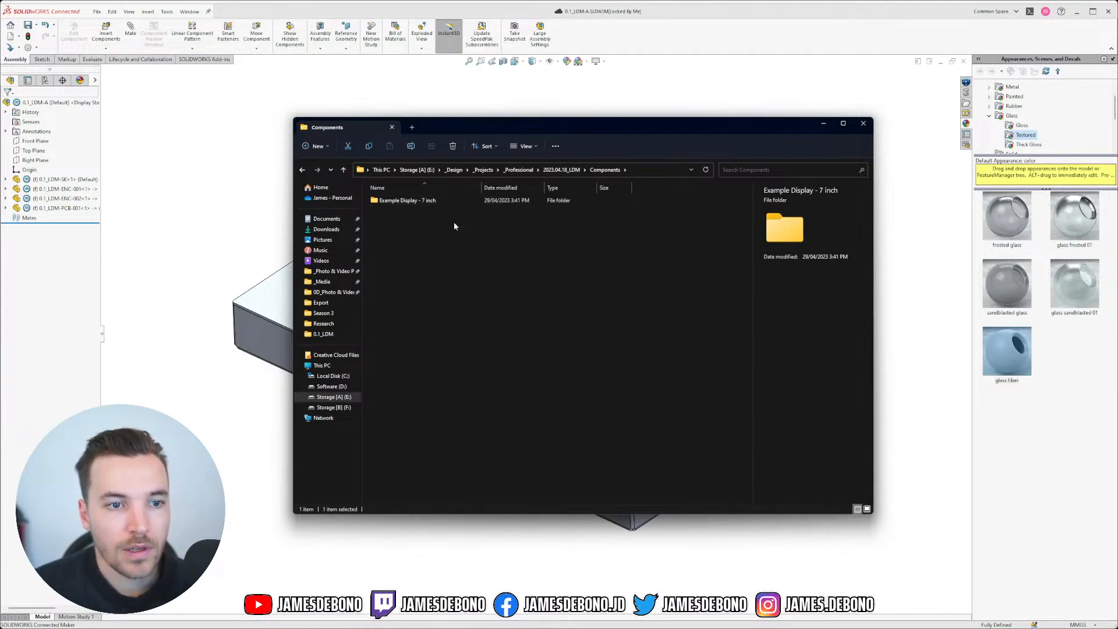
{"action": "double_click", "coordinate": [421, 200]}
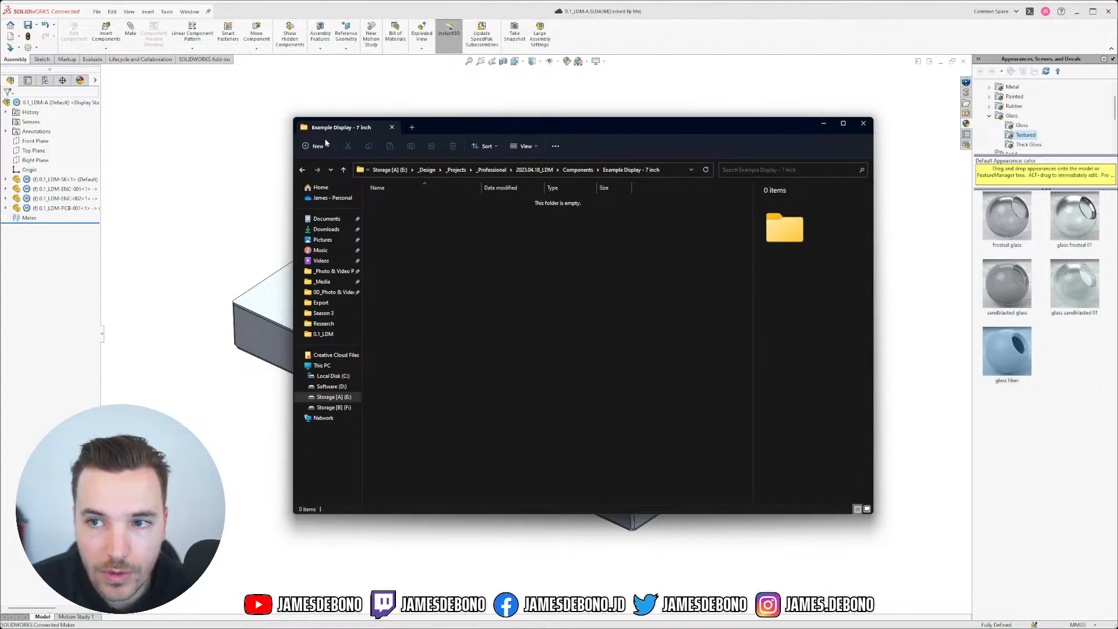
Step: In the 0.1_LDM-SK part, select all the geometry of the _Display Top sketch
{"action": "left_click", "coordinate": [245, 140]}
{"action": "left_click", "coordinate": [187, 12]}
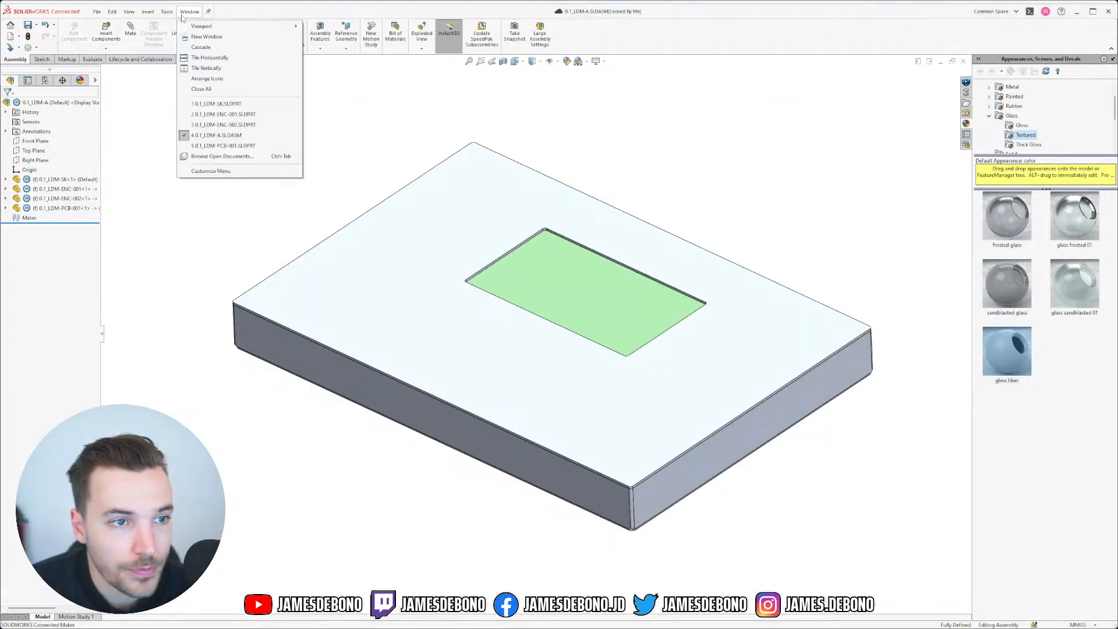
{"action": "left_click", "coordinate": [237, 105]}
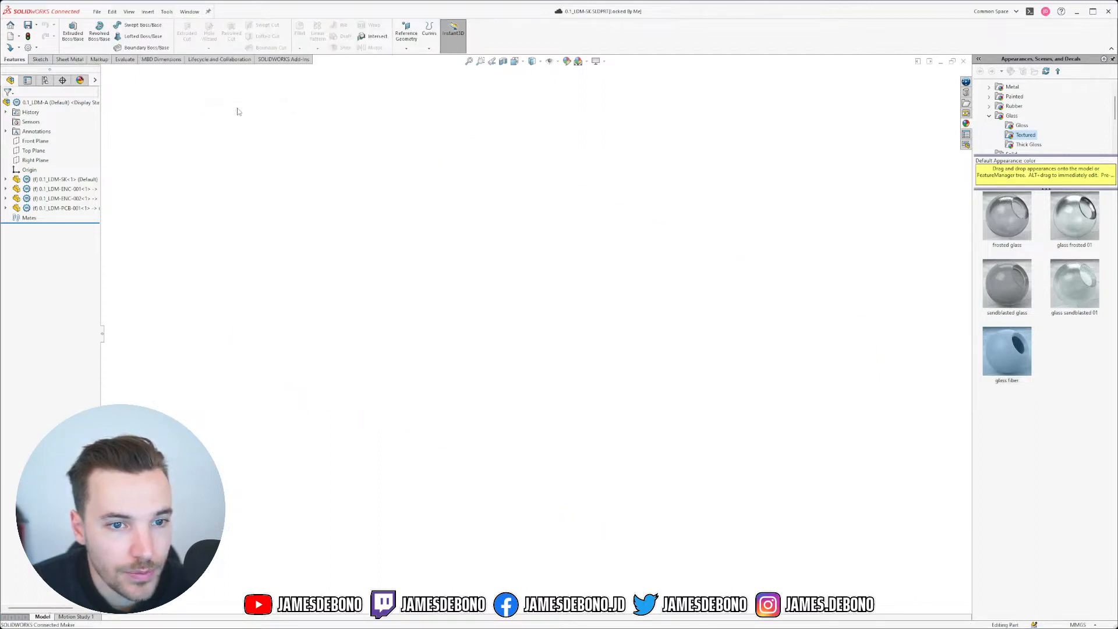
{"action": "left_click", "coordinate": [37, 190]}
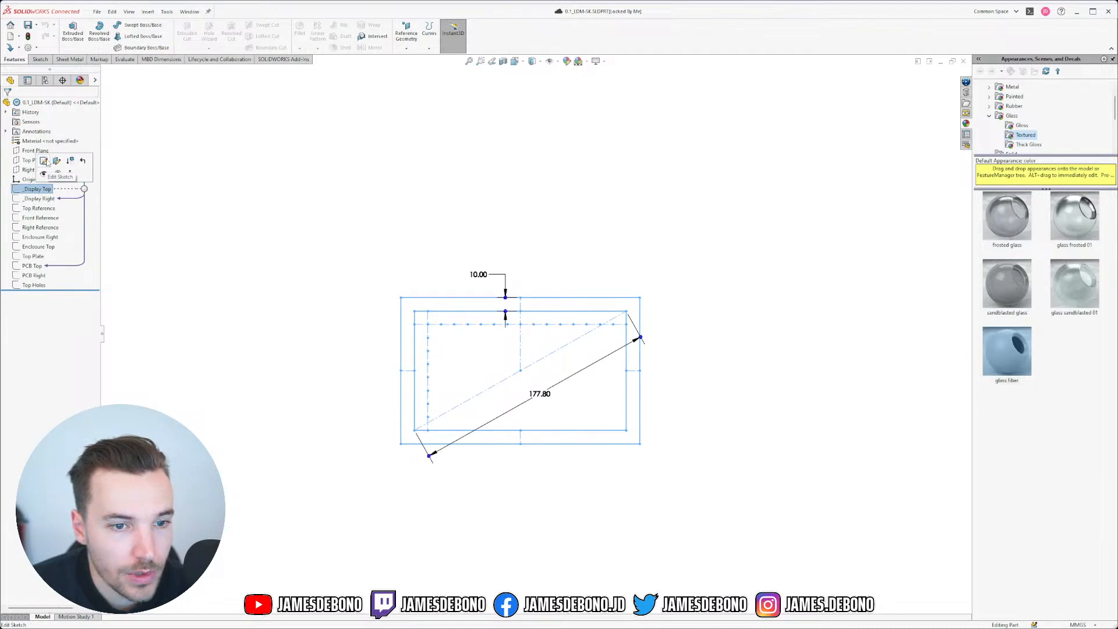
{"action": "left_click", "coordinate": [51, 163]}
{"action": "left_click_drag", "start_coordinate": [207, 153], "coordinate": [858, 539]}
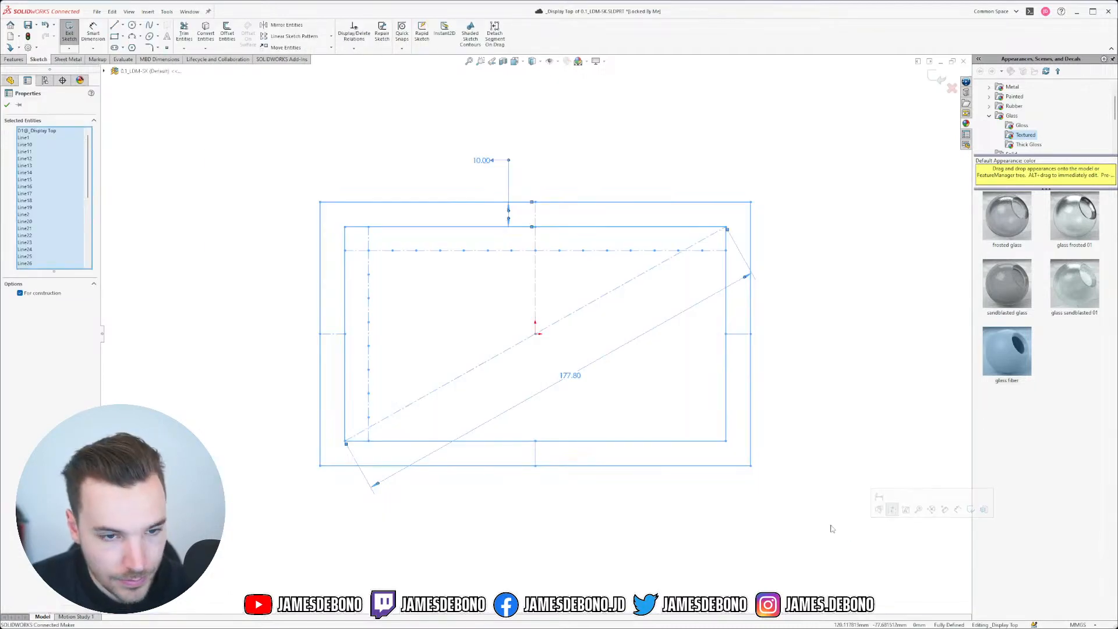
{"action": "left_click", "coordinate": [939, 78]}
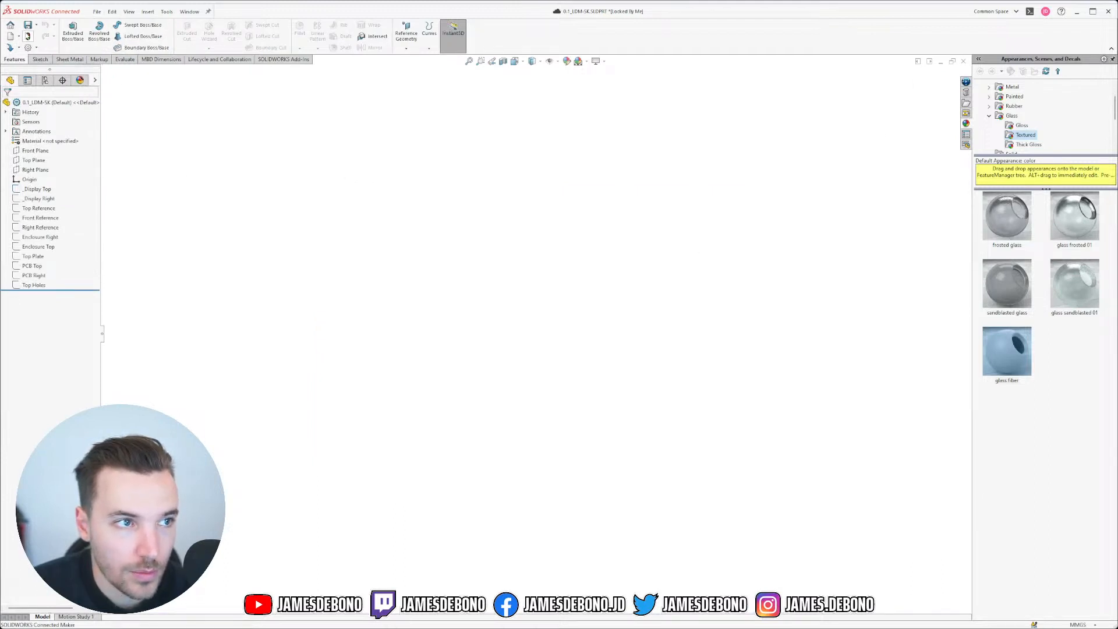
Step: Create a new empty part with the plain grey backdrop scene
{"action": "left_click", "coordinate": [11, 36]}
{"action": "left_click", "coordinate": [570, 395]}
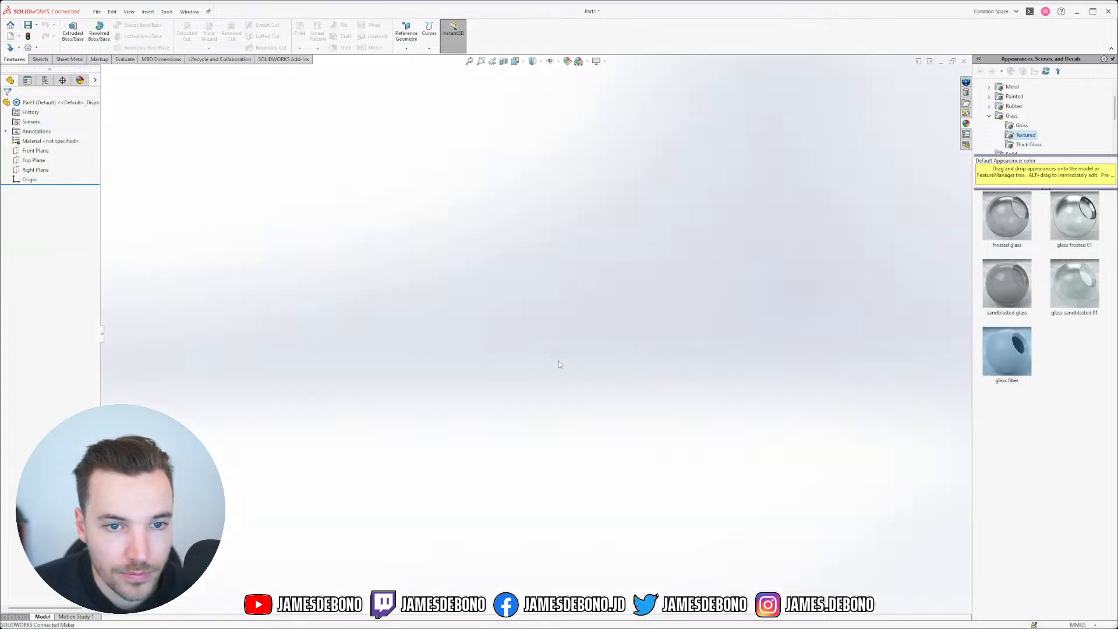
{"action": "left_click", "coordinate": [586, 61]}
{"action": "left_click", "coordinate": [593, 93]}
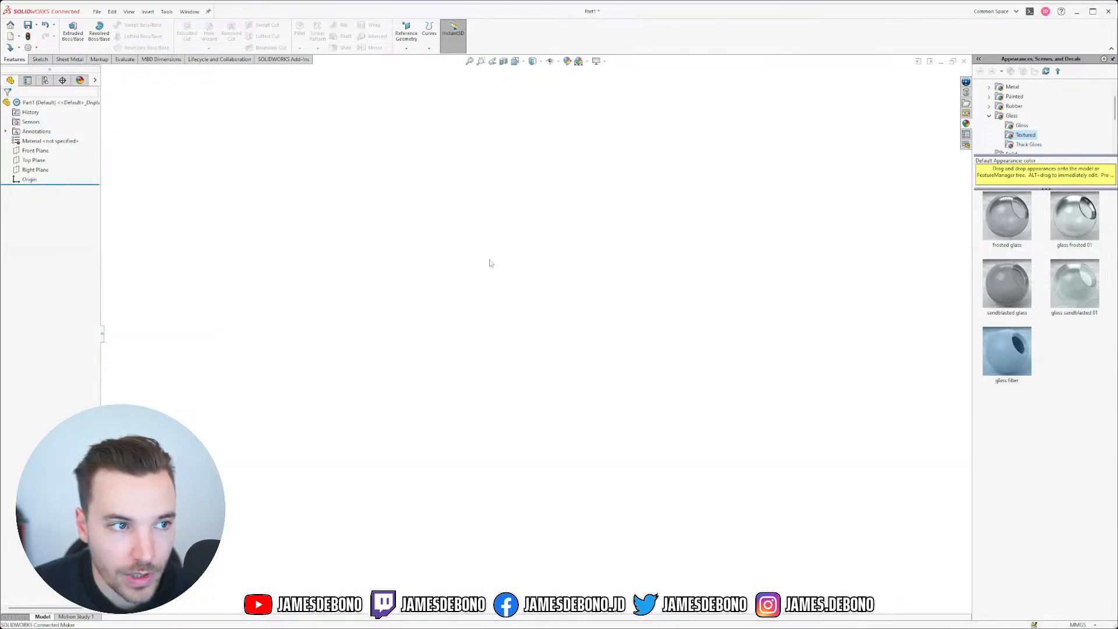
Step: Build the display outline as Sketch1 on the new part's Top Plane and exit it
{"action": "left_click", "coordinate": [34, 161]}
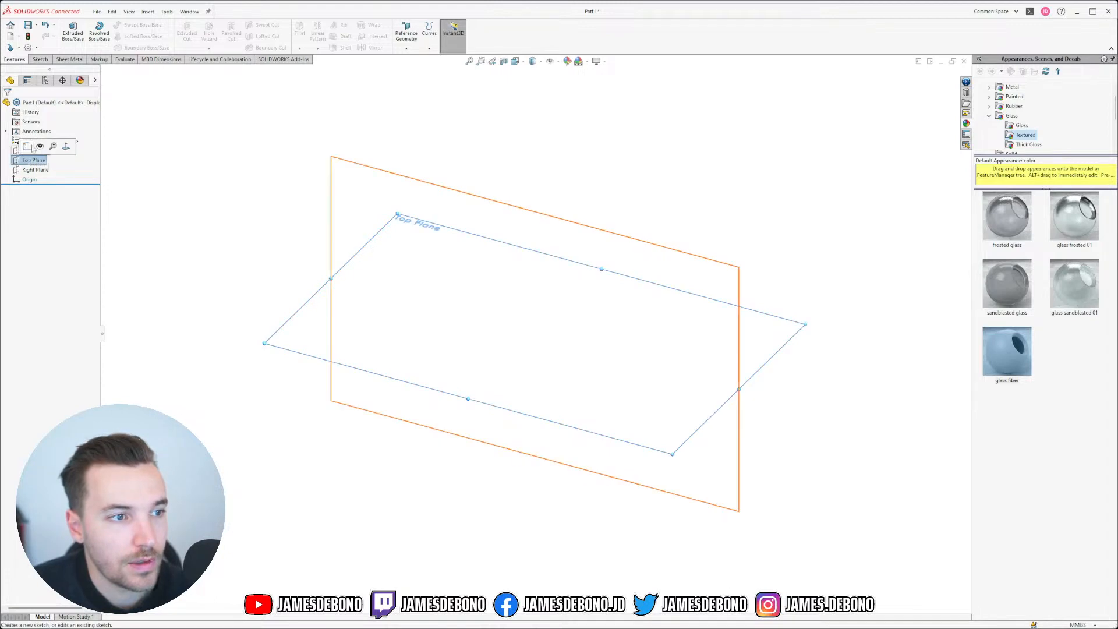
{"action": "left_click", "coordinate": [30, 146]}
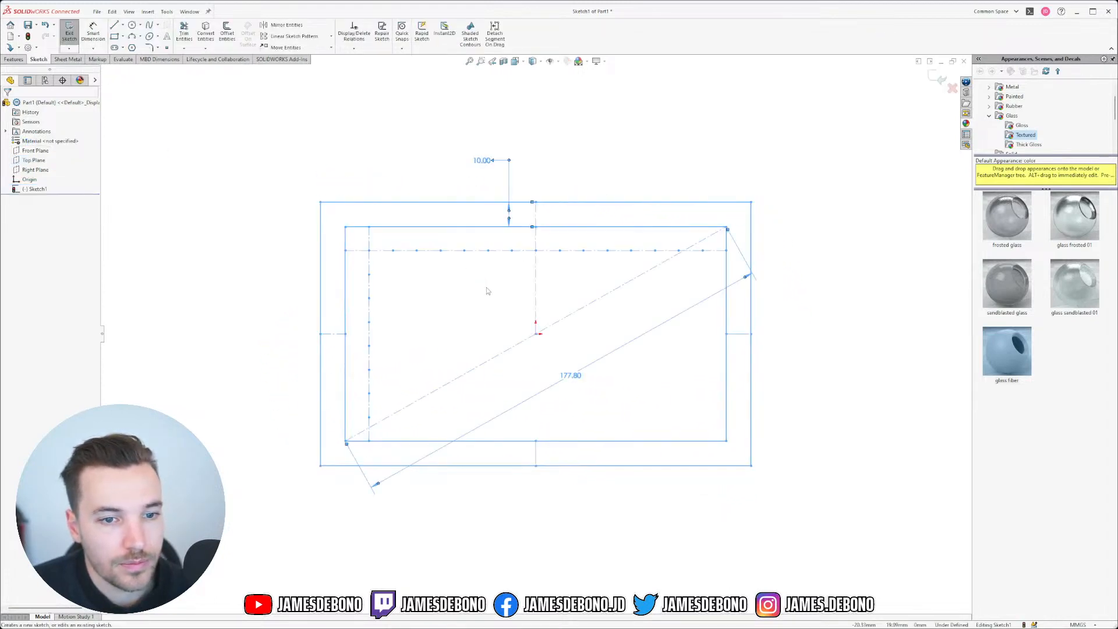
{"action": "left_click", "coordinate": [536, 333]}
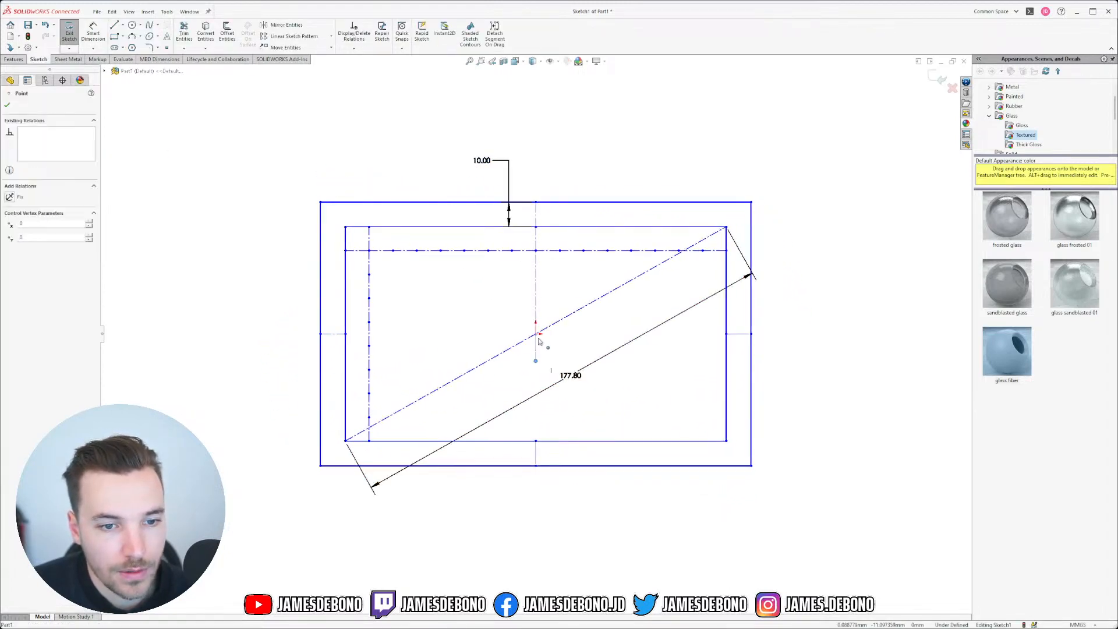
{"action": "left_click", "coordinate": [672, 400]}
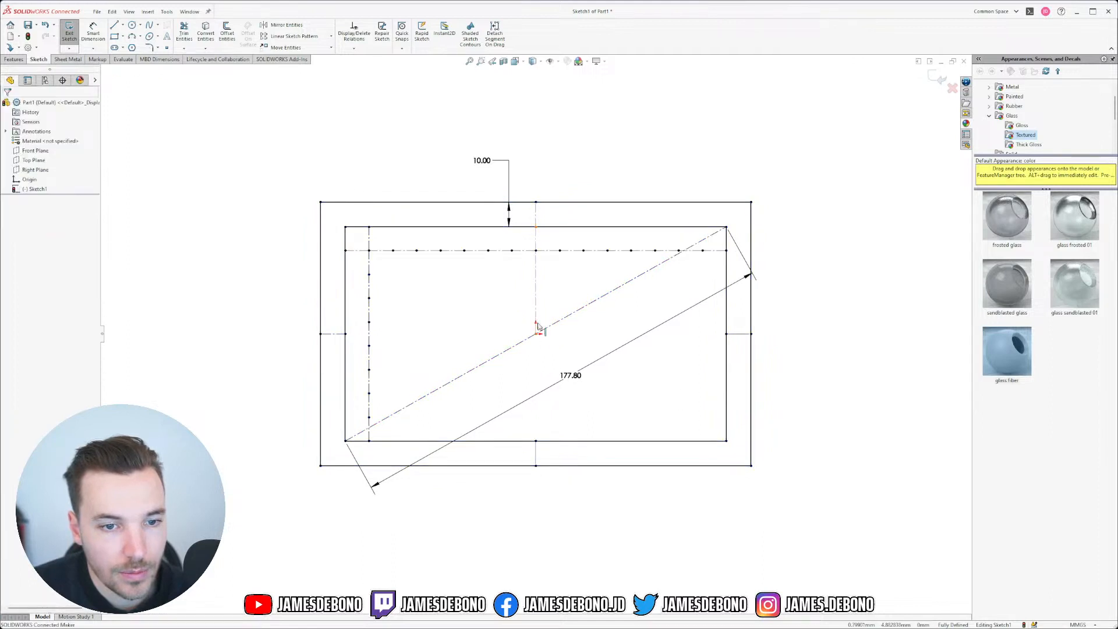
{"action": "scroll", "coordinate": [543, 334], "scroll_direction": "up", "scroll_amount": 3}
{"action": "scroll", "coordinate": [543, 335], "scroll_direction": "down", "scroll_amount": 2}
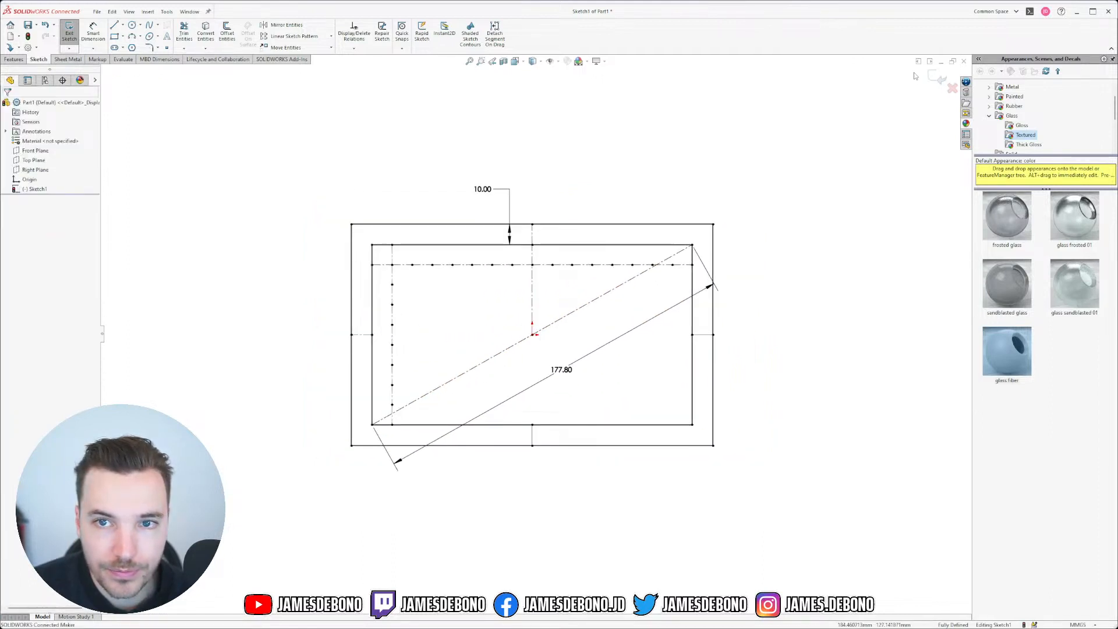
{"action": "left_click", "coordinate": [938, 77]}
Step: Rename the rectangular Sketch1 to 'Top Reference'
{"action": "left_click", "coordinate": [32, 189]}
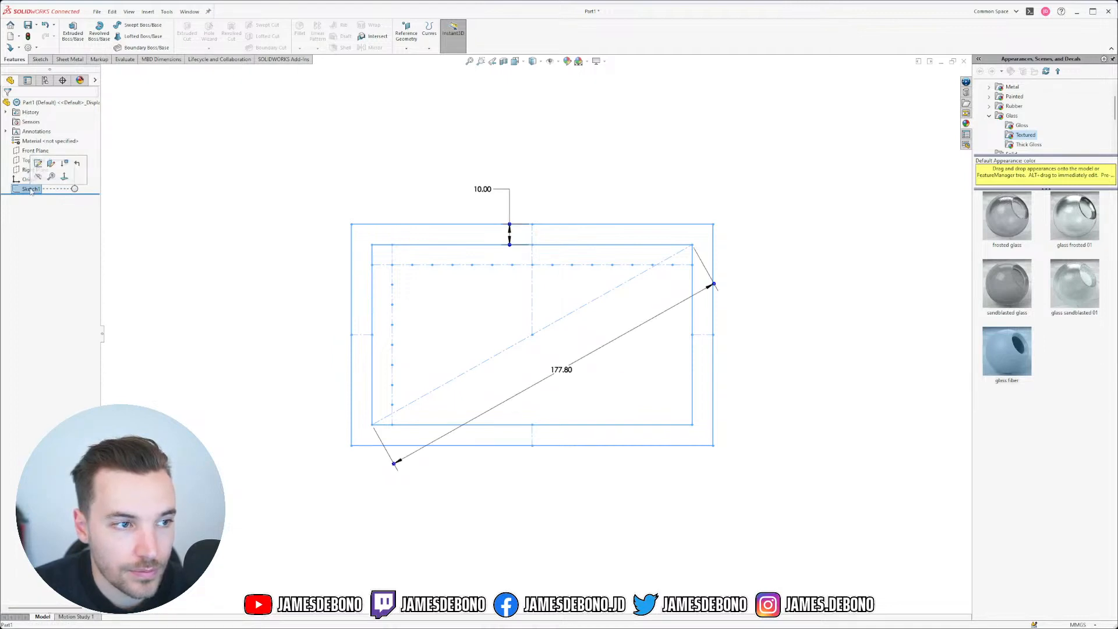
{"action": "right_click", "coordinate": [30, 190]}
{"action": "left_click", "coordinate": [23, 193]}
{"action": "left_click", "coordinate": [23, 193]}
{"action": "left_click", "coordinate": [38, 192]}
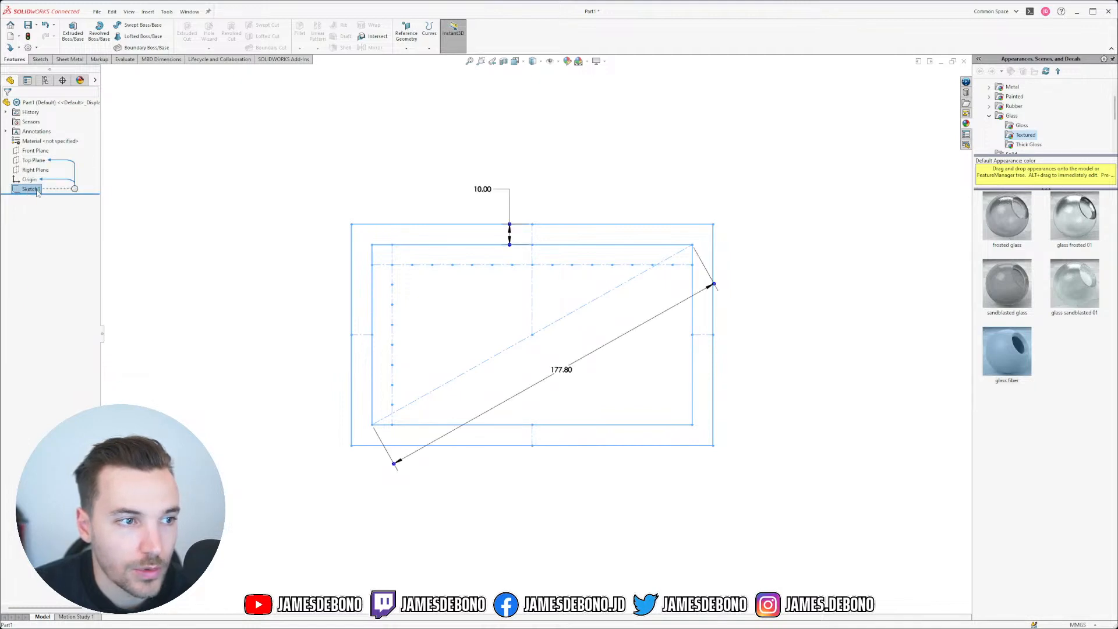
{"action": "left_click", "coordinate": [44, 190]}
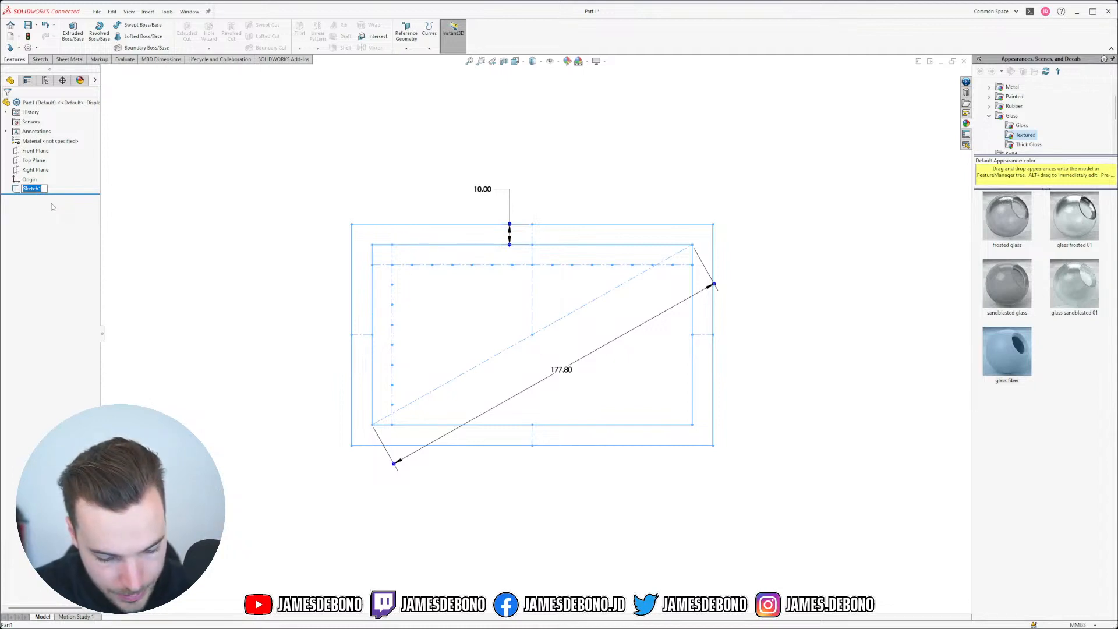
{"action": "type", "text": "Top Reference"}
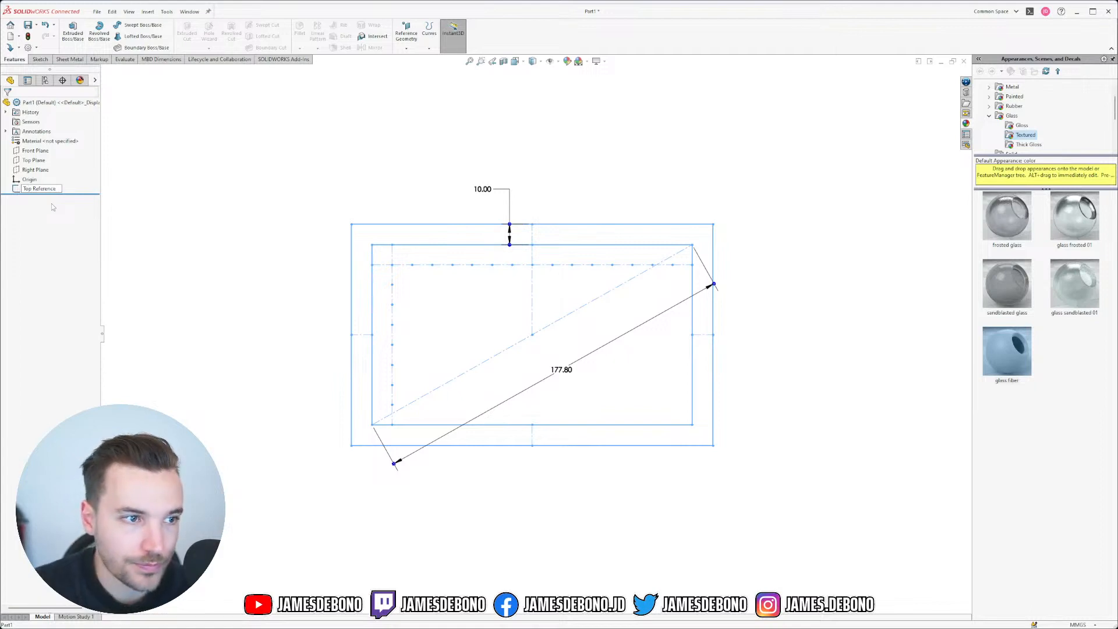
{"action": "left_click", "coordinate": [209, 174]}
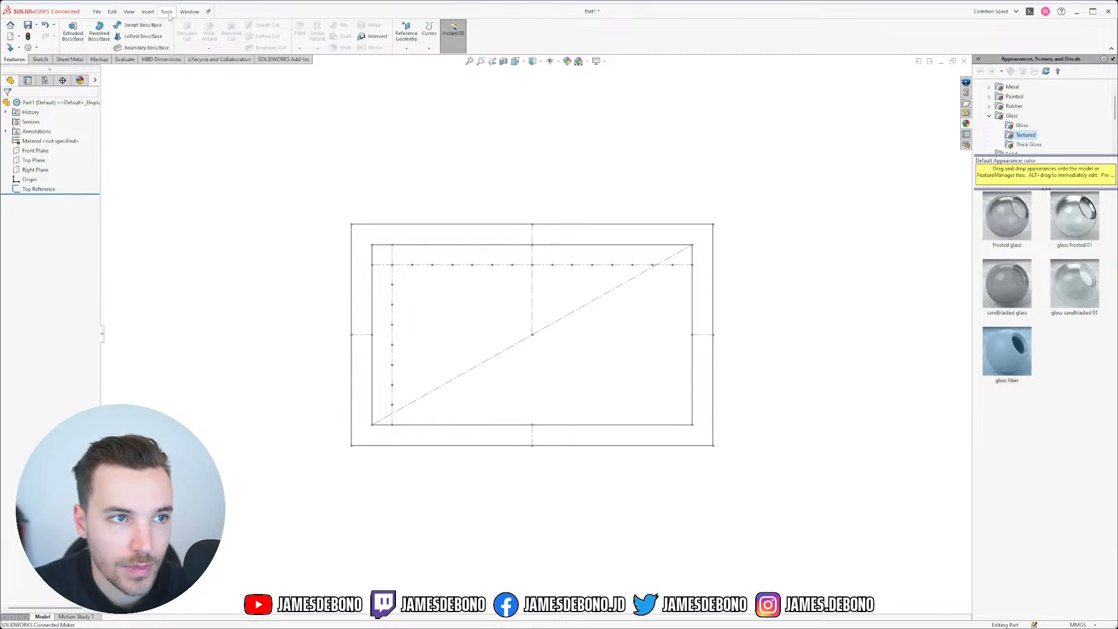
Step: Save the new part locally as EX-DISP-SK.SLDPRT in Components > Example Display - 7 inch
{"action": "left_click", "coordinate": [28, 25]}
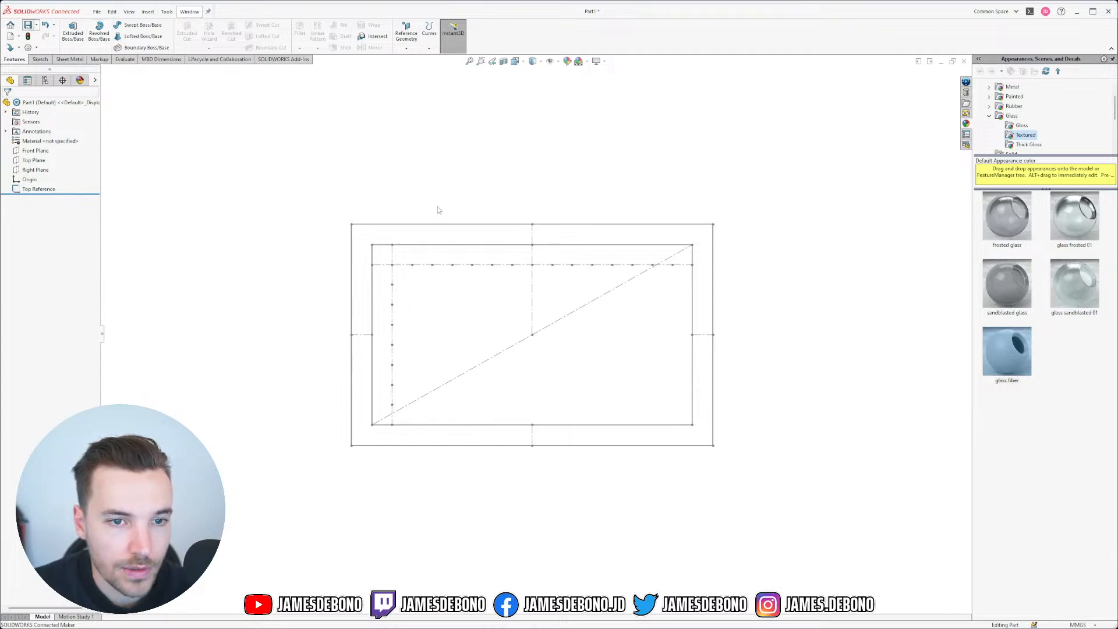
{"action": "left_click", "coordinate": [669, 272]}
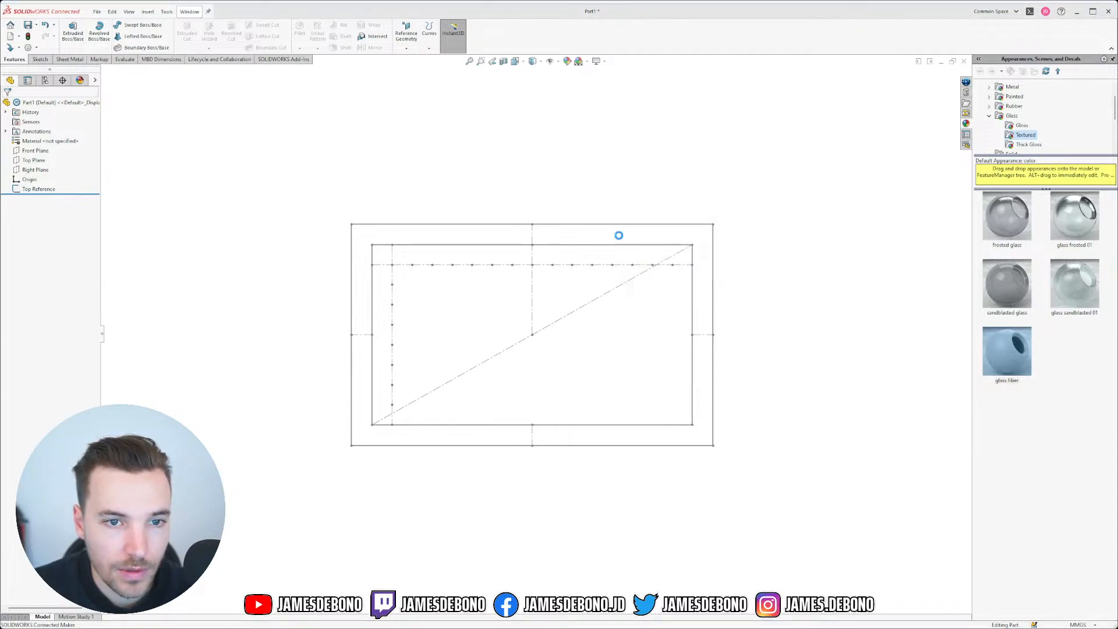
{"action": "left_click", "coordinate": [635, 183]}
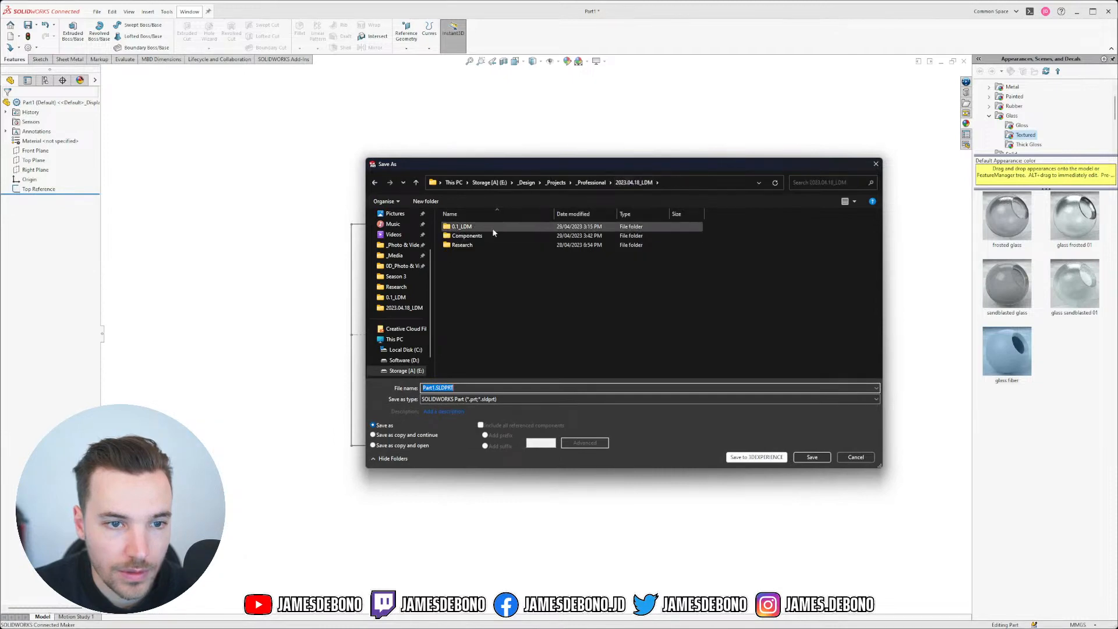
{"action": "double_click", "coordinate": [480, 234]}
{"action": "double_click", "coordinate": [469, 229]}
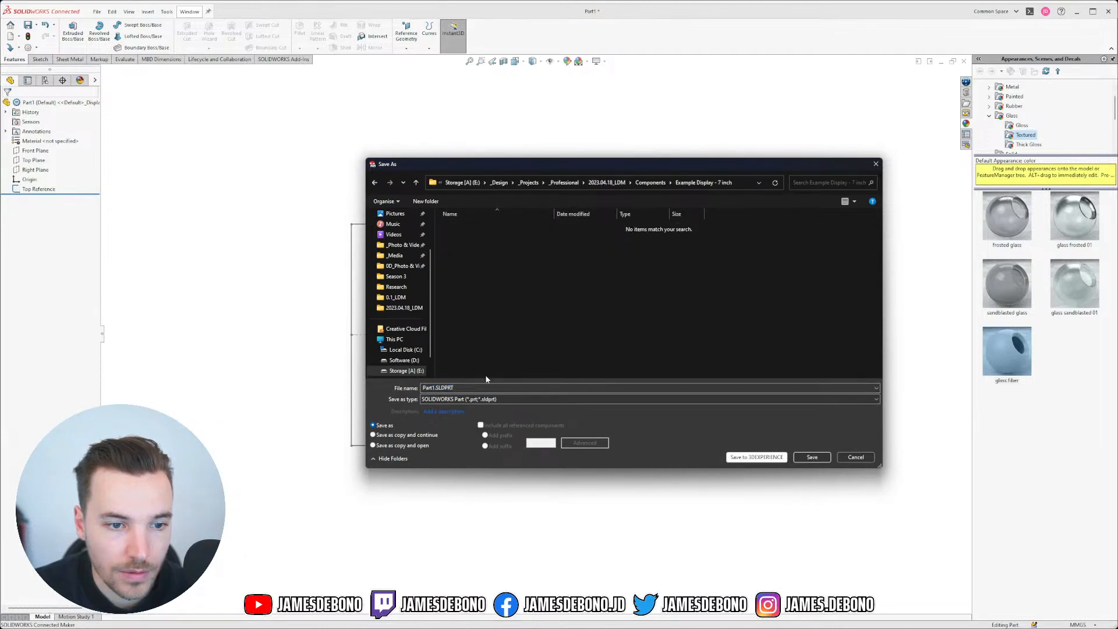
{"action": "left_click_drag", "start_coordinate": [437, 388], "coordinate": [410, 388]}
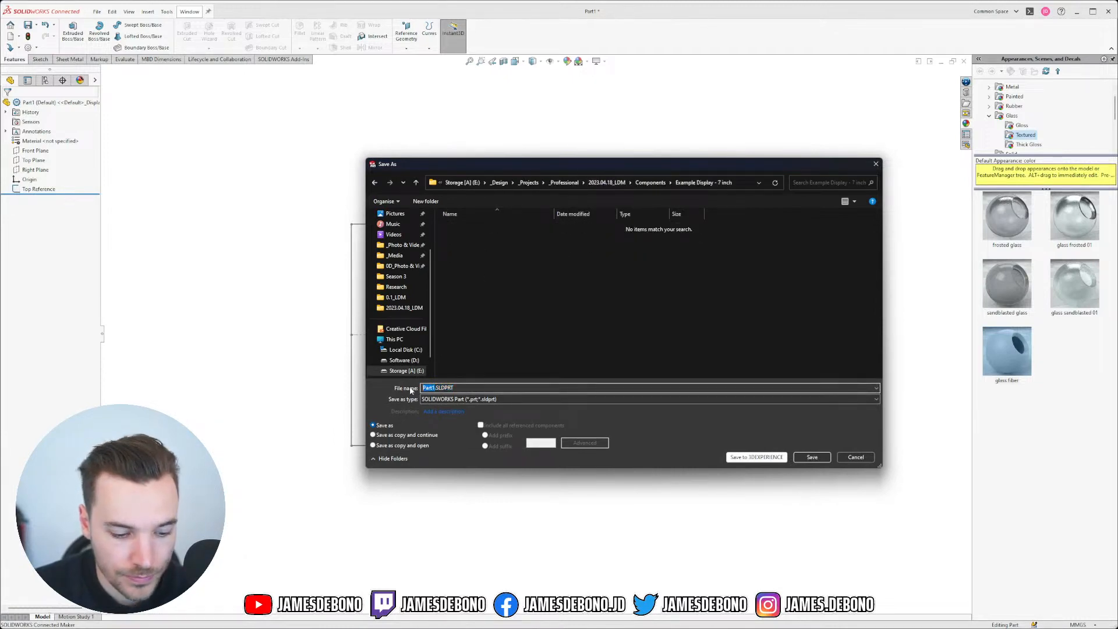
{"action": "type", "text": "E"}
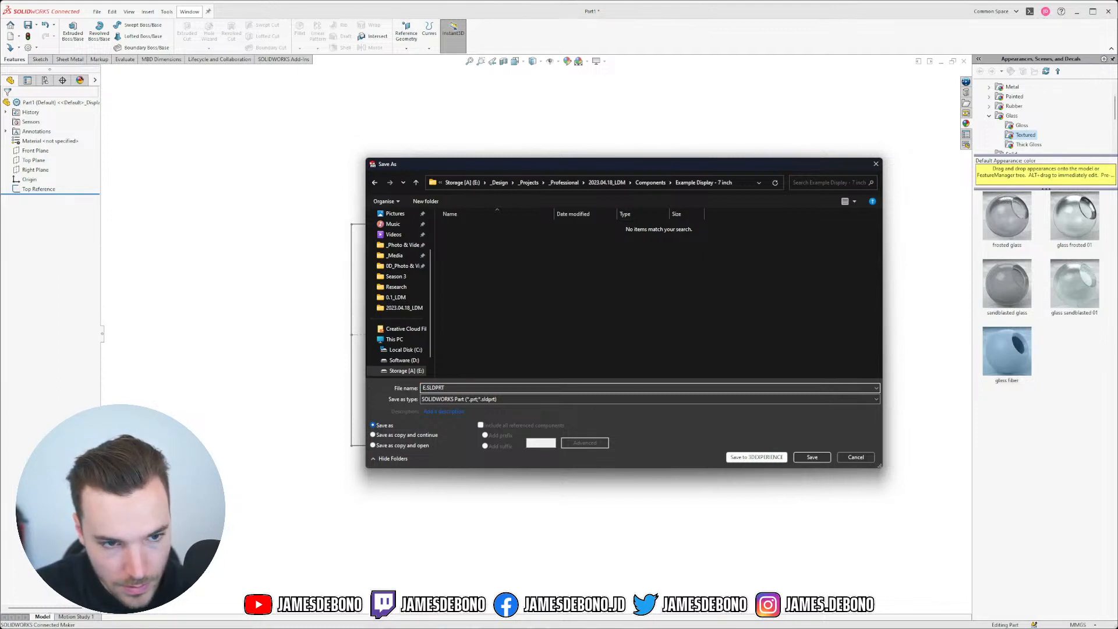
{"action": "type", "text": "DIP"}
{"action": "key", "text": "BackSpace"}
{"action": "type", "text": "SP-SK"}
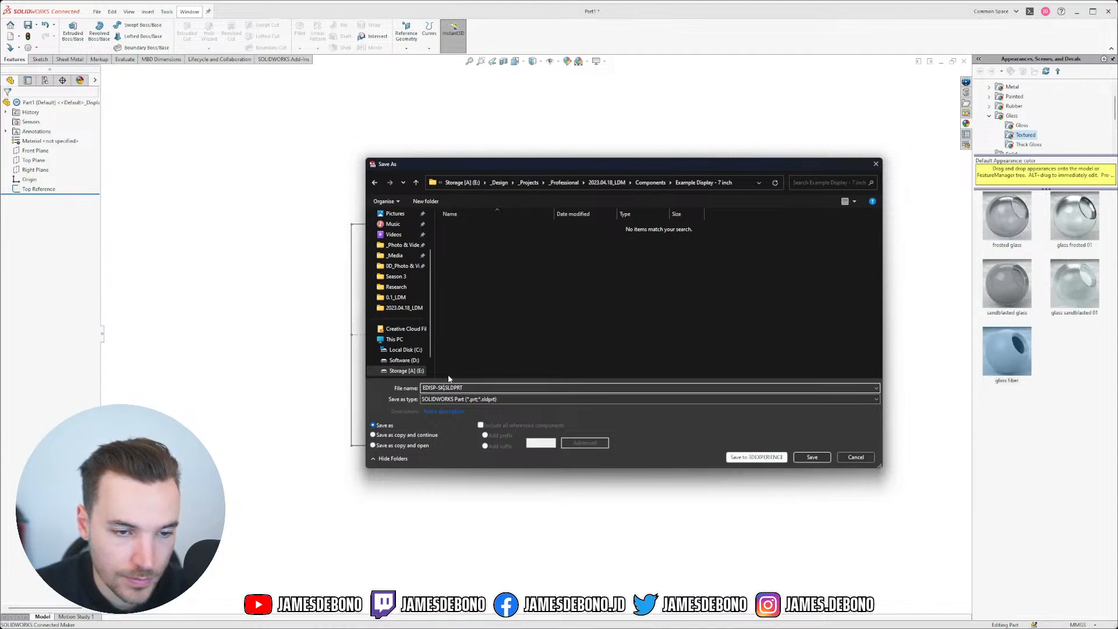
{"action": "type", "text": "X-"}
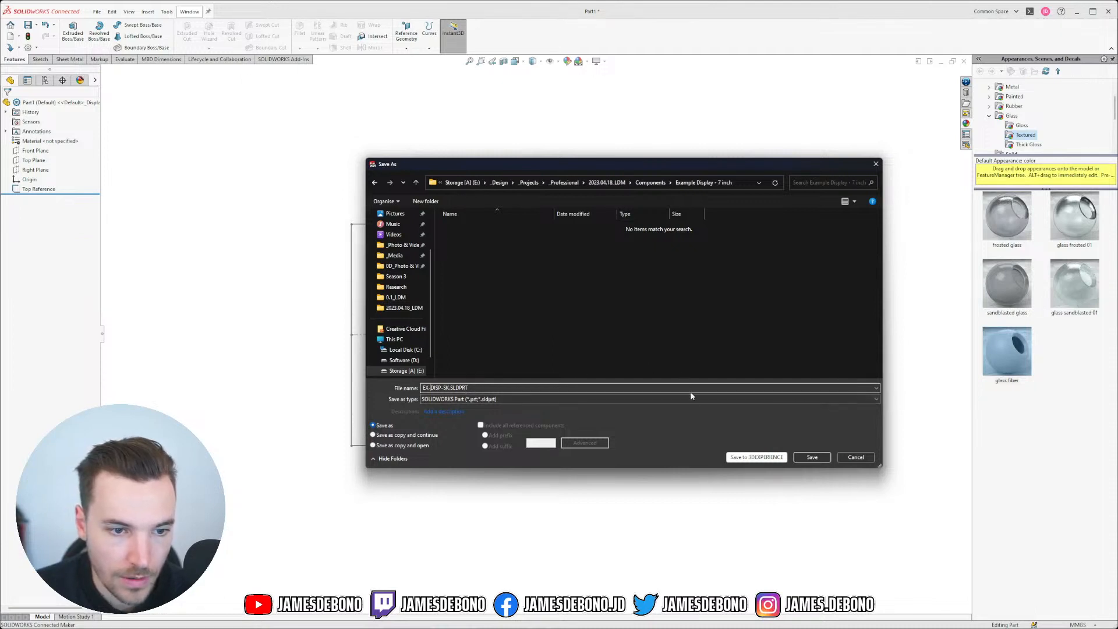
{"action": "left_click", "coordinate": [811, 457]}
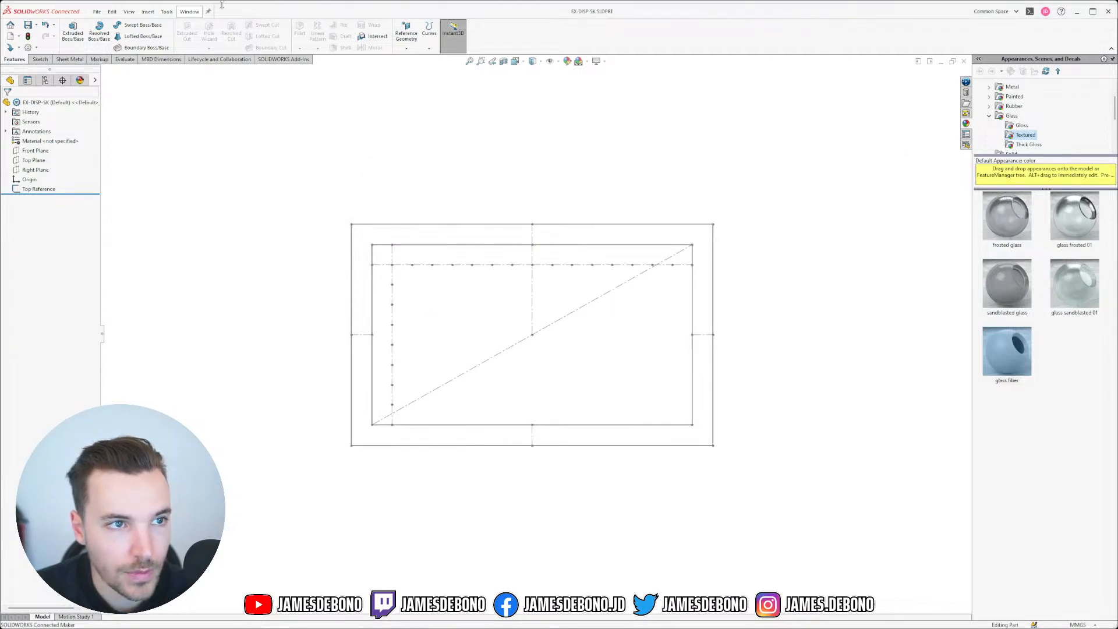
Step: In 0.1_LDM-SK, edit the _Display Right sketch and select all its profile geometry
{"action": "left_click", "coordinate": [191, 13]}
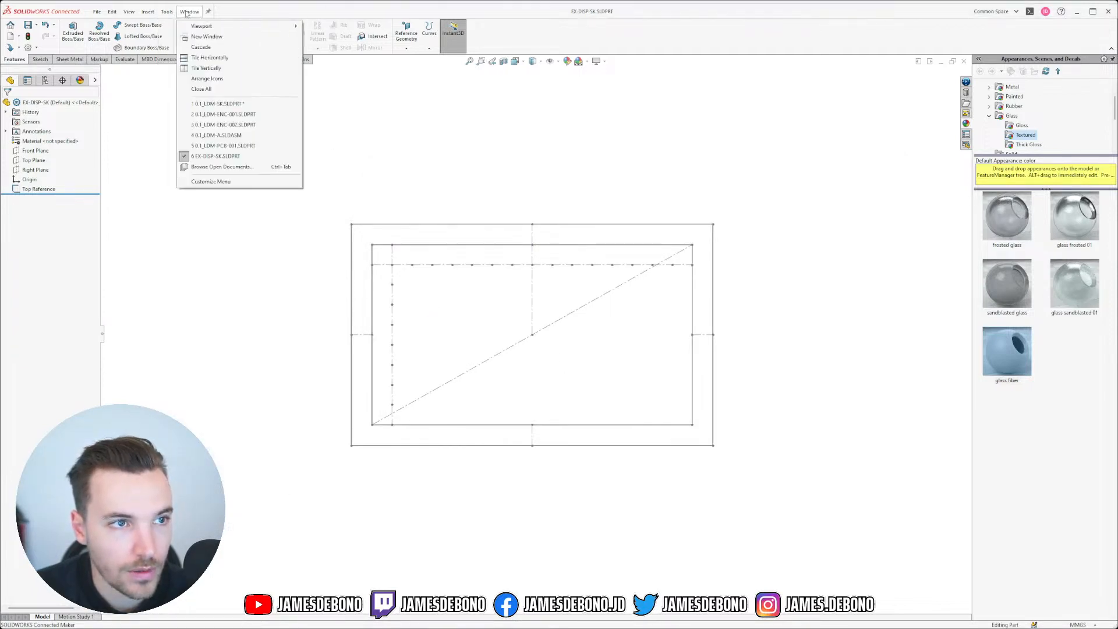
{"action": "left_click", "coordinate": [230, 106]}
{"action": "left_click", "coordinate": [41, 198]}
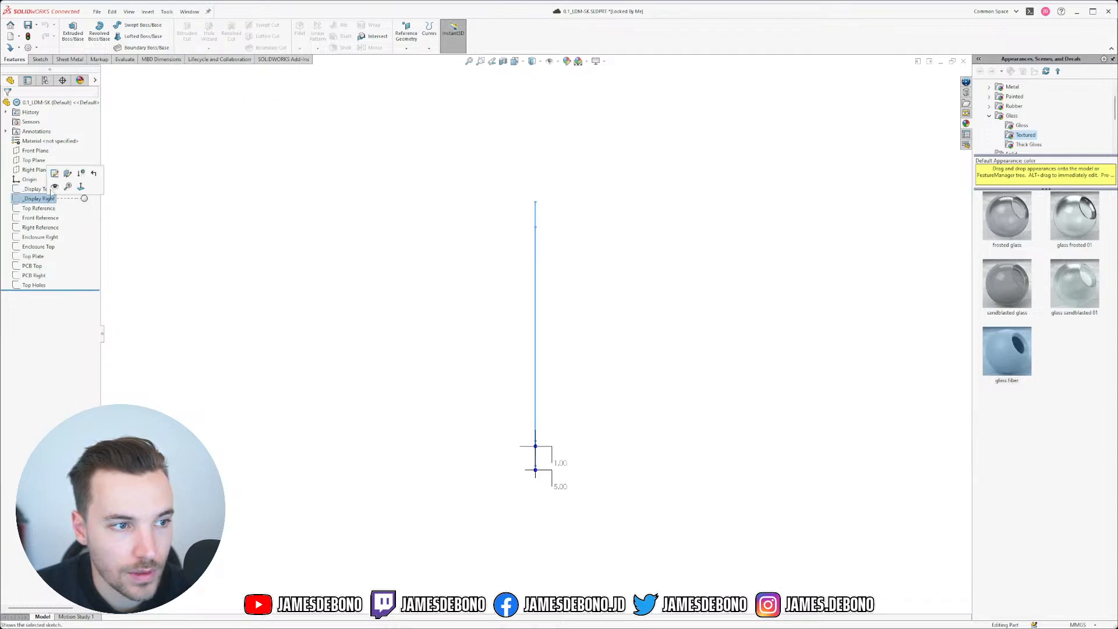
{"action": "left_click", "coordinate": [55, 173]}
{"action": "left_click_drag", "start_coordinate": [274, 241], "coordinate": [731, 405]}
Step: Return to EX-DISP-SK and start a new sketch on its Right Plane
{"action": "left_click", "coordinate": [189, 12]}
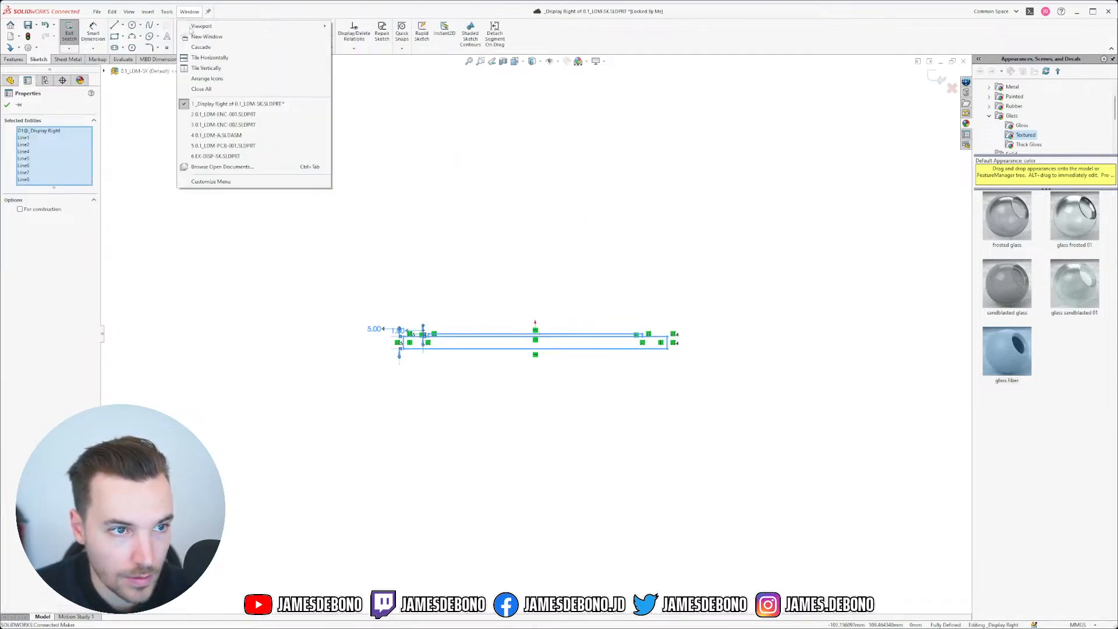
{"action": "left_click", "coordinate": [226, 157]}
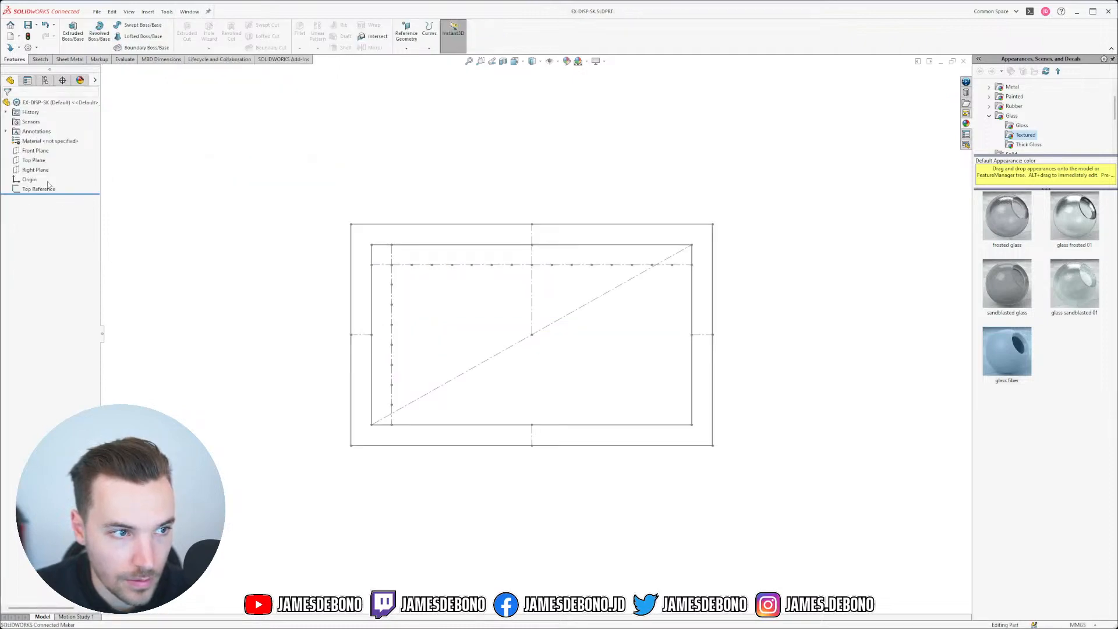
{"action": "left_click", "coordinate": [40, 170]}
{"action": "left_click", "coordinate": [47, 154]}
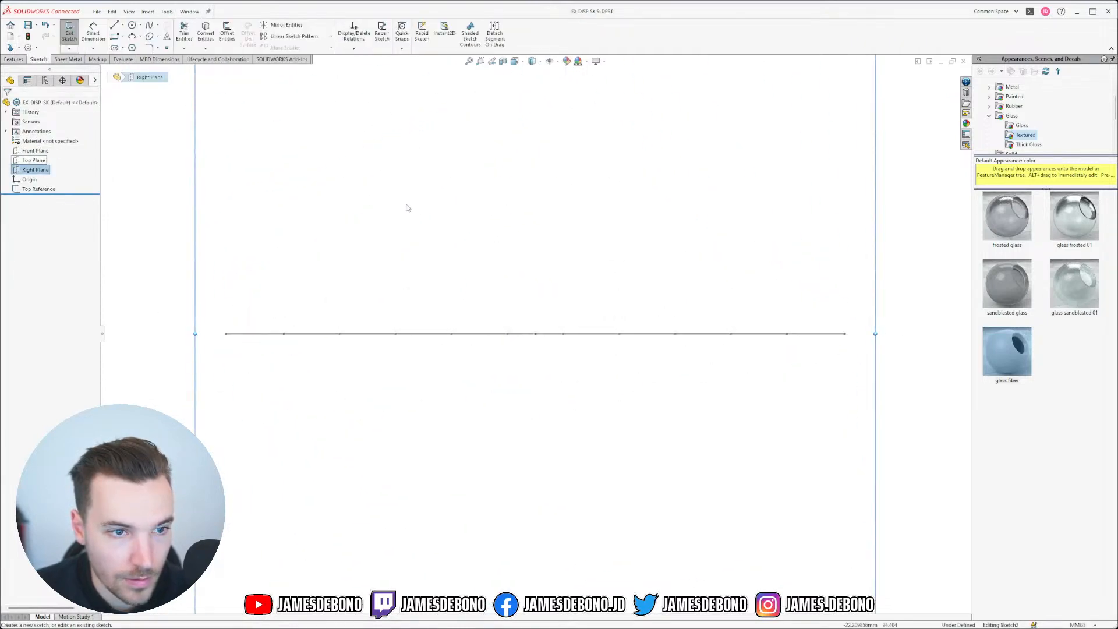
Step: Paste the copied display profile into the Right Plane sketch and move it near the horizontal line
{"action": "key", "text": "ctrl+v"}
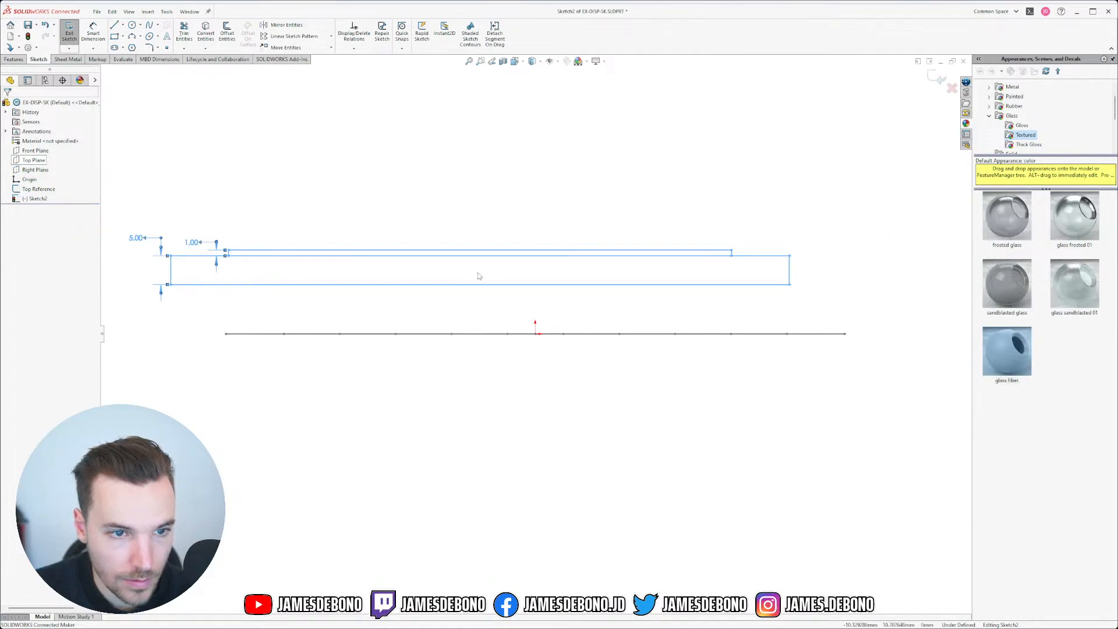
{"action": "left_click_drag", "start_coordinate": [725, 253], "coordinate": [781, 339]}
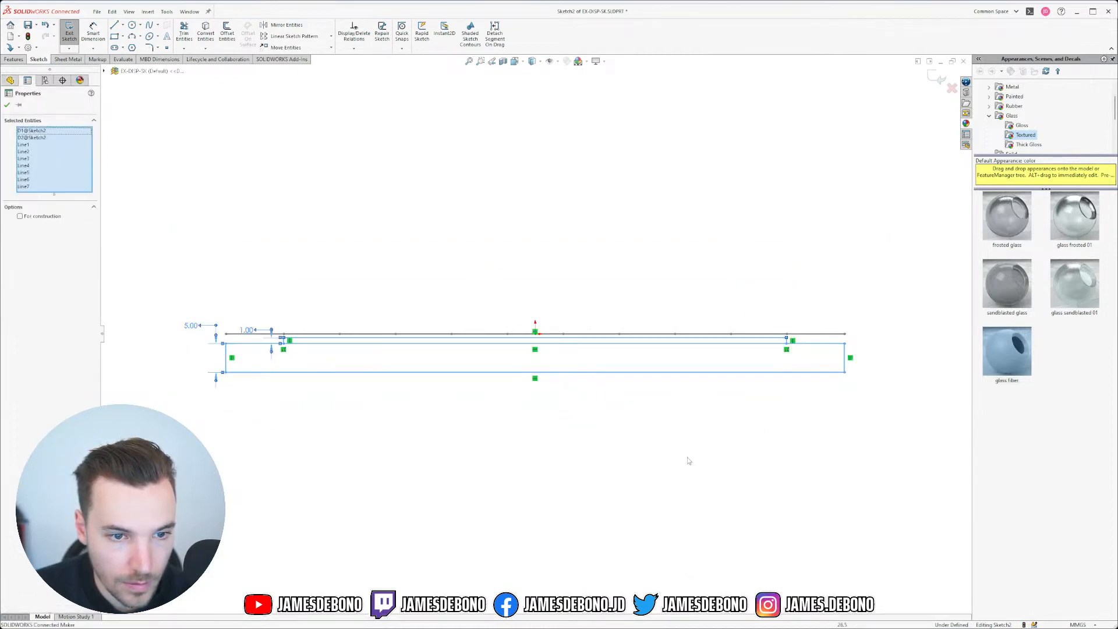
{"action": "middle_click_drag", "start_coordinate": [613, 383], "coordinate": [599, 406]}
{"action": "left_click", "coordinate": [493, 462]}
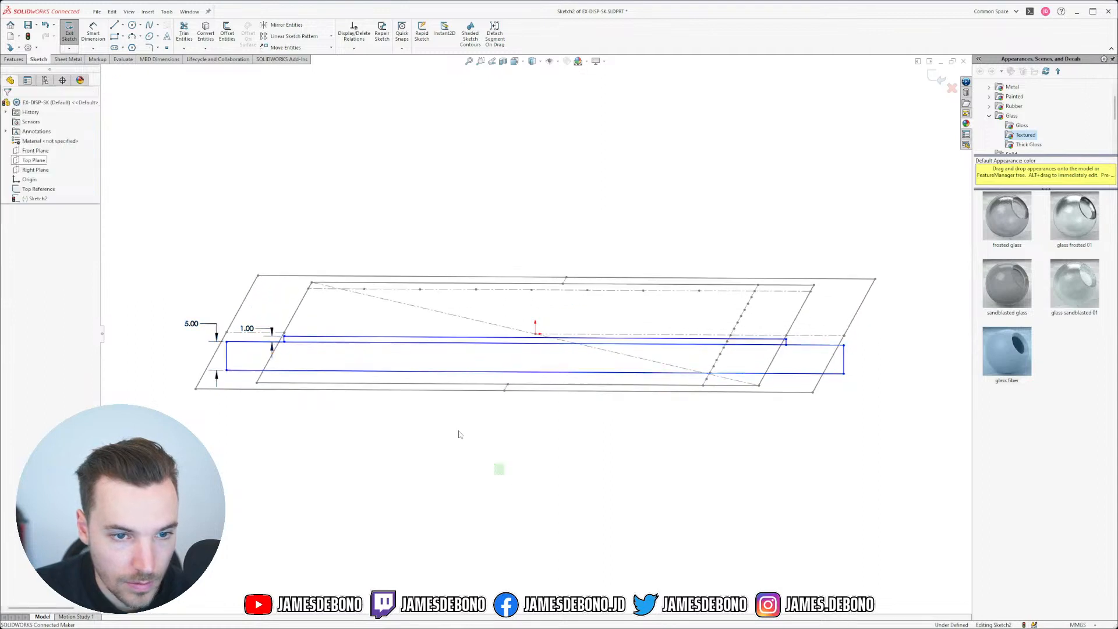
Step: Make the profile's endpoints coincident with the Top Reference outline corners
{"action": "left_click", "coordinate": [285, 336]}
{"action": "left_click_drag", "start_coordinate": [285, 336], "coordinate": [284, 340]}
{"action": "scroll", "coordinate": [313, 338], "scroll_direction": "down", "scroll_amount": 6}
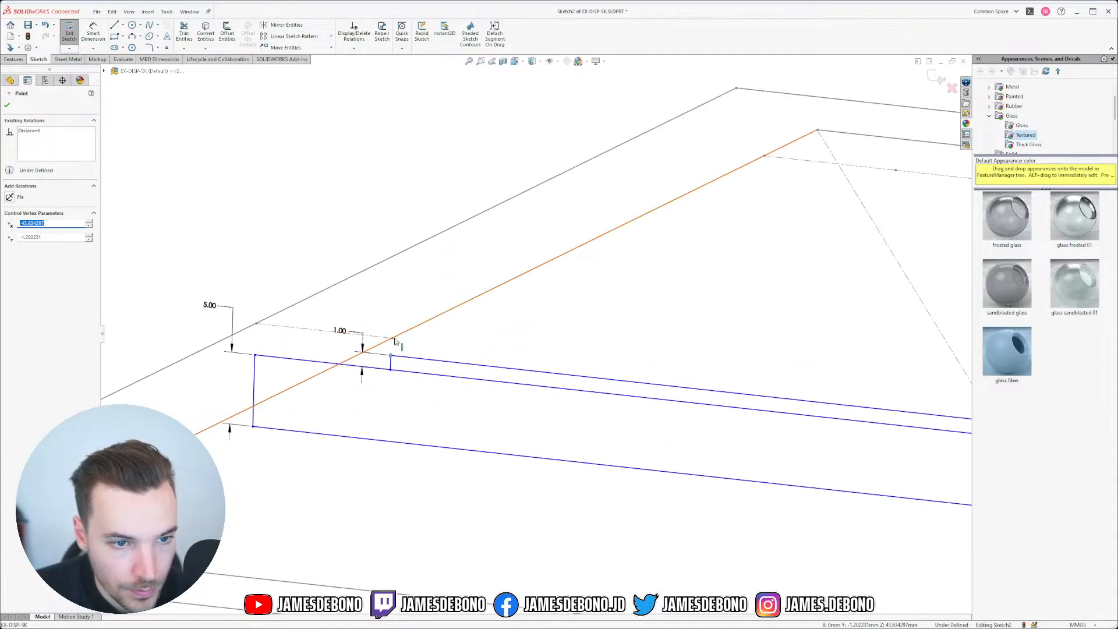
{"action": "left_click", "coordinate": [392, 339], "text": "ctrl"}
{"action": "left_click", "coordinate": [444, 301]}
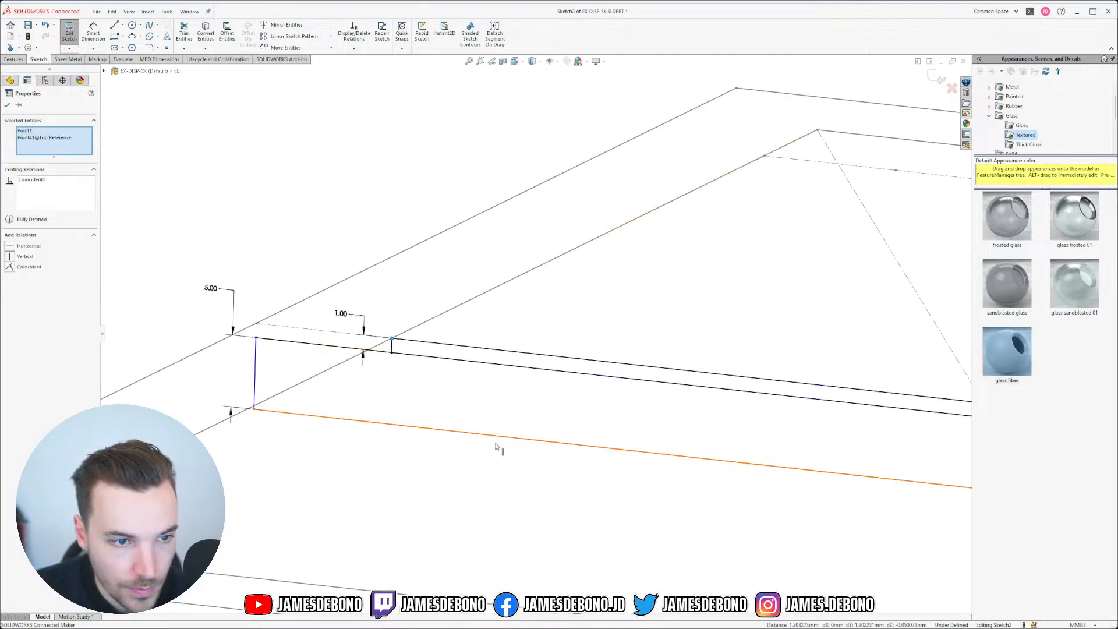
{"action": "left_click", "coordinate": [499, 440]}
{"action": "scroll", "coordinate": [501, 441], "scroll_direction": "up", "scroll_amount": 5}
{"action": "scroll", "coordinate": [747, 451], "scroll_direction": "down", "scroll_amount": 4}
{"action": "left_click", "coordinate": [790, 300]}
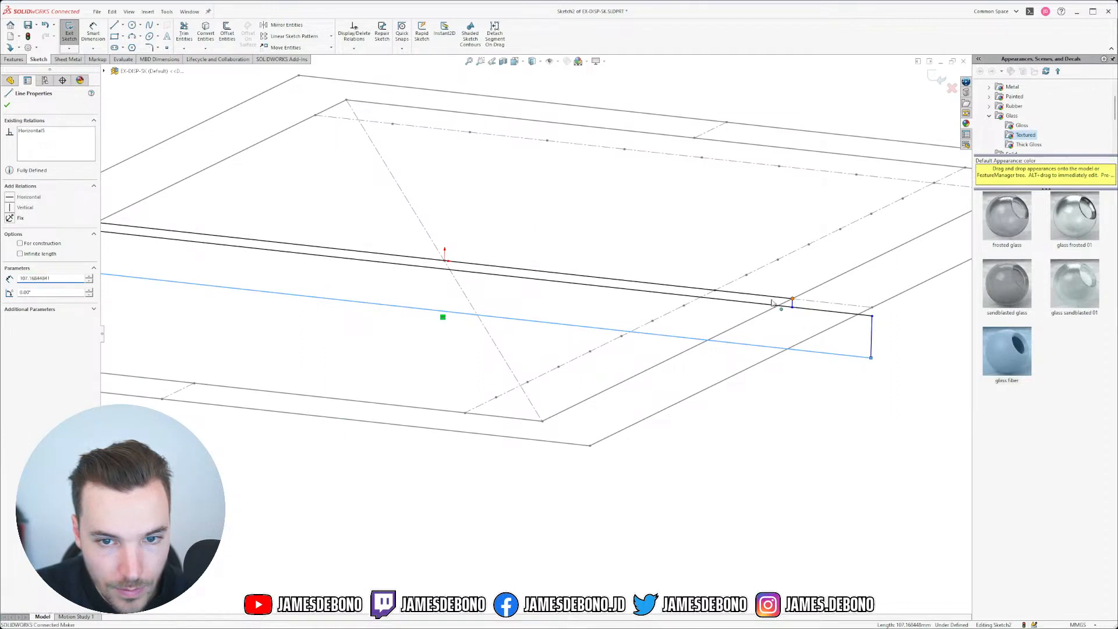
{"action": "left_click_drag", "start_coordinate": [793, 300], "coordinate": [793, 299]}
{"action": "left_click", "coordinate": [823, 434]}
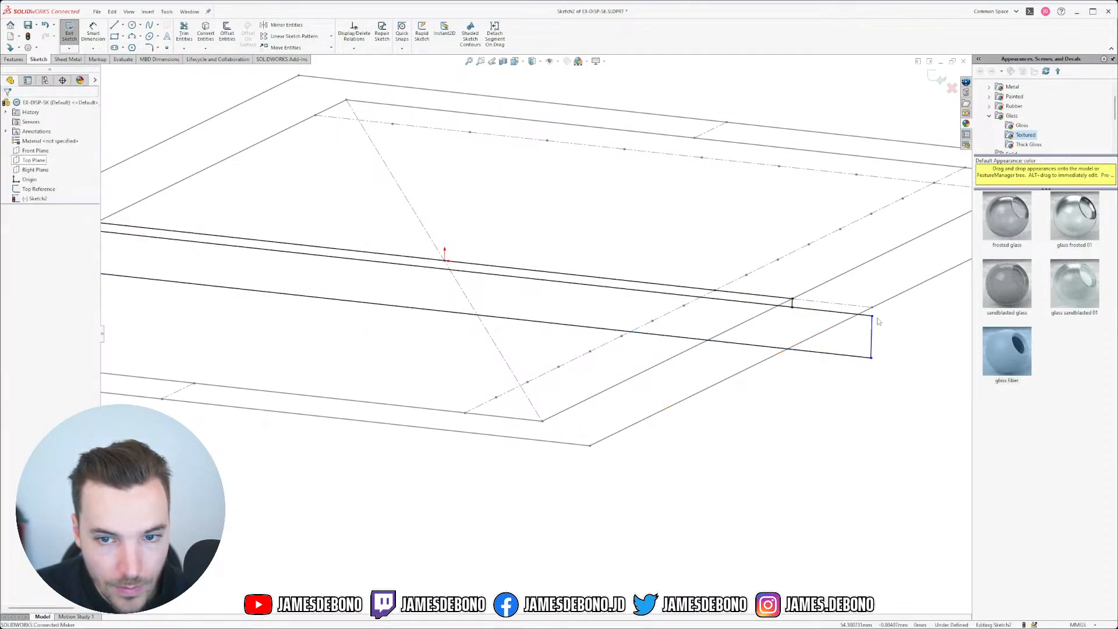
Step: Relate the vertical lines to the Top Reference edge and point, fully defining the 5.00 by 1.00 profile
{"action": "left_click", "coordinate": [873, 307]}
{"action": "left_click", "coordinate": [873, 307], "text": "ctrl"}
{"action": "right_click", "coordinate": [874, 307]}
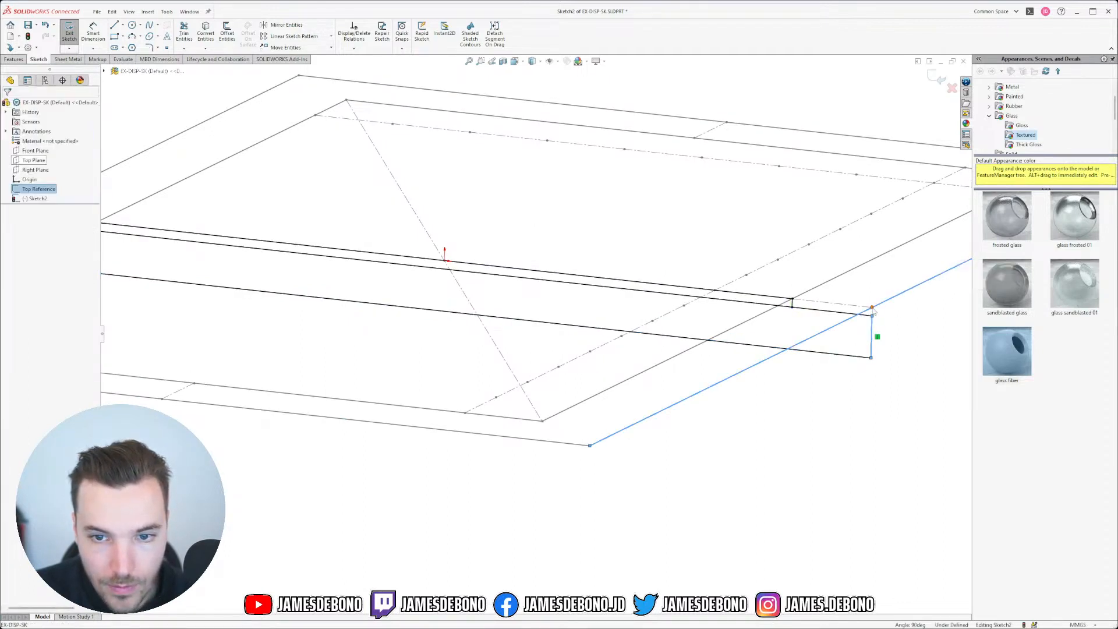
{"action": "key", "text": "Escape"}
{"action": "left_click", "coordinate": [874, 327], "text": "ctrl"}
{"action": "left_click", "coordinate": [917, 292]}
{"action": "left_click", "coordinate": [903, 324]}
{"action": "scroll", "coordinate": [903, 324], "scroll_direction": "up", "scroll_amount": 5}
{"action": "scroll", "coordinate": [139, 224], "scroll_direction": "down", "scroll_amount": 4}
{"action": "scroll", "coordinate": [563, 382], "scroll_direction": "down", "scroll_amount": 3}
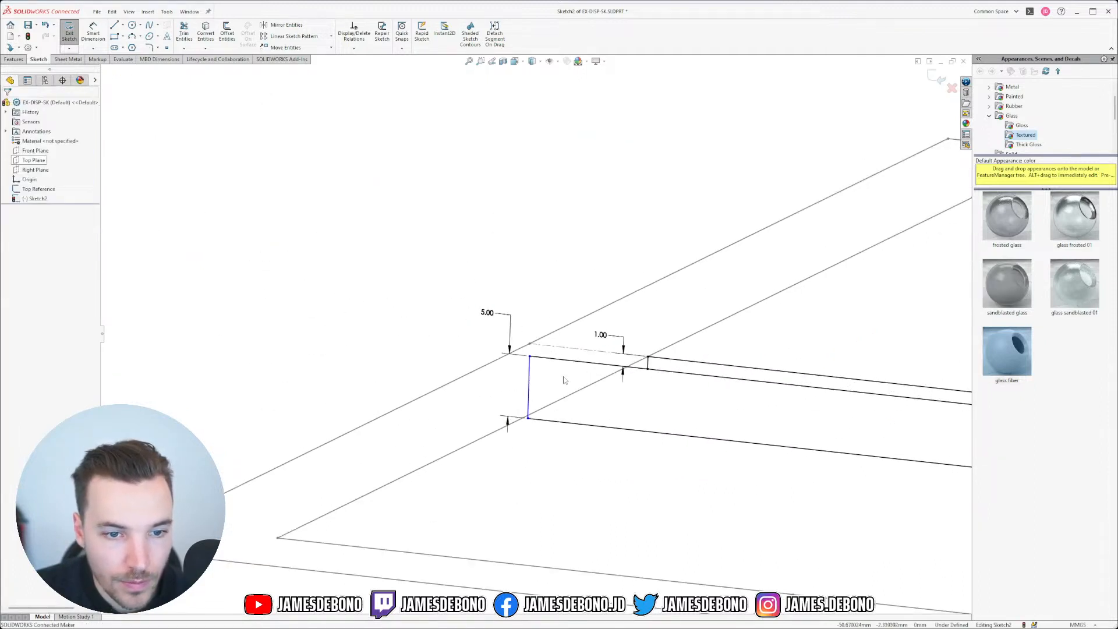
{"action": "left_click", "coordinate": [531, 373]}
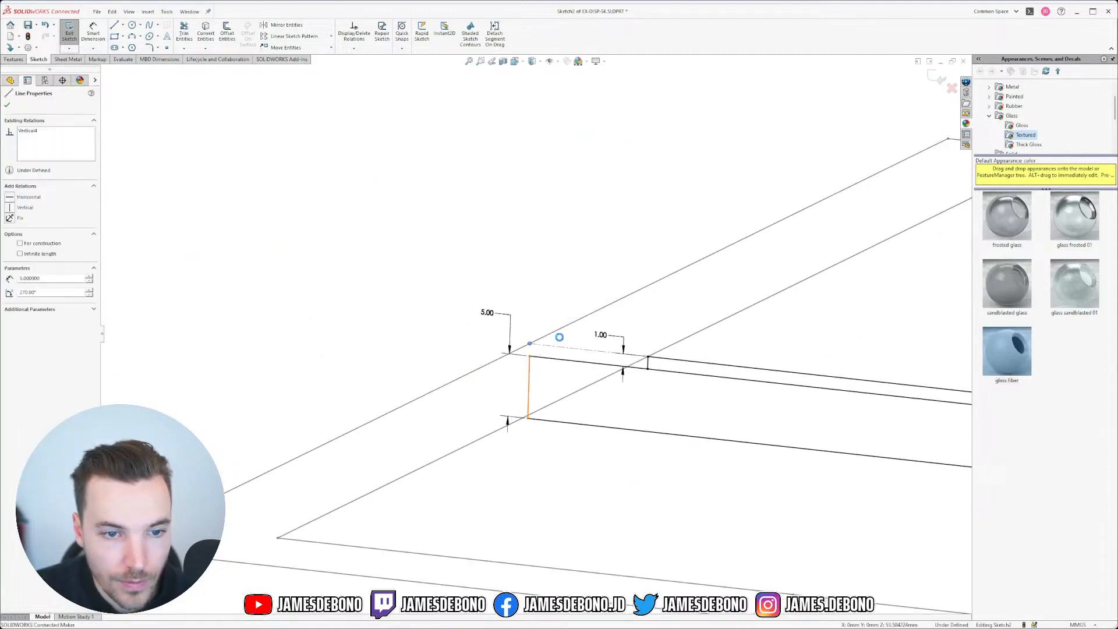
{"action": "left_click", "coordinate": [529, 344], "text": "ctrl"}
{"action": "left_click", "coordinate": [571, 327]}
Step: View the profile in isometric and exit Sketch2
{"action": "scroll", "coordinate": [623, 470], "scroll_direction": "up", "scroll_amount": 6}
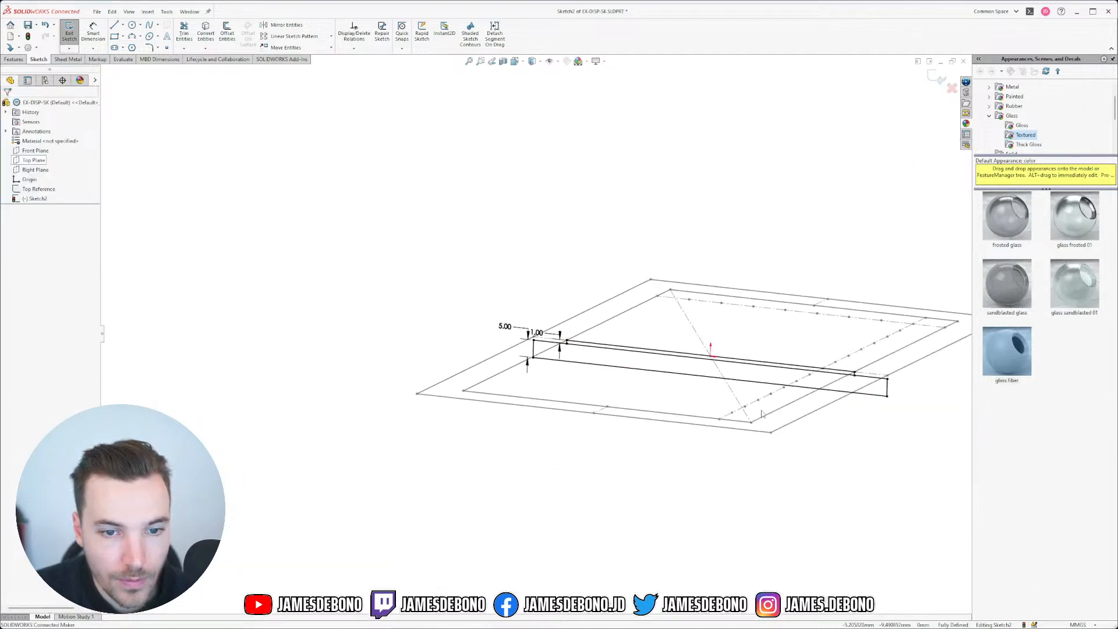
{"action": "mouse_move", "coordinate": [439, 398]}
{"action": "middle_mouse_down"}
{"action": "mouse_move", "coordinate": [461, 319]}
{"action": "mouse_move", "coordinate": [499, 394]}
{"action": "mouse_move", "coordinate": [530, 382]}
{"action": "mouse_move", "coordinate": [534, 347]}
{"action": "middle_mouse_up"}
{"action": "key", "text": "ctrl+7"}
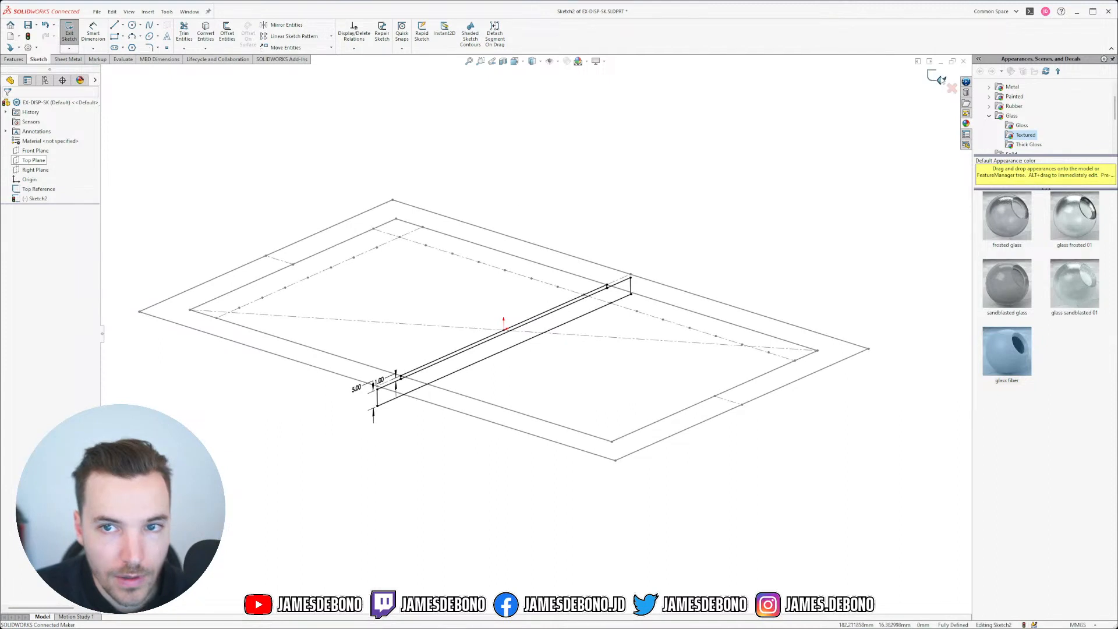
{"action": "left_click", "coordinate": [938, 76]}
Step: Rename Sketch2, the Right Plane display profile, to 'Right Reference'
{"action": "left_click", "coordinate": [31, 199]}
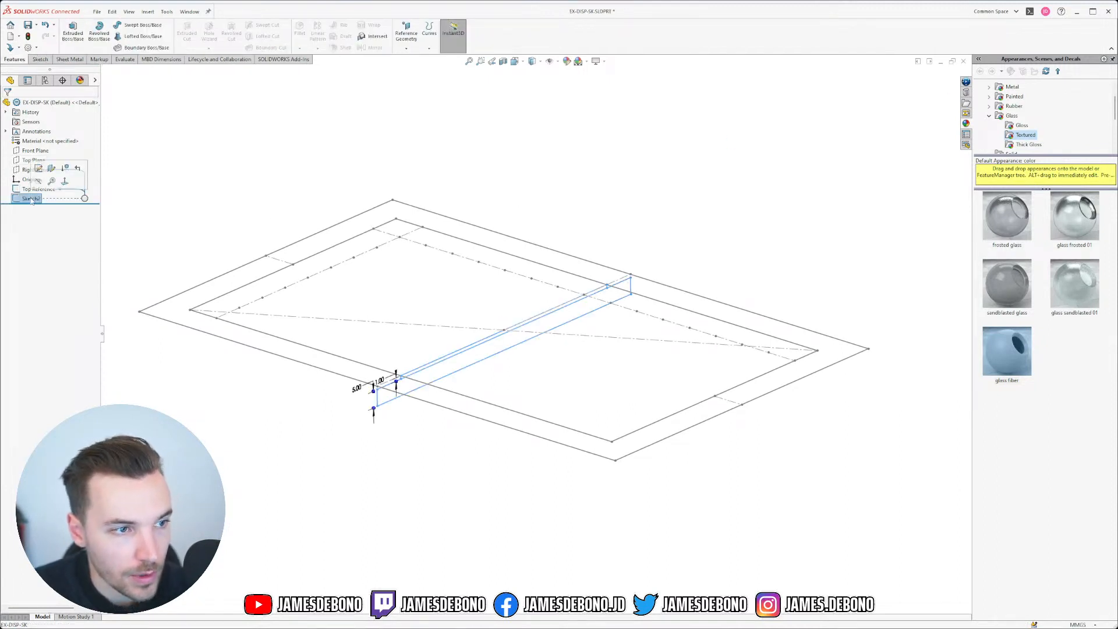
{"action": "right_click", "coordinate": [31, 199]}
{"action": "left_click", "coordinate": [25, 202]}
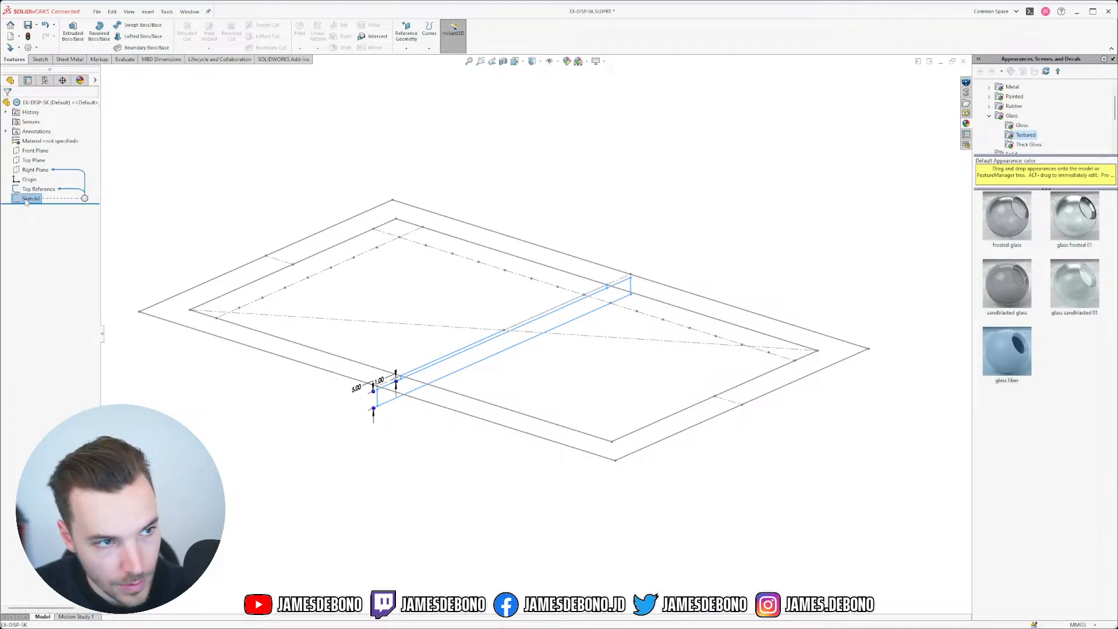
{"action": "right_click", "coordinate": [25, 201]}
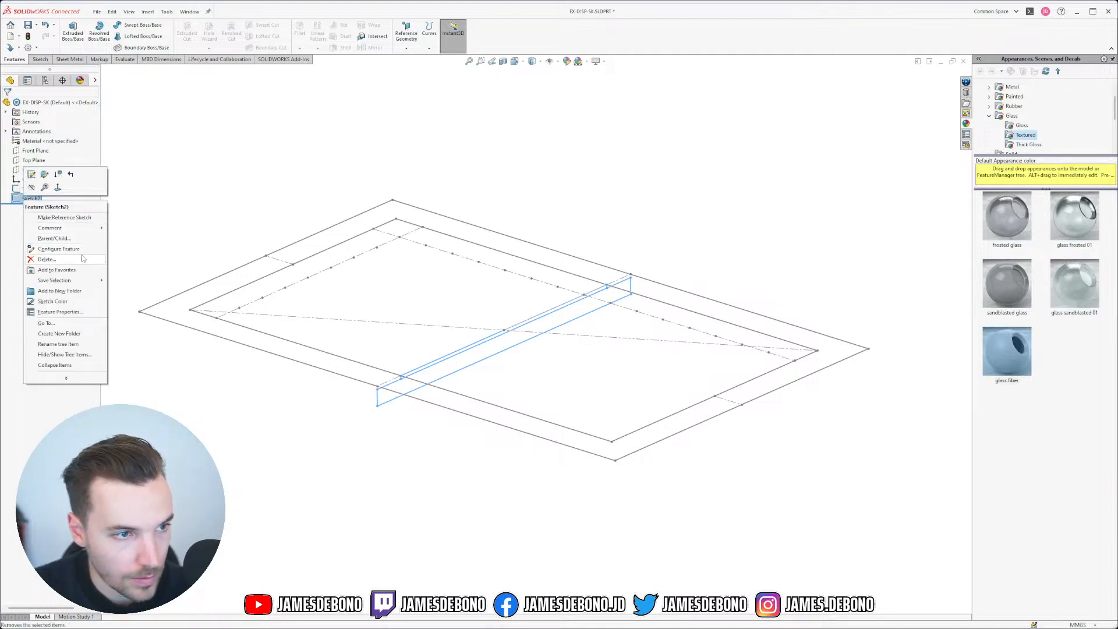
{"action": "left_click", "coordinate": [67, 379]}
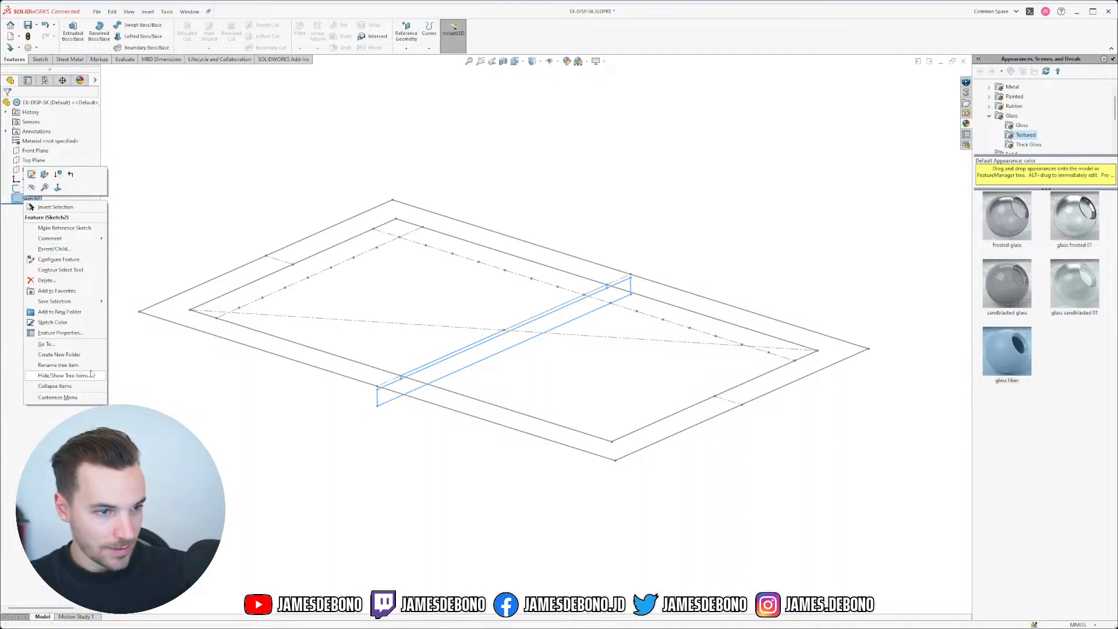
{"action": "left_click", "coordinate": [58, 365]}
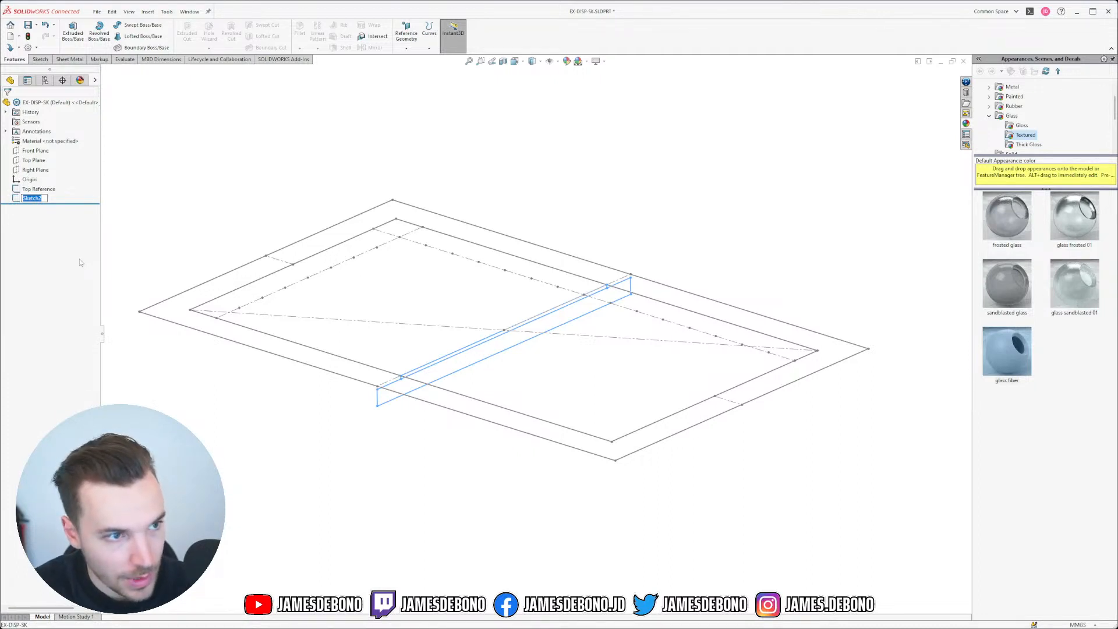
{"action": "type", "text": "Right"}
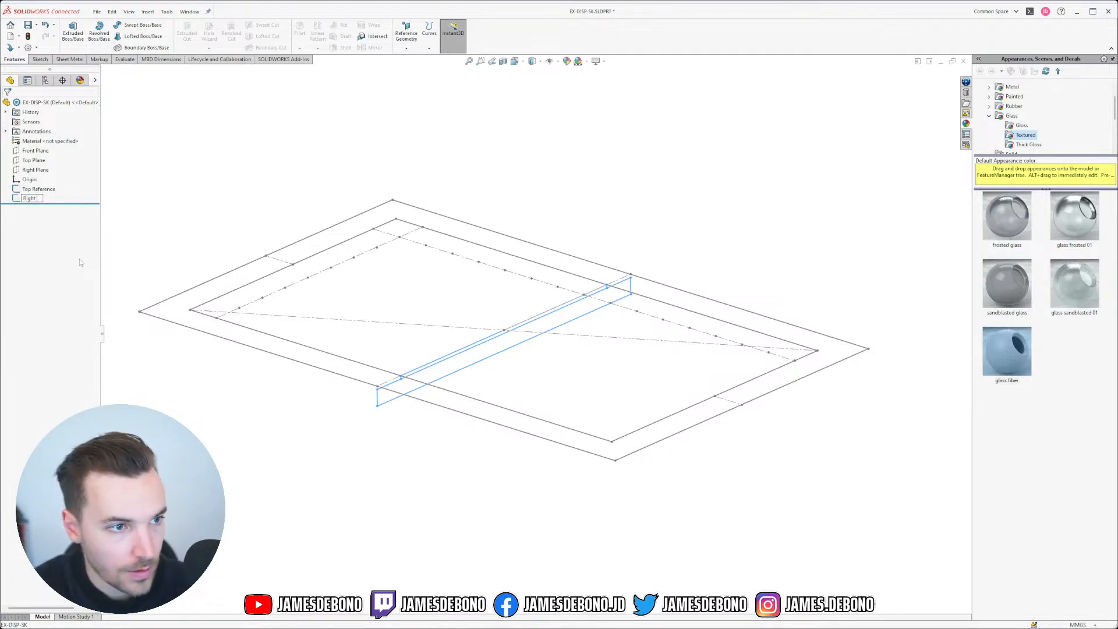
{"action": "type", "text": " Reference"}
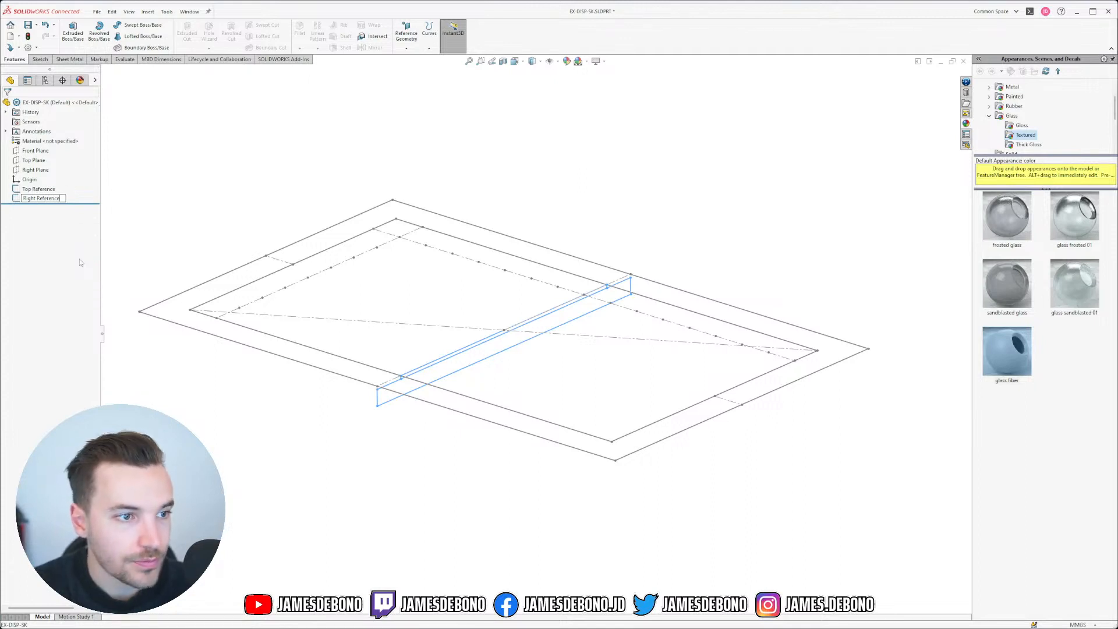
{"action": "left_click", "coordinate": [80, 262]}
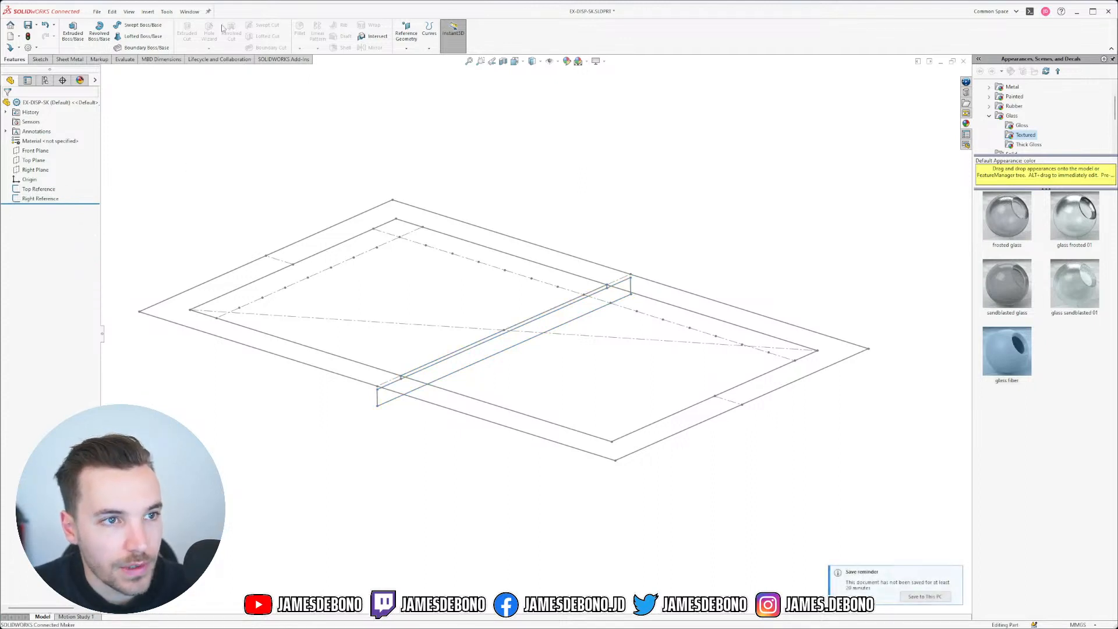
Step: Save EX-DISP-SK, then in 0.1_LDM-SK close _Display Right and roll history back to after Origin
{"action": "key", "text": "ctrl+s"}
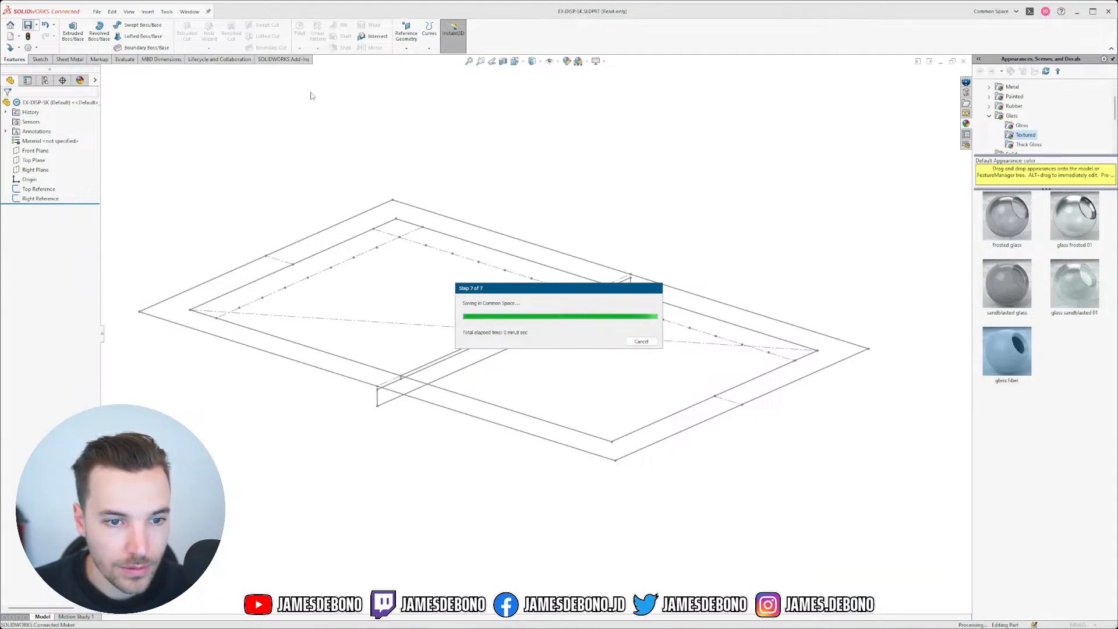
{"action": "left_click", "coordinate": [189, 12]}
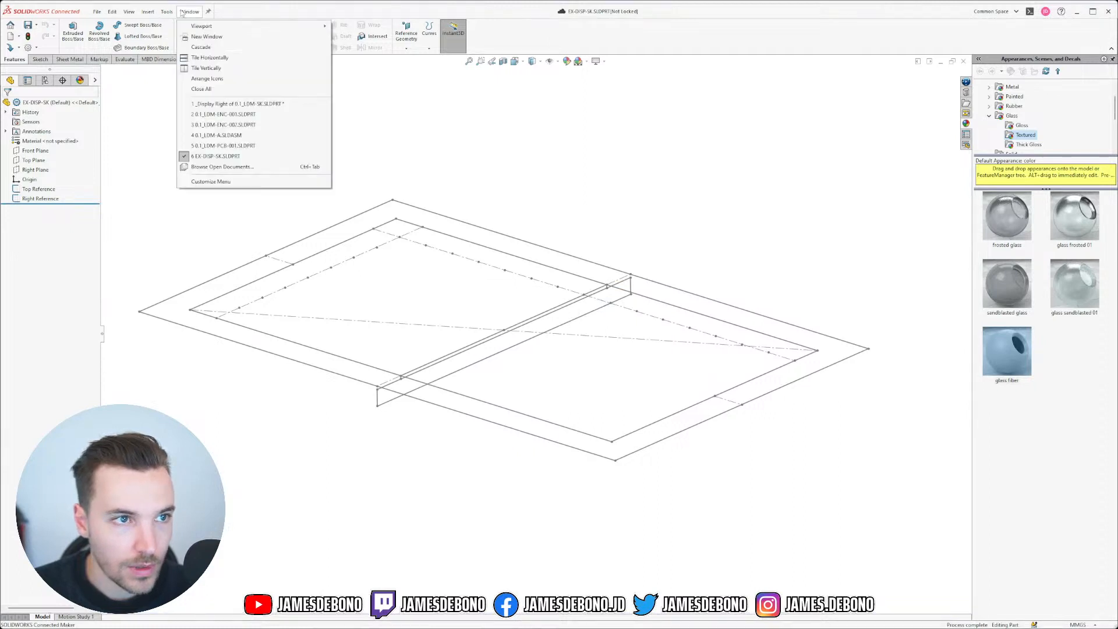
{"action": "left_click", "coordinate": [238, 104]}
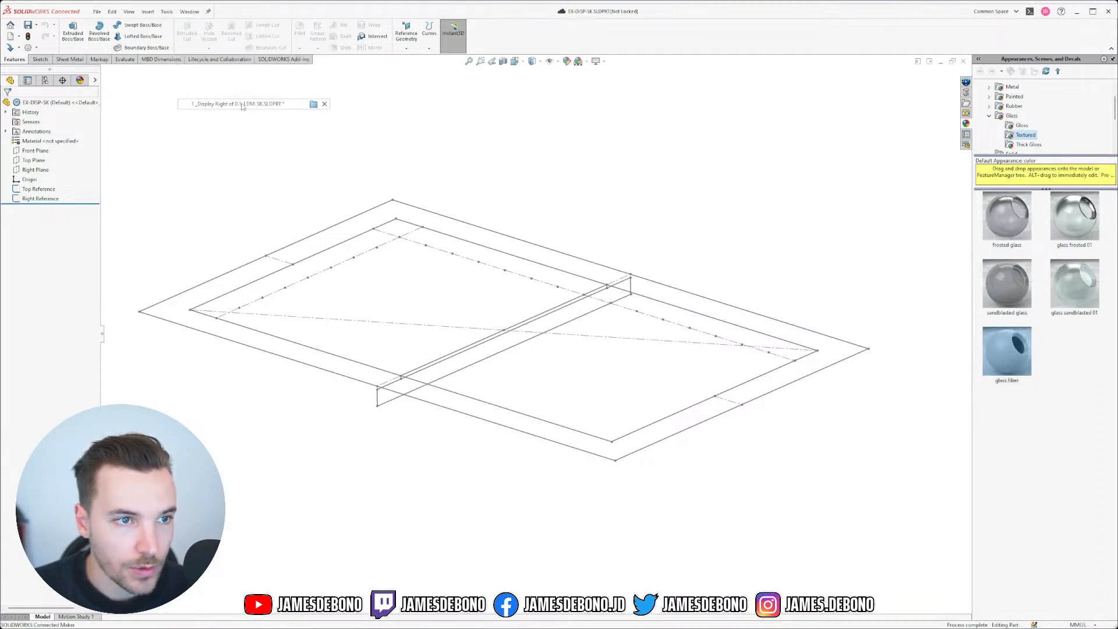
{"action": "left_click", "coordinate": [934, 80]}
{"action": "left_click_drag", "start_coordinate": [82, 287], "coordinate": [71, 184]}
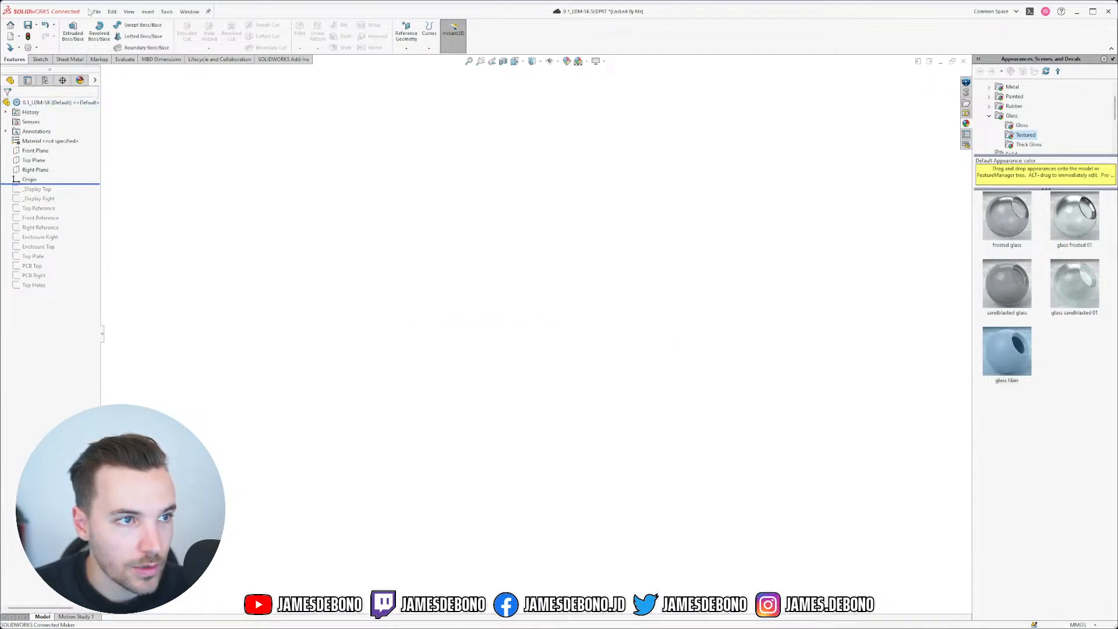
Step: Insert the EX-DISP-SK part into 0.1_LDM-SK at the origin
{"action": "left_click", "coordinate": [147, 12]}
{"action": "left_click", "coordinate": [190, 229]}
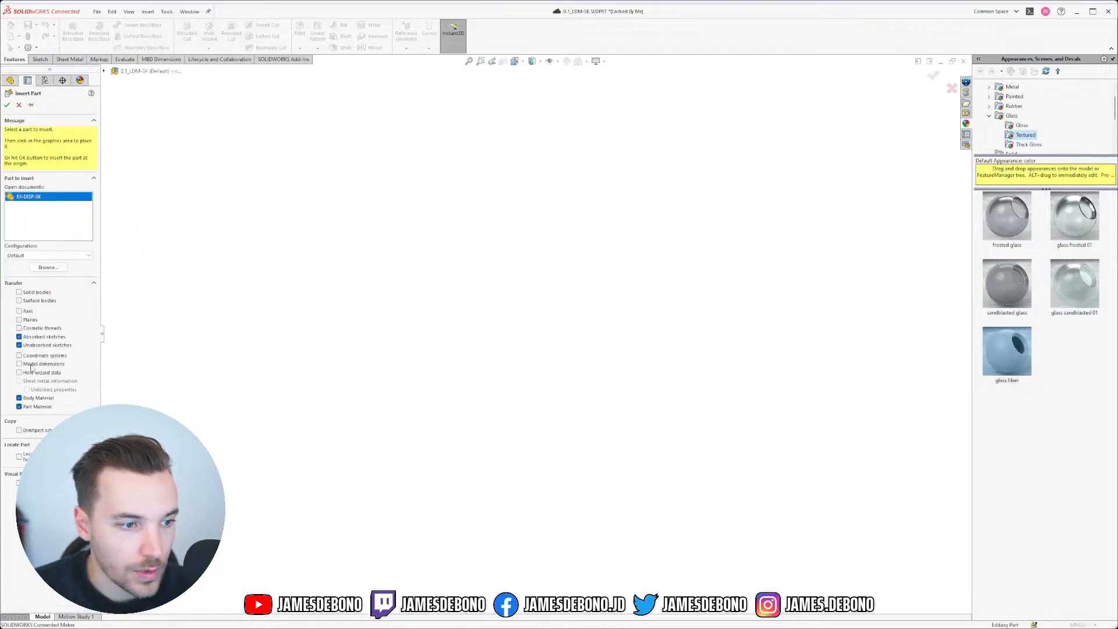
{"action": "left_click", "coordinate": [7, 105]}
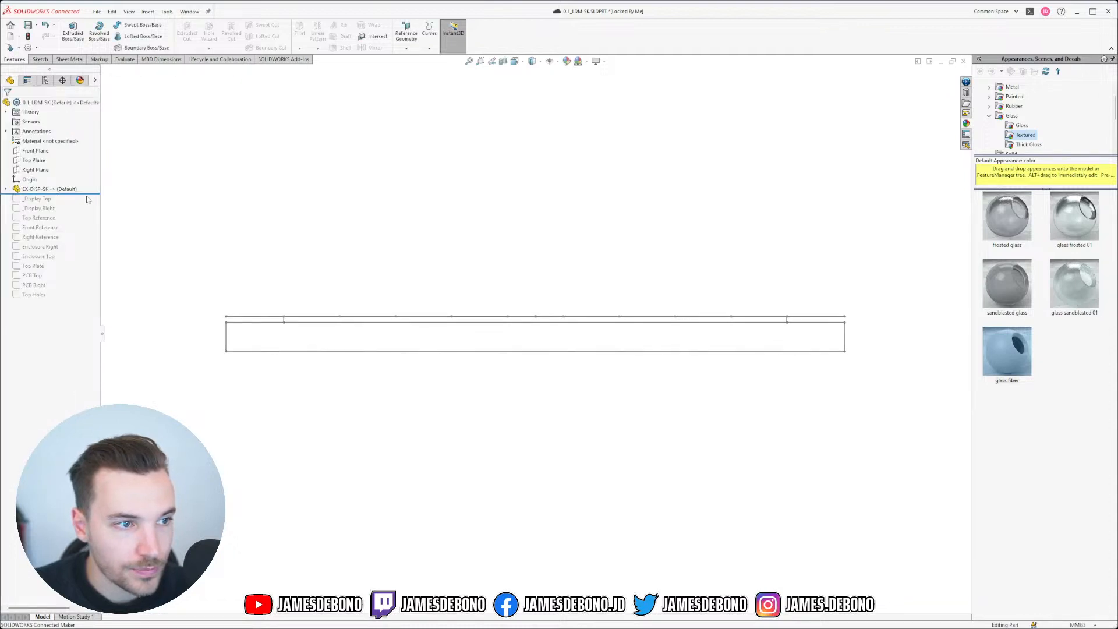
Step: Roll the history forward to restore later features and edit the PCB Top sketch
{"action": "left_click_drag", "start_coordinate": [97, 193], "coordinate": [81, 300]}
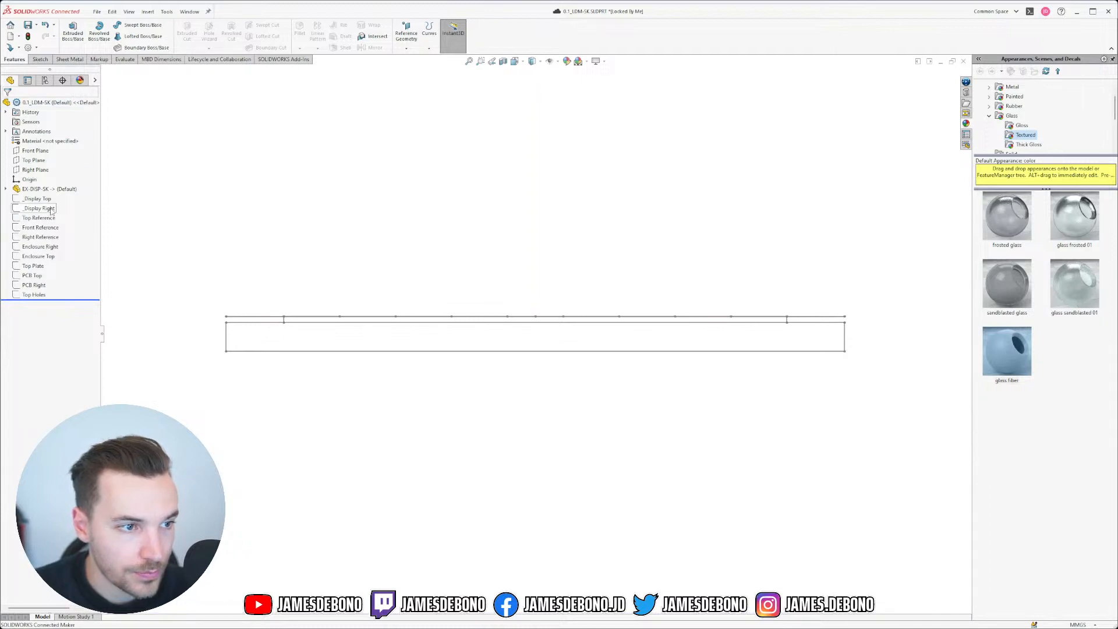
{"action": "left_click", "coordinate": [33, 276]}
{"action": "left_click", "coordinate": [53, 258]}
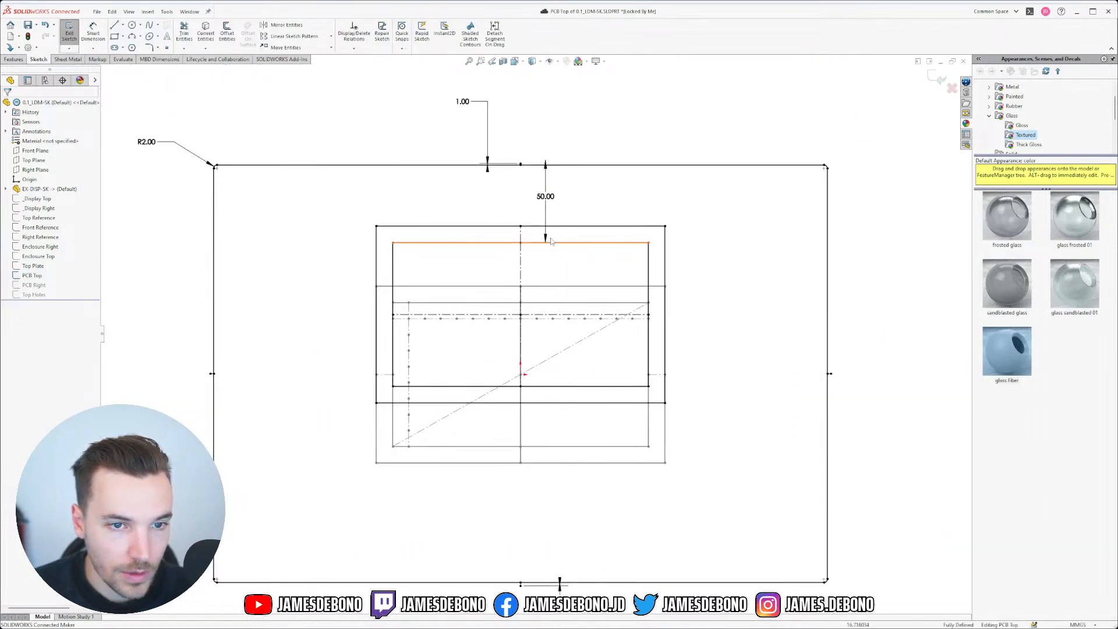
Step: Filter the PCB Top sketch relations to External and inspect Coincident20, 22 and 24
{"action": "left_click", "coordinate": [362, 36]}
{"action": "left_click", "coordinate": [51, 131]}
{"action": "left_click", "coordinate": [27, 156]}
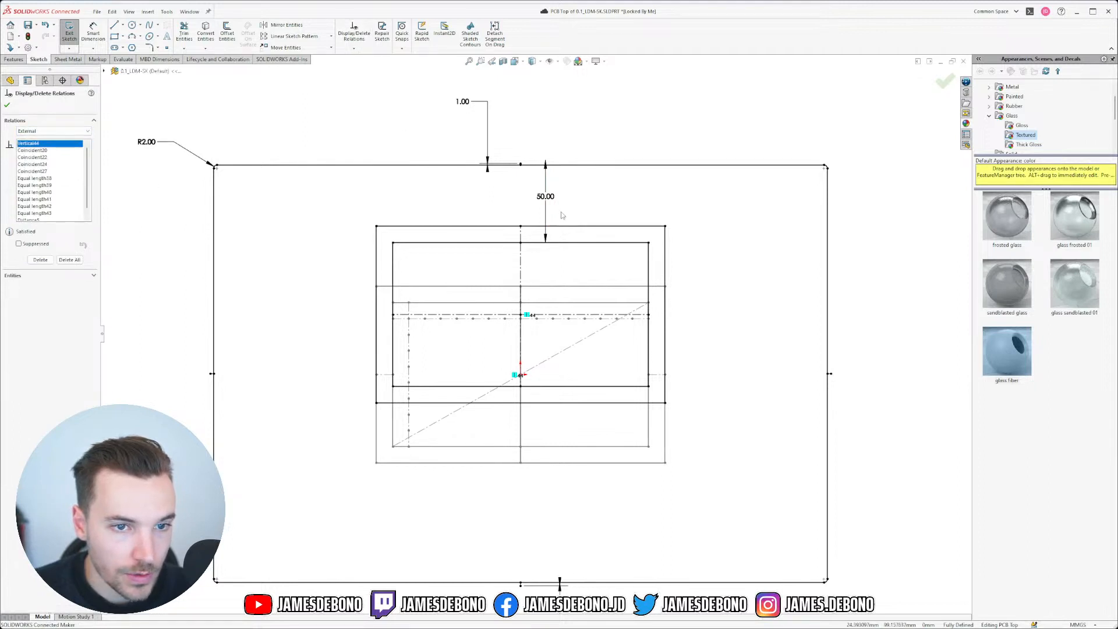
{"action": "left_click", "coordinate": [32, 150]}
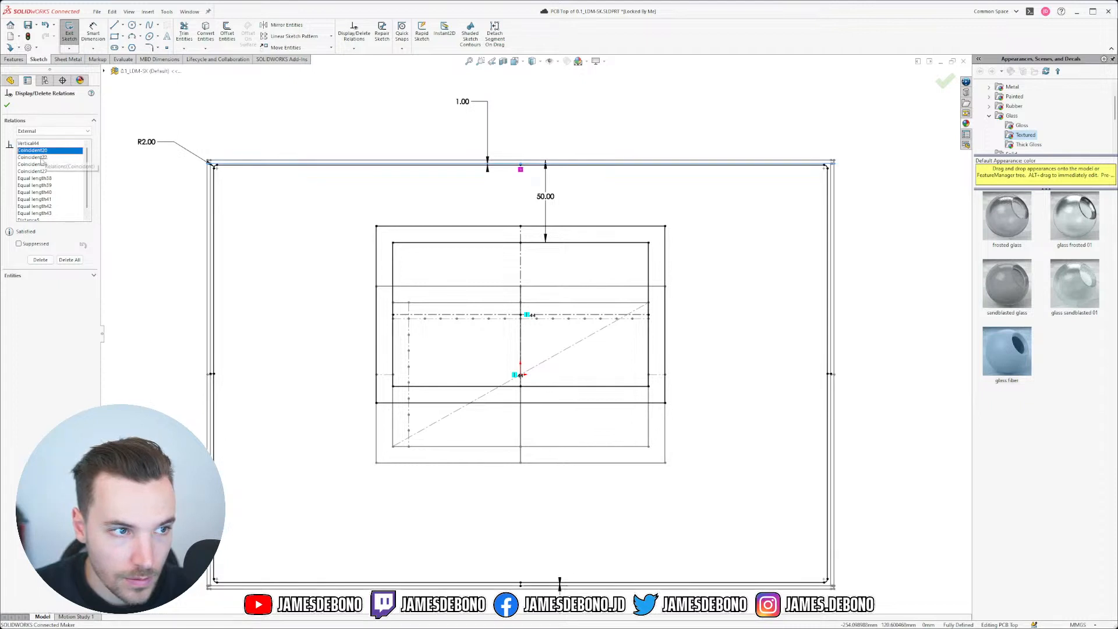
{"action": "left_click", "coordinate": [42, 157]}
{"action": "left_click", "coordinate": [41, 164]}
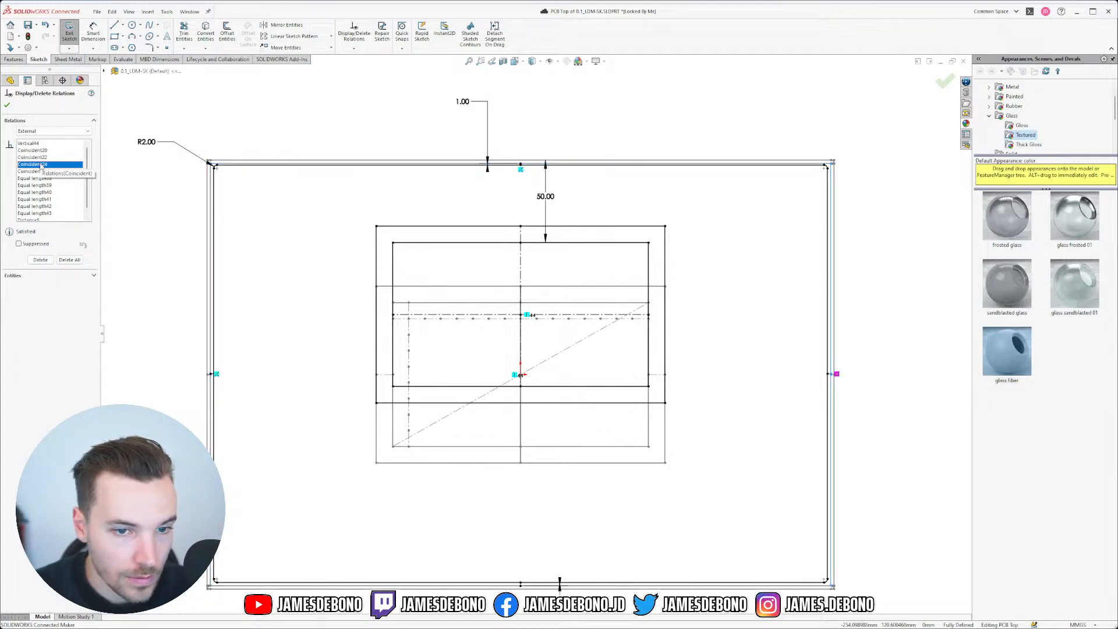
Step: Delete the Equal length38 through 43 relations and verify the centerline point now moves freely
{"action": "key", "text": "Down"}
{"action": "key", "text": "Down"}
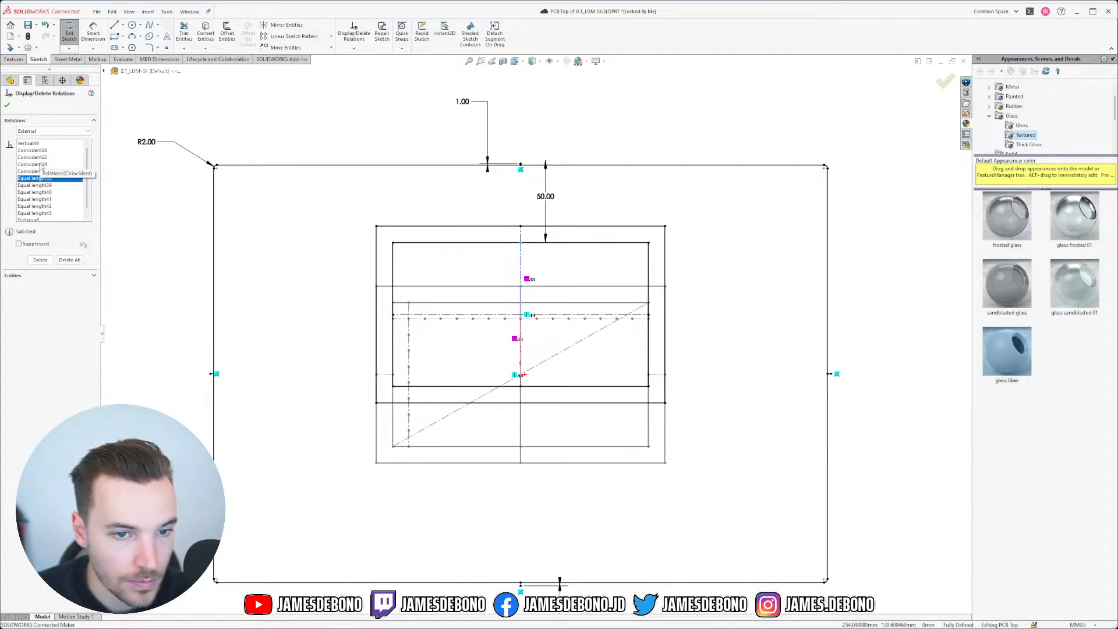
{"action": "key", "text": "Delete"}
{"action": "key", "text": "Down"}
{"action": "key", "text": "Down"}
{"action": "key", "text": "Down"}
{"action": "key", "text": "Down"}
{"action": "key", "text": "Down"}
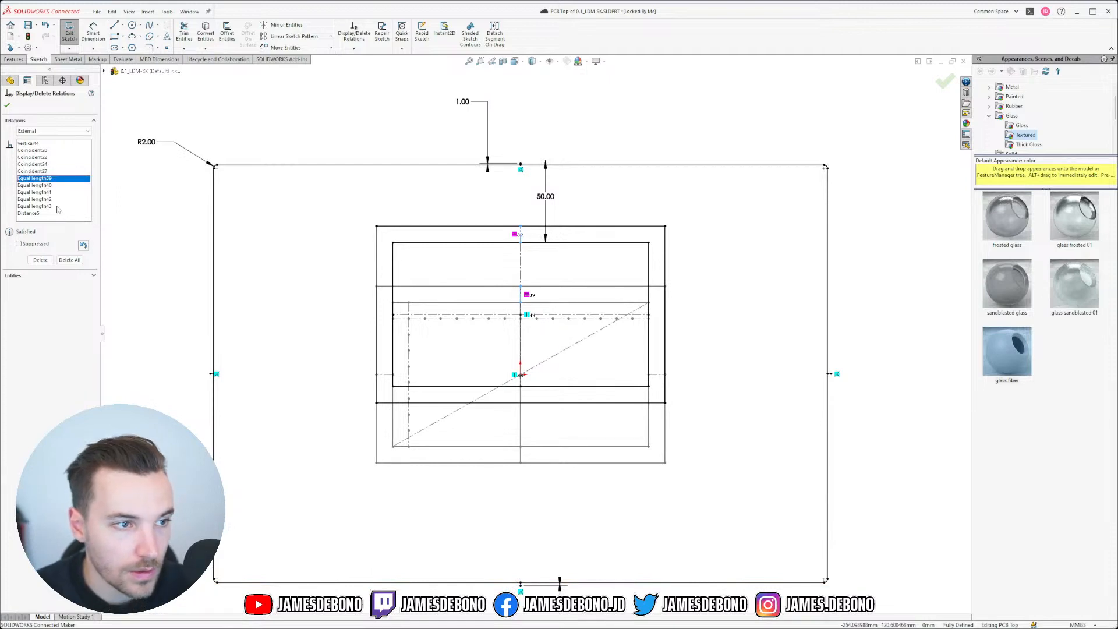
{"action": "left_click", "coordinate": [35, 206], "text": "shift"}
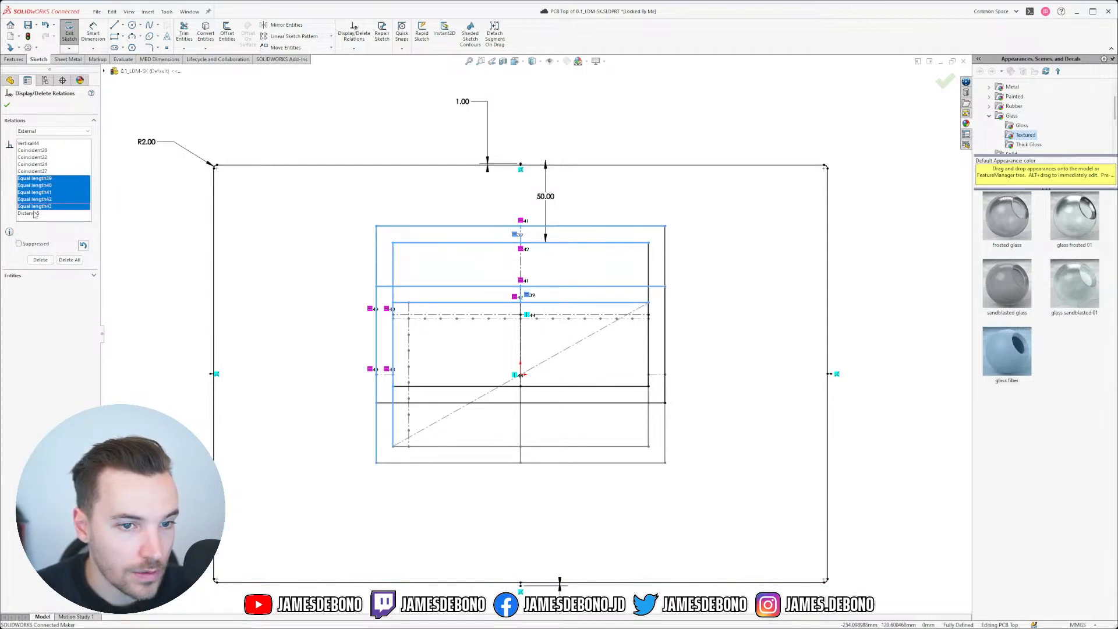
{"action": "left_click", "coordinate": [45, 261]}
{"action": "left_click", "coordinate": [35, 179]}
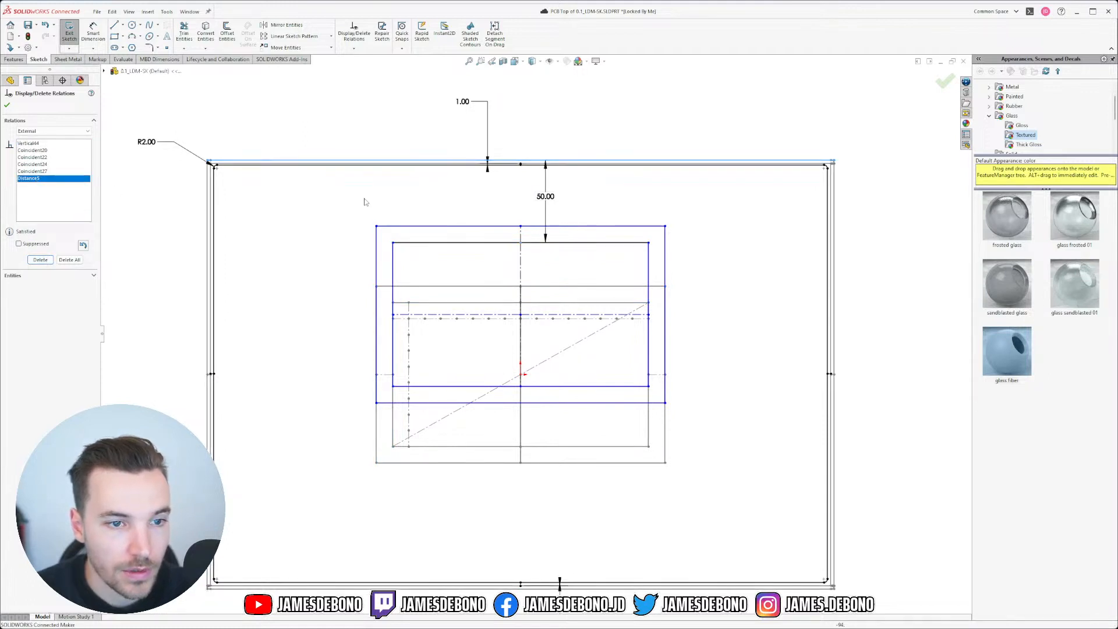
{"action": "left_click", "coordinate": [7, 105]}
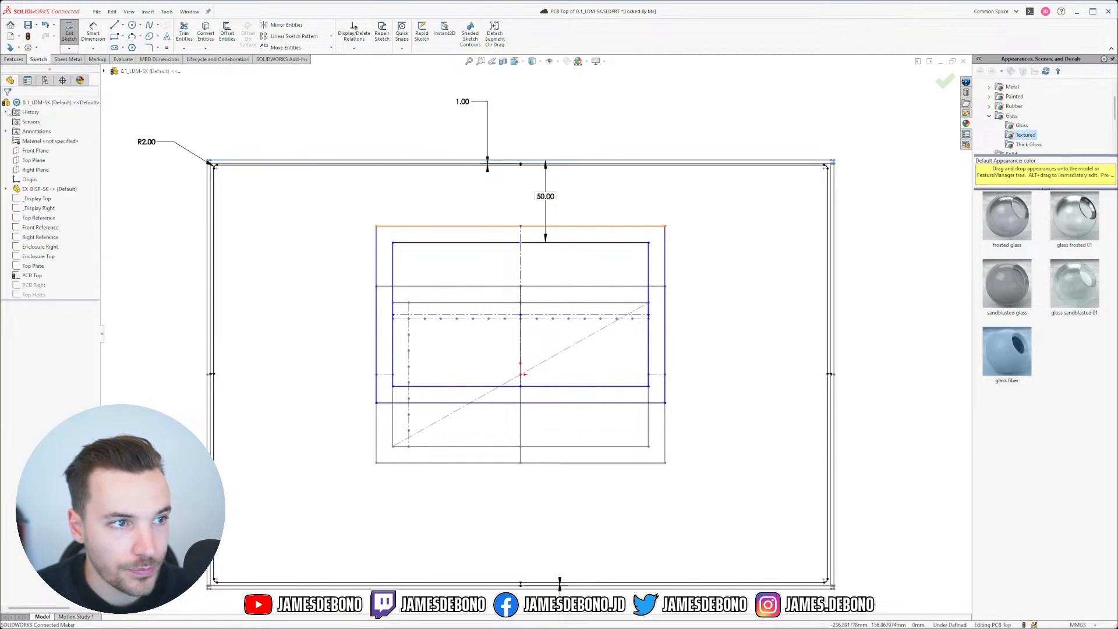
{"action": "mouse_move", "coordinate": [521, 317]}
{"action": "left_mouse_down"}
{"action": "mouse_move", "coordinate": [521, 349]}
{"action": "mouse_move", "coordinate": [523, 314]}
{"action": "left_mouse_up"}
Step: Exit the PCB Top sketch and delete the _Display Top and _Display Right sketches
{"action": "left_click", "coordinate": [623, 494]}
{"action": "left_click", "coordinate": [940, 78]}
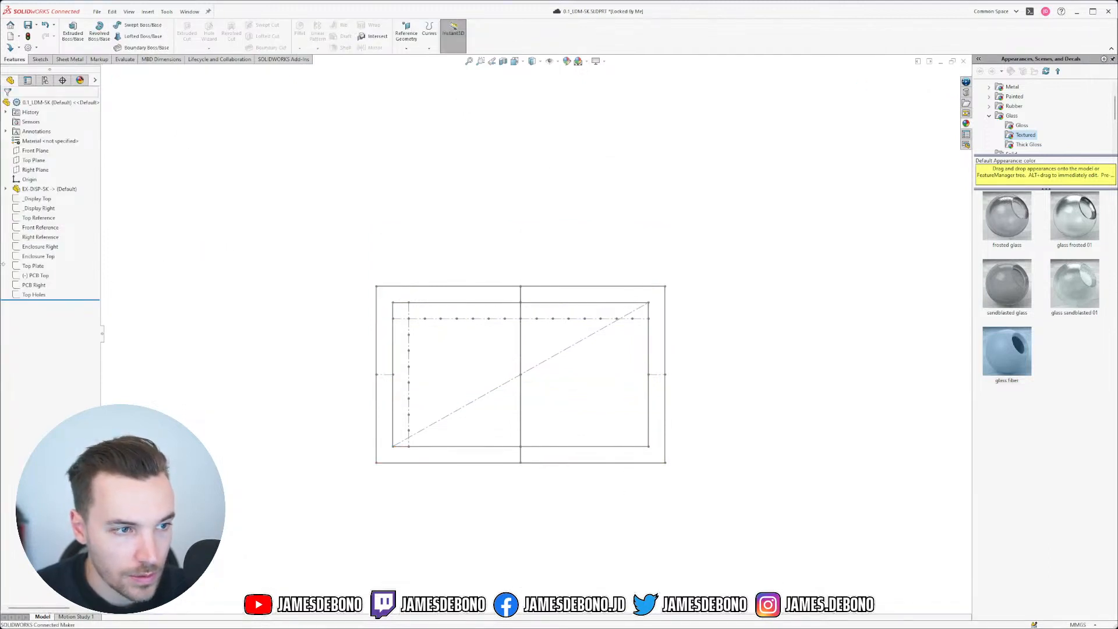
{"action": "mouse_move", "coordinate": [47, 277]}
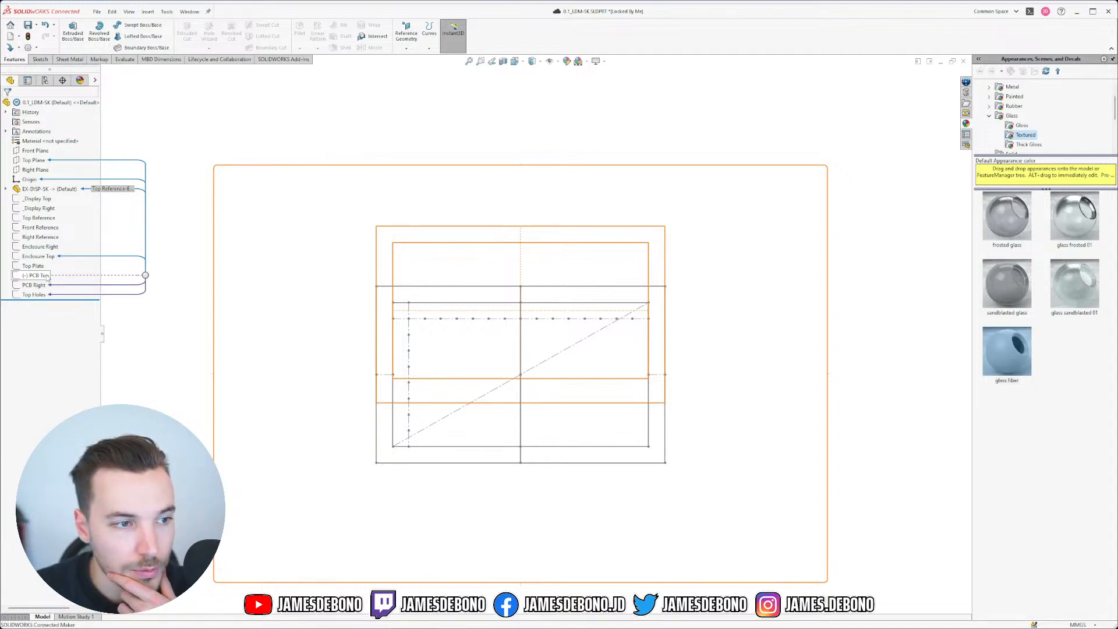
{"action": "left_click", "coordinate": [39, 199]}
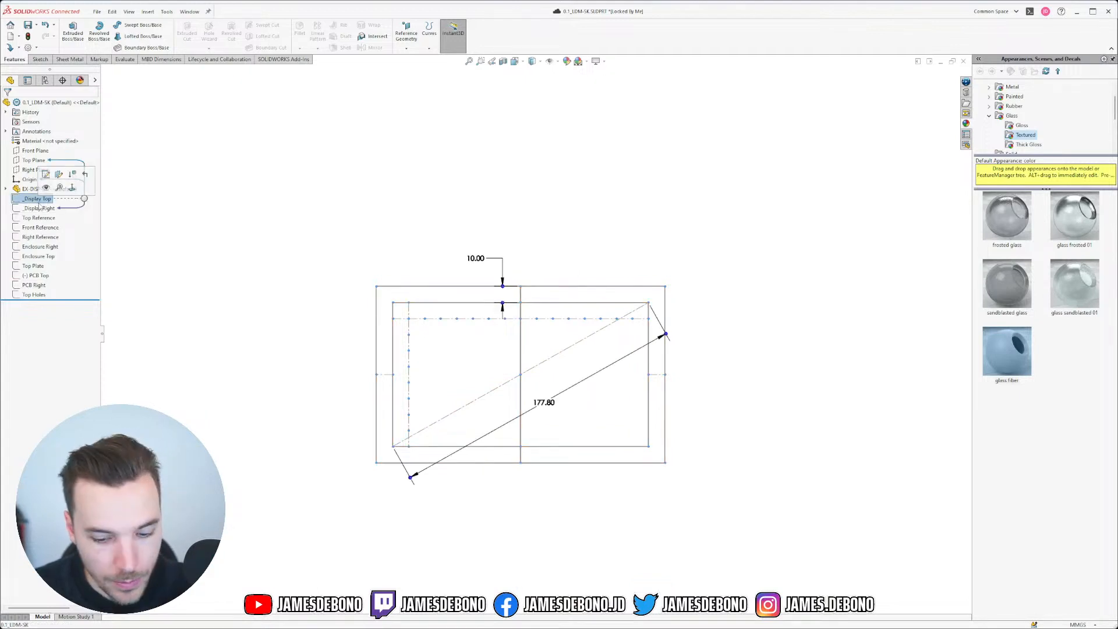
{"action": "key", "text": "Delete"}
{"action": "left_click", "coordinate": [606, 277]}
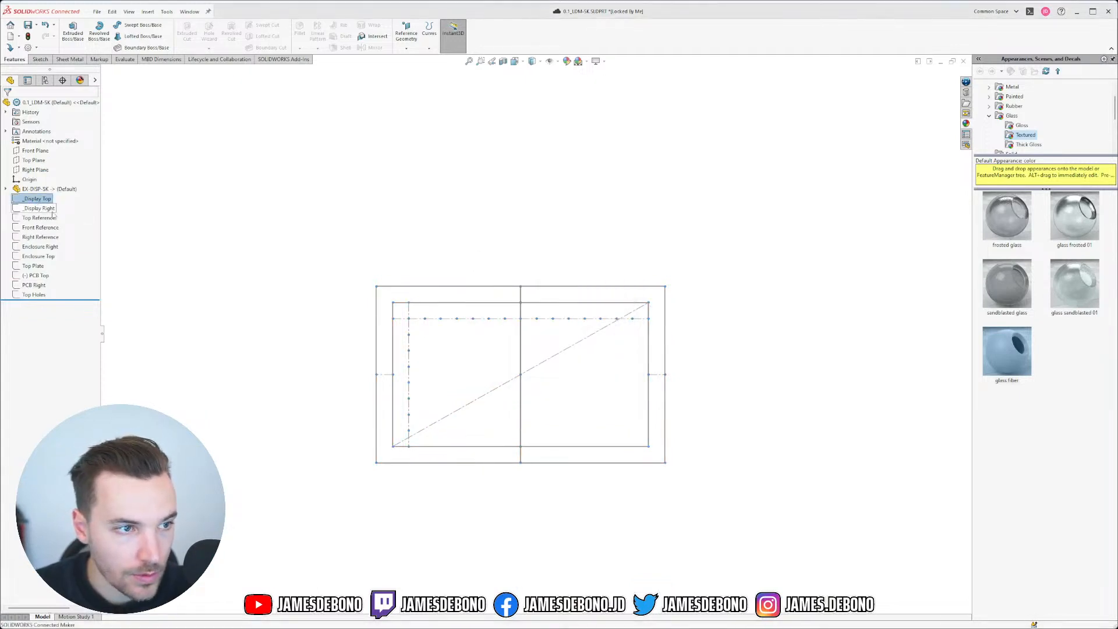
Step: Undo the deletion, delete both display sketches again, and pick PCB Top to edit
{"action": "mouse_move", "coordinate": [44, 202]}
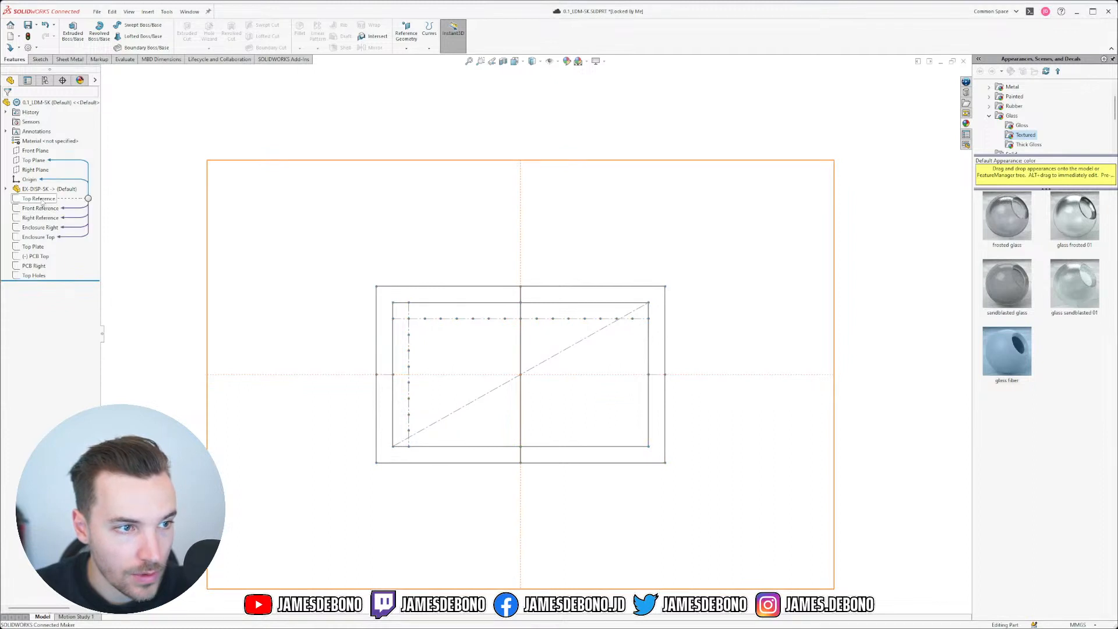
{"action": "key", "text": "ctrl+z"}
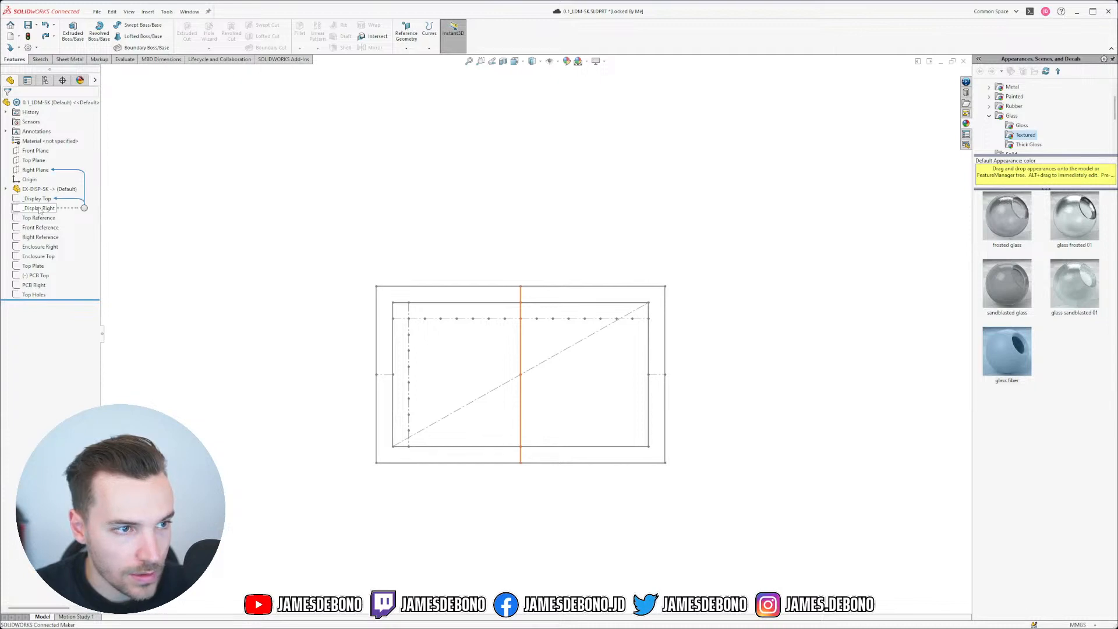
{"action": "double_click", "coordinate": [40, 208]}
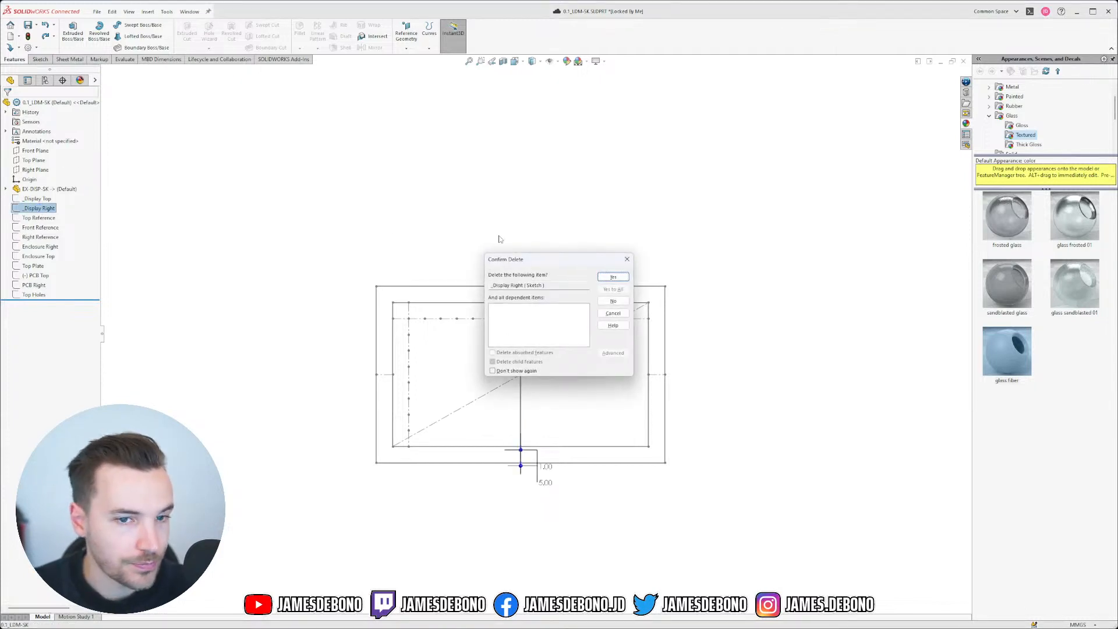
{"action": "left_click", "coordinate": [37, 199]}
{"action": "key", "text": "Delete"}
{"action": "key", "text": "Return"}
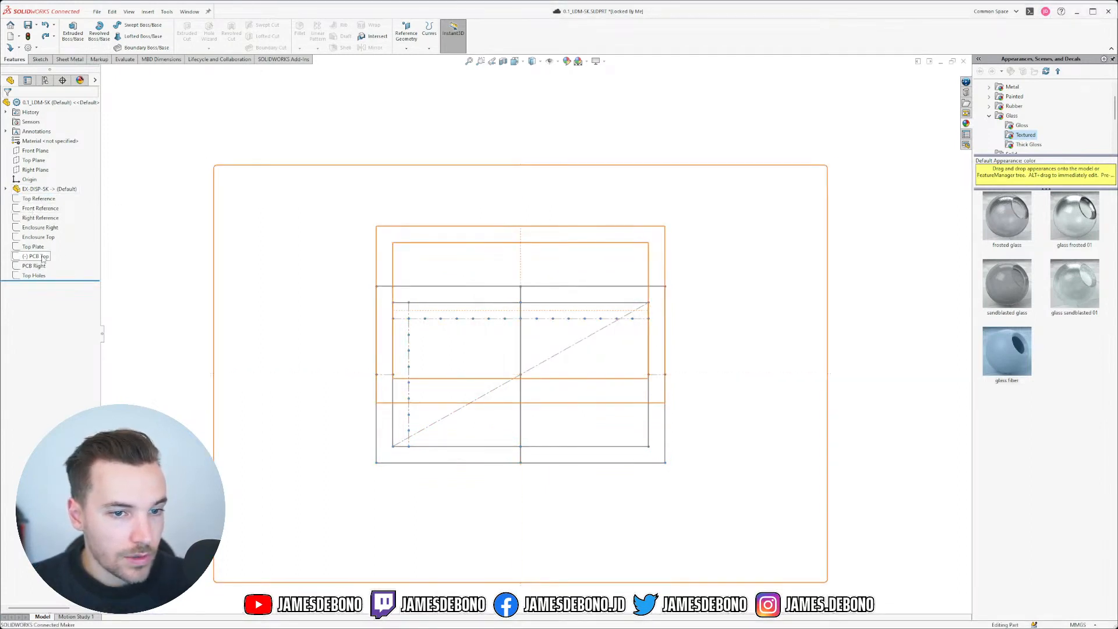
{"action": "left_click", "coordinate": [42, 258]}
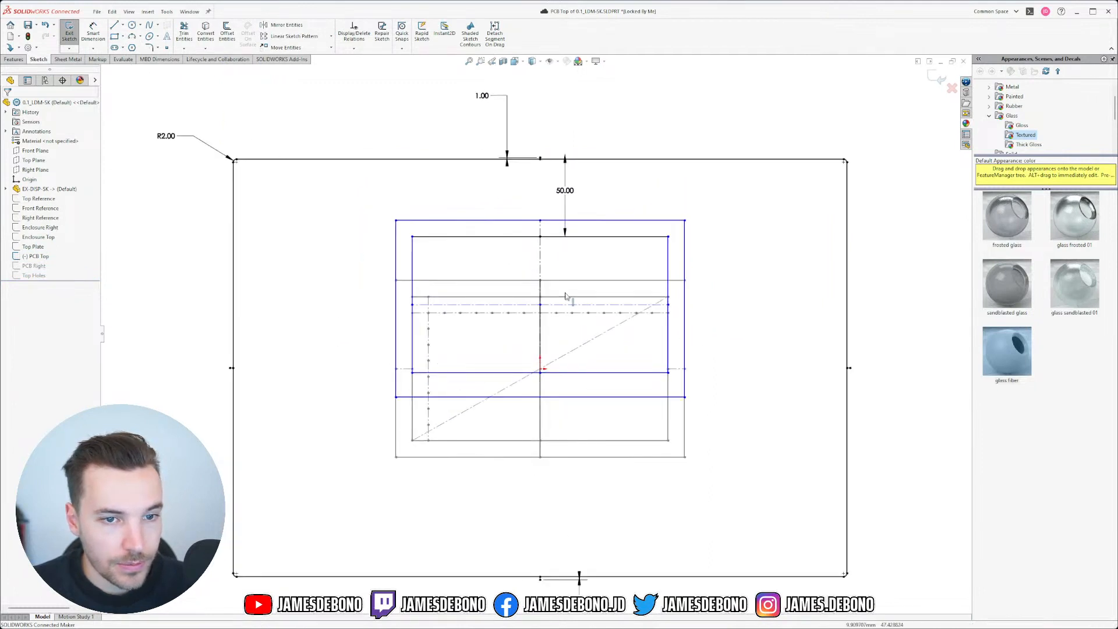
Step: Expand EX-DISP-SK's sketches and check the Top Reference sketch's links
{"action": "left_click", "coordinate": [6, 189]}
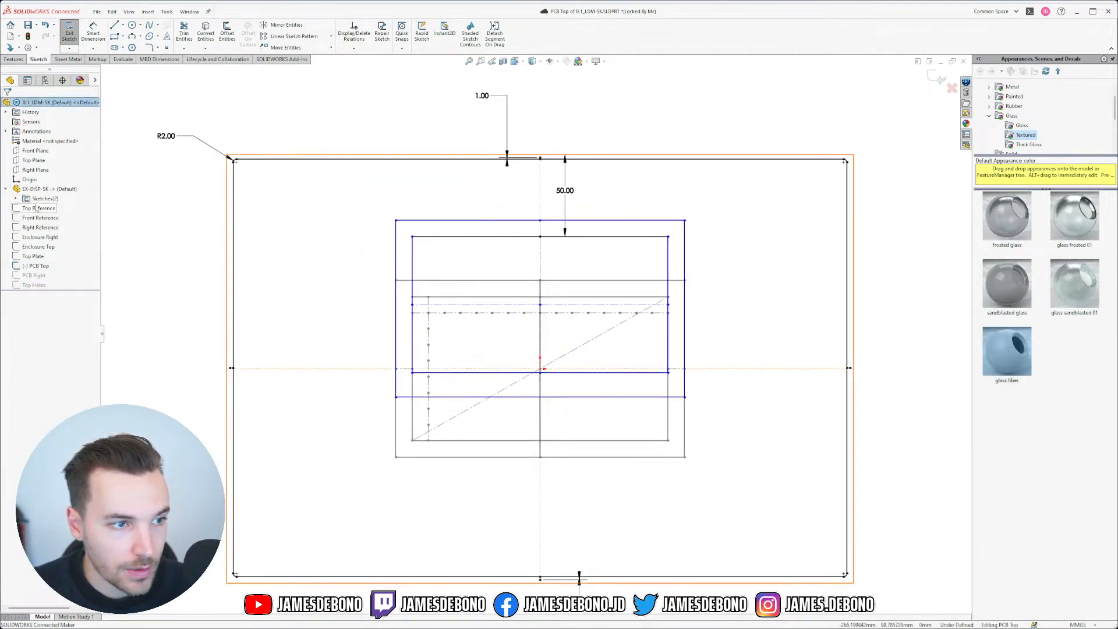
{"action": "left_click", "coordinate": [16, 199]}
{"action": "left_click", "coordinate": [59, 210]}
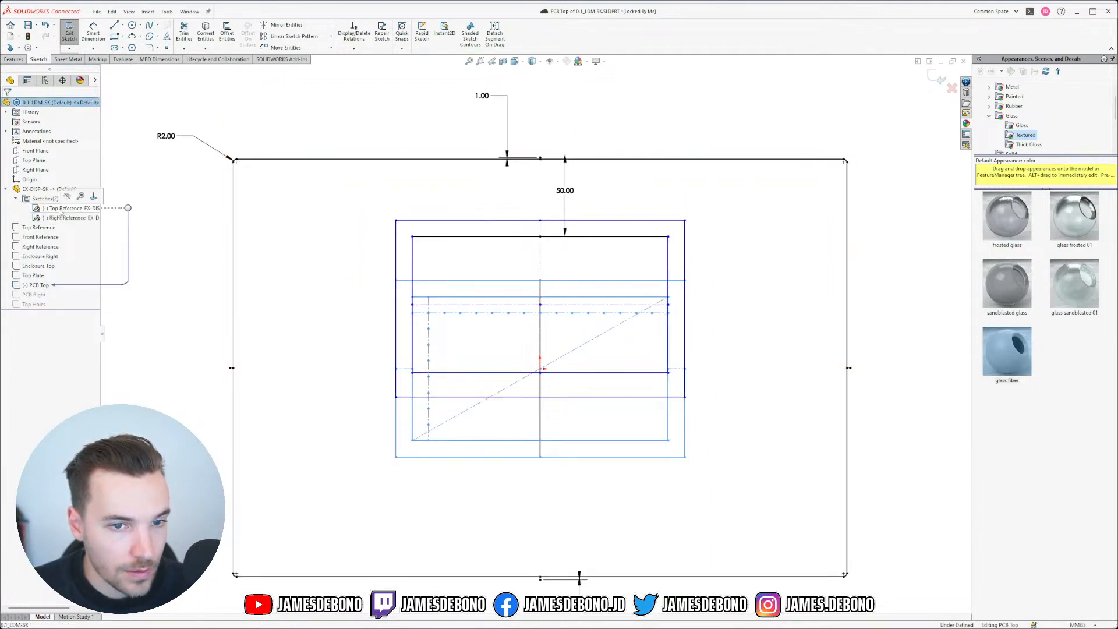
{"action": "left_click", "coordinate": [142, 257]}
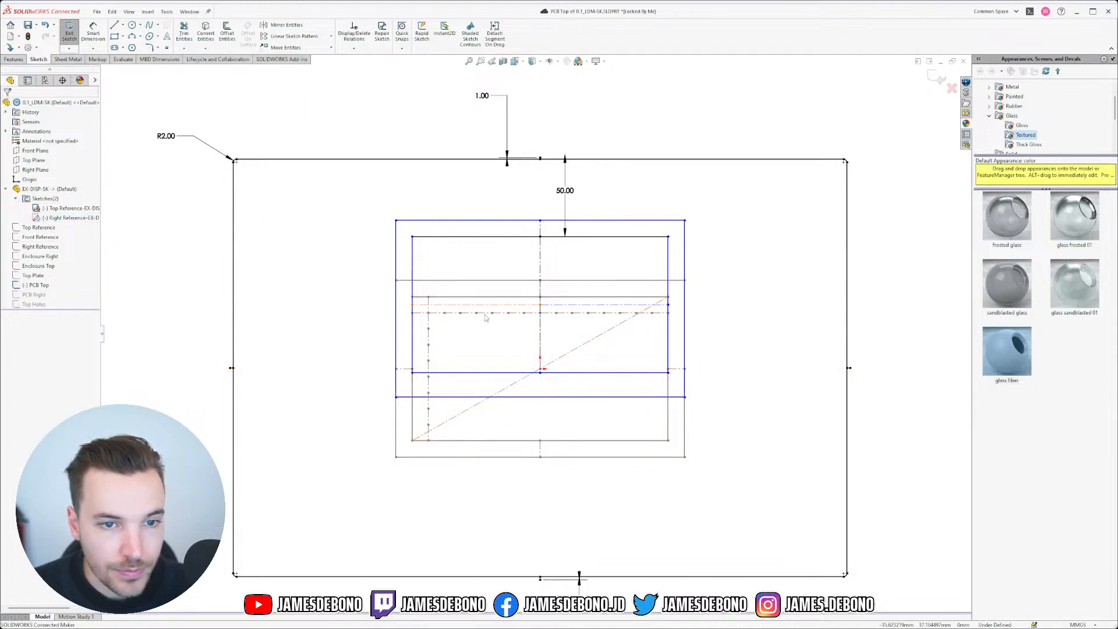
{"action": "scroll", "coordinate": [590, 250], "scroll_direction": "down", "scroll_amount": 3}
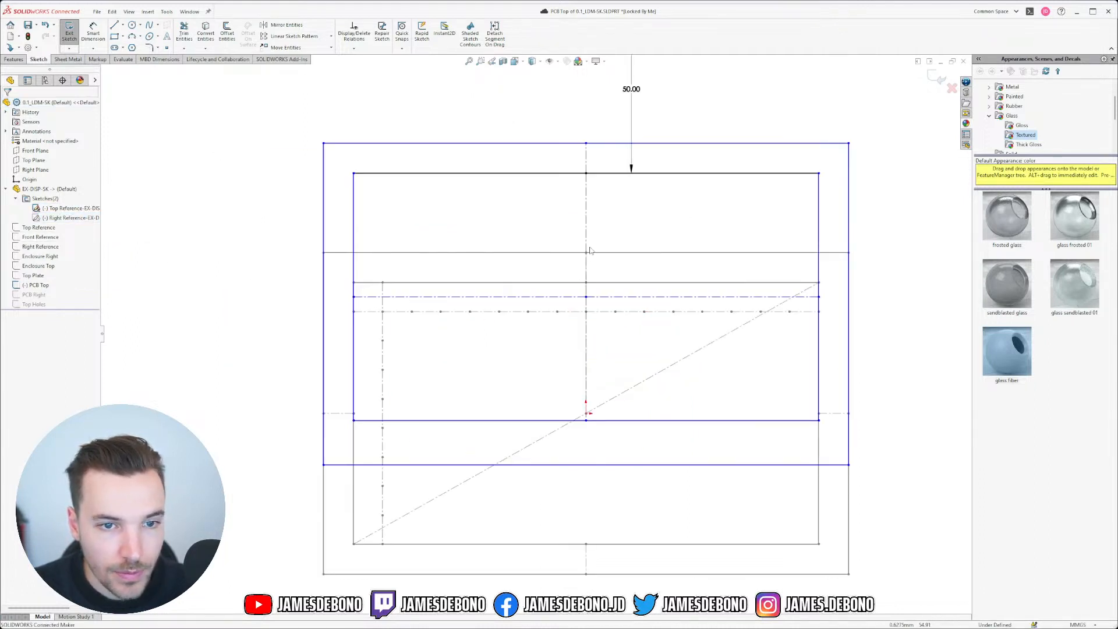
Step: Make the two vertical construction lines equal, and the top edge equal to the Top Reference line
{"action": "left_click", "coordinate": [588, 324], "text": "ctrl"}
{"action": "left_click", "coordinate": [686, 293]}
{"action": "left_click", "coordinate": [587, 265]}
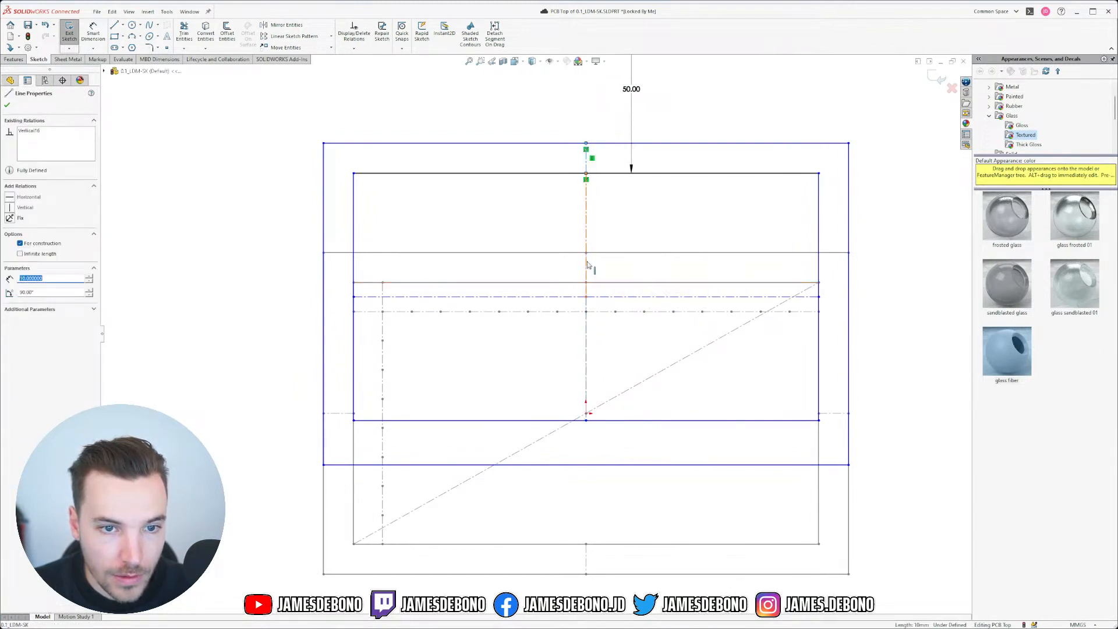
{"action": "right_click", "coordinate": [587, 265]}
{"action": "left_click", "coordinate": [620, 262]}
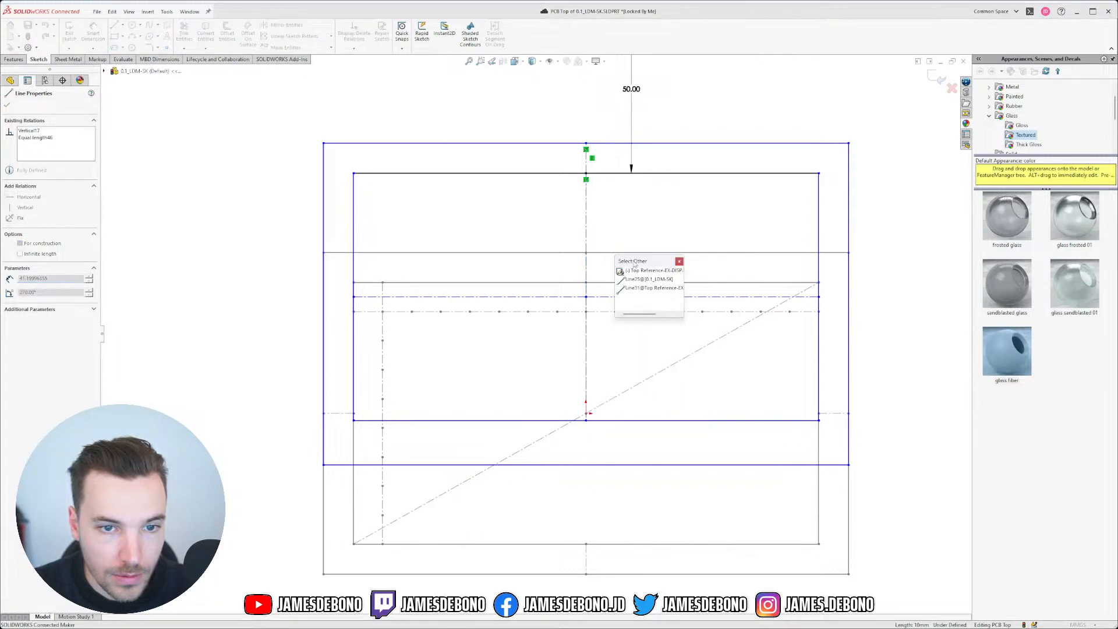
{"action": "left_click", "coordinate": [643, 288]}
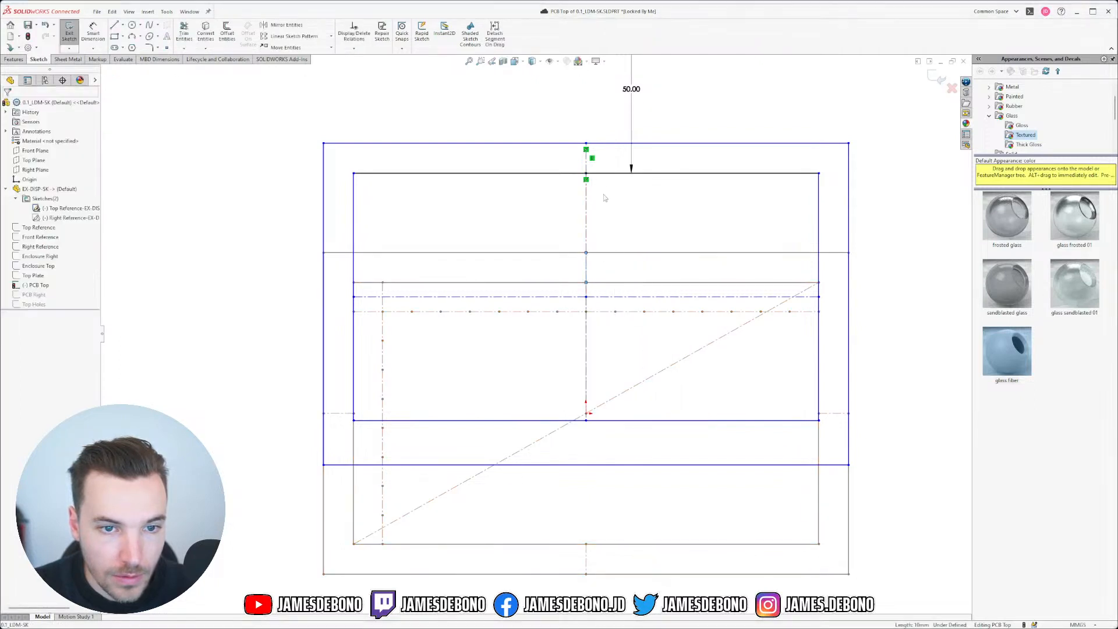
{"action": "left_click", "coordinate": [589, 173], "text": "ctrl"}
{"action": "left_click", "coordinate": [651, 140]}
Step: Add equal-length relations between the left vertical lines and between the horizontal edge lines
{"action": "left_click", "coordinate": [544, 252]}
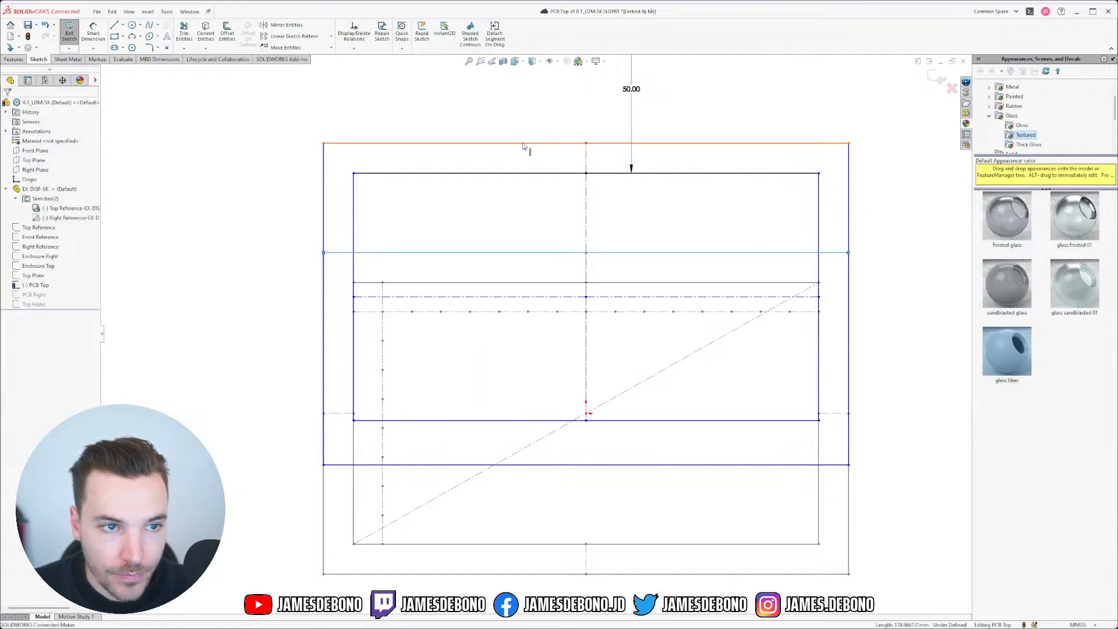
{"action": "left_click", "coordinate": [524, 143], "text": "ctrl"}
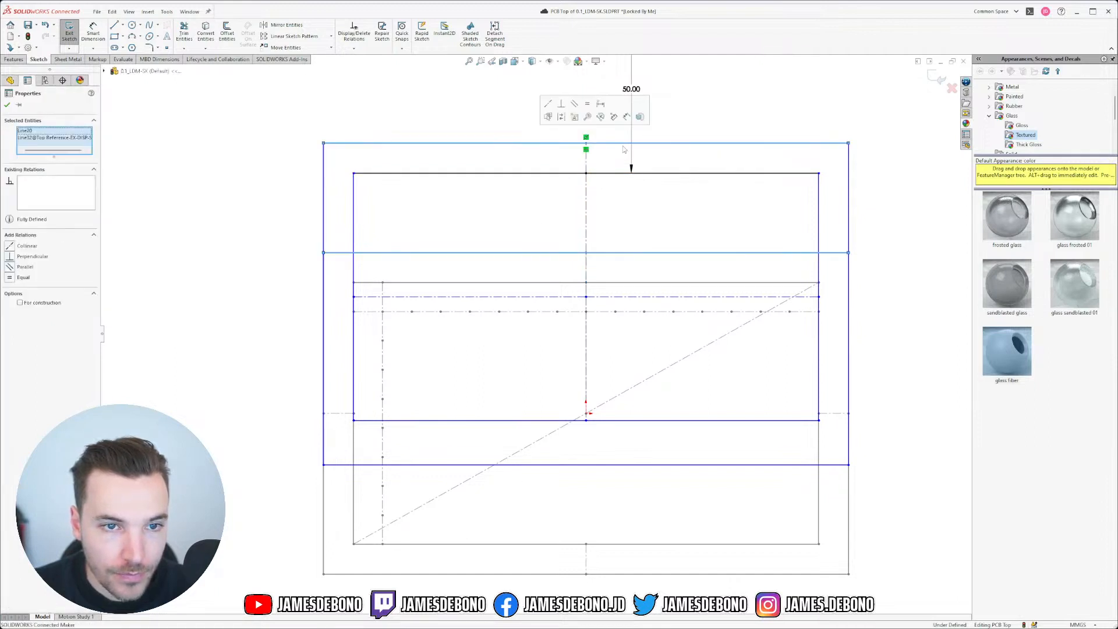
{"action": "left_click", "coordinate": [323, 197]}
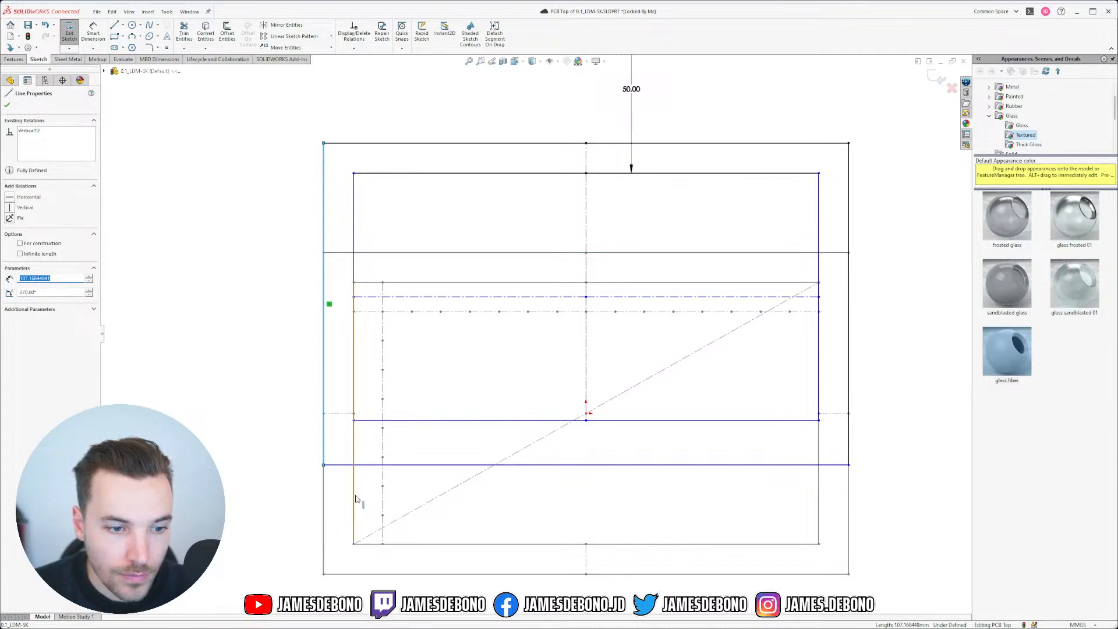
{"action": "left_click", "coordinate": [326, 505], "text": "ctrl"}
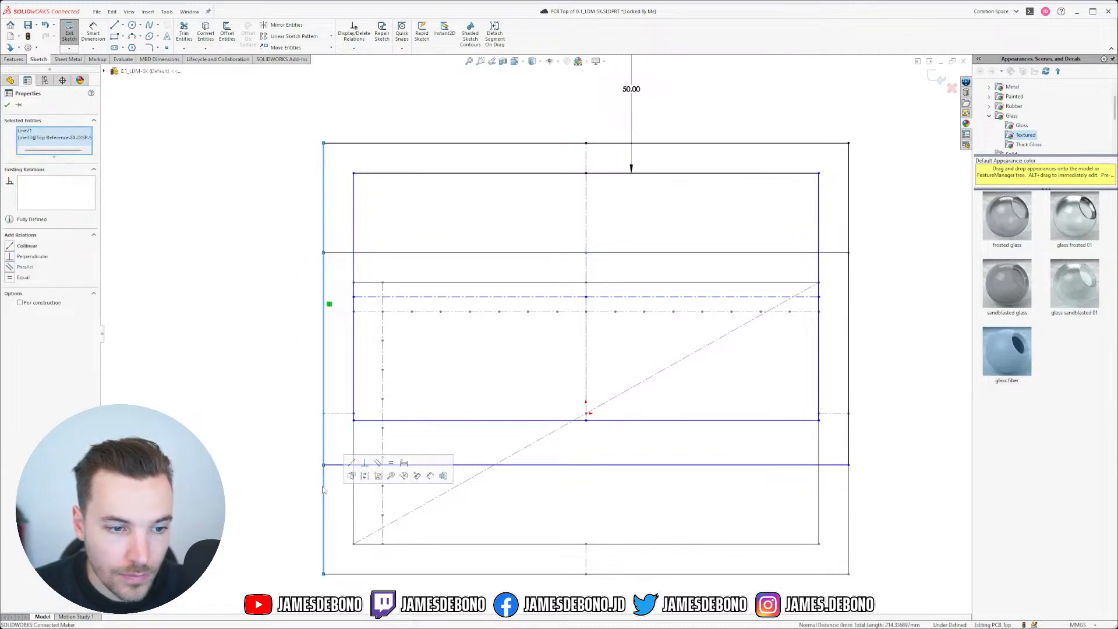
{"action": "left_click", "coordinate": [391, 464]}
{"action": "left_click", "coordinate": [368, 406]}
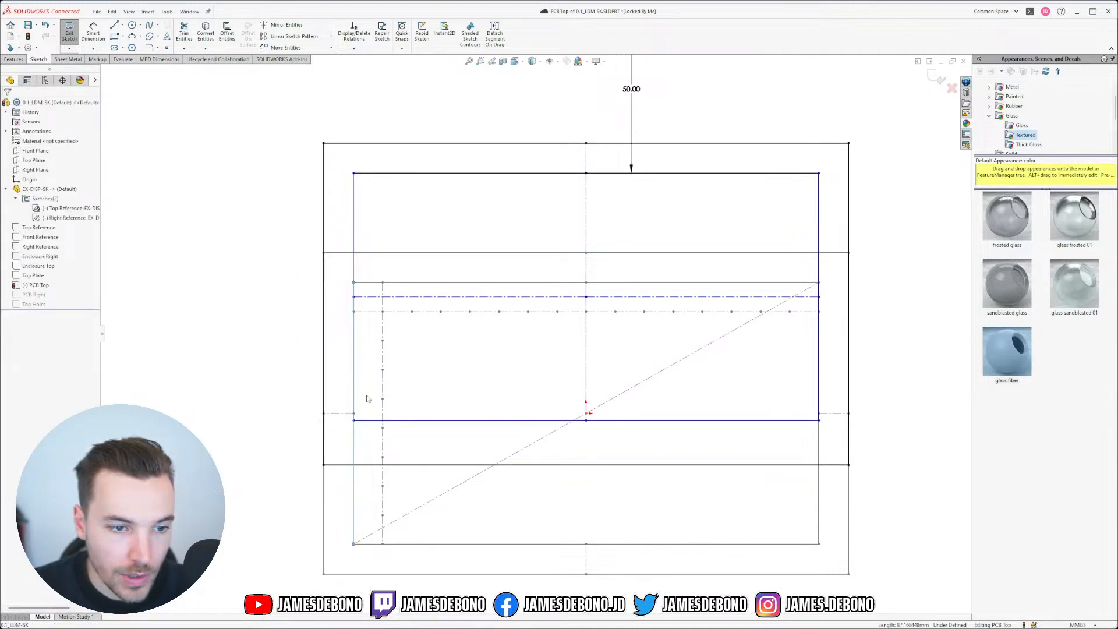
{"action": "left_click", "coordinate": [354, 232], "text": "ctrl"}
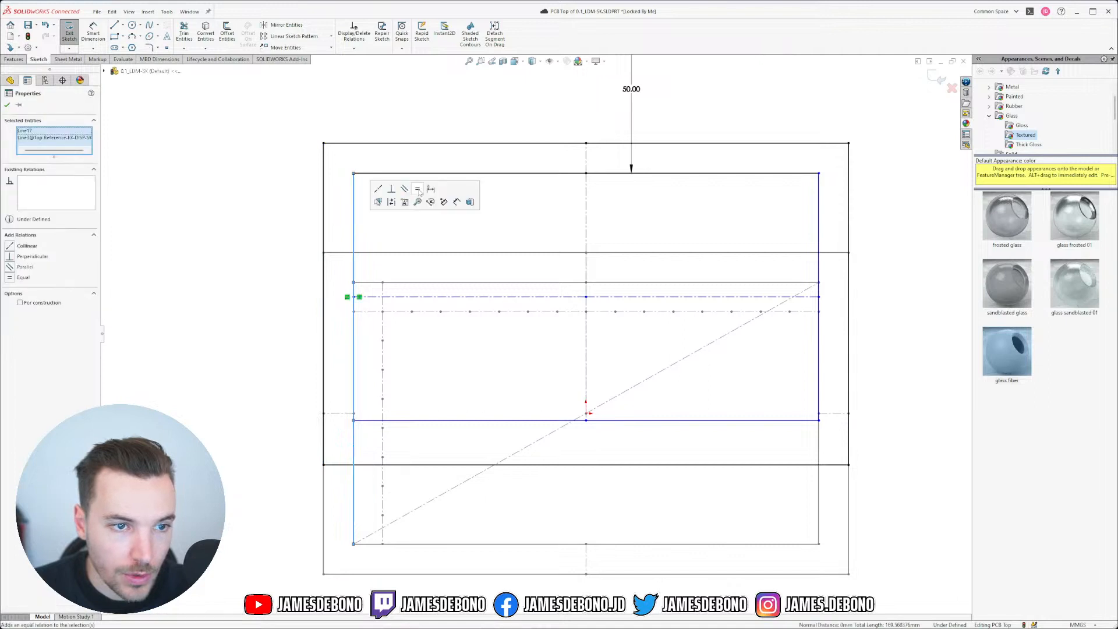
{"action": "left_click", "coordinate": [420, 192]}
{"action": "left_click", "coordinate": [425, 357]}
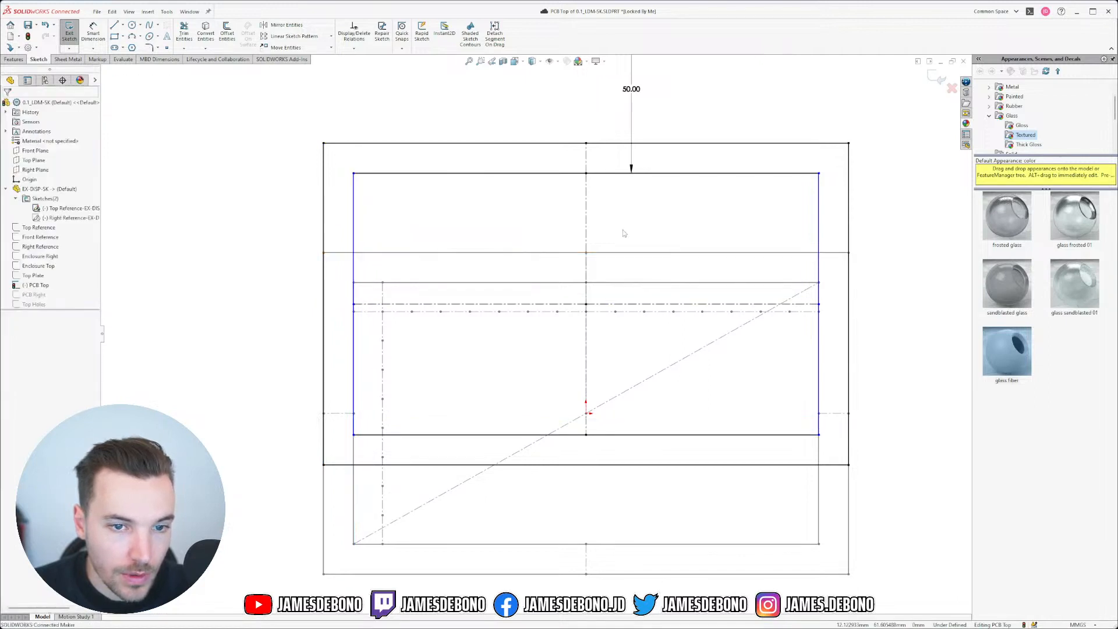
{"action": "left_click", "coordinate": [548, 173]}
{"action": "left_click", "coordinate": [443, 282], "text": "ctrl"}
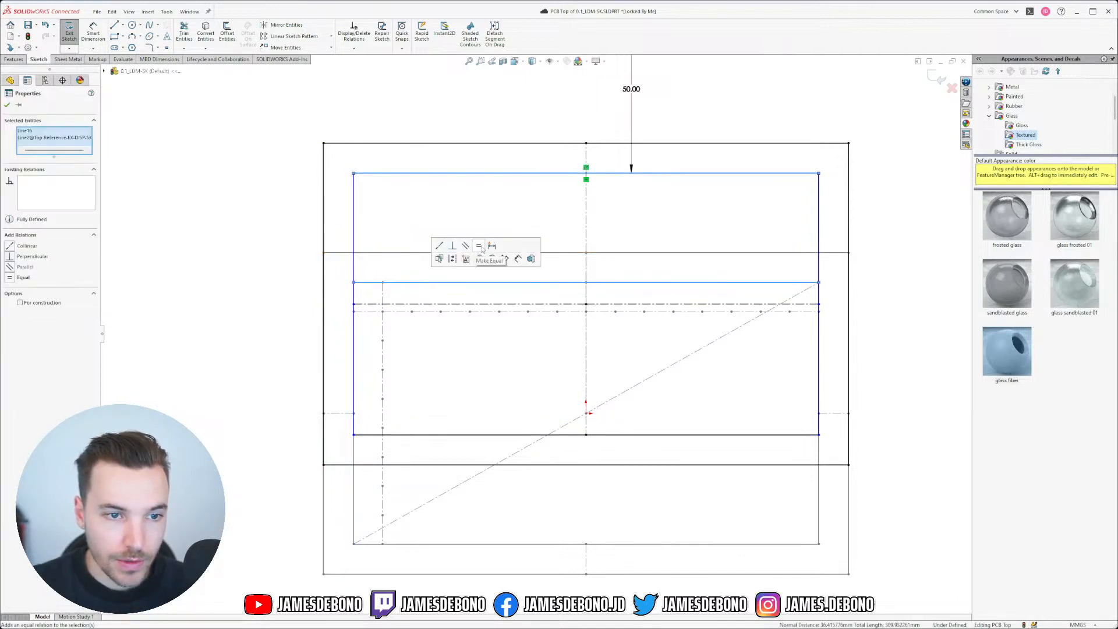
{"action": "left_click", "coordinate": [496, 380]}
Step: Hide the Top Reference sketch and exit the fully defined PCB Top sketch
{"action": "scroll", "coordinate": [577, 326], "scroll_direction": "up", "scroll_amount": 4}
{"action": "scroll", "coordinate": [547, 354], "scroll_direction": "down", "scroll_amount": 1}
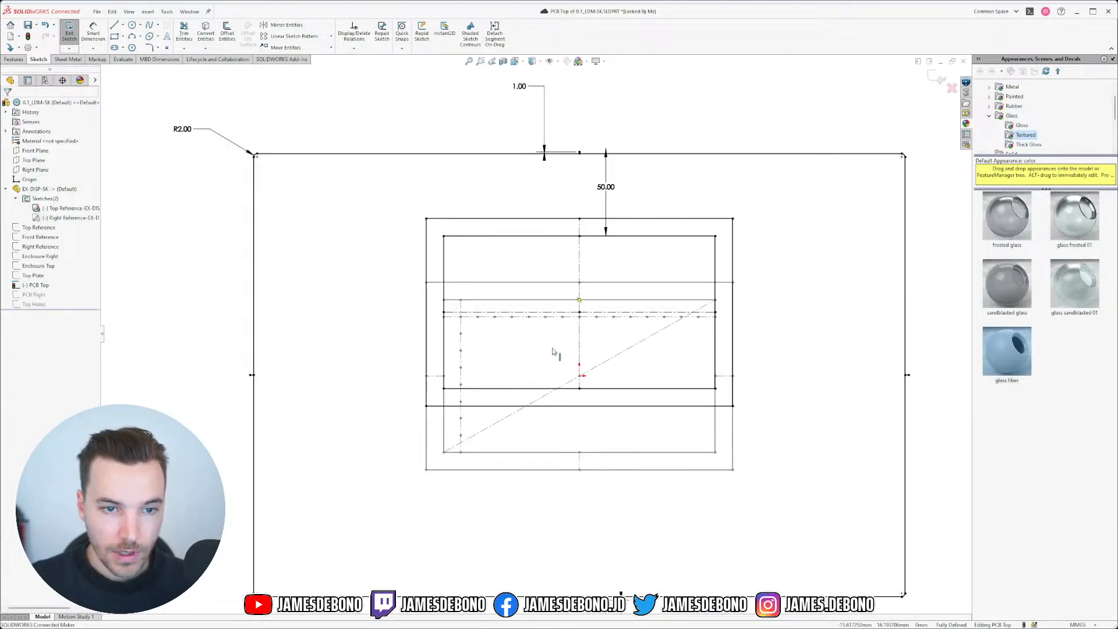
{"action": "scroll", "coordinate": [582, 307], "scroll_direction": "down", "scroll_amount": 2}
{"action": "scroll", "coordinate": [561, 361], "scroll_direction": "up", "scroll_amount": 4}
{"action": "scroll", "coordinate": [531, 379], "scroll_direction": "down", "scroll_amount": 2}
{"action": "scroll", "coordinate": [531, 379], "scroll_direction": "down", "scroll_amount": 1}
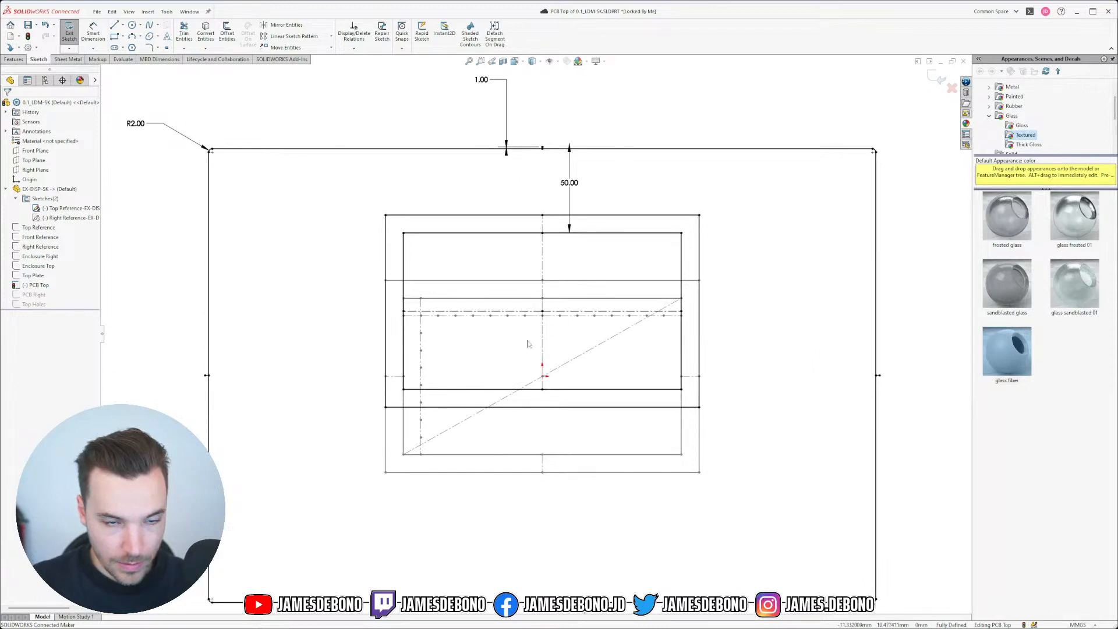
{"action": "left_click", "coordinate": [63, 209]}
{"action": "left_click", "coordinate": [81, 195]}
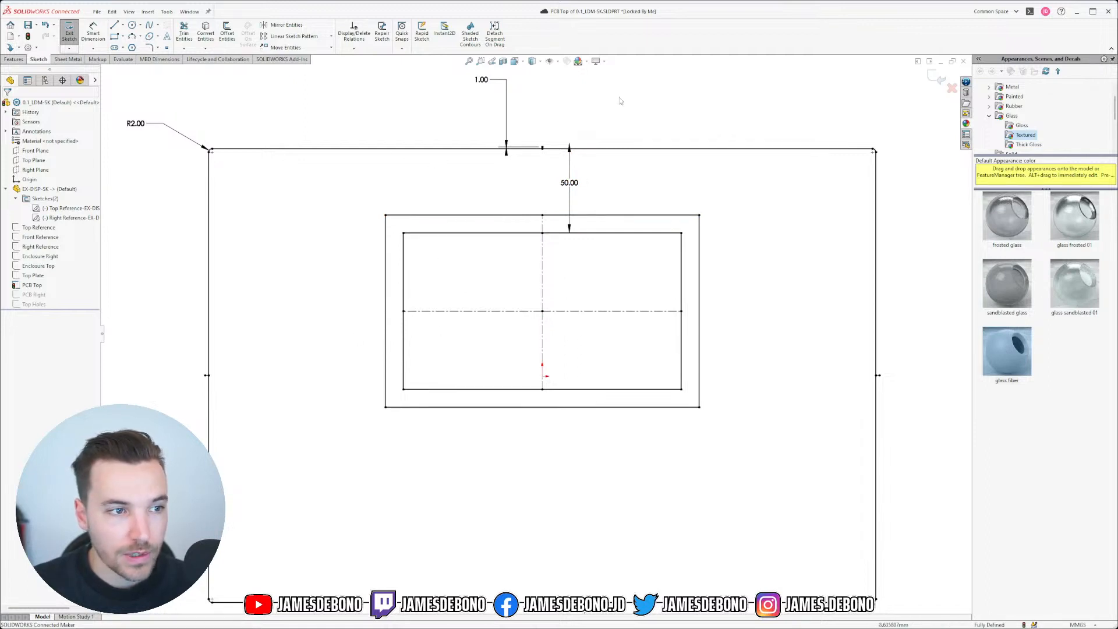
{"action": "left_click", "coordinate": [939, 78]}
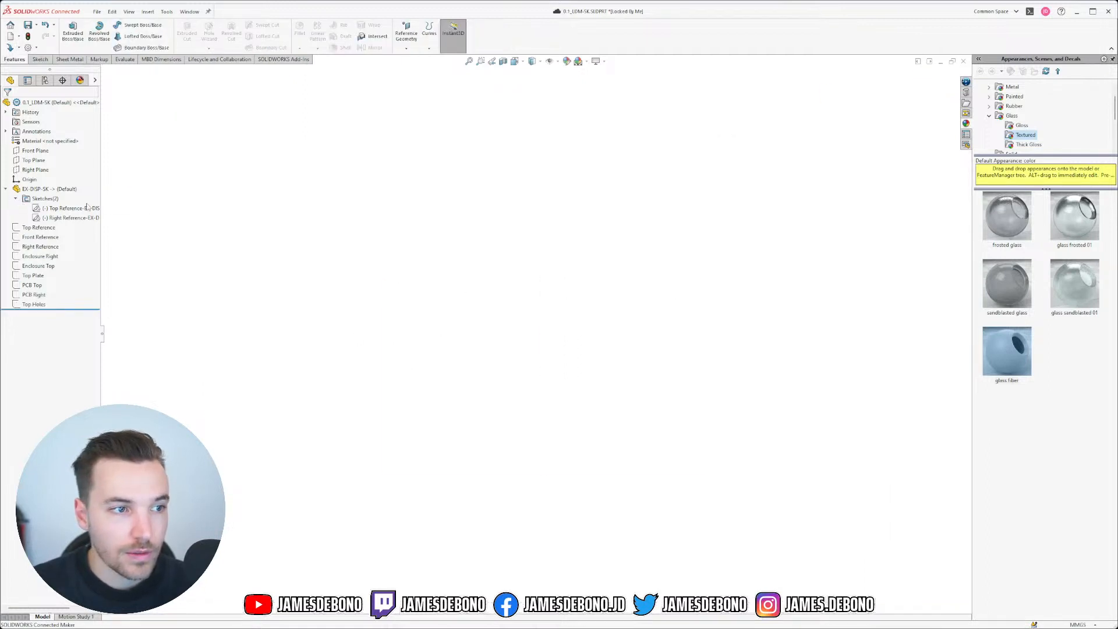
Step: Inspect the Top and Right Reference sketches, then collapse EX-DISP-SK in the tree
{"action": "left_click", "coordinate": [68, 208]}
{"action": "left_click", "coordinate": [70, 217]}
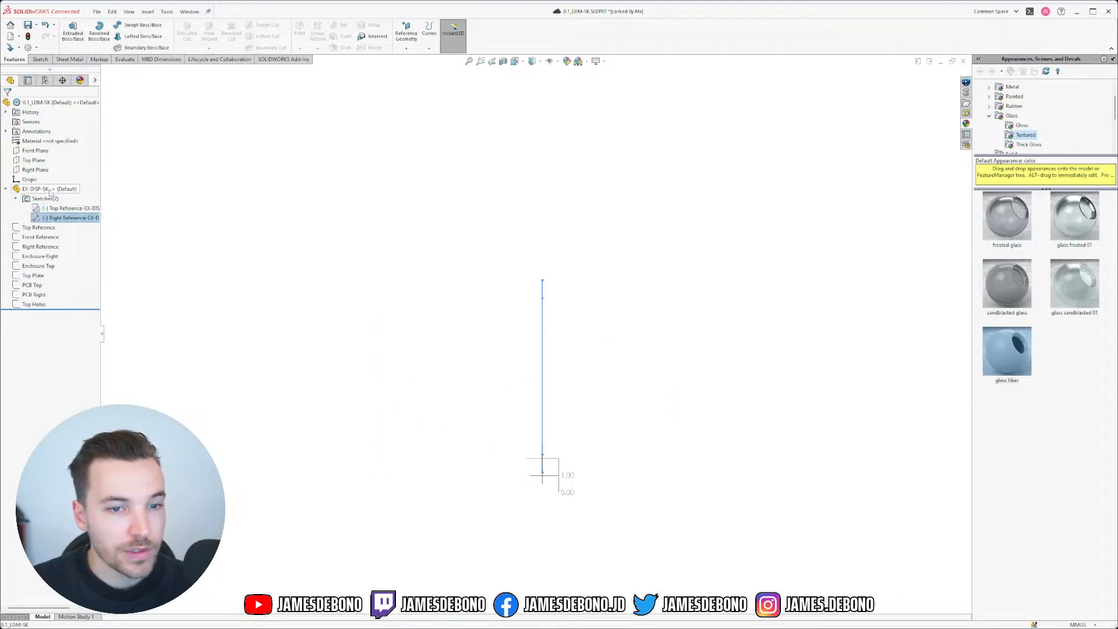
{"action": "left_click", "coordinate": [15, 198]}
{"action": "left_click", "coordinate": [6, 189]}
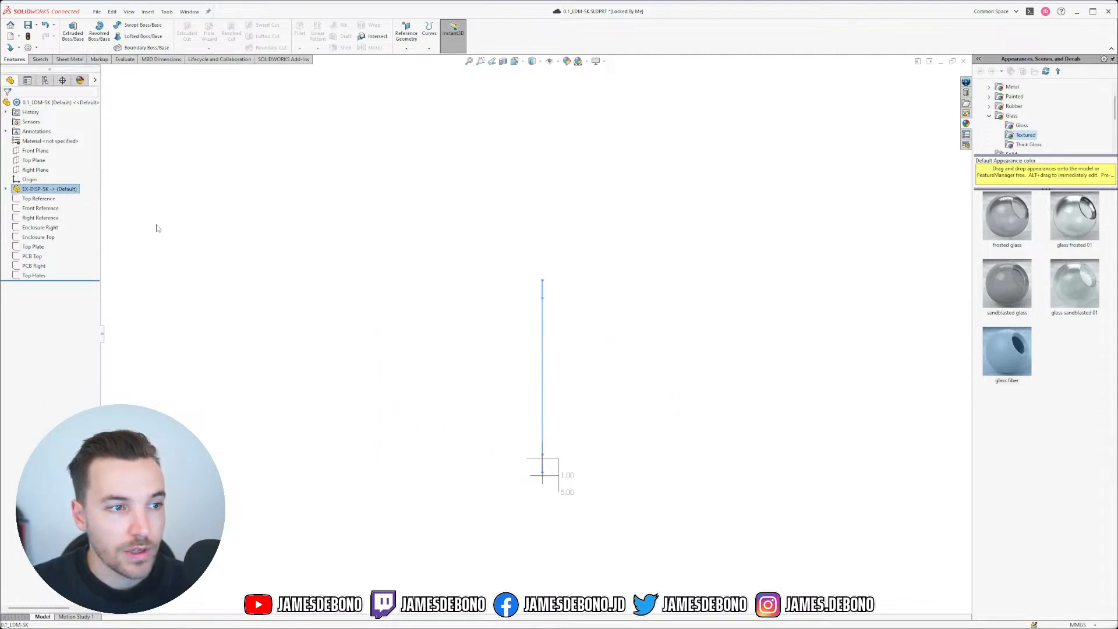
{"action": "left_click", "coordinate": [159, 245]}
Step: Preview EX-DISP-SK's geometry, then bring the EX-DISP-SK.SLDPRT window to the front
{"action": "left_click", "coordinate": [46, 189]}
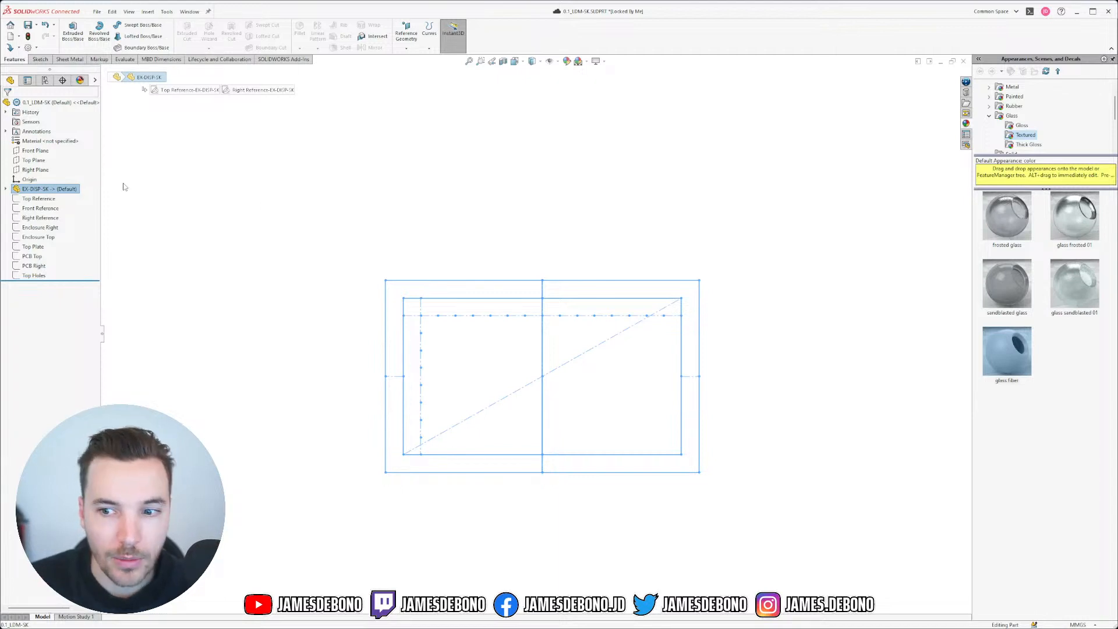
{"action": "left_click", "coordinate": [245, 201]}
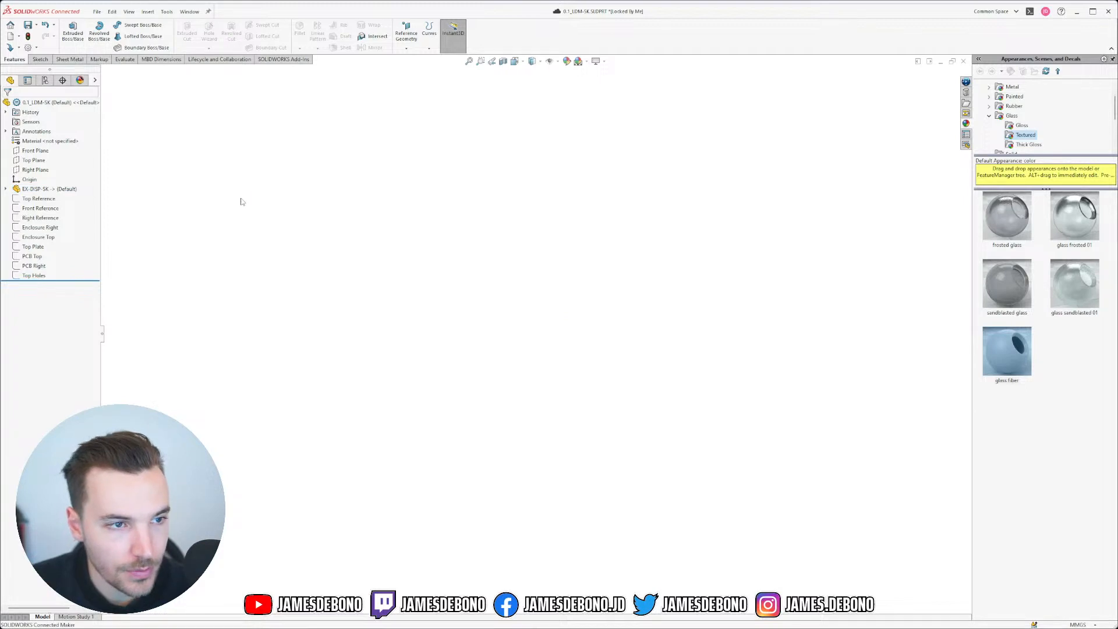
{"action": "left_click", "coordinate": [189, 12]}
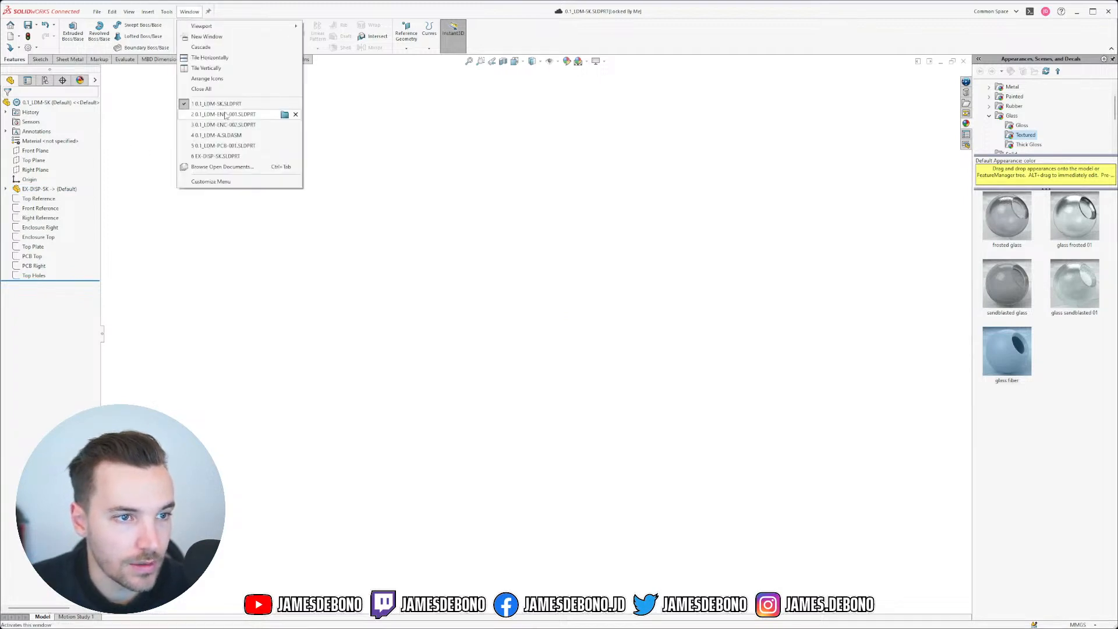
{"action": "left_click", "coordinate": [222, 156]}
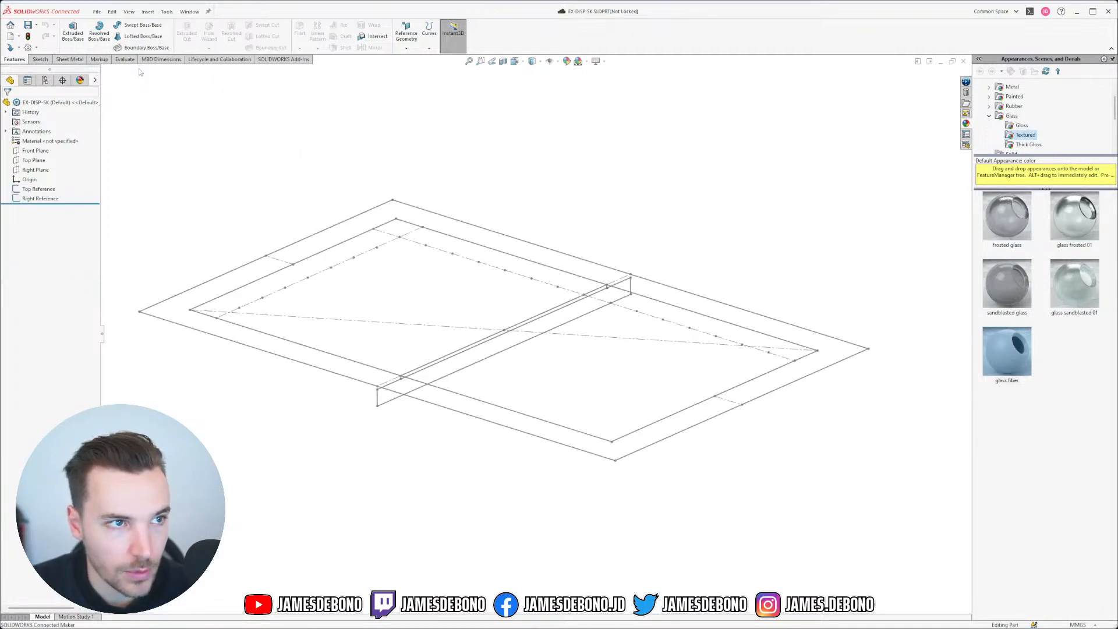
Step: Create a new blank part and set its scene to Plain White
{"action": "scroll", "coordinate": [429, 383], "scroll_direction": "up", "scroll_amount": 2}
{"action": "scroll", "coordinate": [444, 398], "scroll_direction": "down", "scroll_amount": 1}
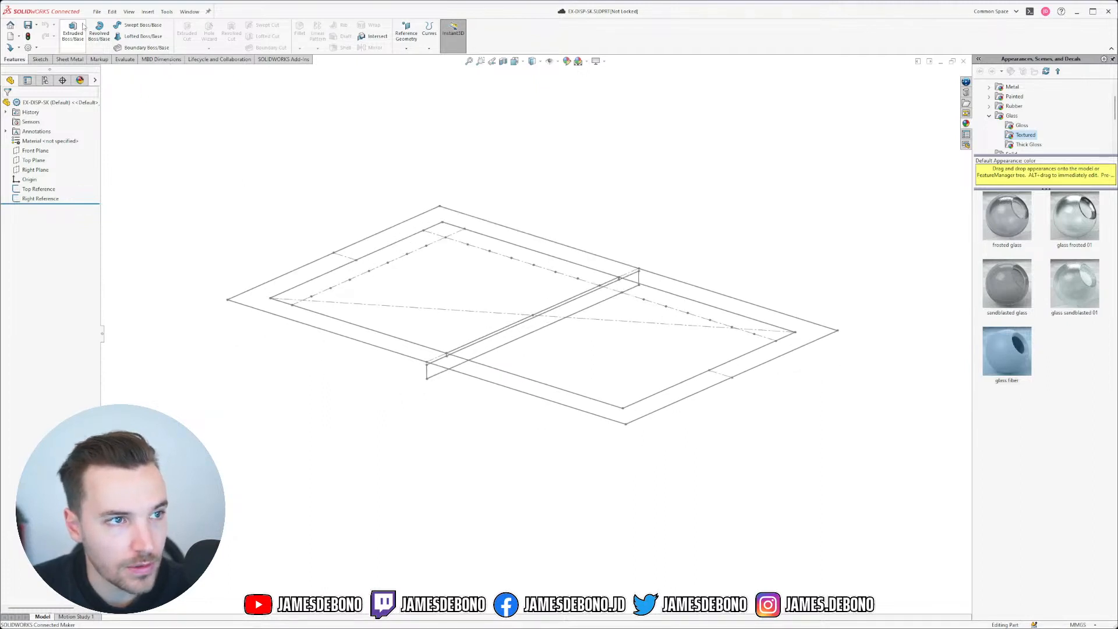
{"action": "left_click", "coordinate": [10, 36]}
{"action": "left_click", "coordinate": [570, 395]}
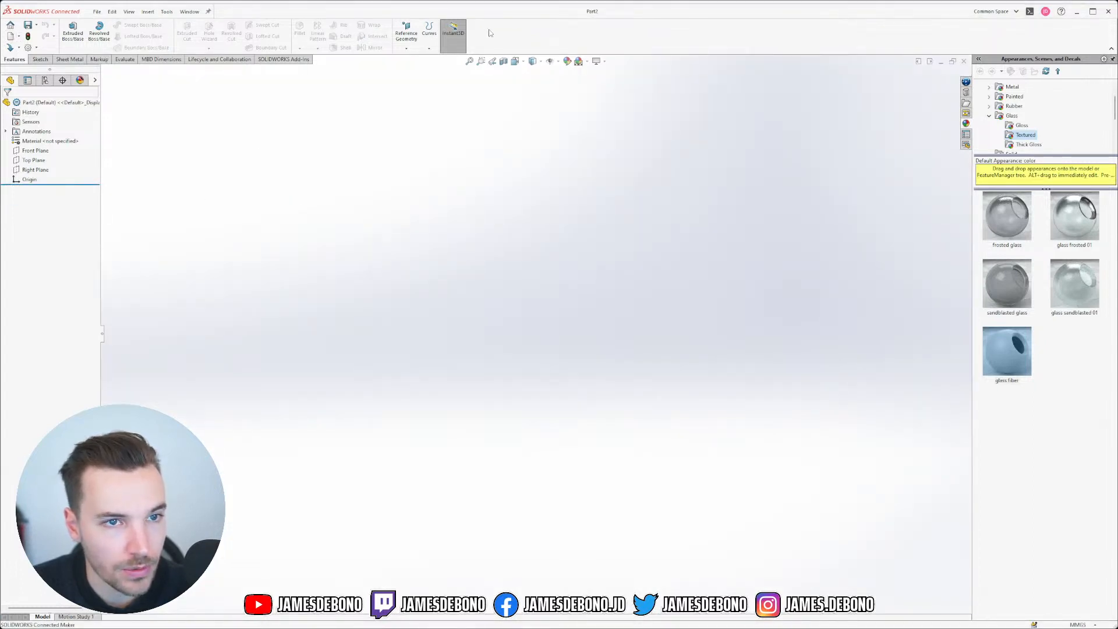
{"action": "left_click", "coordinate": [540, 62]}
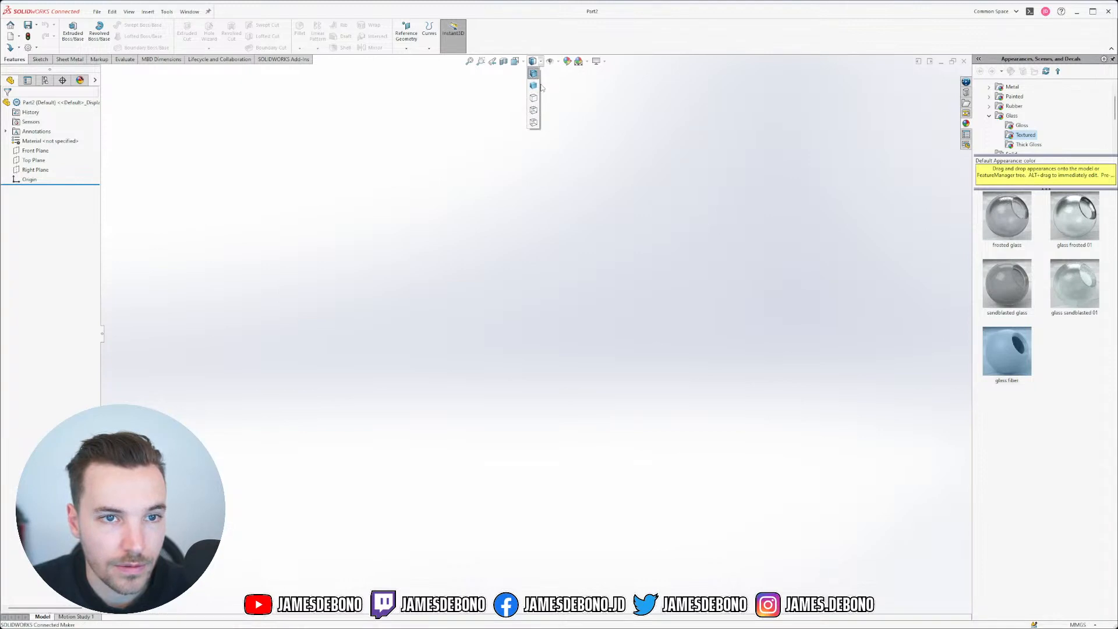
{"action": "left_click", "coordinate": [524, 63]}
{"action": "left_click", "coordinate": [524, 63]}
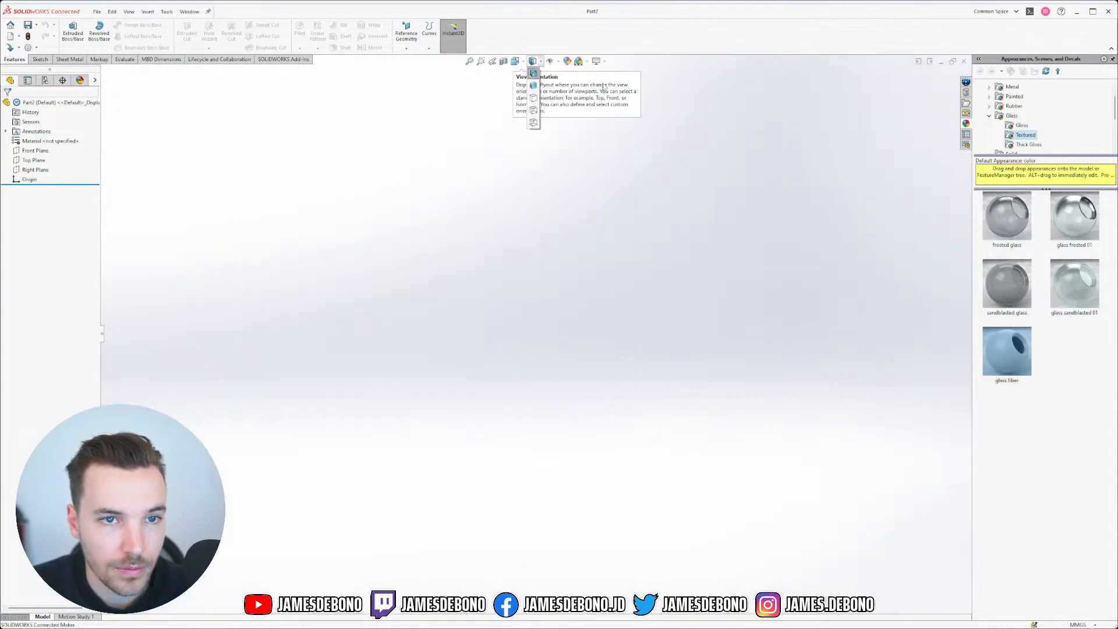
{"action": "left_click", "coordinate": [582, 61]}
{"action": "left_click", "coordinate": [592, 85]}
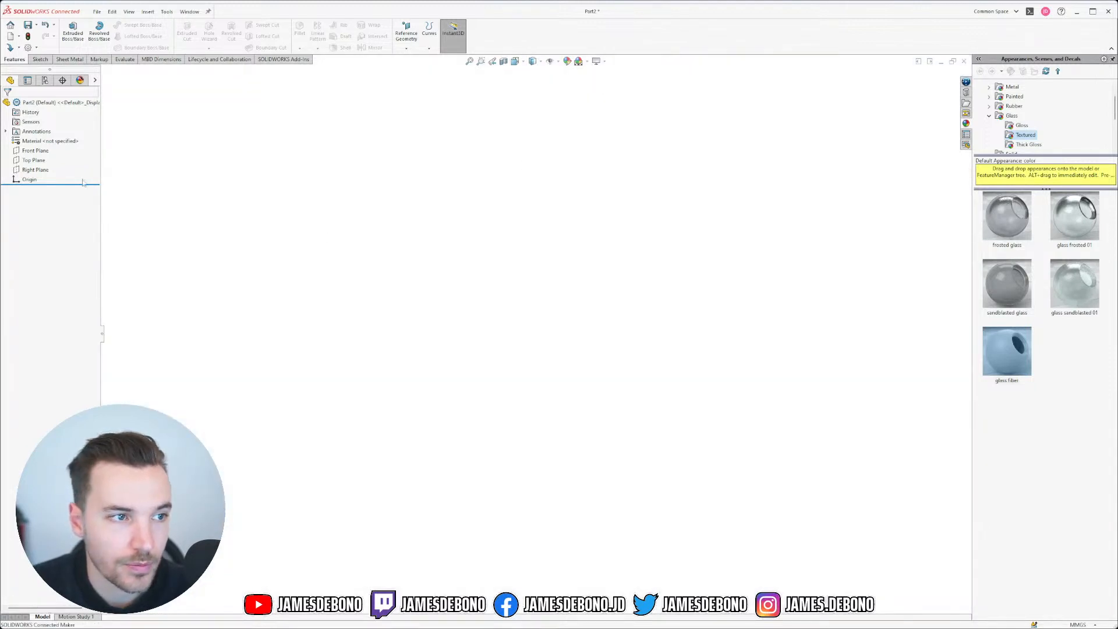
Step: Insert the EX-DISP-SK part, accept the units prompt, and start a sketch on Top Plane
{"action": "left_click", "coordinate": [148, 12]}
{"action": "left_click", "coordinate": [154, 226]}
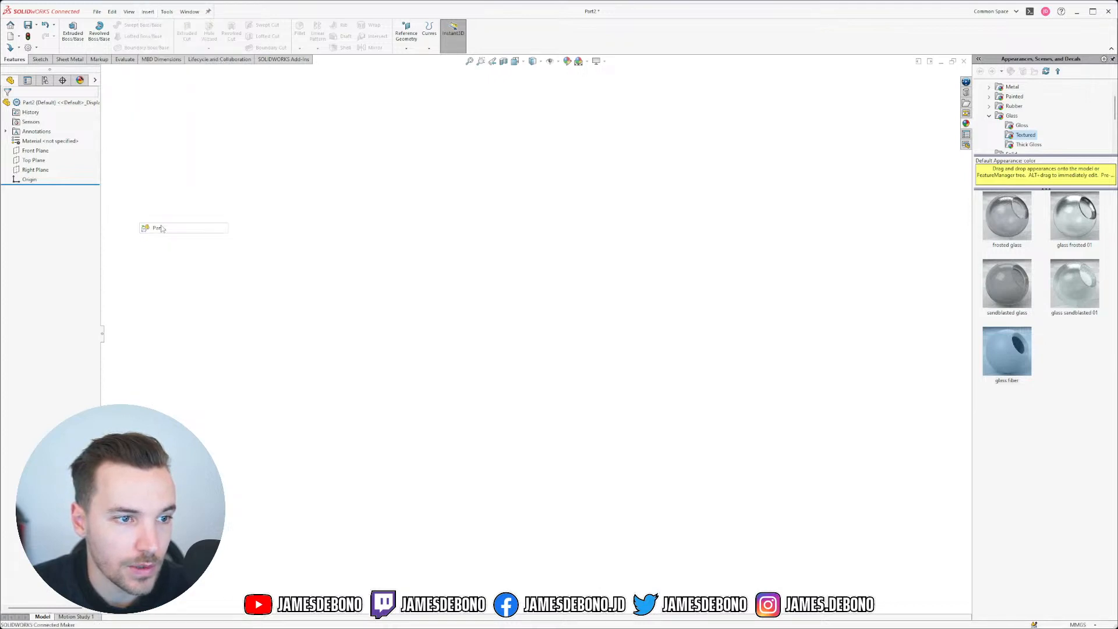
{"action": "left_click", "coordinate": [39, 232]}
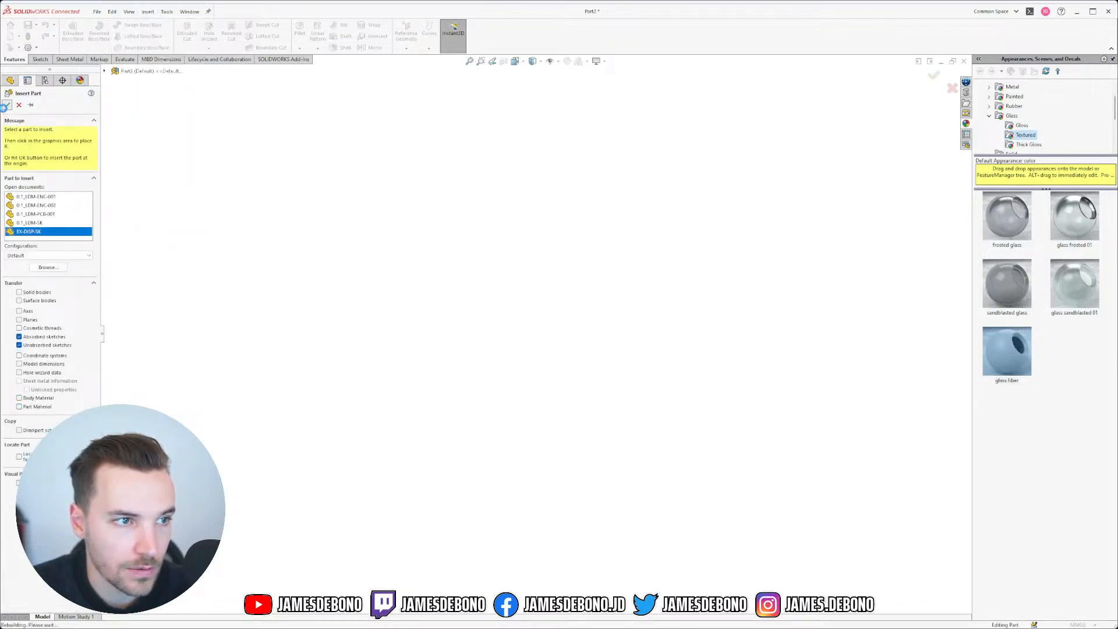
{"action": "left_click", "coordinate": [729, 305]}
{"action": "mouse_move", "coordinate": [623, 324]}
{"action": "middle_mouse_down"}
{"action": "mouse_move", "coordinate": [534, 355]}
{"action": "mouse_move", "coordinate": [531, 309]}
{"action": "mouse_move", "coordinate": [531, 338]}
{"action": "middle_mouse_up"}
{"action": "left_click", "coordinate": [52, 161]}
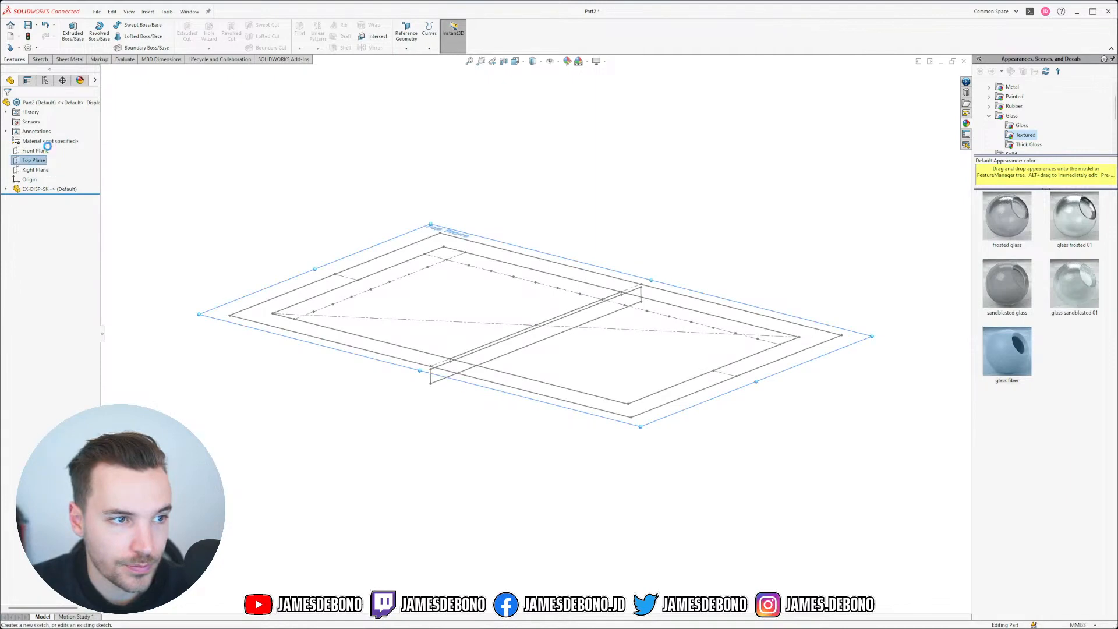
{"action": "left_click", "coordinate": [49, 149]}
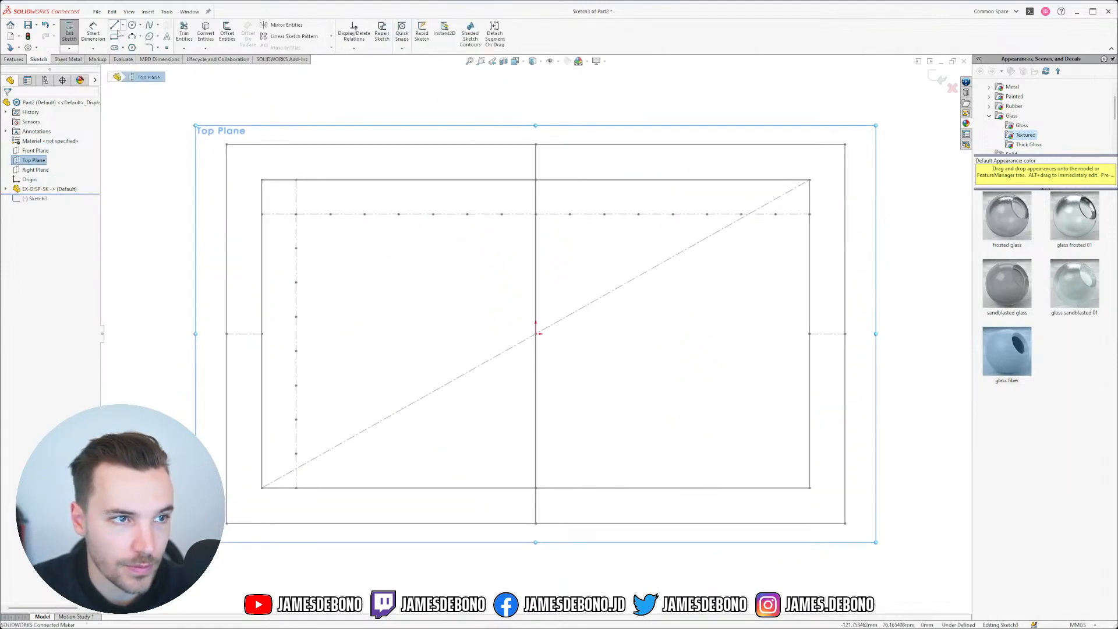
Step: Draw a corner rectangle over the inner screen outline and exit the sketch
{"action": "left_click", "coordinate": [114, 36]}
{"action": "left_click", "coordinate": [261, 179]}
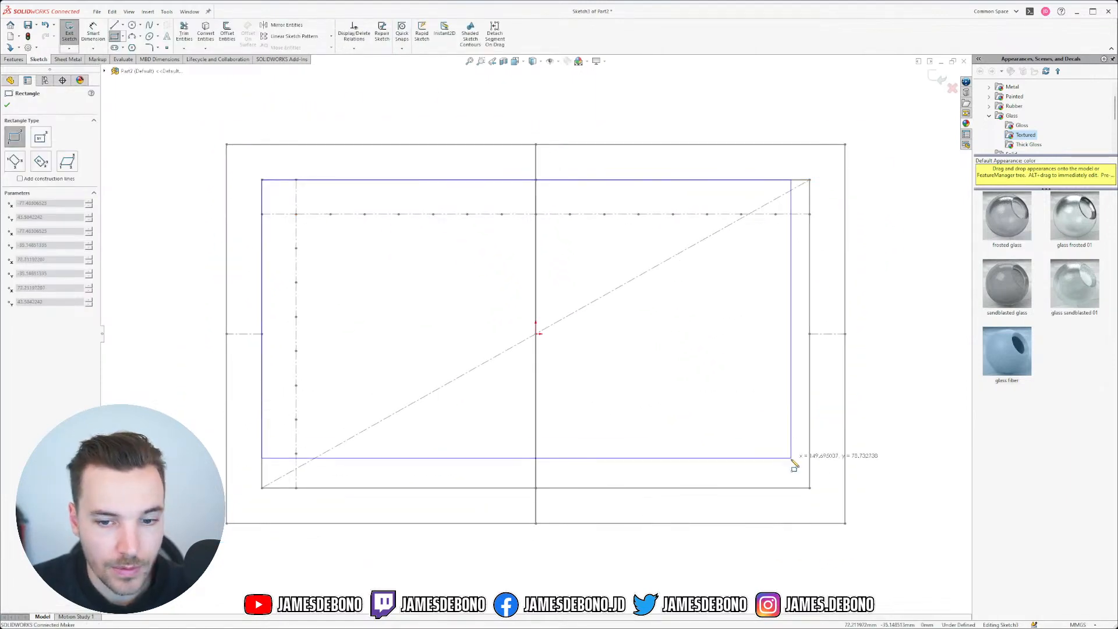
{"action": "left_click", "coordinate": [809, 488]}
{"action": "key", "text": "Escape"}
{"action": "mouse_move", "coordinate": [586, 312]}
{"action": "middle_mouse_down"}
{"action": "mouse_move", "coordinate": [572, 213]}
{"action": "mouse_move", "coordinate": [522, 194]}
{"action": "mouse_move", "coordinate": [527, 259]}
{"action": "mouse_move", "coordinate": [470, 217]}
{"action": "mouse_move", "coordinate": [497, 257]}
{"action": "middle_mouse_up"}
{"action": "left_click", "coordinate": [942, 80]}
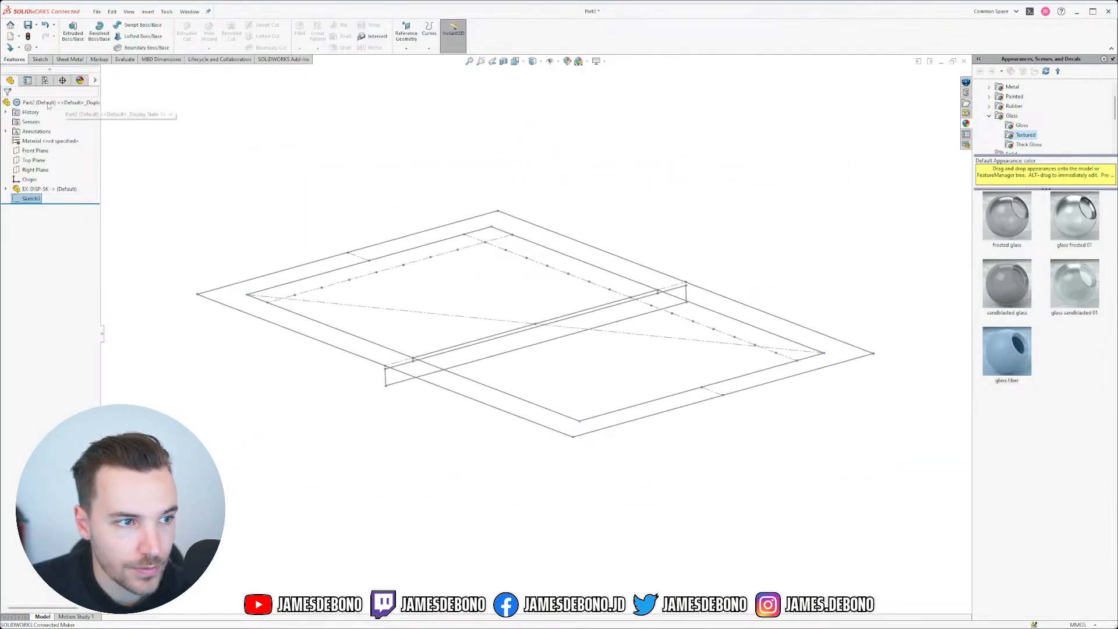
Step: Extrude the rectangle from one reference vertex up to another vertex to form the plate
{"action": "left_click", "coordinate": [73, 32]}
{"action": "scroll", "coordinate": [432, 379], "scroll_direction": "down", "scroll_amount": 5}
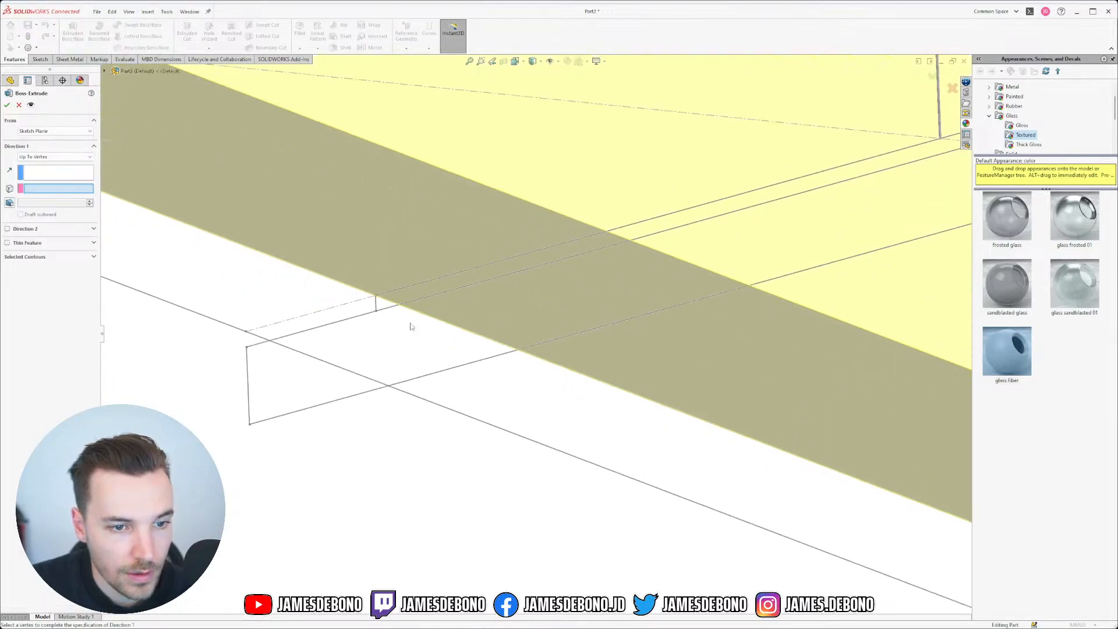
{"action": "left_click", "coordinate": [35, 131]}
{"action": "left_click", "coordinate": [35, 152]}
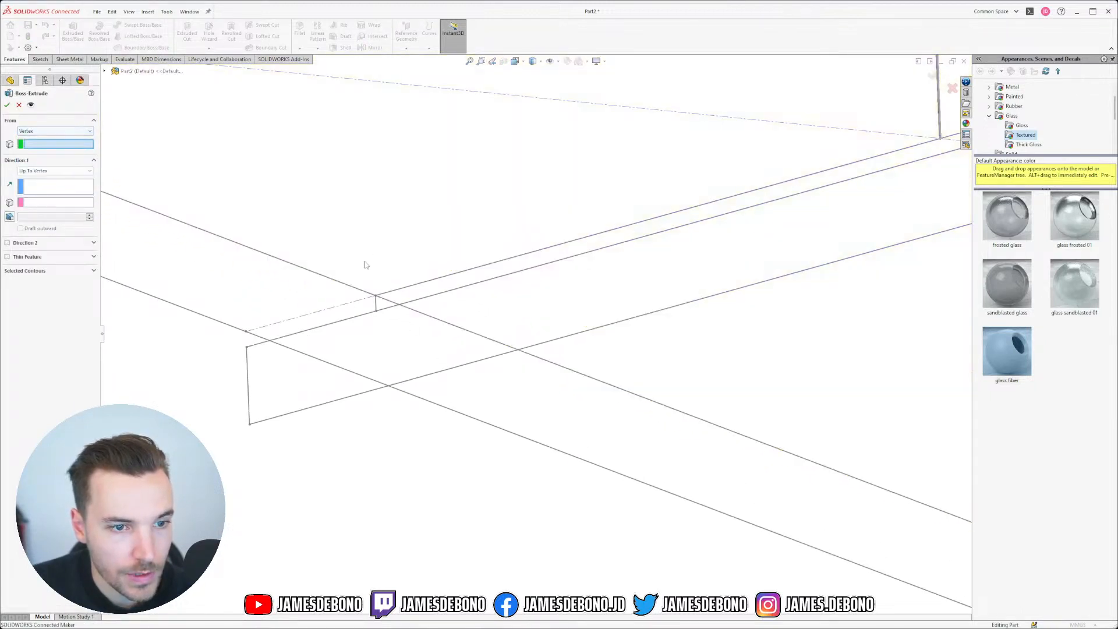
{"action": "left_click", "coordinate": [375, 296]}
{"action": "left_click", "coordinate": [55, 171]}
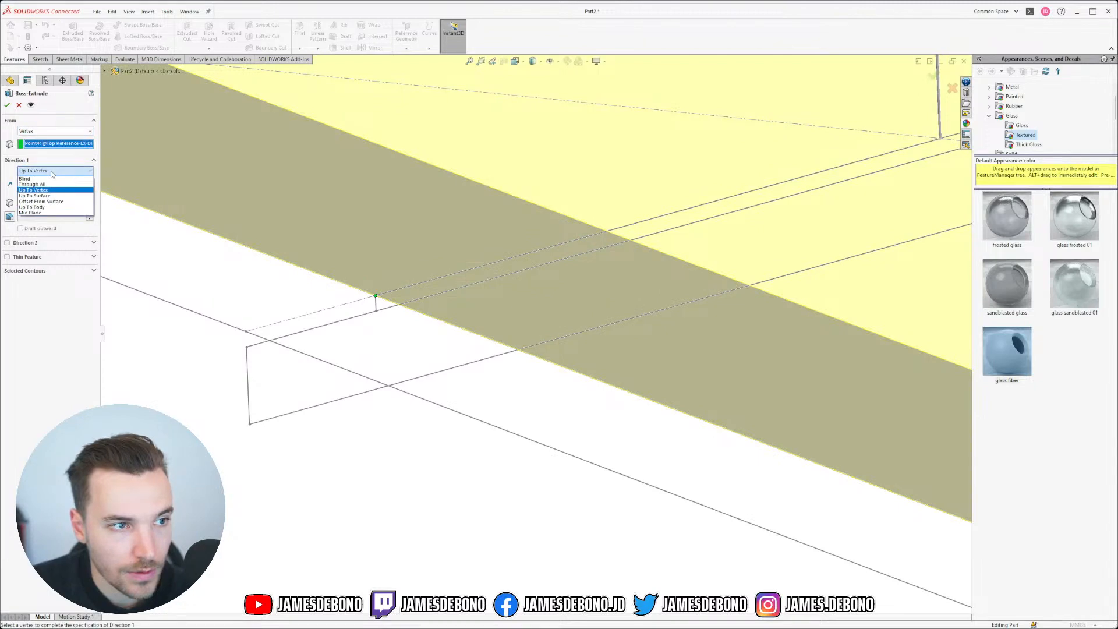
{"action": "left_click", "coordinate": [33, 190]}
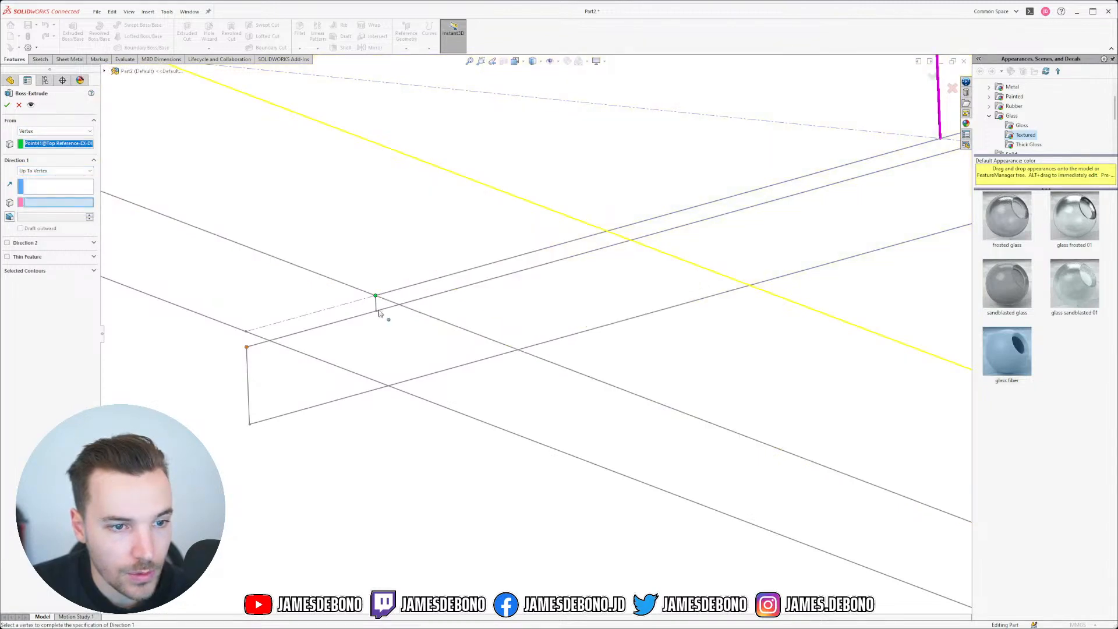
{"action": "left_click", "coordinate": [376, 314]}
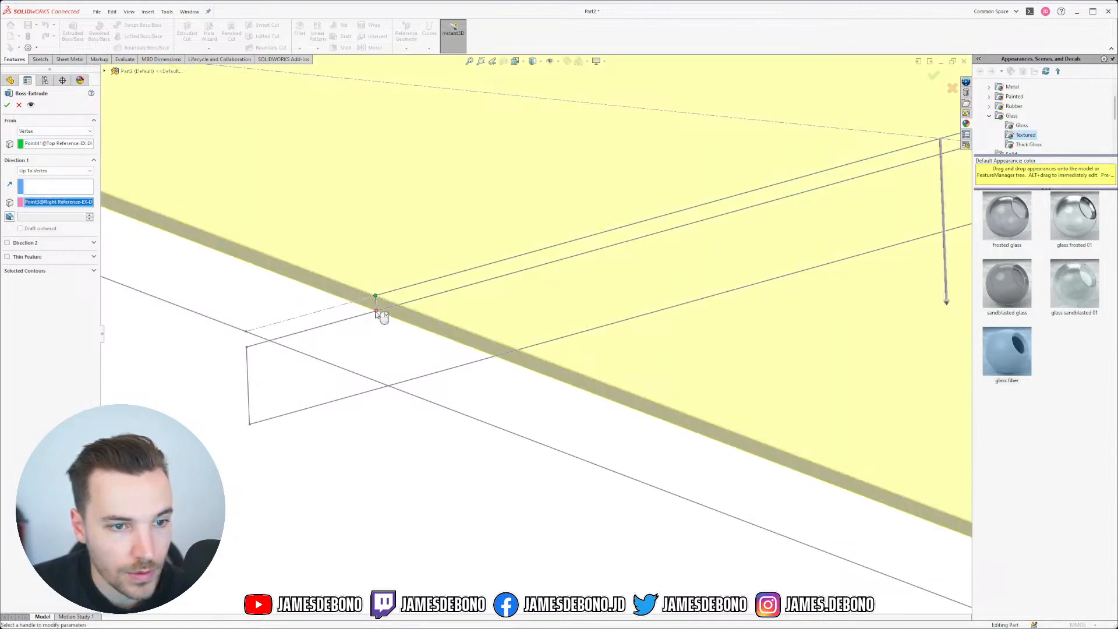
{"action": "scroll", "coordinate": [513, 310], "scroll_direction": "up", "scroll_amount": 5}
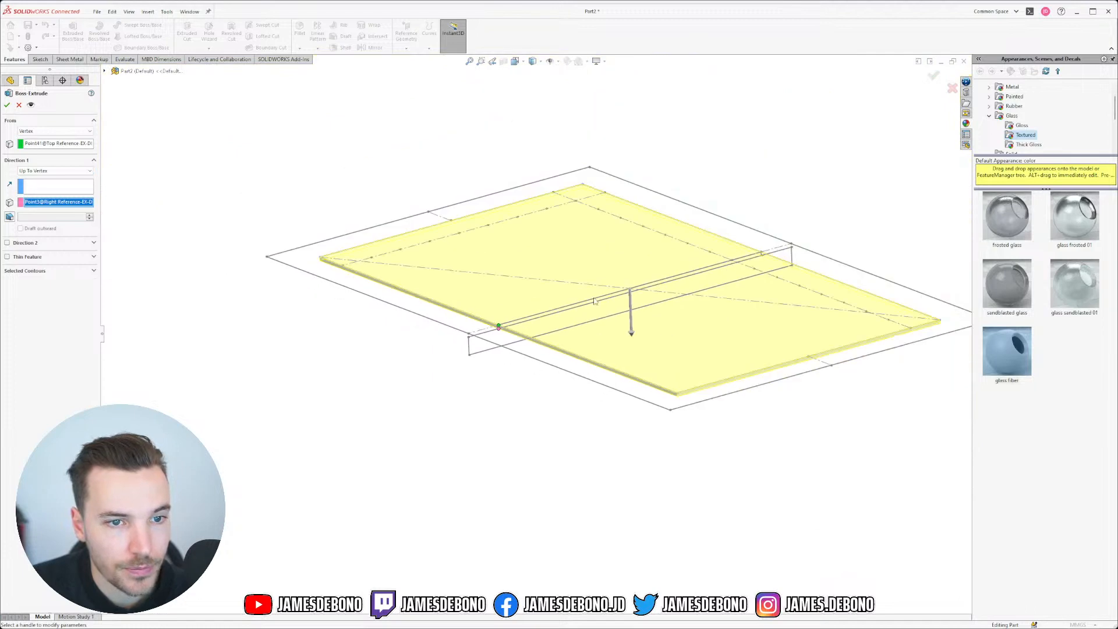
{"action": "left_click", "coordinate": [6, 105]}
Step: Bring up Edit Material for the part from the Material item
{"action": "scroll", "coordinate": [364, 424], "scroll_direction": "up", "scroll_amount": 2}
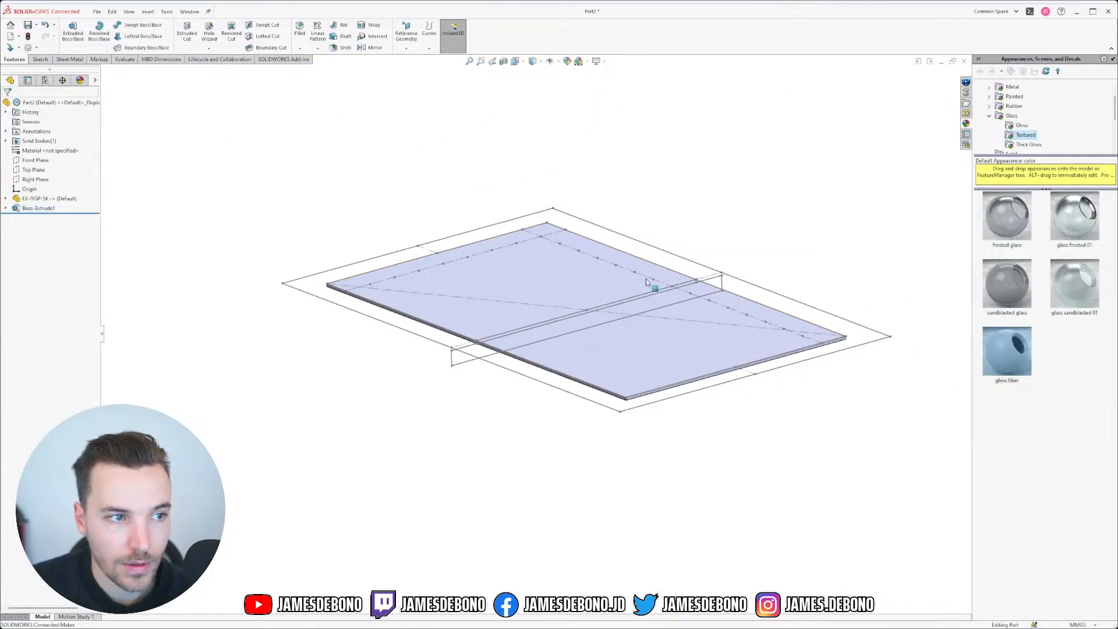
{"action": "mouse_move", "coordinate": [490, 313]}
{"action": "middle_mouse_down"}
{"action": "mouse_move", "coordinate": [494, 294]}
{"action": "mouse_move", "coordinate": [498, 305]}
{"action": "middle_mouse_up"}
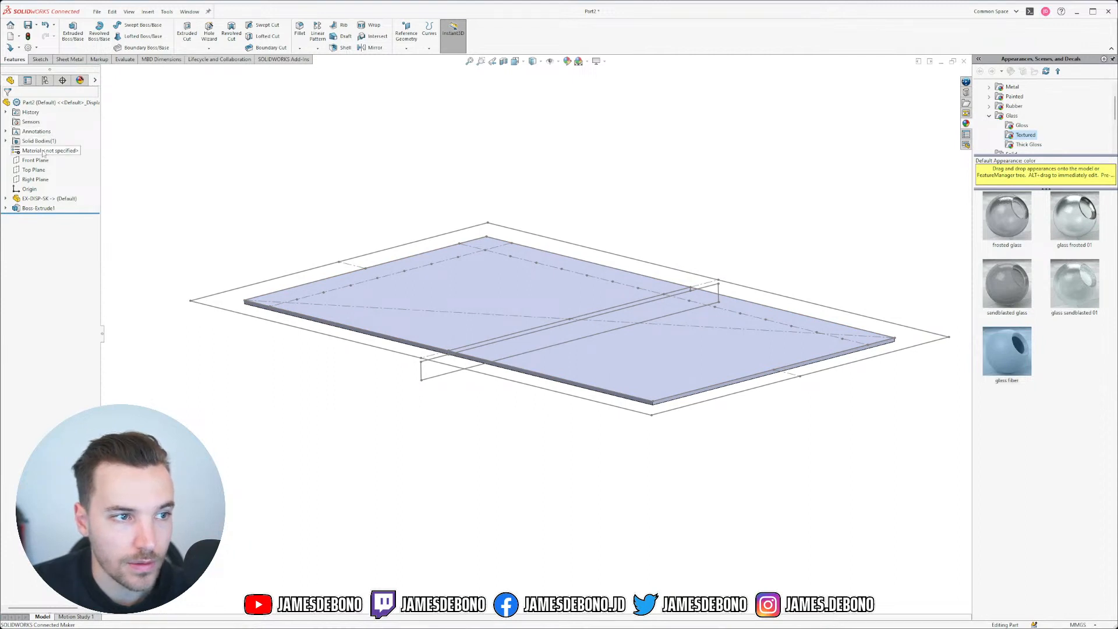
{"action": "right_click", "coordinate": [53, 152]}
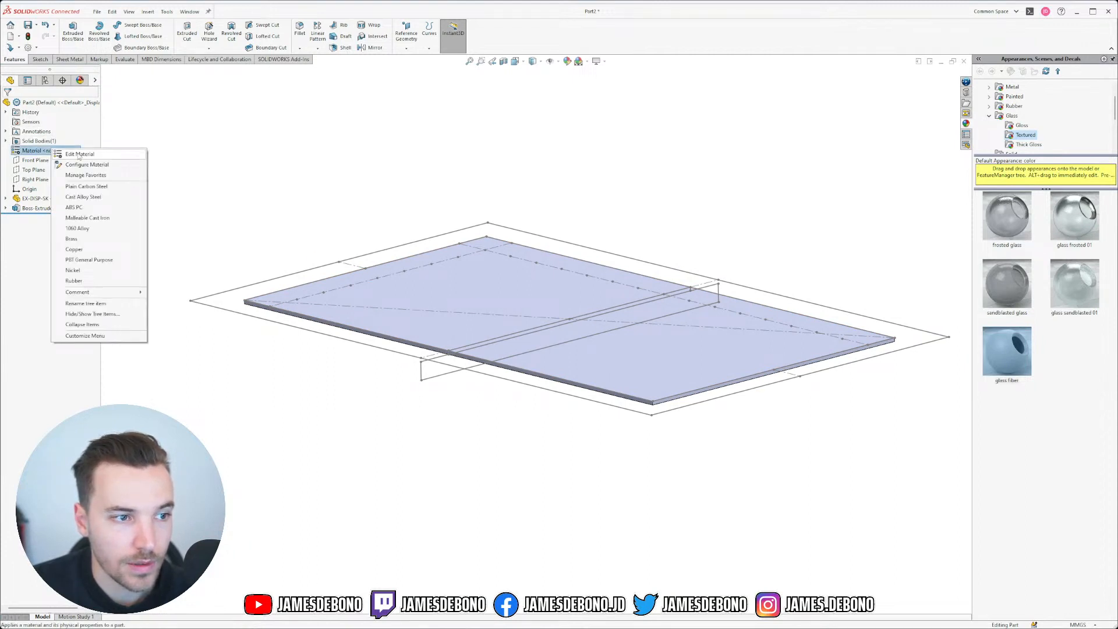
{"action": "left_click", "coordinate": [79, 155]}
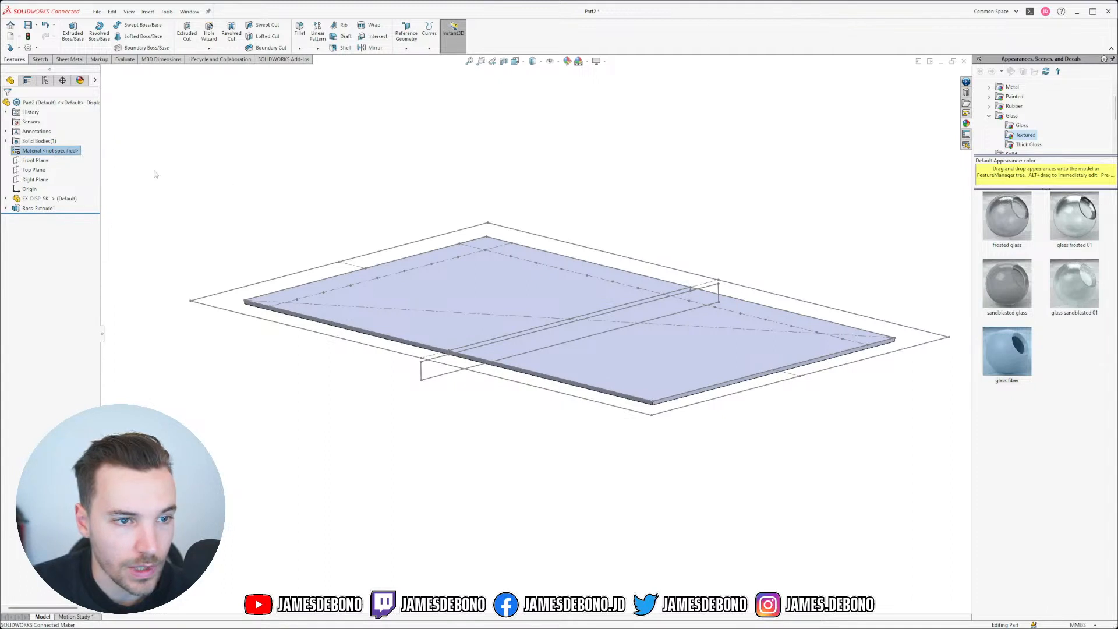
Step: Apply Glass from Other Non-metals to the plate, close the dialog, then undo the assignment
{"action": "scroll", "coordinate": [465, 312], "scroll_direction": "down", "scroll_amount": 2}
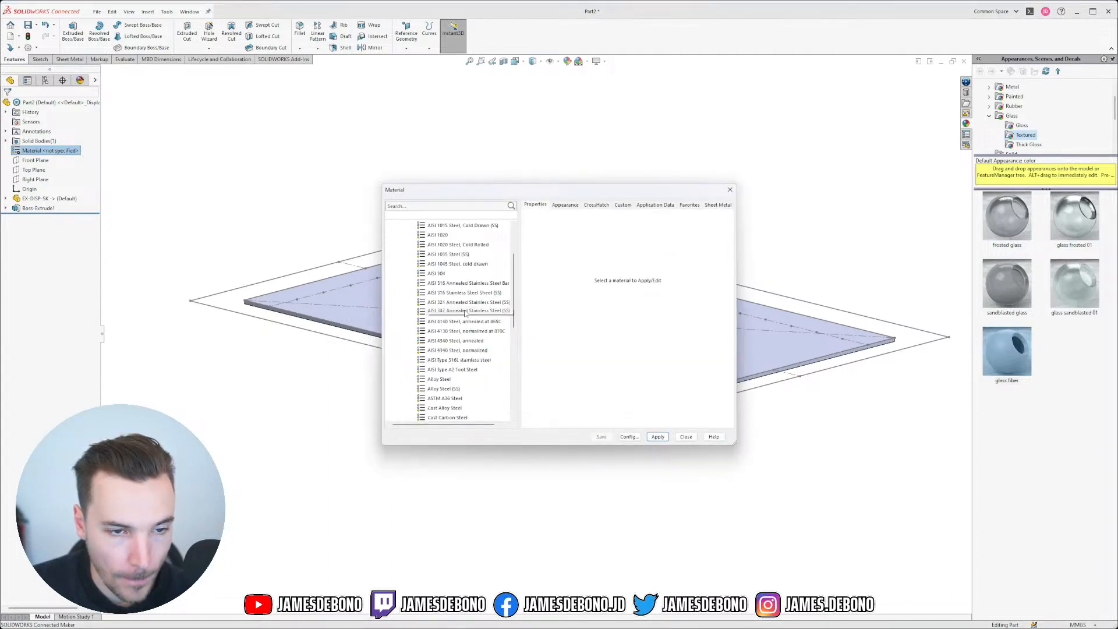
{"action": "scroll", "coordinate": [465, 313], "scroll_direction": "down", "scroll_amount": 4}
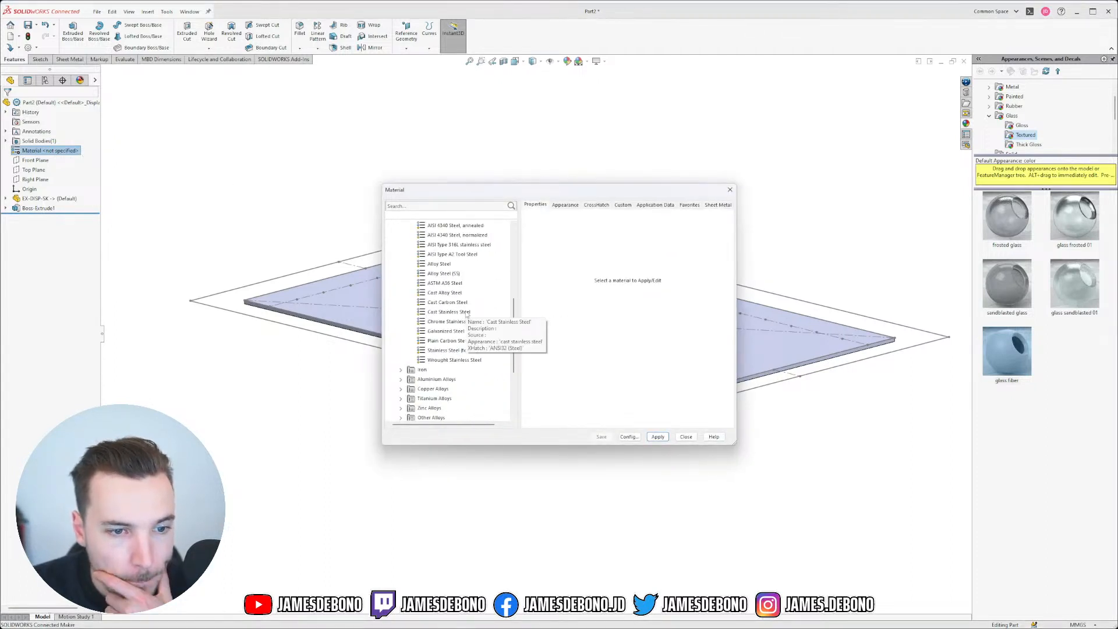
{"action": "scroll", "coordinate": [466, 315], "scroll_direction": "up", "scroll_amount": 6}
{"action": "left_click", "coordinate": [401, 235]}
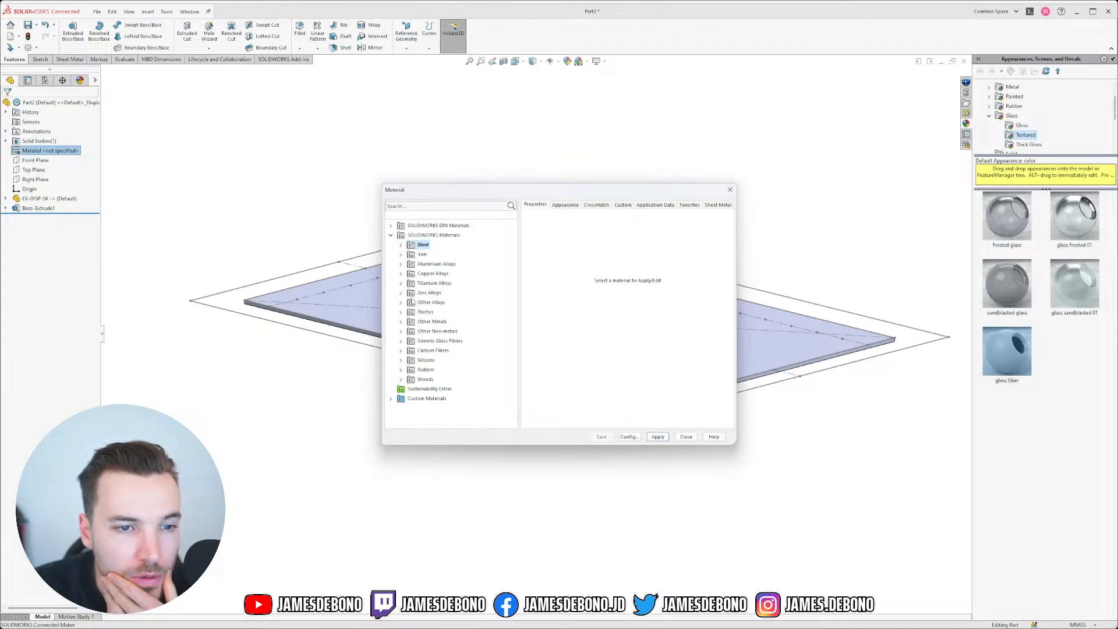
{"action": "left_click", "coordinate": [401, 331]}
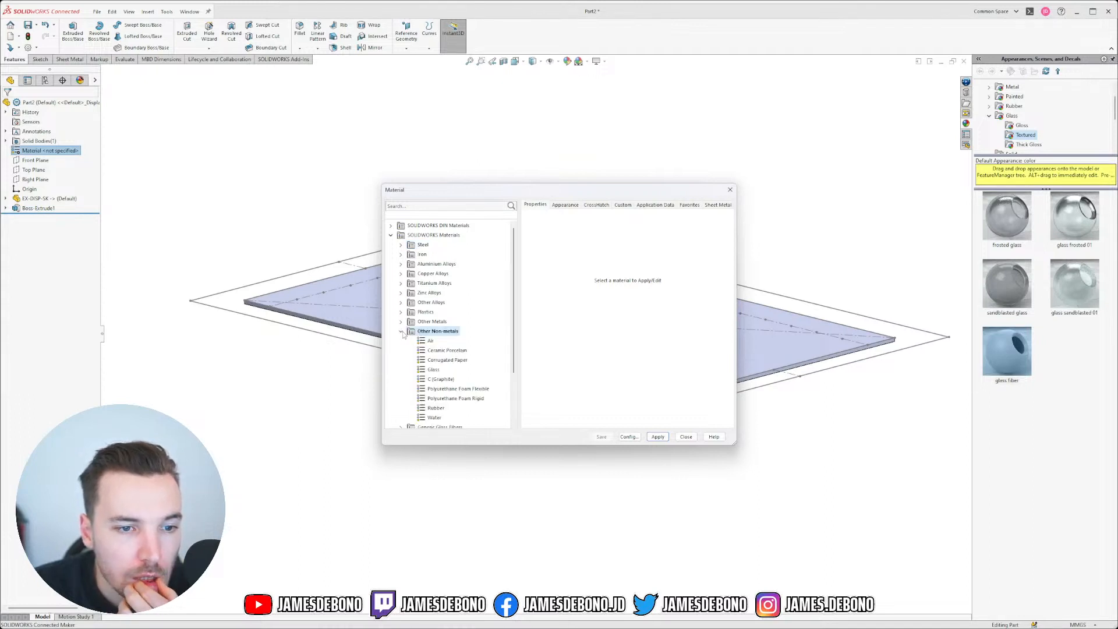
{"action": "left_click", "coordinate": [441, 370]}
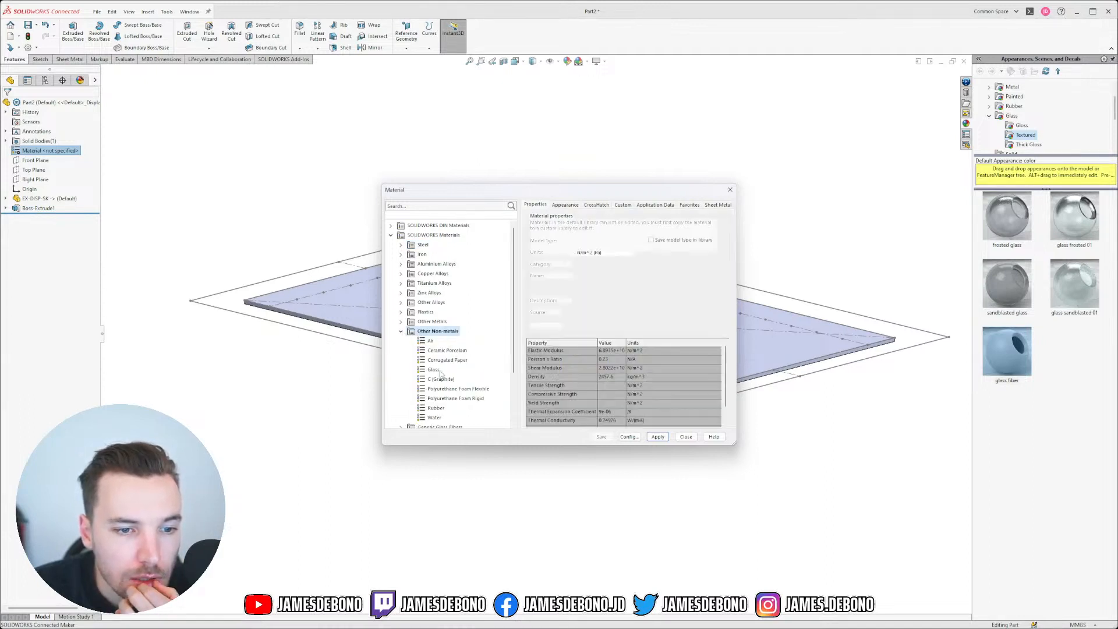
{"action": "left_click", "coordinate": [660, 438]}
{"action": "left_click", "coordinate": [681, 436]}
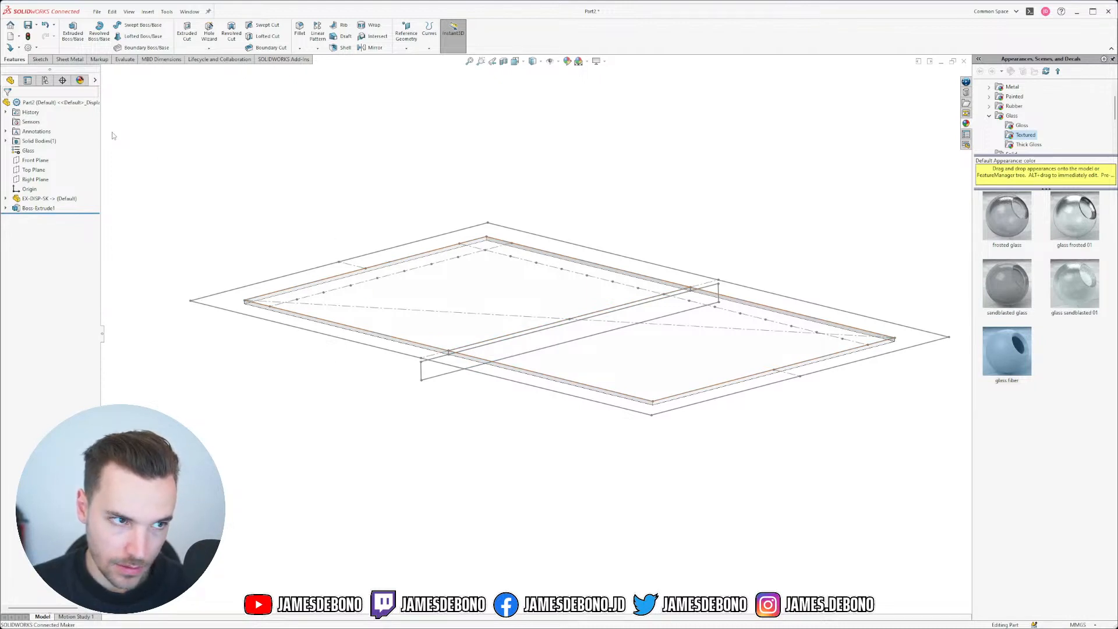
{"action": "key", "text": "ctrl+z"}
{"action": "middle_click_drag", "start_coordinate": [203, 199], "coordinate": [353, 336]}
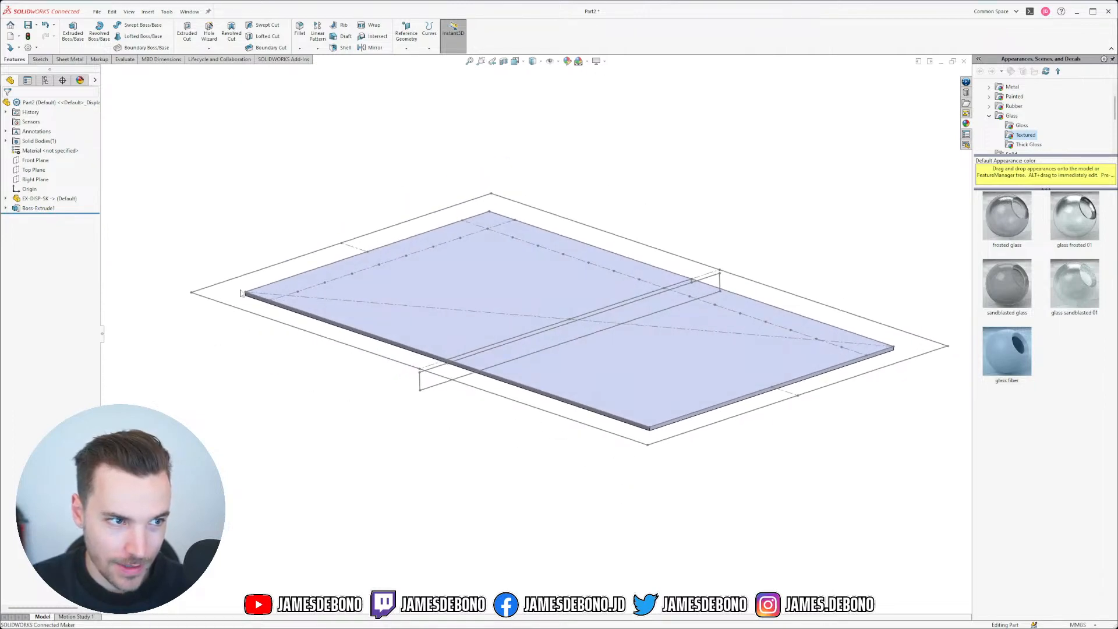
Step: Draw a larger corner rectangle in a new Top Plane sketch and exit it
{"action": "left_click", "coordinate": [32, 170]}
{"action": "left_click", "coordinate": [39, 157]}
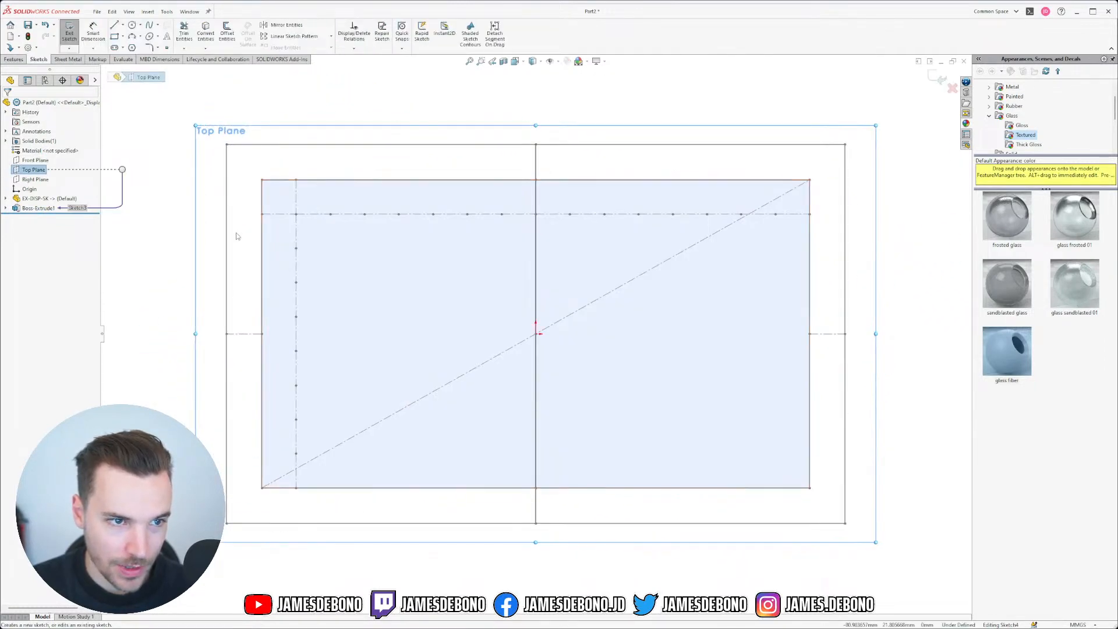
{"action": "left_click", "coordinate": [115, 36]}
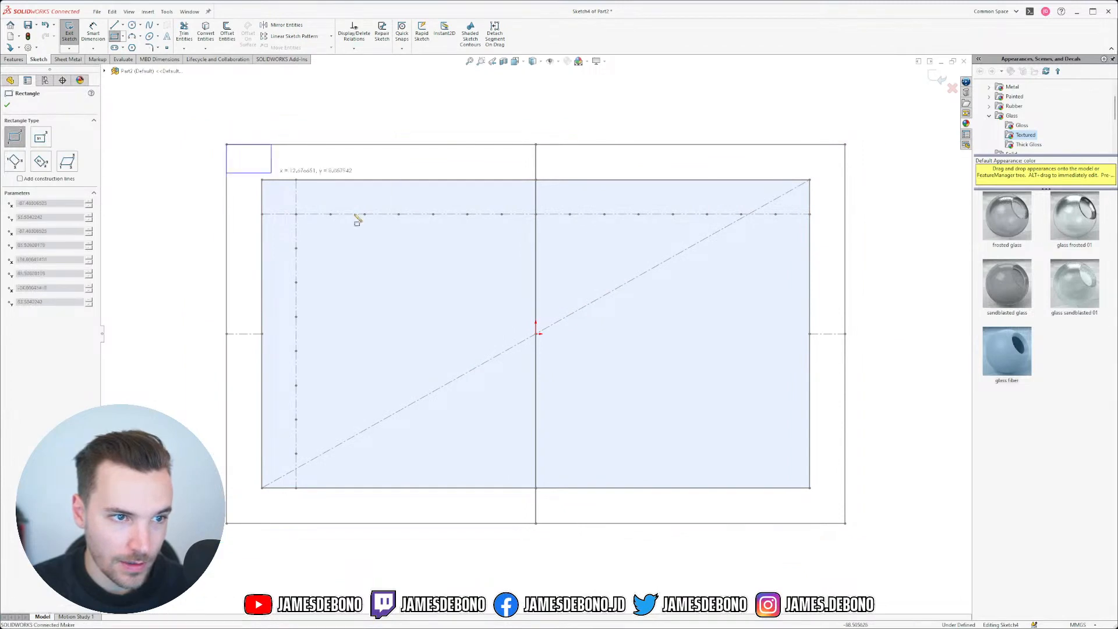
{"action": "left_click", "coordinate": [226, 145]}
{"action": "left_click", "coordinate": [847, 524]}
{"action": "key", "text": "Escape"}
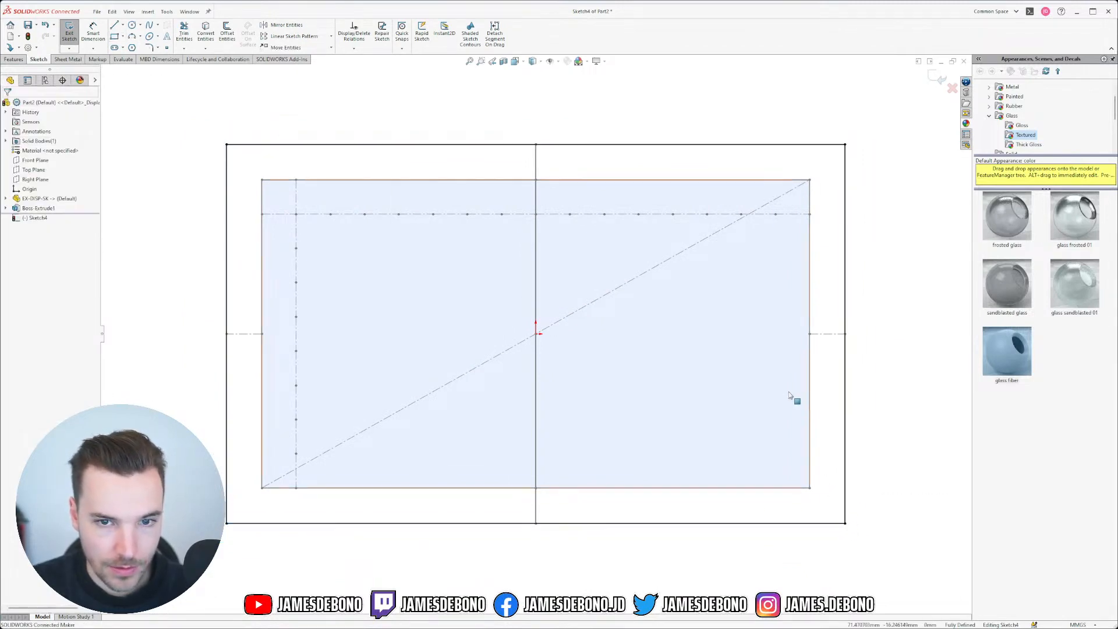
{"action": "left_click", "coordinate": [934, 75]}
{"action": "mouse_move", "coordinate": [560, 451]}
{"action": "middle_mouse_down"}
{"action": "mouse_move", "coordinate": [521, 204]}
{"action": "mouse_move", "coordinate": [503, 225]}
{"action": "mouse_move", "coordinate": [413, 195]}
{"action": "middle_mouse_up"}
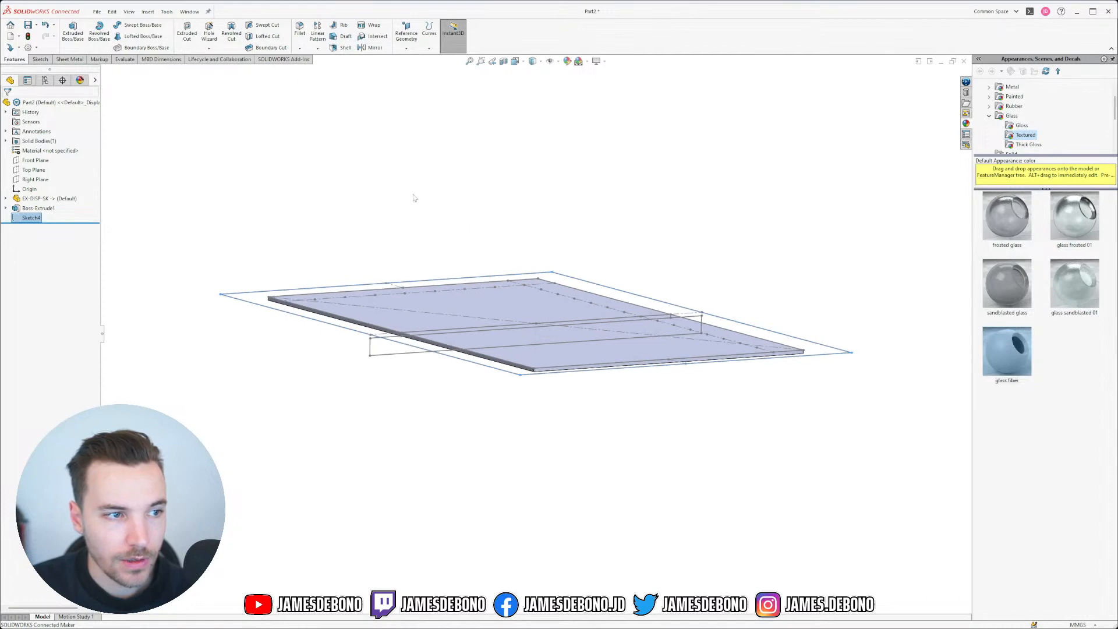
Step: Extrude the rectangle from a Right Reference vertex up to another vertex as a thicker slab
{"action": "left_click", "coordinate": [73, 32]}
{"action": "scroll", "coordinate": [380, 351], "scroll_direction": "down", "scroll_amount": 6}
{"action": "left_click", "coordinate": [56, 131]}
{"action": "left_click", "coordinate": [35, 152]}
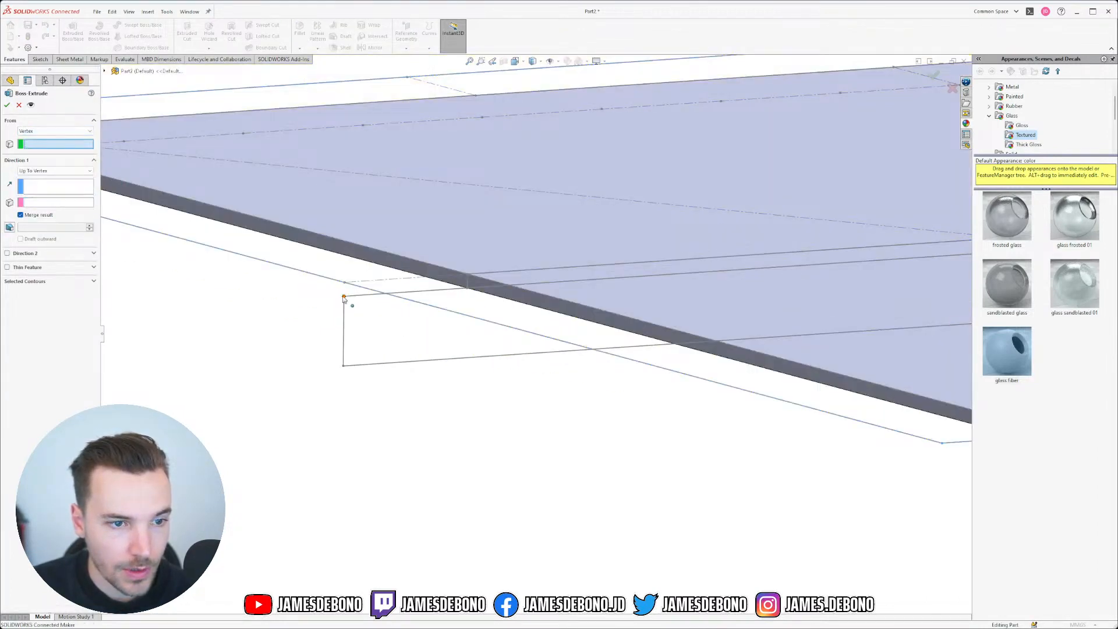
{"action": "left_click", "coordinate": [343, 298]}
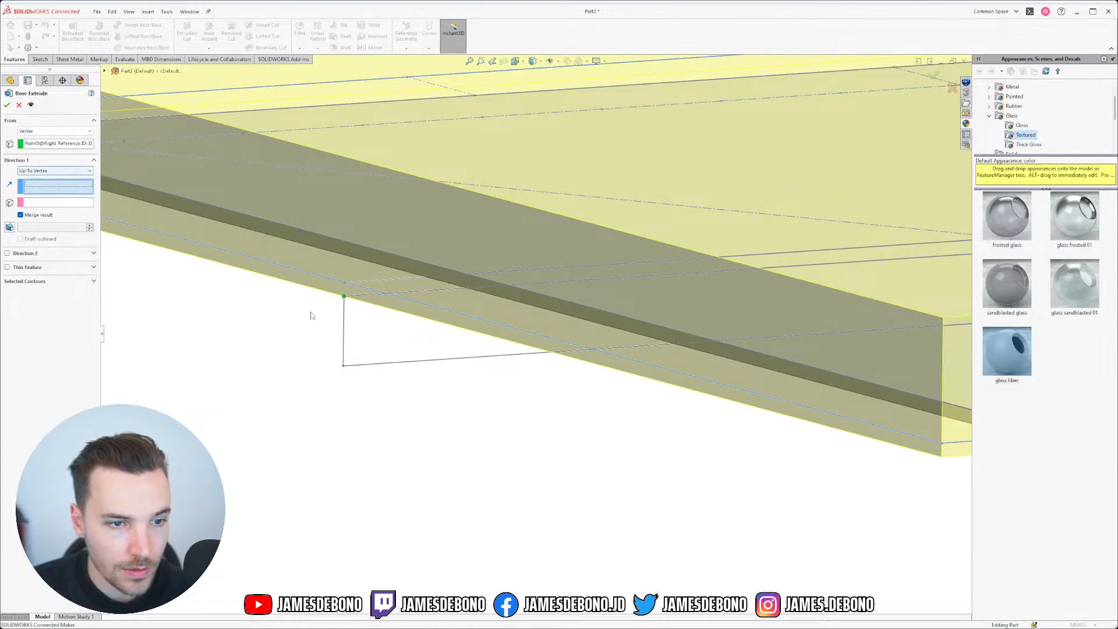
{"action": "left_click", "coordinate": [344, 366]}
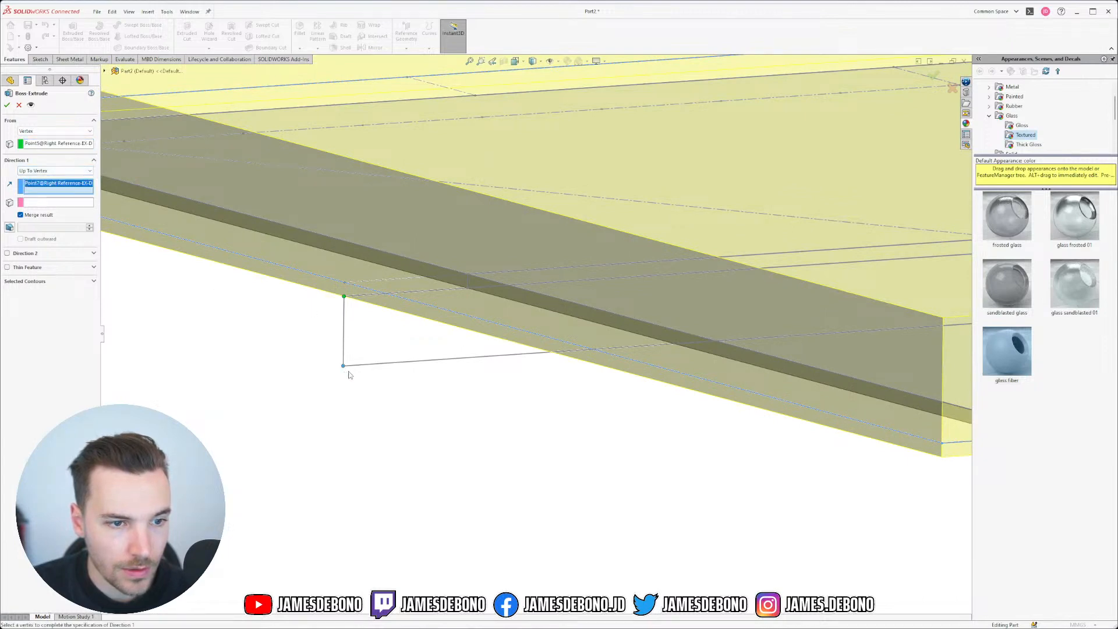
{"action": "right_click", "coordinate": [56, 186]}
{"action": "left_click", "coordinate": [73, 200]}
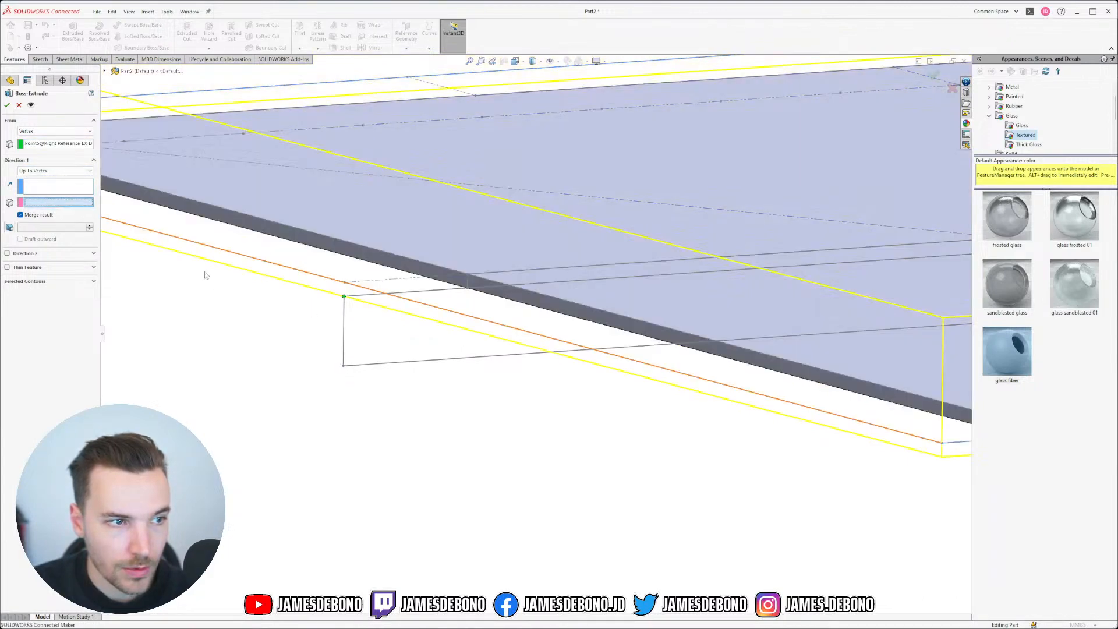
{"action": "left_click", "coordinate": [344, 366]}
{"action": "scroll", "coordinate": [585, 358], "scroll_direction": "up", "scroll_amount": 5}
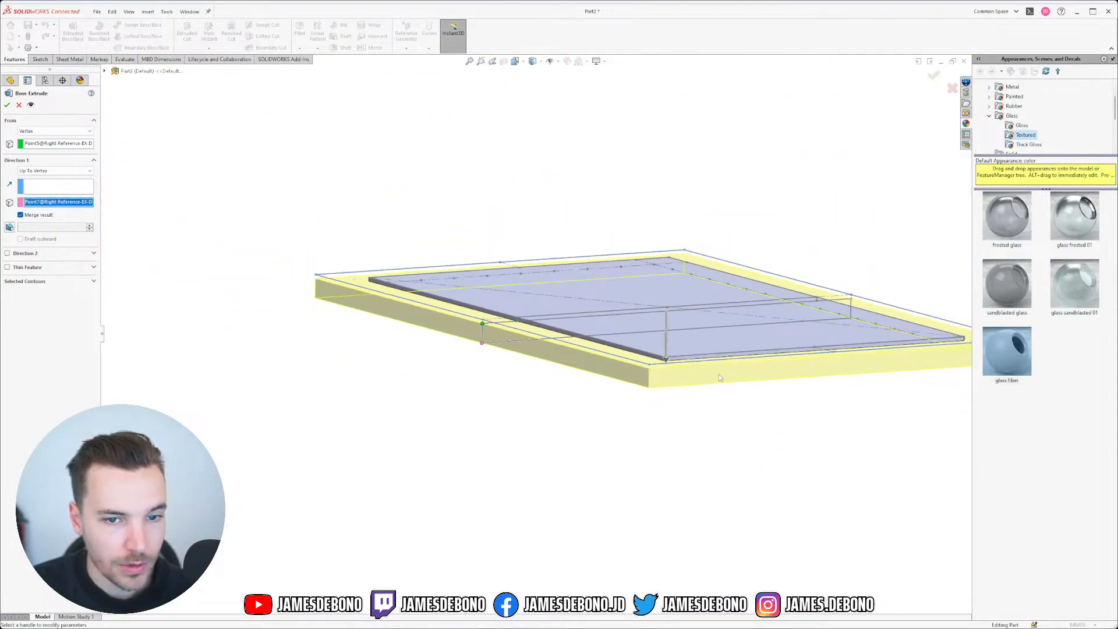
{"action": "scroll", "coordinate": [718, 377], "scroll_direction": "down", "scroll_amount": 3}
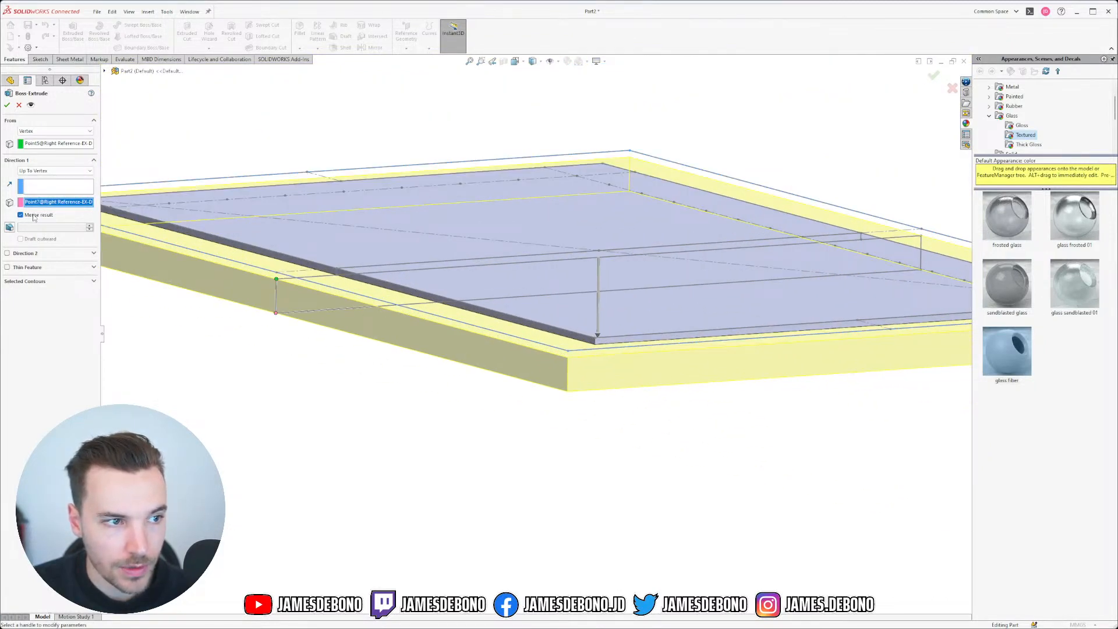
{"action": "left_click", "coordinate": [7, 107]}
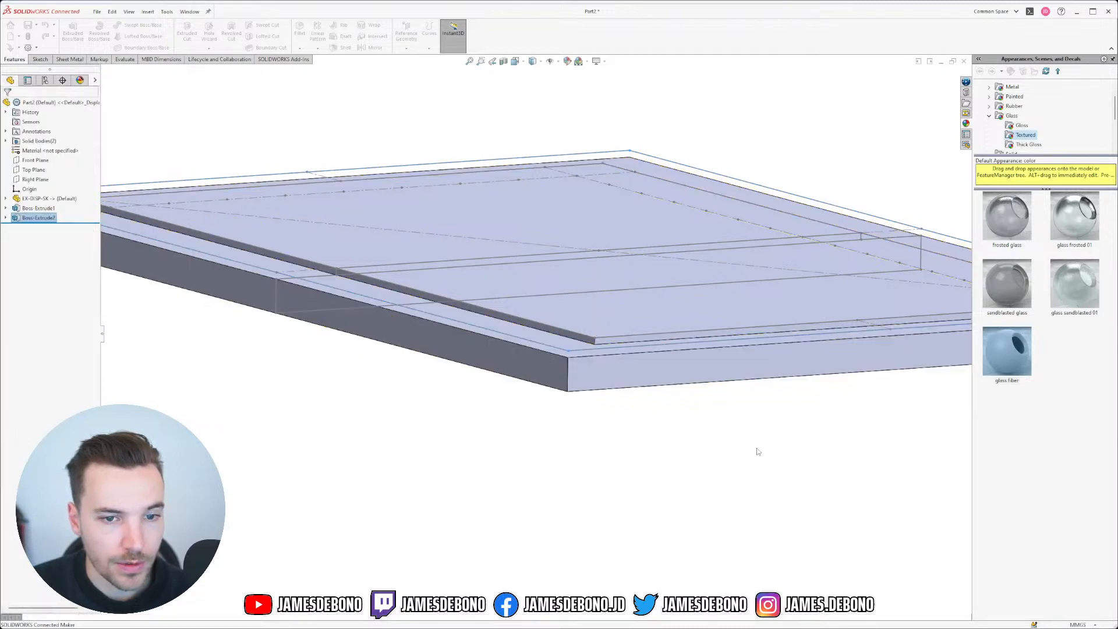
{"action": "scroll", "coordinate": [434, 426], "scroll_direction": "up", "scroll_amount": 4}
{"action": "middle_click_drag", "start_coordinate": [484, 414], "coordinate": [529, 414]}
Step: Hide the reference sketch in the graphics area
{"action": "left_click", "coordinate": [401, 315]}
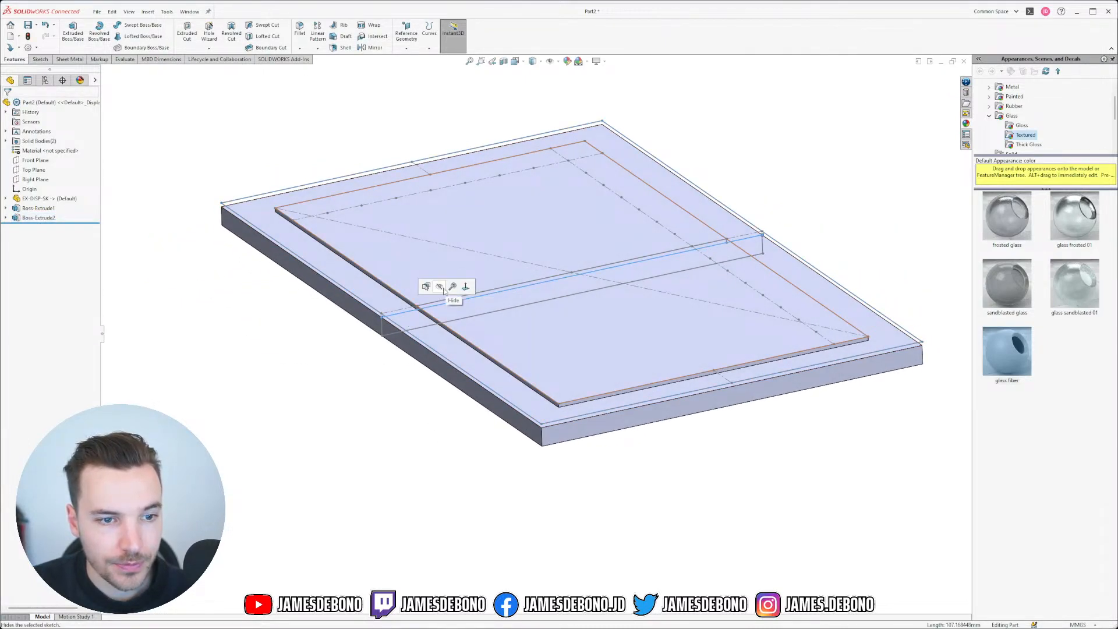
{"action": "left_click", "coordinate": [396, 309]}
{"action": "left_click", "coordinate": [396, 310]}
{"action": "left_click", "coordinate": [342, 452]}
{"action": "middle_click_drag", "start_coordinate": [485, 303], "coordinate": [522, 341]}
Step: Save the part as EX-DISP-01.SLDPRT in the Example Display - 7 inch folder
{"action": "key", "text": "ctrl+s"}
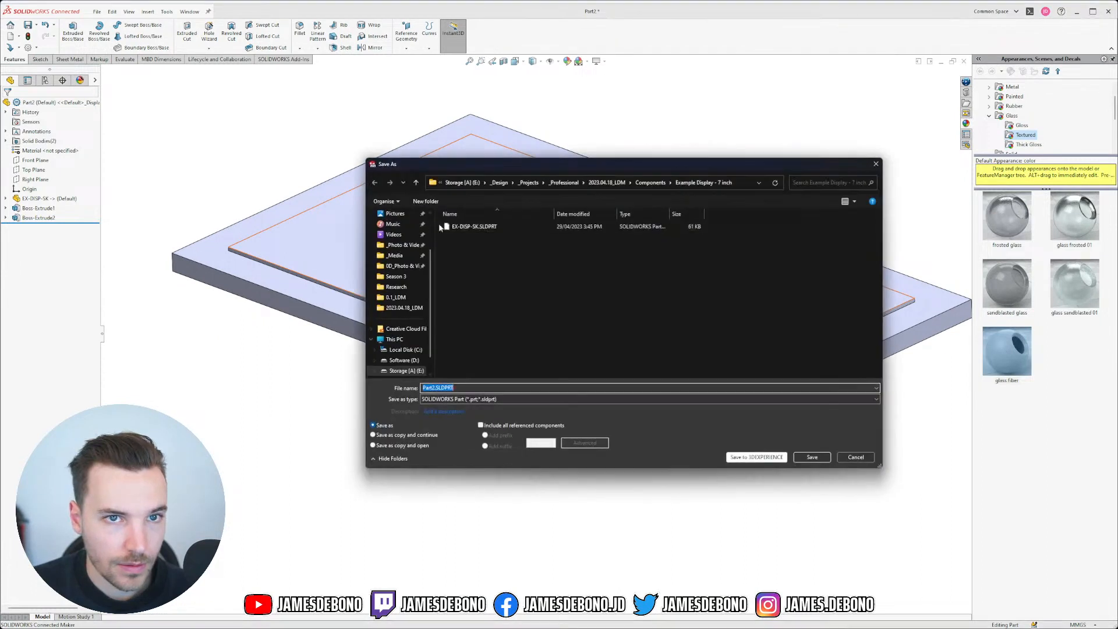
{"action": "left_click", "coordinate": [475, 227]}
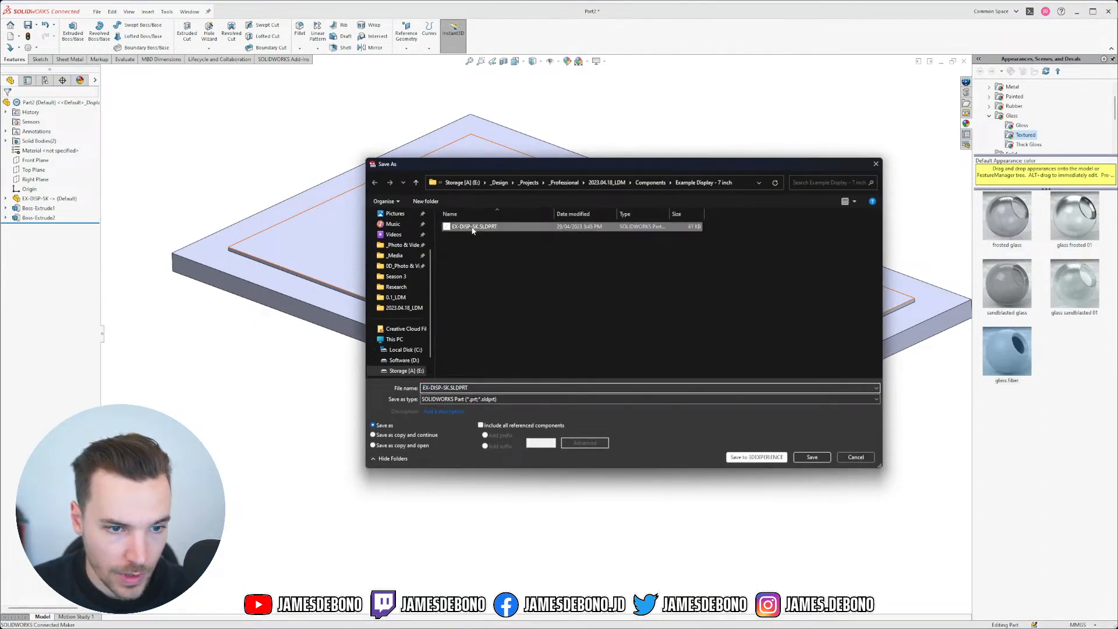
{"action": "left_click", "coordinate": [450, 388]}
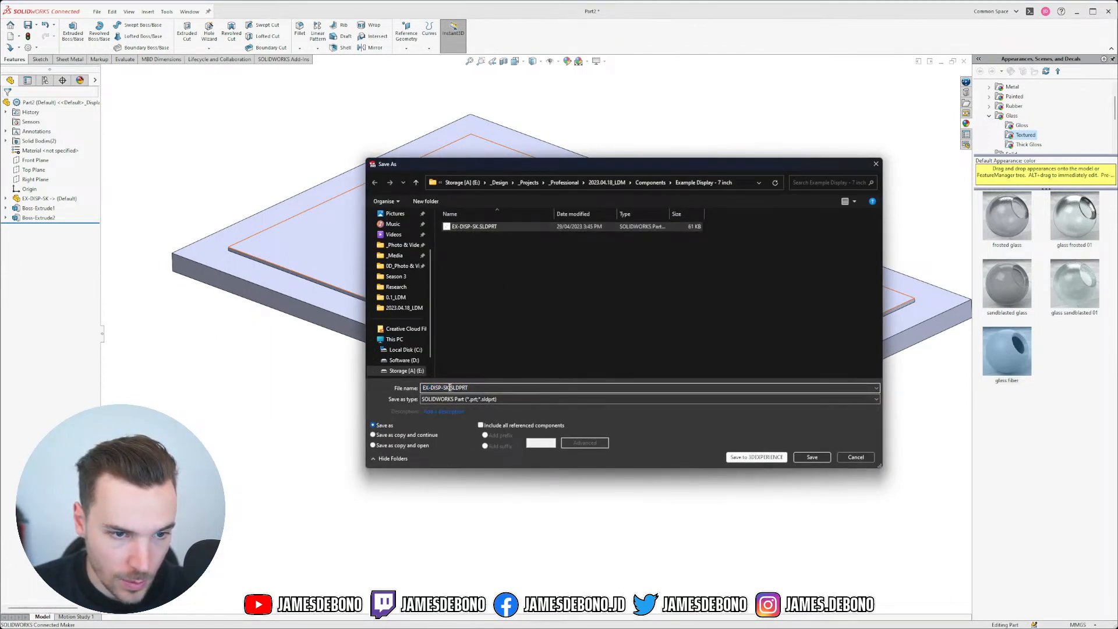
{"action": "key", "text": "BackSpace"}
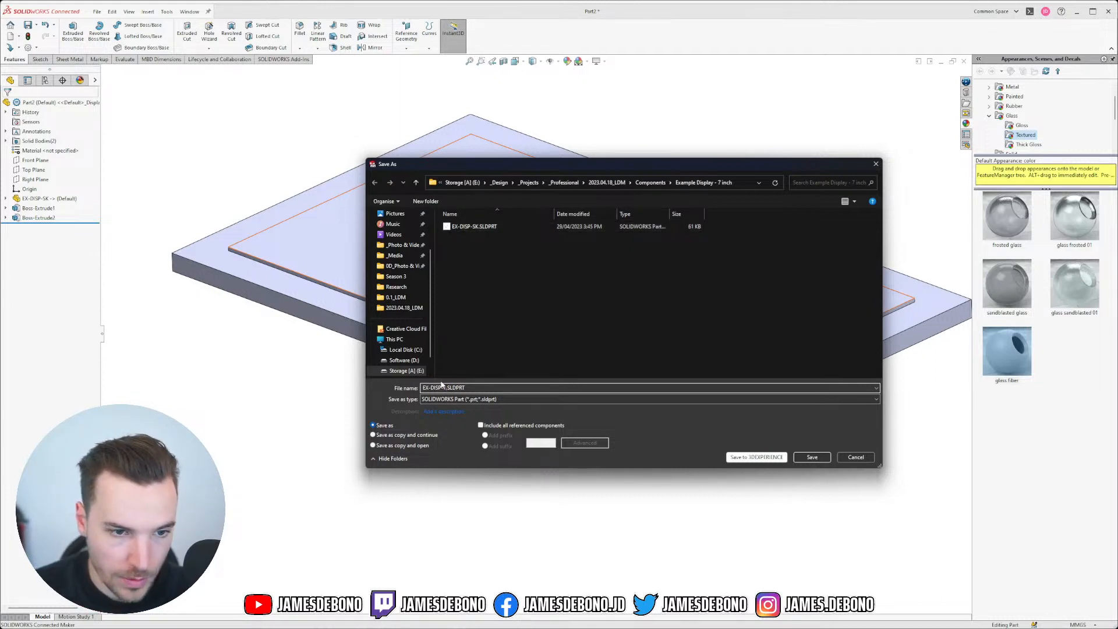
{"action": "left_click", "coordinate": [584, 410]}
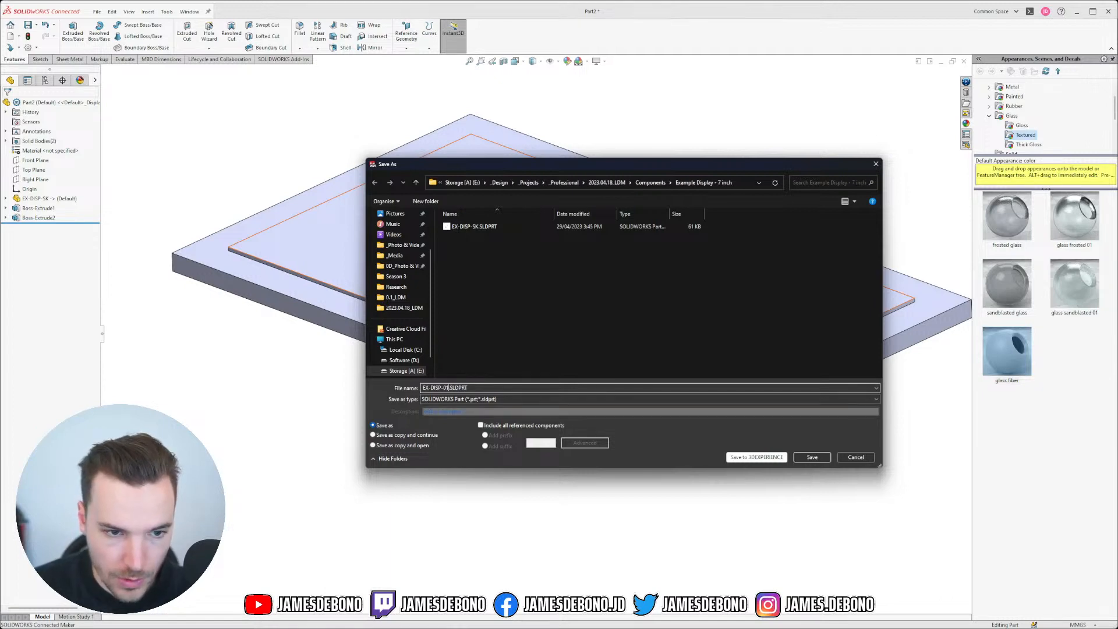
{"action": "left_click", "coordinate": [807, 457]}
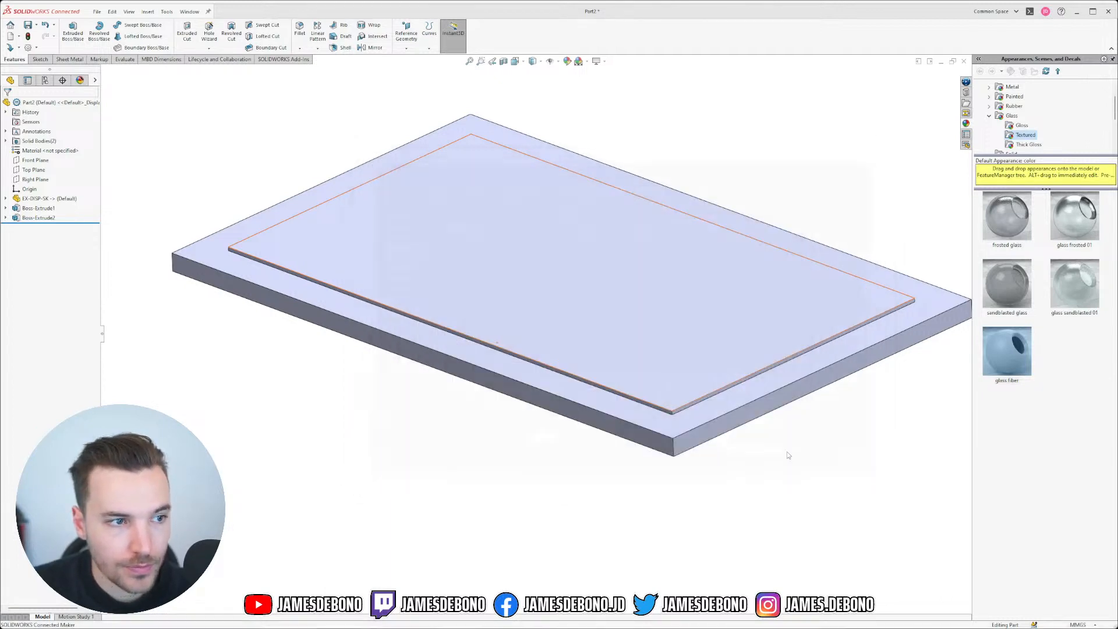
Step: Assign Glass from the Other Non-metals library as the part's material
{"action": "right_click", "coordinate": [38, 150]}
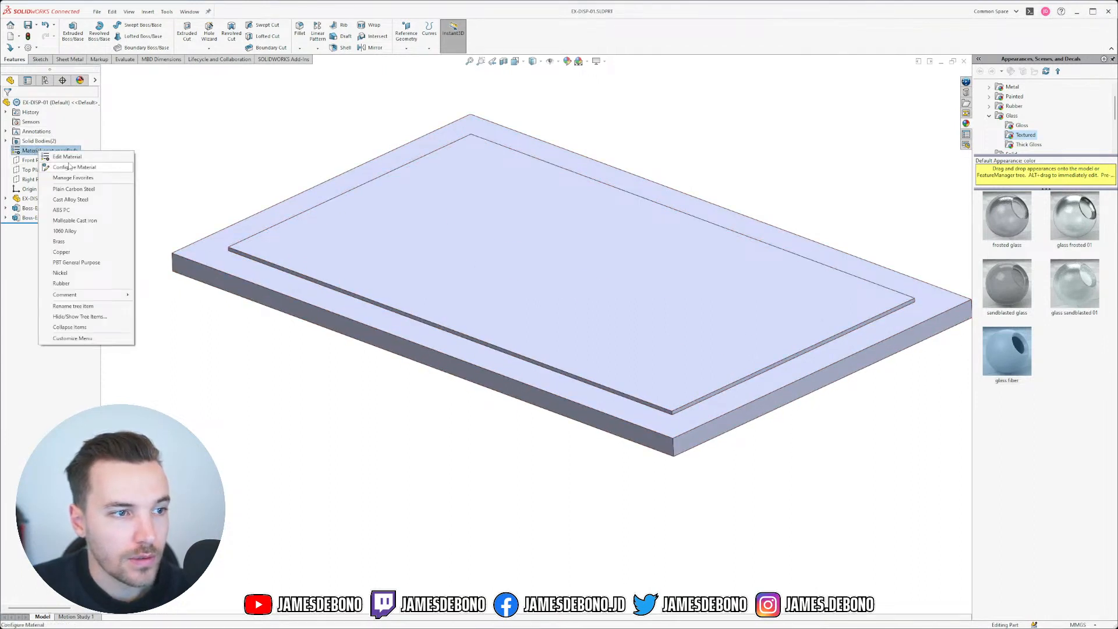
{"action": "left_click", "coordinate": [68, 157]}
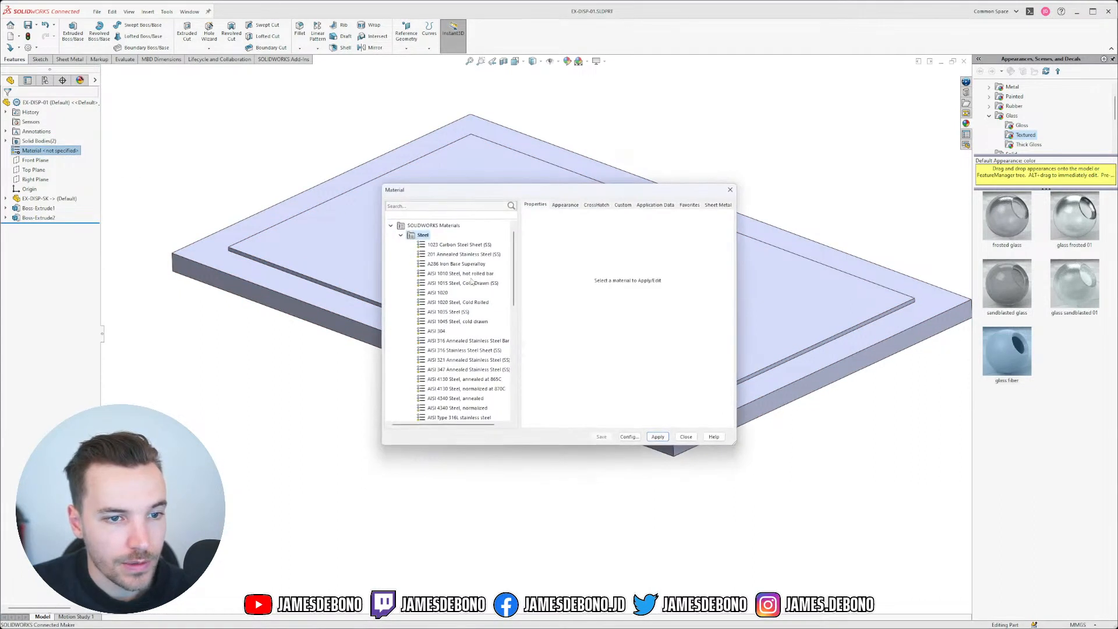
{"action": "left_click", "coordinate": [400, 235]}
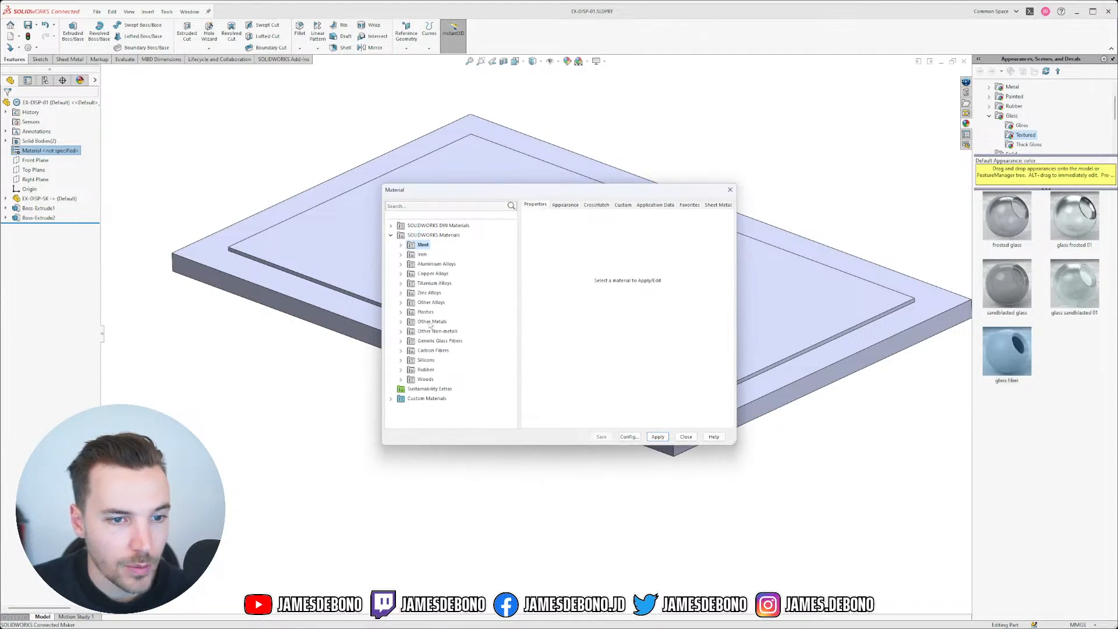
{"action": "left_click", "coordinate": [403, 322]}
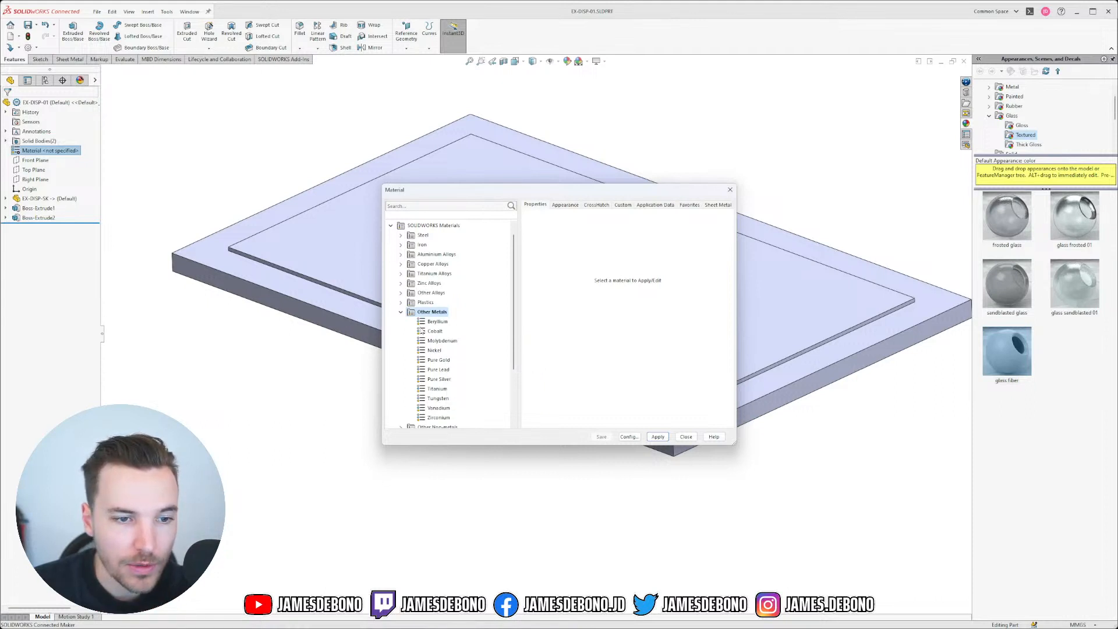
{"action": "left_click", "coordinate": [402, 313]}
{"action": "left_click", "coordinate": [410, 342]}
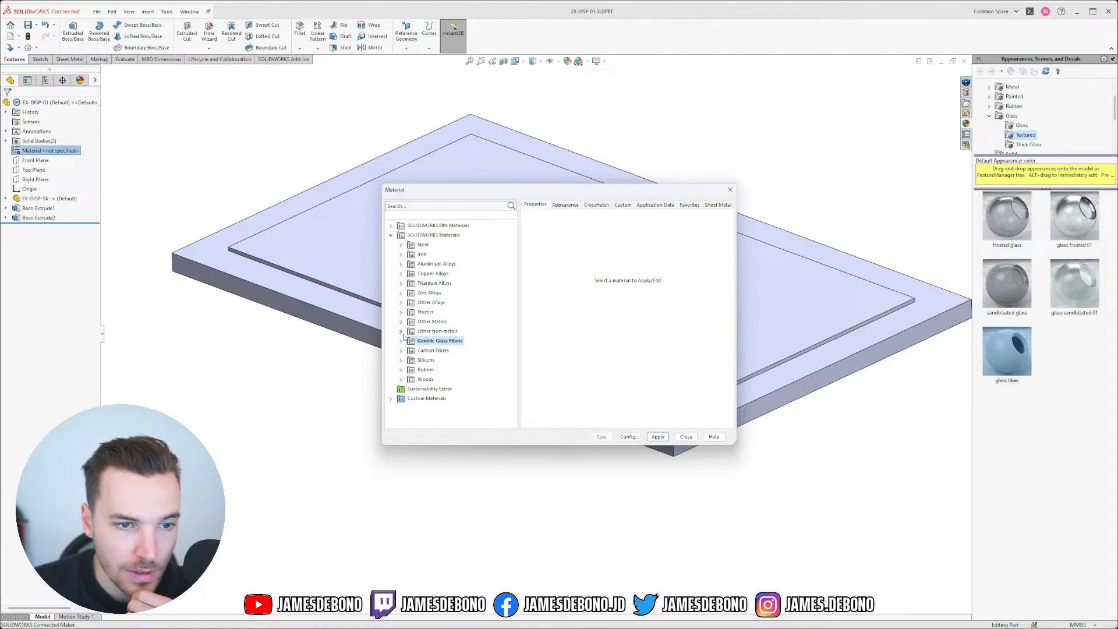
{"action": "left_click", "coordinate": [400, 331]}
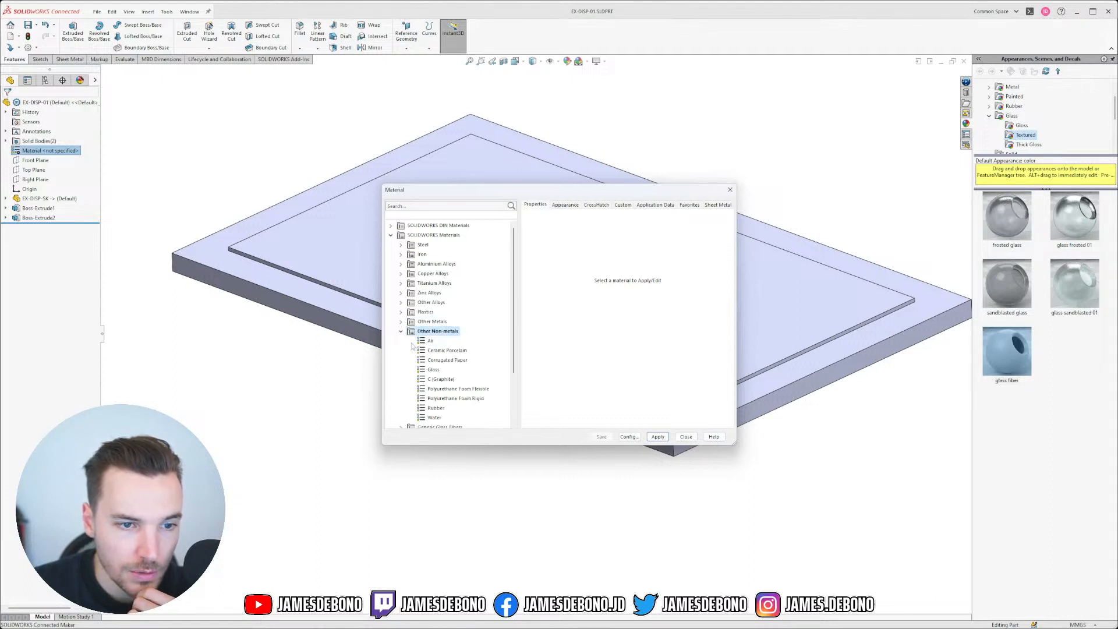
{"action": "left_click", "coordinate": [434, 371]}
{"action": "left_click", "coordinate": [657, 437]}
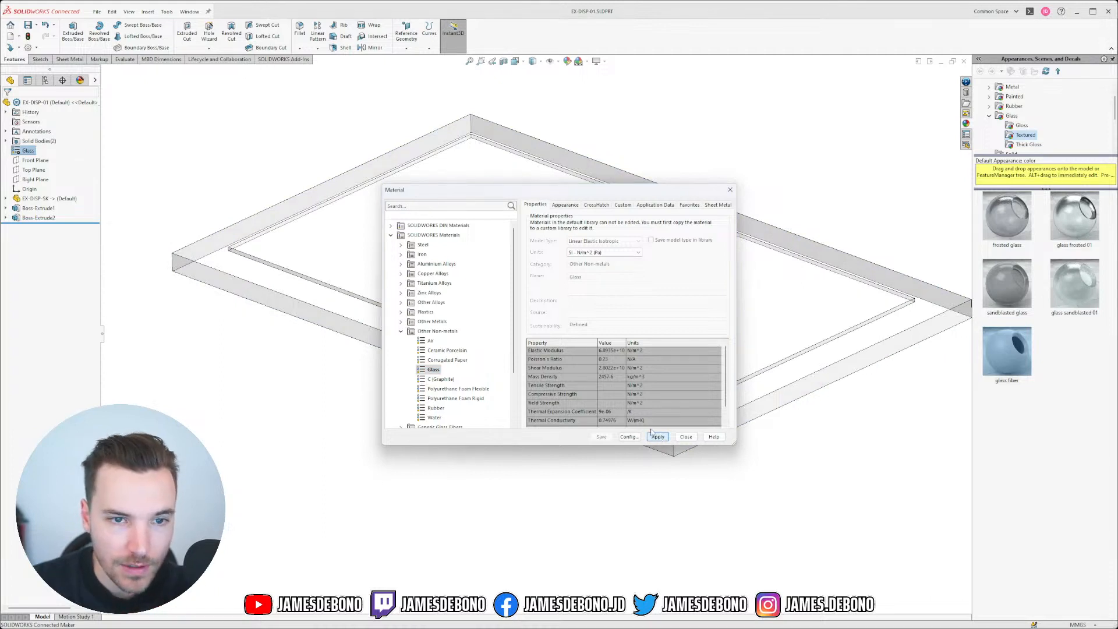
{"action": "left_click", "coordinate": [730, 190]}
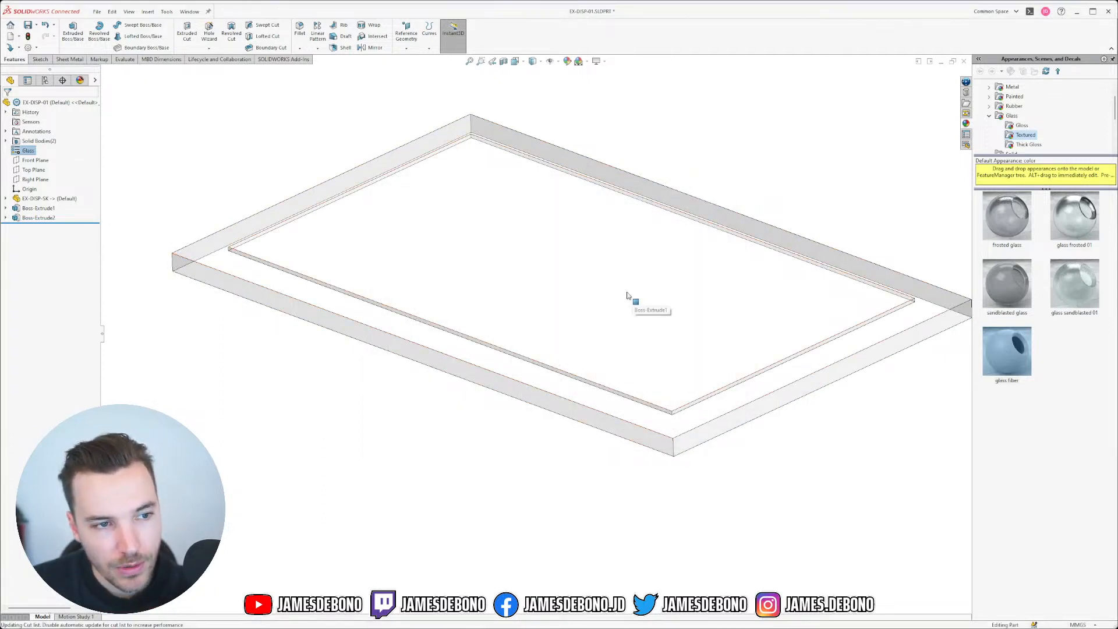
Step: Apply a pale blue colour appearance to the Boss-Extrude2 frame body
{"action": "scroll", "coordinate": [597, 315], "scroll_direction": "up", "scroll_amount": 2}
{"action": "scroll", "coordinate": [608, 319], "scroll_direction": "down", "scroll_amount": 1}
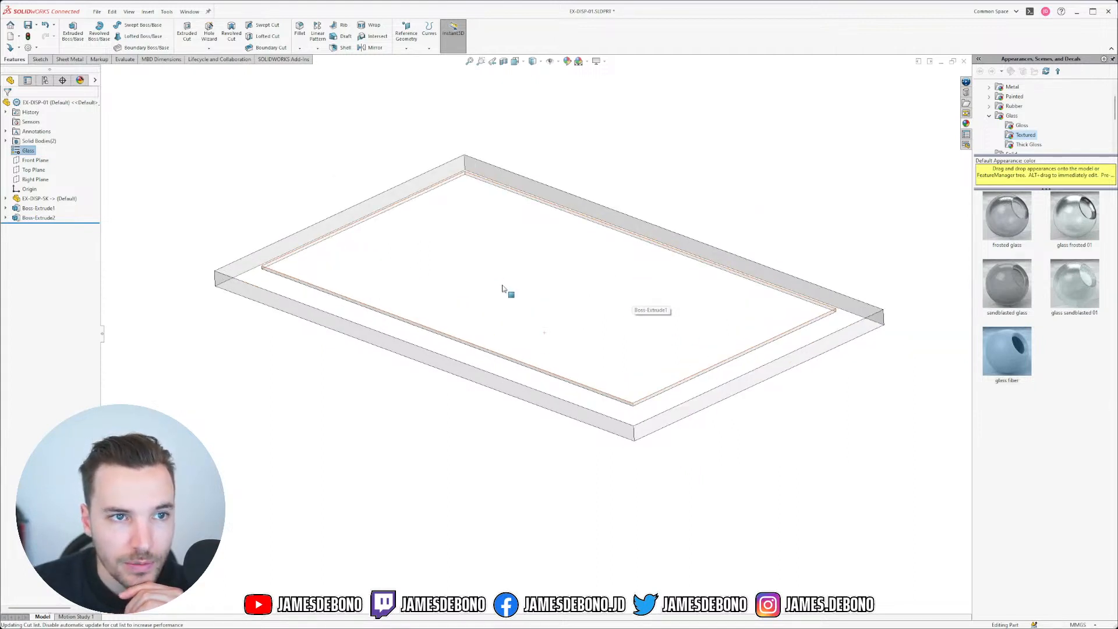
{"action": "left_click_drag", "start_coordinate": [496, 283], "coordinate": [839, 312]}
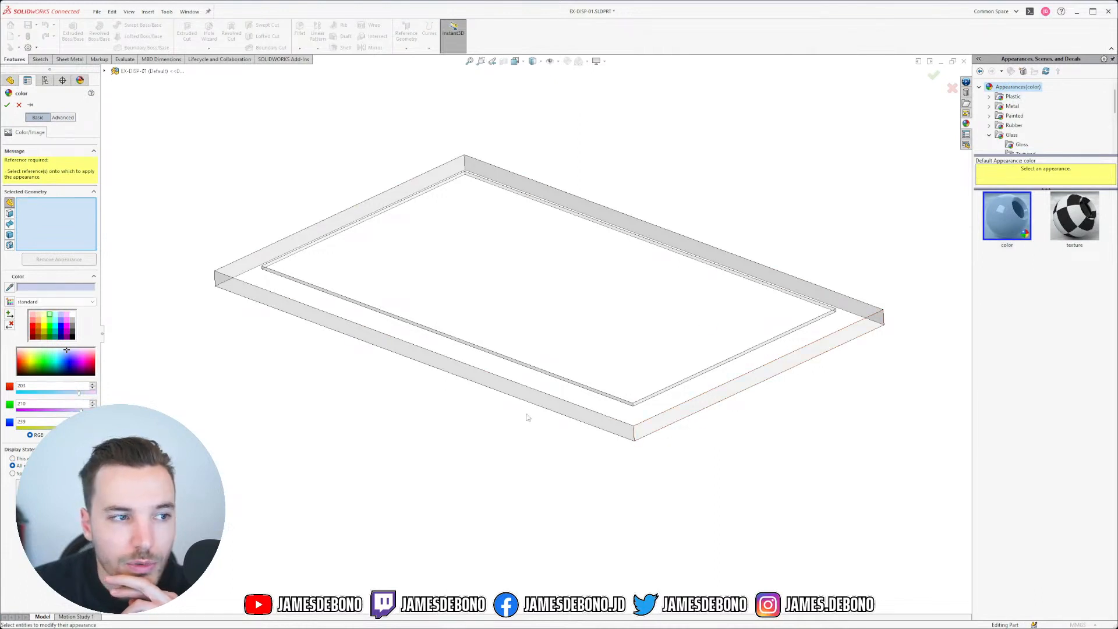
{"action": "left_click", "coordinate": [9, 236]}
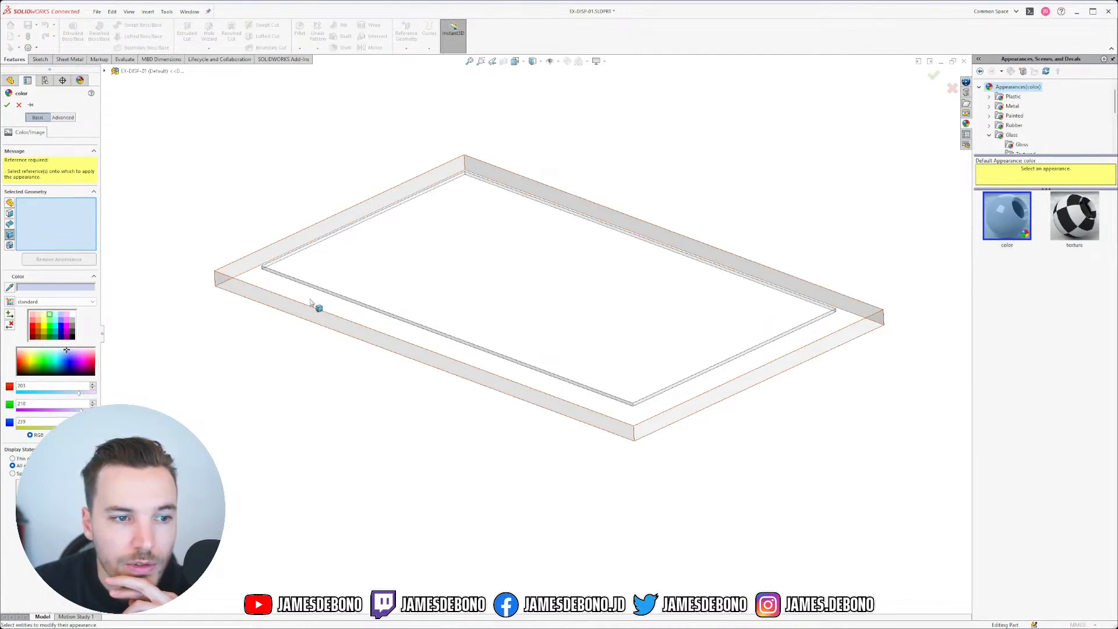
{"action": "left_click", "coordinate": [309, 298]}
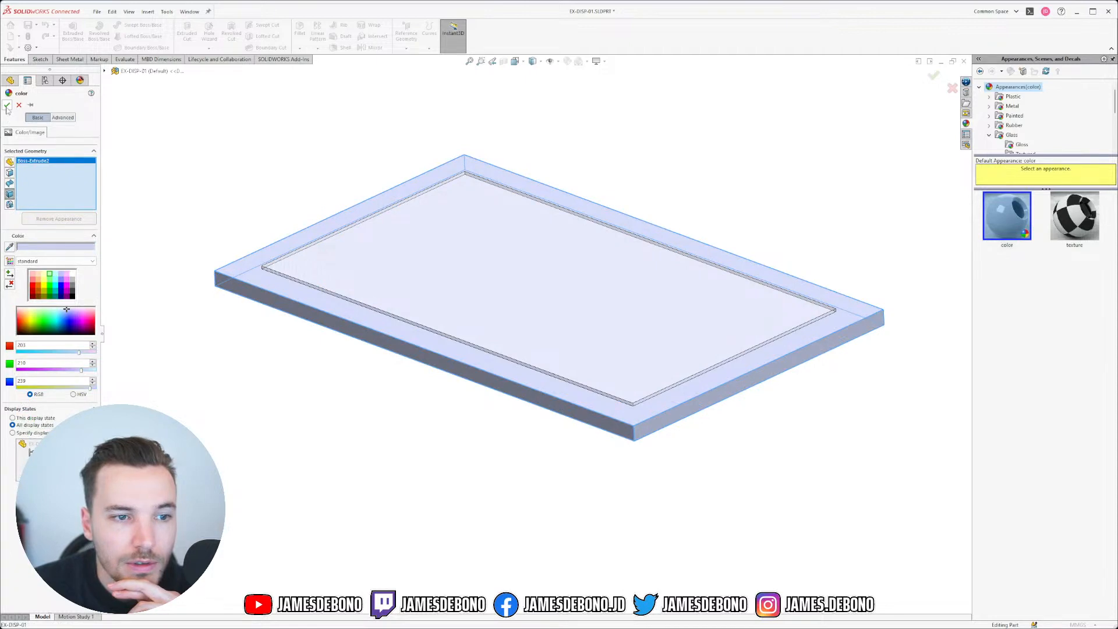
{"action": "left_click", "coordinate": [7, 106]}
{"action": "middle_click_drag", "start_coordinate": [432, 439], "coordinate": [481, 394]}
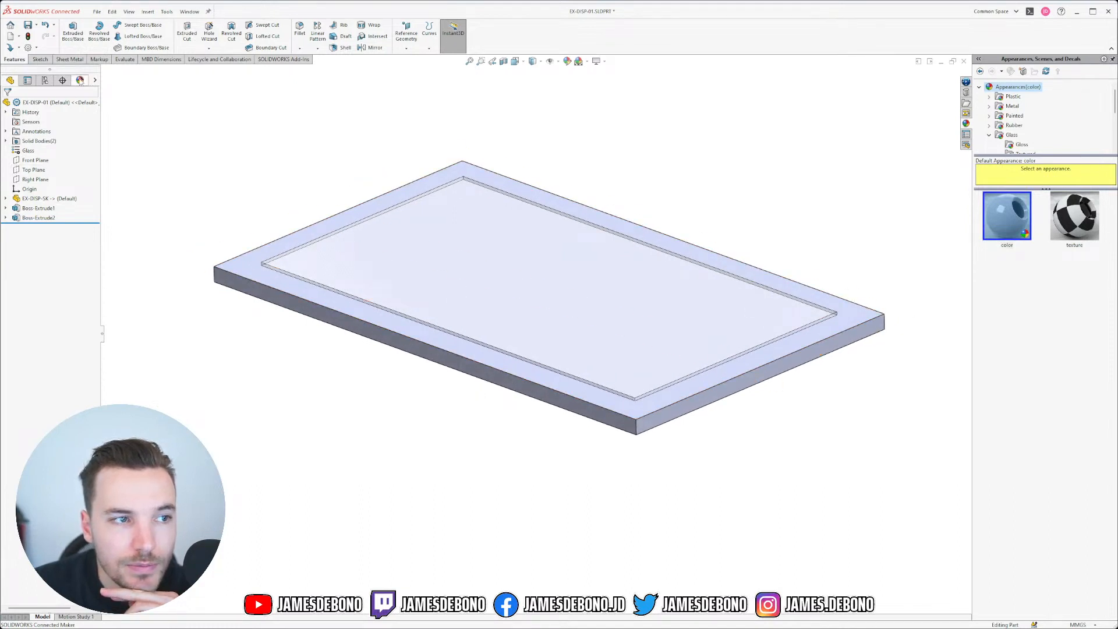
Step: Change the frame colour to mid grey (128, 128, 128) and save the part
{"action": "left_click", "coordinate": [80, 80]}
{"action": "right_click", "coordinate": [28, 141]}
{"action": "left_click", "coordinate": [76, 184]}
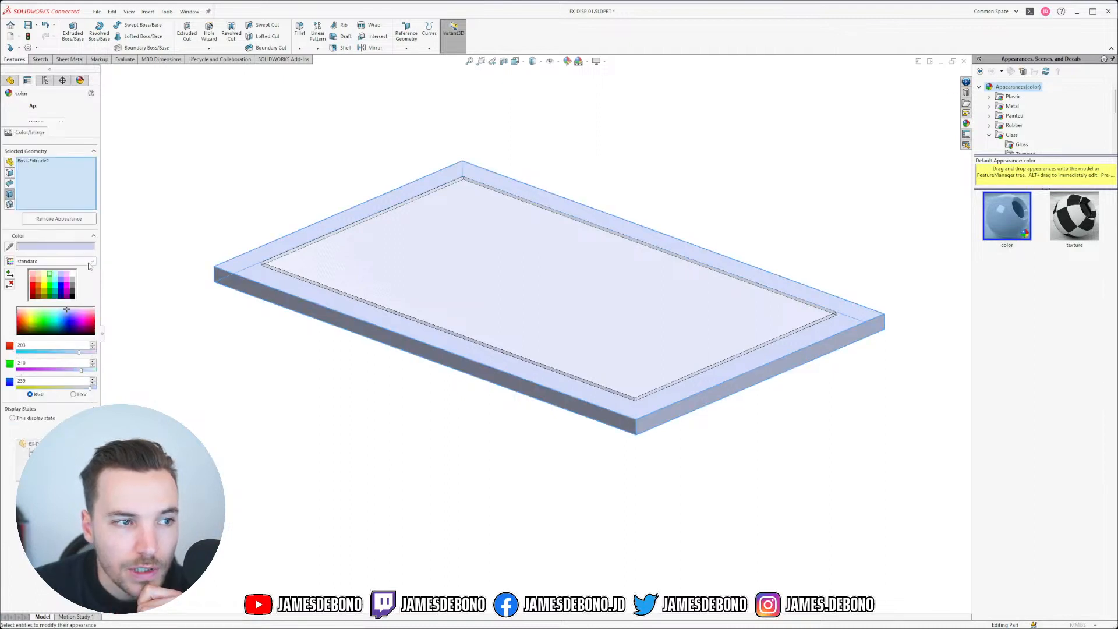
{"action": "left_click", "coordinate": [73, 285]}
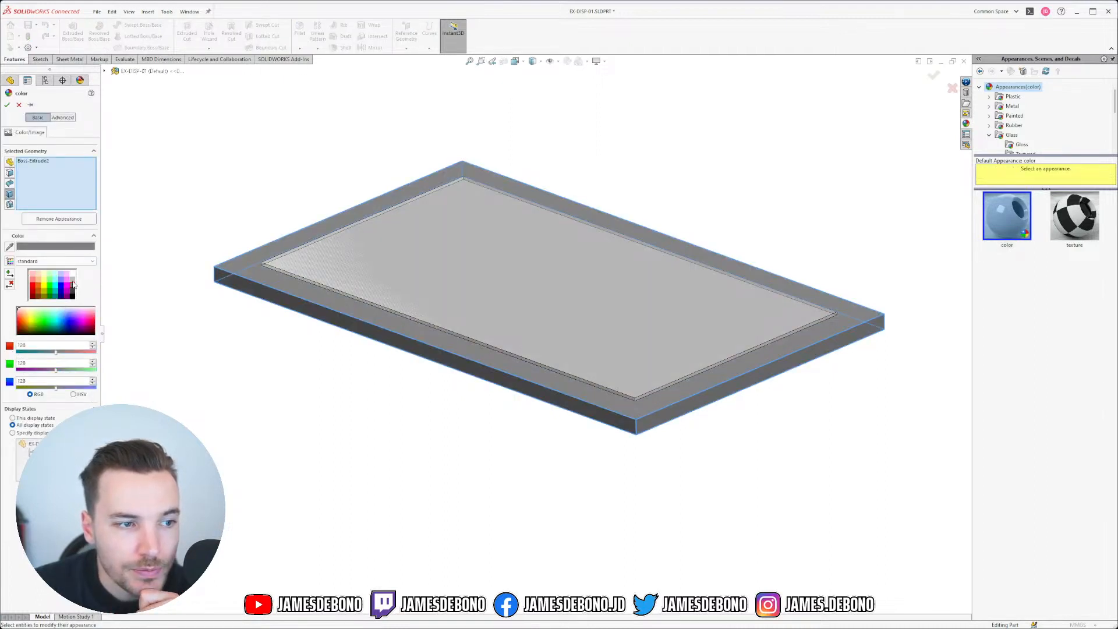
{"action": "left_click", "coordinate": [8, 105]}
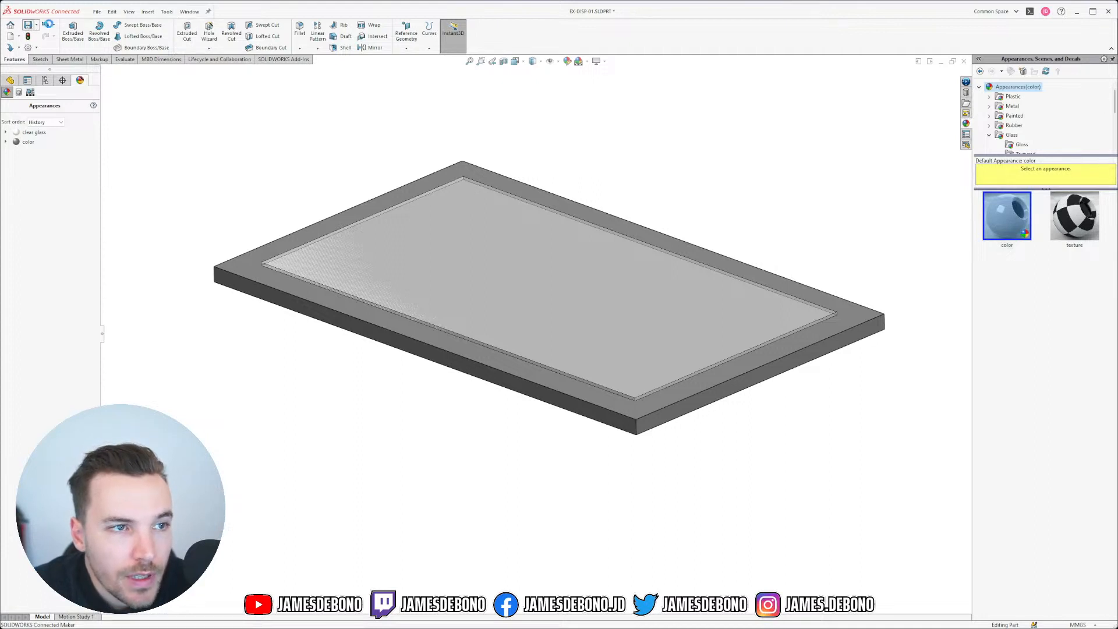
{"action": "left_click", "coordinate": [28, 25]}
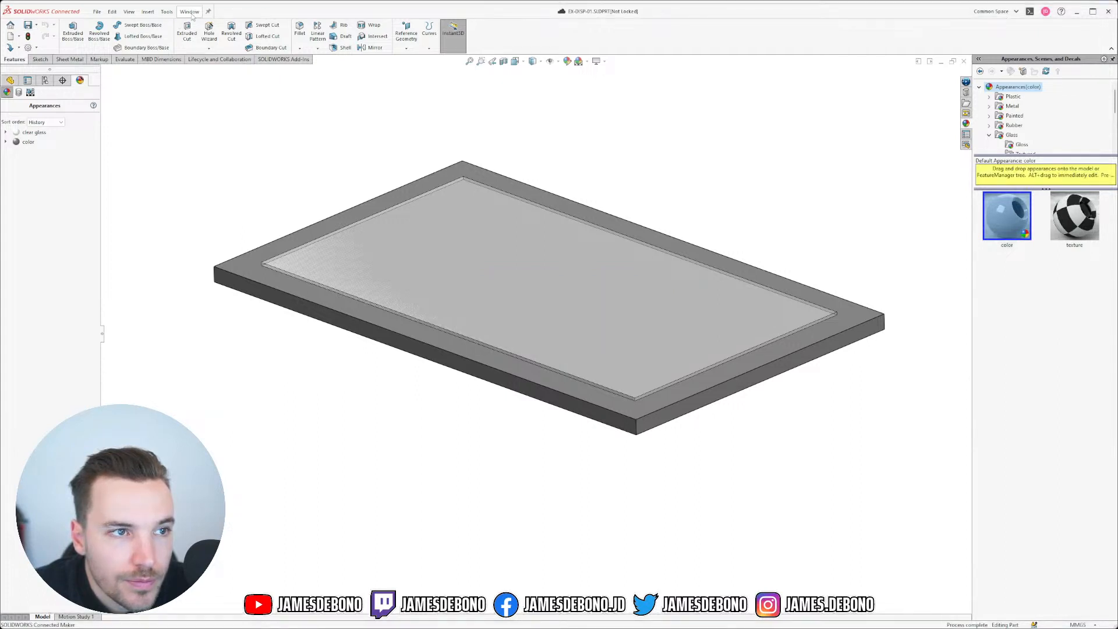
Step: Switch to the 0.1_LDM-A assembly and rebuild it with the updated parts
{"action": "left_click", "coordinate": [190, 12]}
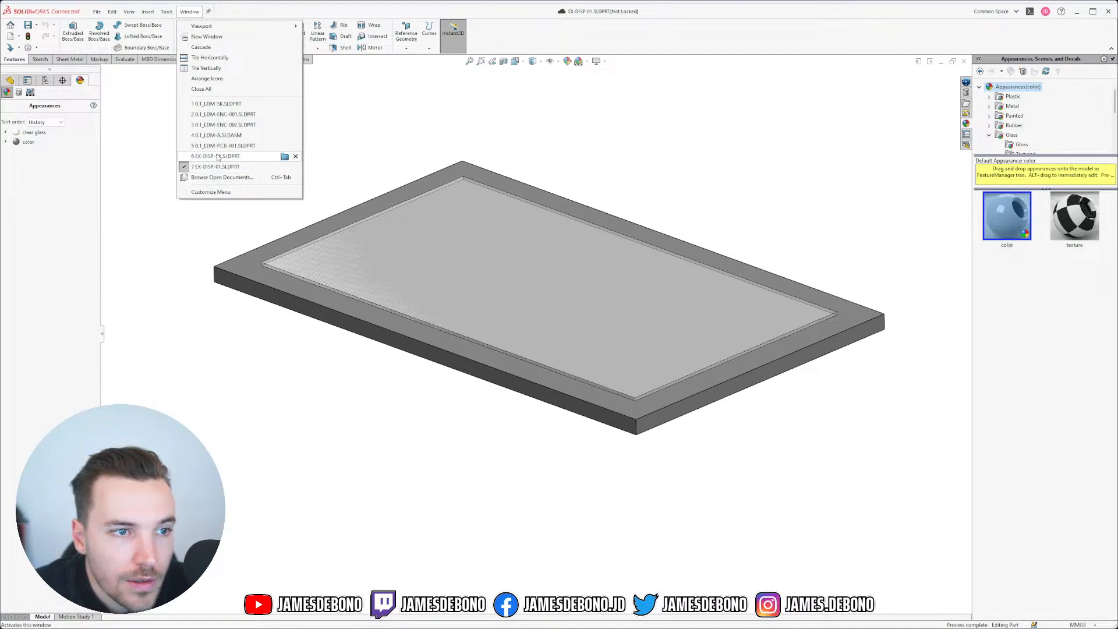
{"action": "left_click", "coordinate": [232, 136]}
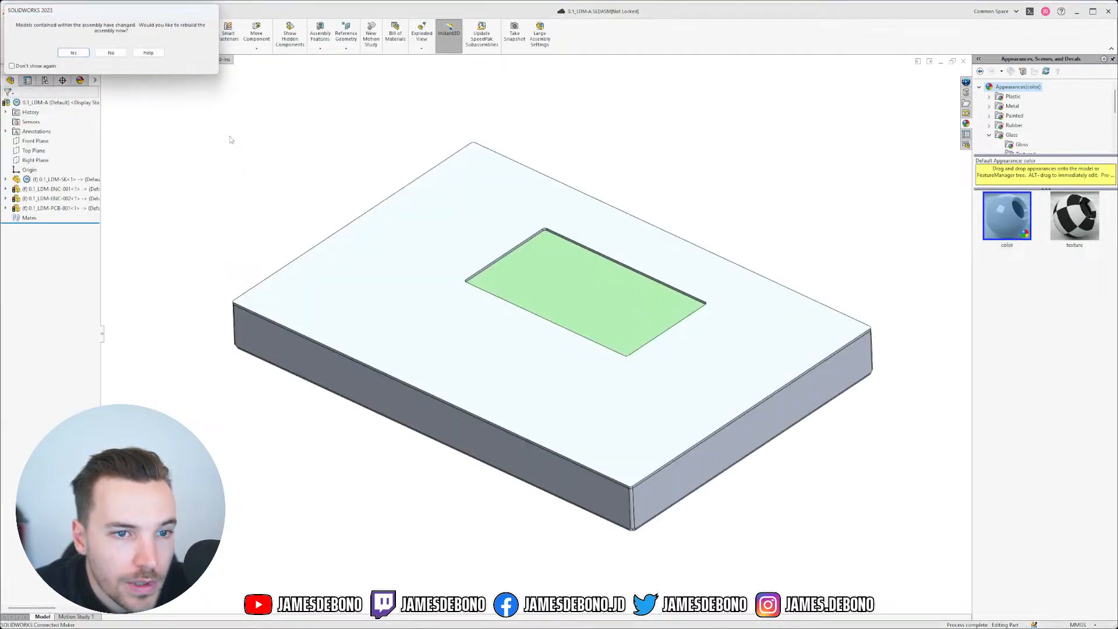
{"action": "left_click", "coordinate": [79, 52]}
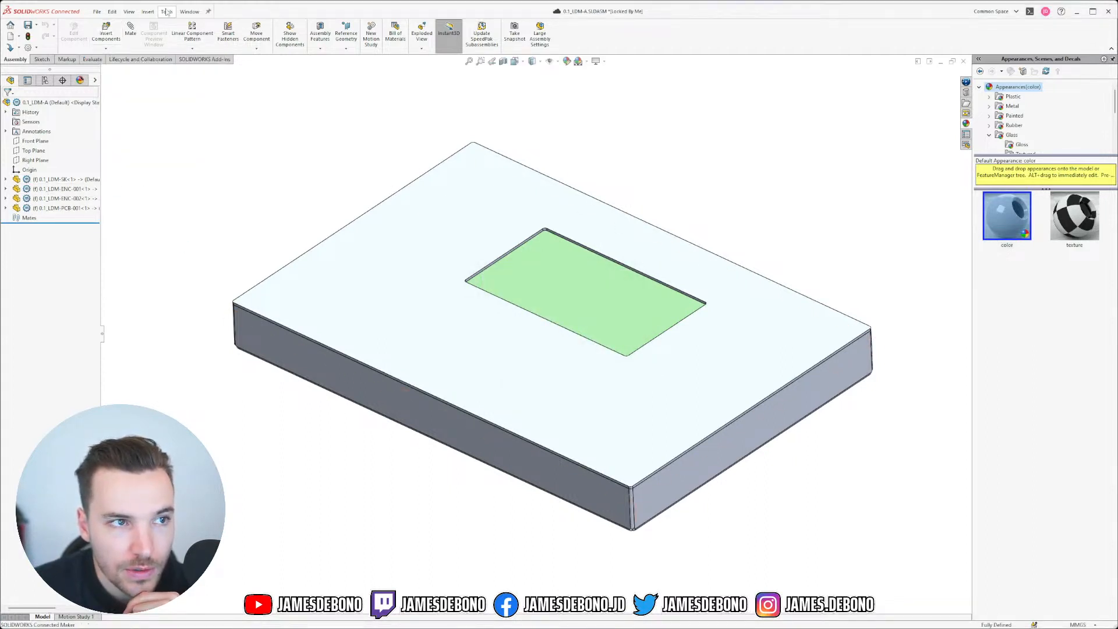
{"action": "left_click", "coordinate": [187, 12]}
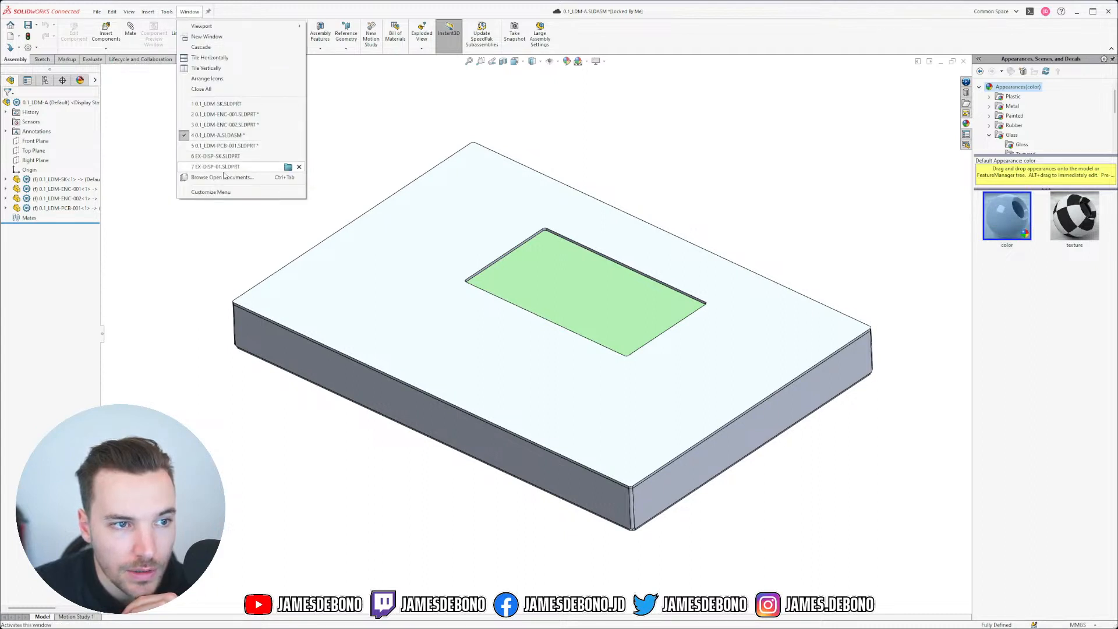
{"action": "mouse_move", "coordinate": [224, 174]}
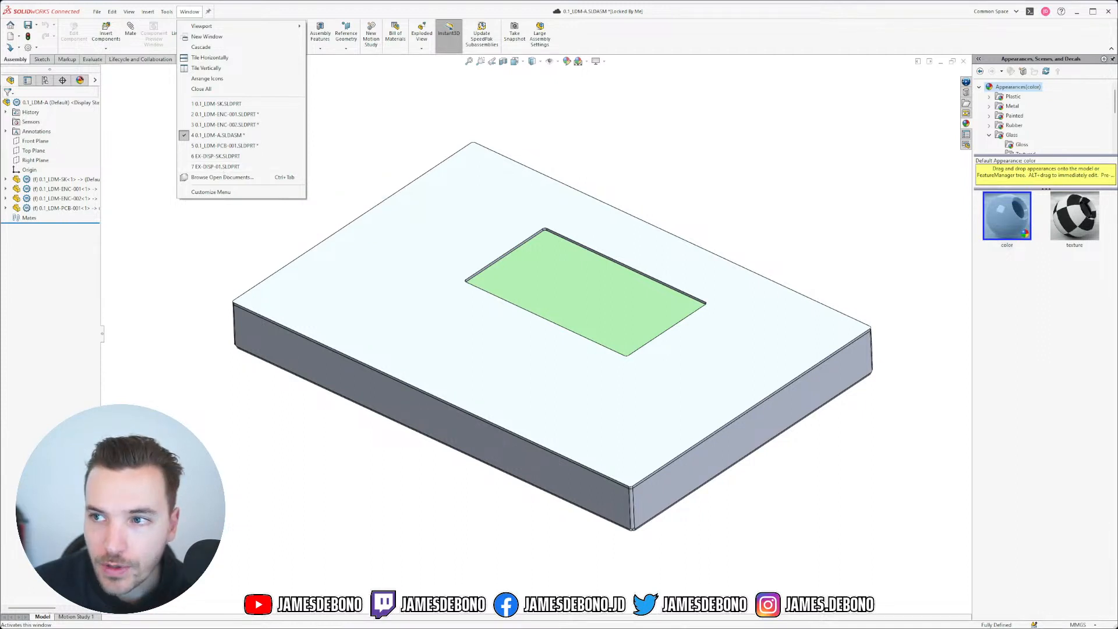
Step: Insert EX-DISP-01 from the open documents and select it beneath the enclosure
{"action": "key", "text": "alt+Tab"}
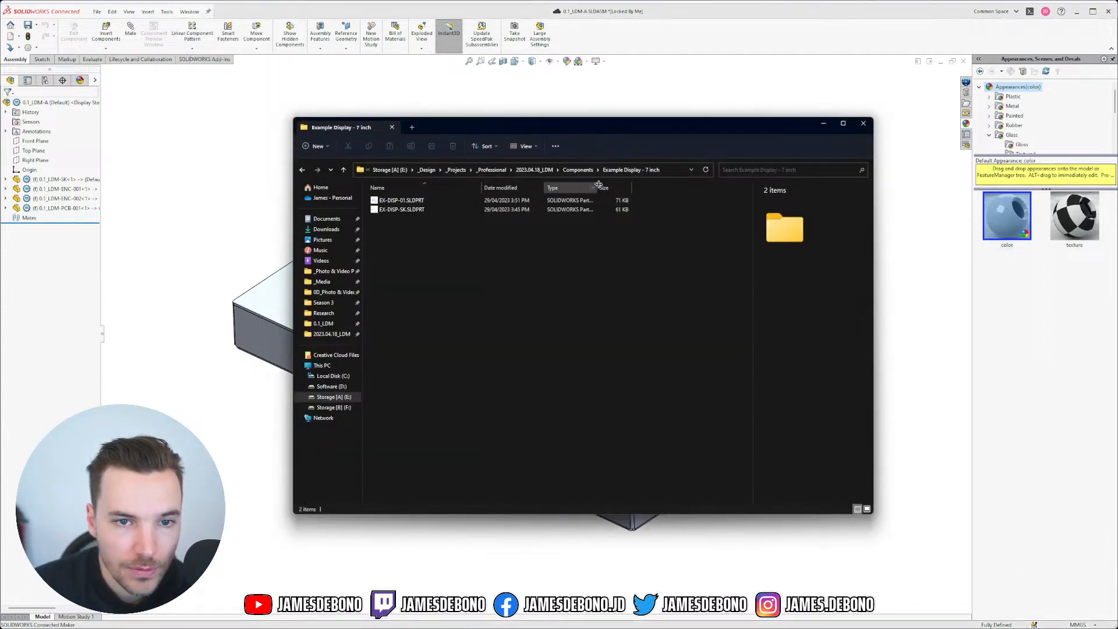
{"action": "left_click", "coordinate": [825, 124]}
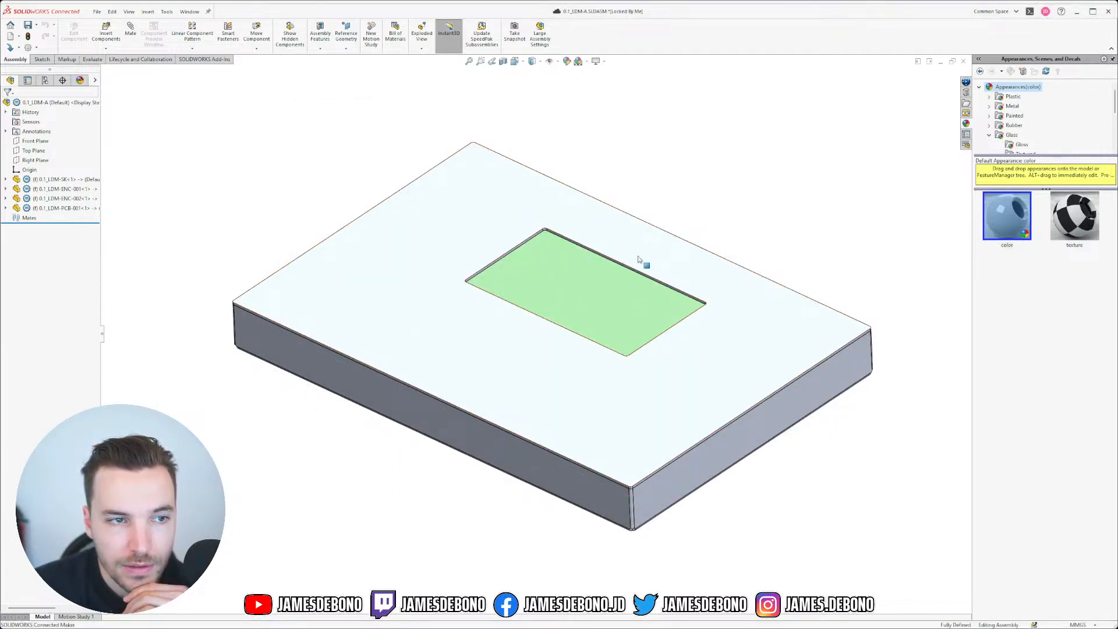
{"action": "left_click", "coordinate": [105, 34]}
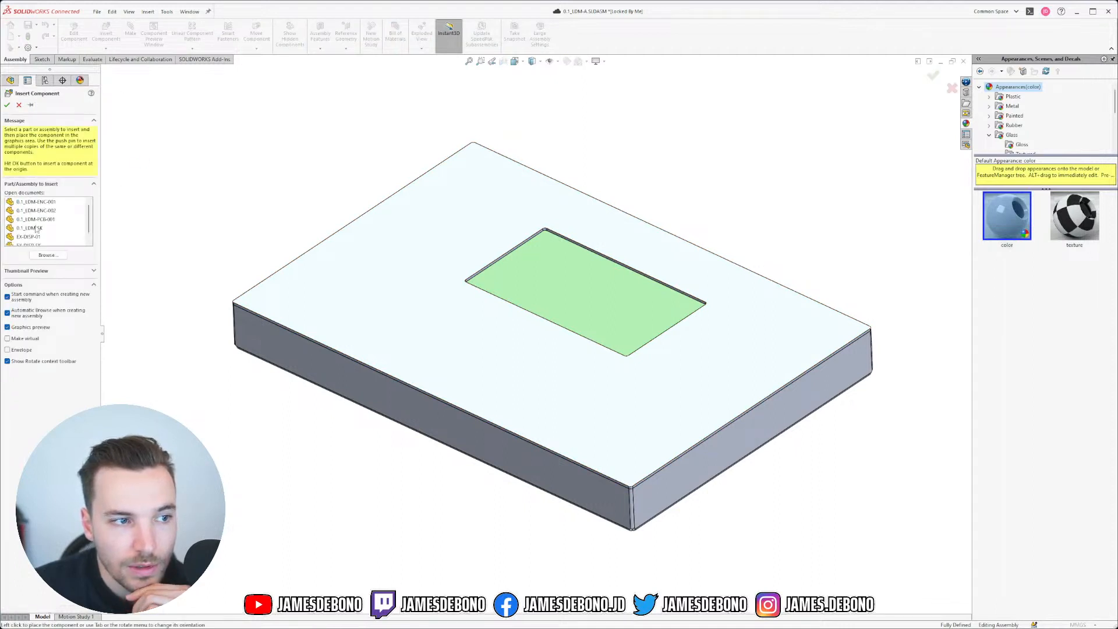
{"action": "left_click", "coordinate": [28, 236]}
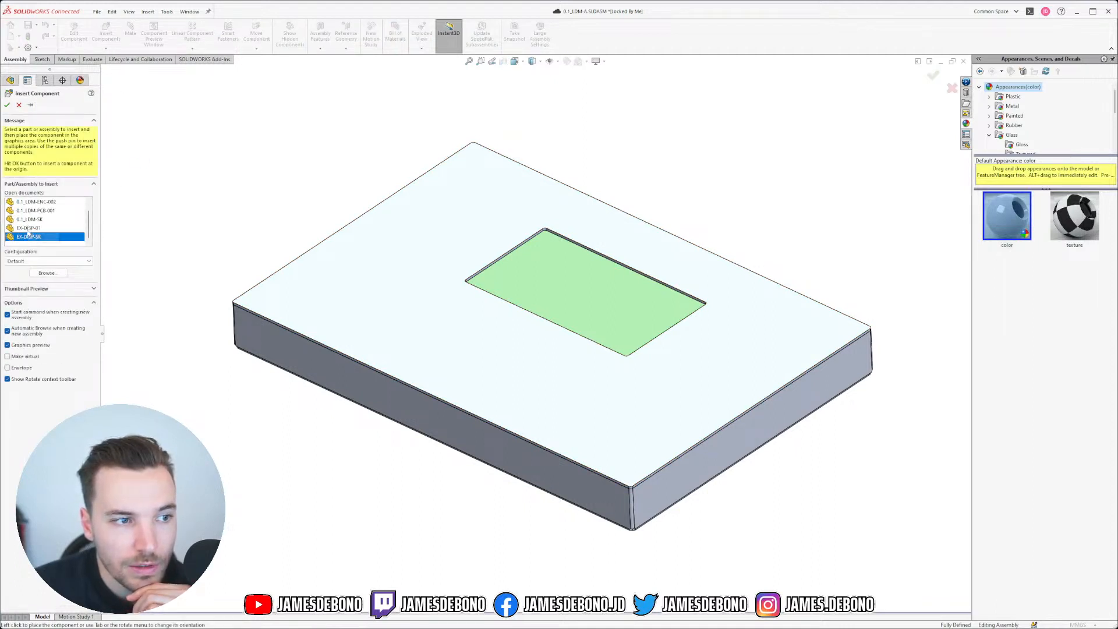
{"action": "left_click", "coordinate": [7, 105]}
{"action": "middle_click_drag", "start_coordinate": [522, 393], "coordinate": [580, 295]}
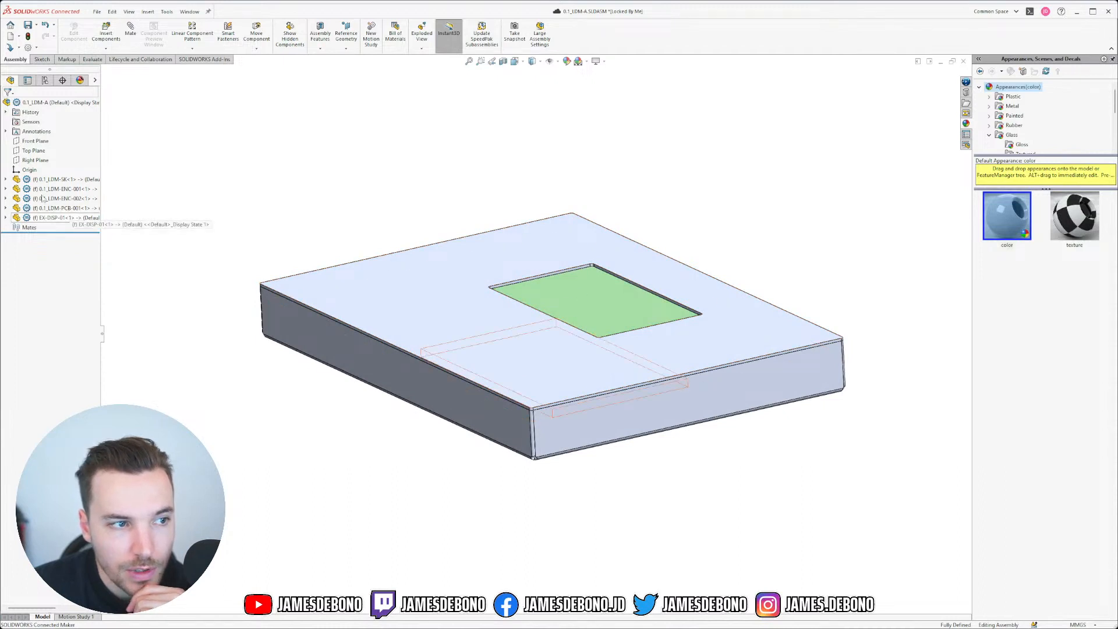
{"action": "middle_click_drag", "start_coordinate": [356, 342], "coordinate": [369, 288]}
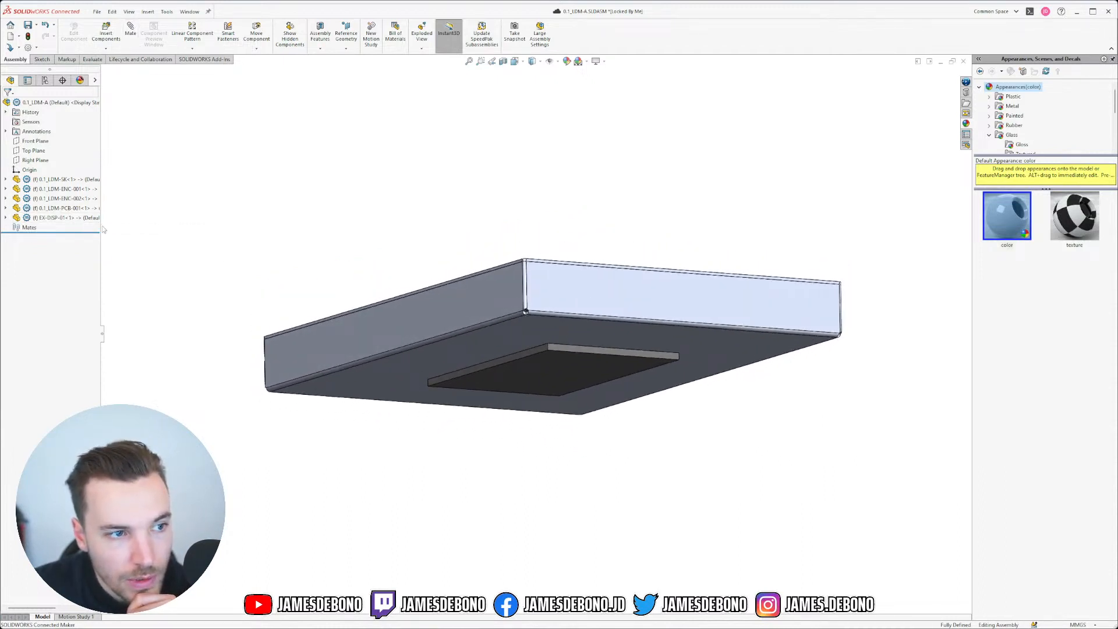
{"action": "left_click", "coordinate": [69, 217]}
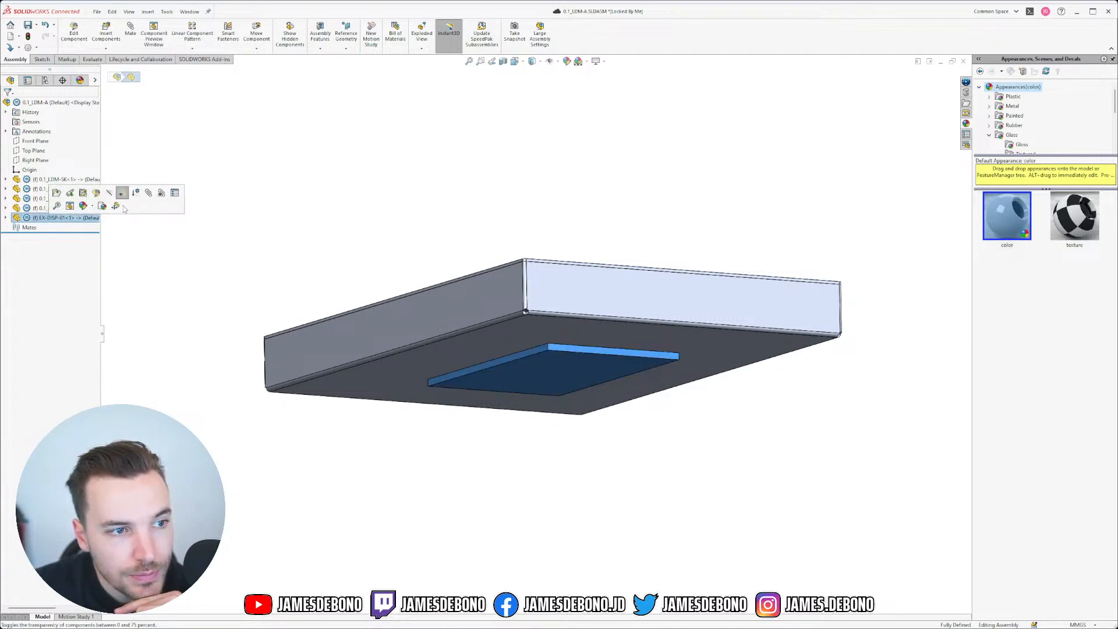
Step: Float the EX-DISP-01 component so it can move freely
{"action": "right_click", "coordinate": [62, 218]}
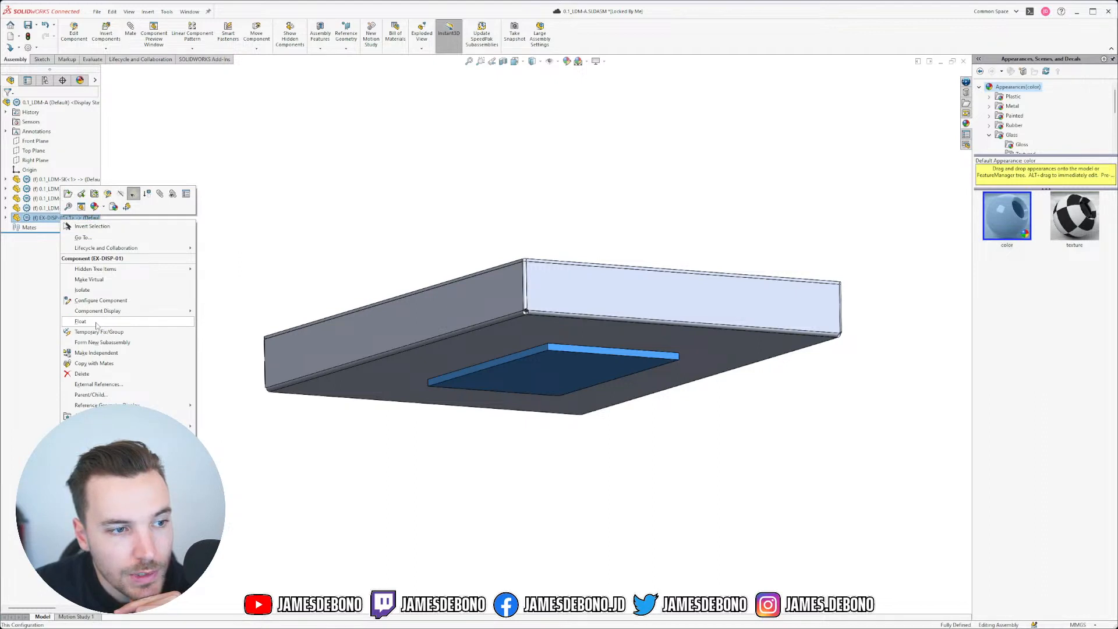
{"action": "left_click", "coordinate": [96, 325]}
{"action": "left_click", "coordinate": [559, 326]}
{"action": "left_click", "coordinate": [567, 436]}
{"action": "left_click_drag", "start_coordinate": [576, 378], "coordinate": [596, 314]}
{"action": "left_click", "coordinate": [575, 436]}
Step: Drag the display part above the enclosure top and select the enclosure top plate
{"action": "middle_click_drag", "start_coordinate": [571, 370], "coordinate": [591, 388]}
{"action": "left_click_drag", "start_coordinate": [596, 369], "coordinate": [600, 289]}
{"action": "middle_click_drag", "start_coordinate": [599, 289], "coordinate": [675, 275]}
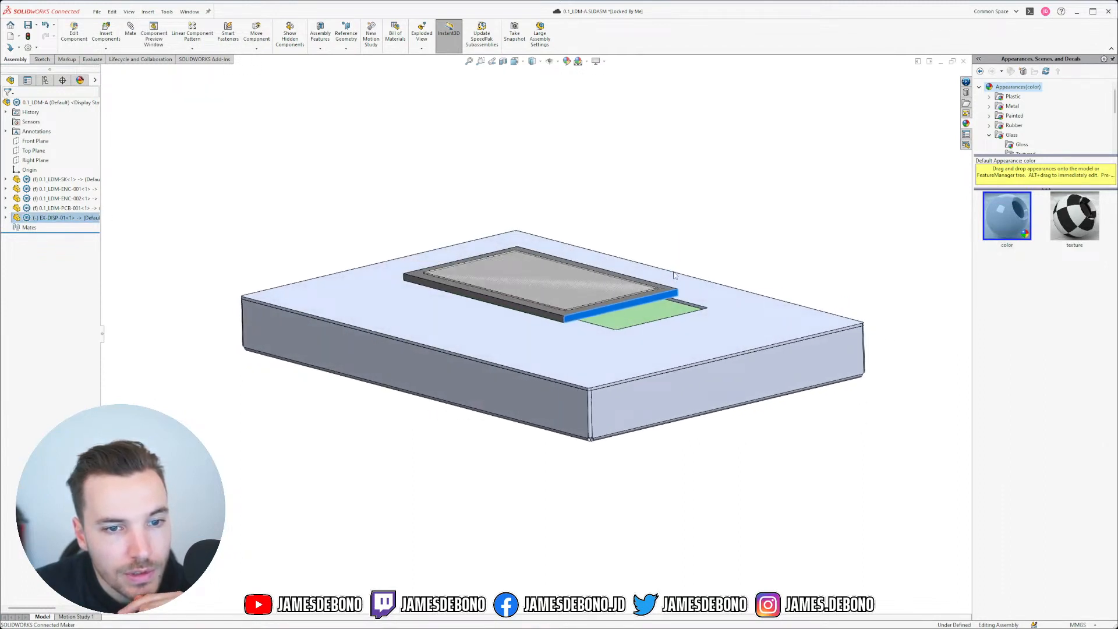
{"action": "left_click", "coordinate": [721, 216]}
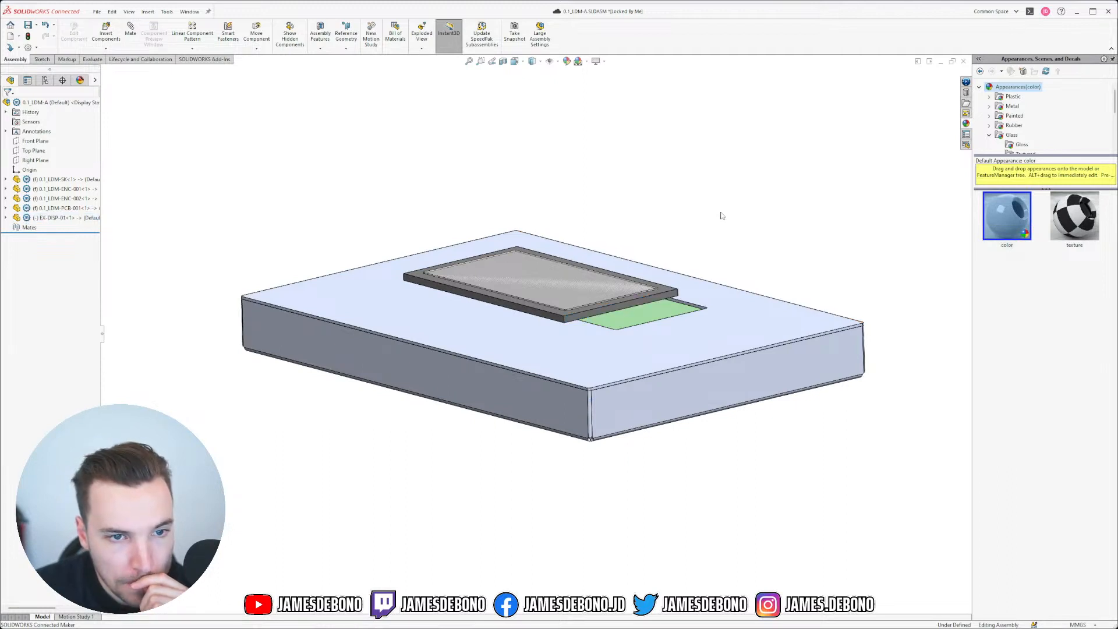
{"action": "middle_click_drag", "start_coordinate": [651, 293], "coordinate": [662, 289]}
{"action": "left_click", "coordinate": [662, 289]}
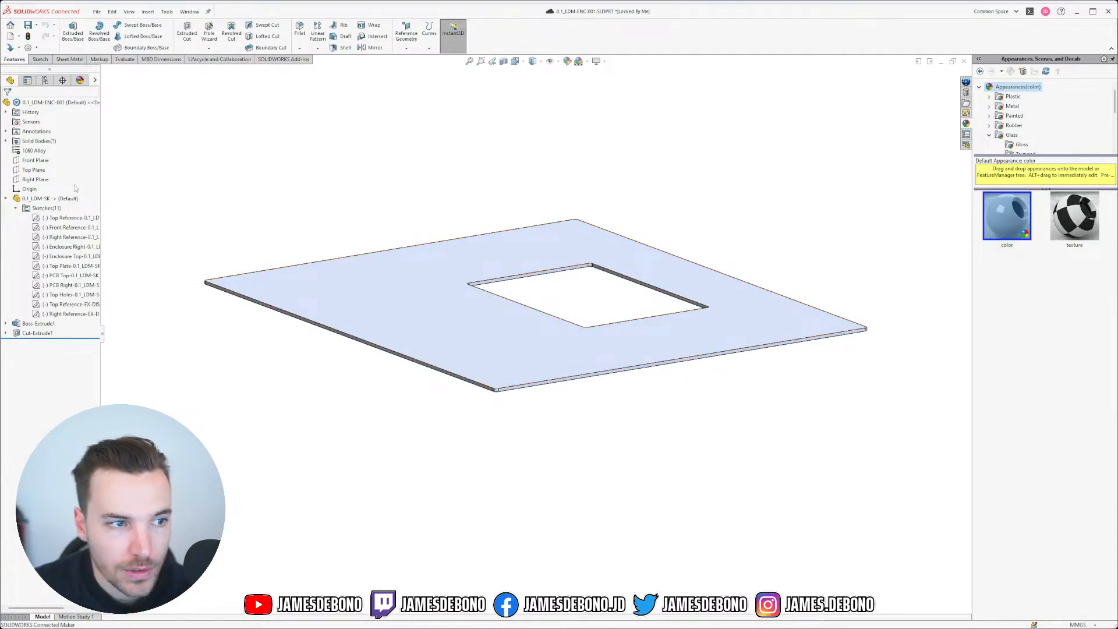
Step: Switch to the EX-DISP-01 part and set its material to ABS PC
{"action": "left_click", "coordinate": [190, 11]}
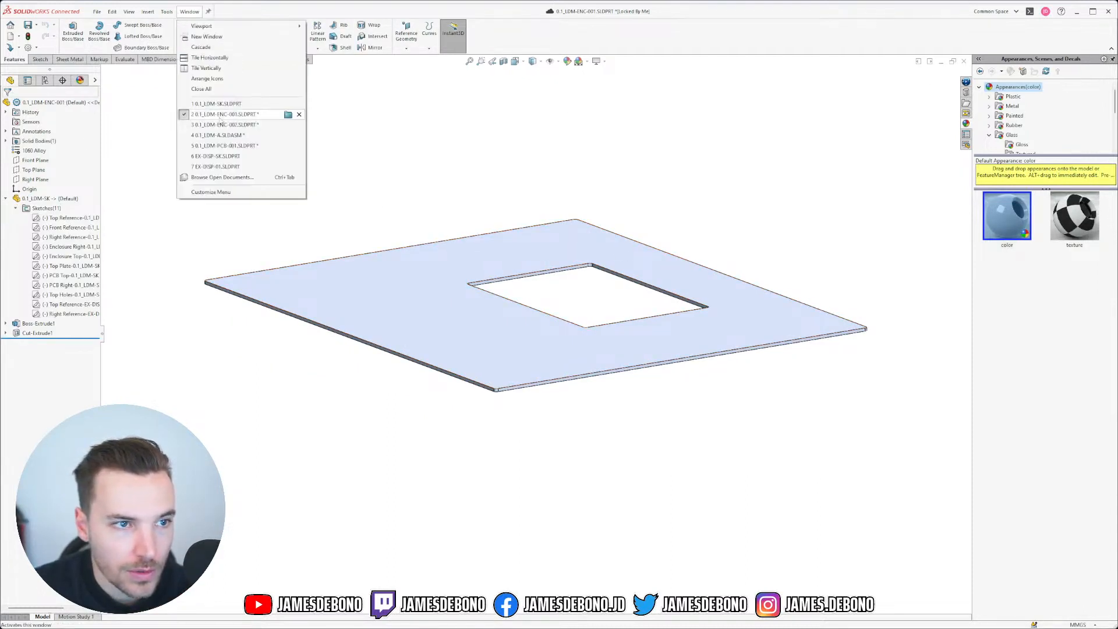
{"action": "left_click", "coordinate": [234, 169]}
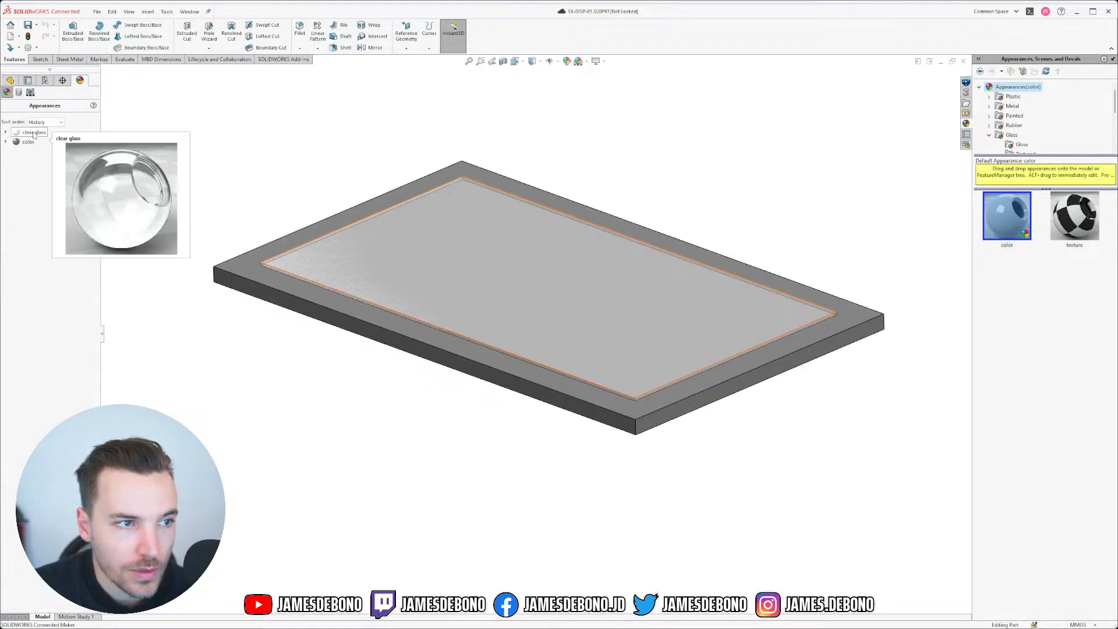
{"action": "left_click", "coordinate": [27, 80]}
{"action": "right_click", "coordinate": [29, 151]}
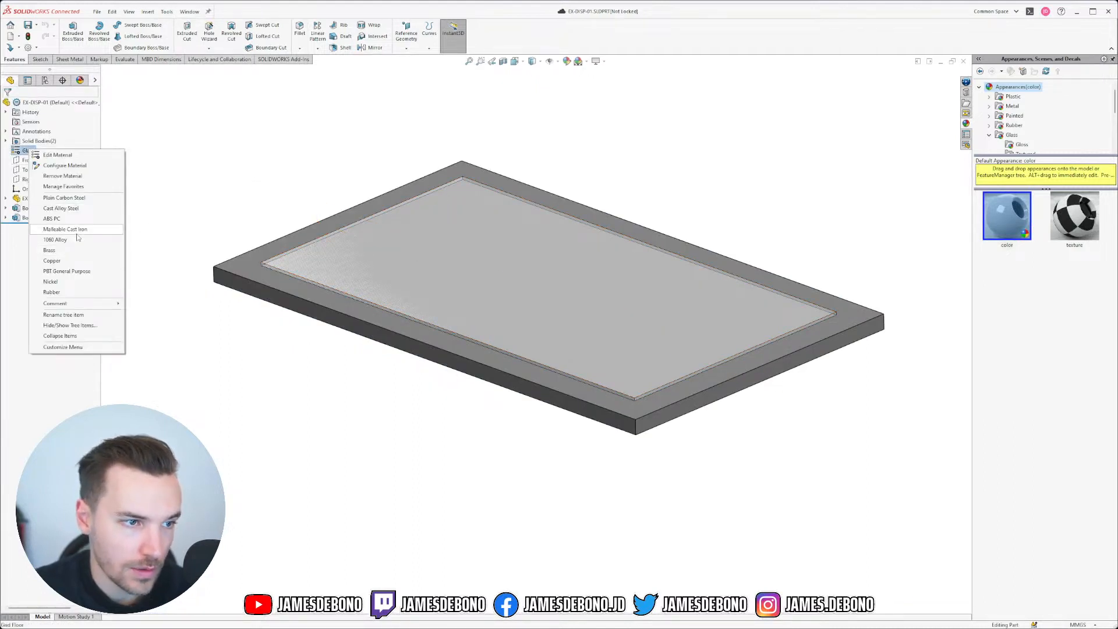
{"action": "left_click", "coordinate": [52, 219]}
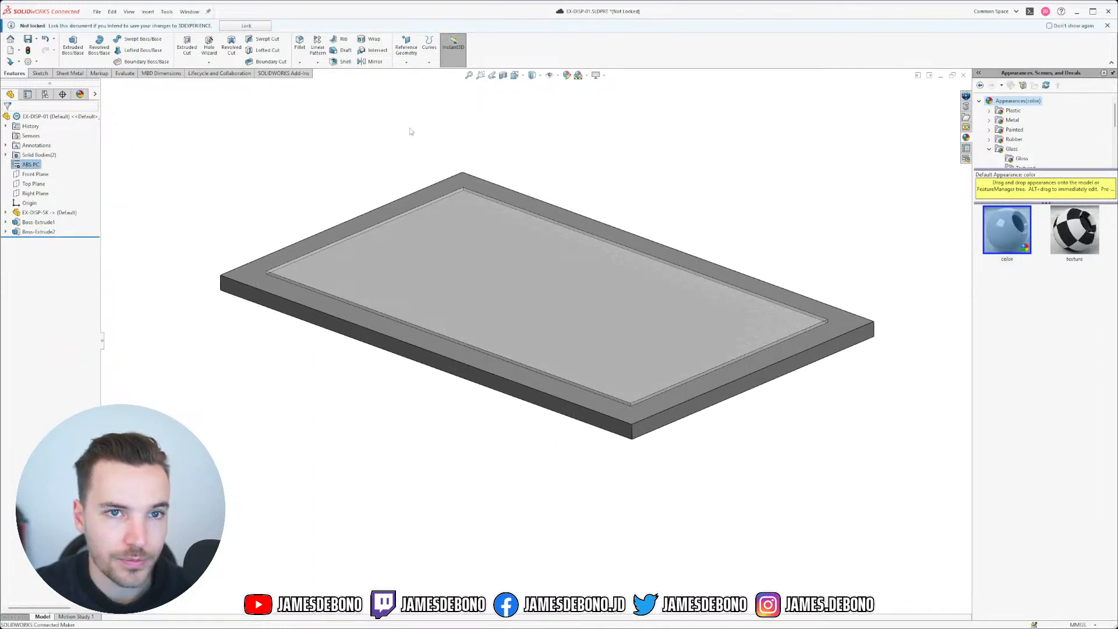
{"action": "middle_click_drag", "start_coordinate": [444, 225], "coordinate": [426, 209]}
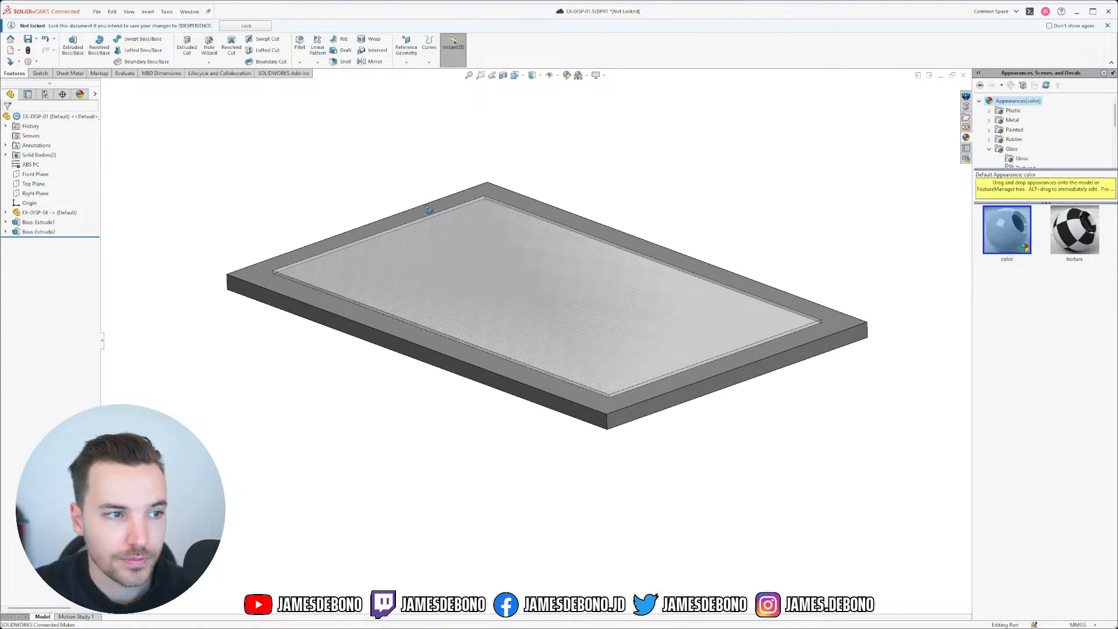
Step: Replace ABS PC with plain ABS from the Plastics materials
{"action": "right_click", "coordinate": [32, 166]}
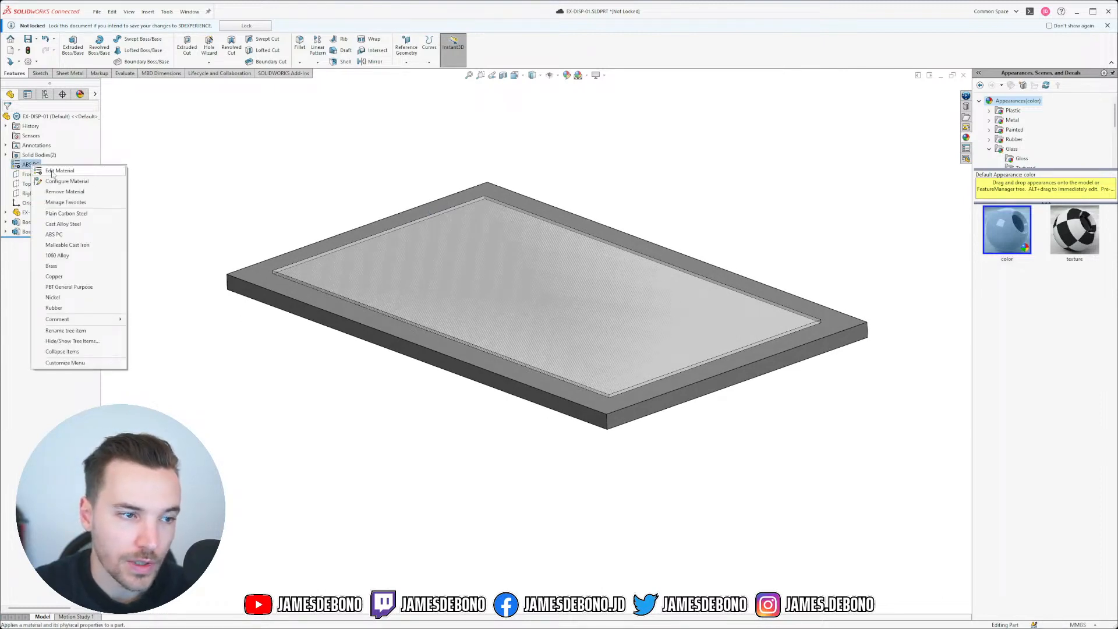
{"action": "left_click", "coordinate": [58, 171]}
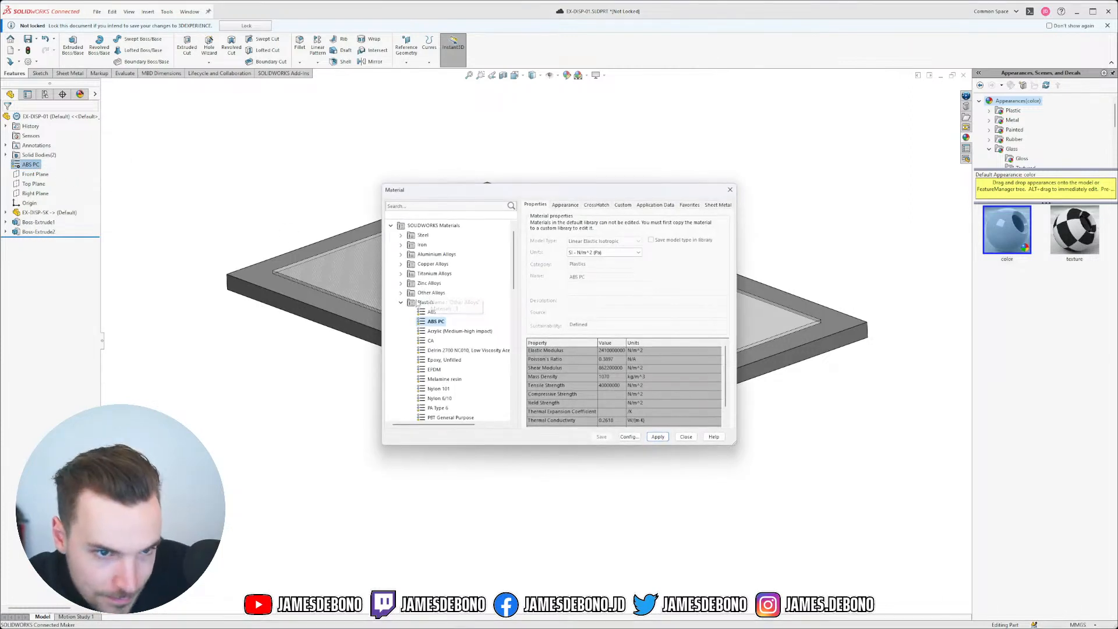
{"action": "left_click", "coordinate": [434, 312]}
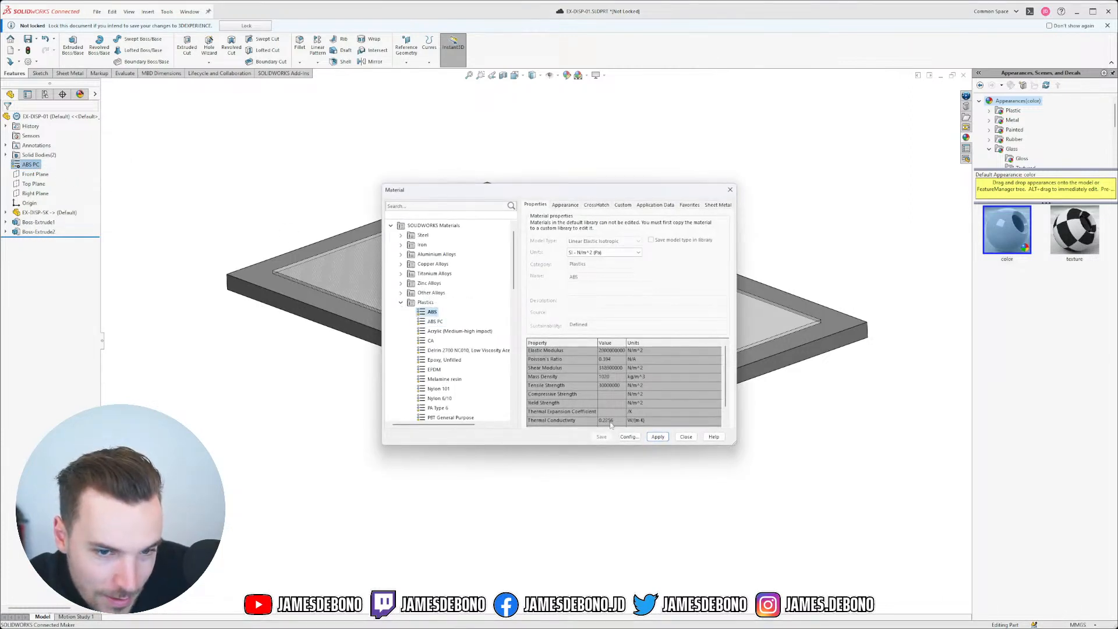
{"action": "left_click", "coordinate": [658, 437]}
{"action": "left_click", "coordinate": [686, 437]}
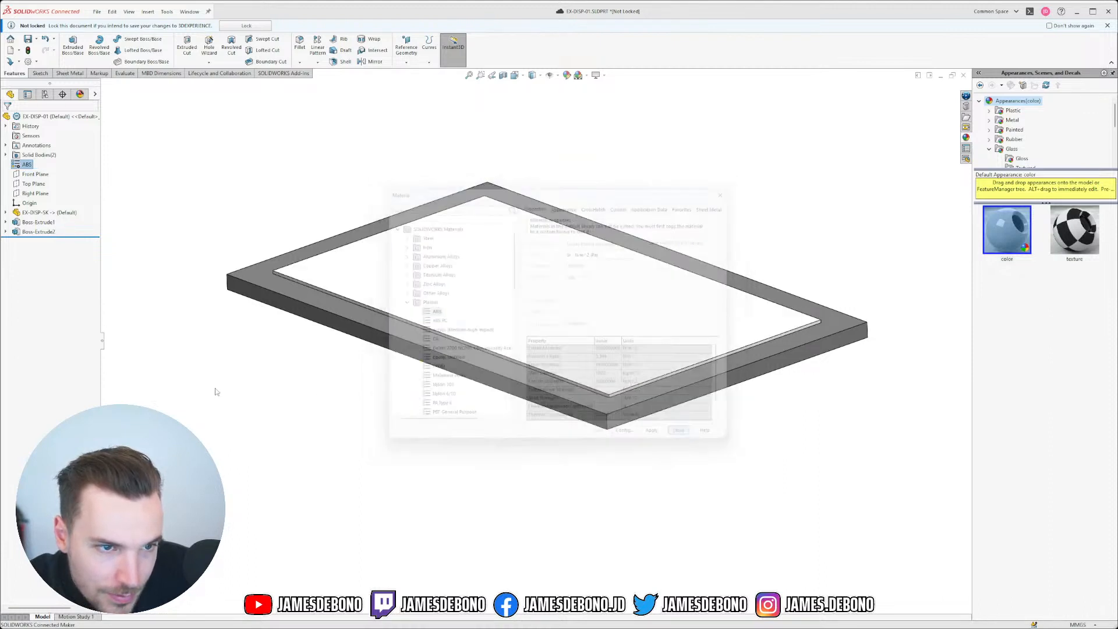
Step: Apply the clear glass appearance to the display part
{"action": "left_click", "coordinate": [572, 80]}
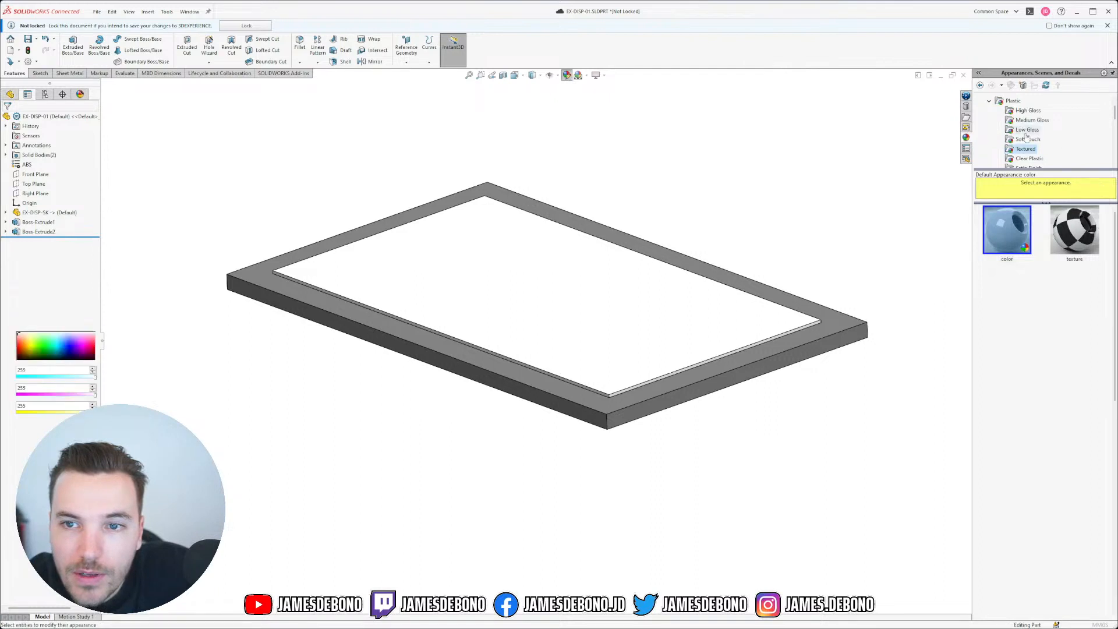
{"action": "left_click", "coordinate": [989, 102]}
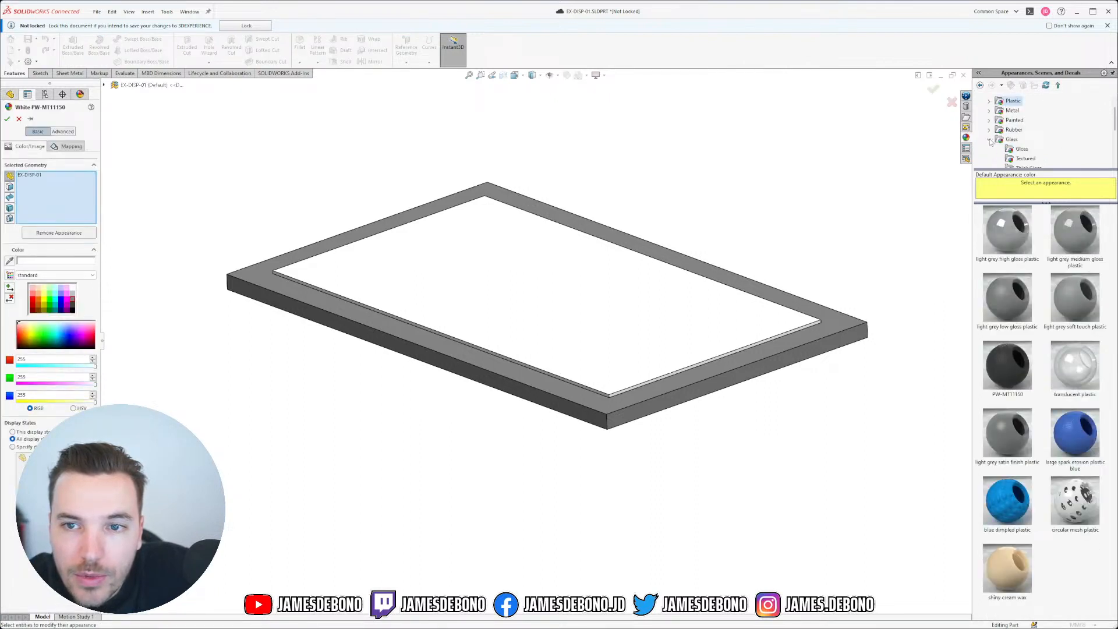
{"action": "left_click", "coordinate": [1010, 141]}
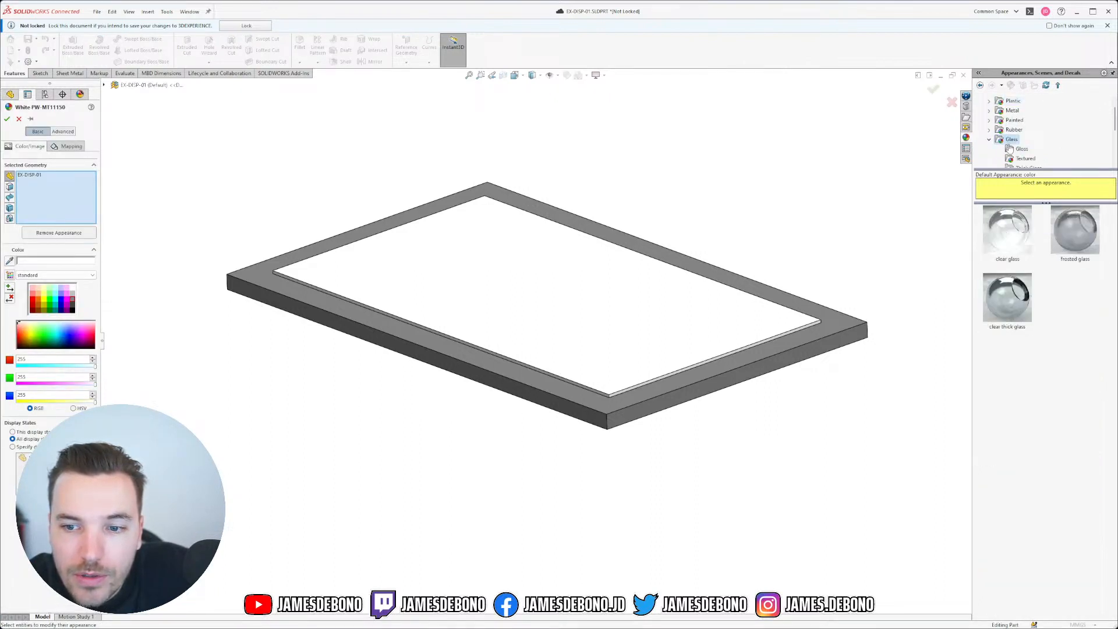
{"action": "left_click", "coordinate": [1014, 246]}
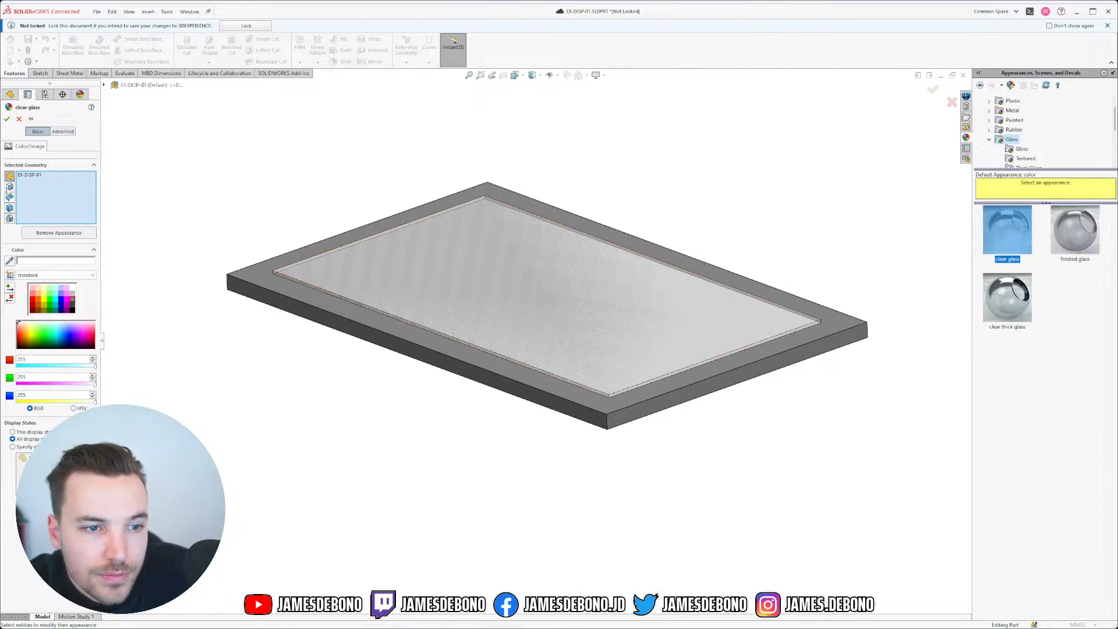
{"action": "left_click", "coordinate": [9, 122]}
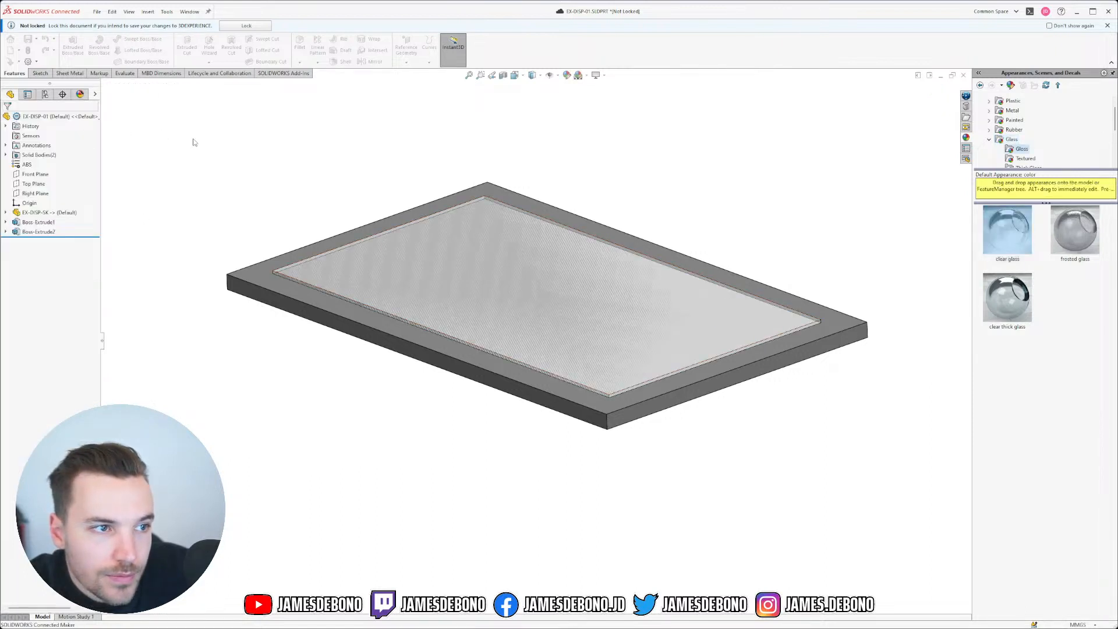
{"action": "left_click_drag", "start_coordinate": [260, 275], "coordinate": [257, 343]}
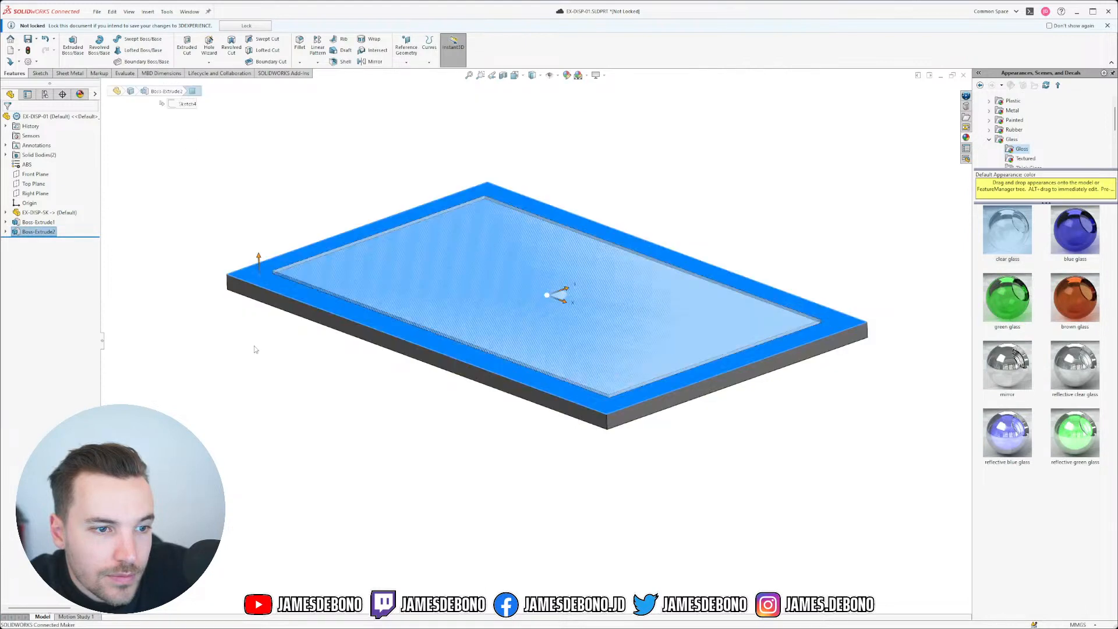
{"action": "left_click", "coordinate": [252, 321]}
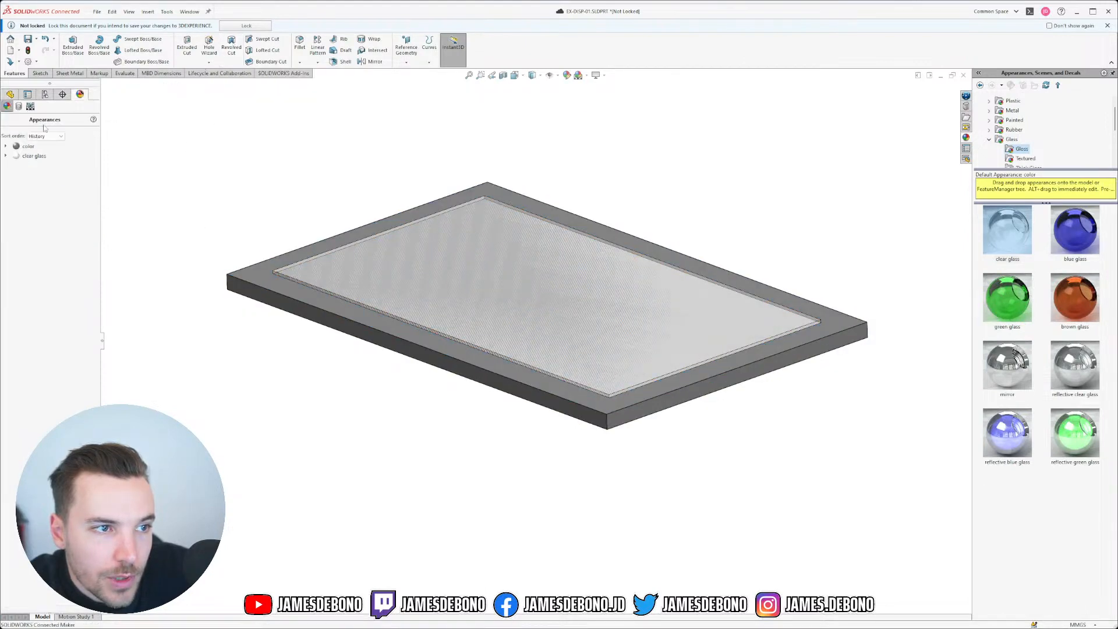
Step: Restrict the clear glass appearance to the inner screen body, Boss-Extrude1
{"action": "right_click", "coordinate": [33, 156]}
{"action": "left_click", "coordinate": [50, 171]}
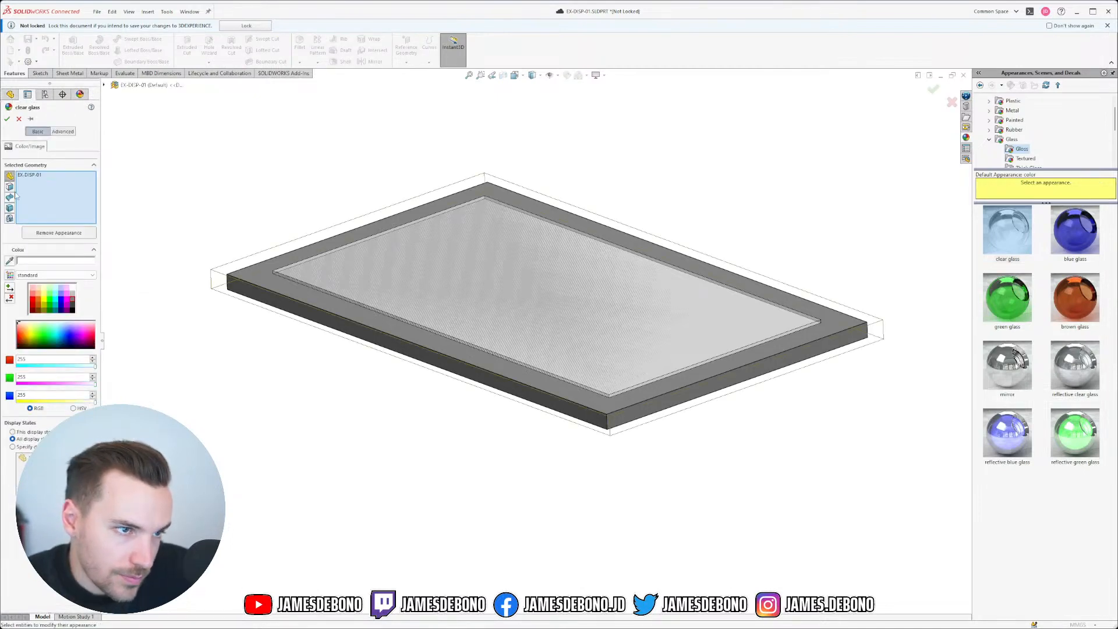
{"action": "right_click", "coordinate": [25, 175]}
{"action": "left_click", "coordinate": [43, 191]}
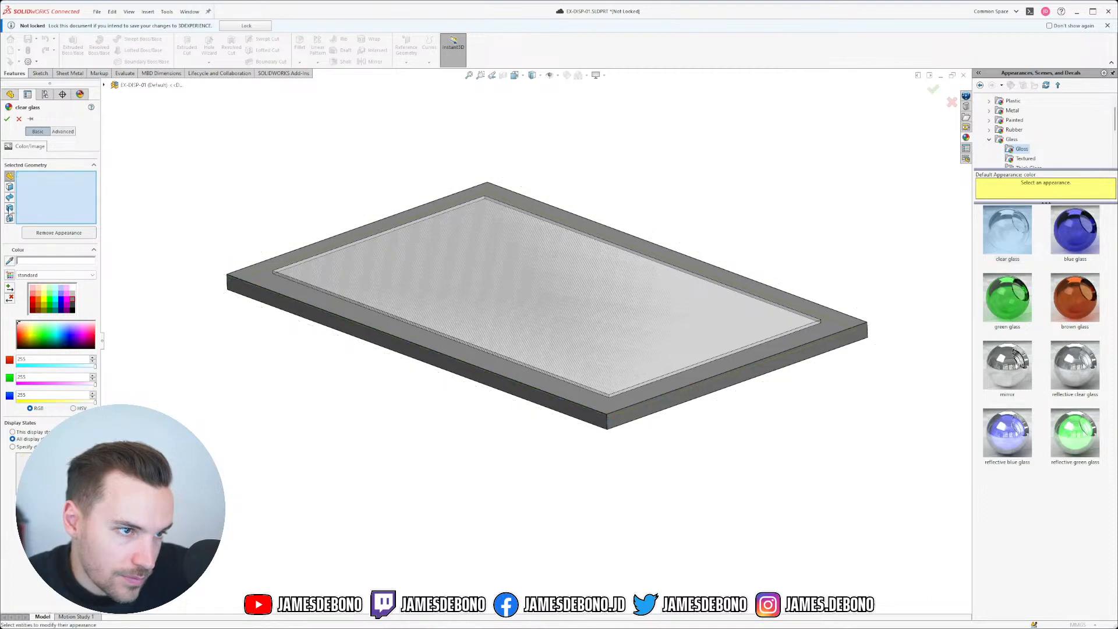
{"action": "left_click", "coordinate": [292, 273]}
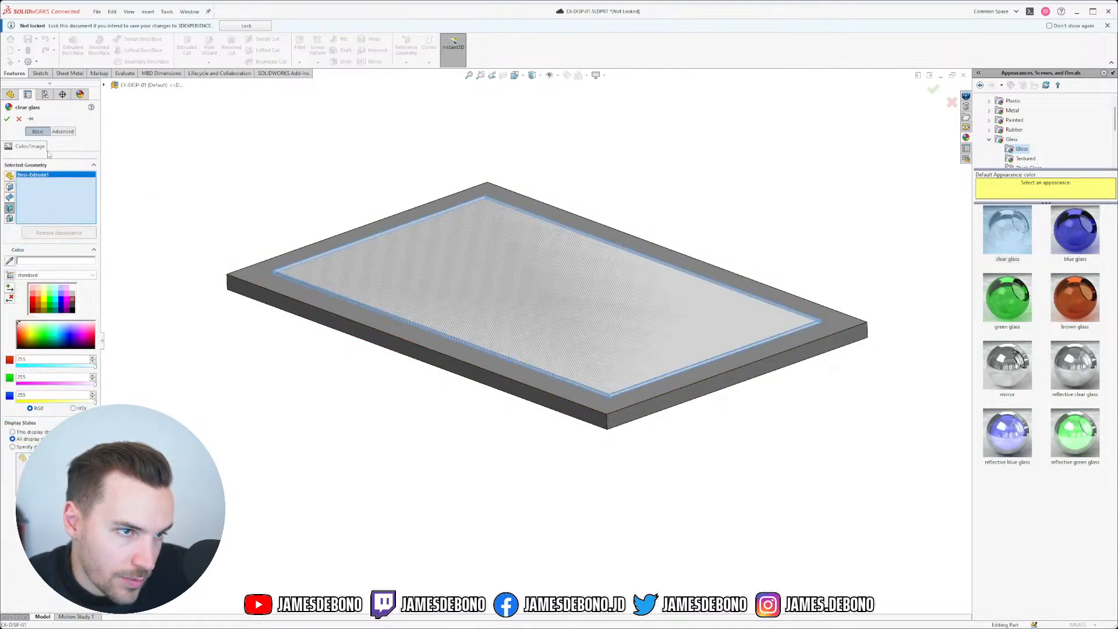
{"action": "left_click", "coordinate": [7, 119]}
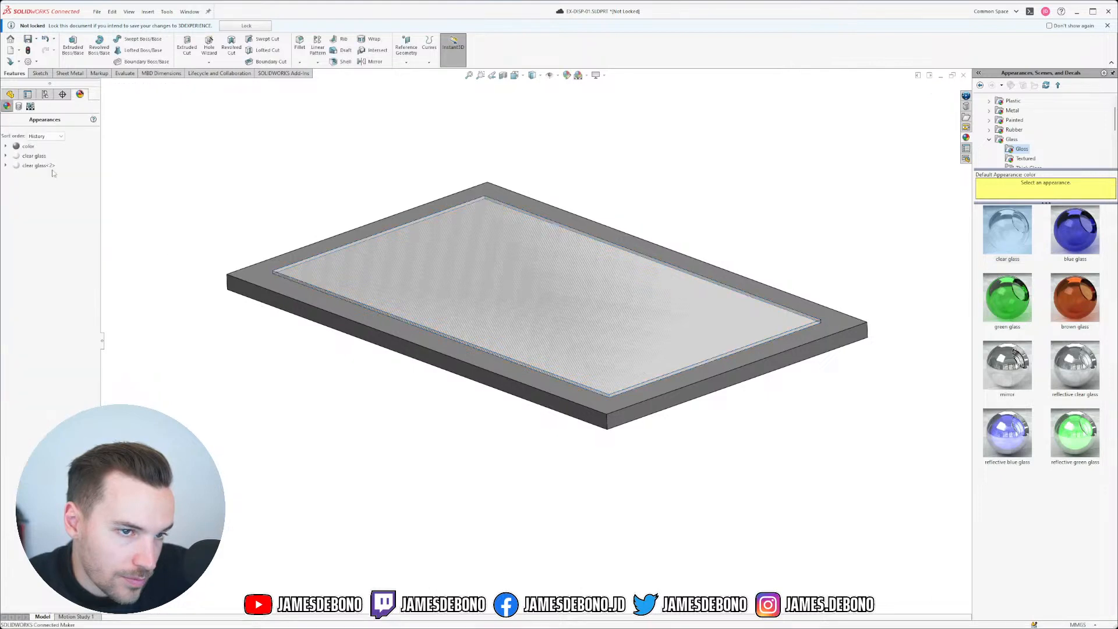
Step: Delete the duplicate clear glass appearance and save the part
{"action": "right_click", "coordinate": [40, 157]}
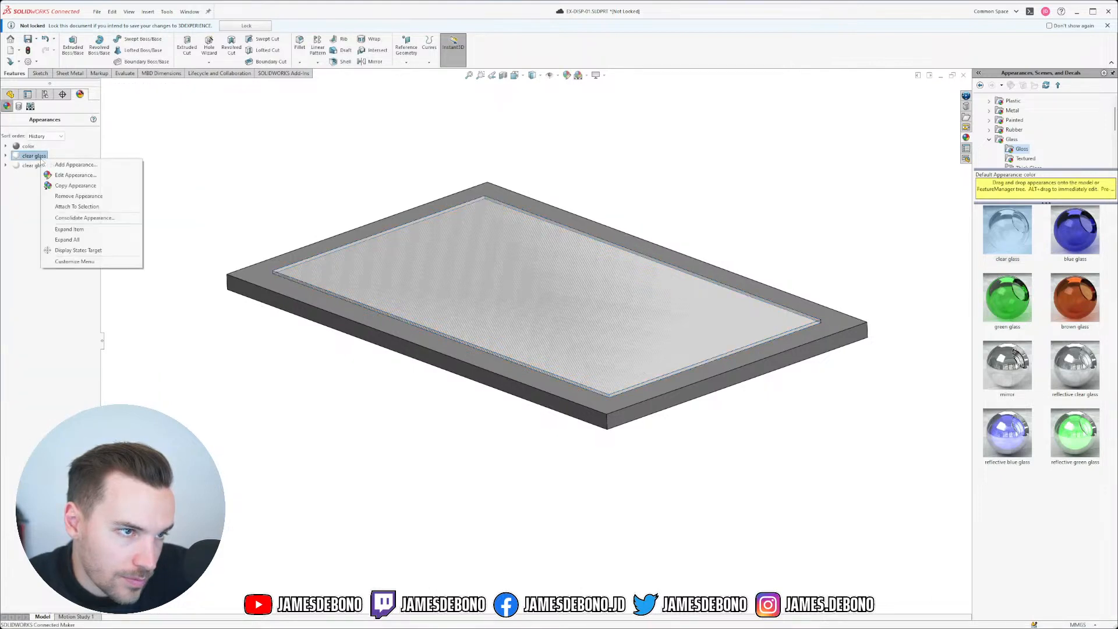
{"action": "left_click", "coordinate": [76, 199]}
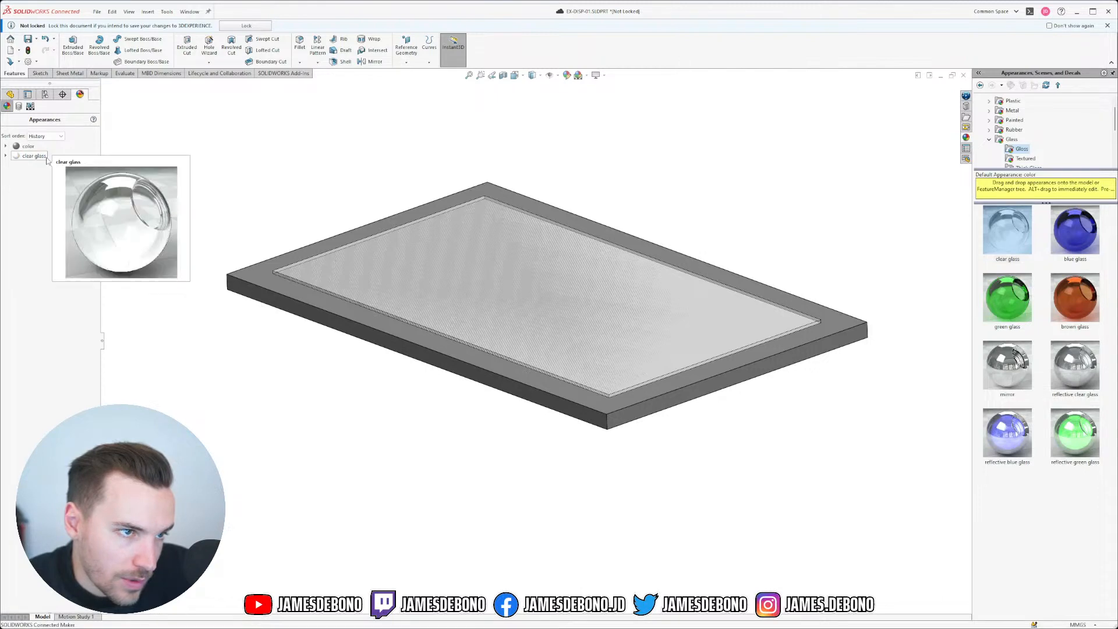
{"action": "right_click", "coordinate": [45, 156]}
{"action": "left_click", "coordinate": [70, 174]}
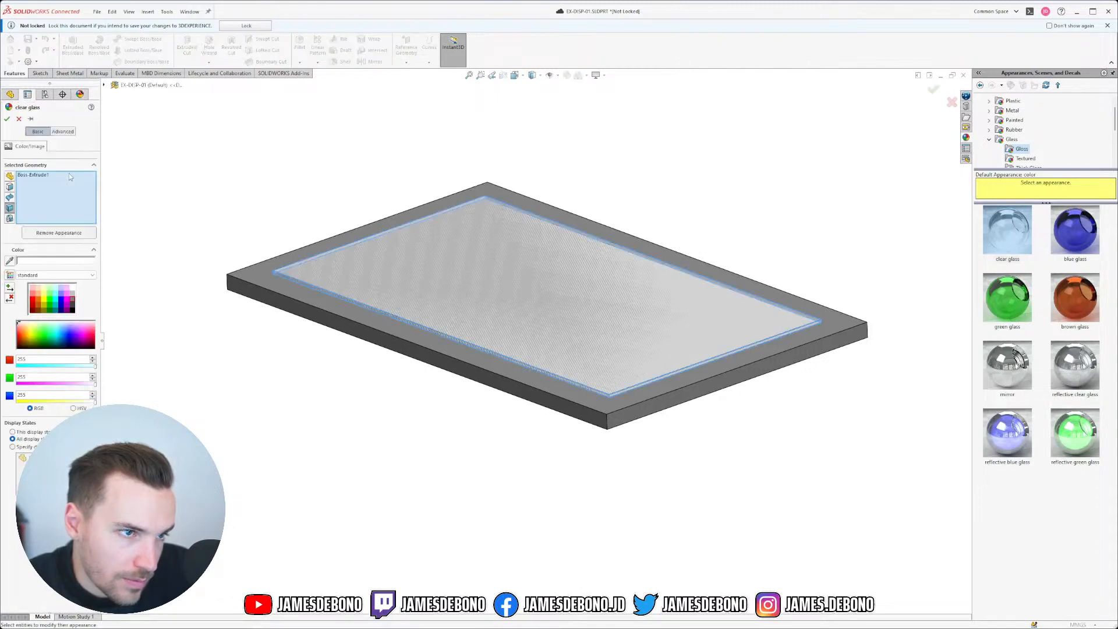
{"action": "left_click", "coordinate": [7, 118]}
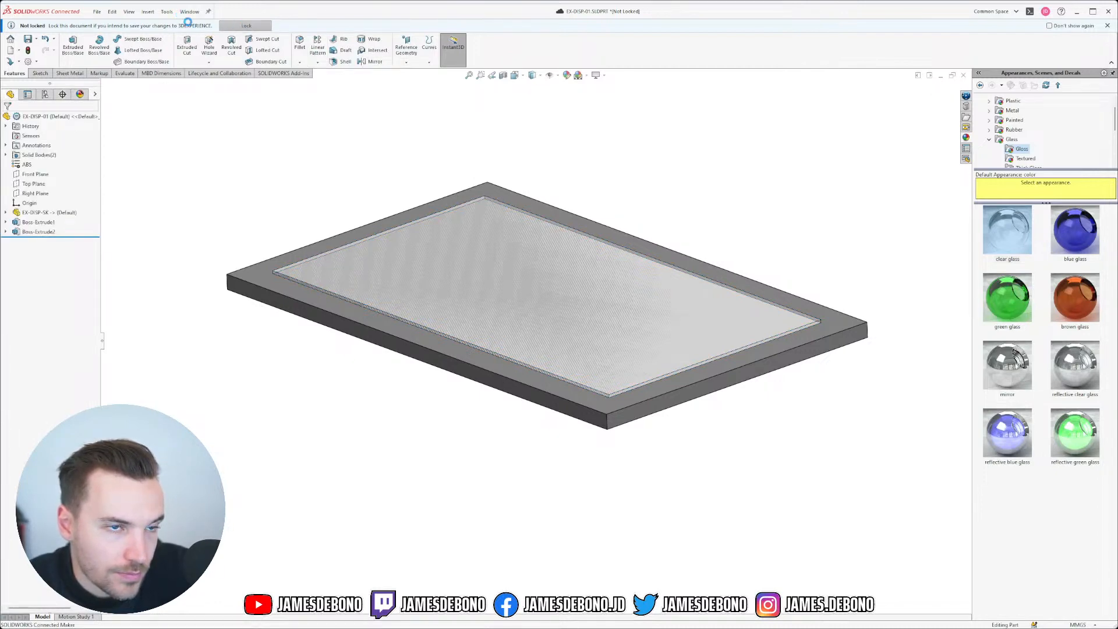
{"action": "left_click", "coordinate": [27, 25]}
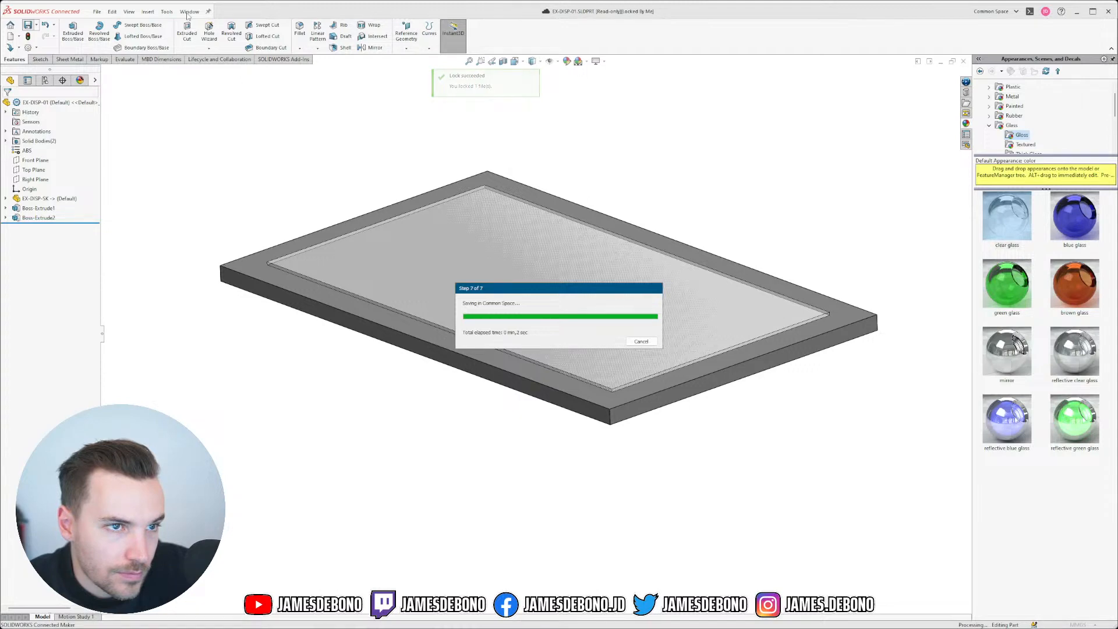
Step: Switch to 0.1_LDM-A and move the display component above the green pad
{"action": "left_click", "coordinate": [190, 11]}
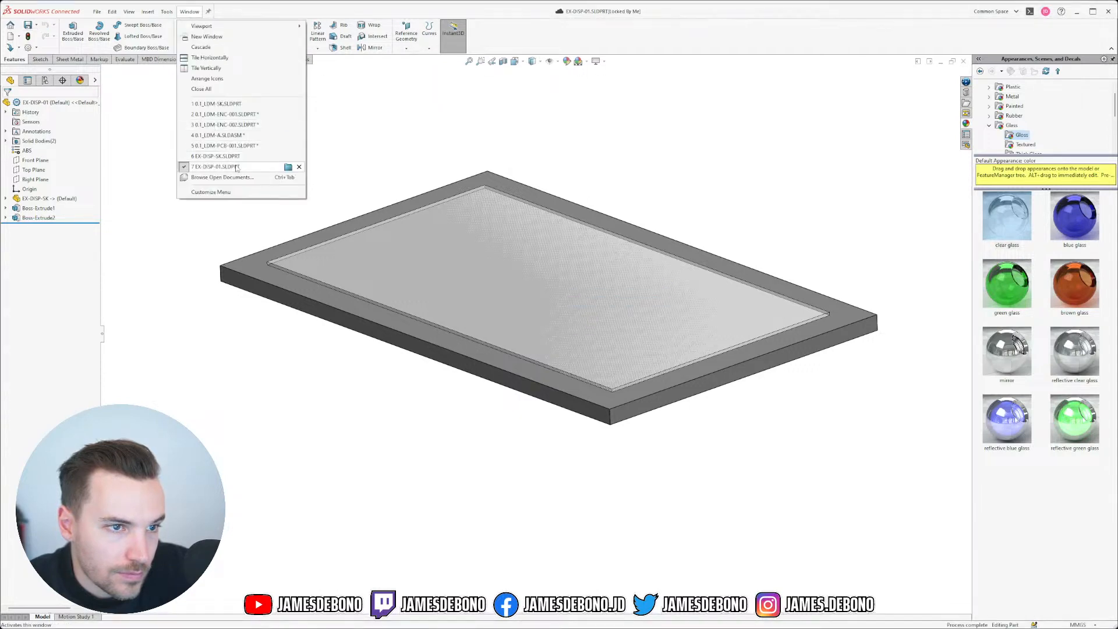
{"action": "mouse_move", "coordinate": [231, 136]}
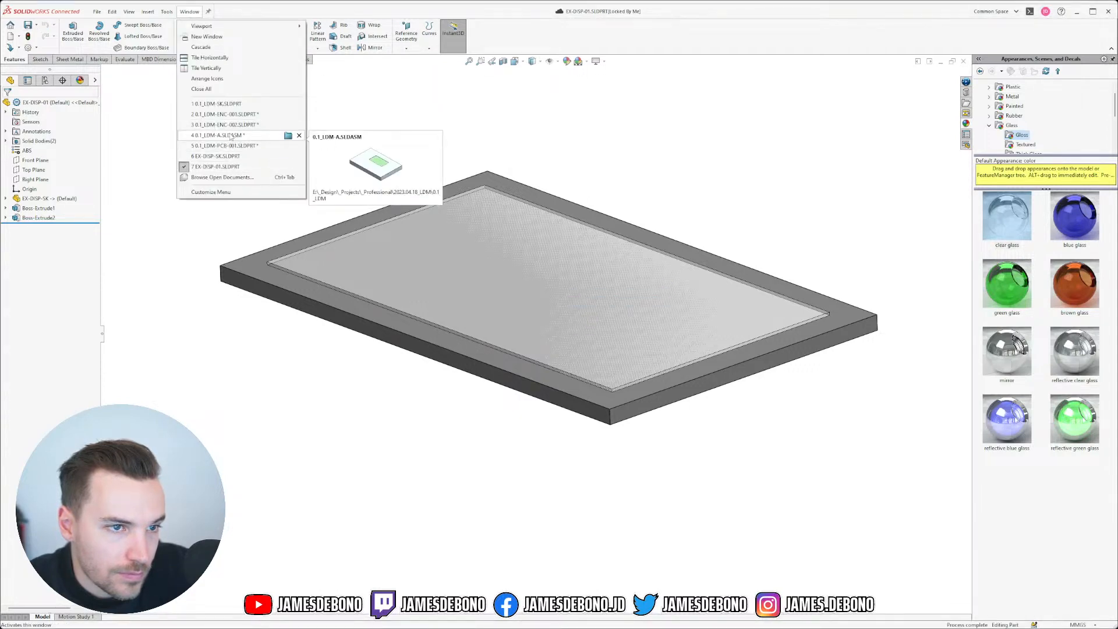
{"action": "left_click", "coordinate": [231, 136]}
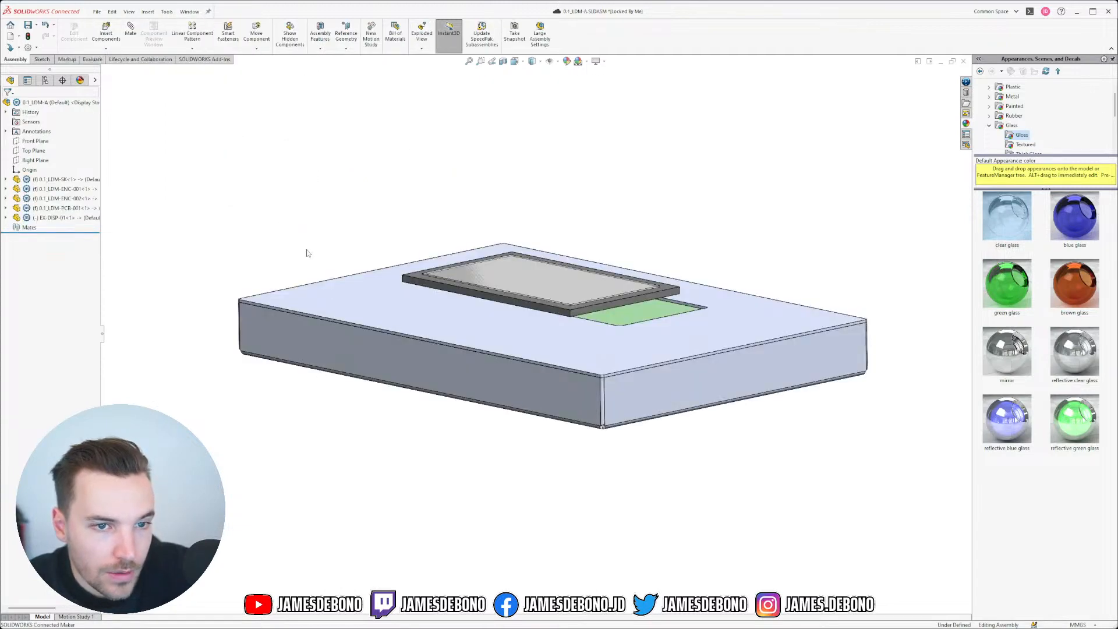
{"action": "left_click_drag", "start_coordinate": [577, 313], "coordinate": [613, 282]}
{"action": "left_click", "coordinate": [810, 203]}
{"action": "middle_click_drag", "start_coordinate": [809, 204], "coordinate": [759, 221]}
{"action": "scroll", "coordinate": [788, 216], "scroll_direction": "up", "scroll_amount": 1}
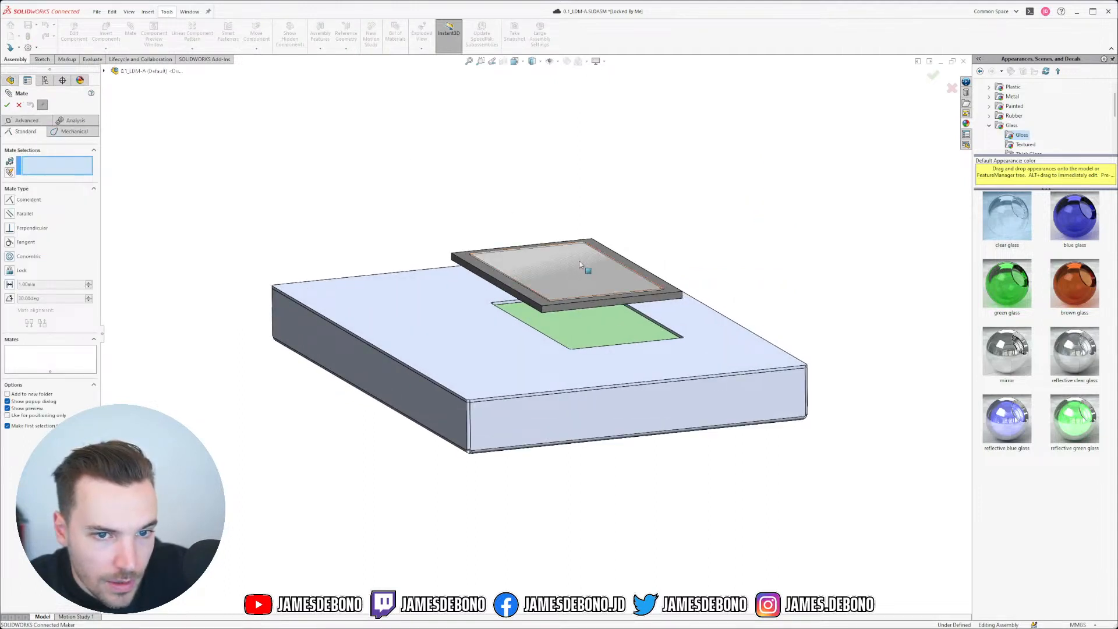
Step: Add a Coincident mate between the display's top face and the enclosure top face
{"action": "left_click", "coordinate": [574, 257]}
{"action": "scroll", "coordinate": [609, 336], "scroll_direction": "up", "scroll_amount": 3}
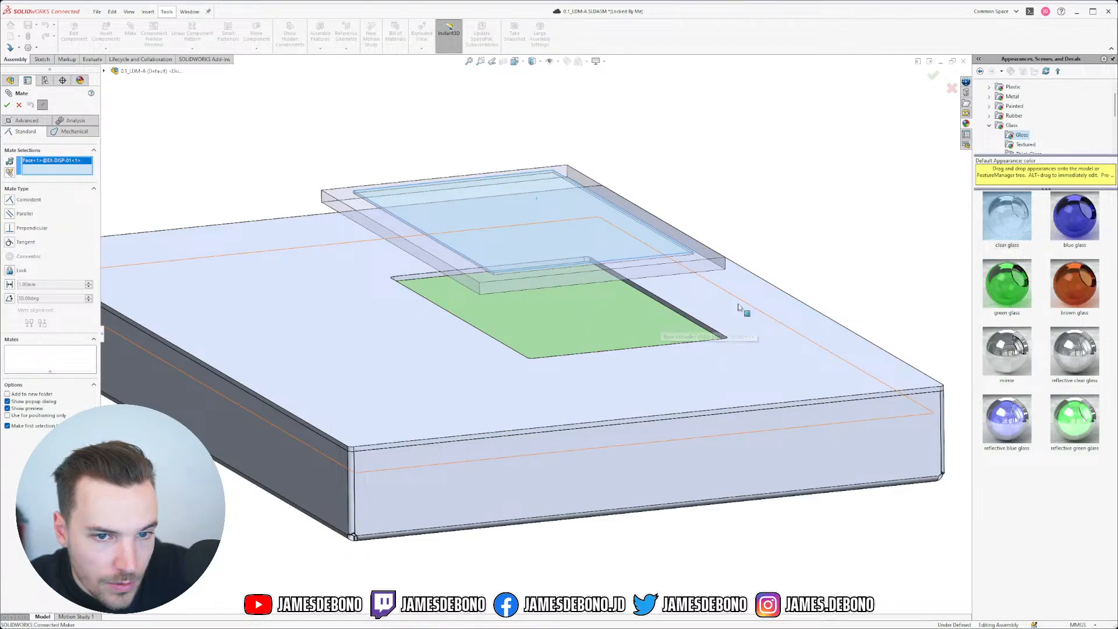
{"action": "left_click", "coordinate": [726, 313]}
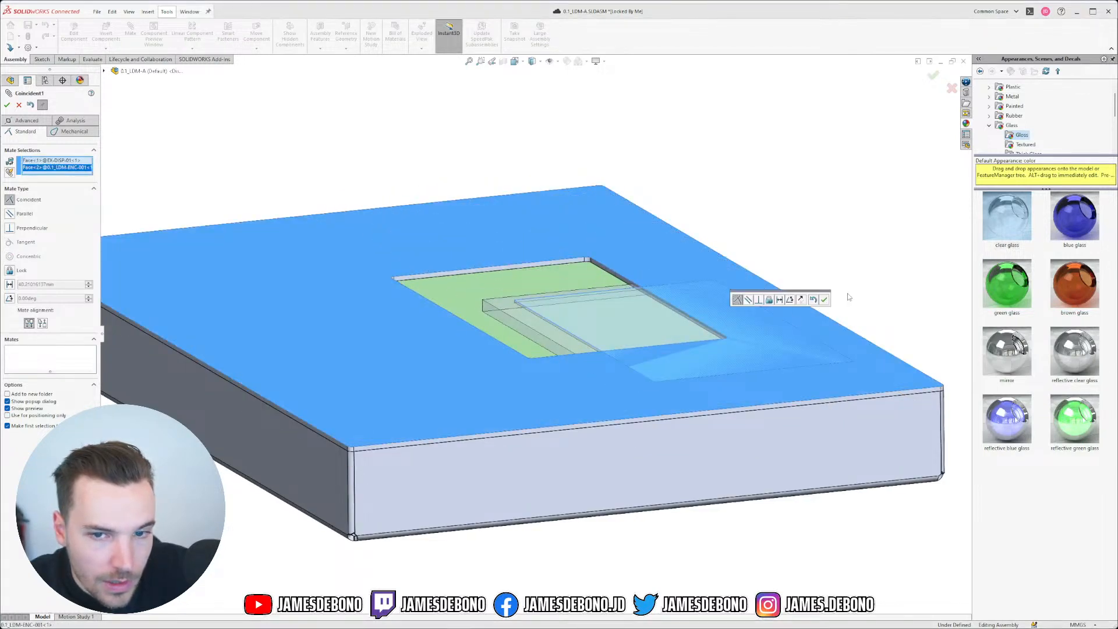
{"action": "left_click", "coordinate": [824, 300]}
{"action": "left_click_drag", "start_coordinate": [553, 300], "coordinate": [432, 276]}
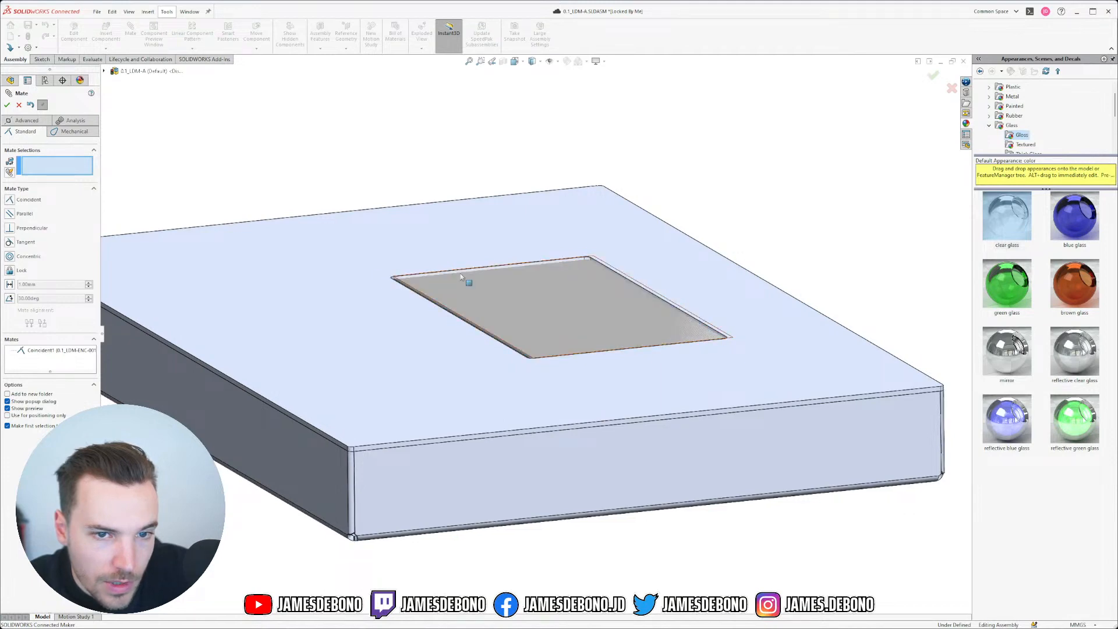
{"action": "middle_click_drag", "start_coordinate": [813, 199], "coordinate": [656, 244]}
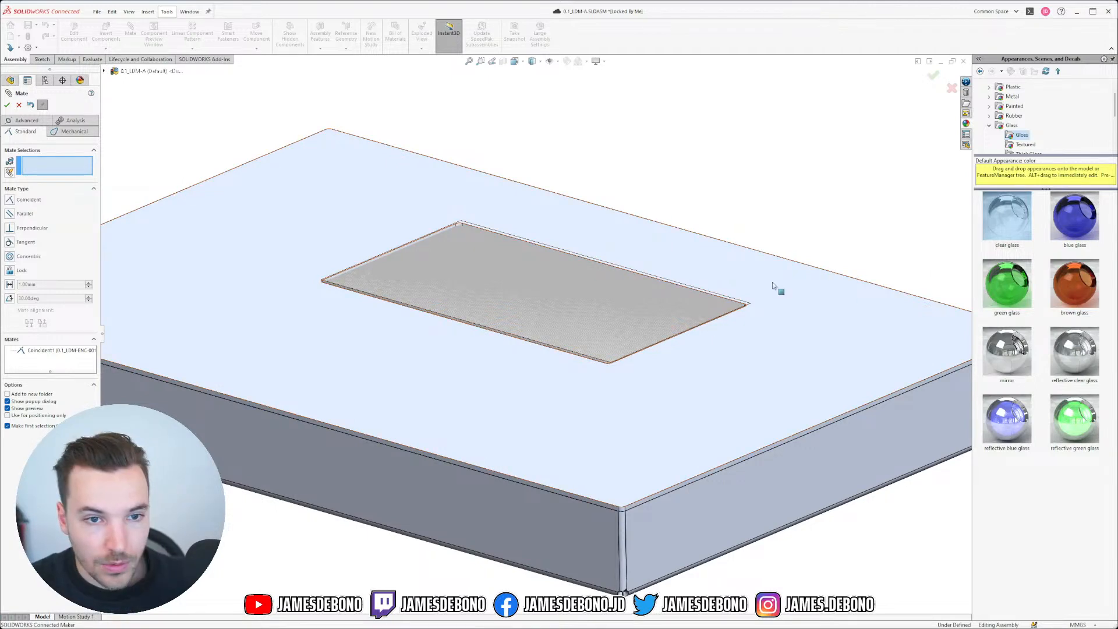
{"action": "scroll", "coordinate": [751, 328], "scroll_direction": "up", "scroll_amount": 3}
{"action": "scroll", "coordinate": [382, 332], "scroll_direction": "down", "scroll_amount": 1}
{"action": "scroll", "coordinate": [350, 333], "scroll_direction": "down", "scroll_amount": 1}
{"action": "middle_click_drag", "start_coordinate": [601, 344], "coordinate": [602, 369]}
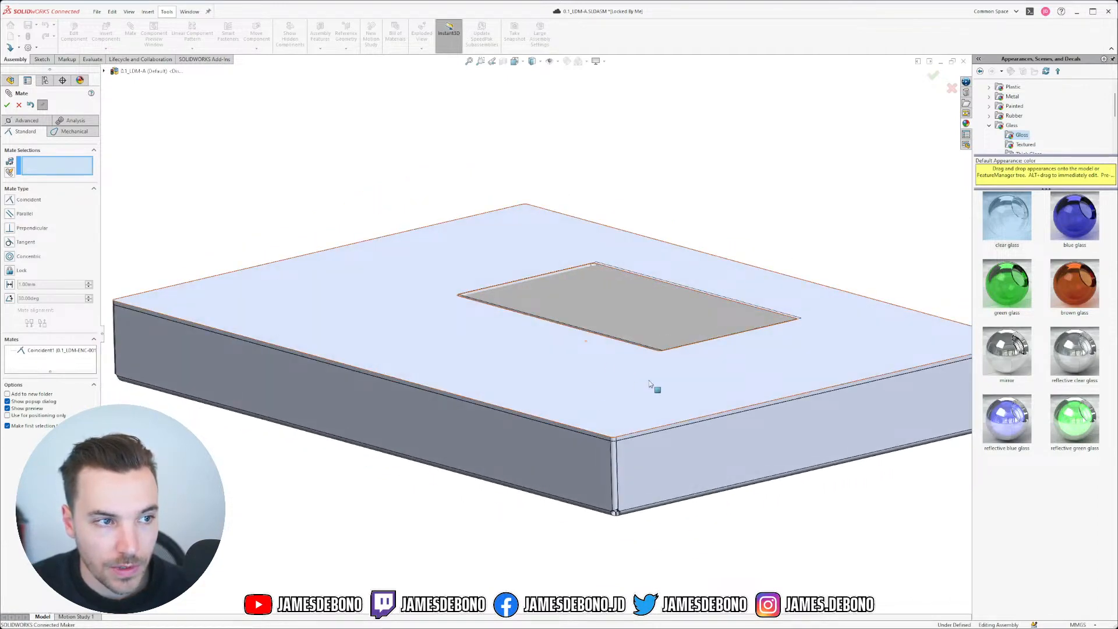
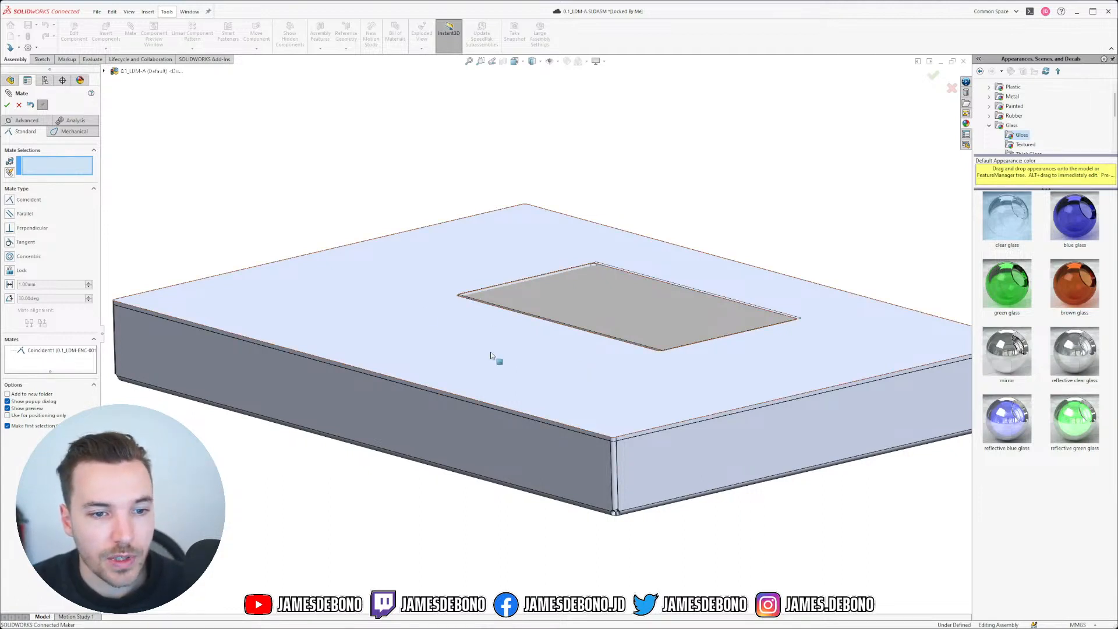
Step: Delete the Coincident1 mate from EX-DISP-01's Mates folder, confirming with Yes
{"action": "key", "text": "Escape"}
{"action": "left_click", "coordinate": [463, 348]}
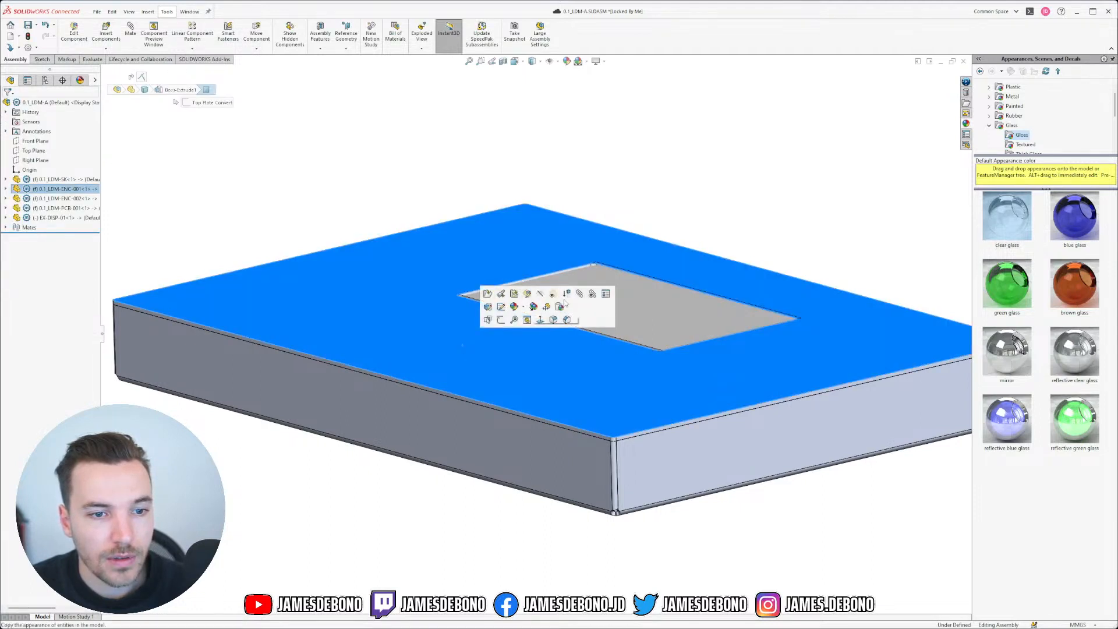
{"action": "left_click", "coordinate": [805, 210]}
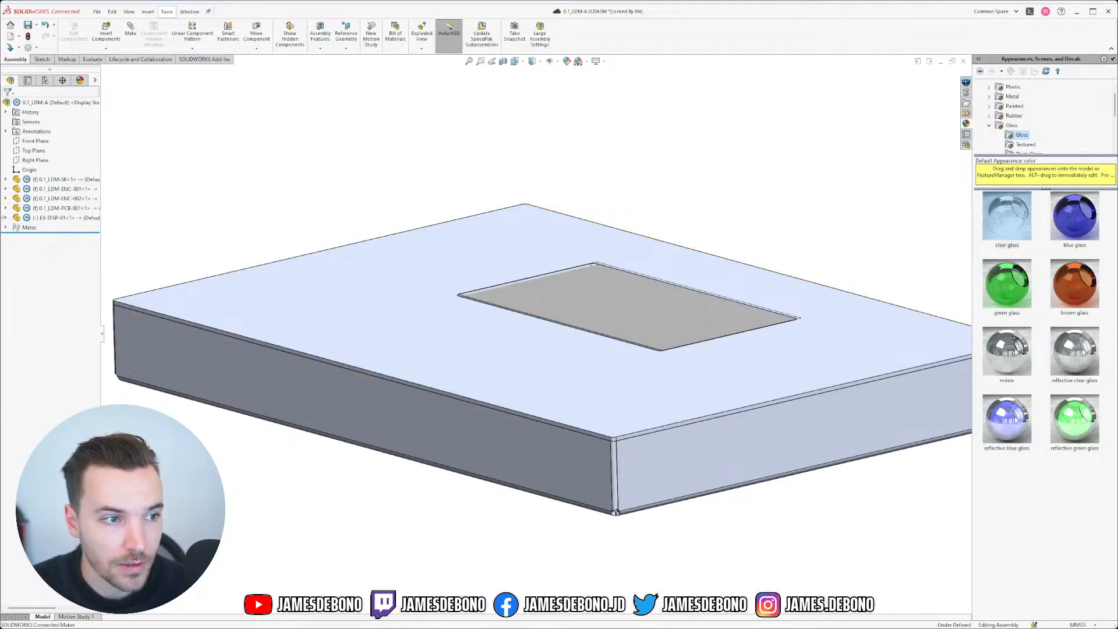
{"action": "left_click", "coordinate": [5, 218]}
{"action": "left_click", "coordinate": [15, 227]}
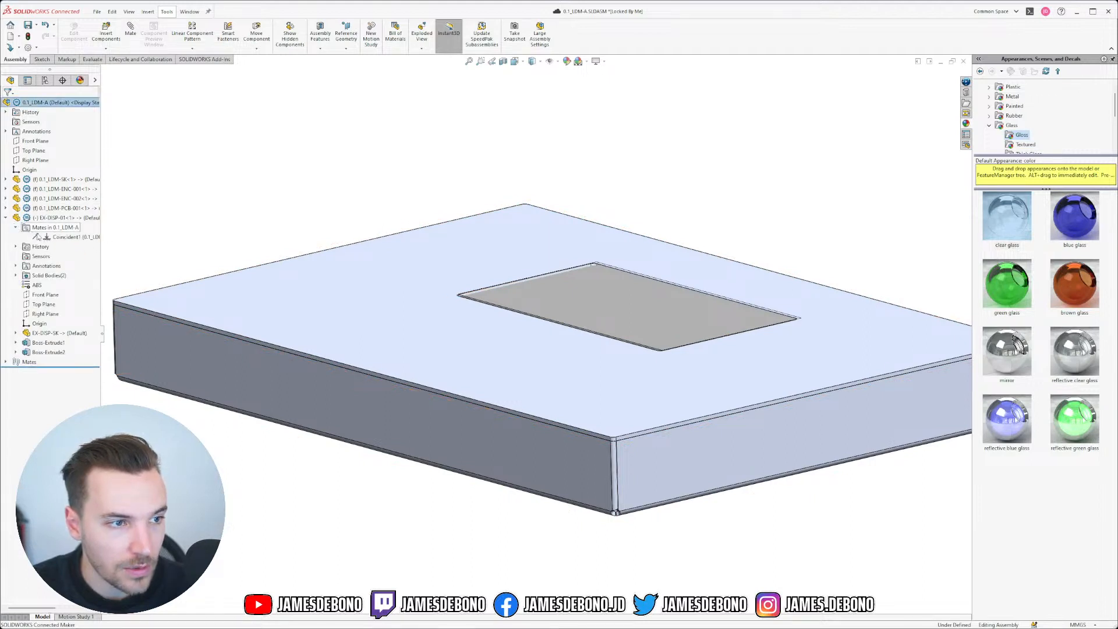
{"action": "left_click", "coordinate": [60, 237]}
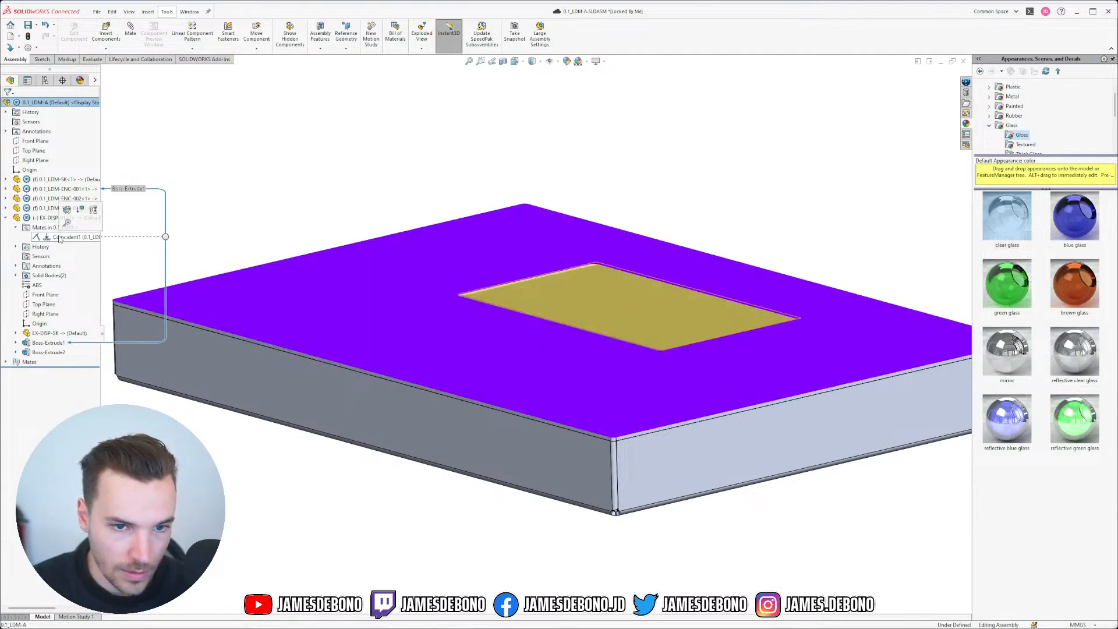
{"action": "key", "text": "Delete"}
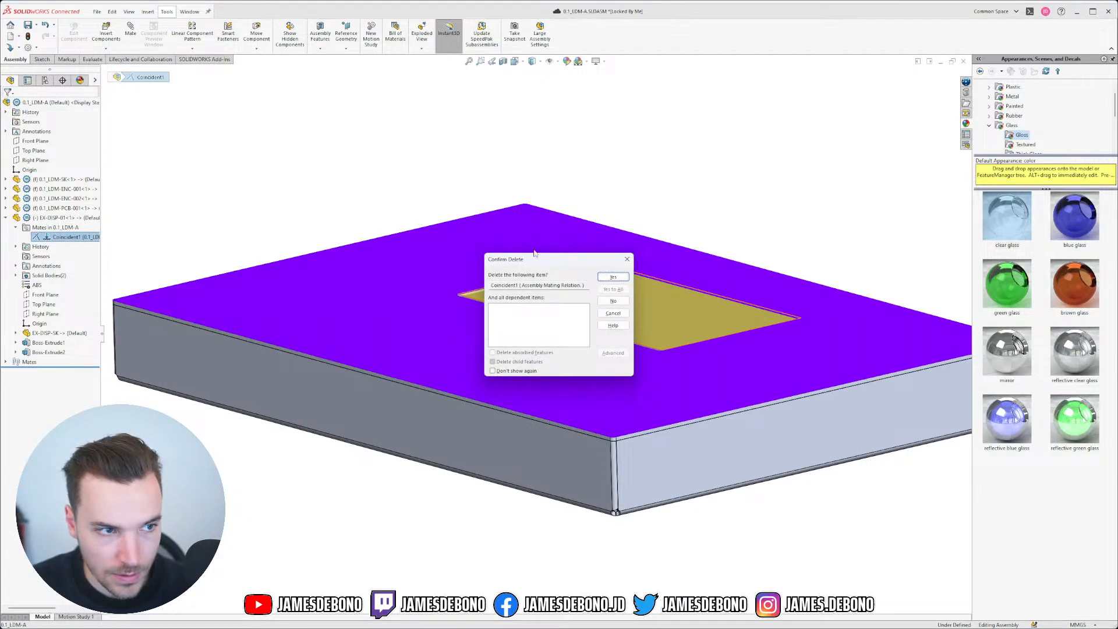
{"action": "left_click", "coordinate": [613, 277]}
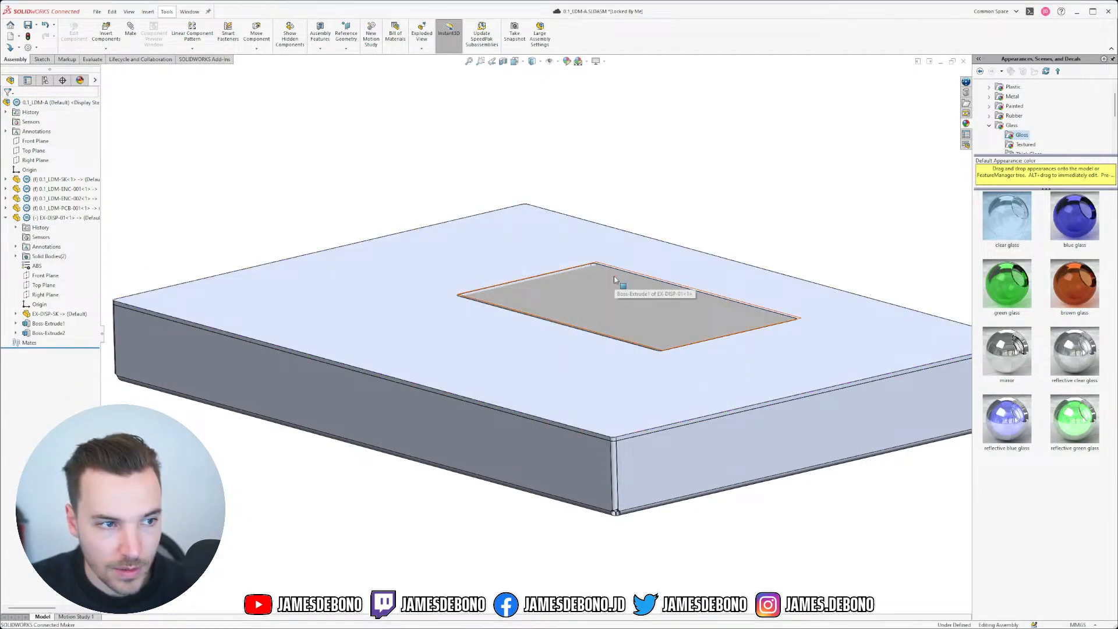
{"action": "left_click", "coordinate": [6, 218]}
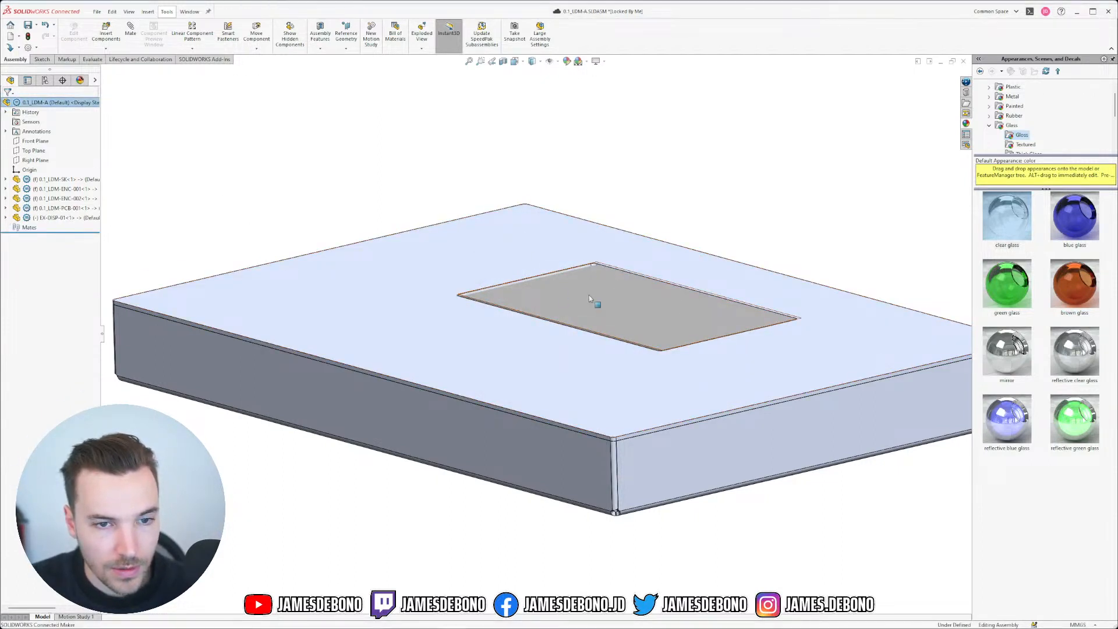
Step: Lift the display above the enclosure and show the 0.1_LDM-SK PCB Top sketch
{"action": "left_click_drag", "start_coordinate": [608, 313], "coordinate": [644, 217]}
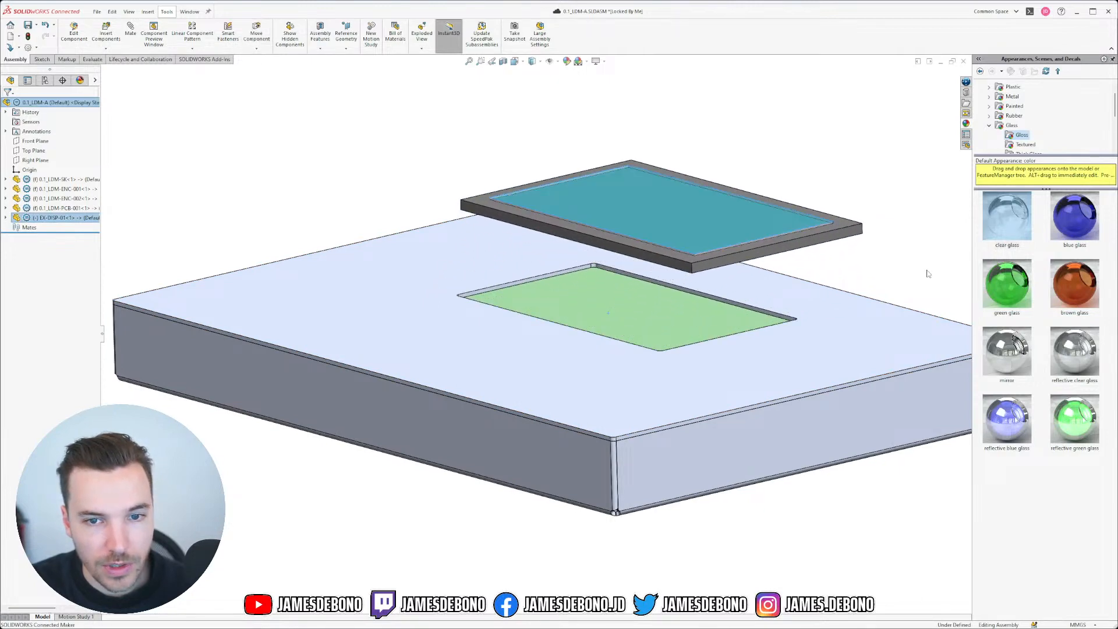
{"action": "mouse_move", "coordinate": [758, 311]}
{"action": "middle_mouse_down"}
{"action": "mouse_move", "coordinate": [749, 262]}
{"action": "mouse_move", "coordinate": [761, 320]}
{"action": "middle_mouse_up"}
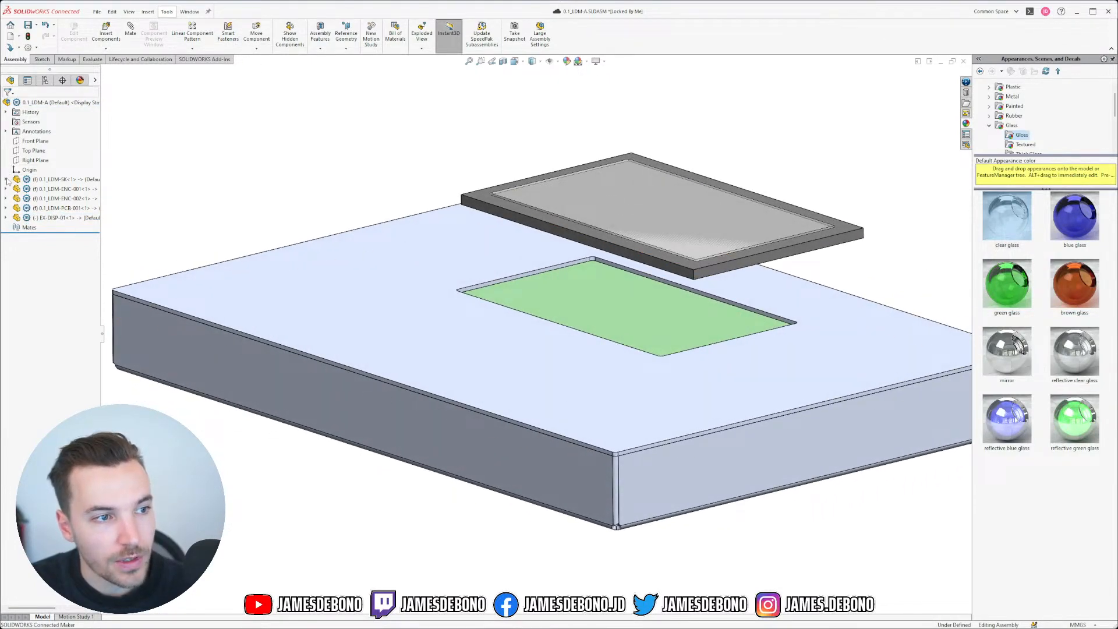
{"action": "left_click", "coordinate": [6, 180]}
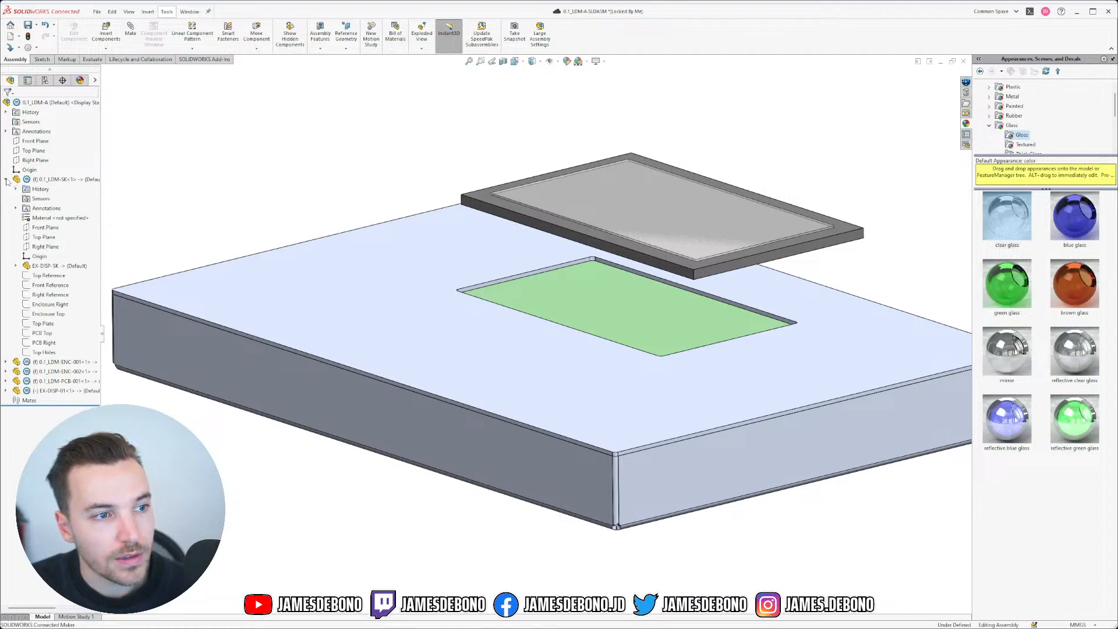
{"action": "left_click", "coordinate": [43, 335]}
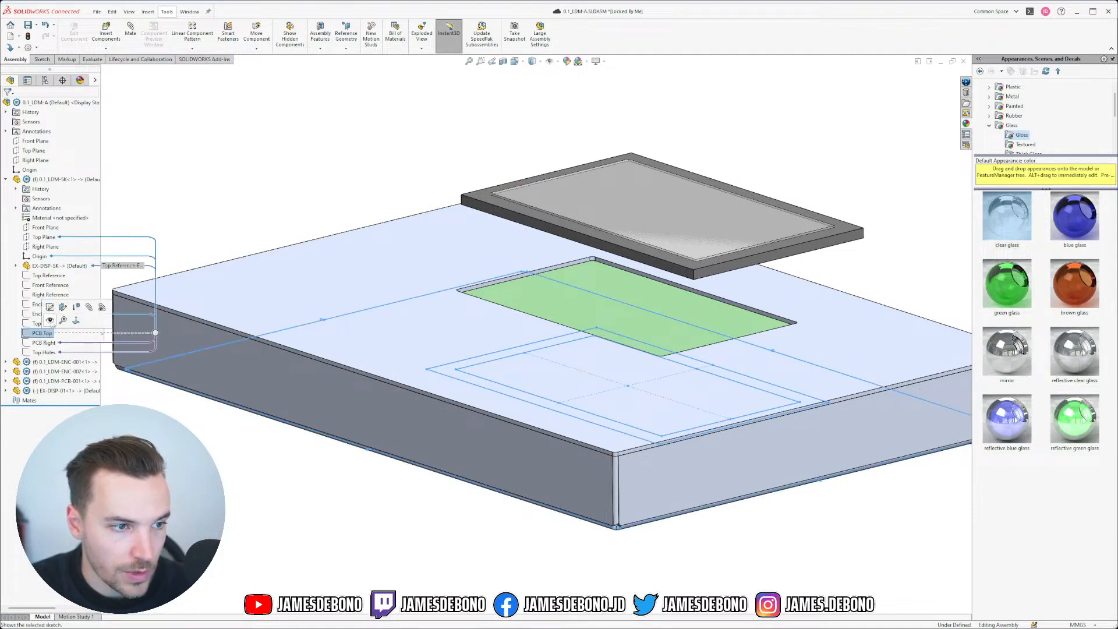
{"action": "left_click", "coordinate": [52, 320]}
Step: Select the EX-DISP-01 Front Plane as the first reference of a new mate
{"action": "left_click", "coordinate": [359, 216]}
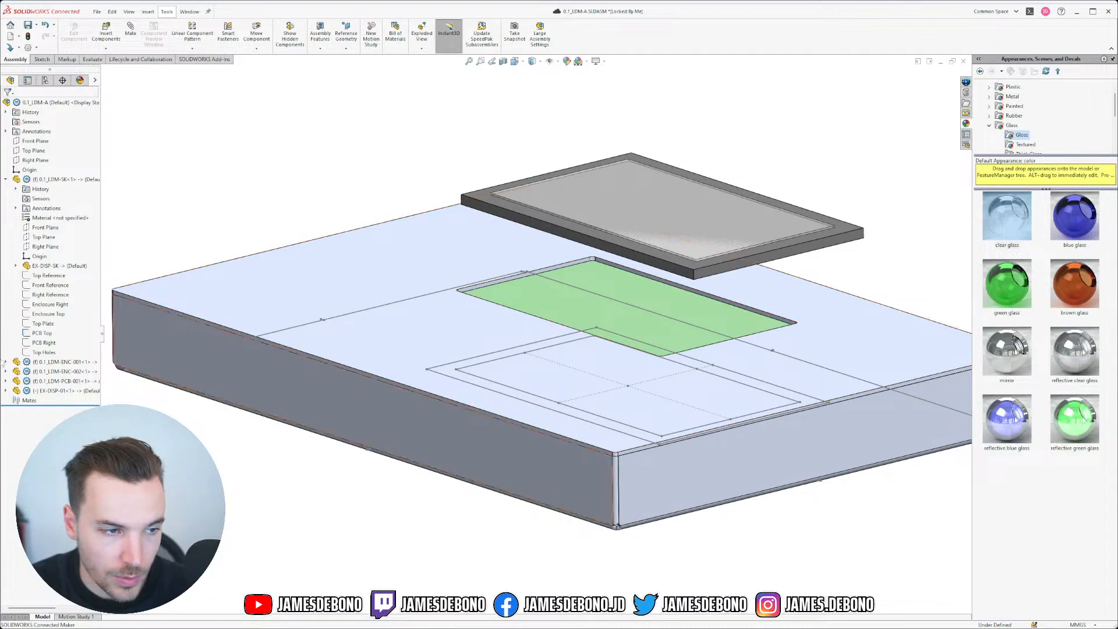
{"action": "left_click", "coordinate": [6, 391]}
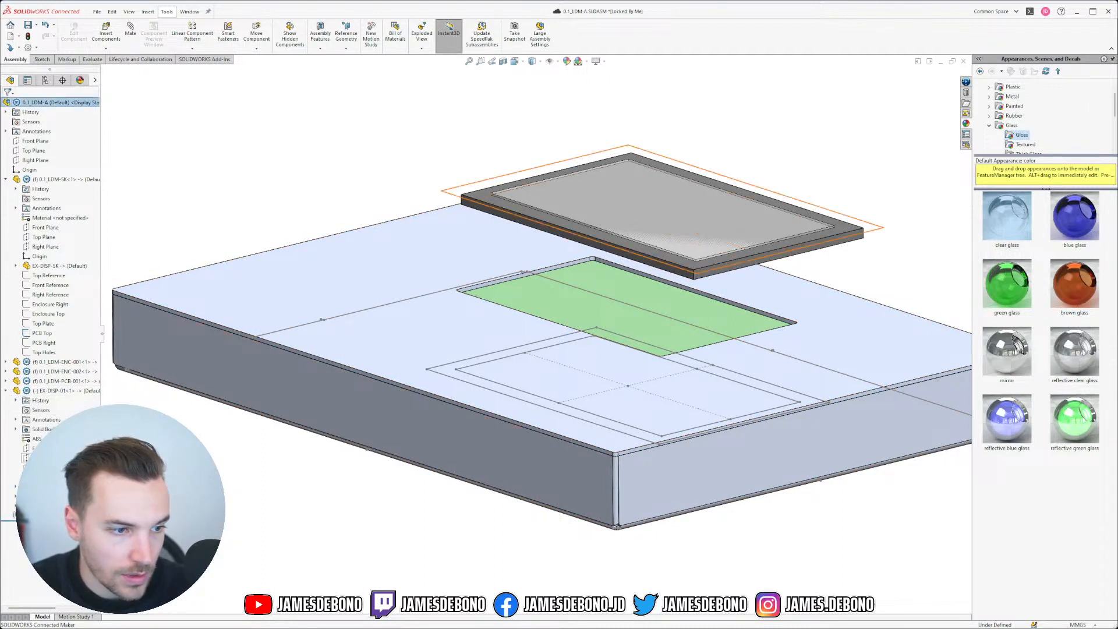
{"action": "left_click", "coordinate": [30, 448]}
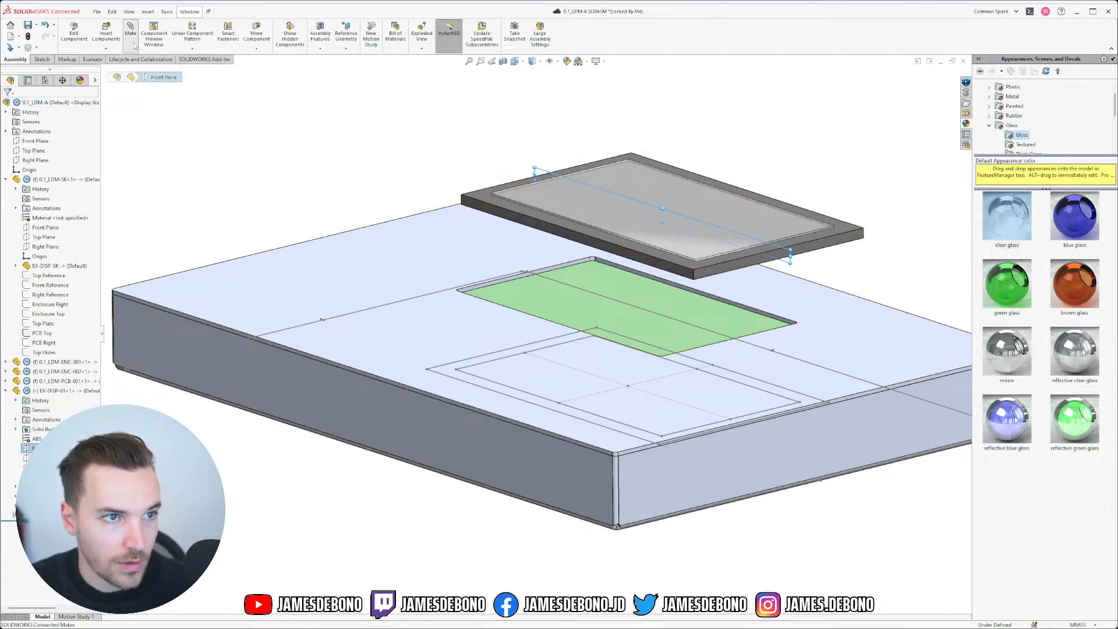
Step: Mate the display's Front and Right Planes coincident to the same PCB Top sketch point
{"action": "left_click", "coordinate": [628, 387]}
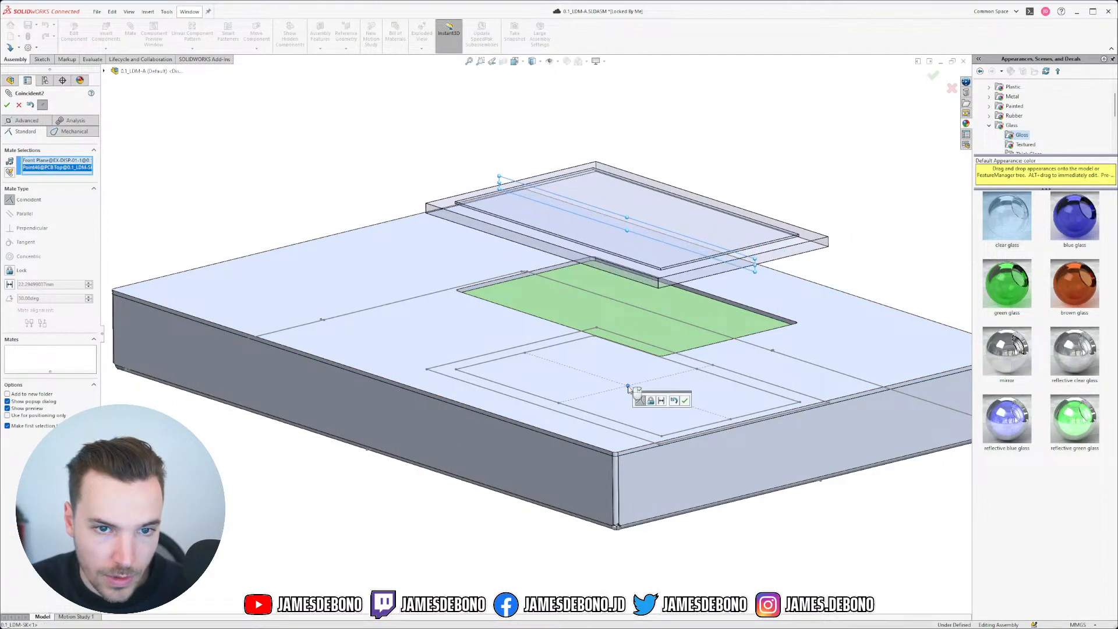
{"action": "key", "text": "Return"}
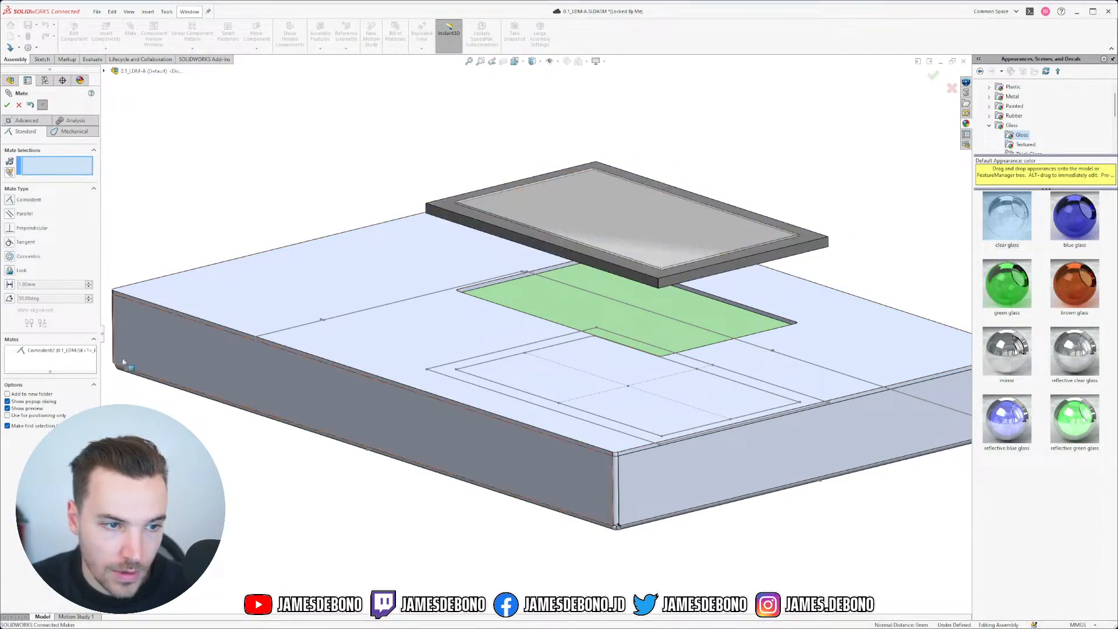
{"action": "left_click", "coordinate": [104, 70]}
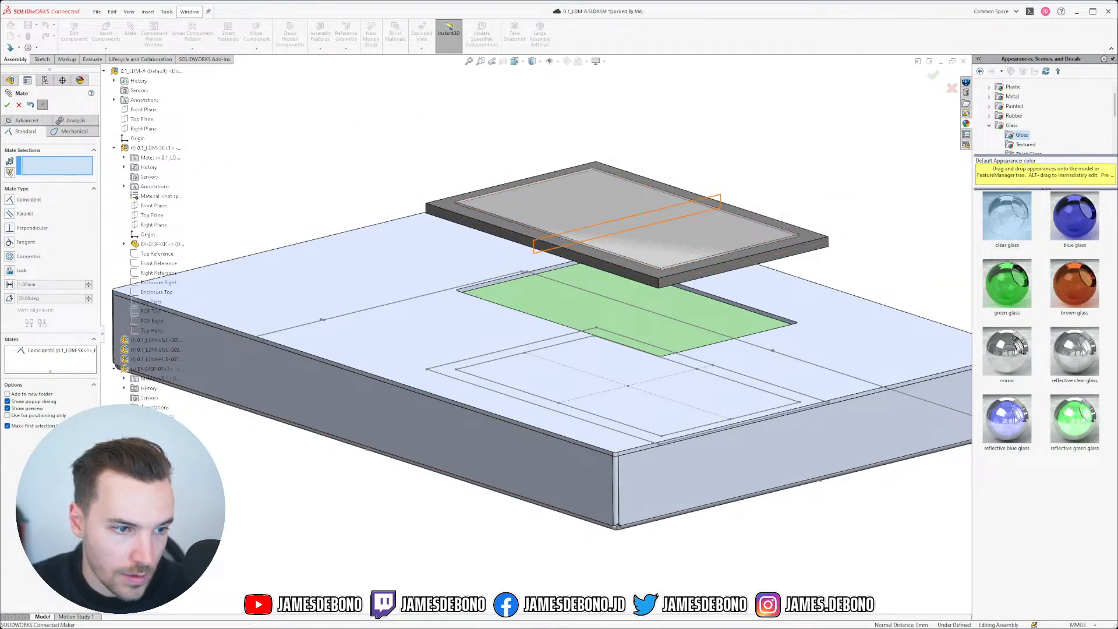
{"action": "left_click", "coordinate": [627, 231]}
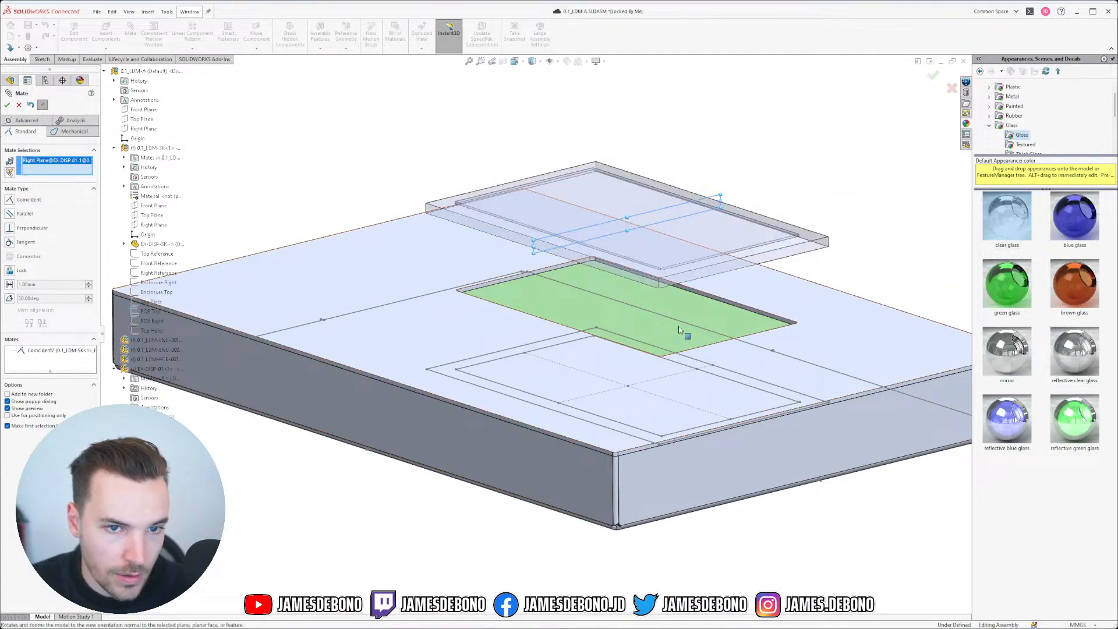
{"action": "left_click", "coordinate": [627, 386]}
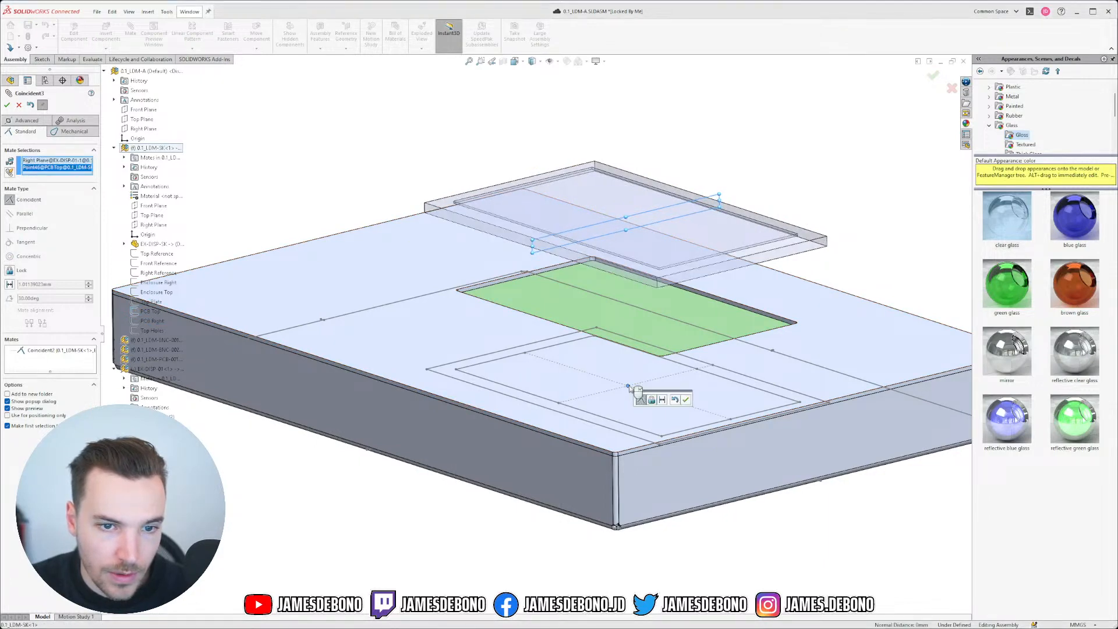
{"action": "left_click", "coordinate": [685, 399]}
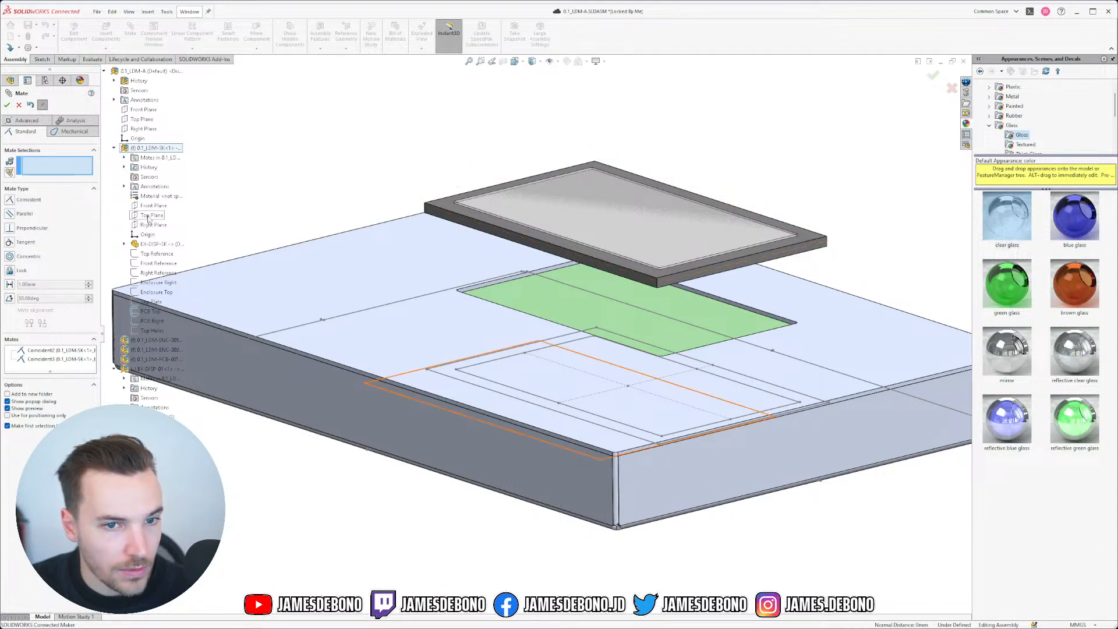
{"action": "left_click", "coordinate": [7, 105]}
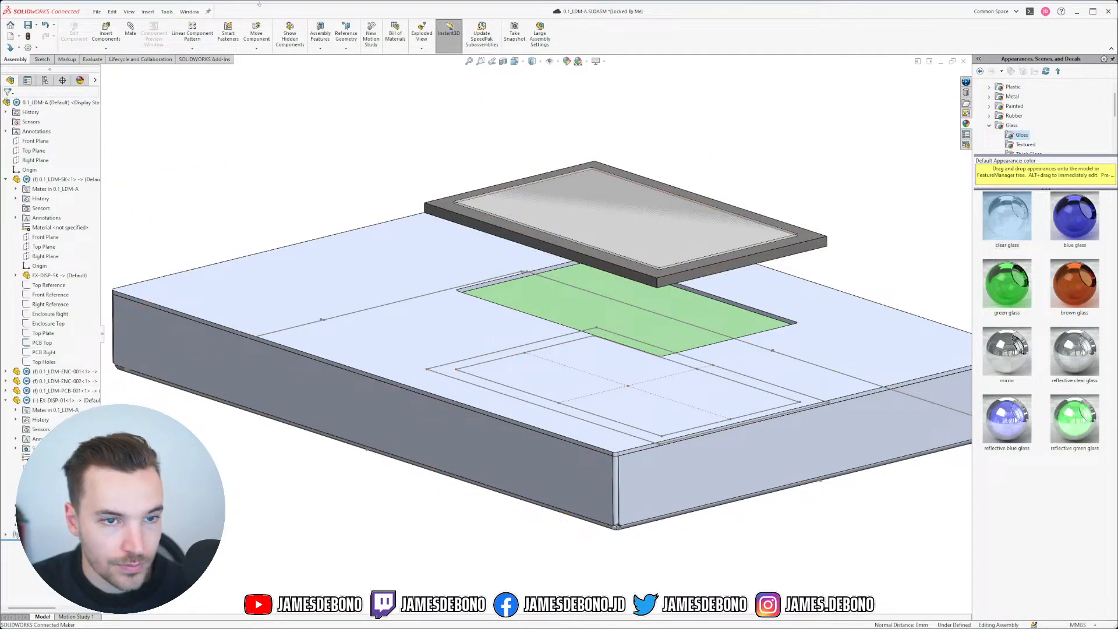
Step: Save all modified documents and switch to the 0.1_LDM-SK part in isometric view
{"action": "key", "text": "ctrl+s"}
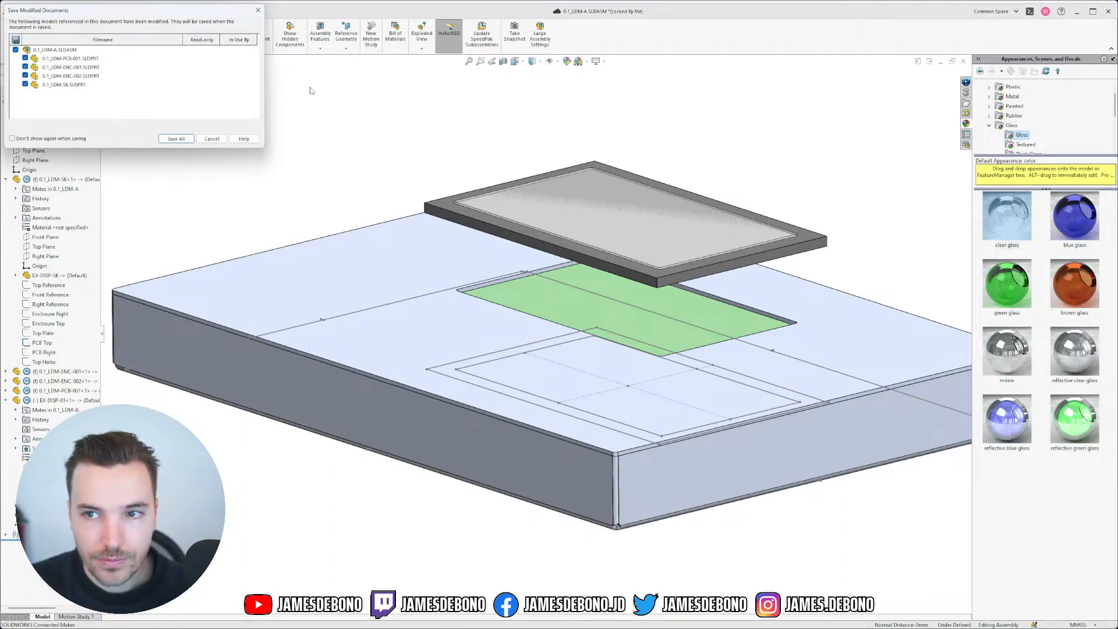
{"action": "left_click", "coordinate": [176, 139]}
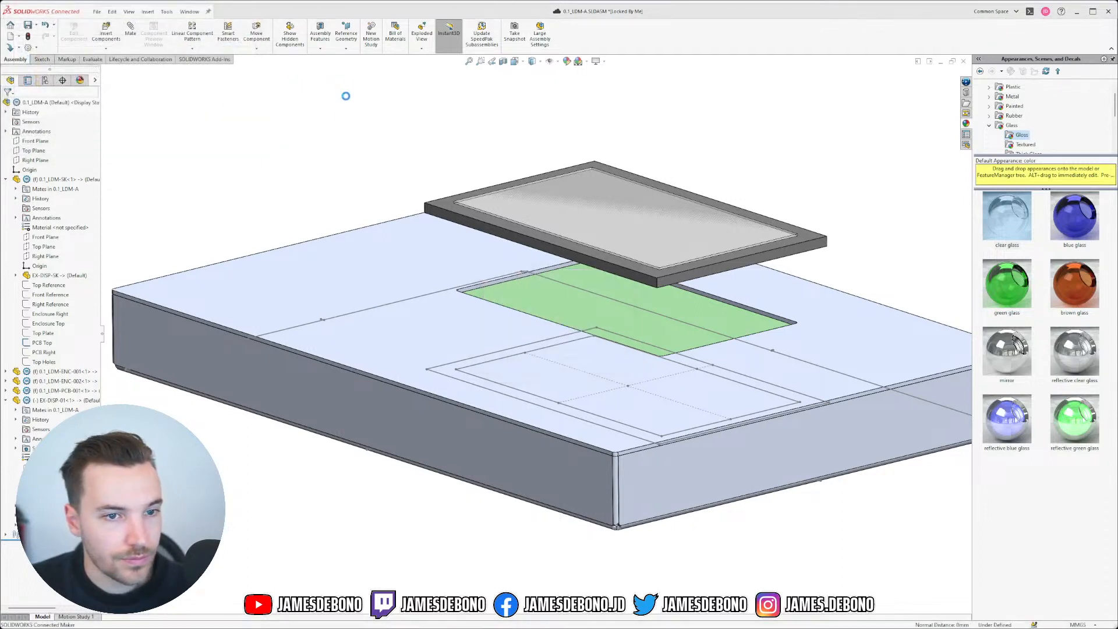
{"action": "left_click", "coordinate": [189, 11]}
{"action": "left_click", "coordinate": [217, 104]}
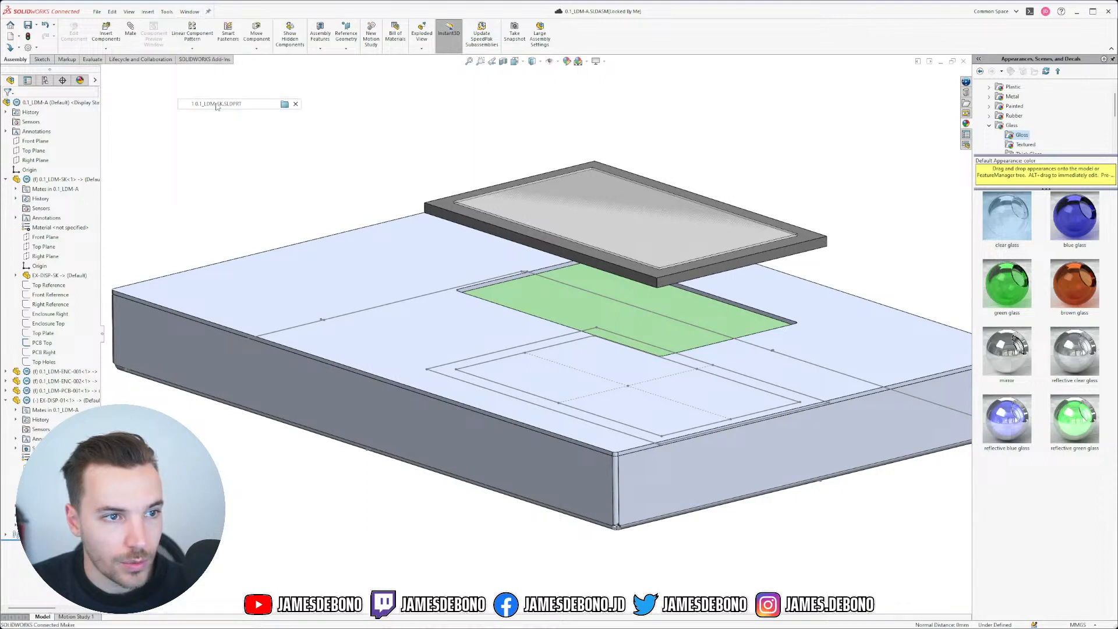
{"action": "key", "text": "ctrl+7"}
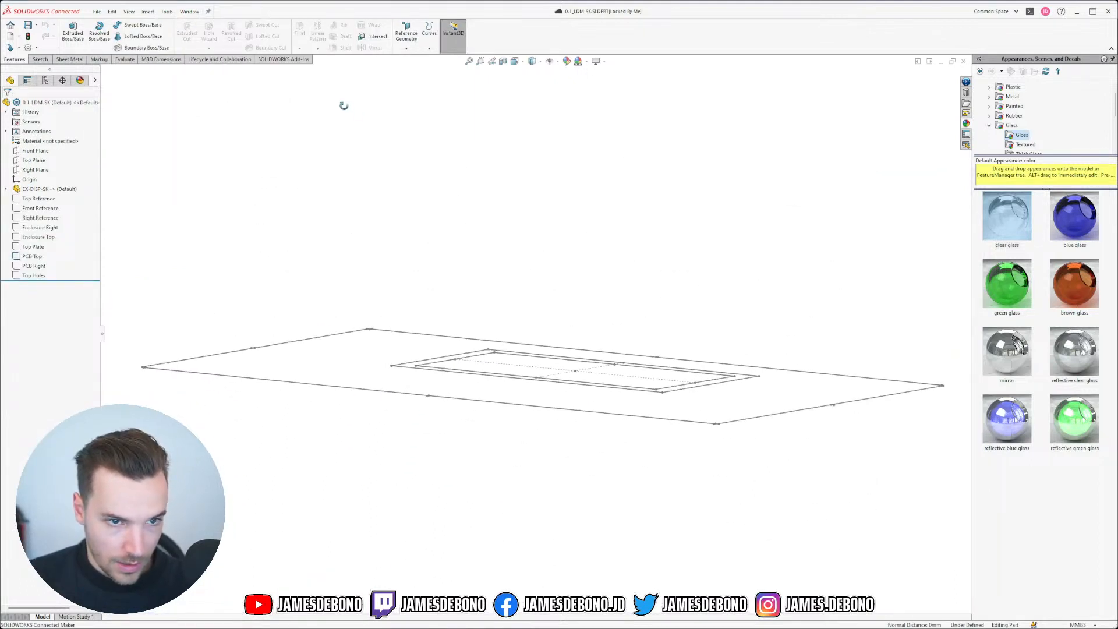
Step: Show the Right Reference sketch of the EX-DISP-SK derived part
{"action": "left_click", "coordinate": [32, 267]}
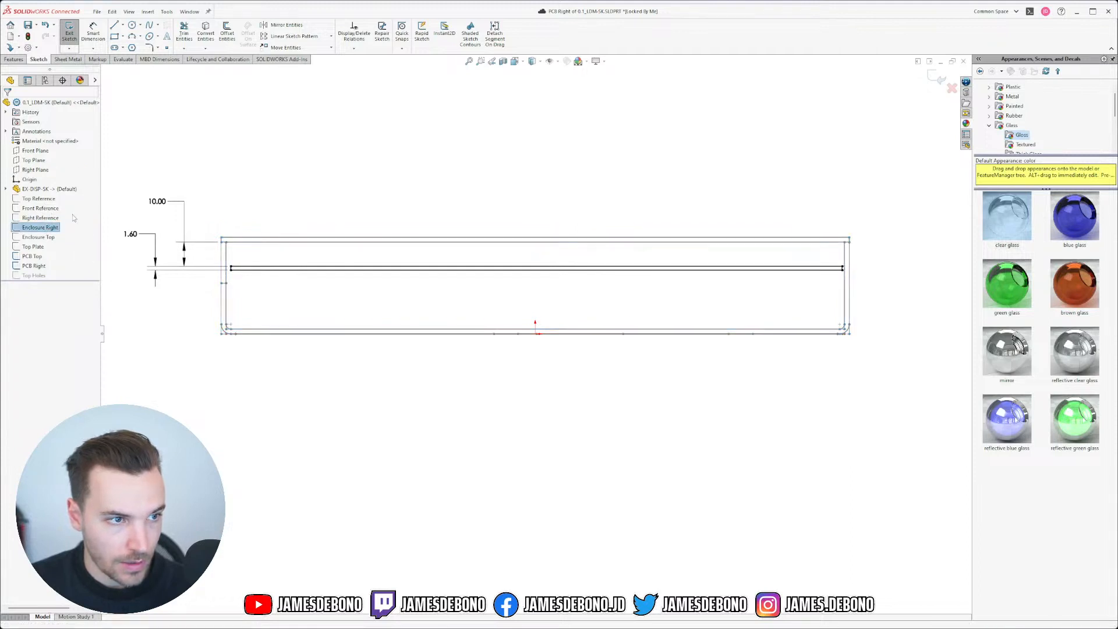
{"action": "left_click", "coordinate": [6, 189]}
{"action": "left_click", "coordinate": [16, 198]}
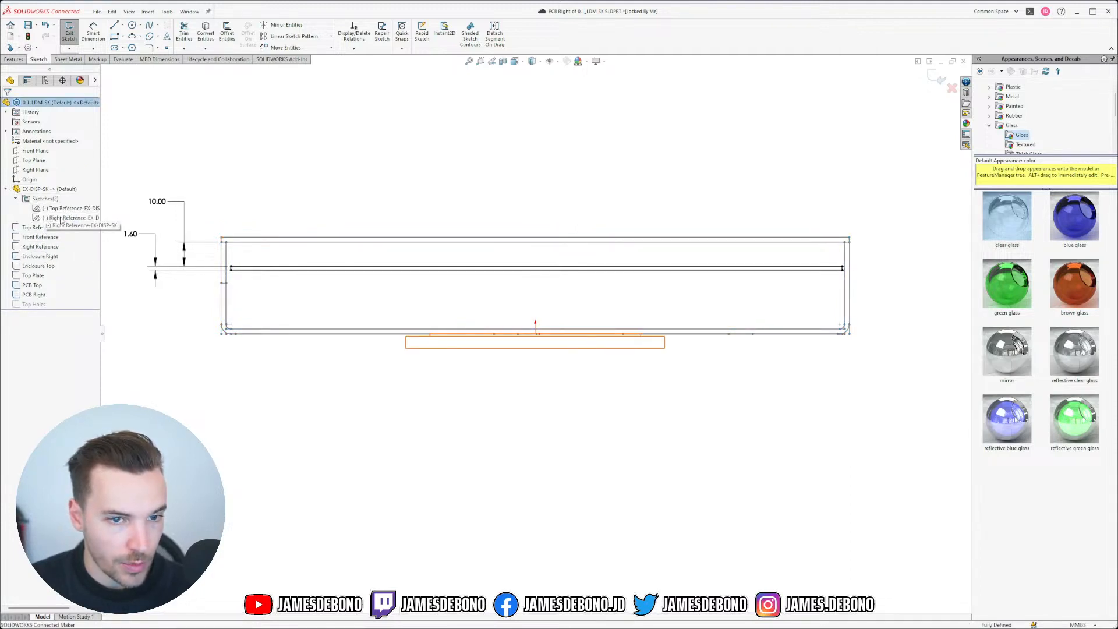
{"action": "left_click", "coordinate": [64, 217]}
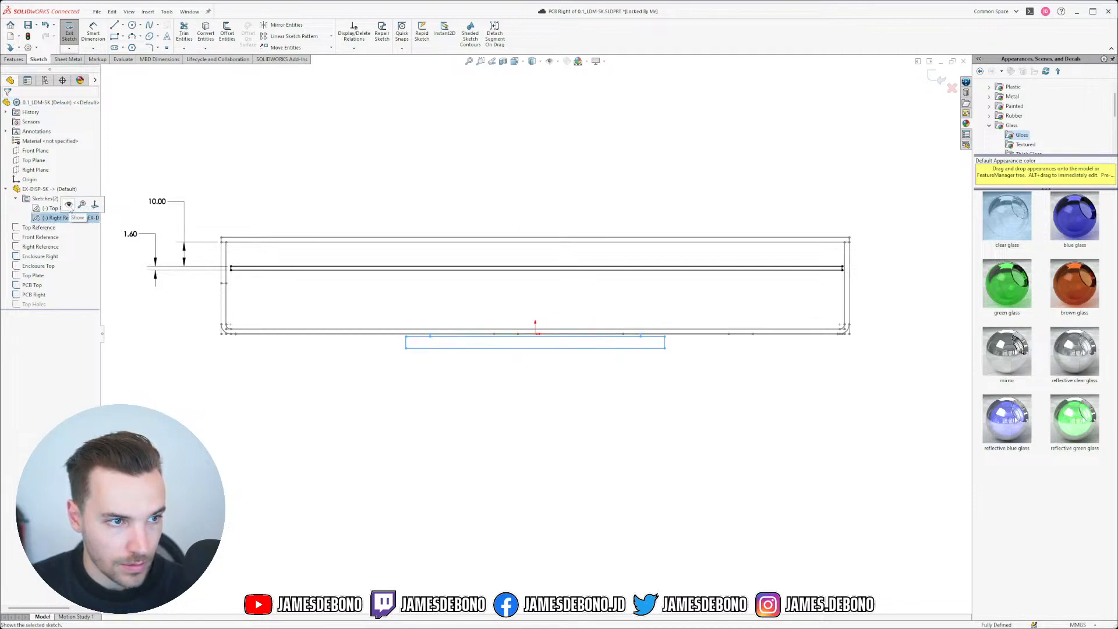
{"action": "left_click", "coordinate": [68, 204]}
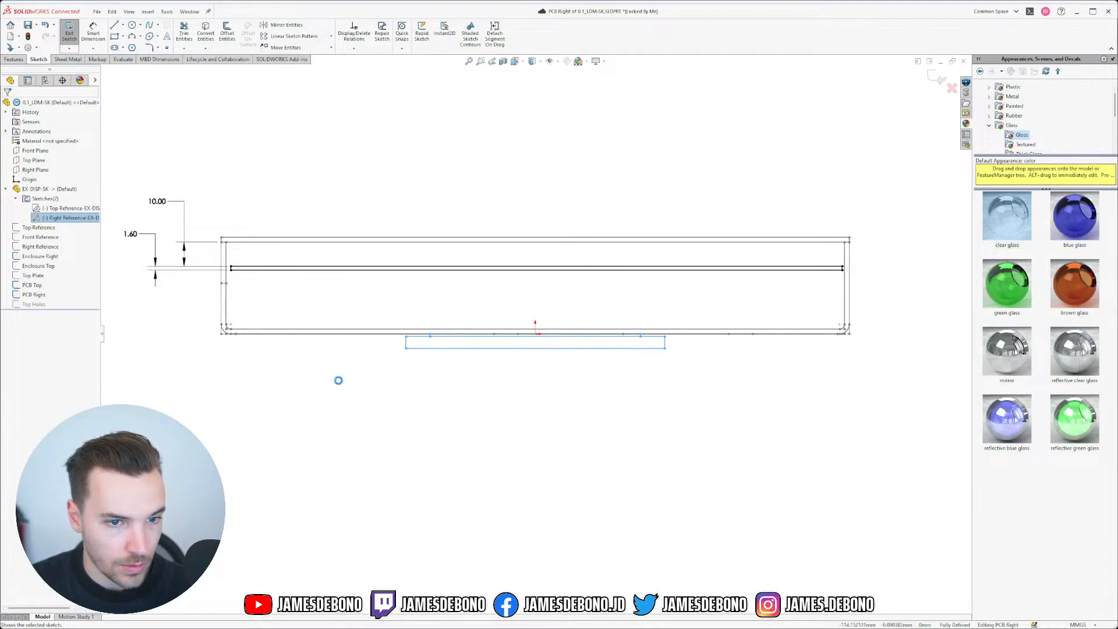
{"action": "left_click", "coordinate": [532, 386]}
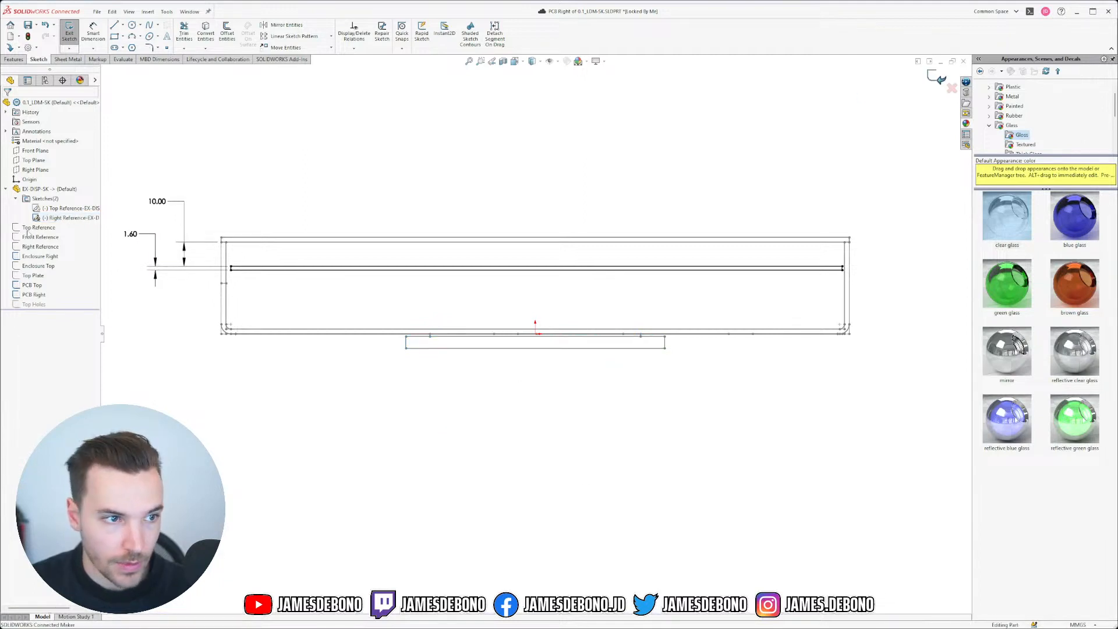
Step: Exit the active sketch and toggle the Right Reference sketch off and back on
{"action": "left_click", "coordinate": [937, 76]}
{"action": "left_click", "coordinate": [64, 217]}
{"action": "left_click", "coordinate": [84, 205]}
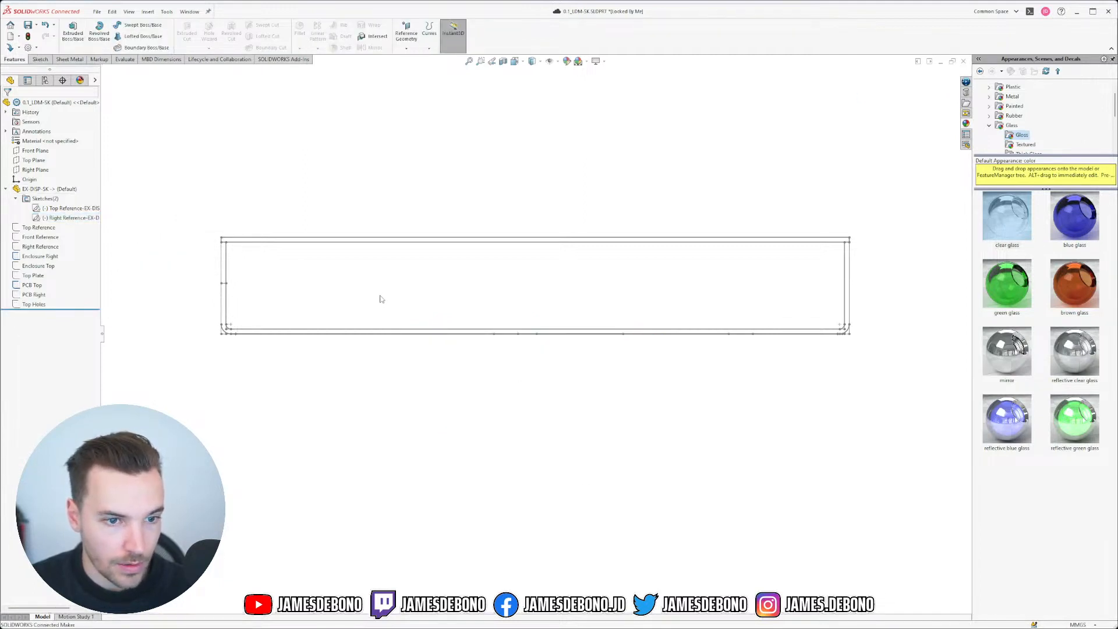
{"action": "left_click", "coordinate": [75, 208]}
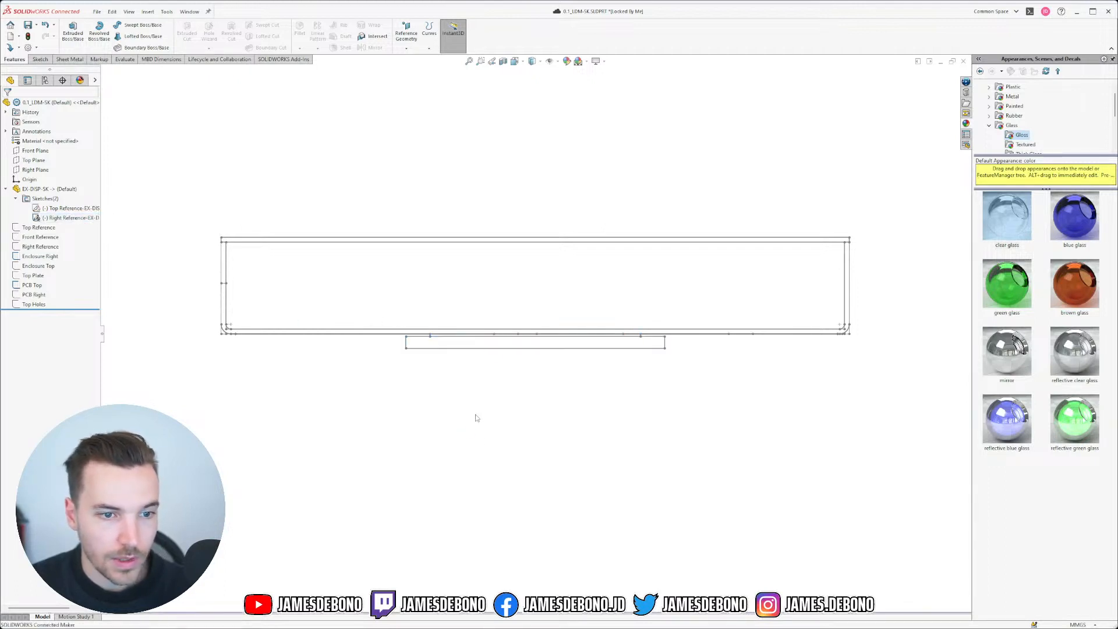
{"action": "scroll", "coordinate": [494, 345], "scroll_direction": "down", "scroll_amount": 3}
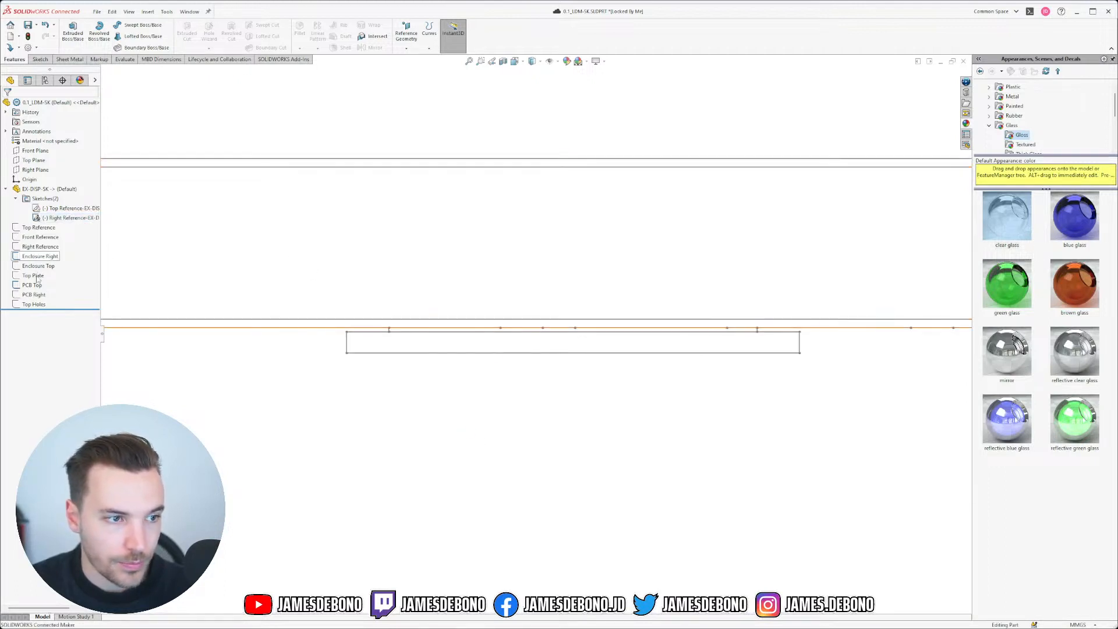
{"action": "left_click", "coordinate": [37, 170]}
Step: Start a sketch on the Right Plane and draw a wide rectangle below the outline
{"action": "left_click", "coordinate": [49, 155]}
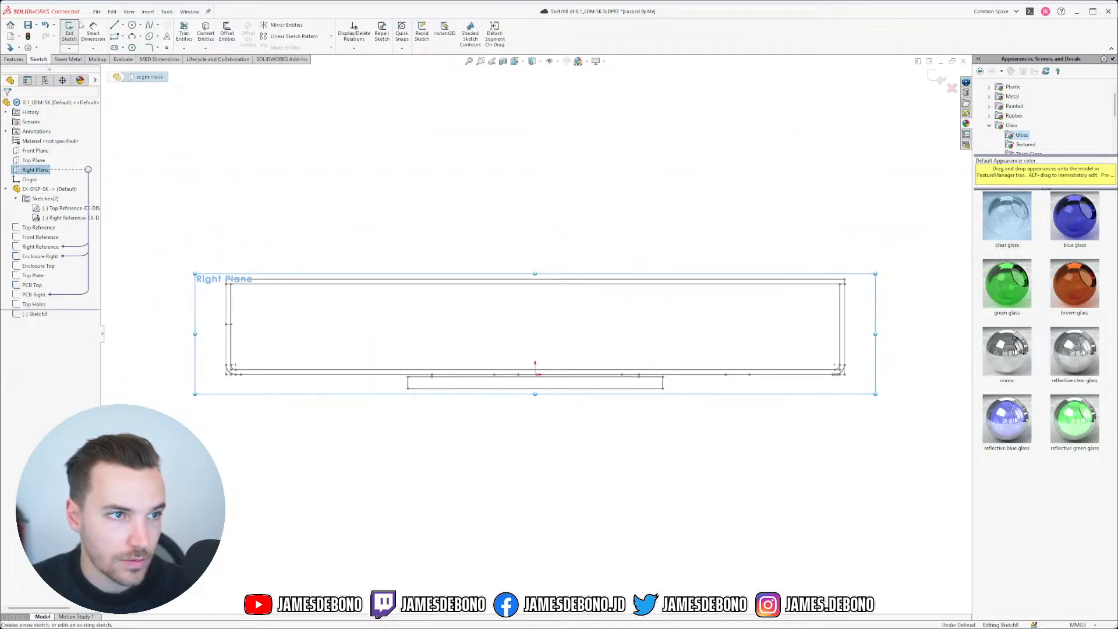
{"action": "left_click", "coordinate": [115, 36]}
{"action": "left_click_drag", "start_coordinate": [383, 421], "coordinate": [425, 434]}
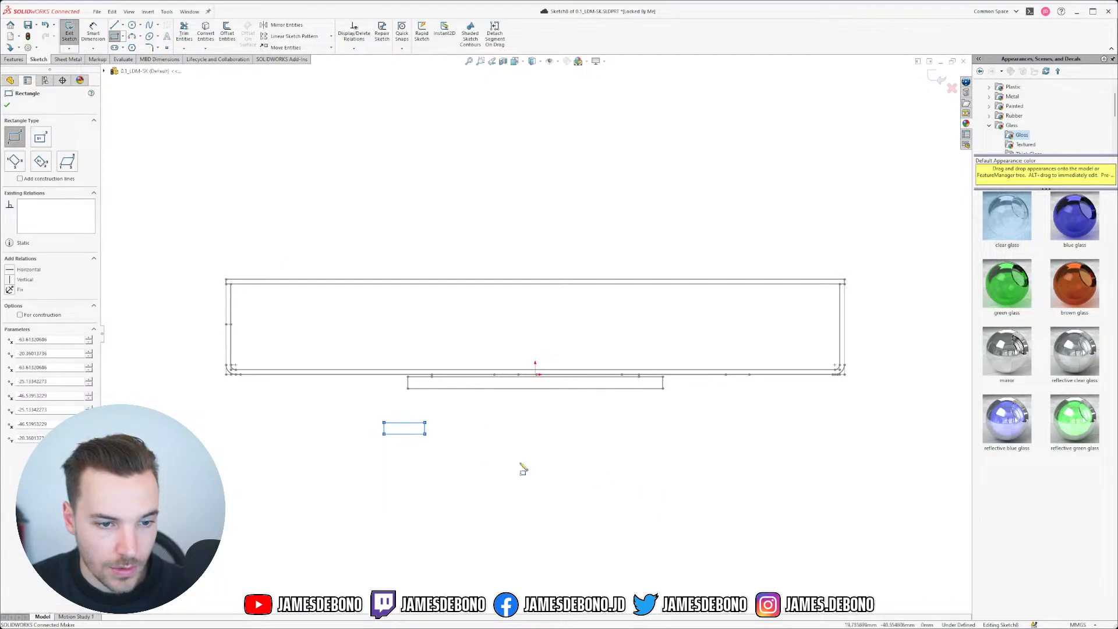
{"action": "key", "text": "Escape"}
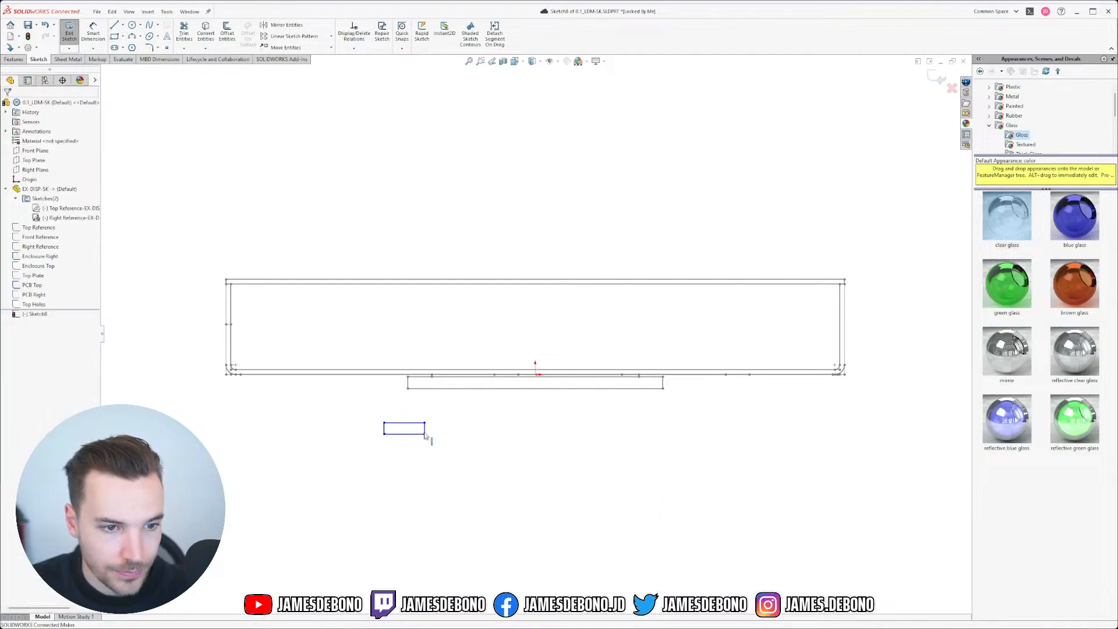
{"action": "left_click_drag", "start_coordinate": [425, 434], "coordinate": [676, 453]}
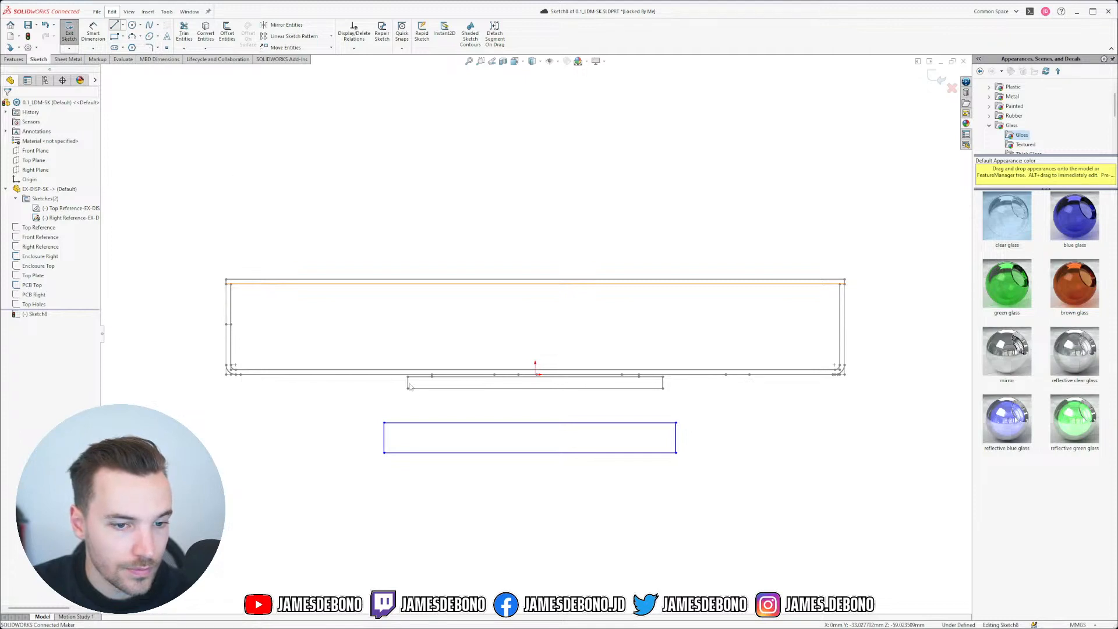
Step: Draw a stepped line chain rising from the rectangle's top edge
{"action": "left_click", "coordinate": [411, 423]}
{"action": "left_click", "coordinate": [412, 416]}
{"action": "left_click", "coordinate": [658, 418]}
{"action": "left_click", "coordinate": [657, 422]}
{"action": "key", "text": "Escape"}
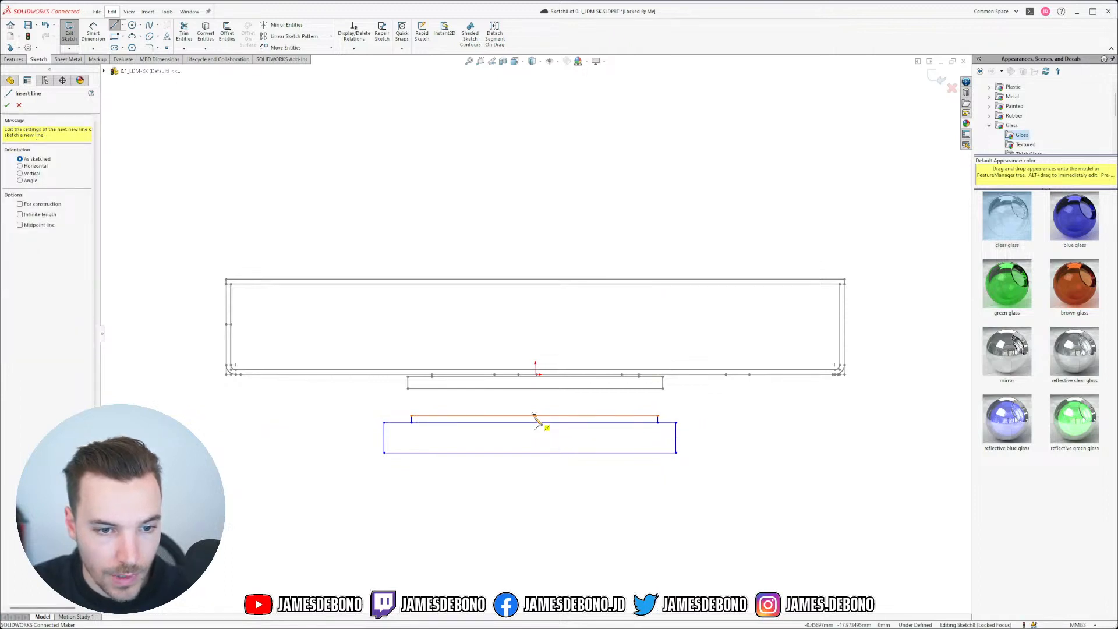
Step: Add a short centre line at the step's midpoint as construction geometry
{"action": "left_click", "coordinate": [534, 418]}
{"action": "left_click", "coordinate": [530, 422]}
{"action": "key", "text": "Escape"}
{"action": "left_click", "coordinate": [585, 388]}
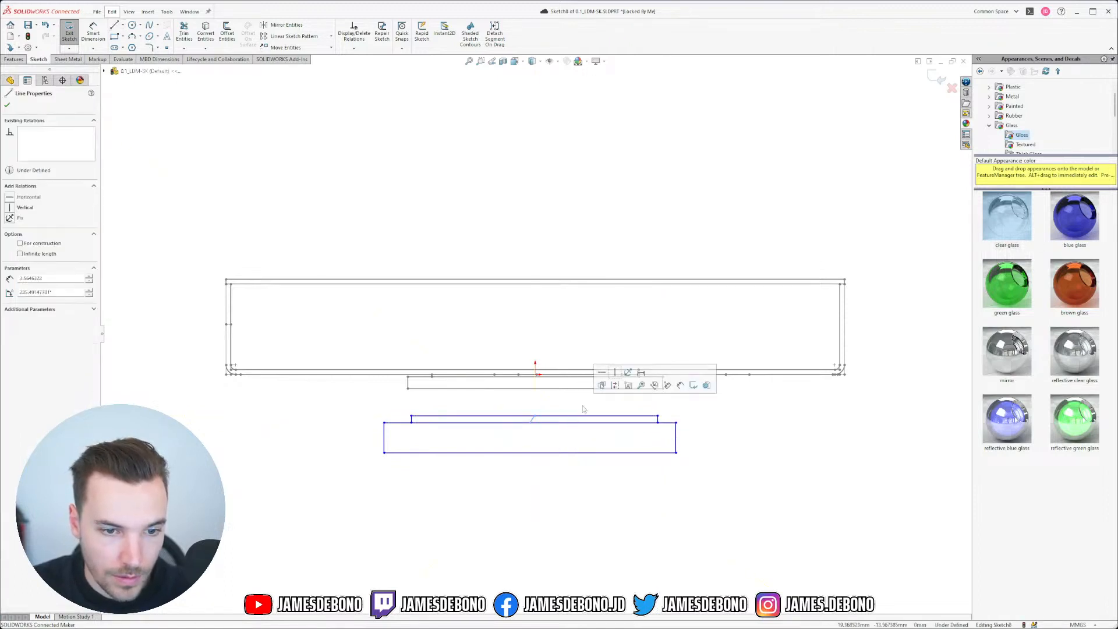
{"action": "left_click", "coordinate": [615, 386]}
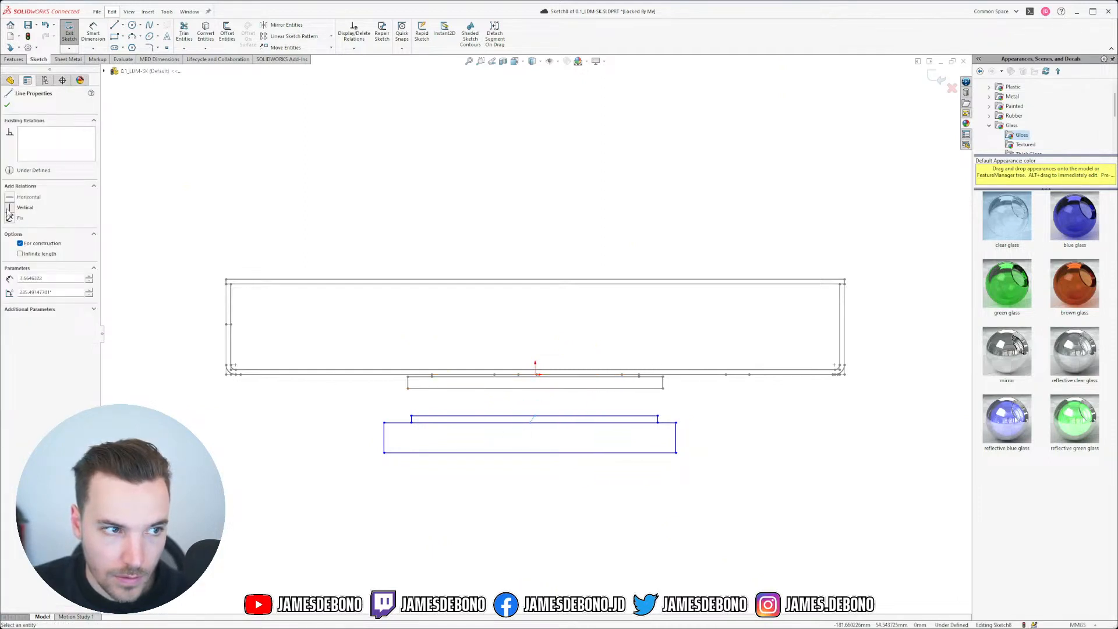
{"action": "left_click", "coordinate": [574, 492]}
Step: Make the two step verticals equal, and the profile's bottom line equal to the reference top line
{"action": "scroll", "coordinate": [454, 473], "scroll_direction": "up", "scroll_amount": 4}
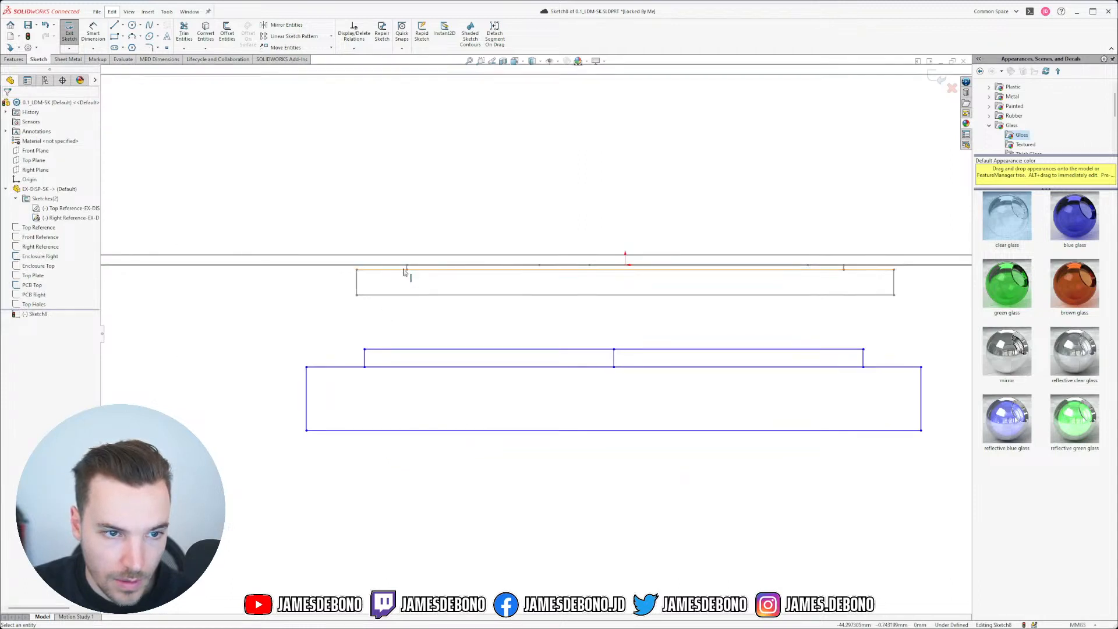
{"action": "scroll", "coordinate": [417, 282], "scroll_direction": "up", "scroll_amount": 3}
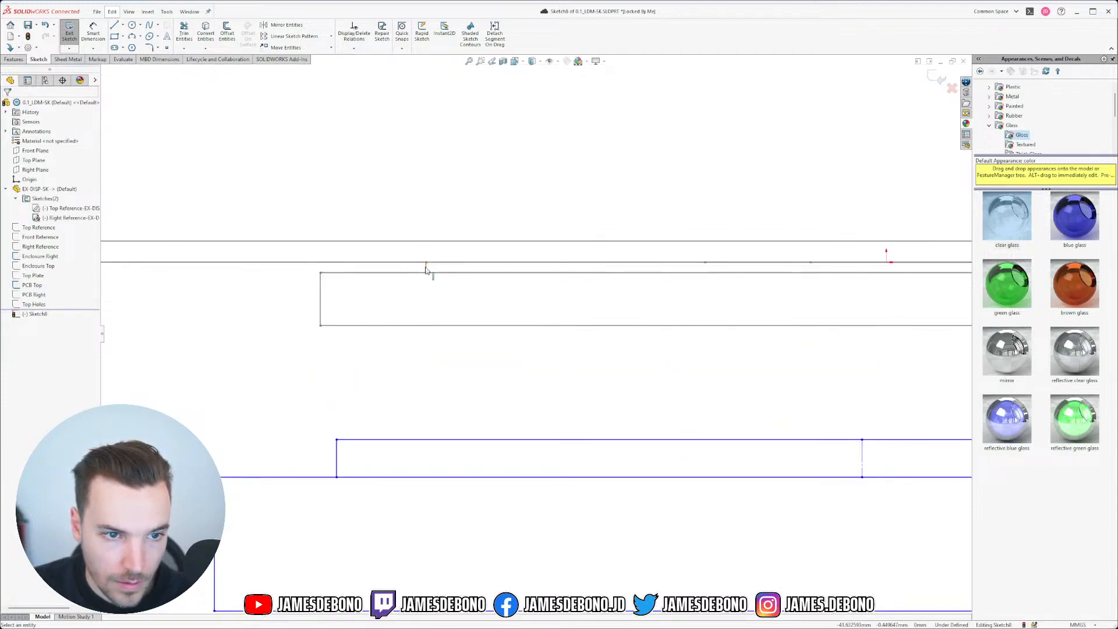
{"action": "left_click", "coordinate": [337, 449], "text": "ctrl"}
{"action": "left_click", "coordinate": [402, 414]}
{"action": "left_click", "coordinate": [441, 263]}
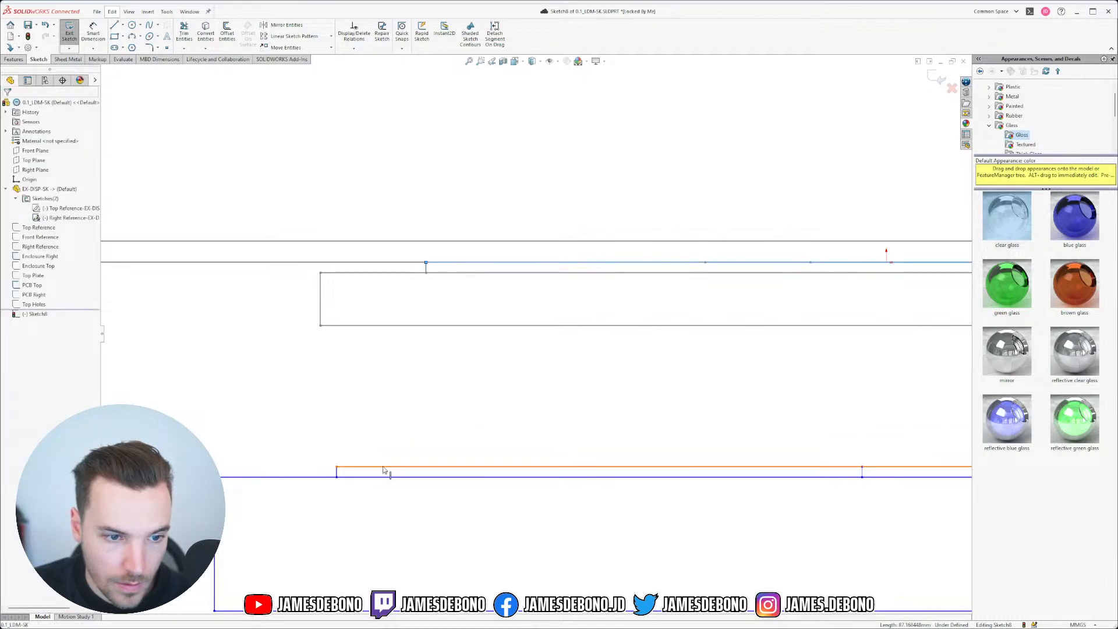
{"action": "left_click", "coordinate": [384, 467], "text": "ctrl"}
{"action": "left_click", "coordinate": [448, 428]}
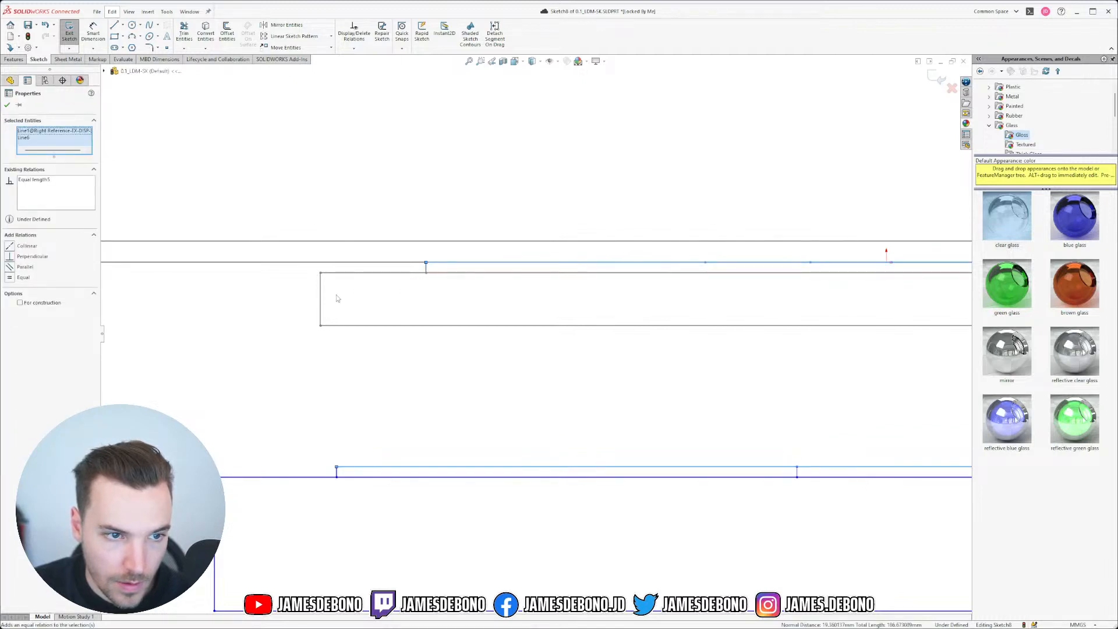
{"action": "key", "text": "Escape"}
Step: Make the remaining vertical and bottom lines equal to the reference outline's lines
{"action": "left_click", "coordinate": [215, 527]}
{"action": "left_click", "coordinate": [320, 314], "text": "ctrl"}
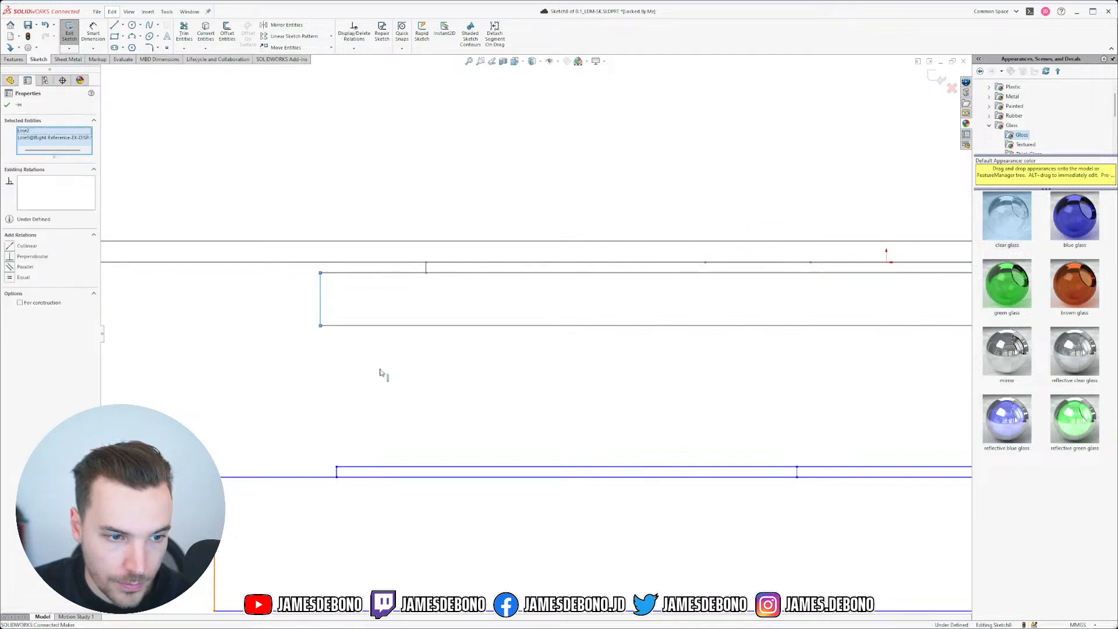
{"action": "left_click", "coordinate": [10, 277]}
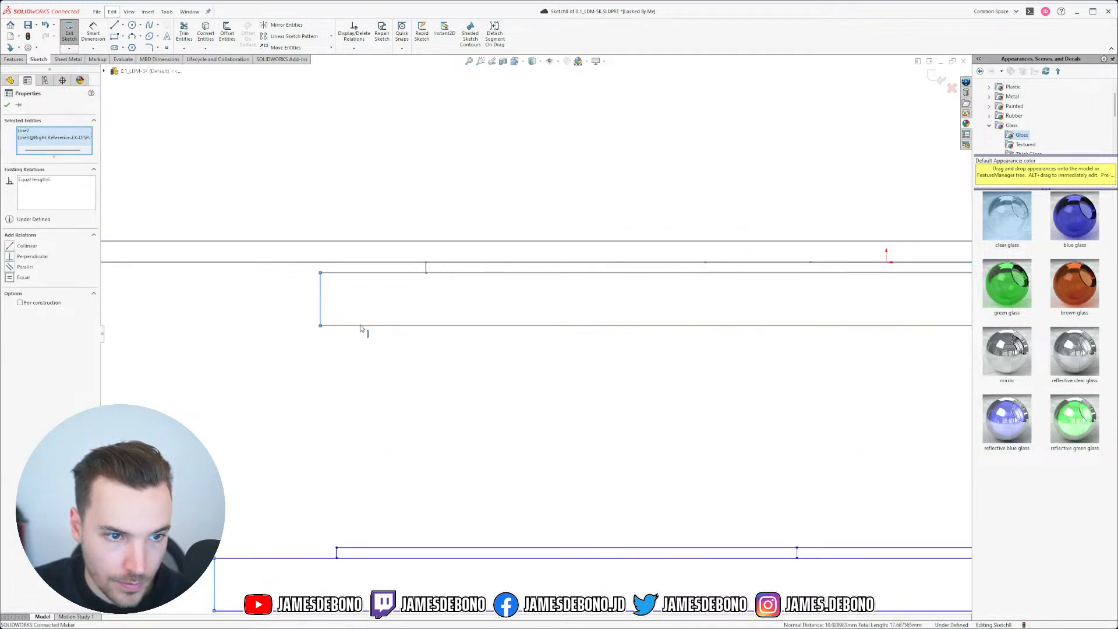
{"action": "key", "text": "Escape"}
{"action": "left_click", "coordinate": [307, 611], "text": "ctrl"}
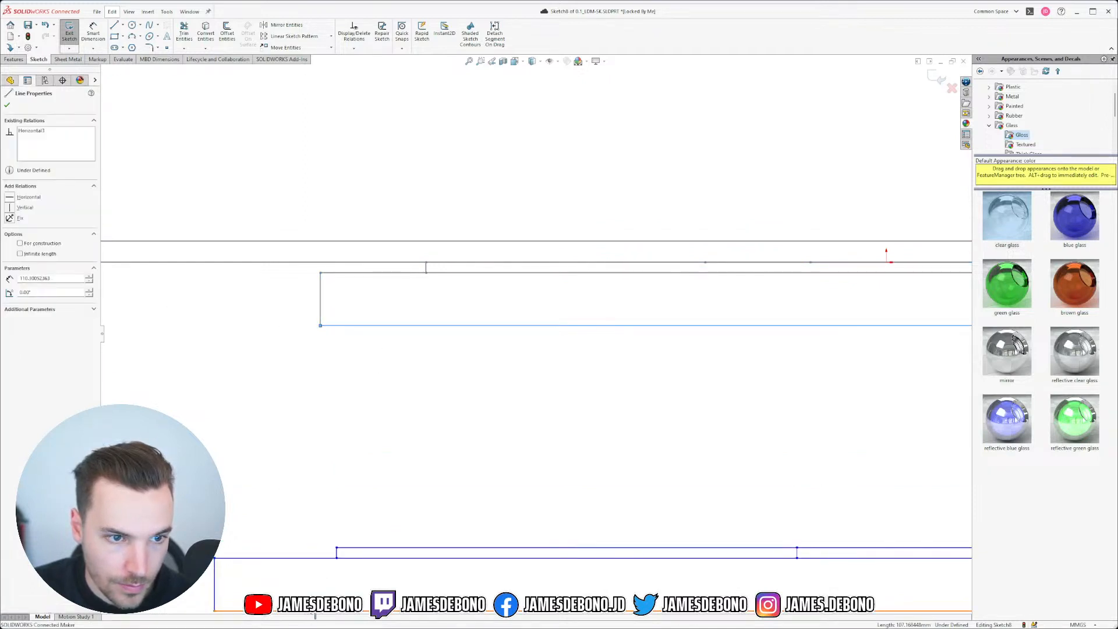
{"action": "left_click", "coordinate": [371, 575]}
{"action": "left_click", "coordinate": [309, 439]}
Step: Try snapping the profile to the enclosure's bottom-left corner, then undo the move
{"action": "scroll", "coordinate": [309, 439], "scroll_direction": "up", "scroll_amount": 4}
{"action": "scroll", "coordinate": [747, 451], "scroll_direction": "down", "scroll_amount": 4}
{"action": "scroll", "coordinate": [751, 432], "scroll_direction": "up", "scroll_amount": 4}
{"action": "scroll", "coordinate": [751, 432], "scroll_direction": "down", "scroll_amount": 2}
{"action": "mouse_move", "coordinate": [695, 362]}
{"action": "left_mouse_down"}
{"action": "mouse_move", "coordinate": [428, 316]}
{"action": "mouse_move", "coordinate": [405, 294]}
{"action": "left_mouse_up"}
{"action": "left_click", "coordinate": [428, 342]}
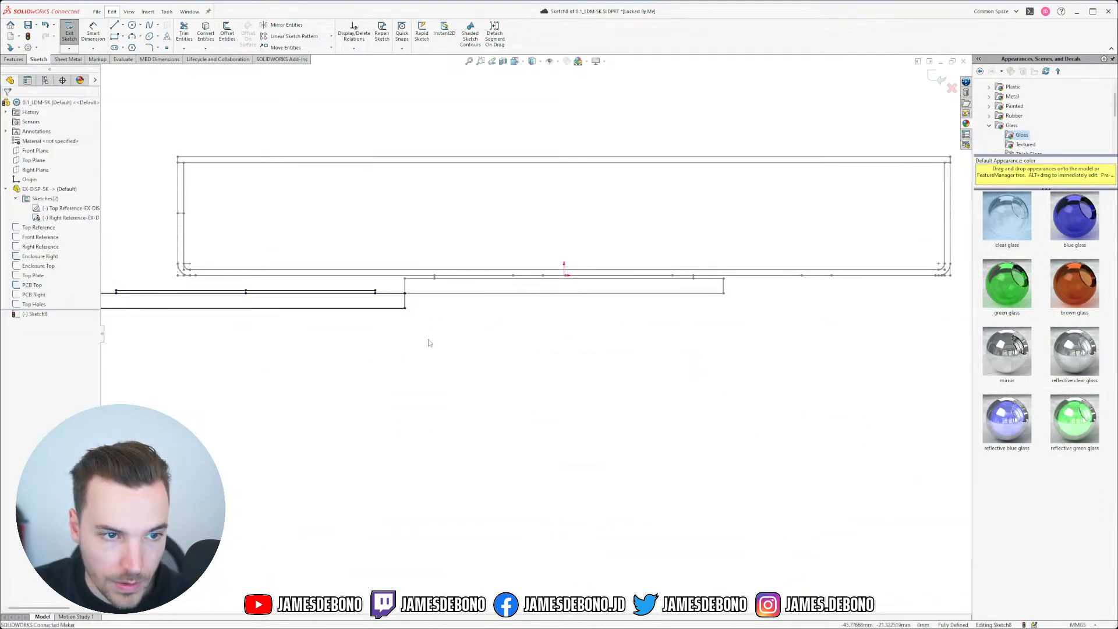
{"action": "key", "text": "ctrl+z"}
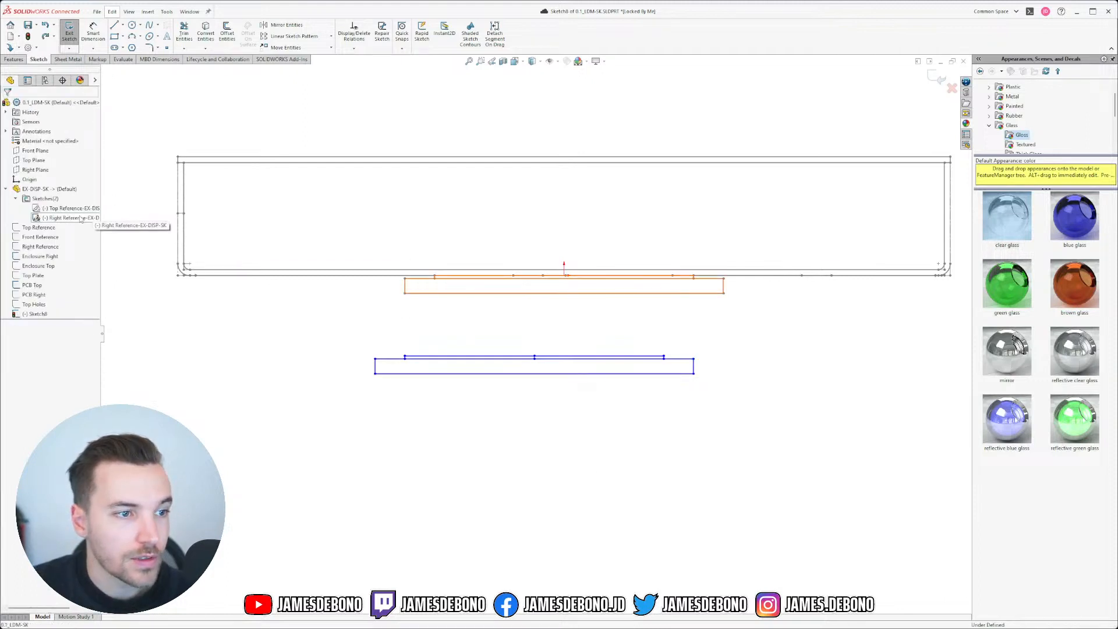
{"action": "left_click", "coordinate": [16, 198]}
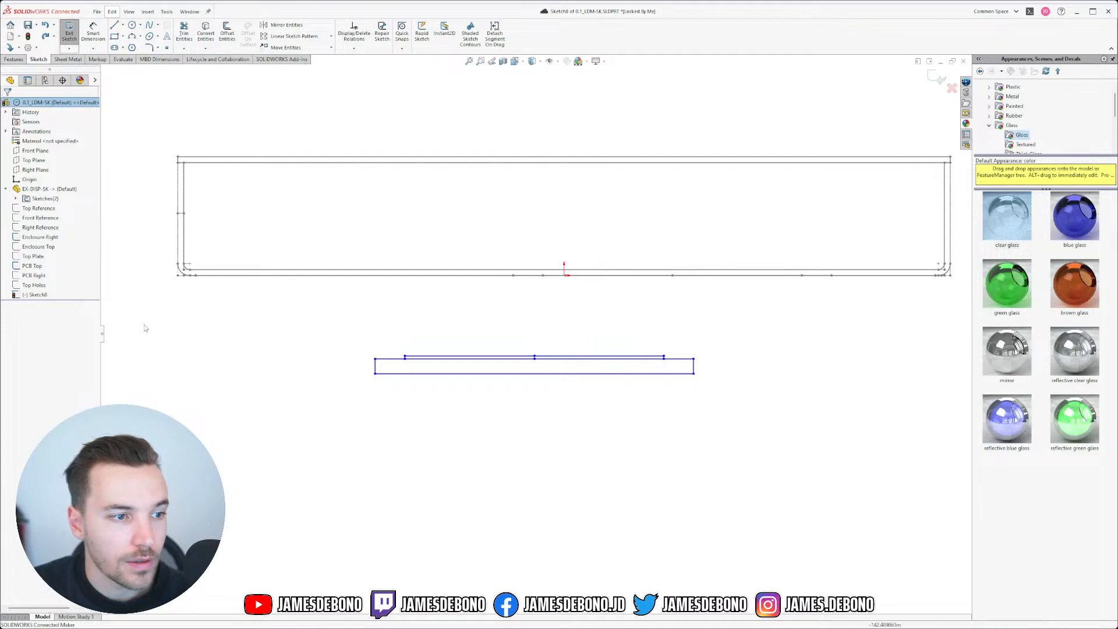
Step: Make the step line coincident with the PCB Top sketch point
{"action": "mouse_move", "coordinate": [567, 313]}
{"action": "middle_mouse_down"}
{"action": "mouse_move", "coordinate": [566, 350]}
{"action": "mouse_move", "coordinate": [578, 348]}
{"action": "middle_mouse_up"}
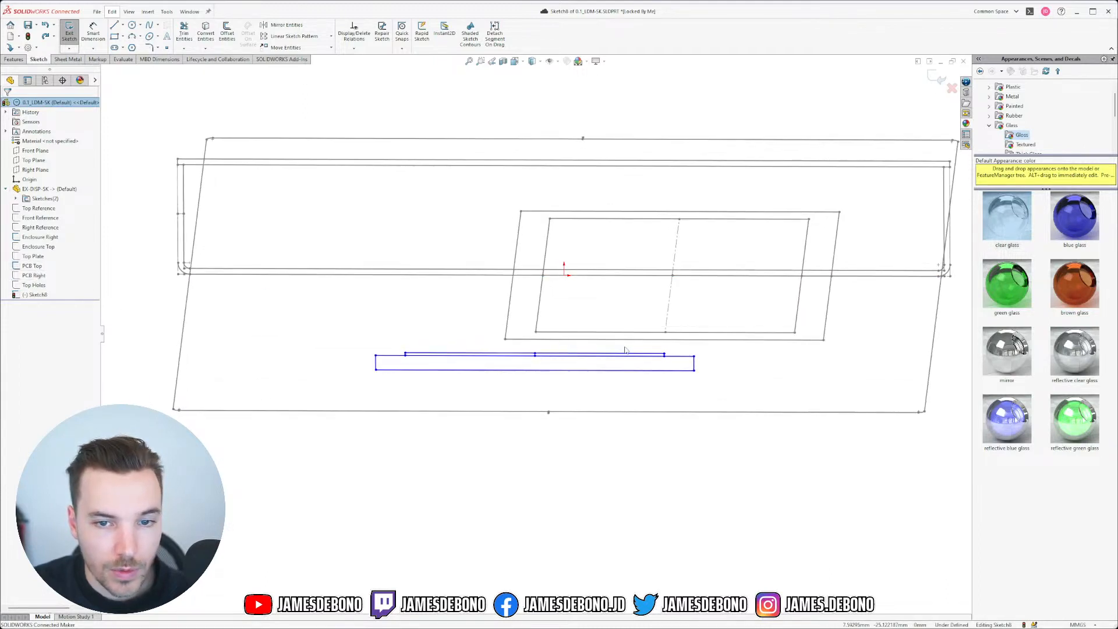
{"action": "scroll", "coordinate": [578, 348], "scroll_direction": "down", "scroll_amount": 1}
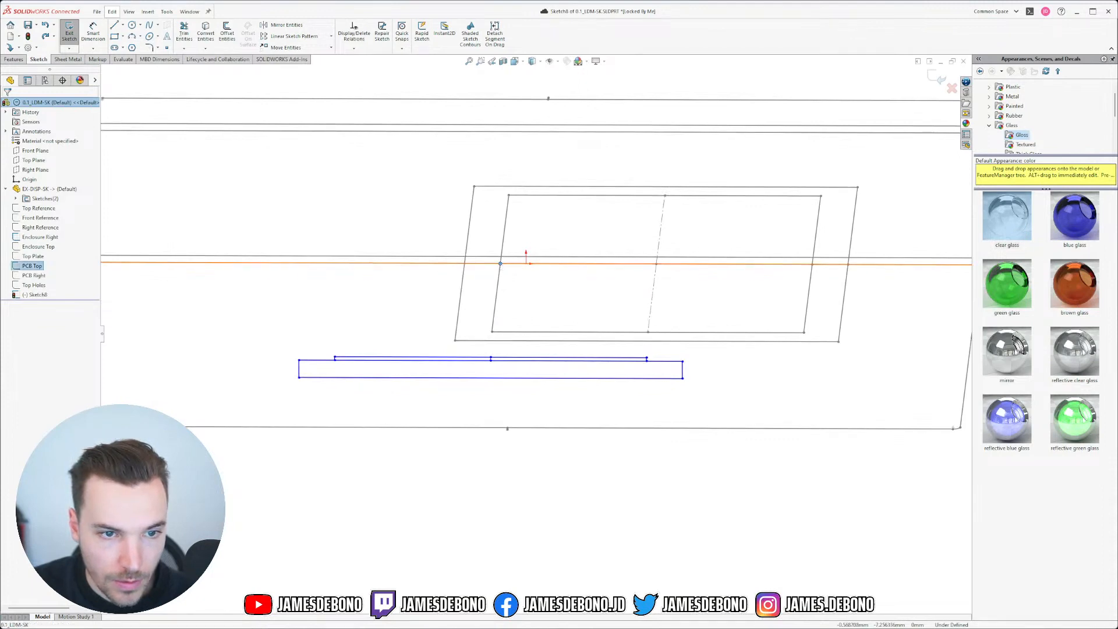
{"action": "scroll", "coordinate": [361, 344], "scroll_direction": "down", "scroll_amount": 7}
{"action": "left_click", "coordinate": [263, 399], "text": "ctrl"}
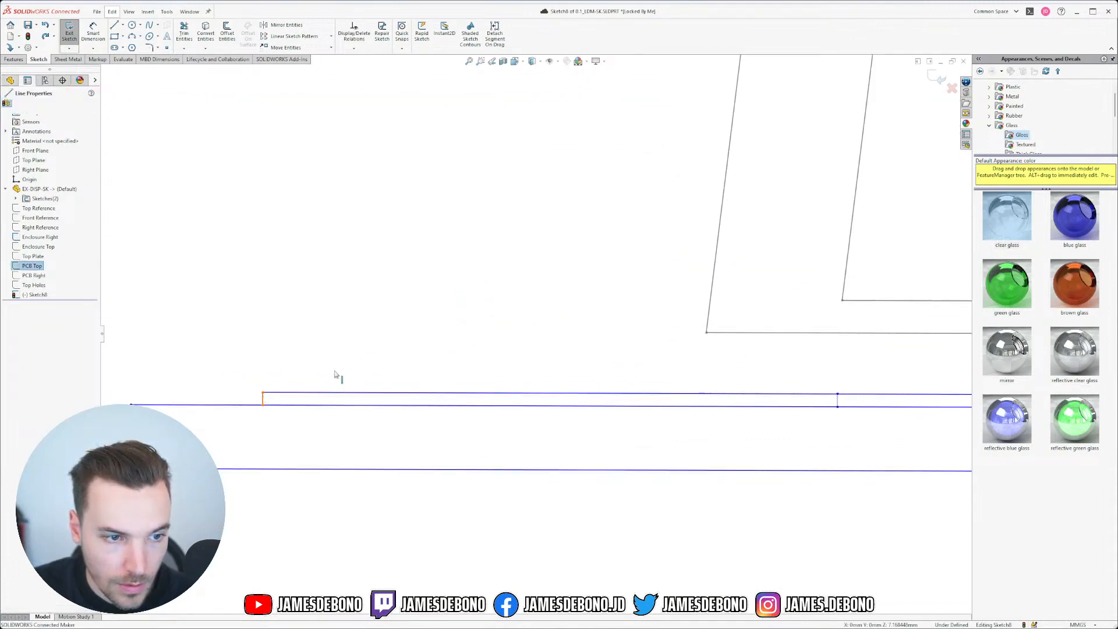
{"action": "left_click", "coordinate": [302, 356]}
{"action": "scroll", "coordinate": [559, 324], "scroll_direction": "up", "scroll_amount": 6}
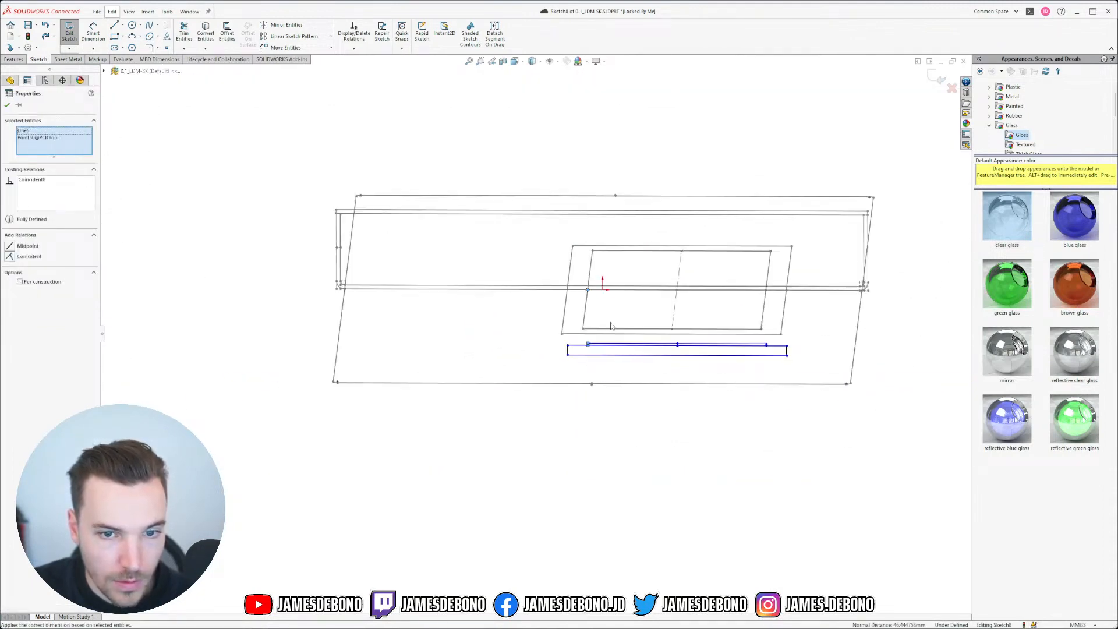
{"action": "left_click", "coordinate": [624, 470]}
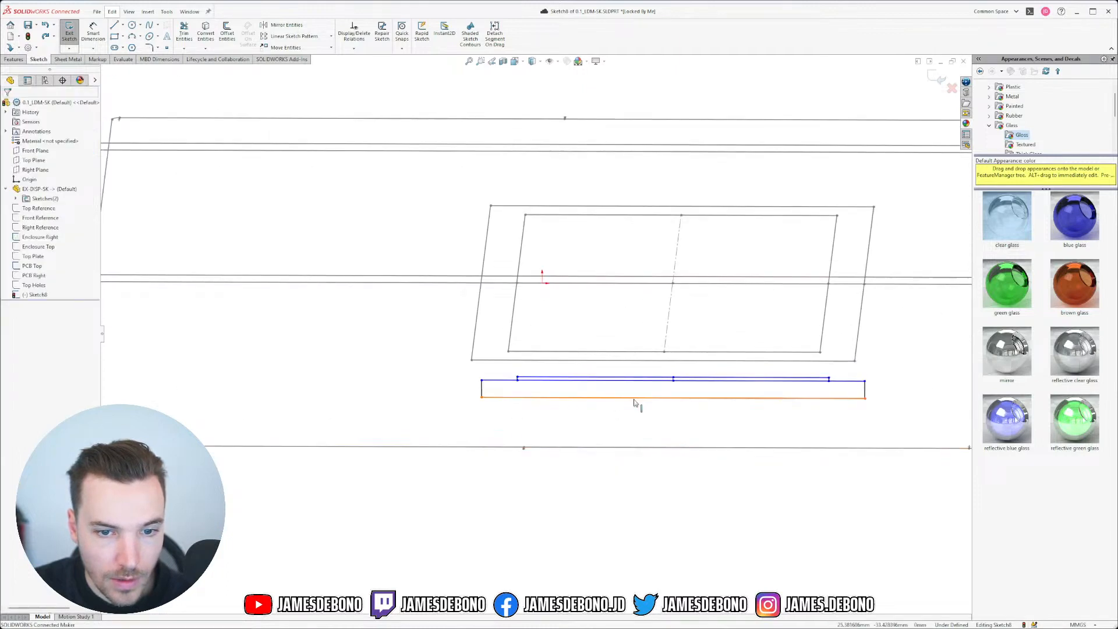
Step: Return to the normal view and move the display profile up inside the enclosure outline
{"action": "key", "text": "ctrl+8"}
{"action": "scroll", "coordinate": [614, 414], "scroll_direction": "up", "scroll_amount": 2}
{"action": "scroll", "coordinate": [612, 413], "scroll_direction": "down", "scroll_amount": 5}
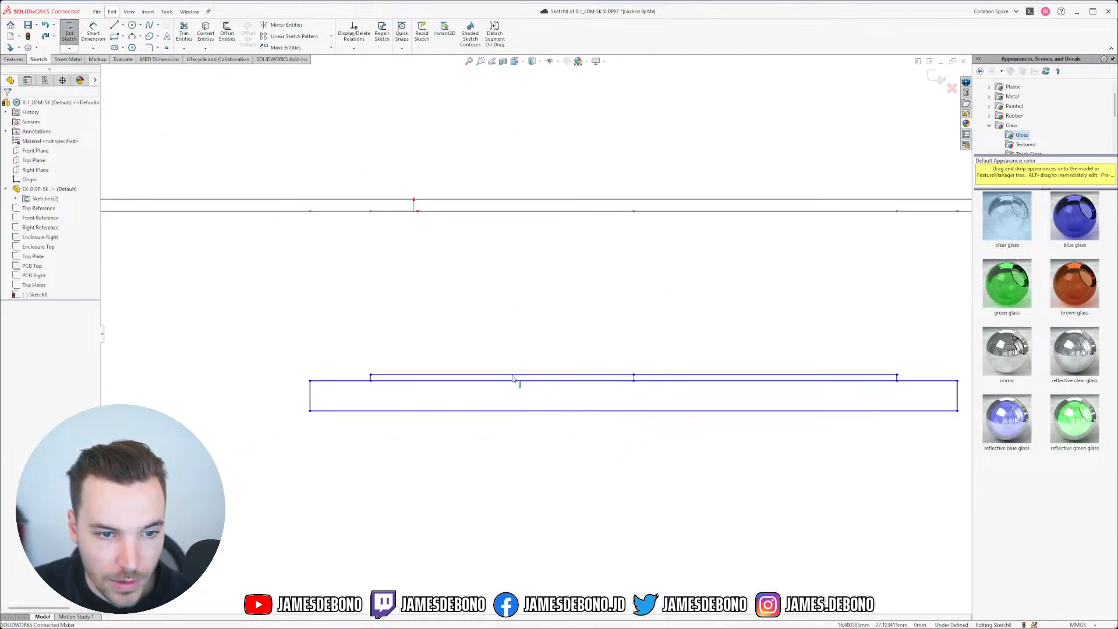
{"action": "scroll", "coordinate": [551, 389], "scroll_direction": "up", "scroll_amount": 4}
{"action": "left_click_drag", "start_coordinate": [426, 371], "coordinate": [384, 201]}
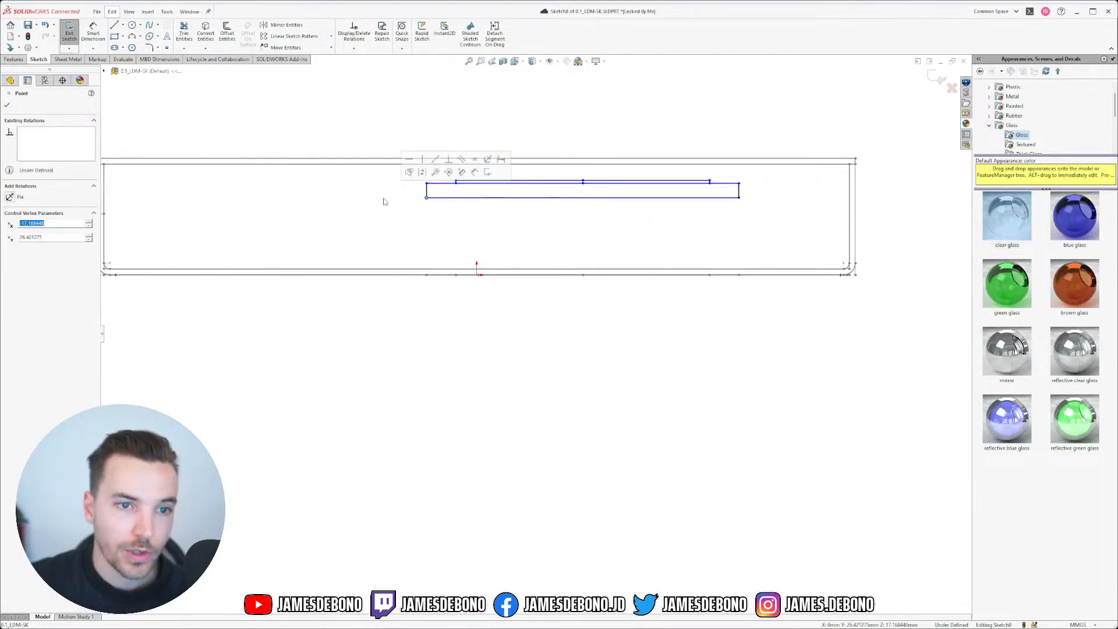
{"action": "left_click", "coordinate": [409, 339]}
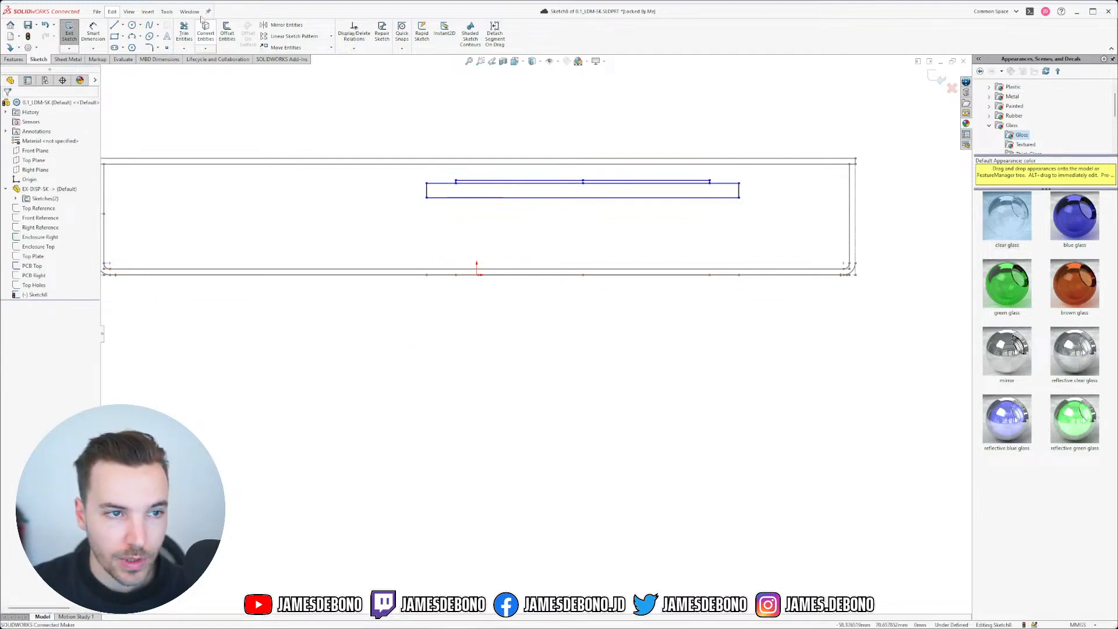
{"action": "left_click", "coordinate": [93, 34]}
Step: Dimension the top line to Enclosure Right, changing the distance from 2 mm to 1 mm
{"action": "scroll", "coordinate": [600, 177], "scroll_direction": "down", "scroll_amount": 4}
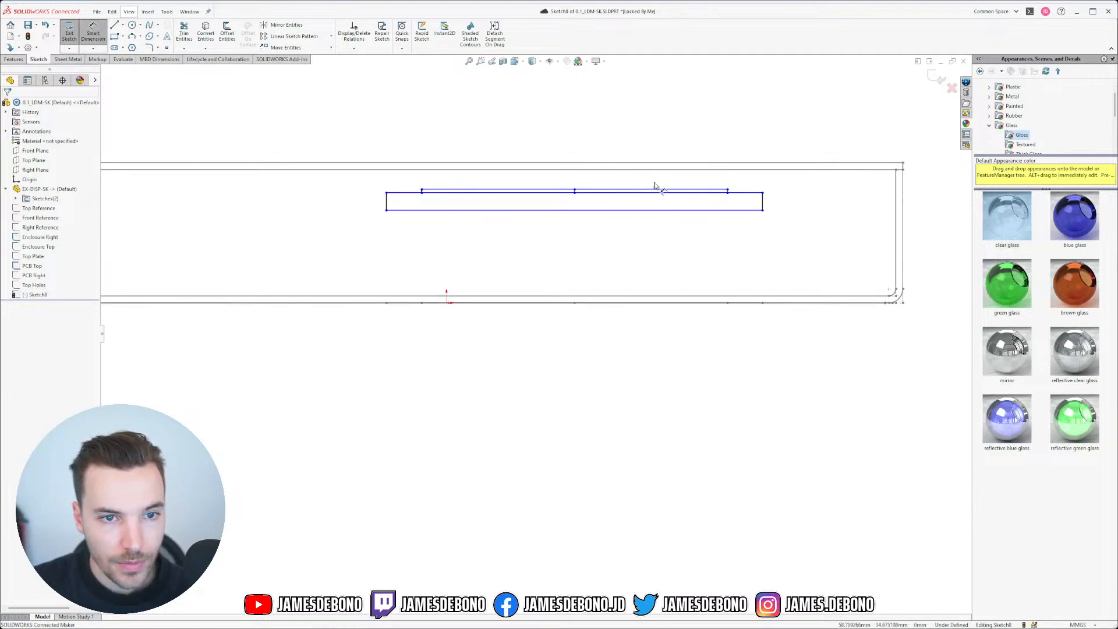
{"action": "left_click", "coordinate": [730, 210]}
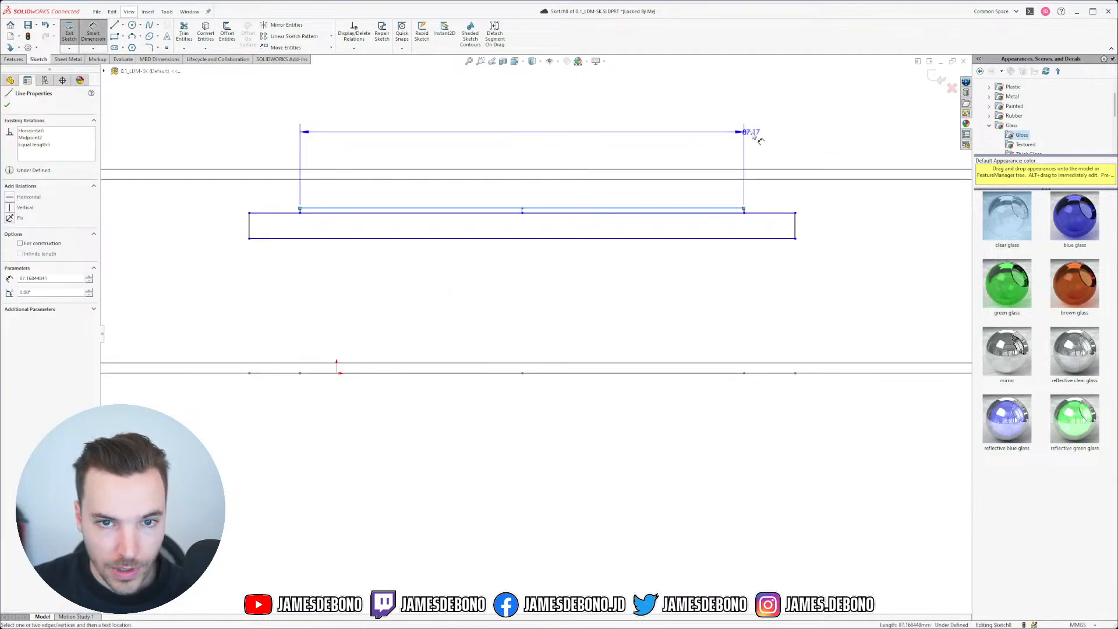
{"action": "left_click", "coordinate": [751, 180]}
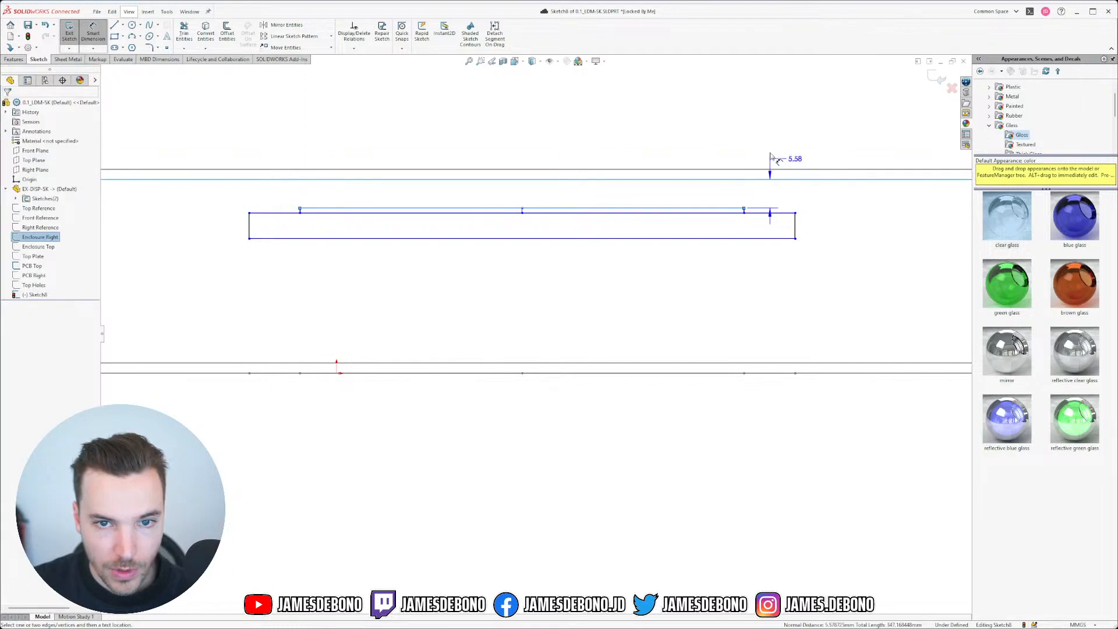
{"action": "left_click", "coordinate": [760, 114]}
{"action": "type", "text": "2.00mm"}
{"action": "key", "text": "Return"}
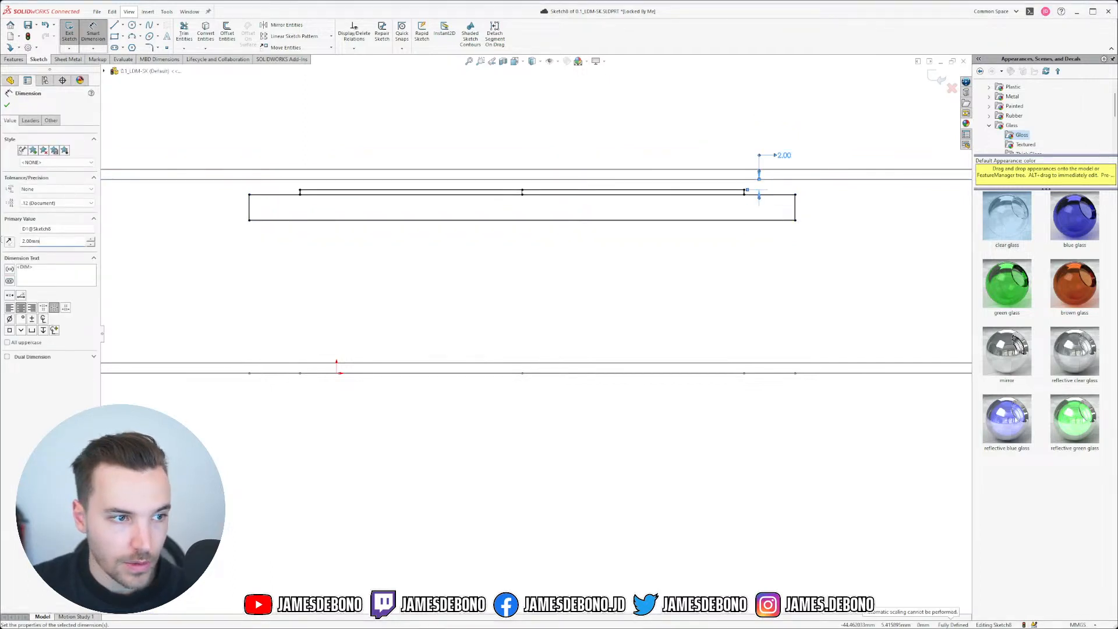
{"action": "type", "text": "1"}
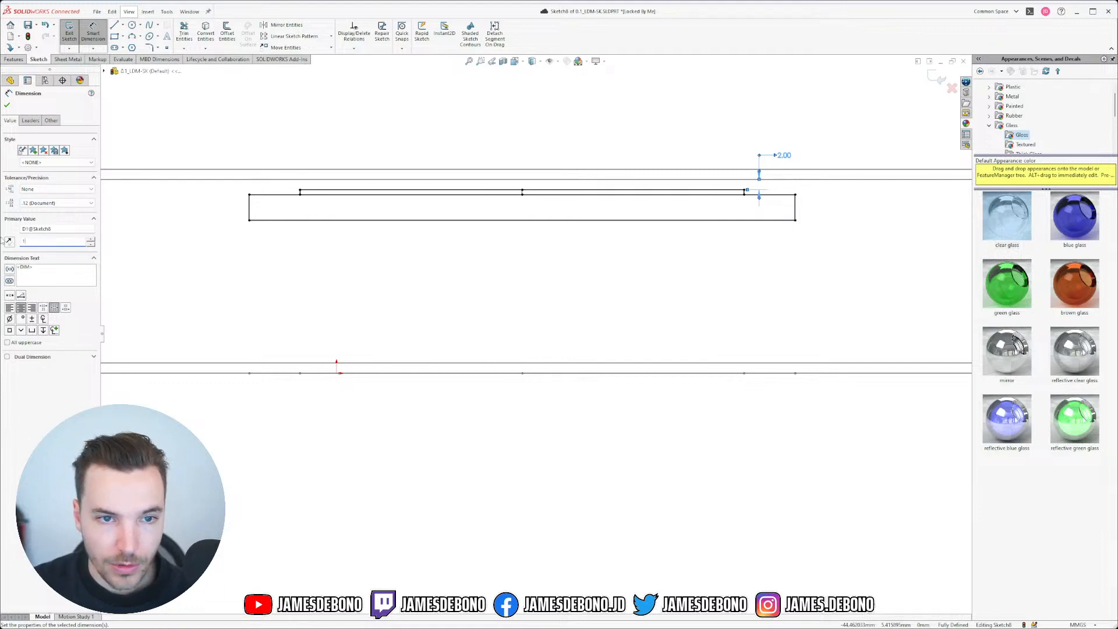
{"action": "key", "text": "Return"}
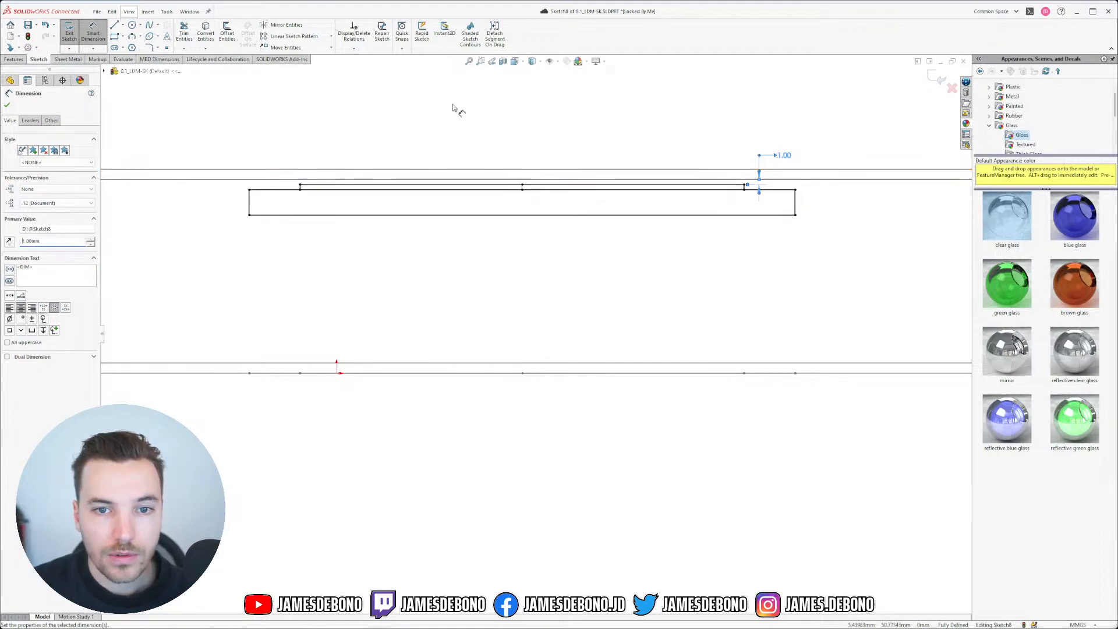
{"action": "left_click", "coordinate": [765, 110]}
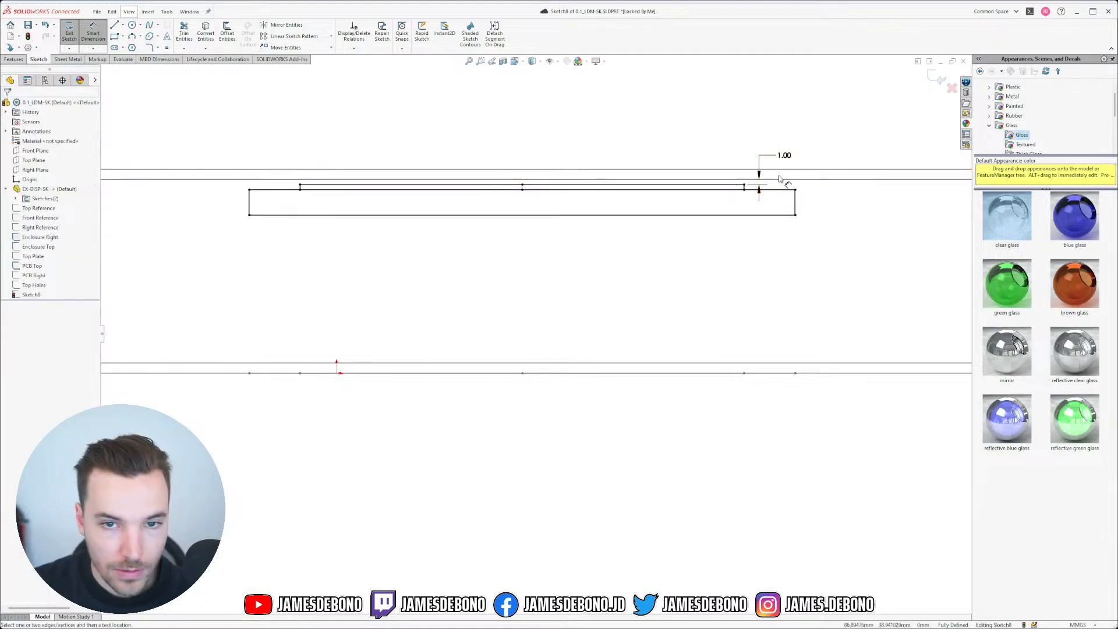
Step: Flip the 1.00 dimension's arrows inward and move its label clear of the profile
{"action": "left_click", "coordinate": [759, 191]}
{"action": "left_click", "coordinate": [805, 117]}
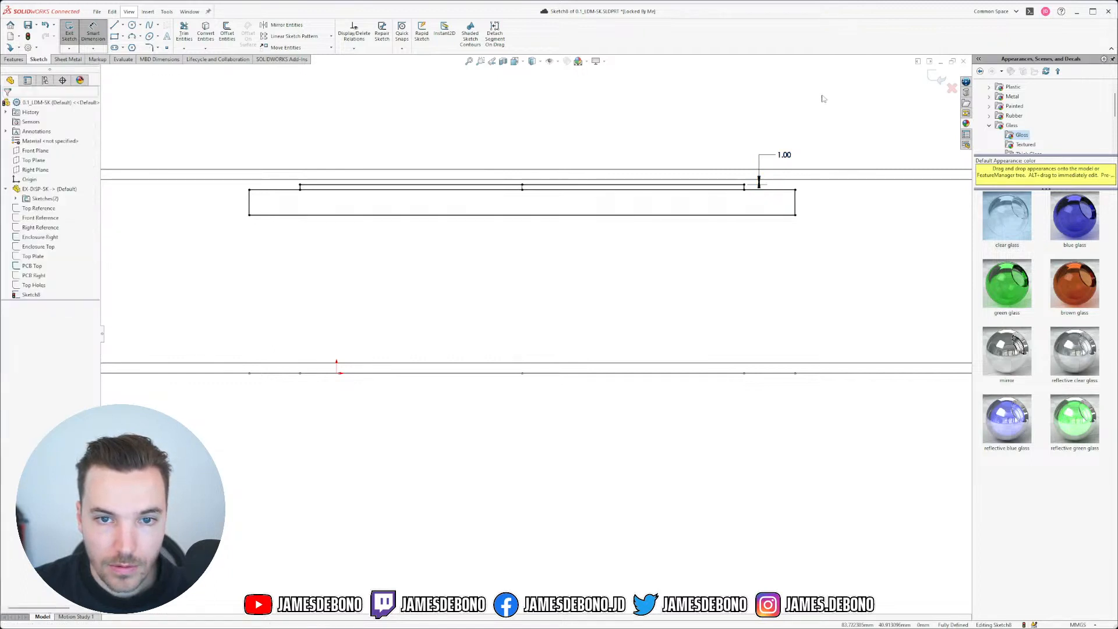
{"action": "key", "text": "Escape"}
{"action": "left_click_drag", "start_coordinate": [785, 159], "coordinate": [774, 119]}
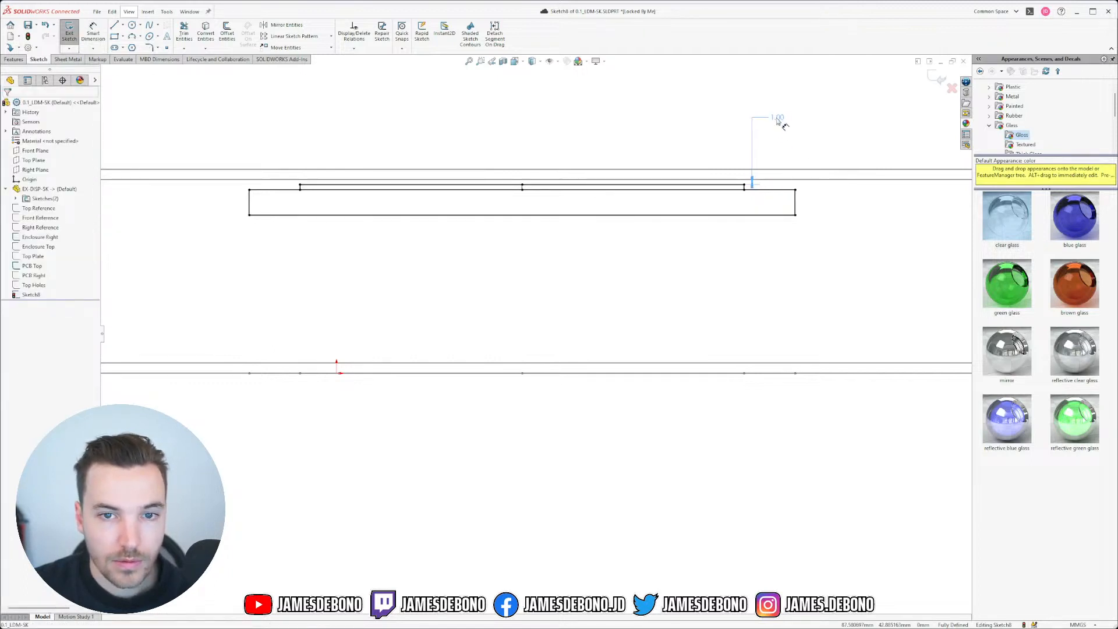
{"action": "left_click", "coordinate": [826, 146]}
{"action": "scroll", "coordinate": [526, 301], "scroll_direction": "up", "scroll_amount": 5}
{"action": "scroll", "coordinate": [292, 336], "scroll_direction": "down", "scroll_amount": 2}
{"action": "scroll", "coordinate": [290, 335], "scroll_direction": "up", "scroll_amount": 2}
Step: Exit the sketch, move Sketch8 below PCB Right in the history, and review its entities
{"action": "left_click", "coordinate": [939, 79]}
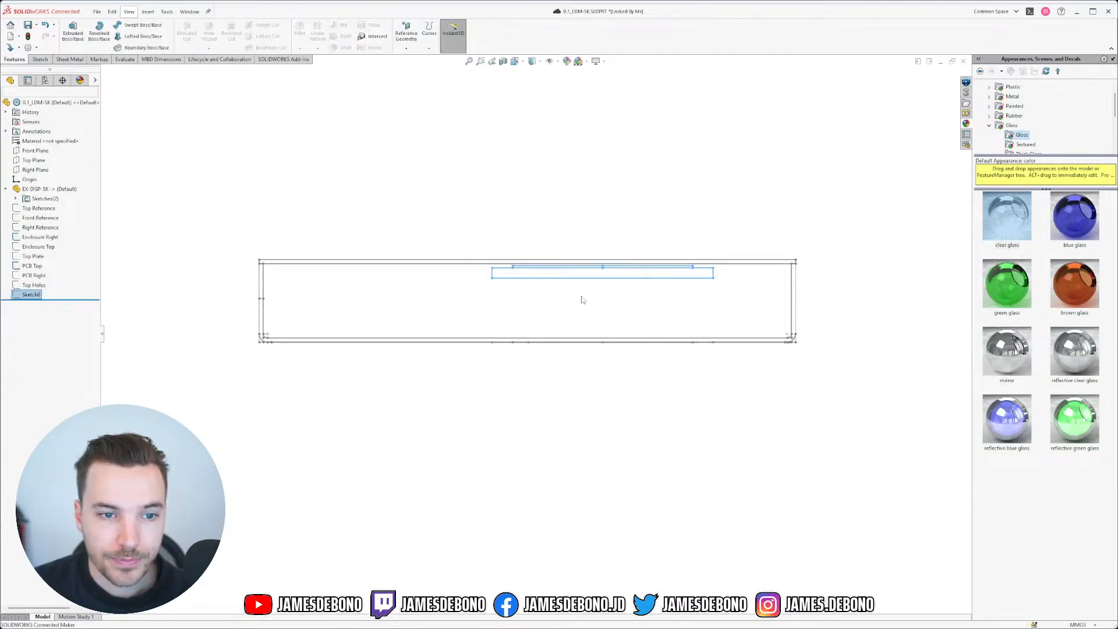
{"action": "mouse_move", "coordinate": [35, 295]}
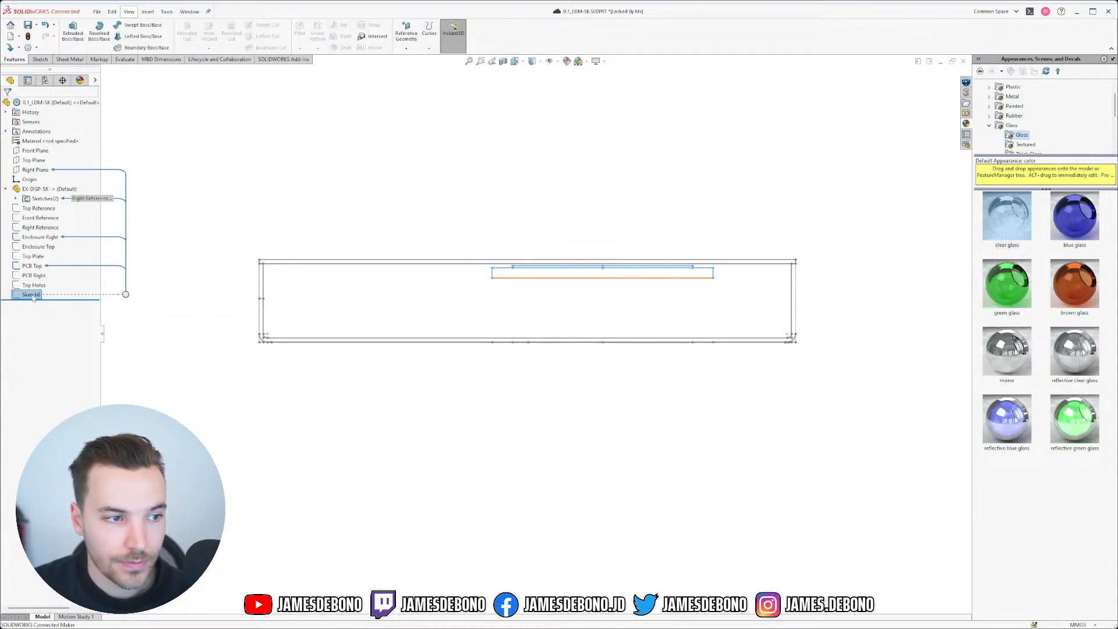
{"action": "mouse_move", "coordinate": [28, 297]}
{"action": "left_mouse_down"}
{"action": "mouse_move", "coordinate": [24, 280]}
{"action": "mouse_move", "coordinate": [25, 295]}
{"action": "left_mouse_up"}
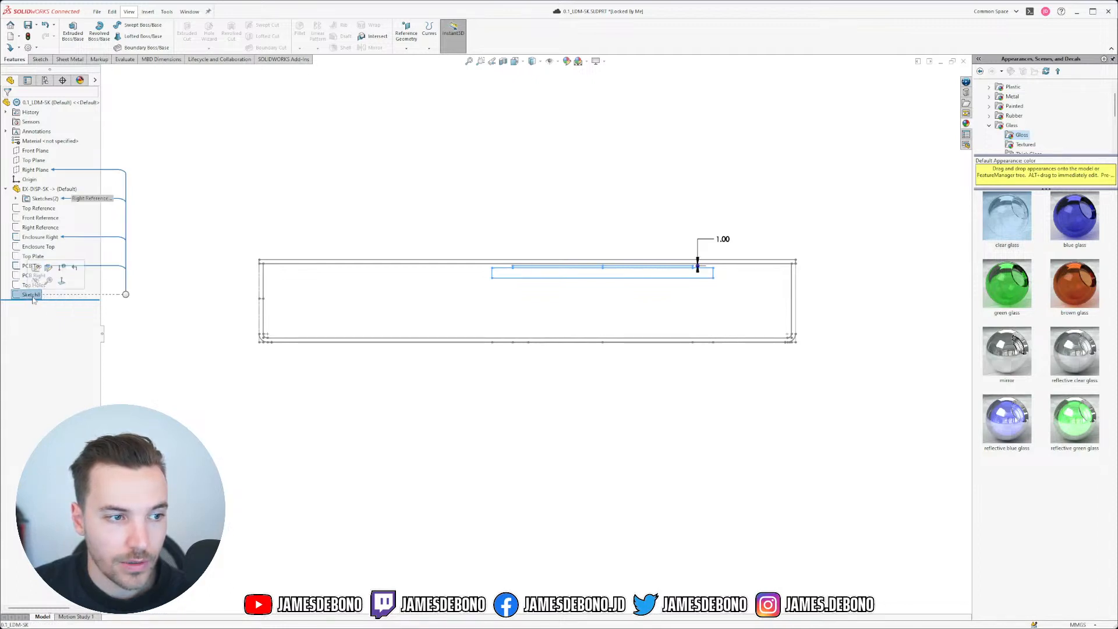
{"action": "left_click", "coordinate": [104, 346]}
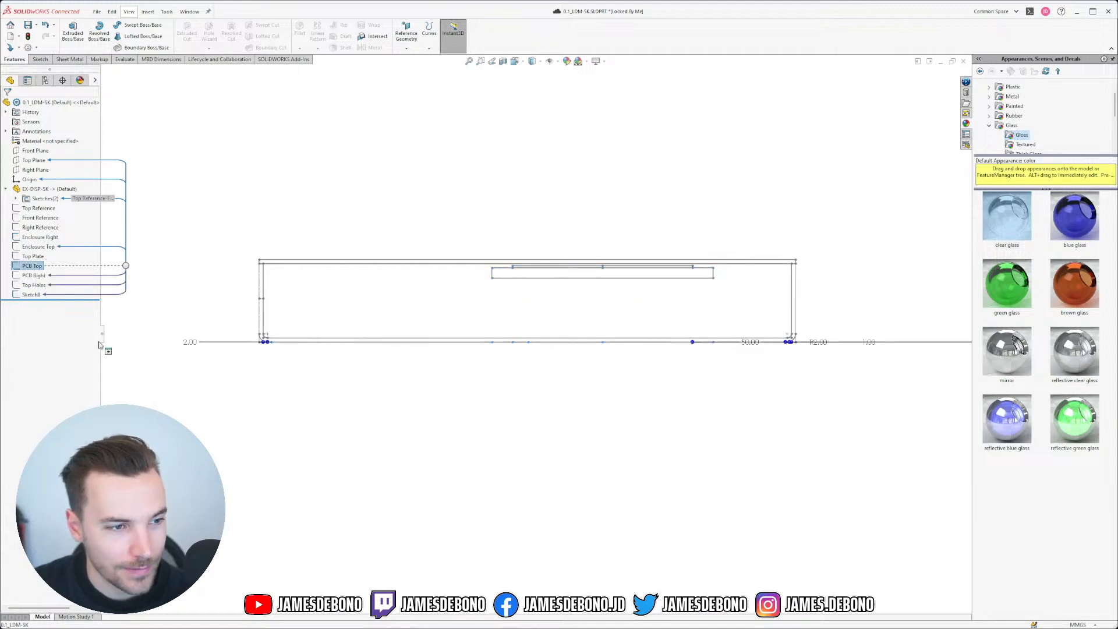
{"action": "left_click", "coordinate": [27, 295]}
{"action": "left_click", "coordinate": [28, 267]}
{"action": "mouse_move", "coordinate": [429, 222]}
{"action": "left_mouse_down"}
{"action": "mouse_move", "coordinate": [599, 313]}
{"action": "mouse_move", "coordinate": [820, 353]}
{"action": "left_mouse_up"}
{"action": "left_click", "coordinate": [594, 467]}
{"action": "left_click", "coordinate": [938, 78]}
Step: Delete Sketch8 and open the PCB Right sketch for editing
{"action": "left_click", "coordinate": [32, 295]}
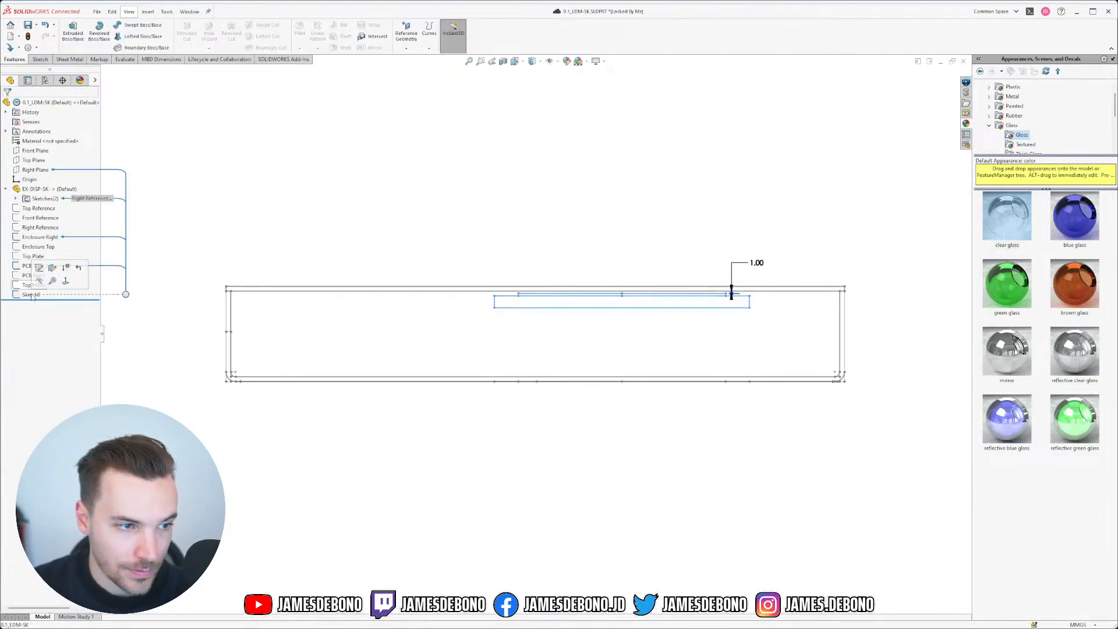
{"action": "left_click", "coordinate": [239, 235]}
{"action": "left_click", "coordinate": [27, 296]}
{"action": "left_click", "coordinate": [27, 296]}
{"action": "key", "text": "Delete"}
{"action": "left_click", "coordinate": [624, 279]}
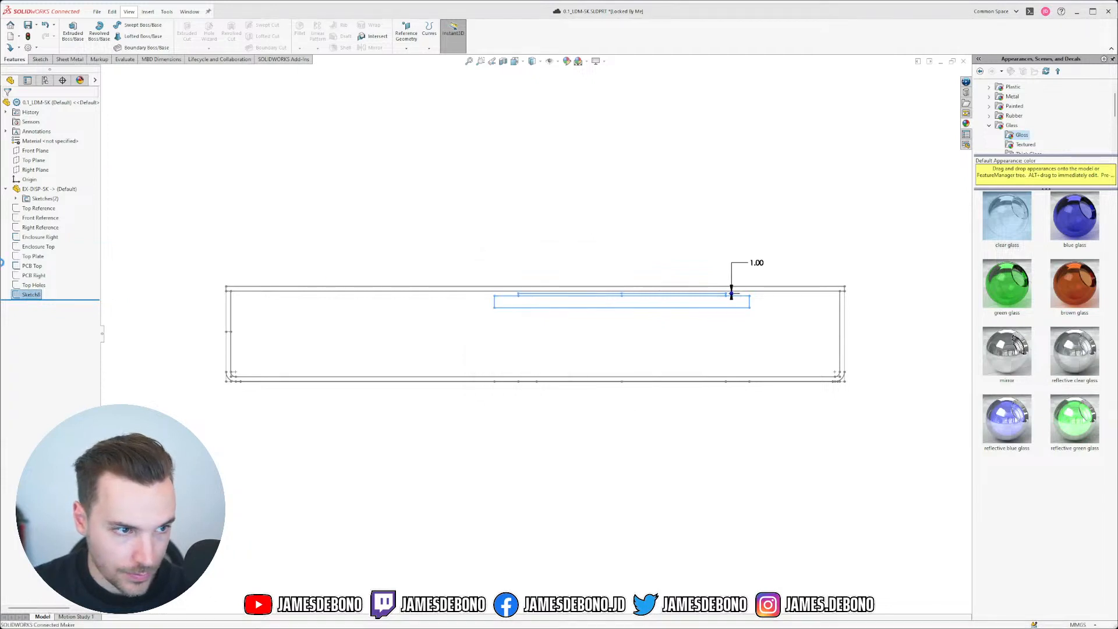
{"action": "left_click", "coordinate": [34, 275]}
{"action": "left_click", "coordinate": [41, 251]}
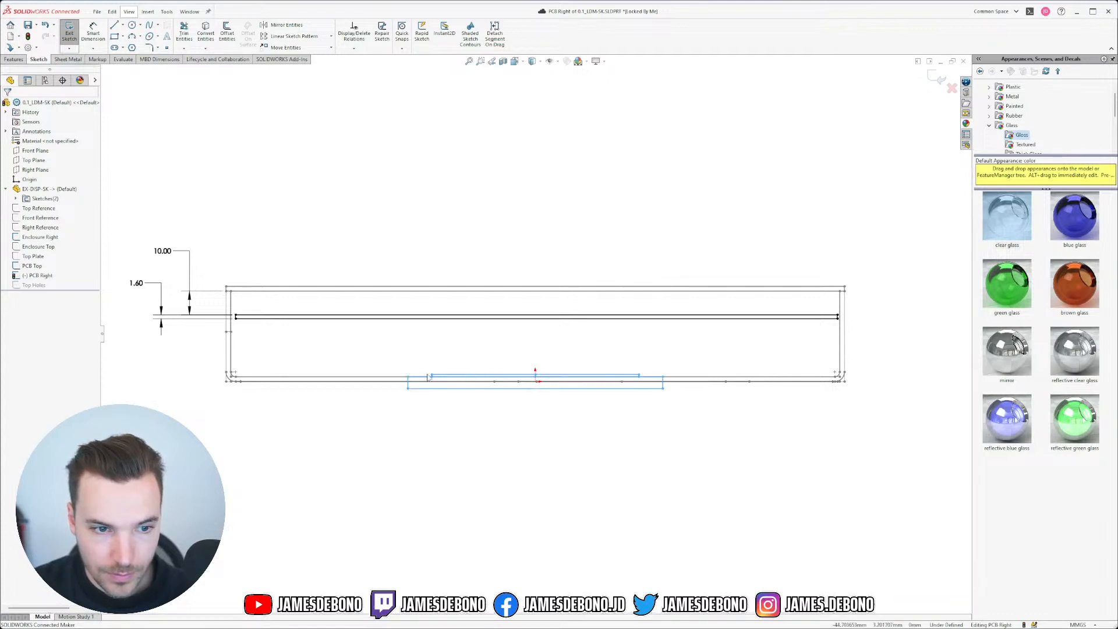
Step: Undo an accidental rectangle stretch and show the right-reference display sketch
{"action": "mouse_move", "coordinate": [493, 324]}
{"action": "left_mouse_down"}
{"action": "mouse_move", "coordinate": [569, 283]}
{"action": "mouse_move", "coordinate": [557, 288]}
{"action": "left_mouse_up"}
{"action": "key", "text": "ctrl+z"}
{"action": "scroll", "coordinate": [476, 431], "scroll_direction": "down", "scroll_amount": 4}
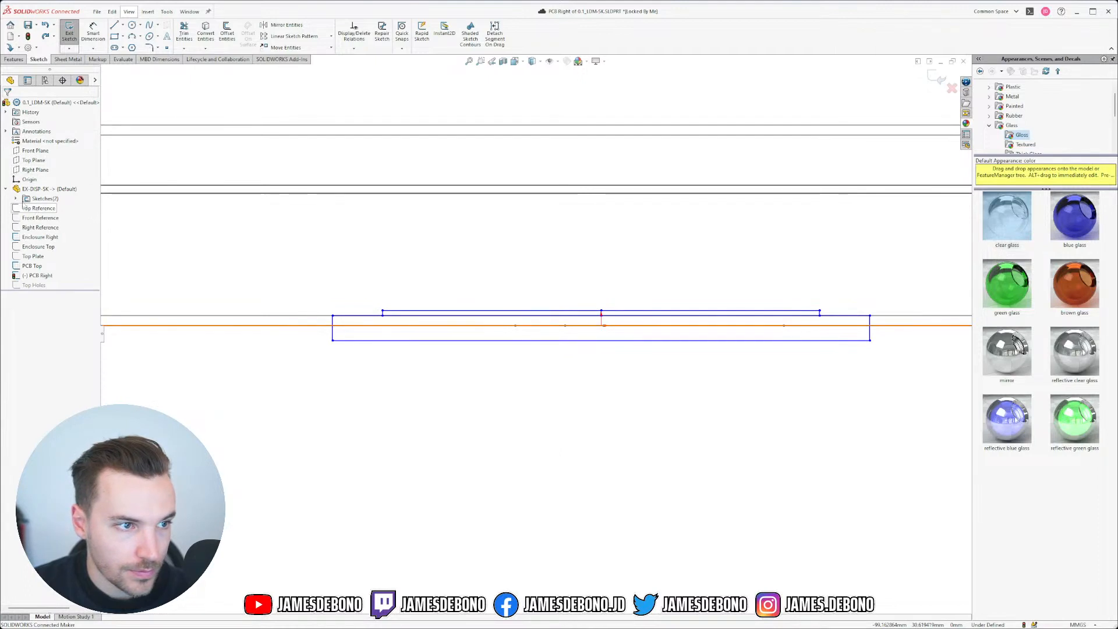
{"action": "left_click", "coordinate": [15, 199]}
{"action": "right_click", "coordinate": [41, 219]}
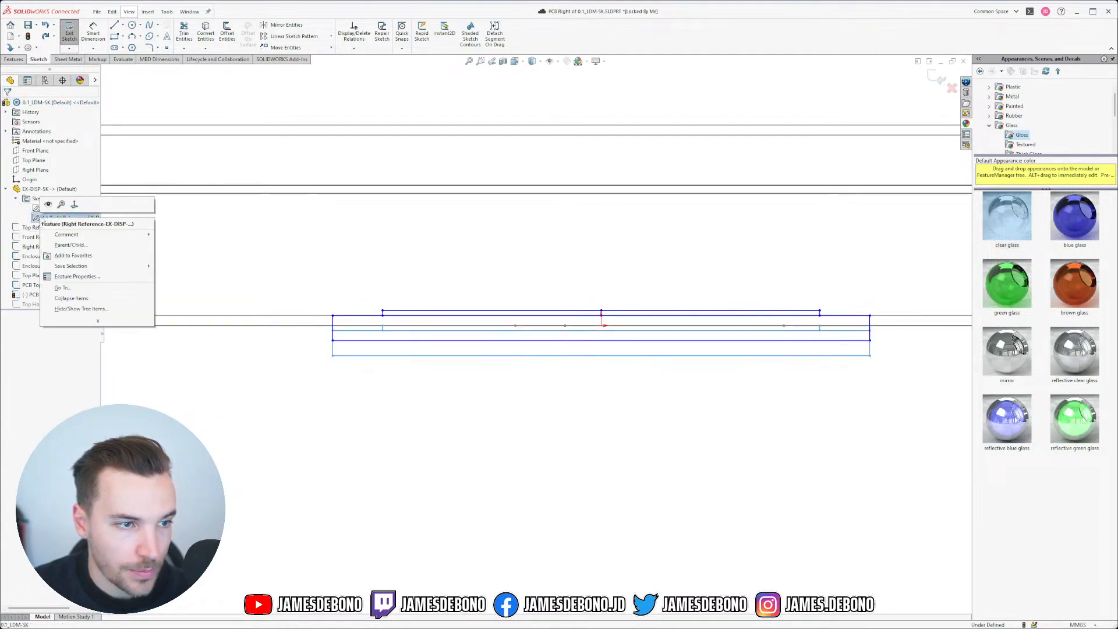
{"action": "left_click", "coordinate": [49, 205]}
{"action": "scroll", "coordinate": [420, 349], "scroll_direction": "down", "scroll_amount": 4}
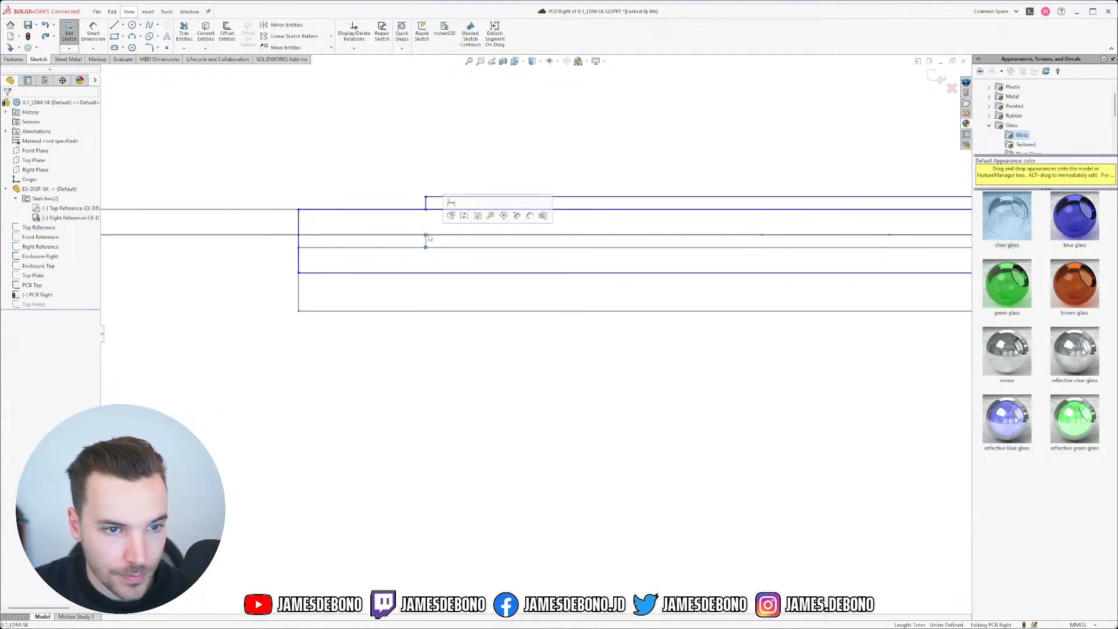
Step: Make four display sketch lines equal in length to their matching reference lines
{"action": "left_click", "coordinate": [428, 208], "text": "ctrl"}
{"action": "left_click", "coordinate": [492, 180]}
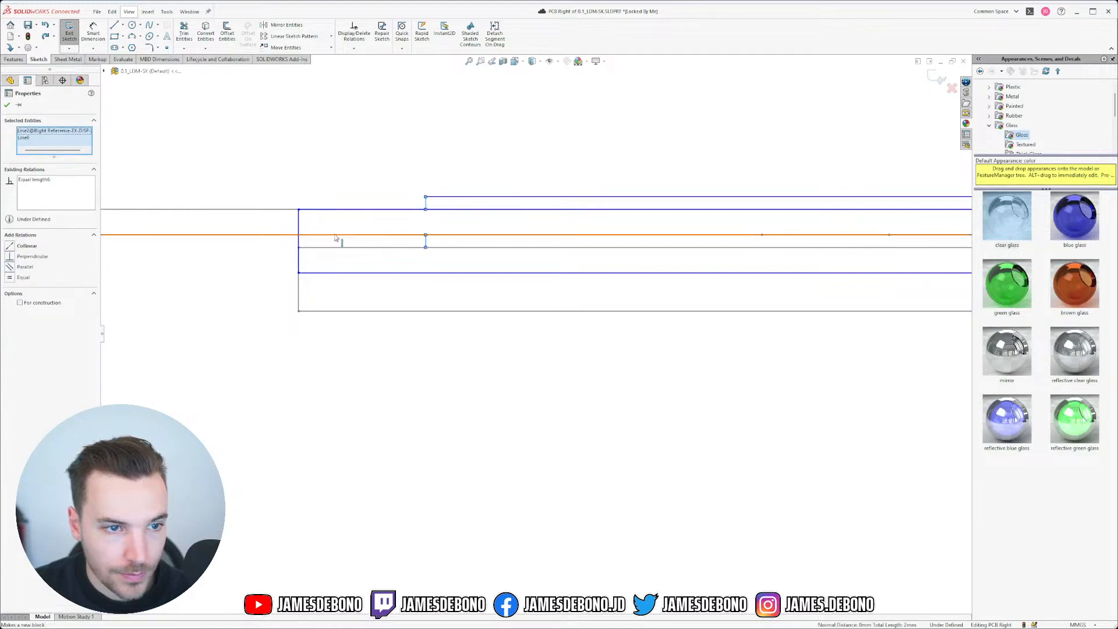
{"action": "left_click", "coordinate": [300, 286]}
{"action": "left_click", "coordinate": [300, 266], "text": "ctrl"}
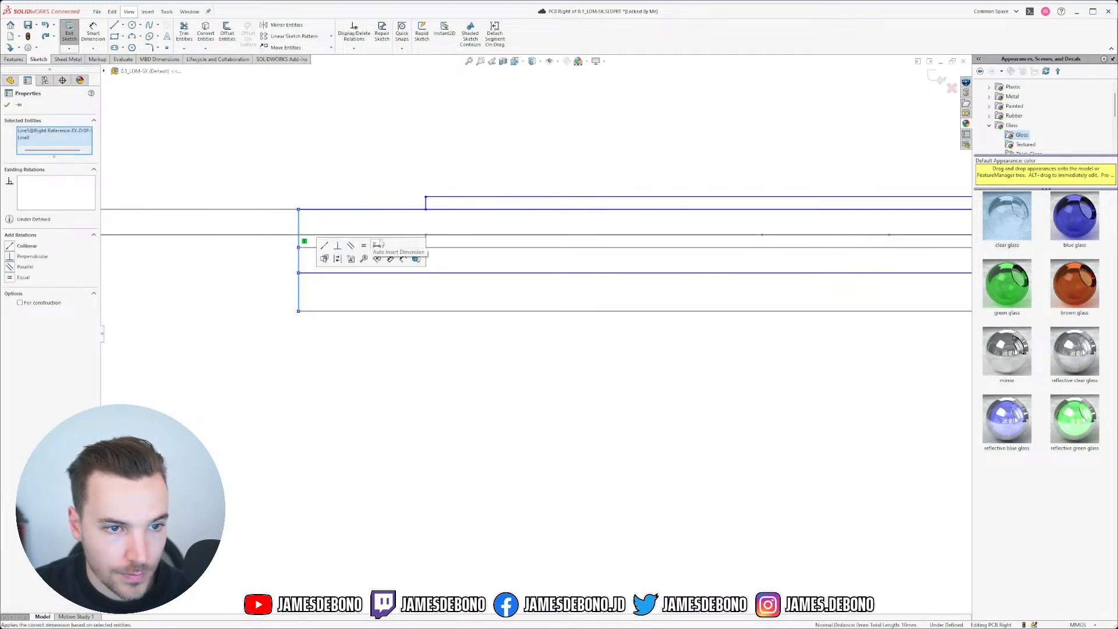
{"action": "left_click", "coordinate": [363, 246]}
{"action": "left_click", "coordinate": [444, 201]}
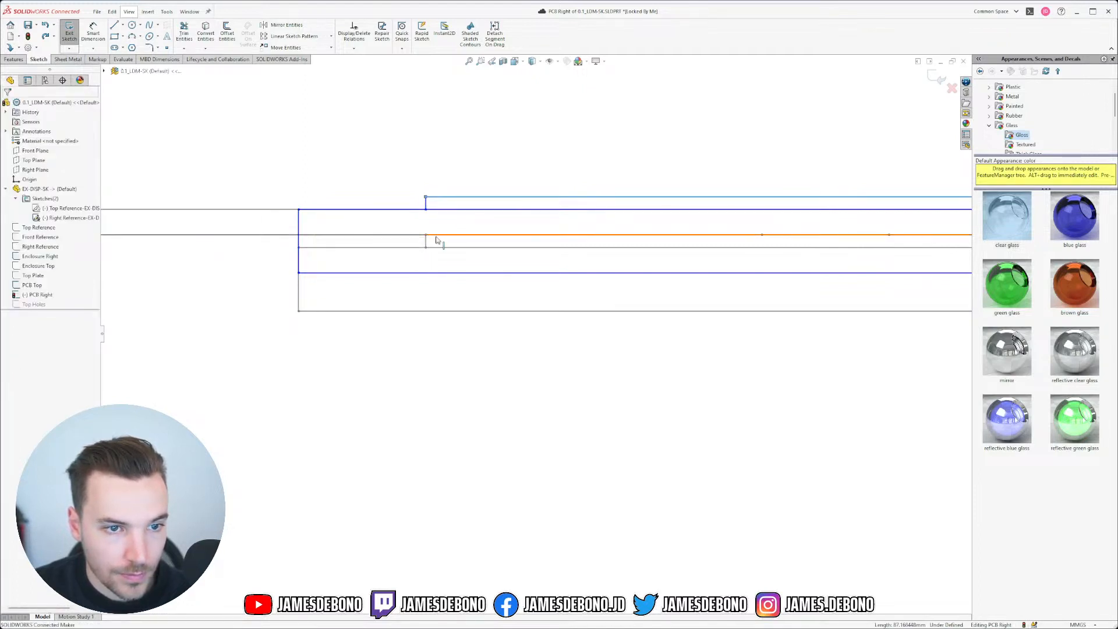
{"action": "left_click", "coordinate": [432, 236], "text": "ctrl"}
{"action": "left_click", "coordinate": [503, 202]}
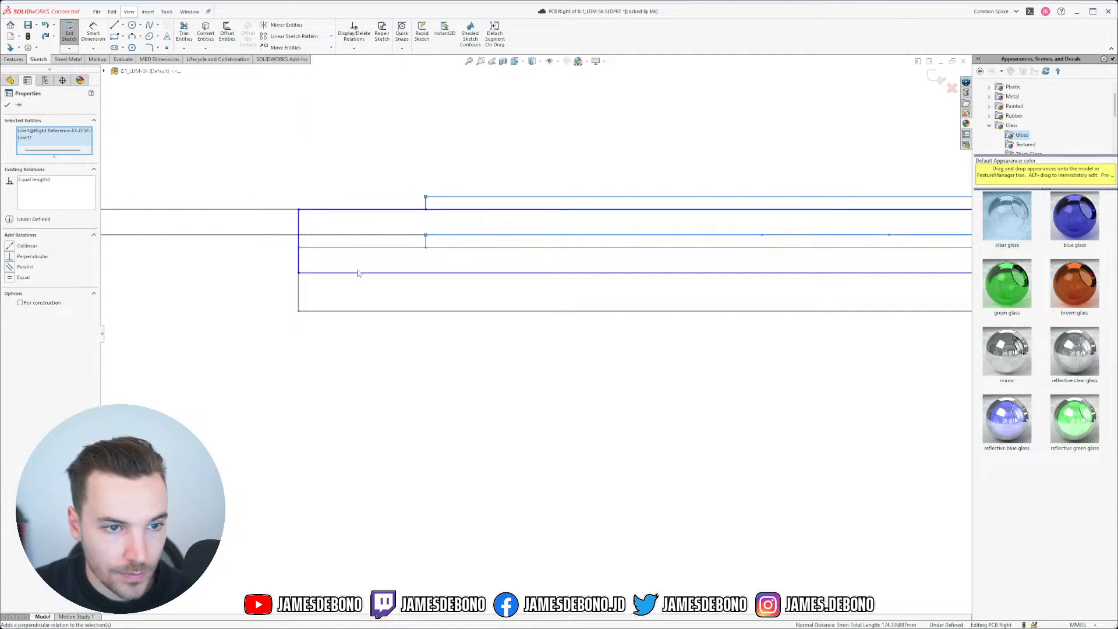
{"action": "left_click", "coordinate": [365, 291]}
{"action": "left_click", "coordinate": [359, 312]}
{"action": "left_click", "coordinate": [460, 273], "text": "ctrl"}
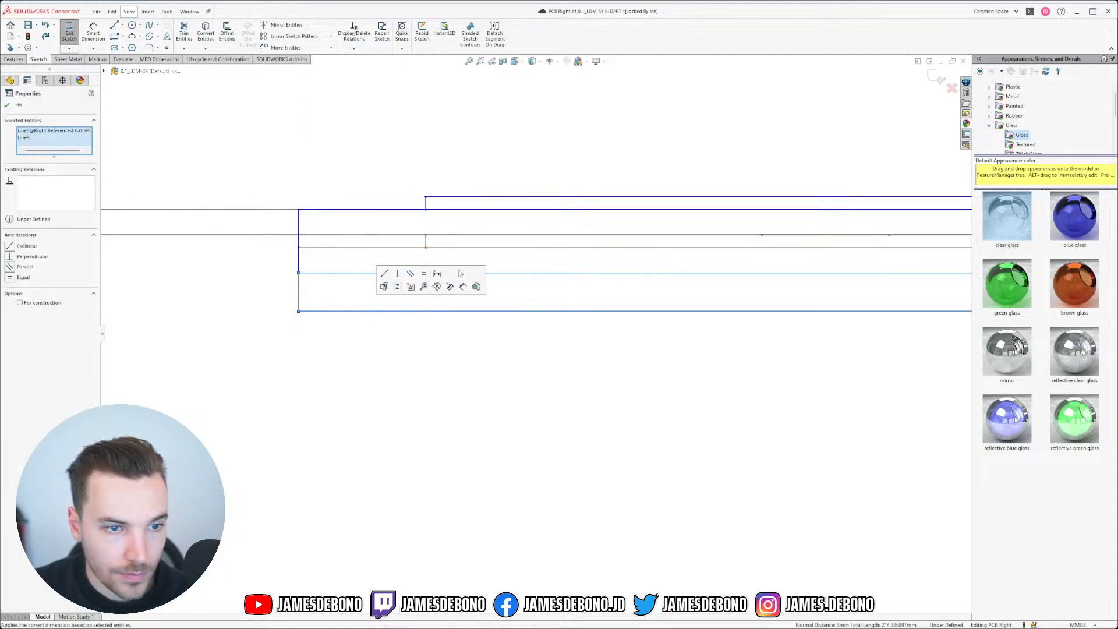
{"action": "left_click", "coordinate": [424, 277]}
{"action": "left_click", "coordinate": [386, 377]}
Step: Try moving the display rectangle to the PCB's bottom-right corner, then undo the move
{"action": "scroll", "coordinate": [594, 199], "scroll_direction": "up", "scroll_amount": 4}
{"action": "scroll", "coordinate": [676, 282], "scroll_direction": "down", "scroll_amount": 3}
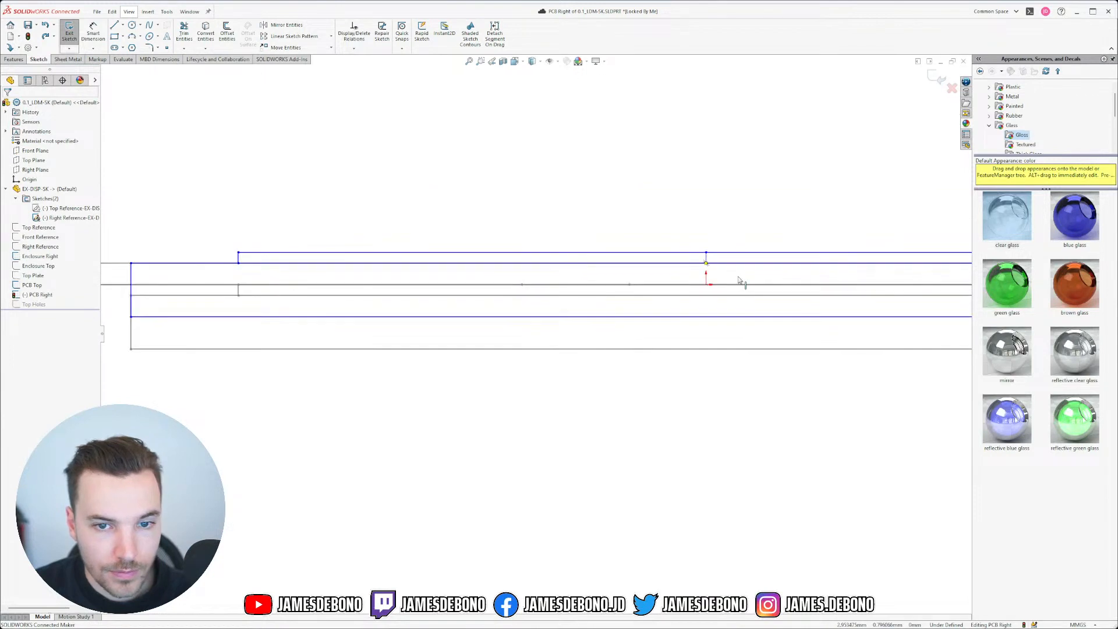
{"action": "scroll", "coordinate": [550, 284], "scroll_direction": "up", "scroll_amount": 5}
{"action": "mouse_move", "coordinate": [348, 302]}
{"action": "left_mouse_down"}
{"action": "mouse_move", "coordinate": [637, 345]}
{"action": "mouse_move", "coordinate": [529, 310]}
{"action": "mouse_move", "coordinate": [469, 324]}
{"action": "mouse_move", "coordinate": [433, 358]}
{"action": "mouse_move", "coordinate": [607, 344]}
{"action": "left_mouse_up"}
{"action": "scroll", "coordinate": [653, 370], "scroll_direction": "up", "scroll_amount": 5}
{"action": "scroll", "coordinate": [653, 370], "scroll_direction": "down", "scroll_amount": 1}
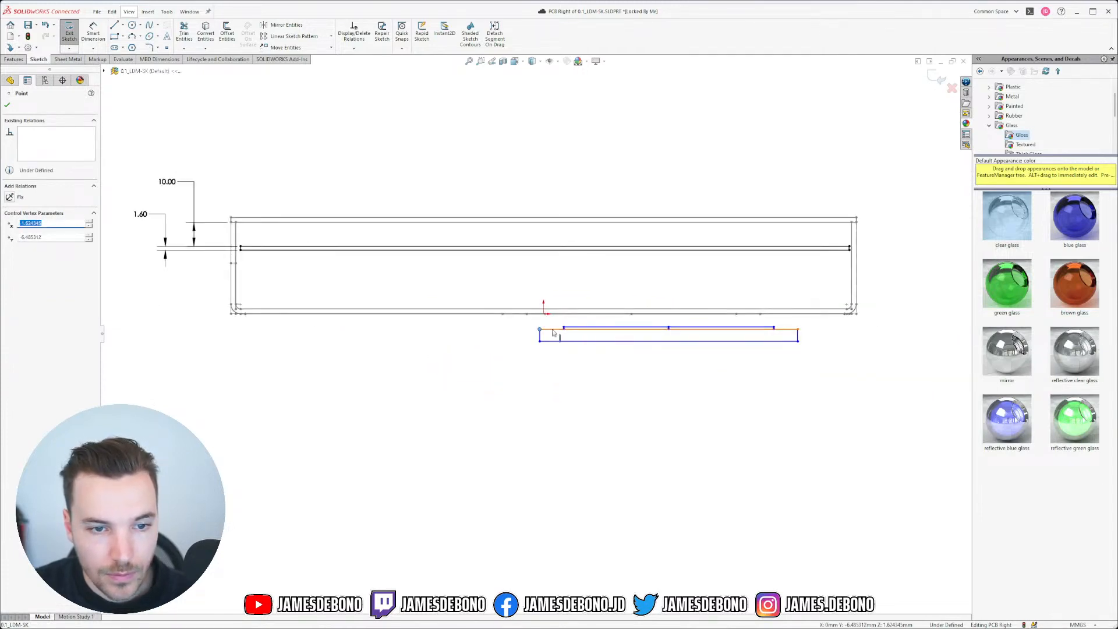
{"action": "left_click_drag", "start_coordinate": [538, 330], "coordinate": [860, 320]}
{"action": "scroll", "coordinate": [748, 356], "scroll_direction": "up", "scroll_amount": 1}
{"action": "key", "text": "ctrl+z"}
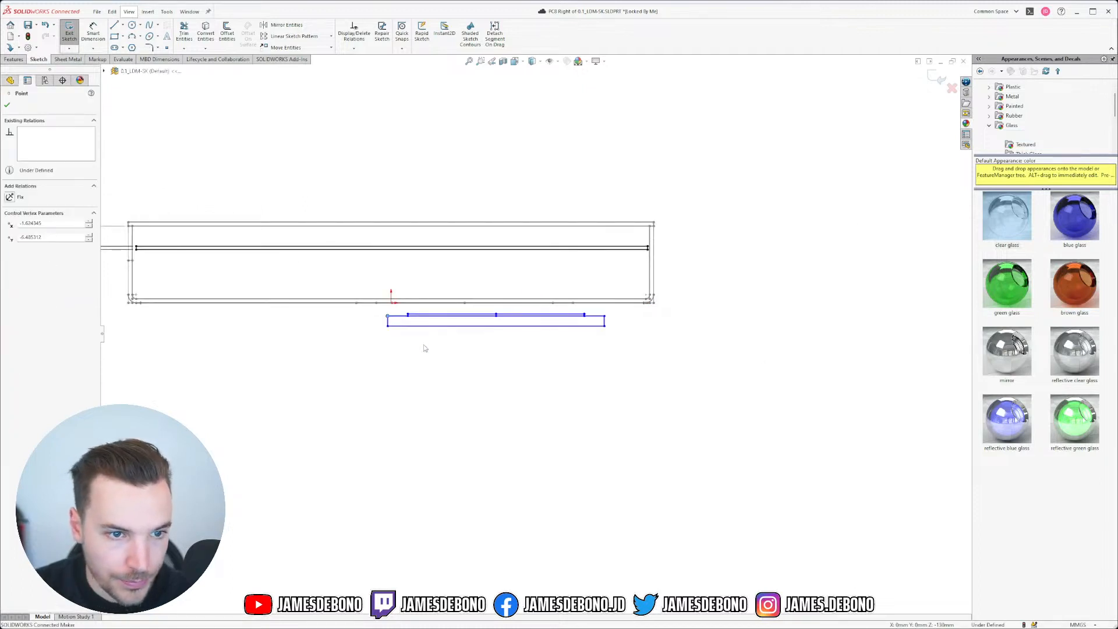
{"action": "key", "text": "Escape"}
{"action": "scroll", "coordinate": [370, 268], "scroll_direction": "down", "scroll_amount": 4}
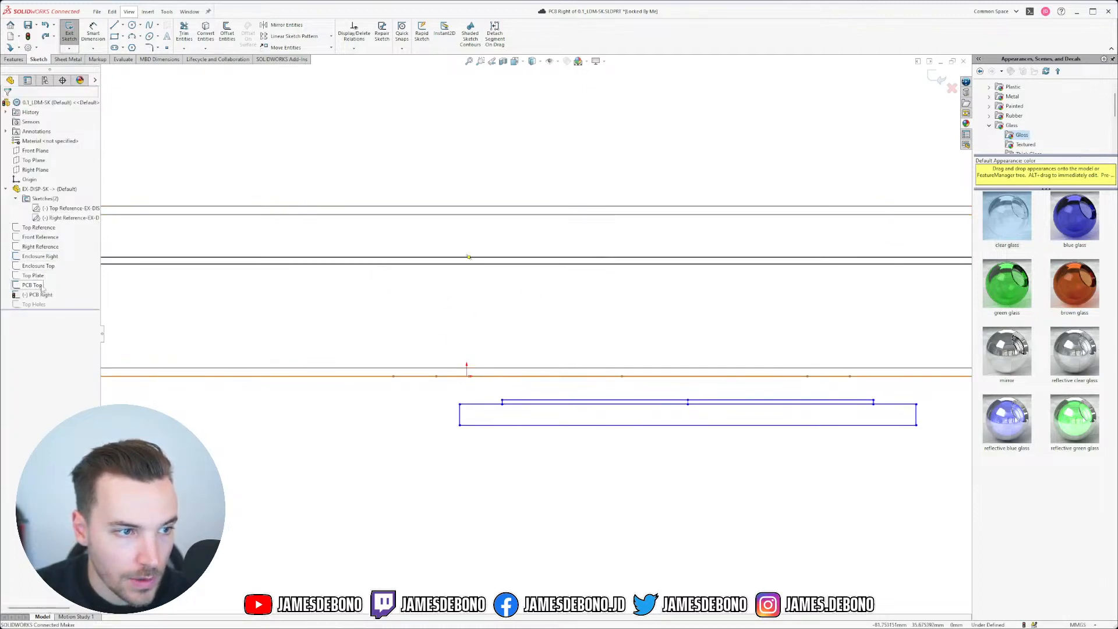
Step: Align the rectangle's short side with its reference and move the display rectangle up onto the PCB
{"action": "middle_click_drag", "start_coordinate": [569, 335], "coordinate": [563, 364]}
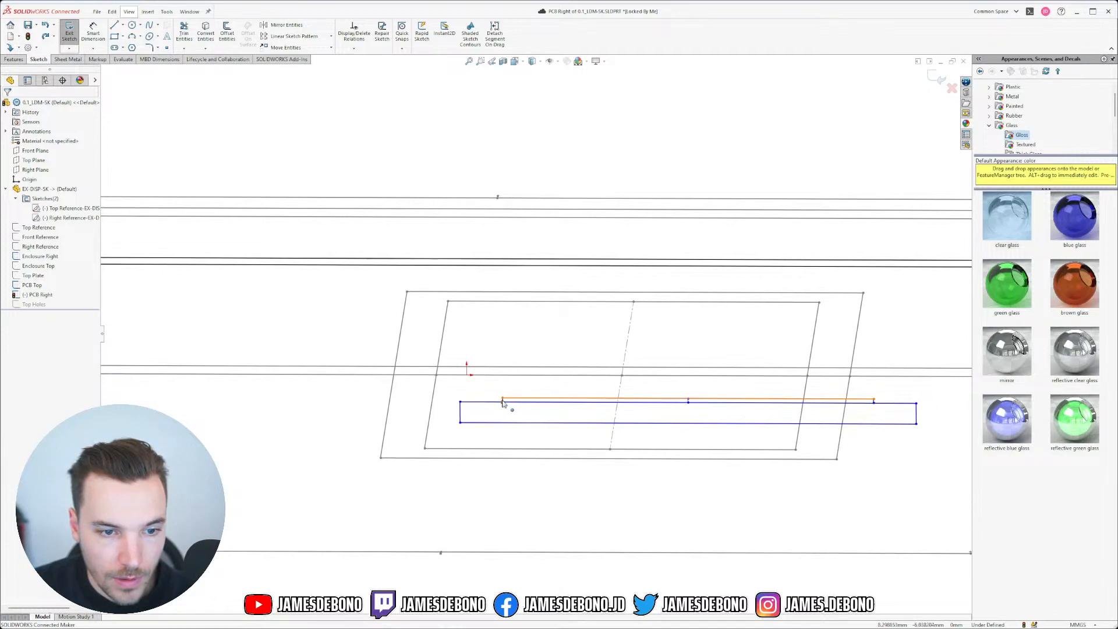
{"action": "scroll", "coordinate": [503, 403], "scroll_direction": "down", "scroll_amount": 3}
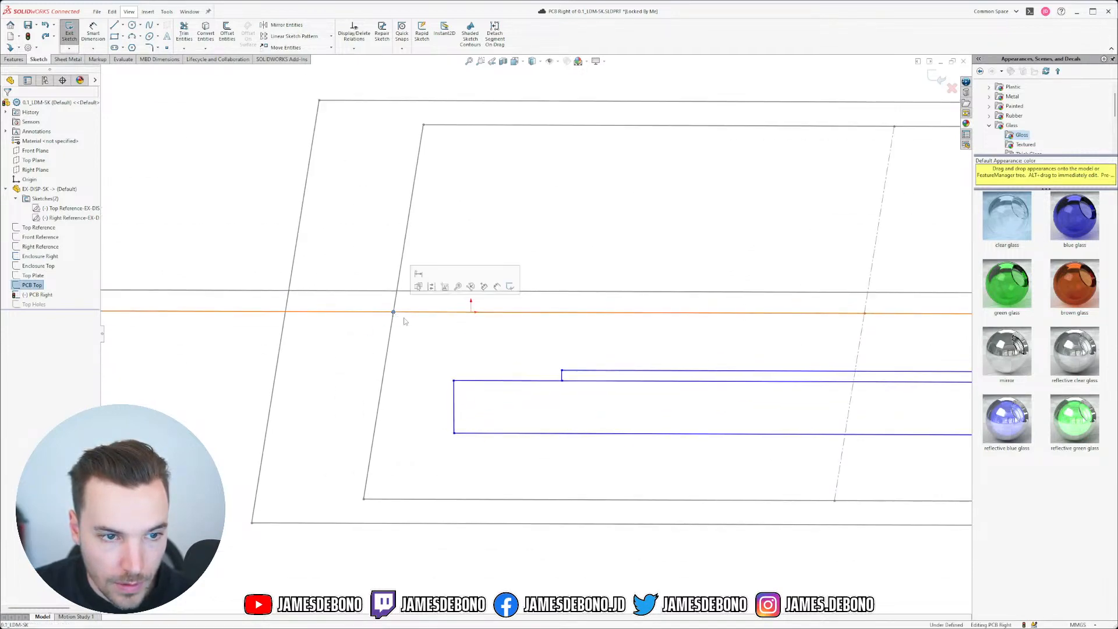
{"action": "left_click", "coordinate": [562, 377]}
{"action": "left_click", "coordinate": [608, 351]}
{"action": "left_click", "coordinate": [603, 407]}
{"action": "scroll", "coordinate": [606, 404], "scroll_direction": "up", "scroll_amount": 5}
{"action": "key", "text": "ctrl+8"}
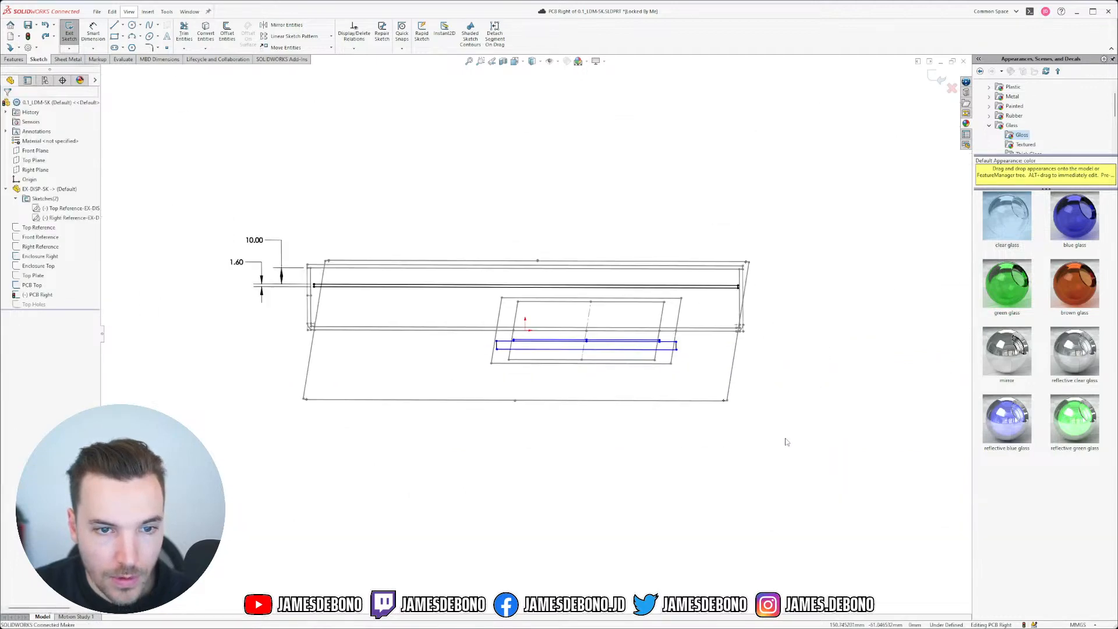
{"action": "left_click_drag", "start_coordinate": [747, 373], "coordinate": [746, 215]}
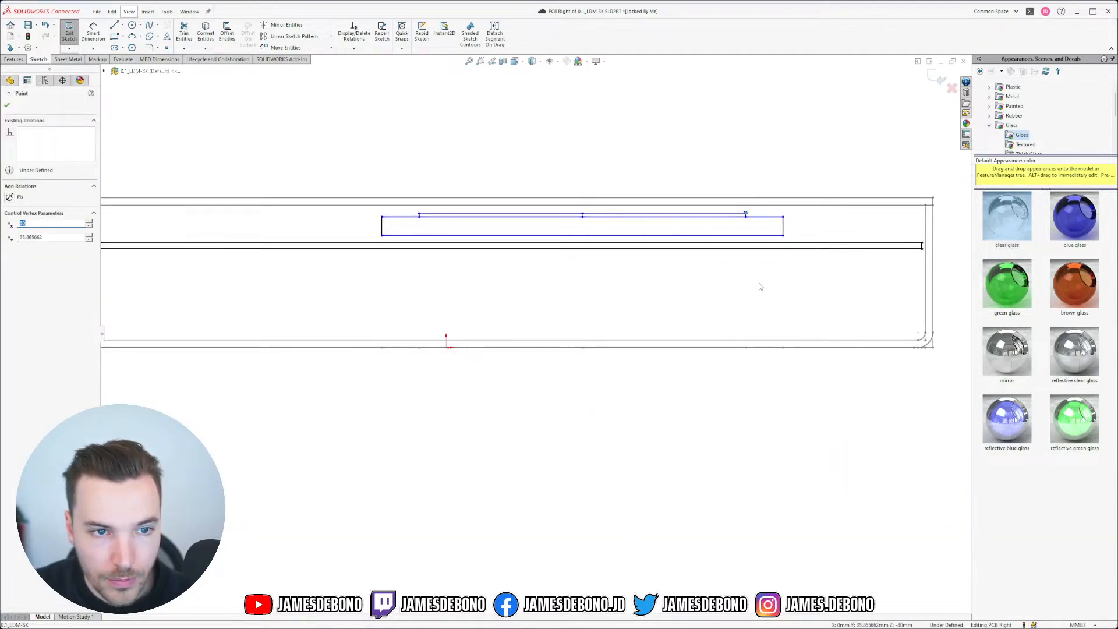
{"action": "left_click", "coordinate": [758, 284]}
Step: Dimension a 1.00 gap between the top sketch line and the Enclosure Right line, then close the sketch
{"action": "left_click", "coordinate": [92, 32]}
{"action": "scroll", "coordinate": [719, 231], "scroll_direction": "down", "scroll_amount": 3}
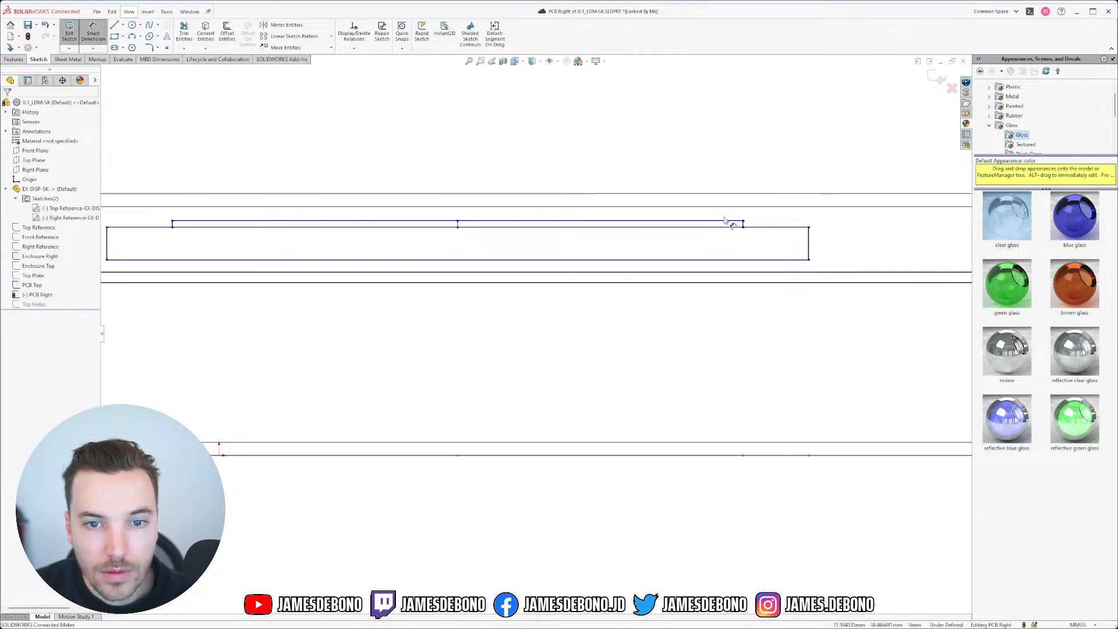
{"action": "left_click", "coordinate": [729, 223]}
{"action": "left_click", "coordinate": [763, 207]}
{"action": "left_click", "coordinate": [762, 163]}
{"action": "type", "text": "1"}
{"action": "key", "text": "Return"}
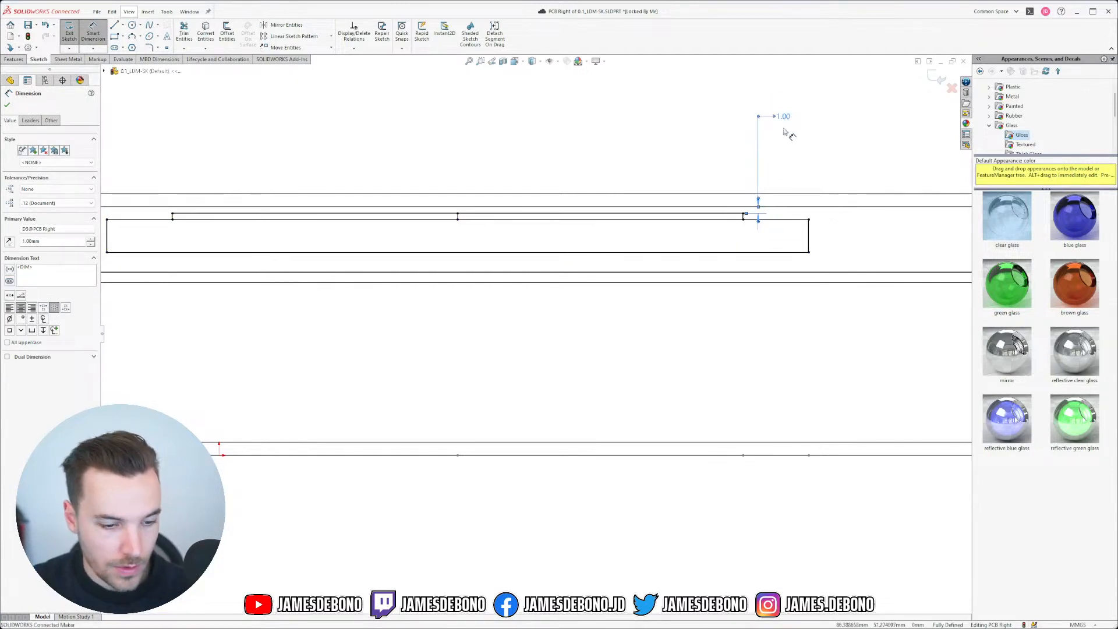
{"action": "key", "text": "Escape"}
{"action": "key", "text": "f"}
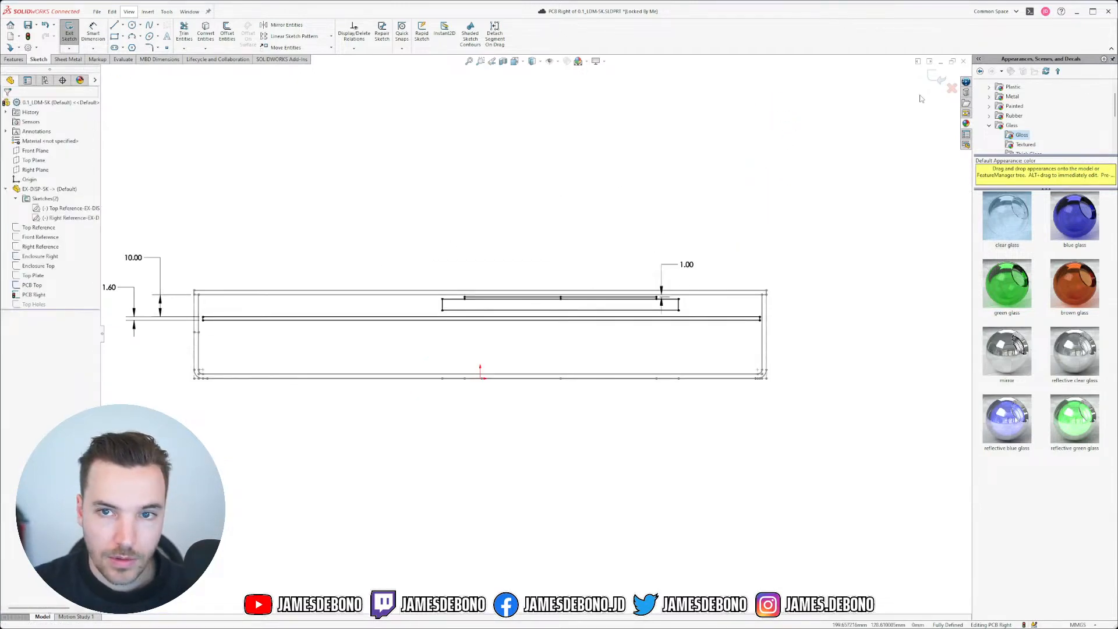
{"action": "left_click", "coordinate": [941, 78]}
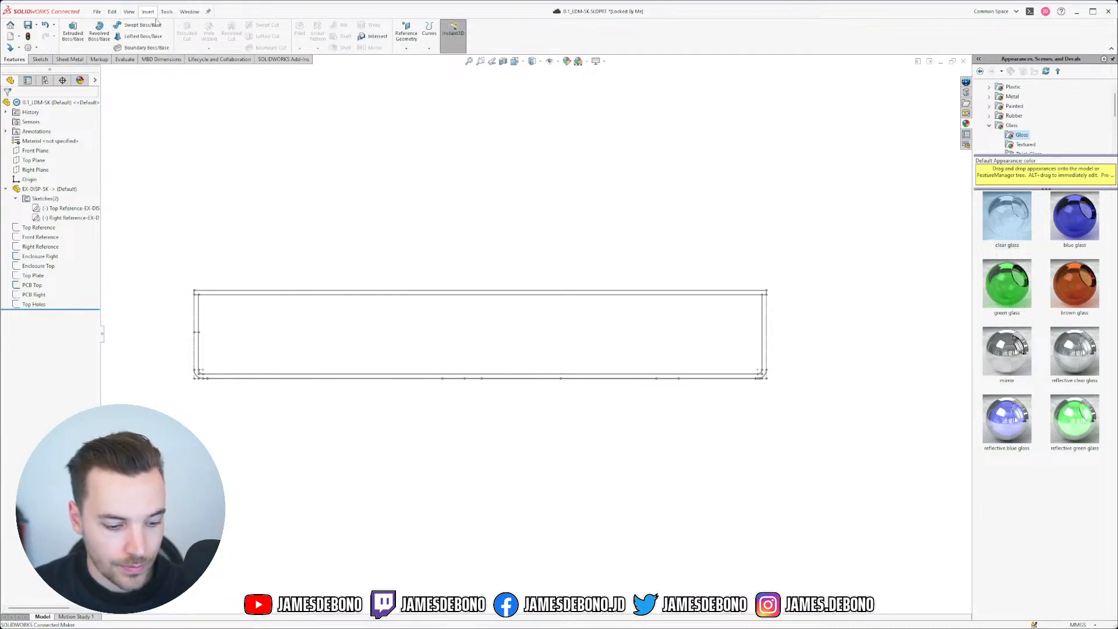
Step: Switch to the 0.1_LDM-A assembly window and accept the rebuild
{"action": "left_click", "coordinate": [189, 12]}
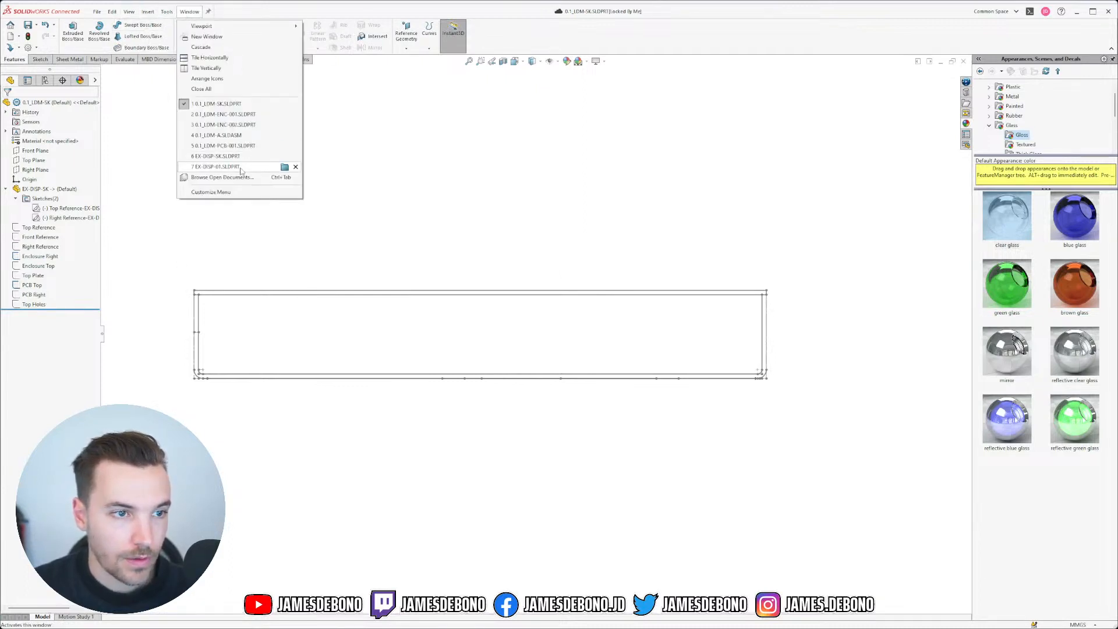
{"action": "left_click", "coordinate": [236, 135]}
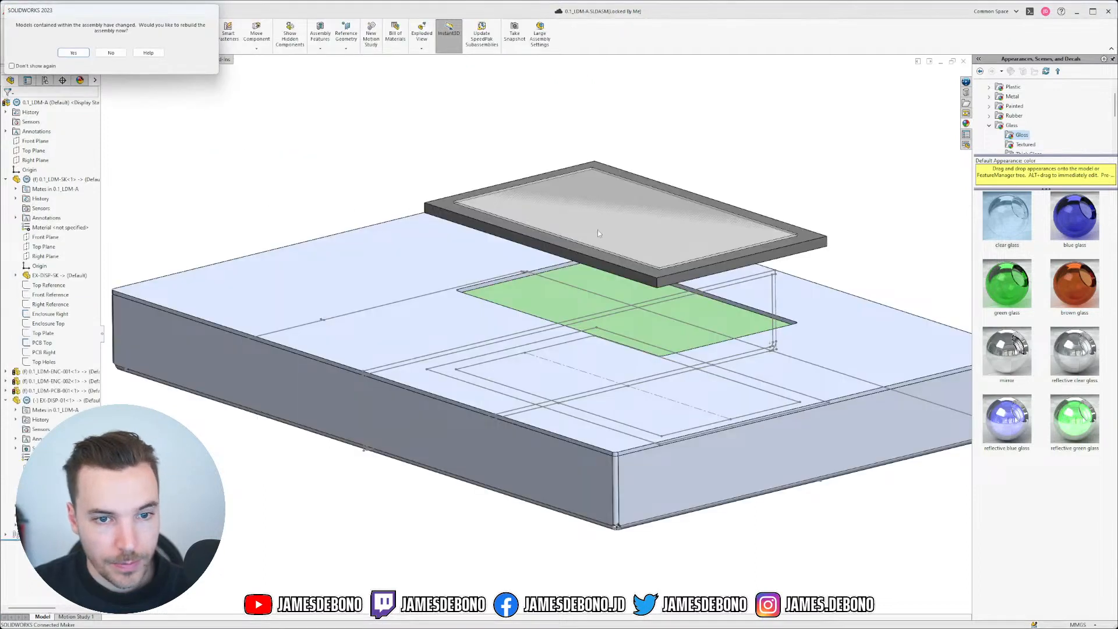
{"action": "left_click", "coordinate": [73, 53]}
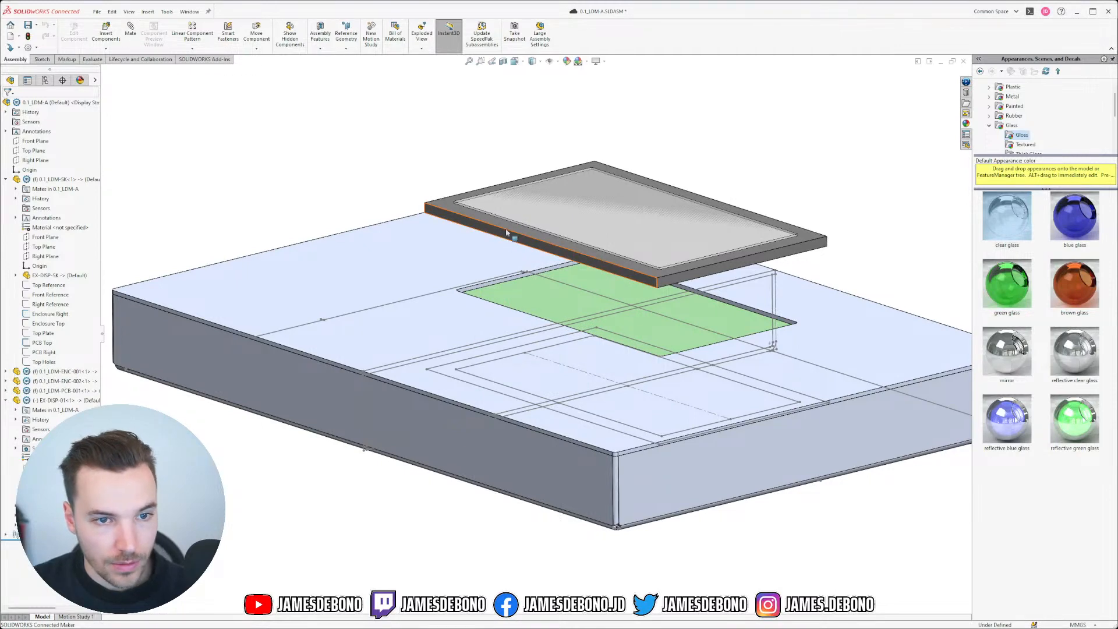
Step: Drag the display plate clear above the enclosure and select the assembly's Top Plane
{"action": "left_click_drag", "start_coordinate": [509, 244], "coordinate": [482, 189]}
{"action": "left_click", "coordinate": [228, 544]}
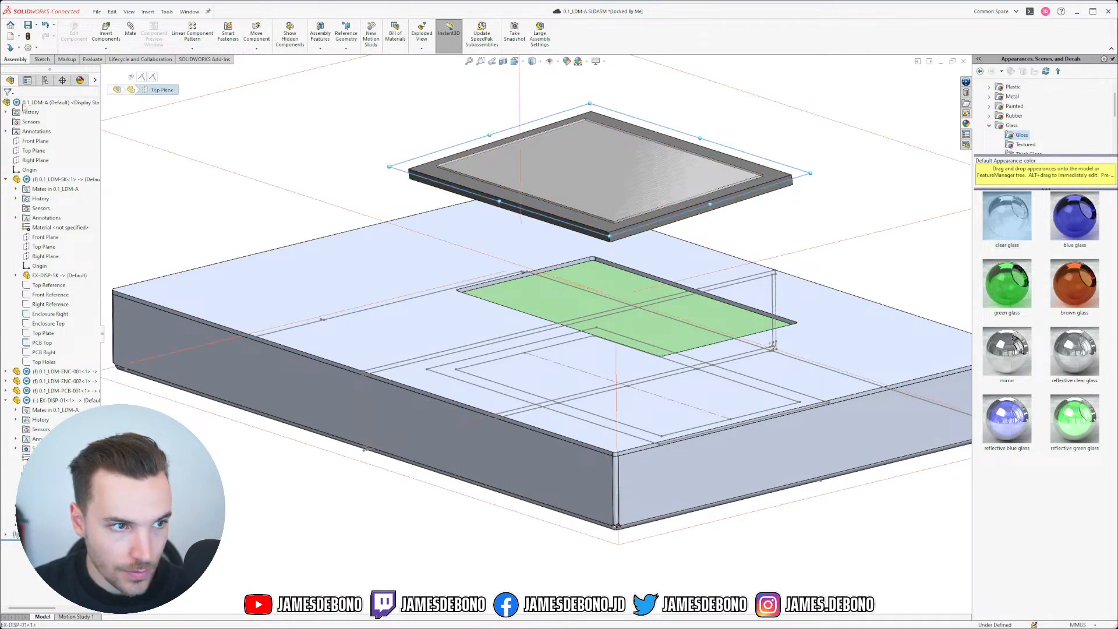
{"action": "left_click", "coordinate": [33, 151]}
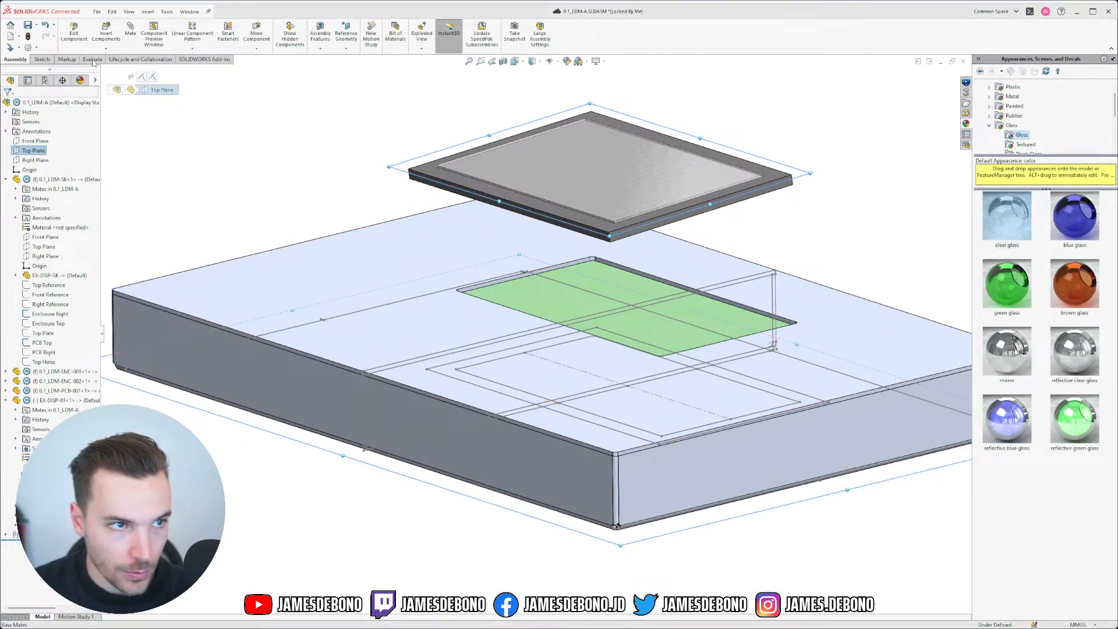
Step: Add Parallel mates between the display and the assembly's Top Planes and Front Planes
{"action": "left_click", "coordinate": [131, 35]}
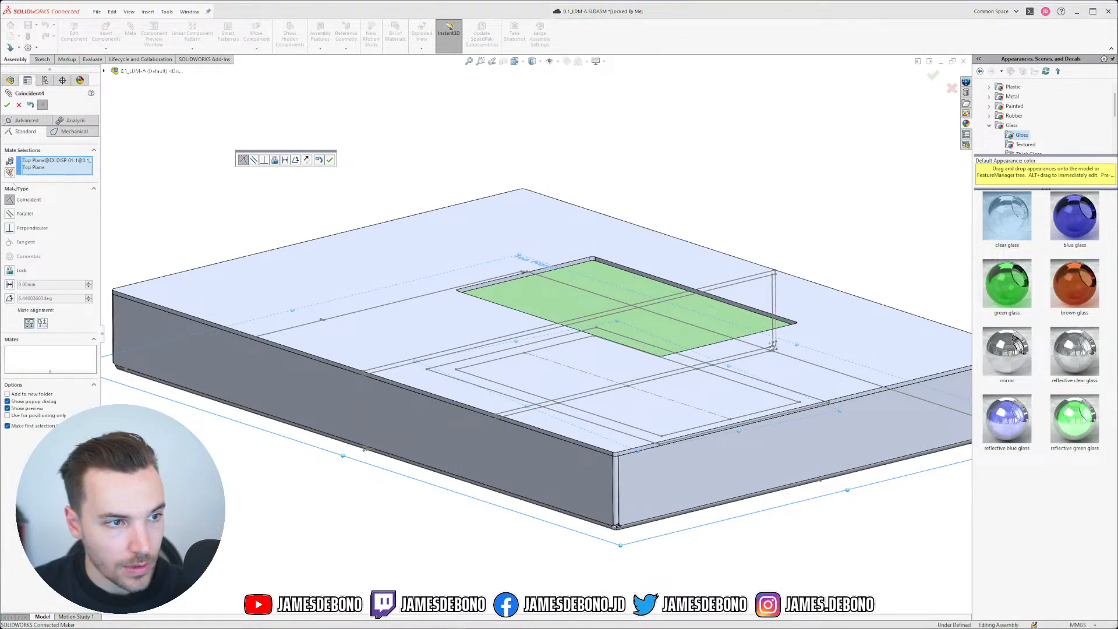
{"action": "left_click", "coordinate": [13, 215]}
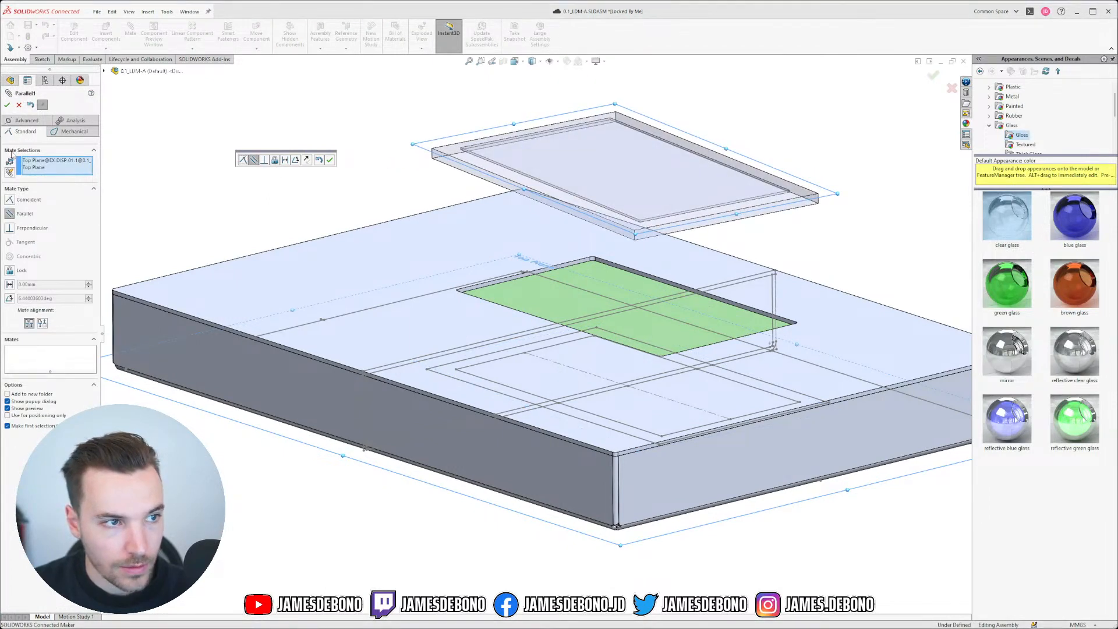
{"action": "left_click", "coordinate": [8, 105]}
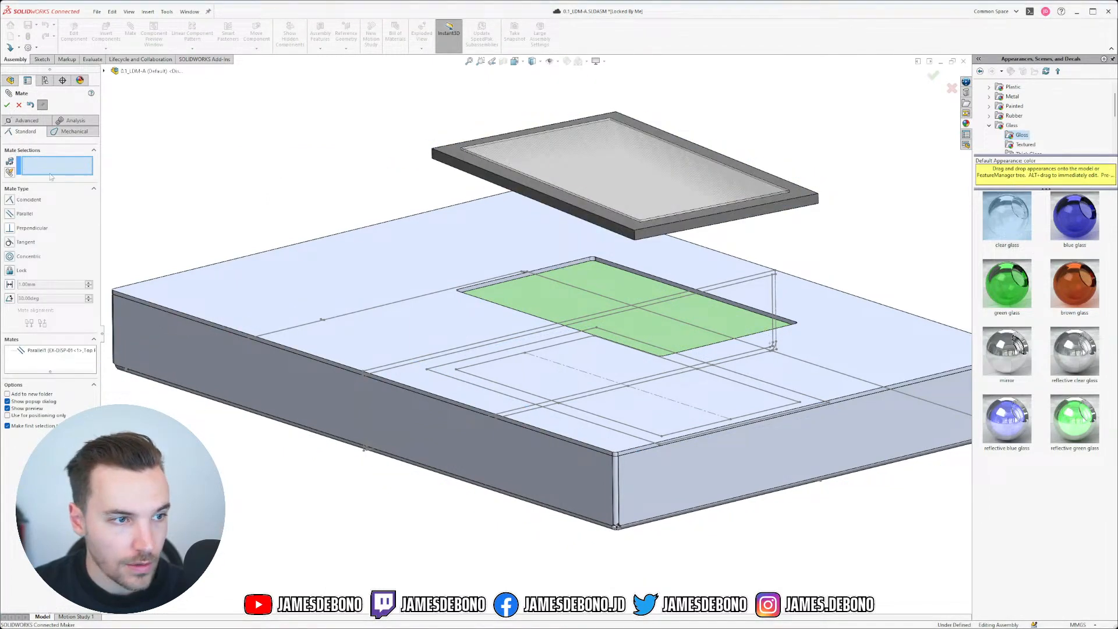
{"action": "left_click", "coordinate": [105, 71]}
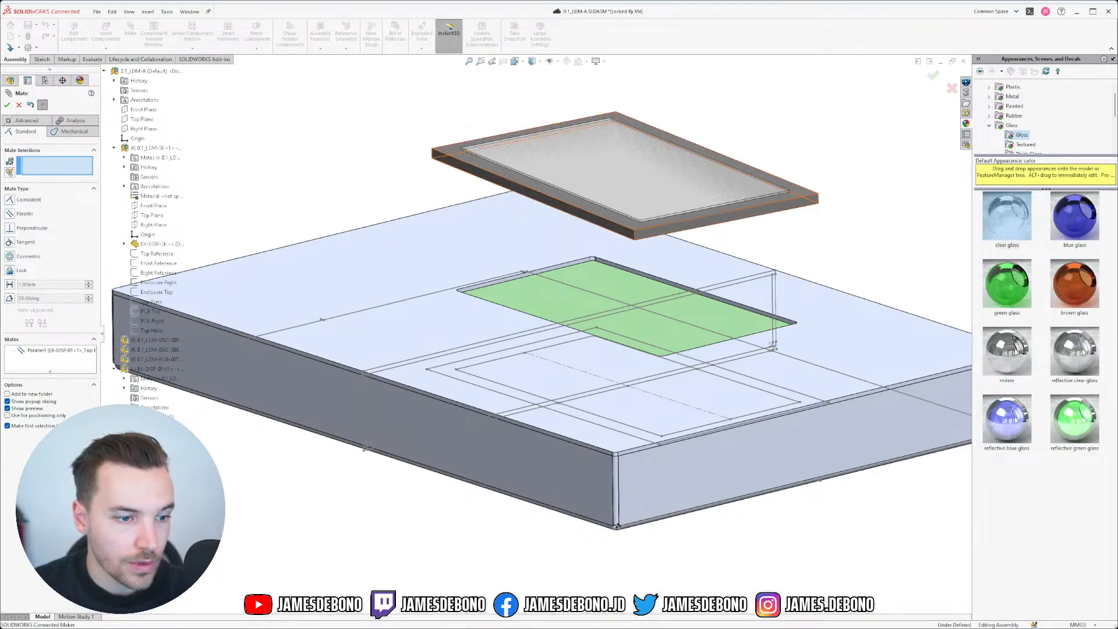
{"action": "left_click", "coordinate": [154, 436]}
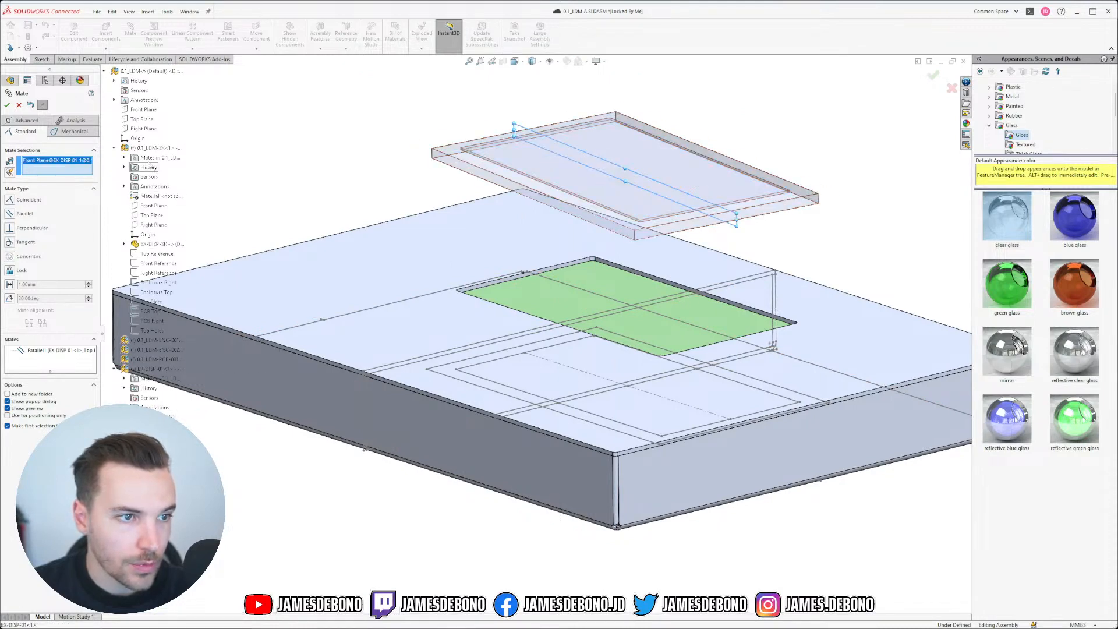
{"action": "left_click", "coordinate": [143, 110]}
{"action": "left_click", "coordinate": [7, 105]}
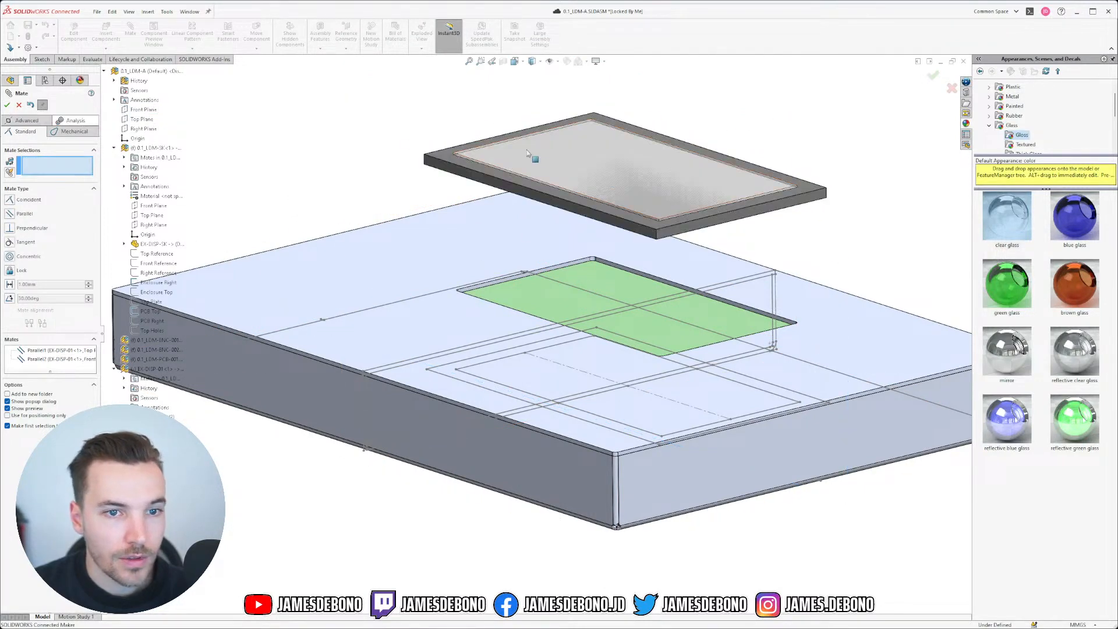
Step: Drag the display plate down over the enclosure and show the PCB Right sketch
{"action": "left_click_drag", "start_coordinate": [495, 186], "coordinate": [361, 255]}
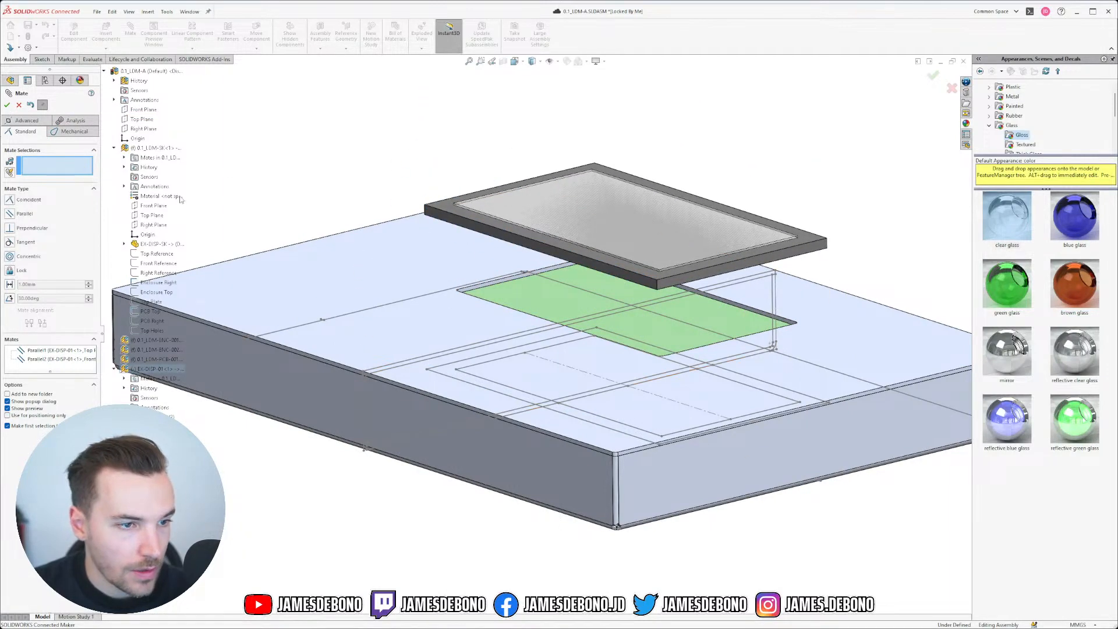
{"action": "right_click", "coordinate": [150, 321]}
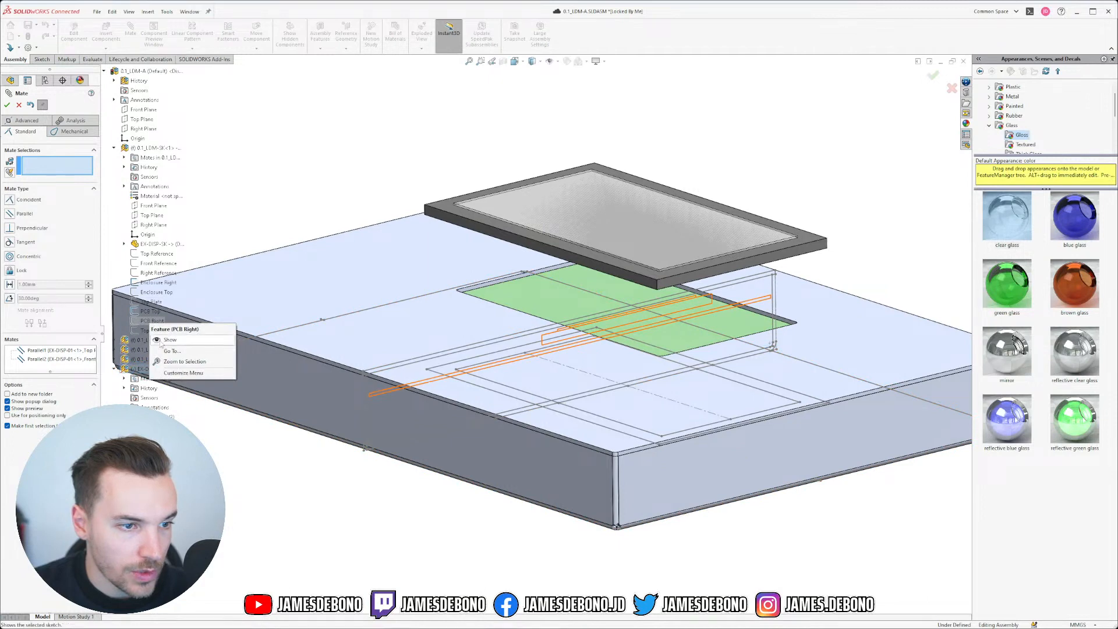
{"action": "left_click", "coordinate": [169, 340]}
{"action": "scroll", "coordinate": [542, 323], "scroll_direction": "down", "scroll_amount": 4}
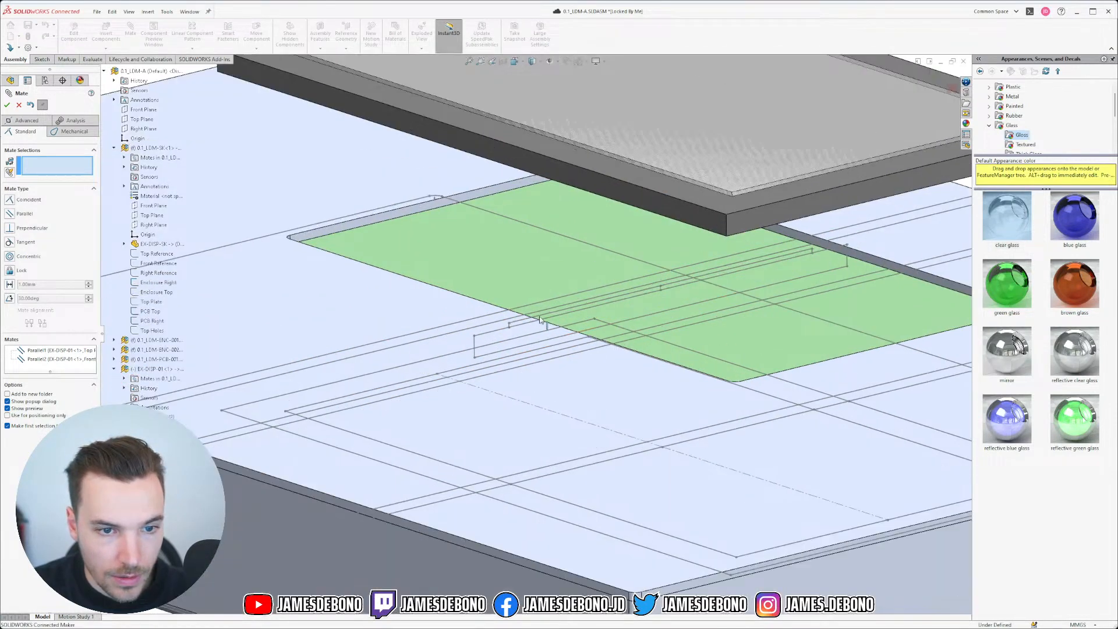
{"action": "scroll", "coordinate": [519, 327], "scroll_direction": "up", "scroll_amount": 3}
{"action": "scroll", "coordinate": [468, 333], "scroll_direction": "down", "scroll_amount": 2}
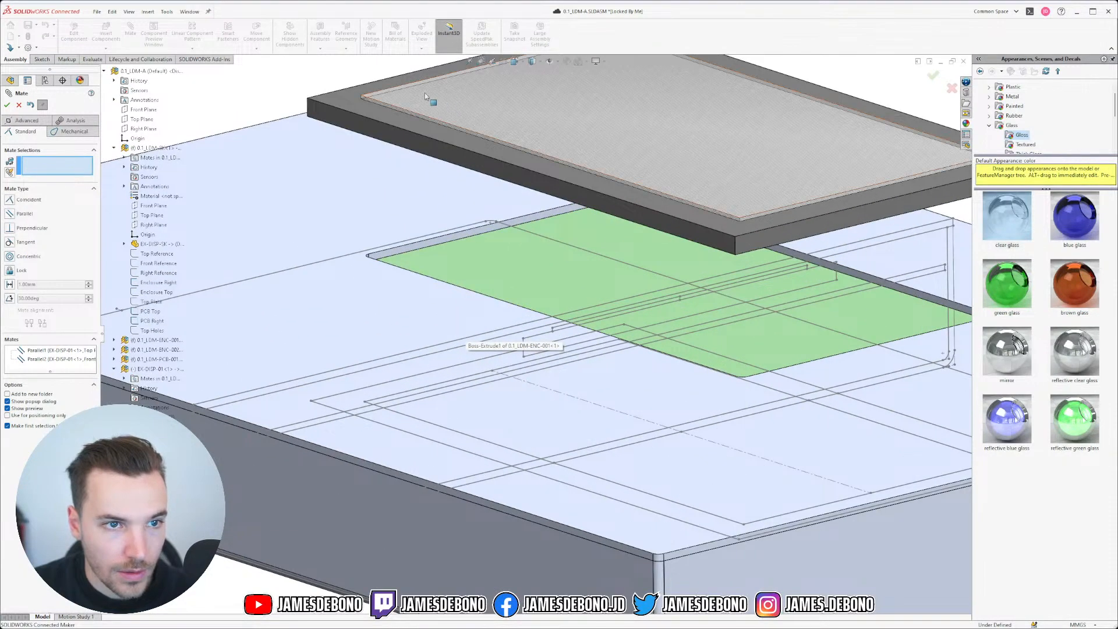
Step: Add a Coincident mate between the display's top face and a PCB Right sketch point
{"action": "left_click", "coordinate": [403, 93]}
{"action": "scroll", "coordinate": [575, 311], "scroll_direction": "down", "scroll_amount": 1}
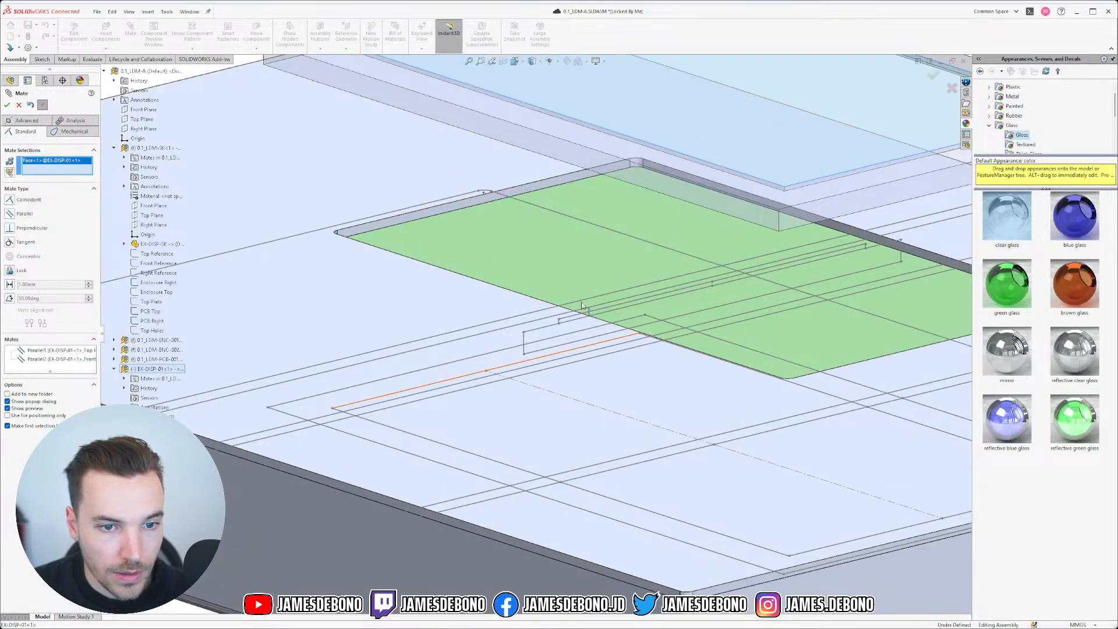
{"action": "scroll", "coordinate": [570, 312], "scroll_direction": "down", "scroll_amount": 1}
{"action": "left_click", "coordinate": [566, 312]}
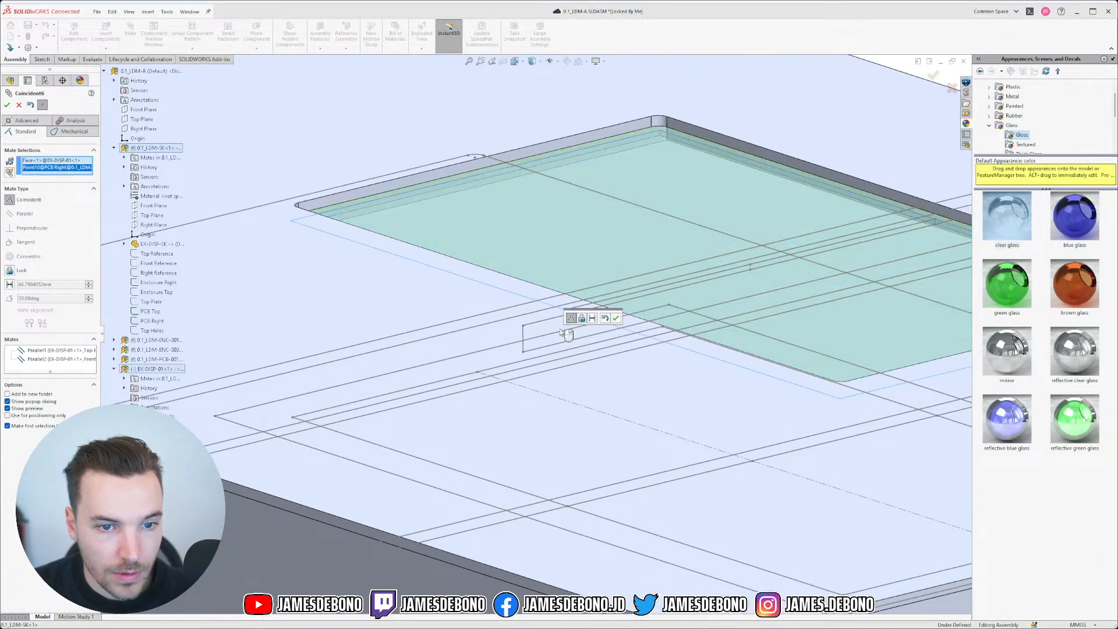
{"action": "left_click", "coordinate": [614, 318]}
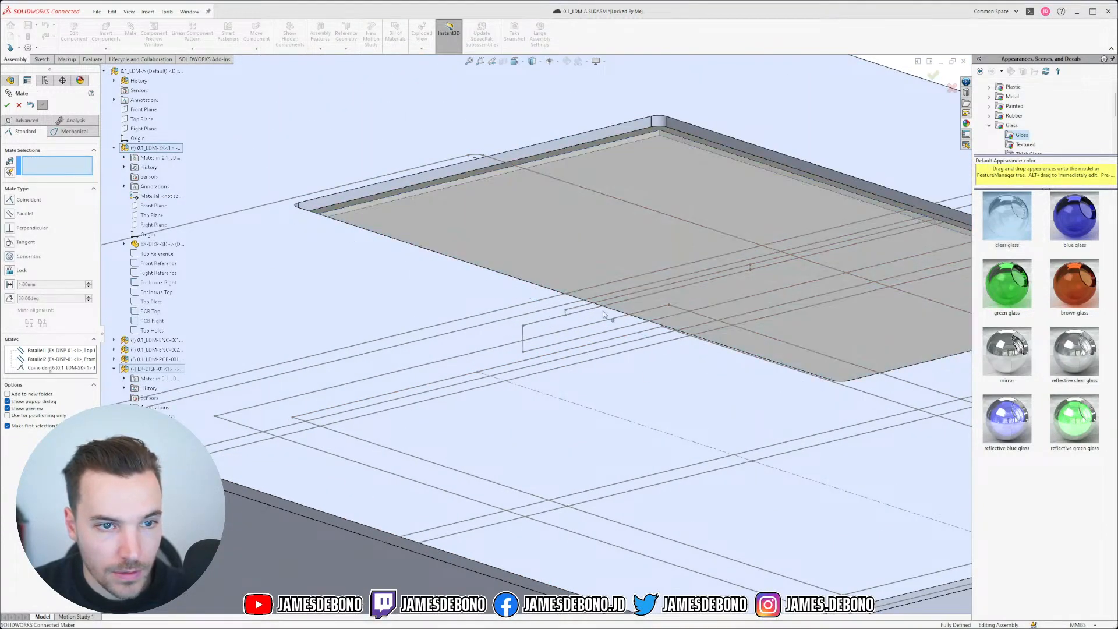
{"action": "left_click", "coordinate": [20, 106]}
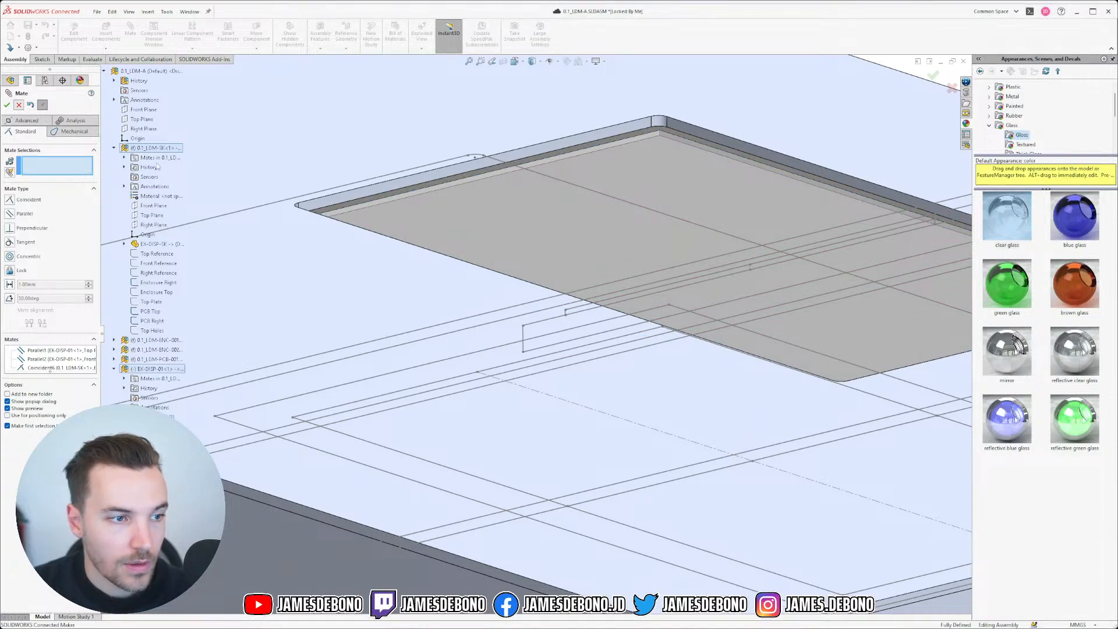
{"action": "left_click", "coordinate": [7, 402]}
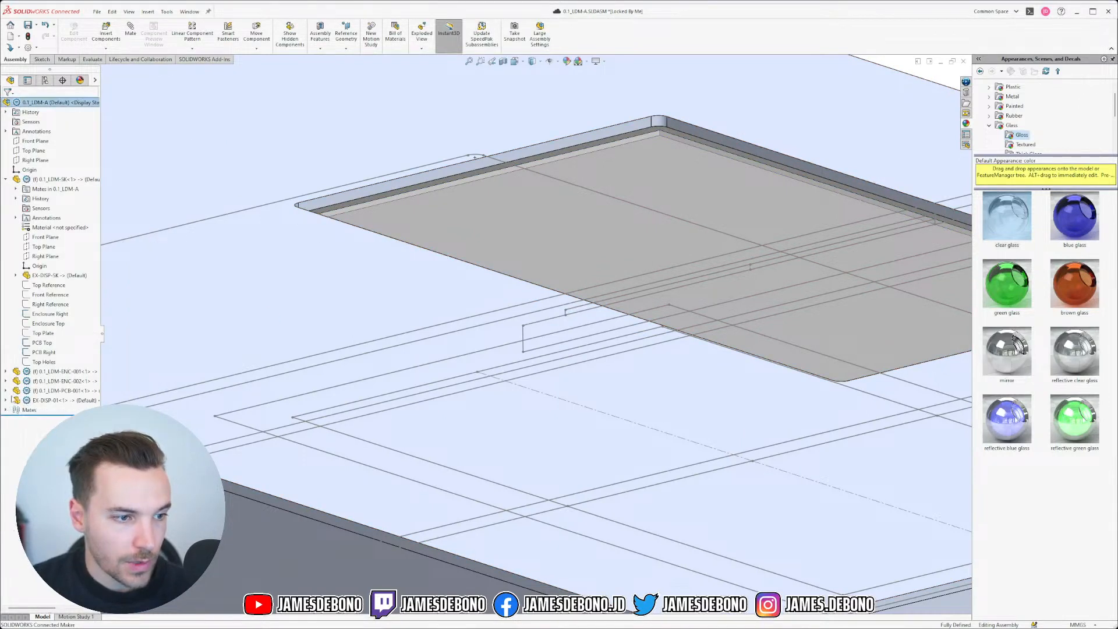
Step: Hide the PCB Right, PCB Top and Enclosure Top sketches and fit the enclosure in view
{"action": "left_click", "coordinate": [46, 353]}
{"action": "left_click", "coordinate": [51, 338]}
{"action": "left_click", "coordinate": [42, 344]}
{"action": "left_click", "coordinate": [46, 329]}
{"action": "left_click", "coordinate": [39, 322]}
{"action": "left_click", "coordinate": [46, 308]}
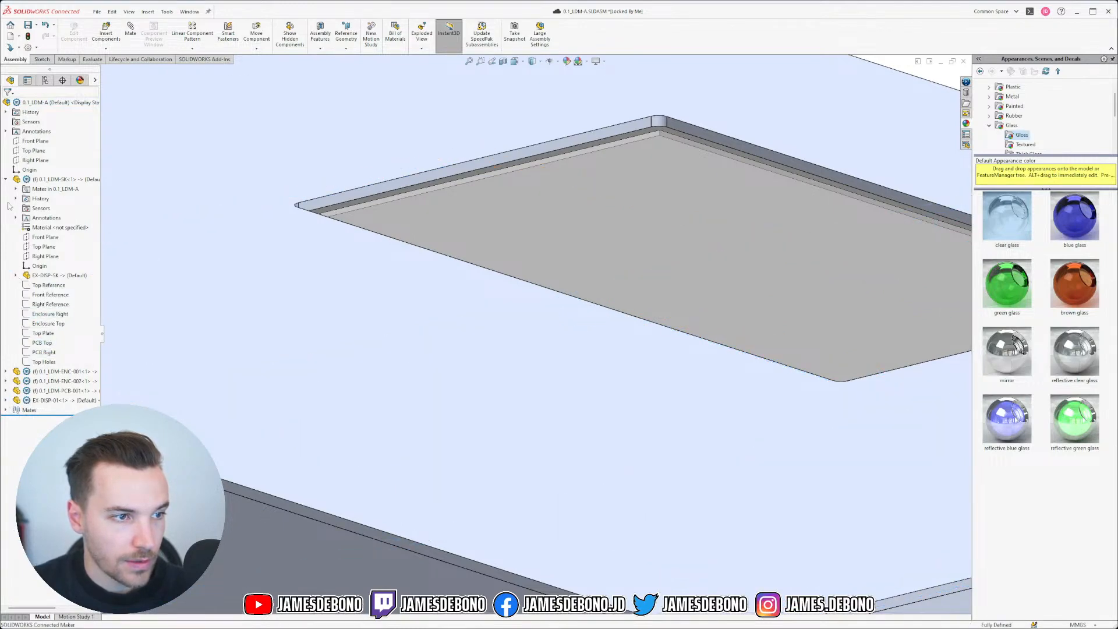
{"action": "left_click", "coordinate": [6, 179]}
{"action": "key", "text": "f"}
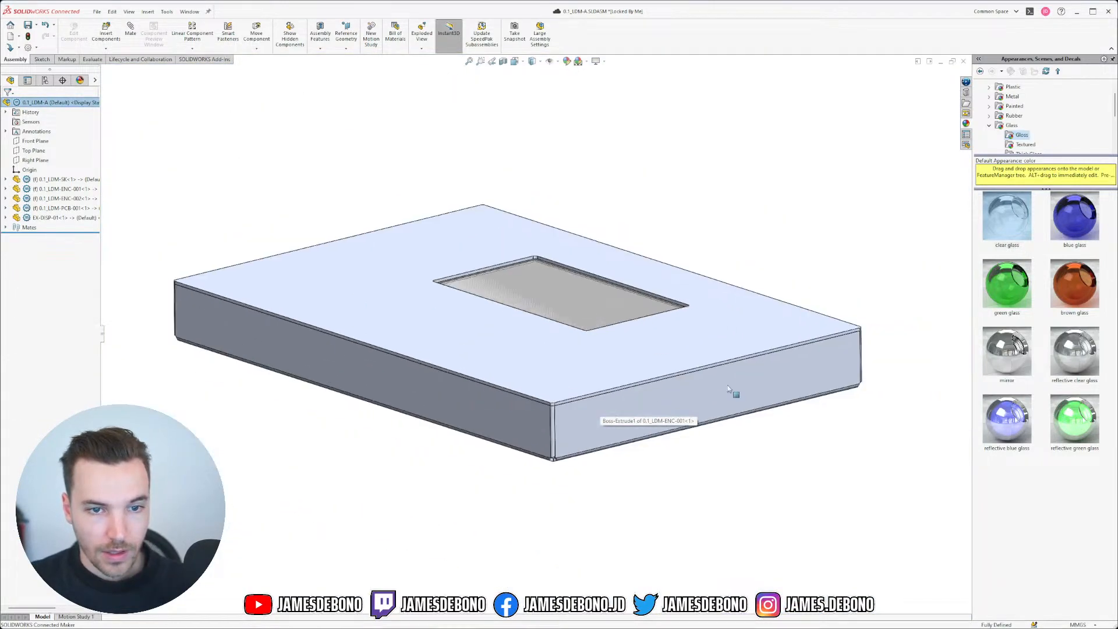
Step: Delete the enclosure top to inspect the display inside the model
{"action": "middle_click_drag", "start_coordinate": [586, 352], "coordinate": [564, 339]}
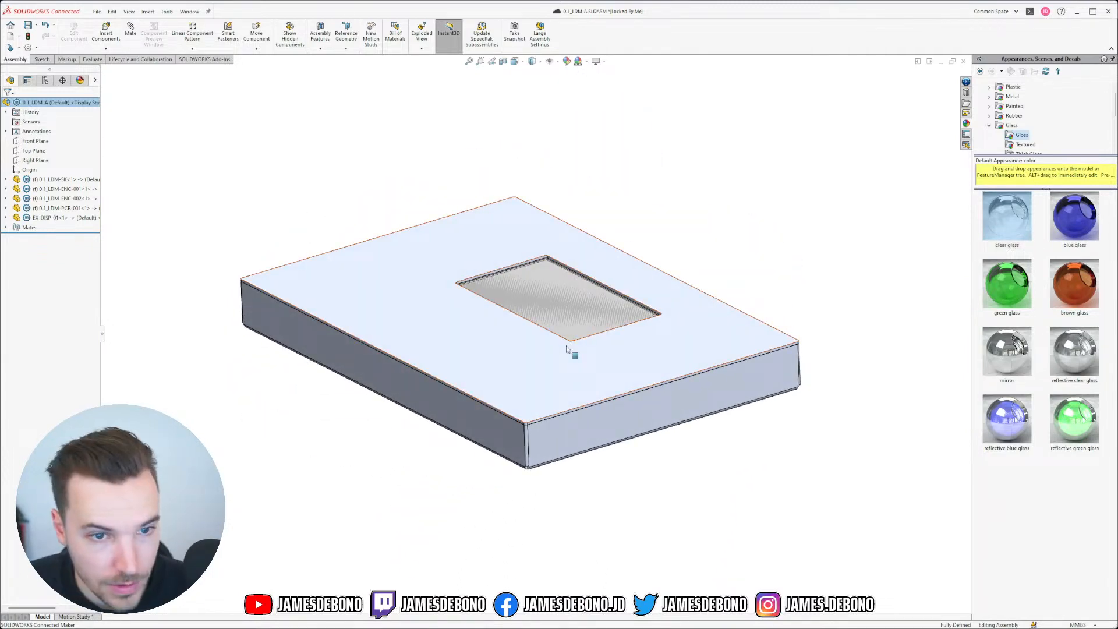
{"action": "left_click", "coordinate": [638, 361]}
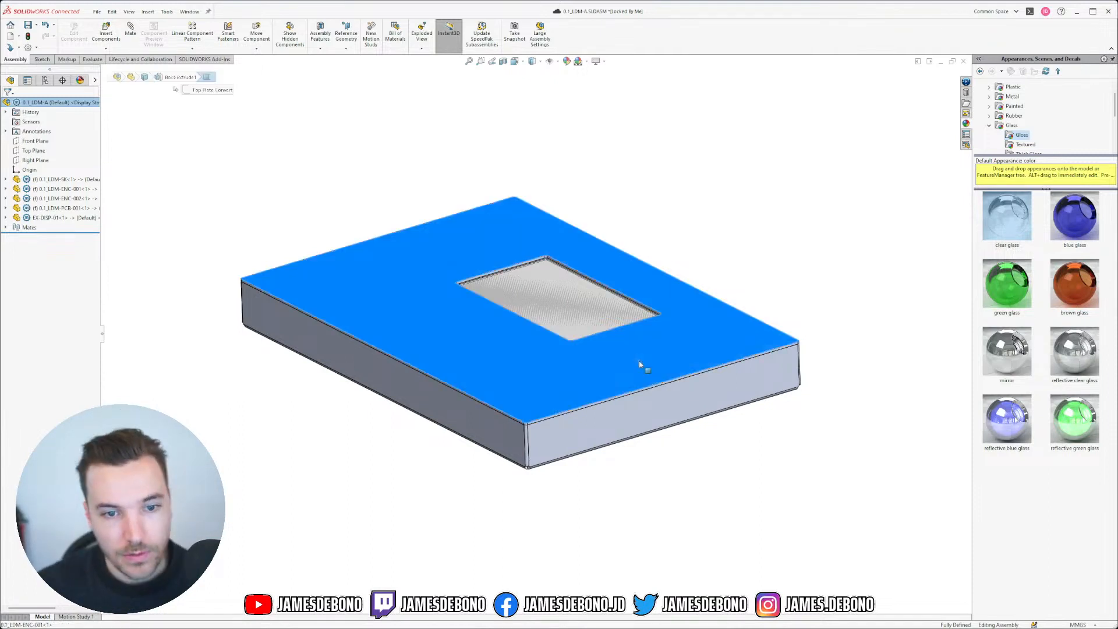
{"action": "key", "text": "Delete"}
{"action": "left_click", "coordinate": [609, 283]}
{"action": "middle_click_drag", "start_coordinate": [665, 471], "coordinate": [634, 399]}
{"action": "left_click", "coordinate": [6, 179]}
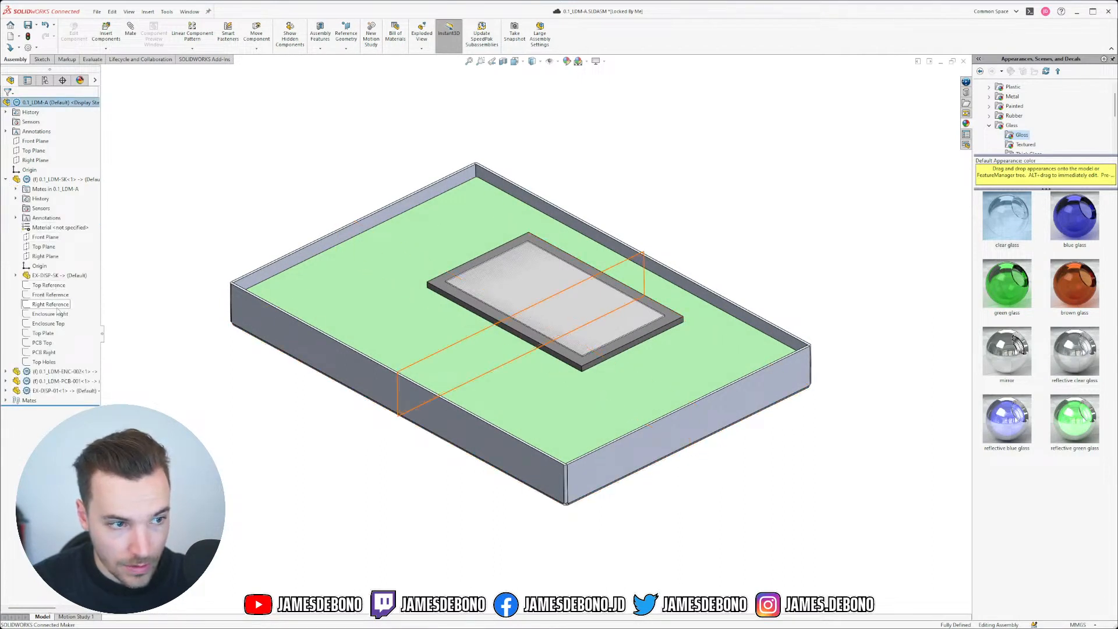
{"action": "left_click", "coordinate": [42, 343]}
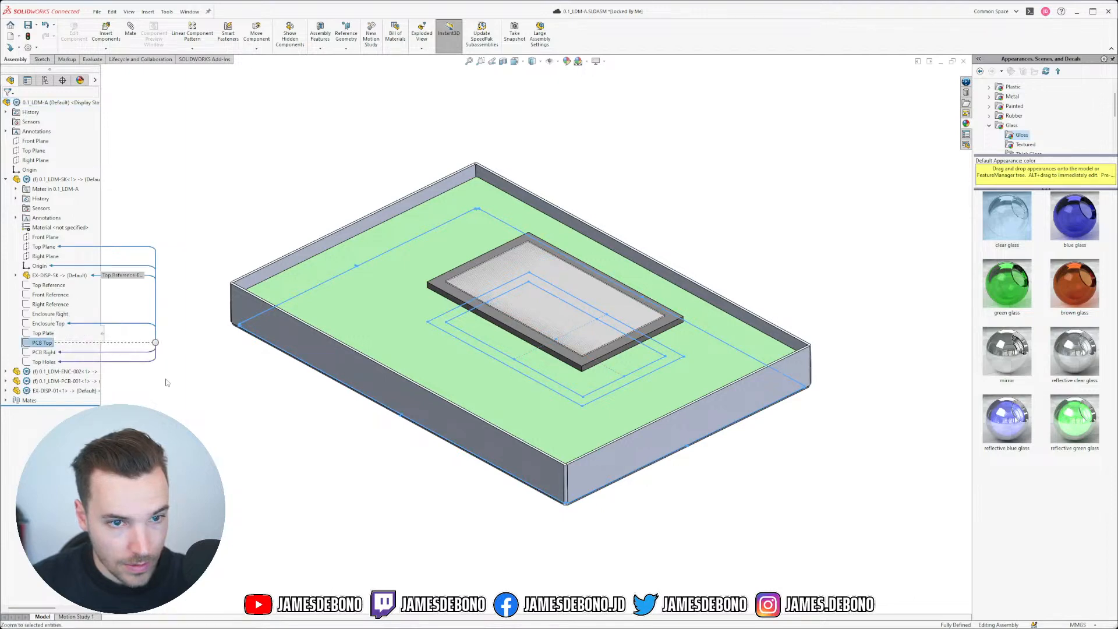
{"action": "left_click", "coordinate": [242, 408]}
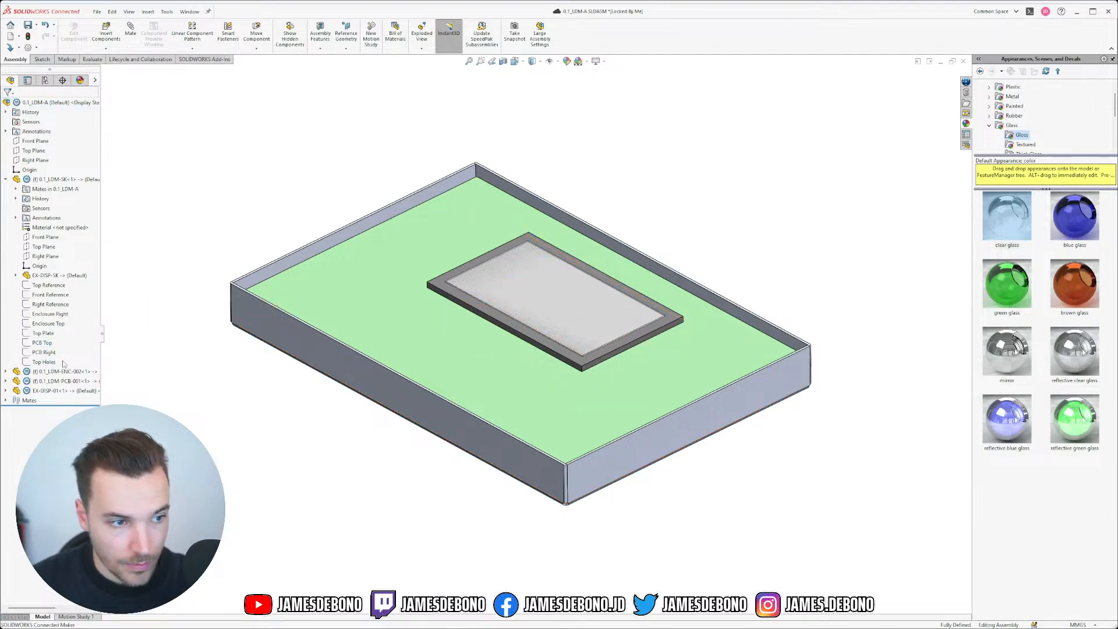
Step: Restore and hide the enclosure lid, show PCB Top, and edit 0.1_LDM-SK in context
{"action": "key", "text": "ctrl+z"}
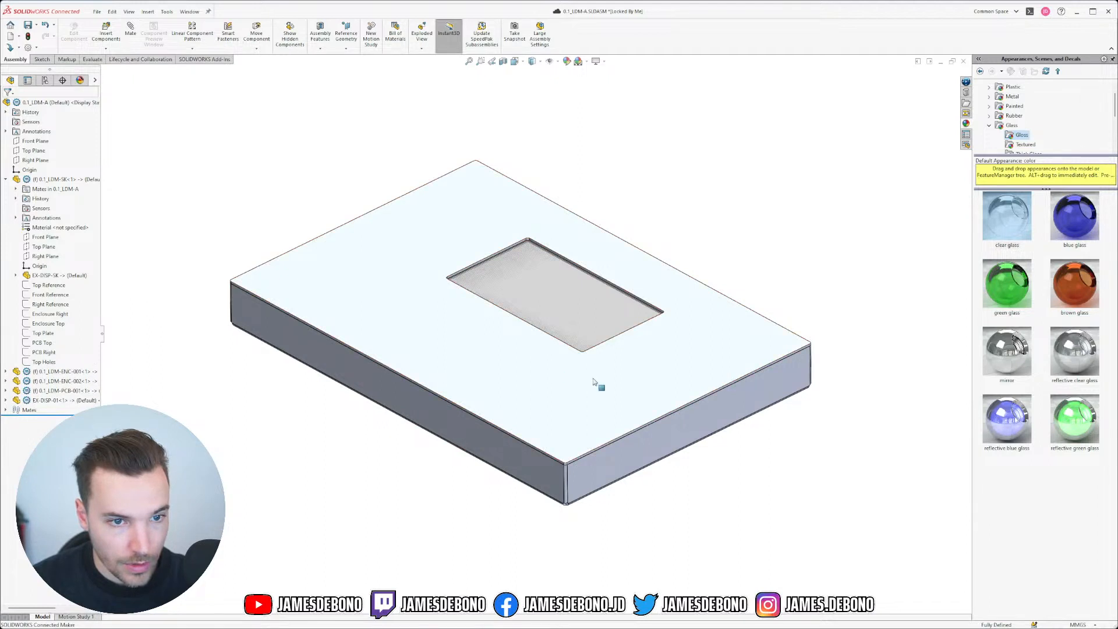
{"action": "left_click", "coordinate": [588, 390]}
{"action": "left_click", "coordinate": [667, 347]}
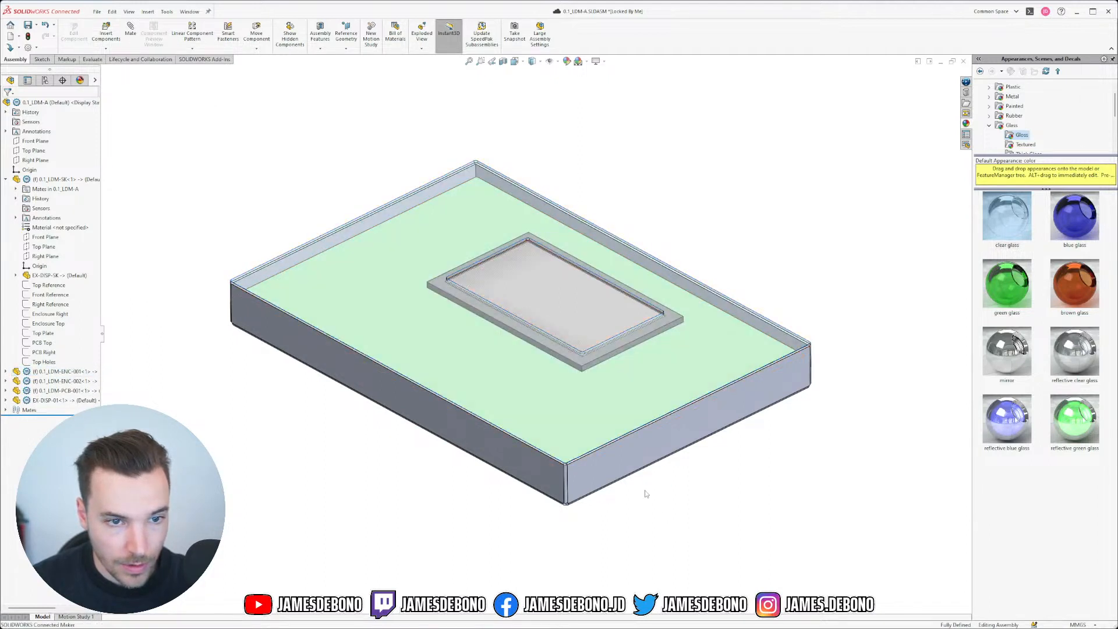
{"action": "left_click", "coordinate": [48, 346]}
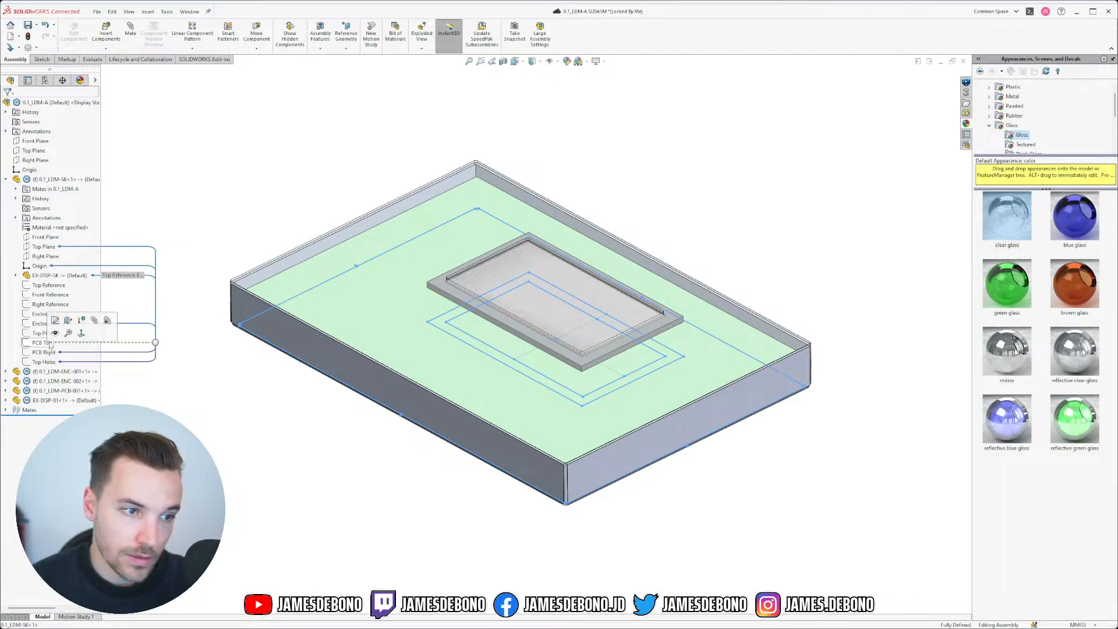
{"action": "right_click", "coordinate": [56, 178]}
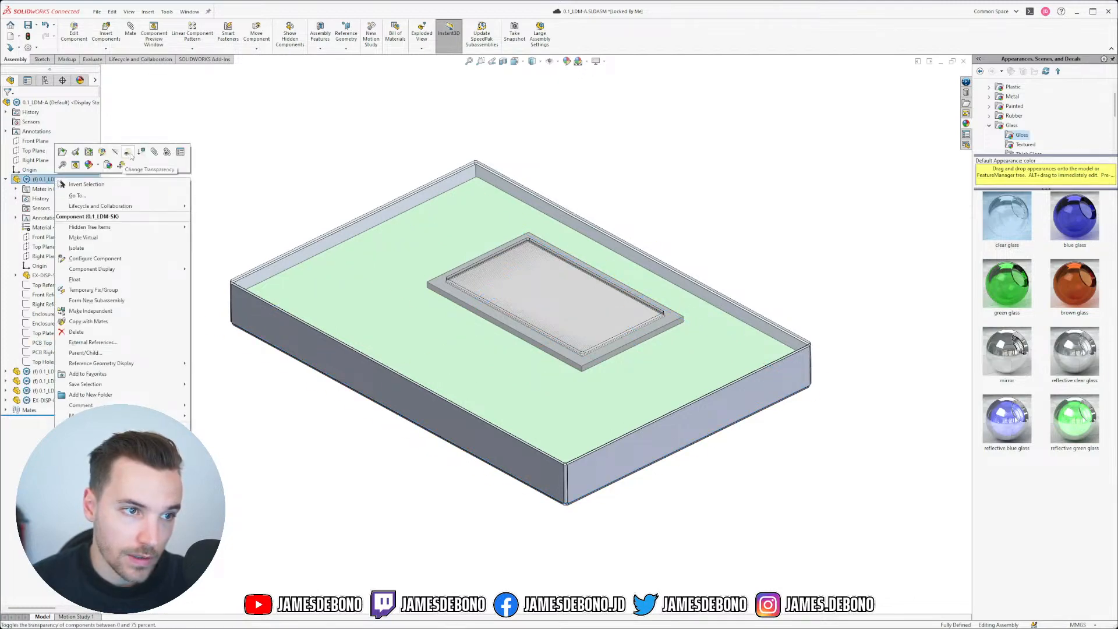
{"action": "left_click", "coordinate": [103, 152]}
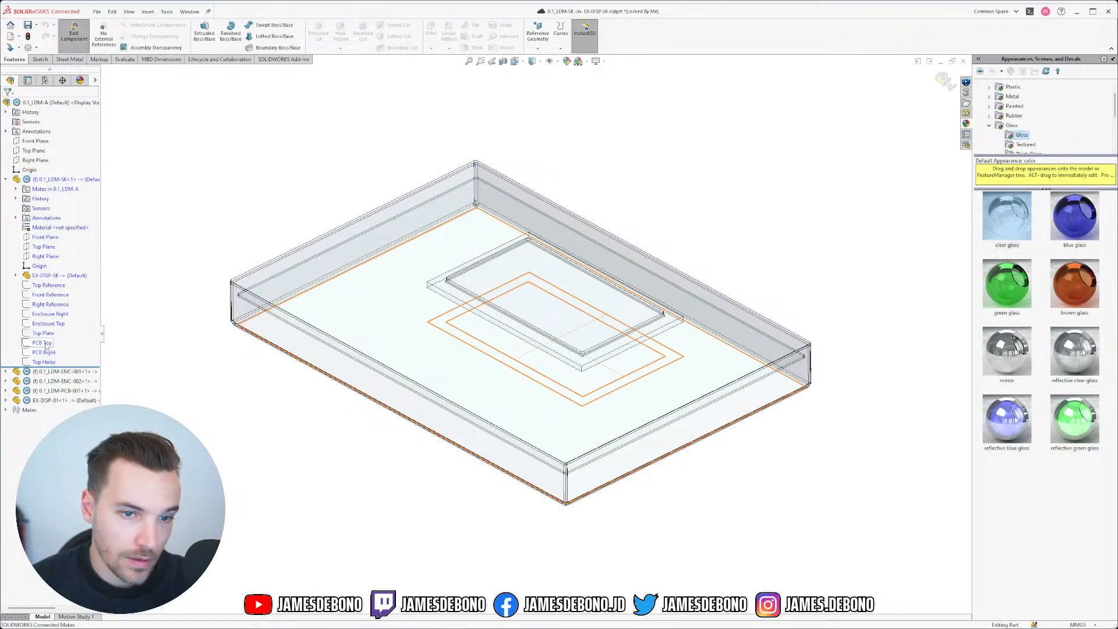
Step: Change the PCB Top sketch's 50 dimension to 80
{"action": "left_click", "coordinate": [47, 345]}
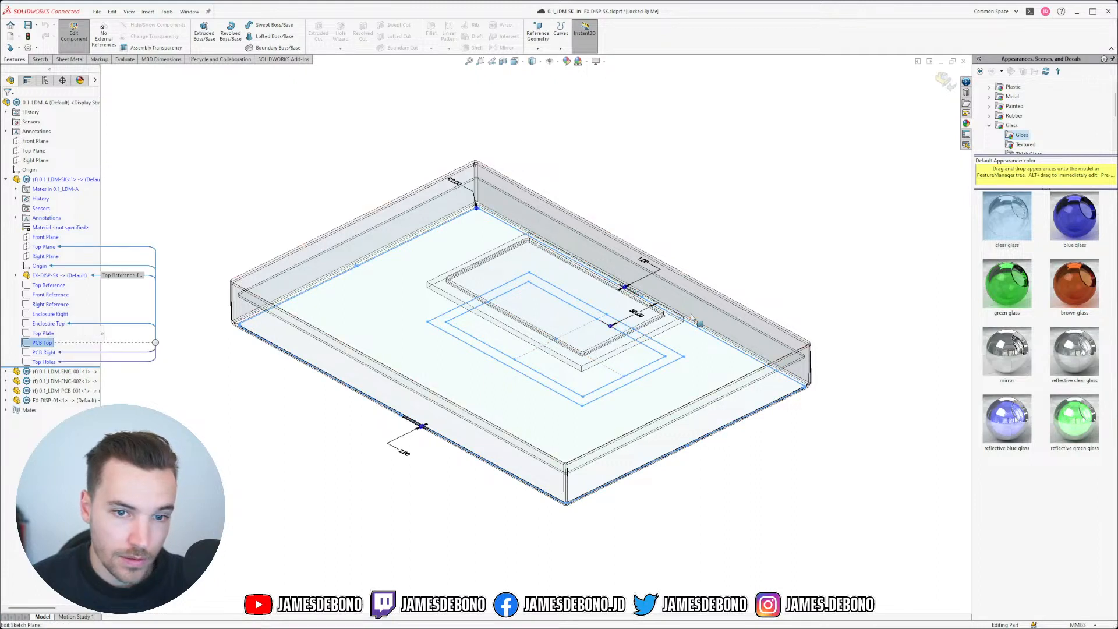
{"action": "double_click", "coordinate": [637, 312]}
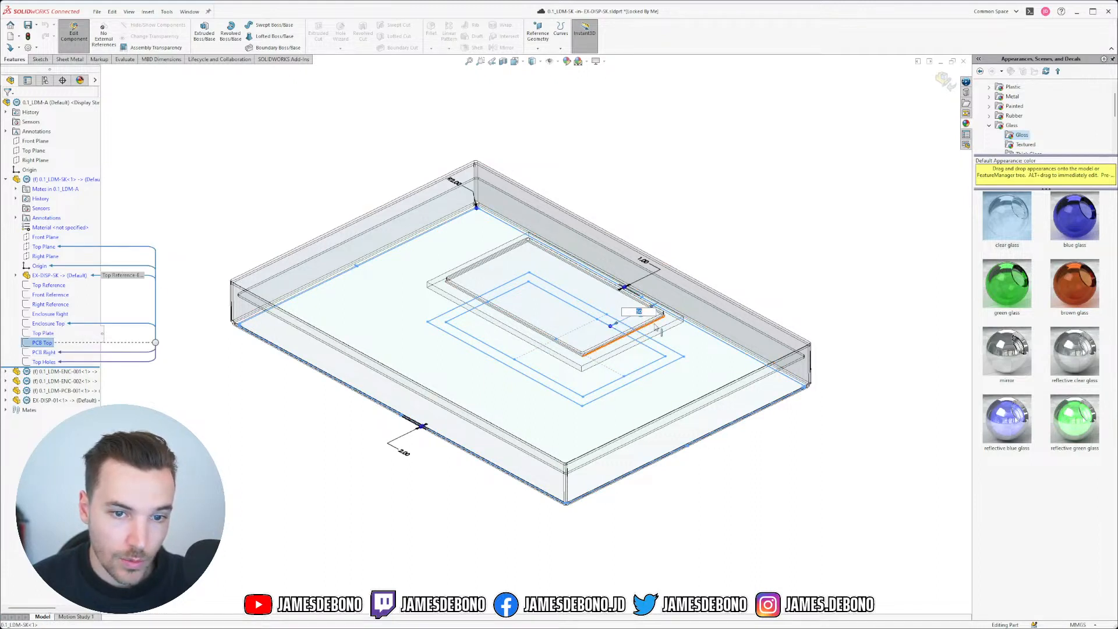
{"action": "type", "text": "80"}
{"action": "key", "text": "Return"}
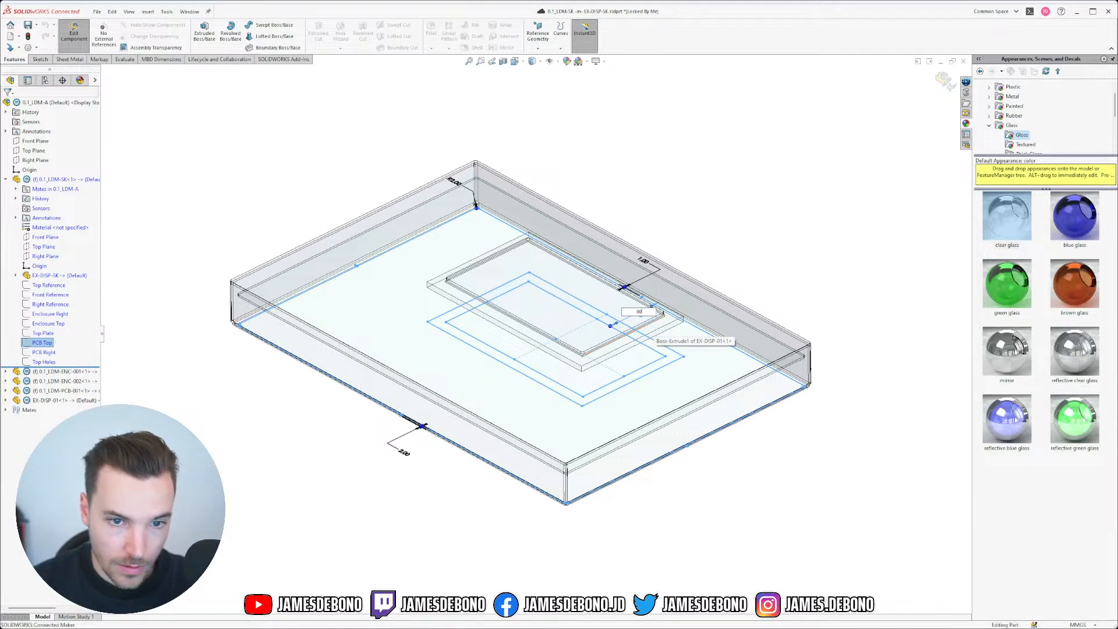
Step: Return to the assembly and show the 0.1_LDM-ENC-001 enclosure lid again
{"action": "left_click", "coordinate": [944, 81]}
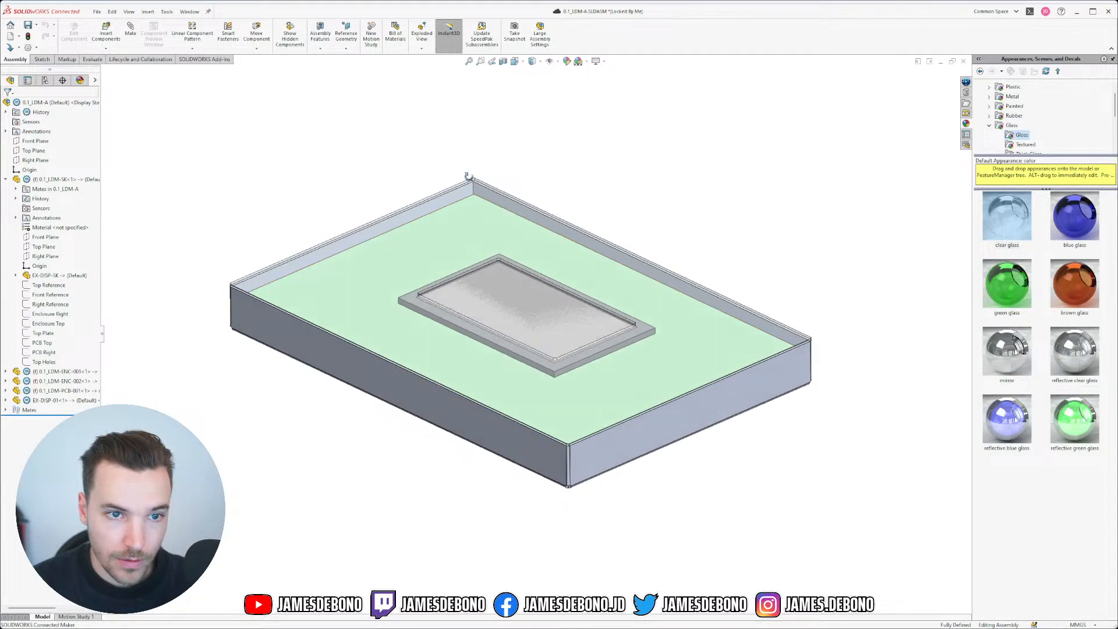
{"action": "left_click", "coordinate": [58, 371]}
{"action": "left_click", "coordinate": [136, 350]}
{"action": "middle_click_drag", "start_coordinate": [504, 365], "coordinate": [534, 364]}
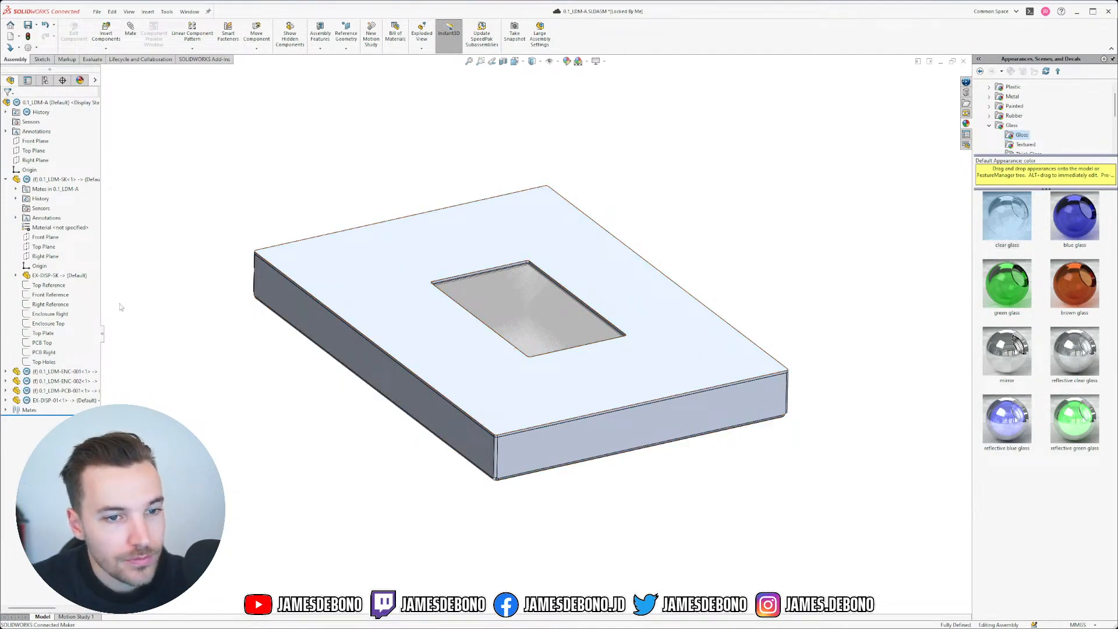
Step: Edit the 0.1_LDM-SK display sketch part in context within the assembly
{"action": "right_click", "coordinate": [56, 178]}
{"action": "left_click", "coordinate": [47, 180]}
{"action": "right_click", "coordinate": [47, 180]}
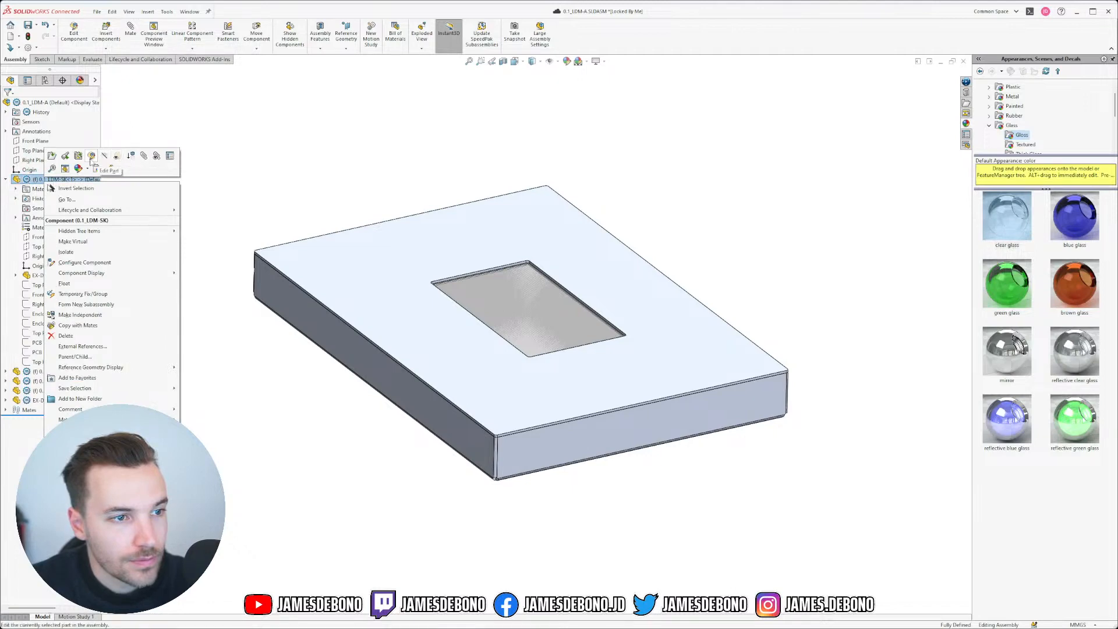
{"action": "left_click", "coordinate": [91, 156]}
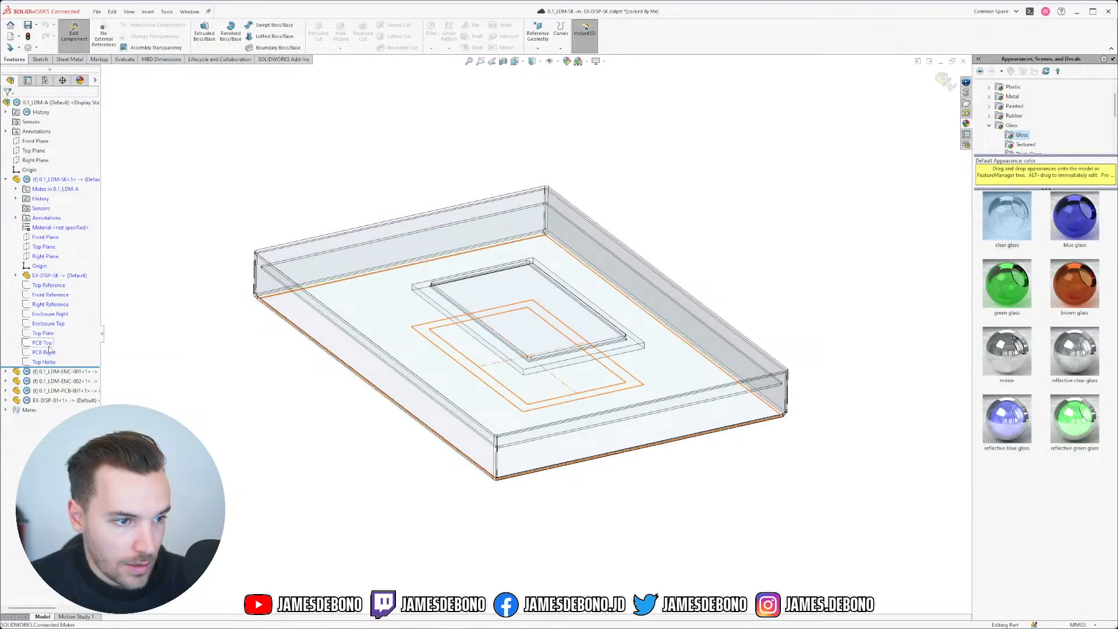
Step: Set the PCB Top dimension back to 50 and return to the assembly
{"action": "left_click", "coordinate": [45, 343]}
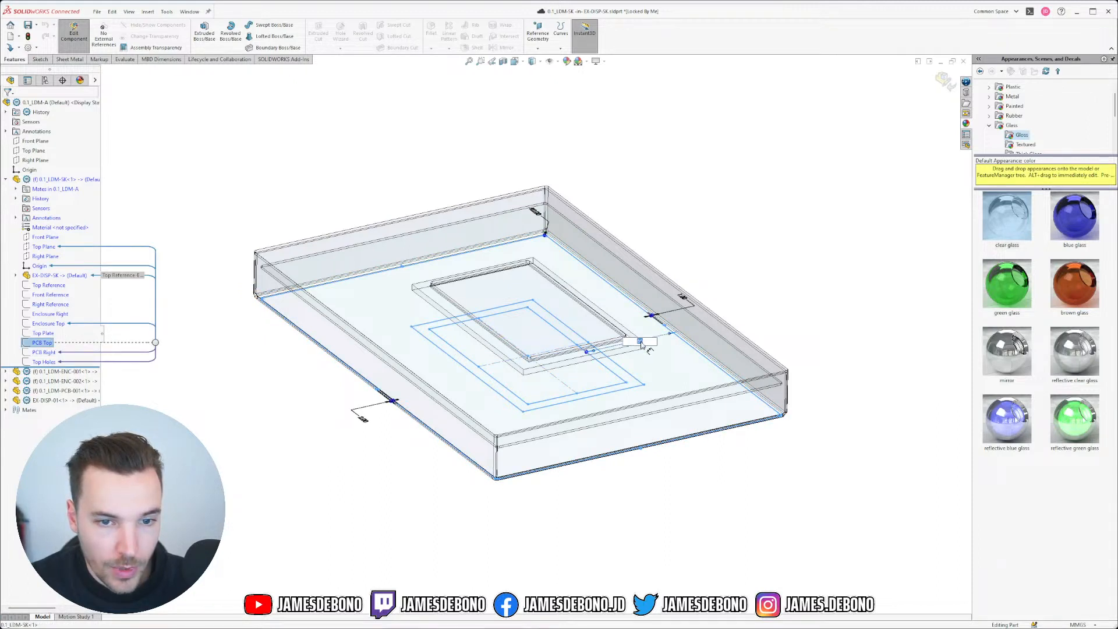
{"action": "type", "text": "50"}
{"action": "key", "text": "Return"}
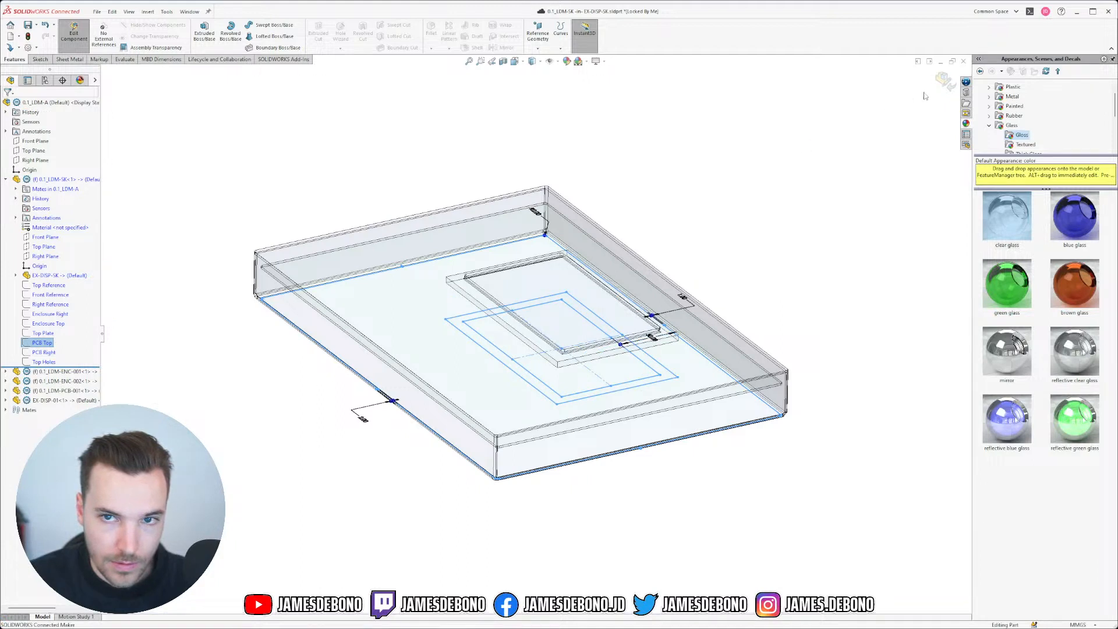
{"action": "left_click", "coordinate": [939, 85]}
{"action": "mouse_move", "coordinate": [654, 424]}
{"action": "middle_mouse_down"}
{"action": "mouse_move", "coordinate": [624, 317]}
{"action": "mouse_move", "coordinate": [650, 411]}
{"action": "middle_mouse_up"}
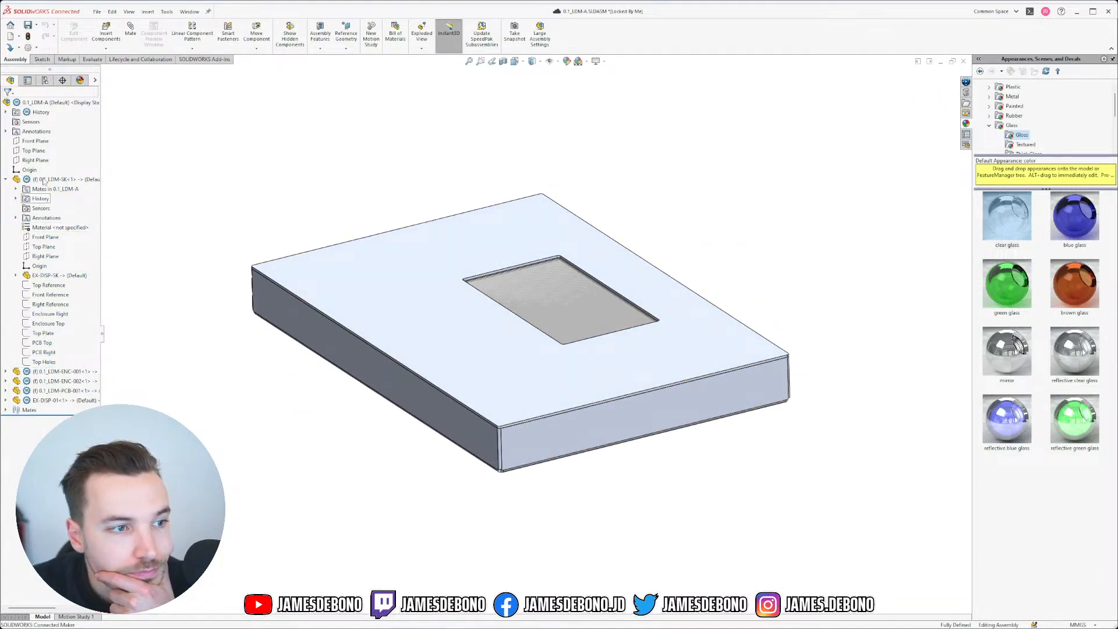
{"action": "left_click", "coordinate": [5, 180]}
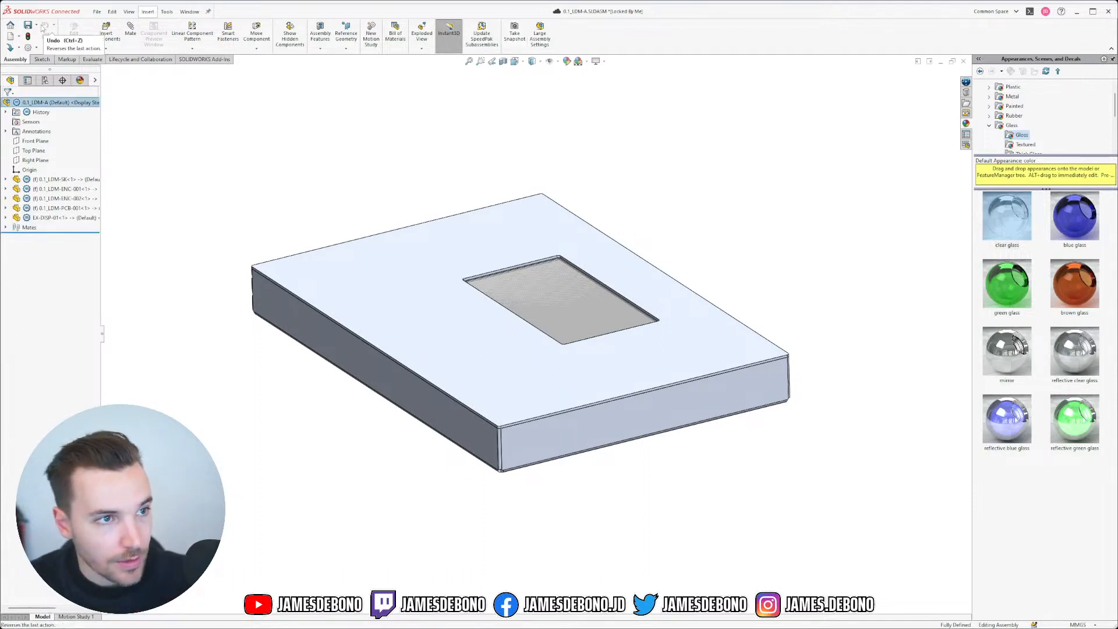
Step: Save the assembly to Common Space with 0.1_LDM-PCB-001 locked, then open Windows search
{"action": "left_click", "coordinate": [29, 26]}
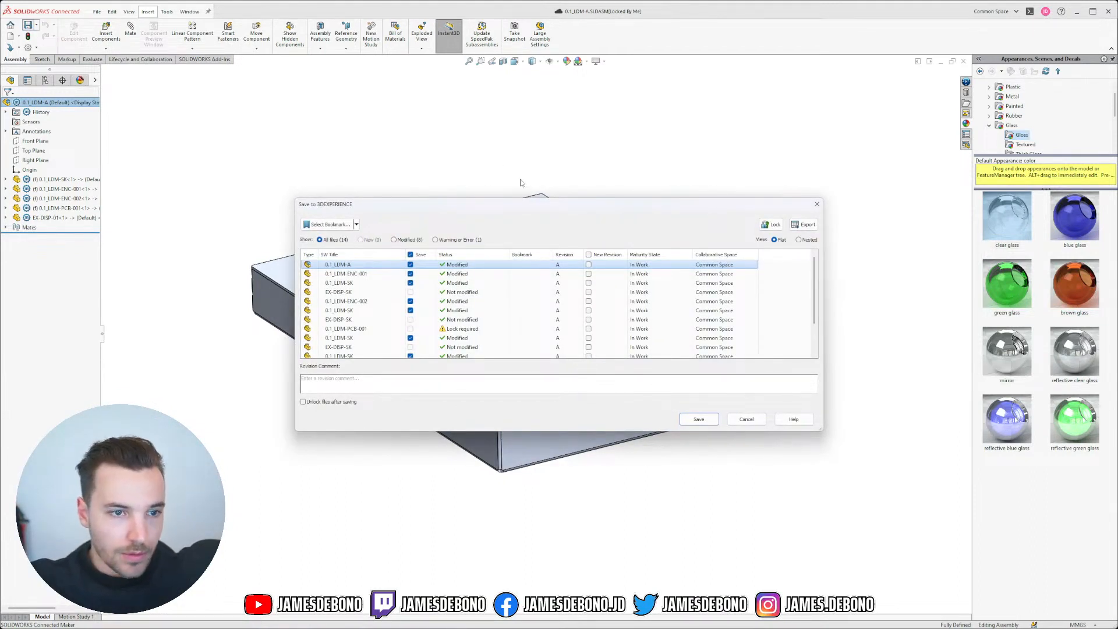
{"action": "left_click_drag", "start_coordinate": [738, 199], "coordinate": [736, 115]}
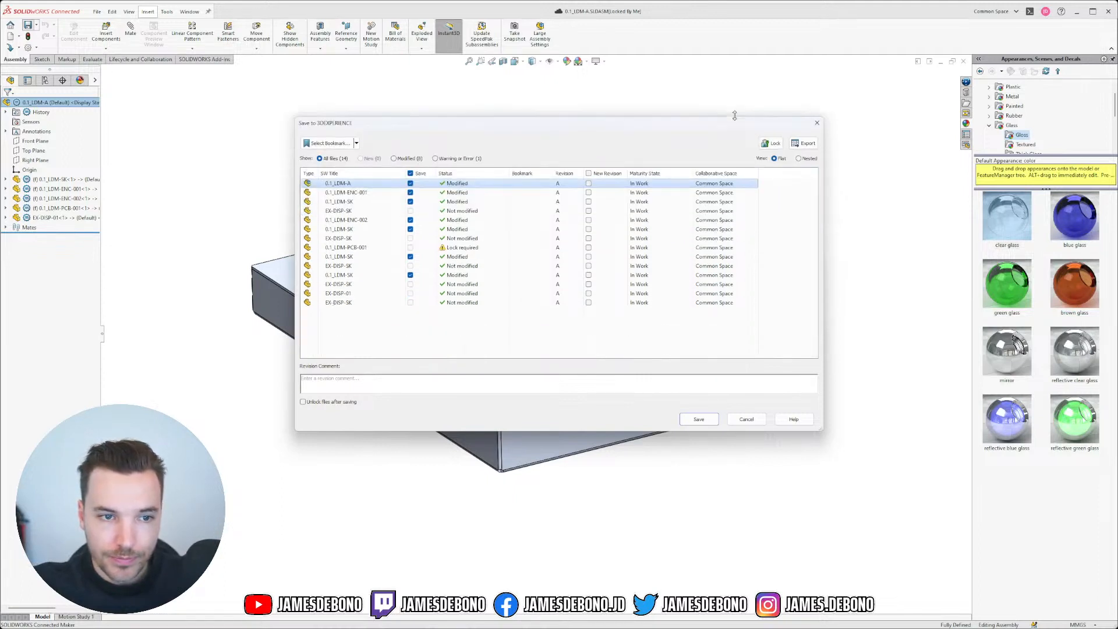
{"action": "left_click", "coordinate": [478, 247]}
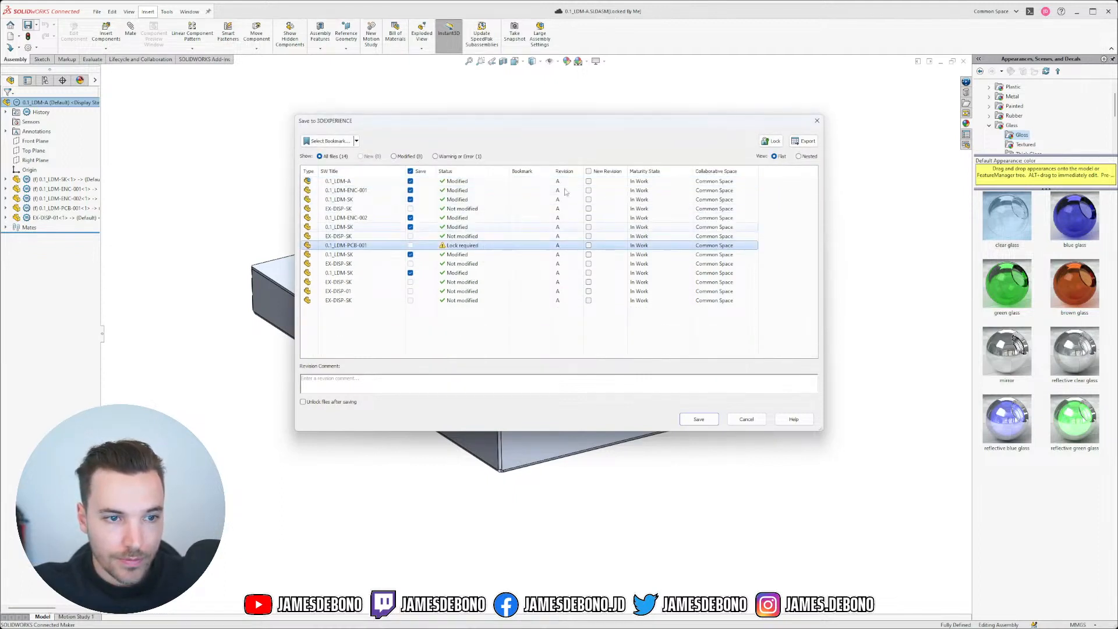
{"action": "left_click", "coordinate": [773, 141]}
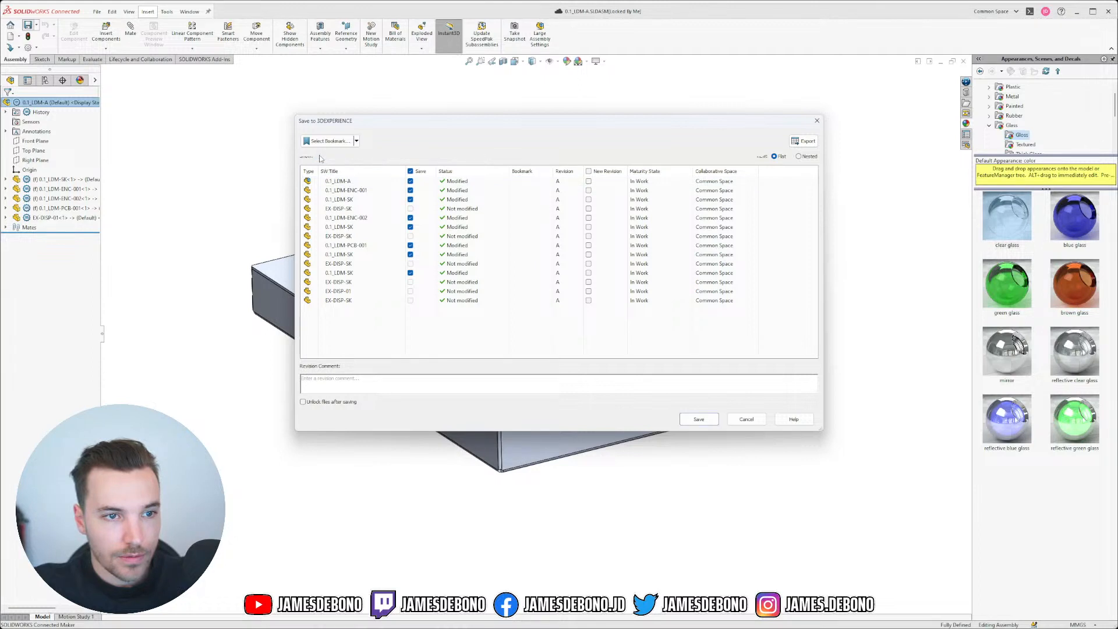
{"action": "left_click", "coordinate": [410, 210]}
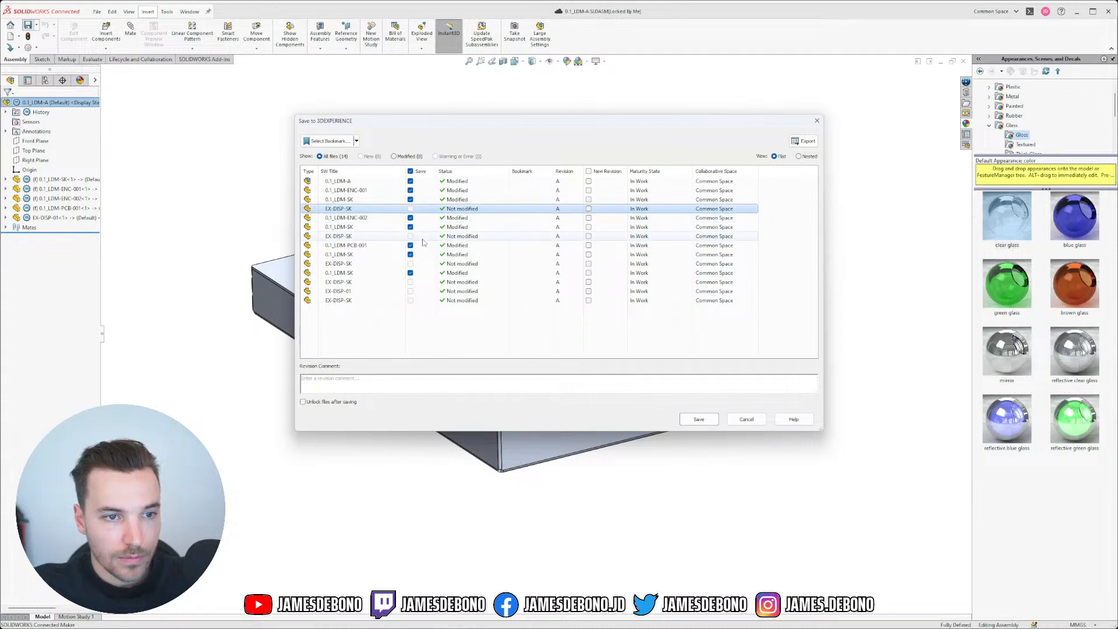
{"action": "left_click", "coordinate": [699, 420]}
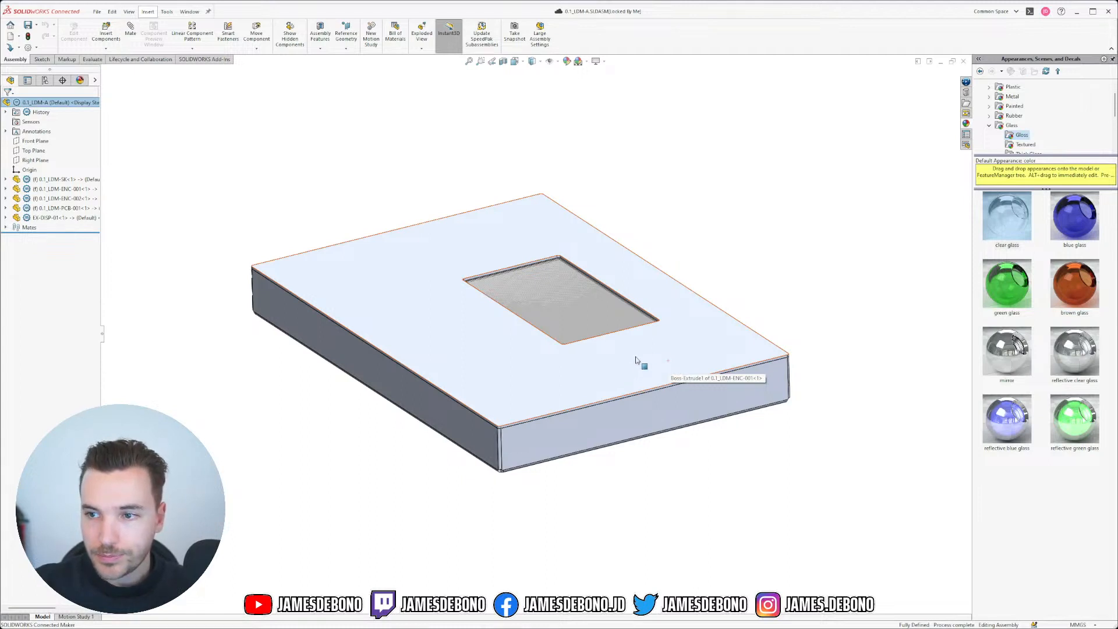
{"action": "key", "text": "super+s"}
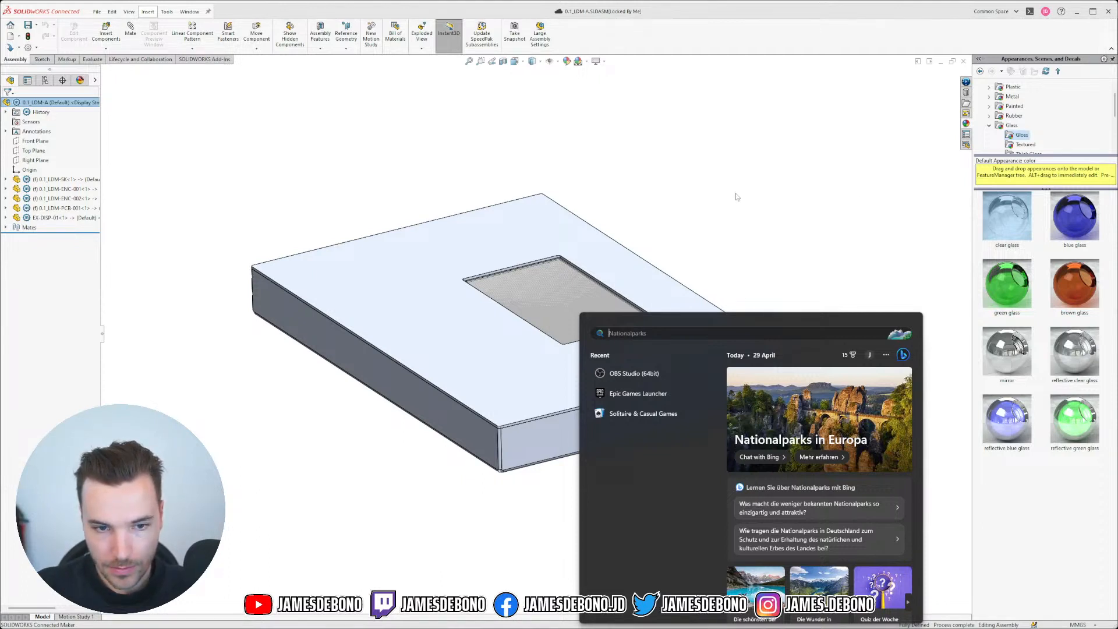
Step: Launch Paint from the 'paint' search and move its window left
{"action": "type", "text": "paint"}
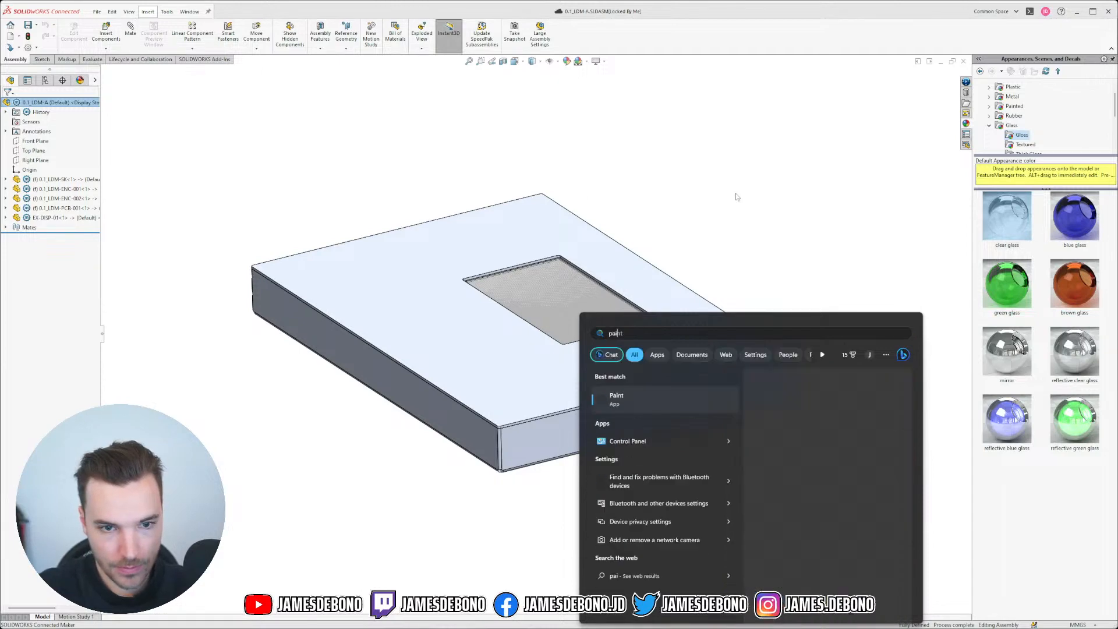
{"action": "left_click", "coordinate": [636, 397]}
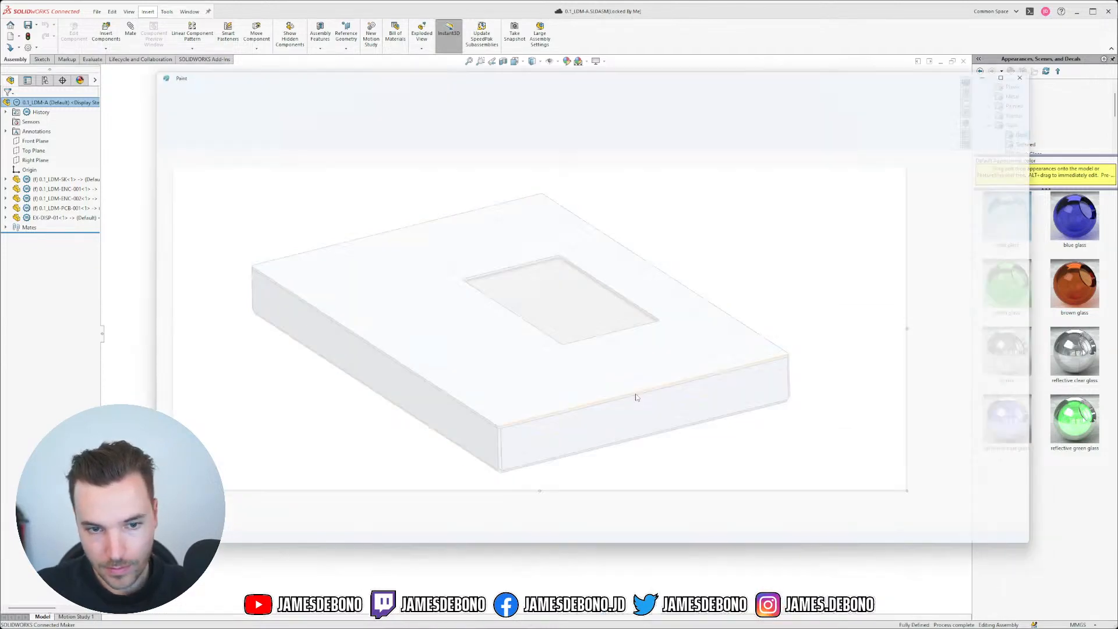
{"action": "mouse_move", "coordinate": [750, 74]}
{"action": "left_mouse_down"}
{"action": "mouse_move", "coordinate": [715, 72]}
{"action": "mouse_move", "coordinate": [726, 75]}
{"action": "left_mouse_up"}
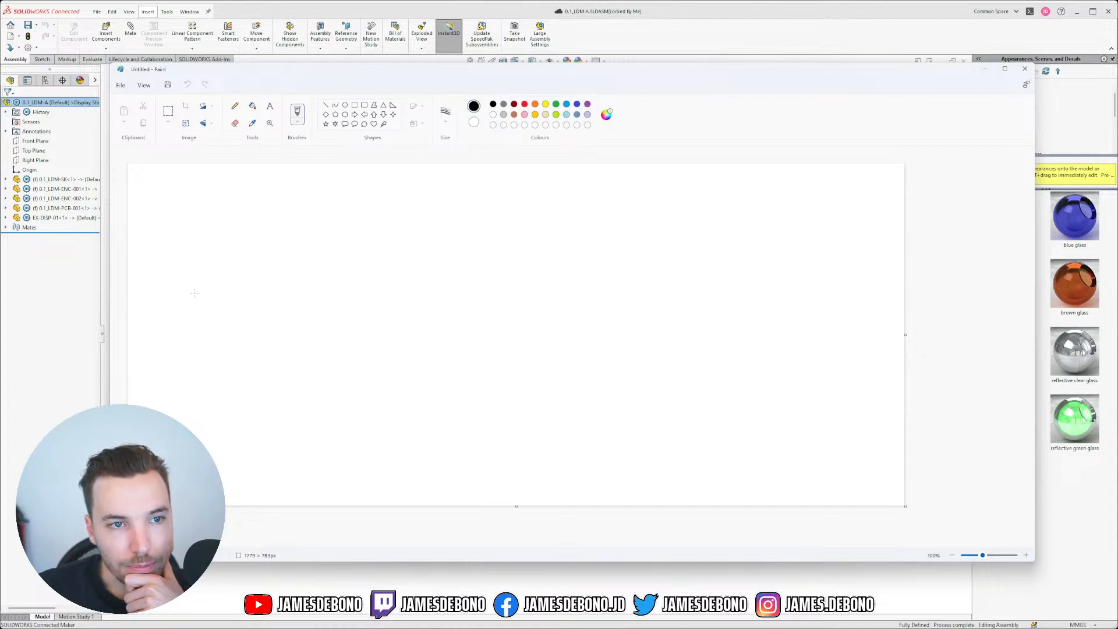
Step: Pencil-sketch two side-by-side boxes, a longer box beneath them, and a letter R
{"action": "mouse_move", "coordinate": [194, 293]}
{"action": "left_mouse_down"}
{"action": "mouse_move", "coordinate": [419, 293]}
{"action": "mouse_move", "coordinate": [422, 330]}
{"action": "mouse_move", "coordinate": [191, 327]}
{"action": "left_mouse_up"}
{"action": "mouse_move", "coordinate": [677, 286]}
{"action": "left_mouse_down"}
{"action": "mouse_move", "coordinate": [679, 324]}
{"action": "mouse_move", "coordinate": [901, 287]}
{"action": "left_mouse_up"}
{"action": "left_click_drag", "start_coordinate": [678, 325], "coordinate": [900, 322]}
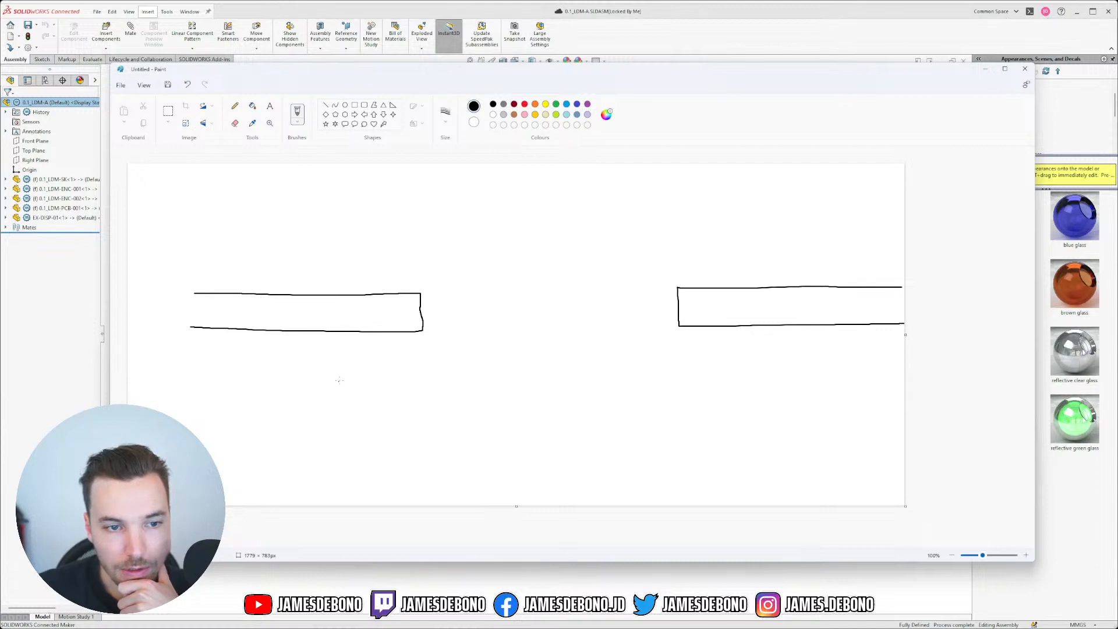
{"action": "mouse_move", "coordinate": [356, 373]}
{"action": "left_mouse_down"}
{"action": "mouse_move", "coordinate": [746, 373]}
{"action": "mouse_move", "coordinate": [748, 391]}
{"action": "mouse_move", "coordinate": [357, 391]}
{"action": "mouse_move", "coordinate": [353, 374]}
{"action": "left_mouse_up"}
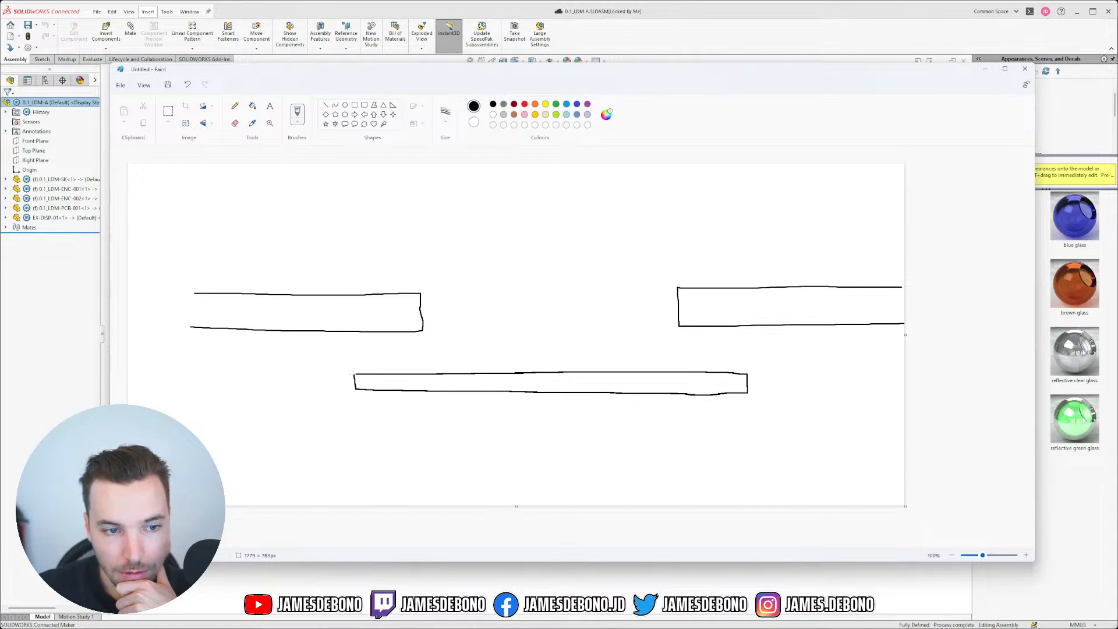
{"action": "mouse_move", "coordinate": [170, 176]}
{"action": "left_mouse_down"}
{"action": "mouse_move", "coordinate": [171, 206]}
{"action": "mouse_move", "coordinate": [189, 177]}
{"action": "mouse_move", "coordinate": [172, 195]}
{"action": "mouse_move", "coordinate": [195, 212]}
{"action": "mouse_move", "coordinate": [235, 193]}
{"action": "mouse_move", "coordinate": [239, 216]}
{"action": "mouse_move", "coordinate": [254, 206]}
{"action": "mouse_move", "coordinate": [254, 216]}
{"action": "mouse_move", "coordinate": [254, 198]}
{"action": "mouse_move", "coordinate": [280, 213]}
{"action": "mouse_move", "coordinate": [259, 180]}
{"action": "left_mouse_up"}
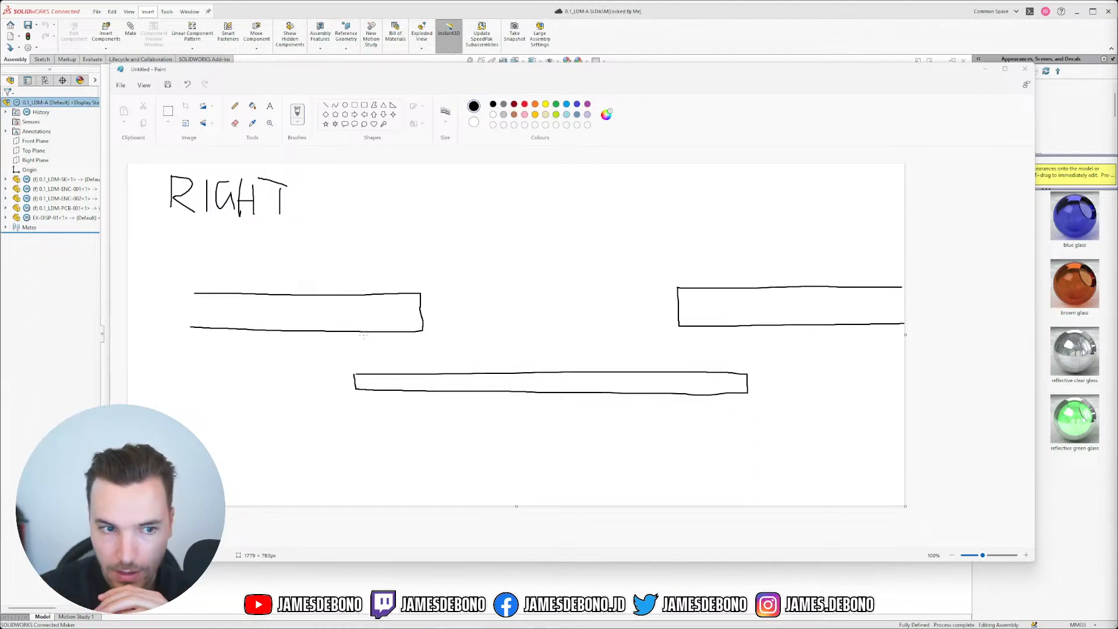
Step: Pencil-sketch the stepped middle piece between the two side boxes
{"action": "mouse_move", "coordinate": [362, 335]}
{"action": "left_mouse_down"}
{"action": "mouse_move", "coordinate": [429, 334]}
{"action": "mouse_move", "coordinate": [428, 295]}
{"action": "mouse_move", "coordinate": [670, 288]}
{"action": "mouse_move", "coordinate": [673, 326]}
{"action": "mouse_move", "coordinate": [748, 331]}
{"action": "mouse_move", "coordinate": [749, 359]}
{"action": "mouse_move", "coordinate": [374, 355]}
{"action": "mouse_move", "coordinate": [356, 343]}
{"action": "mouse_move", "coordinate": [366, 334]}
{"action": "left_mouse_up"}
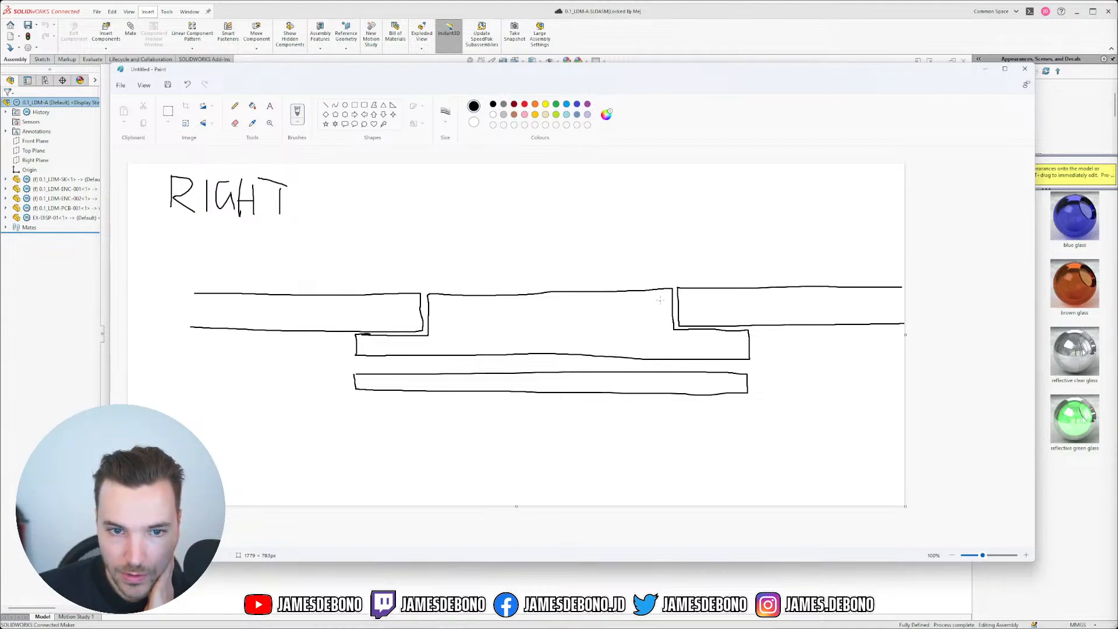
Step: Draw up and down arrows on the middle piece, then undo back to the three bars
{"action": "mouse_move", "coordinate": [568, 304]}
{"action": "left_mouse_down"}
{"action": "mouse_move", "coordinate": [568, 343]}
{"action": "mouse_move", "coordinate": [570, 301]}
{"action": "left_mouse_up"}
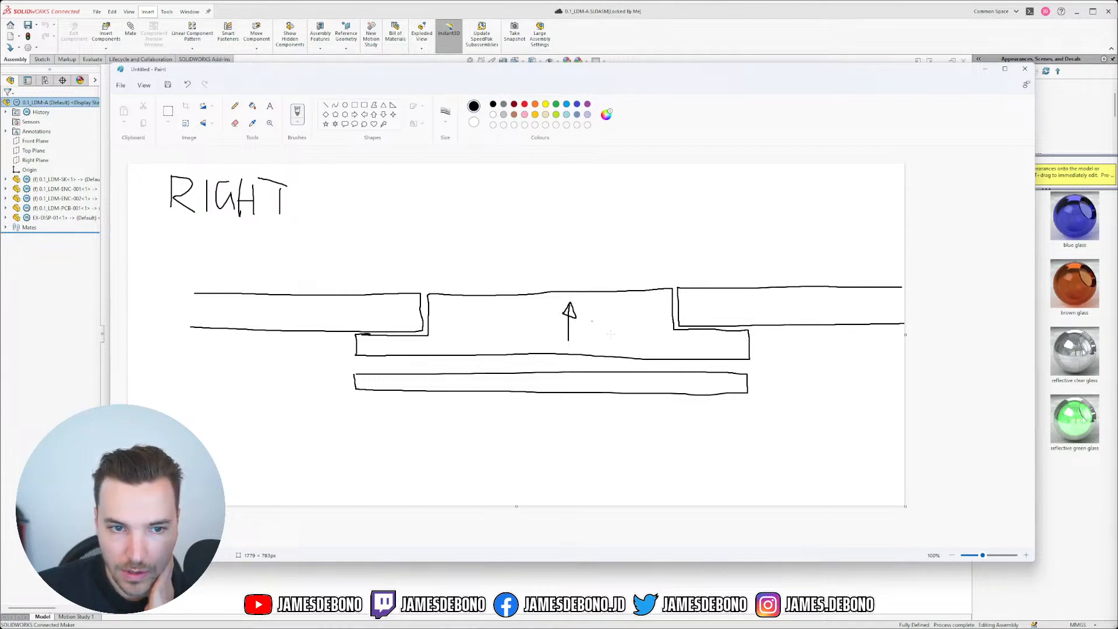
{"action": "left_click_drag", "start_coordinate": [565, 214], "coordinate": [570, 289]}
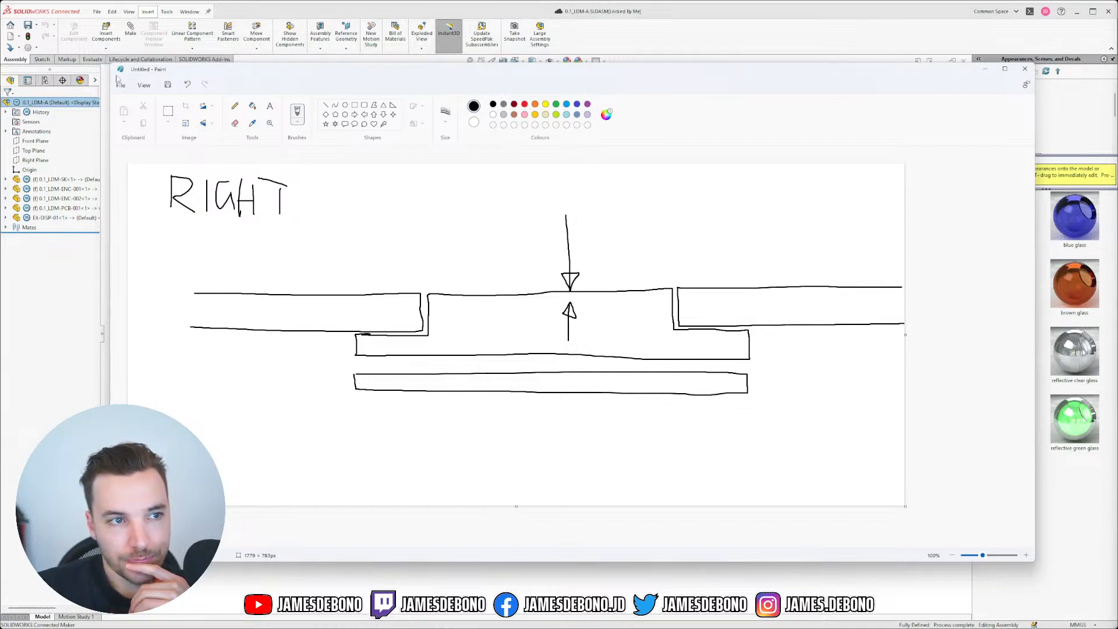
{"action": "left_click", "coordinate": [187, 85]}
{"action": "left_click", "coordinate": [187, 85]}
{"action": "left_click", "coordinate": [187, 85]}
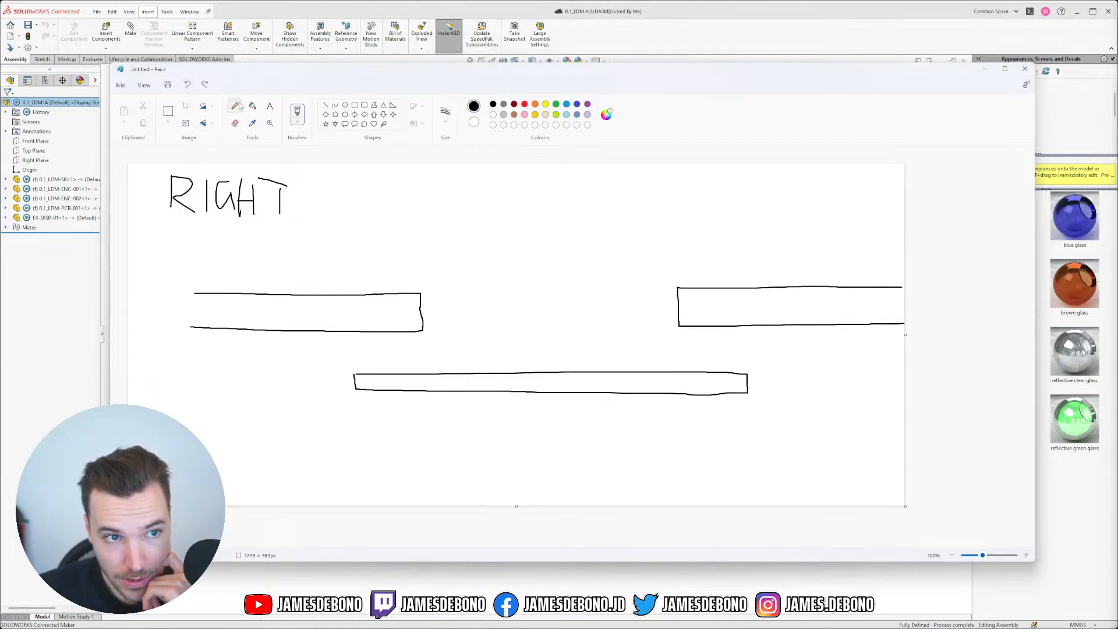
Step: Erase the inner end edges and inner top portions of the left and right side bars
{"action": "left_click", "coordinate": [236, 126]}
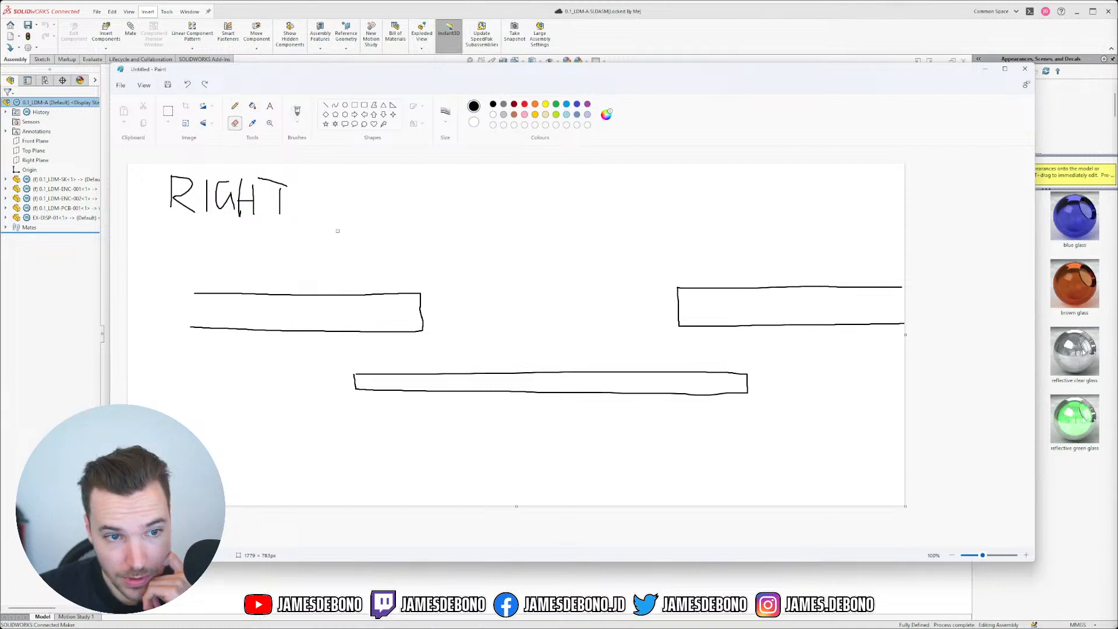
{"action": "mouse_move", "coordinate": [420, 311]}
{"action": "left_mouse_down"}
{"action": "mouse_move", "coordinate": [420, 293]}
{"action": "mouse_move", "coordinate": [374, 293]}
{"action": "mouse_move", "coordinate": [383, 296]}
{"action": "left_mouse_up"}
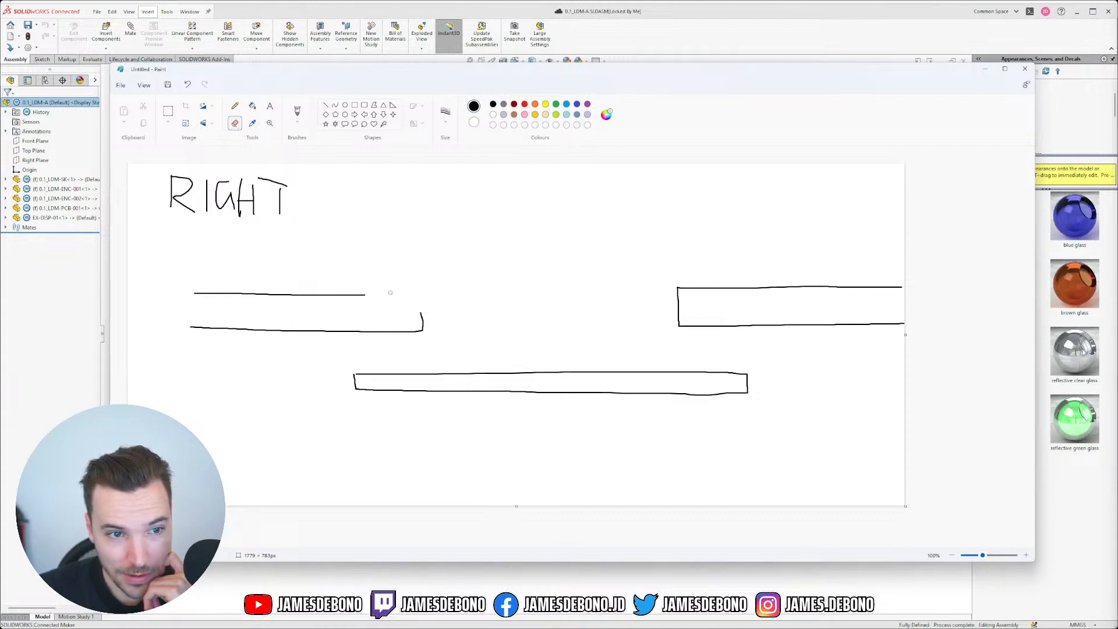
{"action": "left_click_drag", "start_coordinate": [368, 294], "coordinate": [349, 295]}
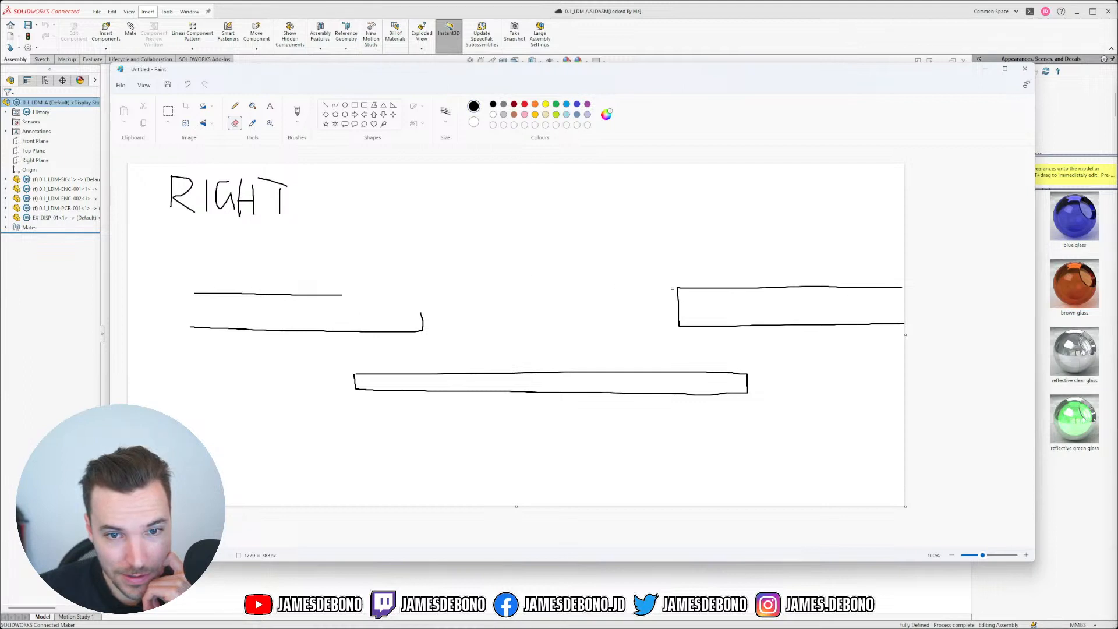
{"action": "mouse_move", "coordinate": [678, 286]}
{"action": "left_mouse_down"}
{"action": "mouse_move", "coordinate": [678, 313]}
{"action": "mouse_move", "coordinate": [696, 289]}
{"action": "mouse_move", "coordinate": [754, 288]}
{"action": "left_mouse_up"}
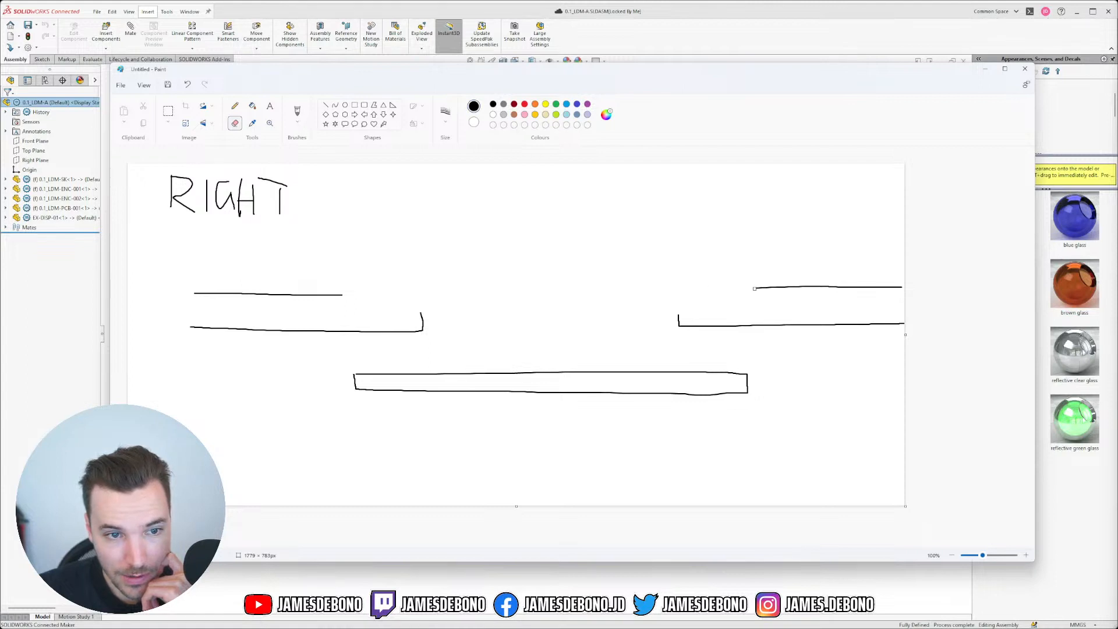
Step: Draw stepped top lines on both bars' inner ends with the brush, closing off the left step
{"action": "left_click", "coordinate": [234, 106]}
{"action": "left_click_drag", "start_coordinate": [421, 312], "coordinate": [374, 311]}
{"action": "key", "text": "ctrl+z"}
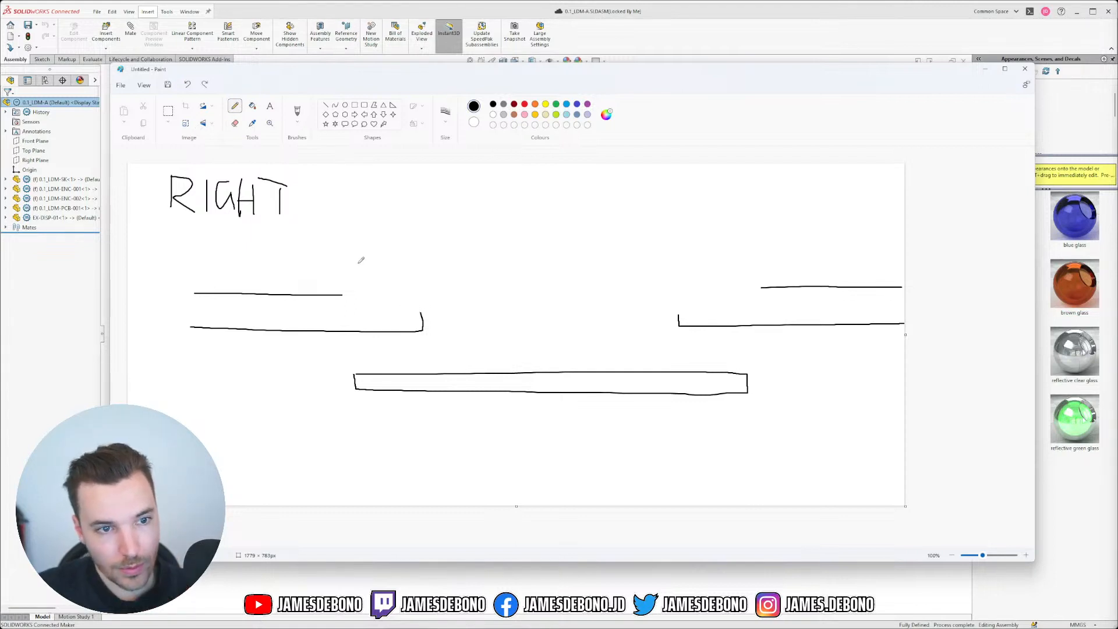
{"action": "left_click", "coordinate": [253, 108]}
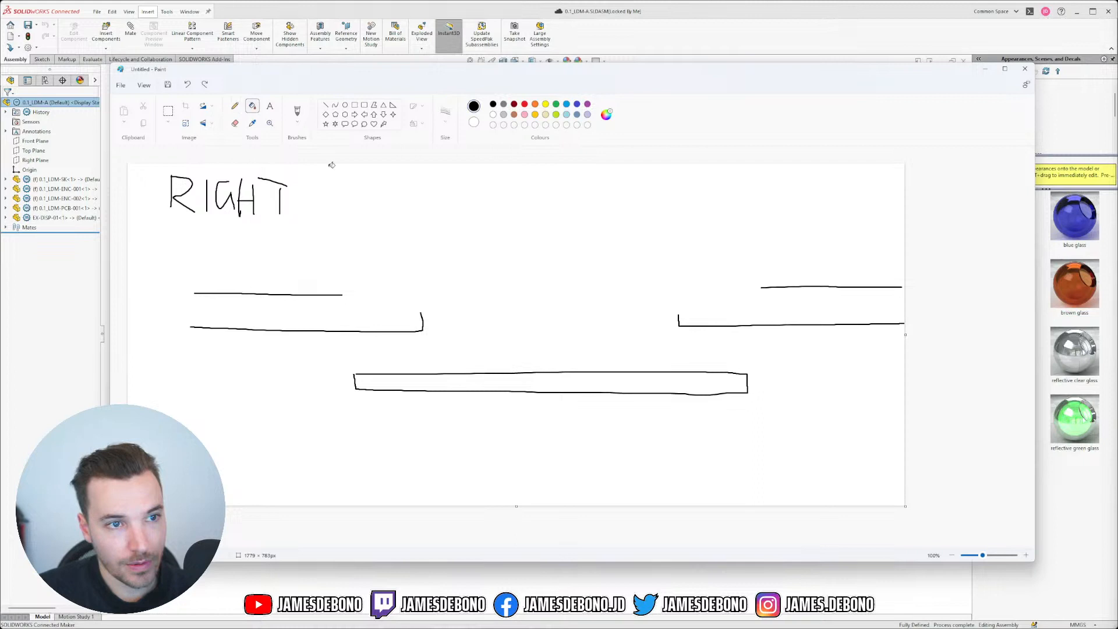
{"action": "left_click", "coordinate": [234, 106]}
{"action": "left_click", "coordinate": [298, 113]}
{"action": "left_click_drag", "start_coordinate": [421, 311], "coordinate": [351, 308]}
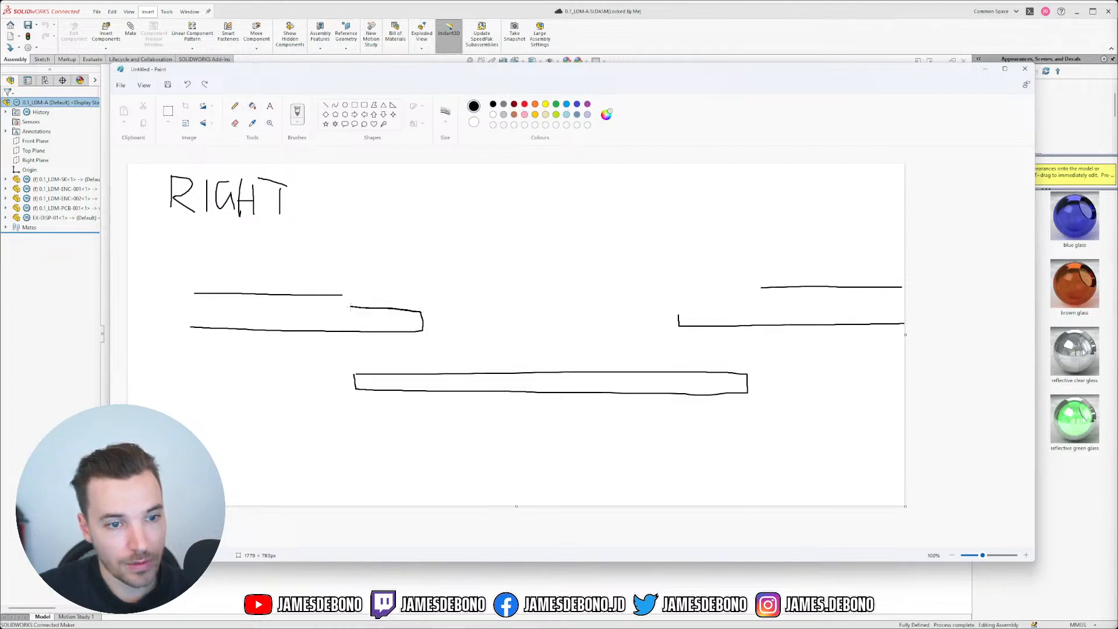
{"action": "key", "text": "ctrl+z"}
{"action": "mouse_move", "coordinate": [420, 311]}
{"action": "left_mouse_down"}
{"action": "mouse_move", "coordinate": [342, 312]}
{"action": "mouse_move", "coordinate": [341, 295]}
{"action": "left_mouse_up"}
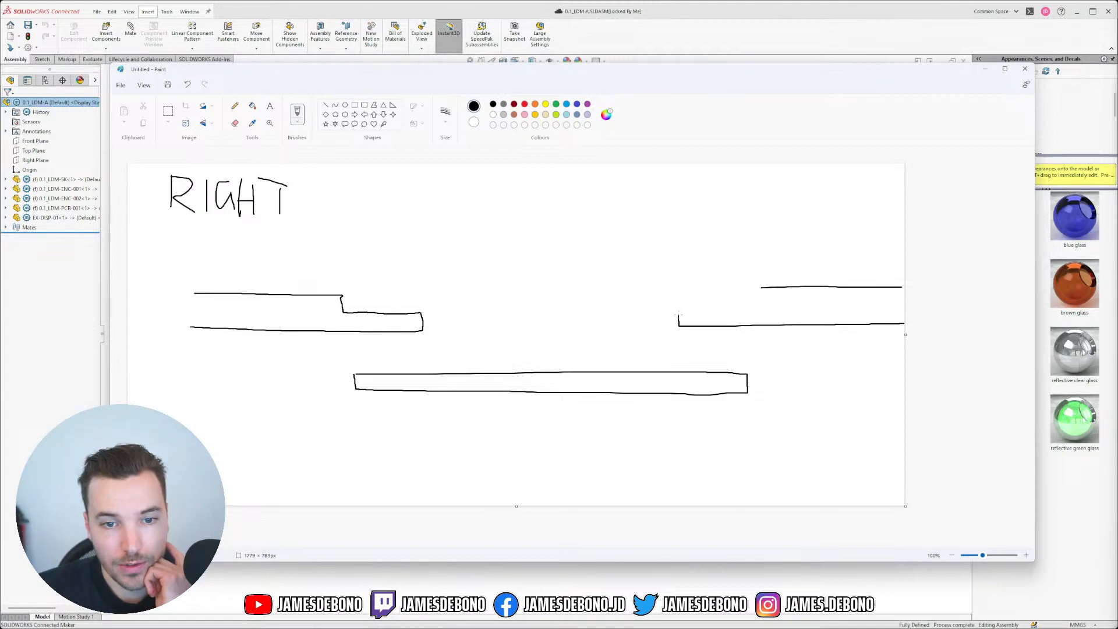
{"action": "mouse_move", "coordinate": [678, 317]}
{"action": "left_mouse_down"}
{"action": "mouse_move", "coordinate": [756, 308]}
{"action": "mouse_move", "coordinate": [760, 288]}
{"action": "left_mouse_up"}
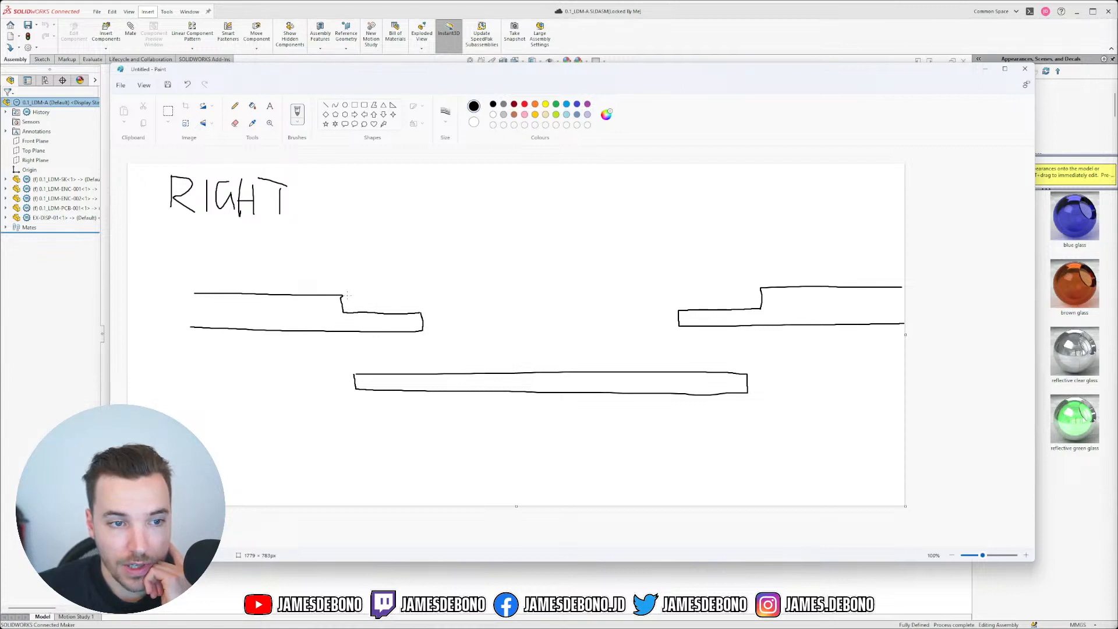
{"action": "mouse_move", "coordinate": [347, 296]}
{"action": "left_mouse_down"}
{"action": "mouse_move", "coordinate": [347, 306]}
{"action": "mouse_move", "coordinate": [386, 308]}
{"action": "mouse_move", "coordinate": [756, 305]}
{"action": "mouse_move", "coordinate": [758, 289]}
{"action": "mouse_move", "coordinate": [415, 293]}
{"action": "left_mouse_up"}
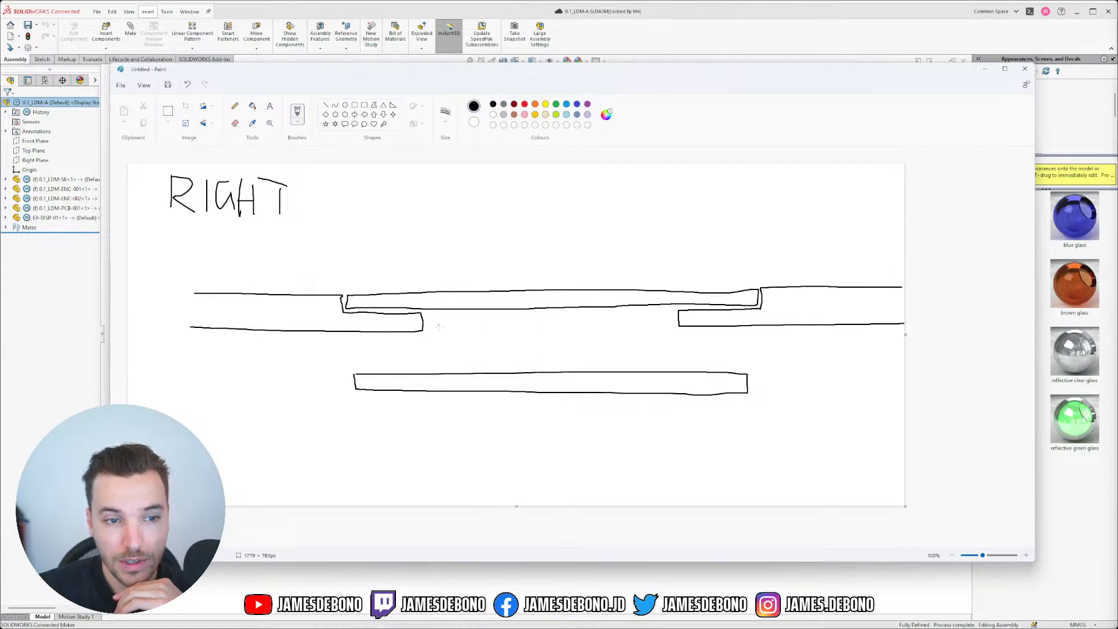
Step: Sketch a lower piece under the left step, then undo it along with the plate and step strokes
{"action": "mouse_move", "coordinate": [429, 313]}
{"action": "left_mouse_down"}
{"action": "mouse_move", "coordinate": [430, 332]}
{"action": "mouse_move", "coordinate": [381, 335]}
{"action": "mouse_move", "coordinate": [381, 350]}
{"action": "mouse_move", "coordinate": [495, 355]}
{"action": "left_mouse_up"}
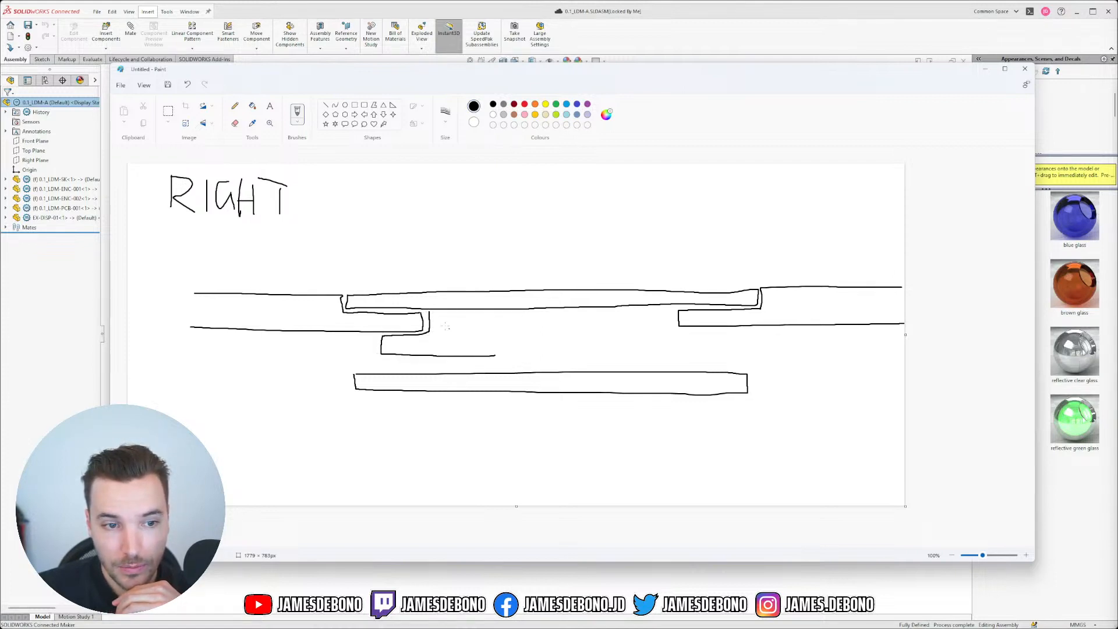
{"action": "left_click_drag", "start_coordinate": [430, 313], "coordinate": [493, 315]}
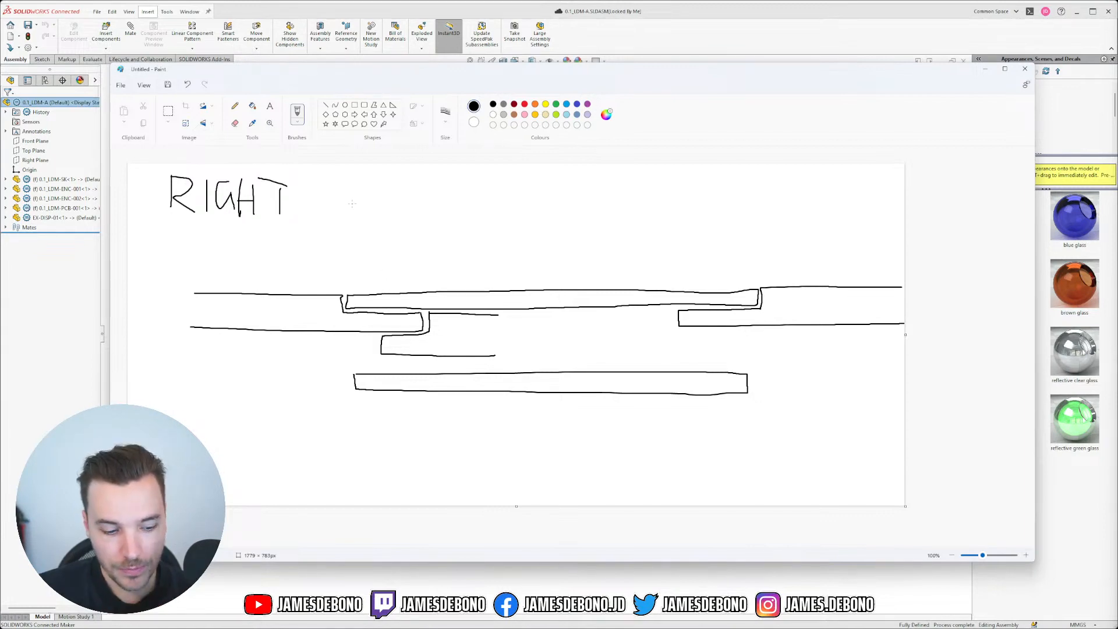
{"action": "key", "text": "ctrl+z"}
{"action": "key", "text": "ctrl+z"}
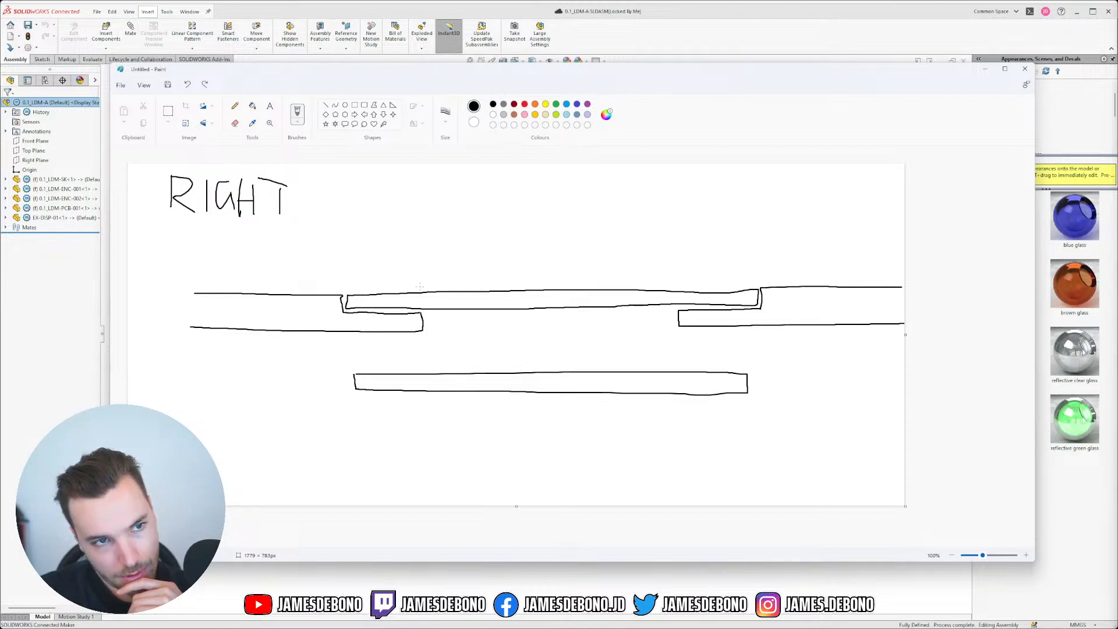
{"action": "left_click", "coordinate": [188, 85]}
{"action": "left_click", "coordinate": [188, 85]}
{"action": "left_click", "coordinate": [188, 85]}
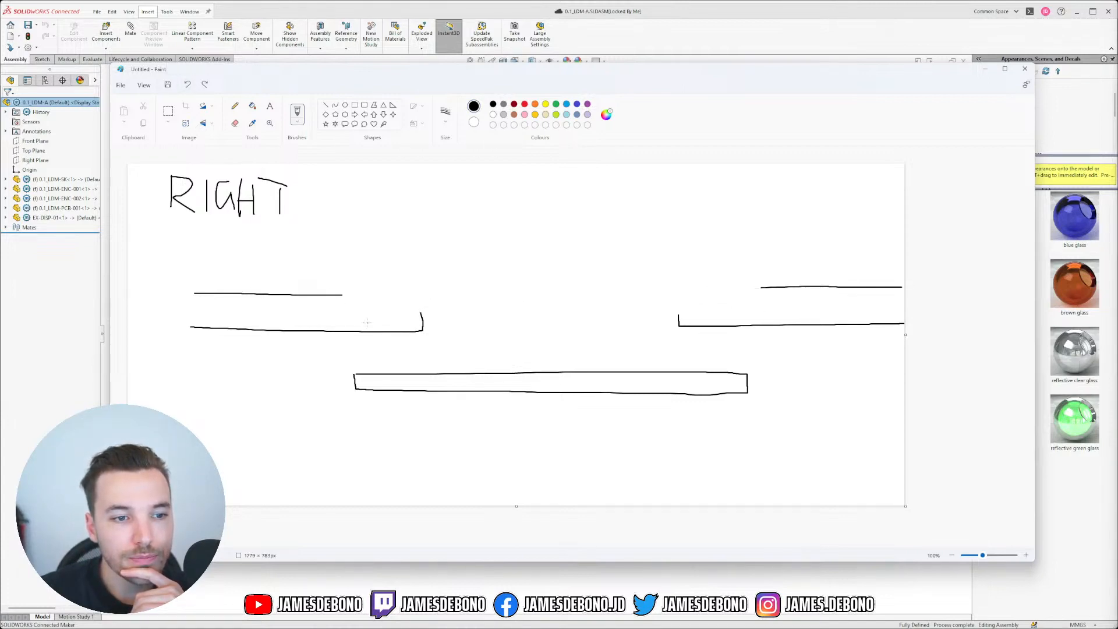
Step: Redraw both bars' inner ends and tops, then sketch a hooked top plate and undo it
{"action": "mouse_move", "coordinate": [344, 295]}
{"action": "left_mouse_down"}
{"action": "mouse_move", "coordinate": [421, 294]}
{"action": "mouse_move", "coordinate": [421, 318]}
{"action": "left_mouse_up"}
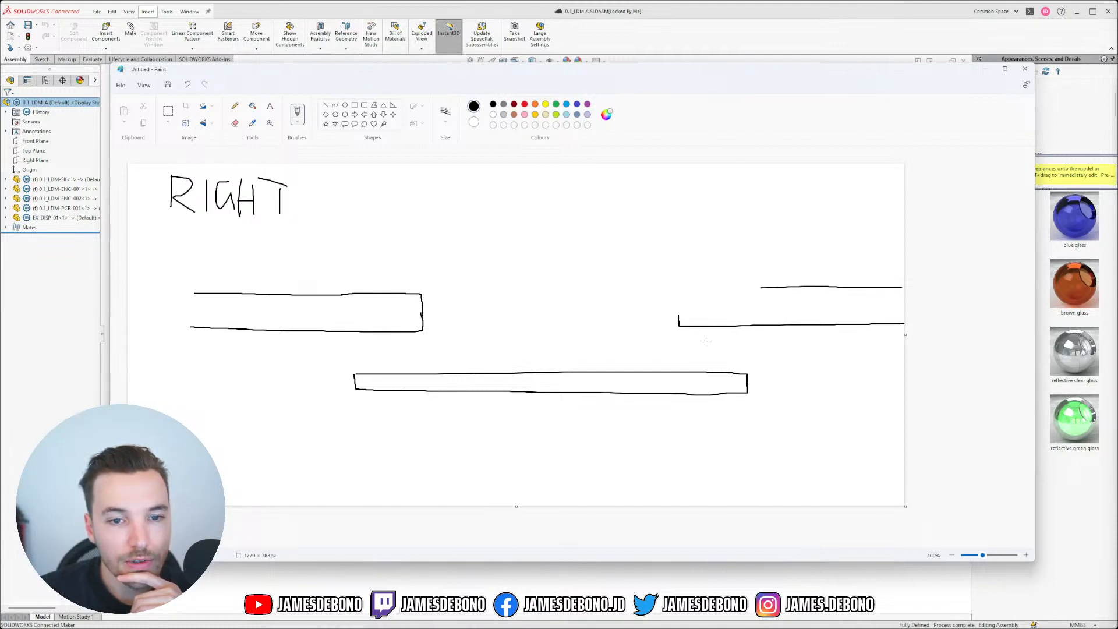
{"action": "mouse_move", "coordinate": [678, 314]}
{"action": "left_mouse_down"}
{"action": "mouse_move", "coordinate": [676, 286]}
{"action": "mouse_move", "coordinate": [768, 286]}
{"action": "left_mouse_up"}
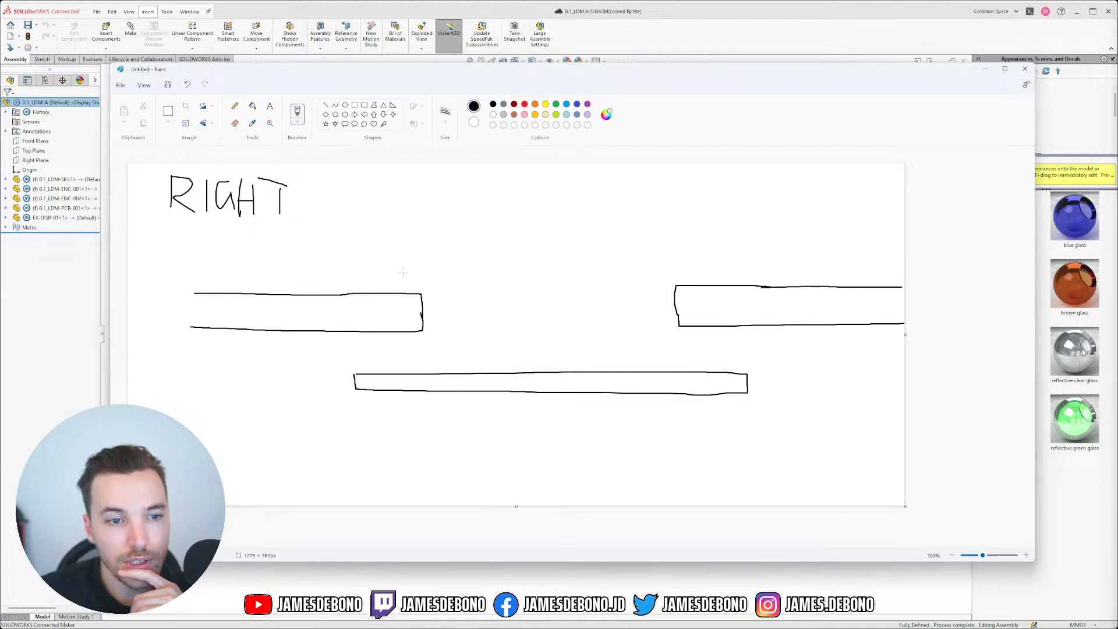
{"action": "mouse_move", "coordinate": [333, 263]}
{"action": "left_mouse_down"}
{"action": "mouse_move", "coordinate": [335, 285]}
{"action": "mouse_move", "coordinate": [531, 256]}
{"action": "mouse_move", "coordinate": [769, 259]}
{"action": "mouse_move", "coordinate": [774, 271]}
{"action": "mouse_move", "coordinate": [774, 284]}
{"action": "mouse_move", "coordinate": [338, 289]}
{"action": "left_mouse_up"}
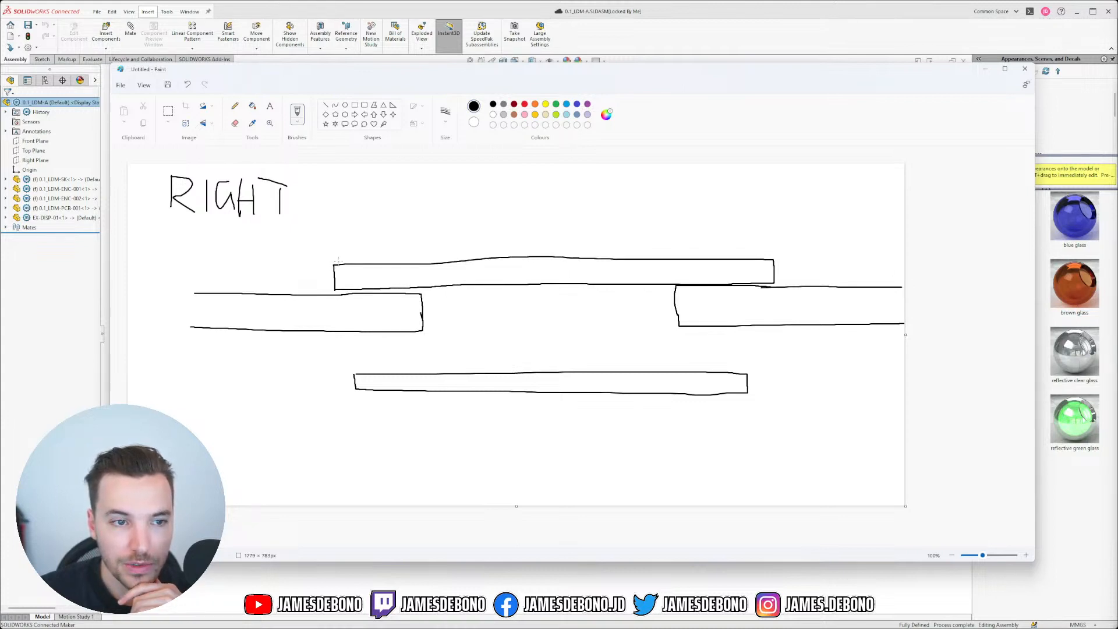
{"action": "mouse_move", "coordinate": [344, 261]}
{"action": "left_mouse_down"}
{"action": "mouse_move", "coordinate": [340, 250]}
{"action": "mouse_move", "coordinate": [317, 255]}
{"action": "mouse_move", "coordinate": [283, 285]}
{"action": "mouse_move", "coordinate": [322, 291]}
{"action": "mouse_move", "coordinate": [329, 265]}
{"action": "mouse_move", "coordinate": [348, 262]}
{"action": "left_mouse_up"}
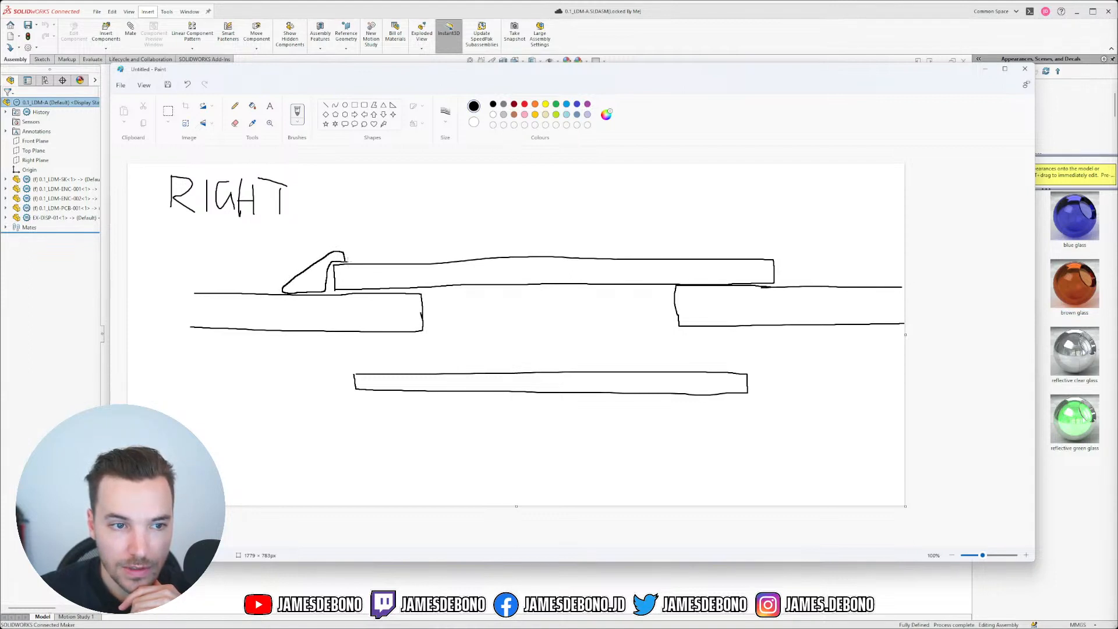
{"action": "left_click", "coordinate": [187, 85]}
{"action": "left_click", "coordinate": [187, 85]}
Step: Remove the leftover vertical line and draw ledges under both bars' inner ends, edging the left ledge
{"action": "left_click", "coordinate": [187, 85]}
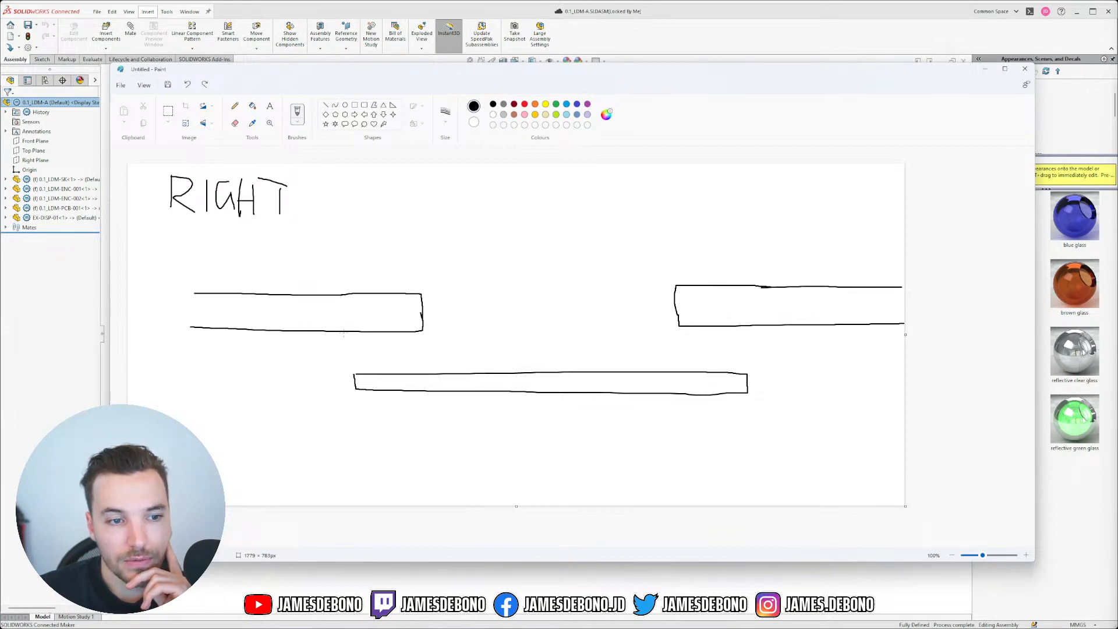
{"action": "mouse_move", "coordinate": [344, 334]}
{"action": "left_mouse_down"}
{"action": "mouse_move", "coordinate": [362, 349]}
{"action": "mouse_move", "coordinate": [449, 351]}
{"action": "mouse_move", "coordinate": [473, 350]}
{"action": "mouse_move", "coordinate": [476, 334]}
{"action": "mouse_move", "coordinate": [415, 329]}
{"action": "left_mouse_up"}
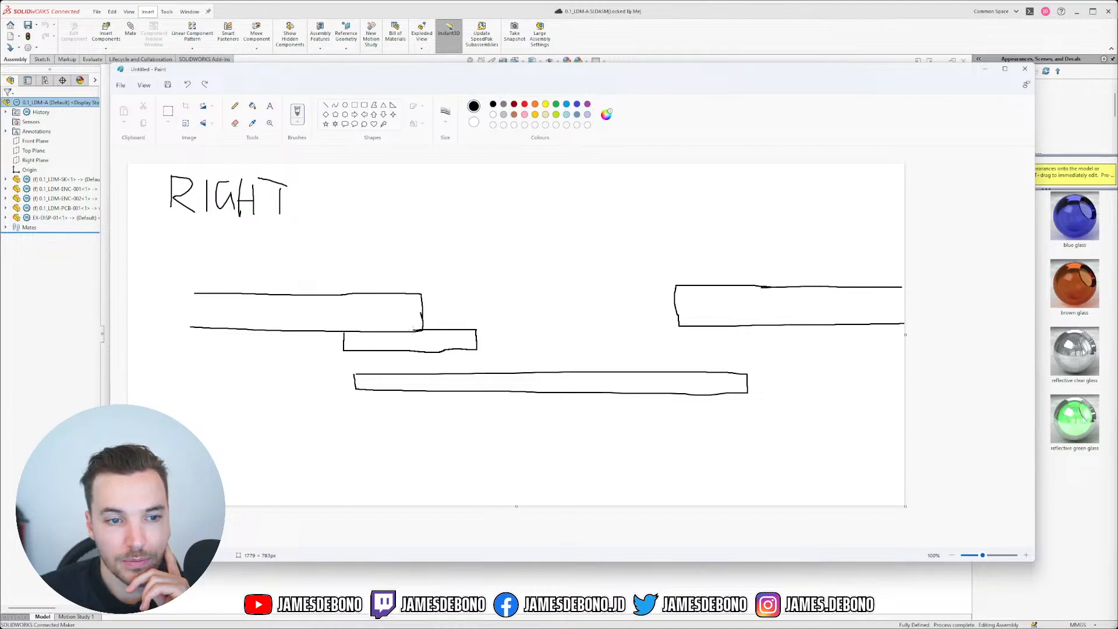
{"action": "mouse_move", "coordinate": [740, 328]}
{"action": "left_mouse_down"}
{"action": "mouse_move", "coordinate": [741, 344]}
{"action": "mouse_move", "coordinate": [641, 344]}
{"action": "mouse_move", "coordinate": [634, 331]}
{"action": "mouse_move", "coordinate": [682, 327]}
{"action": "left_mouse_up"}
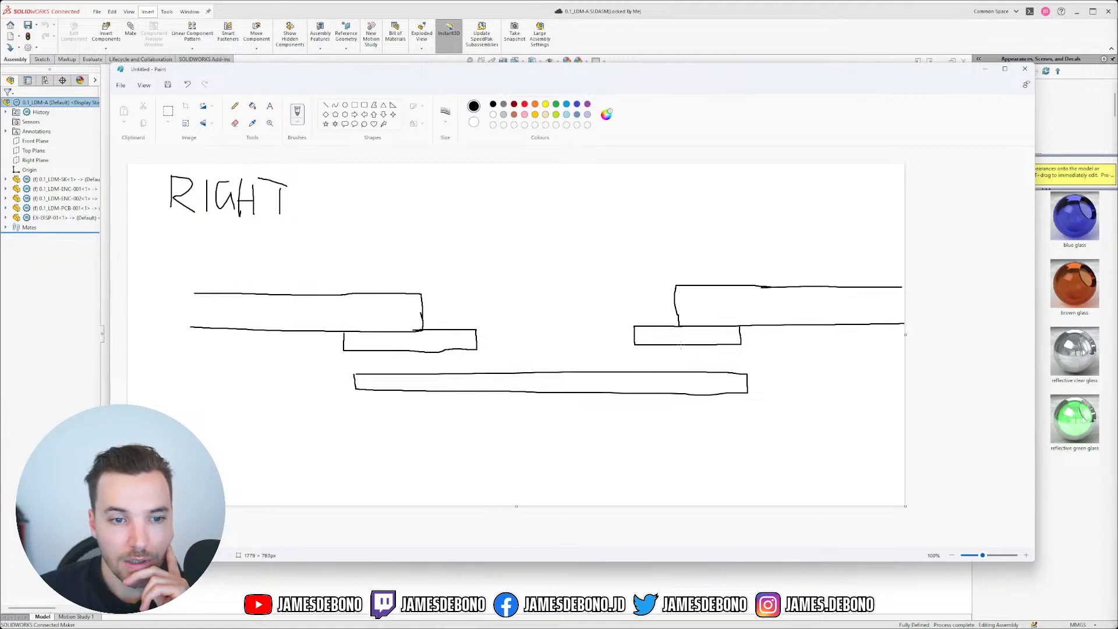
{"action": "mouse_move", "coordinate": [426, 296]}
{"action": "left_mouse_down"}
{"action": "mouse_move", "coordinate": [425, 323]}
{"action": "mouse_move", "coordinate": [500, 294]}
{"action": "mouse_move", "coordinate": [671, 290]}
{"action": "mouse_move", "coordinate": [673, 317]}
{"action": "mouse_move", "coordinate": [427, 322]}
{"action": "left_mouse_up"}
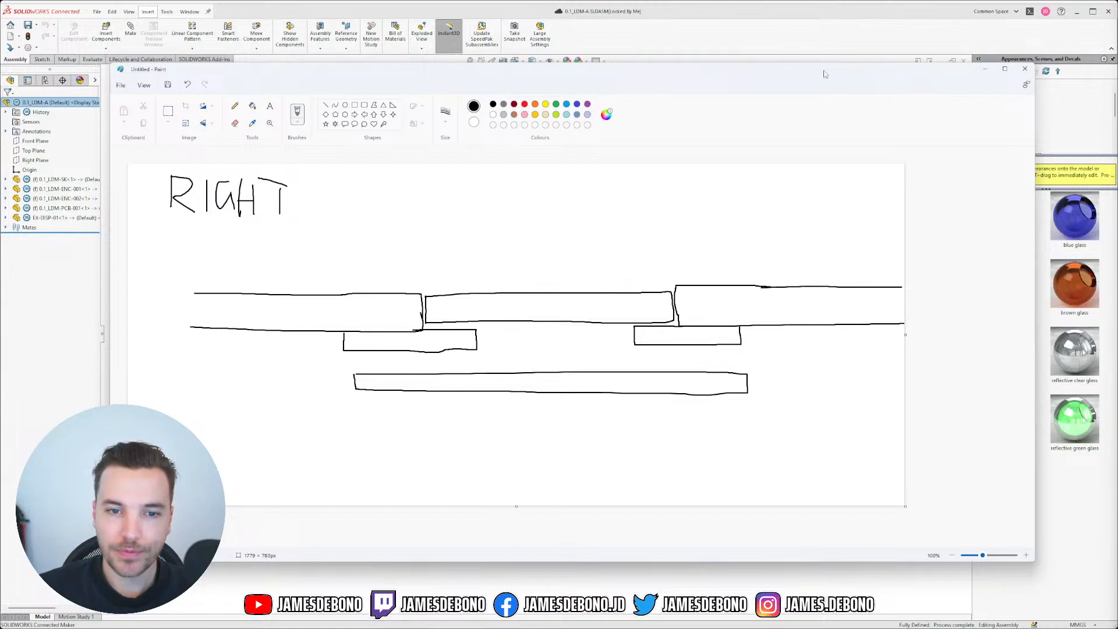
Step: Back in the assembly, orbit the enclosure to view its underside, low side and oblique top
{"action": "left_click", "coordinate": [985, 69]}
{"action": "scroll", "coordinate": [571, 310], "scroll_direction": "down", "scroll_amount": 1}
{"action": "scroll", "coordinate": [571, 309], "scroll_direction": "down", "scroll_amount": 2}
{"action": "middle_click_drag", "start_coordinate": [498, 328], "coordinate": [468, 285]}
{"action": "scroll", "coordinate": [542, 343], "scroll_direction": "down", "scroll_amount": 3}
{"action": "scroll", "coordinate": [543, 342], "scroll_direction": "down", "scroll_amount": 1}
{"action": "middle_click_drag", "start_coordinate": [394, 276], "coordinate": [656, 257]}
{"action": "scroll", "coordinate": [763, 263], "scroll_direction": "up", "scroll_amount": 4}
{"action": "scroll", "coordinate": [422, 346], "scroll_direction": "up", "scroll_amount": 2}
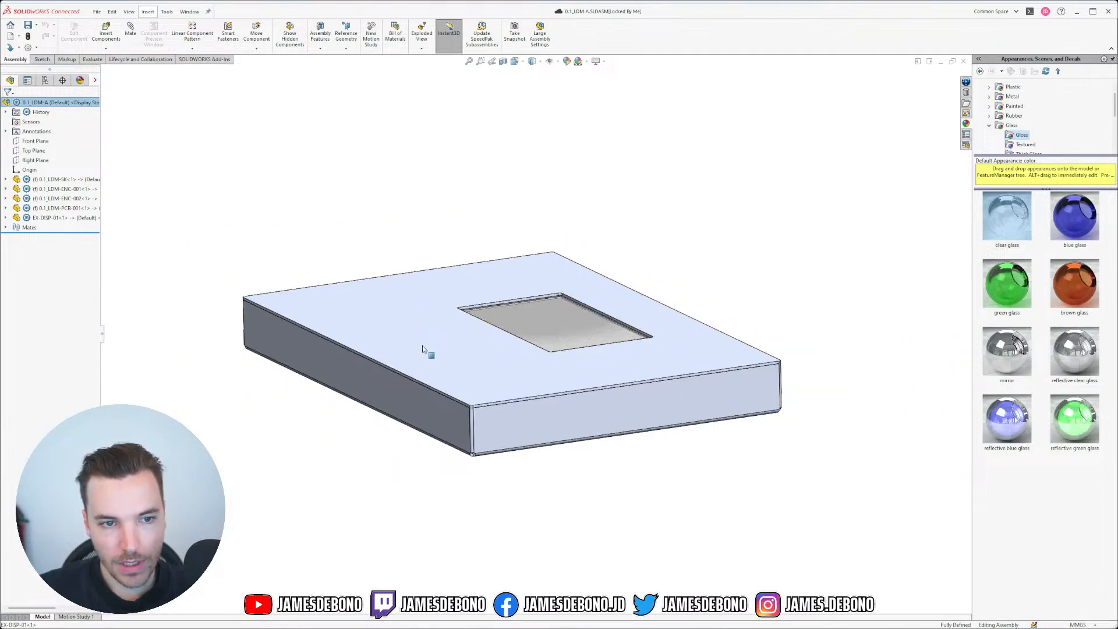
{"action": "scroll", "coordinate": [422, 346], "scroll_direction": "down", "scroll_amount": 2}
{"action": "mouse_move", "coordinate": [623, 375]}
{"action": "middle_mouse_down"}
{"action": "mouse_move", "coordinate": [621, 324]}
{"action": "mouse_move", "coordinate": [639, 377]}
{"action": "middle_mouse_up"}
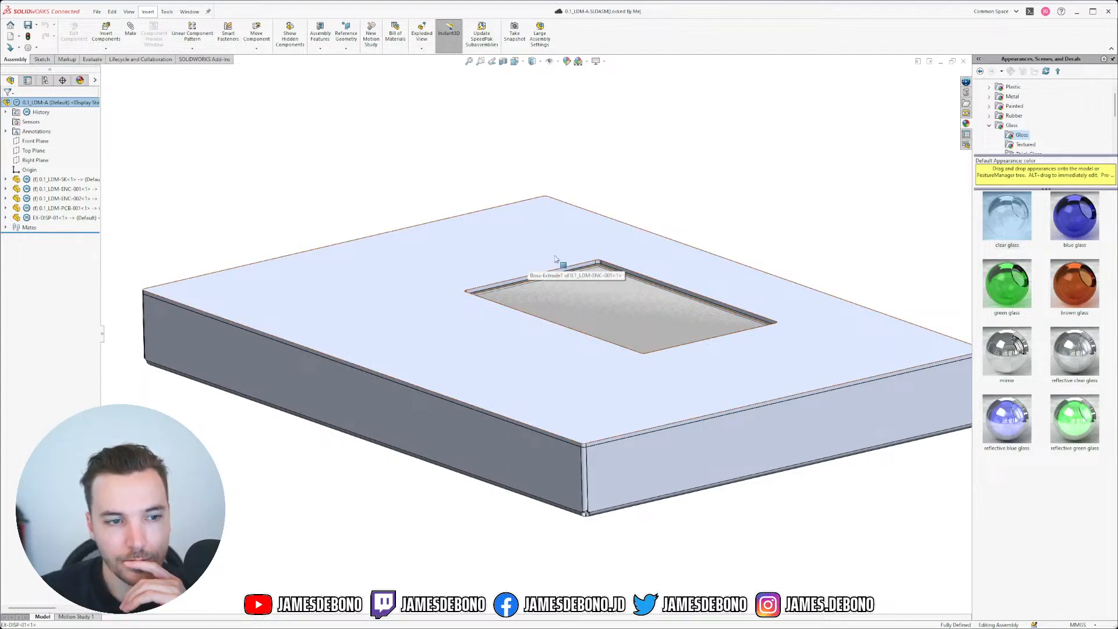
{"action": "scroll", "coordinate": [739, 337], "scroll_direction": "up", "scroll_amount": 3}
{"action": "scroll", "coordinate": [581, 342], "scroll_direction": "down", "scroll_amount": 3}
{"action": "mouse_move", "coordinate": [590, 356]}
{"action": "middle_mouse_down"}
{"action": "mouse_move", "coordinate": [574, 250]}
{"action": "mouse_move", "coordinate": [578, 364]}
{"action": "middle_mouse_up"}
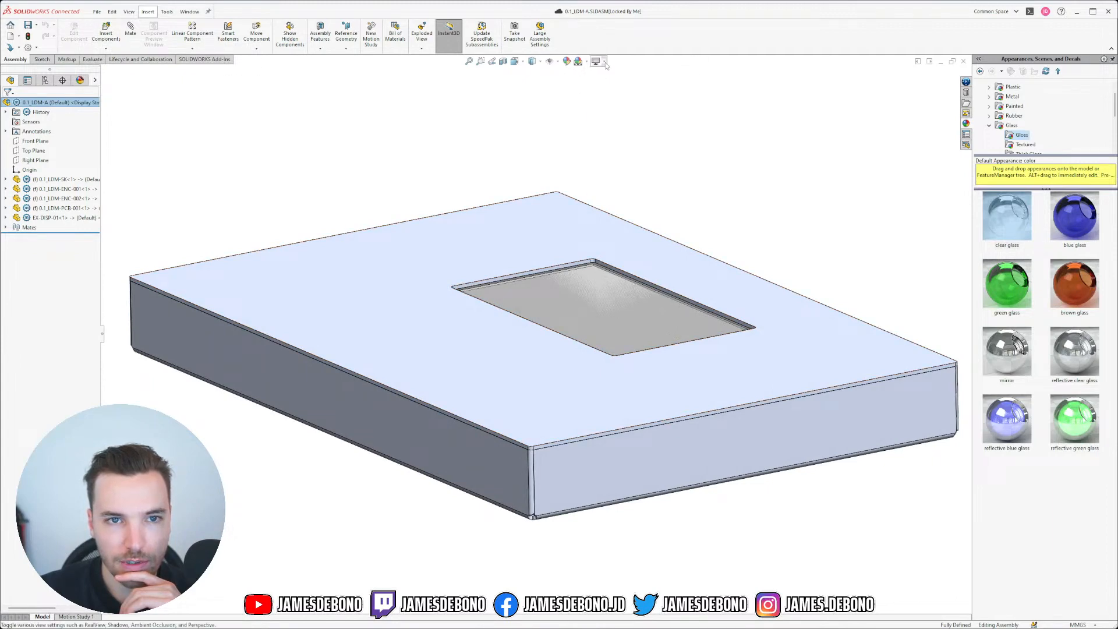
Step: Turn on perspective, inspect the lid edge-on, pan around, and re-fit the model front-on
{"action": "left_click", "coordinate": [605, 62]}
{"action": "left_click", "coordinate": [618, 104]}
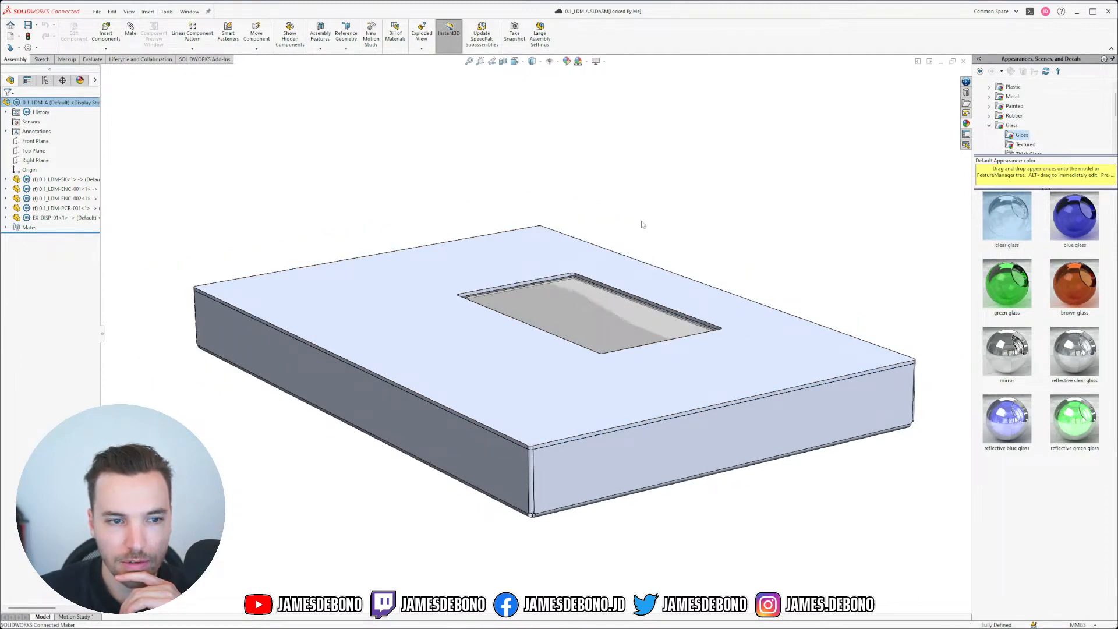
{"action": "middle_click_drag", "start_coordinate": [692, 213], "coordinate": [699, 264]}
{"action": "right_click_drag", "start_coordinate": [729, 260], "coordinate": [702, 230]}
{"action": "mouse_move", "coordinate": [499, 268]}
{"action": "middle_mouse_down"}
{"action": "mouse_move", "coordinate": [603, 233]}
{"action": "mouse_move", "coordinate": [957, 243]}
{"action": "middle_mouse_up"}
{"action": "mouse_move", "coordinate": [709, 250]}
{"action": "middle_mouse_down", "text": "ctrl"}
{"action": "mouse_move", "coordinate": [875, 244]}
{"action": "mouse_move", "coordinate": [299, 218]}
{"action": "middle_mouse_up", "text": "ctrl"}
{"action": "middle_click_drag", "start_coordinate": [768, 256], "coordinate": [580, 403], "text": "ctrl"}
{"action": "key", "text": "f"}
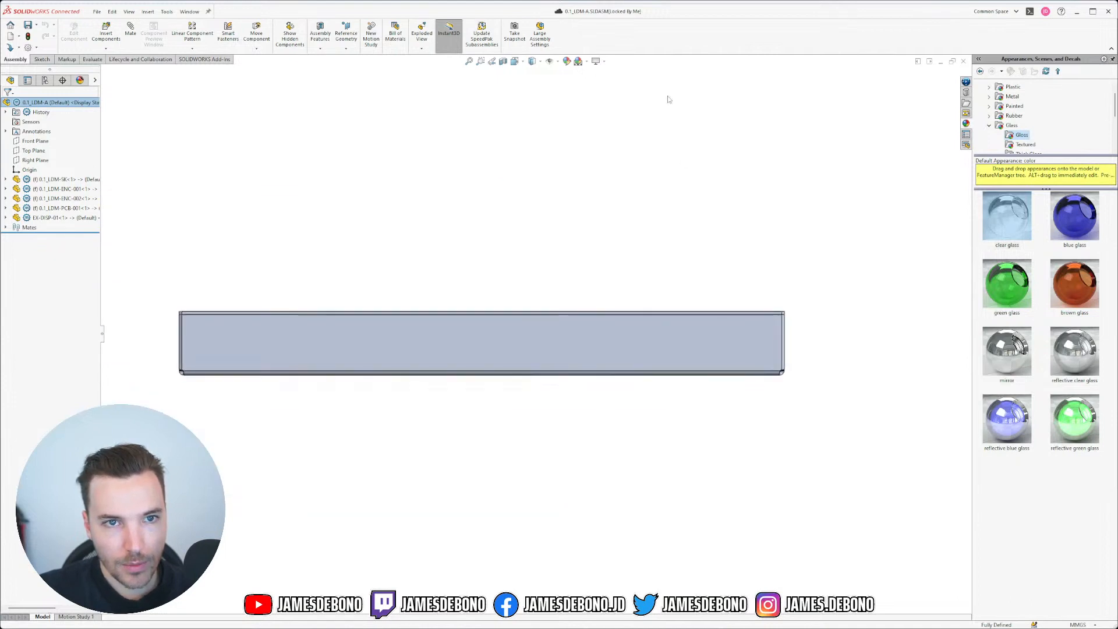
Step: Toggle perspective off, pan the model, and switch to an oblique isometric view
{"action": "left_click", "coordinate": [600, 61]}
{"action": "left_click", "coordinate": [621, 109]}
{"action": "middle_click_drag", "start_coordinate": [690, 353], "coordinate": [718, 338], "text": "ctrl"}
{"action": "mouse_move", "coordinate": [247, 302]}
{"action": "middle_mouse_down", "text": "ctrl"}
{"action": "mouse_move", "coordinate": [756, 302]}
{"action": "mouse_move", "coordinate": [180, 280]}
{"action": "mouse_move", "coordinate": [225, 300]}
{"action": "middle_mouse_up", "text": "ctrl"}
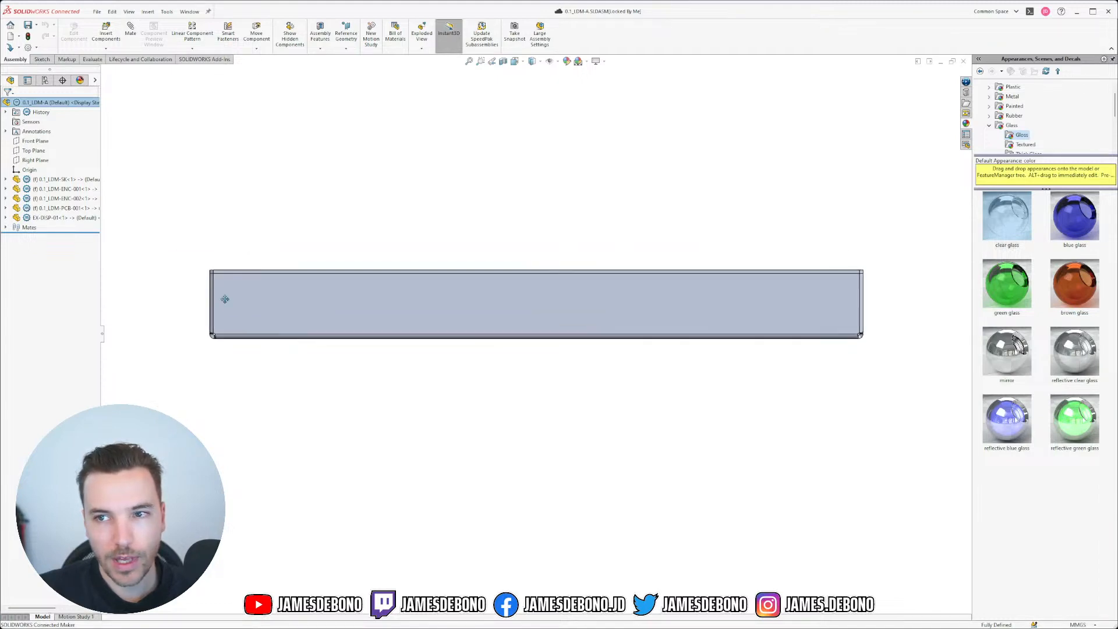
{"action": "key", "text": "ctrl+7"}
{"action": "middle_click_drag", "start_coordinate": [661, 249], "coordinate": [667, 177]}
Step: Check the underside in perspective, turn perspective off again, and list the open documents
{"action": "left_click", "coordinate": [603, 61]}
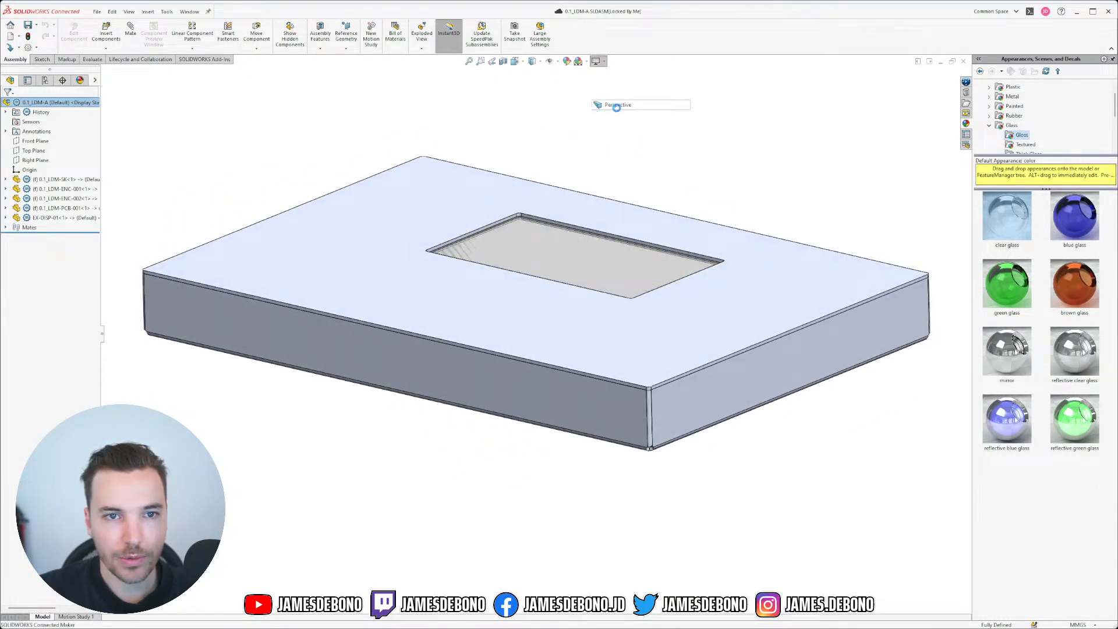
{"action": "left_click", "coordinate": [619, 111]}
{"action": "middle_click_drag", "start_coordinate": [639, 267], "coordinate": [629, 299]}
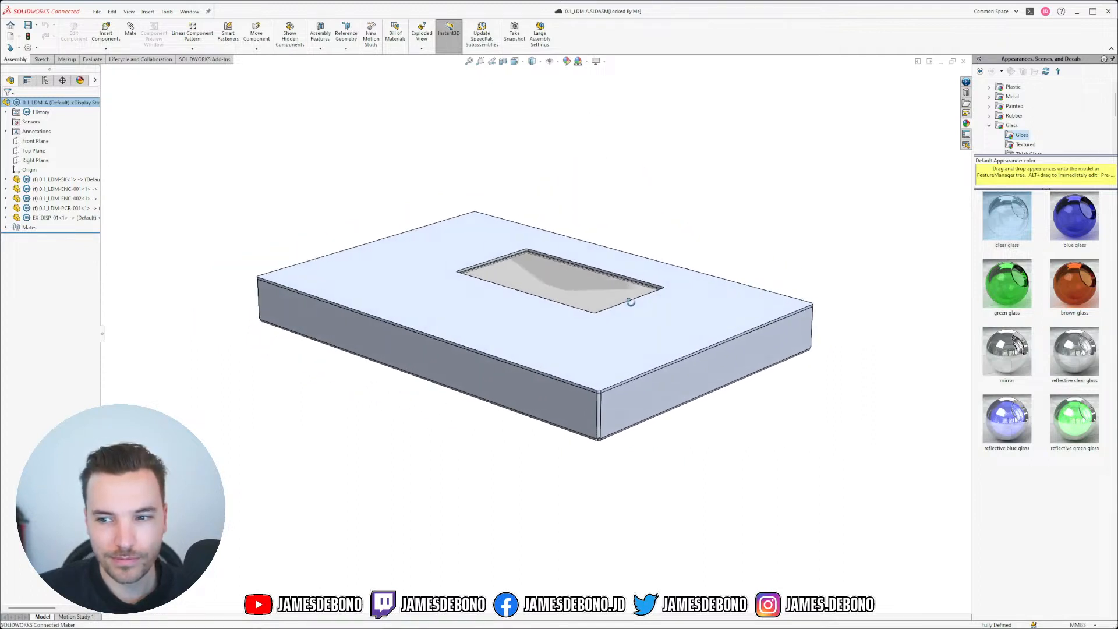
{"action": "left_click", "coordinate": [604, 61]}
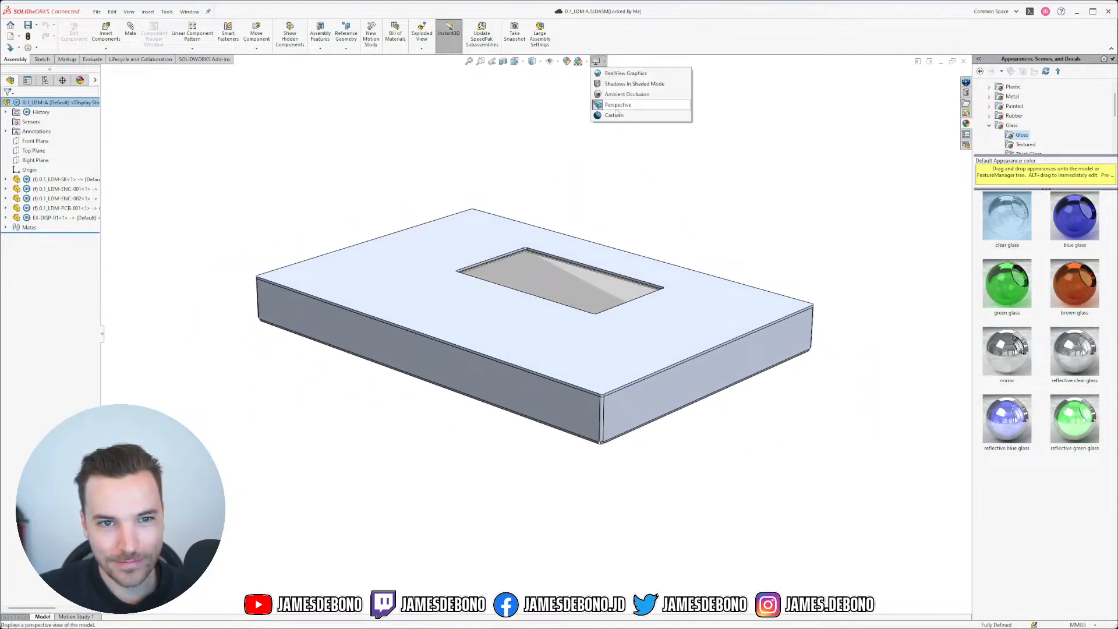
{"action": "left_click", "coordinate": [617, 111]}
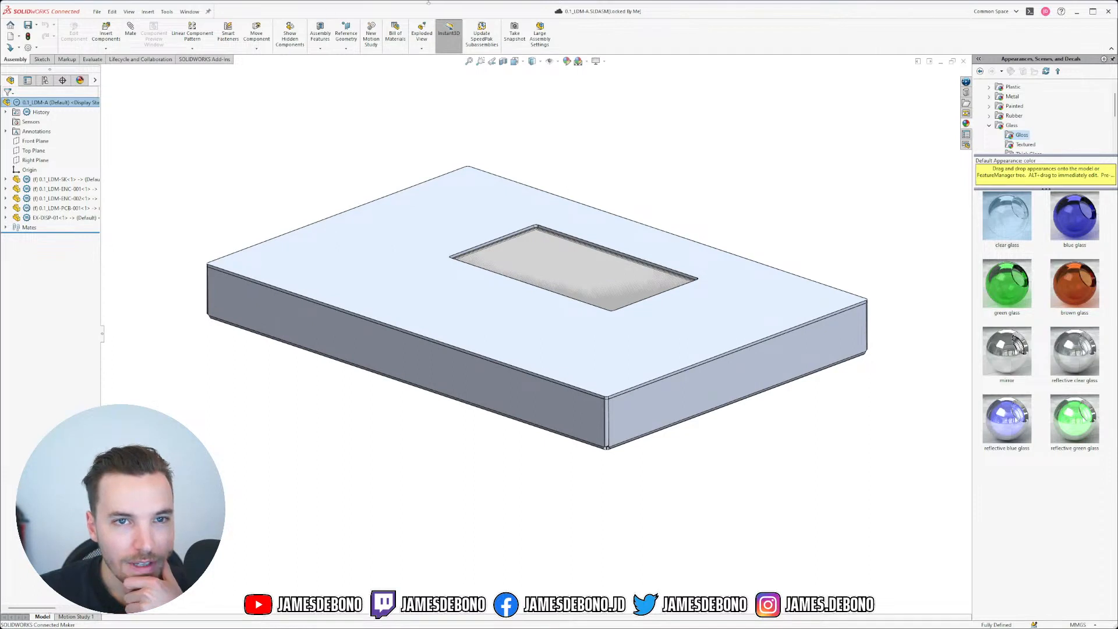
{"action": "left_click", "coordinate": [189, 11]}
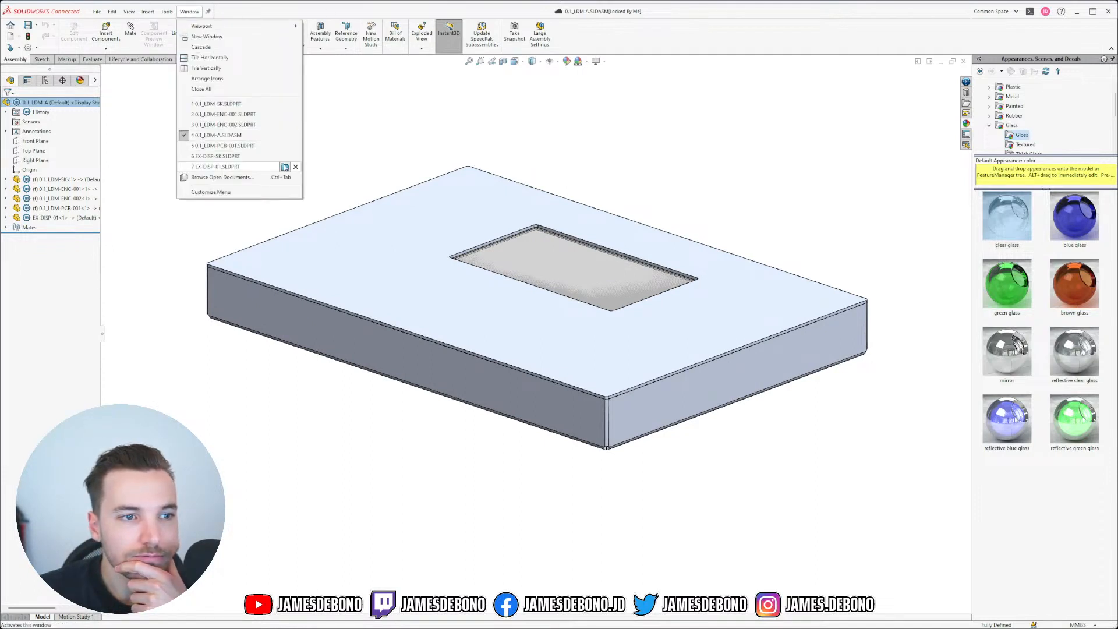
Step: Close the EX-DISP-SK document and switch to the 0.1_LDM-ENC-002 enclosure part
{"action": "left_click", "coordinate": [285, 133]}
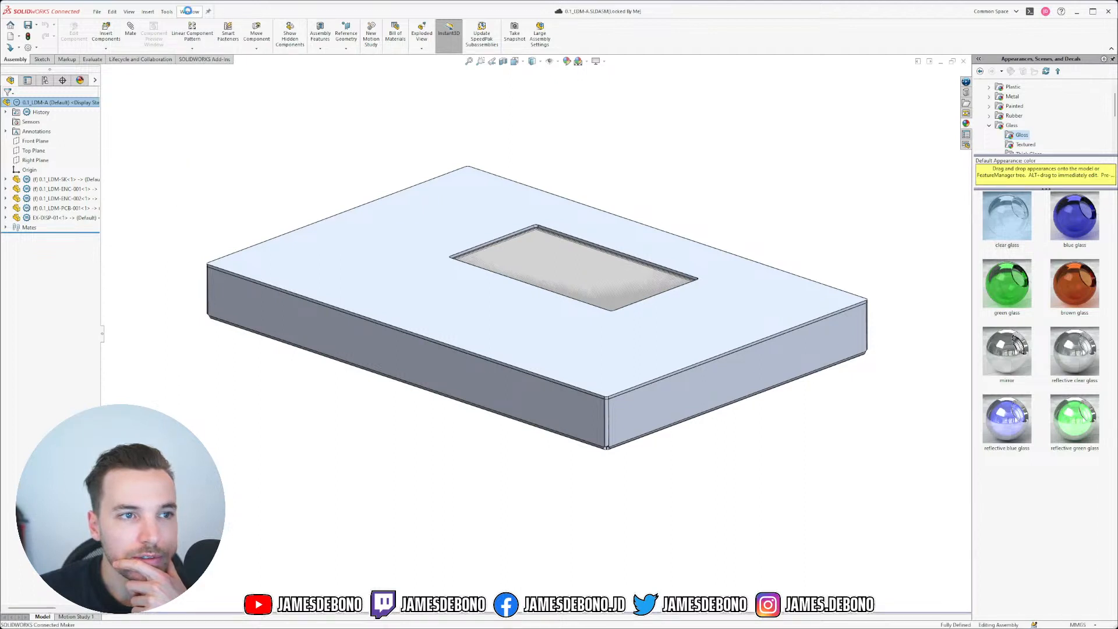
{"action": "left_click", "coordinate": [189, 12]}
{"action": "left_click", "coordinate": [295, 157]}
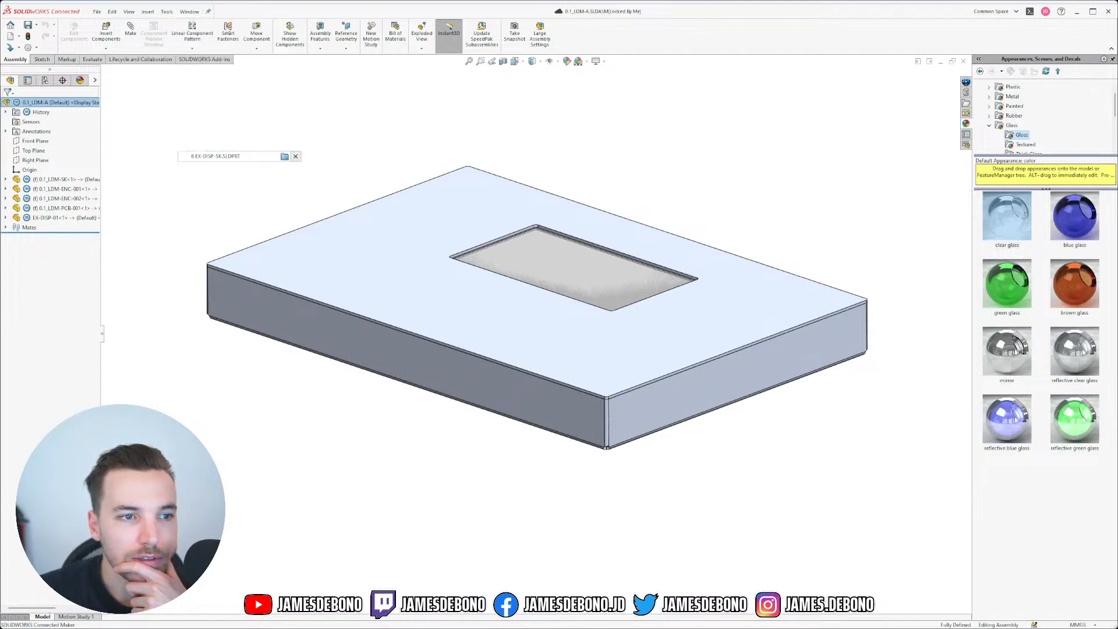
{"action": "left_click", "coordinate": [190, 12]}
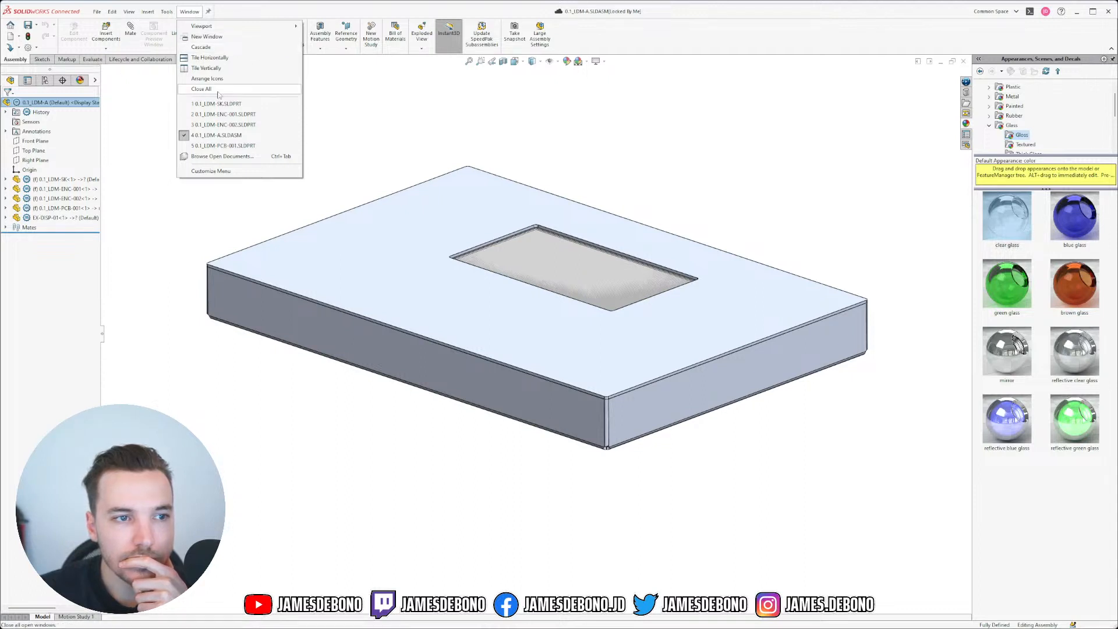
{"action": "left_click", "coordinate": [241, 125]}
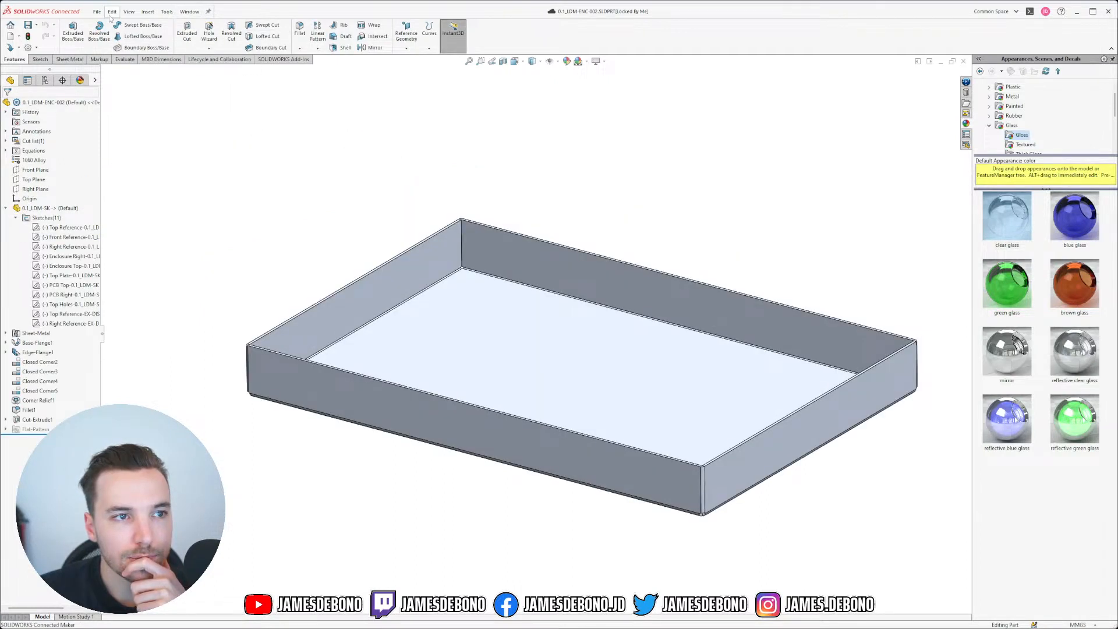
Step: Save the part, then save a copy as 0.1_LDM-ENC-003 on this computer and open it
{"action": "left_click", "coordinate": [97, 12]}
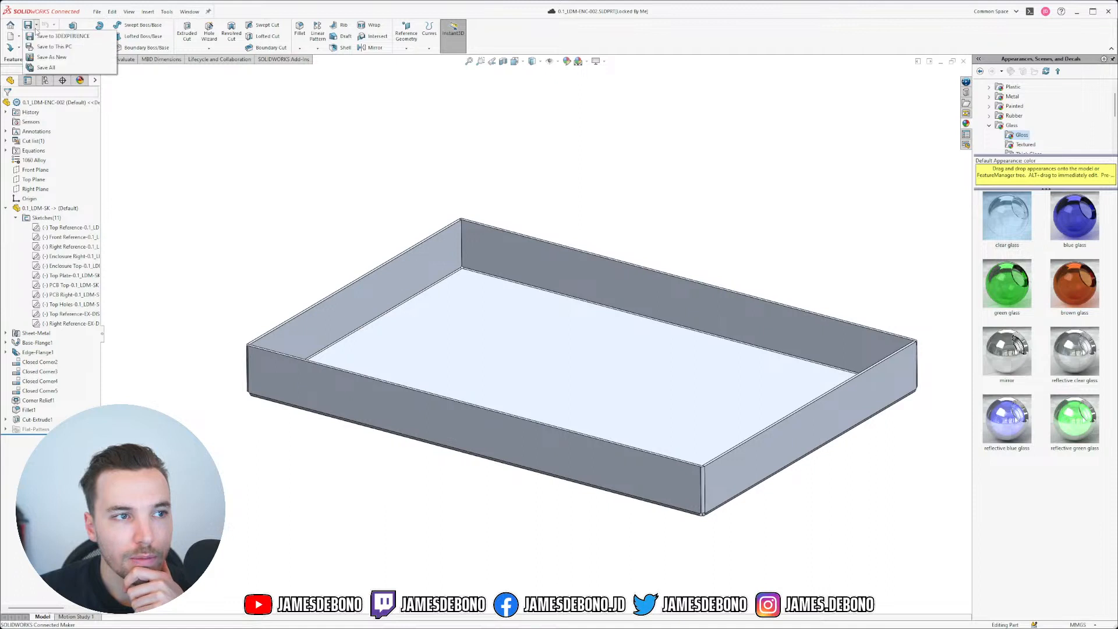
{"action": "left_click", "coordinate": [51, 67]}
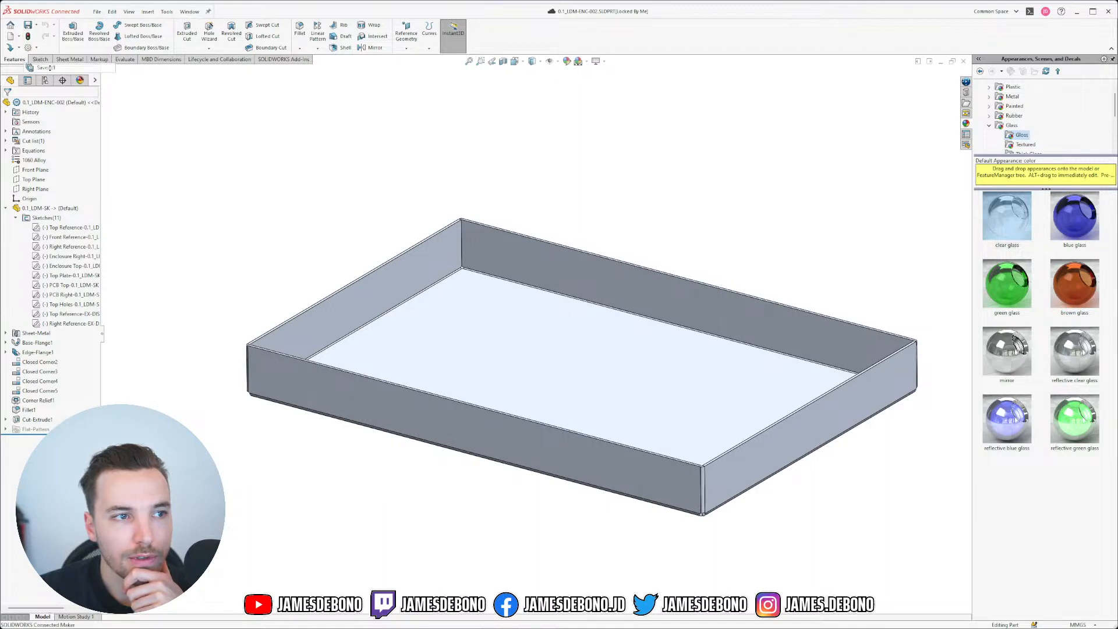
{"action": "left_click", "coordinate": [36, 25]}
{"action": "left_click", "coordinate": [44, 59]}
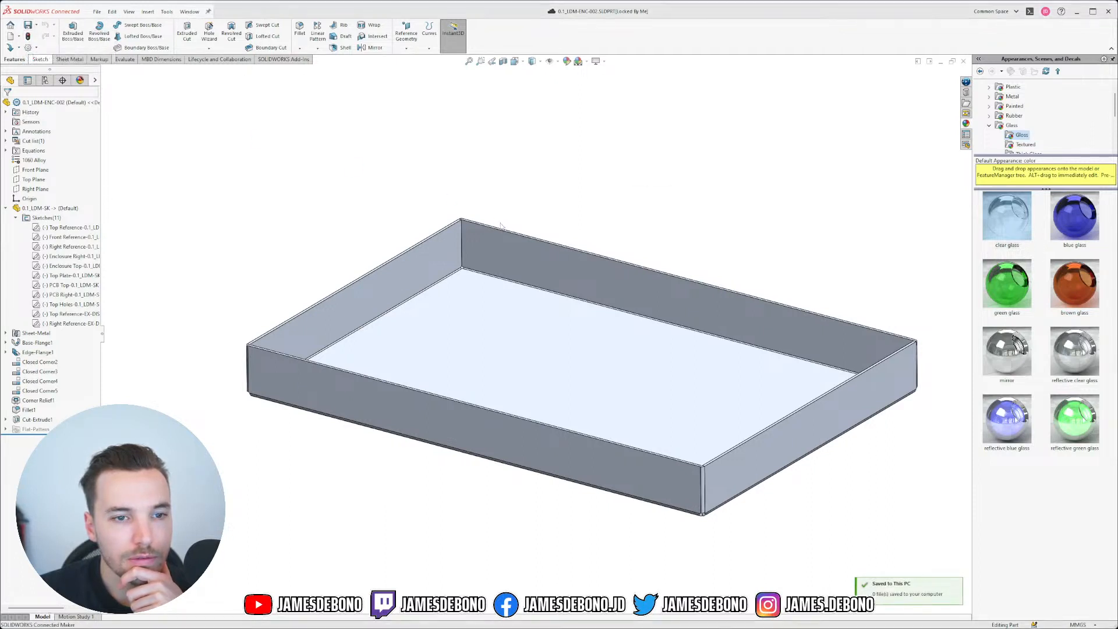
{"action": "left_click", "coordinate": [653, 281]}
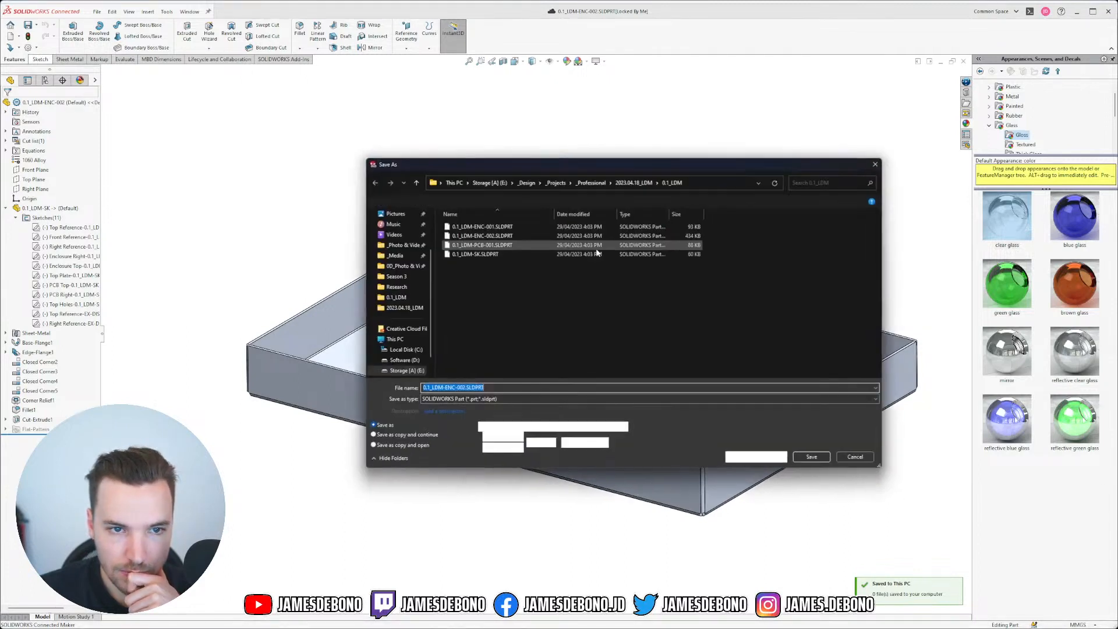
{"action": "left_click", "coordinate": [476, 388]}
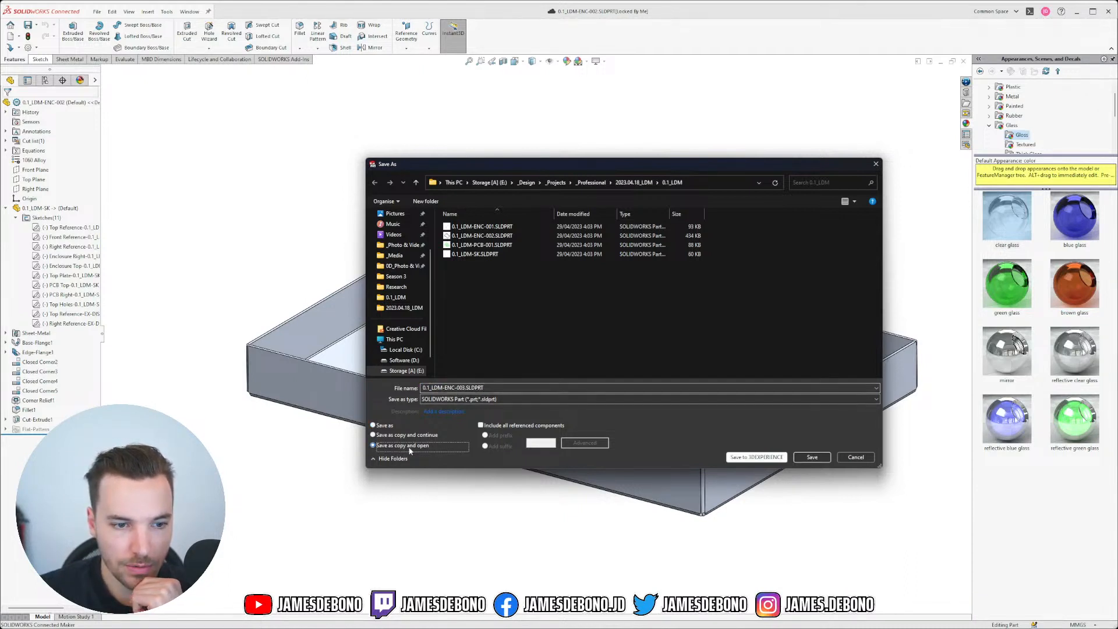
{"action": "left_click", "coordinate": [811, 457]}
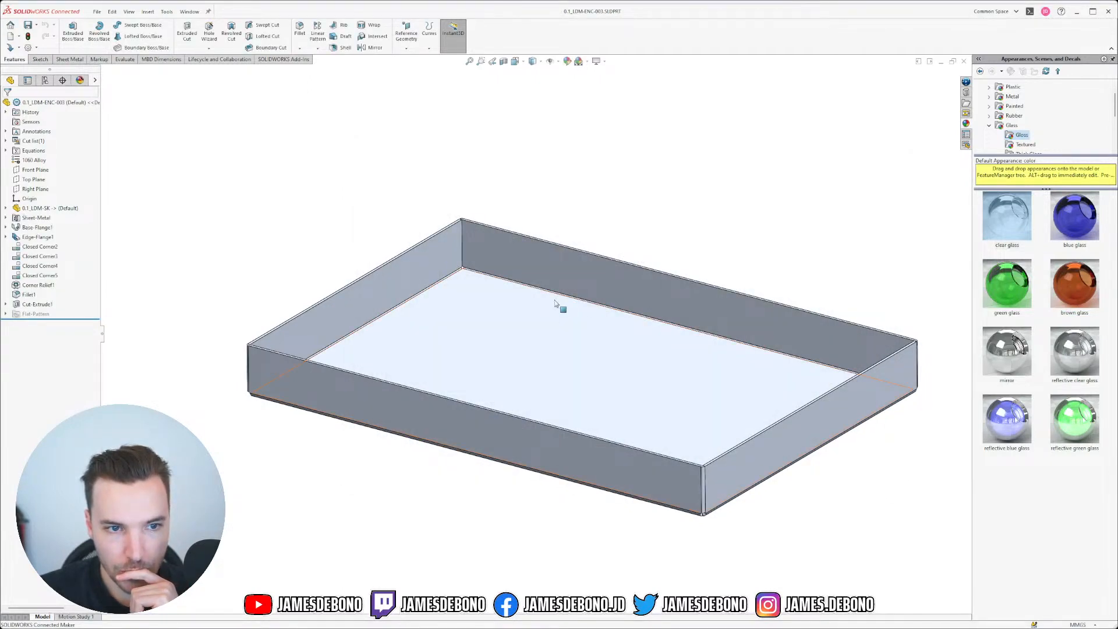
Step: Delete all features from Sheet-Metal through Cut-Extrude1, including their children
{"action": "middle_click_drag", "start_coordinate": [591, 302], "coordinate": [605, 326]}
{"action": "middle_click_drag", "start_coordinate": [759, 355], "coordinate": [338, 314]}
{"action": "scroll", "coordinate": [366, 340], "scroll_direction": "up", "scroll_amount": 1}
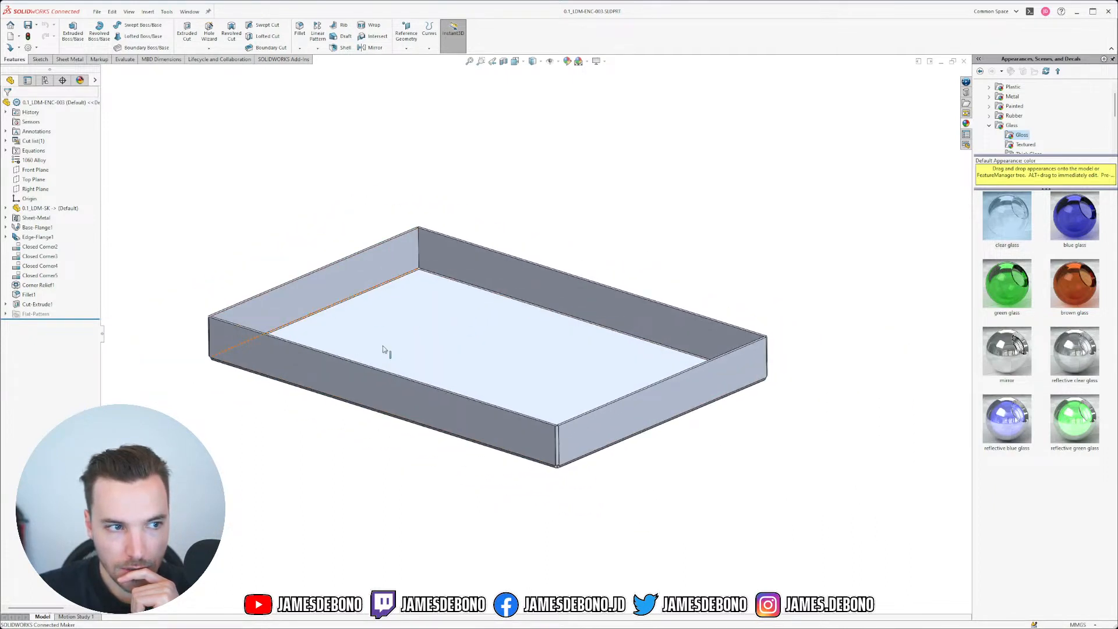
{"action": "scroll", "coordinate": [397, 352], "scroll_direction": "down", "scroll_amount": 1}
{"action": "left_click", "coordinate": [35, 217]}
{"action": "left_click", "coordinate": [32, 304], "text": "shift"}
{"action": "key", "text": "Delete"}
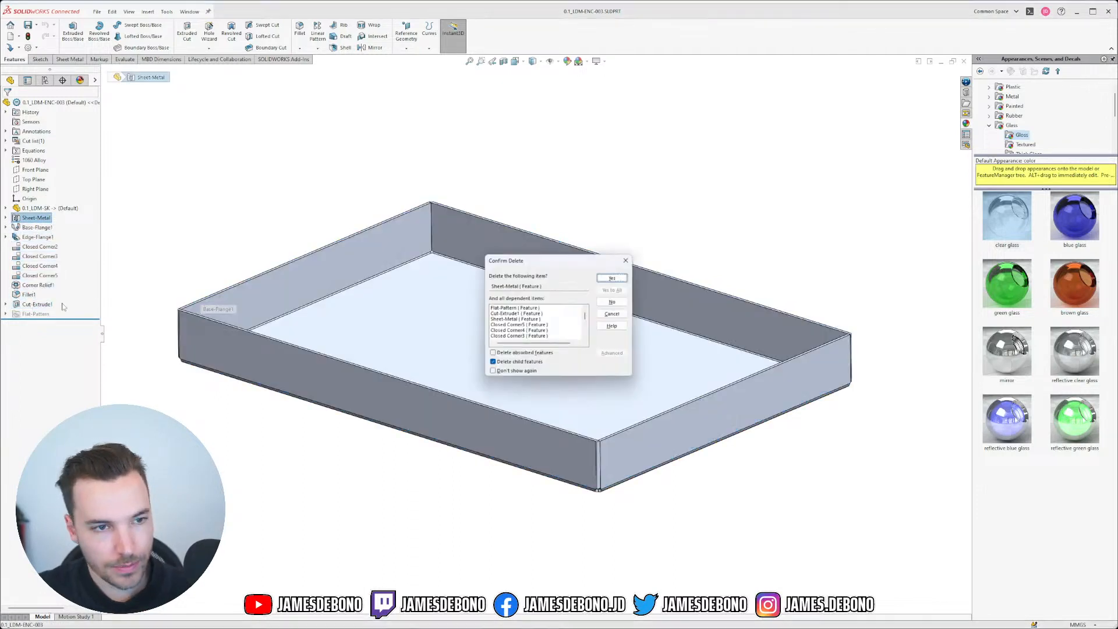
{"action": "left_click", "coordinate": [613, 278]}
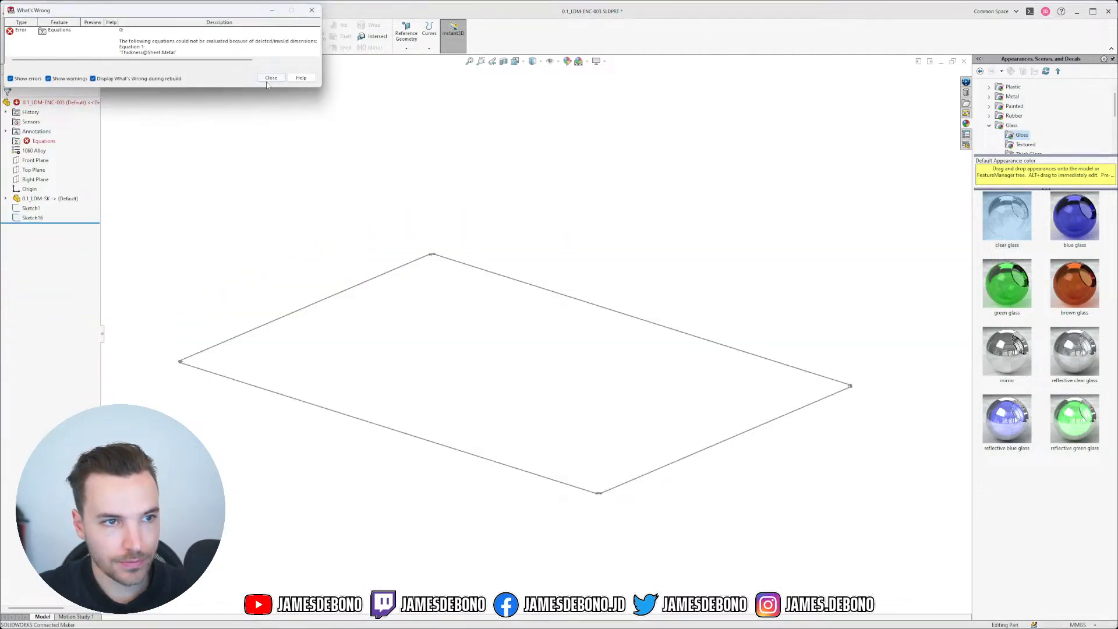
{"action": "left_click", "coordinate": [271, 77]}
Step: Remove the erroring Thickness equation in the Equations manager
{"action": "right_click", "coordinate": [26, 143]}
{"action": "left_click", "coordinate": [38, 151]}
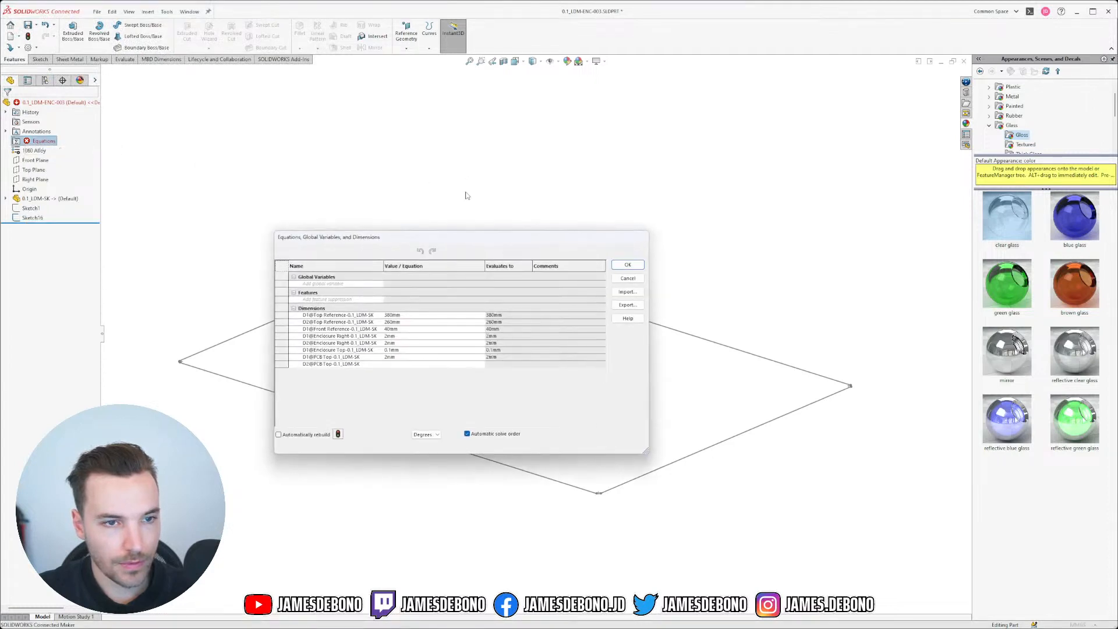
{"action": "left_click", "coordinate": [288, 251]}
{"action": "left_click", "coordinate": [279, 315]}
{"action": "right_click", "coordinate": [280, 315]}
{"action": "left_click", "coordinate": [297, 324]}
{"action": "left_click", "coordinate": [629, 266]}
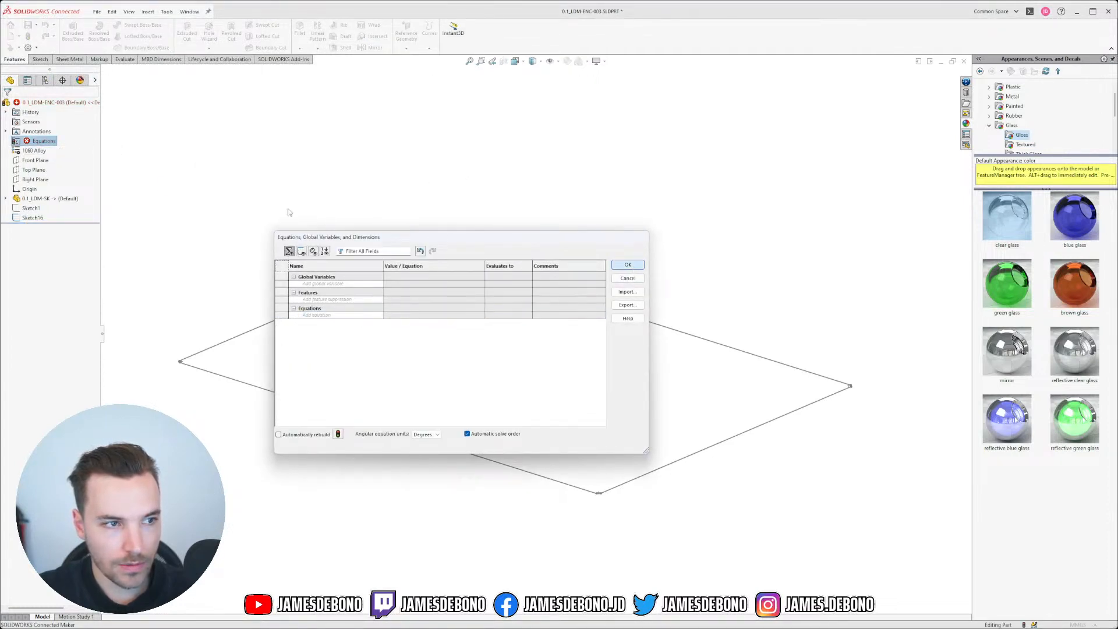
Step: Delete the leftover Sketch1
{"action": "left_click", "coordinate": [31, 208]}
{"action": "key", "text": "Delete"}
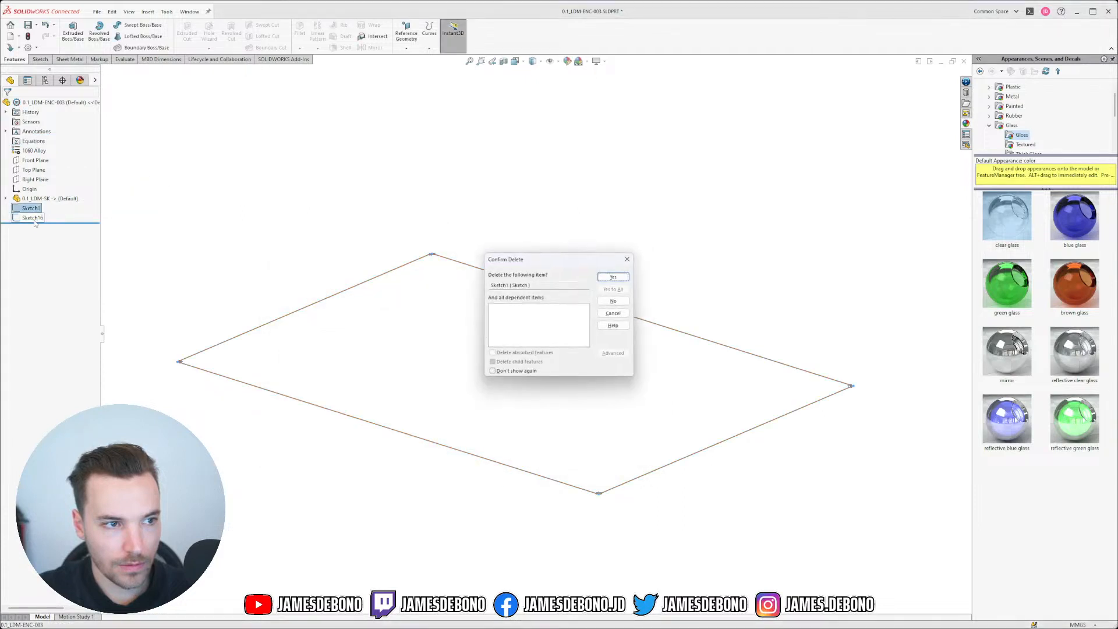
{"action": "key", "text": "Return"}
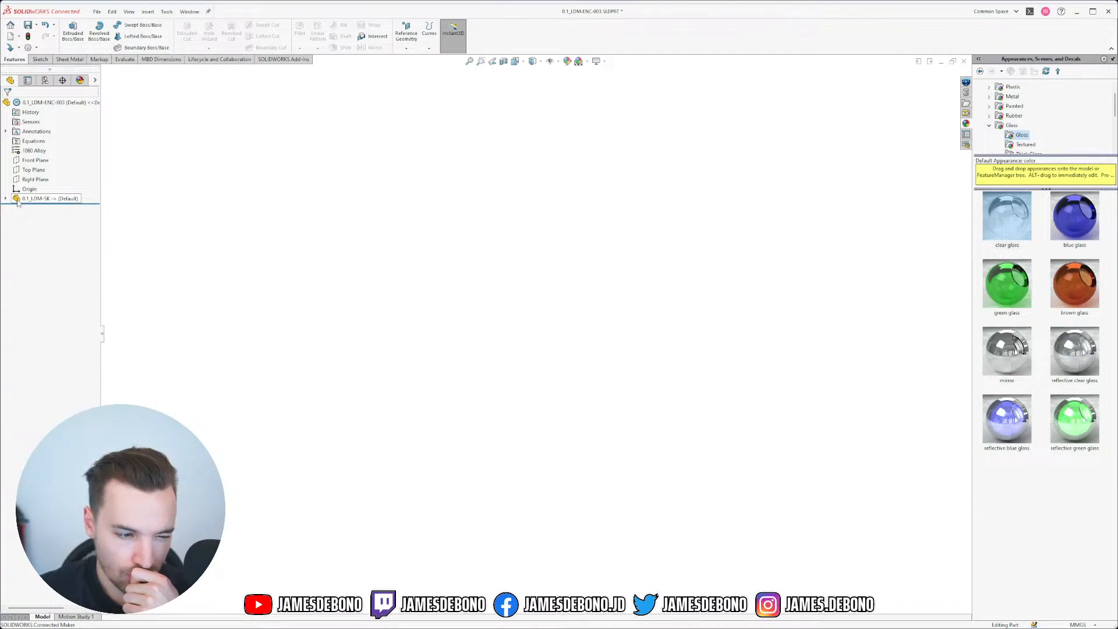
Step: Sketch on the Top Plane and convert the 0.1_LDM-SK Top Holes outline into it
{"action": "left_click", "coordinate": [35, 170]}
{"action": "left_click", "coordinate": [58, 153]}
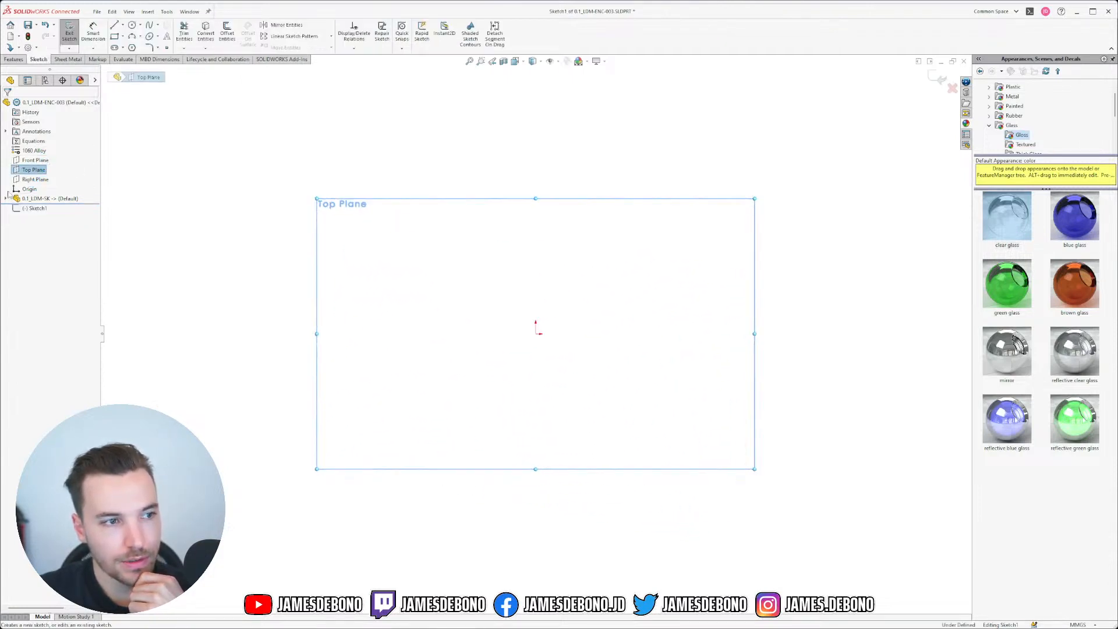
{"action": "left_click", "coordinate": [5, 199]}
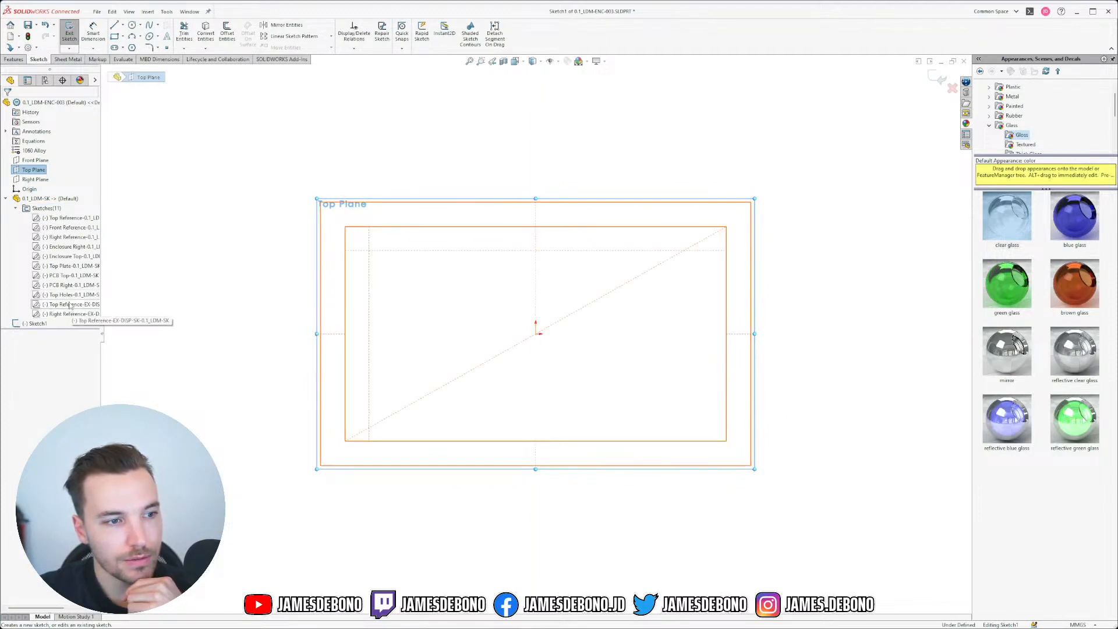
{"action": "left_click", "coordinate": [69, 295]}
{"action": "left_click", "coordinate": [206, 33]}
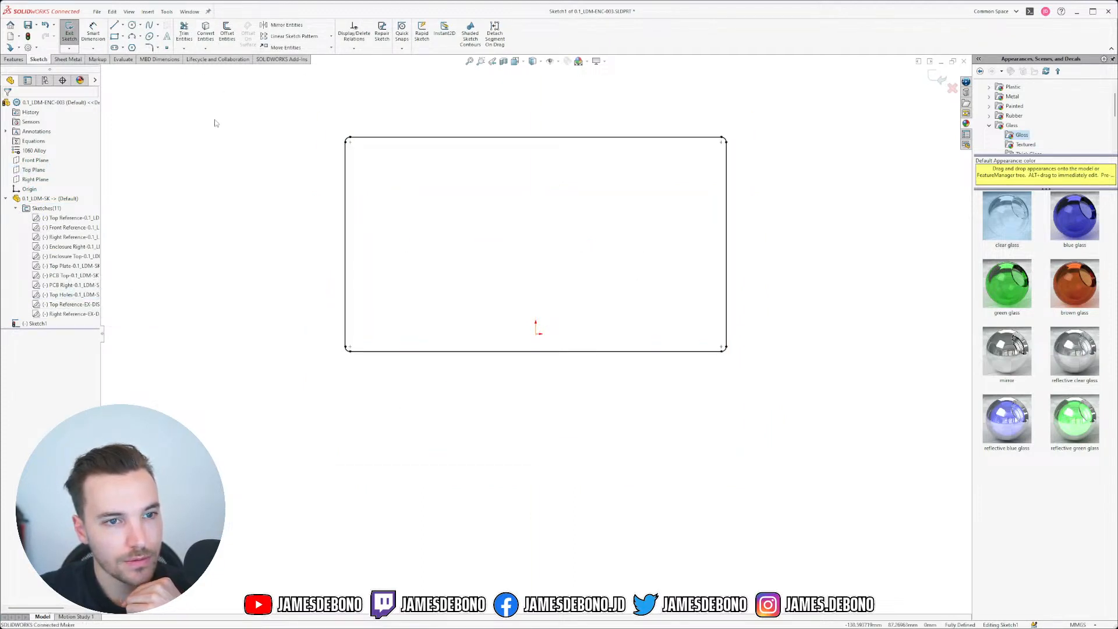
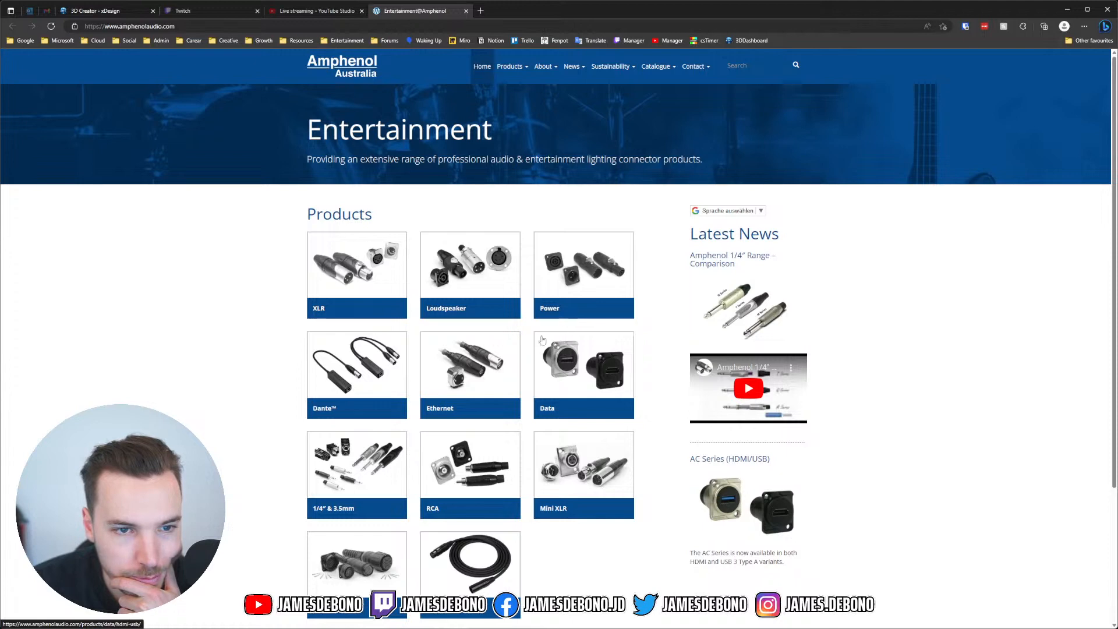
Step: Open the 1/4" & 3.5mm range on Amphenol Audio, then the M Series (Single) jack listing
{"action": "scroll", "coordinate": [559, 326], "scroll_direction": "down", "scroll_amount": 3}
{"action": "scroll", "coordinate": [536, 341], "scroll_direction": "up", "scroll_amount": 1}
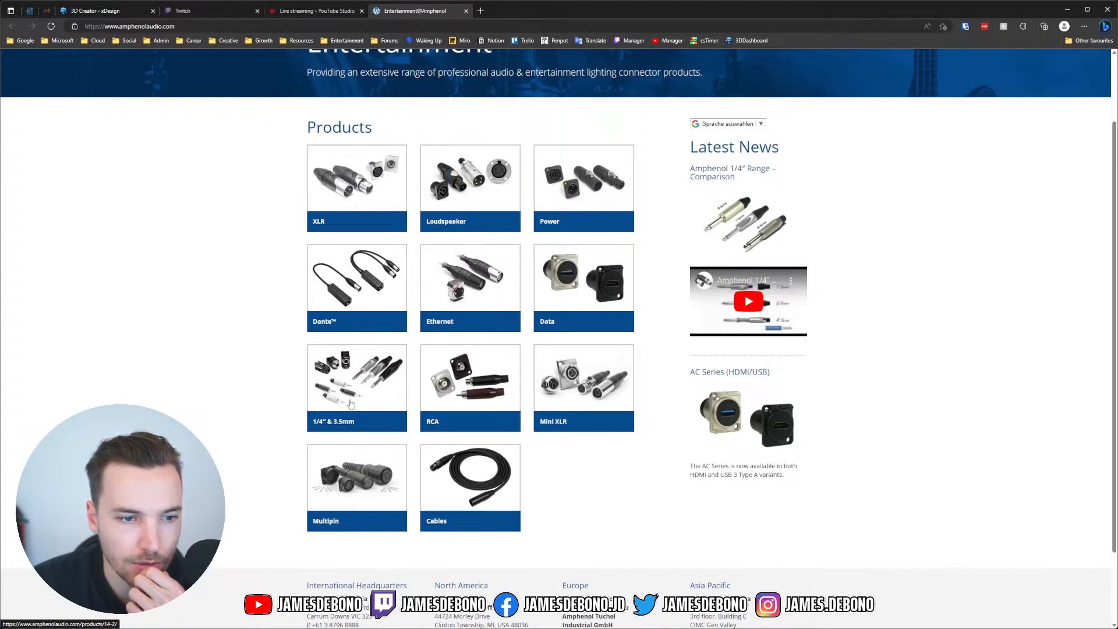
{"action": "left_click", "coordinate": [343, 393]}
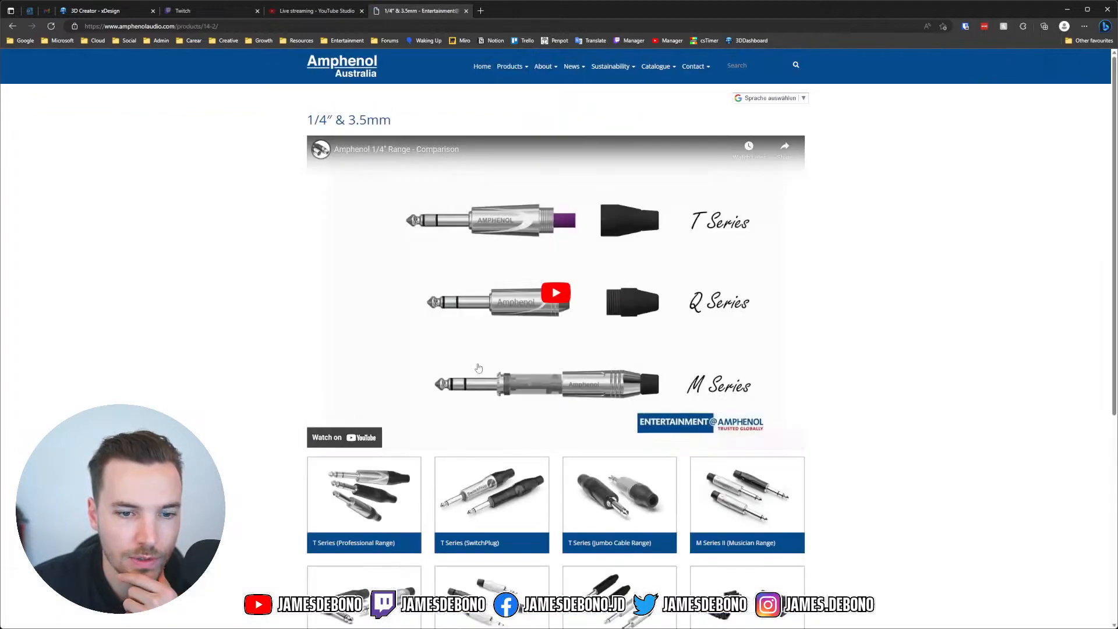
{"action": "scroll", "coordinate": [877, 280], "scroll_direction": "down", "scroll_amount": 4}
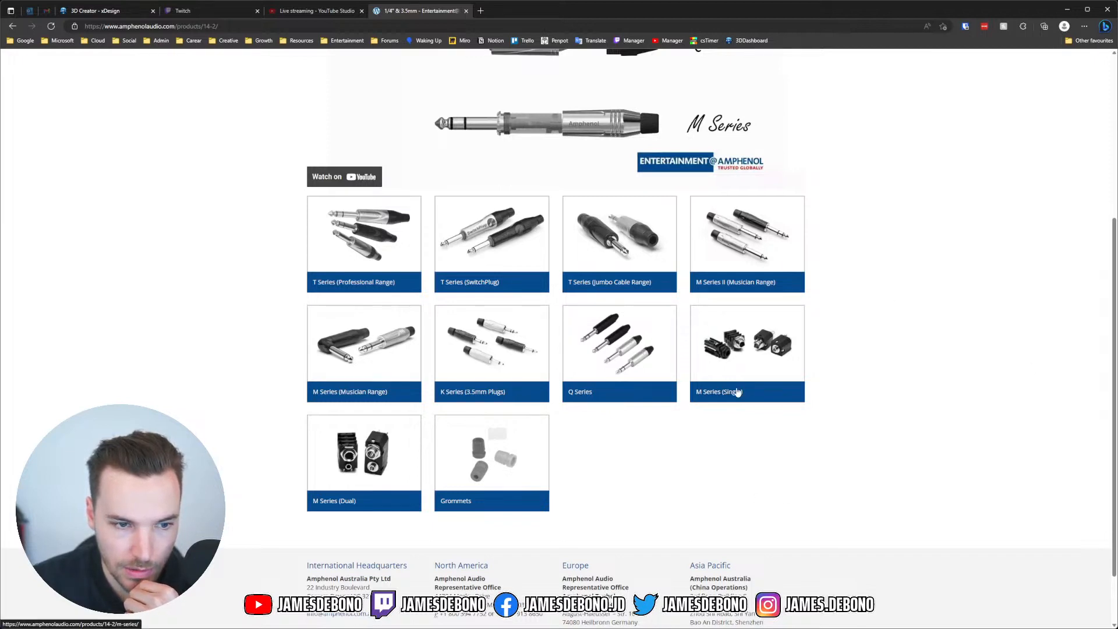
{"action": "left_click", "coordinate": [737, 392]}
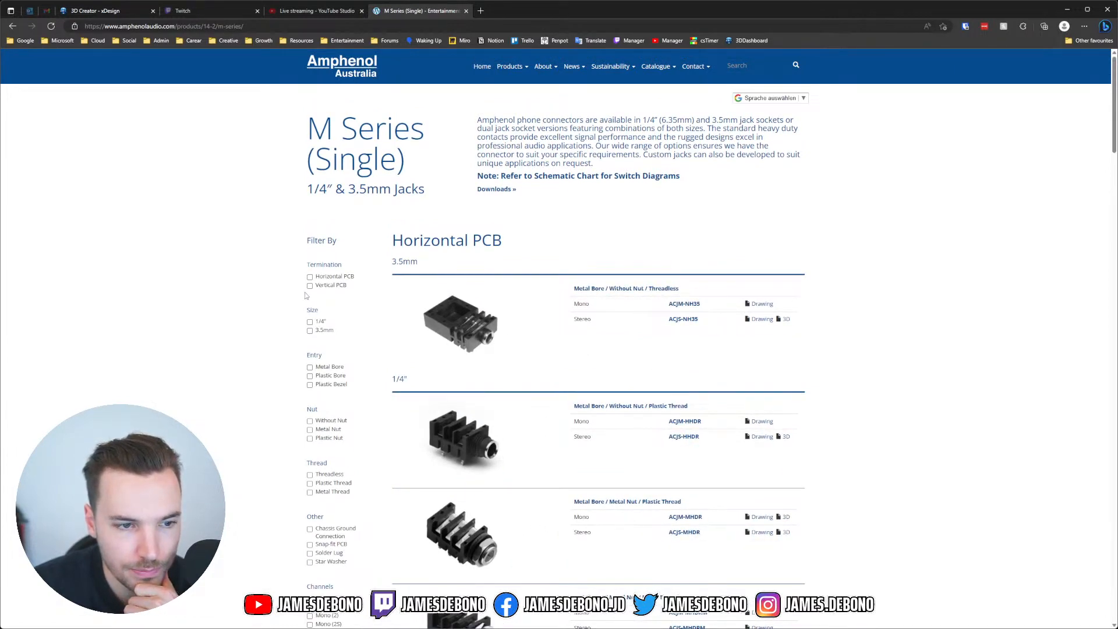
Step: Filter the jacks to 1/4", try Vertical PCB and Threadless, then settle on Horizontal PCB only
{"action": "left_click", "coordinate": [309, 322]}
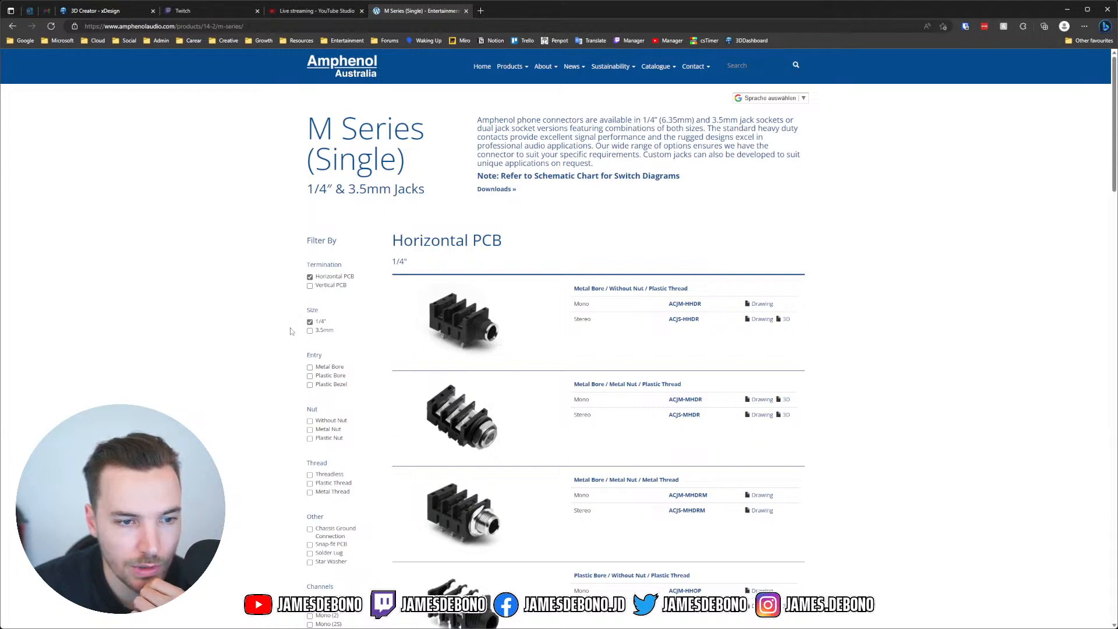
{"action": "left_click", "coordinate": [310, 277]}
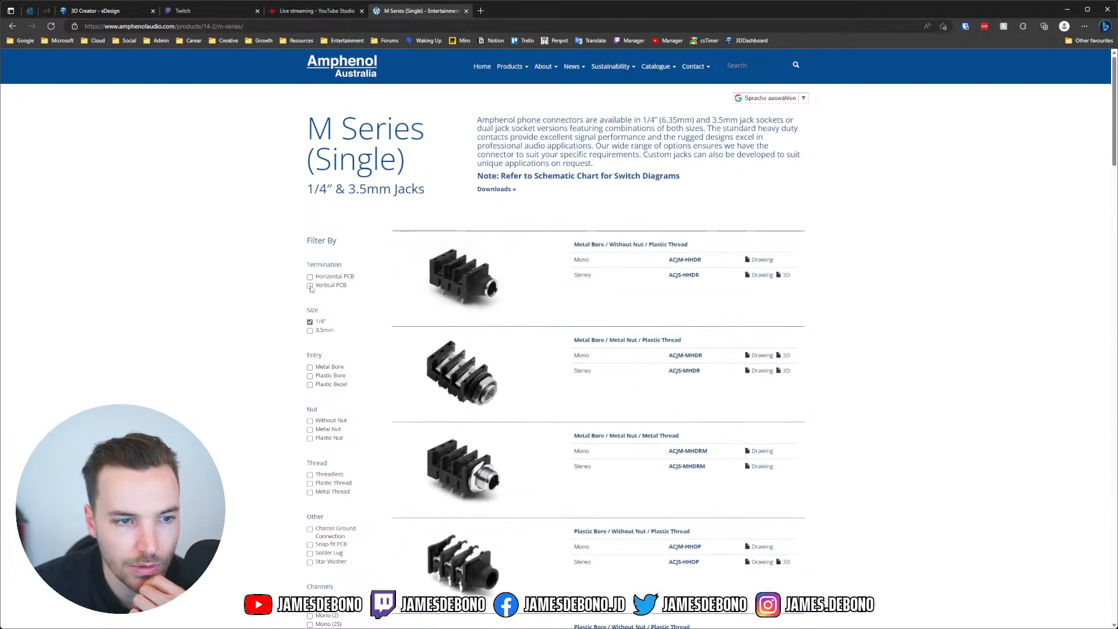
{"action": "scroll", "coordinate": [607, 395], "scroll_direction": "down", "scroll_amount": 10}
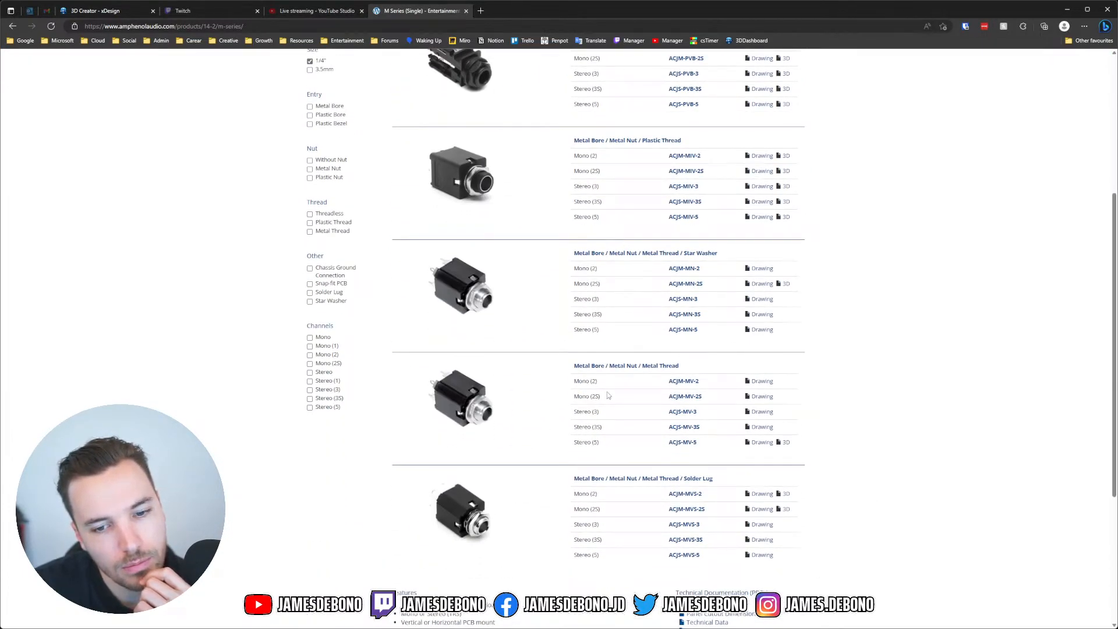
{"action": "scroll", "coordinate": [607, 393], "scroll_direction": "up", "scroll_amount": 3}
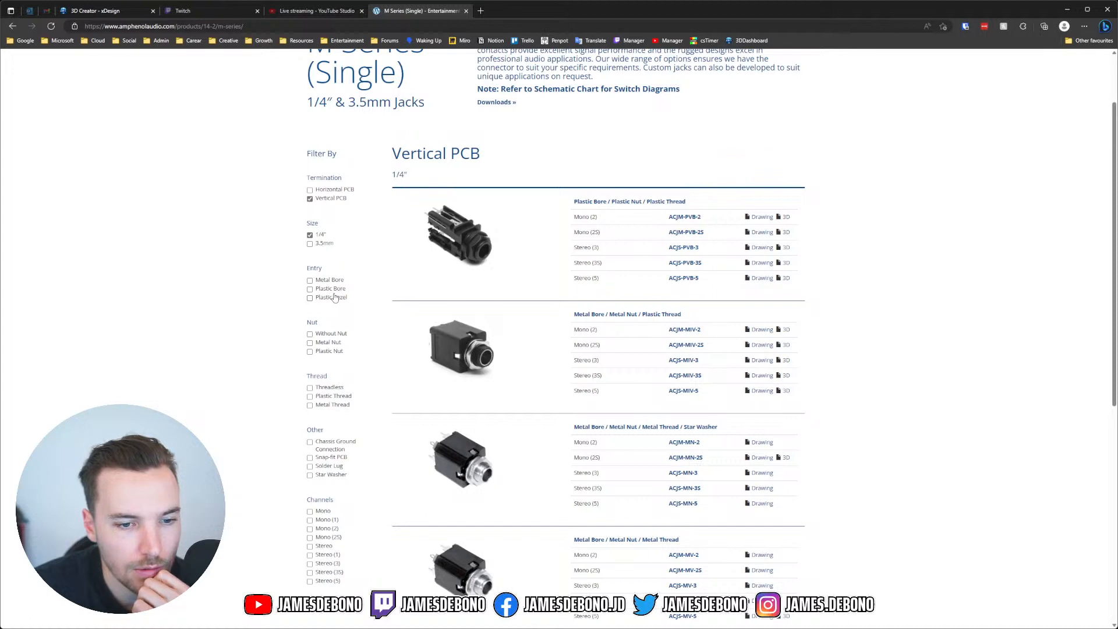
{"action": "scroll", "coordinate": [335, 298], "scroll_direction": "down", "scroll_amount": 2}
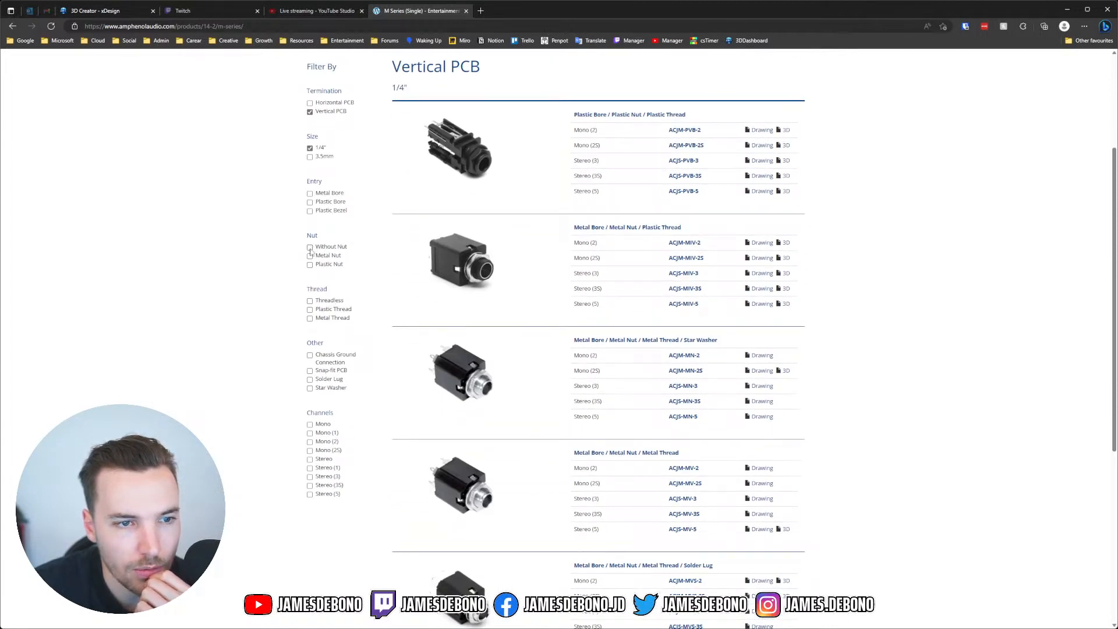
{"action": "left_click", "coordinate": [310, 301]}
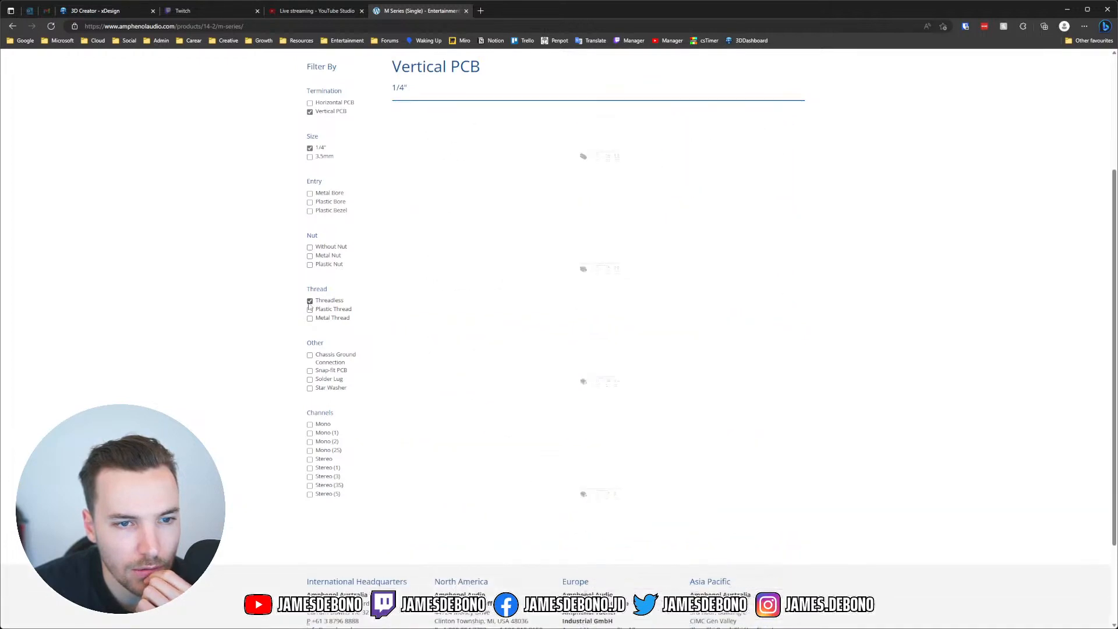
{"action": "left_click", "coordinate": [310, 302]}
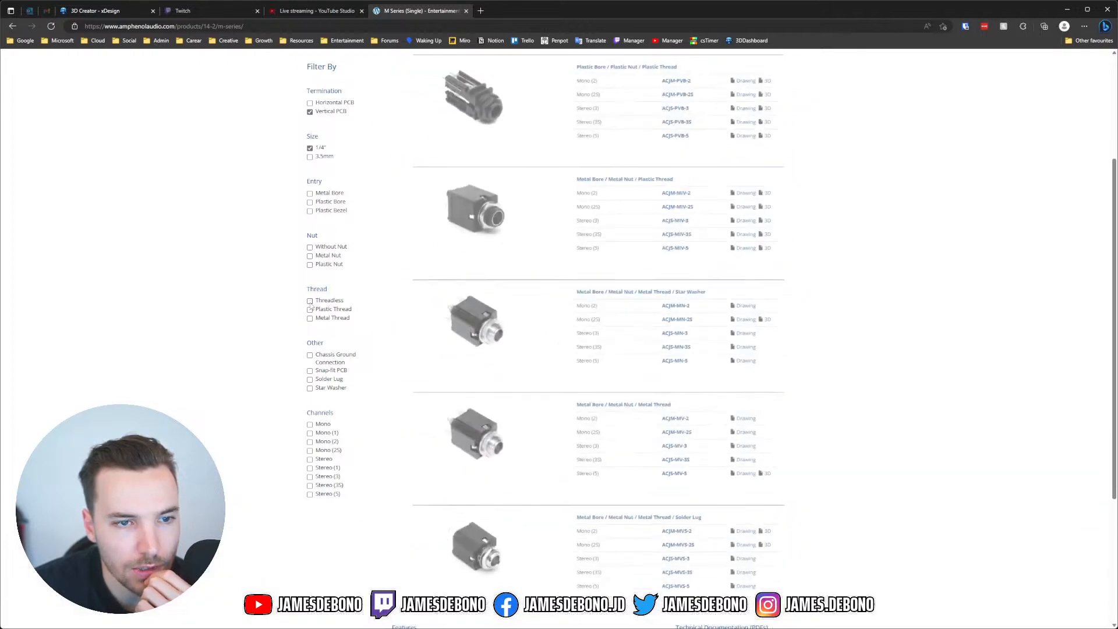
{"action": "scroll", "coordinate": [499, 286], "scroll_direction": "down", "scroll_amount": 3}
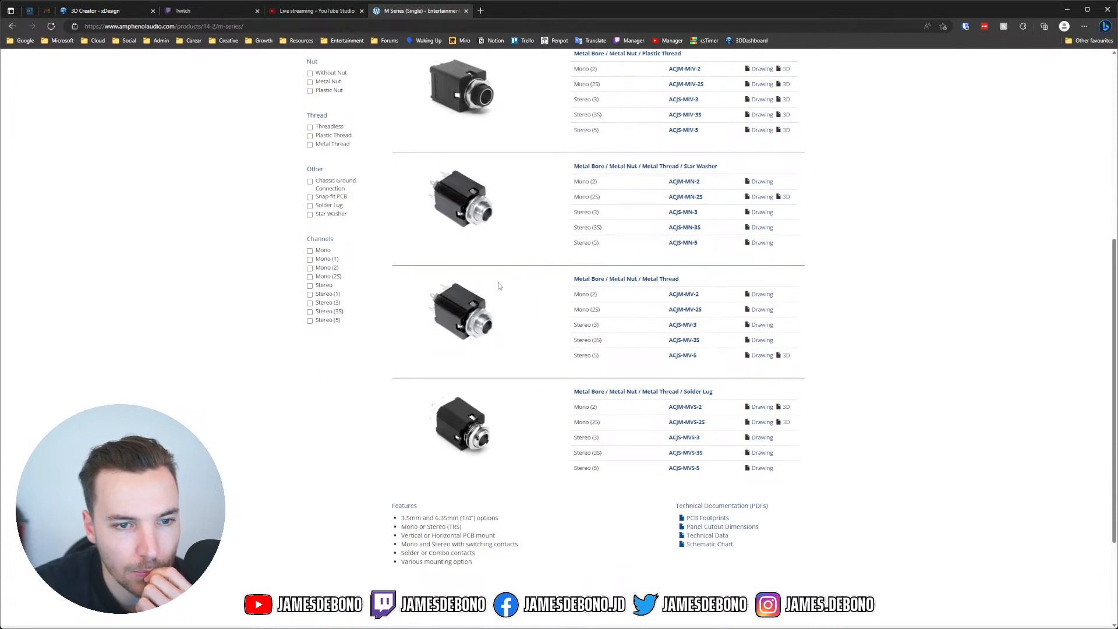
{"action": "scroll", "coordinate": [499, 286], "scroll_direction": "up", "scroll_amount": 3}
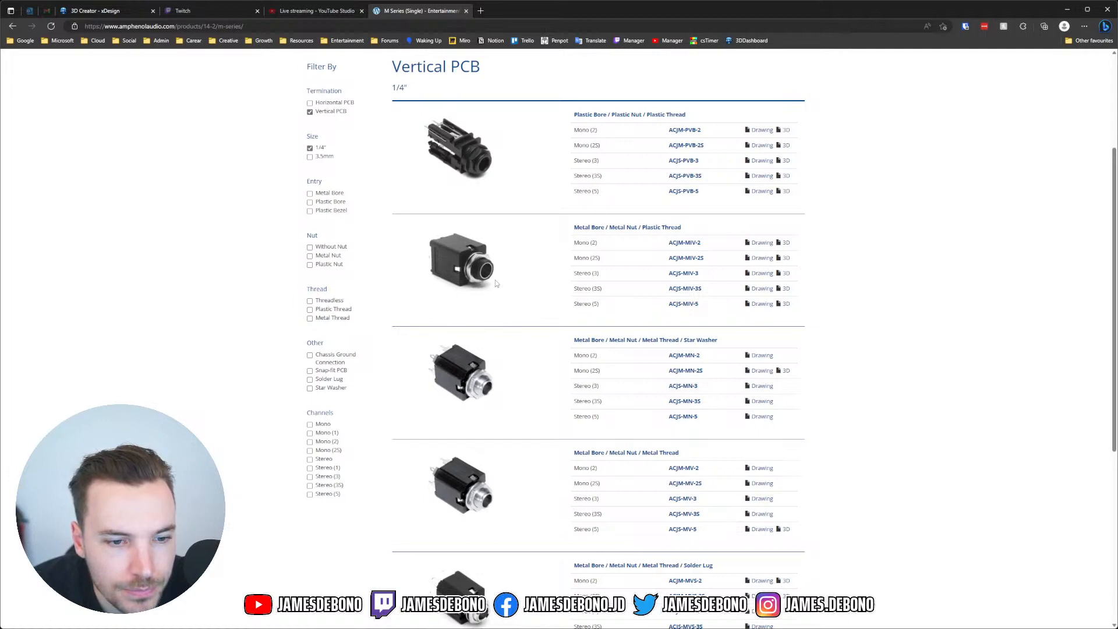
{"action": "scroll", "coordinate": [496, 285], "scroll_direction": "down", "scroll_amount": 3}
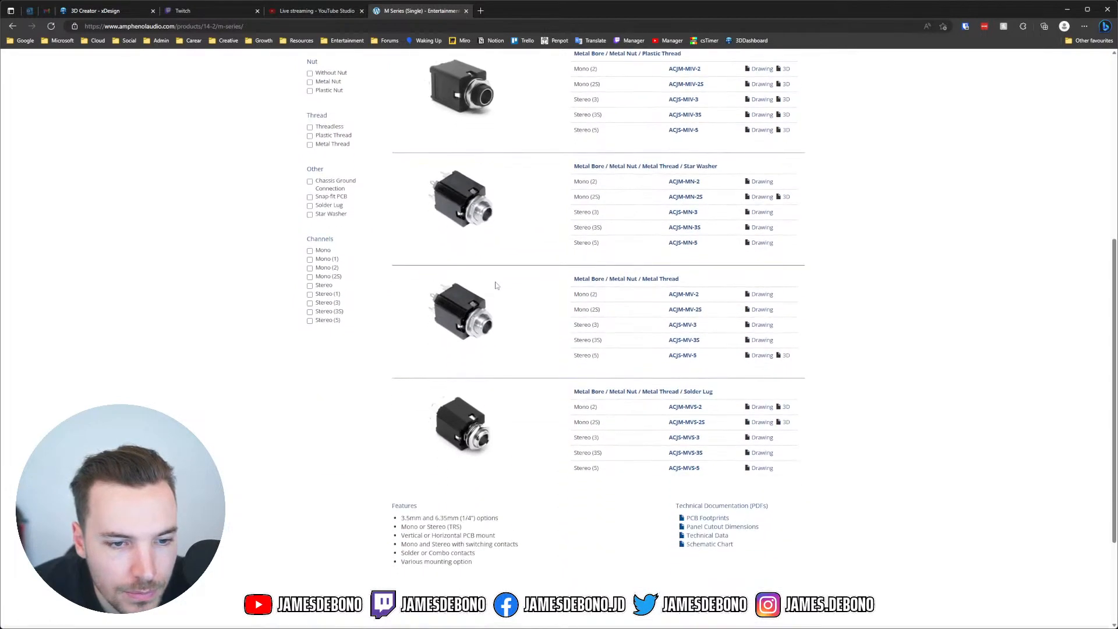
{"action": "scroll", "coordinate": [496, 285], "scroll_direction": "up", "scroll_amount": 3}
{"action": "left_click", "coordinate": [310, 198]}
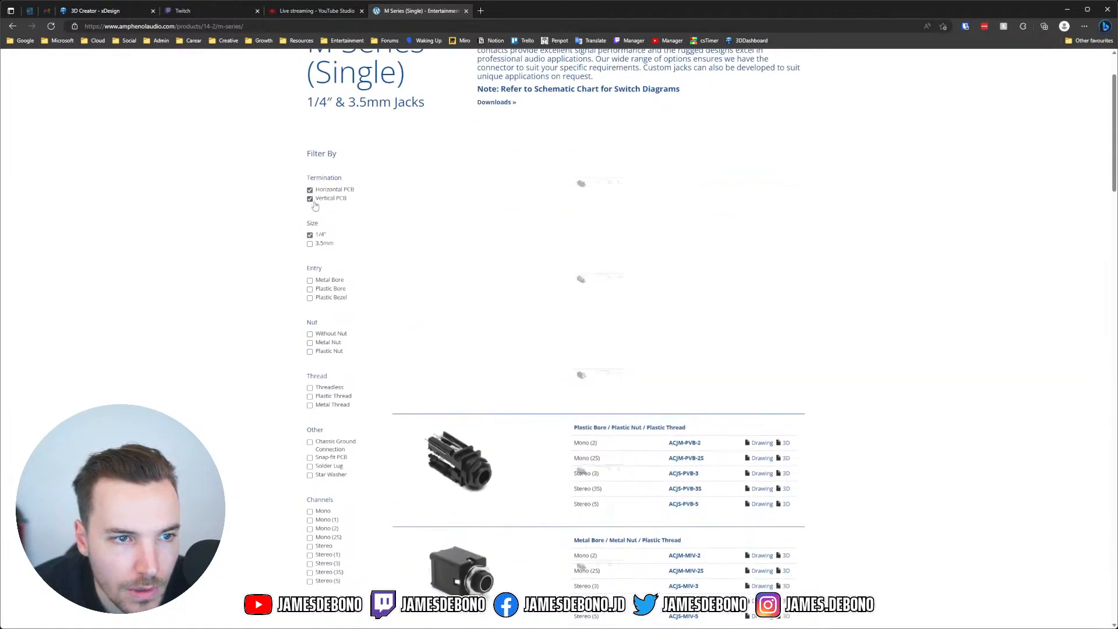
{"action": "left_click", "coordinate": [309, 198]}
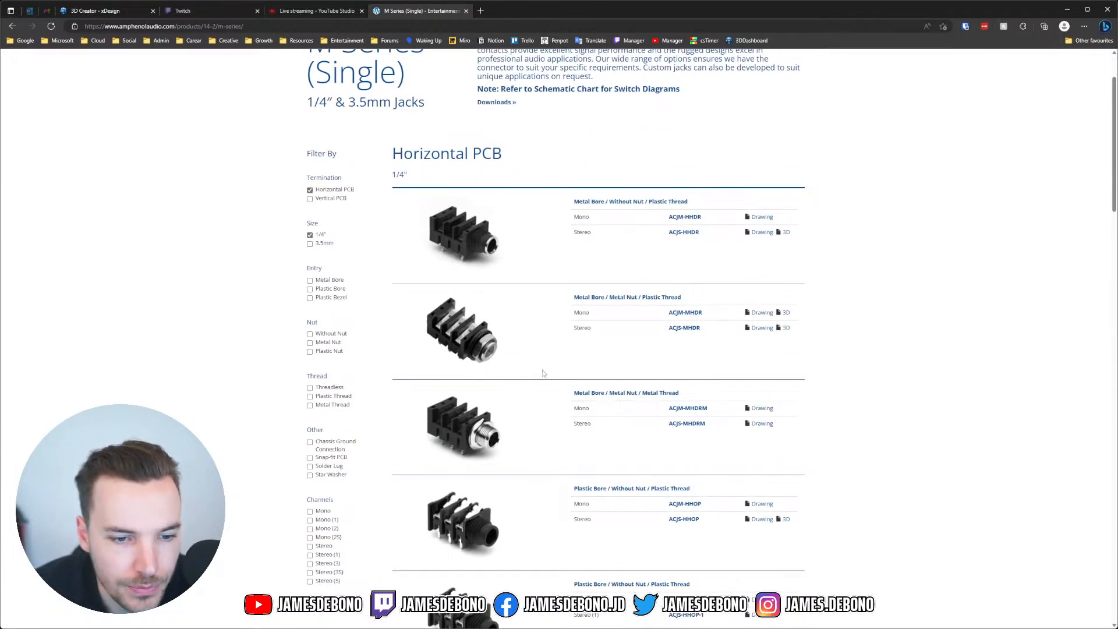
Step: Browse the 1/4" Horizontal PCB results to compare variants such as ACJS-HHOP
{"action": "scroll", "coordinate": [524, 384], "scroll_direction": "down", "scroll_amount": 3}
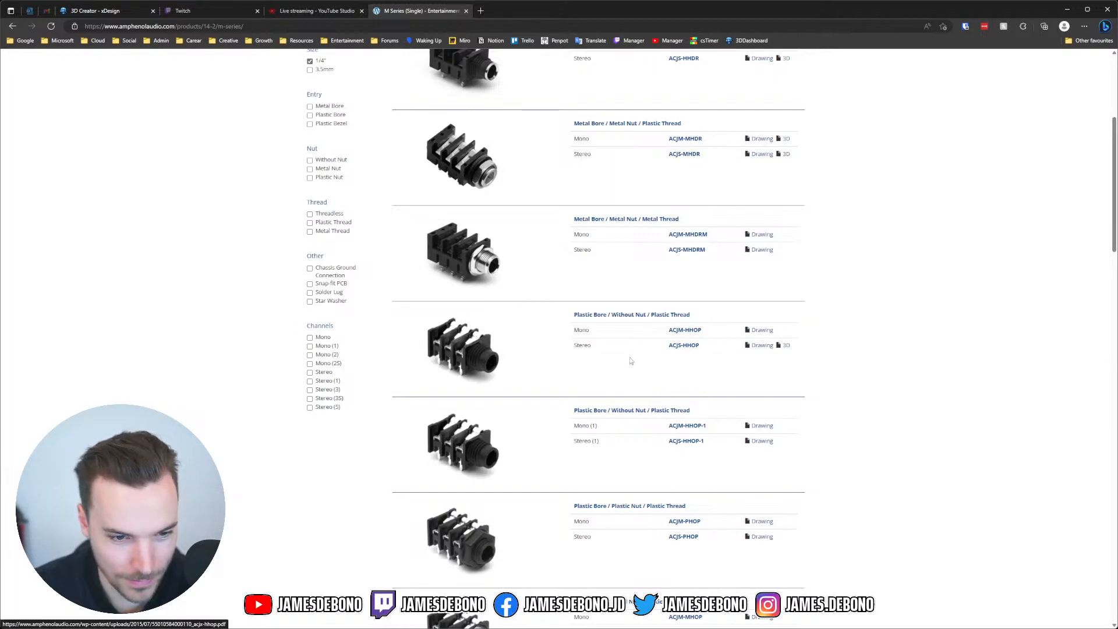
{"action": "scroll", "coordinate": [630, 358], "scroll_direction": "down", "scroll_amount": 9}
{"action": "scroll", "coordinate": [632, 360], "scroll_direction": "down", "scroll_amount": 9}
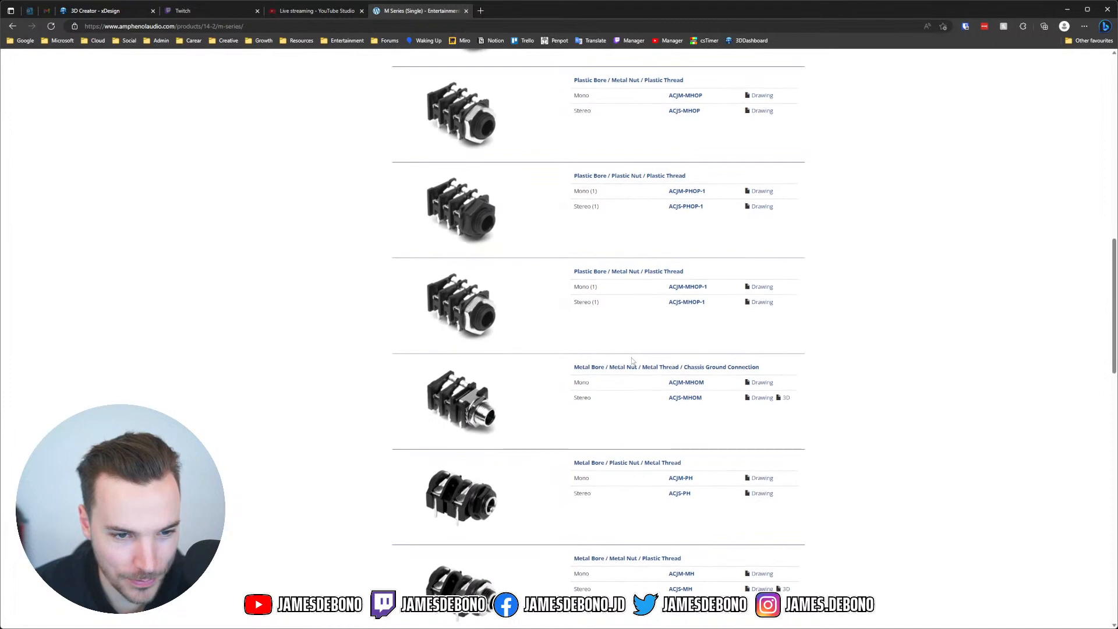
{"action": "scroll", "coordinate": [632, 361], "scroll_direction": "down", "scroll_amount": 8}
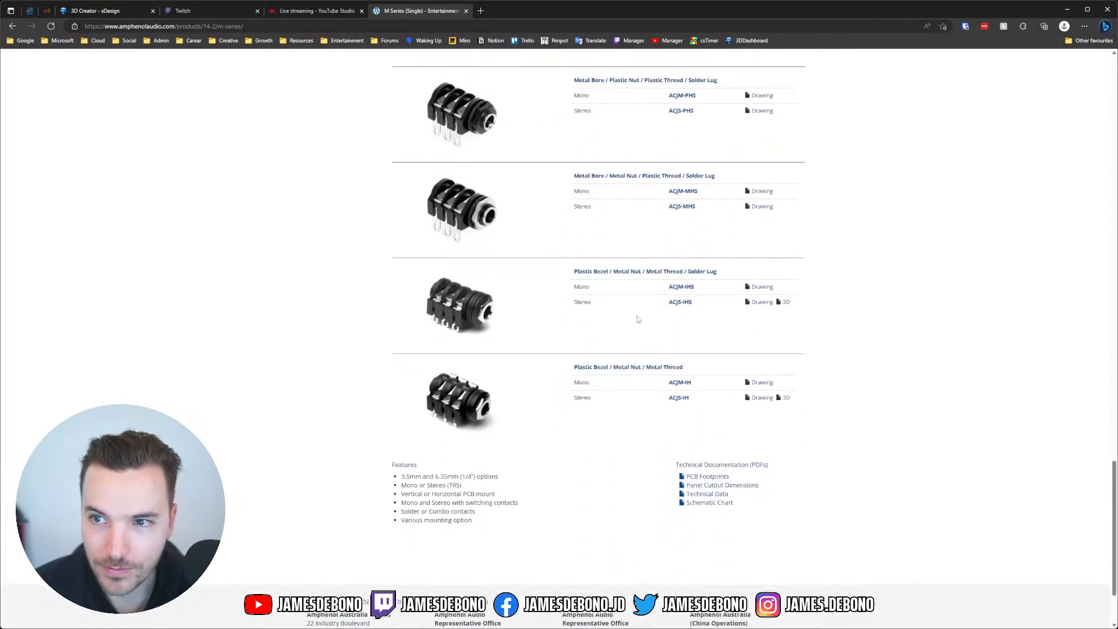
{"action": "scroll", "coordinate": [637, 316], "scroll_direction": "up", "scroll_amount": 8}
{"action": "scroll", "coordinate": [637, 315], "scroll_direction": "up", "scroll_amount": 6}
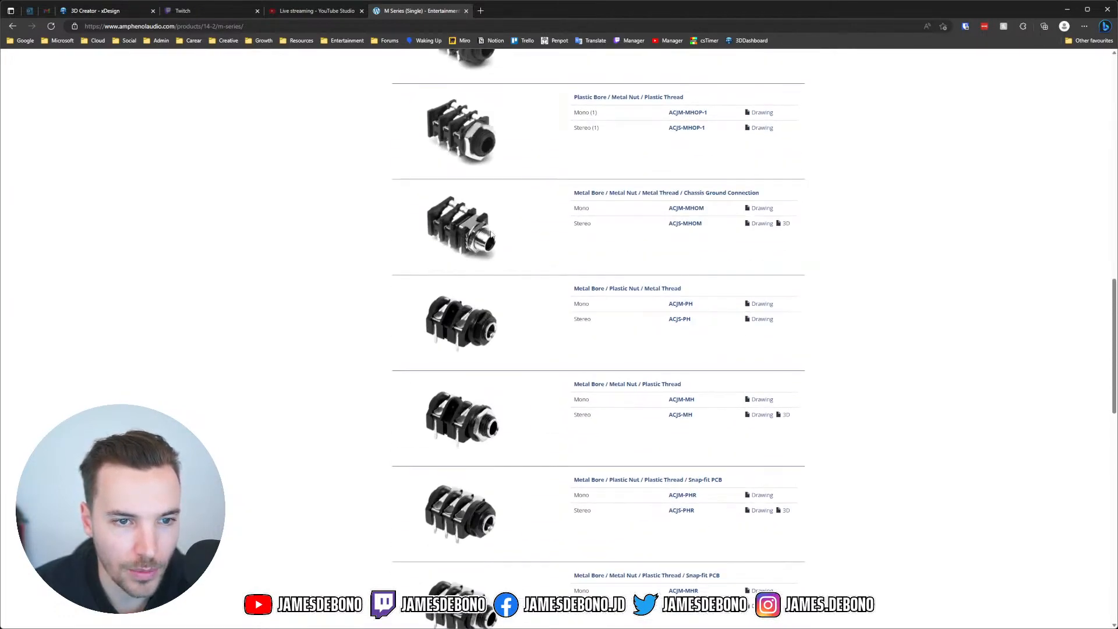
{"action": "scroll", "coordinate": [486, 268], "scroll_direction": "down", "scroll_amount": 13}
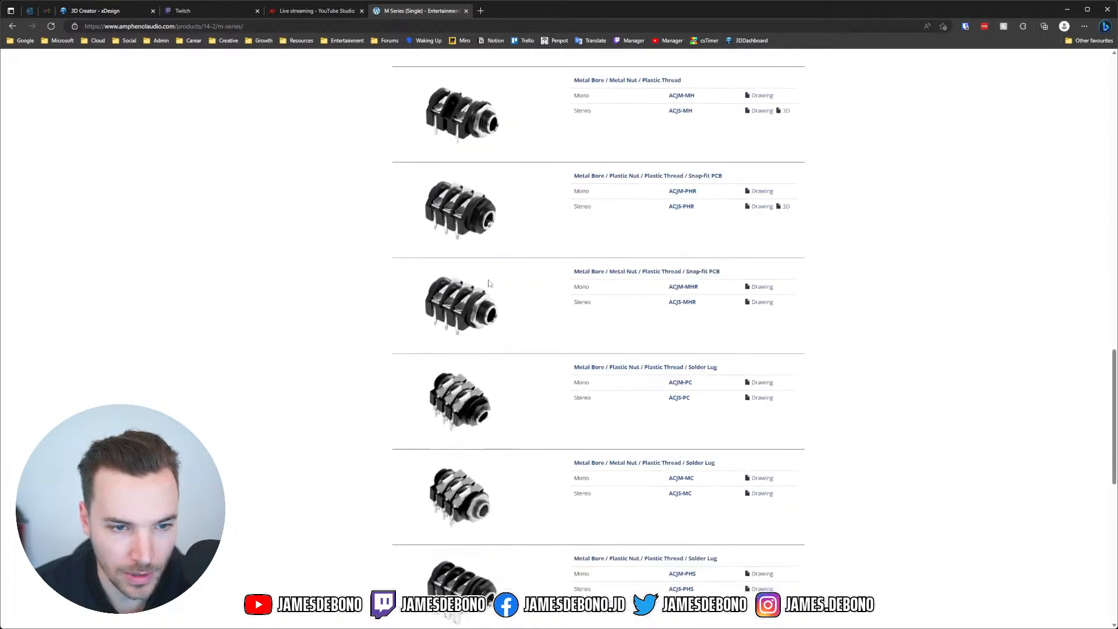
{"action": "scroll", "coordinate": [489, 282], "scroll_direction": "down", "scroll_amount": 2}
{"action": "scroll", "coordinate": [492, 282], "scroll_direction": "up", "scroll_amount": 14}
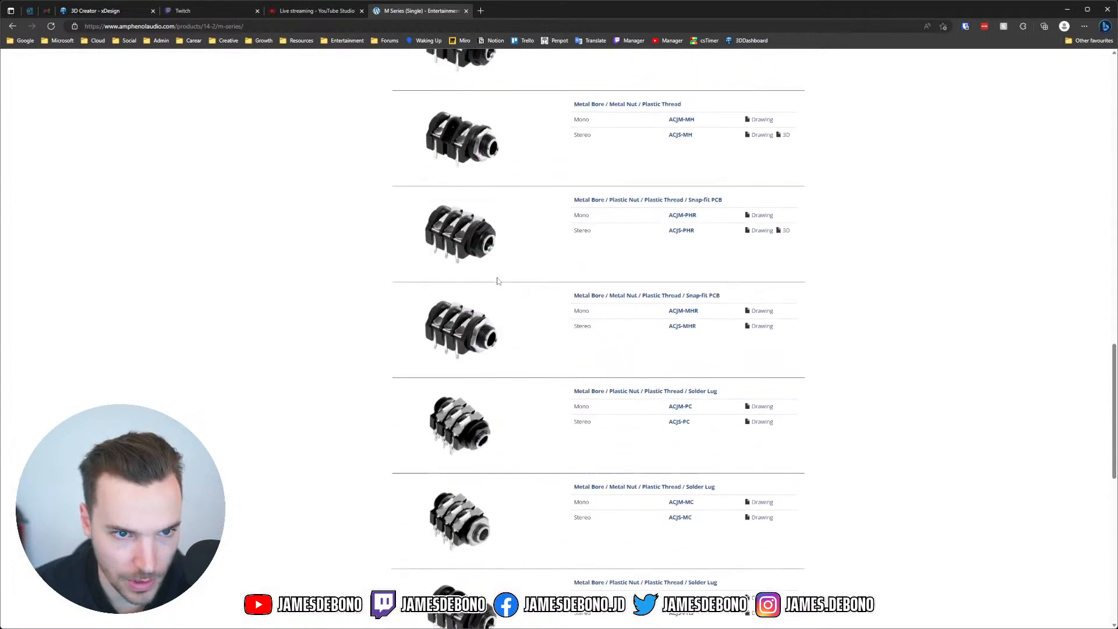
{"action": "scroll", "coordinate": [498, 281], "scroll_direction": "up", "scroll_amount": 4}
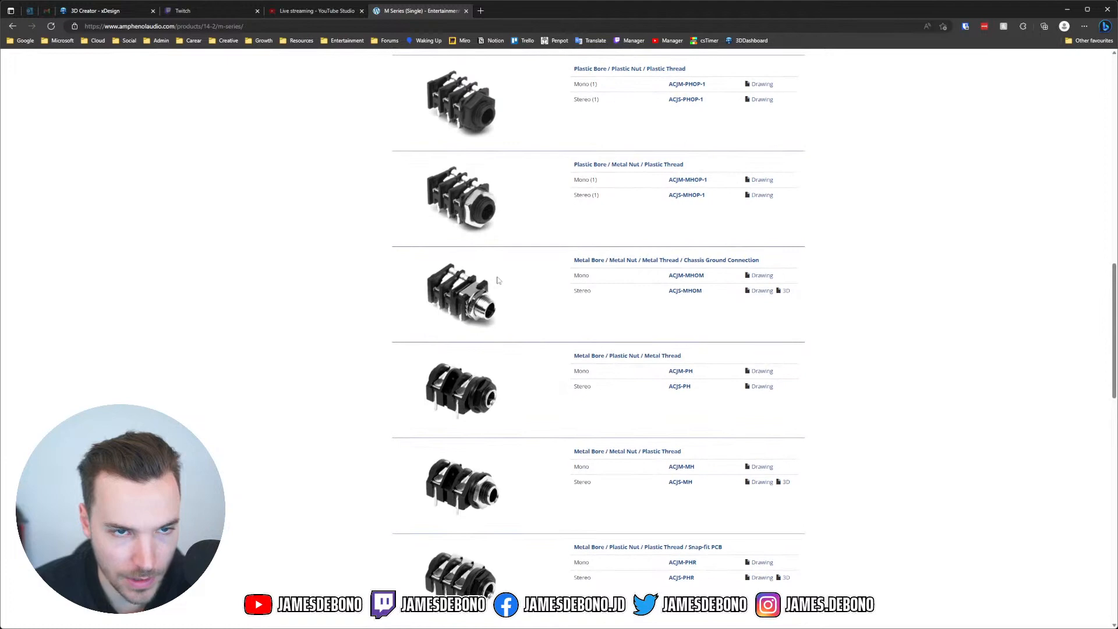
{"action": "scroll", "coordinate": [494, 278], "scroll_direction": "up", "scroll_amount": 7}
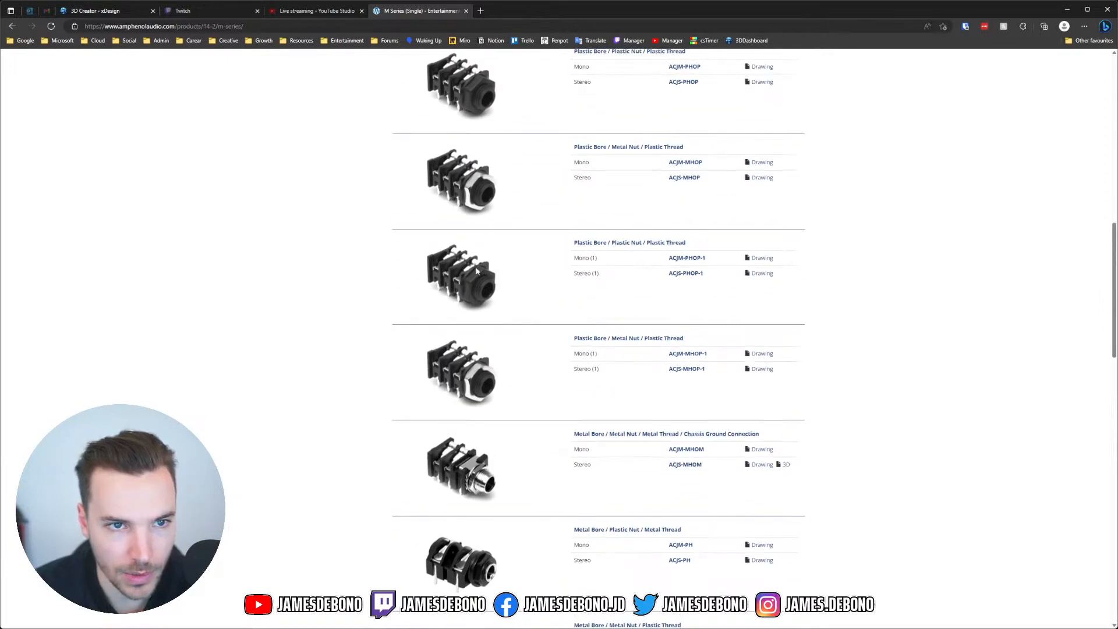
{"action": "scroll", "coordinate": [475, 267], "scroll_direction": "up", "scroll_amount": 8}
{"action": "scroll", "coordinate": [476, 262], "scroll_direction": "down", "scroll_amount": 6}
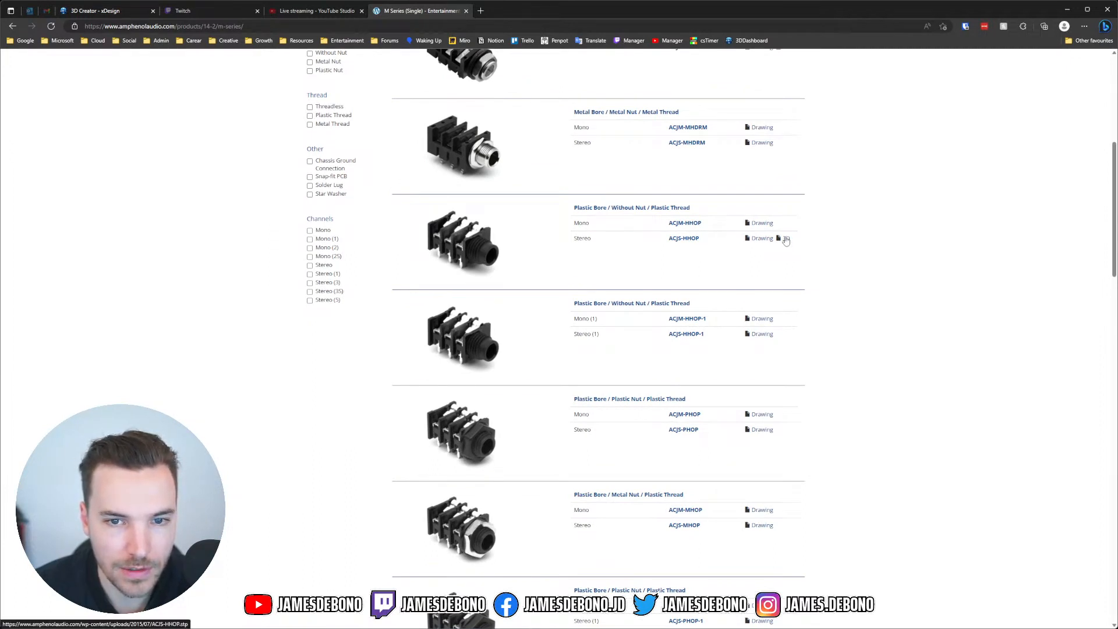
Step: Download the ACJS-HHOP 3D model as ACJS-HHOP.stp into the project's Components folder
{"action": "left_click", "coordinate": [785, 239]}
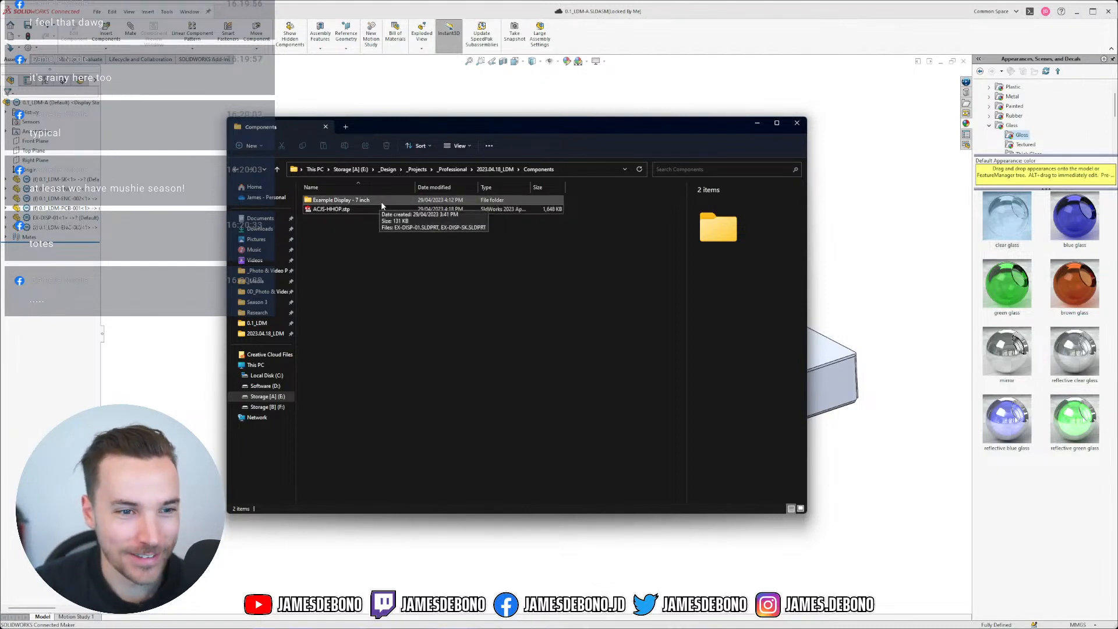
Step: Create a new folder named 'Amphenol -' in the Components folder
{"action": "left_click", "coordinate": [346, 210]}
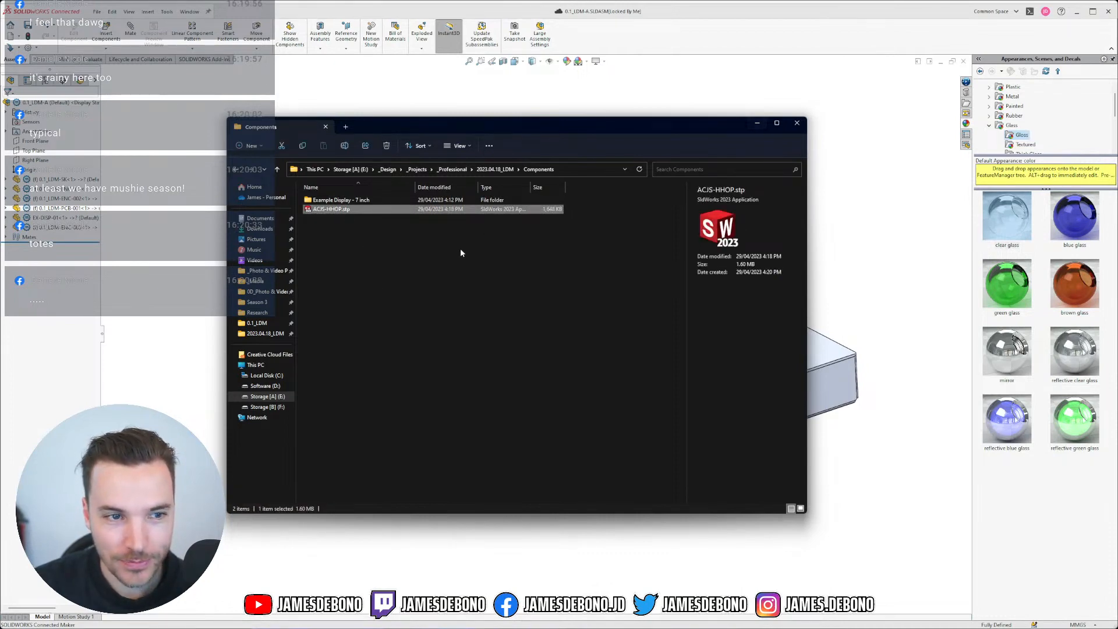
{"action": "left_click", "coordinate": [249, 146]}
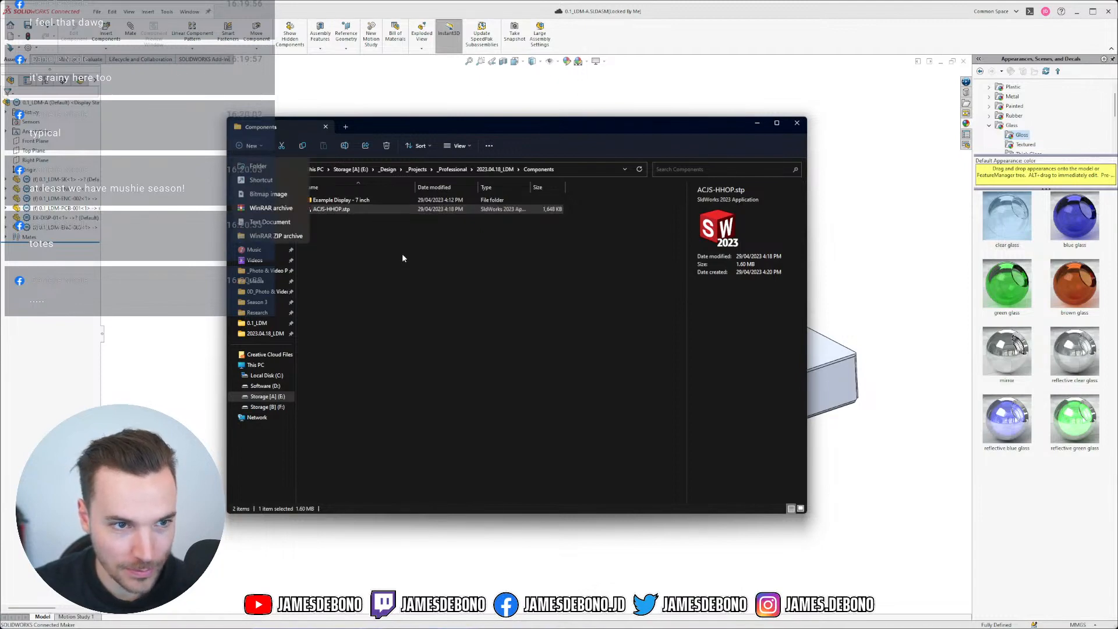
{"action": "left_click", "coordinate": [262, 166]}
{"action": "type", "text": "Amp"}
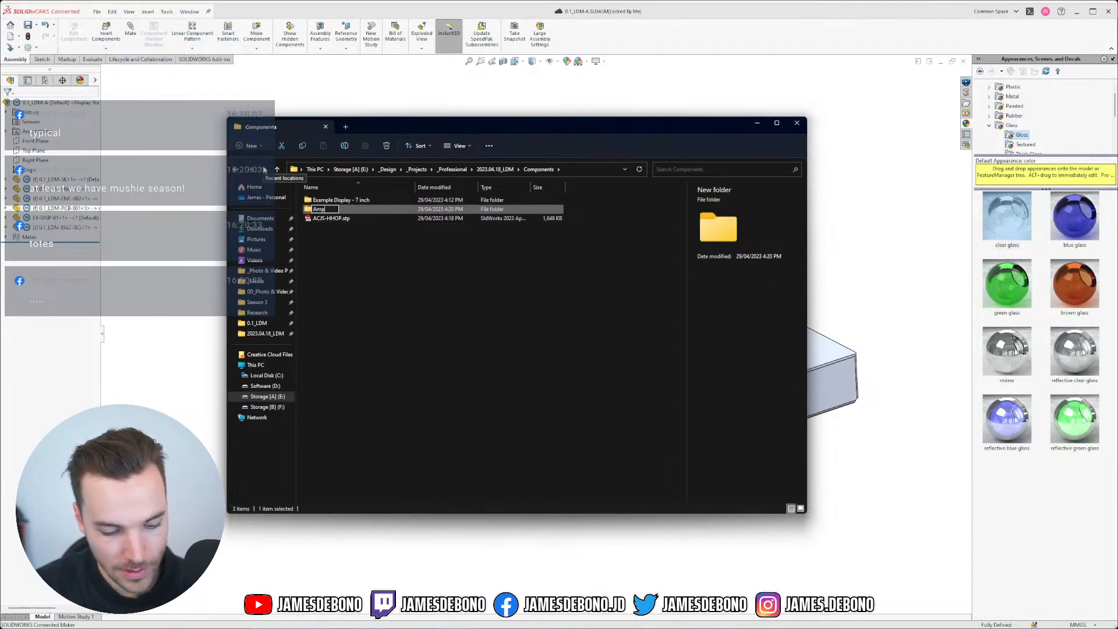
{"action": "type", "text": "h"}
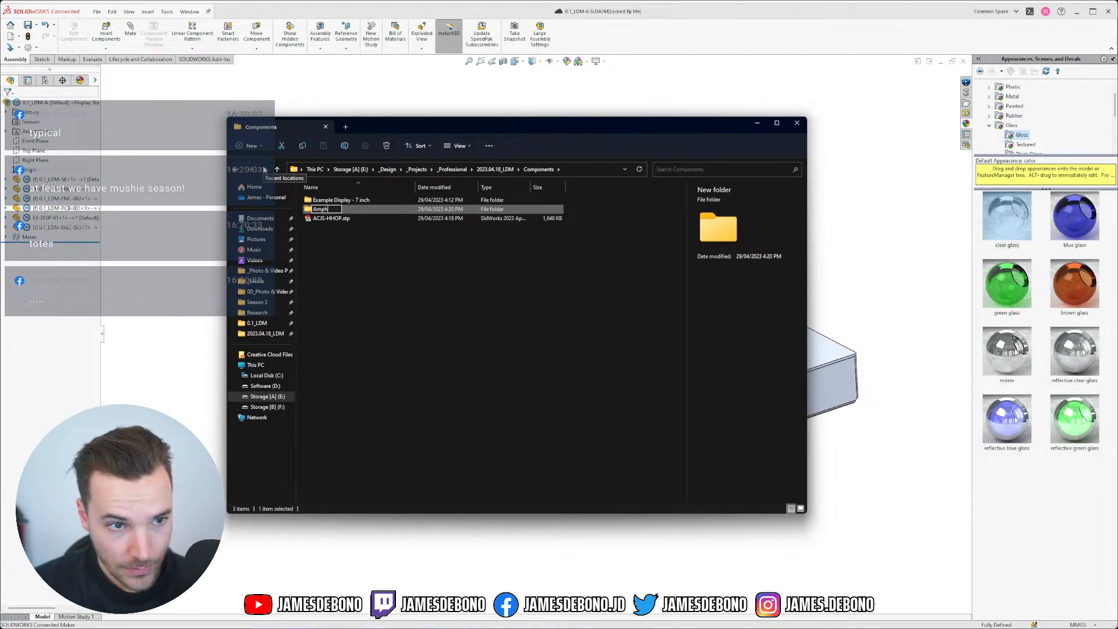
{"action": "type", "text": "enol"}
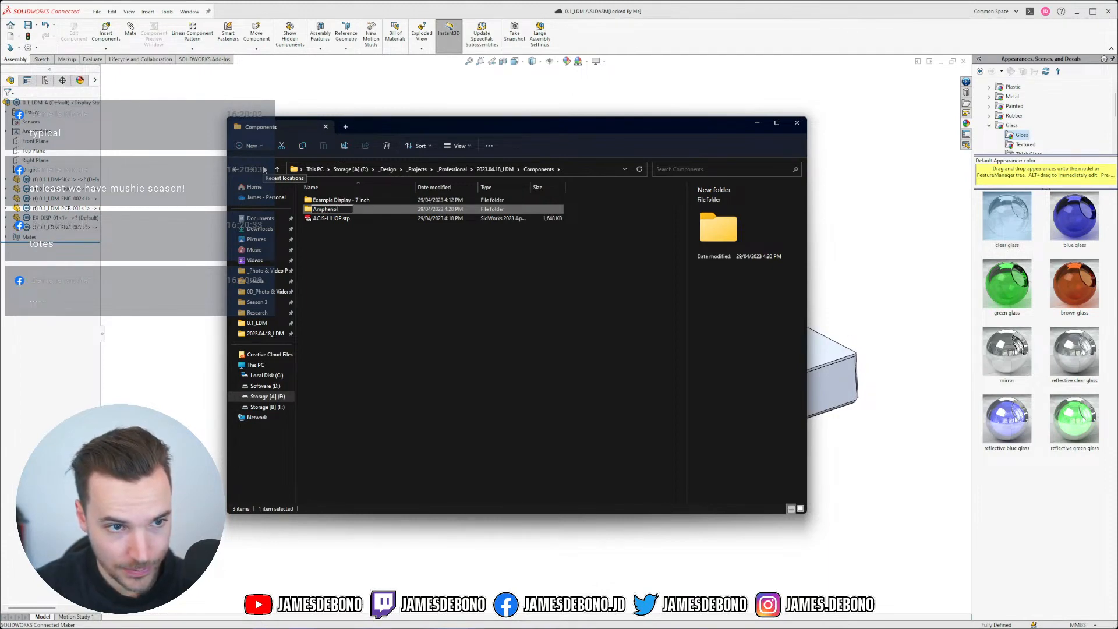
{"action": "type", "text": " -"}
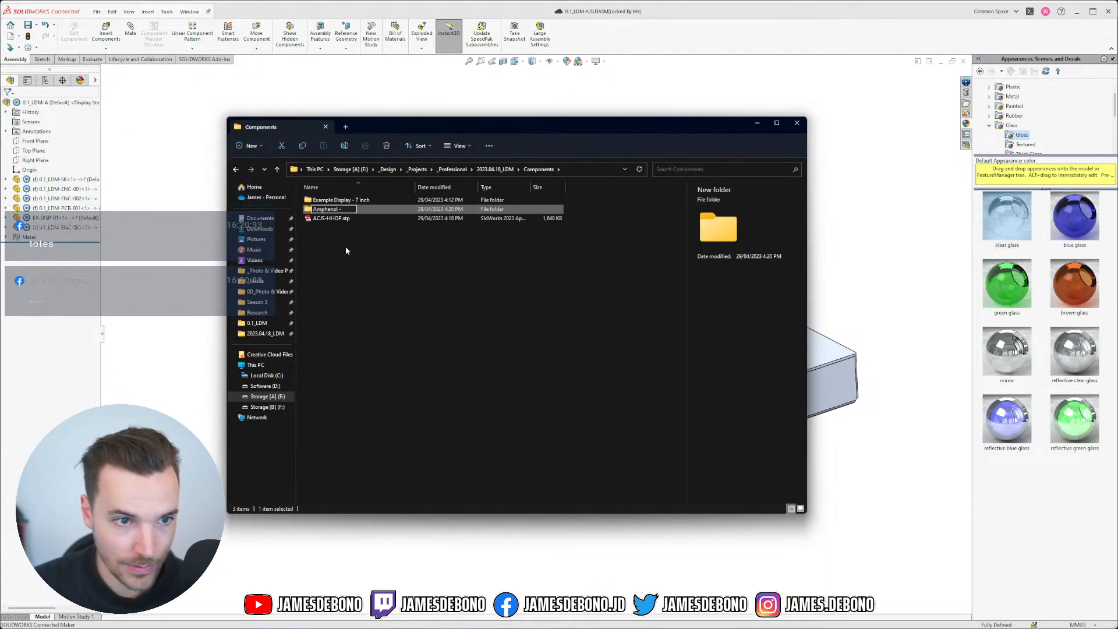
{"action": "key", "text": "Return"}
Step: Rename the folder to 'Amphenol - ACJS-HHOP' and move ACJS-HHOP.stp into it
{"action": "left_click", "coordinate": [330, 220]}
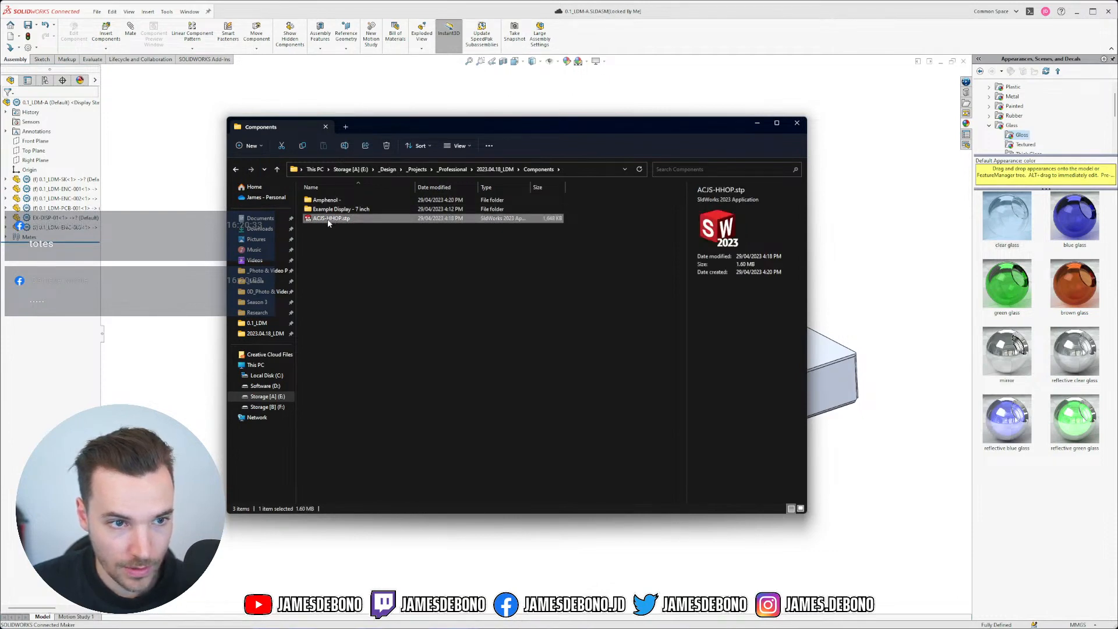
{"action": "left_click", "coordinate": [329, 219]}
{"action": "key", "text": "ctrl+c"}
{"action": "left_click", "coordinate": [341, 201]}
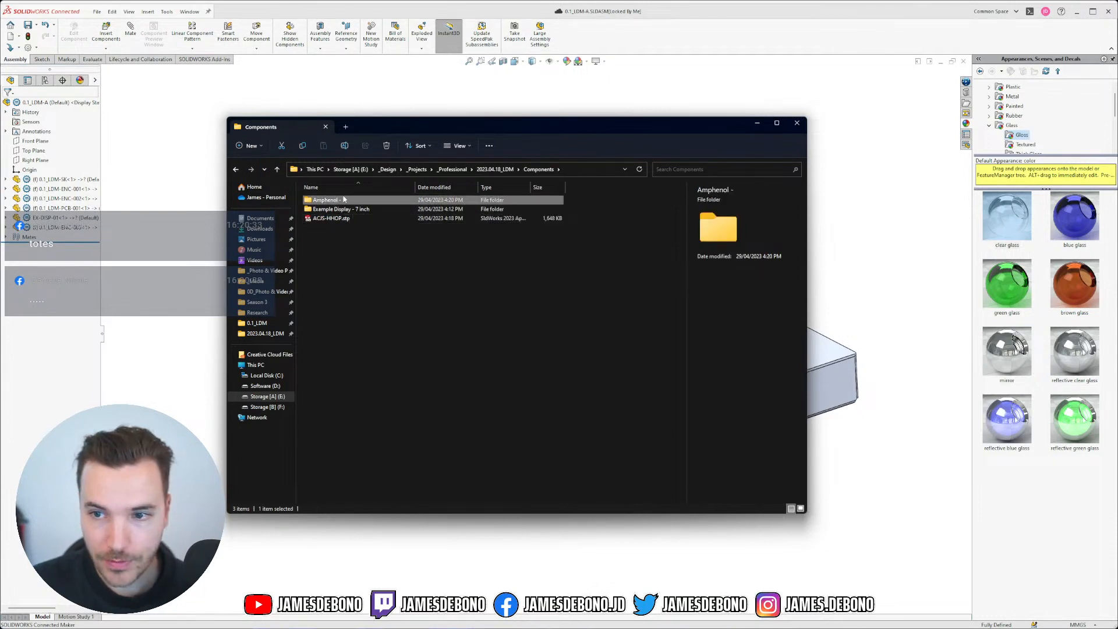
{"action": "left_click", "coordinate": [347, 202]}
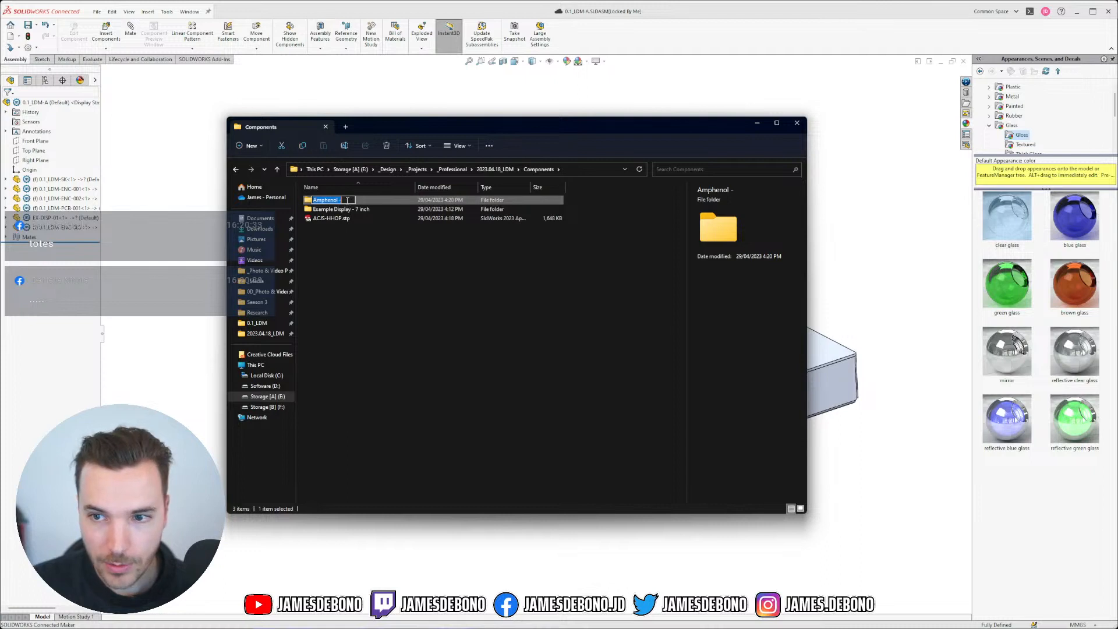
{"action": "left_click", "coordinate": [349, 199]}
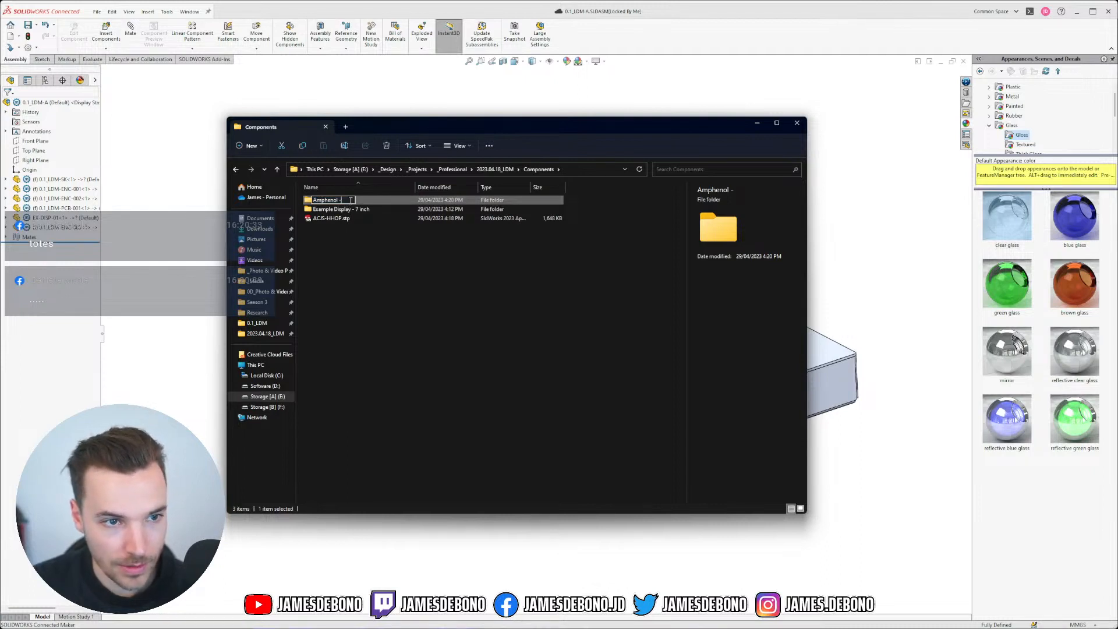
{"action": "key", "text": "ctrl+v"}
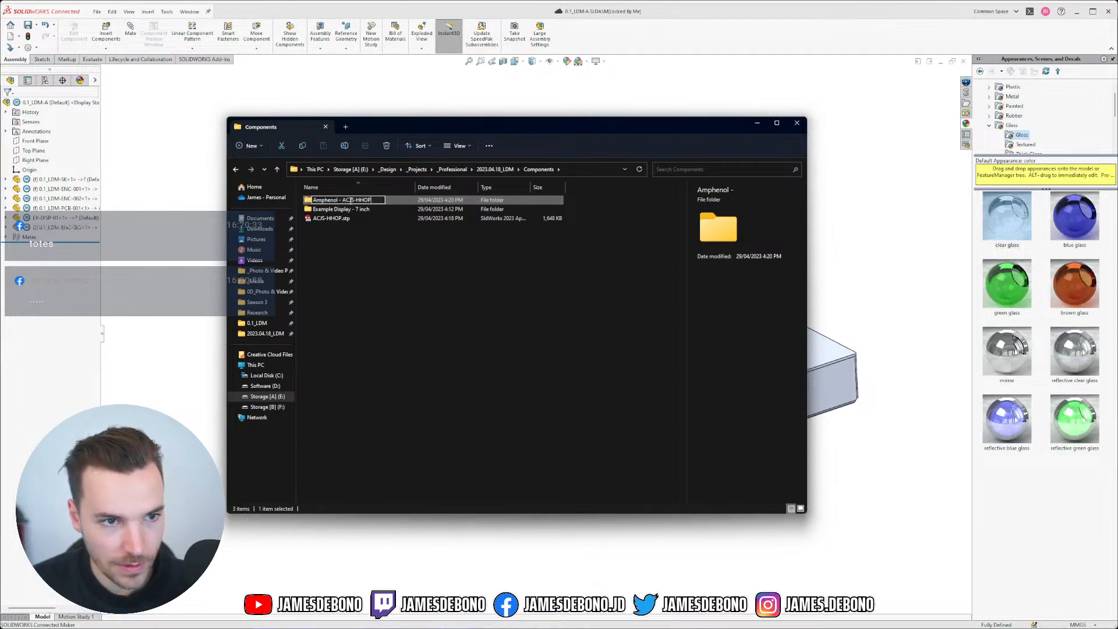
{"action": "key", "text": "Return"}
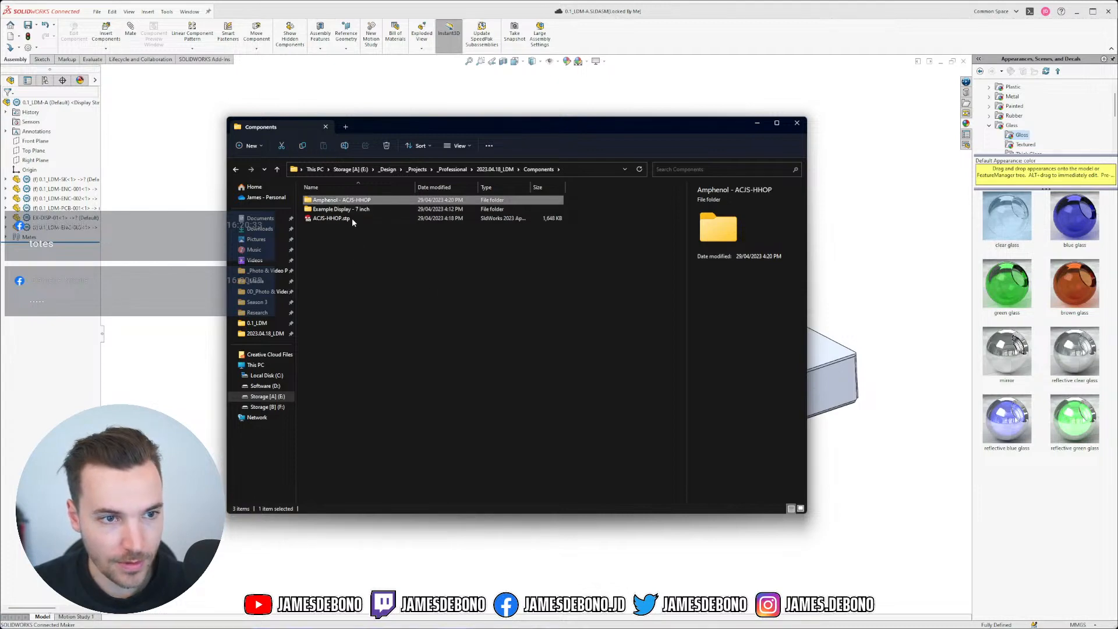
{"action": "mouse_move", "coordinate": [351, 218]}
{"action": "left_mouse_down"}
{"action": "mouse_move", "coordinate": [333, 219]}
{"action": "mouse_move", "coordinate": [337, 202]}
{"action": "left_mouse_up"}
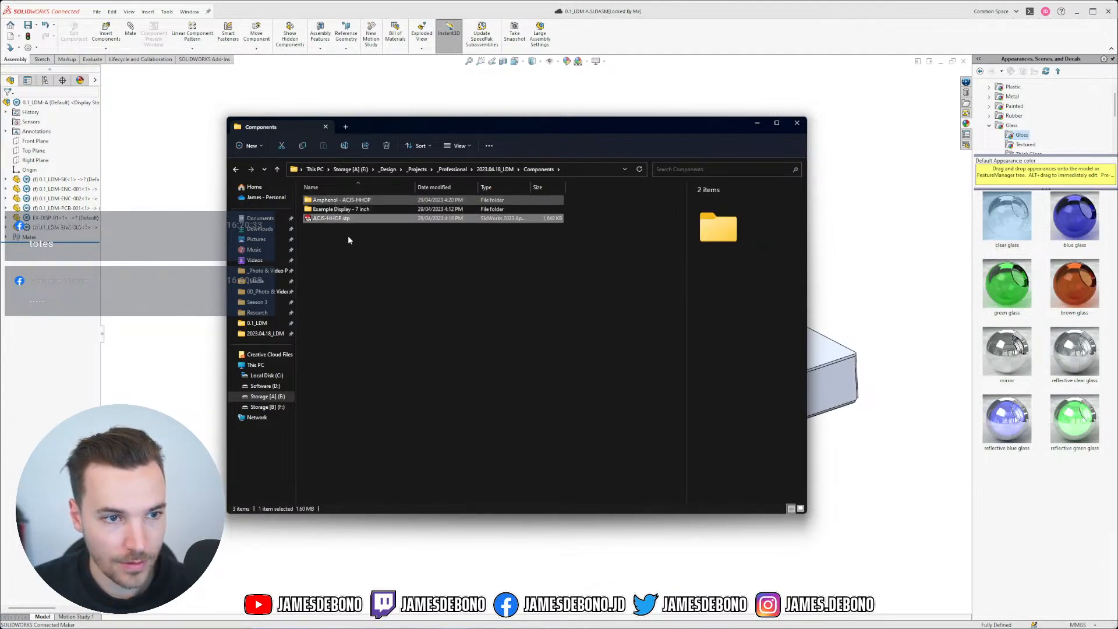
Step: Create a 'Jacks' folder and move the Amphenol - ACJS-HHOP folder into it
{"action": "left_click", "coordinate": [251, 145]}
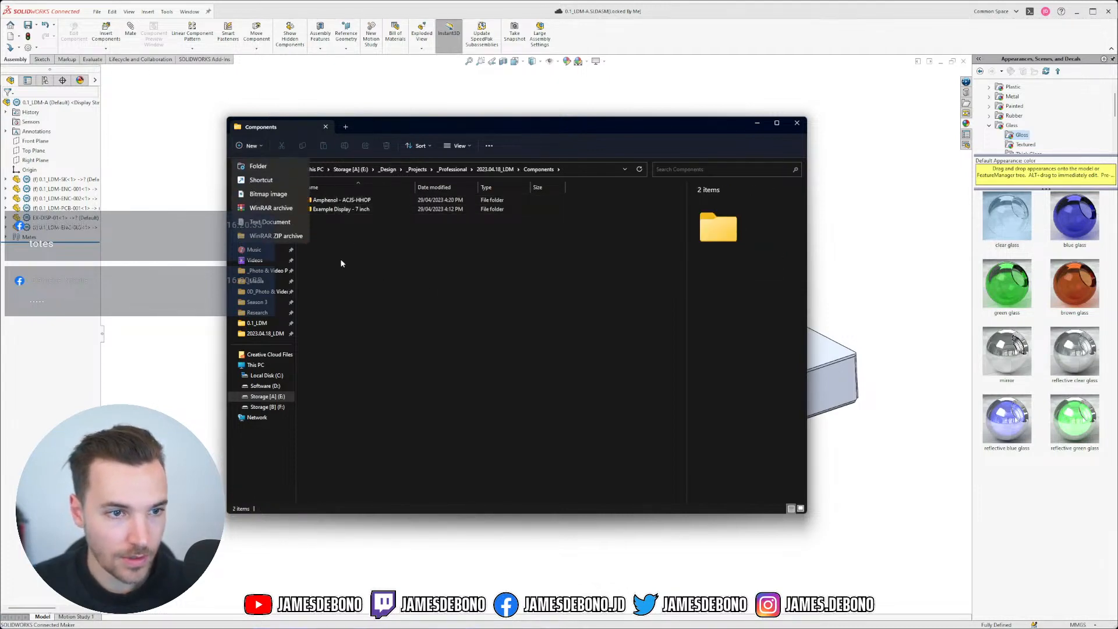
{"action": "left_click", "coordinate": [258, 166]}
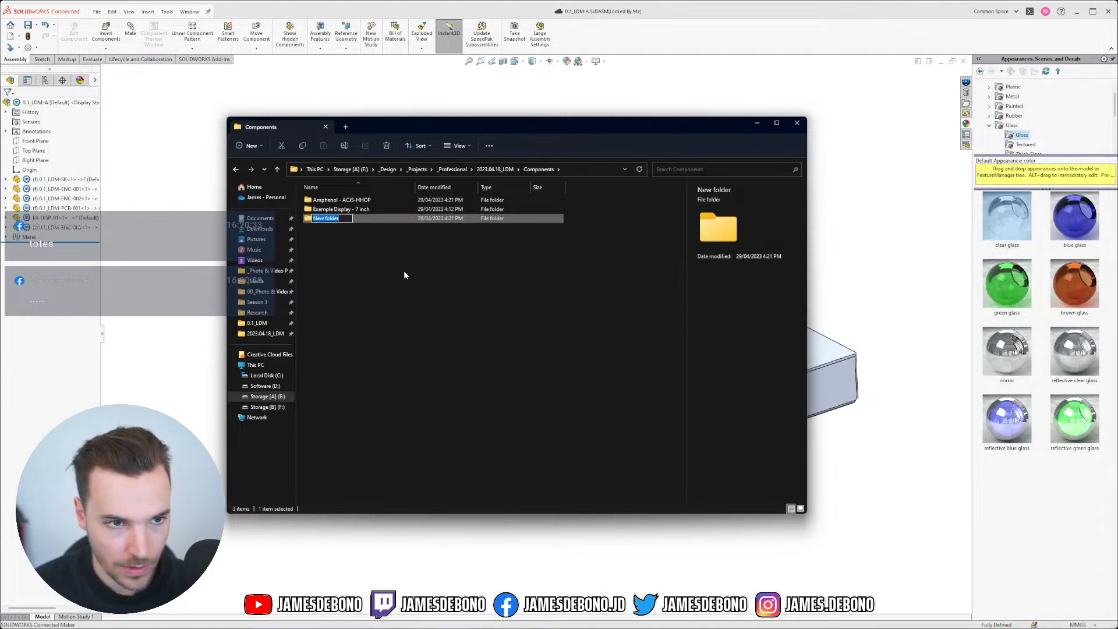
{"action": "type", "text": "Jacks"}
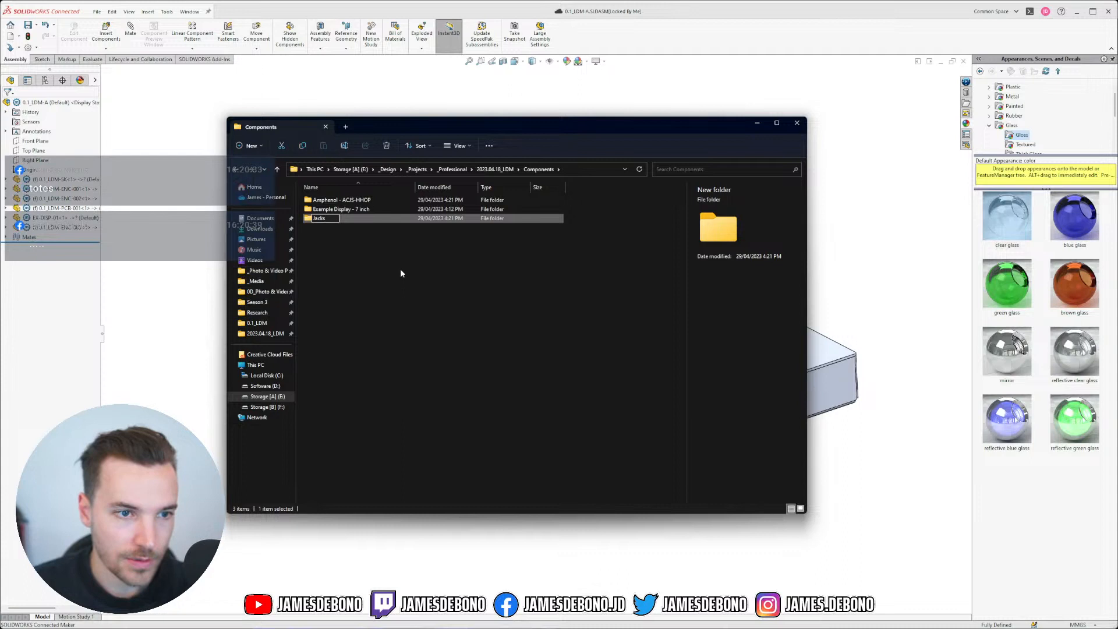
{"action": "key", "text": "Return"}
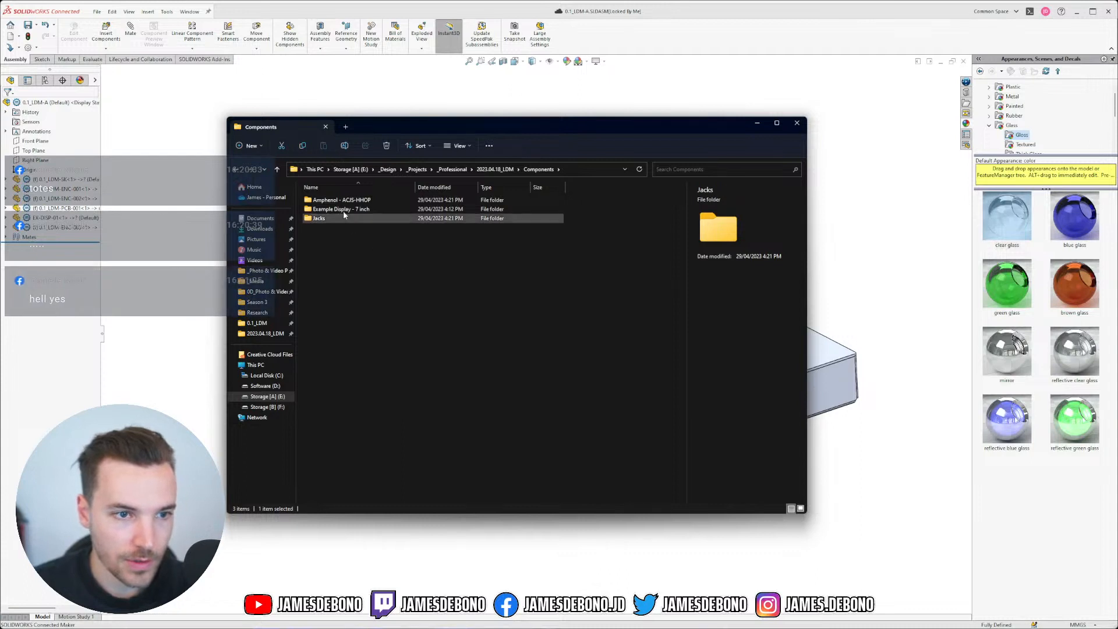
{"action": "left_click", "coordinate": [330, 201]}
{"action": "left_click_drag", "start_coordinate": [329, 202], "coordinate": [320, 219]}
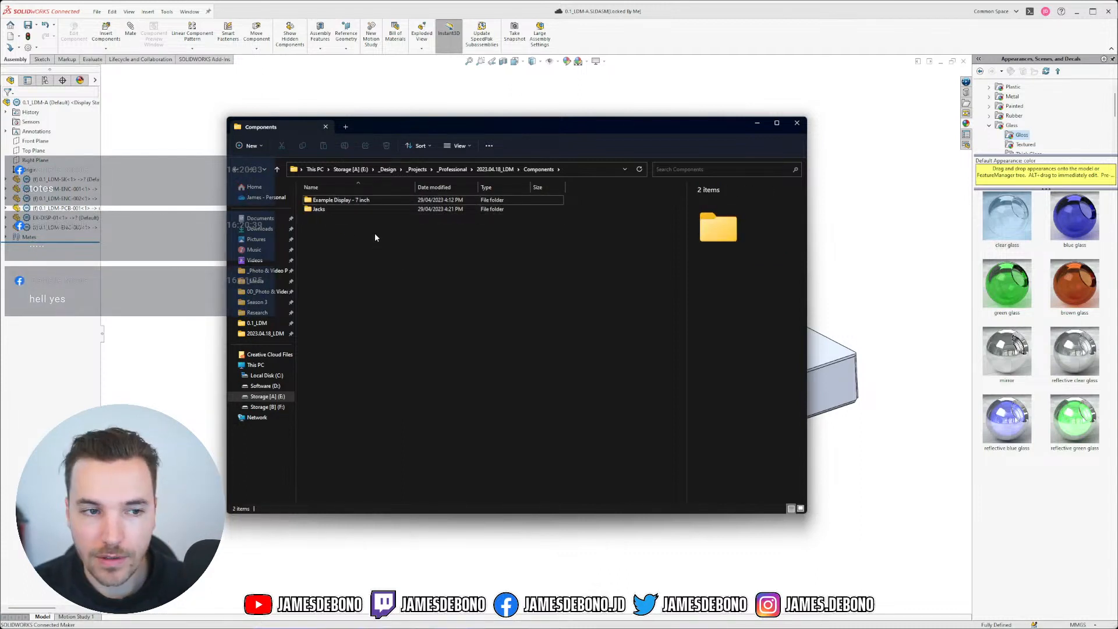
Step: Open Jacks\Amphenol - ACJS-HHOP to show the ACJS-HHOP.stp model
{"action": "left_click", "coordinate": [334, 209]}
{"action": "double_click", "coordinate": [332, 210]}
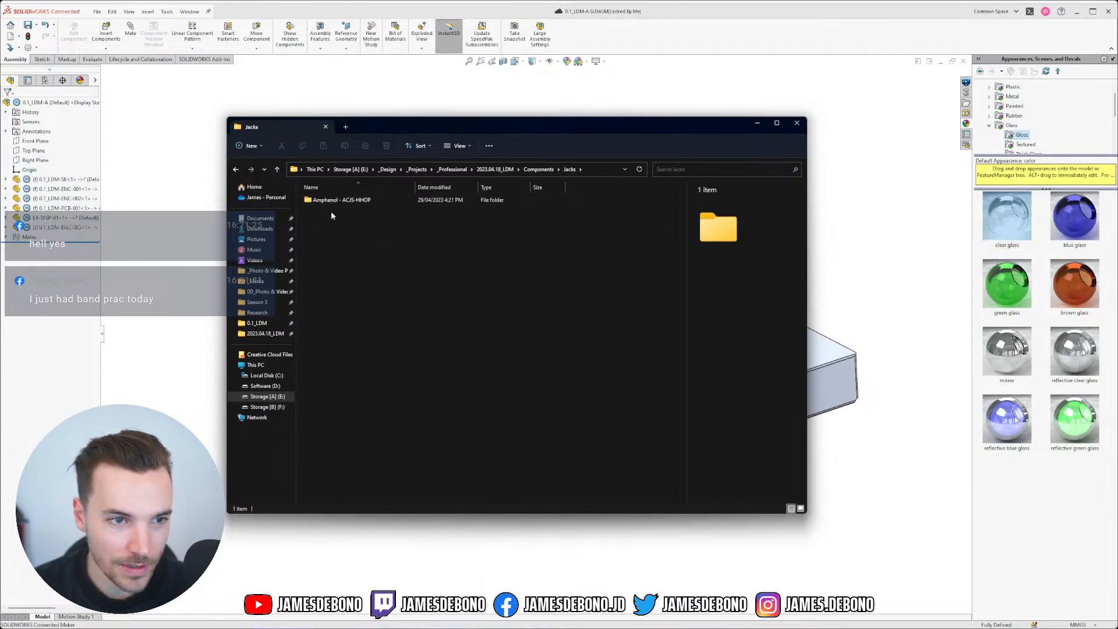
{"action": "left_click", "coordinate": [344, 200]}
{"action": "double_click", "coordinate": [343, 200]}
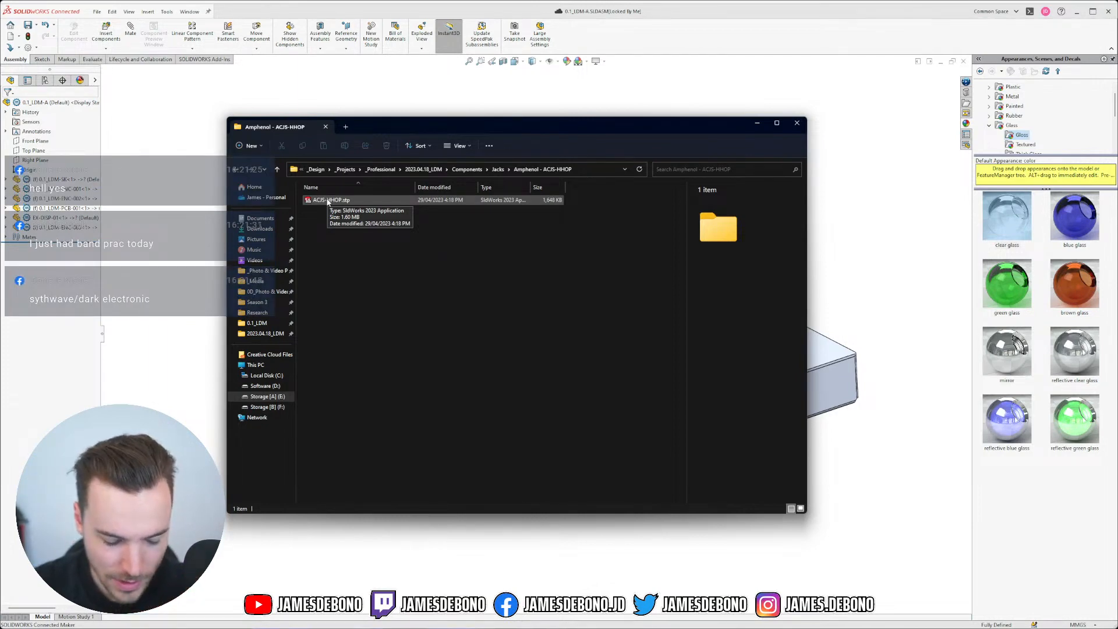
{"action": "left_click", "coordinate": [327, 201]}
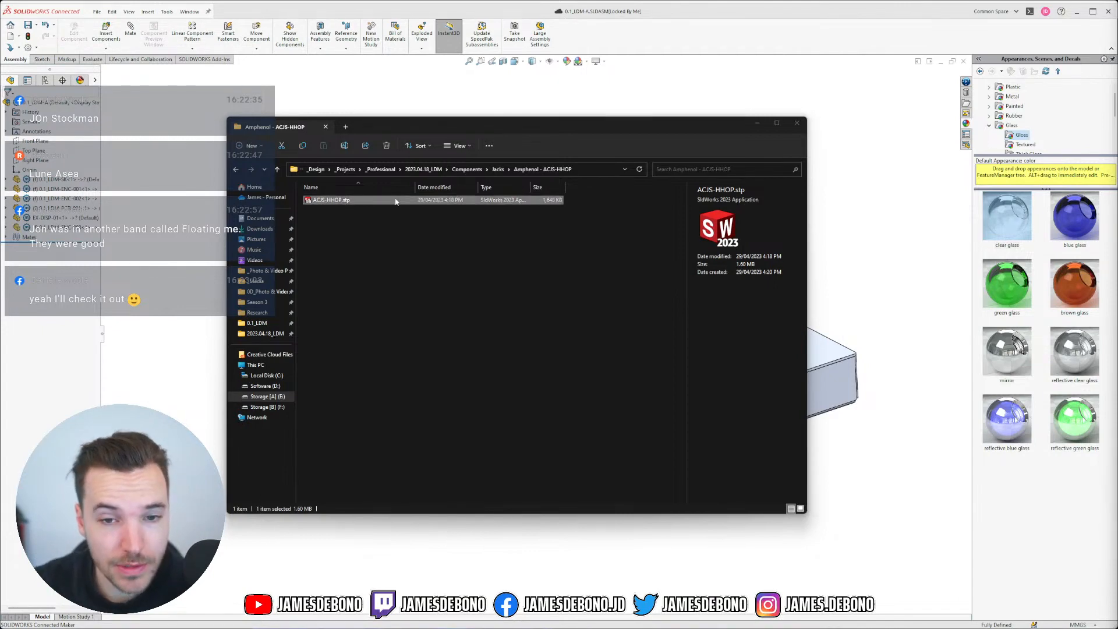
Step: Open ACJS-HHOP.stp in SOLIDWORKS and apply the Plain White scene
{"action": "double_click", "coordinate": [334, 201]}
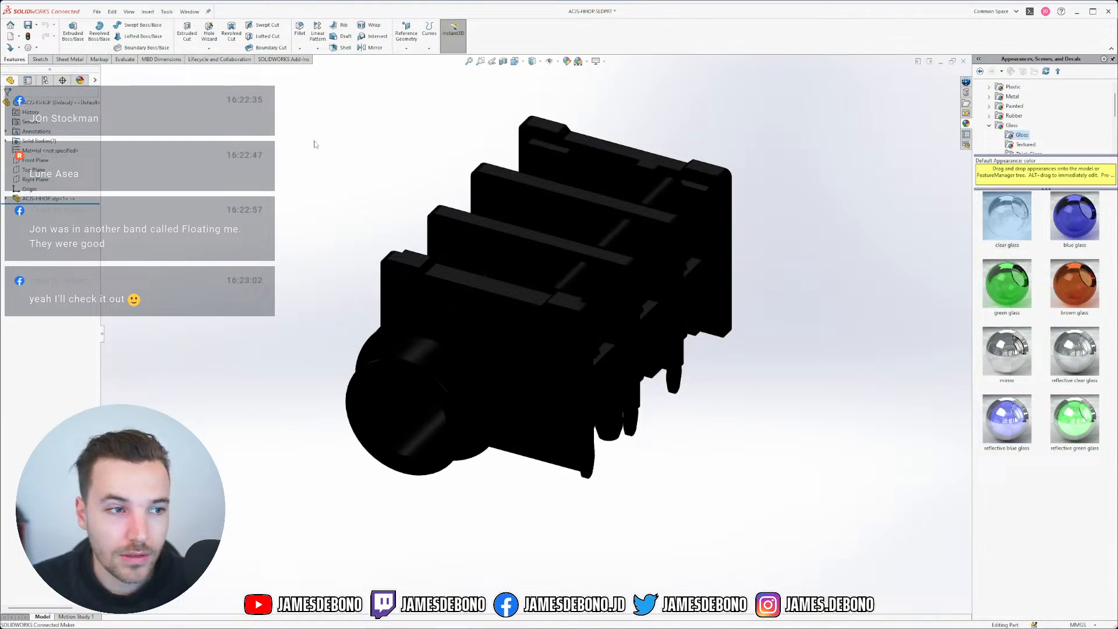
{"action": "left_click", "coordinate": [586, 61]}
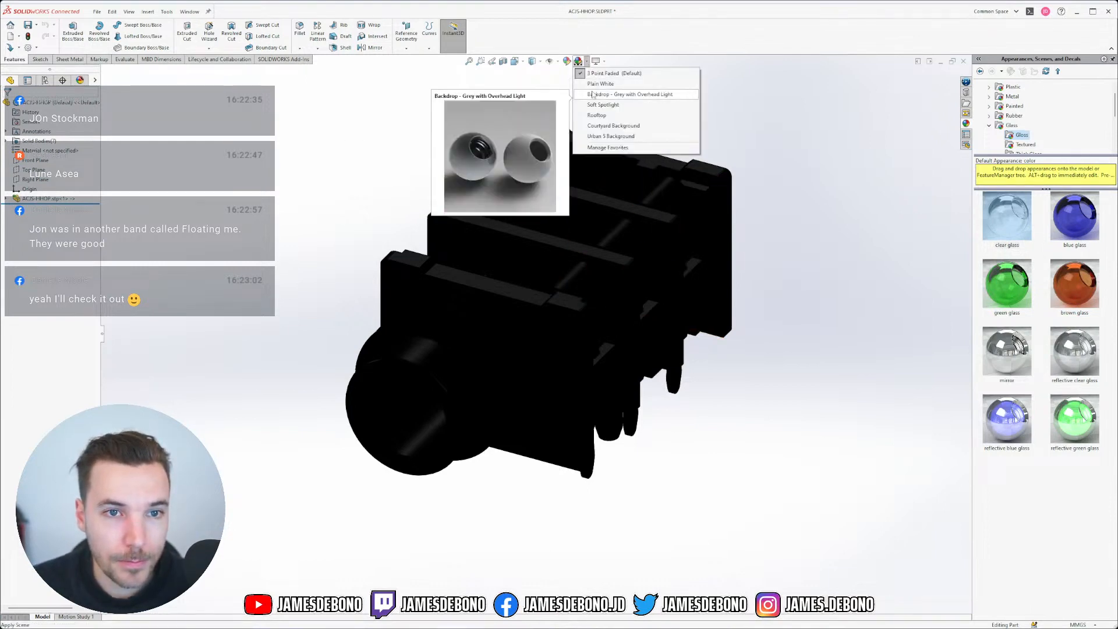
{"action": "left_click", "coordinate": [600, 85]}
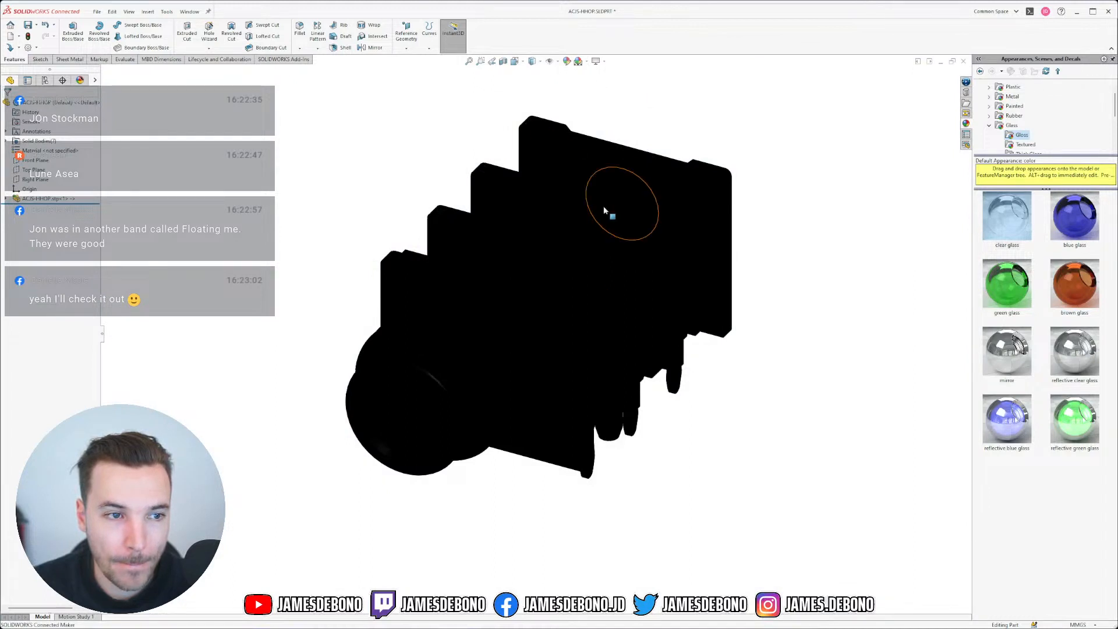
{"action": "middle_click_drag", "start_coordinate": [606, 212], "coordinate": [649, 292]}
Step: Delete the black 'color' appearance from the jack so it displays grey
{"action": "left_click", "coordinate": [80, 81]}
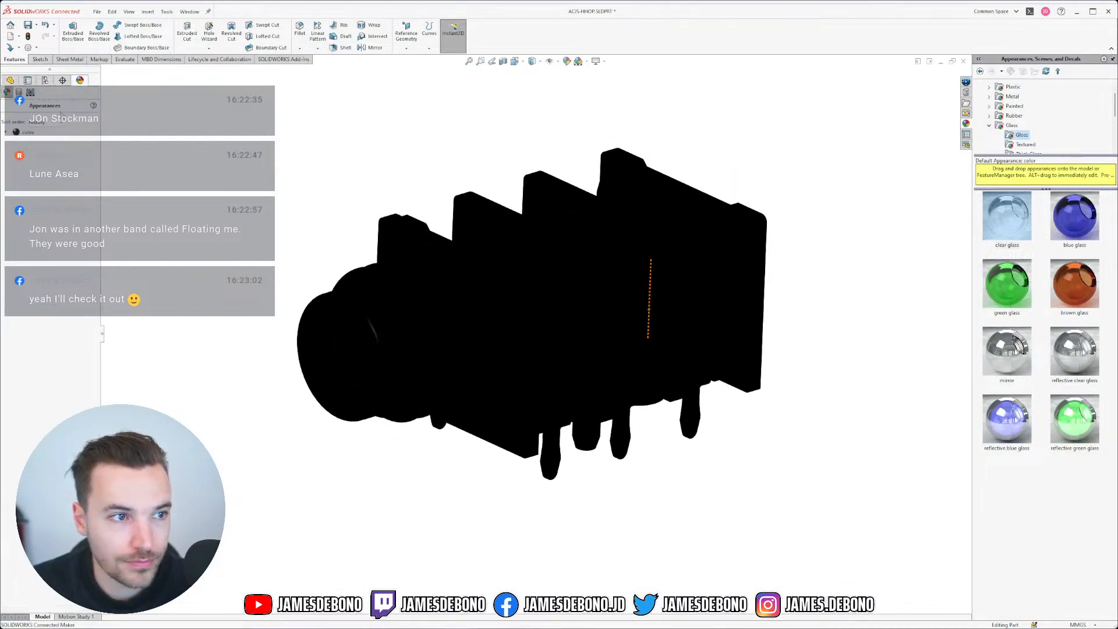
{"action": "left_click", "coordinate": [26, 133]}
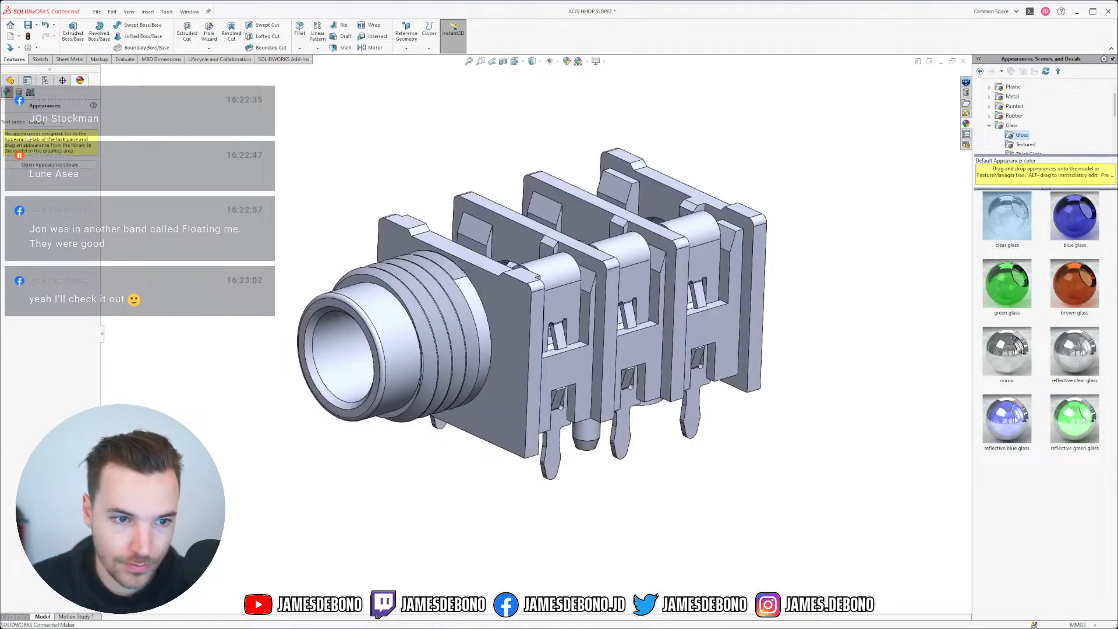
{"action": "left_click", "coordinate": [10, 81]}
{"action": "middle_click_drag", "start_coordinate": [269, 176], "coordinate": [665, 288]}
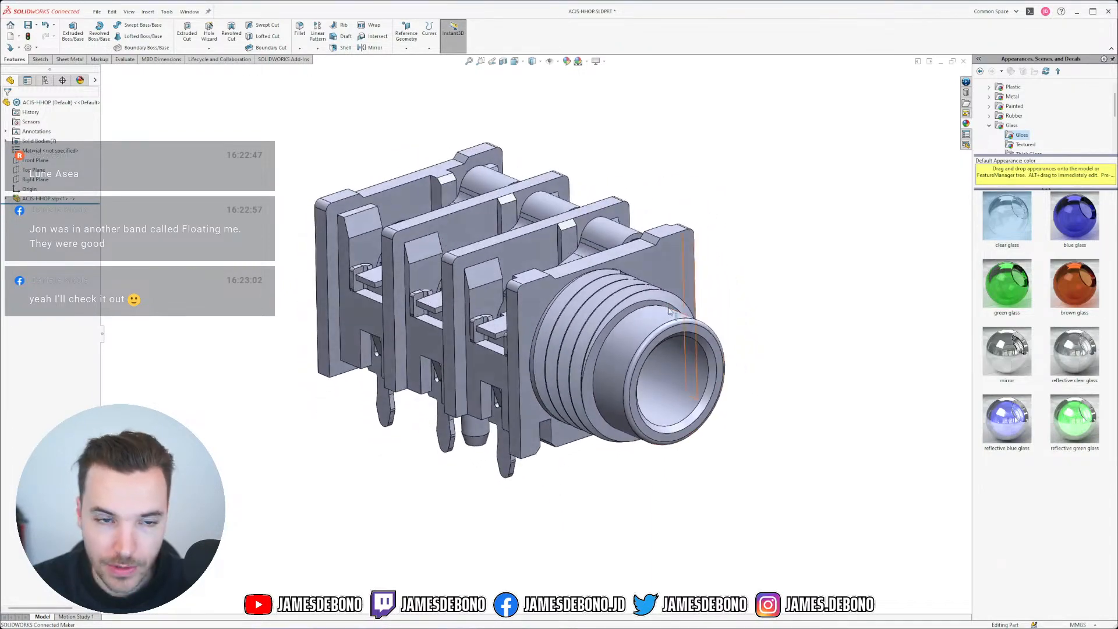
{"action": "left_click", "coordinate": [188, 12]}
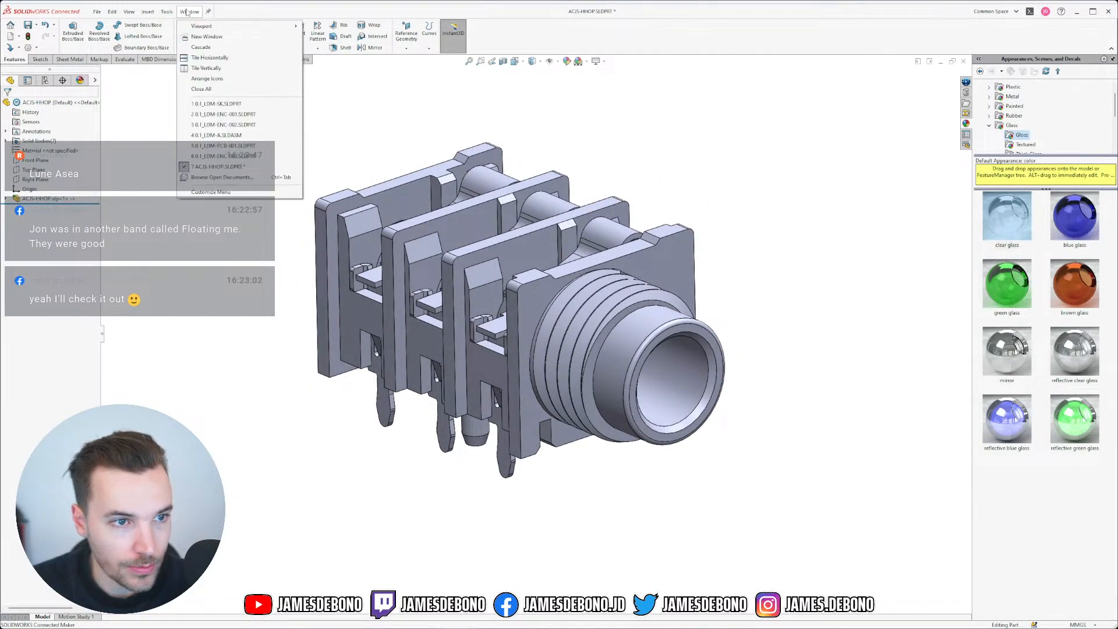
{"action": "left_click", "coordinate": [240, 138]}
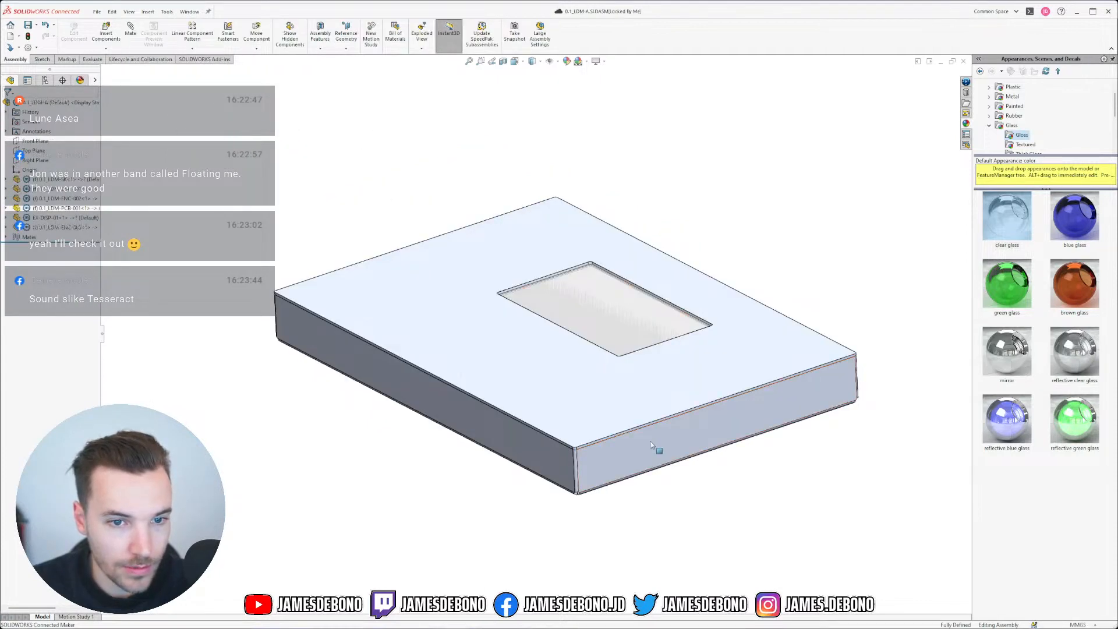
{"action": "middle_click_drag", "start_coordinate": [630, 400], "coordinate": [649, 422]}
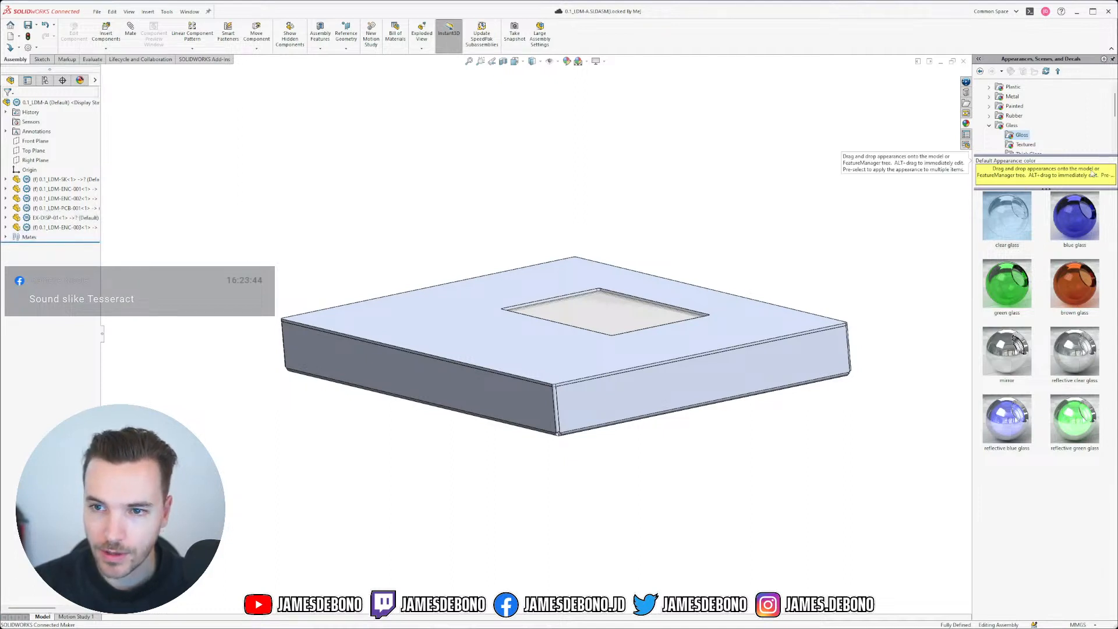
{"action": "middle_click_drag", "start_coordinate": [562, 218], "coordinate": [643, 245]}
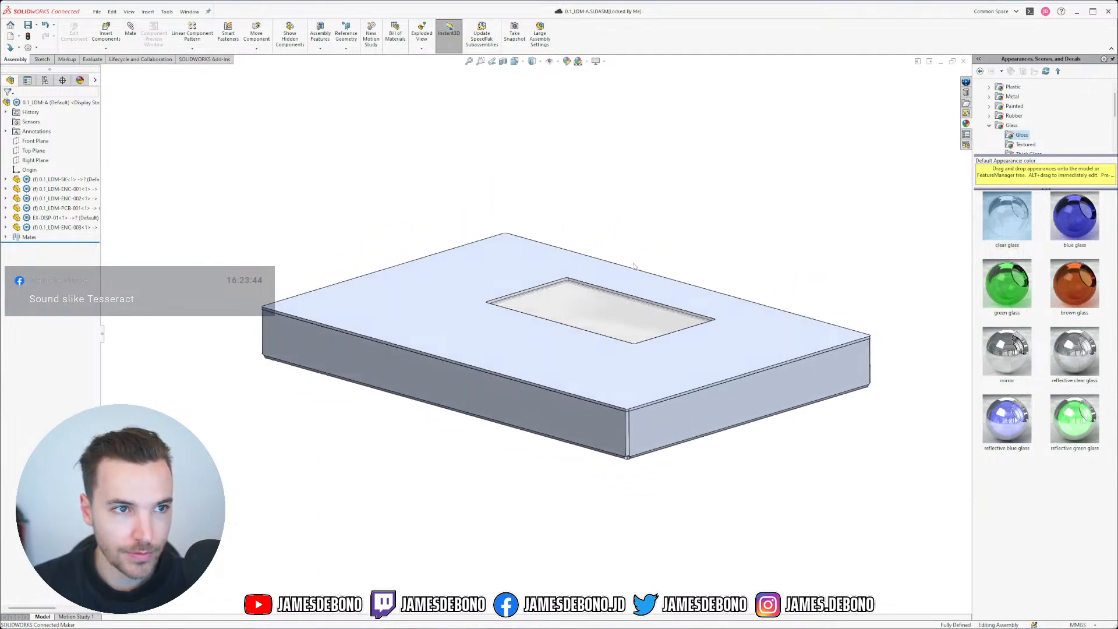
{"action": "left_click", "coordinate": [190, 12]}
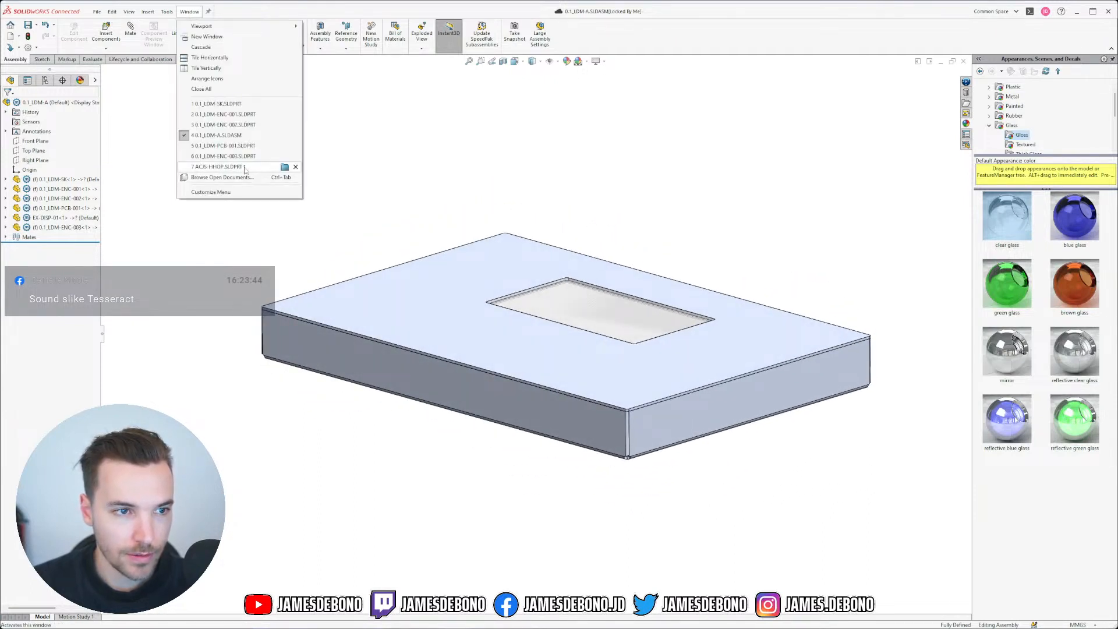
{"action": "left_click", "coordinate": [244, 169]}
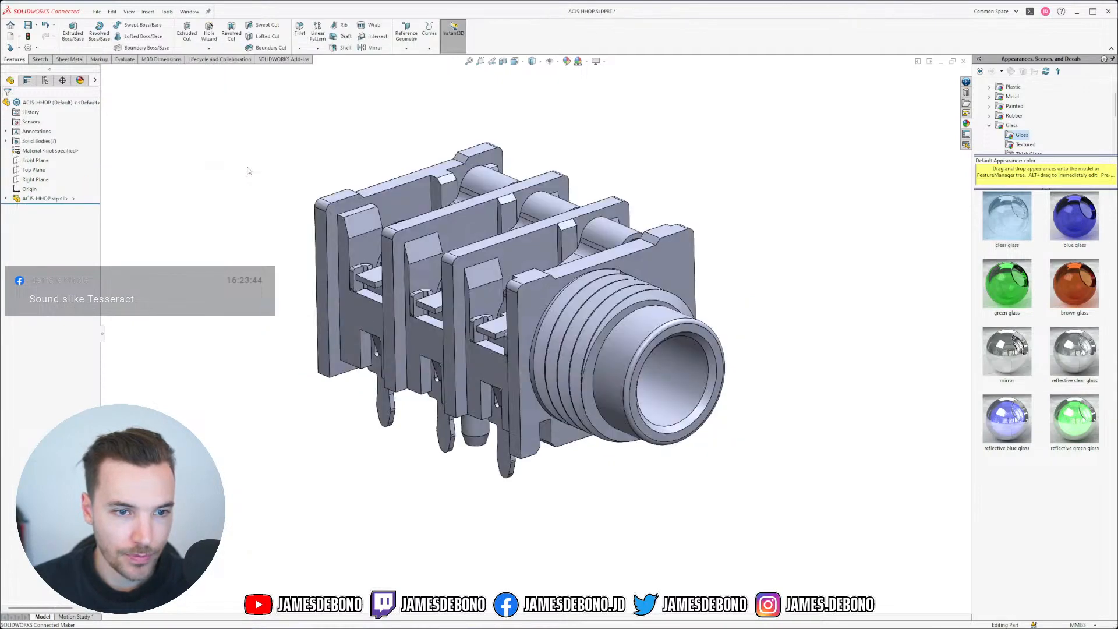
Step: Save the jack as ACJS-HHOP.SLDPRT in 2023.04.18_LDM\Components\Jacks\Amphenol - ACJS-HHOP
{"action": "middle_click_drag", "start_coordinate": [733, 264], "coordinate": [682, 312]}
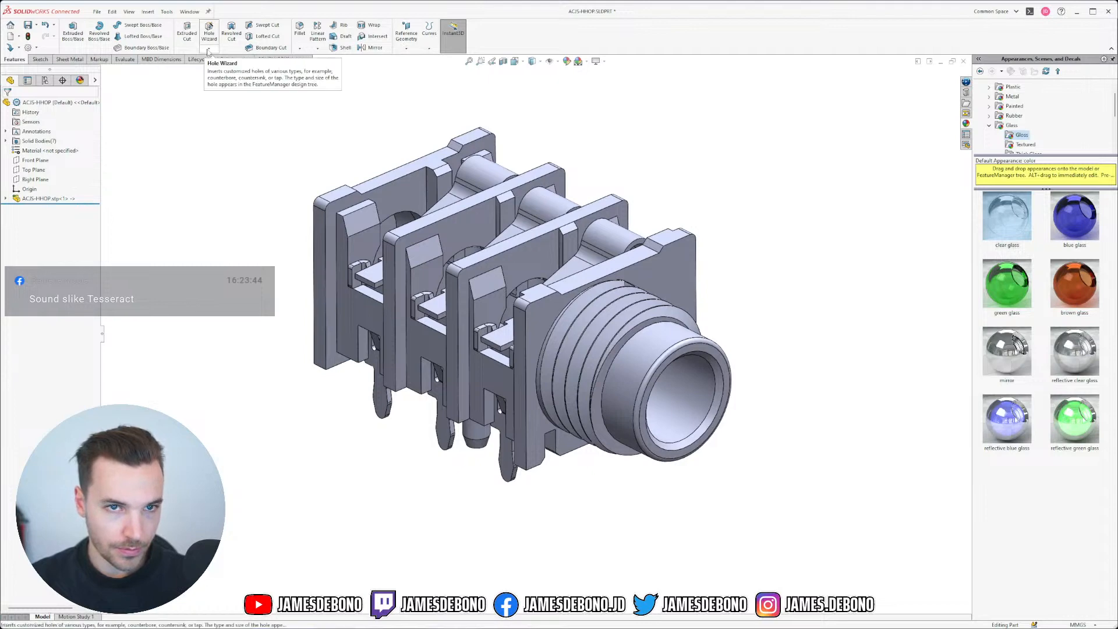
{"action": "key", "text": "ctrl+s"}
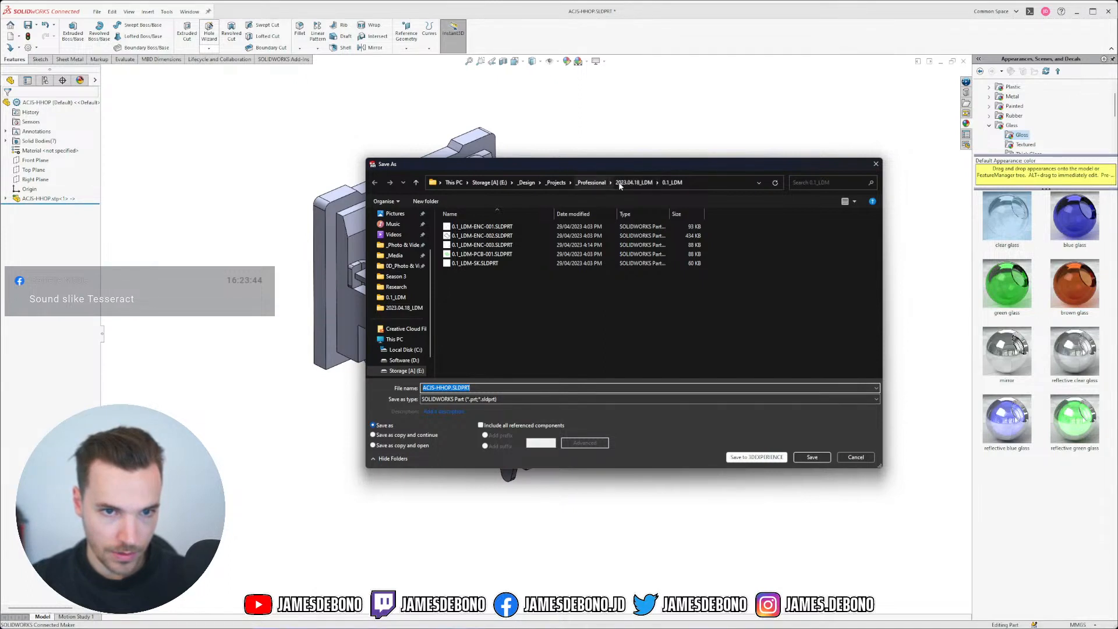
{"action": "left_click", "coordinate": [641, 184]}
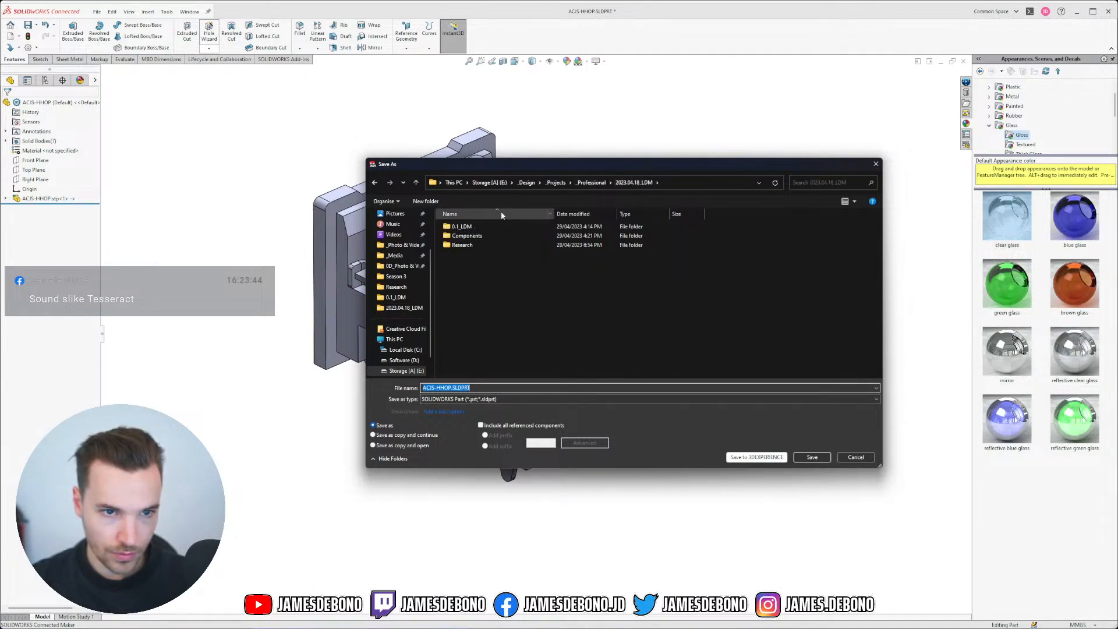
{"action": "double_click", "coordinate": [476, 234]}
{"action": "double_click", "coordinate": [476, 235]}
{"action": "double_click", "coordinate": [475, 227]}
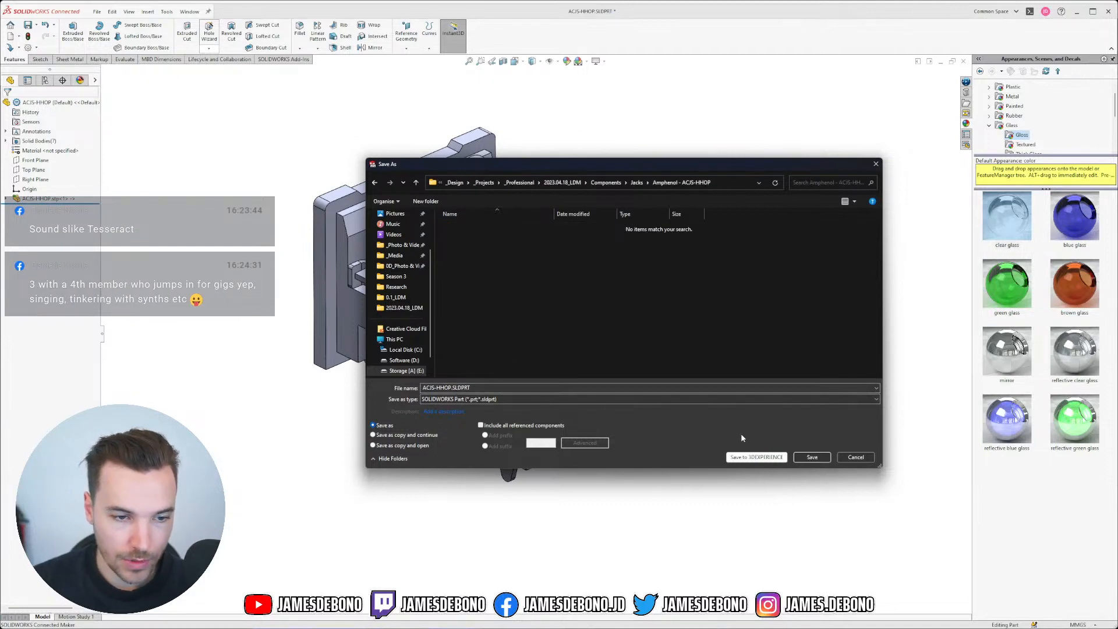
{"action": "left_click", "coordinate": [811, 457]}
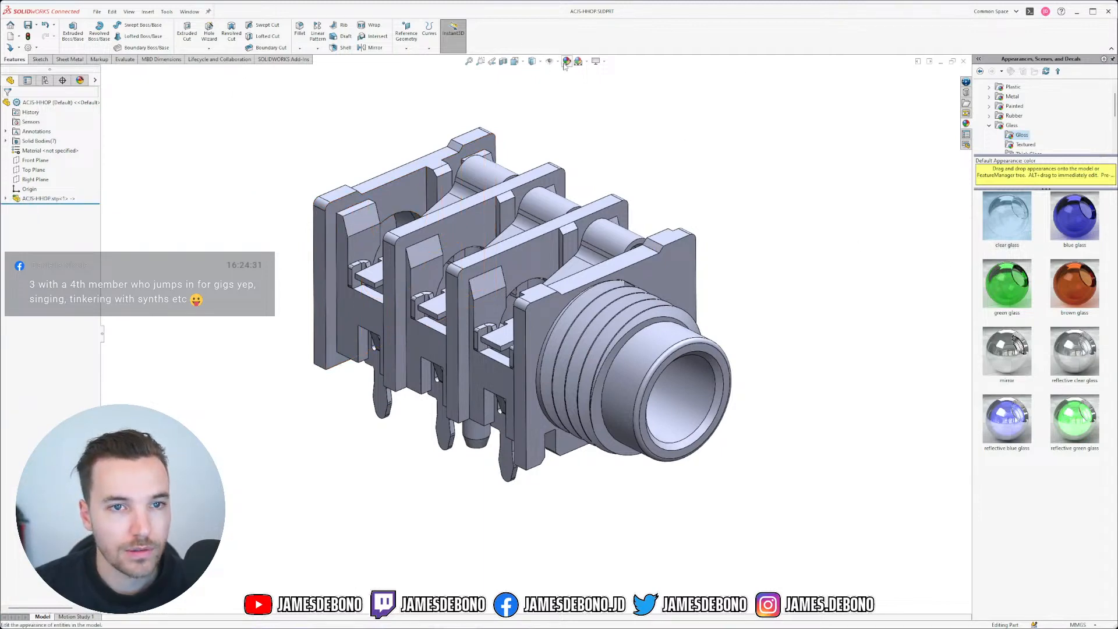
Step: Break the link between the imported ACJS-HHOP.stp feature and its original STEP file
{"action": "left_click", "coordinate": [6, 199]}
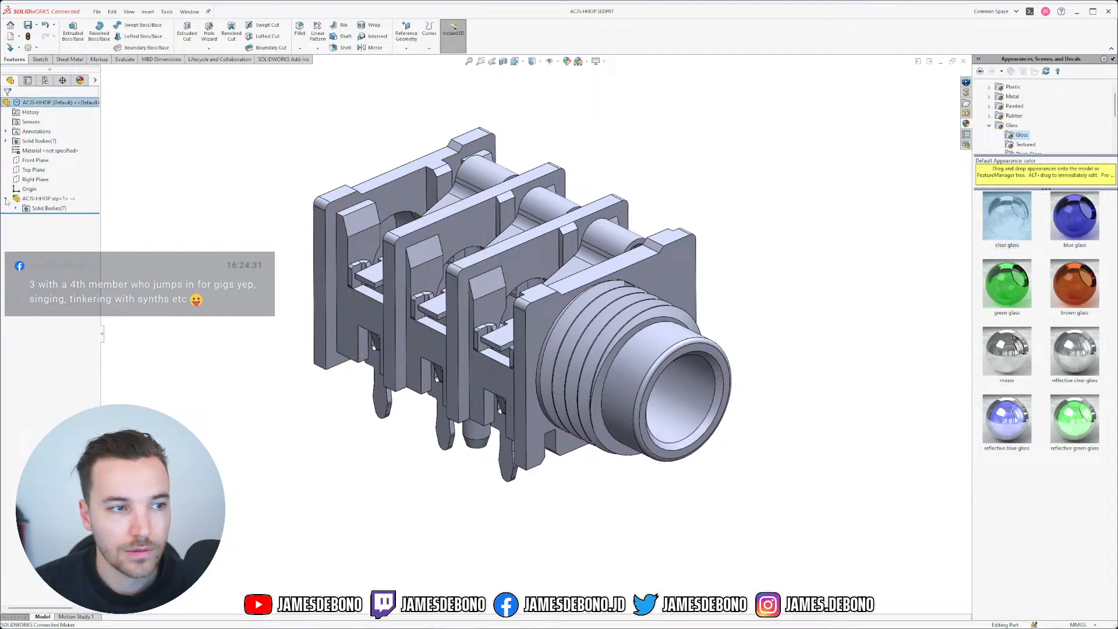
{"action": "right_click", "coordinate": [35, 201]}
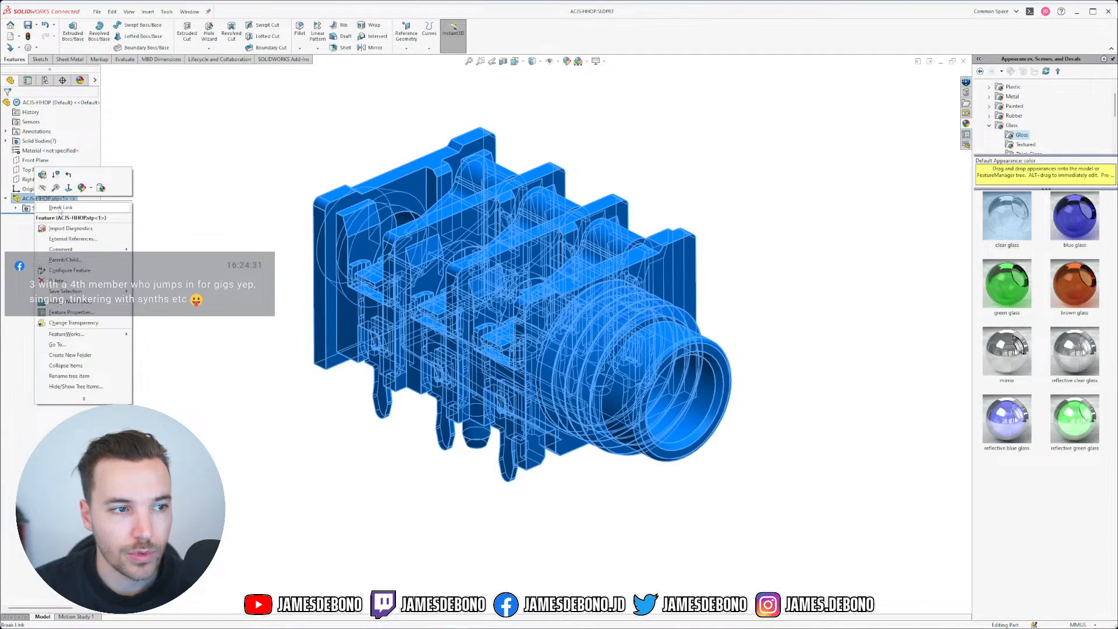
{"action": "left_click", "coordinate": [60, 208]}
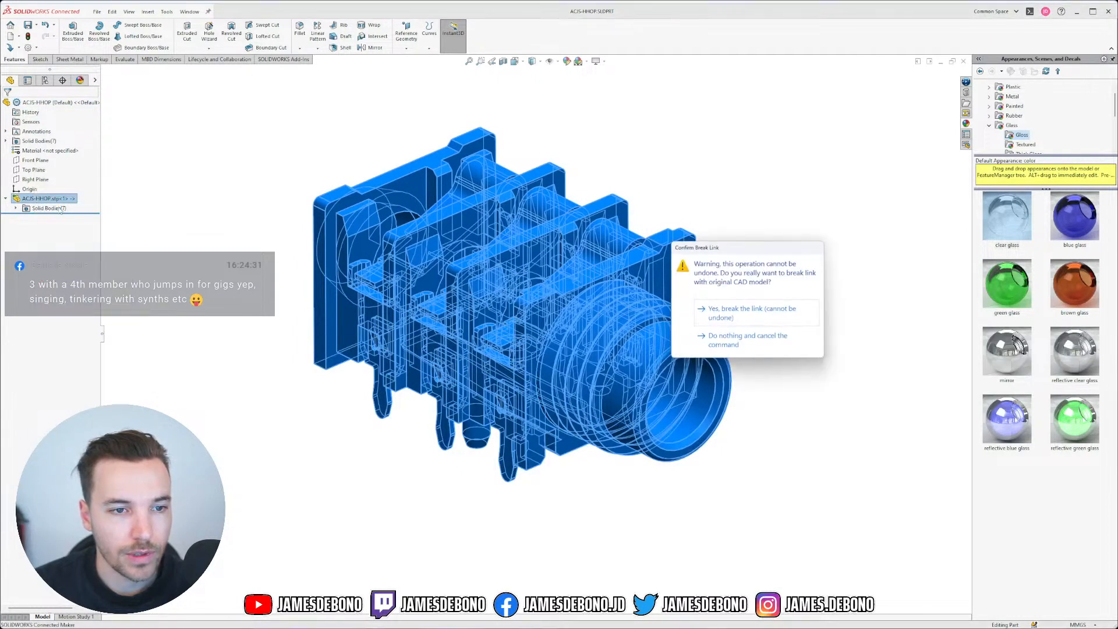
{"action": "left_click", "coordinate": [772, 315]}
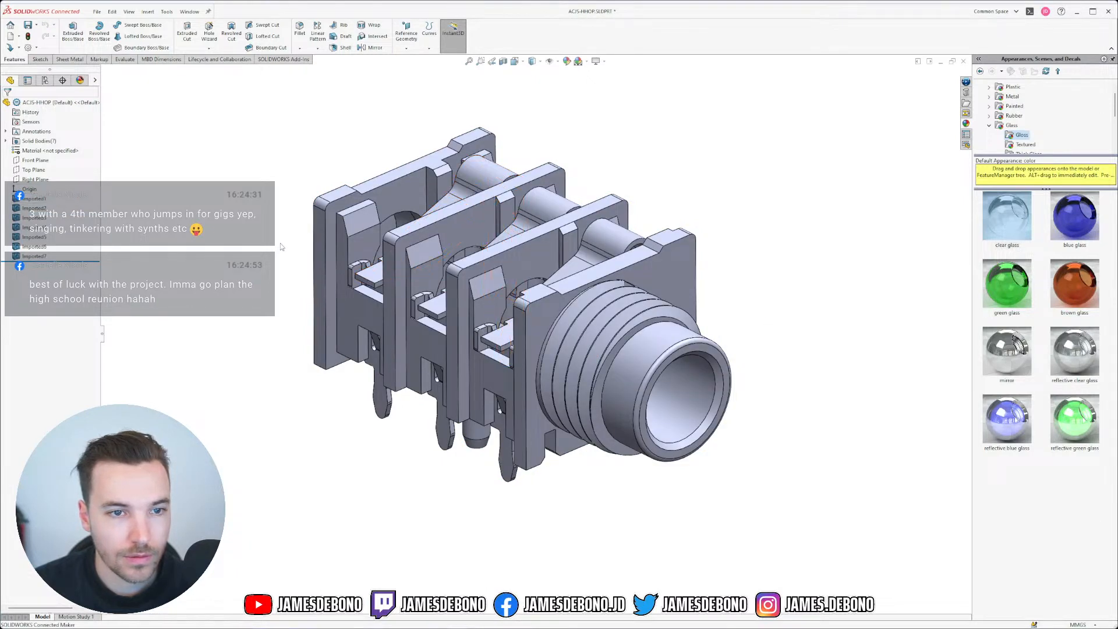
{"action": "middle_click_drag", "start_coordinate": [282, 245], "coordinate": [273, 189]}
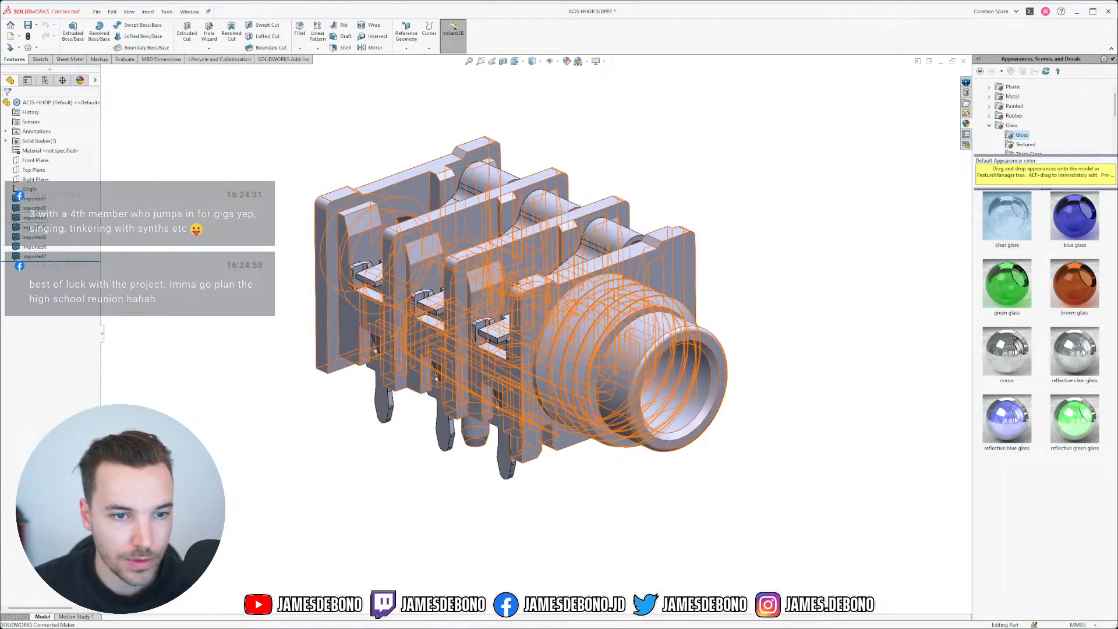
Step: Check the Imported1 body and the Front, Top and Right plane positions on the jack
{"action": "left_click", "coordinate": [33, 198]}
{"action": "middle_click_drag", "start_coordinate": [188, 244], "coordinate": [246, 266]}
{"action": "left_click", "coordinate": [246, 265]}
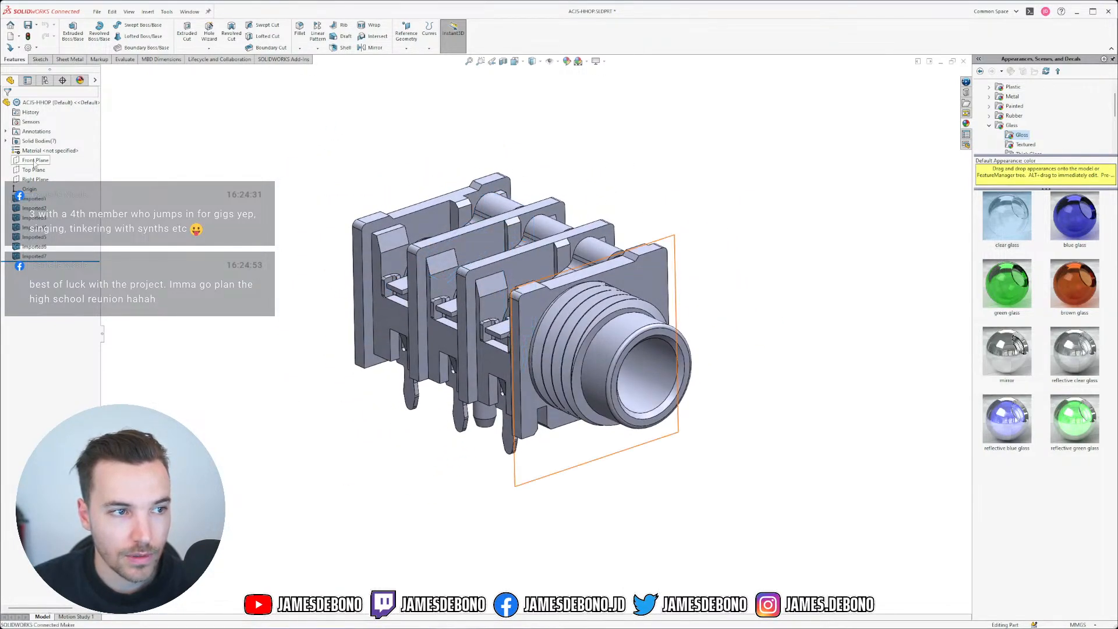
{"action": "left_click", "coordinate": [35, 160]}
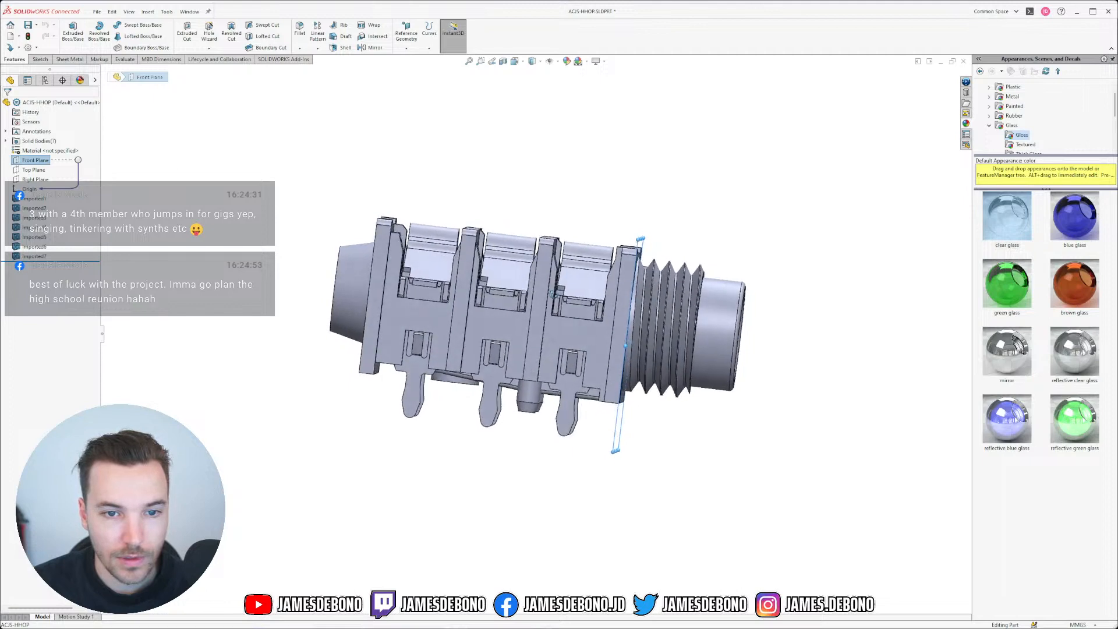
{"action": "left_click", "coordinate": [33, 169]}
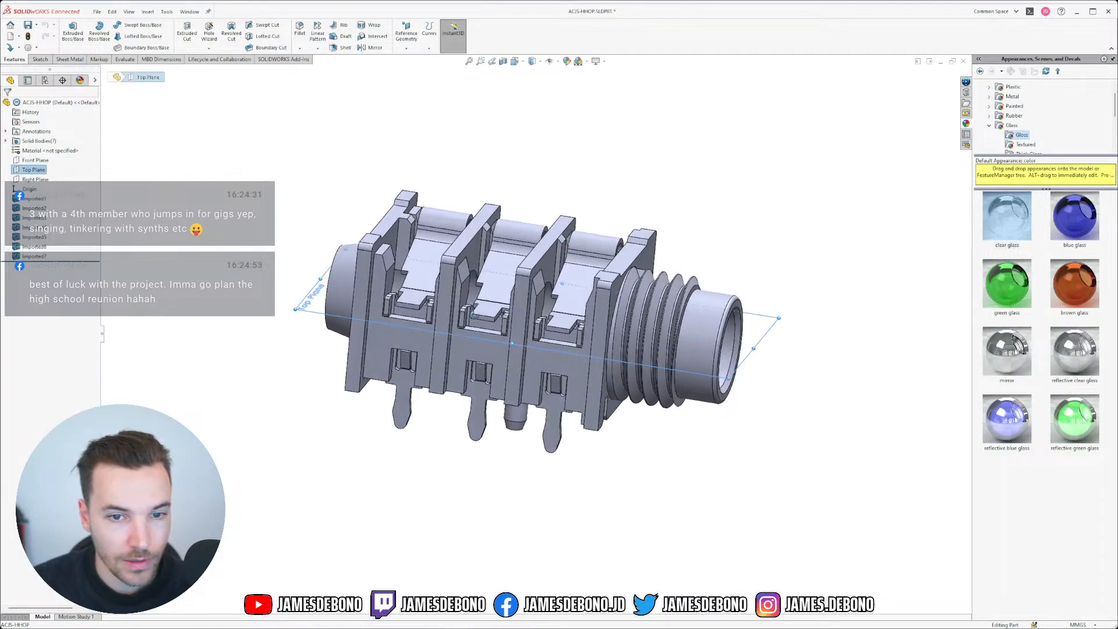
{"action": "middle_click_drag", "start_coordinate": [444, 253], "coordinate": [431, 278]}
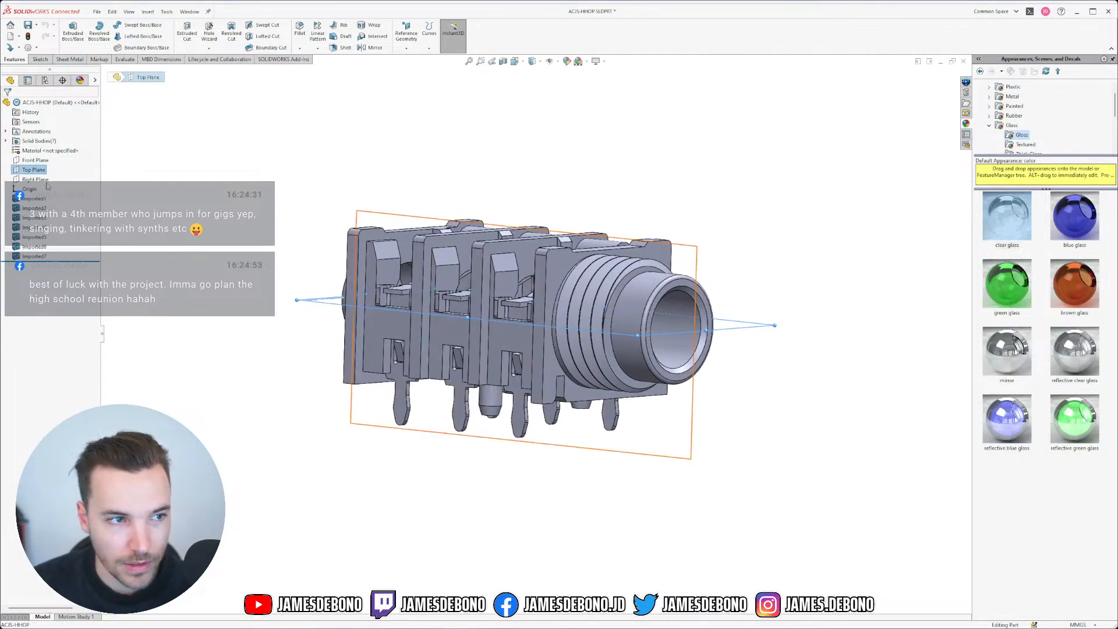
{"action": "left_click", "coordinate": [38, 180]}
{"action": "middle_click_drag", "start_coordinate": [396, 389], "coordinate": [442, 402]}
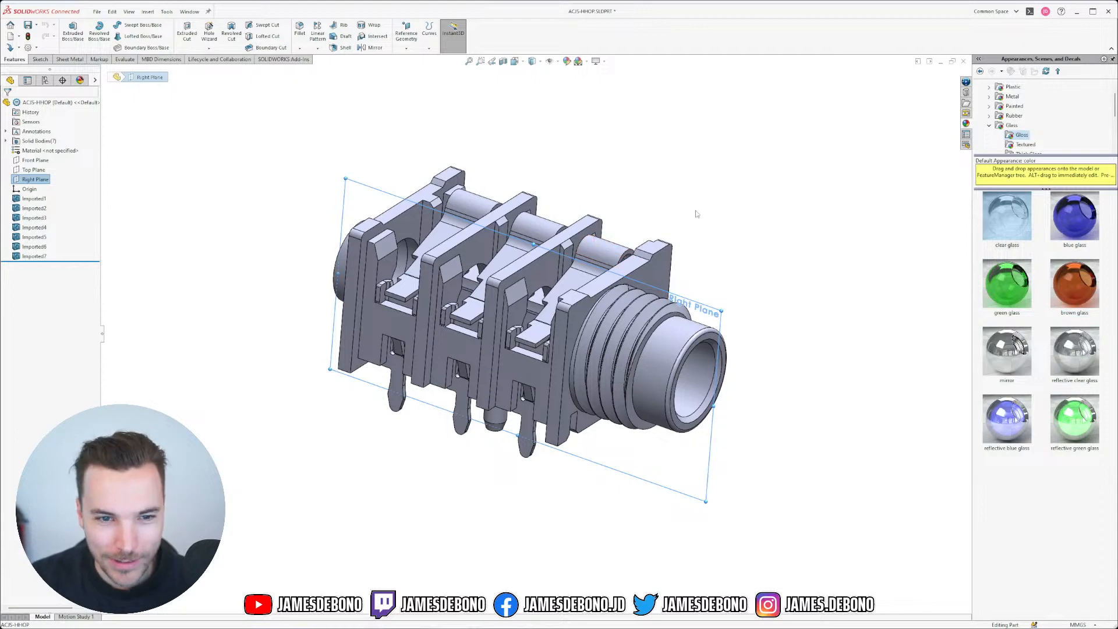
{"action": "middle_click_drag", "start_coordinate": [696, 214], "coordinate": [736, 182]}
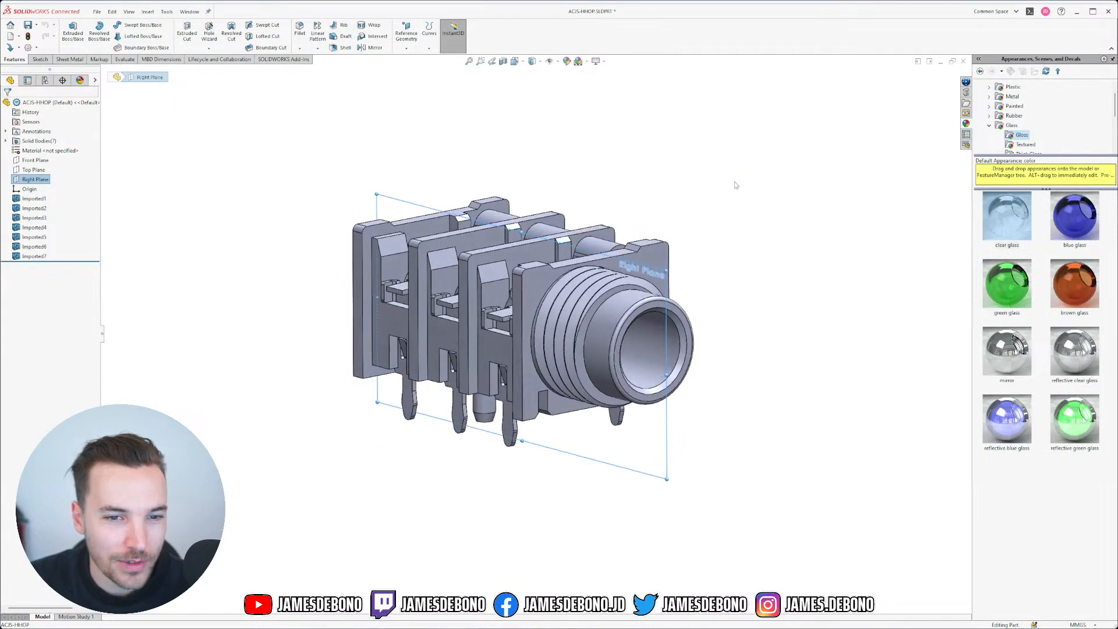
{"action": "left_click", "coordinate": [225, 212]}
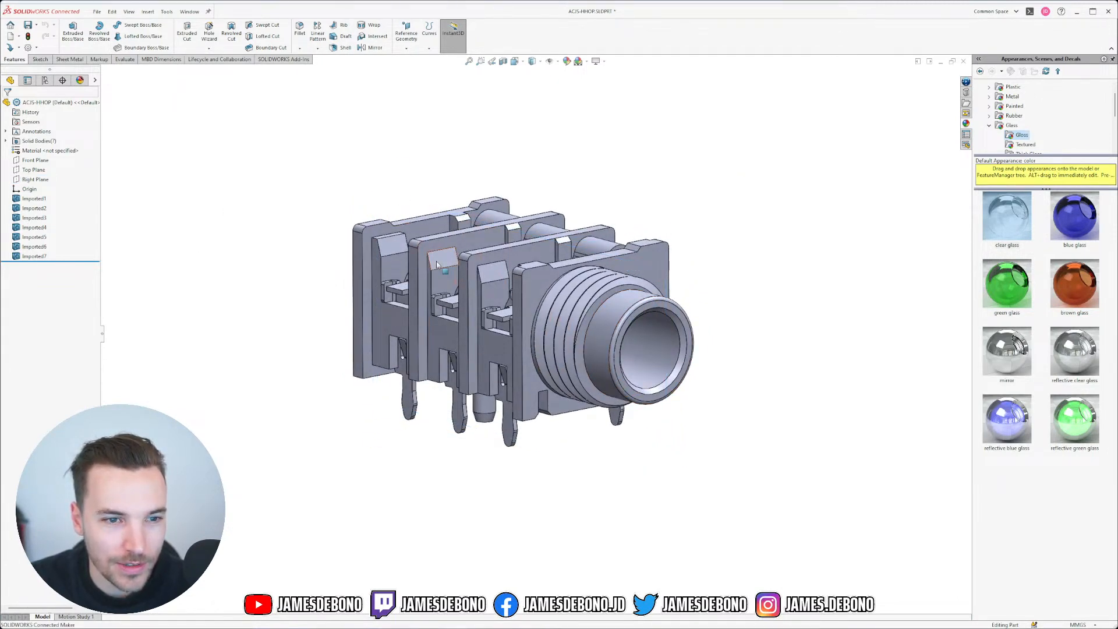
{"action": "mouse_move", "coordinate": [436, 260]}
{"action": "middle_mouse_down"}
{"action": "mouse_move", "coordinate": [440, 192]}
{"action": "mouse_move", "coordinate": [443, 258]}
{"action": "middle_mouse_up"}
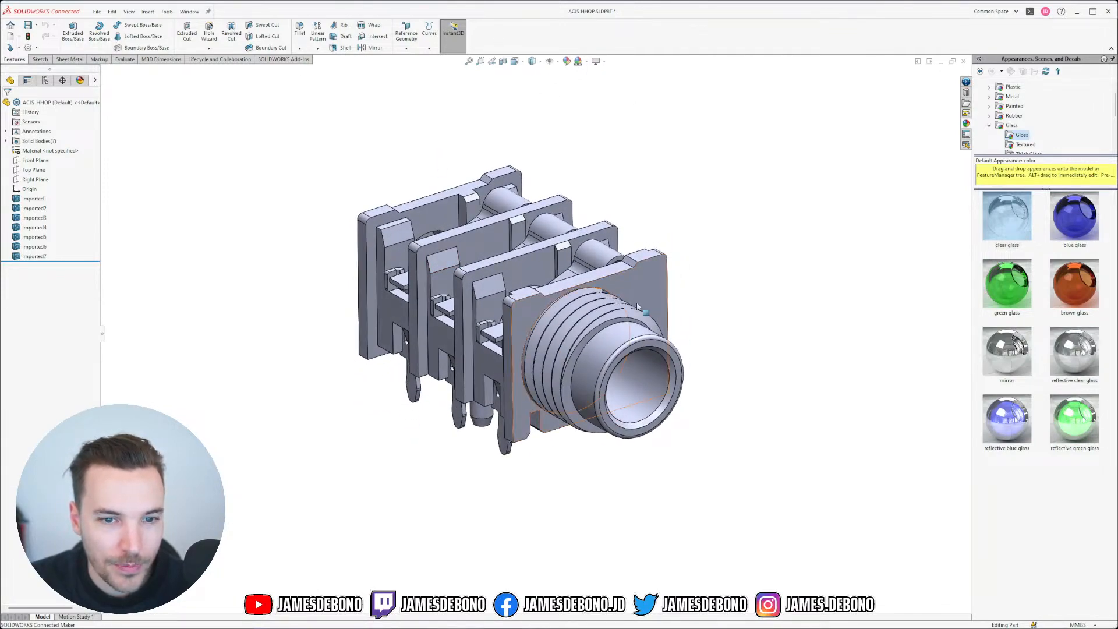
{"action": "scroll", "coordinate": [559, 361], "scroll_direction": "down", "scroll_amount": 5}
{"action": "middle_click_drag", "start_coordinate": [559, 361], "coordinate": [421, 304]}
{"action": "scroll", "coordinate": [420, 305], "scroll_direction": "up", "scroll_amount": 6}
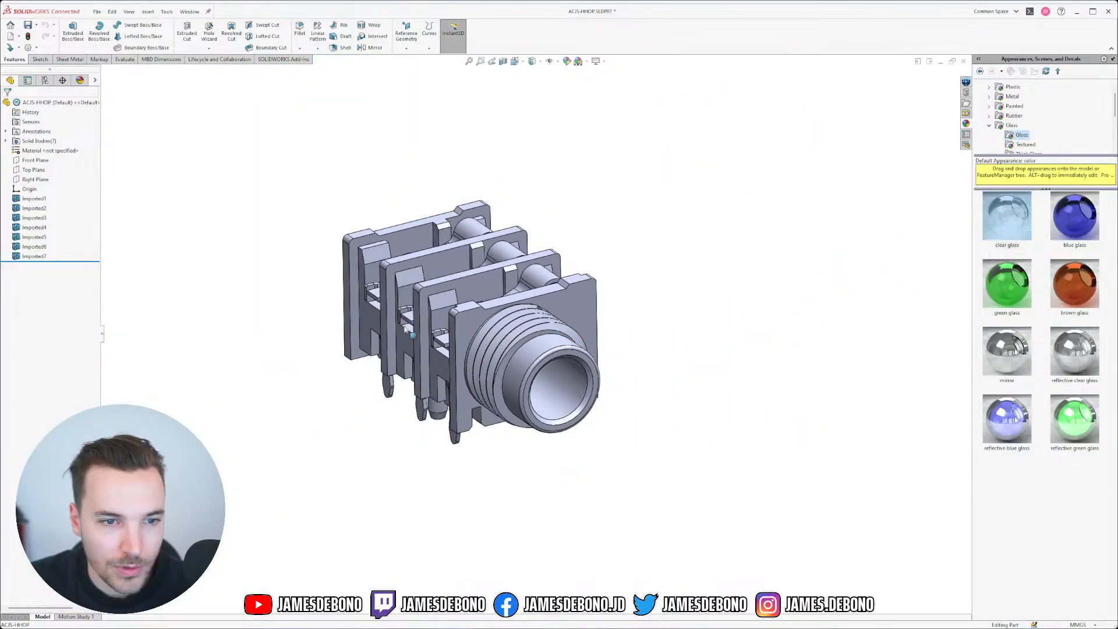
{"action": "scroll", "coordinate": [410, 336], "scroll_direction": "down", "scroll_amount": 2}
{"action": "middle_click_drag", "start_coordinate": [523, 366], "coordinate": [520, 329]}
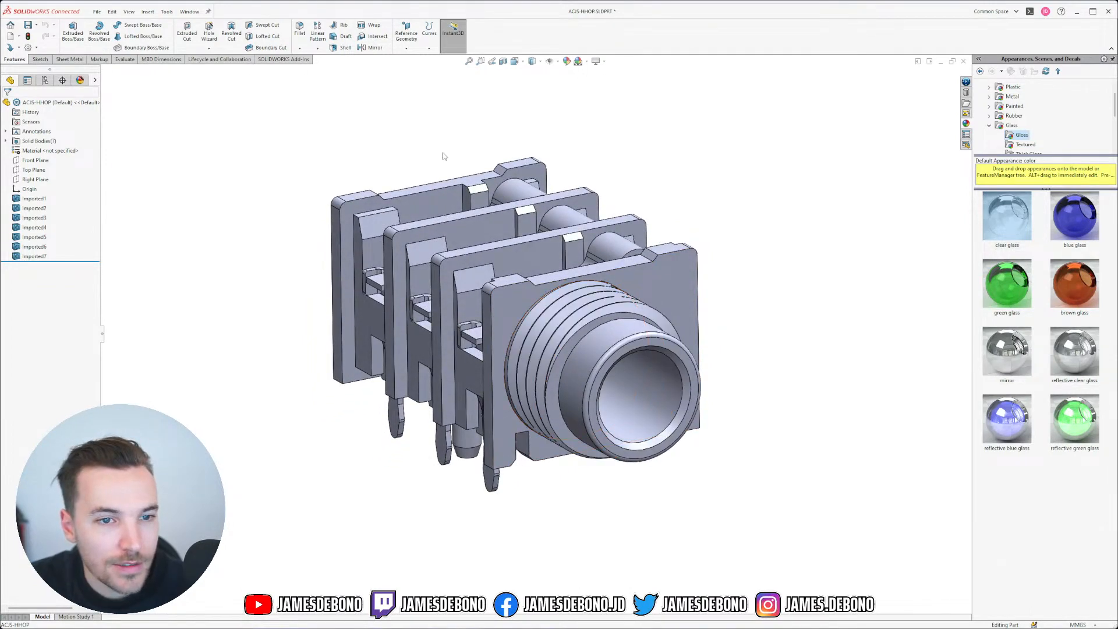
{"action": "middle_click_drag", "start_coordinate": [443, 156], "coordinate": [442, 204]}
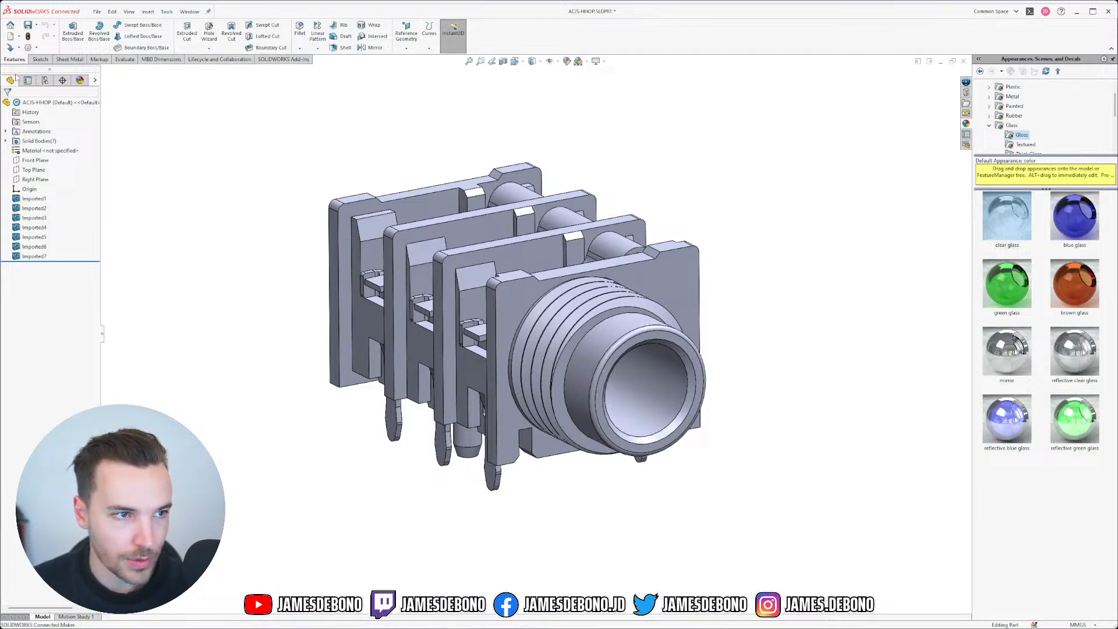
Step: Add a Direct Editing tab and hide the Lifecycle and Collaboration and MBD Dimensions tabs
{"action": "left_click", "coordinate": [127, 60]}
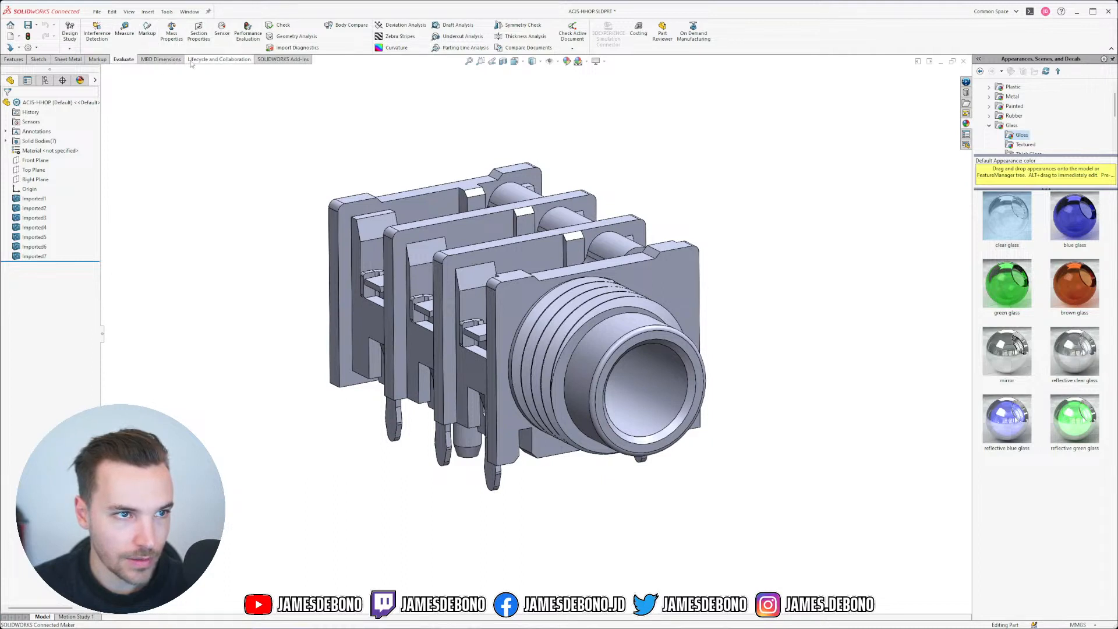
{"action": "right_click", "coordinate": [145, 59]}
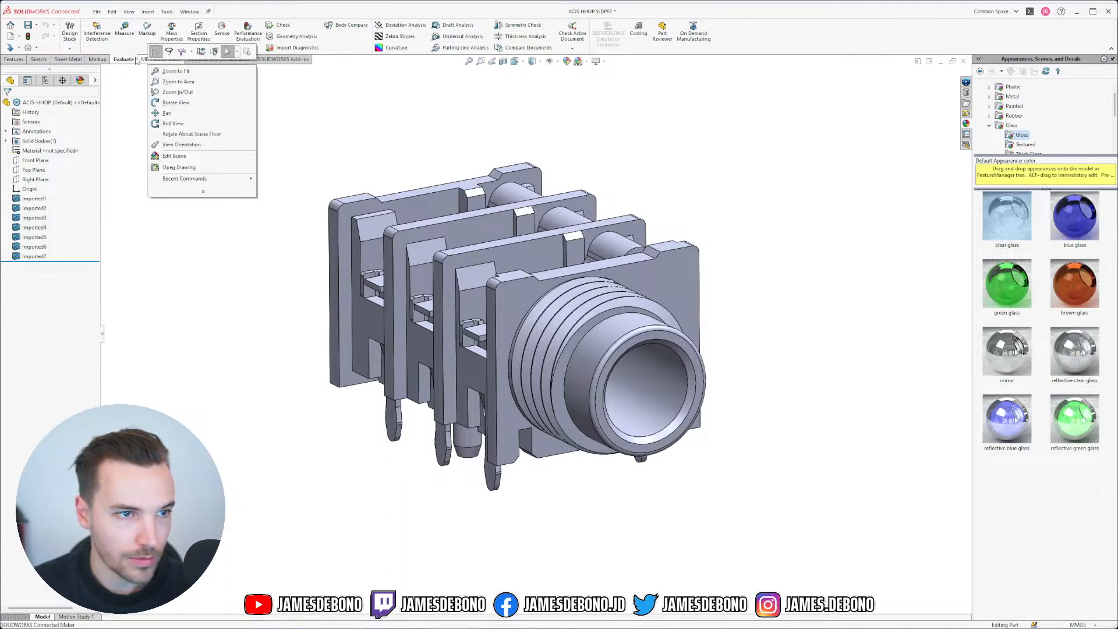
{"action": "right_click", "coordinate": [136, 58]}
{"action": "mouse_move", "coordinate": [178, 87]}
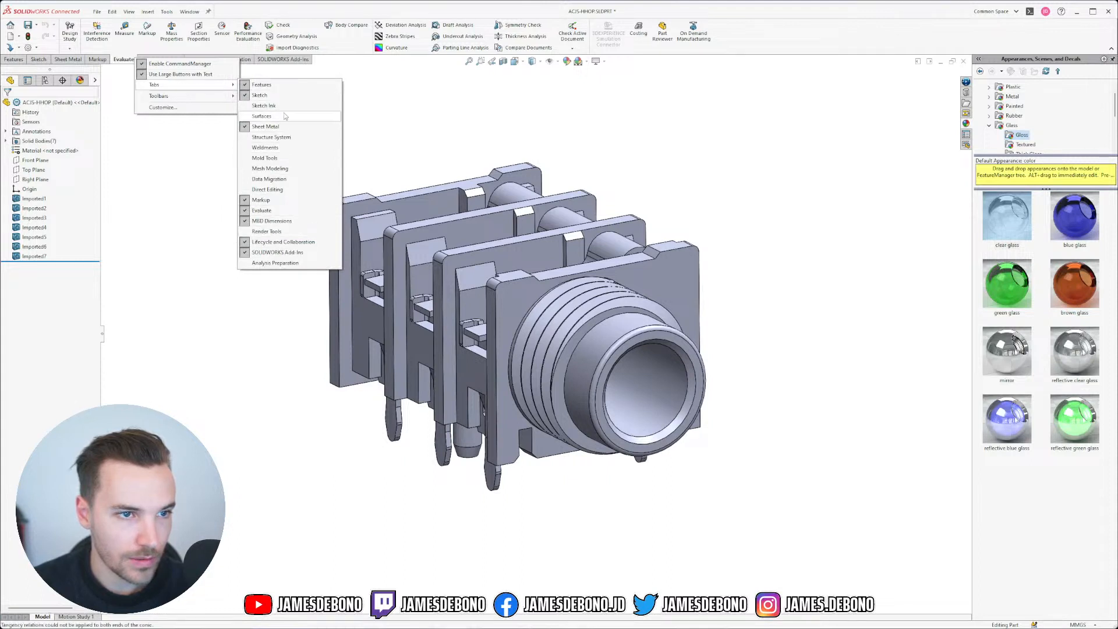
{"action": "left_click", "coordinate": [278, 189]}
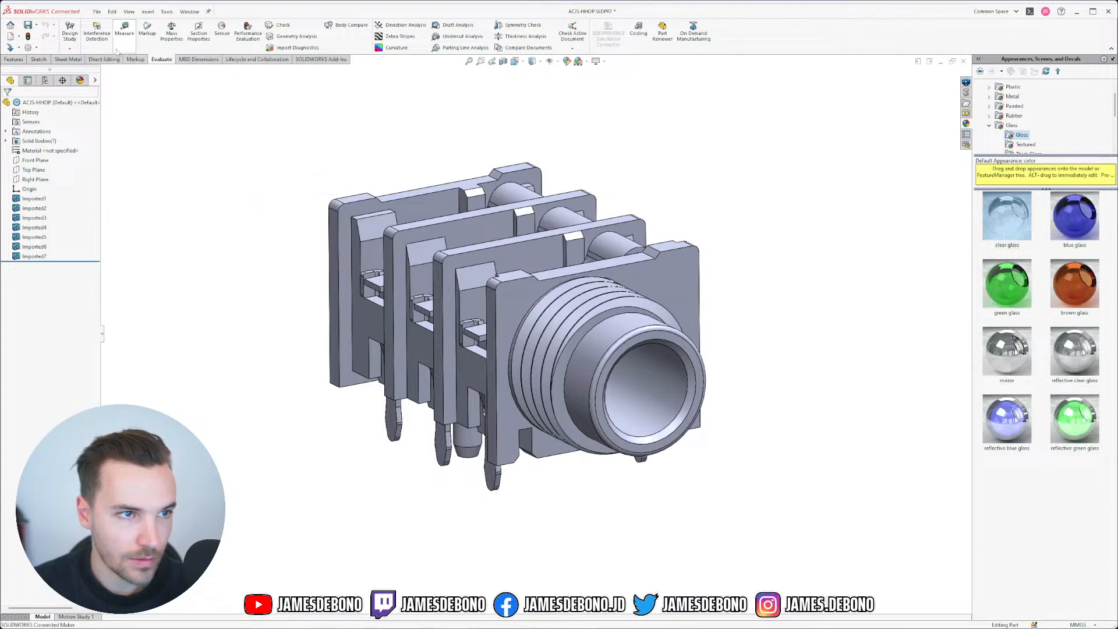
{"action": "right_click", "coordinate": [252, 64]}
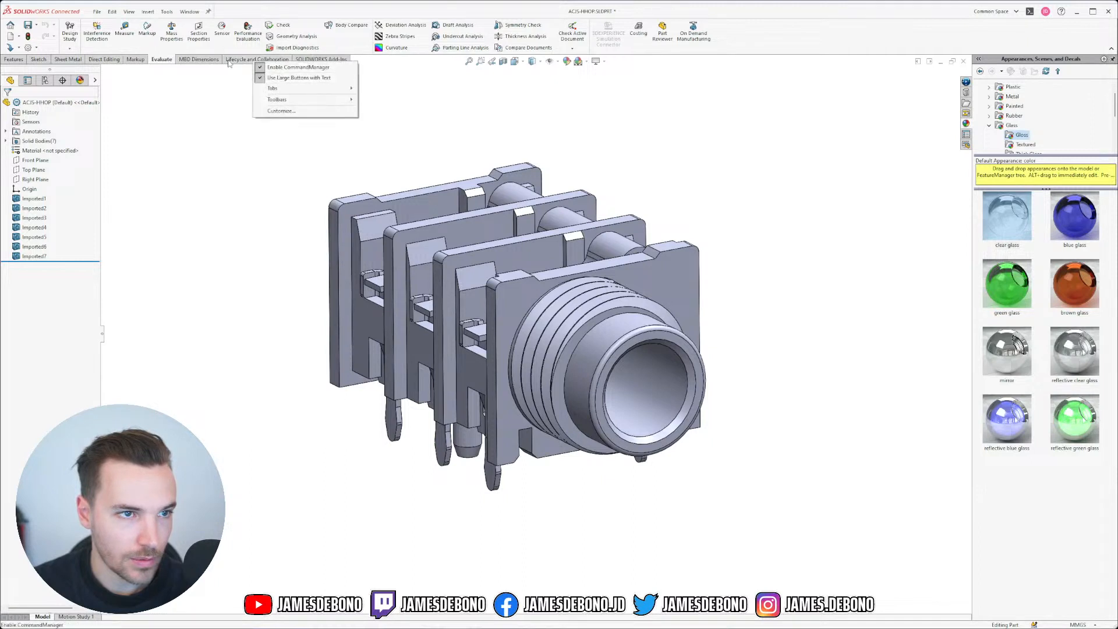
{"action": "mouse_move", "coordinate": [298, 90]}
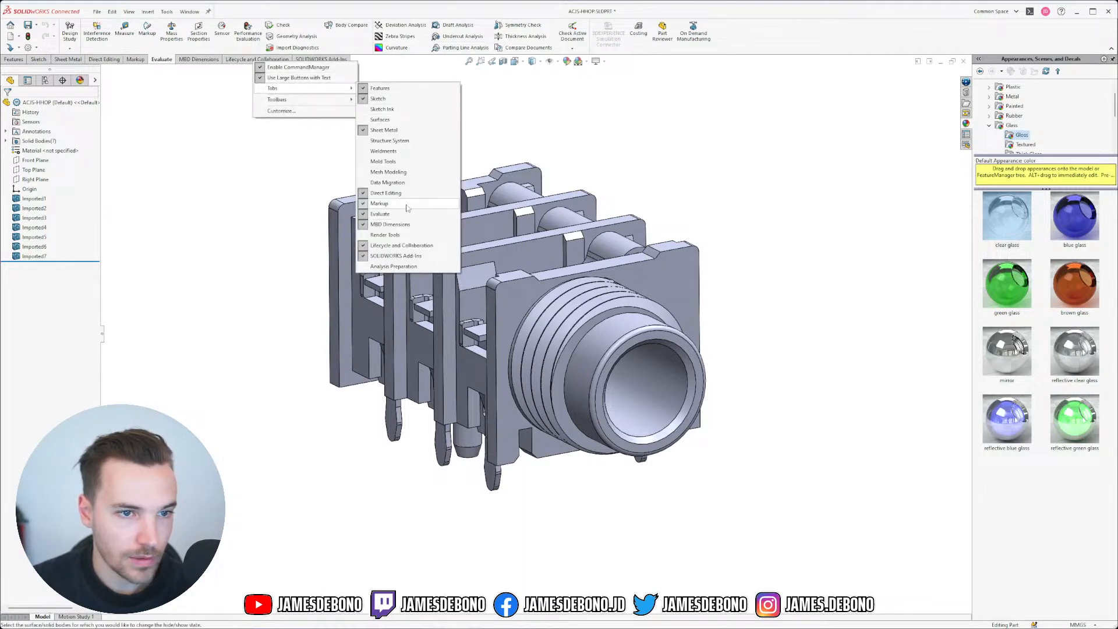
{"action": "left_click", "coordinate": [401, 245]}
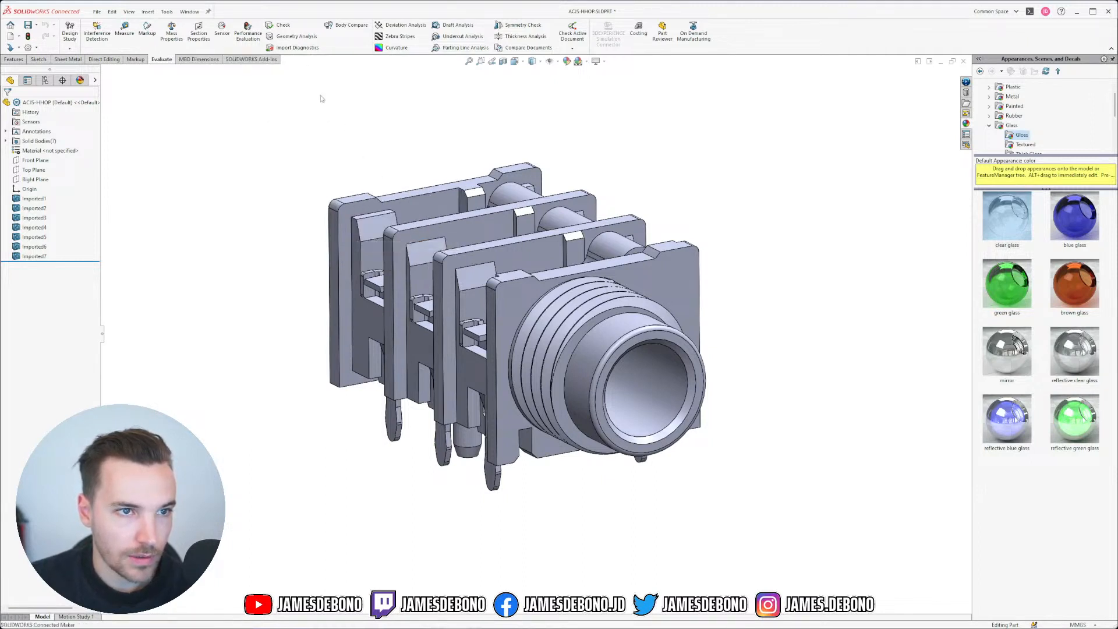
{"action": "right_click", "coordinate": [217, 60]}
{"action": "mouse_move", "coordinate": [289, 90]}
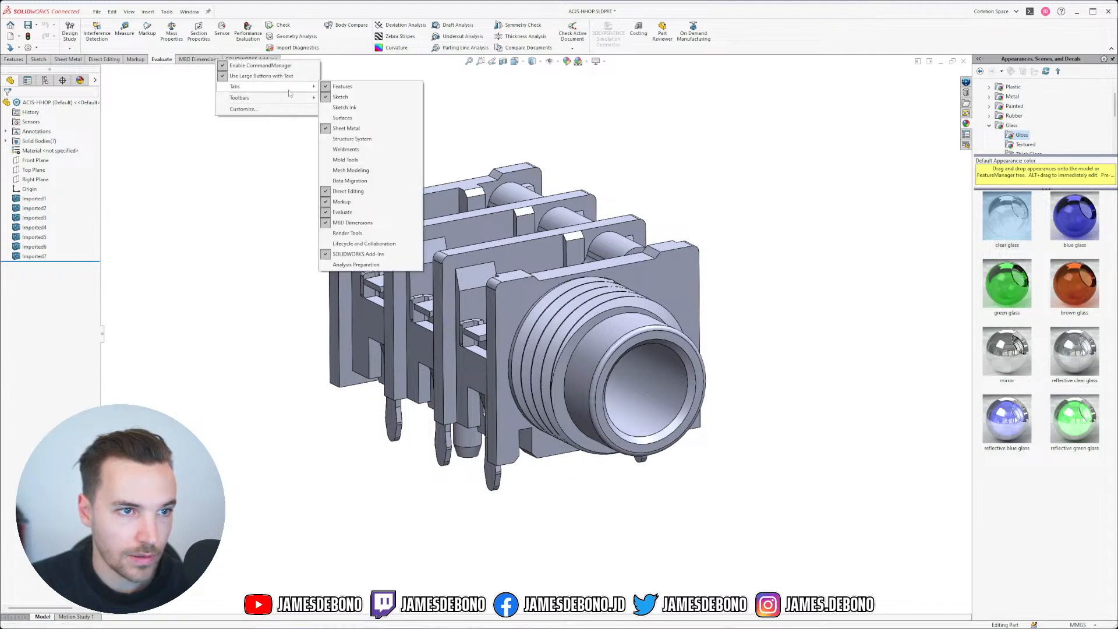
{"action": "left_click", "coordinate": [395, 224]}
Step: Hide the SOLIDWORKS Add-Ins tab, redock the CommandManager and show the Direct Editing tools
{"action": "right_click", "coordinate": [201, 60]}
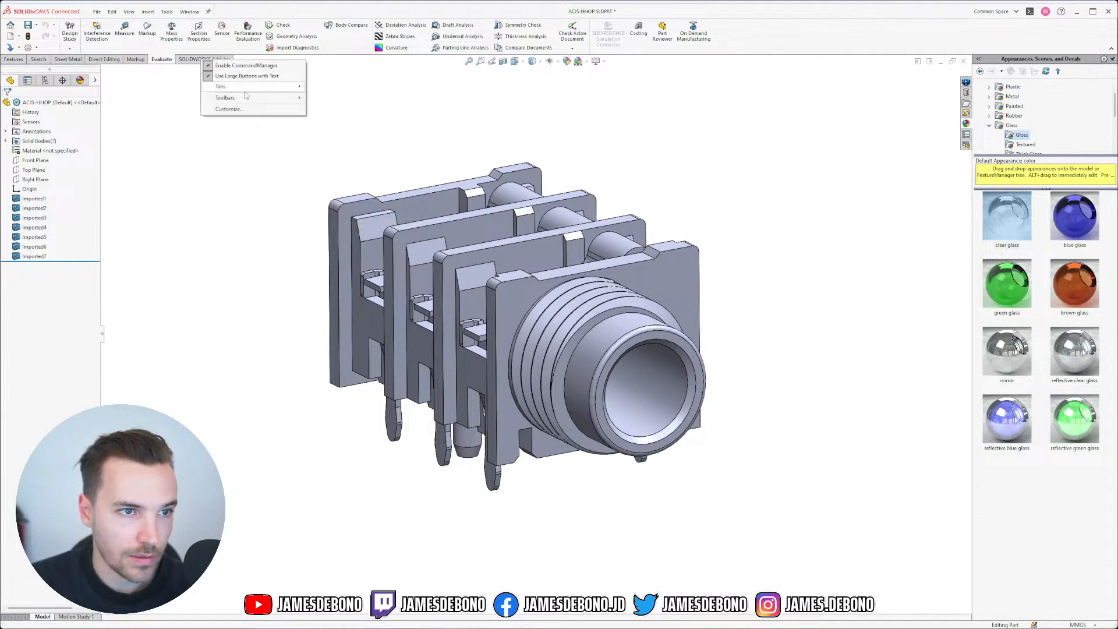
{"action": "mouse_move", "coordinate": [248, 94]}
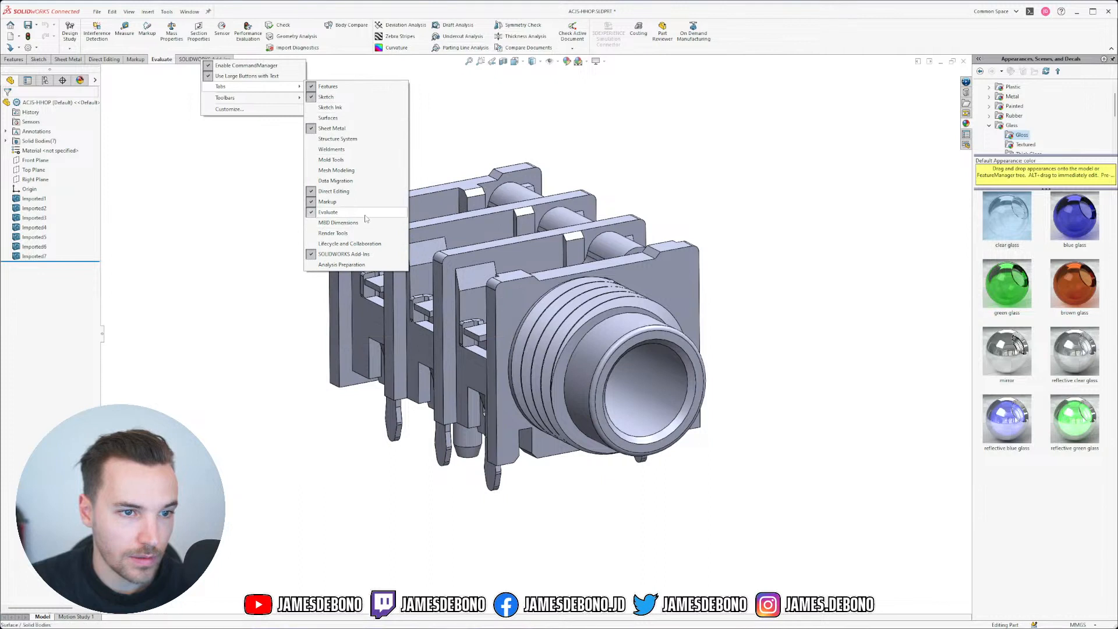
{"action": "left_click", "coordinate": [344, 254]}
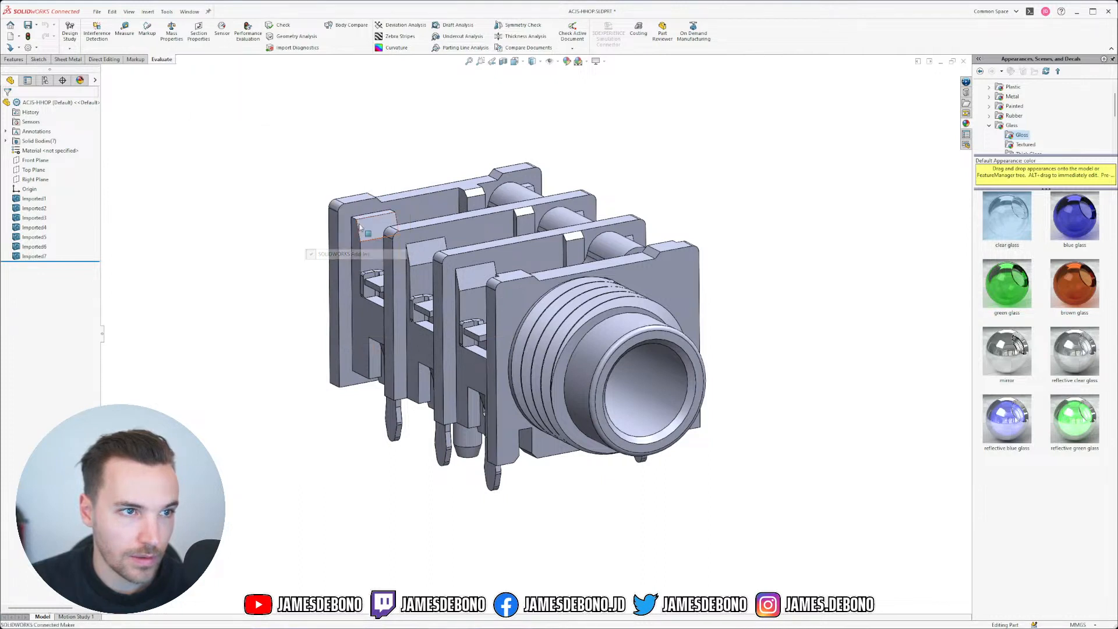
{"action": "right_click", "coordinate": [141, 61]}
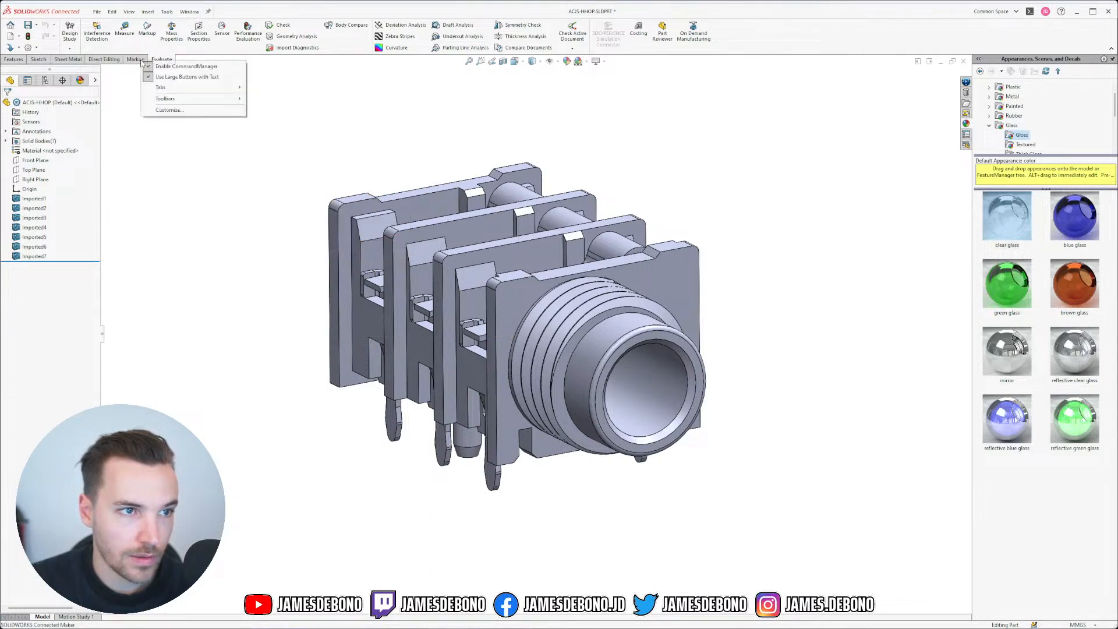
{"action": "mouse_move", "coordinate": [183, 99]}
{"action": "left_click", "coordinate": [186, 65]}
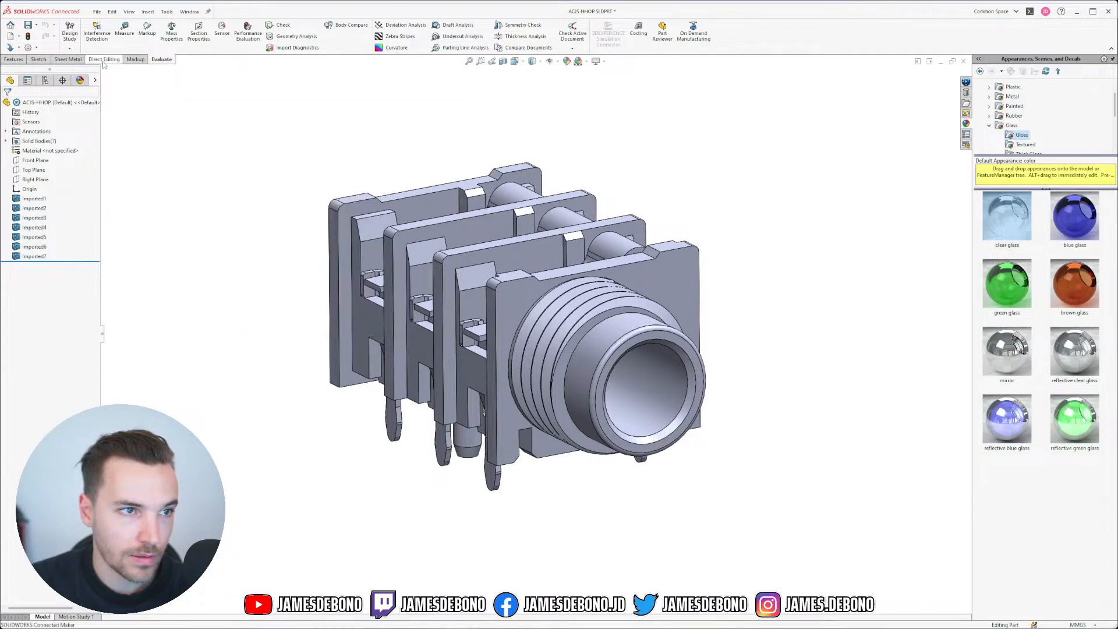
{"action": "left_click_drag", "start_coordinate": [140, 56], "coordinate": [556, 27]}
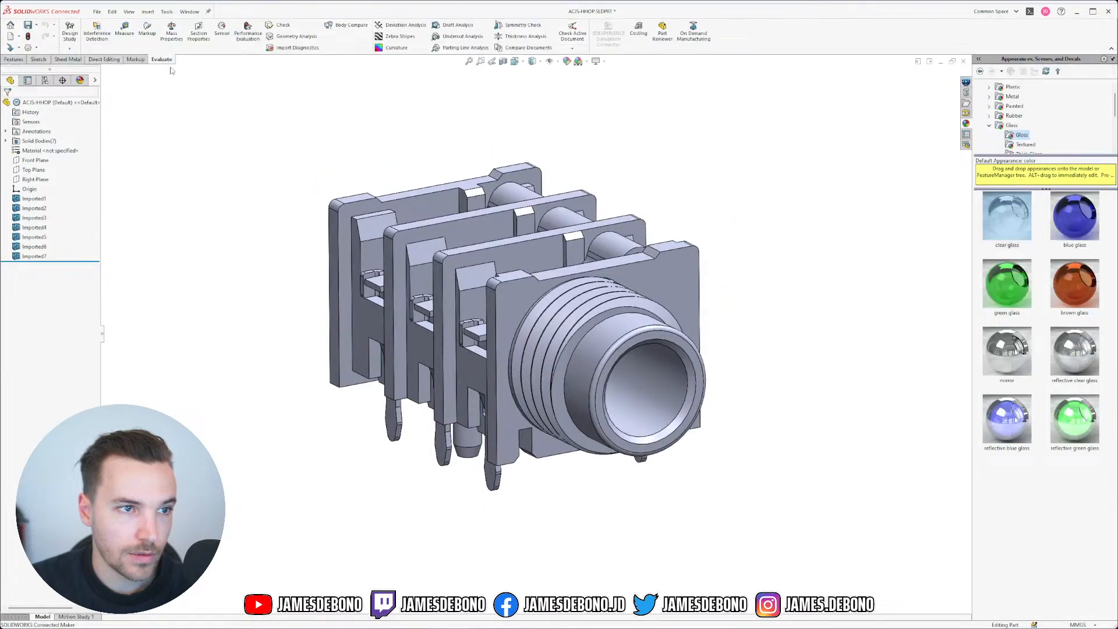
{"action": "left_click_drag", "start_coordinate": [166, 61], "coordinate": [556, 26]}
{"action": "left_click", "coordinate": [105, 59]}
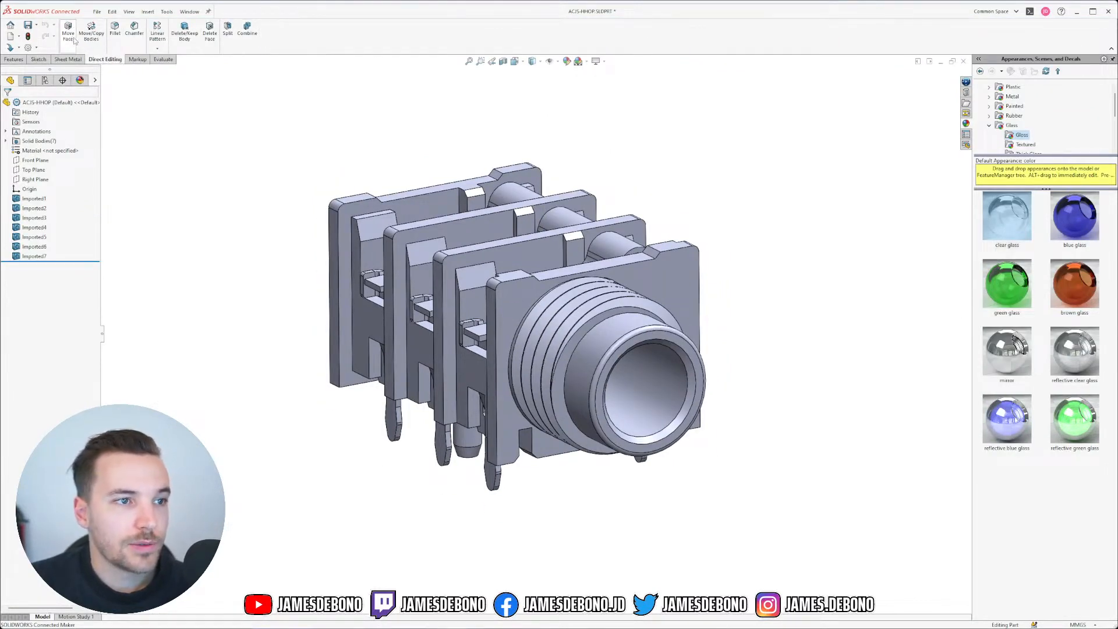
Step: Start Move/Copy Bodies and select all seven jack bodies
{"action": "left_click", "coordinate": [91, 44]}
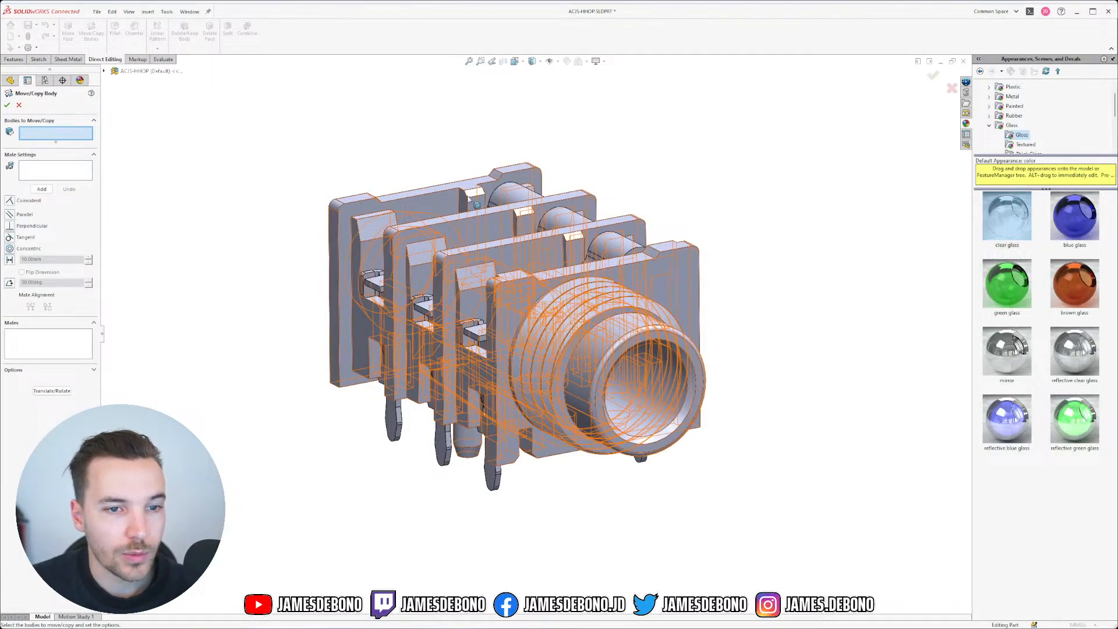
{"action": "left_click", "coordinate": [512, 294]}
{"action": "left_click", "coordinate": [608, 247]}
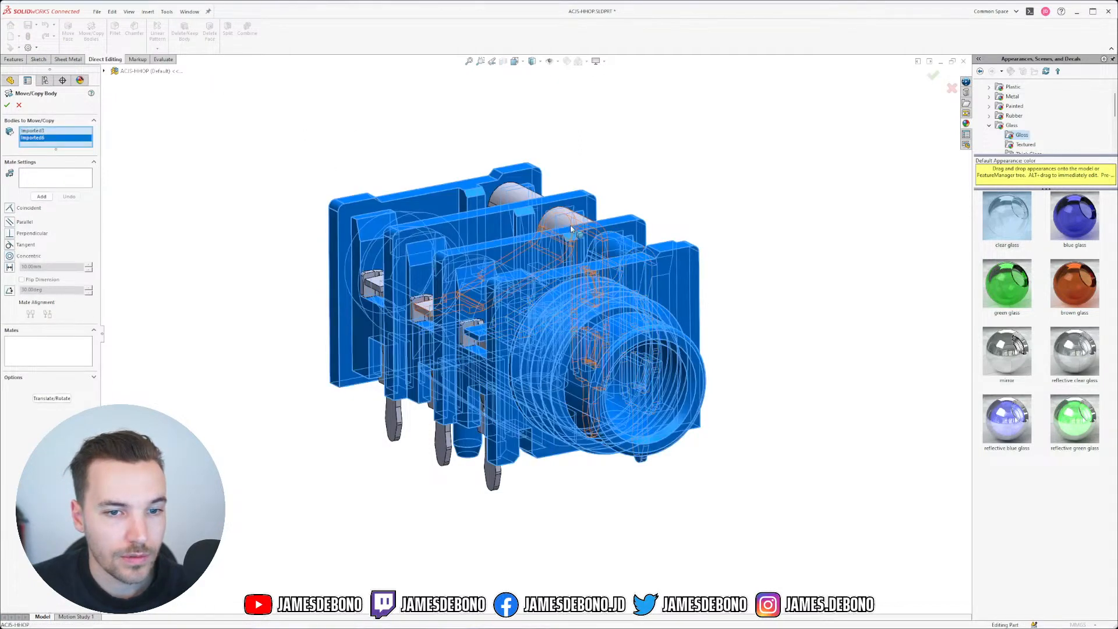
{"action": "left_click", "coordinate": [573, 230]}
{"action": "left_click", "coordinate": [512, 195]}
{"action": "left_click", "coordinate": [366, 279]}
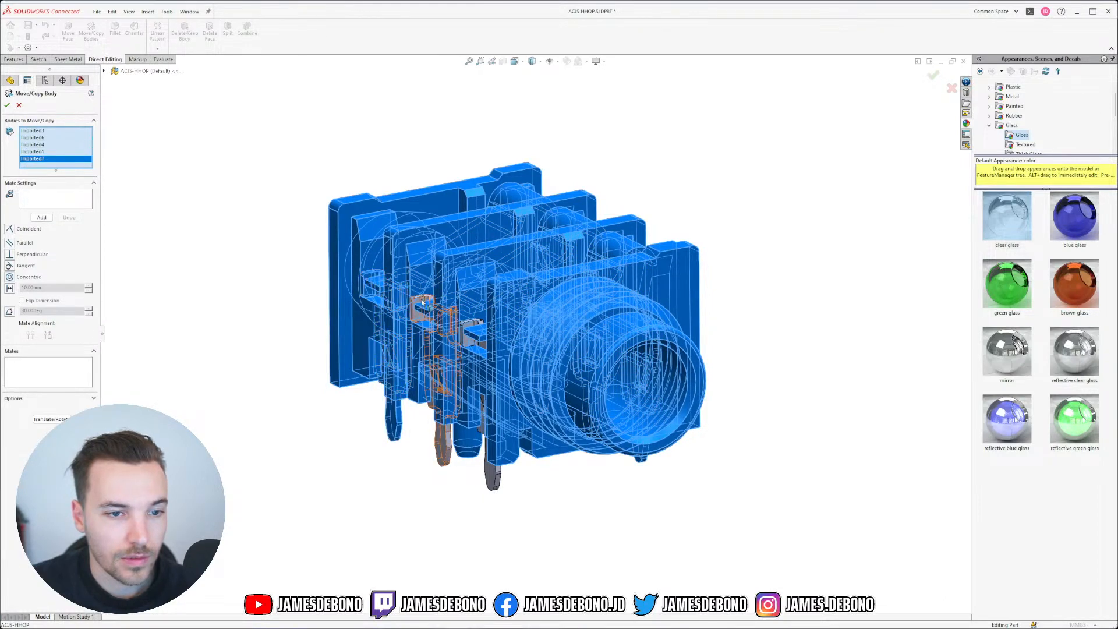
{"action": "left_click", "coordinate": [422, 303]}
{"action": "left_click", "coordinate": [463, 333]}
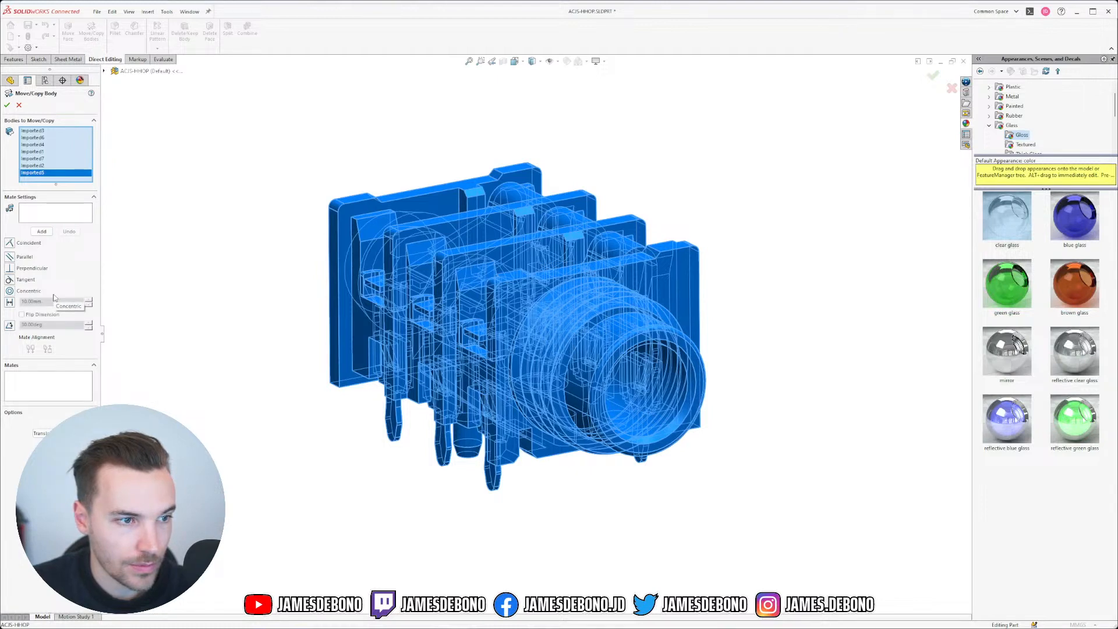
Step: Add a Coincident mate between the jack opening's round face and the Front Plane
{"action": "left_click", "coordinate": [42, 232]}
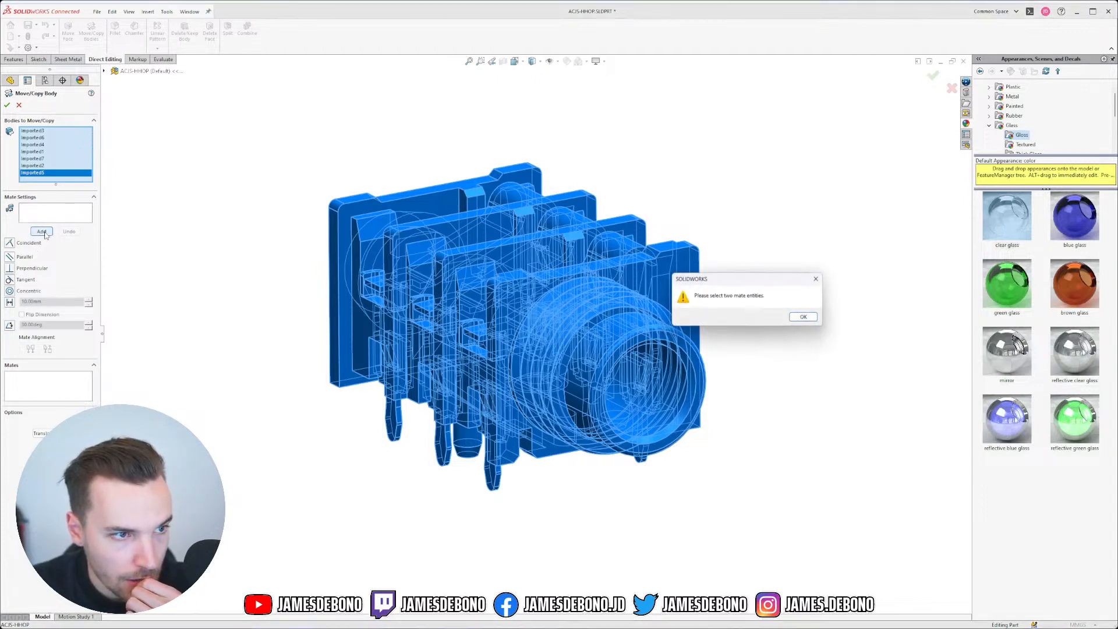
{"action": "left_click", "coordinate": [804, 317]}
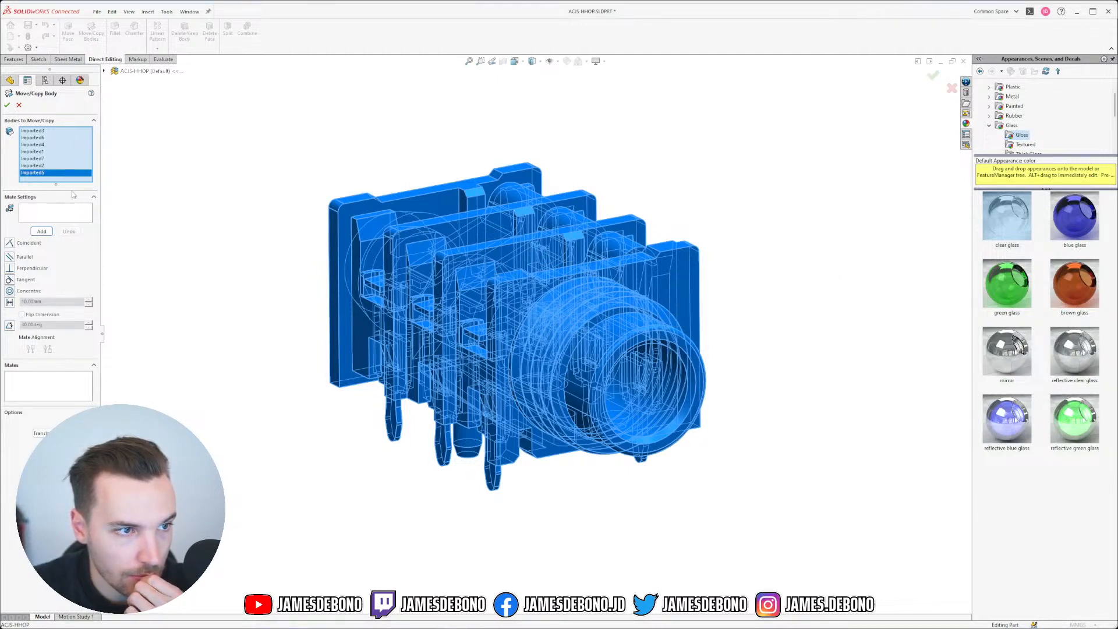
{"action": "left_click", "coordinate": [56, 211]}
{"action": "left_click", "coordinate": [659, 340]}
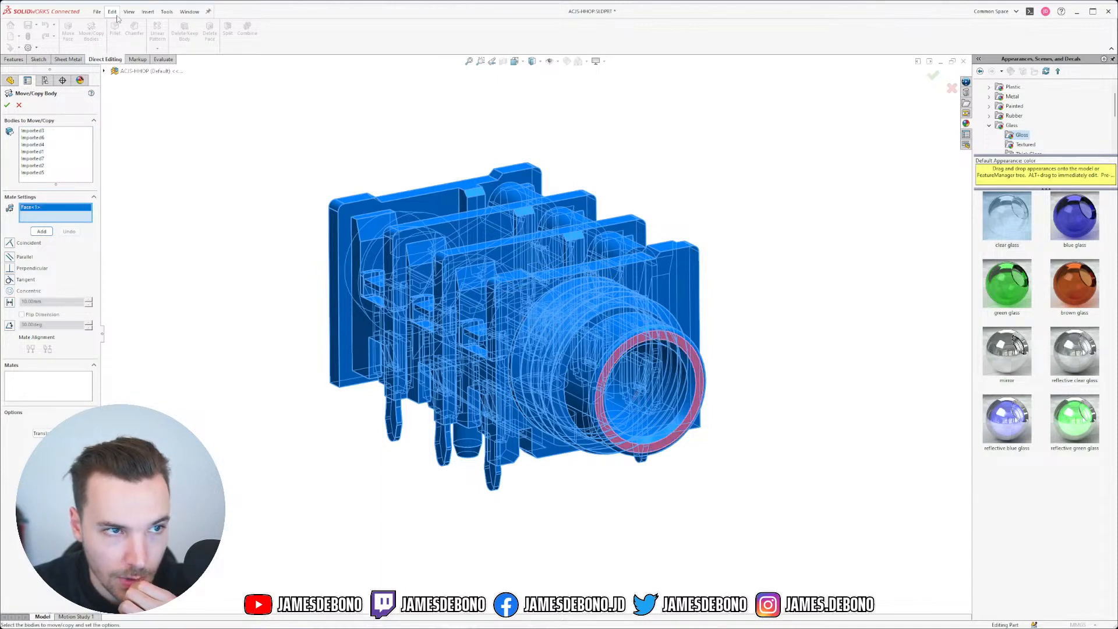
{"action": "left_click", "coordinate": [103, 70]}
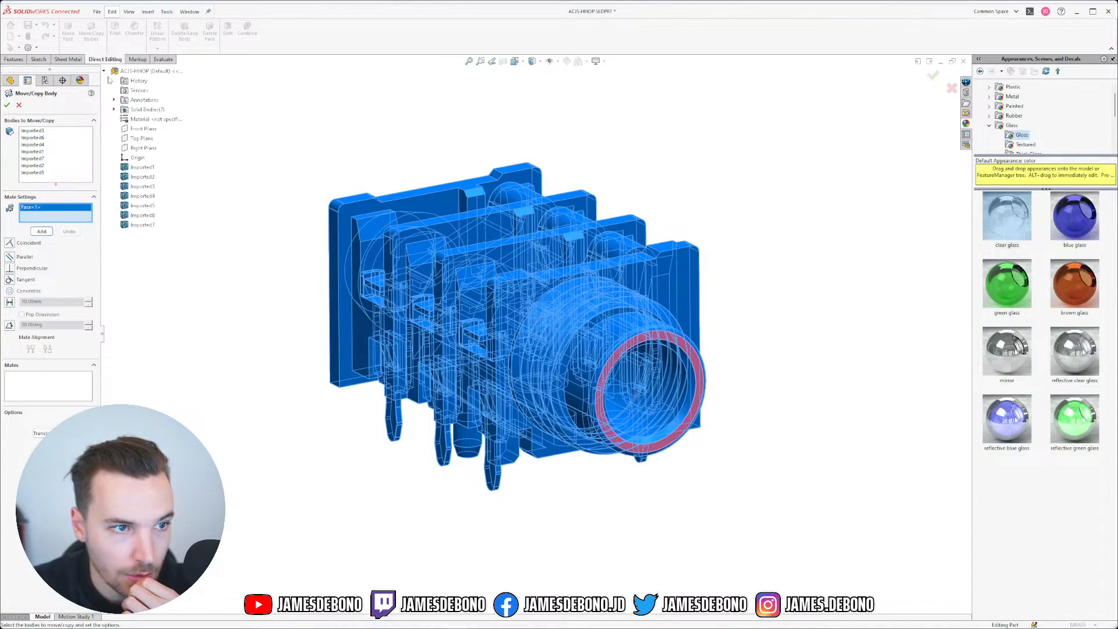
{"action": "left_click", "coordinate": [146, 129]}
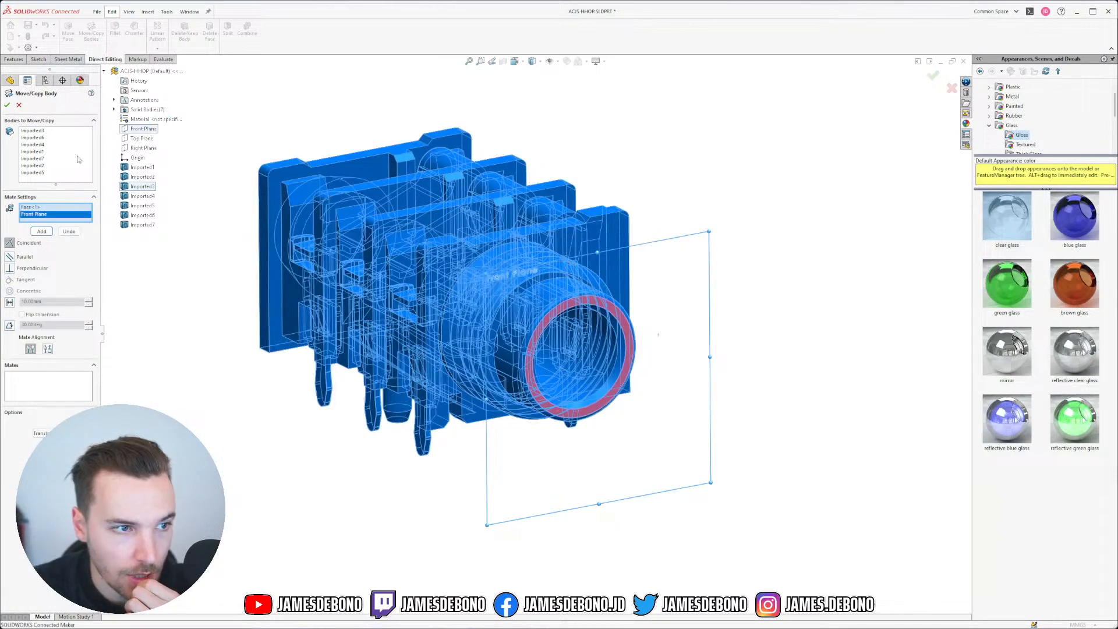
{"action": "left_click", "coordinate": [44, 232]}
Step: Mate the jack's underside face coincident to the Top Plane and confirm the move
{"action": "middle_click_drag", "start_coordinate": [427, 347], "coordinate": [467, 501]}
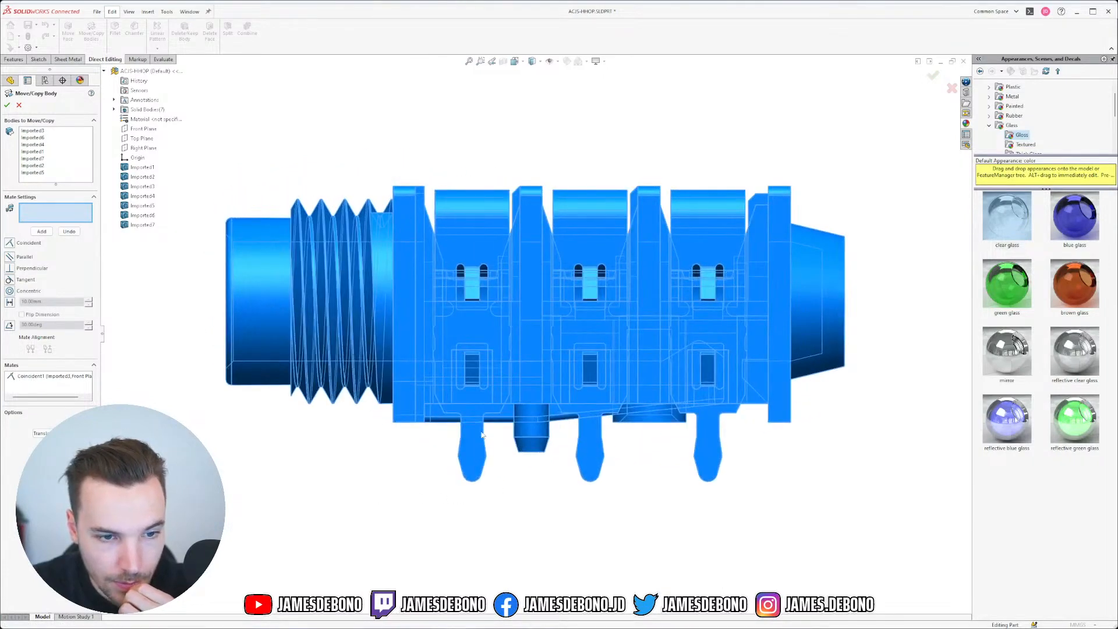
{"action": "scroll", "coordinate": [427, 422], "scroll_direction": "down", "scroll_amount": 3}
{"action": "middle_click_drag", "start_coordinate": [418, 403], "coordinate": [518, 499]}
{"action": "left_click", "coordinate": [405, 420]}
{"action": "scroll", "coordinate": [527, 499], "scroll_direction": "up", "scroll_amount": 3}
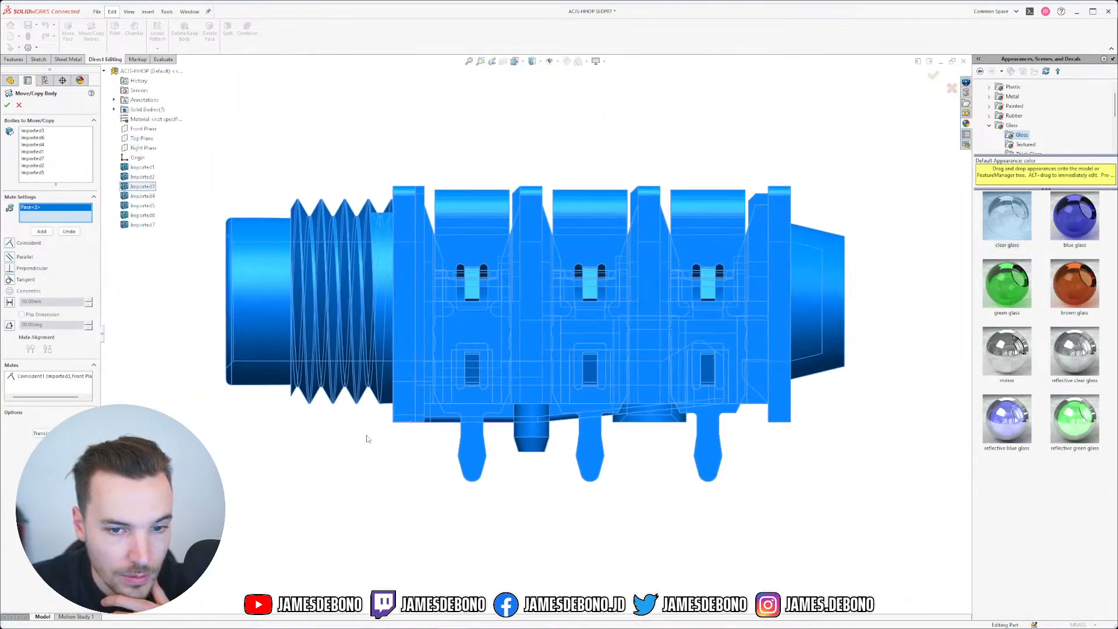
{"action": "left_click", "coordinate": [141, 138]}
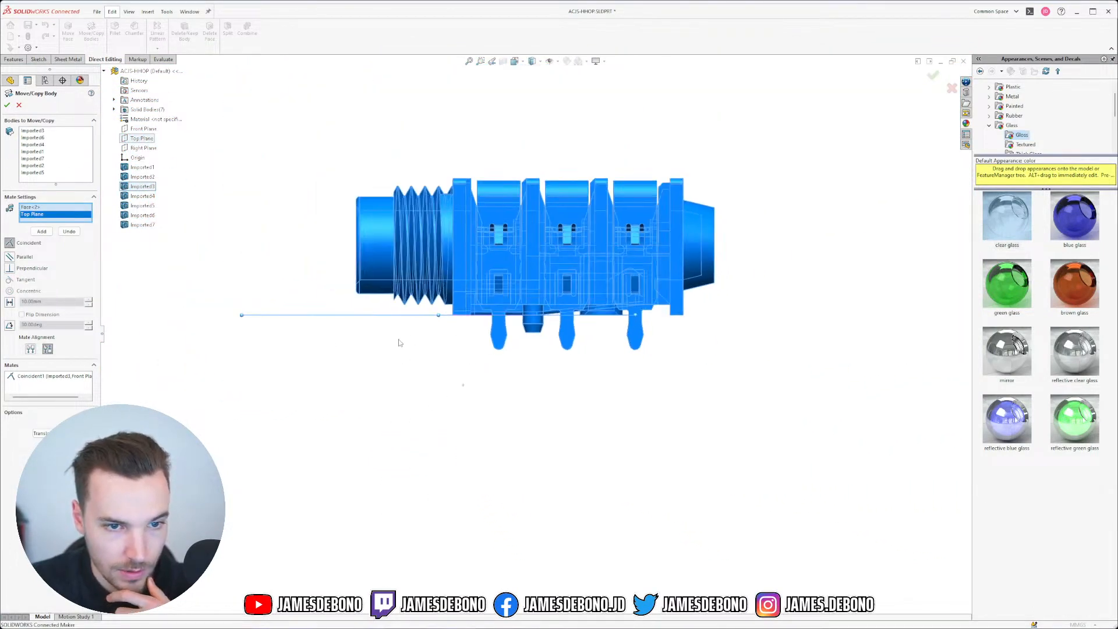
{"action": "middle_click_drag", "start_coordinate": [399, 341], "coordinate": [570, 395]}
{"action": "left_click", "coordinate": [8, 106]}
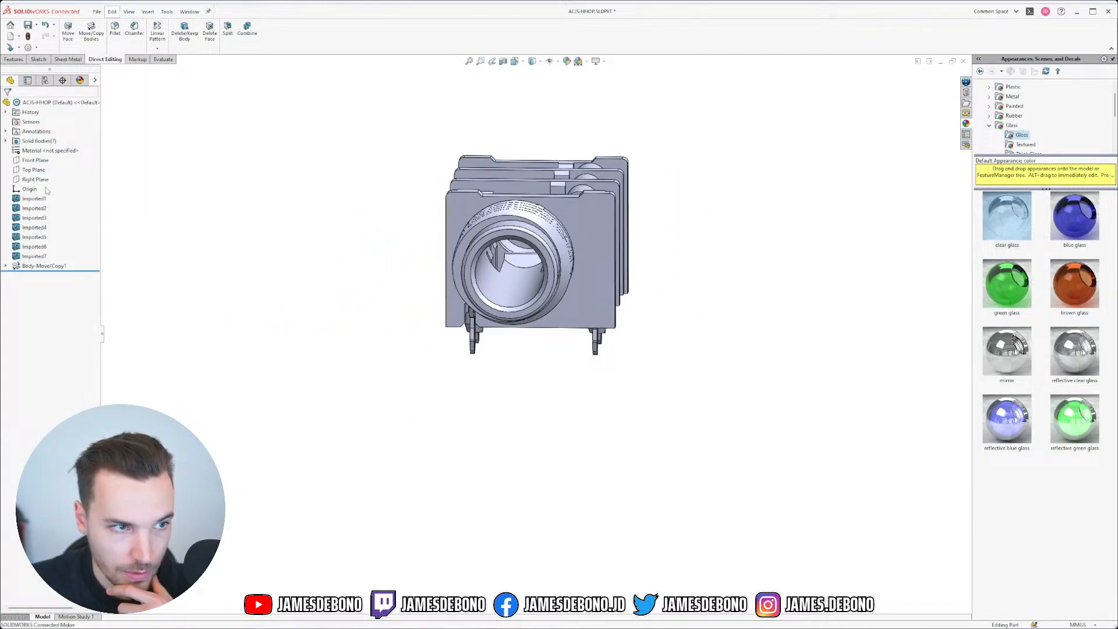
Step: View the repositioned jack Normal To the Right Plane, then orbit to inspect its alignment
{"action": "left_click", "coordinate": [35, 179]}
{"action": "middle_click_drag", "start_coordinate": [396, 198], "coordinate": [414, 355]}
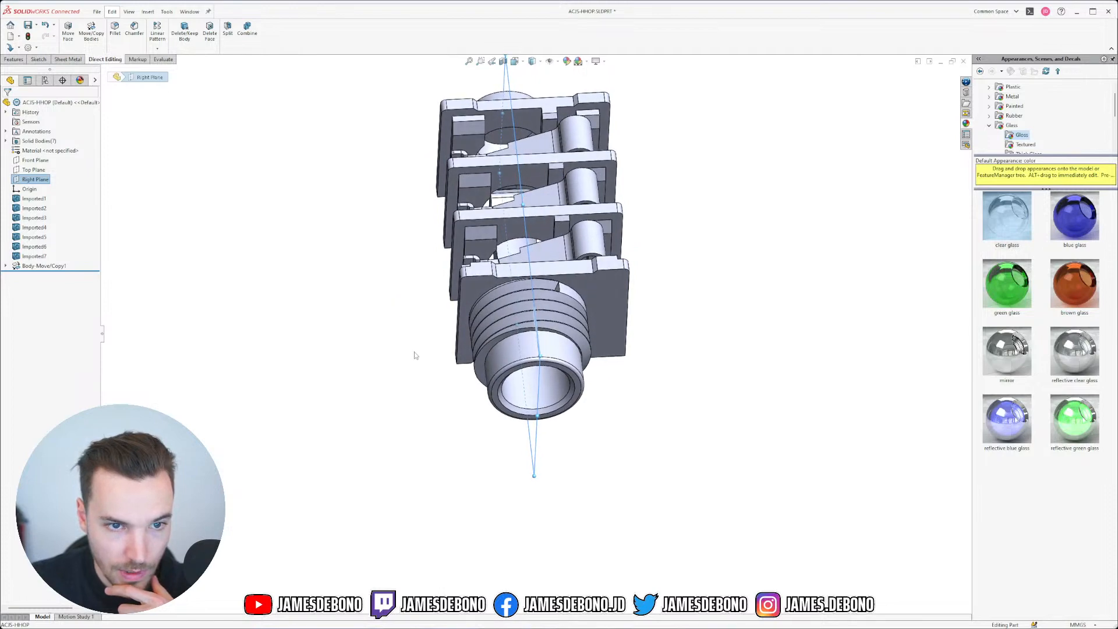
{"action": "key", "text": "ctrl+8"}
{"action": "scroll", "coordinate": [401, 299], "scroll_direction": "up", "scroll_amount": 7}
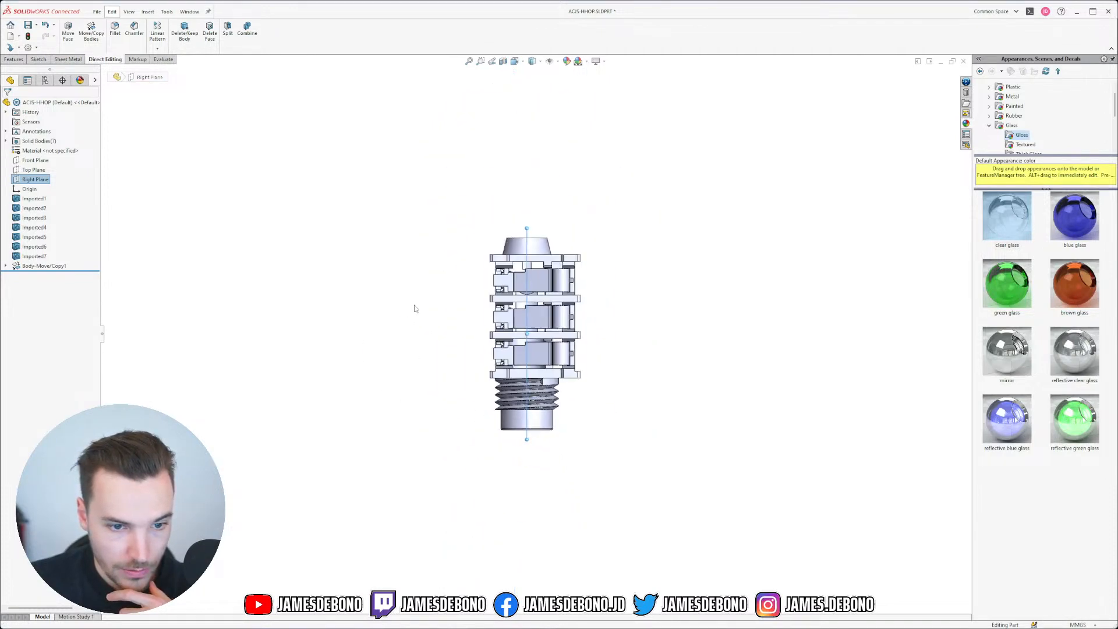
{"action": "scroll", "coordinate": [625, 387], "scroll_direction": "down", "scroll_amount": 2}
{"action": "left_click", "coordinate": [571, 378]}
{"action": "middle_click_drag", "start_coordinate": [569, 378], "coordinate": [574, 163]}
{"action": "scroll", "coordinate": [550, 306], "scroll_direction": "down", "scroll_amount": 3}
{"action": "mouse_move", "coordinate": [479, 317]}
{"action": "middle_mouse_down"}
{"action": "mouse_move", "coordinate": [433, 272]}
{"action": "mouse_move", "coordinate": [492, 303]}
{"action": "middle_mouse_up"}
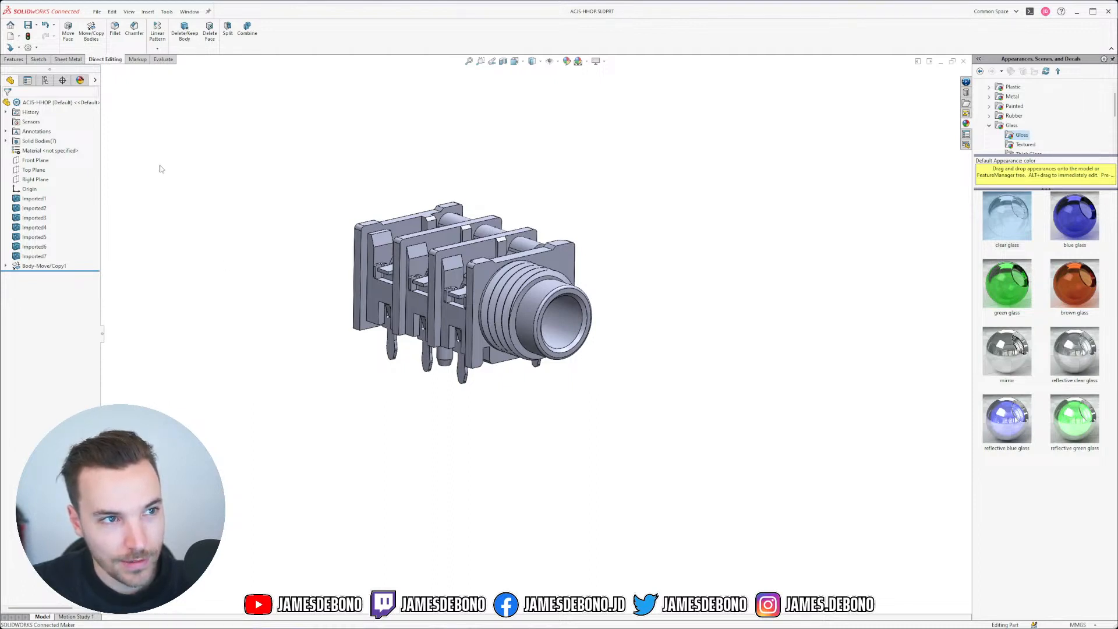
Step: Save a STEP AP214 copy of the part as ACJS-HHOP-temp.STEP
{"action": "left_click", "coordinate": [36, 26]}
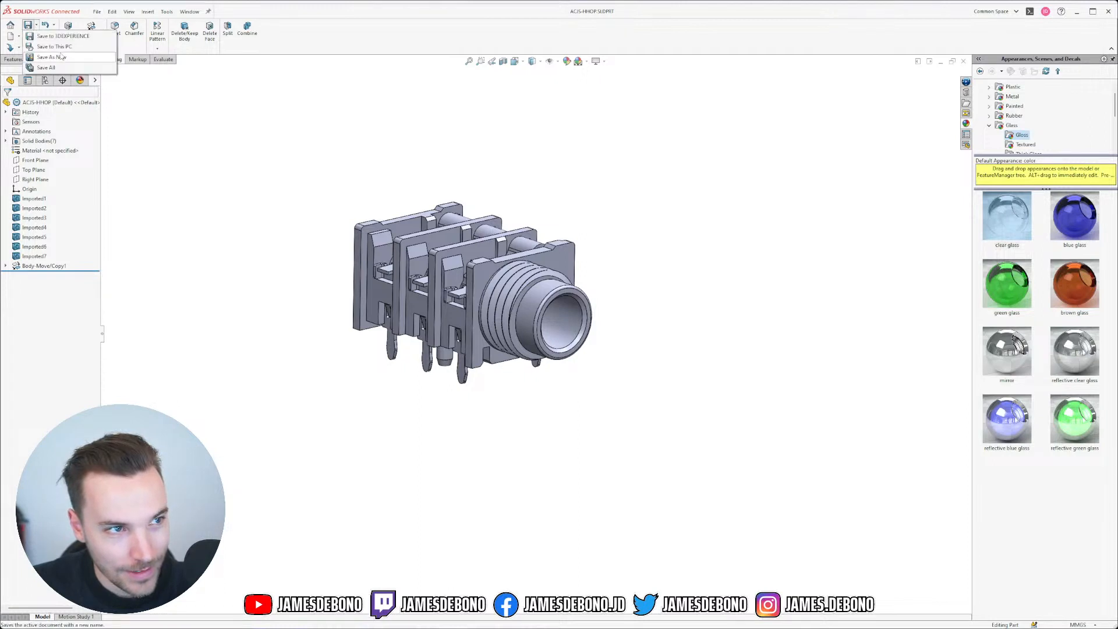
{"action": "left_click", "coordinate": [65, 57]}
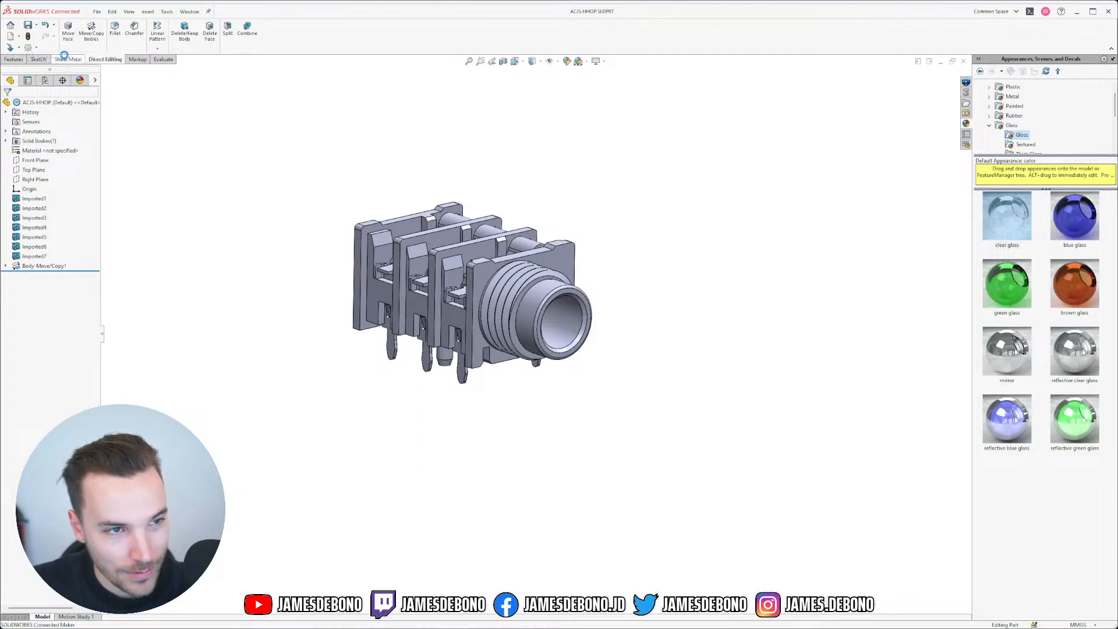
{"action": "left_click", "coordinate": [454, 389]}
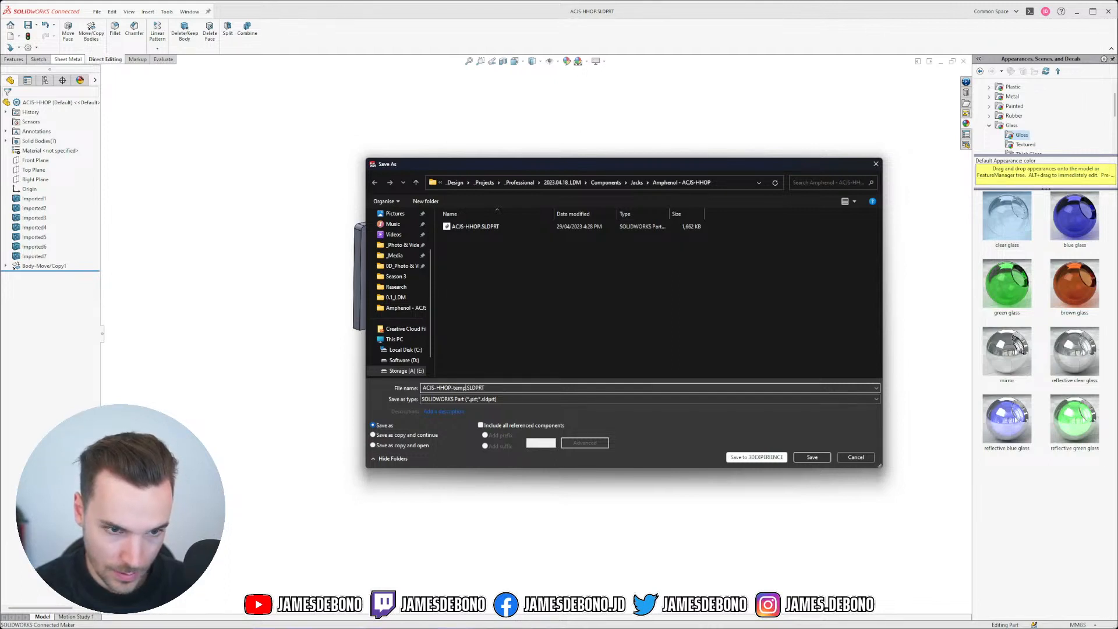
{"action": "left_click", "coordinate": [410, 445]}
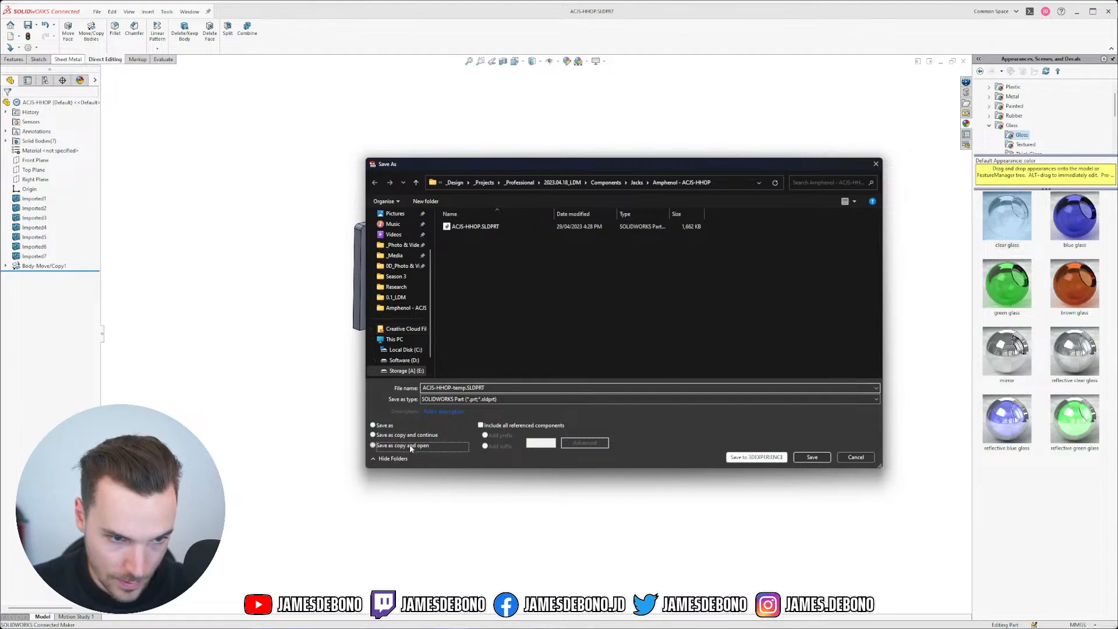
{"action": "left_click", "coordinate": [489, 400]}
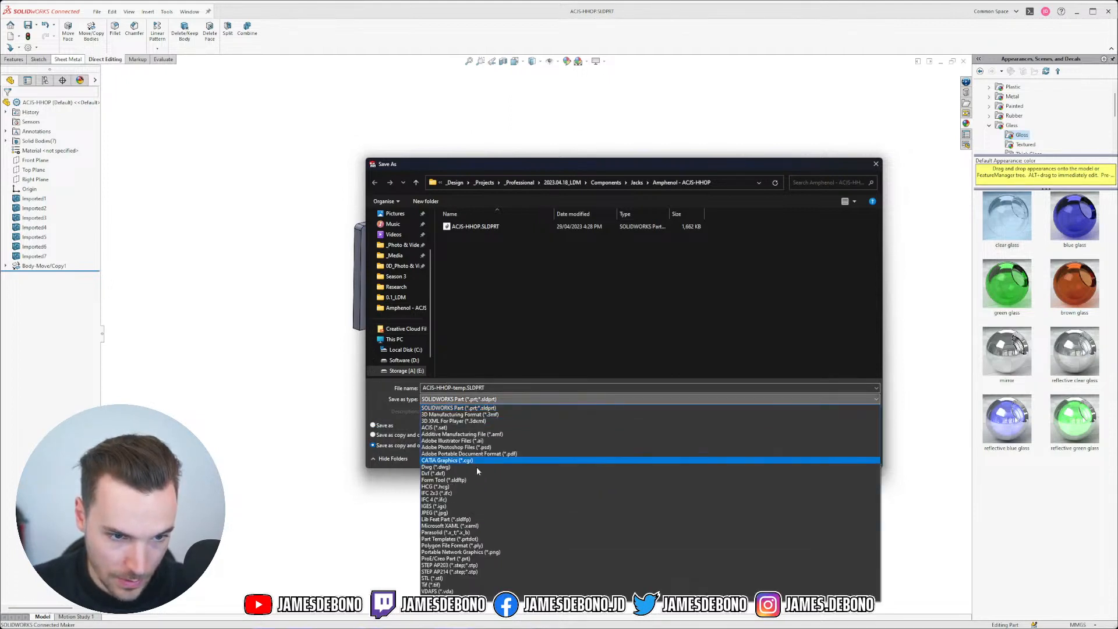
{"action": "left_click", "coordinate": [467, 571]}
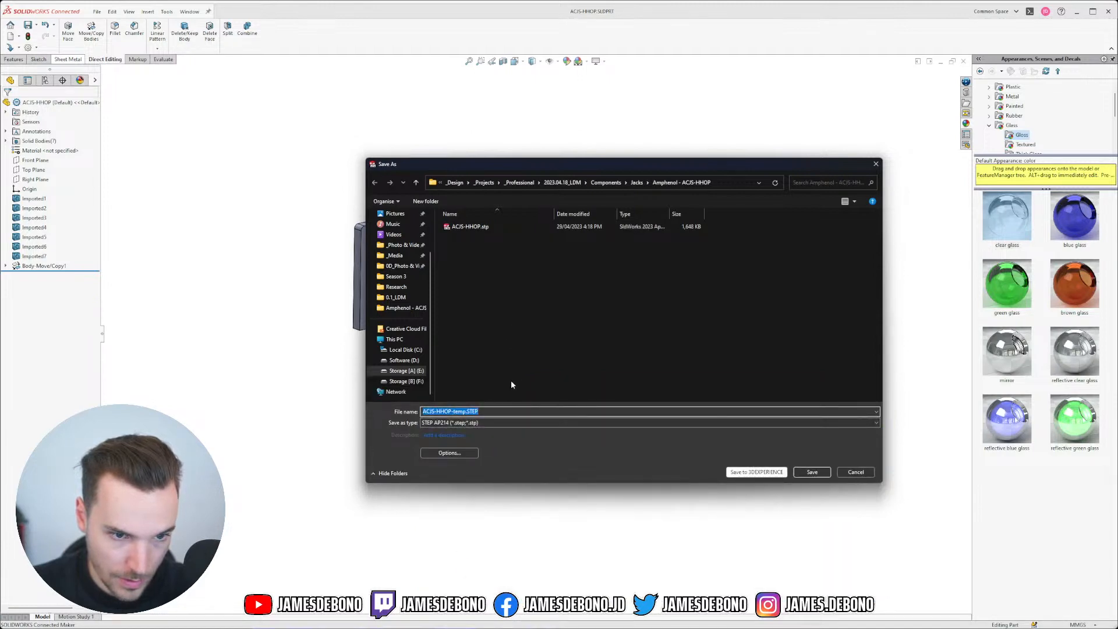
{"action": "left_click", "coordinate": [812, 471]}
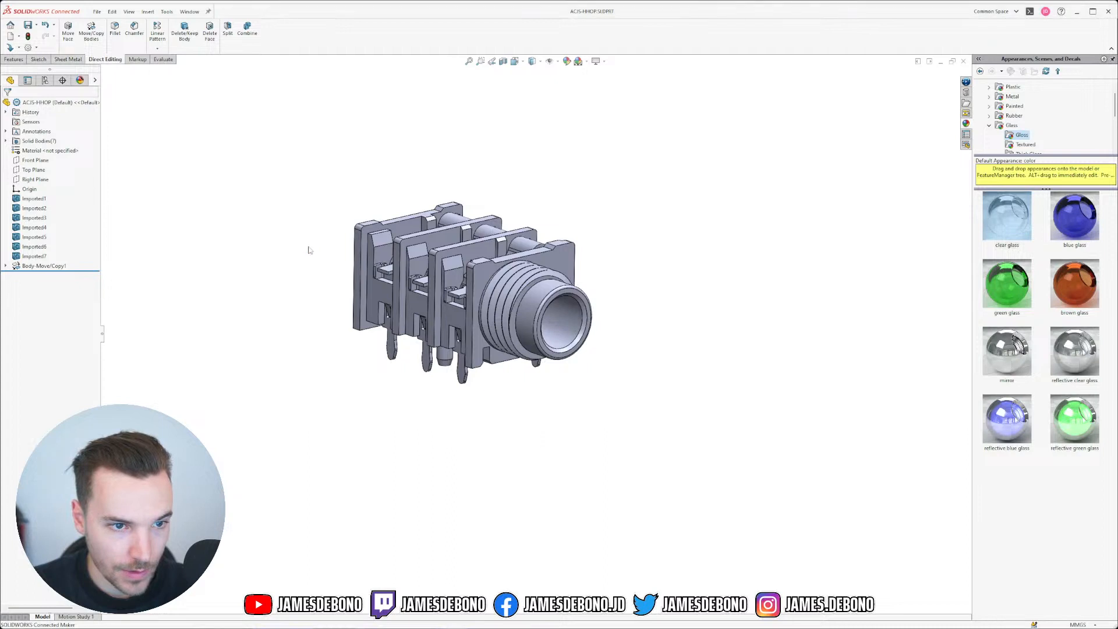
Step: Close the part, check the open documents, and switch to the Amphenol - ACJS-HHOP folder
{"action": "left_click", "coordinate": [962, 63]}
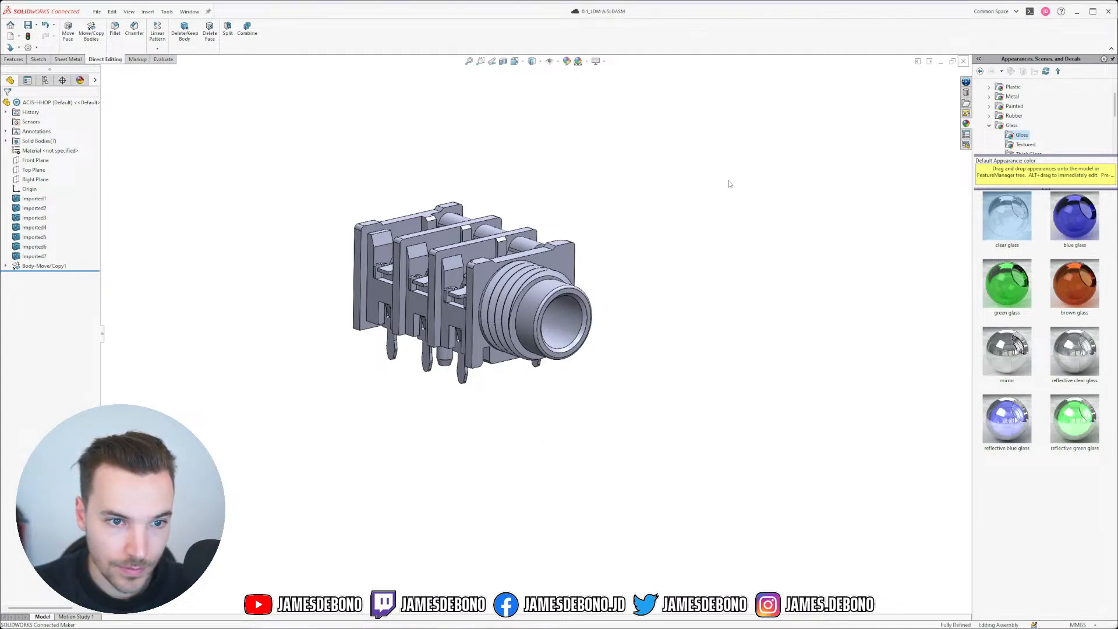
{"action": "left_click", "coordinate": [185, 12]}
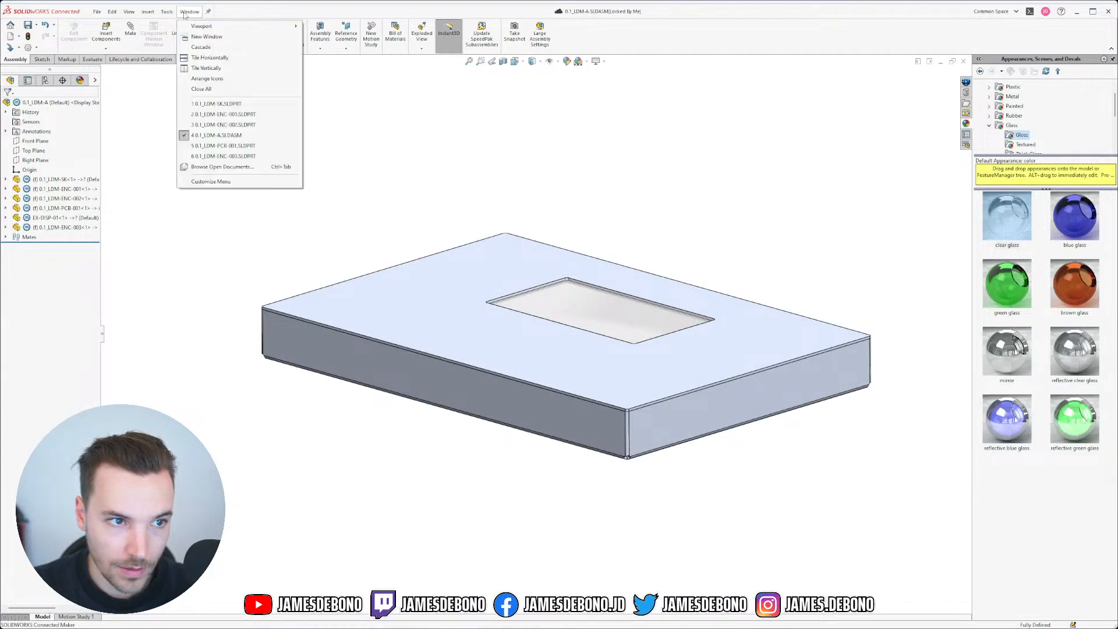
{"action": "left_click", "coordinate": [508, 142]}
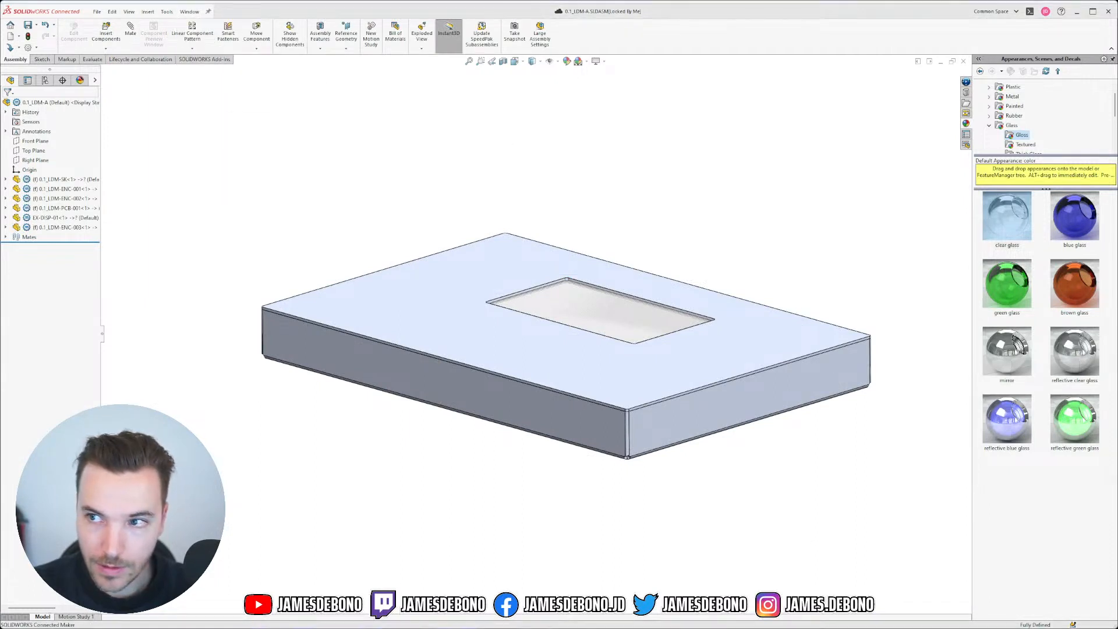
{"action": "key", "text": "alt+Tab"}
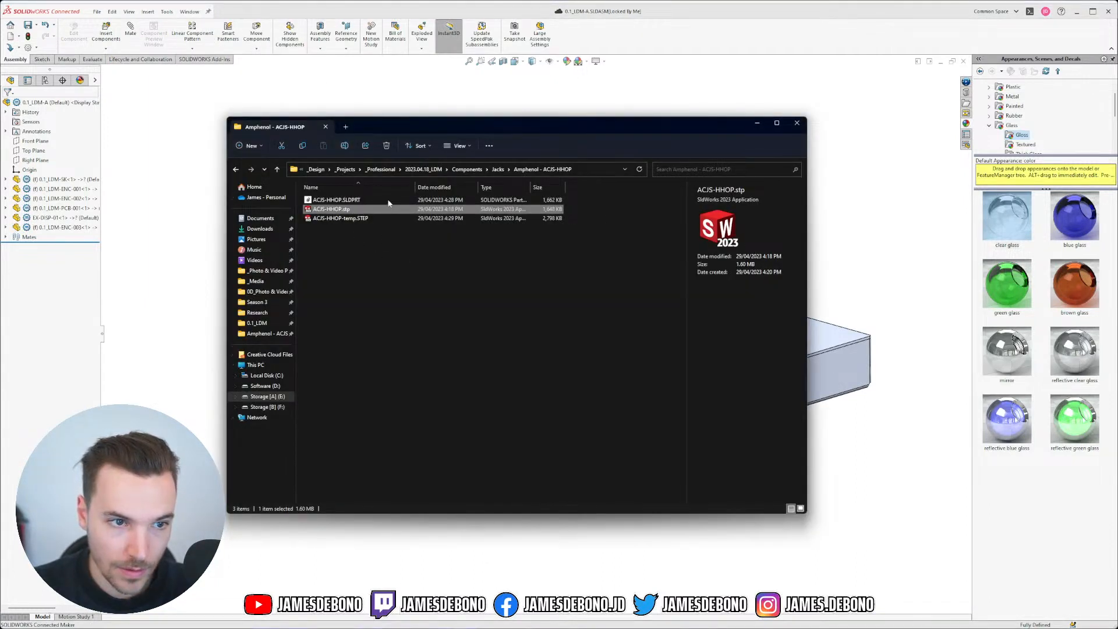
Step: Delete ACJS-HHOP.SLDPRT from the folder and open ACJS-HHOP-temp.STEP in SOLIDWORKS
{"action": "left_click", "coordinate": [352, 200]}
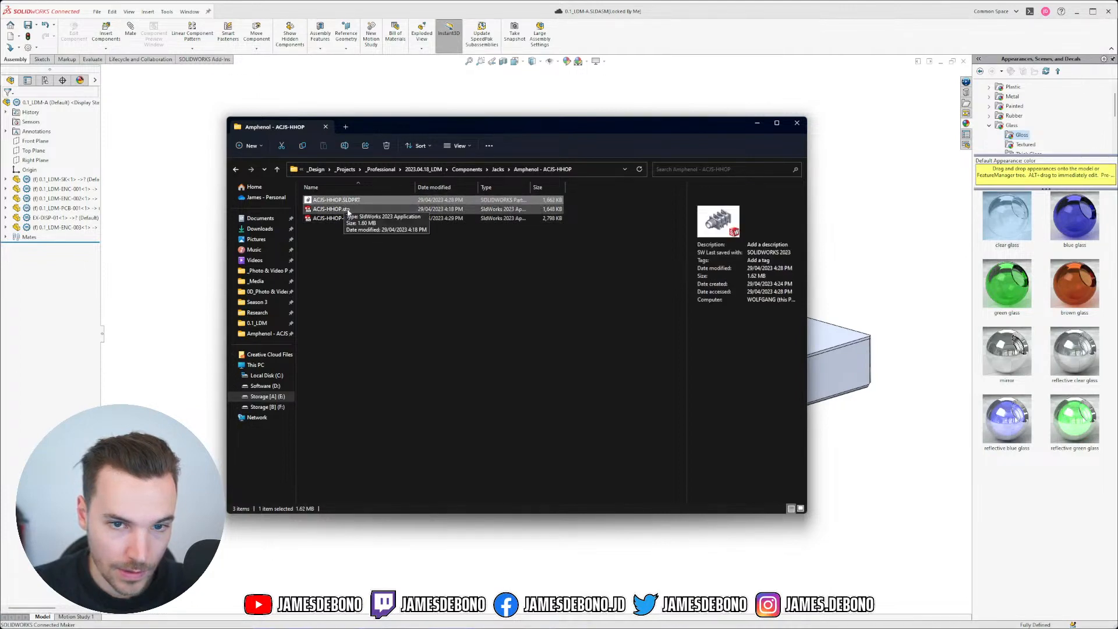
{"action": "key", "text": "Delete"}
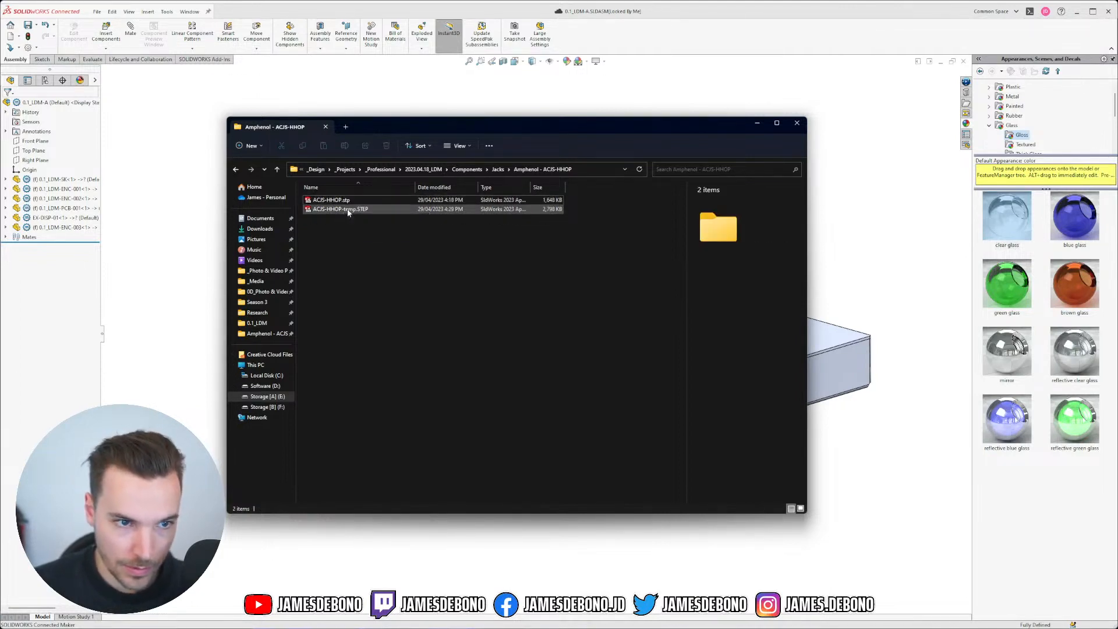
{"action": "left_click", "coordinate": [349, 209]}
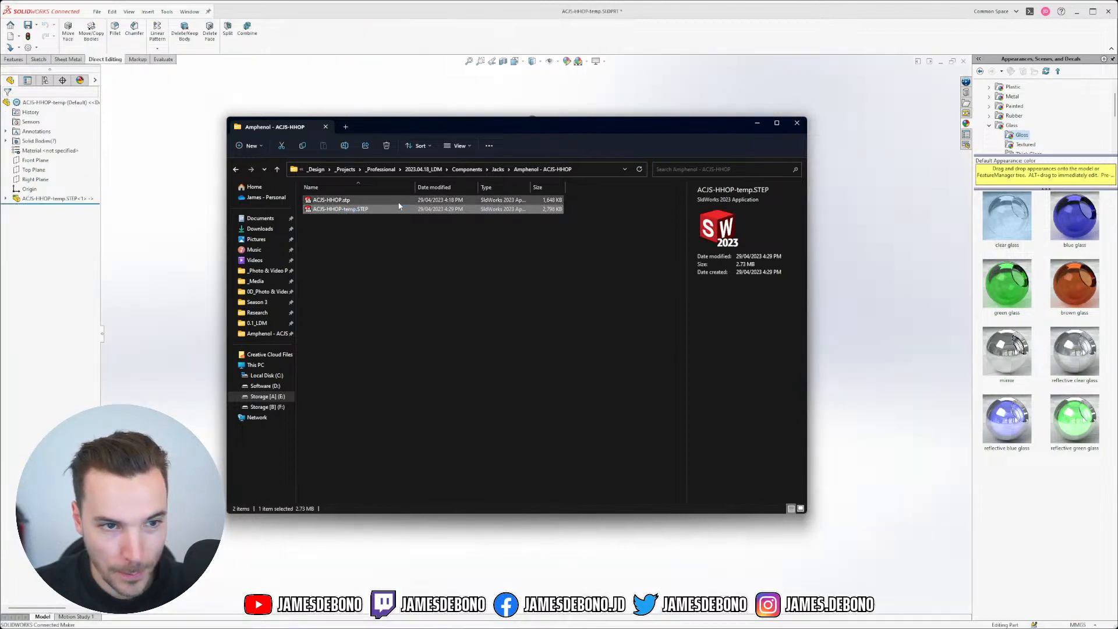
Step: Check the imported jack's Front Plane and lower side view, then close the part
{"action": "left_click", "coordinate": [757, 123]}
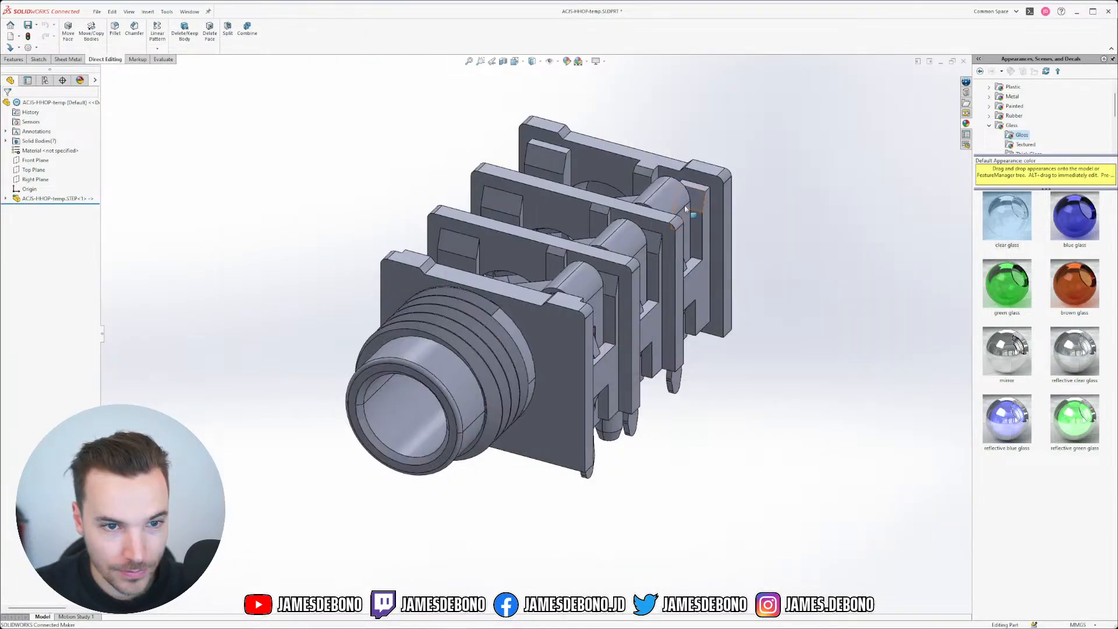
{"action": "left_click", "coordinate": [35, 160]}
{"action": "middle_click_drag", "start_coordinate": [411, 290], "coordinate": [550, 240]}
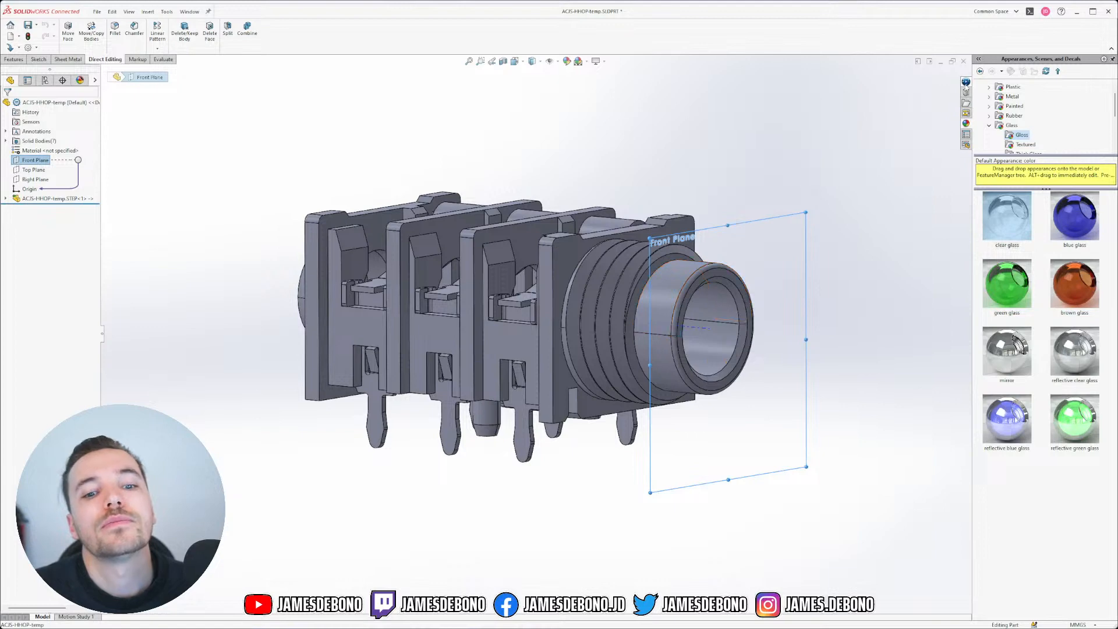
{"action": "left_click", "coordinate": [890, 125]}
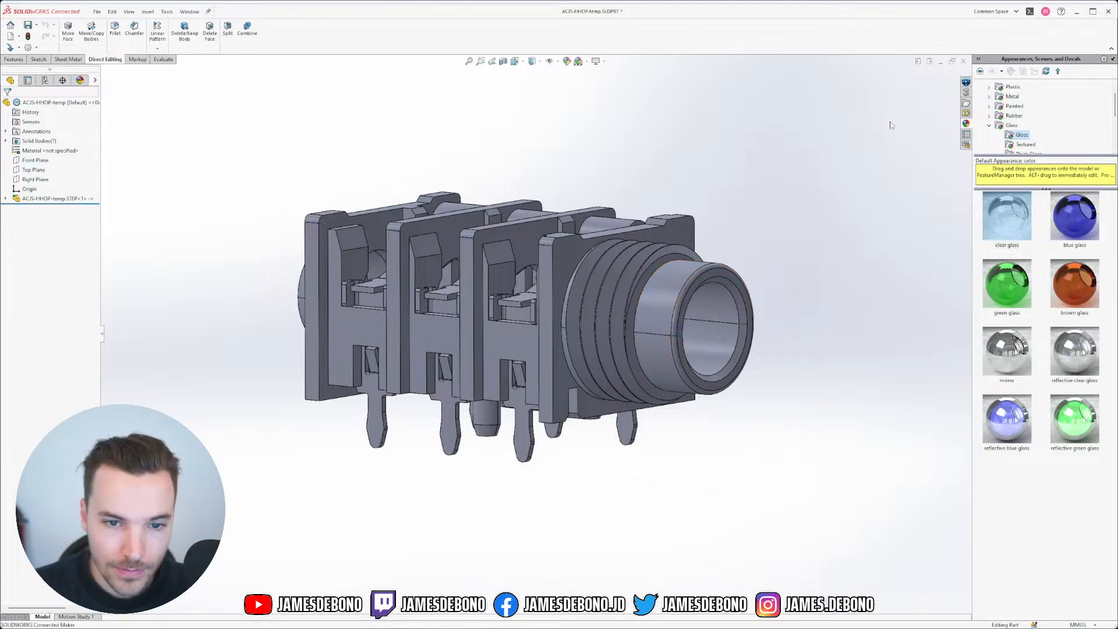
{"action": "left_click", "coordinate": [963, 60]}
Step: Discard the temp part and open ACJS-HHOP.stp without FeatureWorks recognition
{"action": "left_click", "coordinate": [719, 324]}
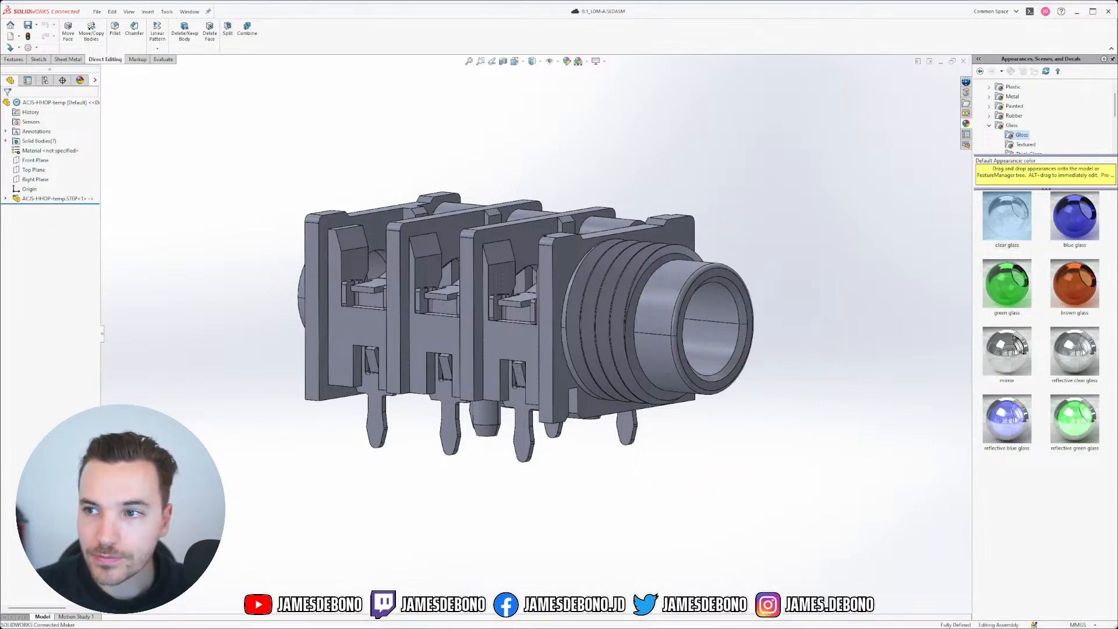
{"action": "key", "text": "alt+Tab"}
{"action": "left_click", "coordinate": [526, 297]}
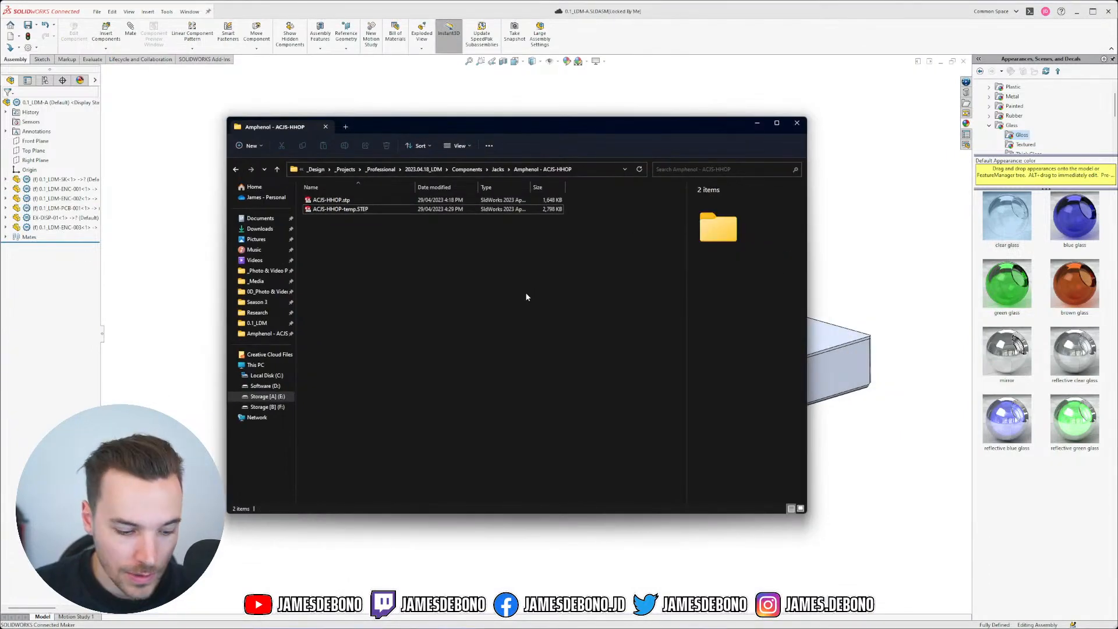
{"action": "double_click", "coordinate": [354, 201]}
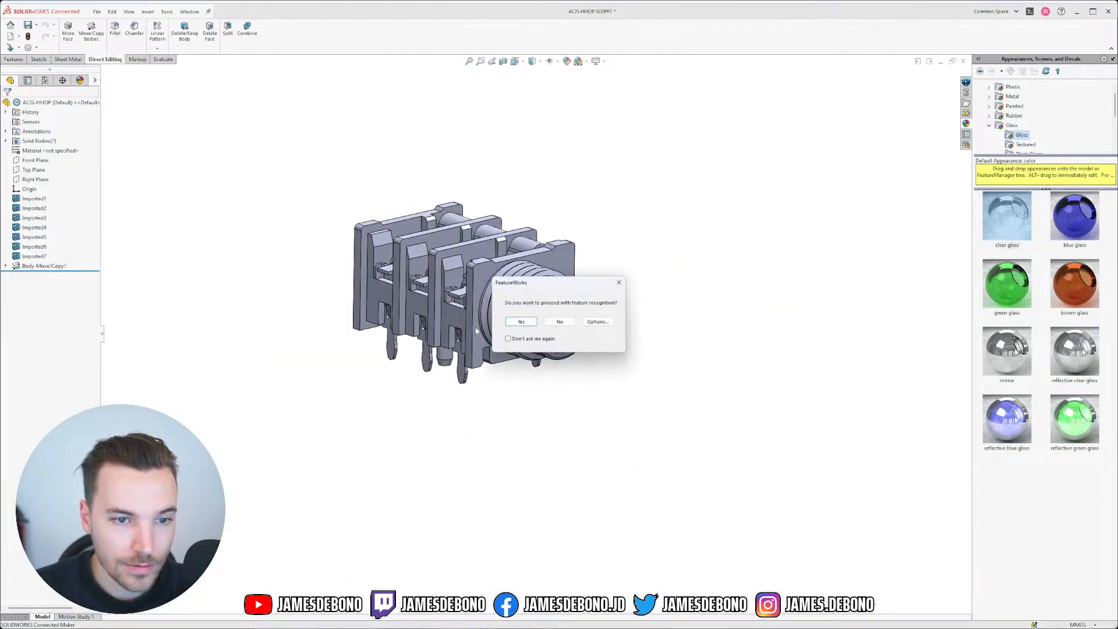
{"action": "left_click", "coordinate": [560, 322]}
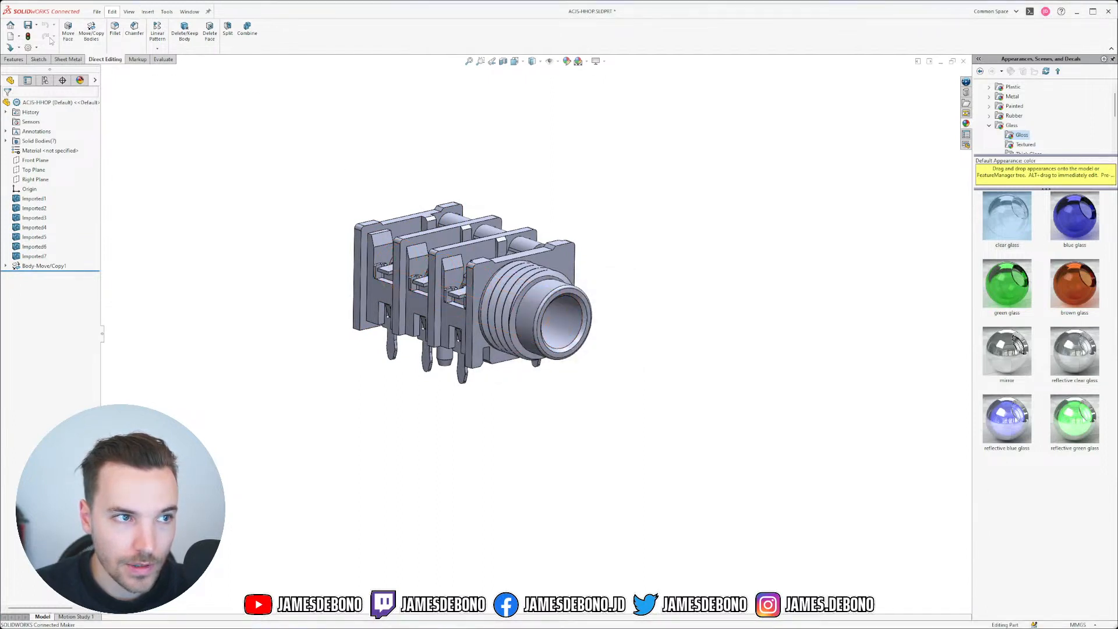
Step: Re-export it as STEP AP214 over ACJS-HHOP-temp.STEP with Split periodic faces off
{"action": "left_click", "coordinate": [37, 25]}
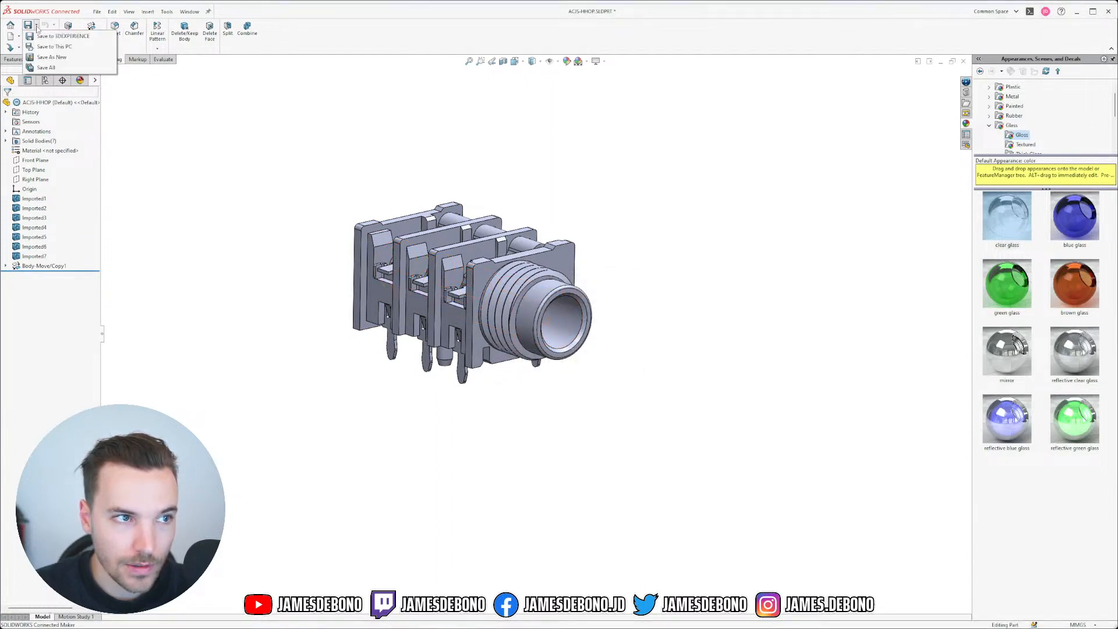
{"action": "left_click", "coordinate": [51, 58]}
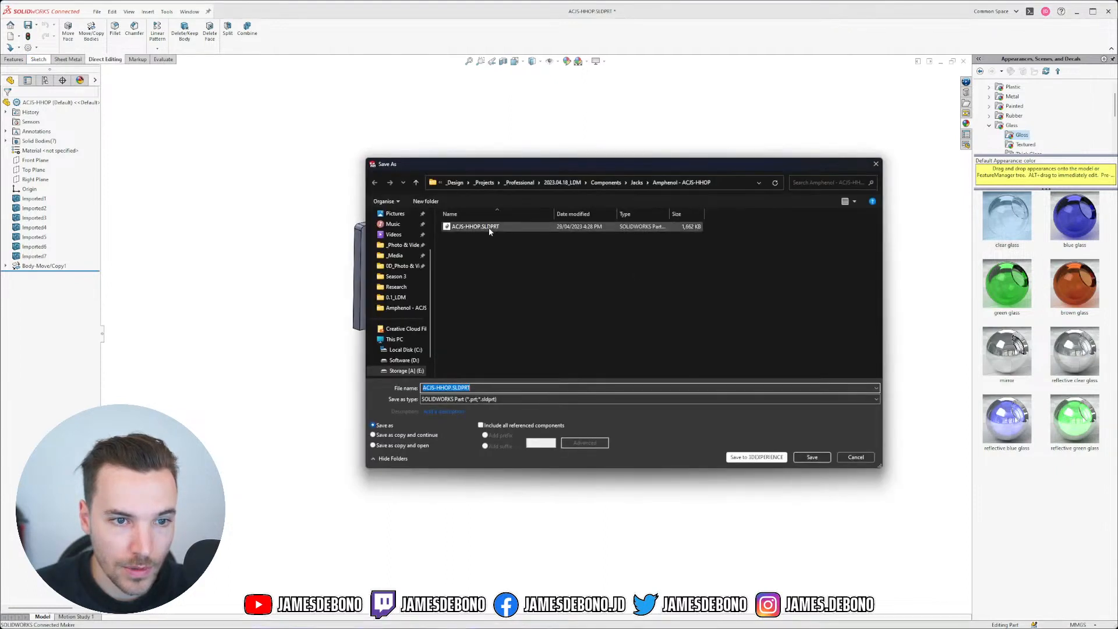
{"action": "left_click", "coordinate": [469, 401]}
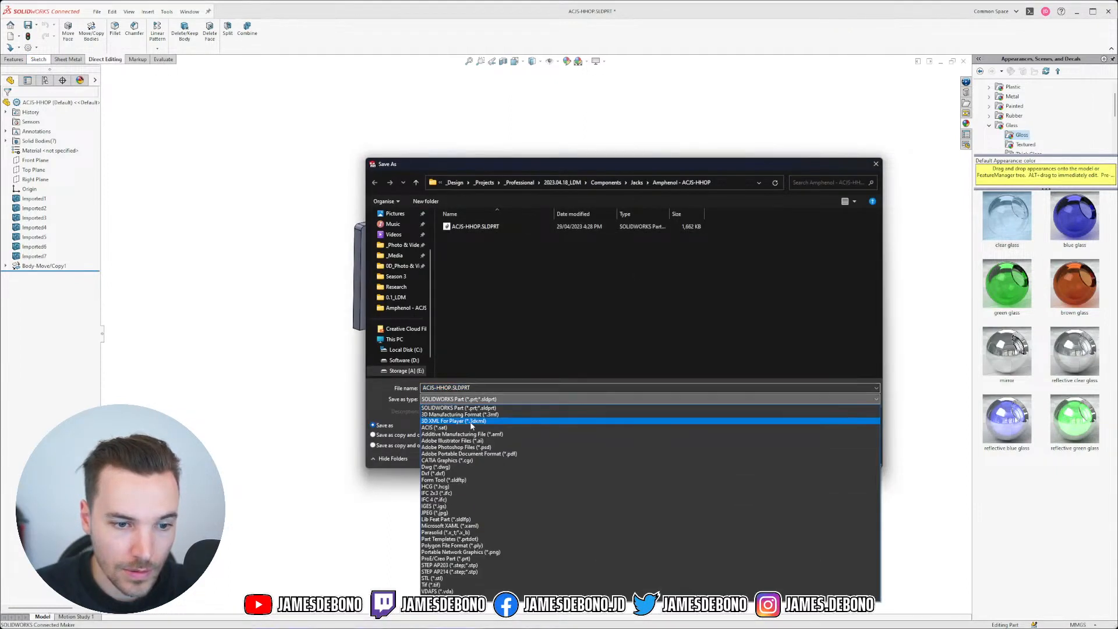
{"action": "left_click", "coordinate": [449, 571]}
{"action": "left_click", "coordinate": [480, 238]}
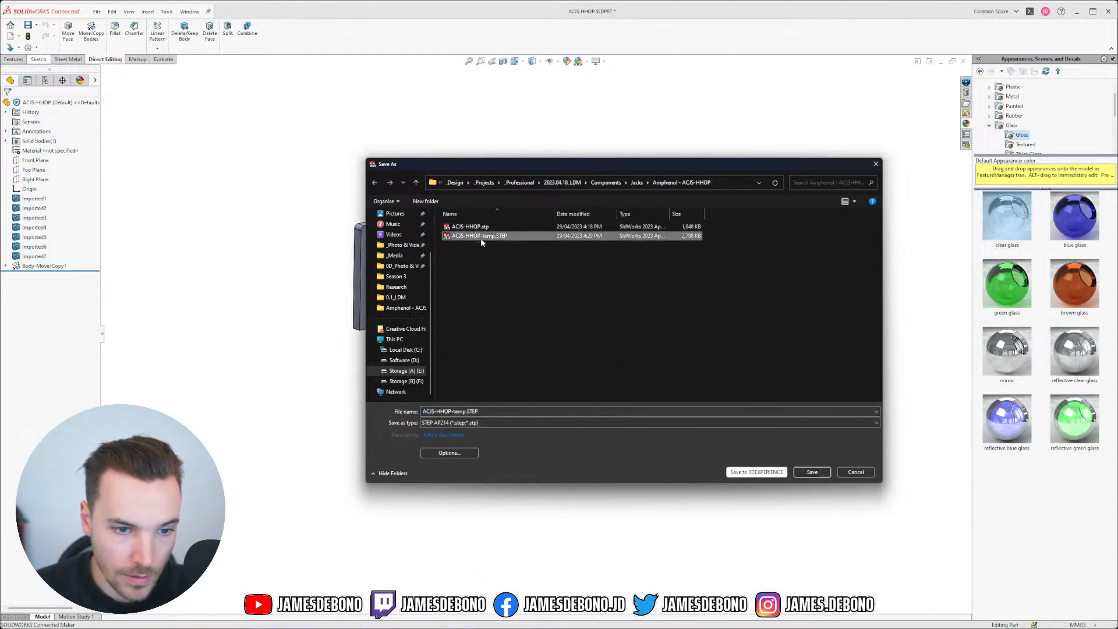
{"action": "left_click", "coordinate": [449, 453]}
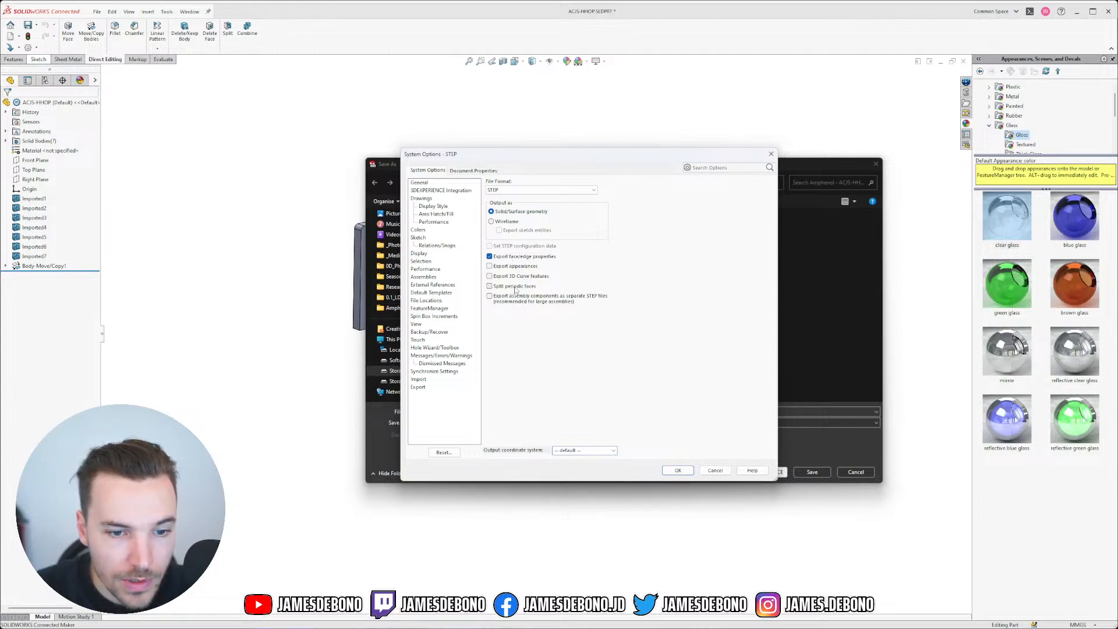
{"action": "left_click", "coordinate": [679, 470]}
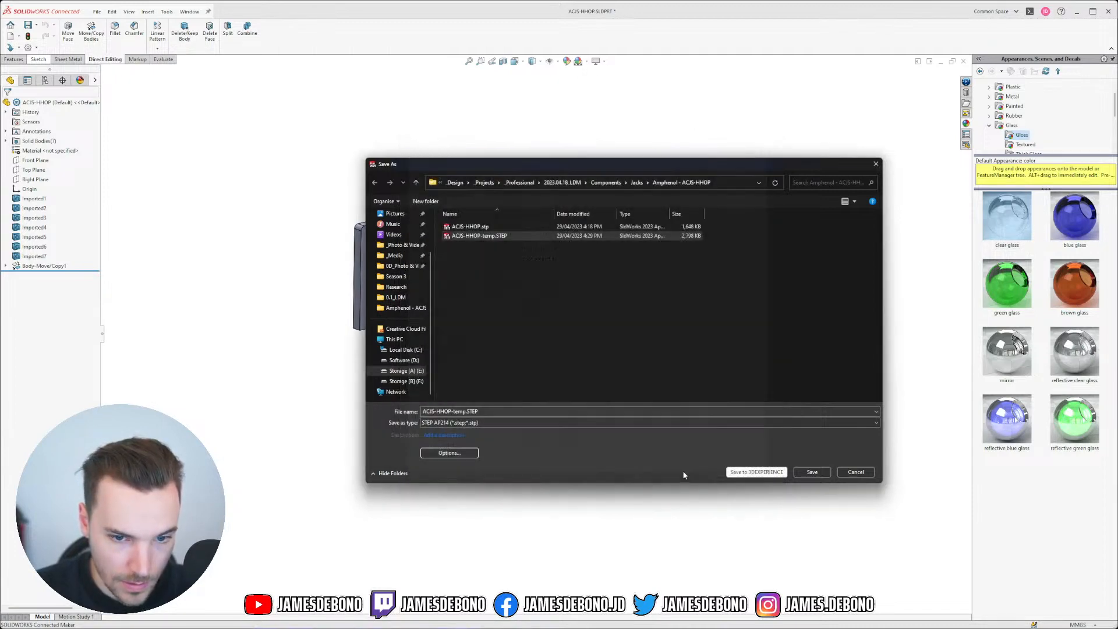
{"action": "left_click", "coordinate": [811, 475]}
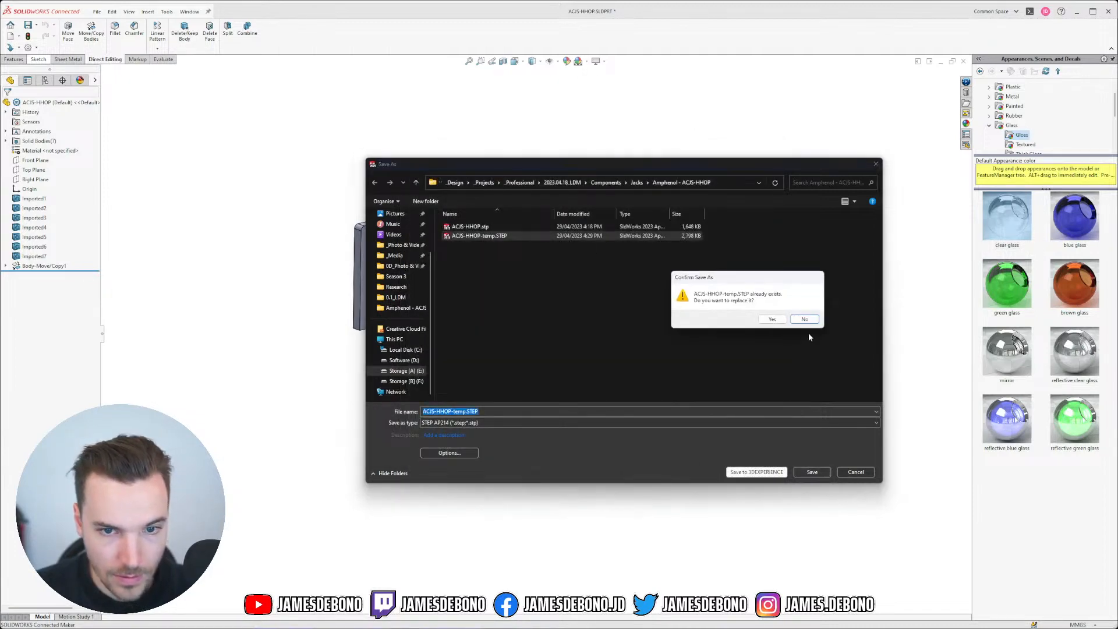
{"action": "left_click", "coordinate": [757, 318]}
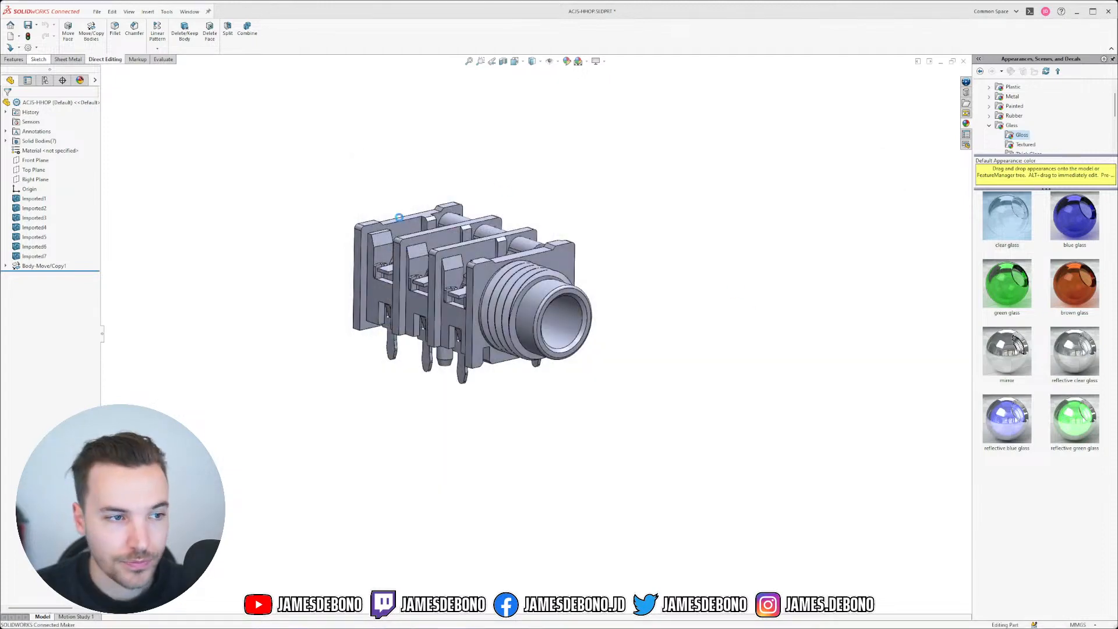
Step: Close ACJS-HHOP without saving, delete ACJS-HHOP.SLDPRT, and open the re-exported ACJS-HHOP-temp.STEP
{"action": "left_click", "coordinate": [962, 61]}
{"action": "left_click", "coordinate": [716, 324]}
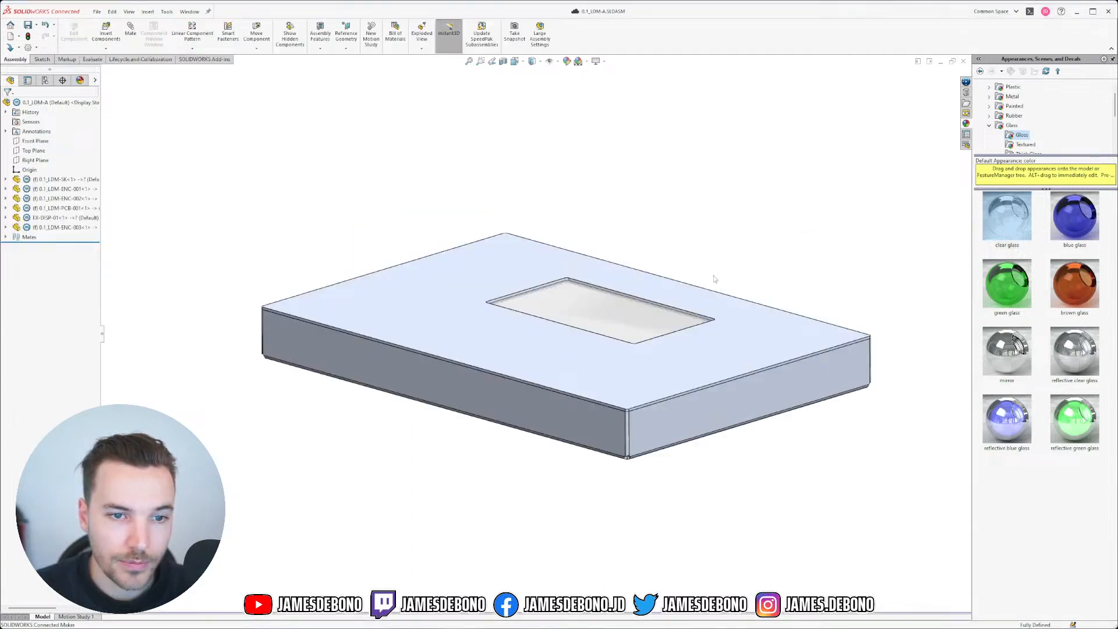
{"action": "key", "text": "alt+Tab"}
{"action": "left_click", "coordinate": [567, 280]}
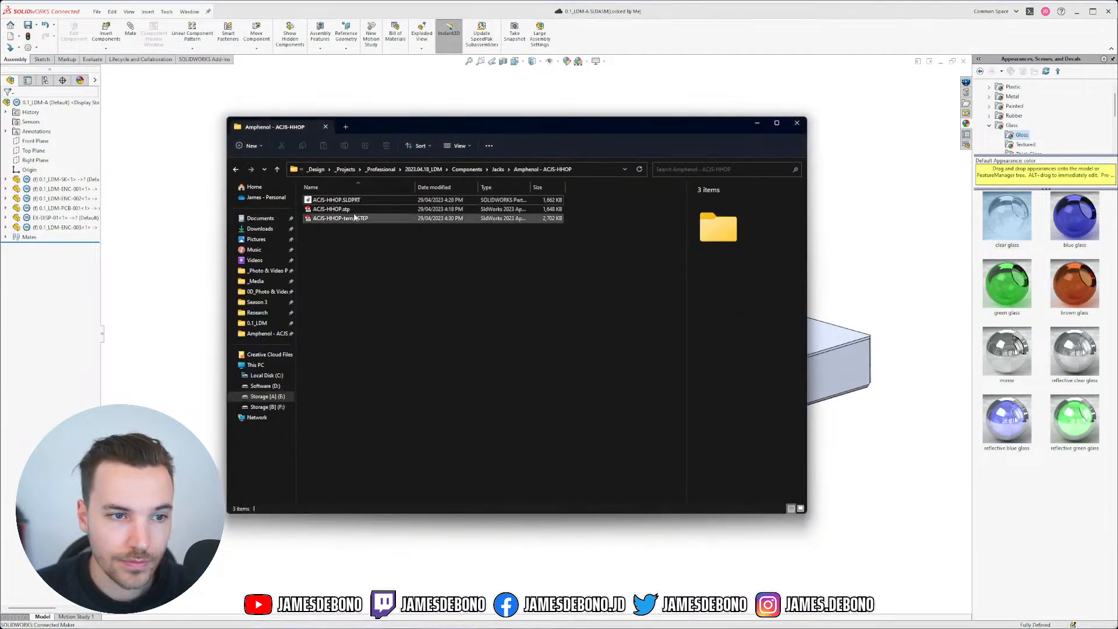
{"action": "left_click", "coordinate": [348, 201]}
{"action": "key", "text": "Delete"}
{"action": "left_click", "coordinate": [348, 210]}
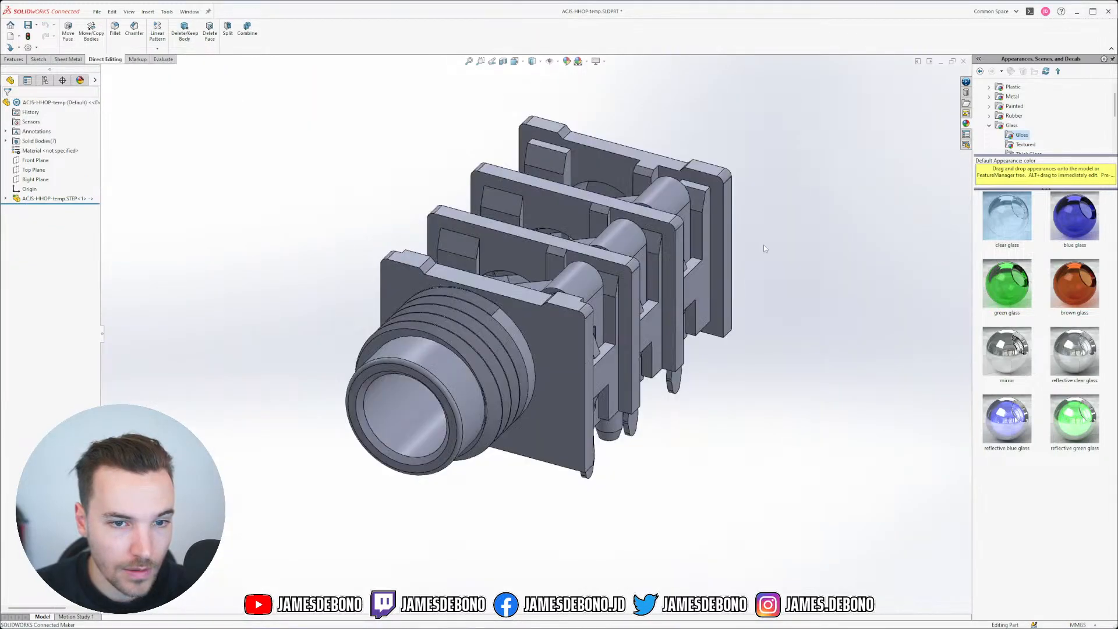
{"action": "middle_click_drag", "start_coordinate": [452, 406], "coordinate": [617, 349]}
Step: Set the background to Plain White and break the imported feature's link to the STEP file
{"action": "left_click", "coordinate": [586, 62]}
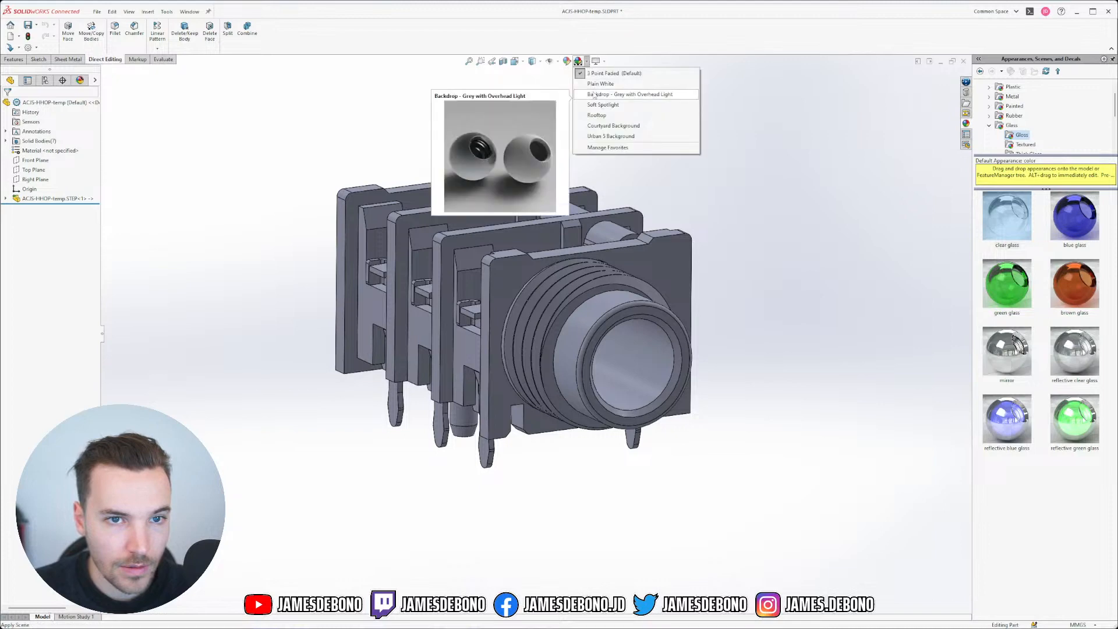
{"action": "left_click", "coordinate": [597, 87]}
{"action": "middle_click_drag", "start_coordinate": [529, 335], "coordinate": [287, 280]}
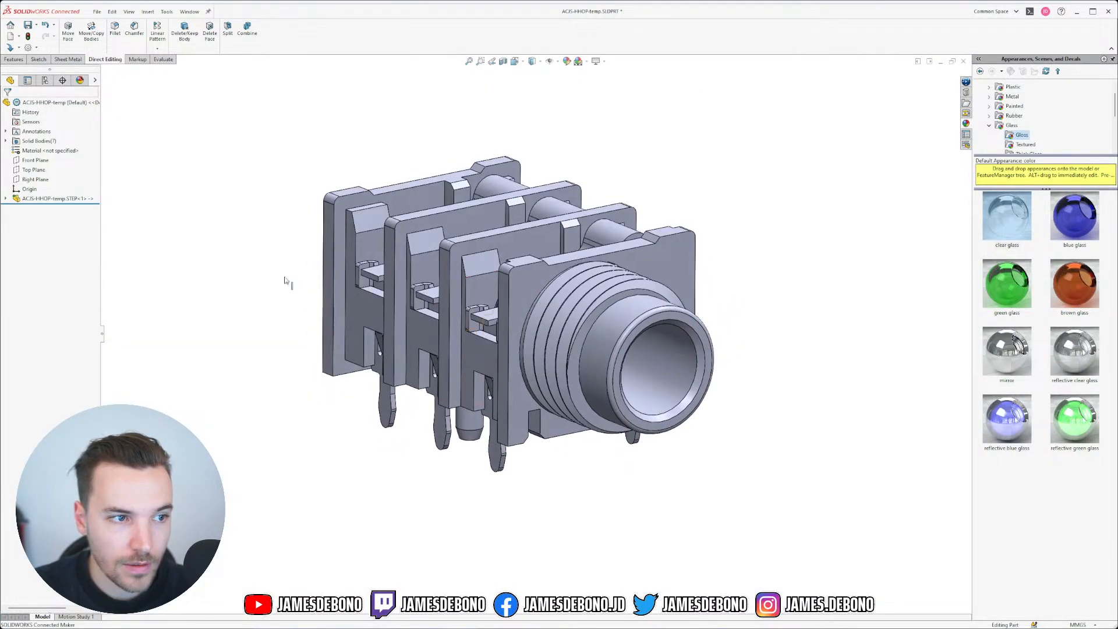
{"action": "right_click", "coordinate": [49, 204]}
{"action": "right_click", "coordinate": [49, 199]}
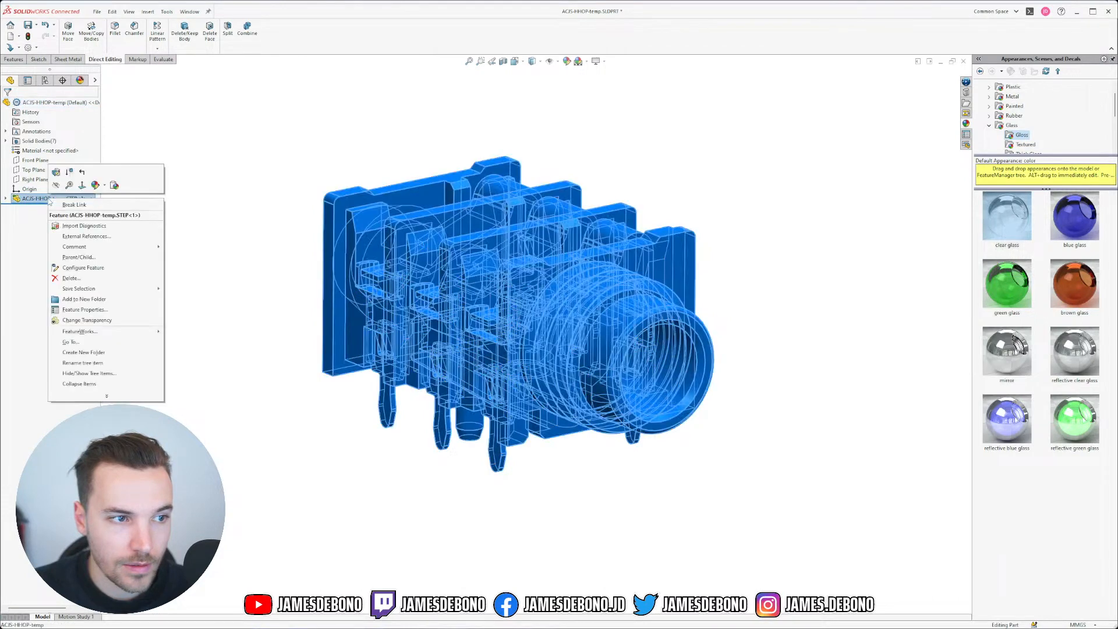
{"action": "left_click", "coordinate": [74, 205]}
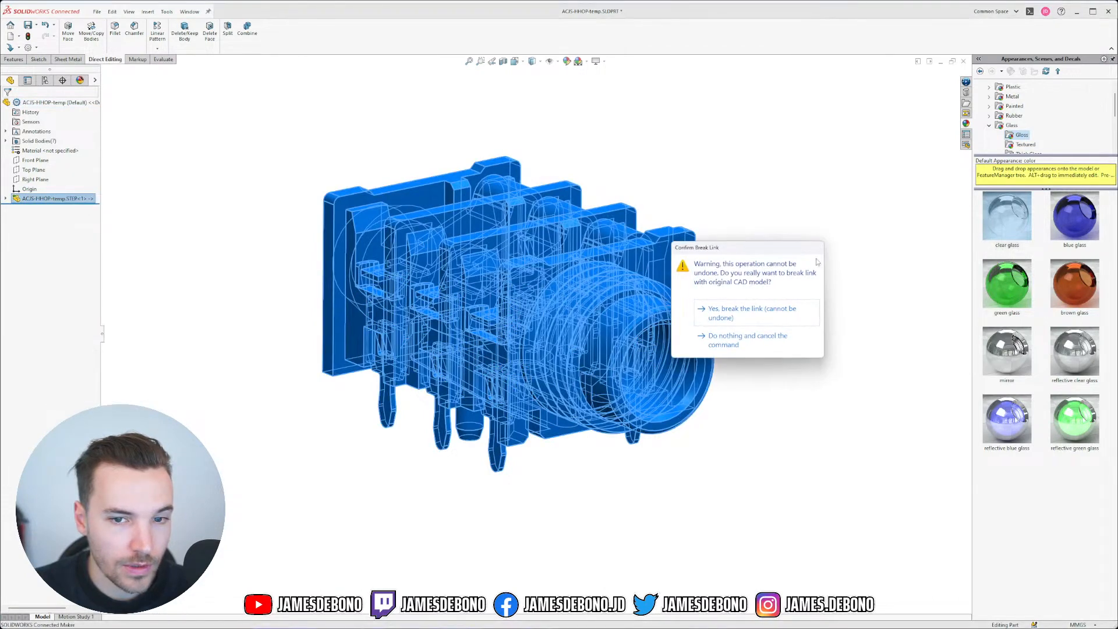
{"action": "left_click", "coordinate": [741, 315]}
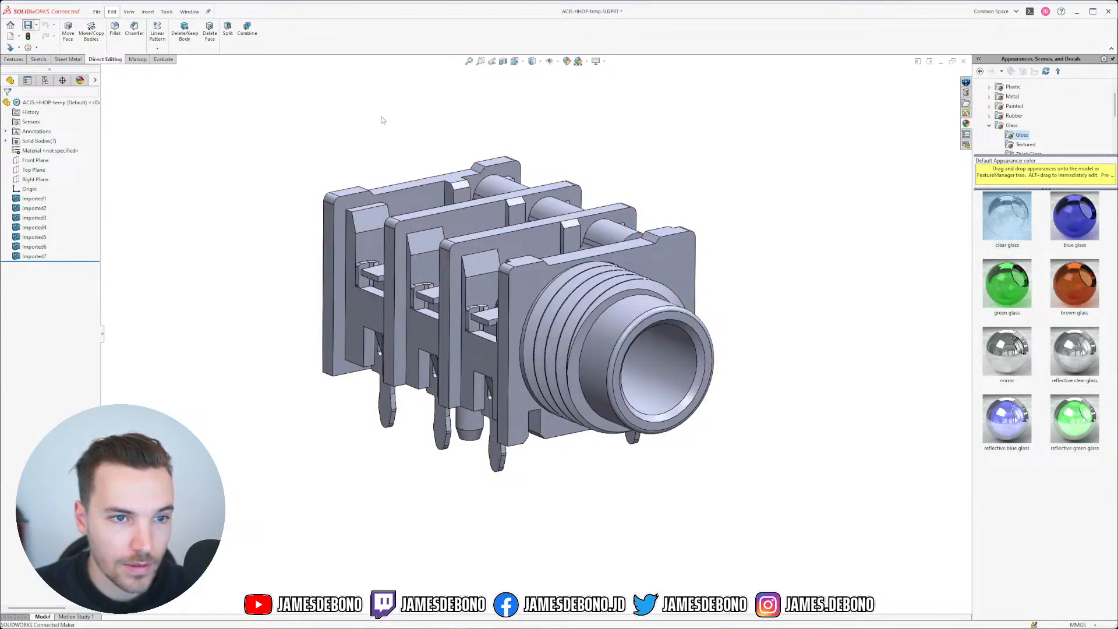
Step: Save the part to this PC as ACJS-HHOP.SLDPRT, removing the -temp suffix
{"action": "key", "text": "ctrl+s"}
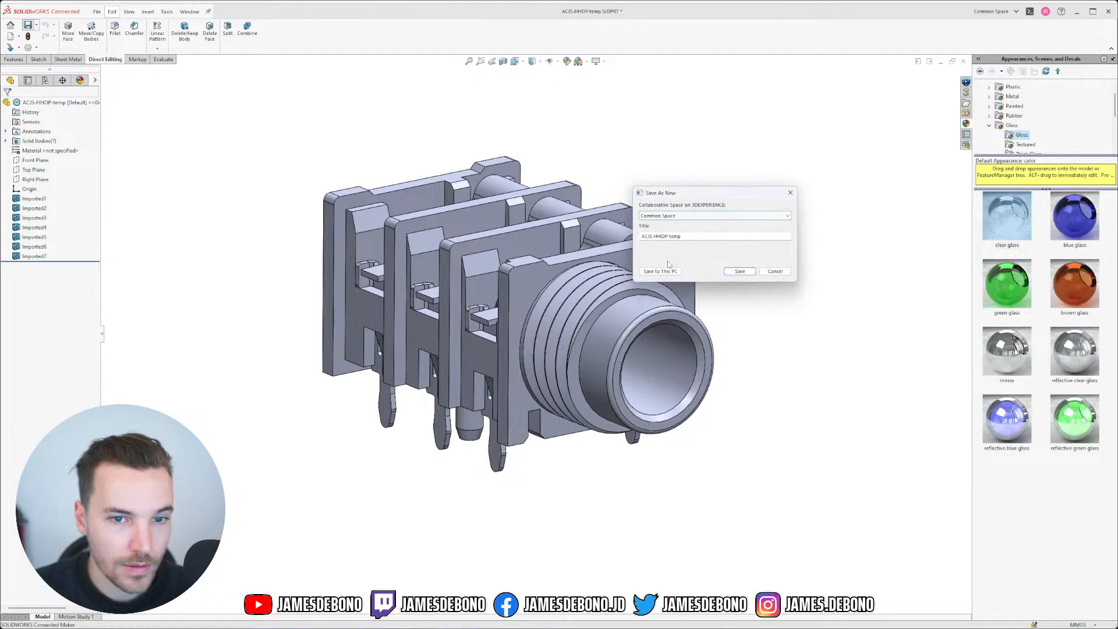
{"action": "left_click", "coordinate": [672, 273]}
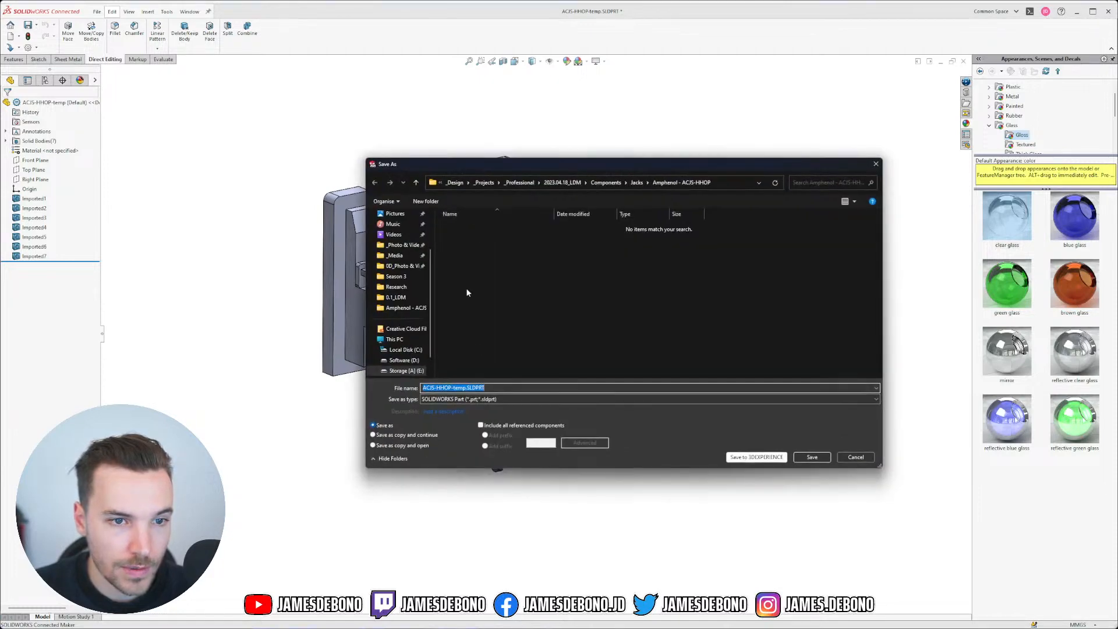
{"action": "left_click", "coordinate": [463, 388]}
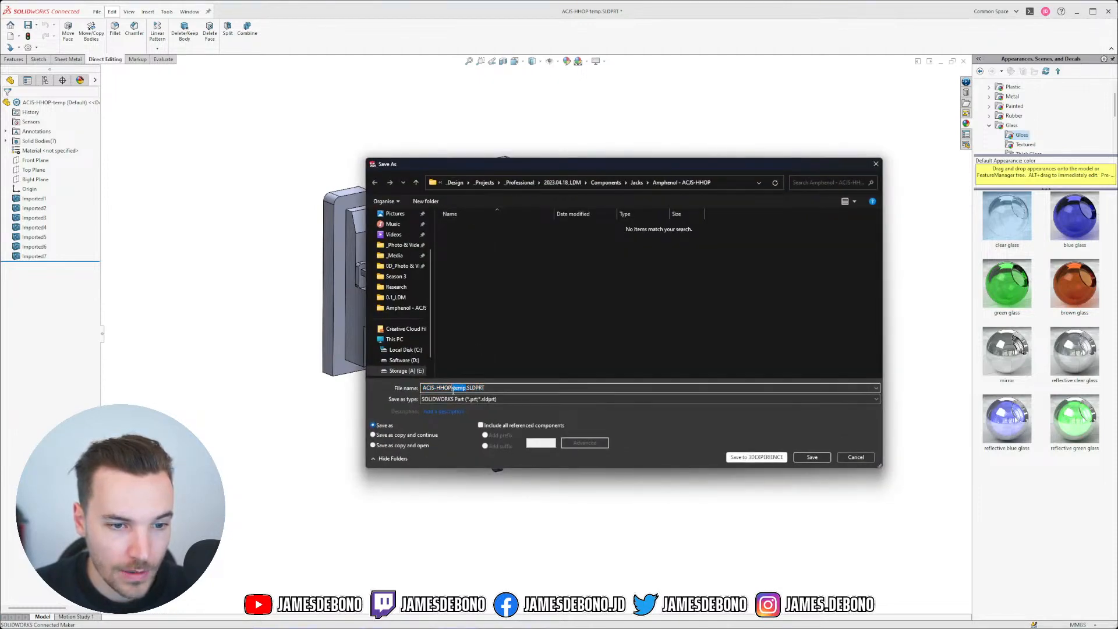
{"action": "key", "text": "BackSpace"}
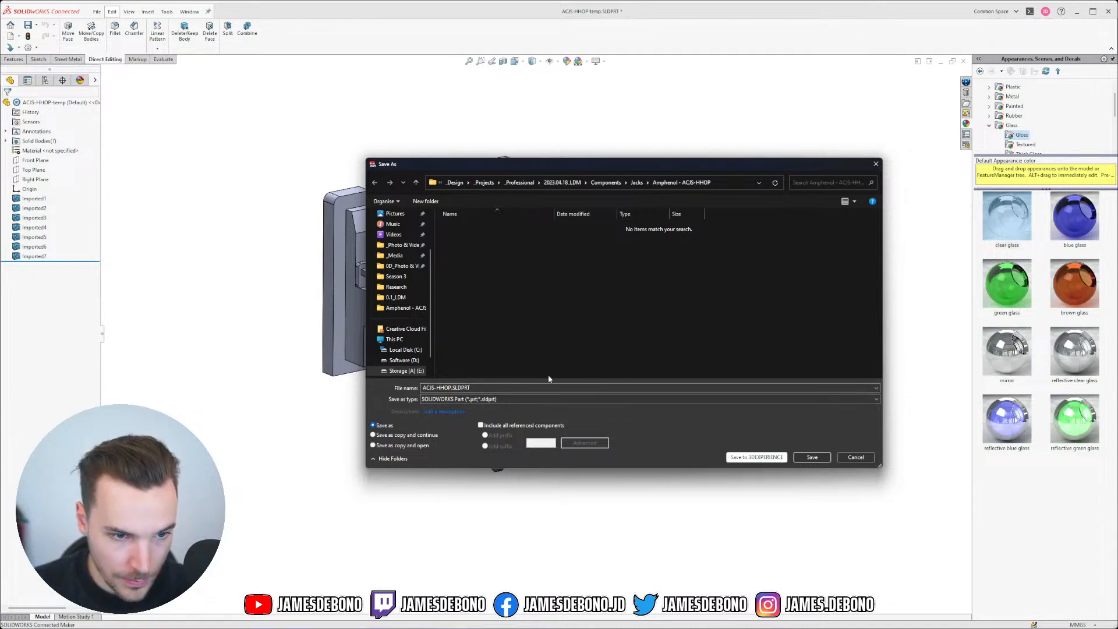
{"action": "left_click", "coordinate": [811, 458]}
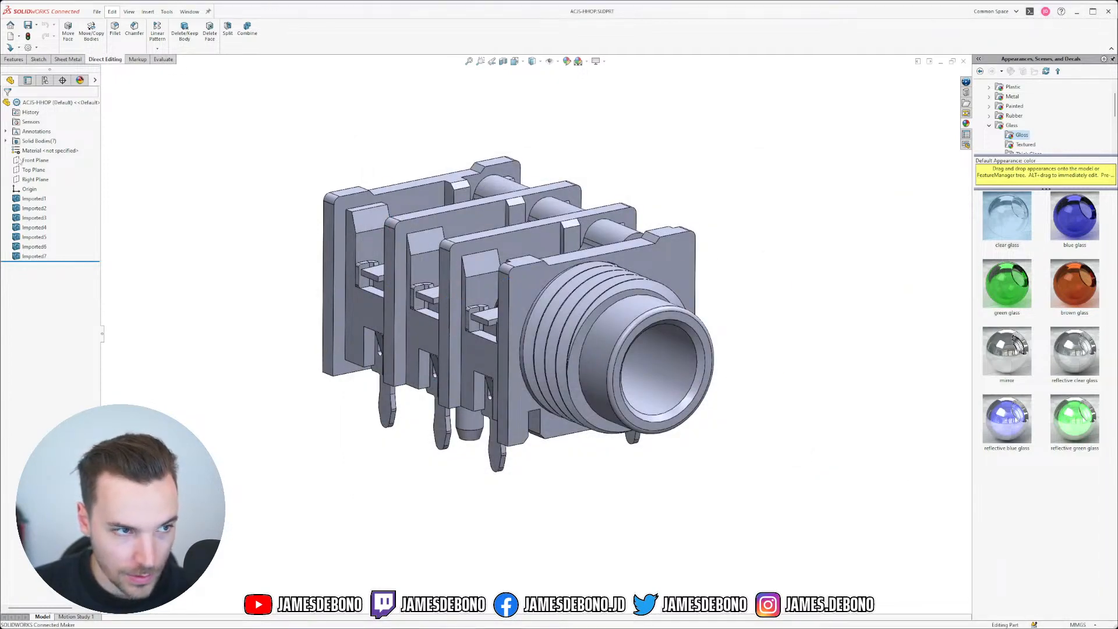
Step: Check where the Right, Front and Top planes lie on the jack
{"action": "left_click", "coordinate": [34, 179]}
{"action": "middle_click_drag", "start_coordinate": [408, 146], "coordinate": [354, 164]}
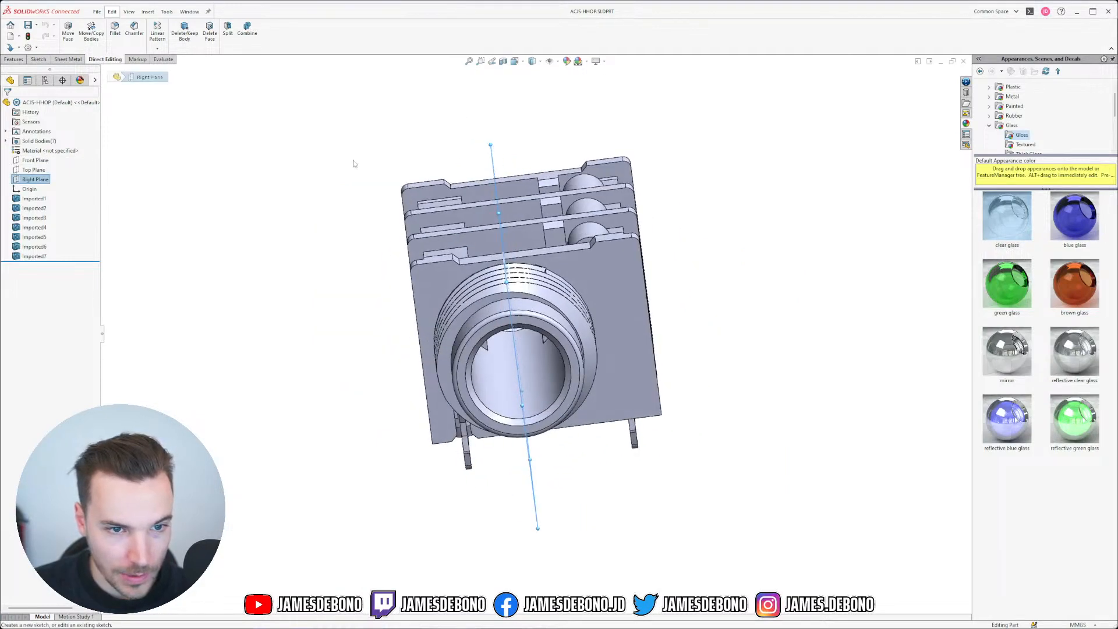
{"action": "left_click", "coordinate": [64, 160]}
{"action": "middle_click_drag", "start_coordinate": [513, 133], "coordinate": [434, 217]}
{"action": "left_click", "coordinate": [35, 170]}
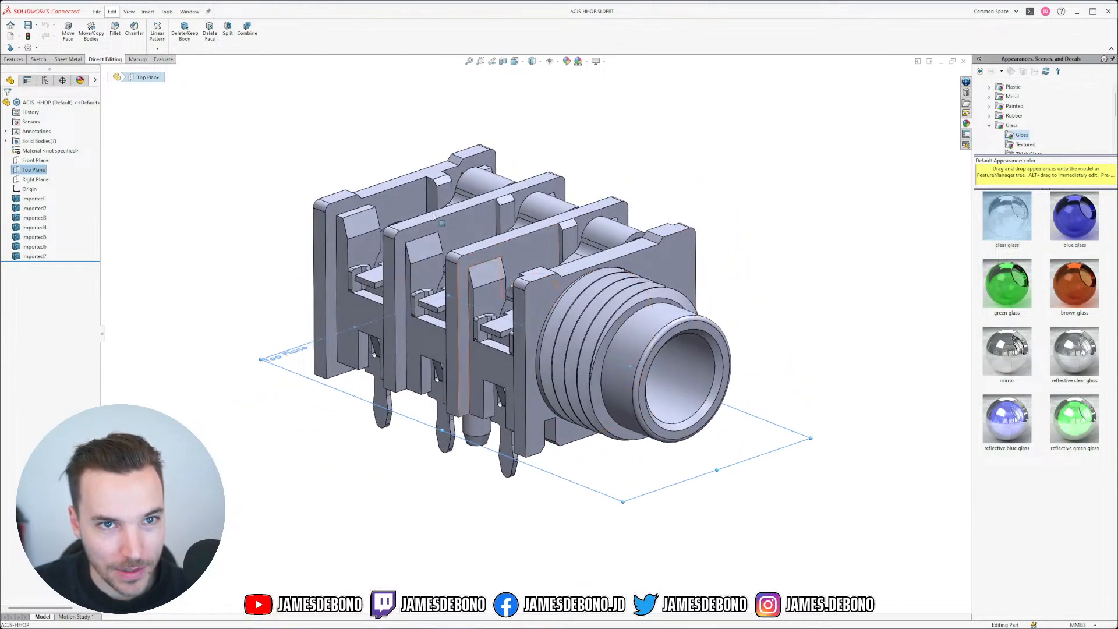
{"action": "left_click", "coordinate": [190, 14]}
{"action": "left_click", "coordinate": [367, 129]}
{"action": "left_click", "coordinate": [367, 128]}
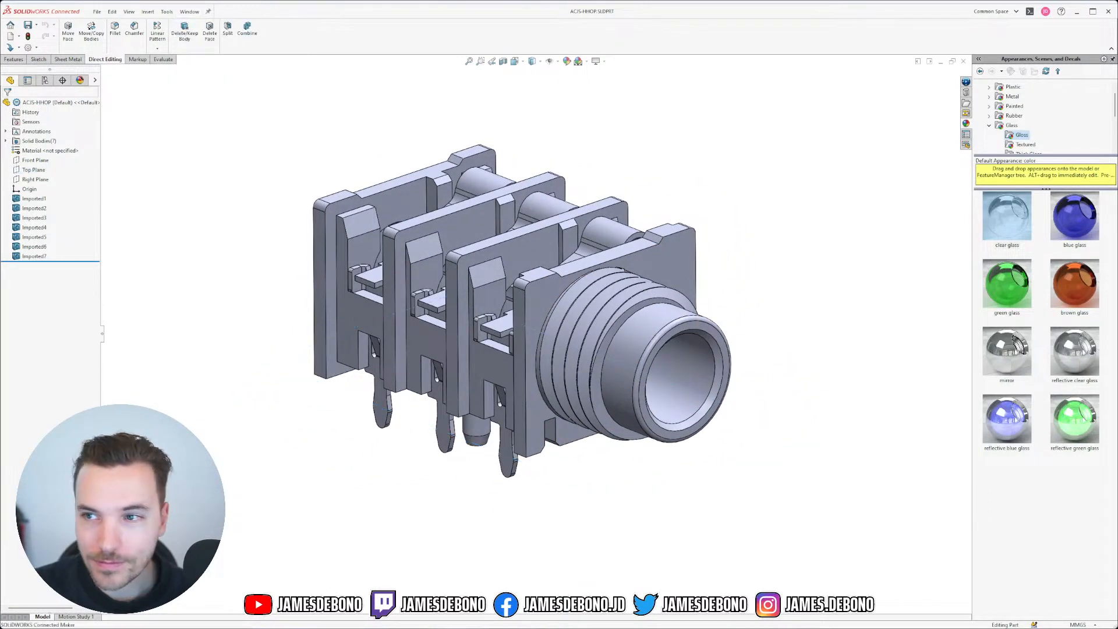
Step: Delete the leftover ACJS-HHOP-temp.STEP from the jack folder and return to the model
{"action": "key", "text": "alt+Tab"}
{"action": "left_click", "coordinate": [444, 265]}
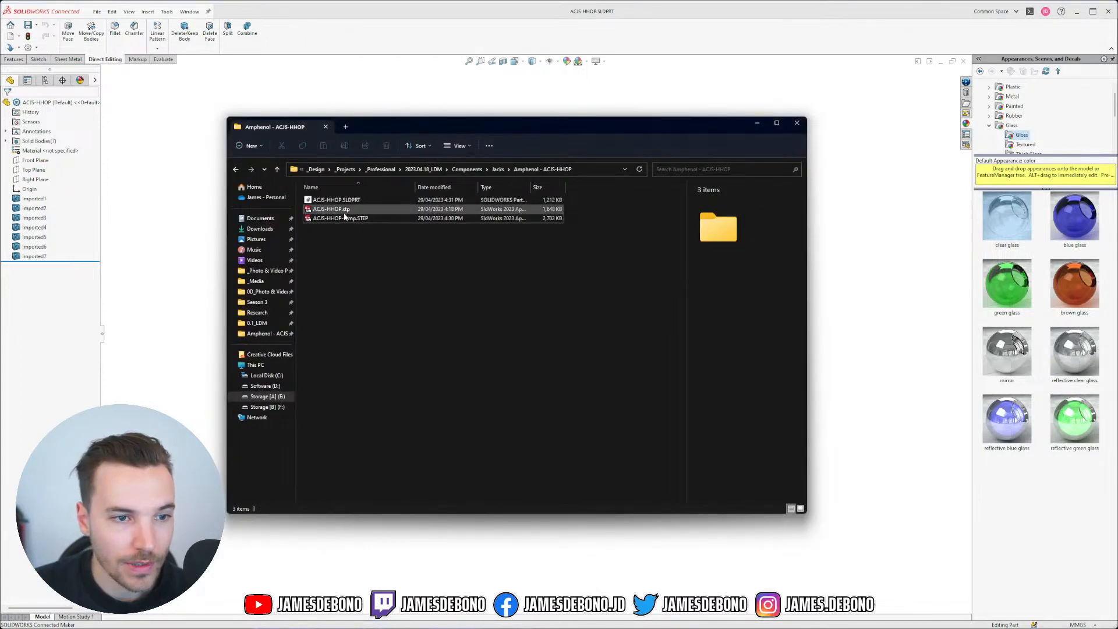
{"action": "left_click", "coordinate": [346, 221]}
{"action": "key", "text": "Delete"}
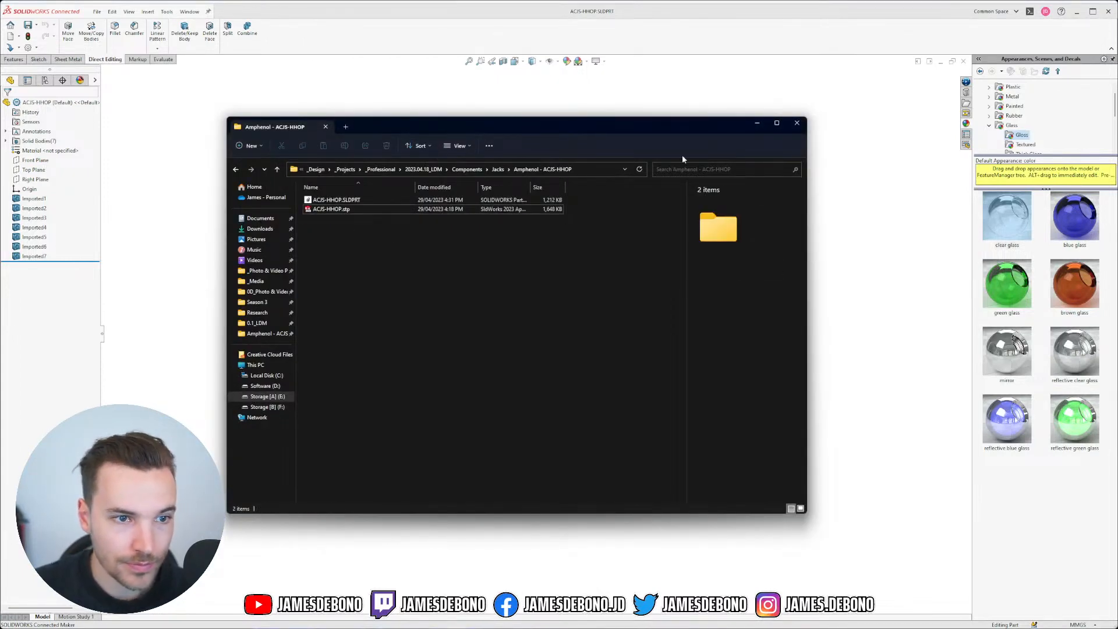
{"action": "left_click", "coordinate": [757, 124]}
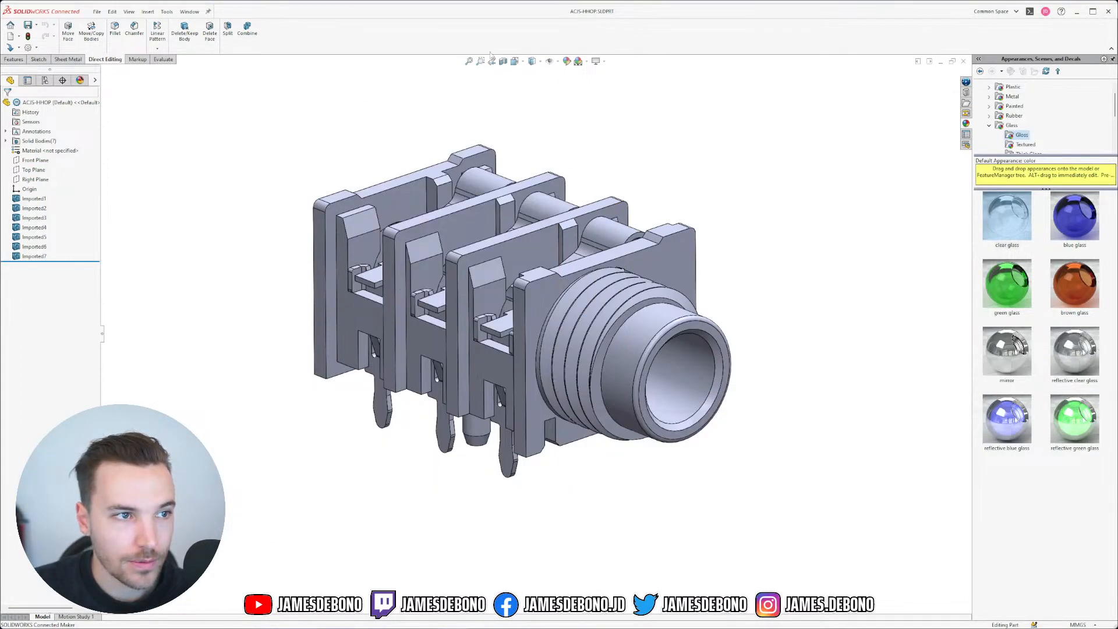
Step: Assign ABS from SOLIDWORKS Materials > Plastics and select the resulting White PW-MT11150 appearance
{"action": "right_click", "coordinate": [39, 152]}
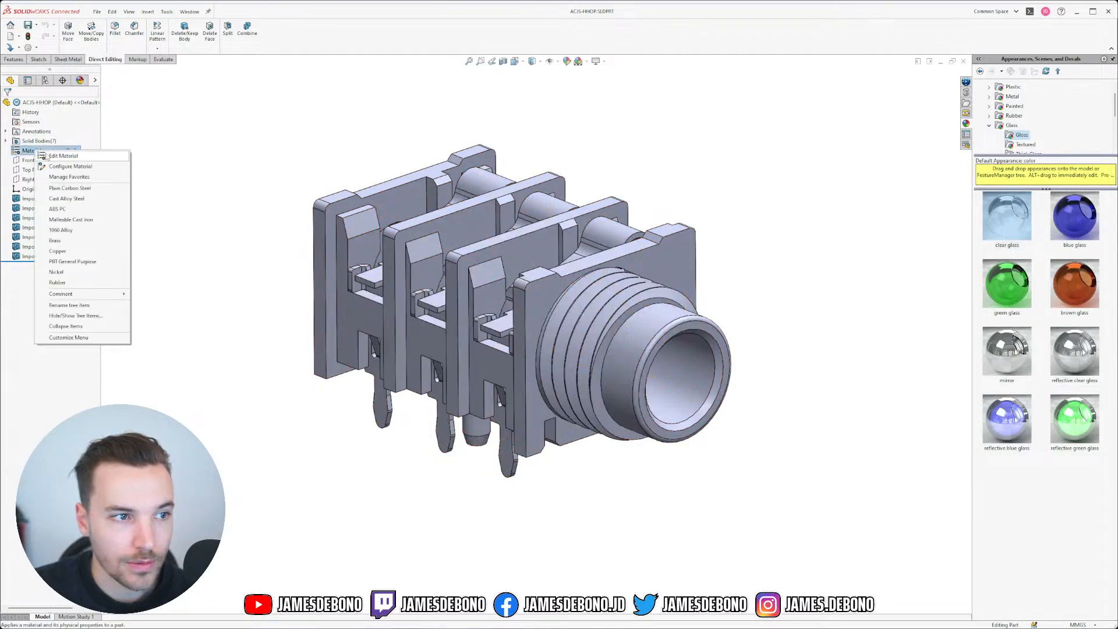
{"action": "left_click", "coordinate": [54, 156]}
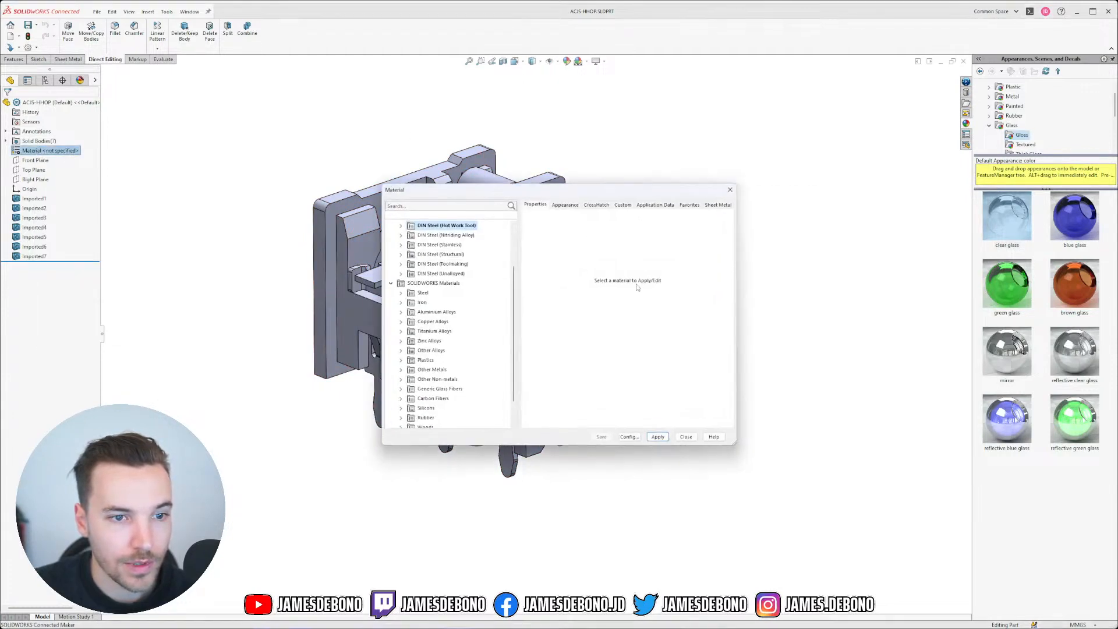
{"action": "left_click", "coordinate": [392, 283]}
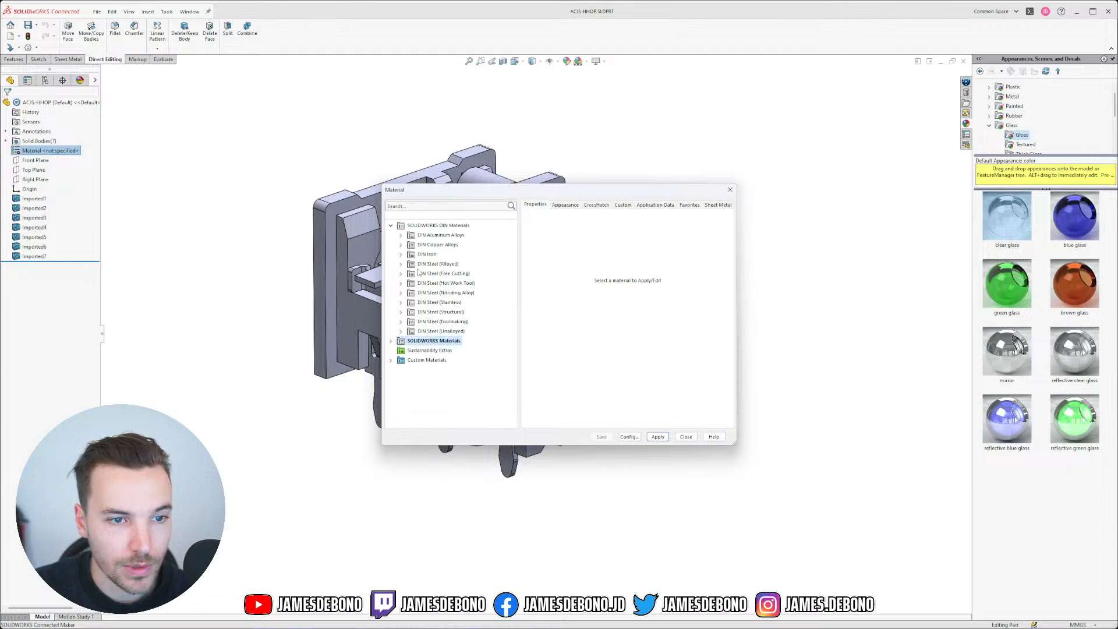
{"action": "left_click", "coordinate": [392, 226]}
{"action": "left_click", "coordinate": [392, 225]}
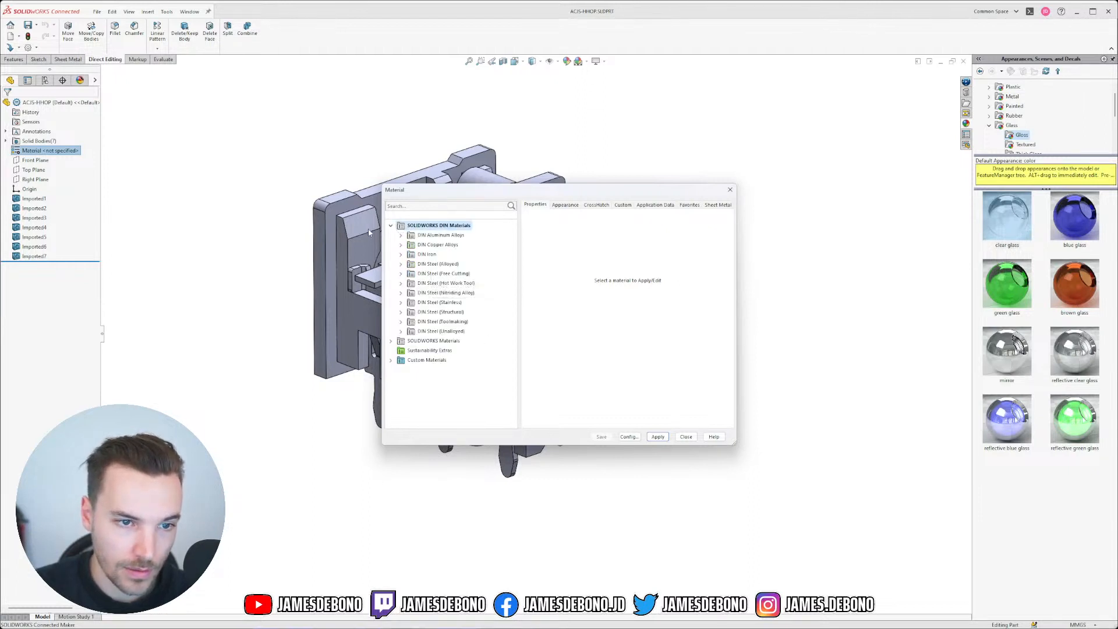
{"action": "left_click", "coordinate": [390, 225]}
{"action": "left_click", "coordinate": [391, 234]}
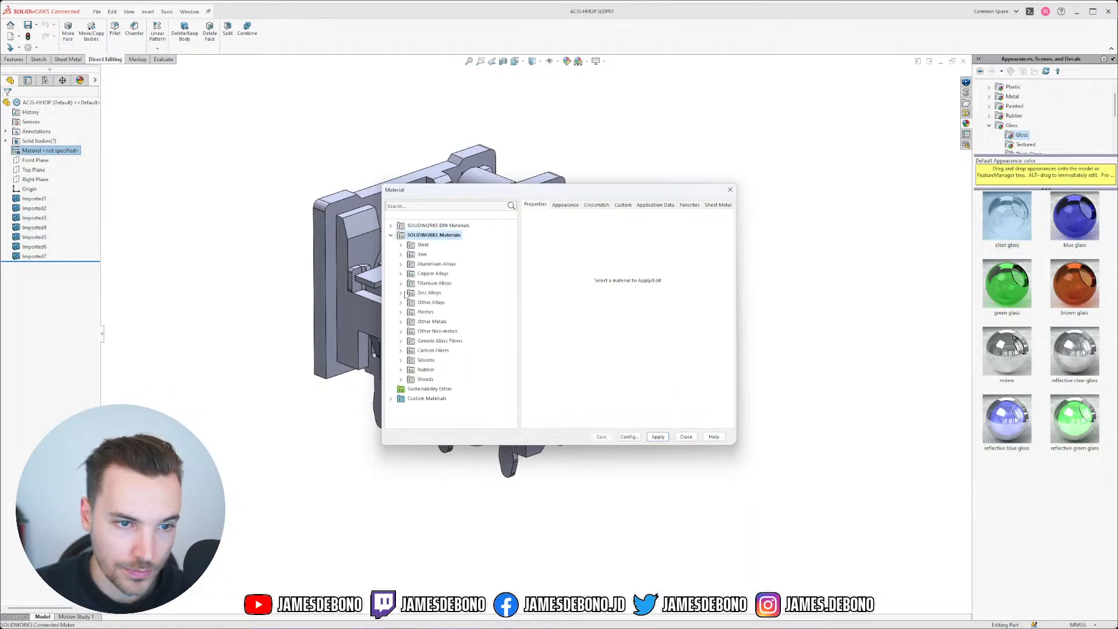
{"action": "left_click", "coordinate": [405, 312]}
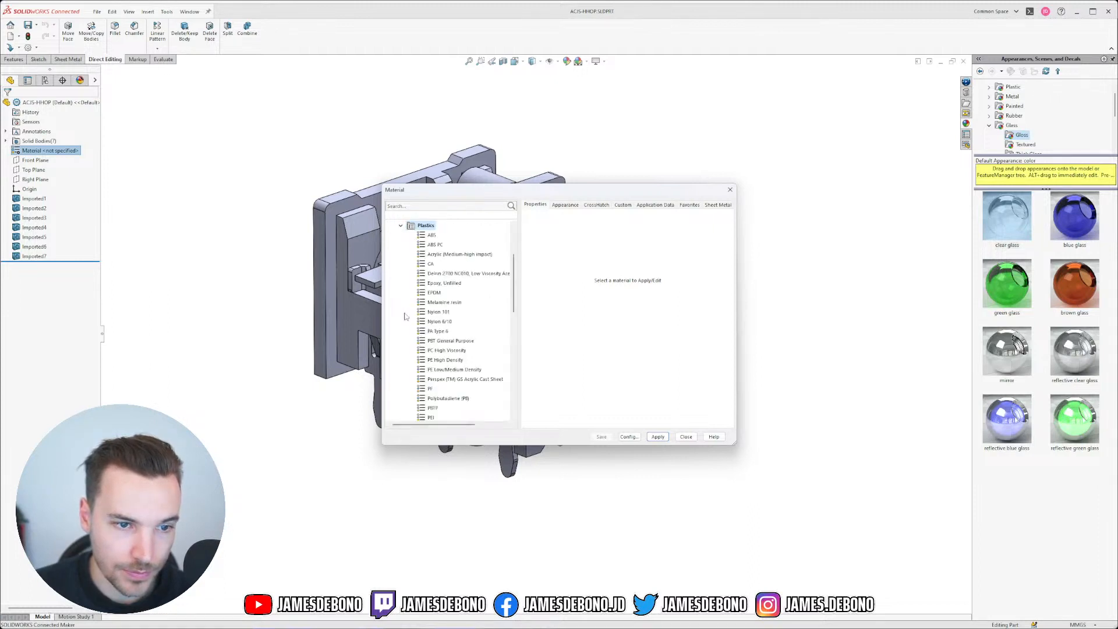
{"action": "left_click", "coordinate": [434, 235]}
{"action": "left_click", "coordinate": [657, 437]}
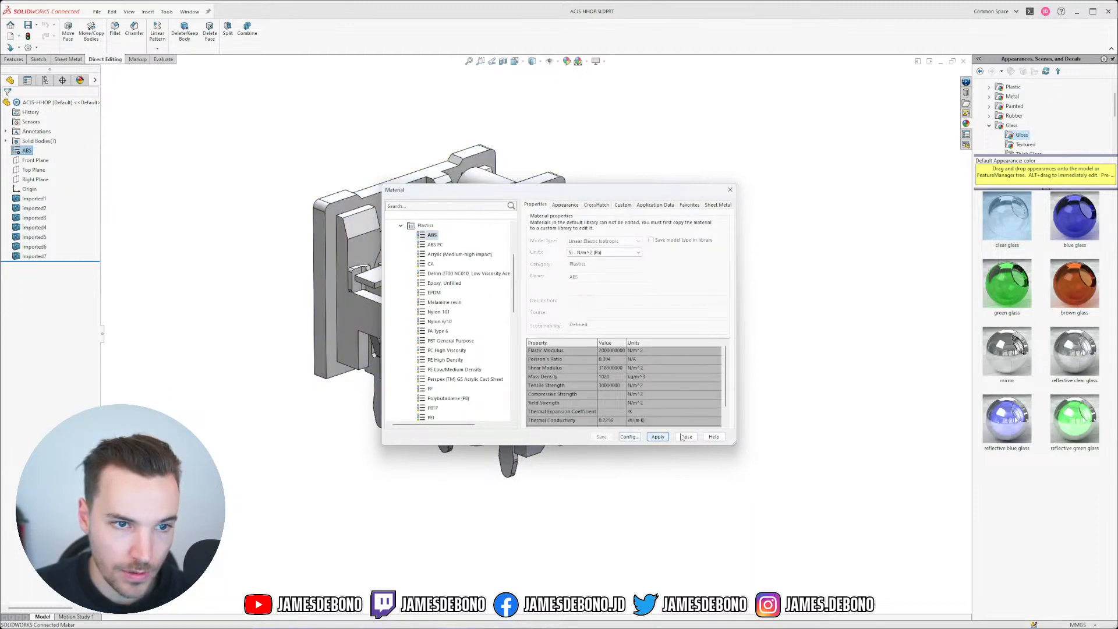
{"action": "left_click", "coordinate": [686, 437]}
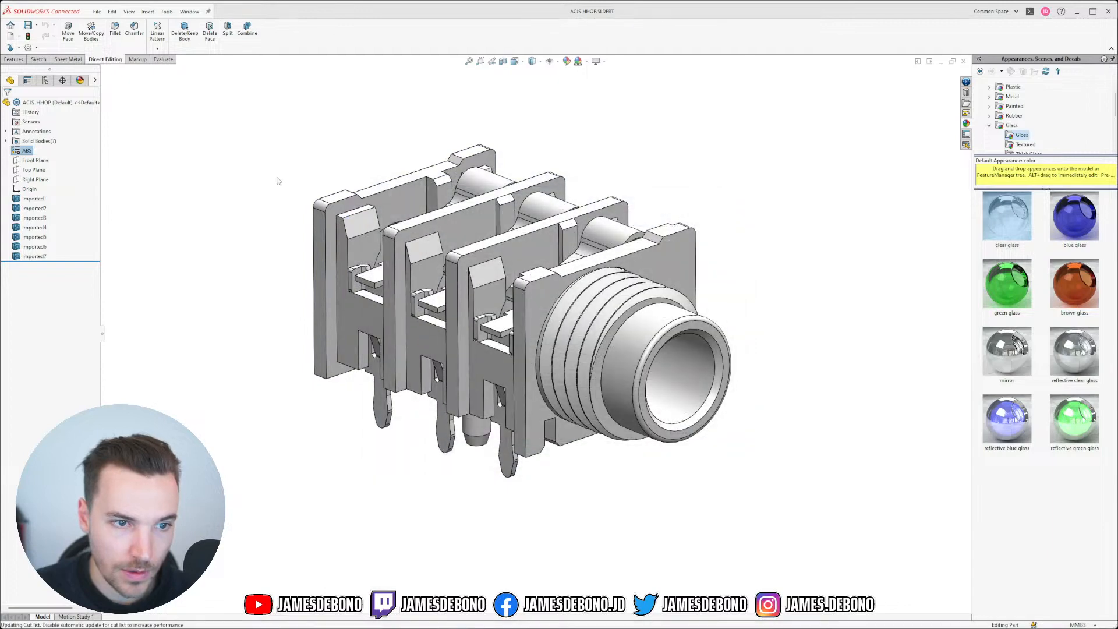
{"action": "left_click", "coordinate": [79, 80]}
{"action": "left_click", "coordinate": [36, 131]}
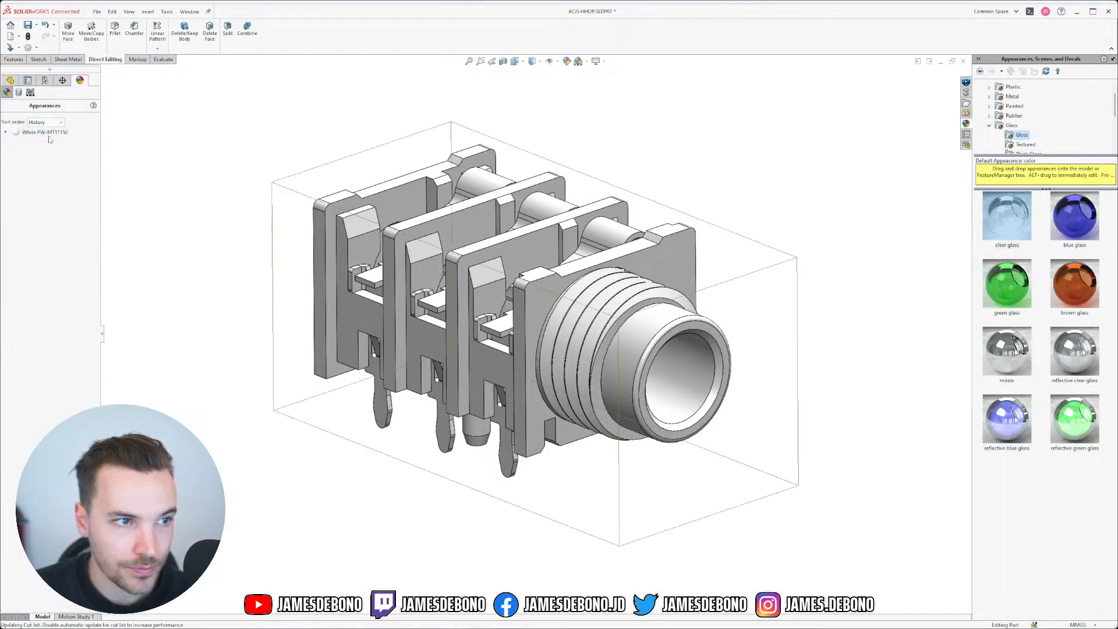
Step: Recolour the White PW-MT11150 appearance to dark grey RGB 64, 64, 64
{"action": "right_click", "coordinate": [36, 132]}
{"action": "left_click", "coordinate": [120, 150]}
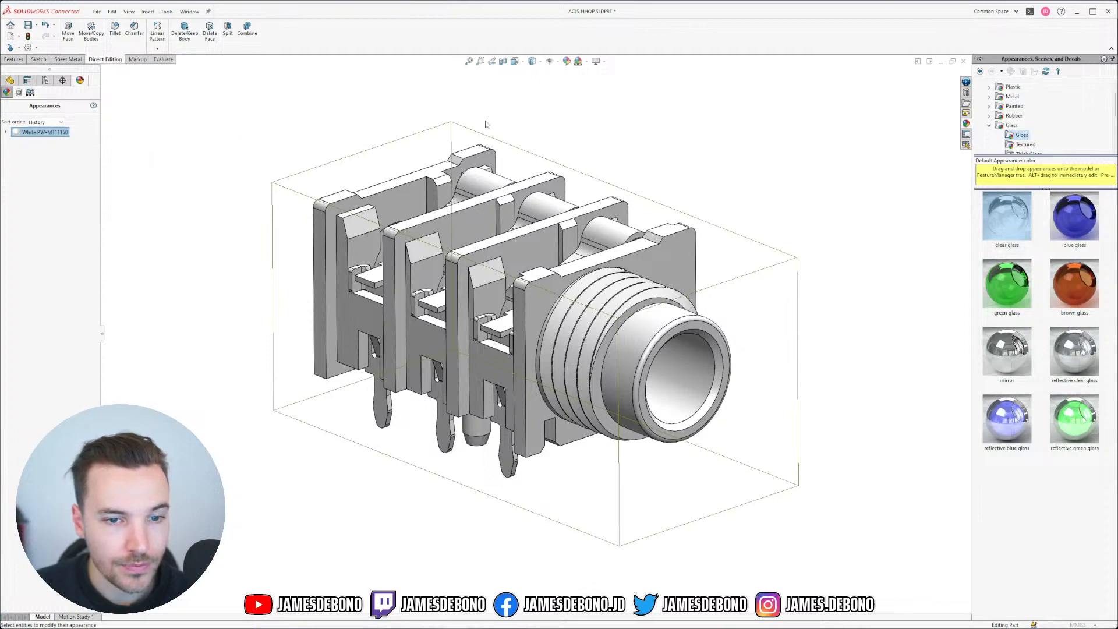
{"action": "middle_click_drag", "start_coordinate": [341, 282], "coordinate": [315, 282]}
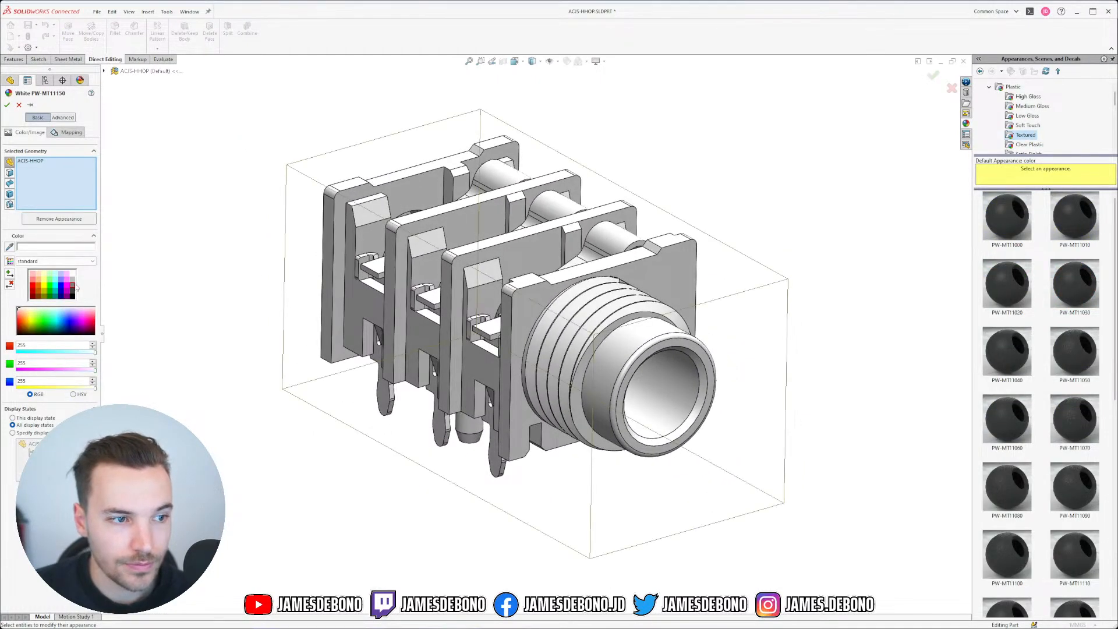
{"action": "left_click", "coordinate": [74, 287]}
{"action": "left_click", "coordinate": [73, 294]}
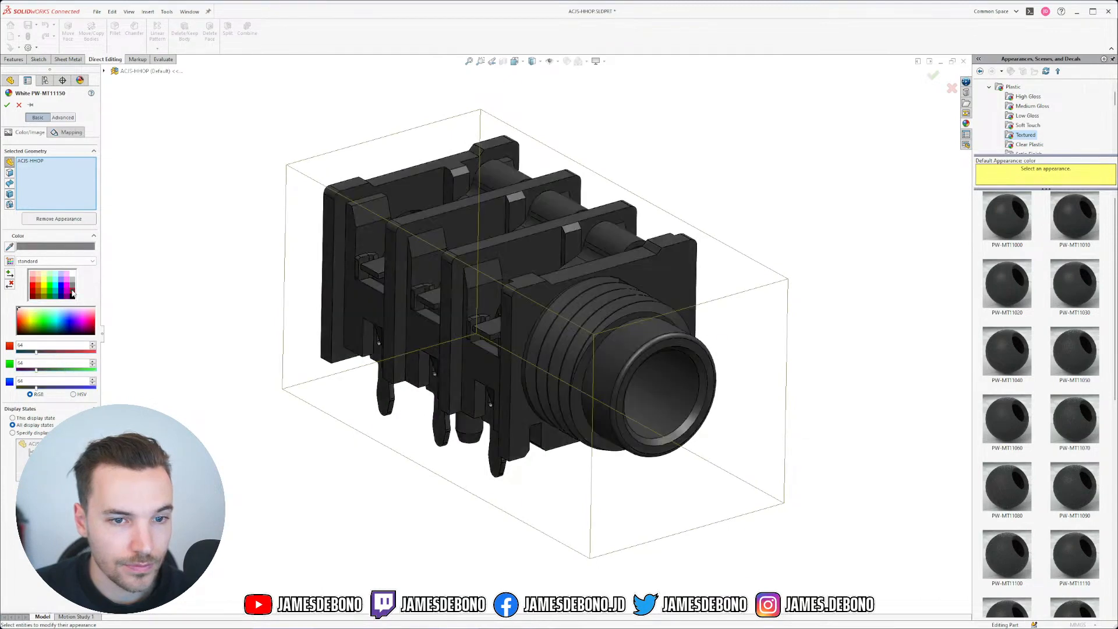
{"action": "mouse_move", "coordinate": [322, 291]}
{"action": "middle_mouse_down"}
{"action": "mouse_move", "coordinate": [309, 257]}
{"action": "mouse_move", "coordinate": [328, 279]}
{"action": "middle_mouse_up"}
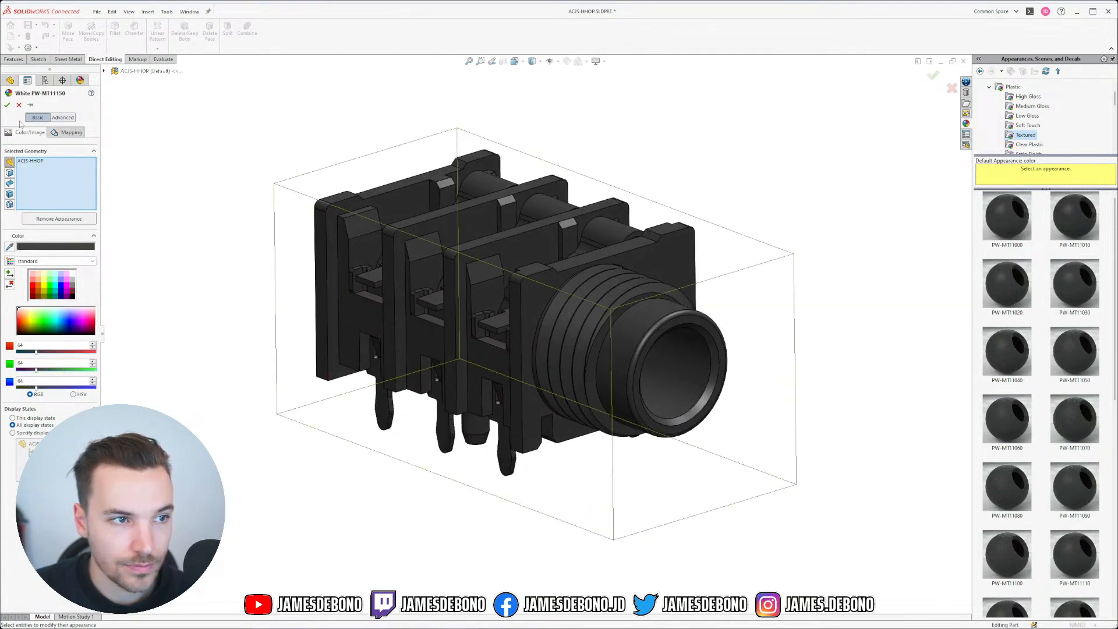
{"action": "left_click", "coordinate": [7, 105]}
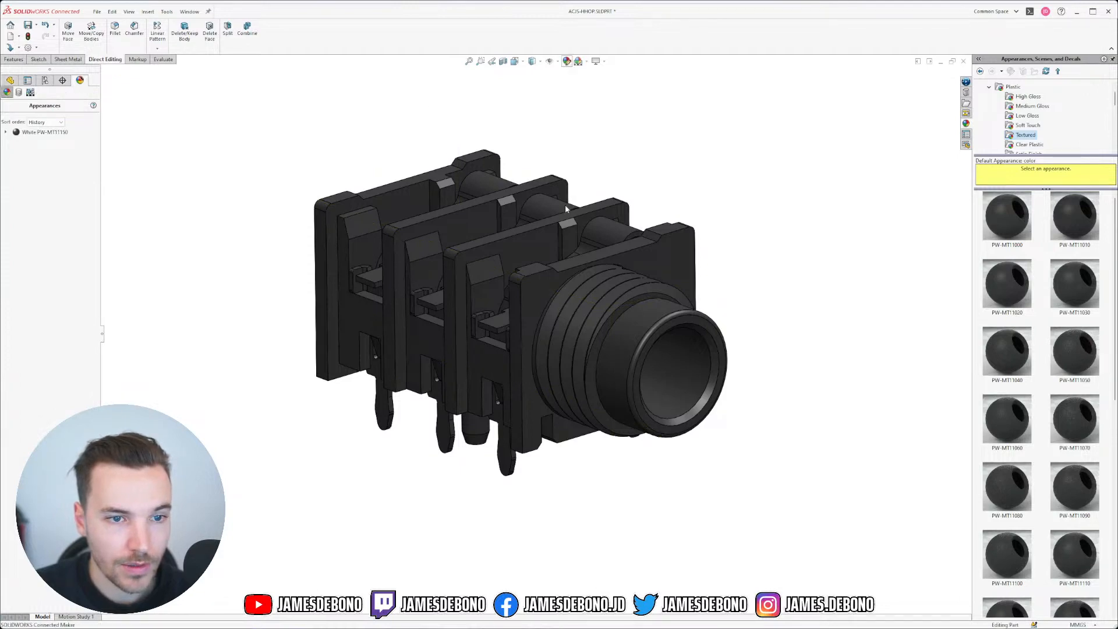
{"action": "left_click", "coordinate": [566, 60]}
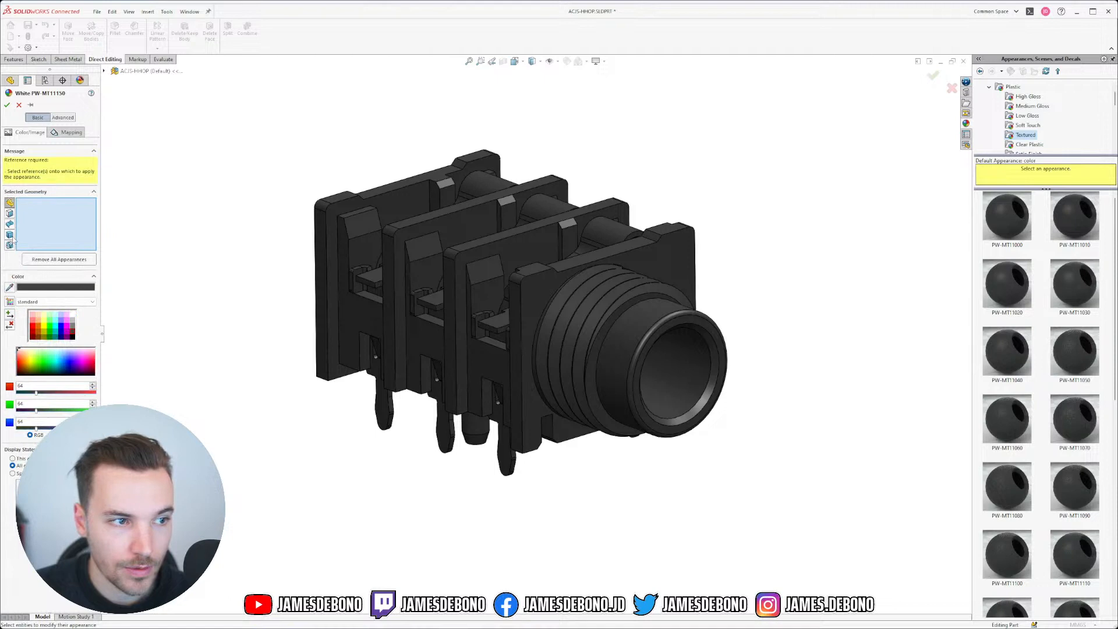
Step: Apply the Metal > Aluminum matte aluminum appearance to the whole jack part
{"action": "left_click", "coordinate": [18, 105]}
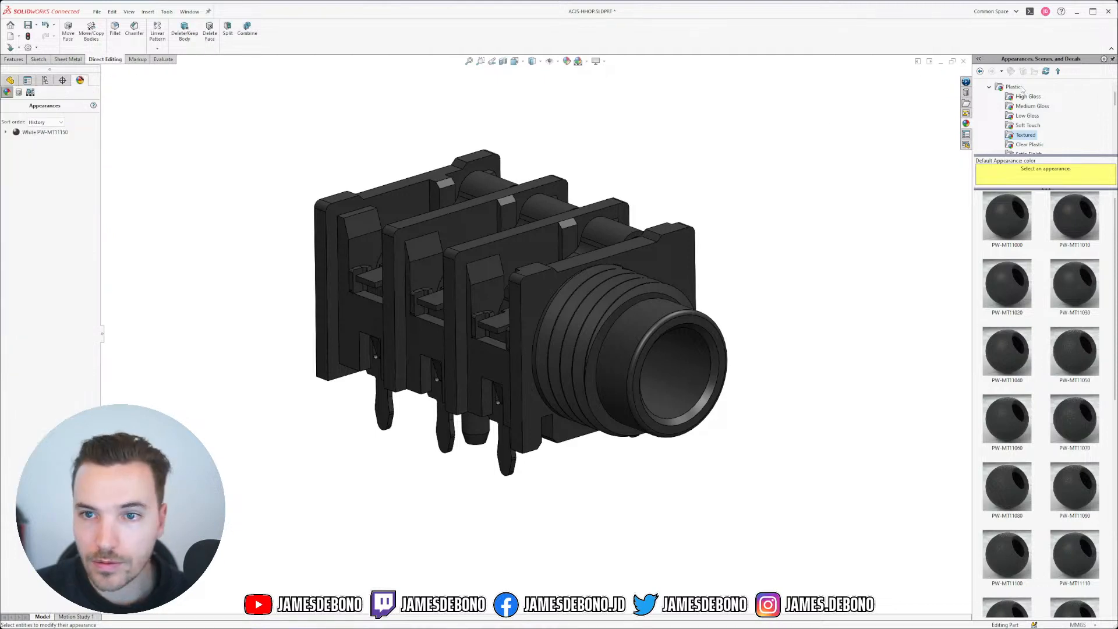
{"action": "double_click", "coordinate": [1013, 86]}
{"action": "left_click_drag", "start_coordinate": [1024, 160], "coordinate": [1024, 212]}
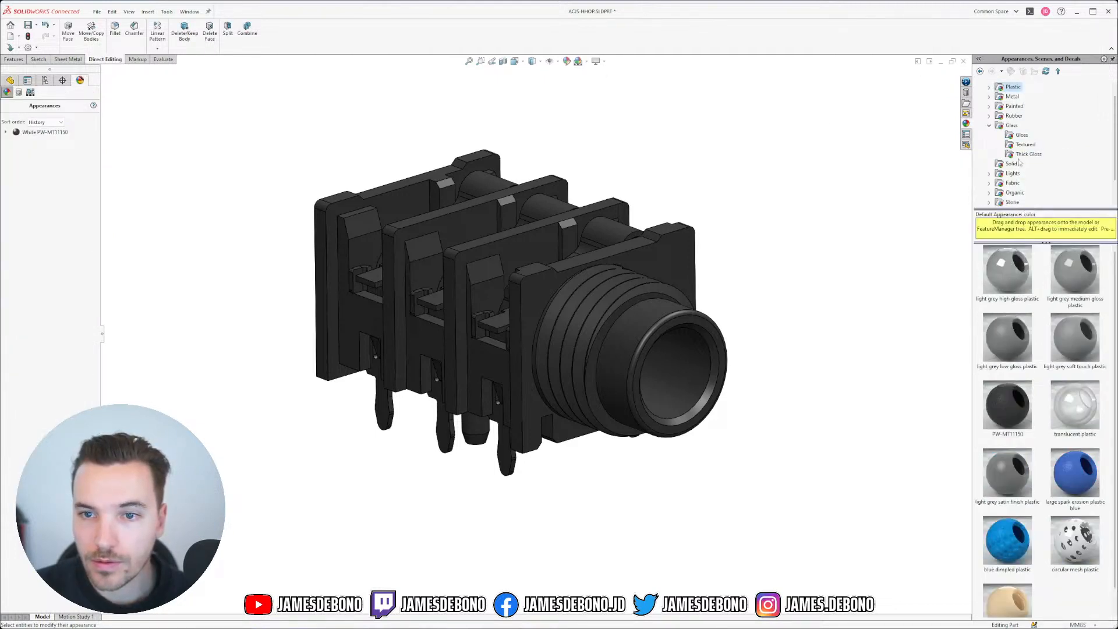
{"action": "double_click", "coordinate": [1008, 125]}
{"action": "left_click", "coordinate": [989, 106]}
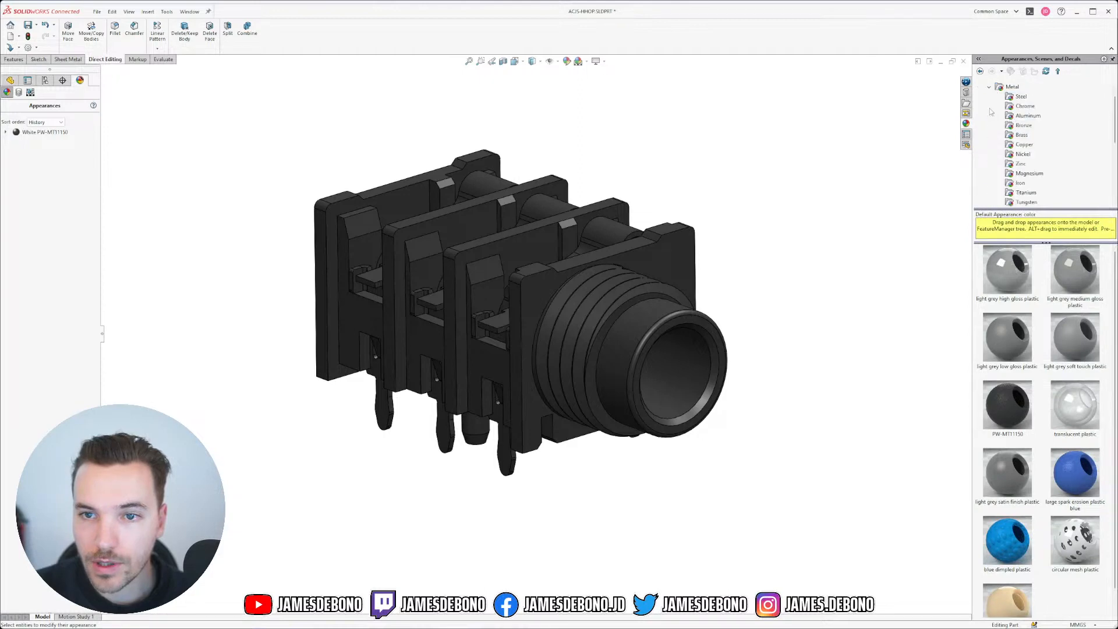
{"action": "left_click", "coordinate": [1028, 115]}
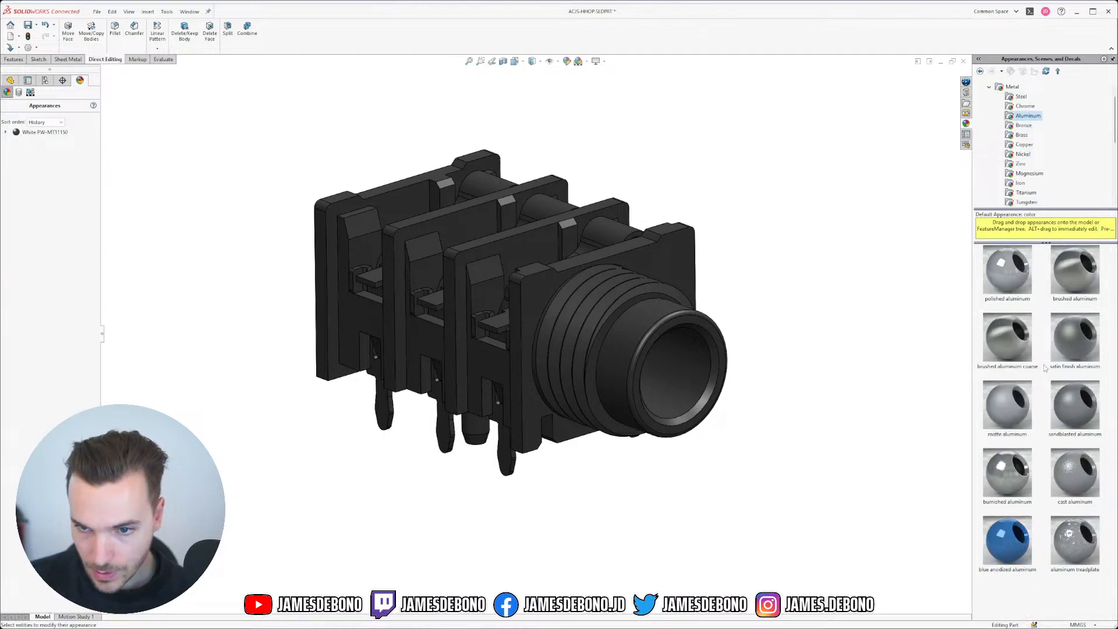
{"action": "left_click", "coordinate": [1014, 417]}
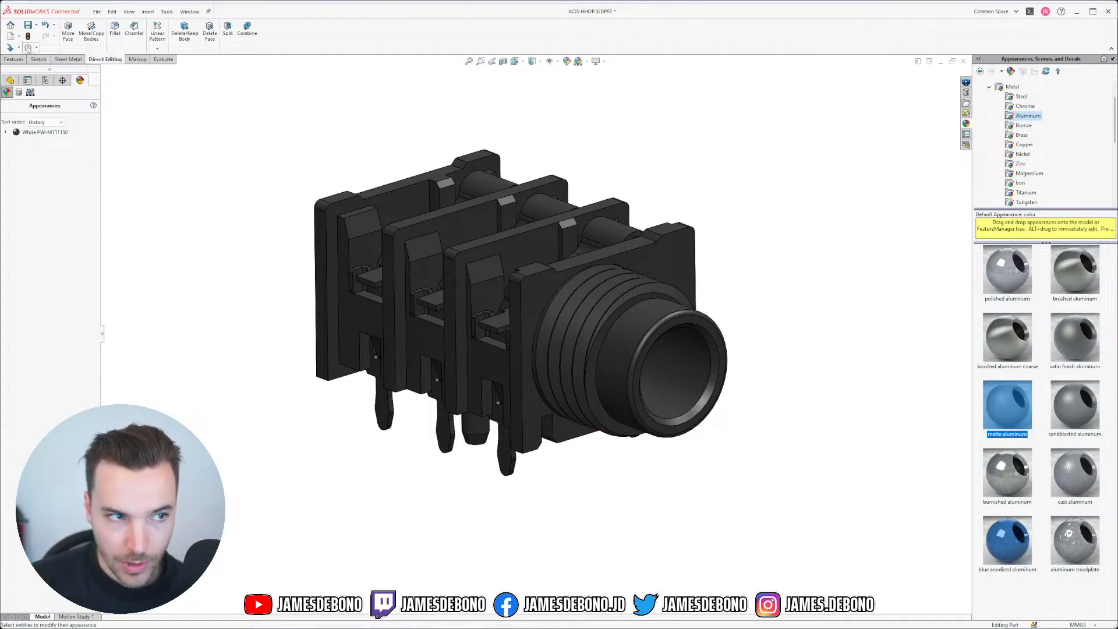
{"action": "left_click", "coordinate": [566, 61]}
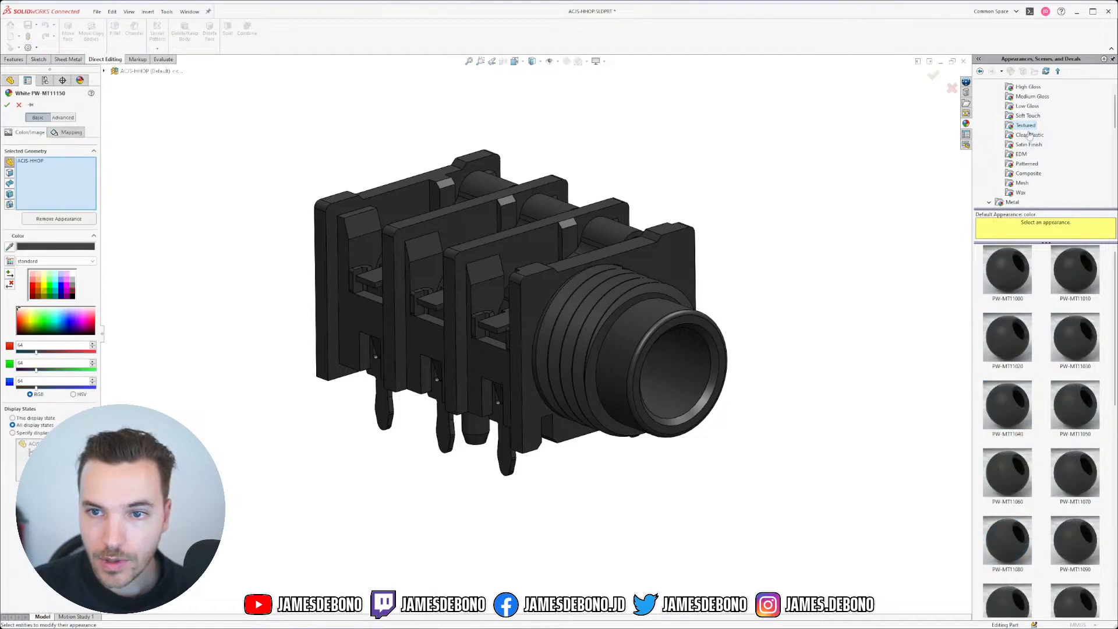
{"action": "scroll", "coordinate": [995, 120], "scroll_direction": "down", "scroll_amount": 5}
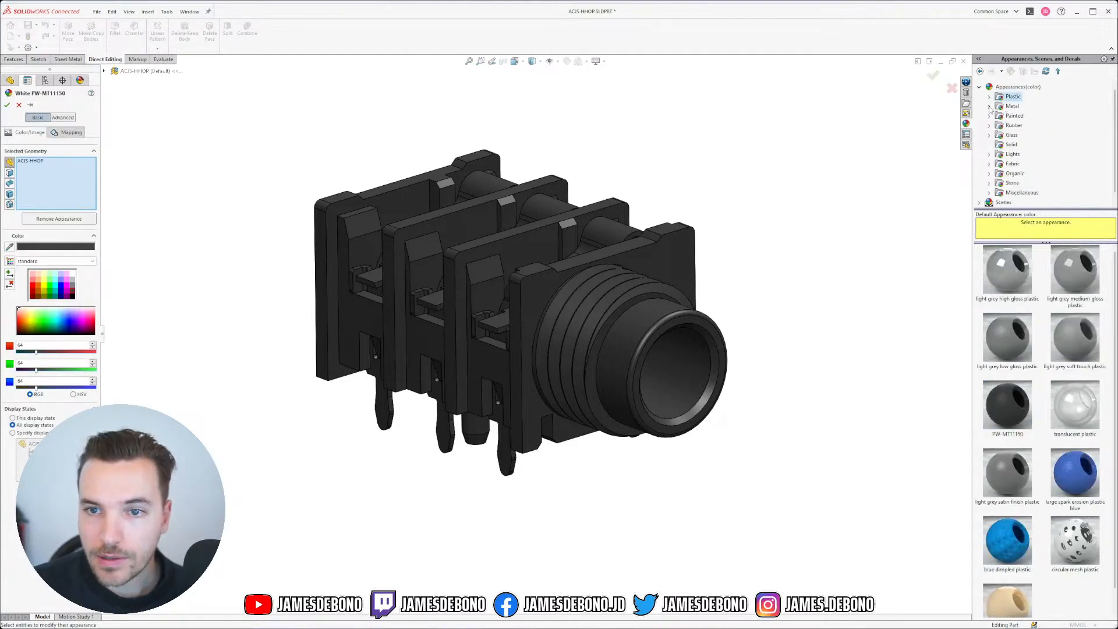
{"action": "left_click", "coordinate": [1020, 116]}
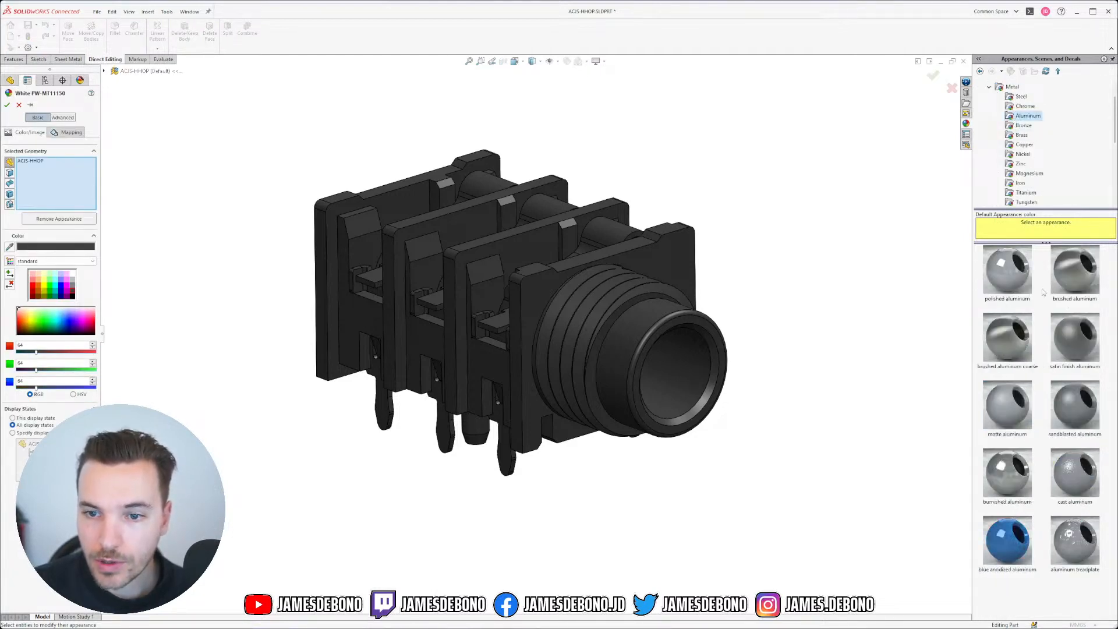
{"action": "left_click", "coordinate": [1013, 424]}
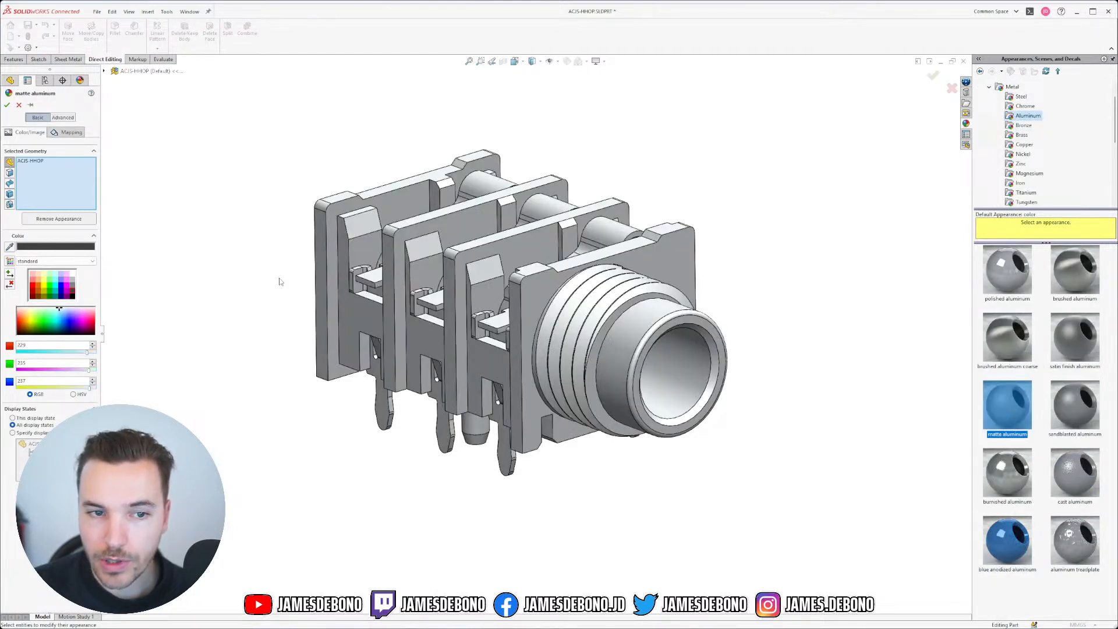
Step: Retarget the matte aluminum appearance from the whole part to the six contact bodies only
{"action": "right_click", "coordinate": [58, 180]}
{"action": "left_click", "coordinate": [75, 184]}
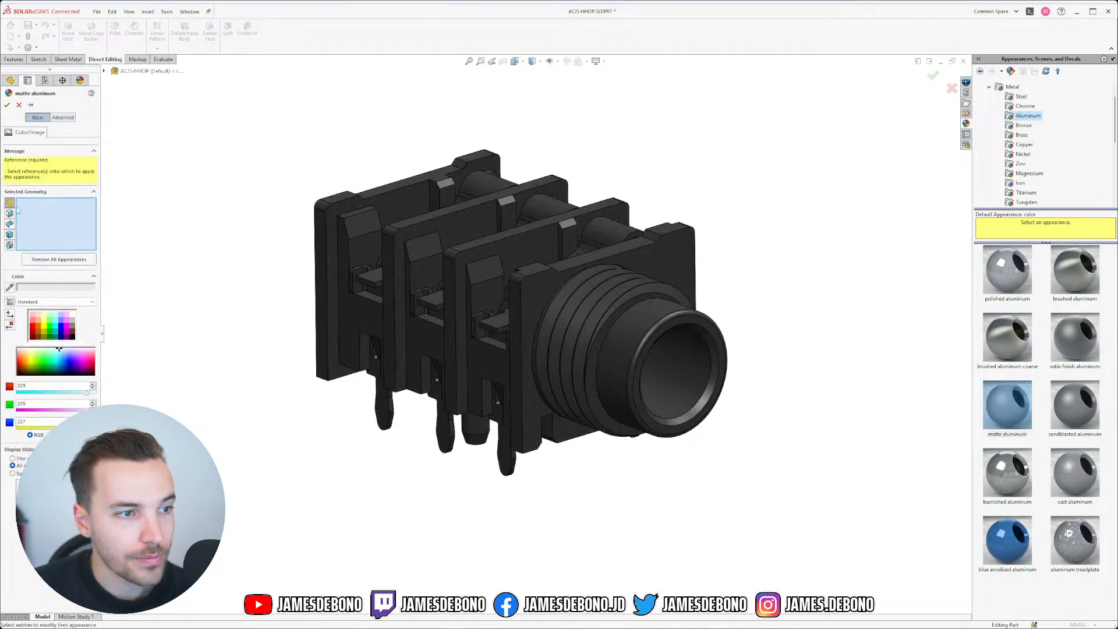
{"action": "left_click", "coordinate": [9, 234]}
{"action": "left_click", "coordinate": [626, 245]}
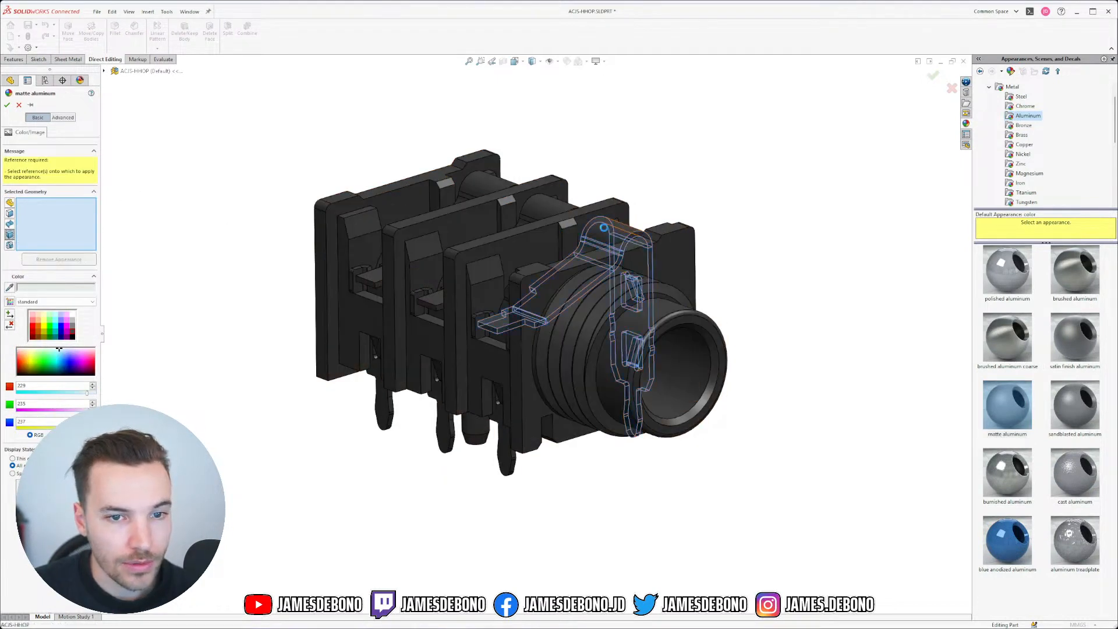
{"action": "left_click", "coordinate": [486, 185]}
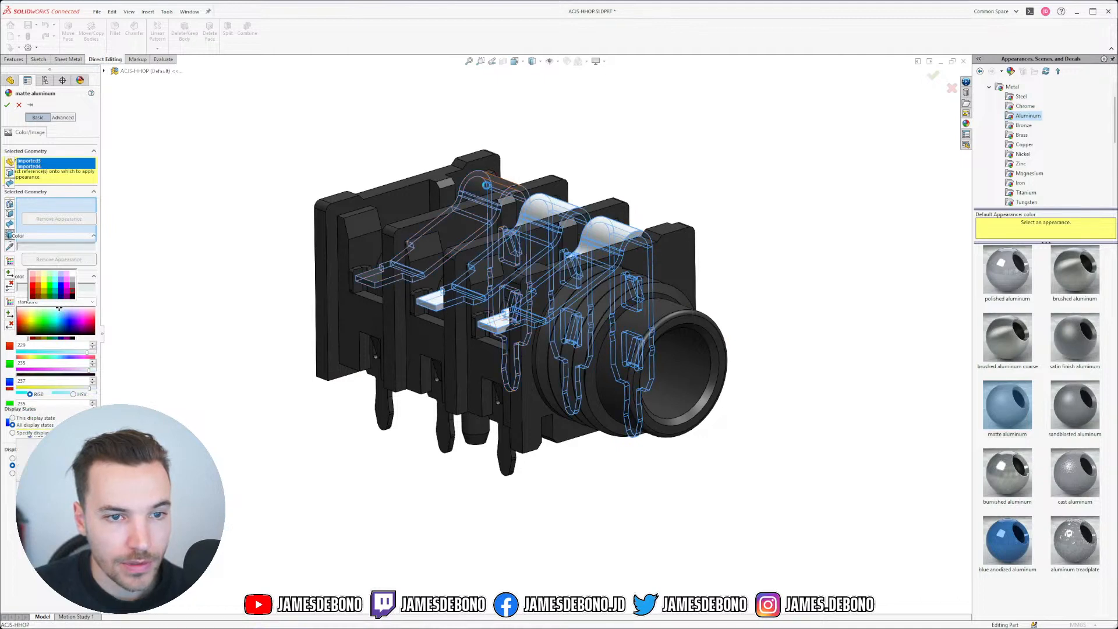
{"action": "left_click", "coordinate": [385, 405]}
{"action": "left_click", "coordinate": [445, 433]}
{"action": "left_click", "coordinate": [503, 455]}
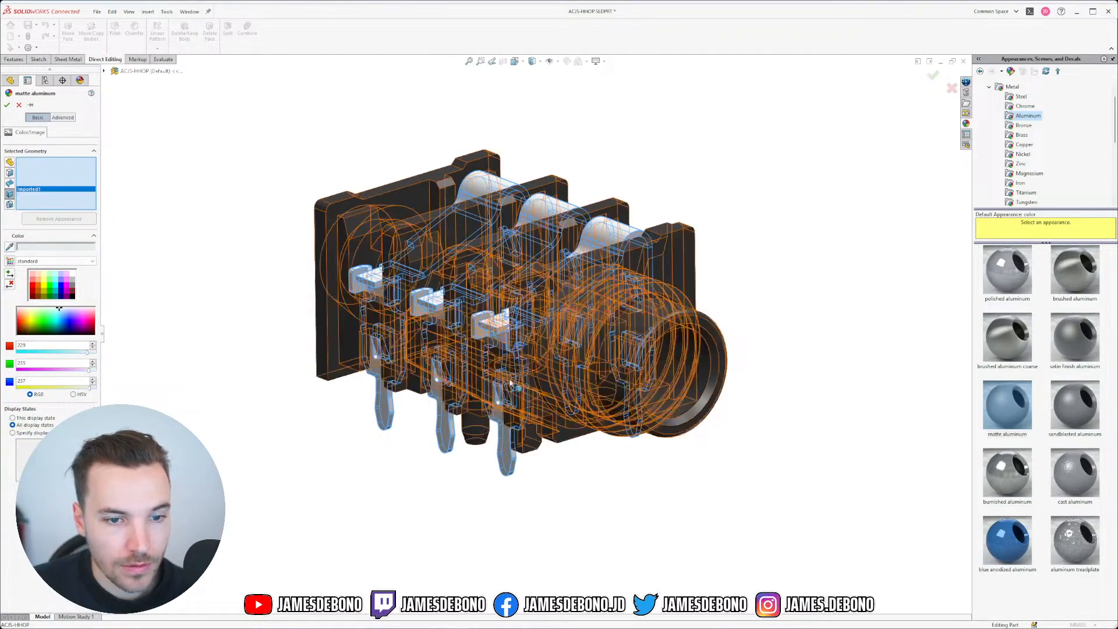
{"action": "middle_click_drag", "start_coordinate": [501, 453], "coordinate": [506, 396]}
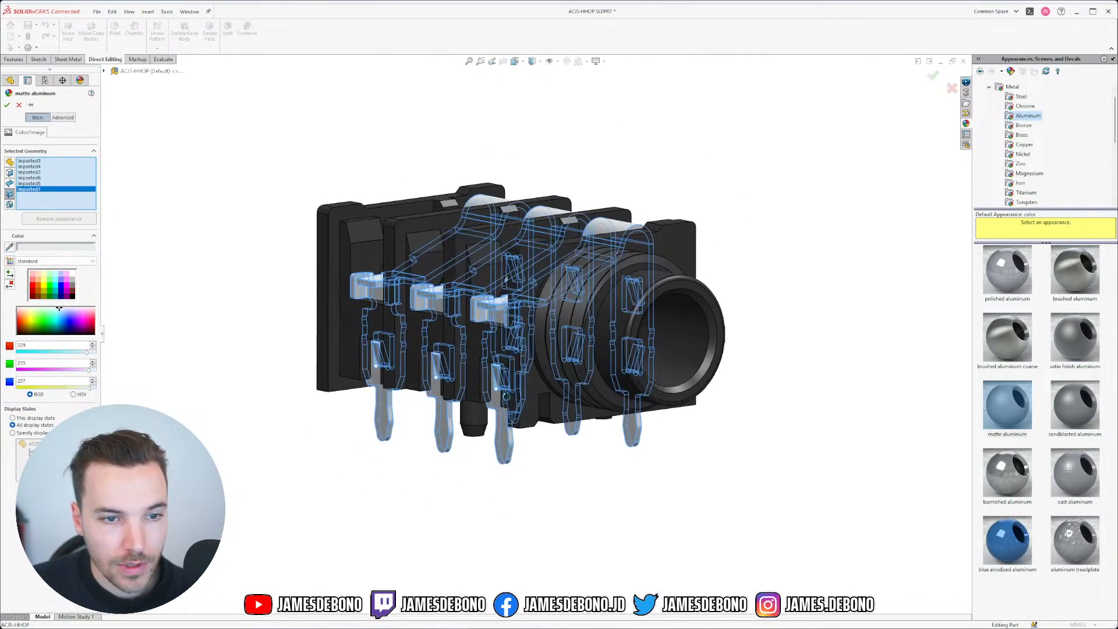
{"action": "left_click", "coordinate": [7, 105]}
Step: Orbit to inspect the metallic contacts and return to the FeatureManager tree
{"action": "middle_click_drag", "start_coordinate": [497, 186], "coordinate": [499, 233]}
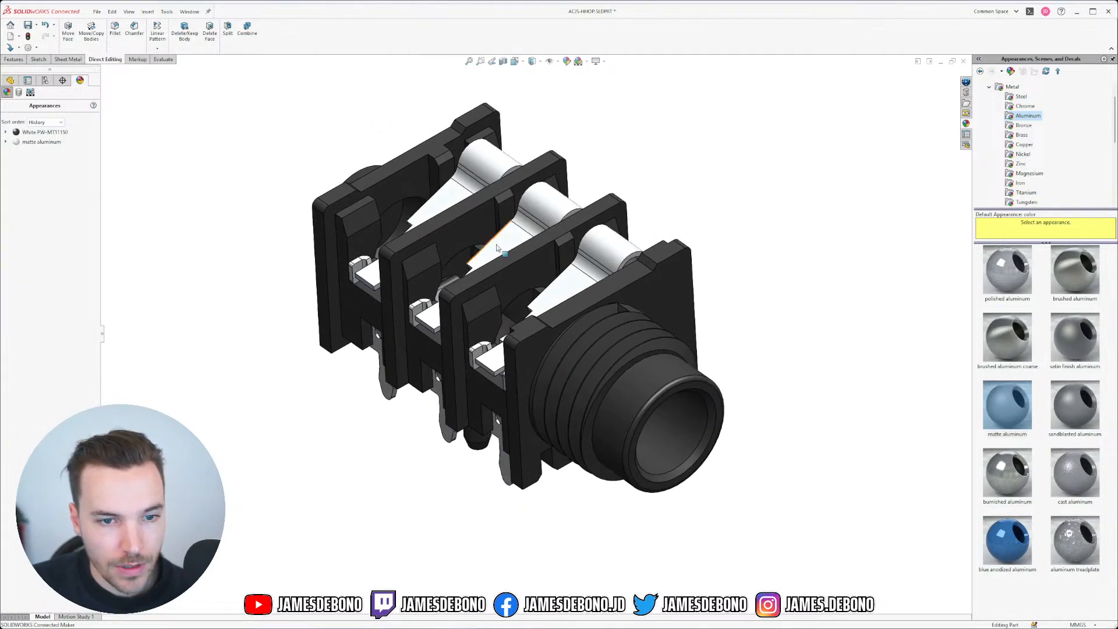
{"action": "scroll", "coordinate": [539, 364], "scroll_direction": "up", "scroll_amount": 3}
{"action": "left_click", "coordinate": [10, 81]}
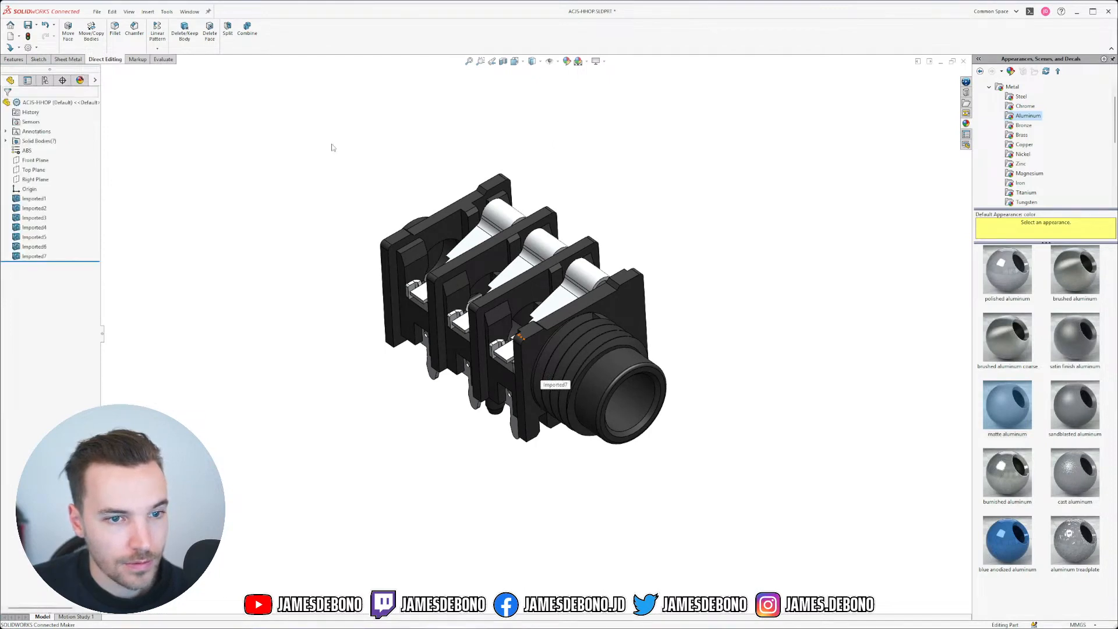
Step: Start Sketch1 on the jack part's Top Plane from the FeatureManager tree
{"action": "middle_click_drag", "start_coordinate": [357, 282], "coordinate": [364, 239]}
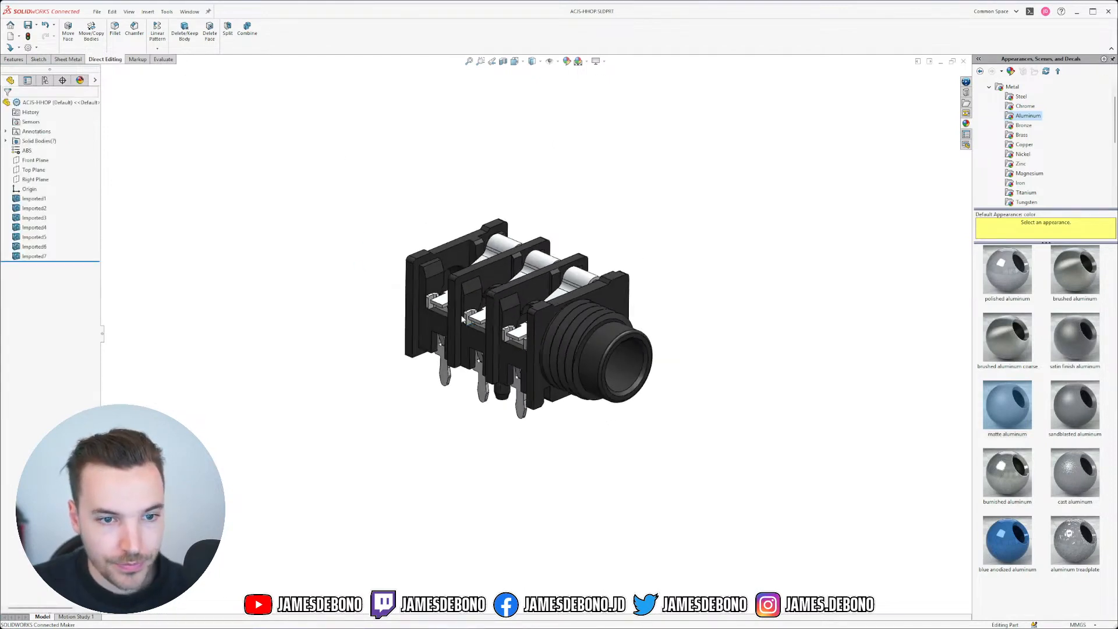
{"action": "scroll", "coordinate": [501, 347], "scroll_direction": "down", "scroll_amount": 2}
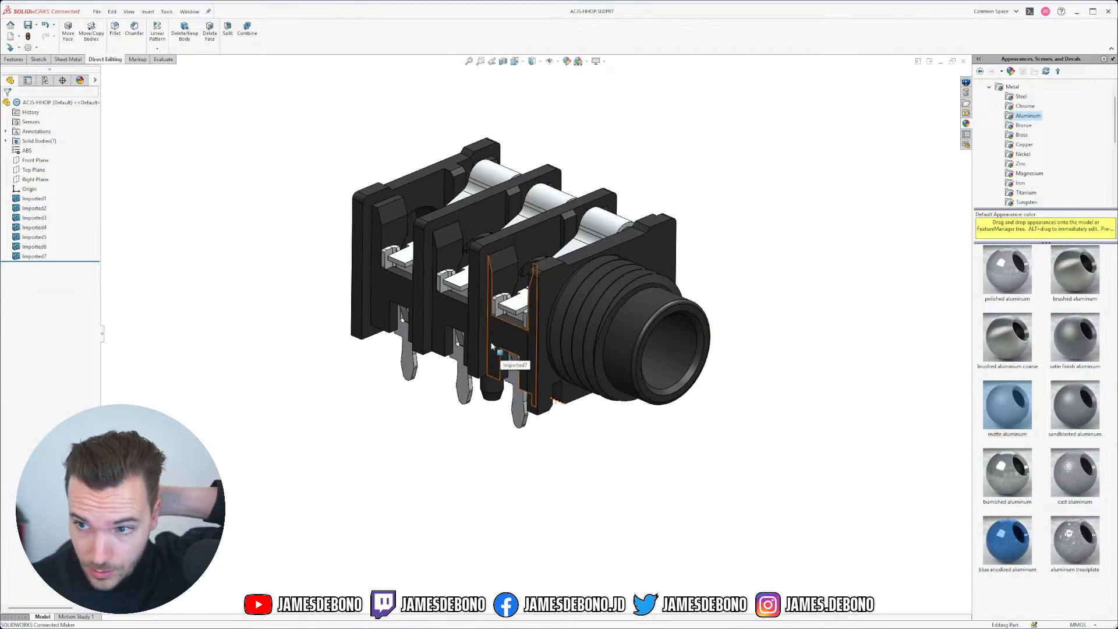
{"action": "left_click", "coordinate": [33, 170]}
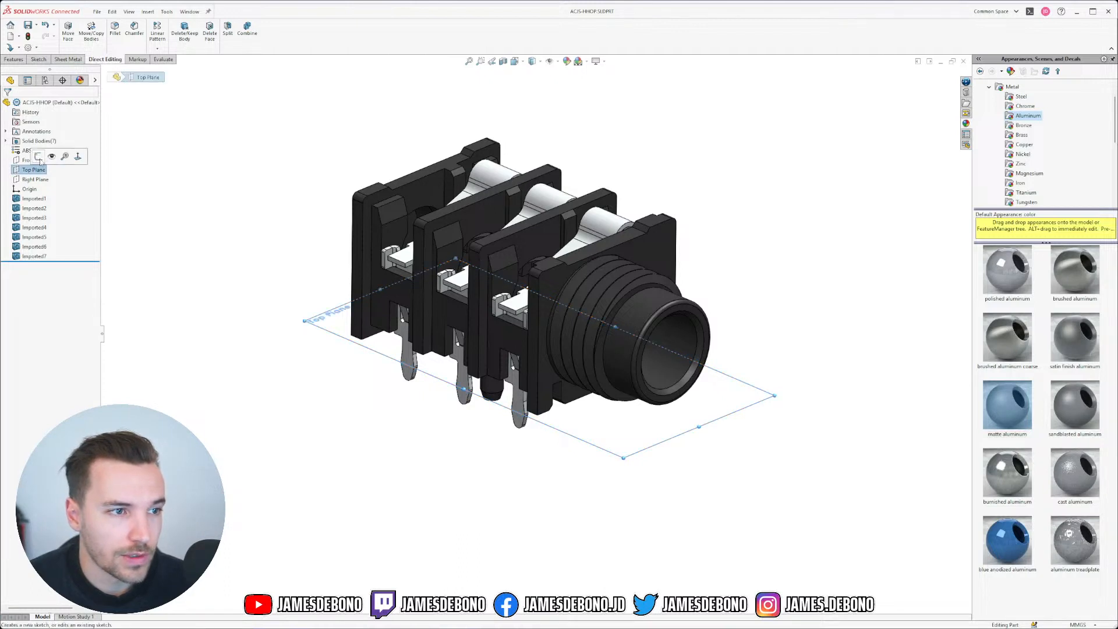
{"action": "left_click", "coordinate": [44, 160]}
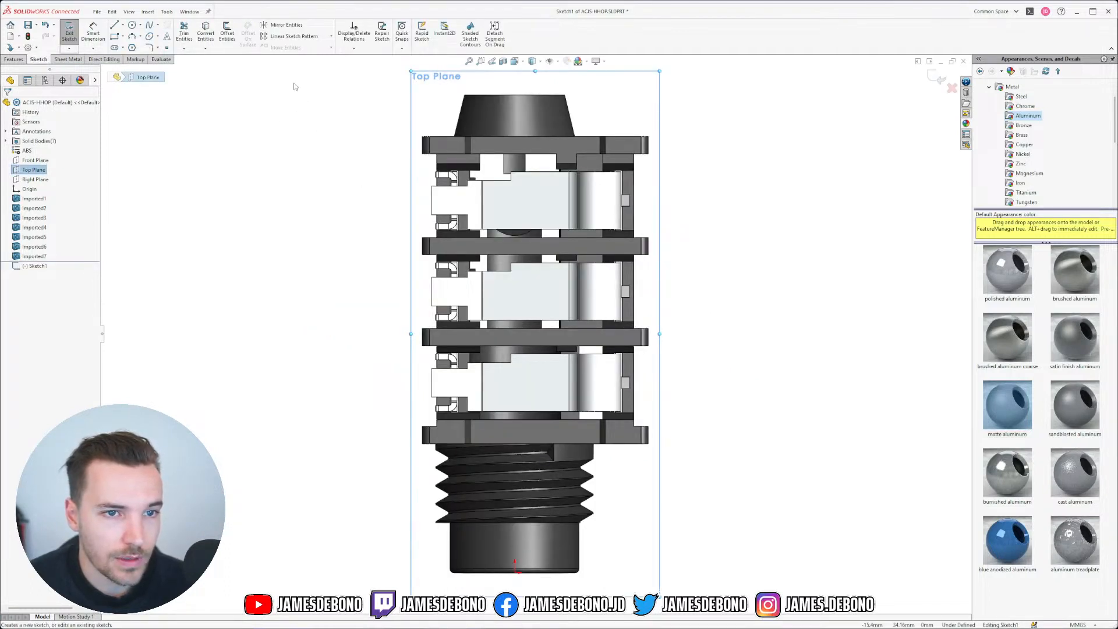
Step: Draw a corner rectangle over the square housing with its corners snapped onto the body's corners
{"action": "left_click", "coordinate": [307, 106]}
{"action": "left_click", "coordinate": [114, 36]}
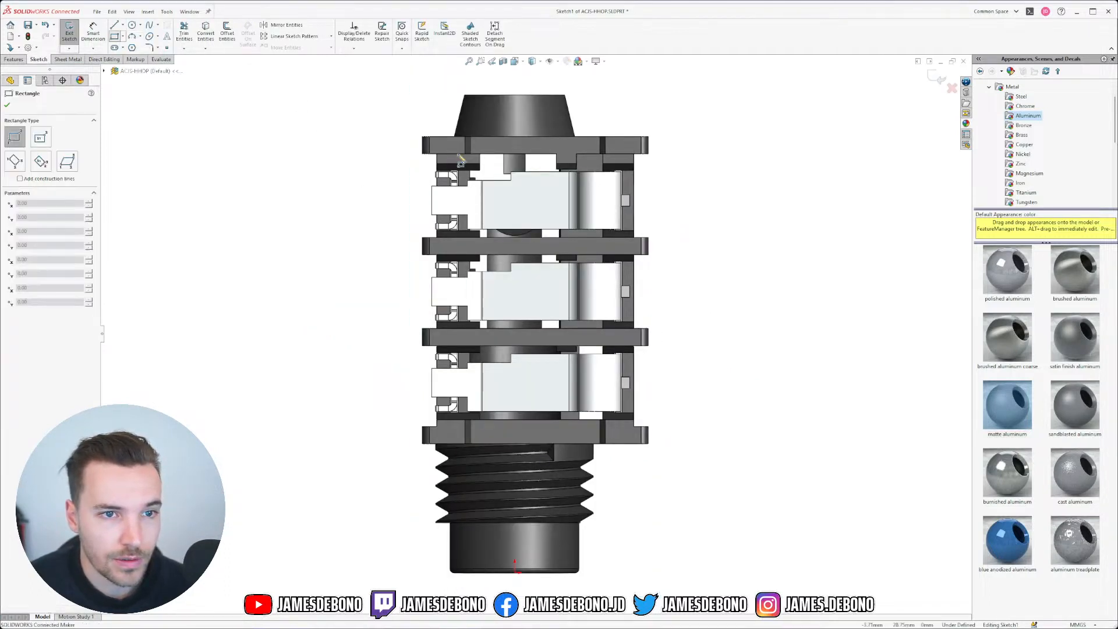
{"action": "left_click", "coordinate": [417, 135]}
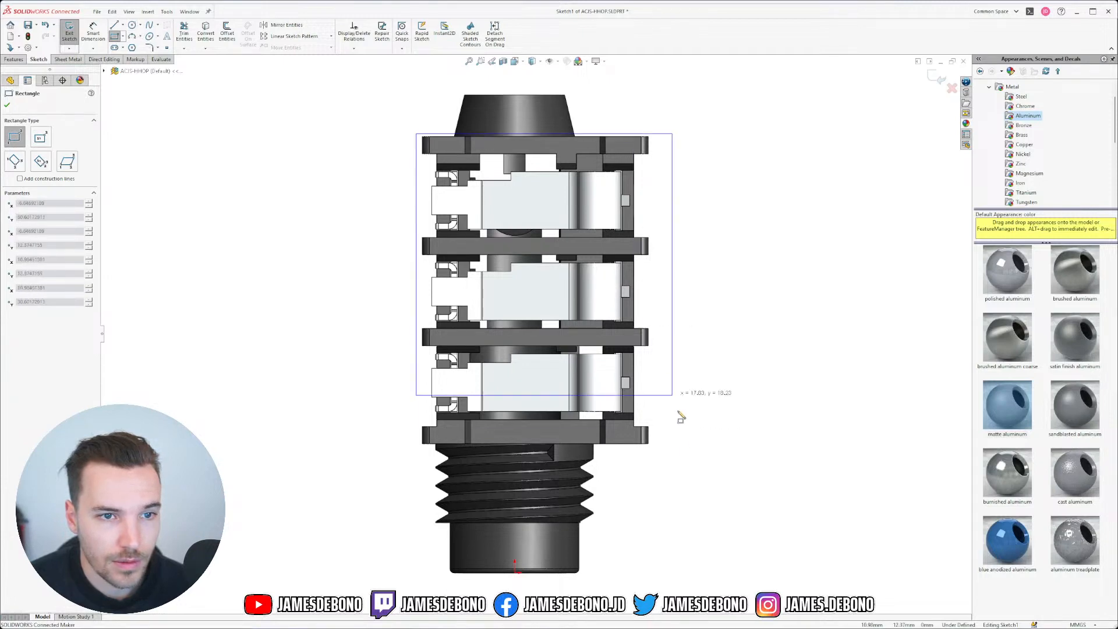
{"action": "left_click", "coordinate": [653, 450]}
{"action": "key", "text": "Escape"}
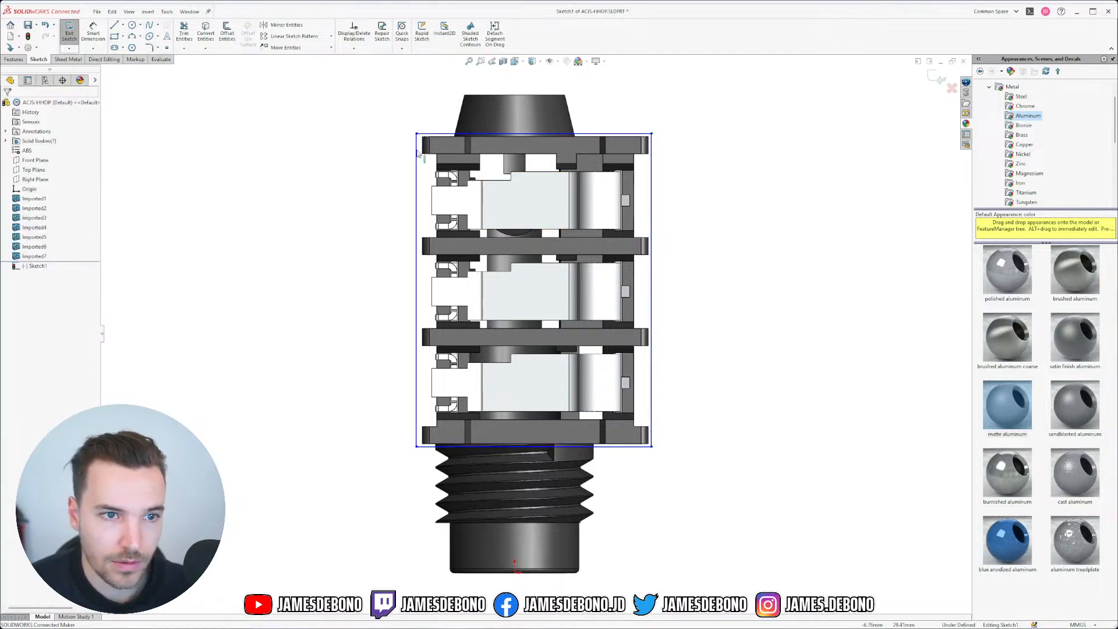
{"action": "left_click_drag", "start_coordinate": [417, 136], "coordinate": [422, 138]}
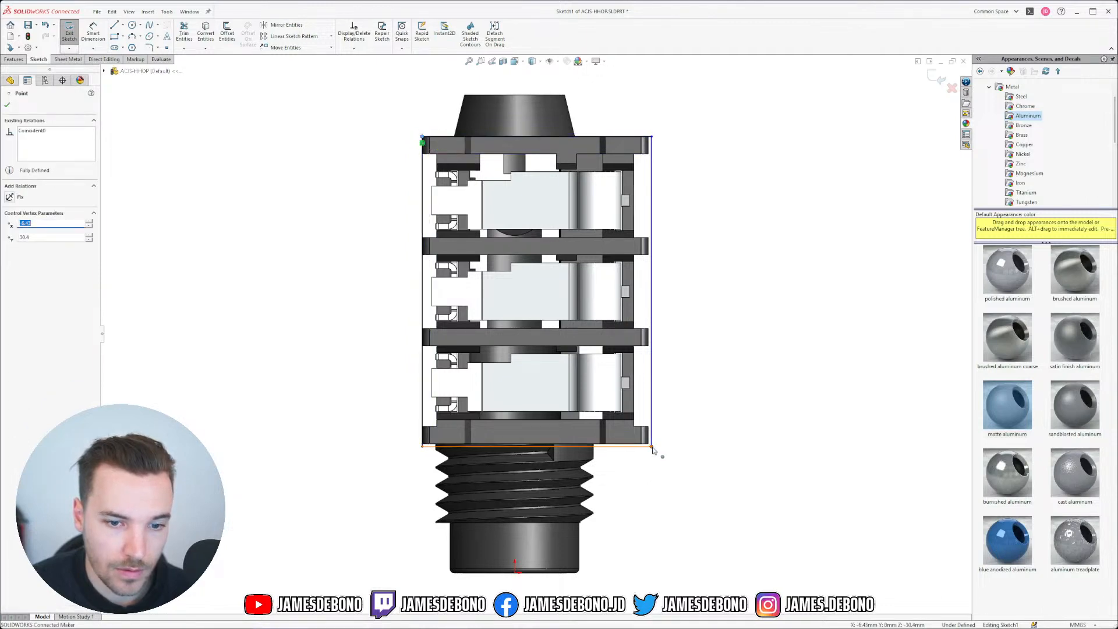
{"action": "left_click_drag", "start_coordinate": [652, 450], "coordinate": [649, 446]}
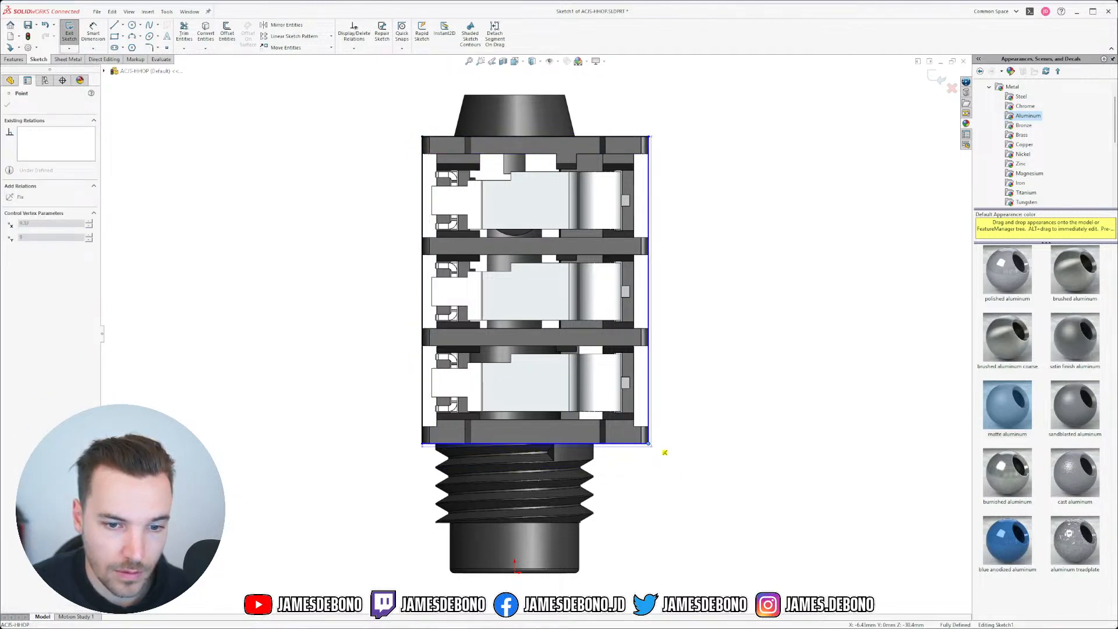
{"action": "key", "text": "Escape"}
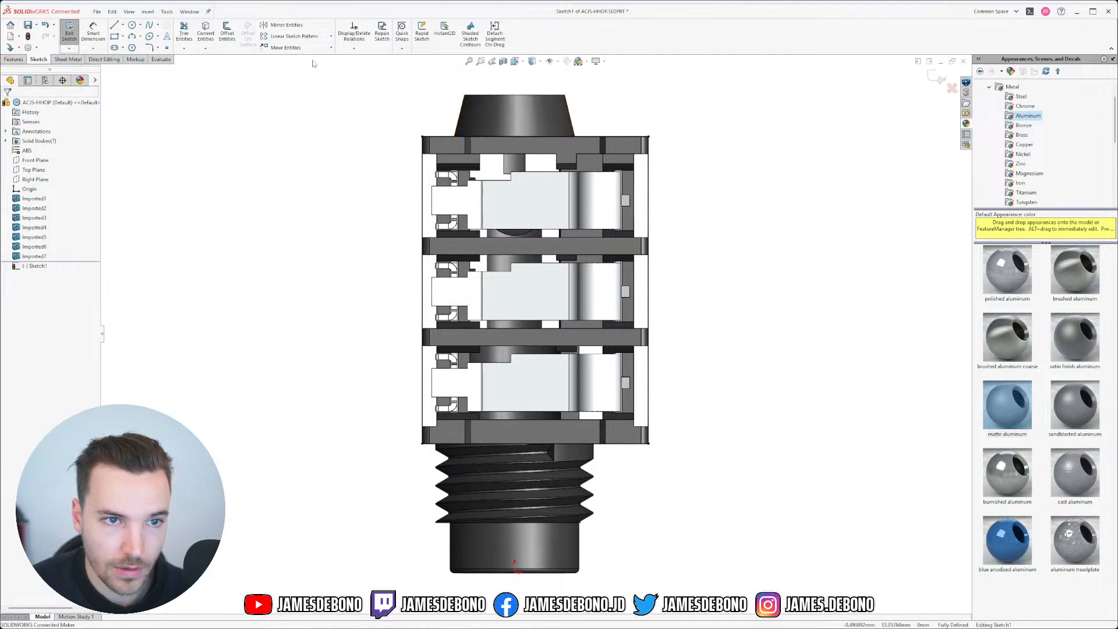
Step: Trace the cone's left and top edges with a two-segment line
{"action": "left_click", "coordinate": [455, 137]}
{"action": "left_click", "coordinate": [464, 95]}
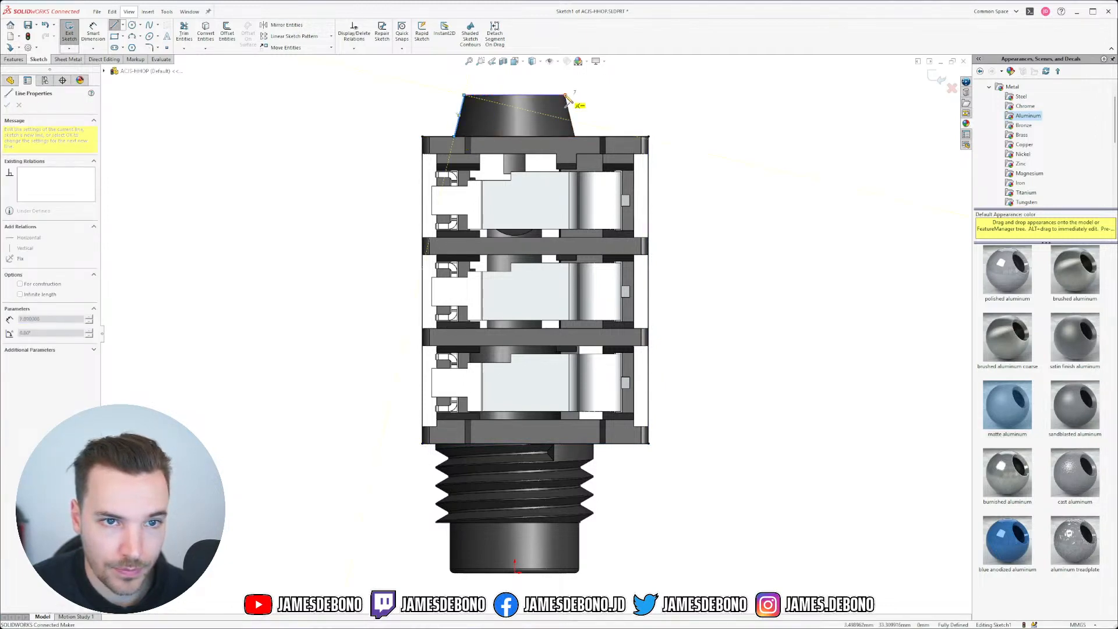
{"action": "left_click", "coordinate": [565, 96]}
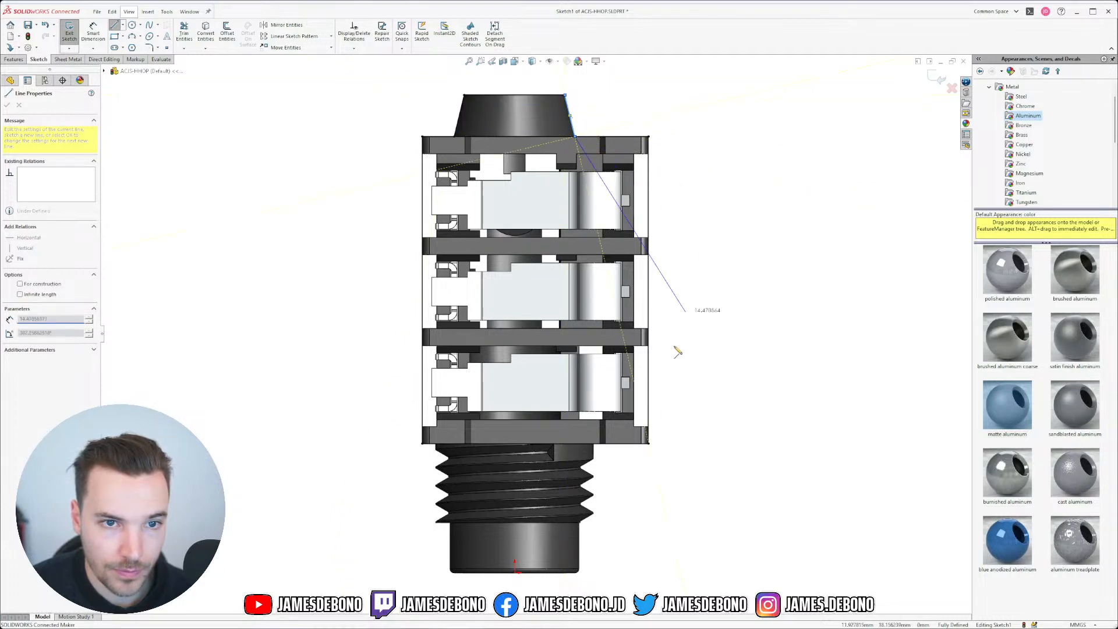
{"action": "key", "text": "Escape"}
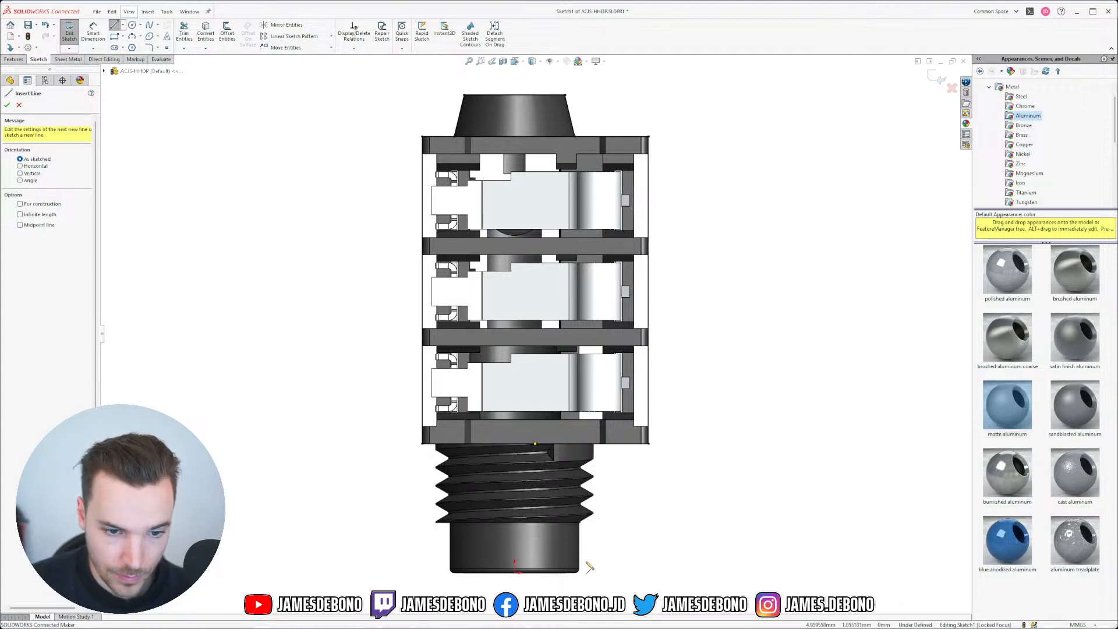
Step: Draw the nose outline and the short step out to the threaded section
{"action": "left_click", "coordinate": [451, 523]}
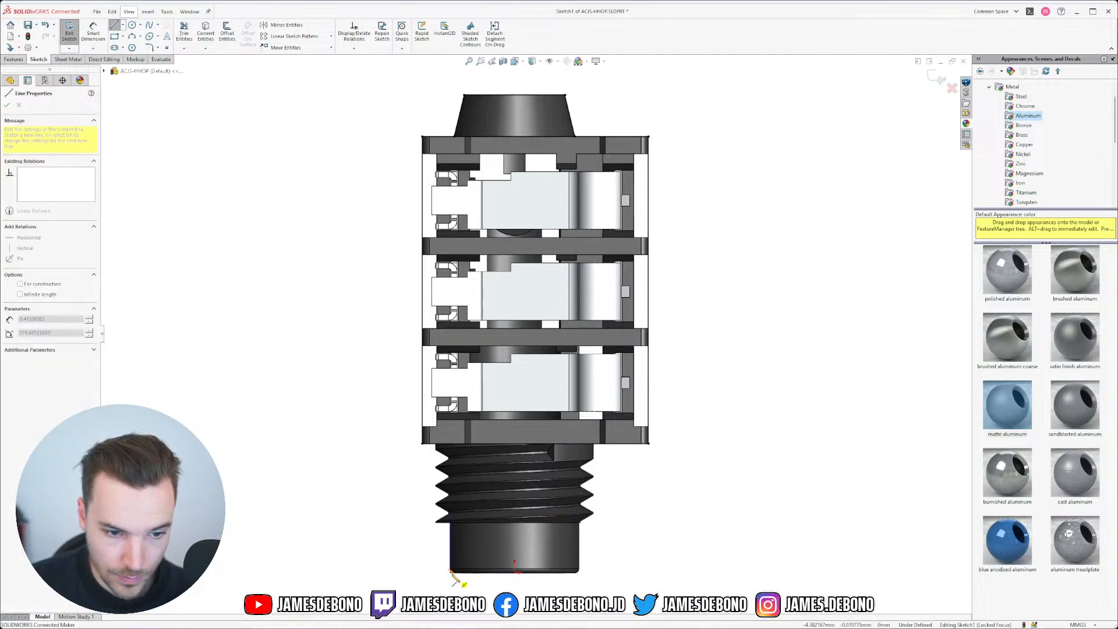
{"action": "scroll", "coordinate": [460, 580], "scroll_direction": "down", "scroll_amount": 5}
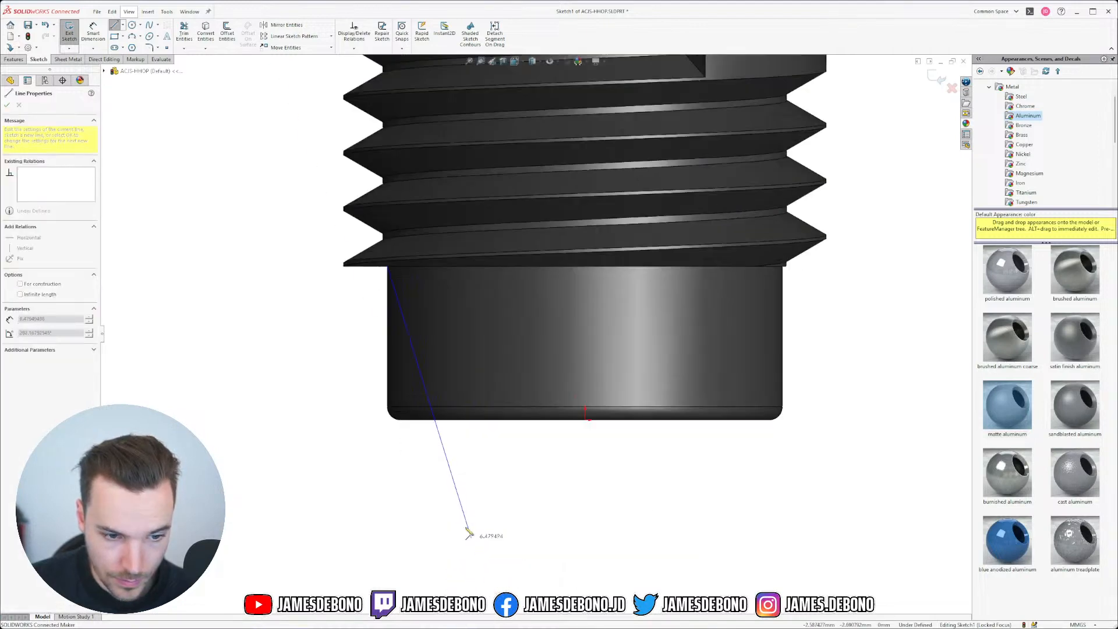
{"action": "left_click", "coordinate": [390, 422]}
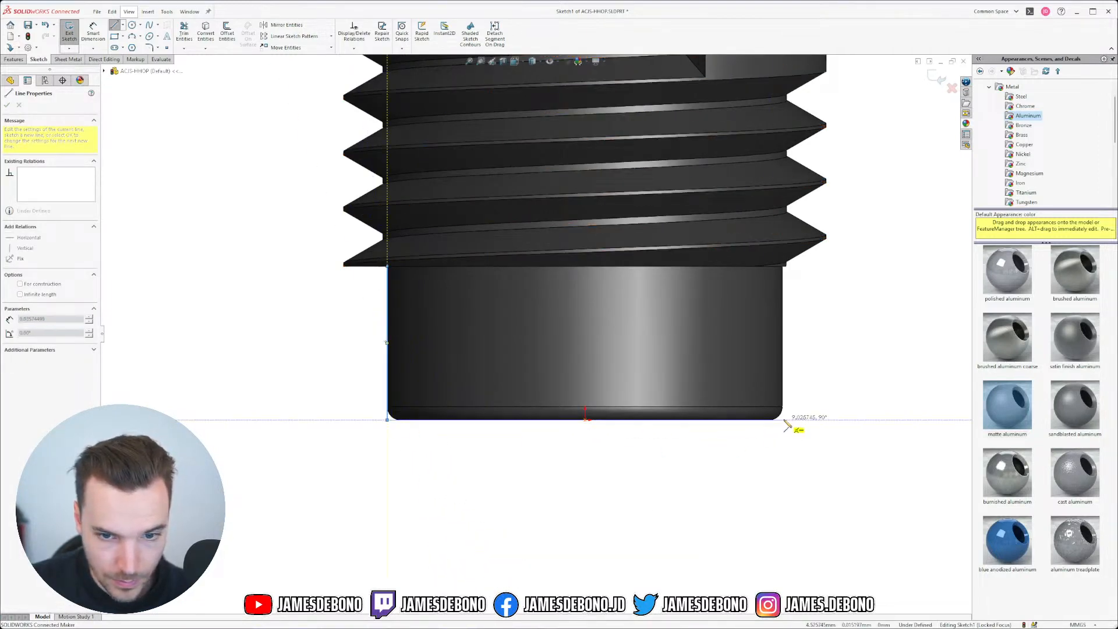
{"action": "left_click", "coordinate": [785, 420]}
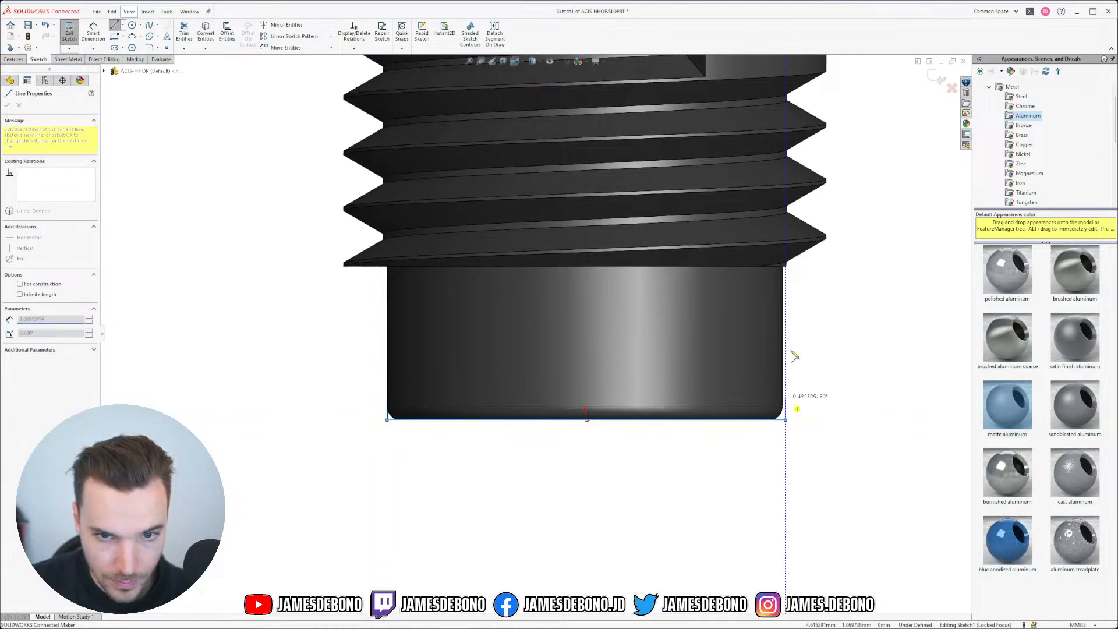
{"action": "left_click", "coordinate": [786, 271]}
{"action": "left_click", "coordinate": [831, 271]}
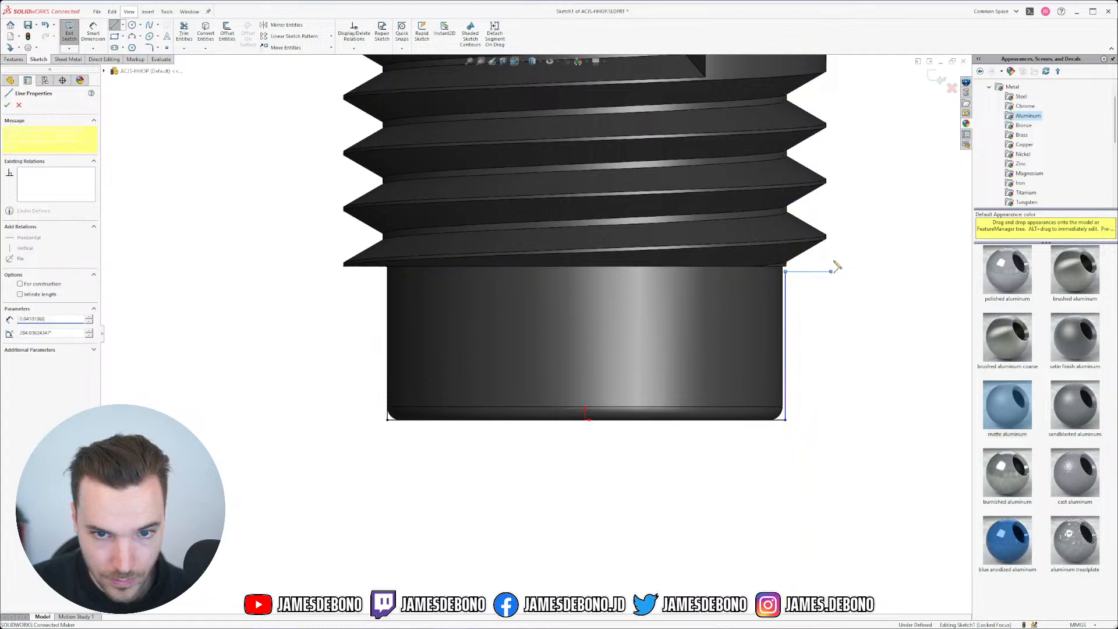
{"action": "scroll", "coordinate": [692, 187], "scroll_direction": "up", "scroll_amount": 5}
{"action": "scroll", "coordinate": [654, 260], "scroll_direction": "down", "scroll_amount": 5}
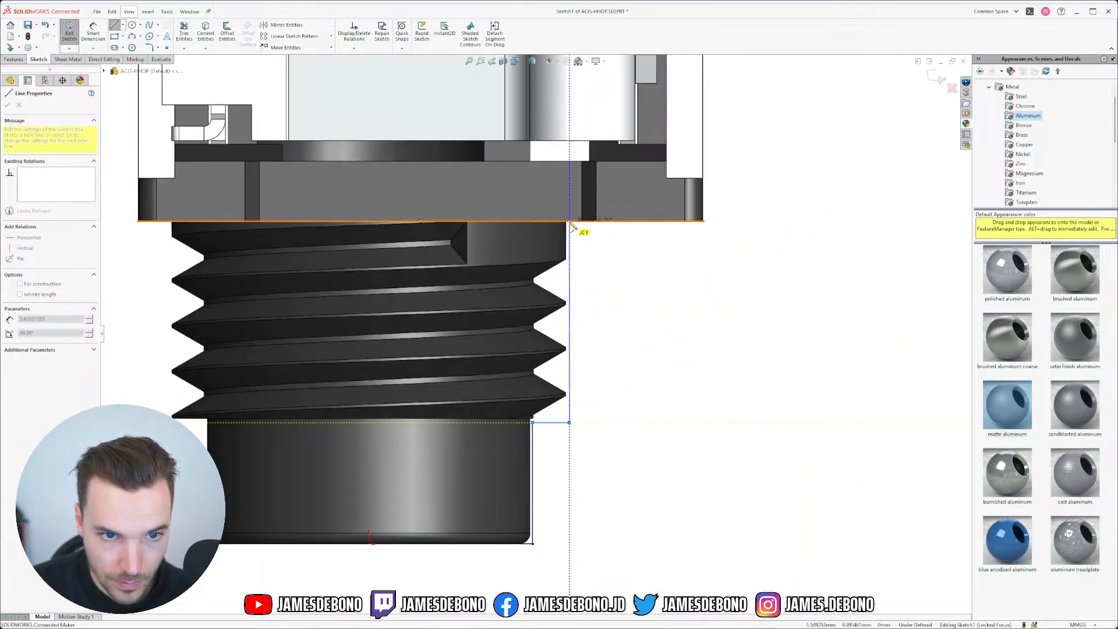
{"action": "left_click", "coordinate": [570, 222]}
{"action": "double_click", "coordinate": [705, 457]}
{"action": "scroll", "coordinate": [335, 433], "scroll_direction": "up", "scroll_amount": 5}
{"action": "scroll", "coordinate": [343, 421], "scroll_direction": "down", "scroll_amount": 5}
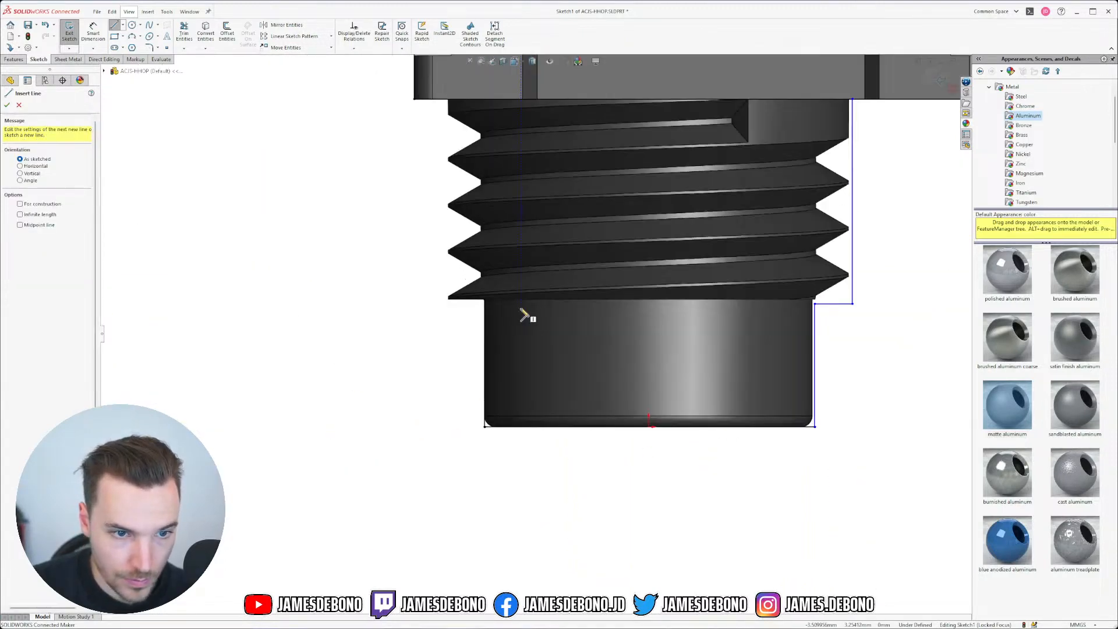
Step: Close the outline from the thread corner across and up to the flange's top-left corner
{"action": "left_click", "coordinate": [484, 301]}
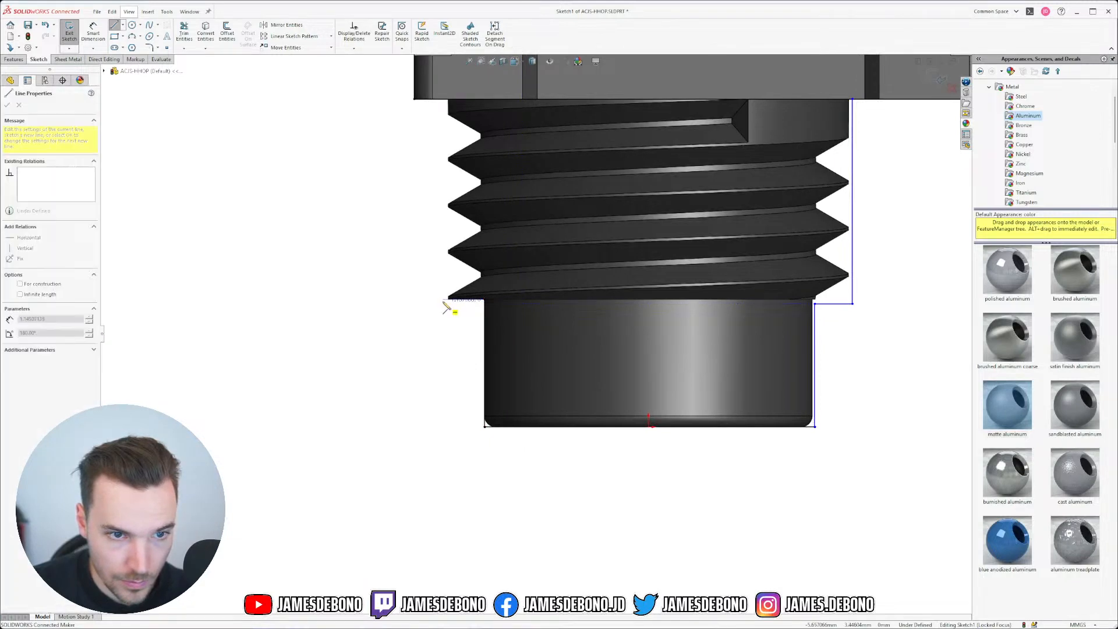
{"action": "left_click", "coordinate": [441, 299]}
{"action": "left_click", "coordinate": [442, 100]}
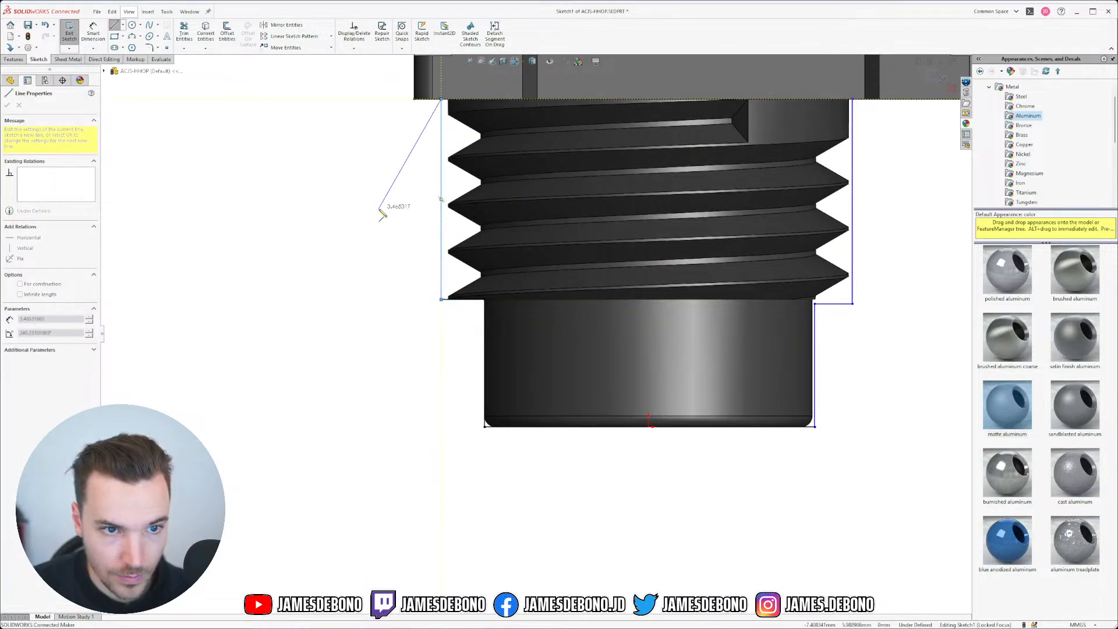
{"action": "scroll", "coordinate": [582, 242], "scroll_direction": "up", "scroll_amount": 5}
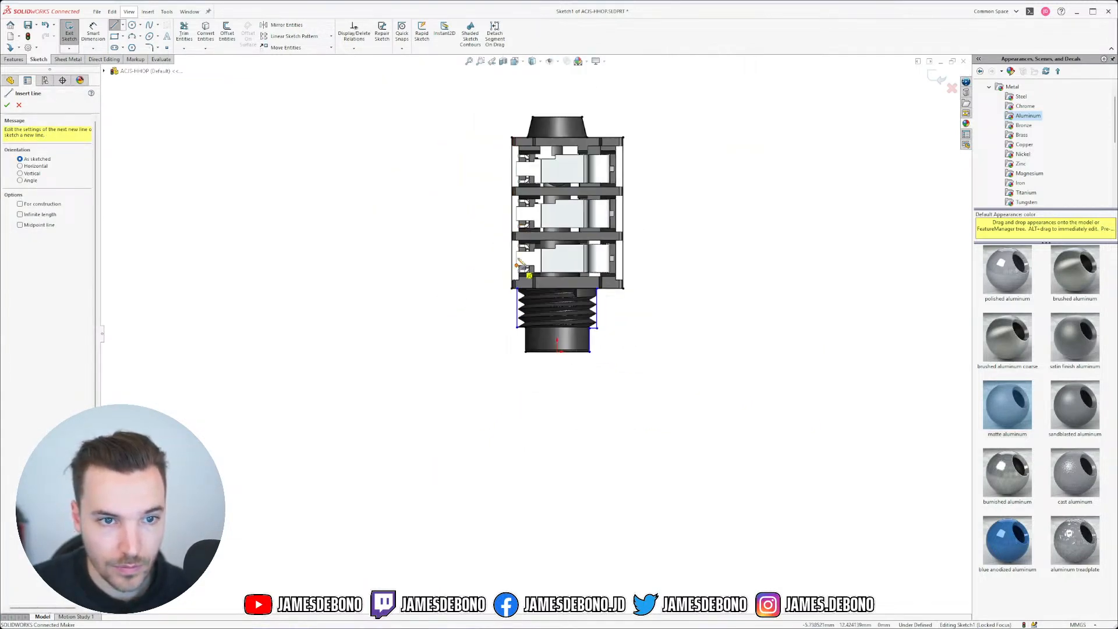
{"action": "scroll", "coordinate": [515, 232], "scroll_direction": "down", "scroll_amount": 2}
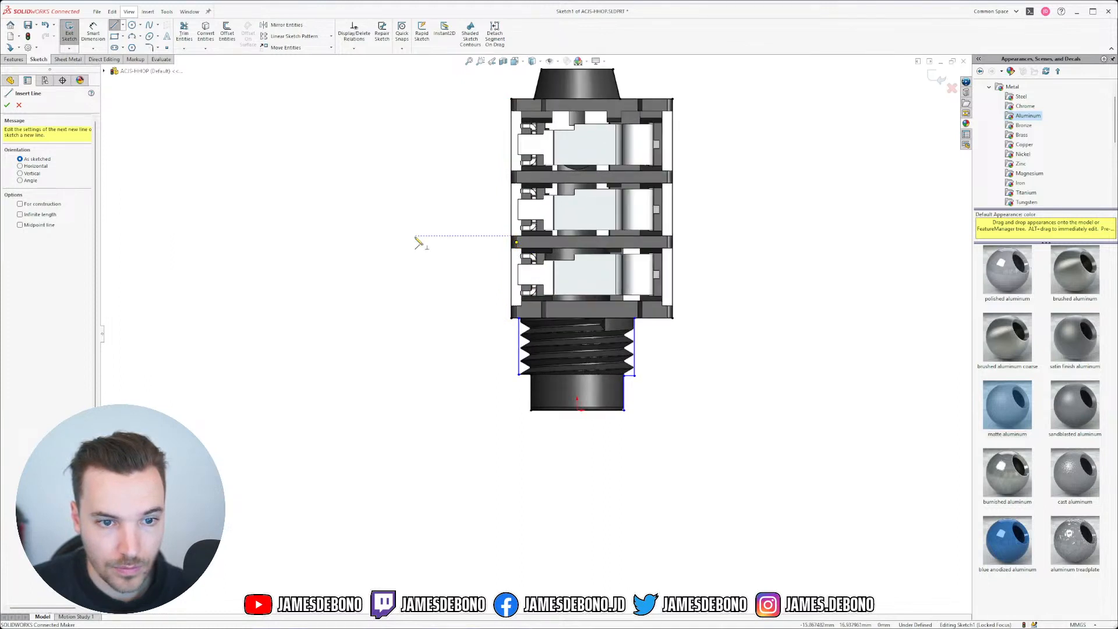
{"action": "left_click", "coordinate": [18, 106]}
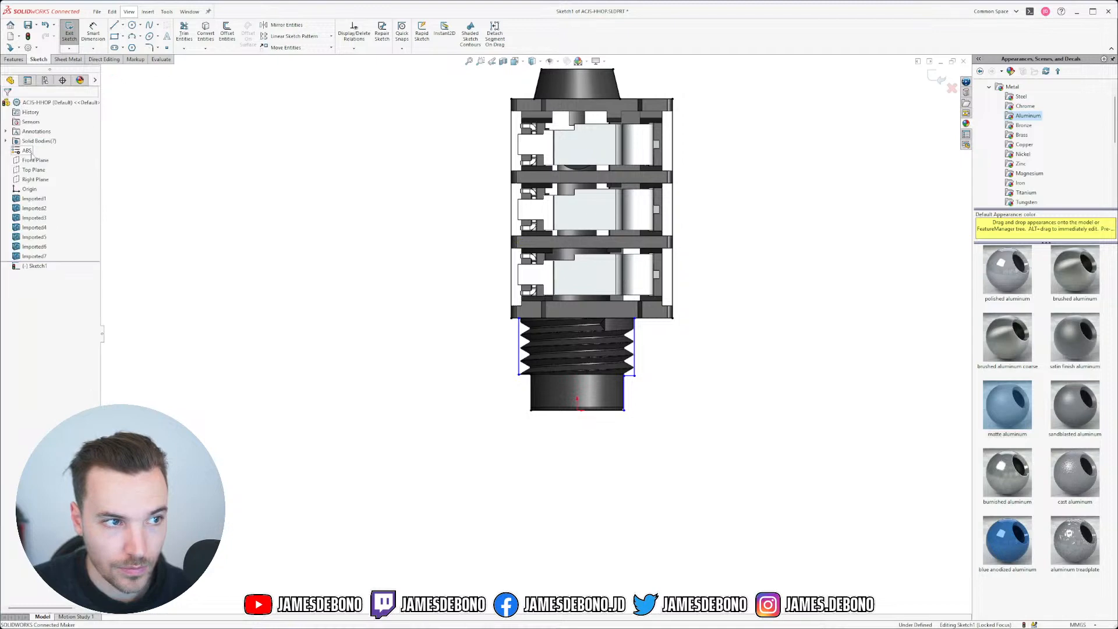
Step: Hide the solid bodies so only the sketch lines show
{"action": "right_click", "coordinate": [24, 143]}
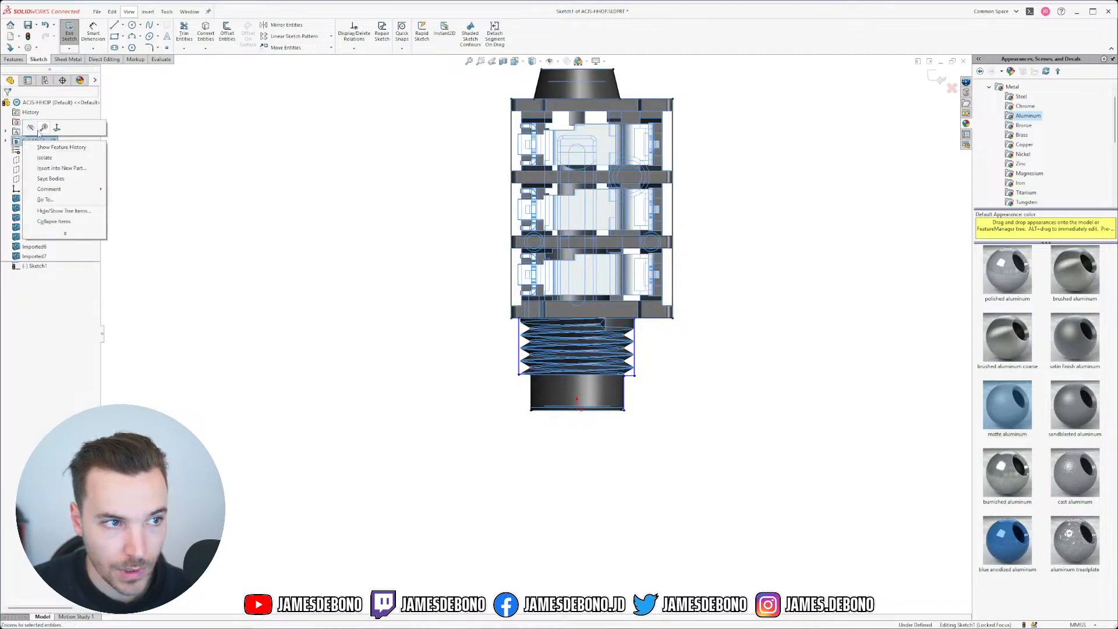
{"action": "left_click", "coordinate": [35, 125]}
{"action": "scroll", "coordinate": [592, 294], "scroll_direction": "down", "scroll_amount": 2}
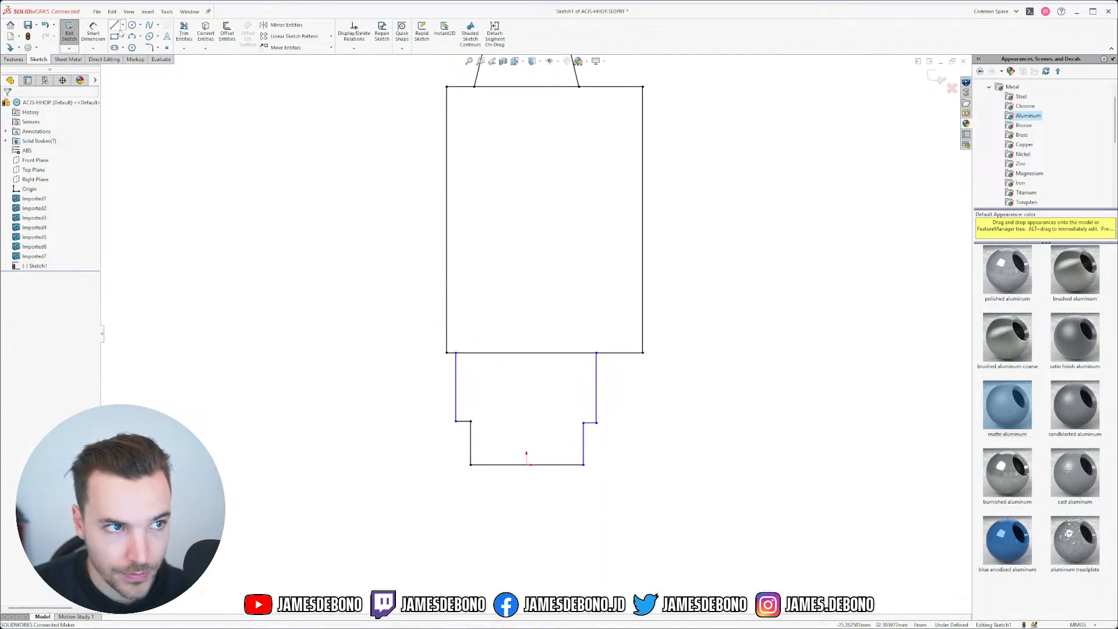
Step: Draw a vertical centerline from the nose's bottom-edge midpoint up to the cone's top
{"action": "left_click", "coordinate": [122, 25]}
{"action": "left_click", "coordinate": [137, 48]}
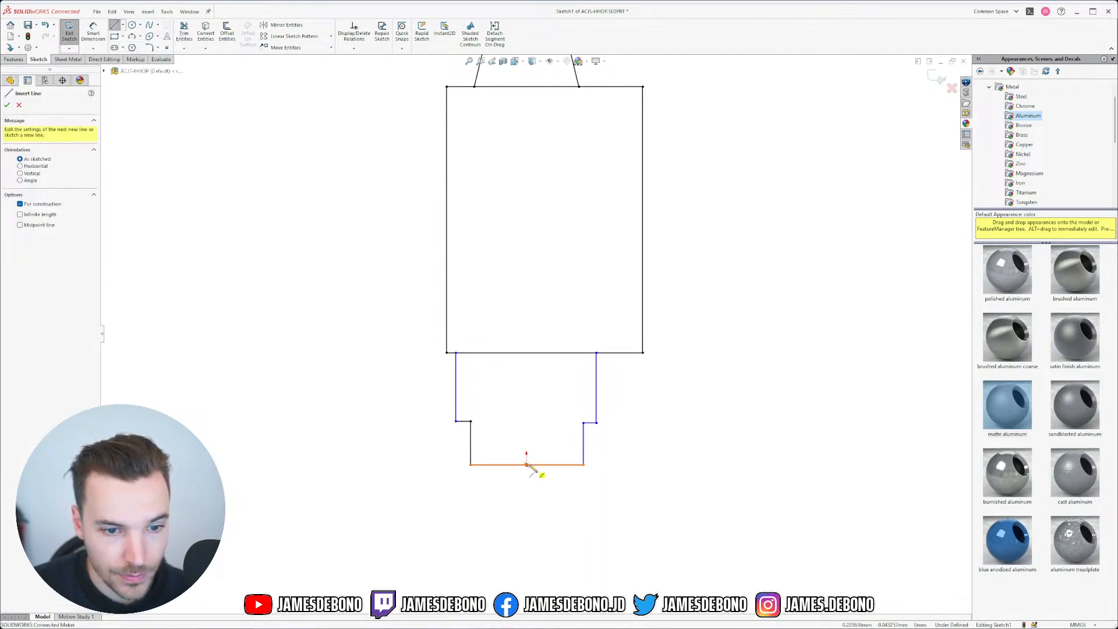
{"action": "mouse_move", "coordinate": [526, 464]}
{"action": "left_mouse_down"}
{"action": "mouse_move", "coordinate": [544, 367]}
{"action": "mouse_move", "coordinate": [532, 429]}
{"action": "mouse_move", "coordinate": [526, 421]}
{"action": "left_mouse_up"}
{"action": "left_click", "coordinate": [527, 353]}
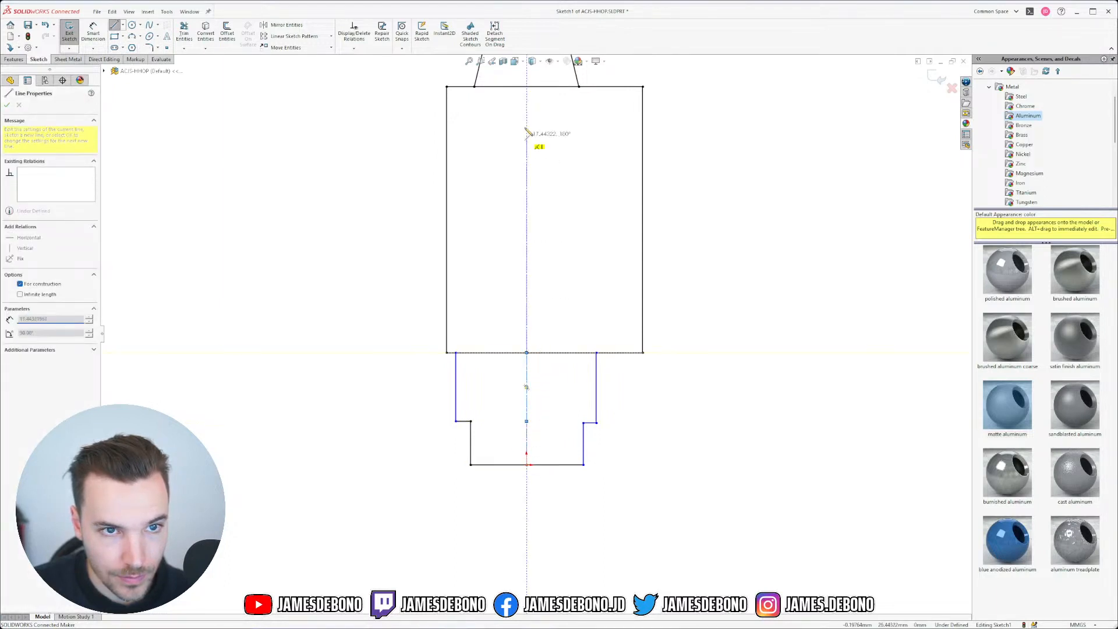
{"action": "left_click", "coordinate": [527, 87]}
{"action": "scroll", "coordinate": [535, 335], "scroll_direction": "up", "scroll_amount": 3}
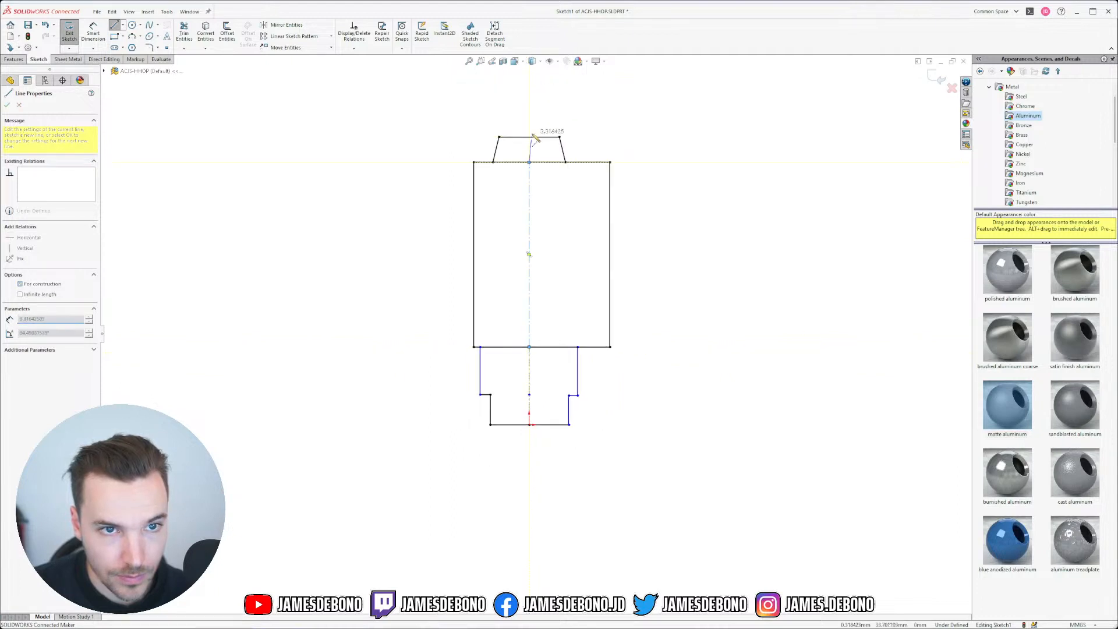
{"action": "left_click", "coordinate": [529, 137]}
{"action": "key", "text": "Escape"}
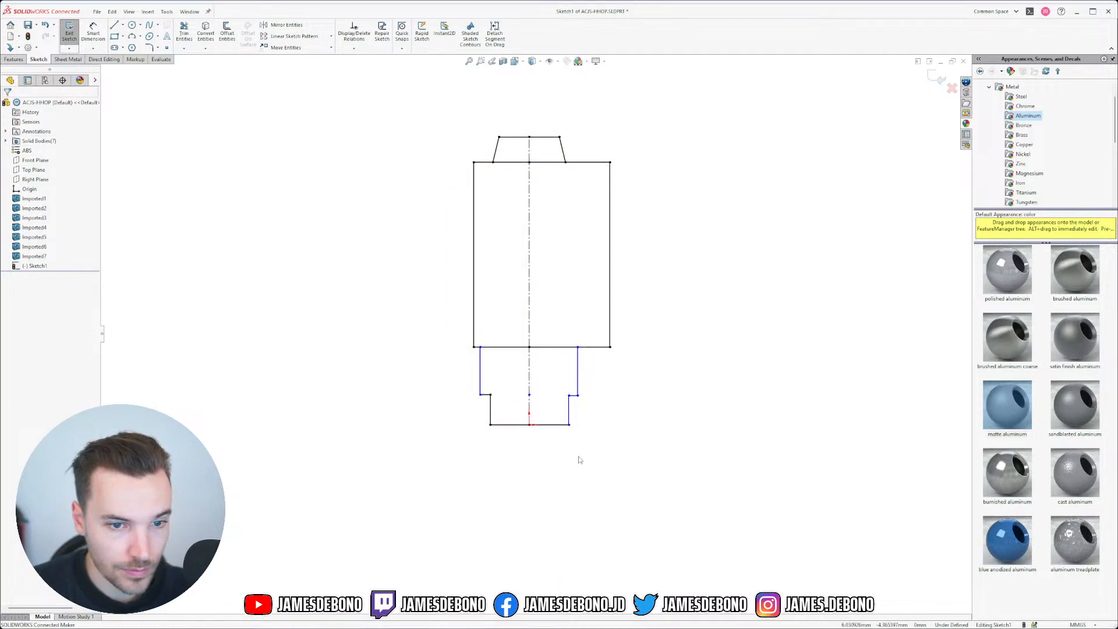
{"action": "scroll", "coordinate": [527, 401], "scroll_direction": "down", "scroll_amount": 5}
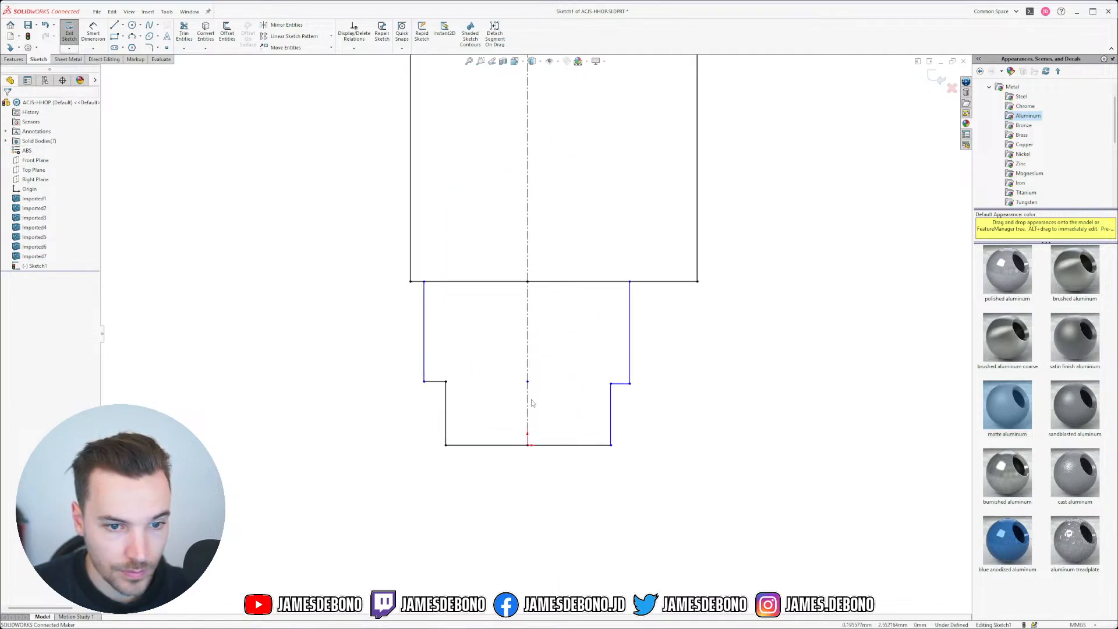
Step: Draw a centerline across the inner step corners between the nose and threaded section
{"action": "left_click", "coordinate": [123, 25]}
{"action": "left_click", "coordinate": [140, 46]}
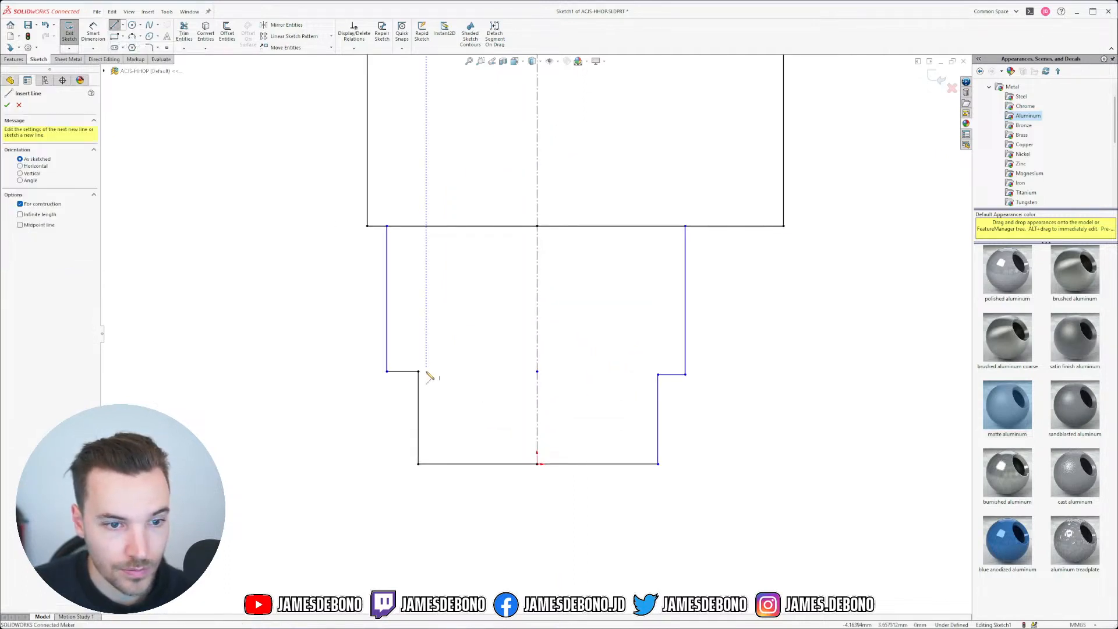
{"action": "left_click", "coordinate": [419, 371]}
{"action": "left_click", "coordinate": [658, 374]}
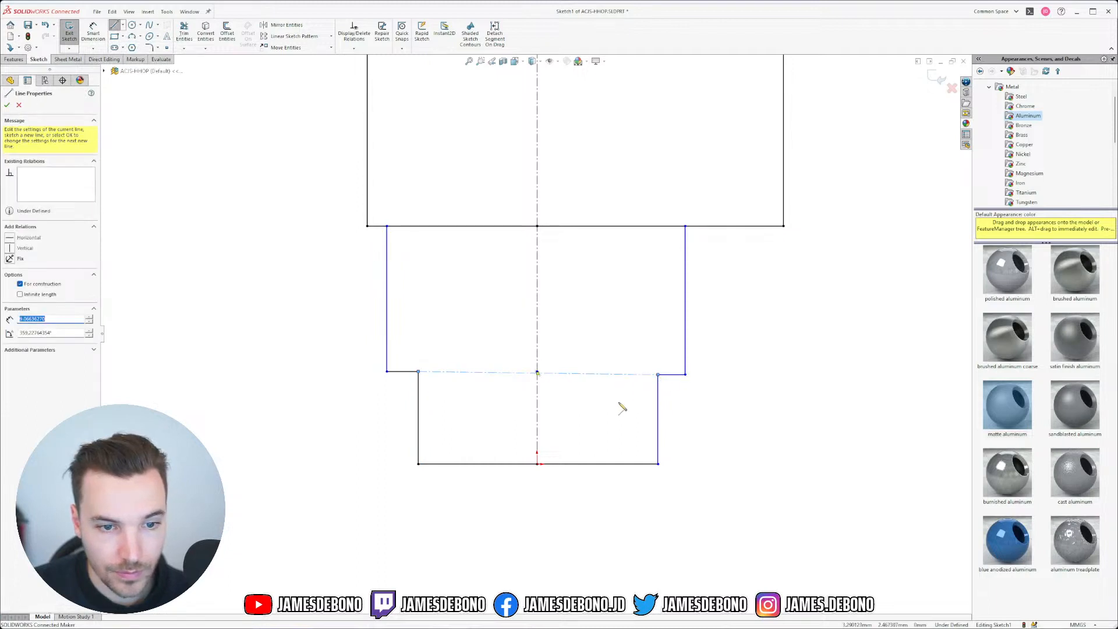
{"action": "key", "text": "Escape"}
{"action": "left_click_drag", "start_coordinate": [597, 375], "coordinate": [615, 400]}
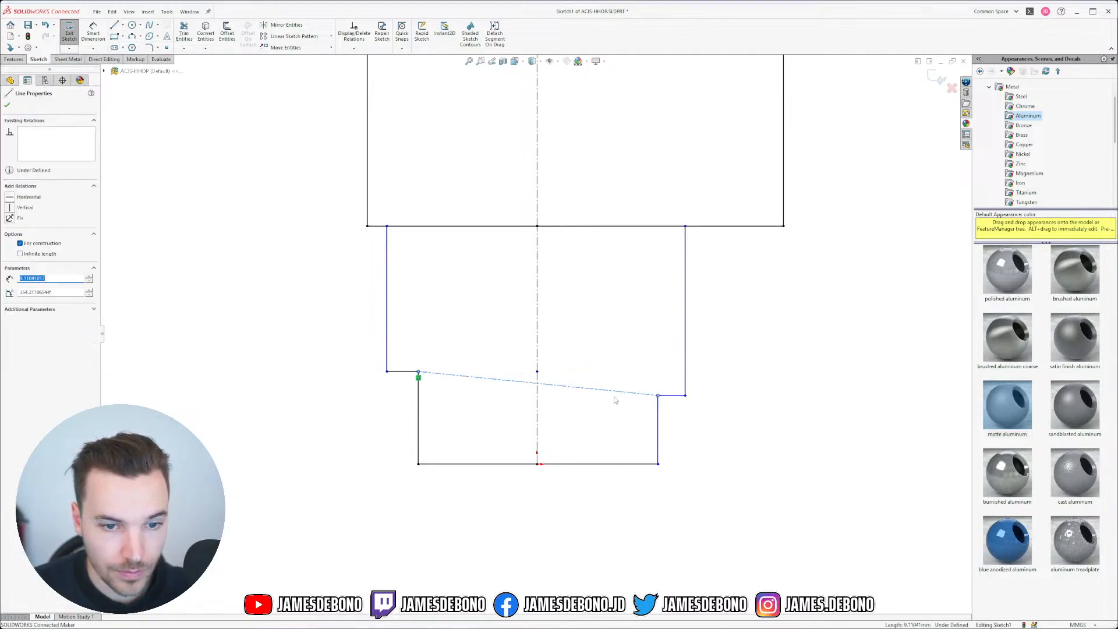
Step: Make the new centerline horizontal and fix it with its intersection point
{"action": "left_click", "coordinate": [10, 199]}
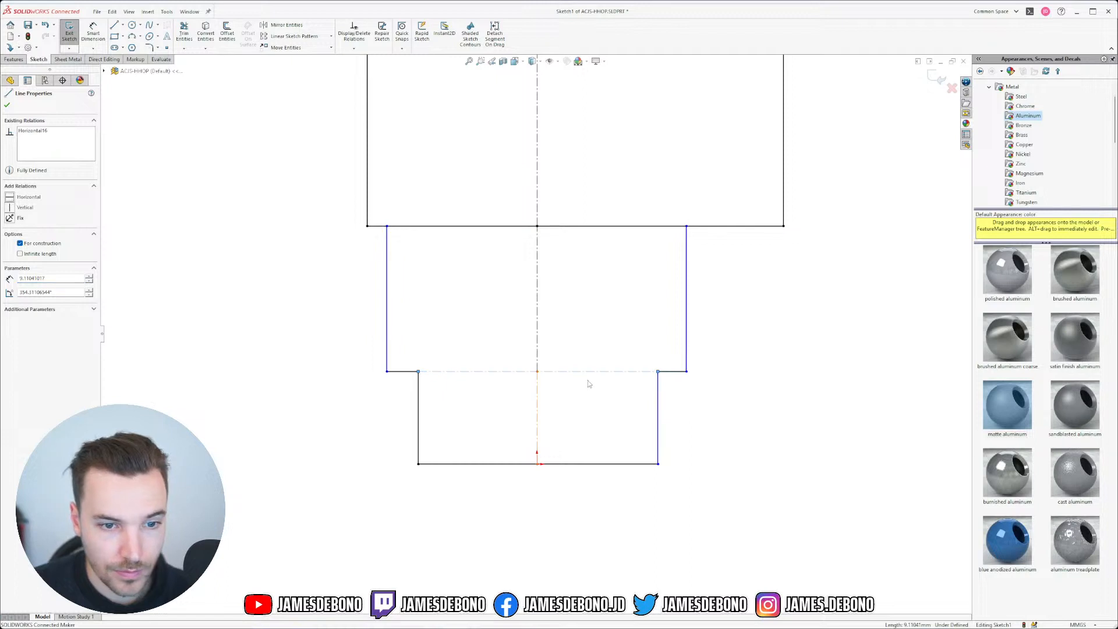
{"action": "left_click", "coordinate": [588, 380]}
{"action": "left_click", "coordinate": [537, 371]}
{"action": "left_click", "coordinate": [566, 372], "text": "ctrl"}
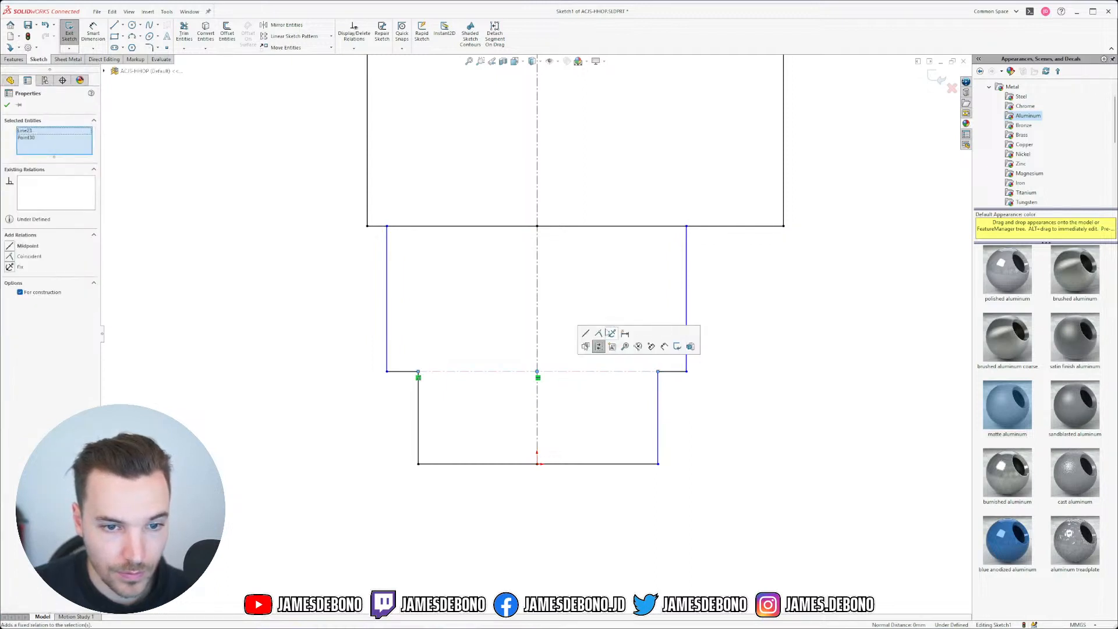
{"action": "left_click", "coordinate": [611, 333]}
{"action": "left_click", "coordinate": [591, 413]}
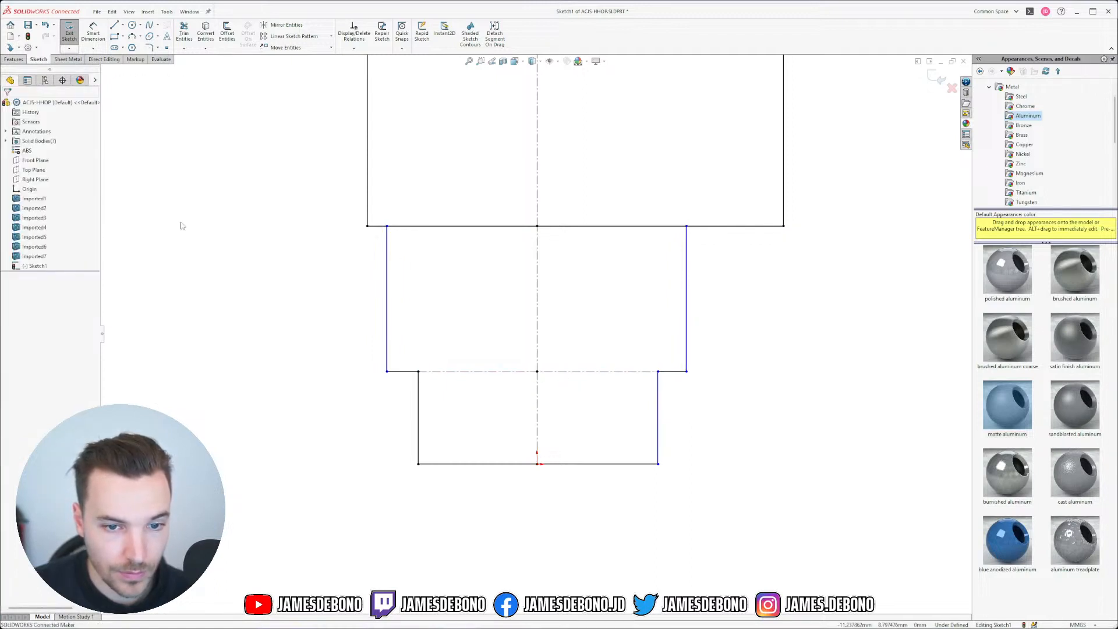
Step: Show the solid bodies and snap the sketch line's endpoints onto the thread corner and part edge
{"action": "right_click", "coordinate": [39, 141]}
{"action": "left_click", "coordinate": [51, 124]}
{"action": "scroll", "coordinate": [424, 394], "scroll_direction": "down", "scroll_amount": 5}
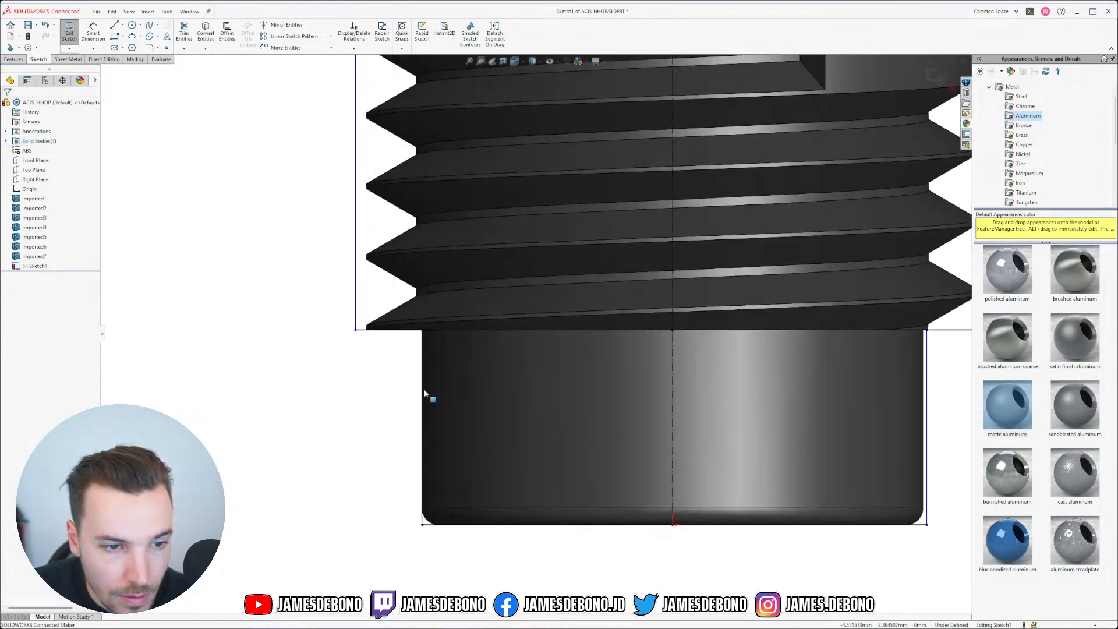
{"action": "scroll", "coordinate": [402, 372], "scroll_direction": "down", "scroll_amount": 4}
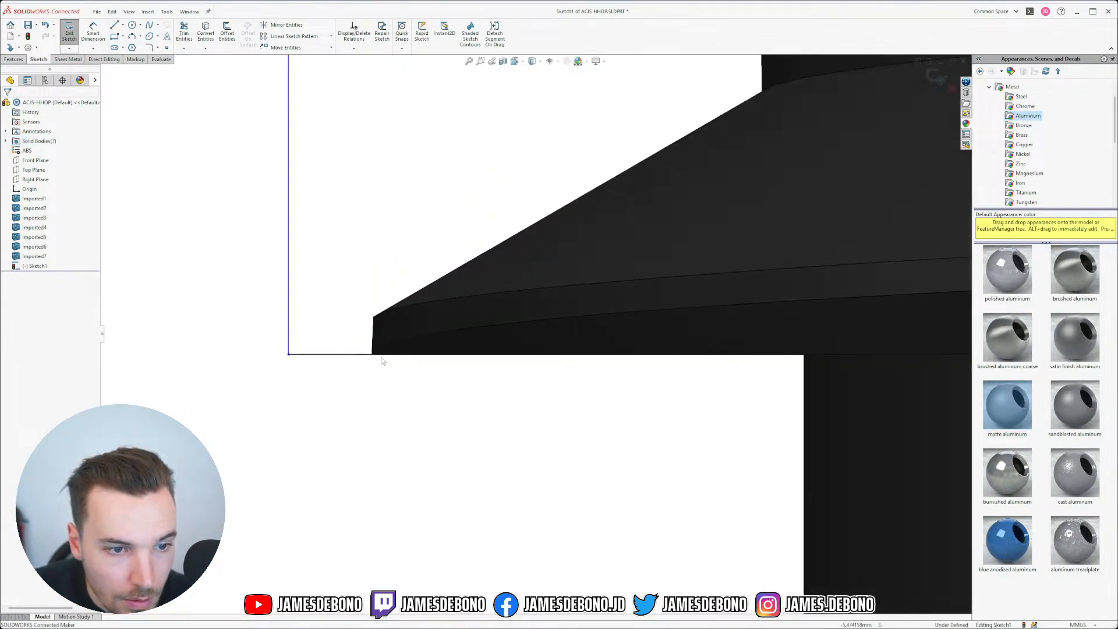
{"action": "scroll", "coordinate": [429, 324], "scroll_direction": "up", "scroll_amount": 6}
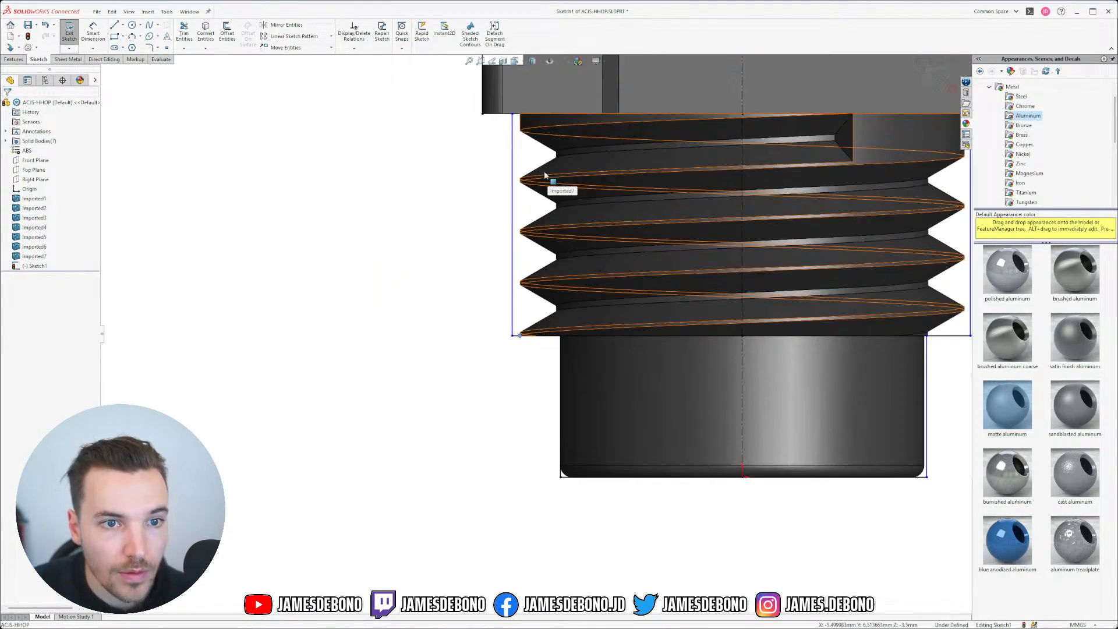
{"action": "scroll", "coordinate": [532, 176], "scroll_direction": "down", "scroll_amount": 6}
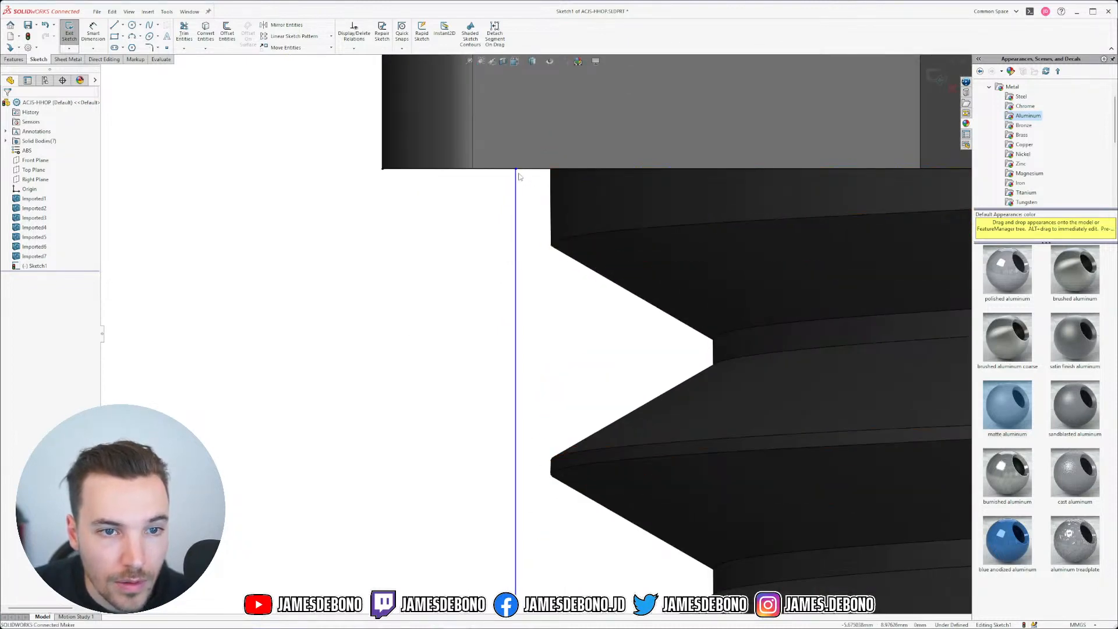
{"action": "mouse_move", "coordinate": [516, 169]}
{"action": "left_mouse_down"}
{"action": "mouse_move", "coordinate": [571, 168]}
{"action": "mouse_move", "coordinate": [551, 169]}
{"action": "left_mouse_up"}
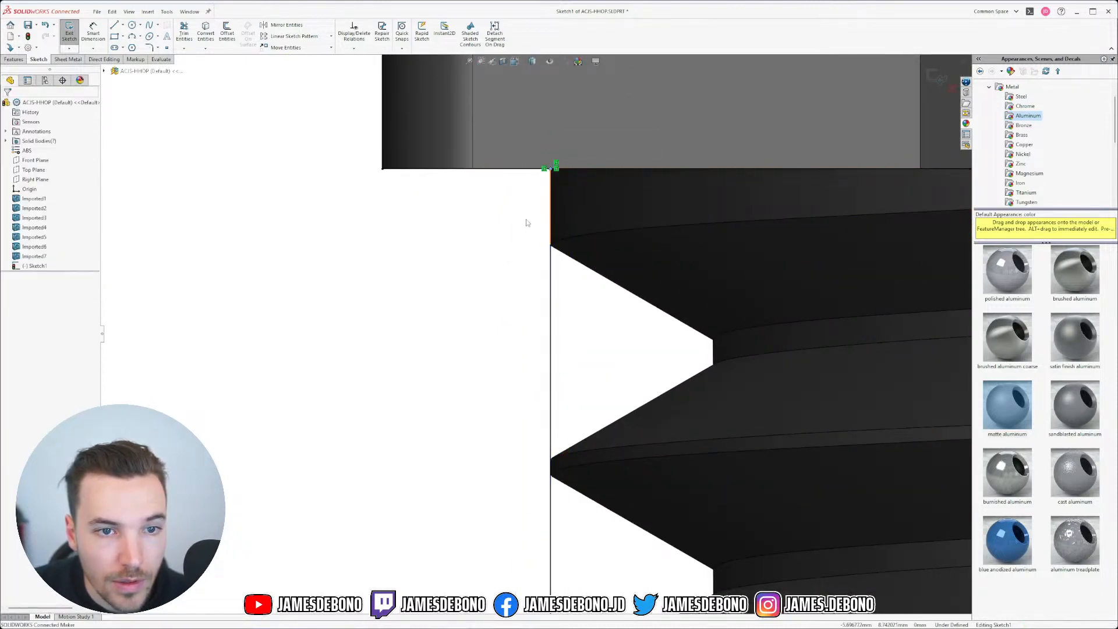
{"action": "scroll", "coordinate": [756, 349], "scroll_direction": "up", "scroll_amount": 5}
{"action": "scroll", "coordinate": [836, 281], "scroll_direction": "down", "scroll_amount": 6}
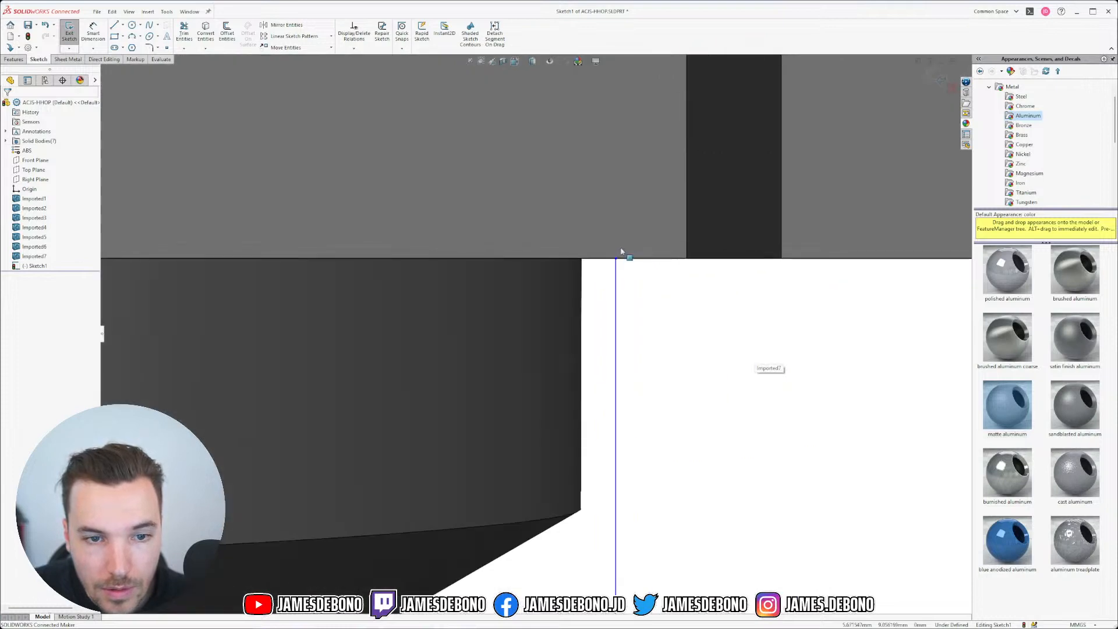
{"action": "left_click_drag", "start_coordinate": [618, 262], "coordinate": [582, 259]}
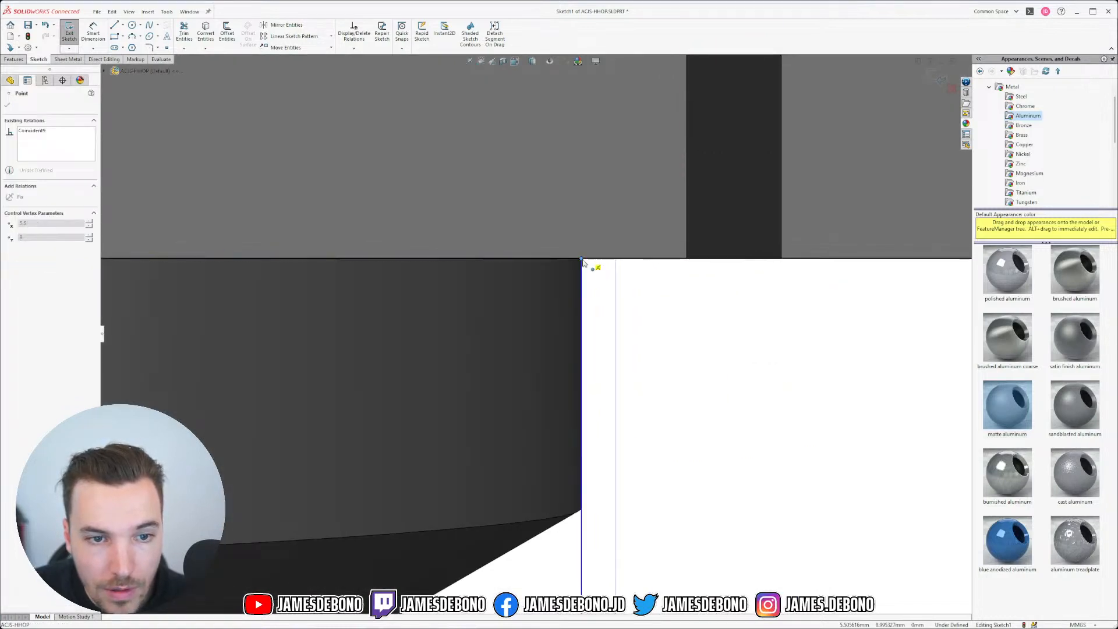
{"action": "left_click", "coordinate": [764, 362]}
Step: Move the vertical line onto the shank edge
{"action": "scroll", "coordinate": [507, 567], "scroll_direction": "up", "scroll_amount": 12}
{"action": "scroll", "coordinate": [480, 466], "scroll_direction": "down", "scroll_amount": 7}
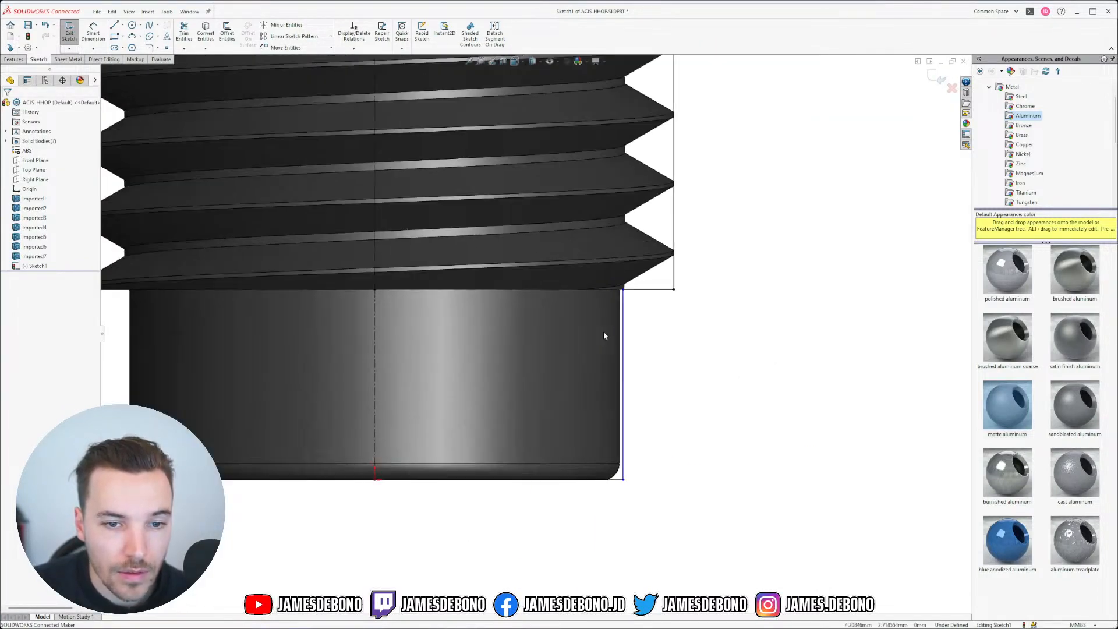
{"action": "scroll", "coordinate": [604, 336], "scroll_direction": "down", "scroll_amount": 3}
{"action": "scroll", "coordinate": [602, 474], "scroll_direction": "up", "scroll_amount": 4}
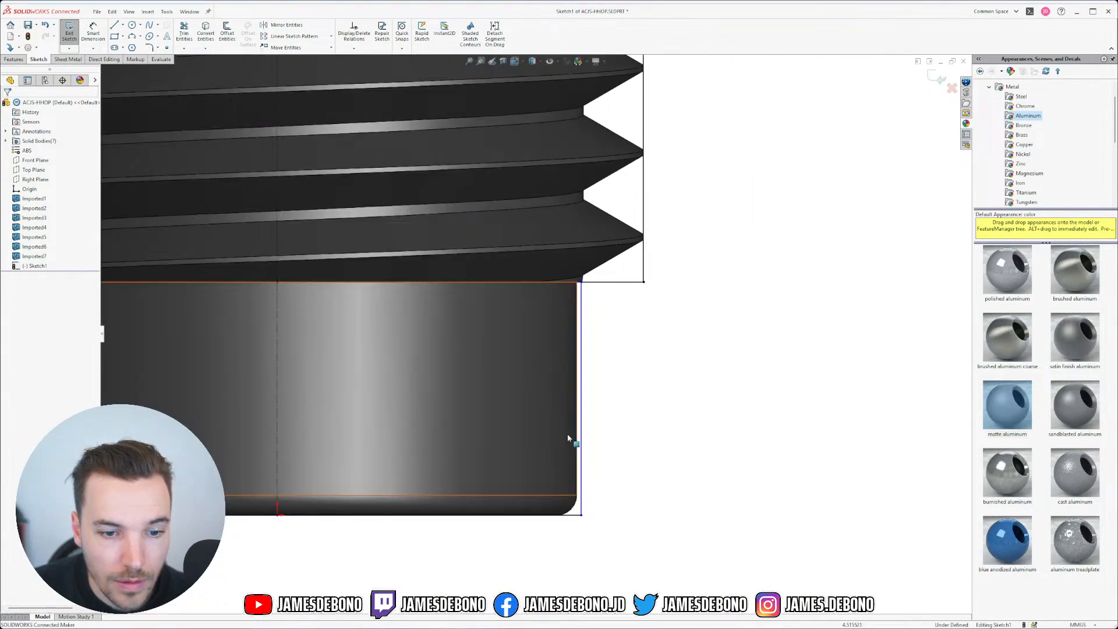
{"action": "scroll", "coordinate": [575, 250], "scroll_direction": "down", "scroll_amount": 6}
{"action": "left_click_drag", "start_coordinate": [601, 262], "coordinate": [567, 261]}
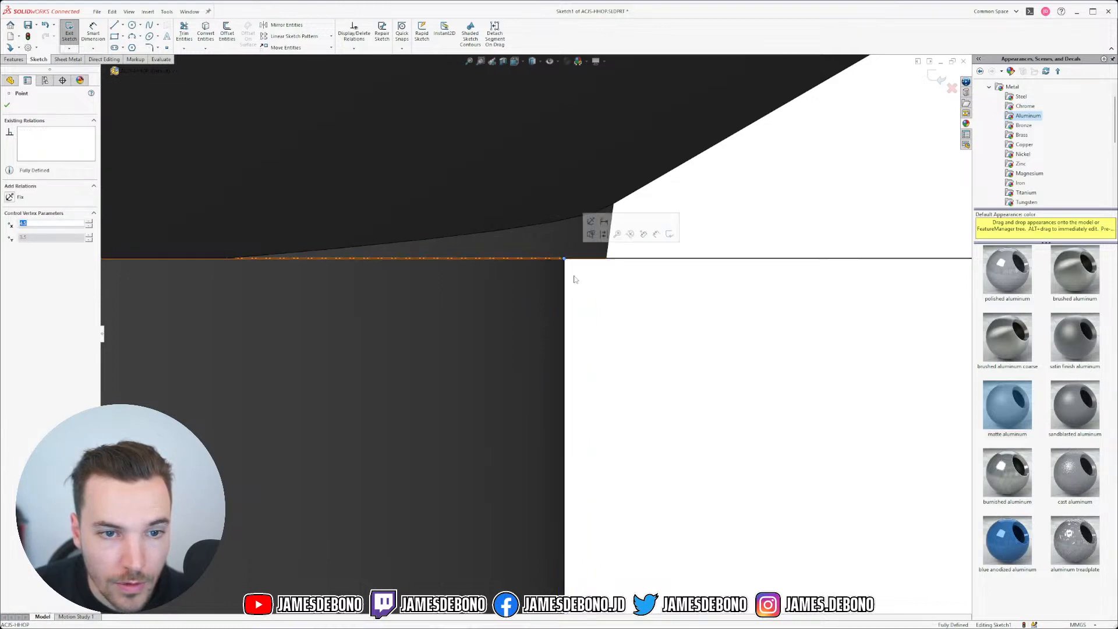
{"action": "left_click", "coordinate": [611, 321]}
{"action": "scroll", "coordinate": [613, 322], "scroll_direction": "up", "scroll_amount": 3}
{"action": "scroll", "coordinate": [613, 322], "scroll_direction": "up", "scroll_amount": 5}
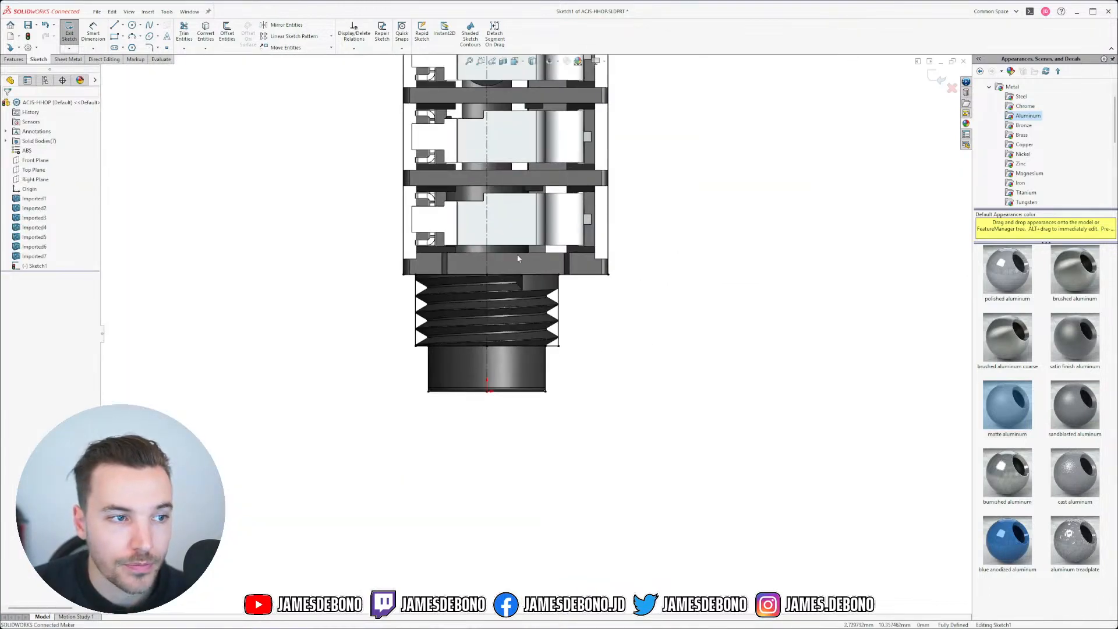
Step: Hide all solid bodies again, leaving only the sketch visible
{"action": "right_click", "coordinate": [33, 142]}
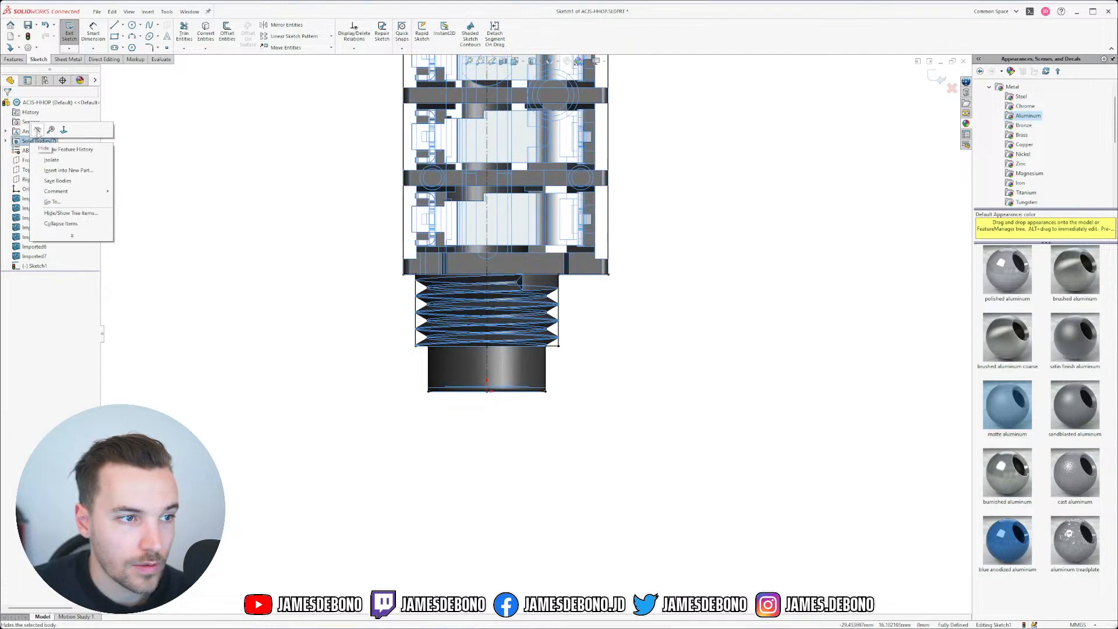
{"action": "left_click", "coordinate": [37, 129]}
{"action": "scroll", "coordinate": [494, 167], "scroll_direction": "up", "scroll_amount": 2}
{"action": "scroll", "coordinate": [505, 179], "scroll_direction": "down", "scroll_amount": 2}
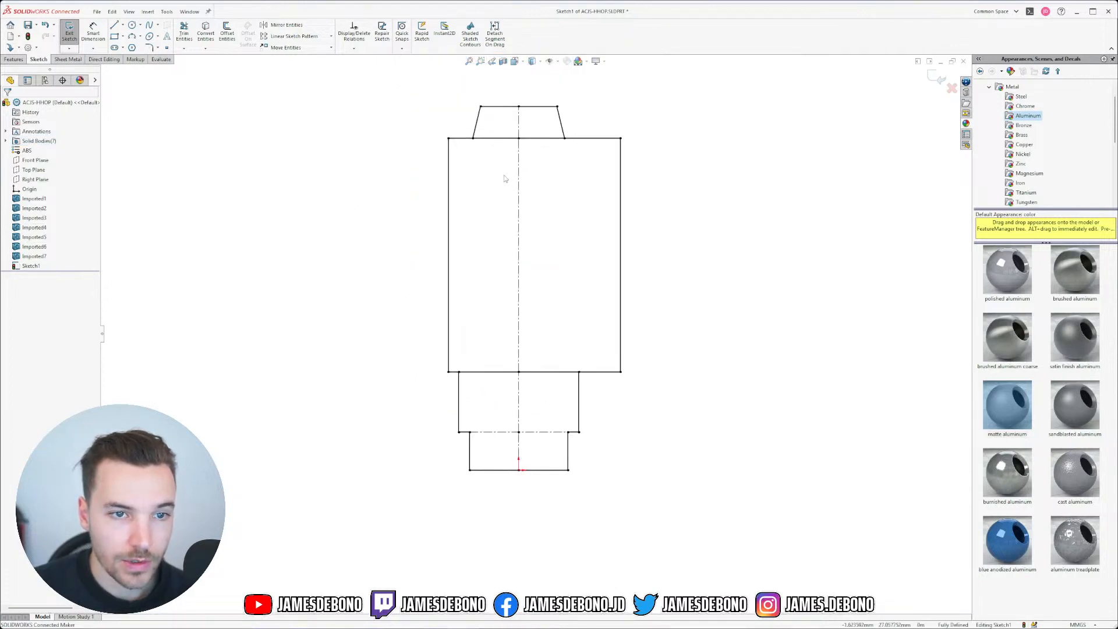
{"action": "left_click", "coordinate": [93, 30]}
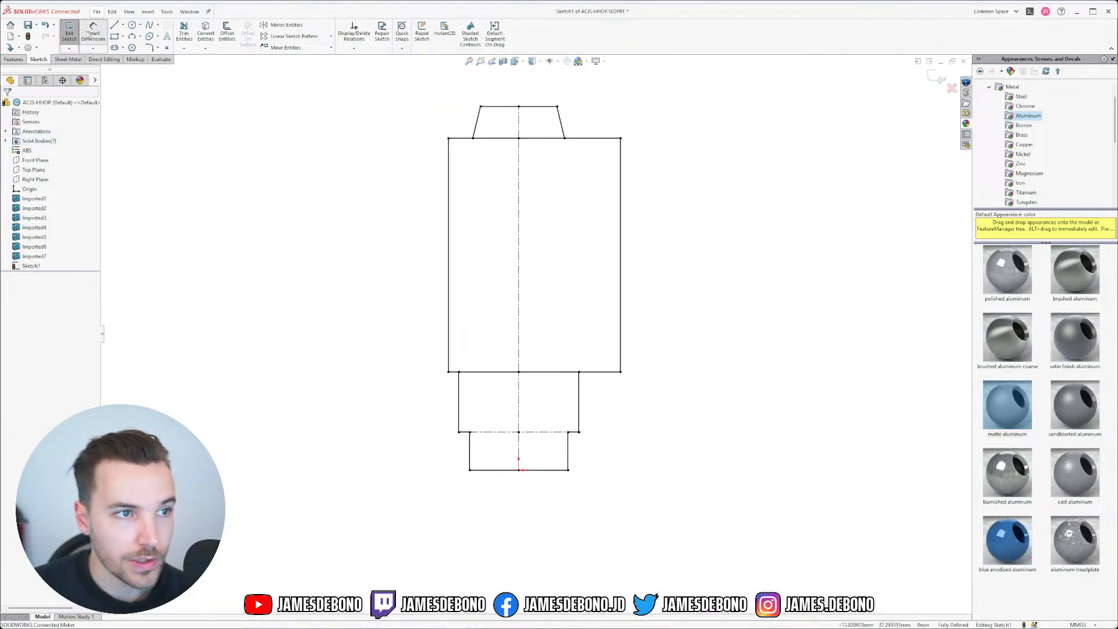
{"action": "left_click", "coordinate": [448, 187]}
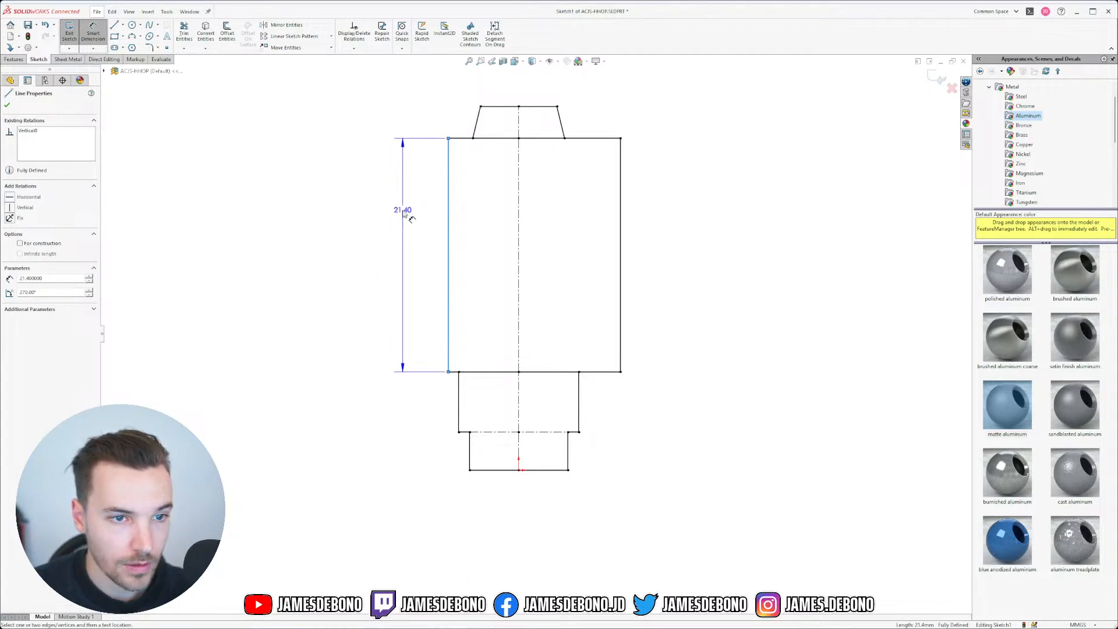
{"action": "key", "text": "Escape"}
{"action": "key", "text": "Escape"}
{"action": "left_click", "coordinate": [93, 30]}
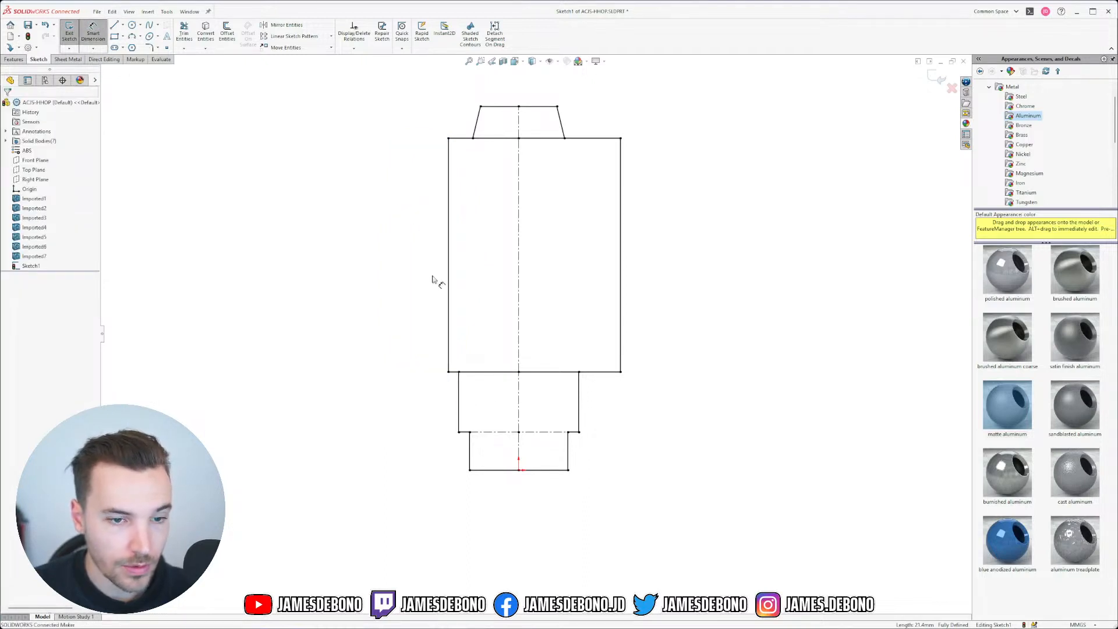
{"action": "left_click", "coordinate": [459, 406]}
{"action": "left_click", "coordinate": [579, 396]}
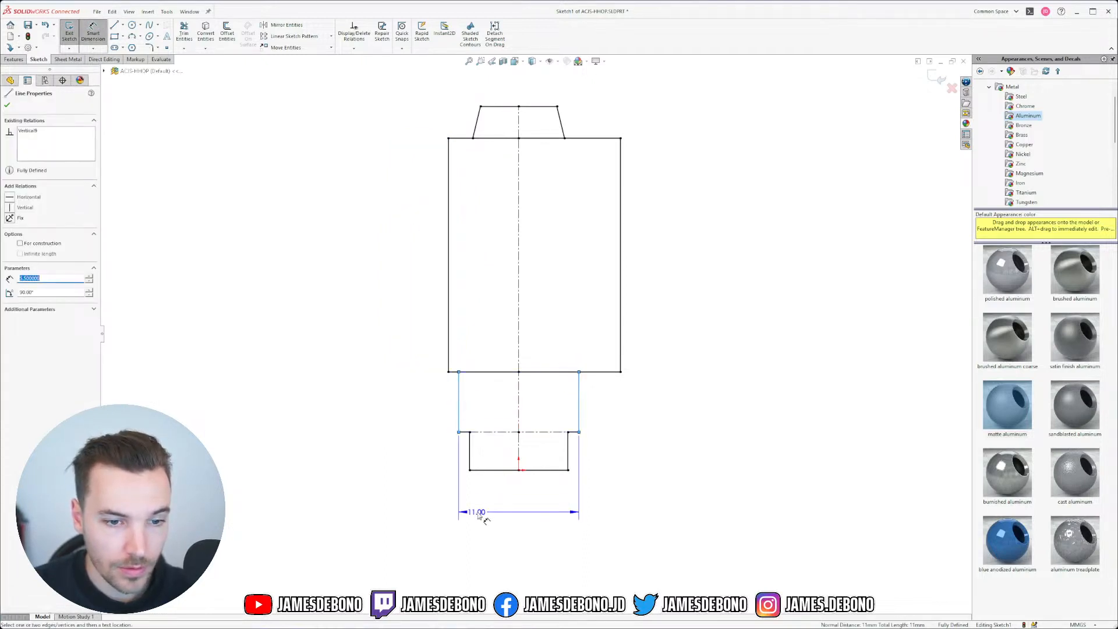
{"action": "key", "text": "Escape"}
{"action": "left_click", "coordinate": [470, 463]}
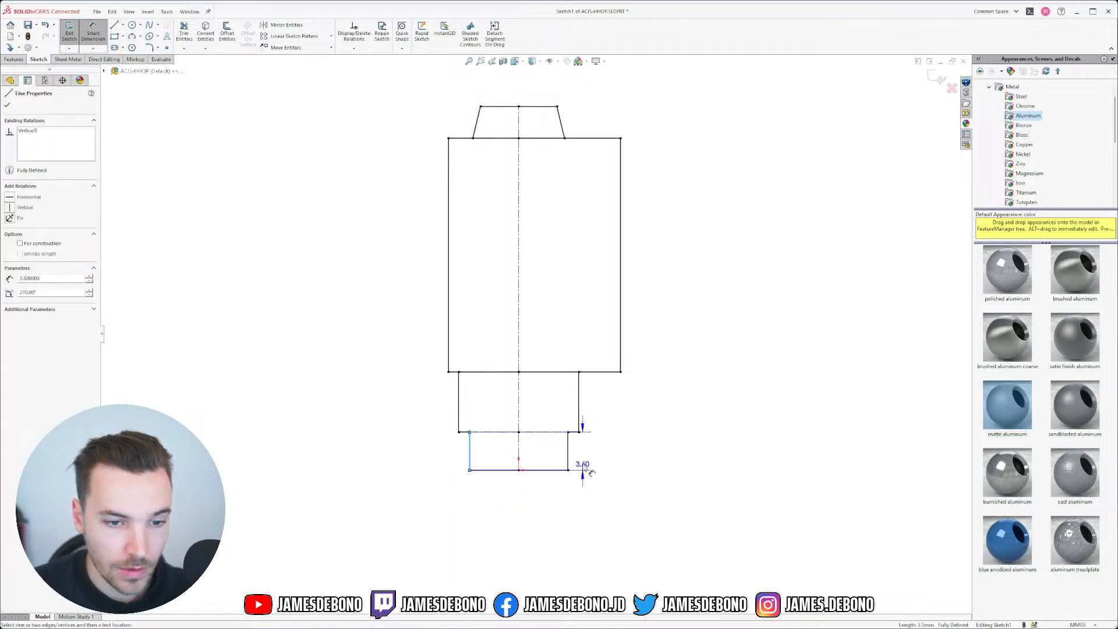
{"action": "left_click", "coordinate": [569, 464]}
{"action": "key", "text": "Escape"}
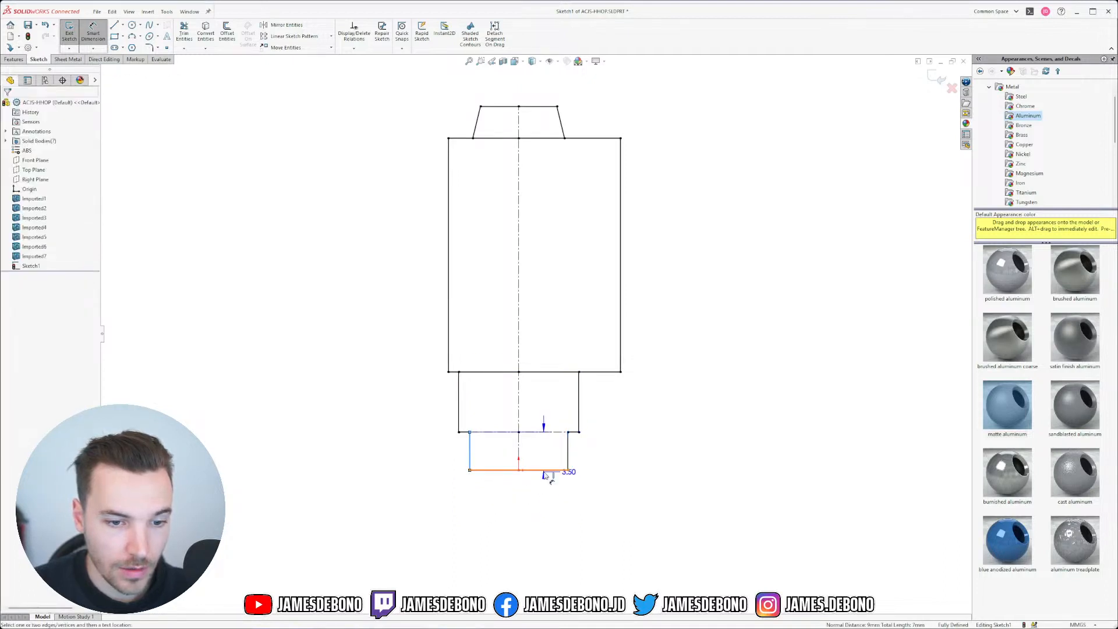
{"action": "left_click", "coordinate": [460, 420]}
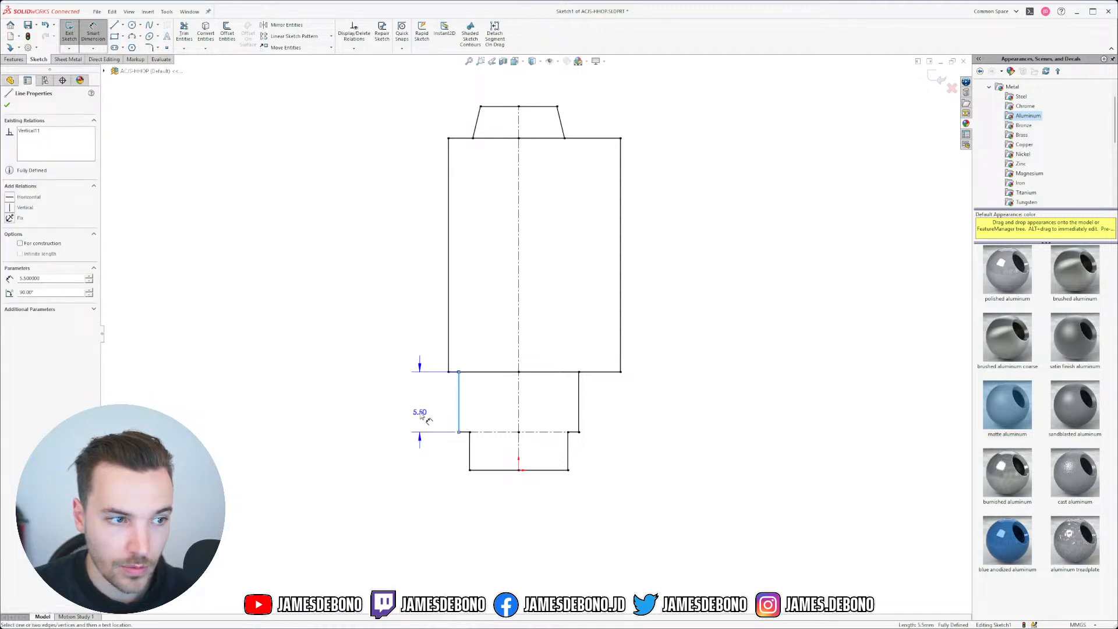
{"action": "key", "text": "Escape"}
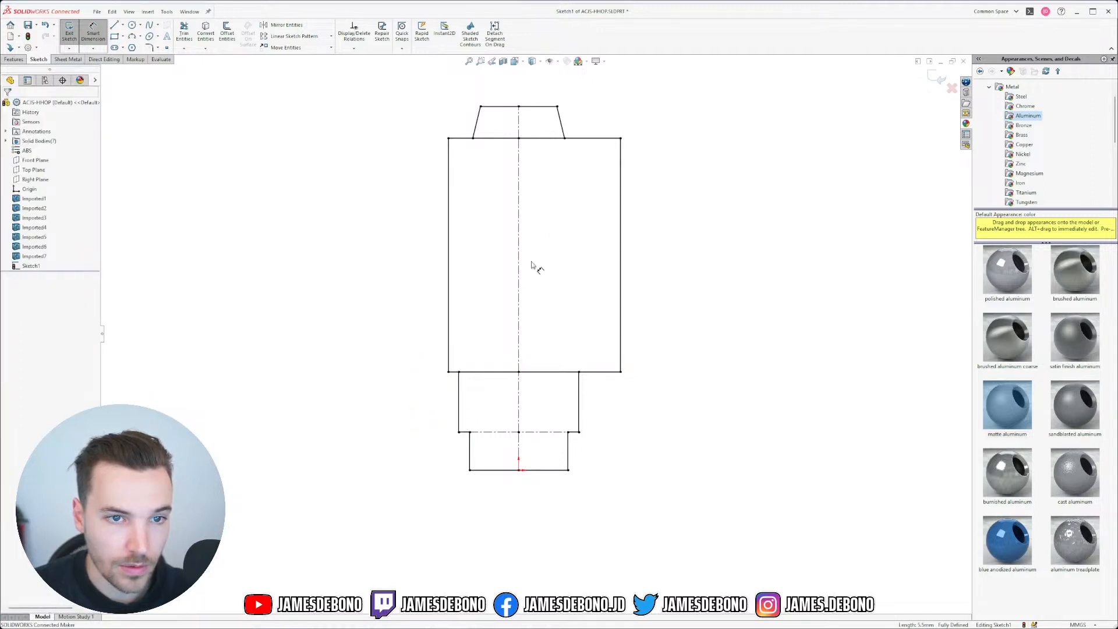
{"action": "left_click", "coordinate": [520, 271]}
{"action": "left_click", "coordinate": [448, 263]}
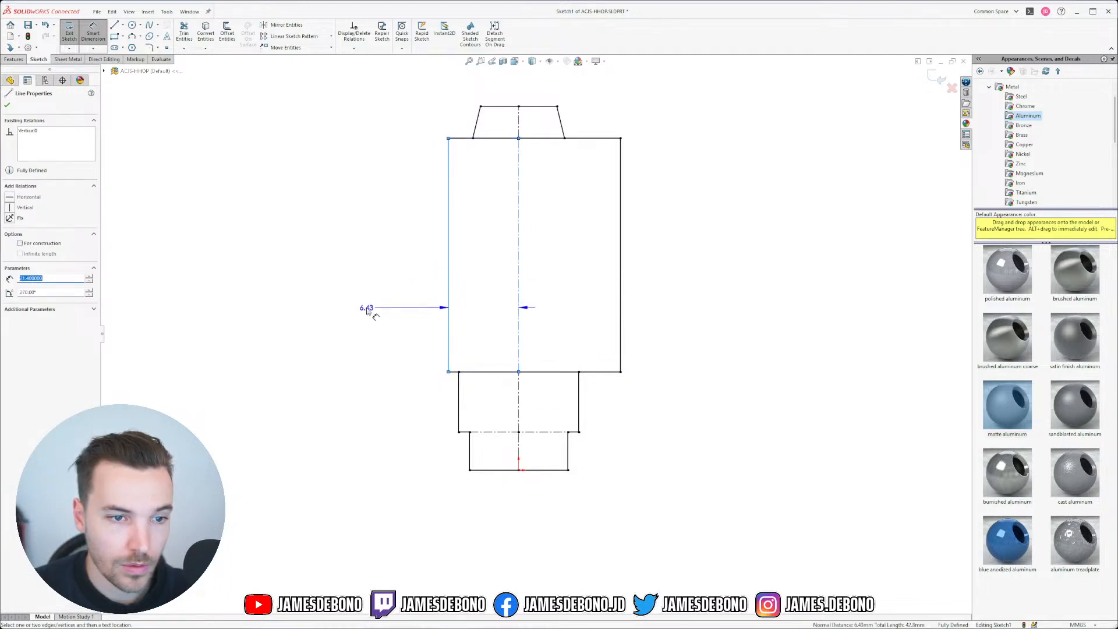
{"action": "left_click", "coordinate": [367, 309]}
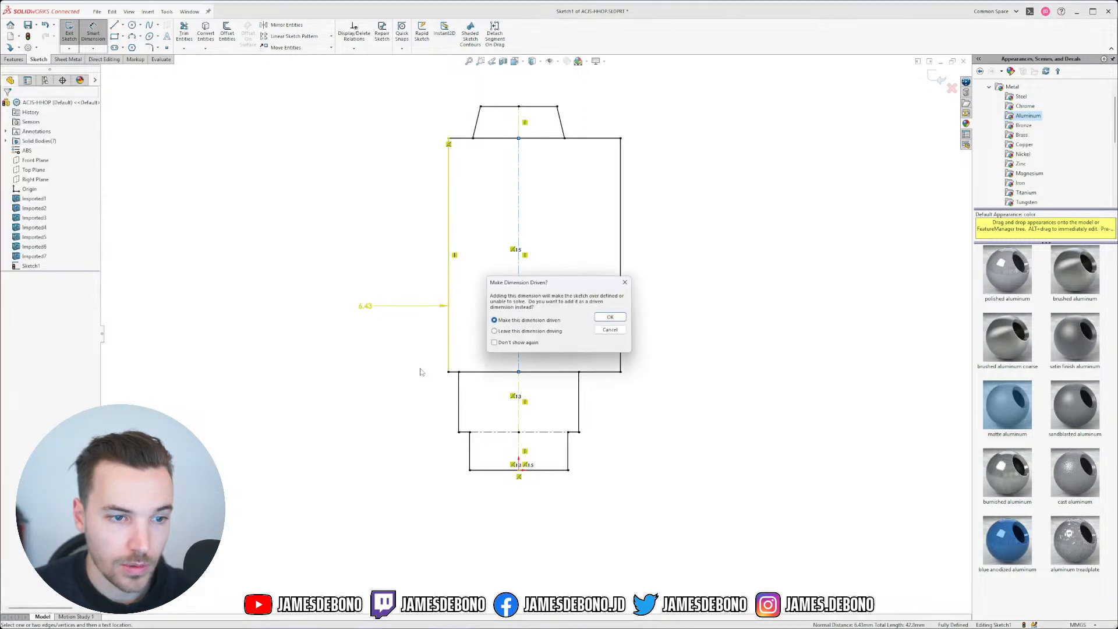
{"action": "left_click", "coordinate": [611, 319]}
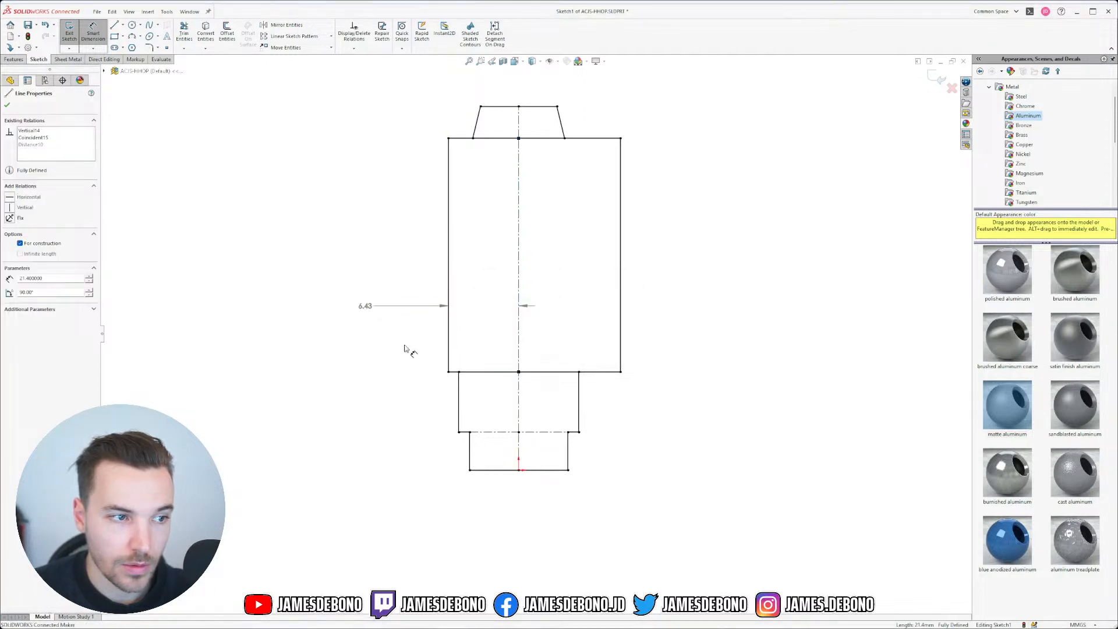
{"action": "key", "text": "Escape"}
{"action": "left_click", "coordinate": [365, 307]}
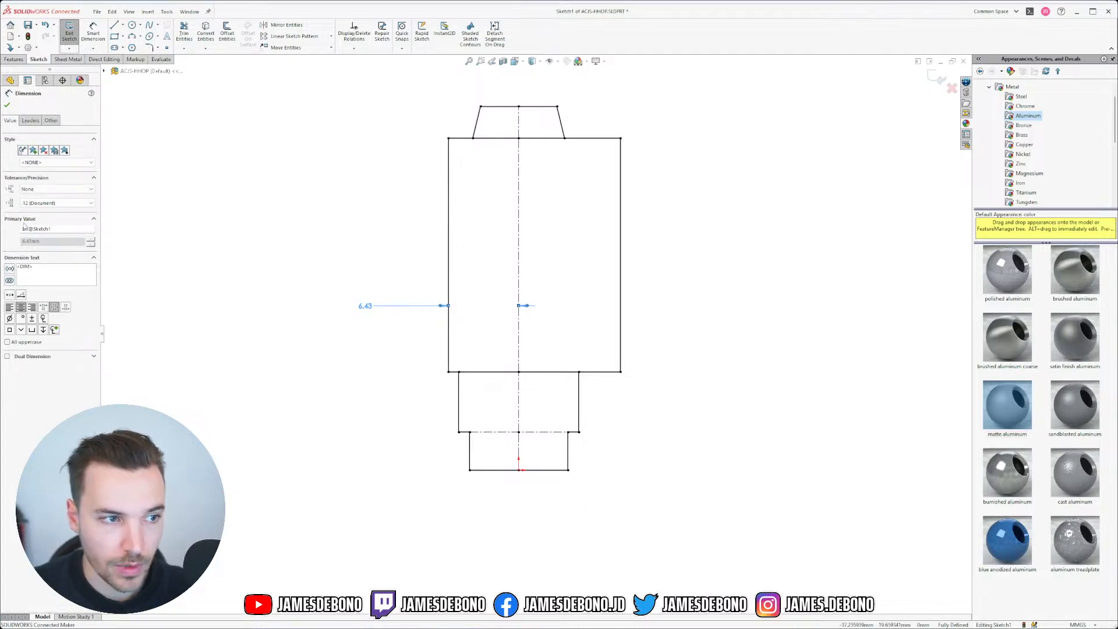
{"action": "left_click", "coordinate": [56, 202]}
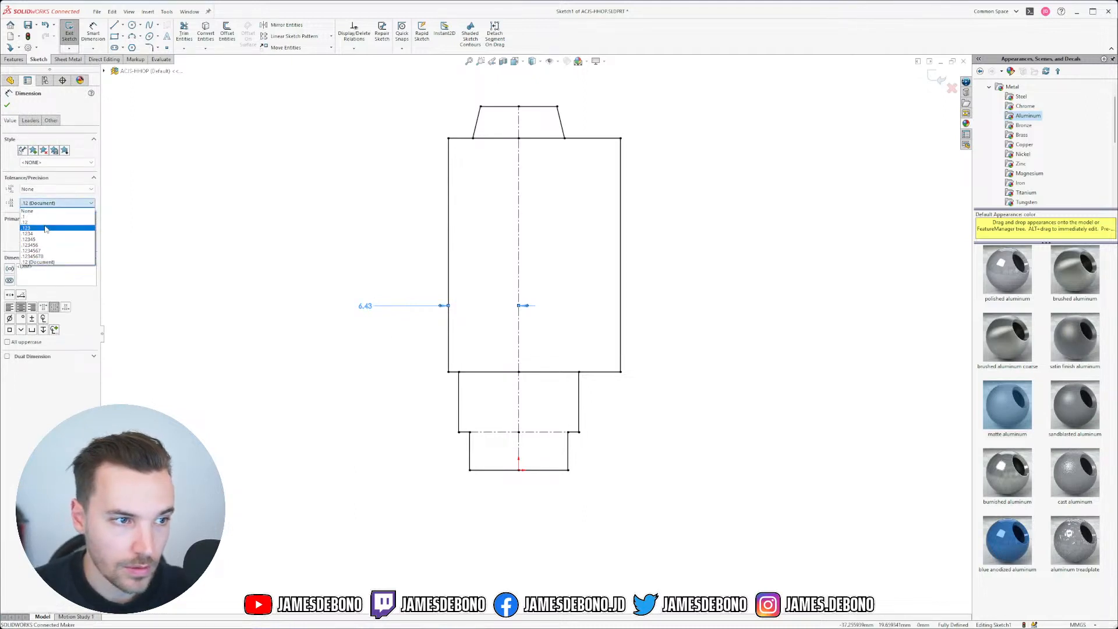
{"action": "left_click", "coordinate": [46, 229]}
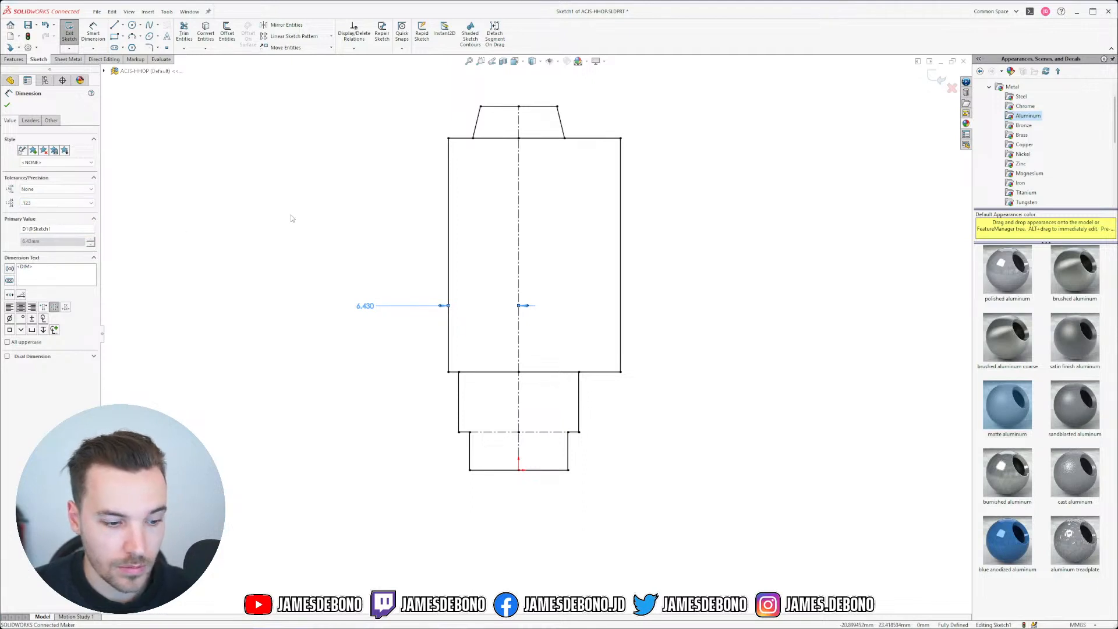
{"action": "left_click", "coordinate": [364, 236]}
{"action": "key", "text": "Delete"}
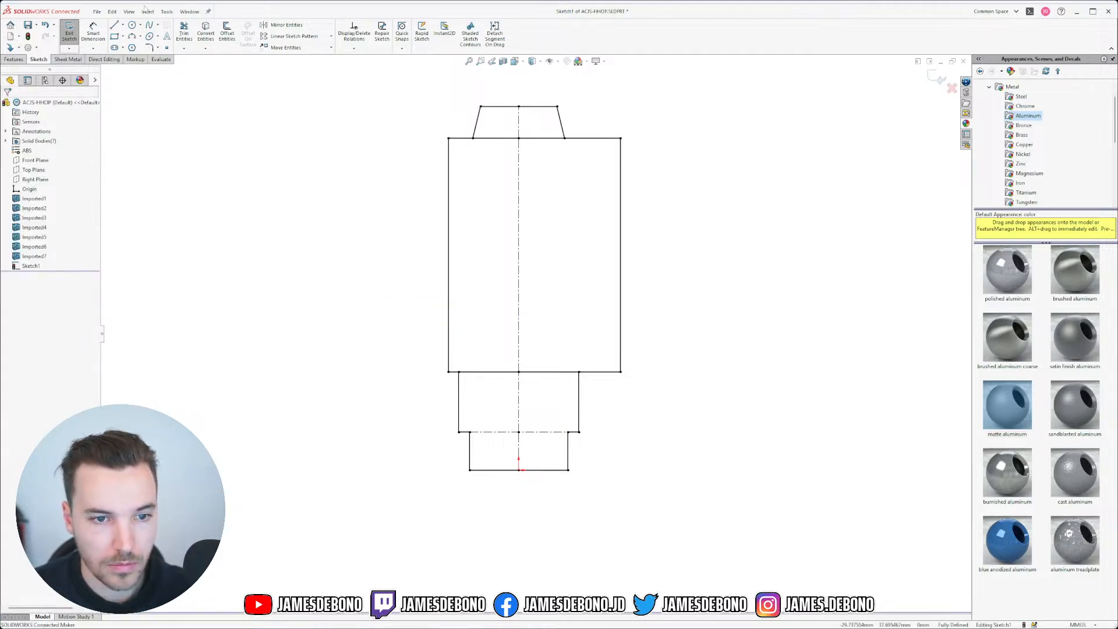
{"action": "left_click", "coordinate": [97, 37]}
{"action": "left_click", "coordinate": [520, 259]}
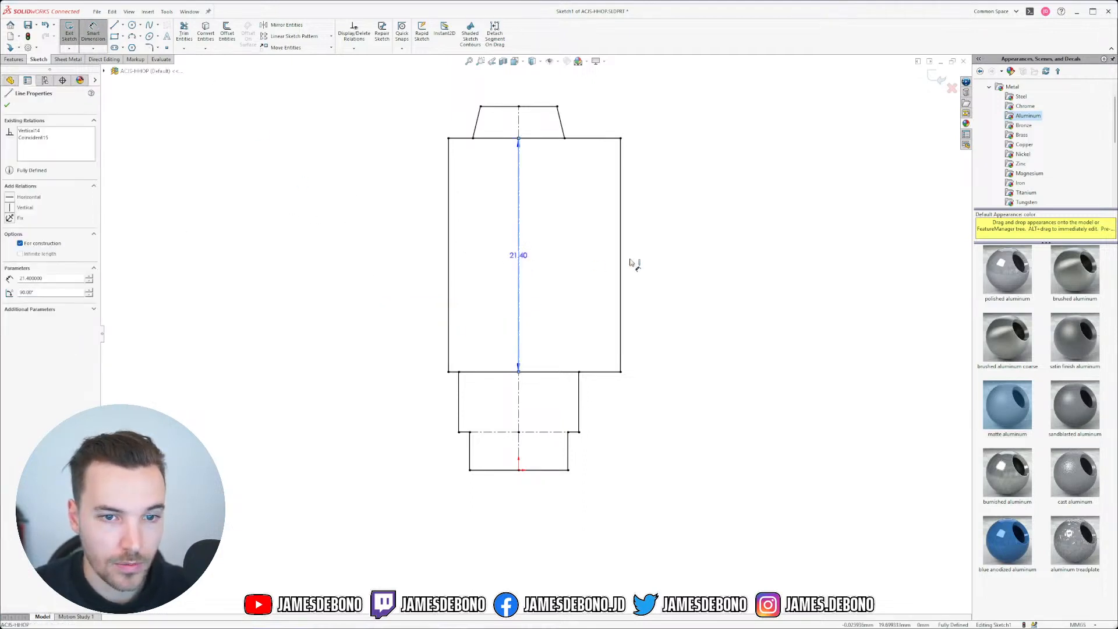
{"action": "left_click", "coordinate": [621, 258]}
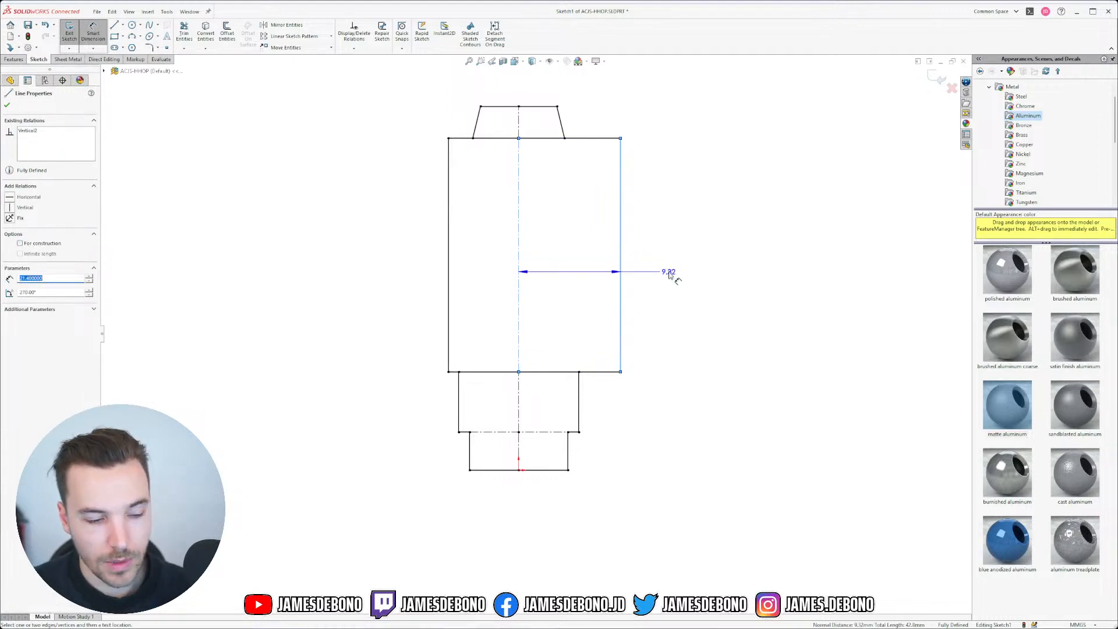
{"action": "key", "text": "Escape"}
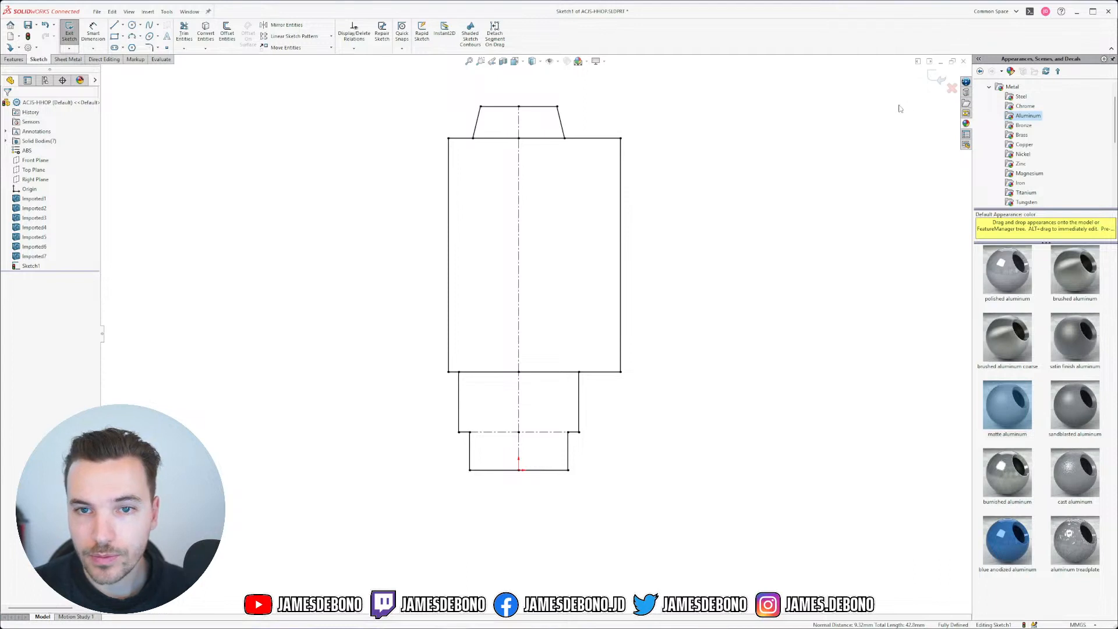
Step: Add driven dimensions: 9.00 bottom width and 3.50 and 5.50 step heights
{"action": "left_click", "coordinate": [94, 36]}
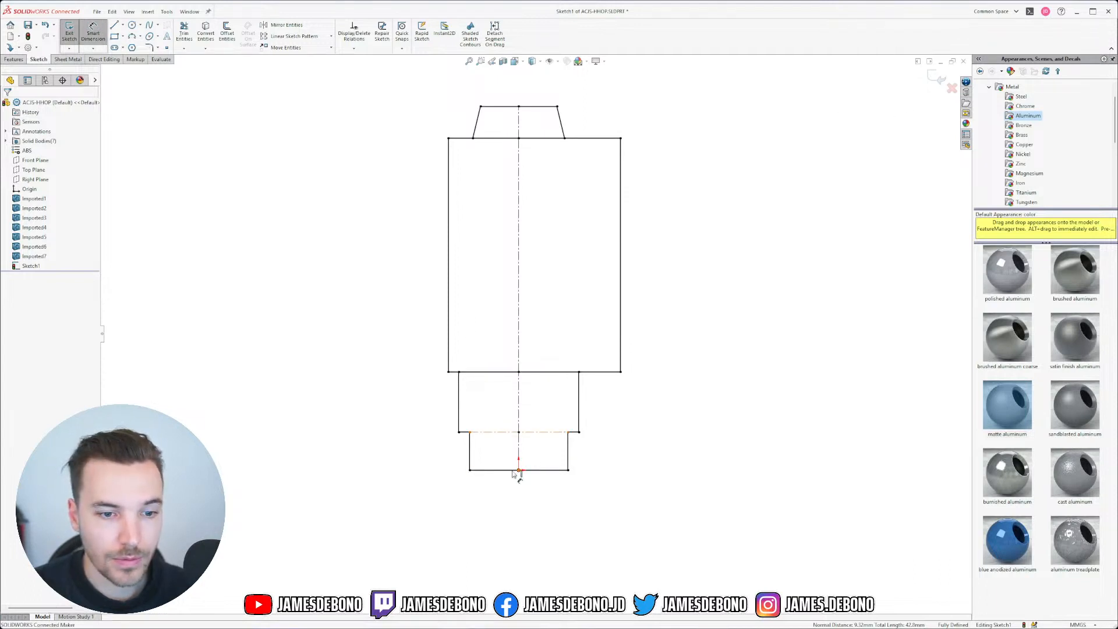
{"action": "left_click", "coordinate": [506, 479]}
{"action": "left_click", "coordinate": [517, 541]}
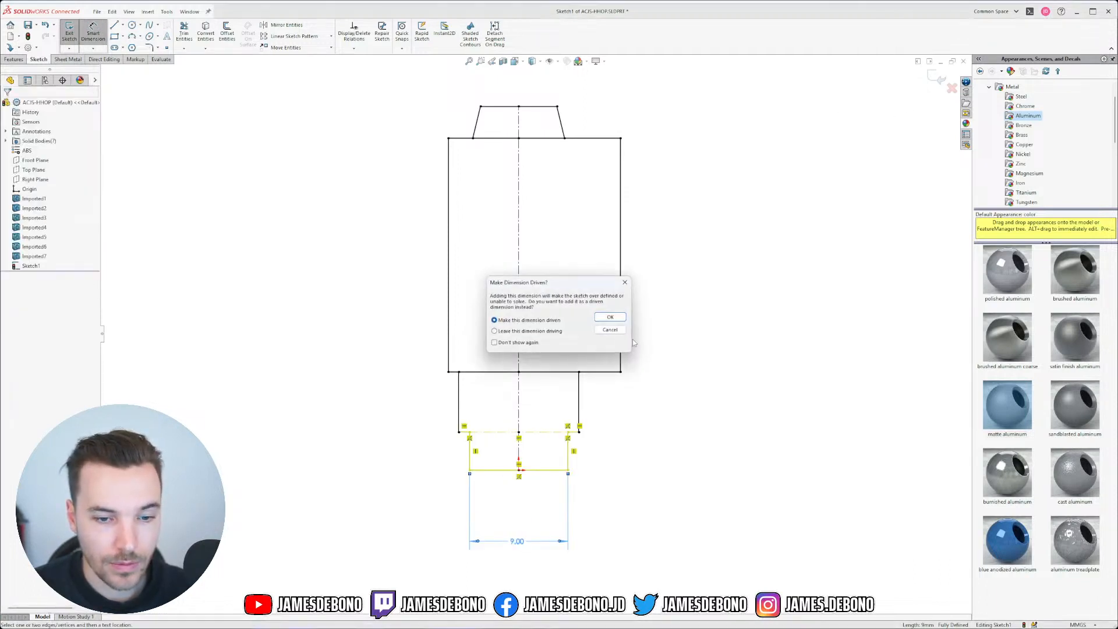
{"action": "key", "text": "Return"}
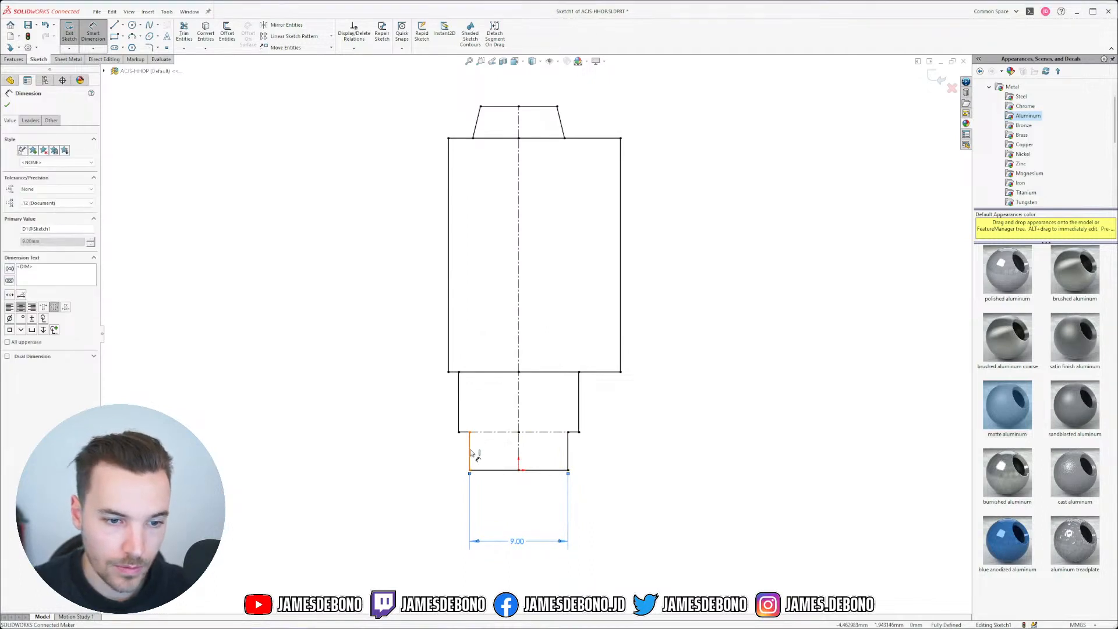
{"action": "key", "text": "Escape"}
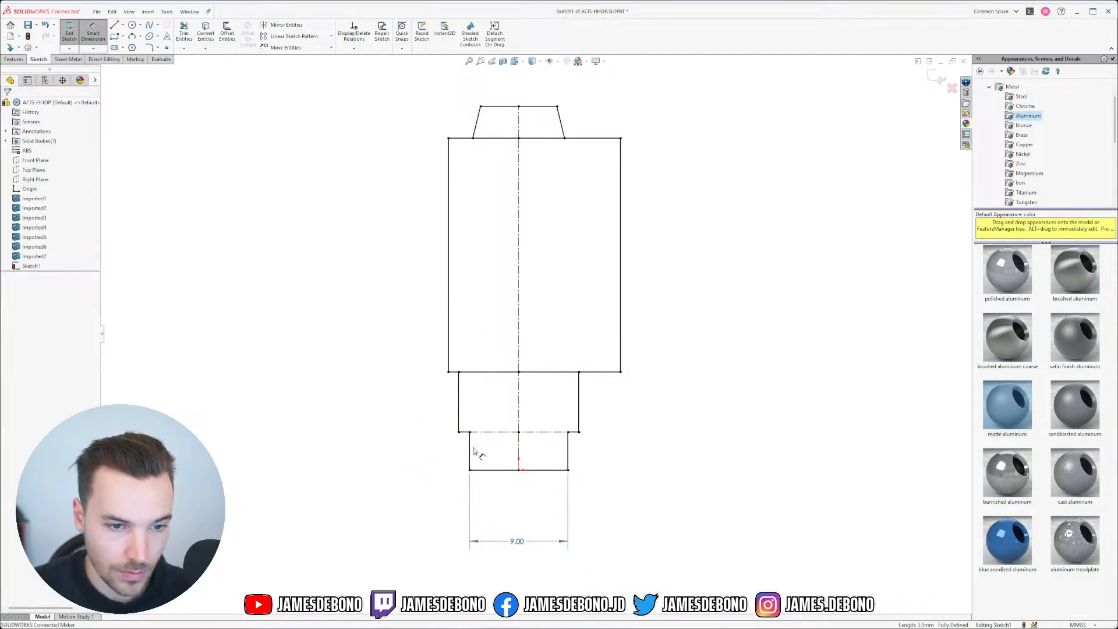
{"action": "left_click", "coordinate": [480, 470]}
{"action": "left_click", "coordinate": [470, 432]}
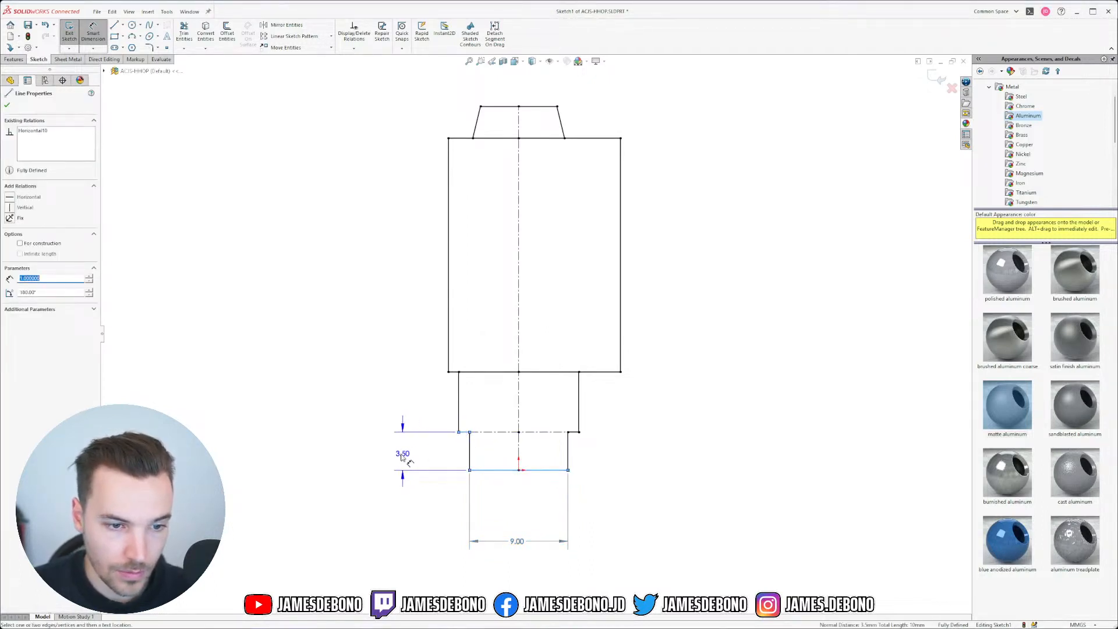
{"action": "left_click", "coordinate": [394, 455]}
{"action": "key", "text": "Return"}
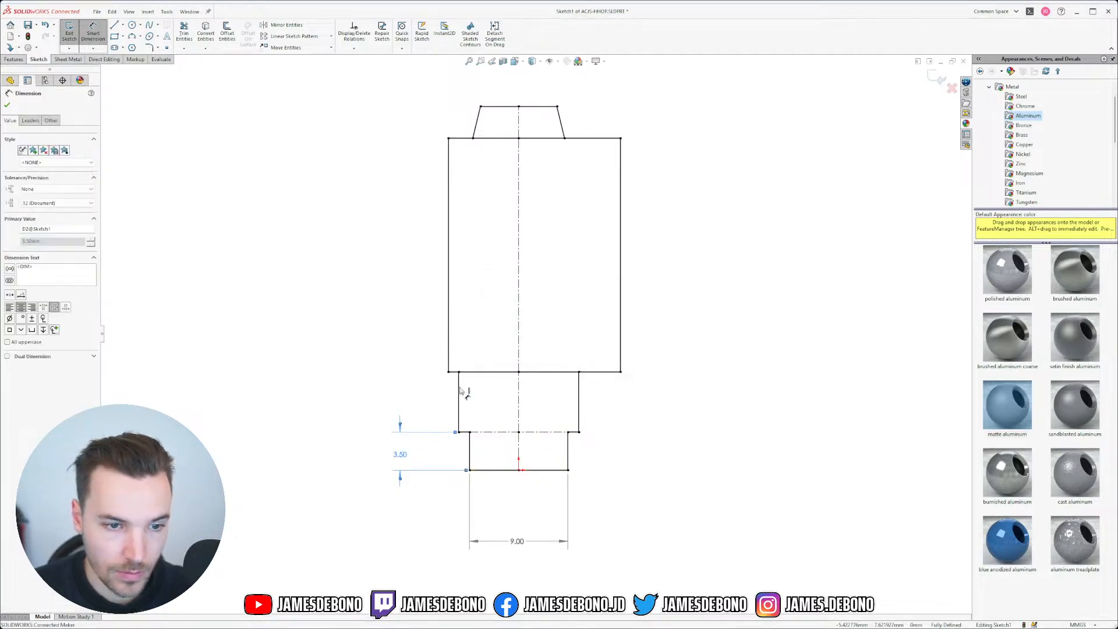
{"action": "left_click", "coordinate": [461, 373]}
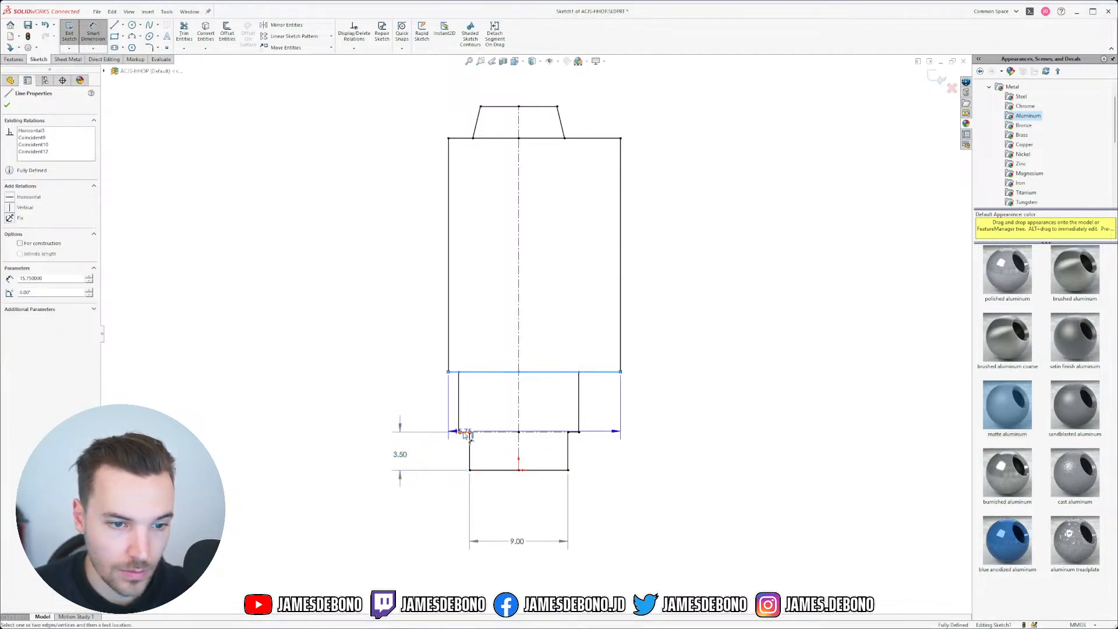
{"action": "left_click", "coordinate": [469, 432]}
{"action": "left_click", "coordinate": [416, 399]}
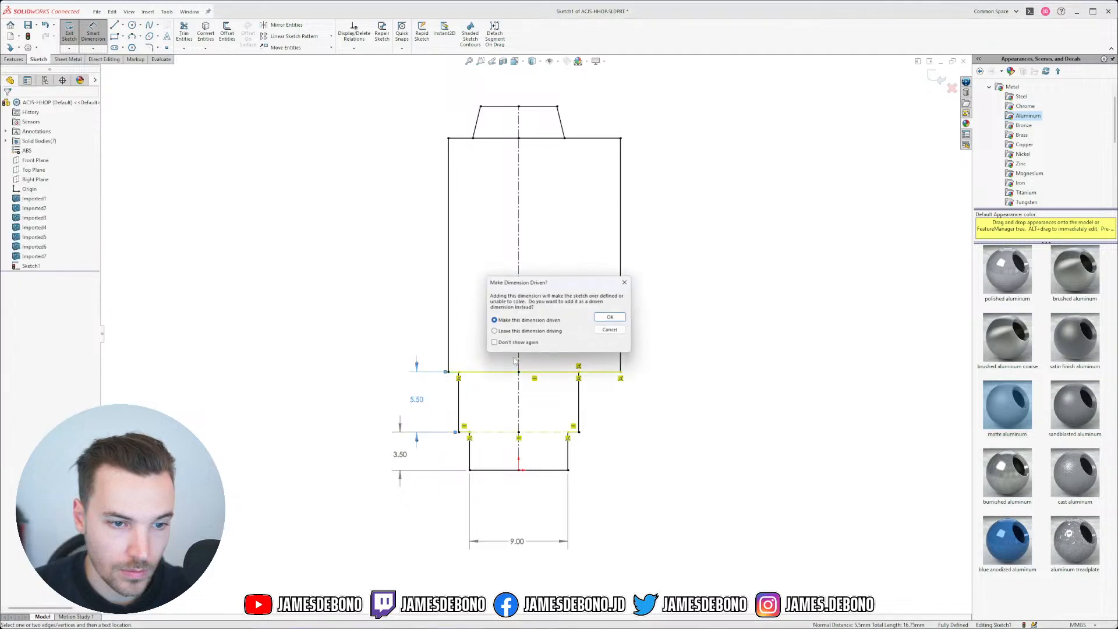
{"action": "key", "text": "Return"}
Step: Dimension the main body's 21.40 height and 15.75 width
{"action": "left_click", "coordinate": [457, 373]}
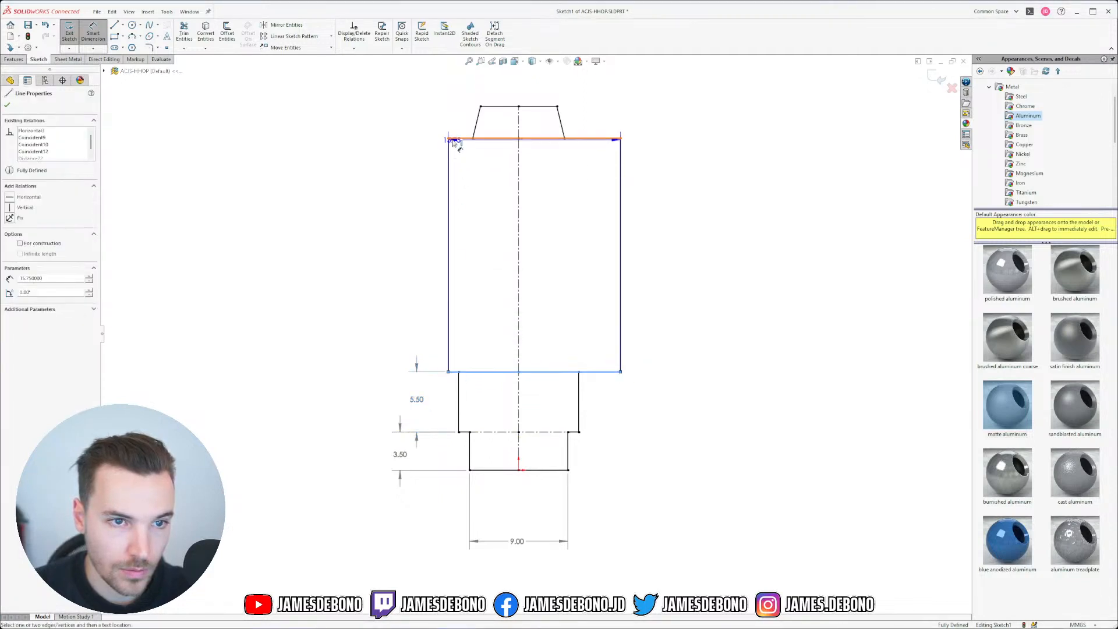
{"action": "left_click", "coordinate": [454, 139]}
{"action": "left_click", "coordinate": [388, 207]}
{"action": "key", "text": "Return"}
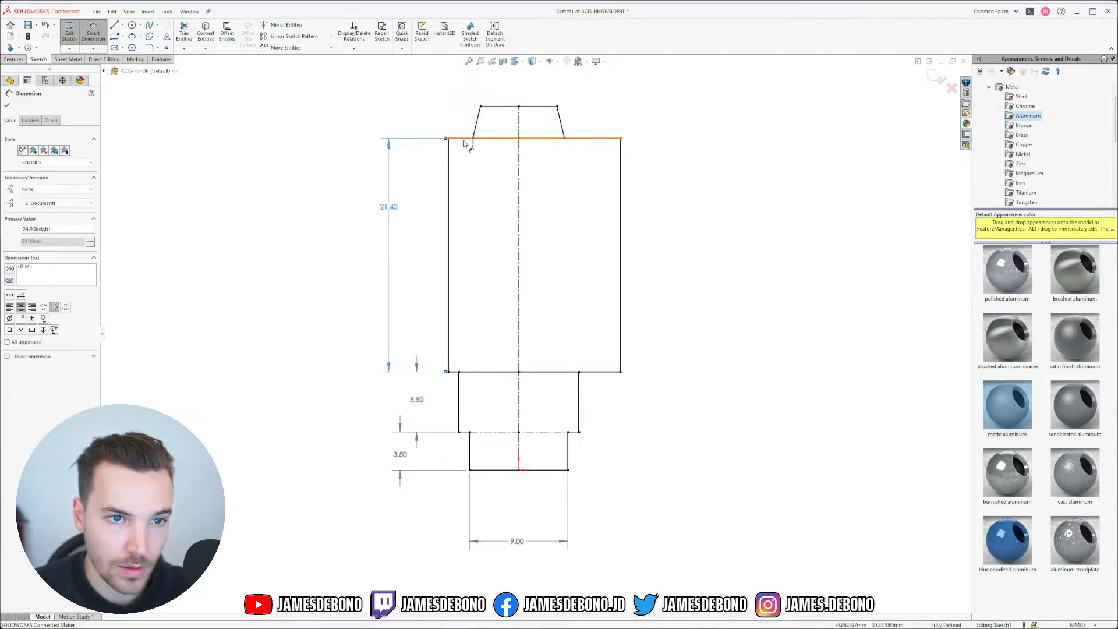
{"action": "left_click", "coordinate": [449, 152]}
{"action": "left_click", "coordinate": [621, 152]}
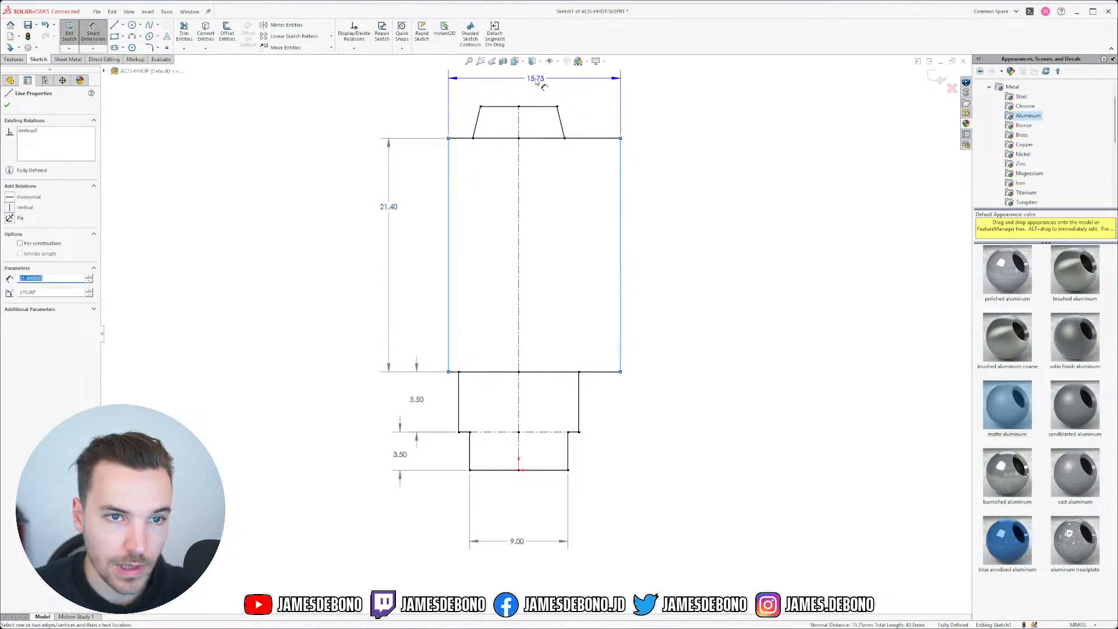
{"action": "scroll", "coordinate": [521, 84], "scroll_direction": "down", "scroll_amount": 3}
{"action": "scroll", "coordinate": [536, 131], "scroll_direction": "up", "scroll_amount": 4}
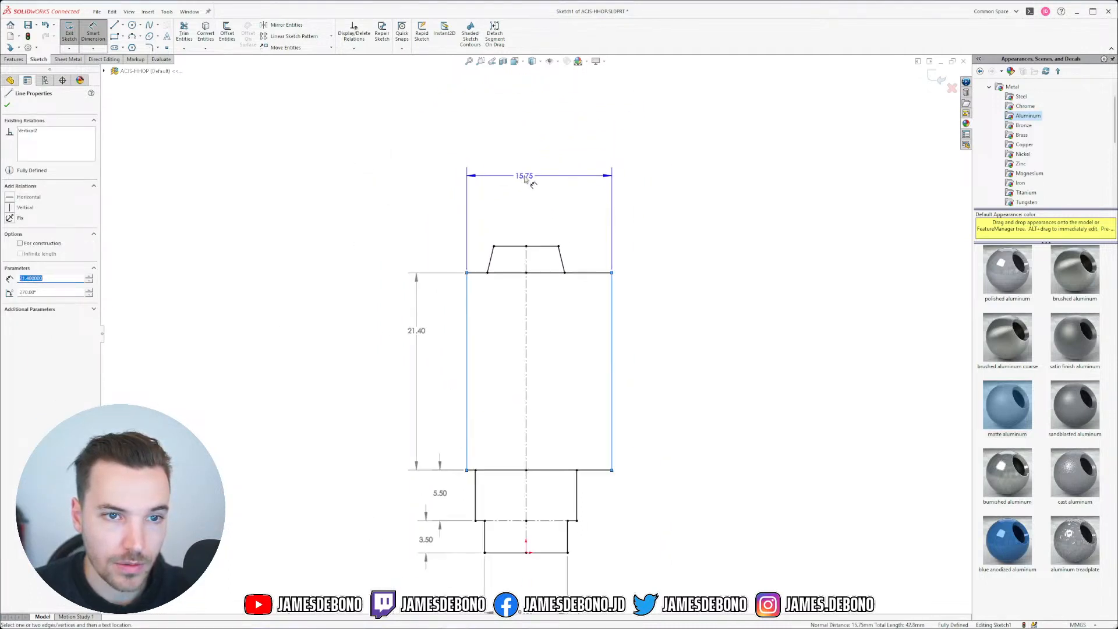
{"action": "left_click", "coordinate": [528, 183]}
{"action": "key", "text": "Return"}
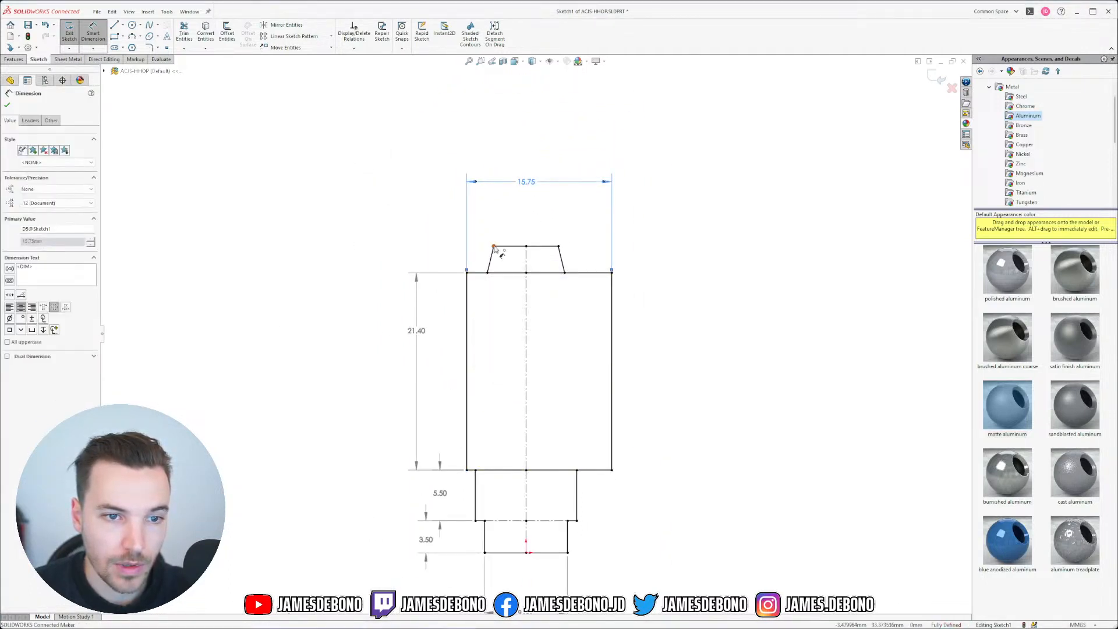
Step: Dimension the 7.00 top width, 2.90 top height and 11.00 middle-section width
{"action": "left_click", "coordinate": [508, 243]}
{"action": "left_click", "coordinate": [526, 213]}
{"action": "key", "text": "Return"}
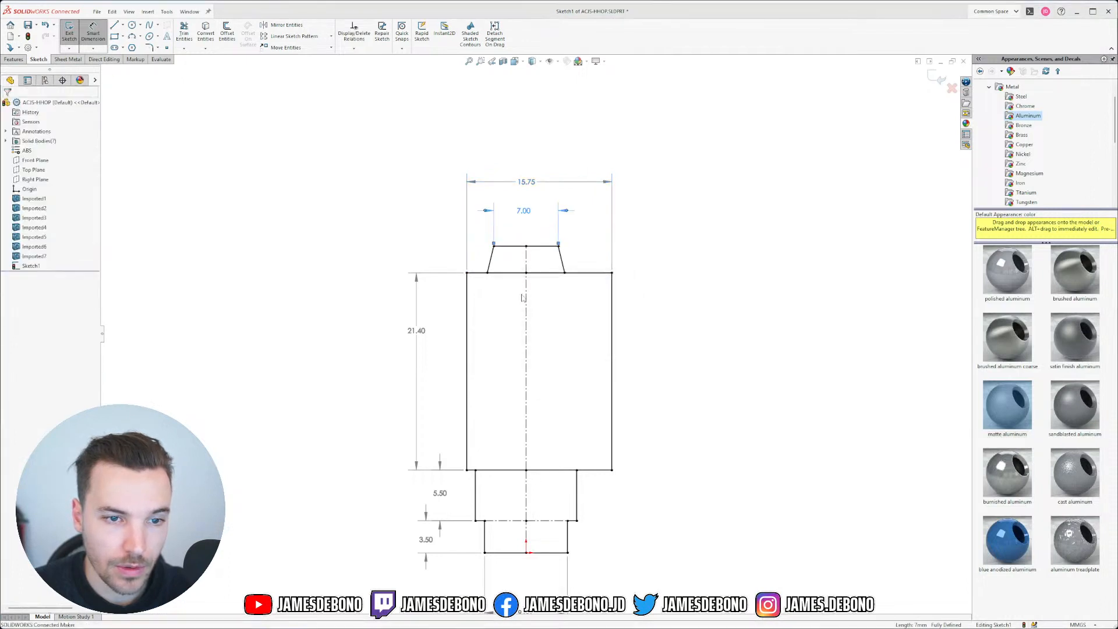
{"action": "left_click", "coordinate": [550, 246]}
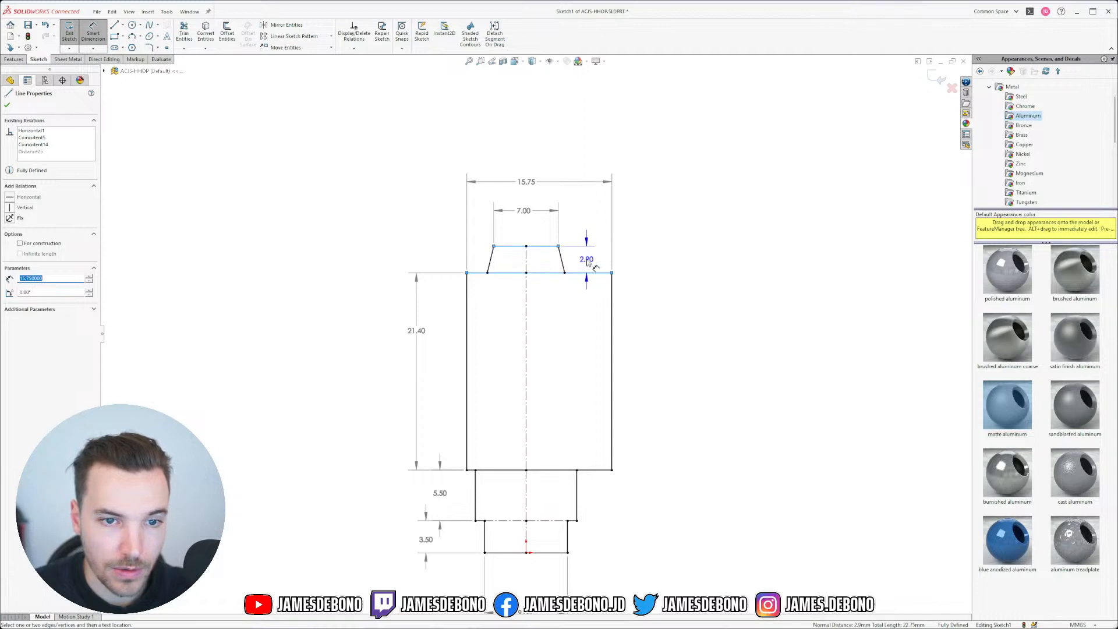
{"action": "left_click", "coordinate": [587, 261]}
{"action": "left_click", "coordinate": [601, 311]}
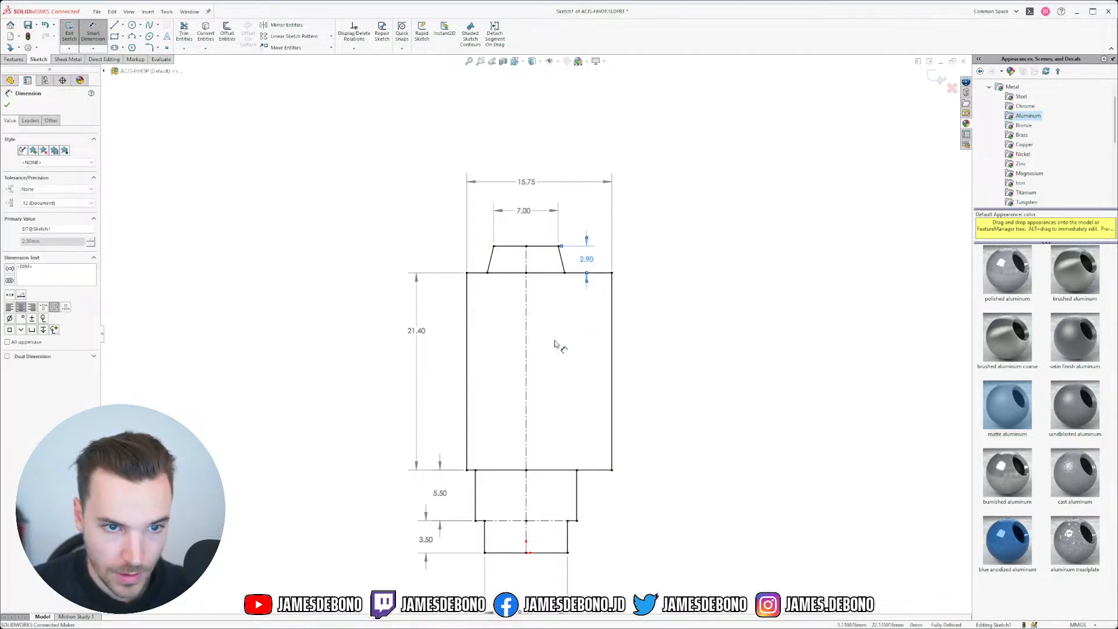
{"action": "scroll", "coordinate": [531, 473], "scroll_direction": "up", "scroll_amount": 1}
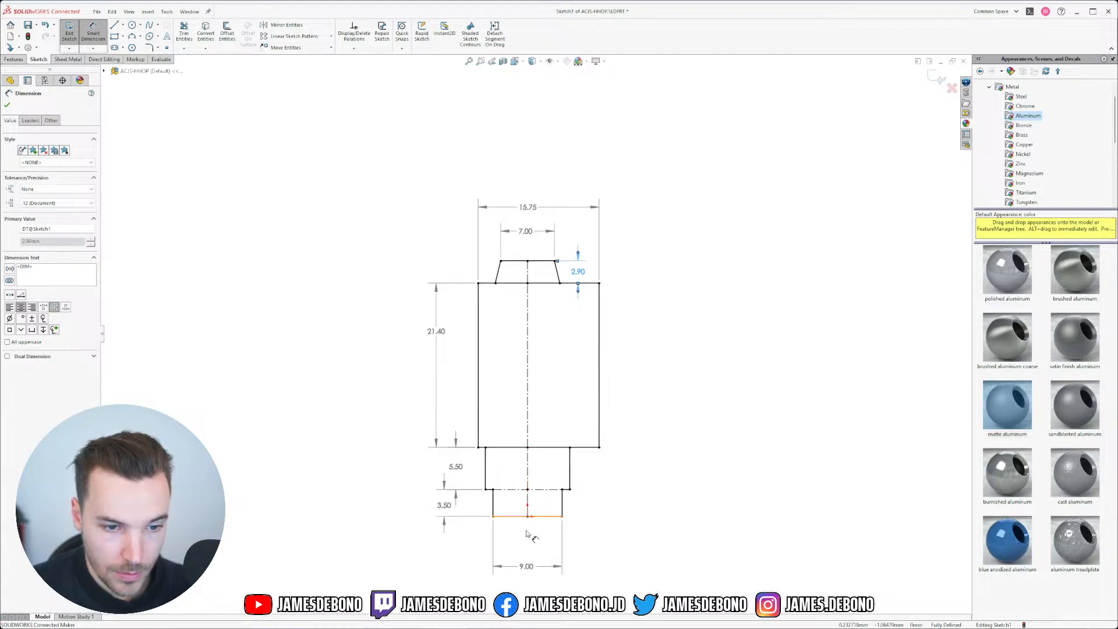
{"action": "scroll", "coordinate": [518, 535], "scroll_direction": "down", "scroll_amount": 1}
{"action": "left_click", "coordinate": [480, 464]}
{"action": "left_click", "coordinate": [582, 466]}
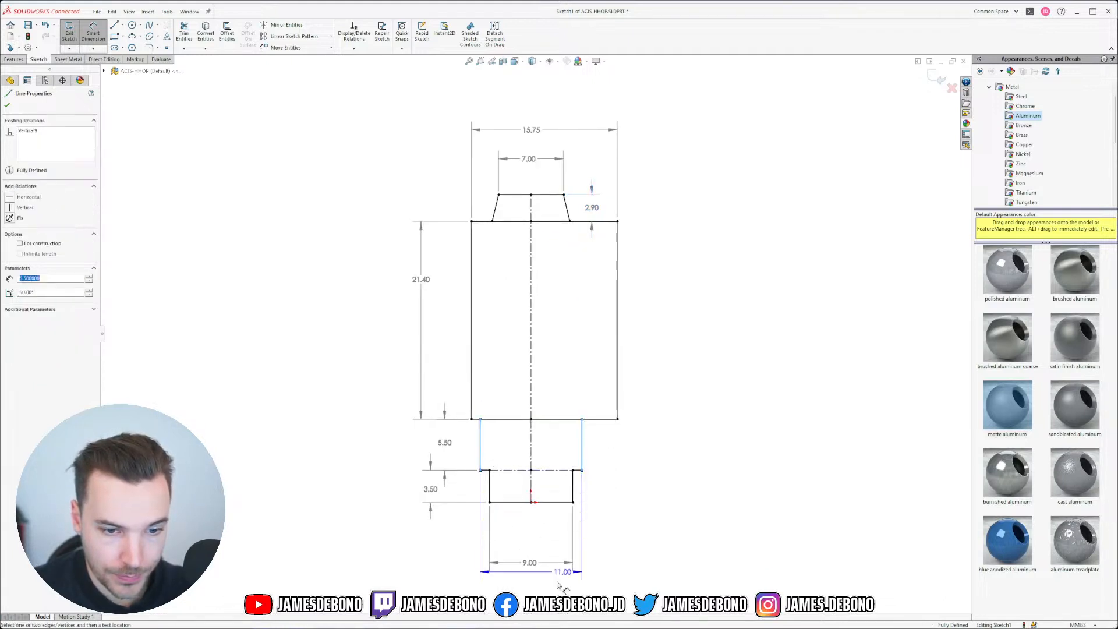
{"action": "left_click", "coordinate": [530, 592]}
{"action": "key", "text": "Return"}
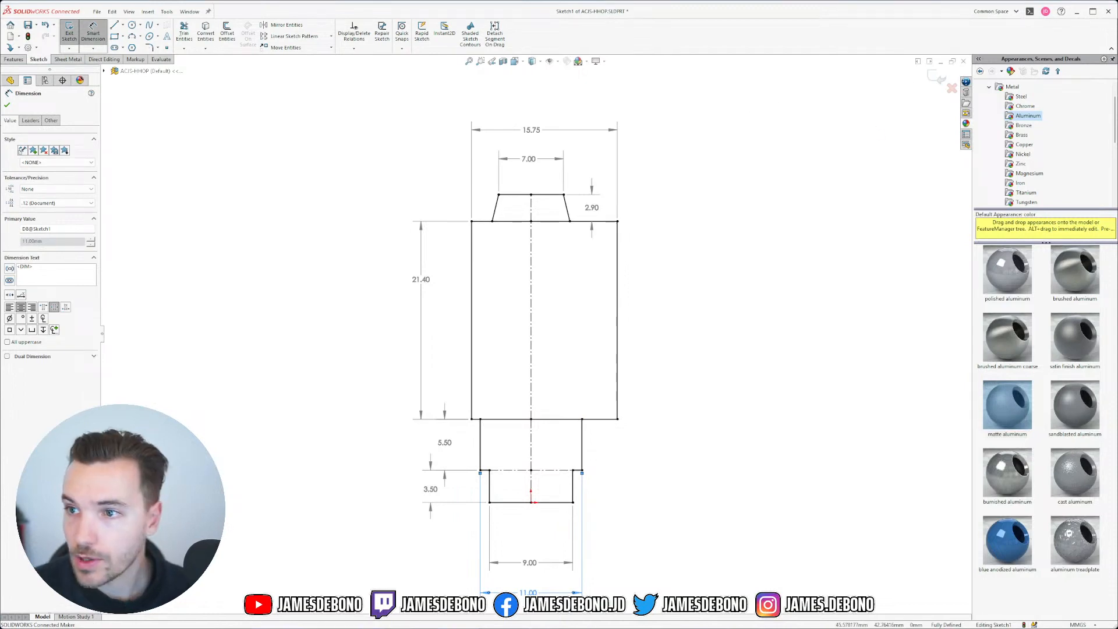
{"action": "key", "text": "alt+Tab"}
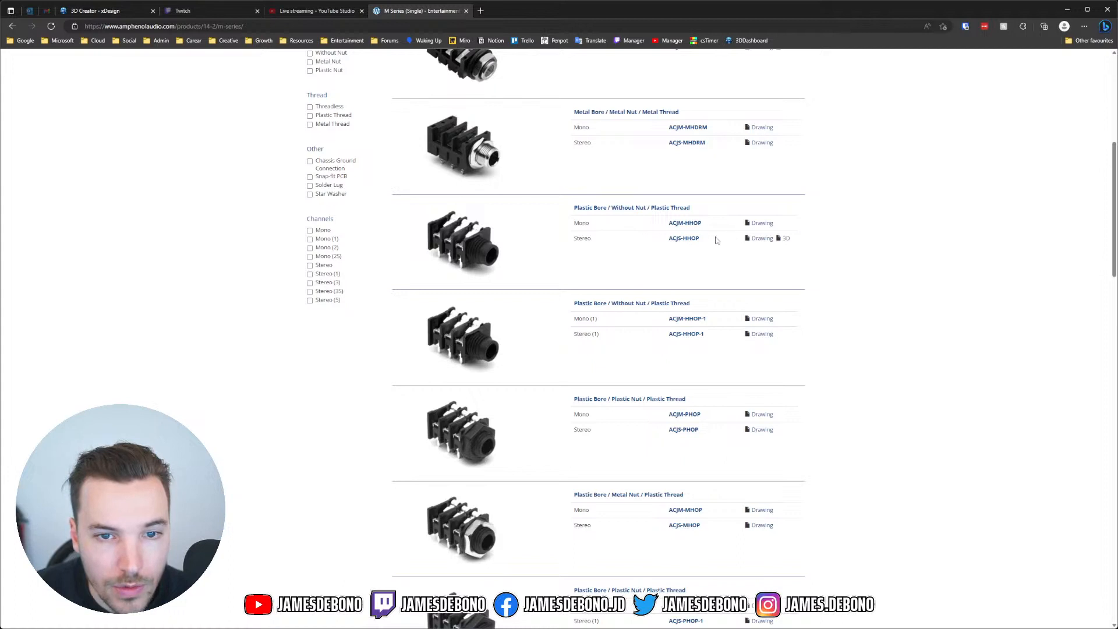
Step: View the ACJS-HHOP drawing PDF to check the jack's dimensions, then return to SOLIDWORKS
{"action": "left_click", "coordinate": [762, 238]}
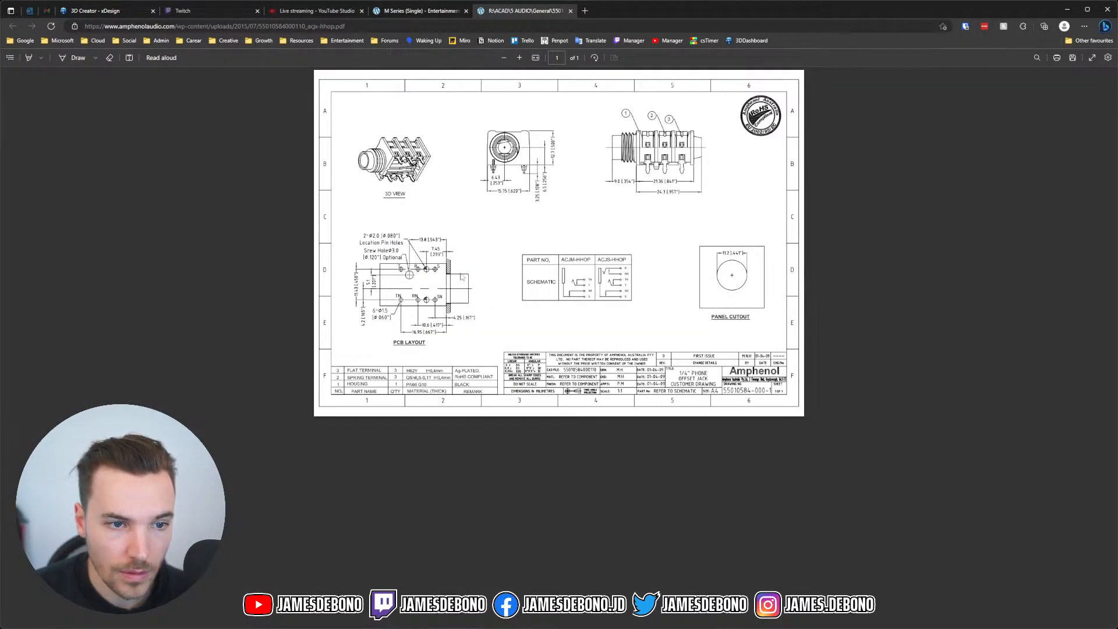
{"action": "scroll", "coordinate": [460, 274], "scroll_direction": "up", "scroll_amount": 3, "text": "ctrl"}
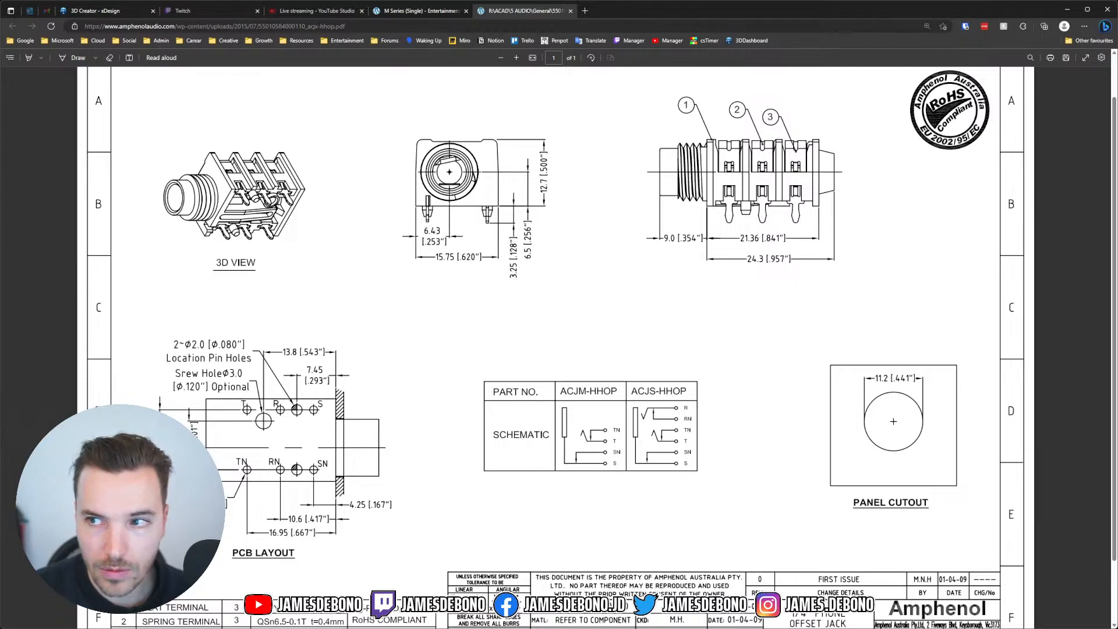
{"action": "key", "text": "alt+Tab"}
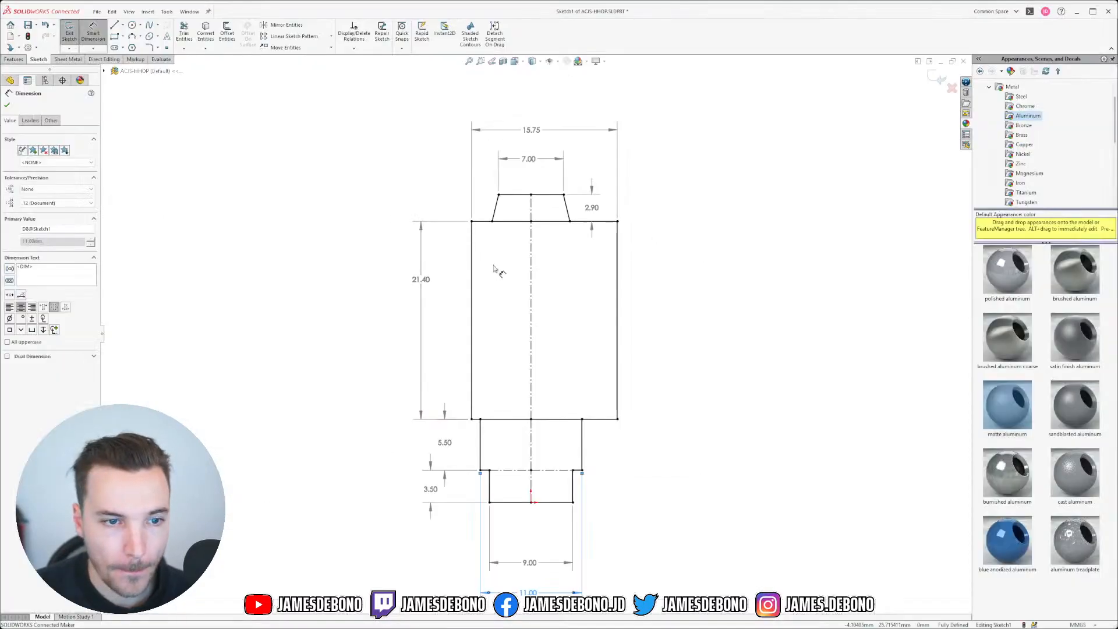
Step: Add a driven 24.30 overall length dimension from the trapezoid top to the body bottom, checking it against the datasheet
{"action": "left_click", "coordinate": [428, 284]}
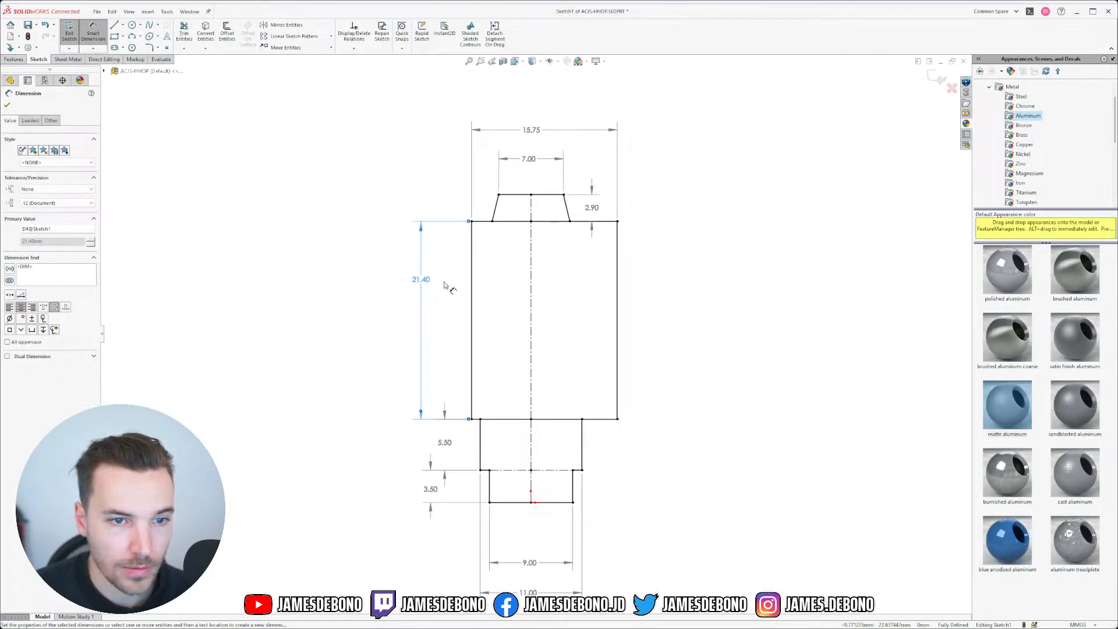
{"action": "left_click", "coordinate": [524, 195]}
{"action": "left_click", "coordinate": [503, 421]}
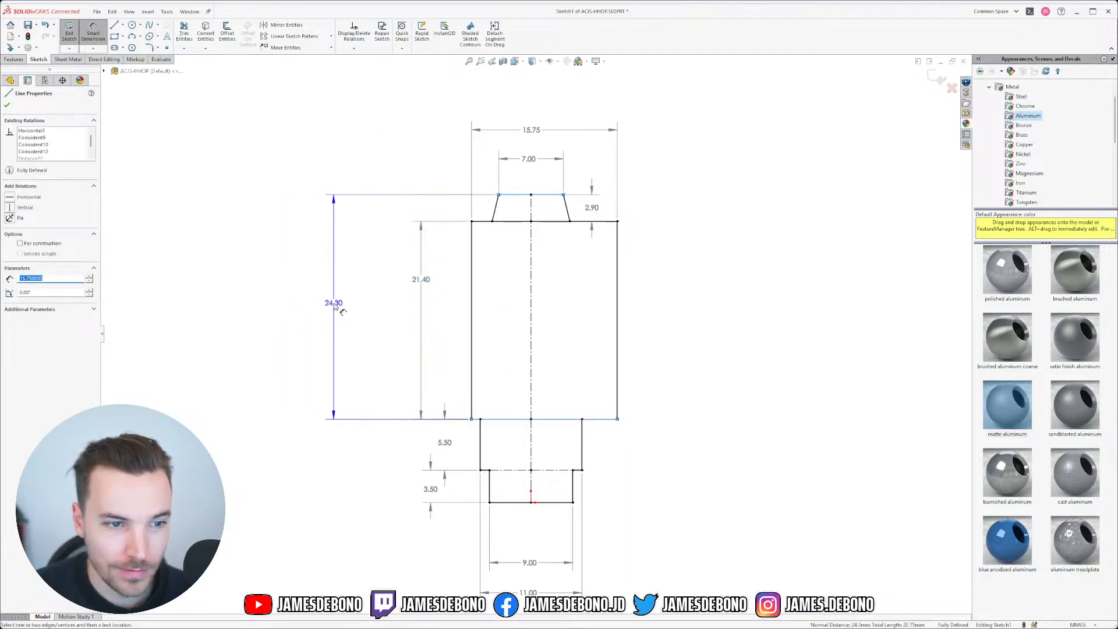
{"action": "left_click", "coordinate": [362, 302]}
{"action": "left_click", "coordinate": [609, 317]}
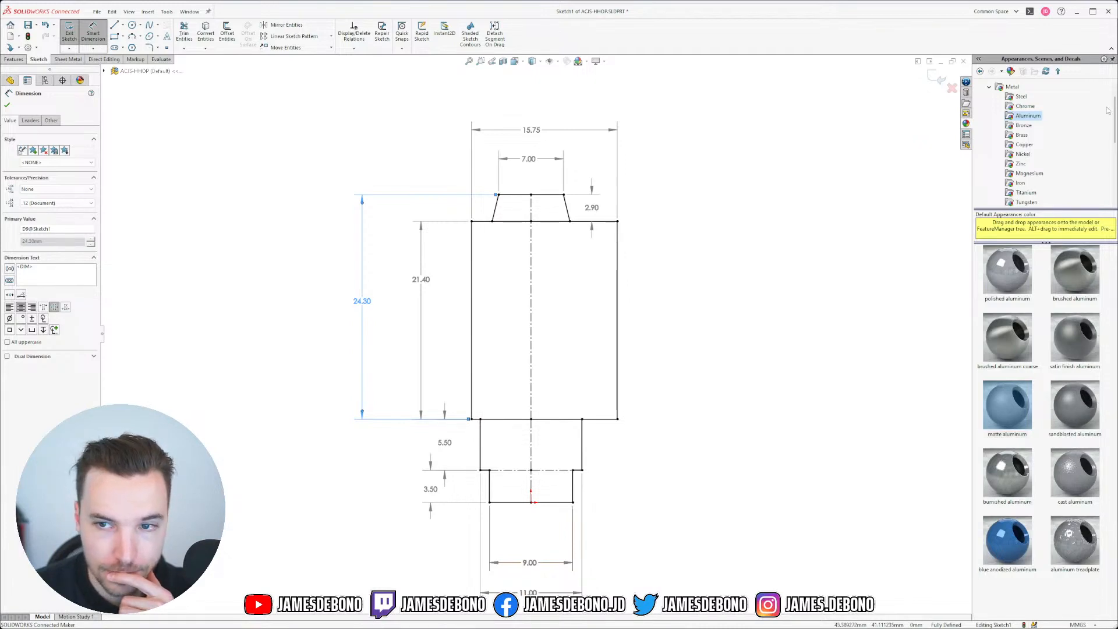
{"action": "key", "text": "alt+Tab"}
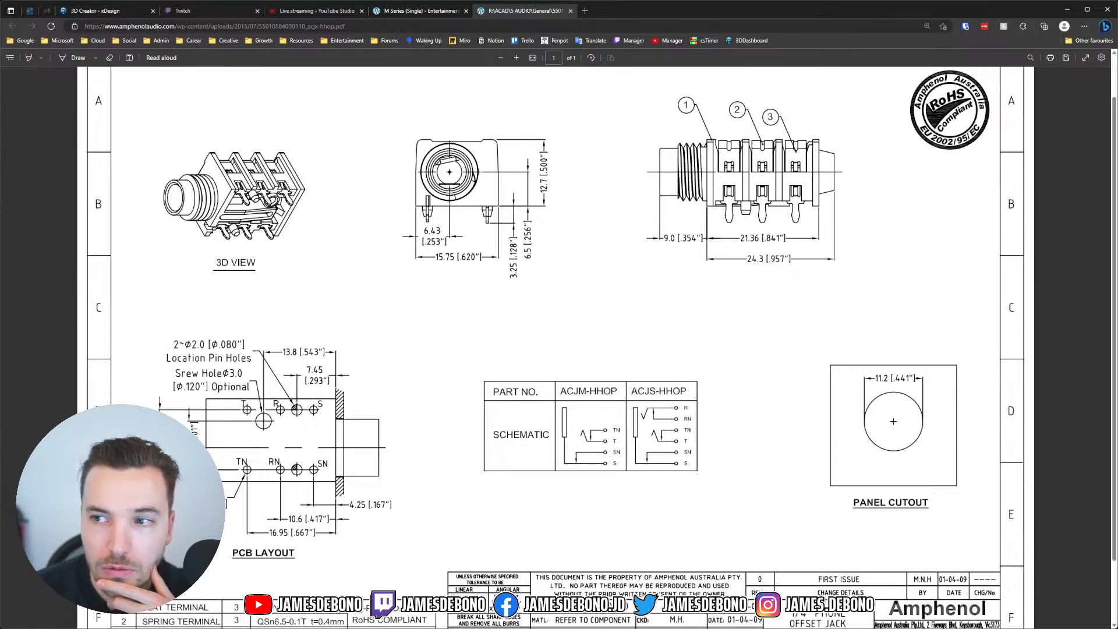
{"action": "key", "text": "alt+Tab"}
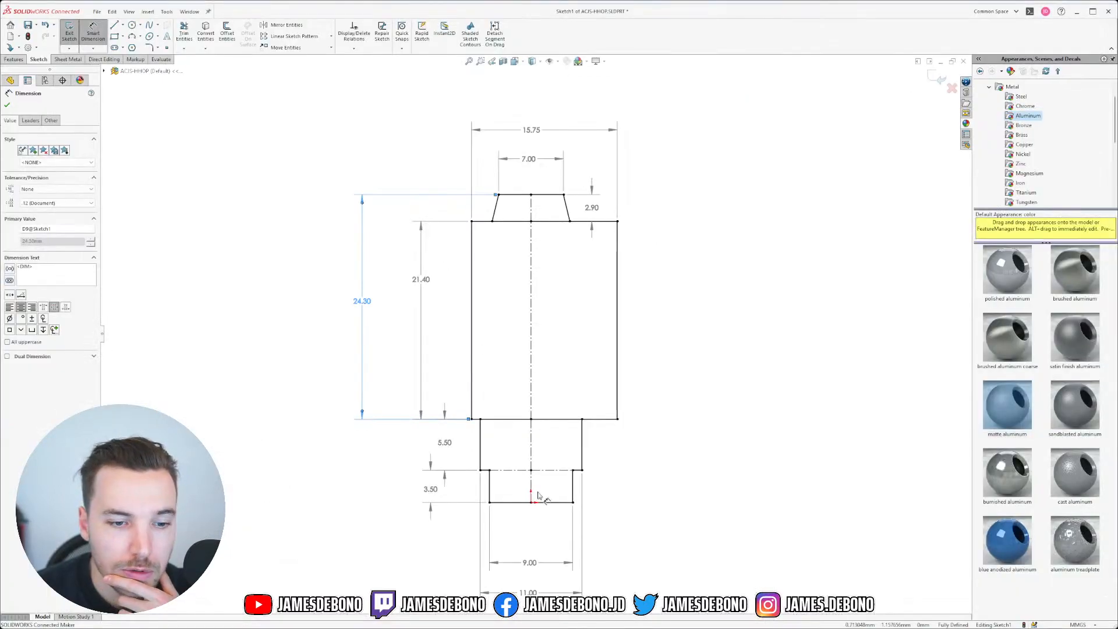
Step: Add a driven 6.43 dimension from the body's left edge to the centreline, then compare it with the ACJS-HHOP datasheet
{"action": "left_click", "coordinate": [473, 384]}
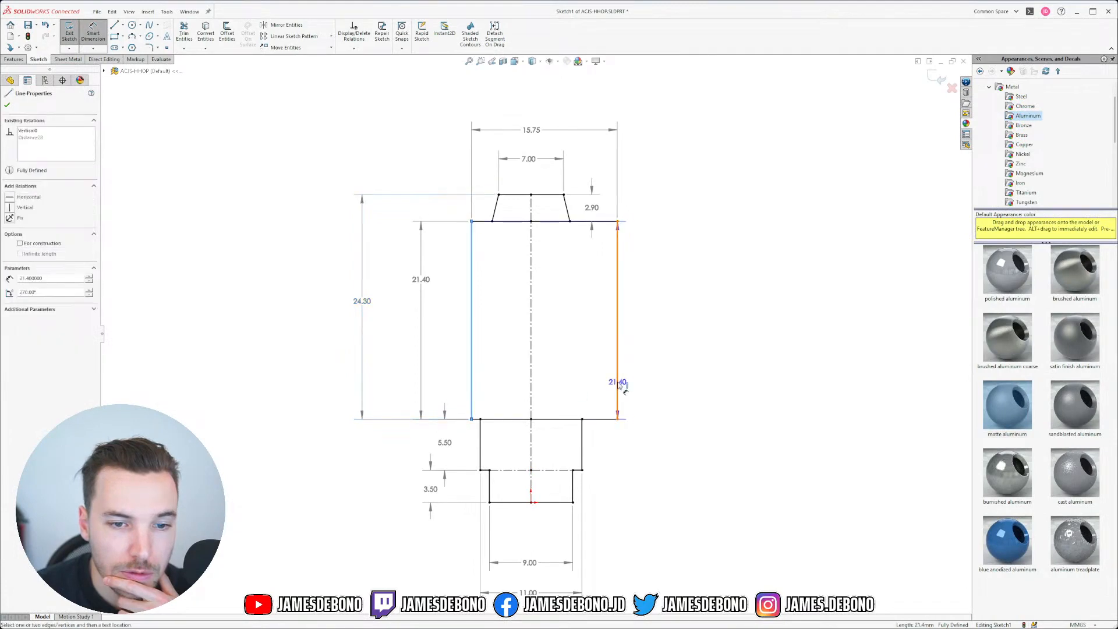
{"action": "left_click", "coordinate": [618, 382]}
{"action": "key", "text": "Escape"}
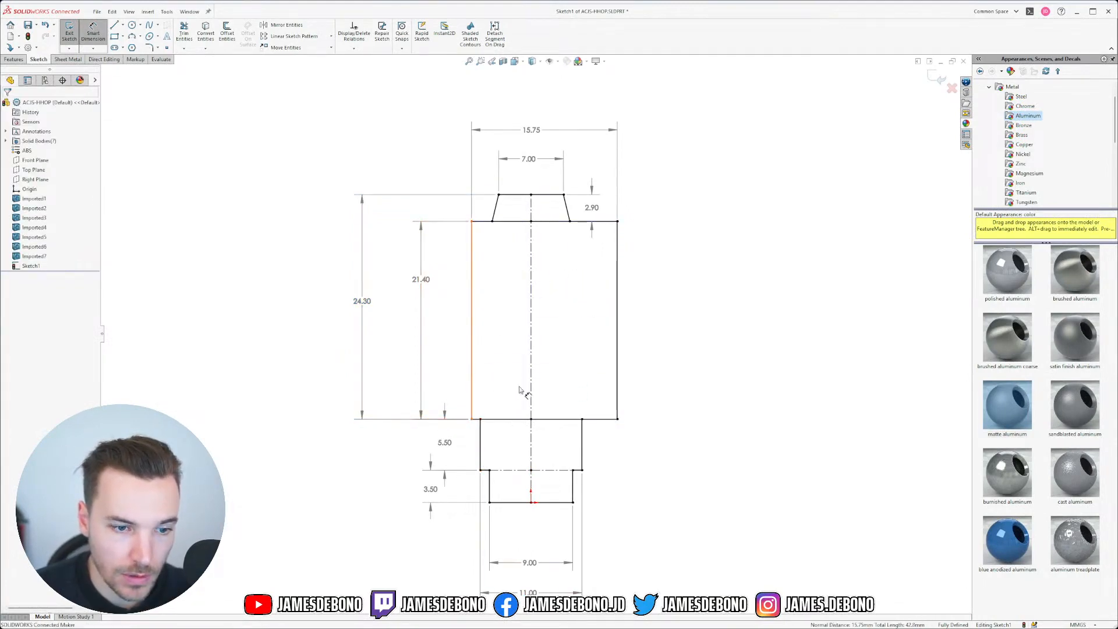
{"action": "left_click", "coordinate": [477, 370]}
{"action": "left_click", "coordinate": [530, 364]}
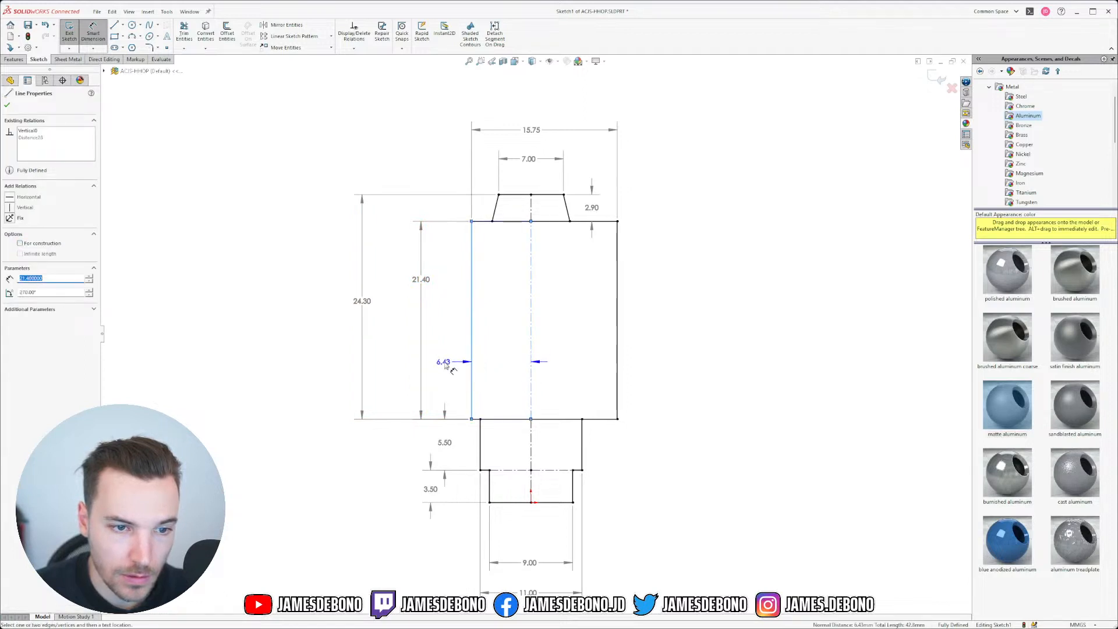
{"action": "left_click", "coordinate": [444, 362]}
{"action": "left_click", "coordinate": [610, 316]}
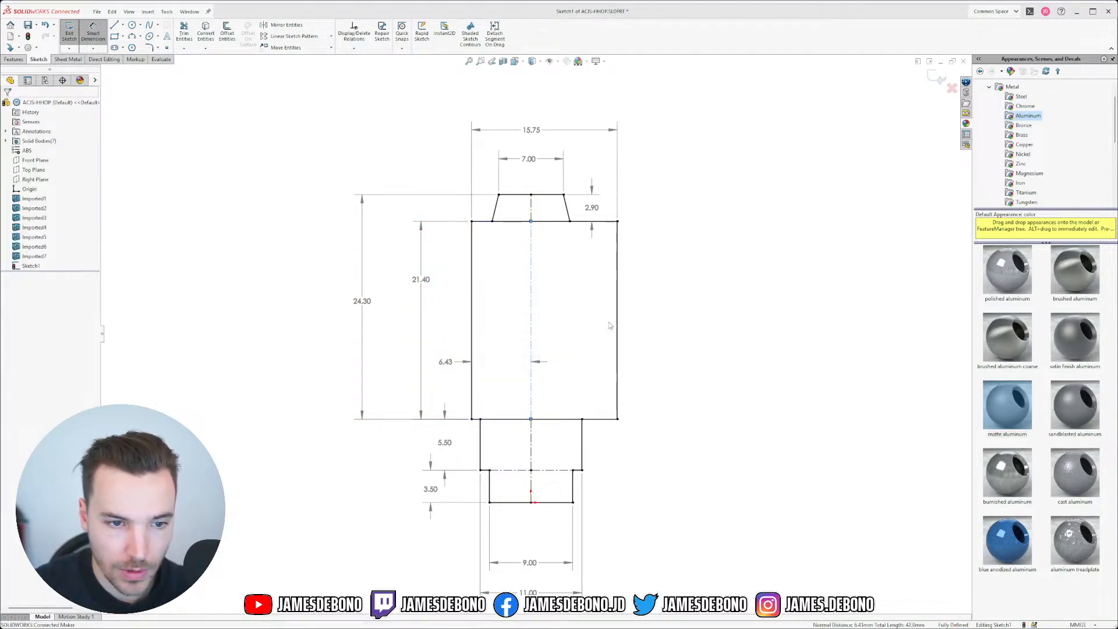
{"action": "left_click", "coordinate": [536, 364]}
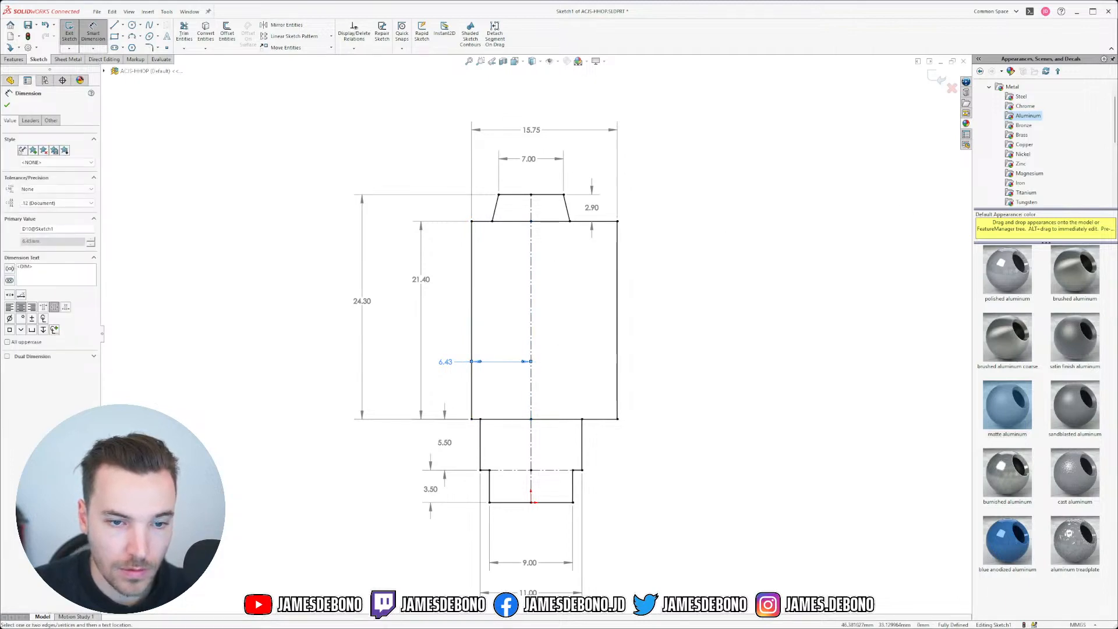
{"action": "key", "text": "alt+Tab"}
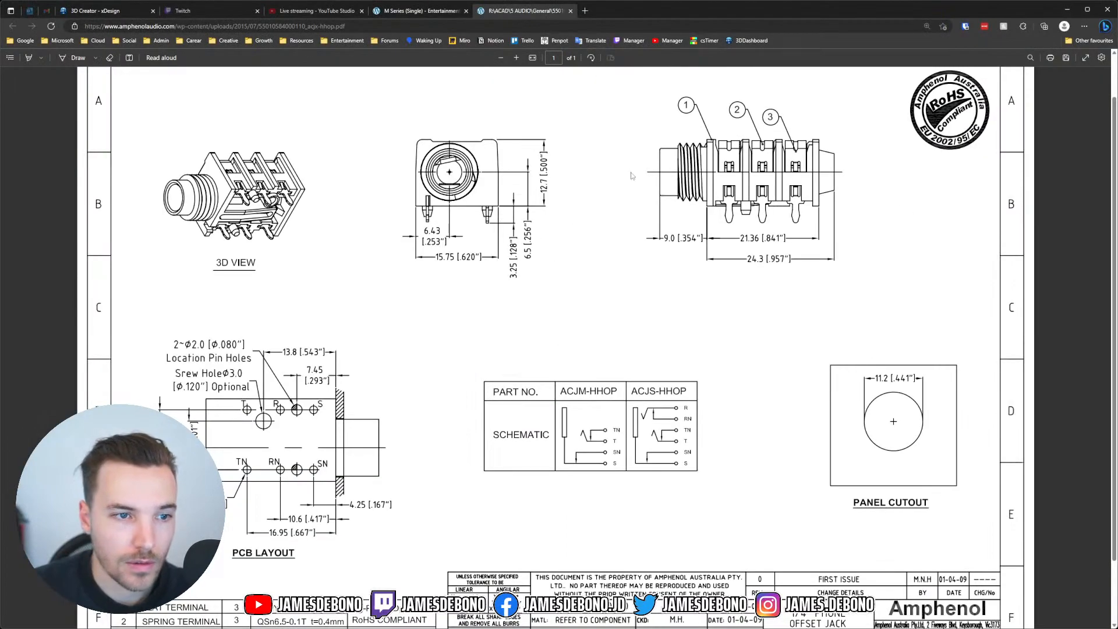
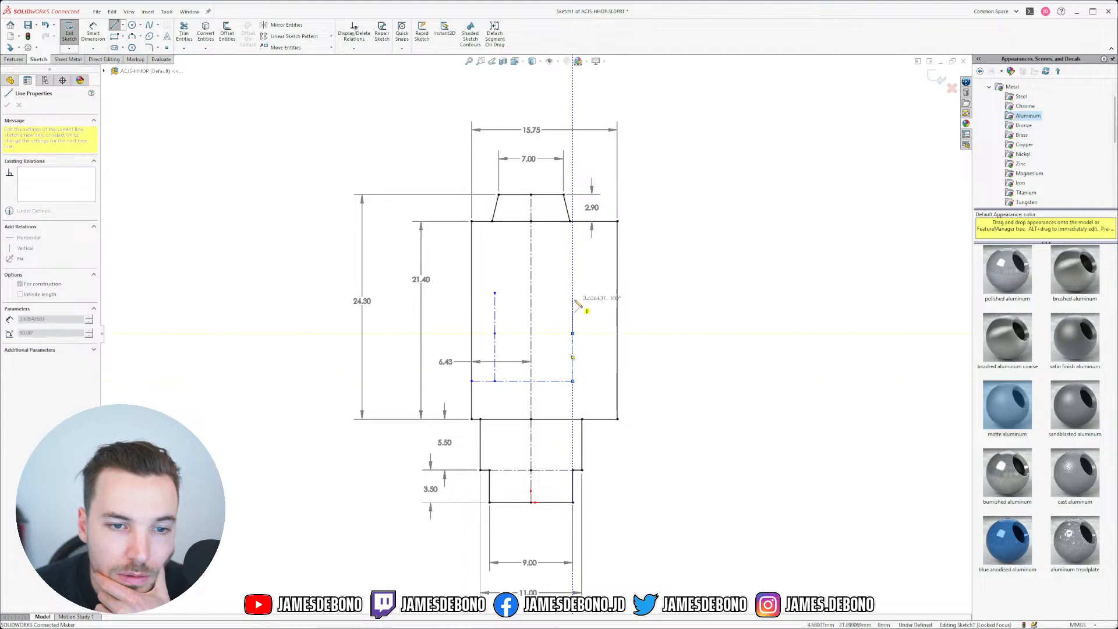
Step: Complete the right vertical construction line, then bring up the Amphenol jack drawing PDF
{"action": "left_click", "coordinate": [572, 290]}
{"action": "key", "text": "Escape"}
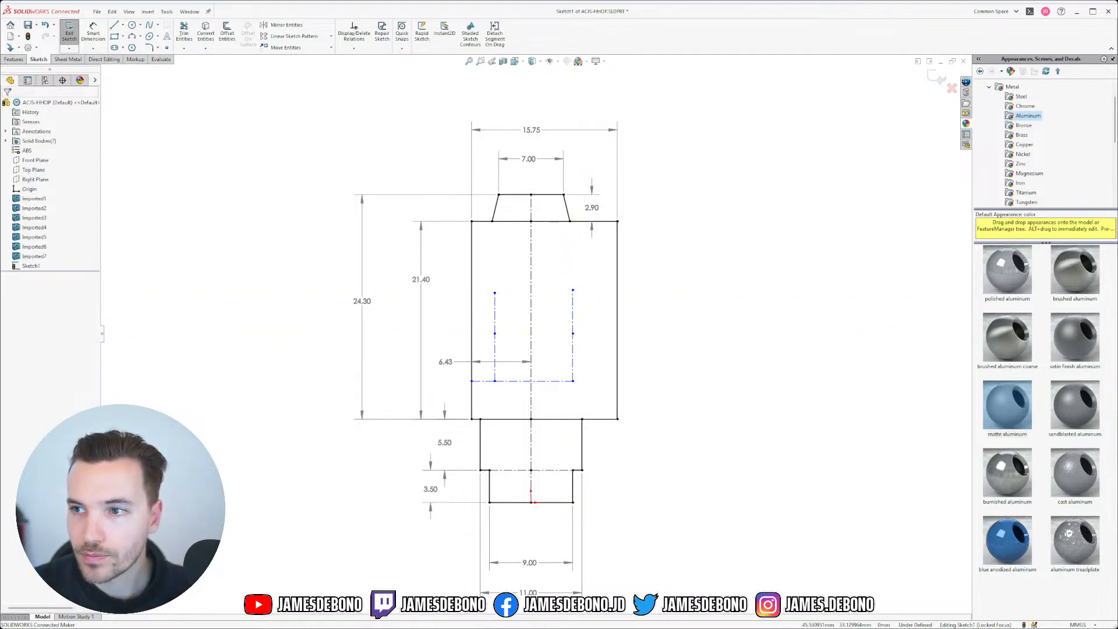
{"action": "key", "text": "alt+Tab"}
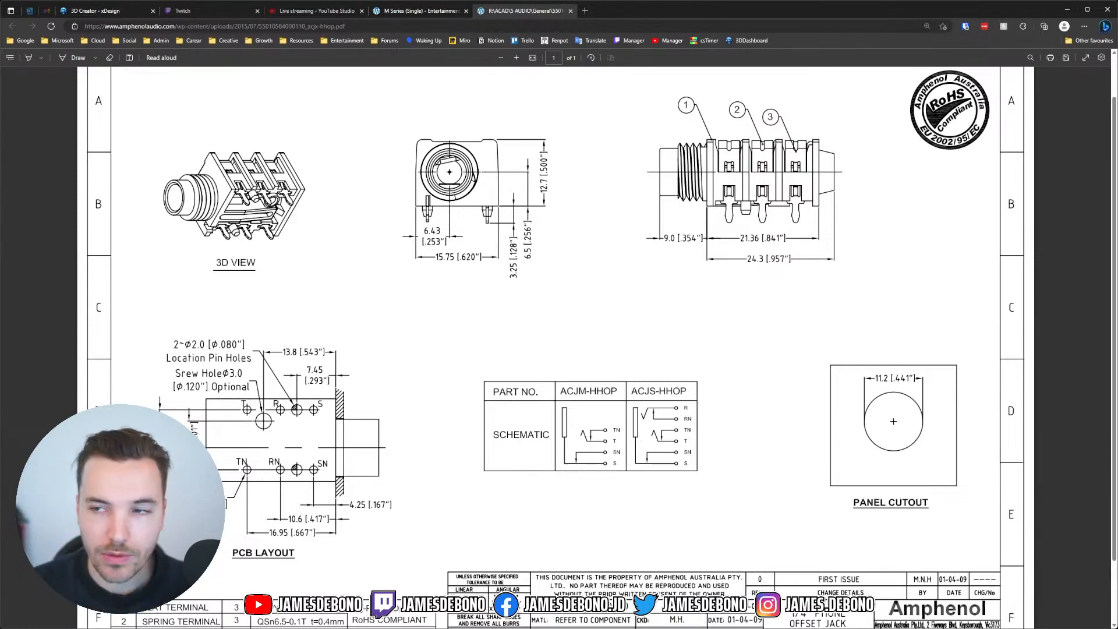
Step: Dimension the horizontal construction line 4.25 above the body's bottom edge
{"action": "key", "text": "alt+Tab"}
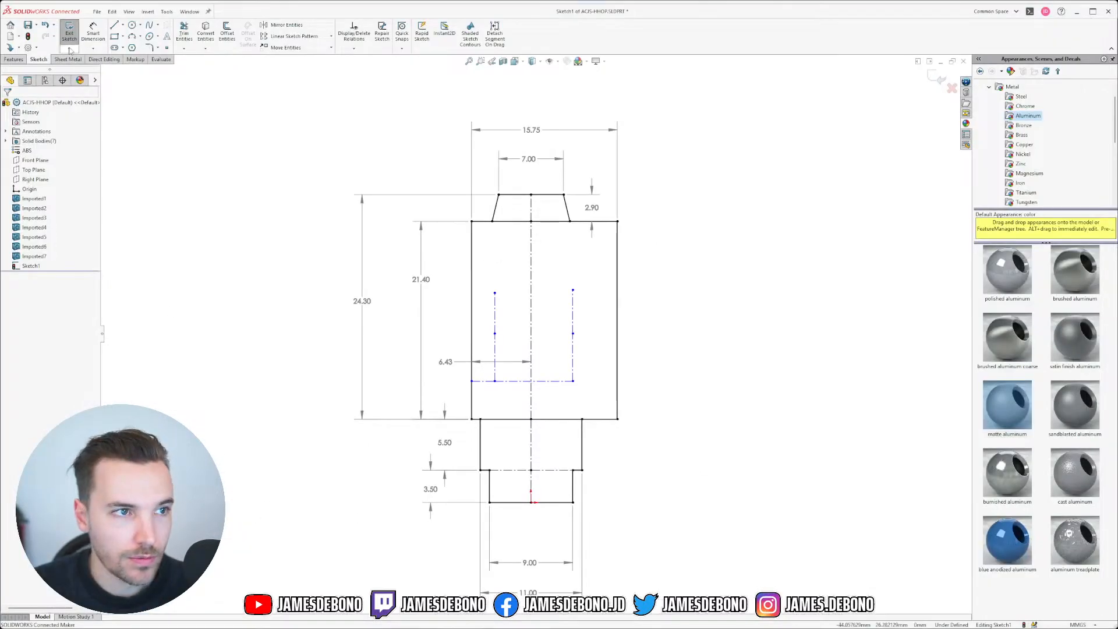
{"action": "left_click", "coordinate": [93, 32]}
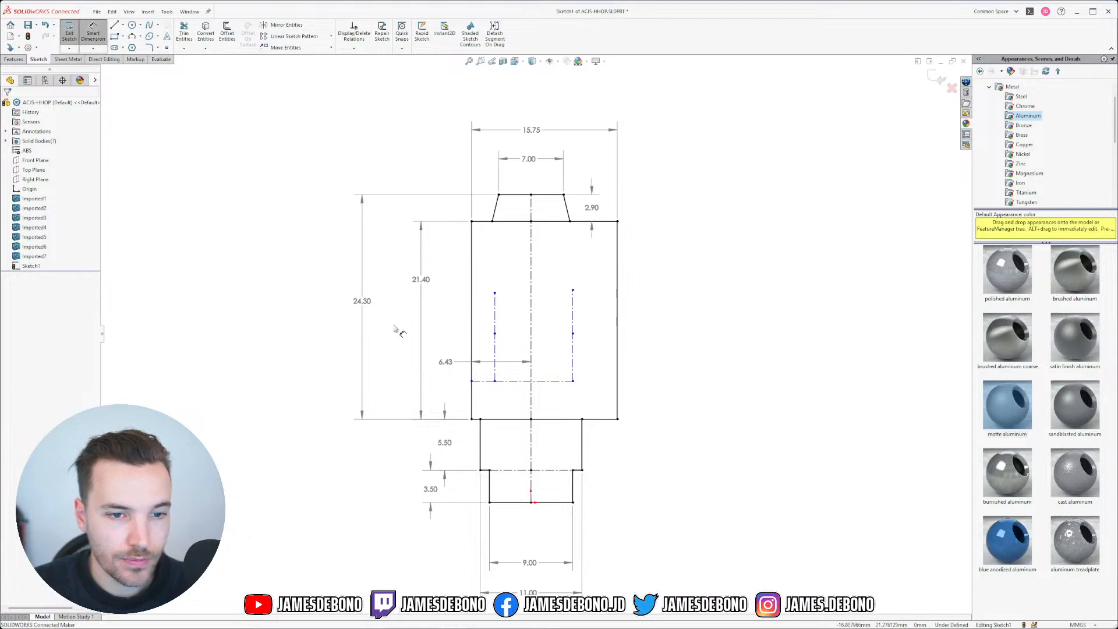
{"action": "left_click", "coordinate": [499, 419]}
{"action": "left_click", "coordinate": [490, 381]}
{"action": "left_click", "coordinate": [432, 401]}
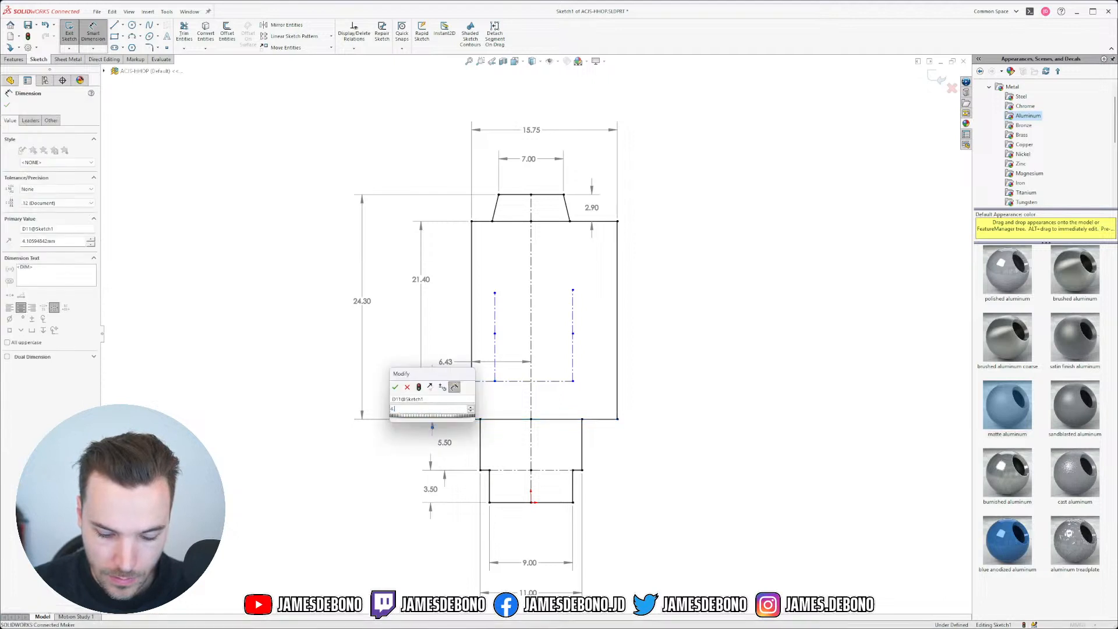
{"action": "type", "text": "4.25"}
{"action": "key", "text": "Return"}
Step: Spread out the 24.30, 21.40, 4.25 and 6.43 dimensions so they no longer overlap
{"action": "left_click_drag", "start_coordinate": [361, 301], "coordinate": [222, 300]}
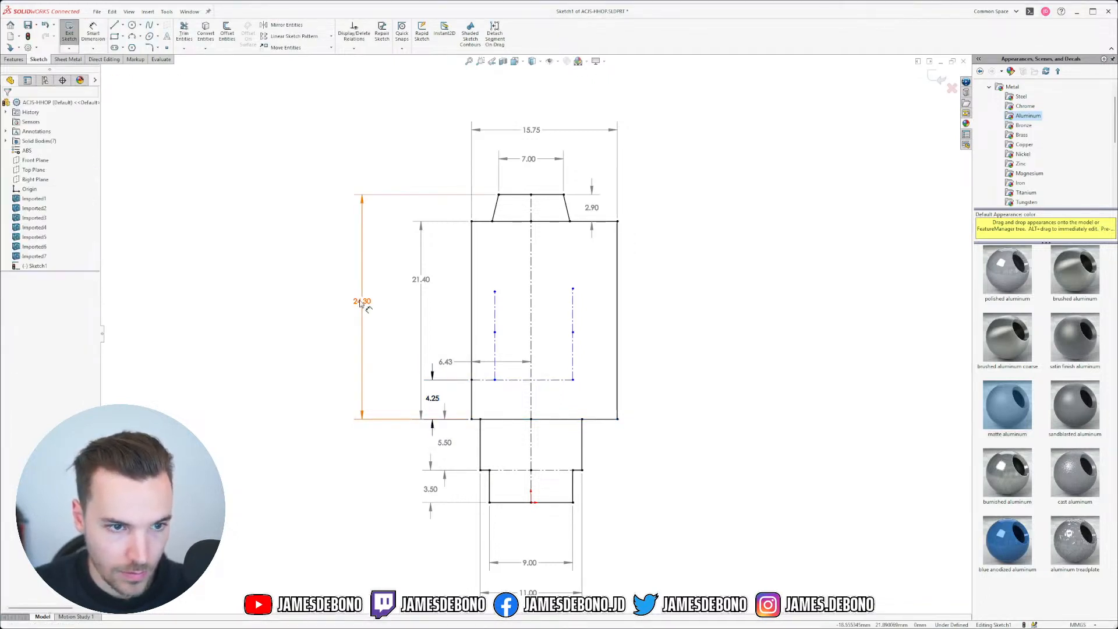
{"action": "left_click_drag", "start_coordinate": [420, 280], "coordinate": [274, 293]}
{"action": "left_click", "coordinate": [437, 389]}
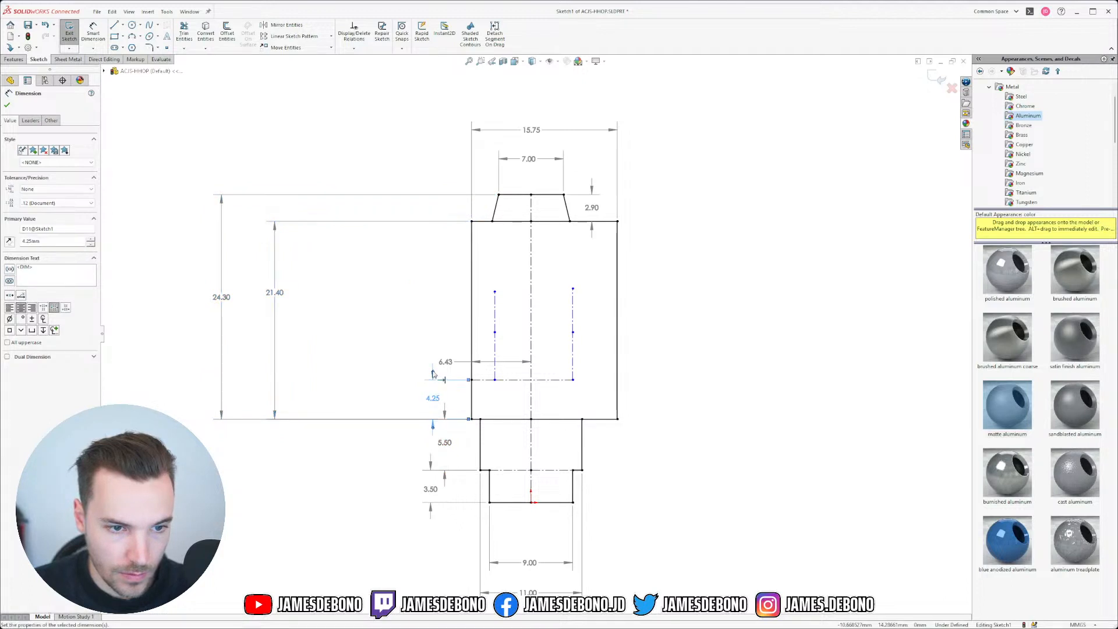
{"action": "left_click_drag", "start_coordinate": [437, 389], "coordinate": [391, 404]}
{"action": "mouse_move", "coordinate": [446, 361]}
{"action": "left_mouse_down"}
{"action": "mouse_move", "coordinate": [455, 541]}
{"action": "mouse_move", "coordinate": [460, 323]}
{"action": "mouse_move", "coordinate": [456, 393]}
{"action": "left_mouse_up"}
{"action": "left_click", "coordinate": [446, 441]}
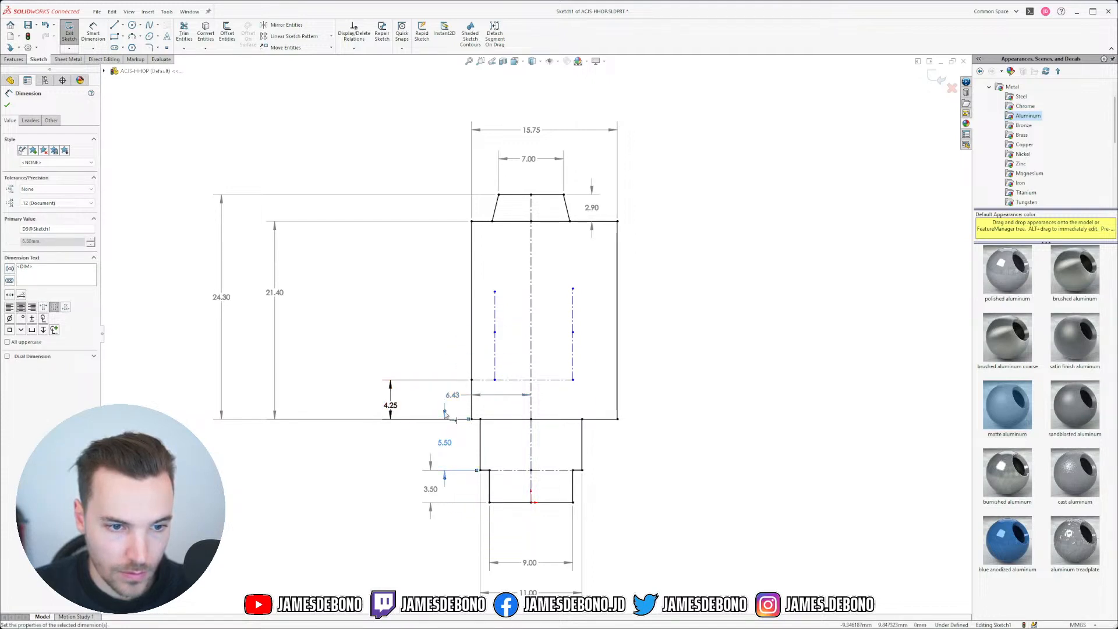
Step: Dimension a left-centerline point 10.60 above the bottom edge, then check the datasheet
{"action": "left_click", "coordinate": [91, 34]}
{"action": "left_click", "coordinate": [487, 419]}
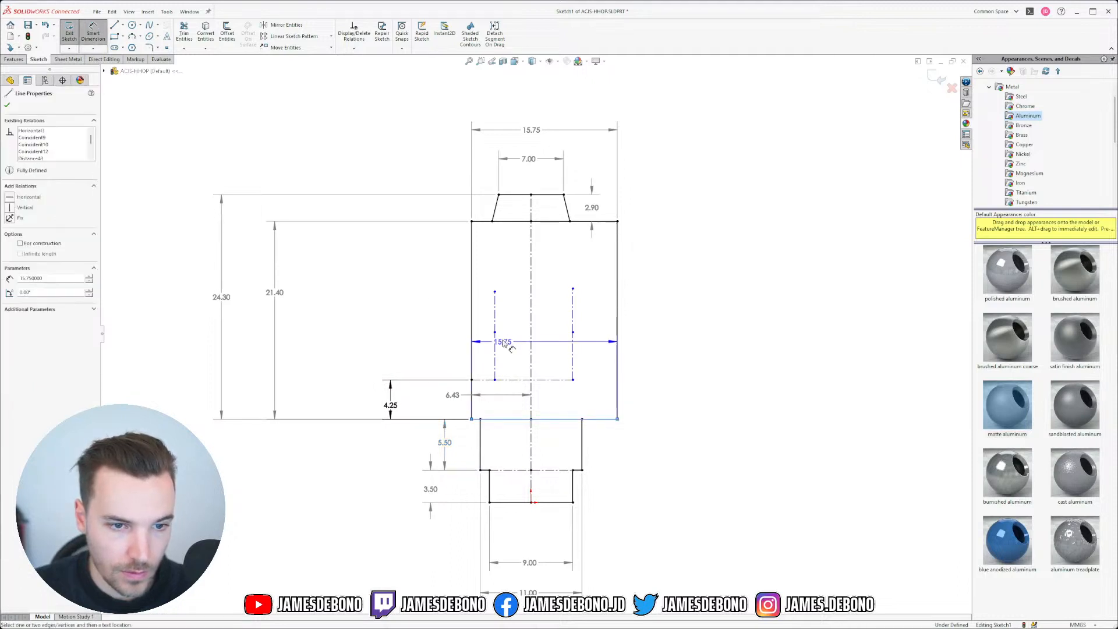
{"action": "left_click", "coordinate": [495, 332]}
{"action": "left_click", "coordinate": [362, 363]}
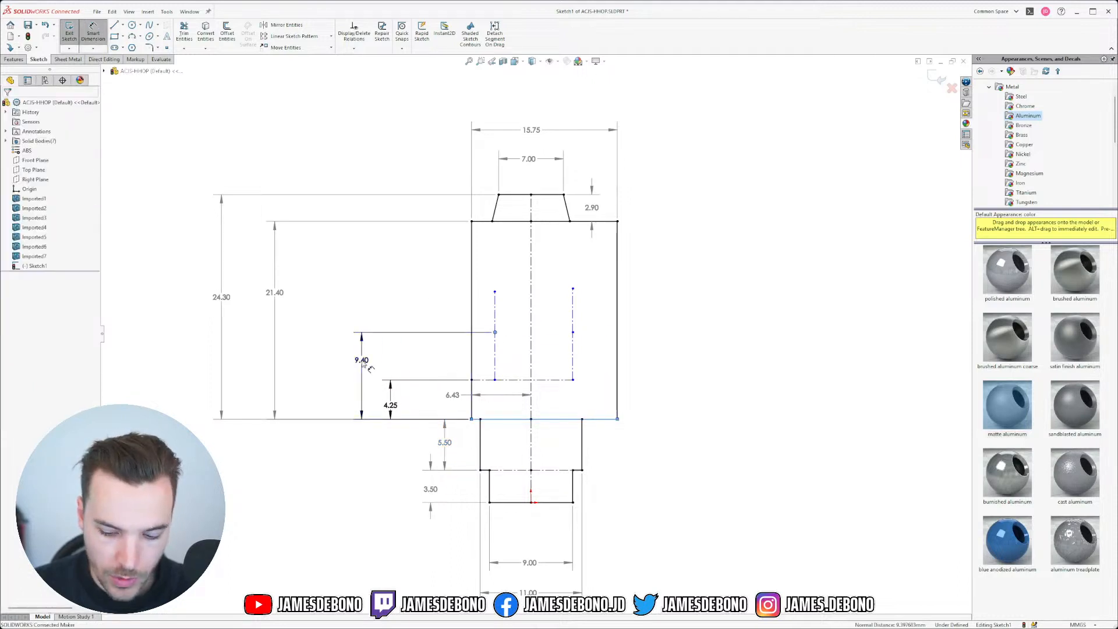
{"action": "double_click", "coordinate": [362, 360]}
{"action": "type", "text": "10.6"}
{"action": "key", "text": "Return"}
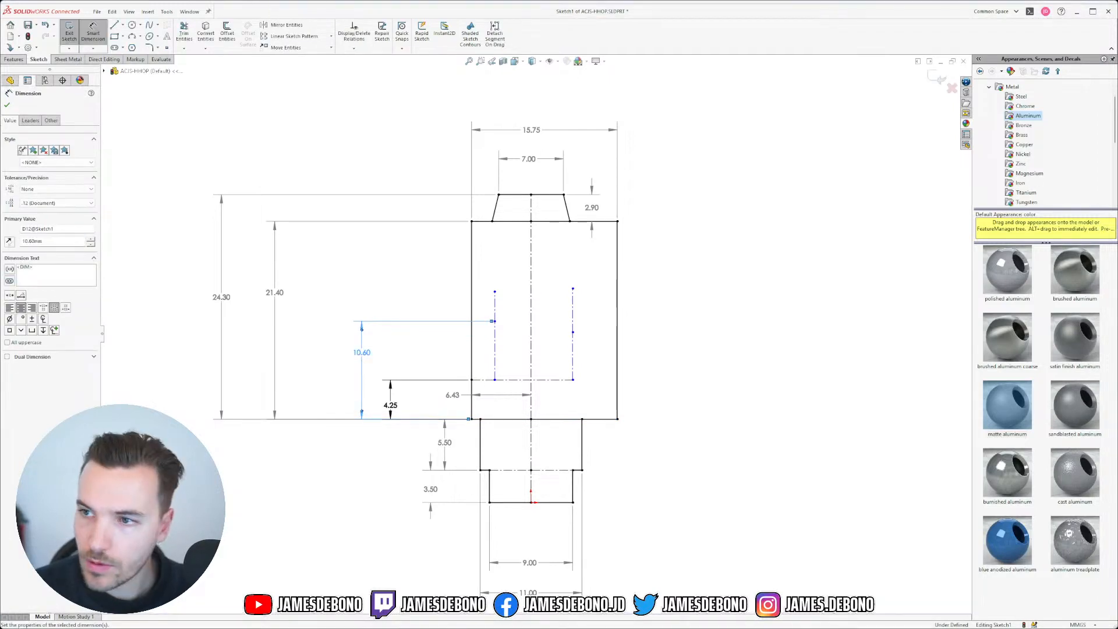
{"action": "key", "text": "alt+Tab"}
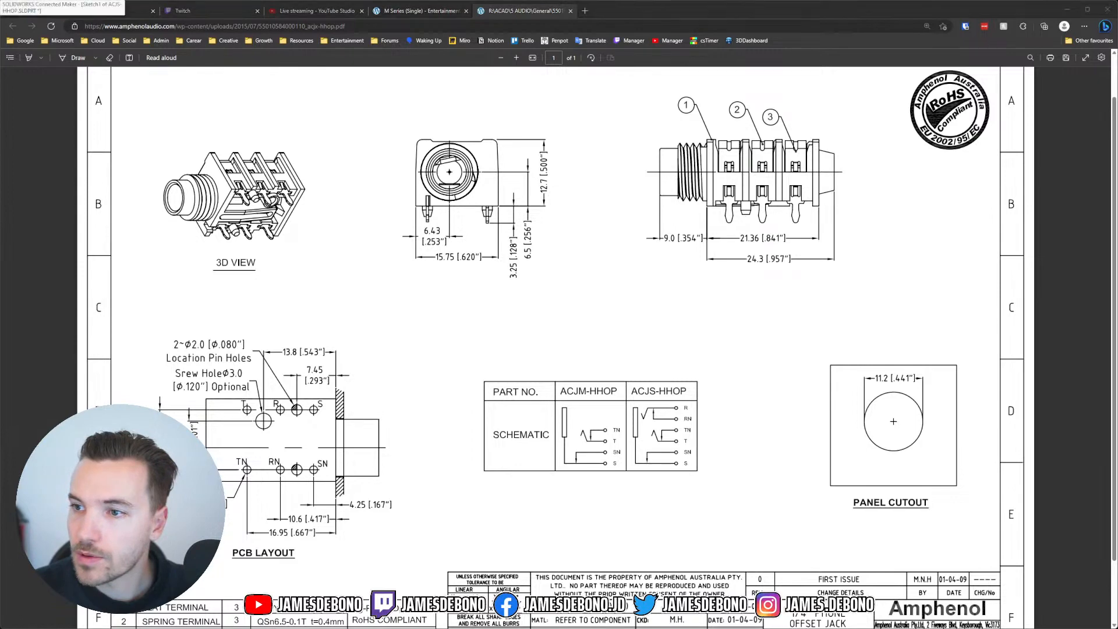
{"action": "key", "text": "alt+Tab"}
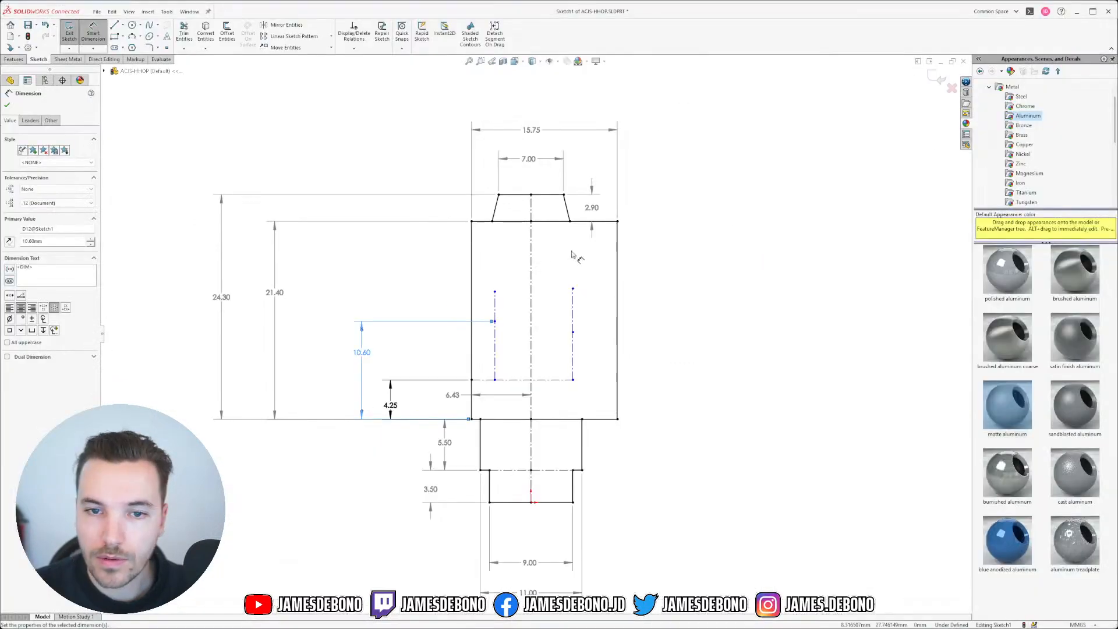
Step: Dimension the left centerline's top end 16.95 above the body's bottom edge
{"action": "left_click", "coordinate": [494, 292]}
{"action": "left_click", "coordinate": [489, 419]}
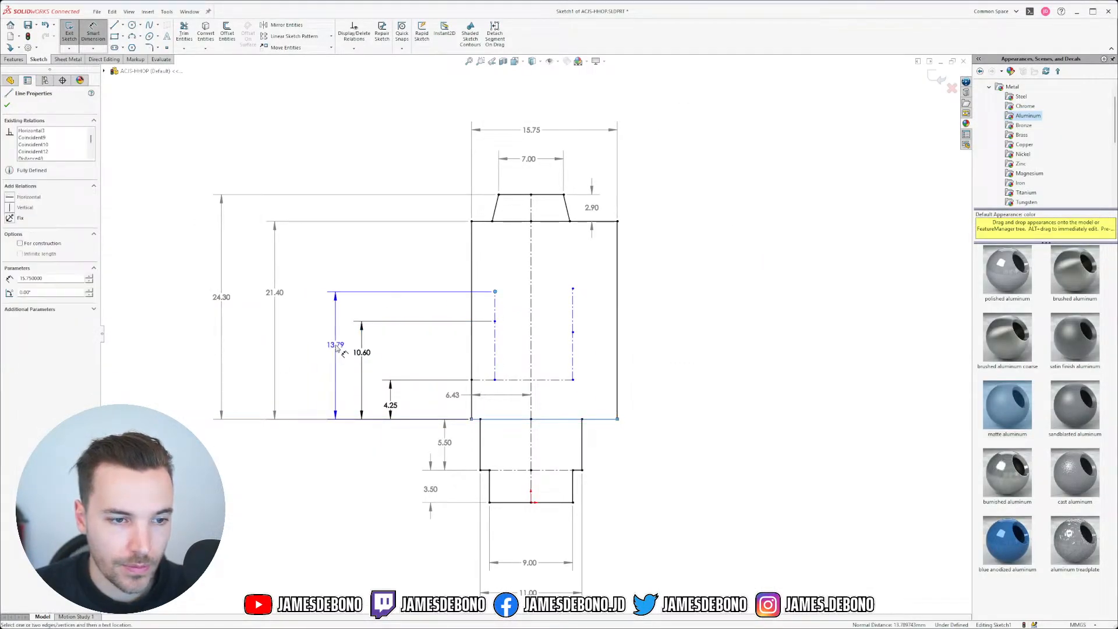
{"action": "left_click", "coordinate": [337, 350]}
{"action": "type", "text": "16.95"}
{"action": "key", "text": "Return"}
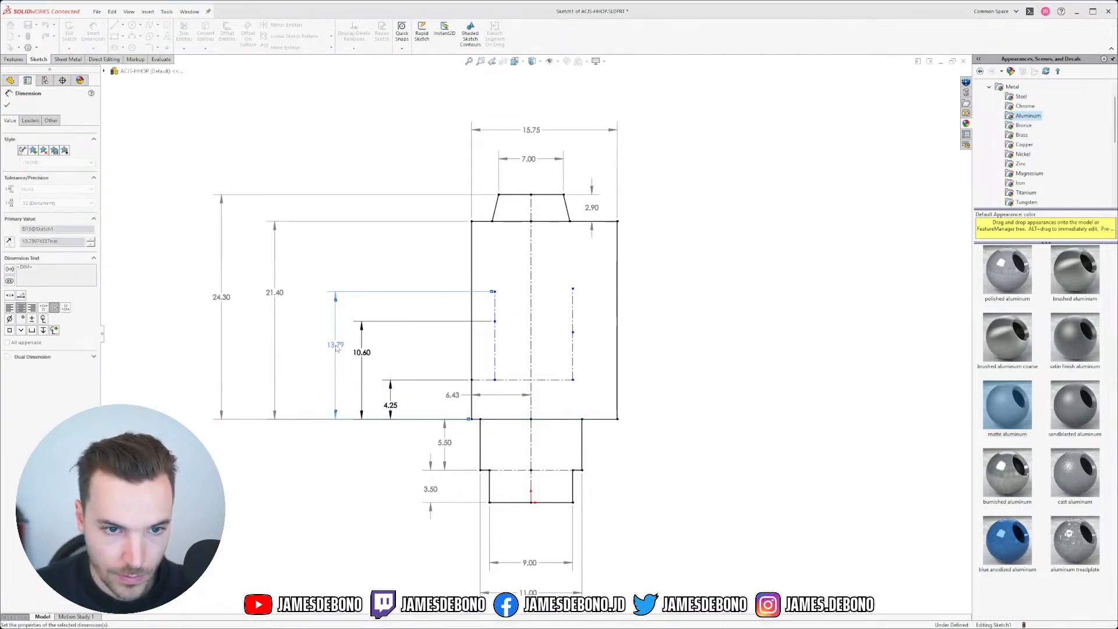
{"action": "key", "text": "Escape"}
Step: Make the top endpoints and middle points of the two centerlines horizontally level
{"action": "left_click", "coordinate": [495, 263]}
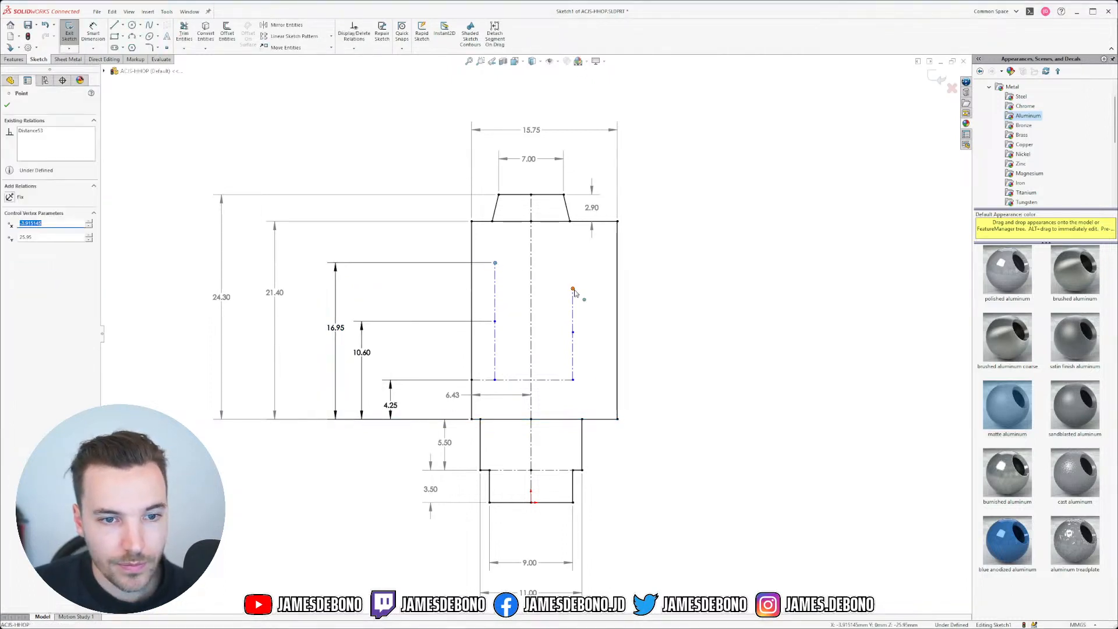
{"action": "left_click", "coordinate": [573, 289], "text": "ctrl"}
{"action": "left_click", "coordinate": [597, 250]}
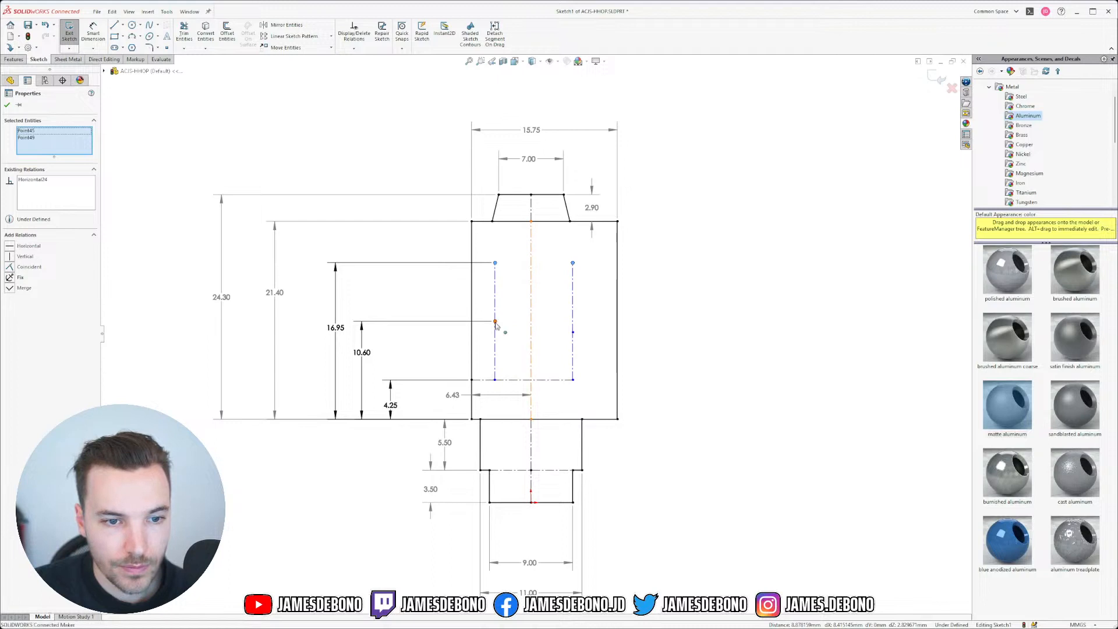
{"action": "left_click", "coordinate": [494, 321]}
{"action": "left_click", "coordinate": [572, 332], "text": "ctrl"}
{"action": "left_click", "coordinate": [599, 294]}
{"action": "key", "text": "Escape"}
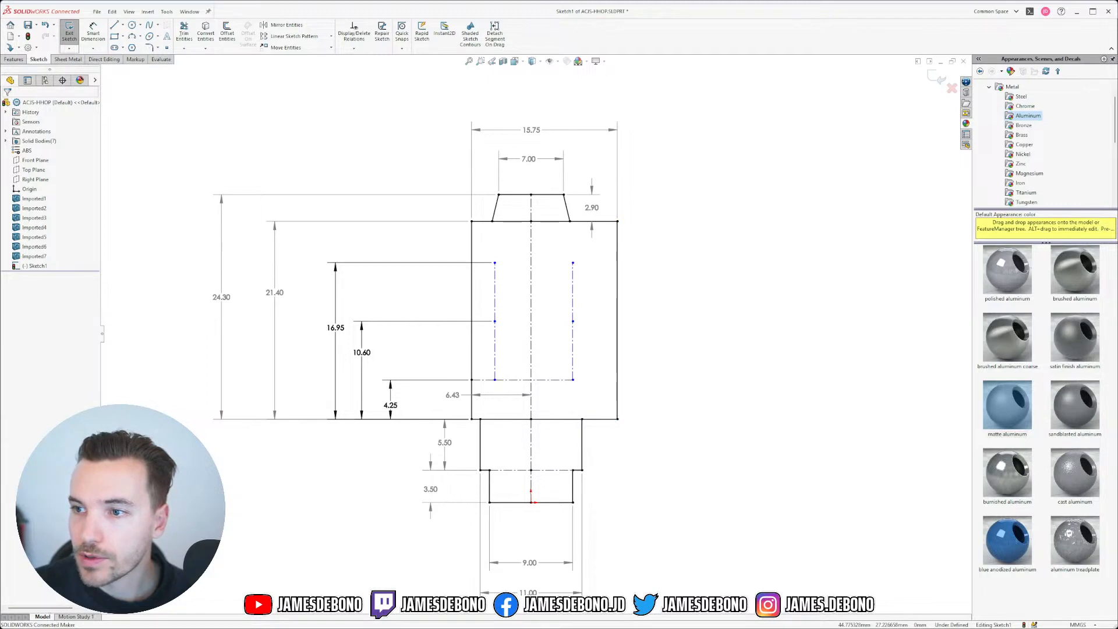
Step: After checking the datasheet, set the spacing between the two construction lines to 11.43
{"action": "key", "text": "alt+Tab"}
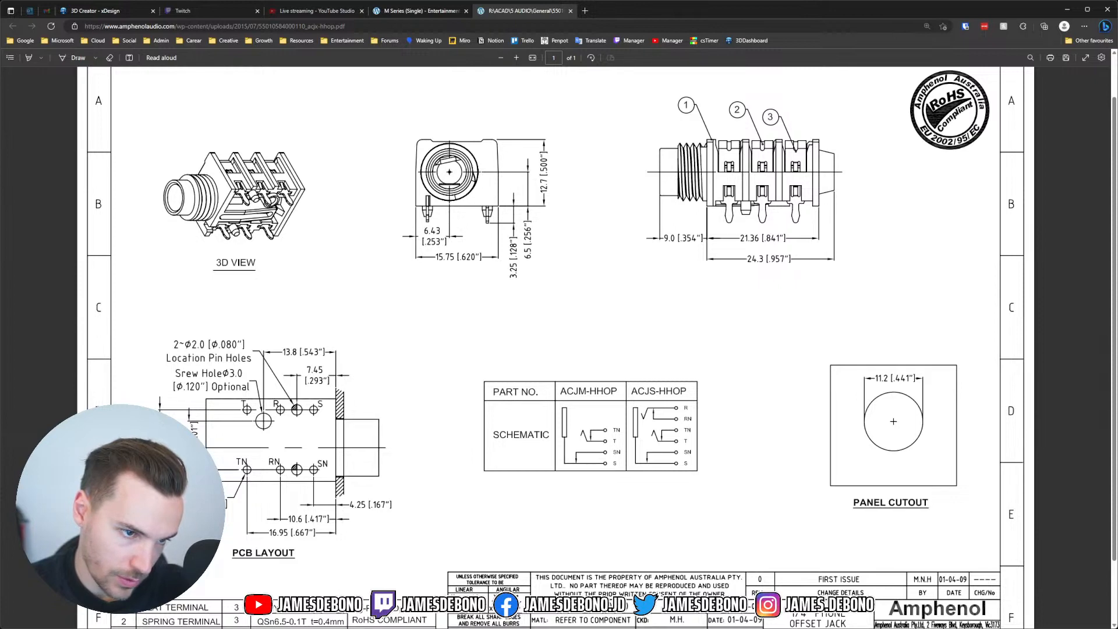
{"action": "key", "text": "alt+Tab"}
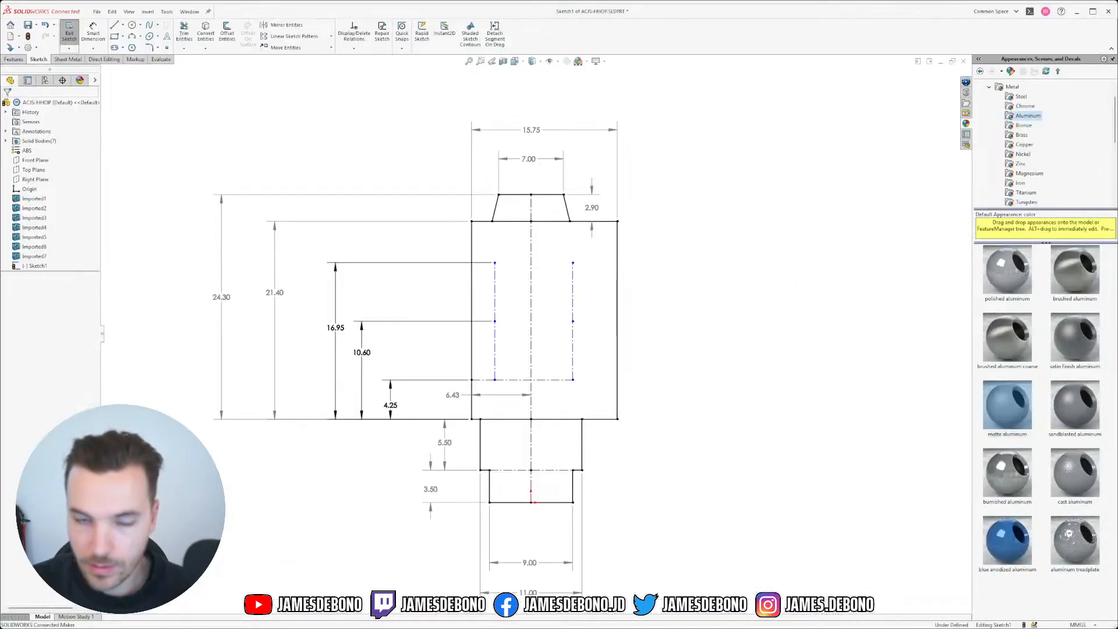
{"action": "left_click", "coordinate": [97, 37]}
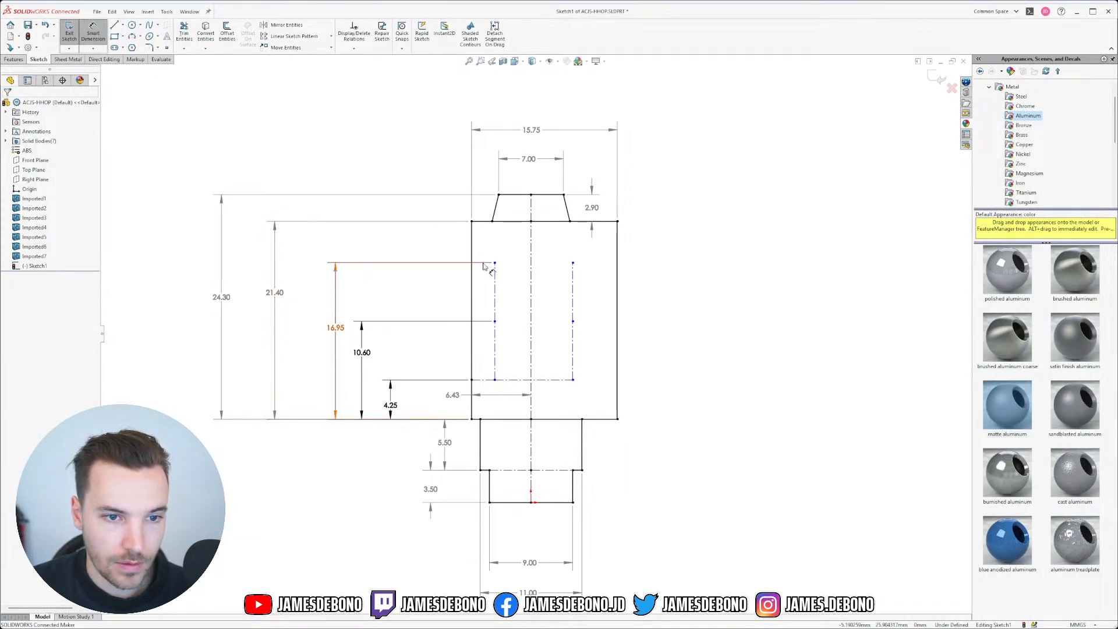
{"action": "left_click", "coordinate": [573, 278]}
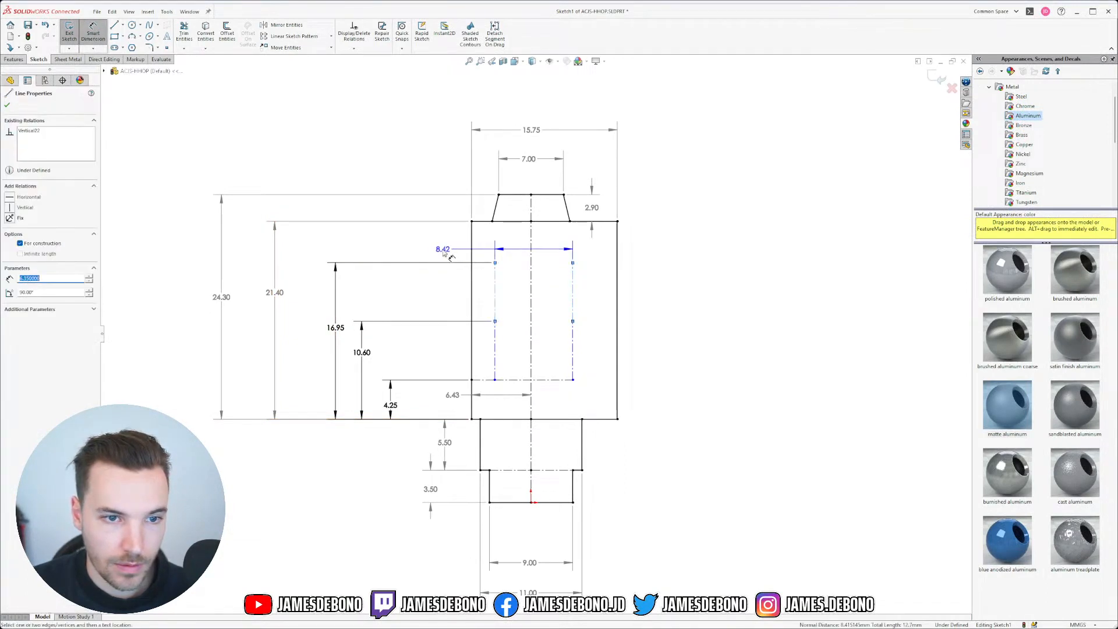
{"action": "left_click", "coordinate": [495, 251]}
{"action": "left_click", "coordinate": [430, 249]}
{"action": "type", "text": "11.43"}
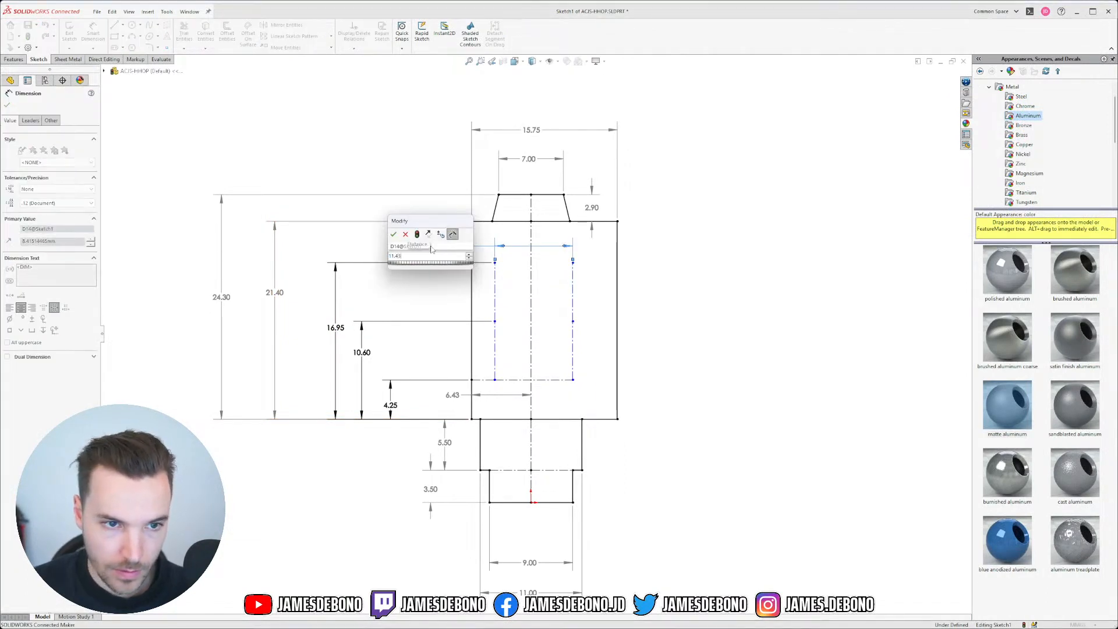
{"action": "key", "text": "Return"}
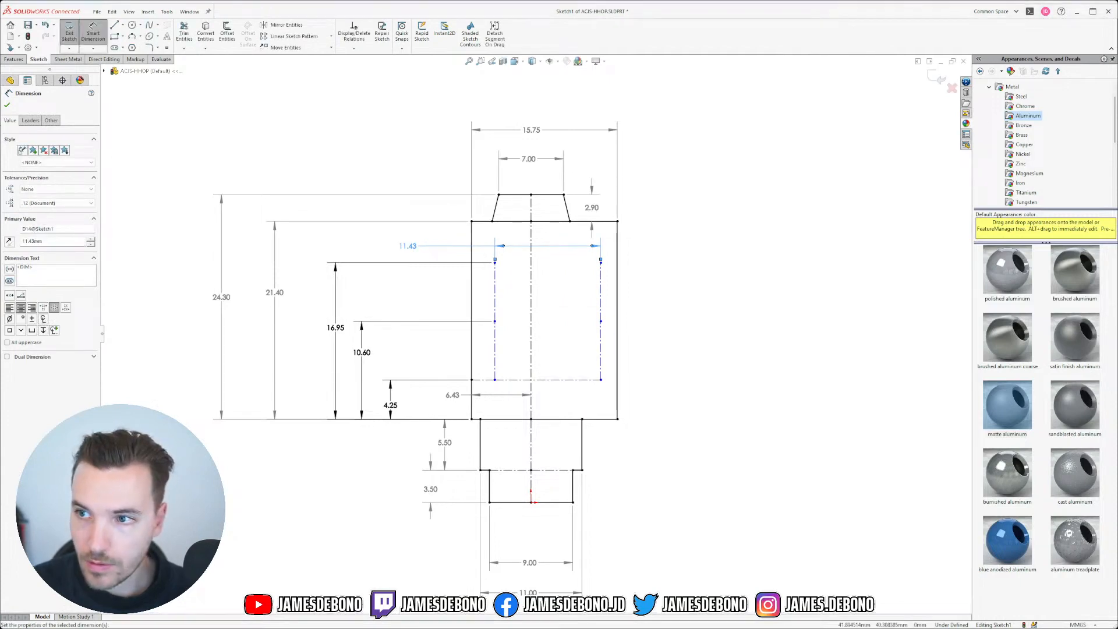
{"action": "key", "text": "alt+Tab"}
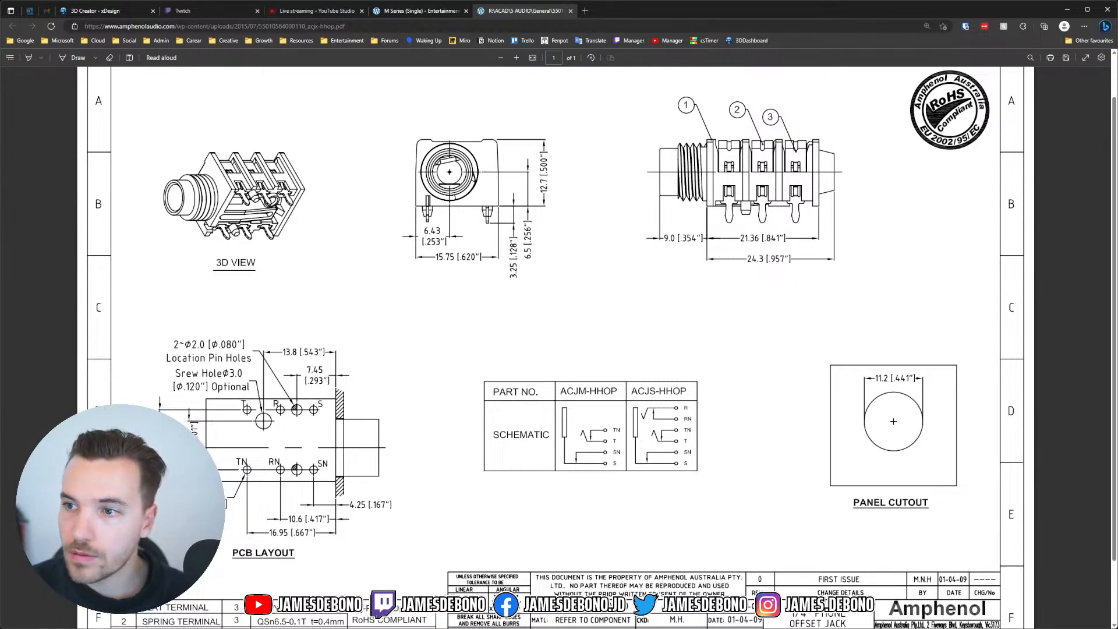
Step: Dimension the inner construction line 4.20 from the centreline
{"action": "key", "text": "alt+Tab"}
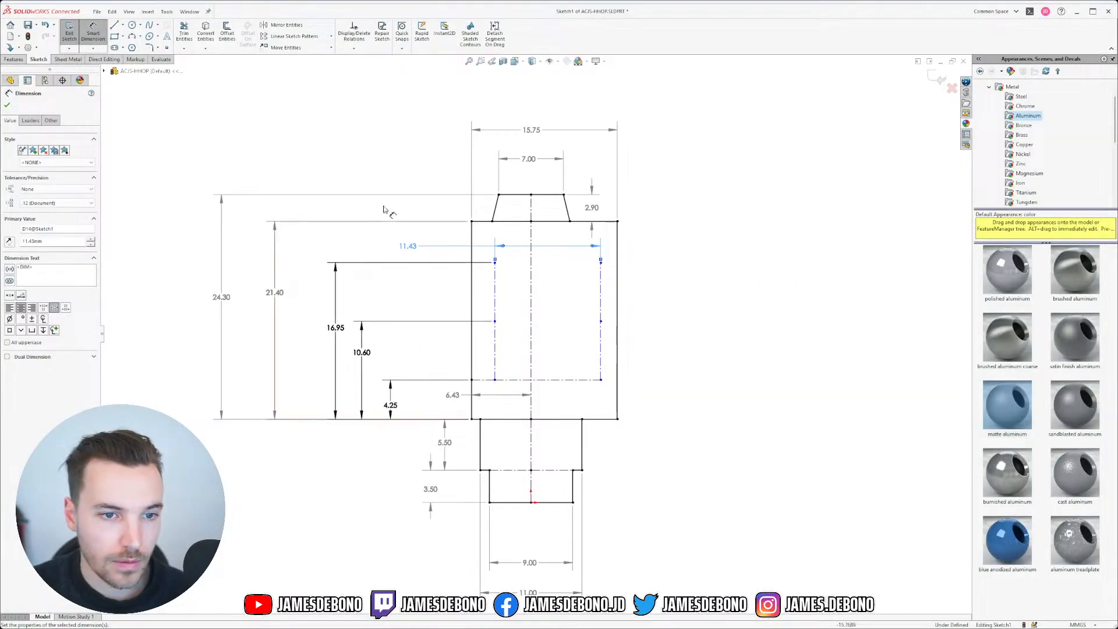
{"action": "left_click", "coordinate": [494, 286]}
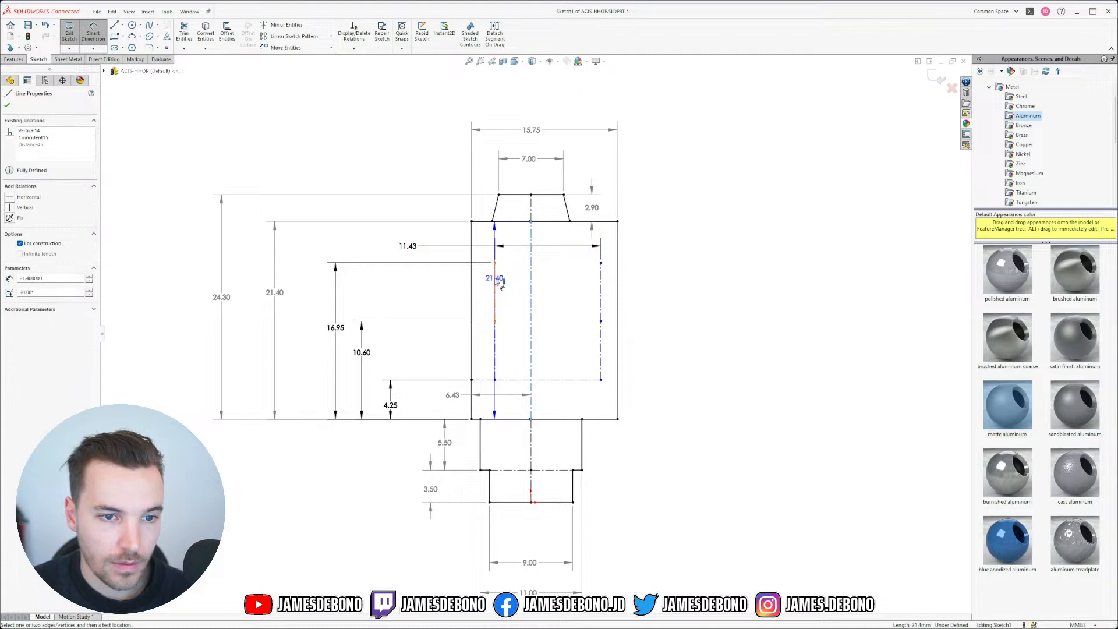
{"action": "left_click", "coordinate": [530, 273]}
{"action": "left_click", "coordinate": [430, 262]}
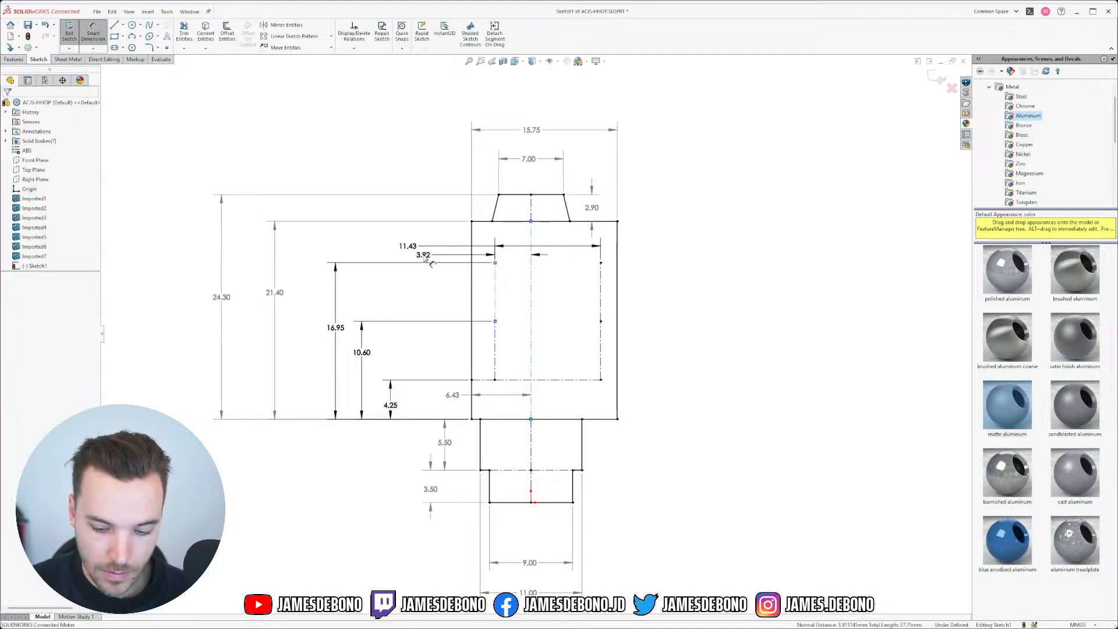
{"action": "type", "text": "4.2"}
{"action": "key", "text": "Return"}
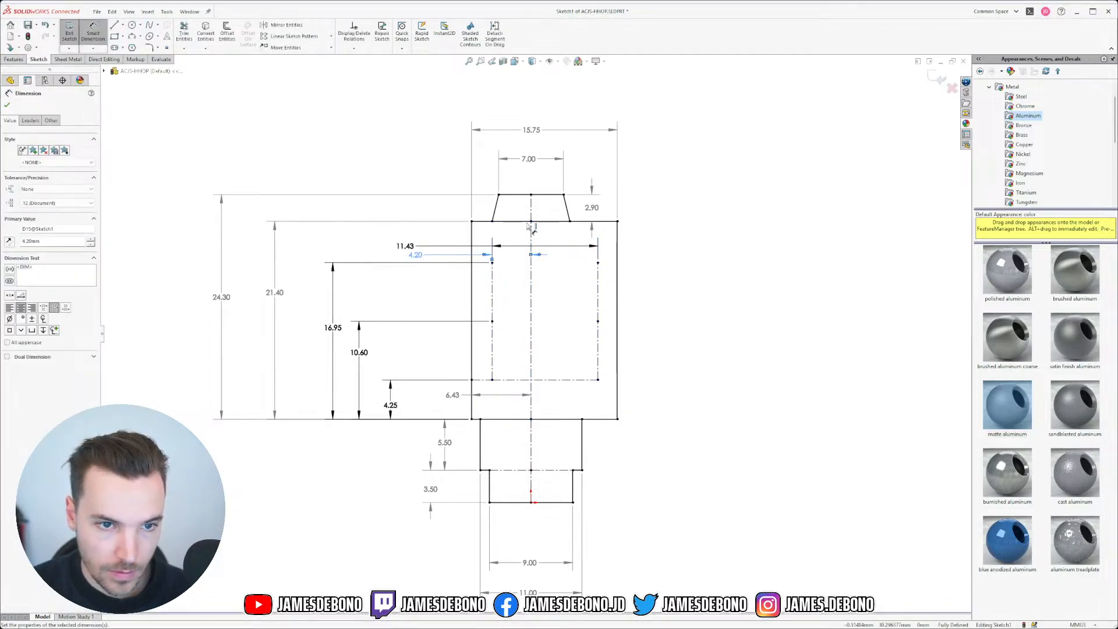
{"action": "key", "text": "Escape"}
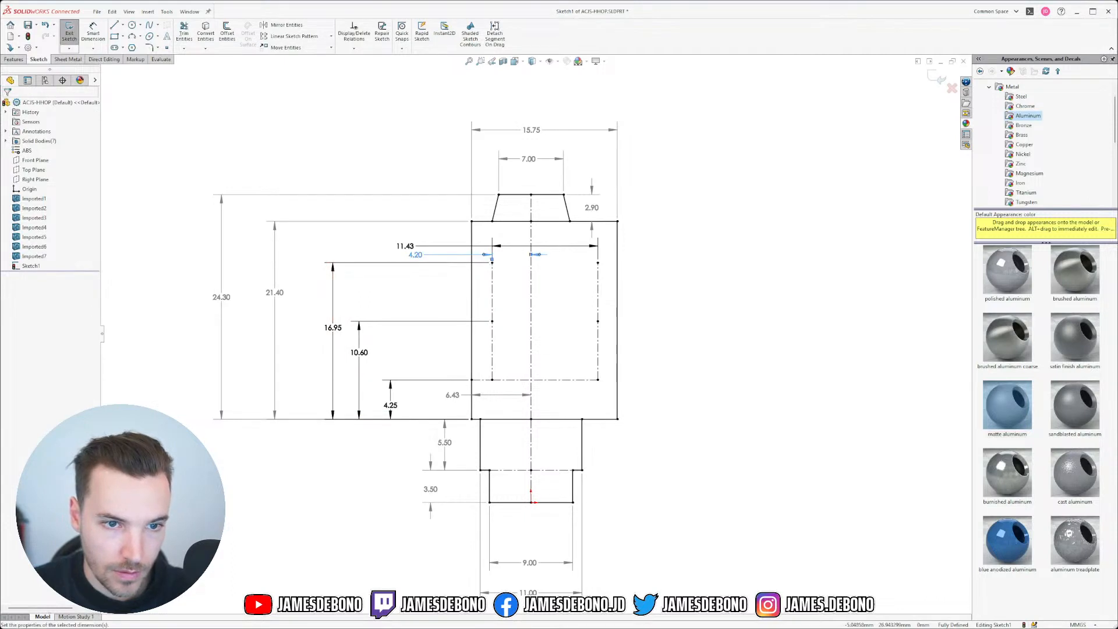
Step: Move the 4.20 dimension up beside 11.43, then recheck the jack datasheet
{"action": "left_click", "coordinate": [537, 255]}
{"action": "key", "text": "Escape"}
{"action": "mouse_move", "coordinate": [405, 246]}
{"action": "left_mouse_down"}
{"action": "mouse_move", "coordinate": [398, 233]}
{"action": "mouse_move", "coordinate": [423, 252]}
{"action": "left_mouse_up"}
{"action": "key", "text": "Escape"}
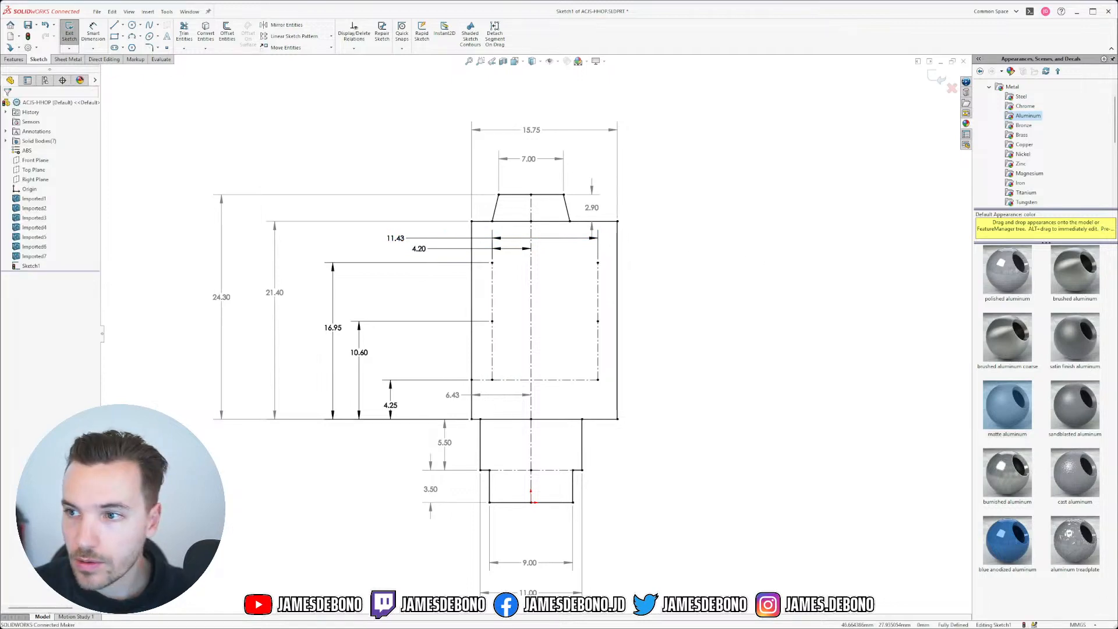
{"action": "key", "text": "alt+Tab"}
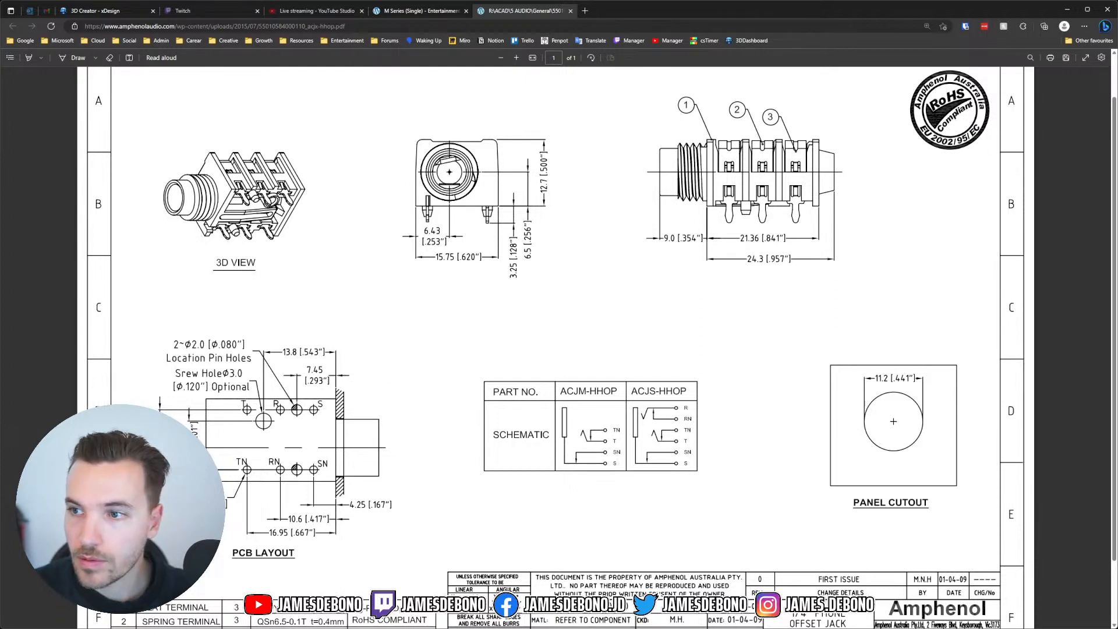
Step: Sketch a small circle inside the right side of the jack body
{"action": "key", "text": "alt+Tab"}
{"action": "left_click", "coordinate": [132, 25]}
{"action": "left_click", "coordinate": [575, 286]}
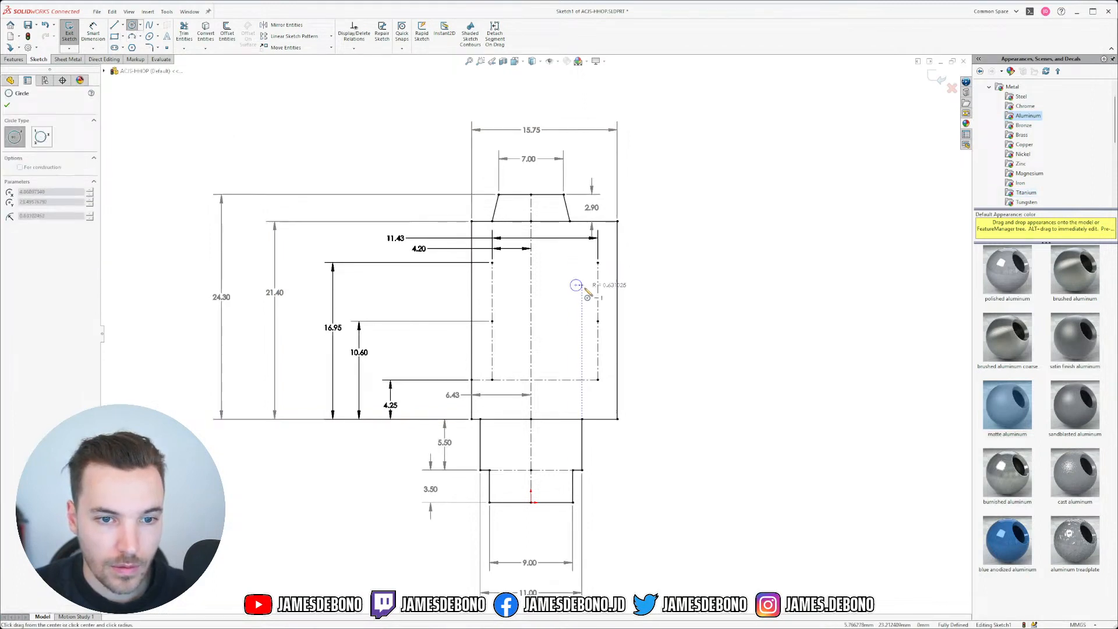
{"action": "left_click", "coordinate": [587, 292]}
{"action": "key", "text": "Escape"}
Step: Begin a vertical dimension from the circle's centre to the body's bottom edge
{"action": "left_click", "coordinate": [93, 34]}
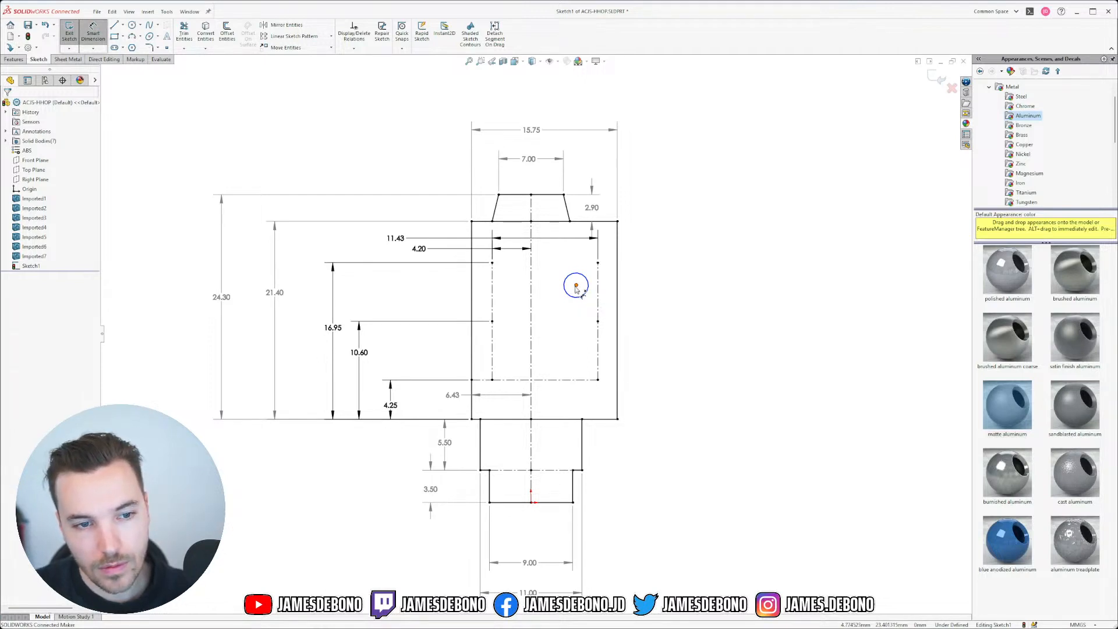
{"action": "left_click", "coordinate": [575, 285]}
{"action": "left_click", "coordinate": [594, 426]}
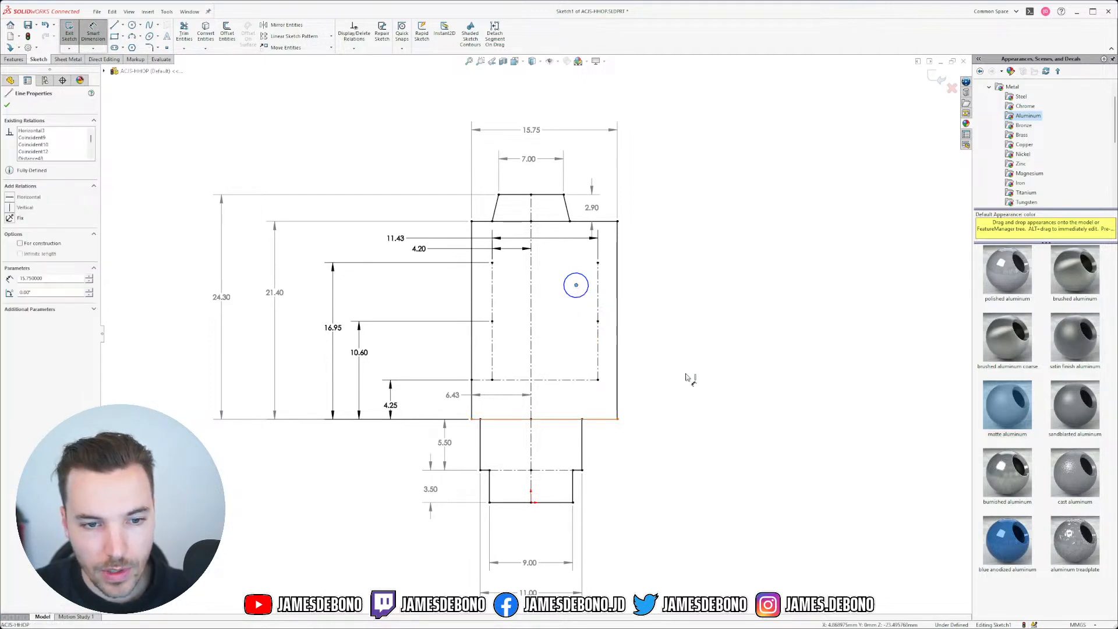
{"action": "left_click", "coordinate": [686, 377]}
Step: Set the circle centre's height above the bottom edge to 13.80, correcting the mistyped 3.80
{"action": "type", "text": "3.8"}
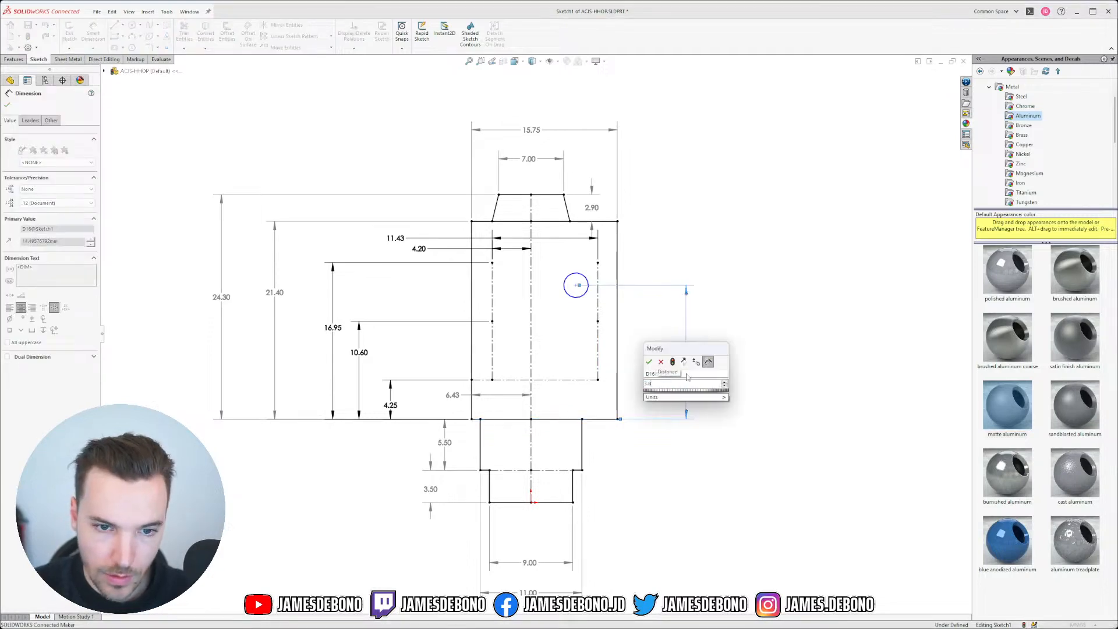
{"action": "key", "text": "Return"}
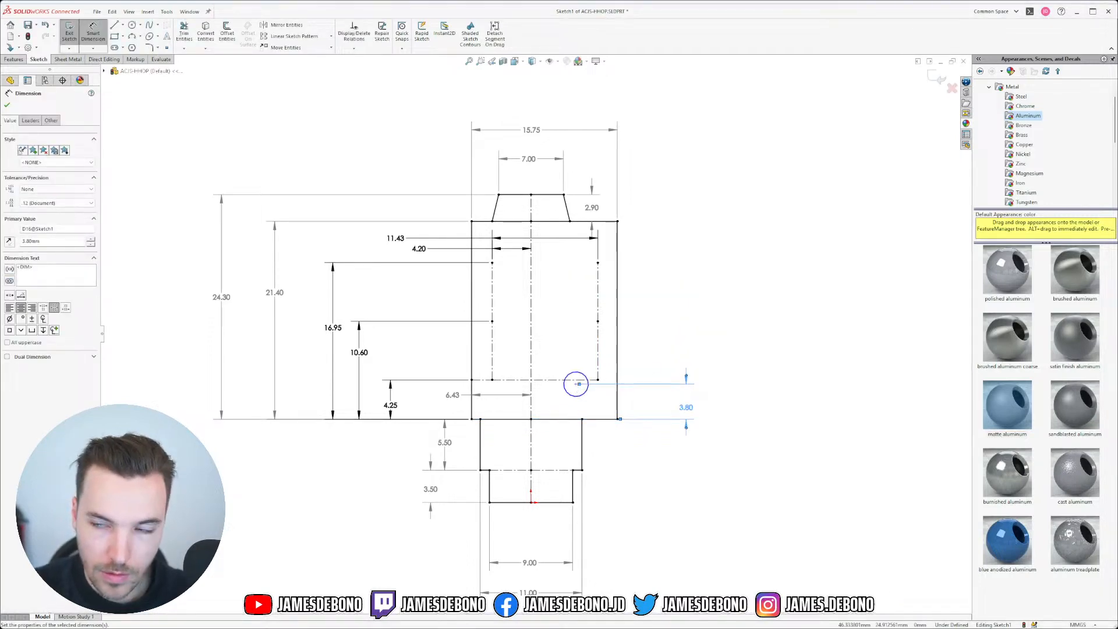
{"action": "key", "text": "alt+Tab"}
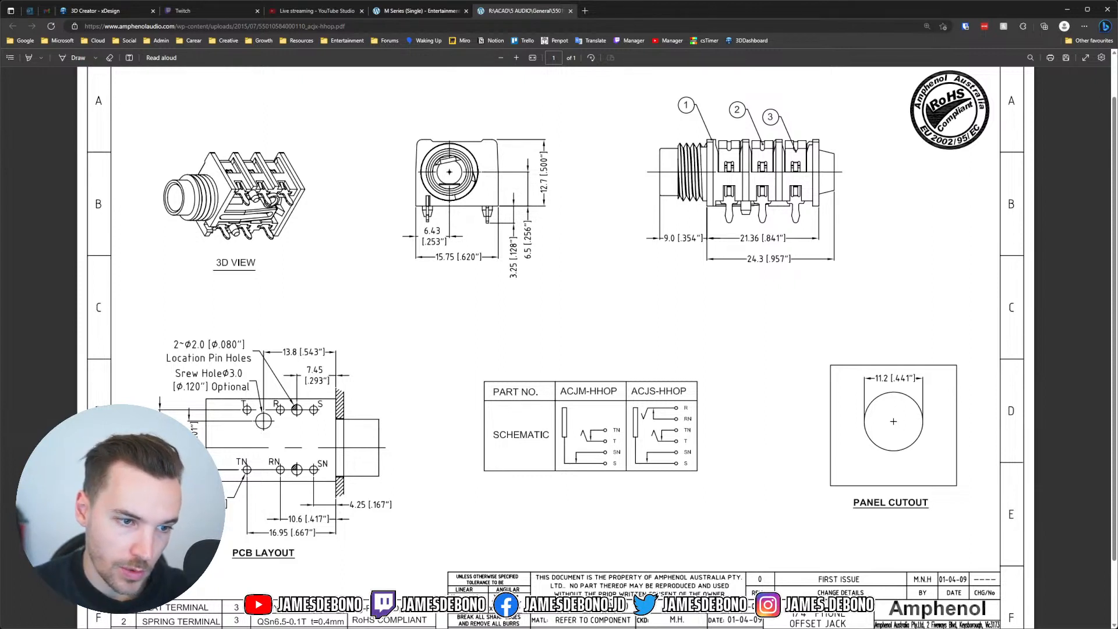
{"action": "key", "text": "alt+Tab"}
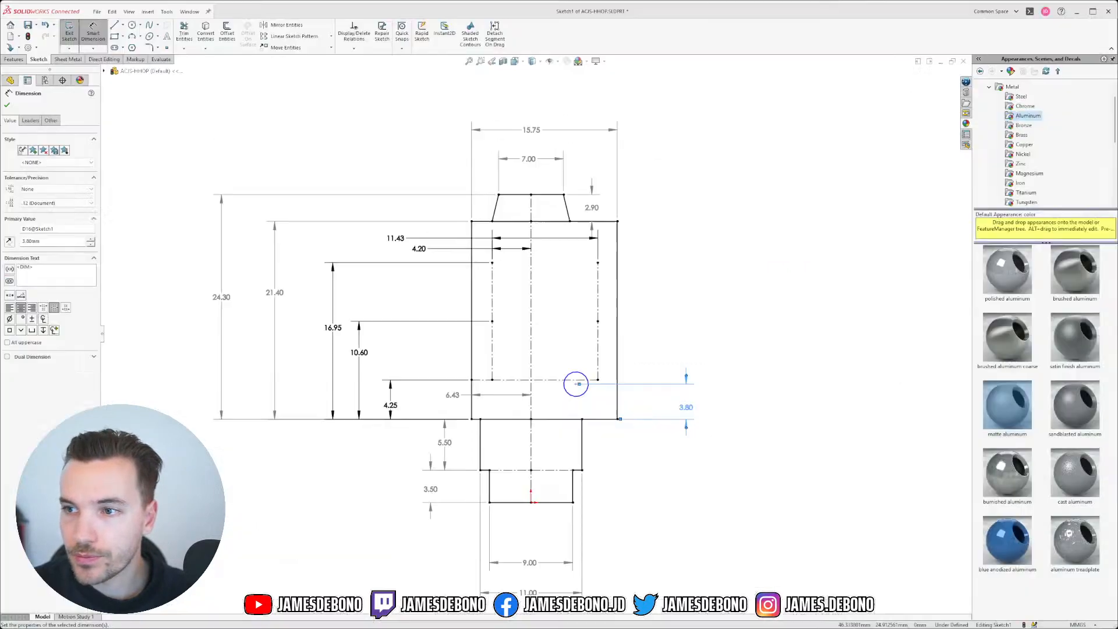
{"action": "left_click", "coordinate": [26, 241]}
{"action": "type", "text": "1"}
{"action": "key", "text": "Return"}
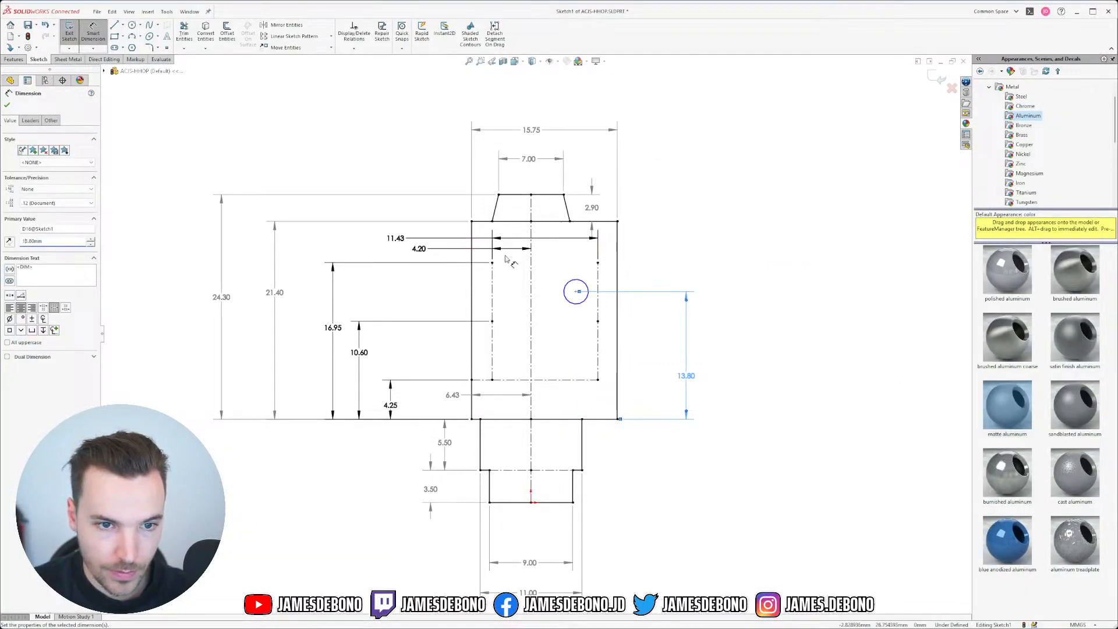
Step: Place the circle centre 5.10 to the right of the centreline
{"action": "left_click", "coordinate": [531, 283]}
{"action": "left_click", "coordinate": [576, 291]}
{"action": "left_click", "coordinate": [556, 273]}
{"action": "type", "text": "5.1"}
{"action": "key", "text": "Return"}
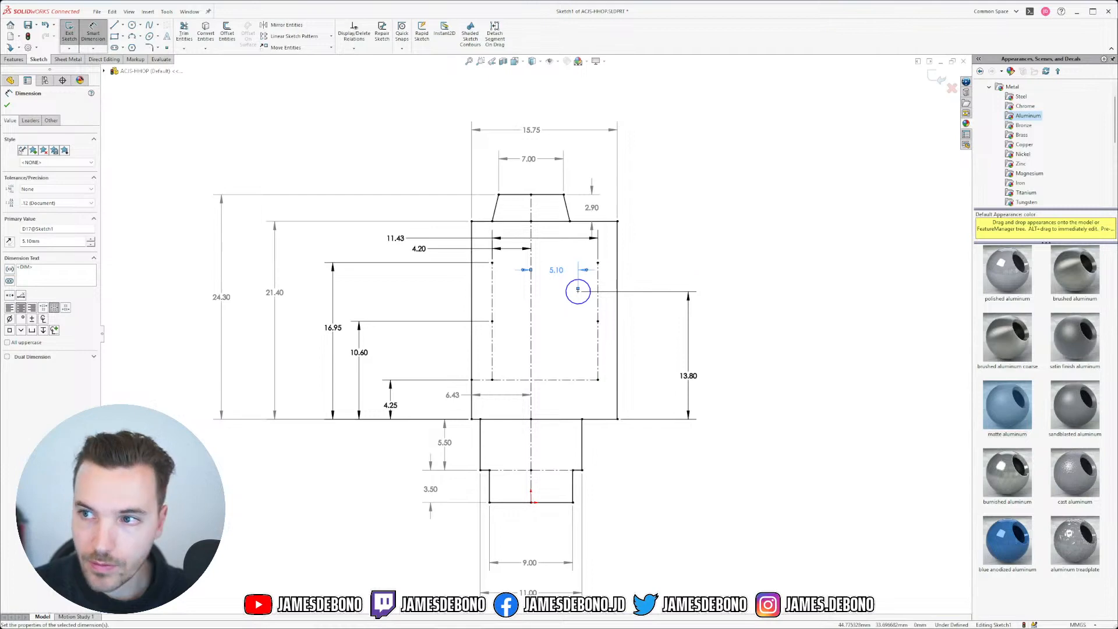
{"action": "key", "text": "alt+Tab"}
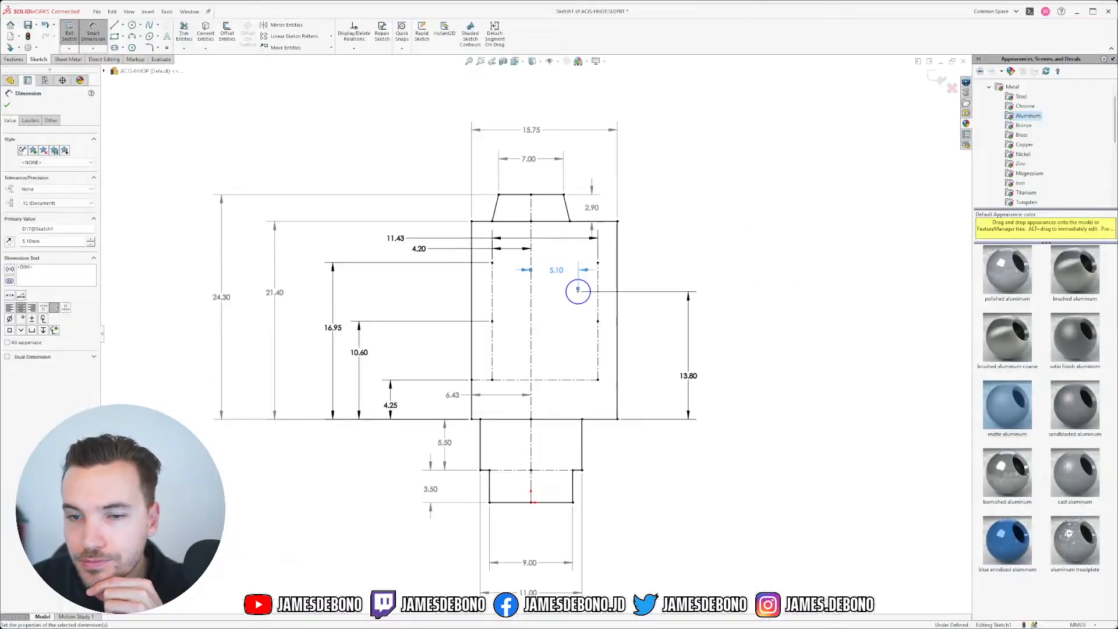
Step: Give the small circle a 2.00 diameter and pull the 21.40 and 24.30 dimensions closer
{"action": "left_click", "coordinate": [590, 290]}
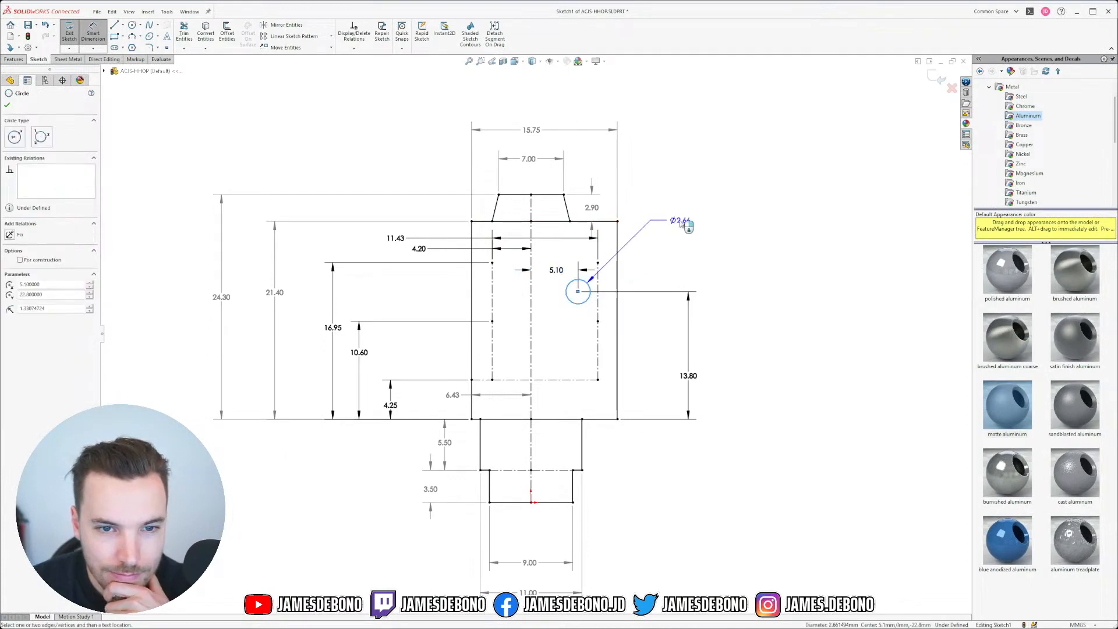
{"action": "left_click", "coordinate": [682, 223]}
{"action": "key", "text": "Return"}
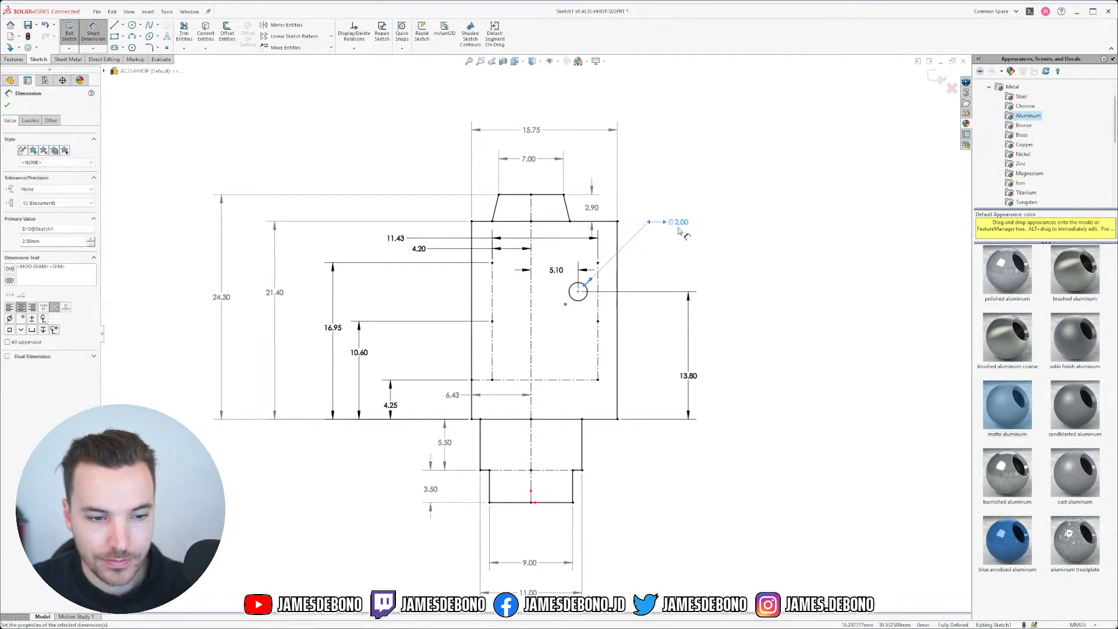
{"action": "key", "text": "Escape"}
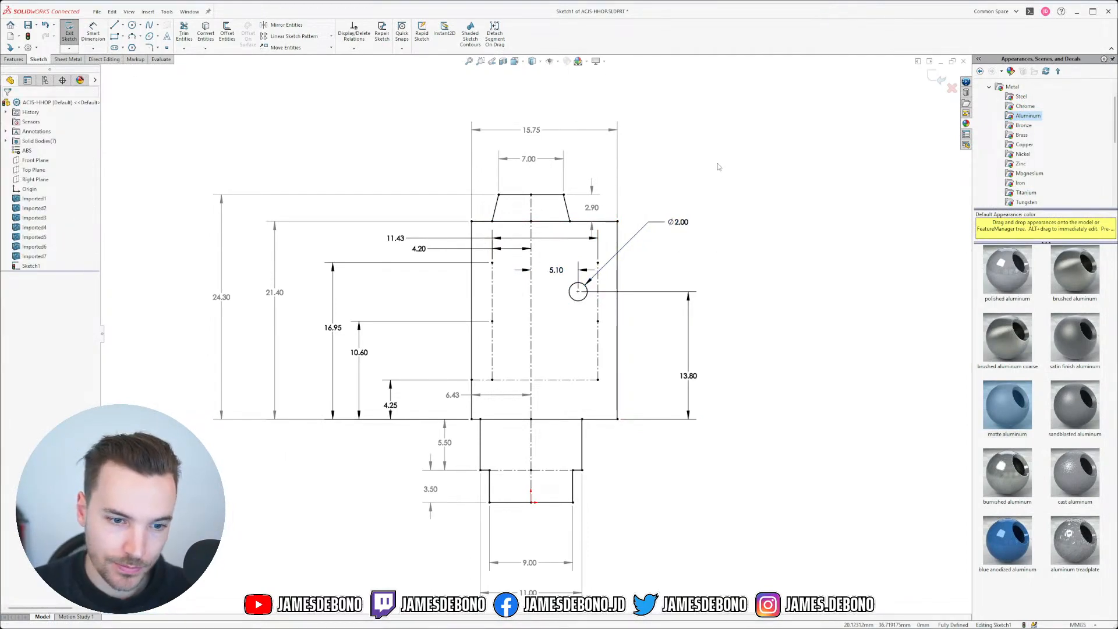
{"action": "left_click_drag", "start_coordinate": [275, 295], "coordinate": [298, 330]}
{"action": "left_click_drag", "start_coordinate": [222, 304], "coordinate": [258, 317]}
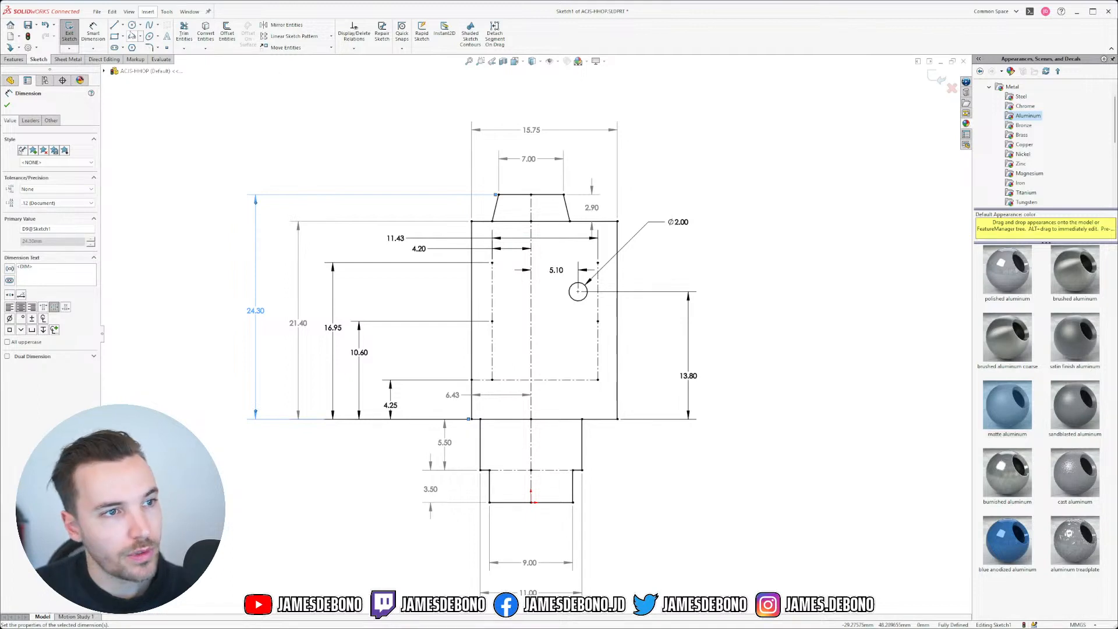
Step: Draw a centreline from the vertical centreline to the right vertical line, making its end coincident
{"action": "left_click", "coordinate": [122, 25]}
{"action": "left_click", "coordinate": [134, 45]}
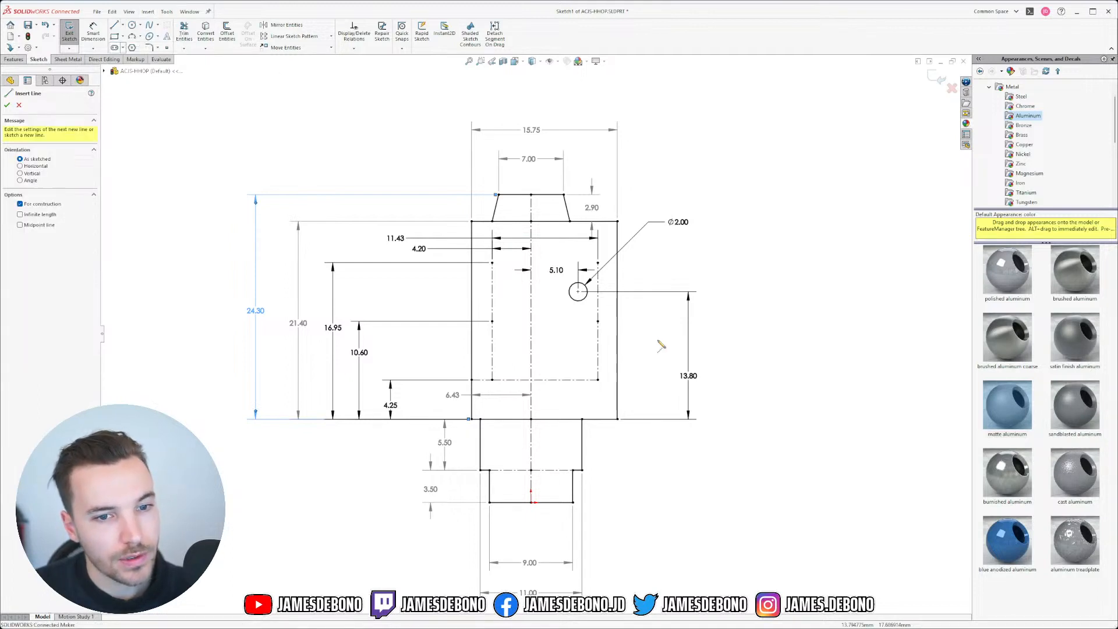
{"action": "left_click", "coordinate": [530, 320]}
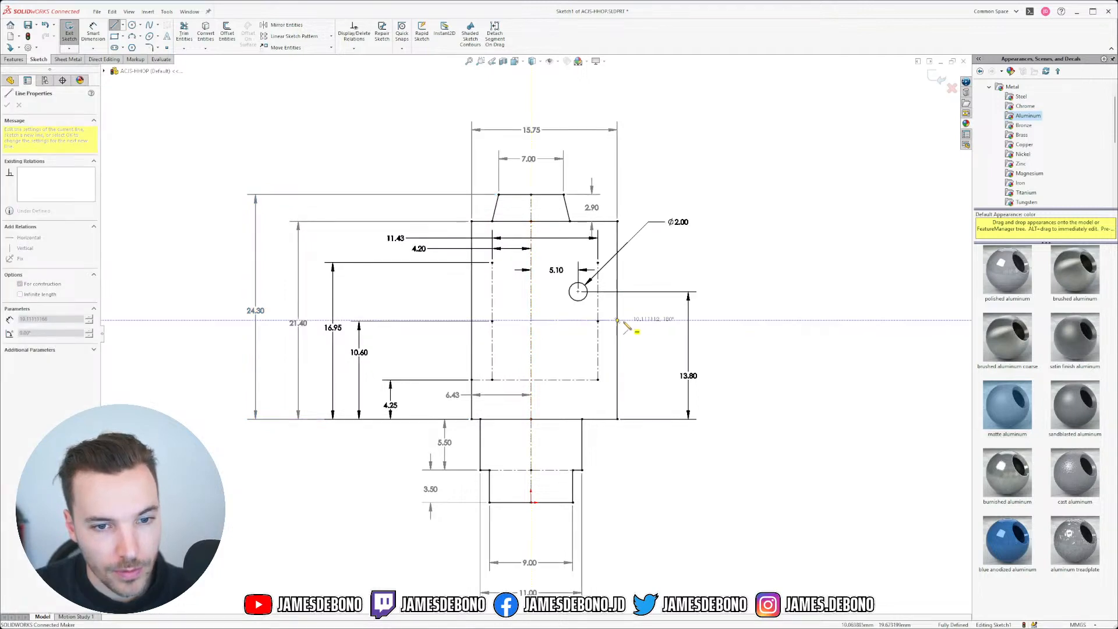
{"action": "scroll", "coordinate": [620, 323], "scroll_direction": "down", "scroll_amount": 5}
{"action": "left_click", "coordinate": [630, 298]}
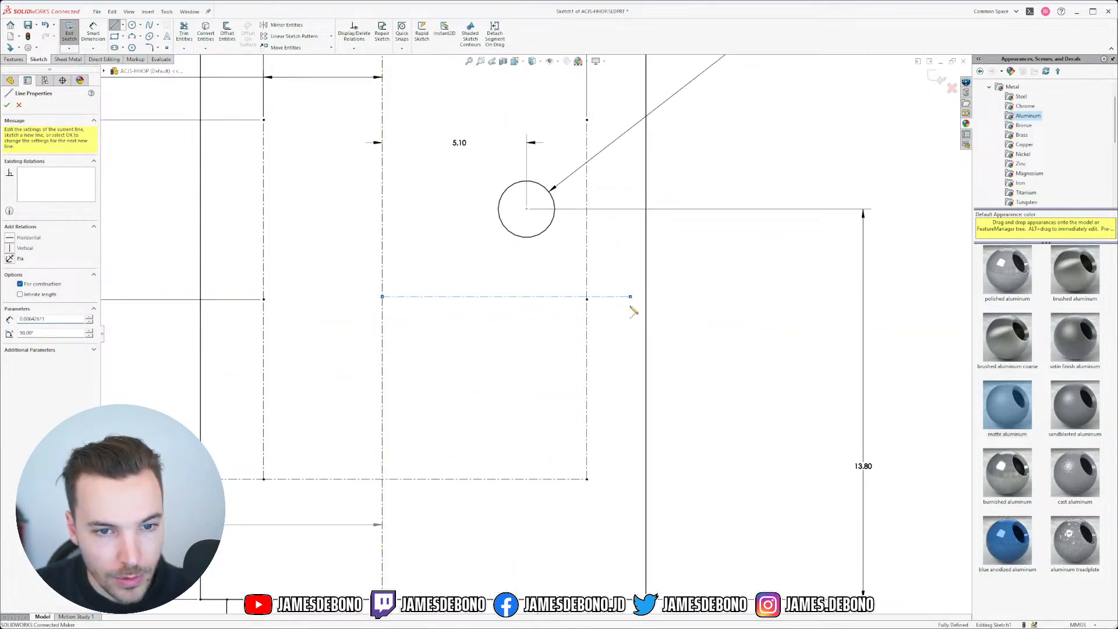
{"action": "key", "text": "Escape"}
{"action": "left_click", "coordinate": [630, 297]}
{"action": "left_click", "coordinate": [646, 291], "text": "ctrl"}
{"action": "left_click", "coordinate": [684, 247]}
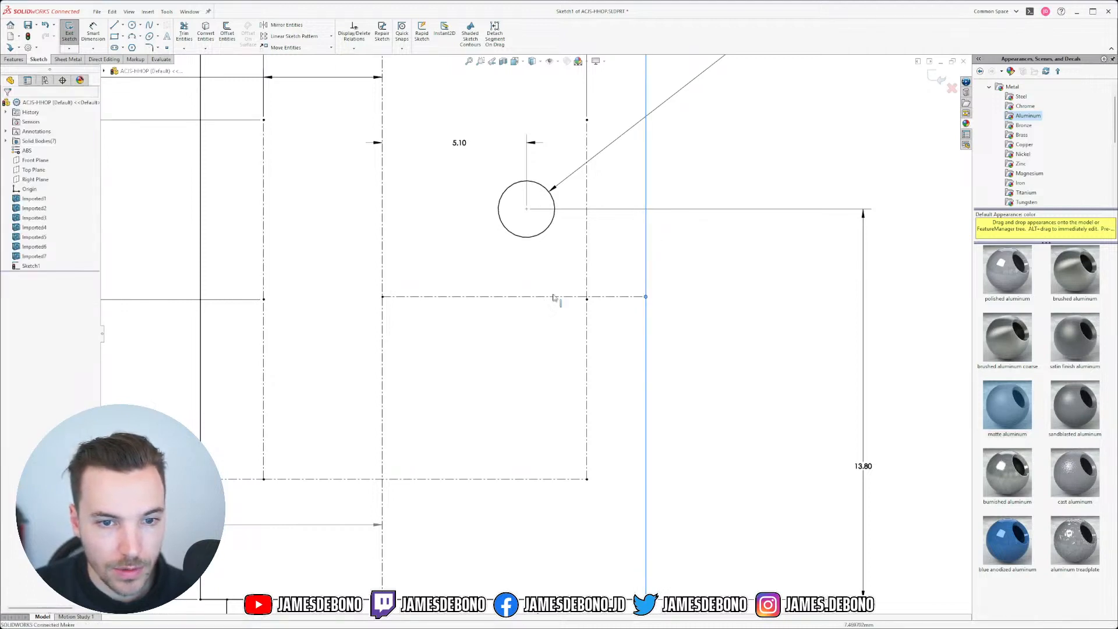
{"action": "scroll", "coordinate": [509, 308], "scroll_direction": "up", "scroll_amount": 4}
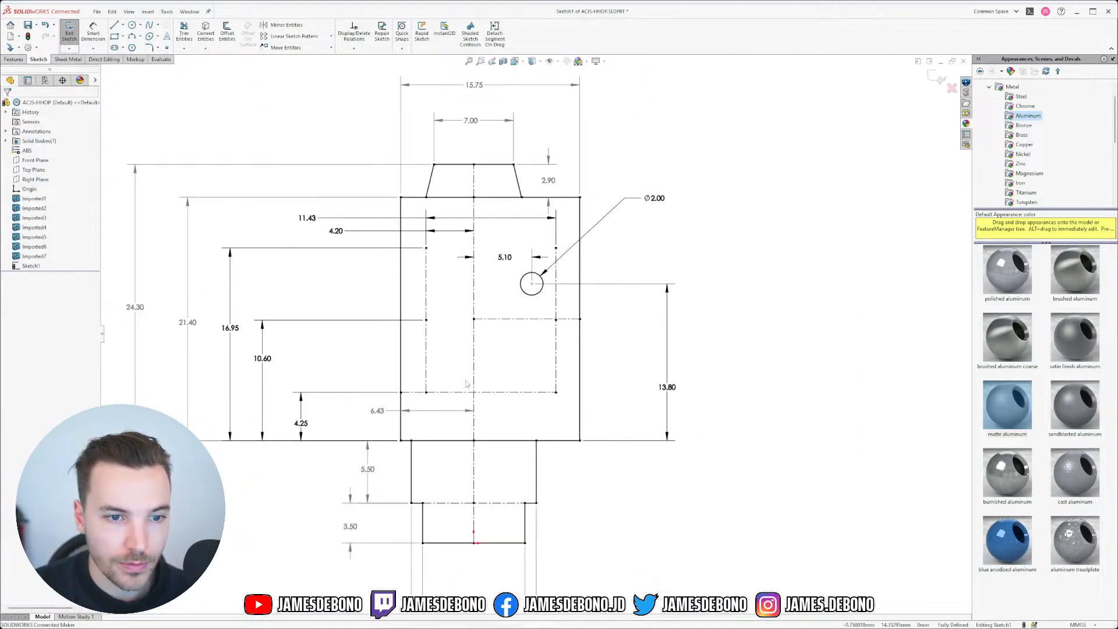
{"action": "scroll", "coordinate": [396, 385], "scroll_direction": "down", "scroll_amount": 1}
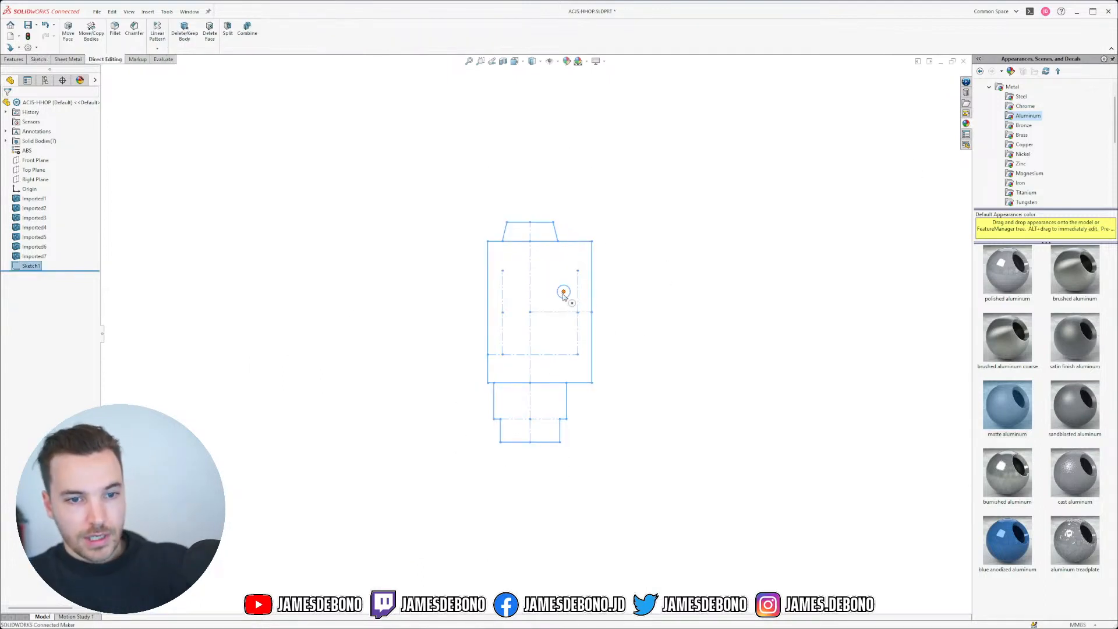
Step: Show the seven hidden imported solid bodies of the jack
{"action": "left_click", "coordinate": [726, 242]}
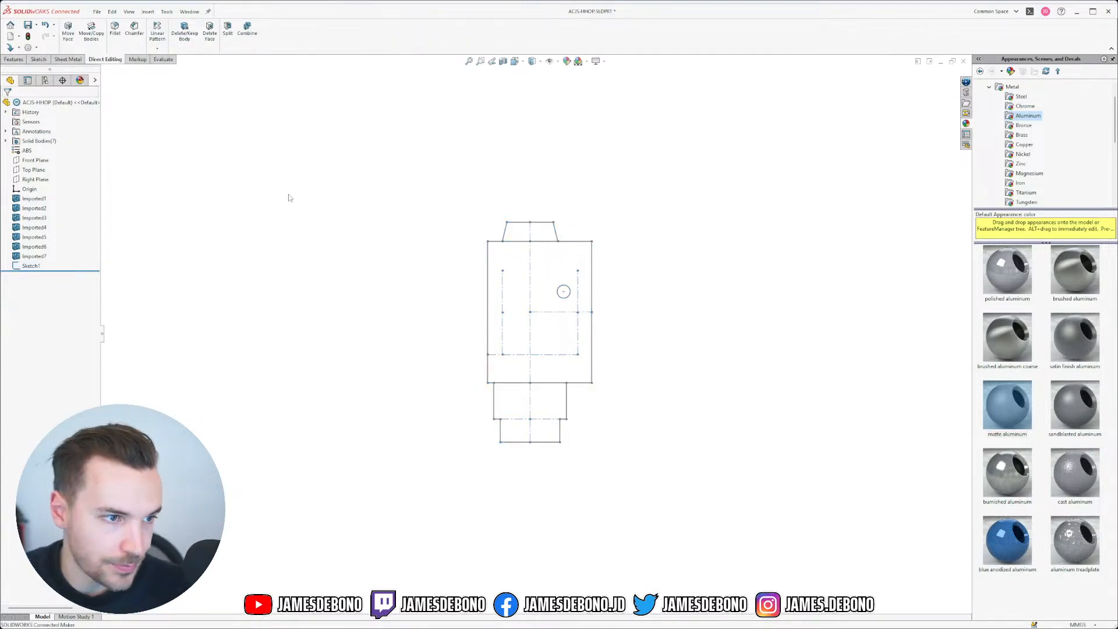
{"action": "right_click", "coordinate": [37, 141]}
{"action": "left_click", "coordinate": [49, 130]}
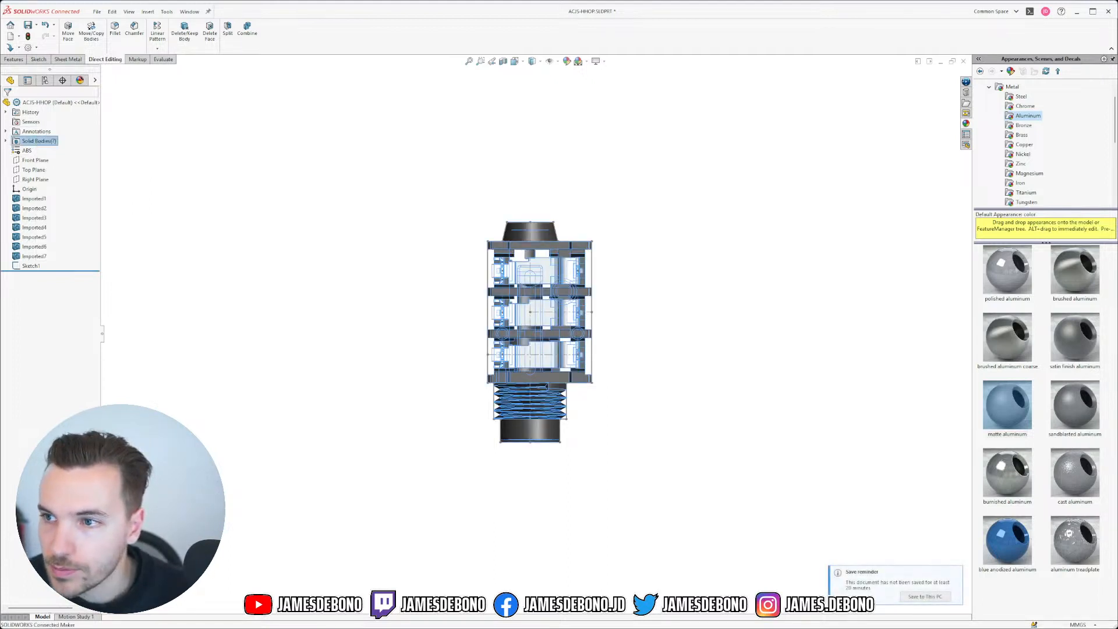
{"action": "left_click", "coordinate": [706, 266]}
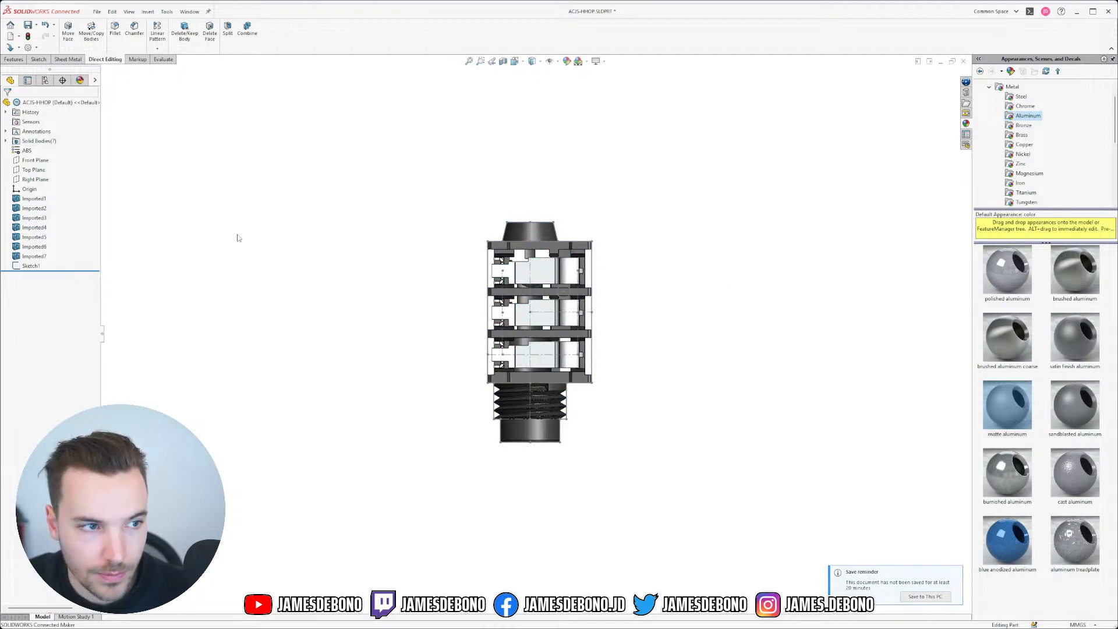
Step: Check Sketch1's overlay on the jack from an angled view, then switch to 0.1_LDM-SK.SLDPRT
{"action": "left_click", "coordinate": [36, 266]}
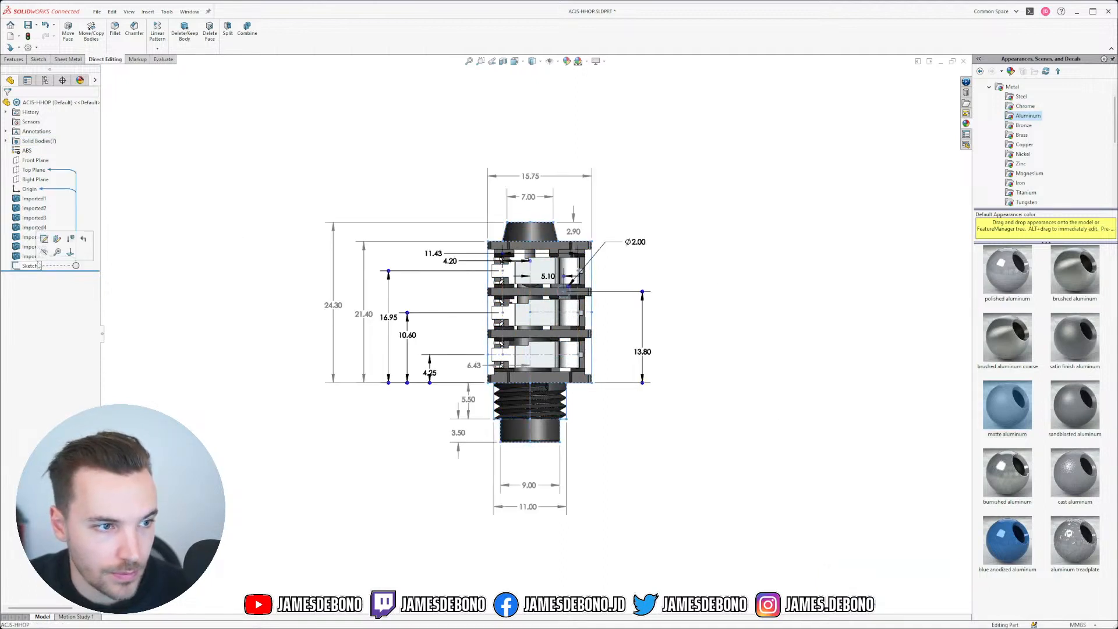
{"action": "left_click", "coordinate": [172, 227]}
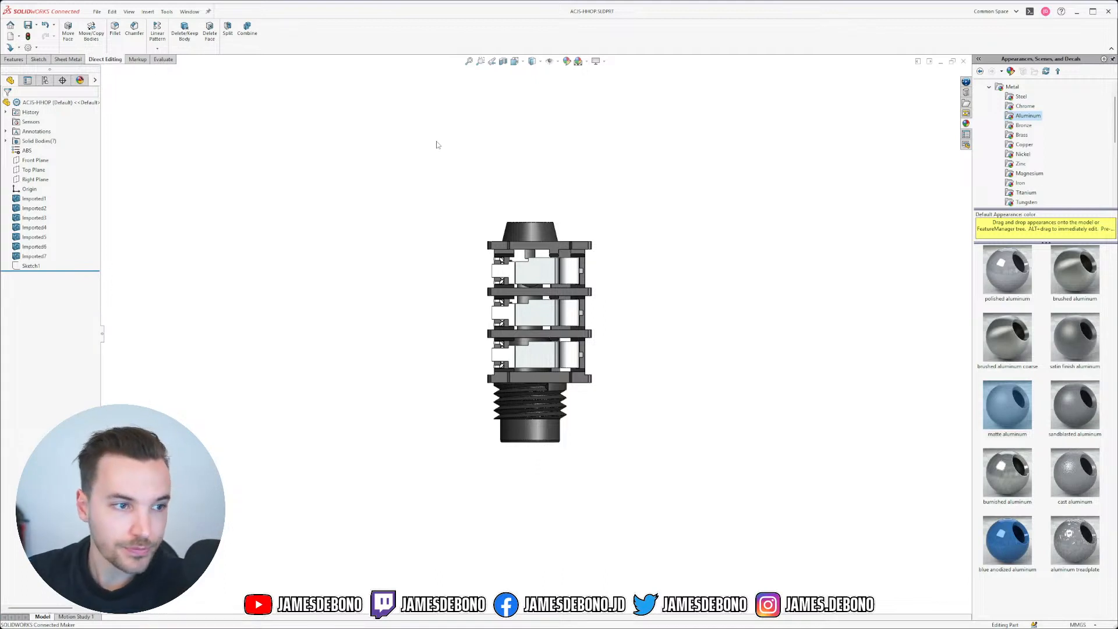
{"action": "middle_click_drag", "start_coordinate": [628, 506], "coordinate": [643, 340]}
{"action": "left_click", "coordinate": [31, 265]}
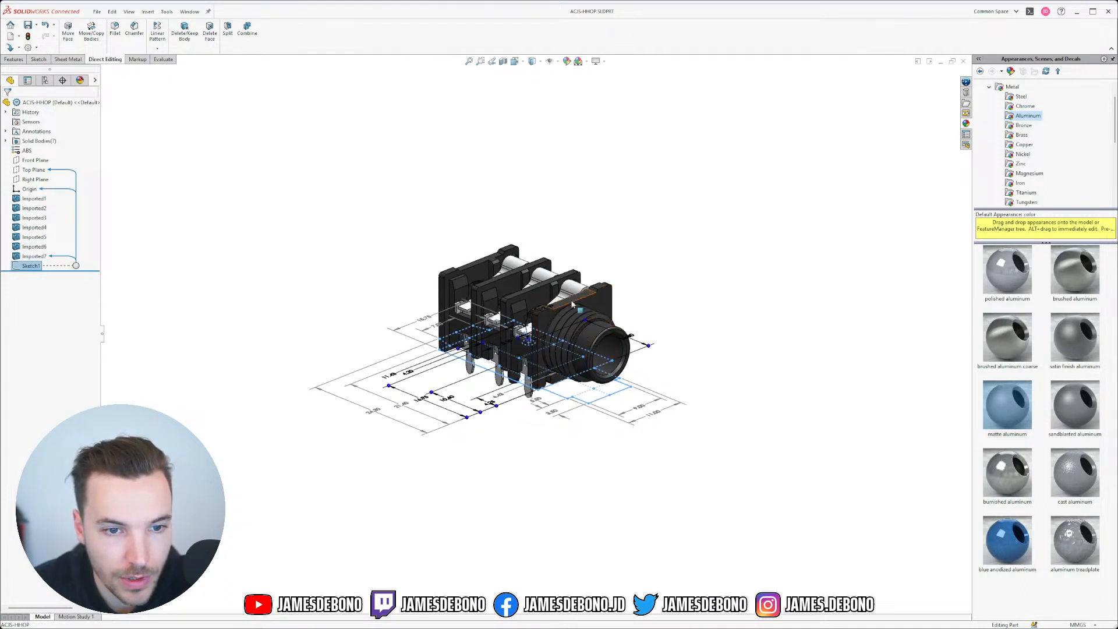
{"action": "left_click", "coordinate": [548, 452]}
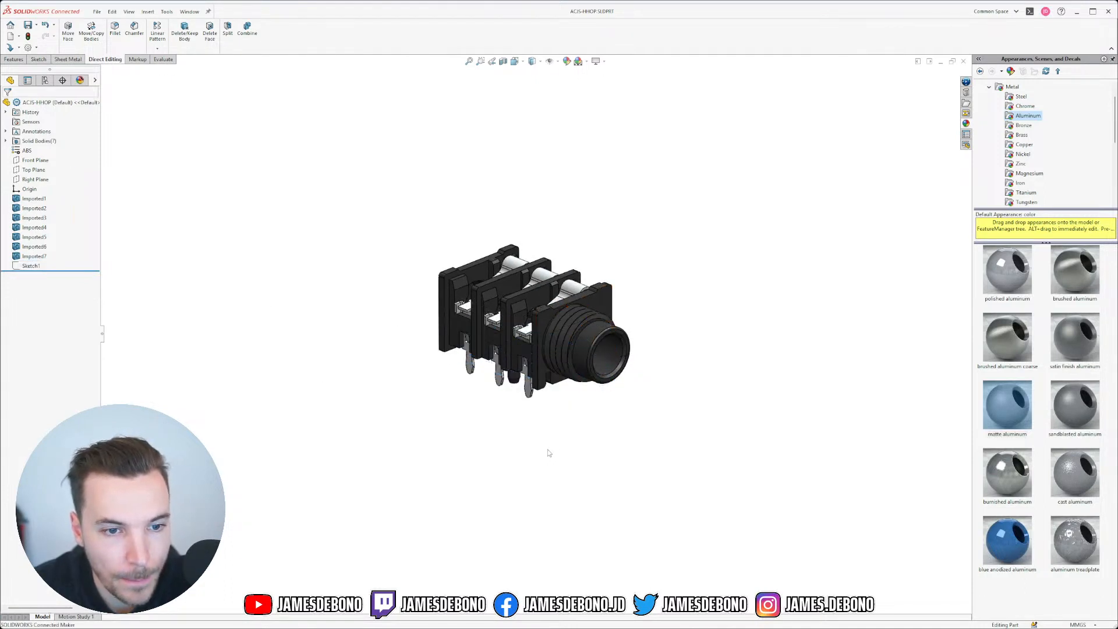
{"action": "left_click", "coordinate": [193, 12]}
{"action": "left_click", "coordinate": [268, 103]}
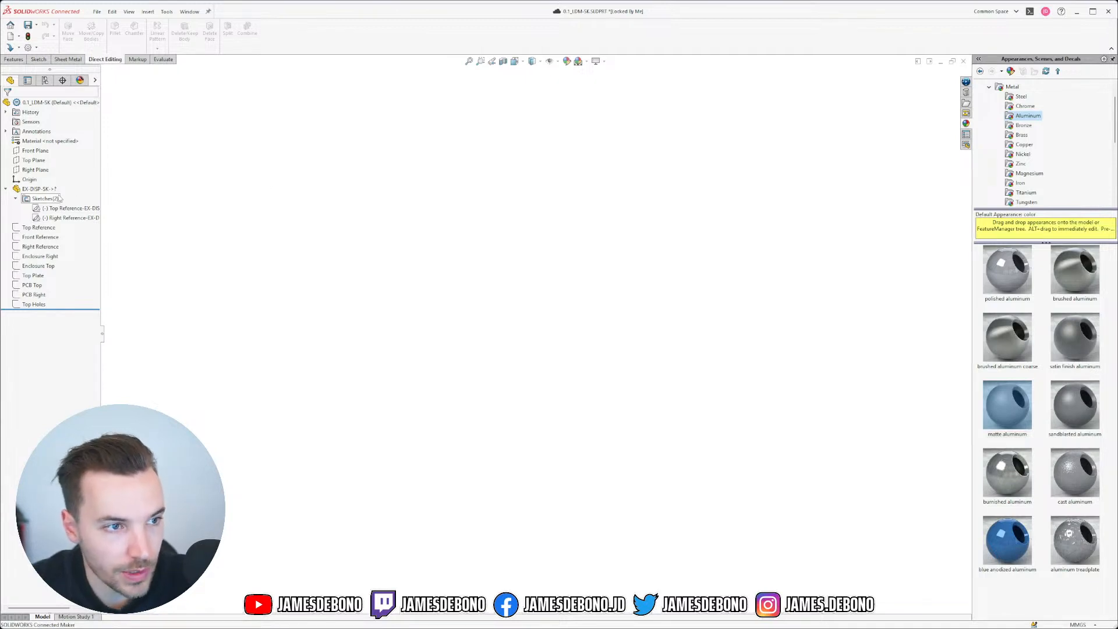
Step: Inspect the Top Reference sketch, then edit and rebuild the EX-DISP-SK feature
{"action": "left_click", "coordinate": [16, 199]}
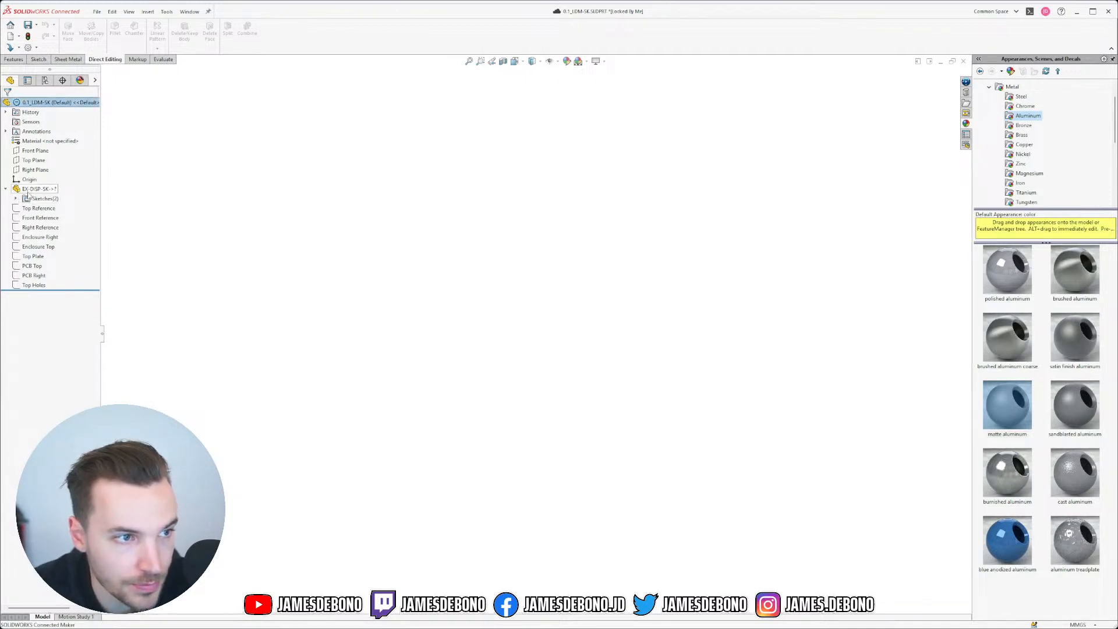
{"action": "left_click", "coordinate": [16, 199]}
{"action": "left_click", "coordinate": [69, 208]}
{"action": "middle_click_drag", "start_coordinate": [378, 190], "coordinate": [360, 245]}
{"action": "left_click", "coordinate": [16, 198]}
{"action": "left_click", "coordinate": [6, 189]}
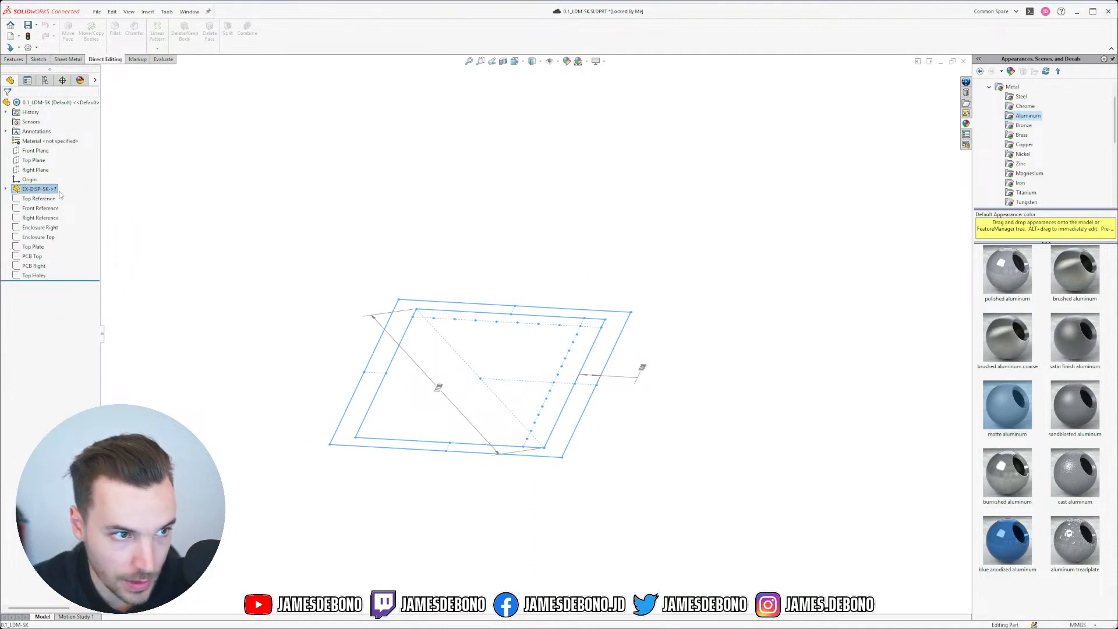
{"action": "right_click", "coordinate": [52, 191]}
{"action": "left_click", "coordinate": [86, 169]}
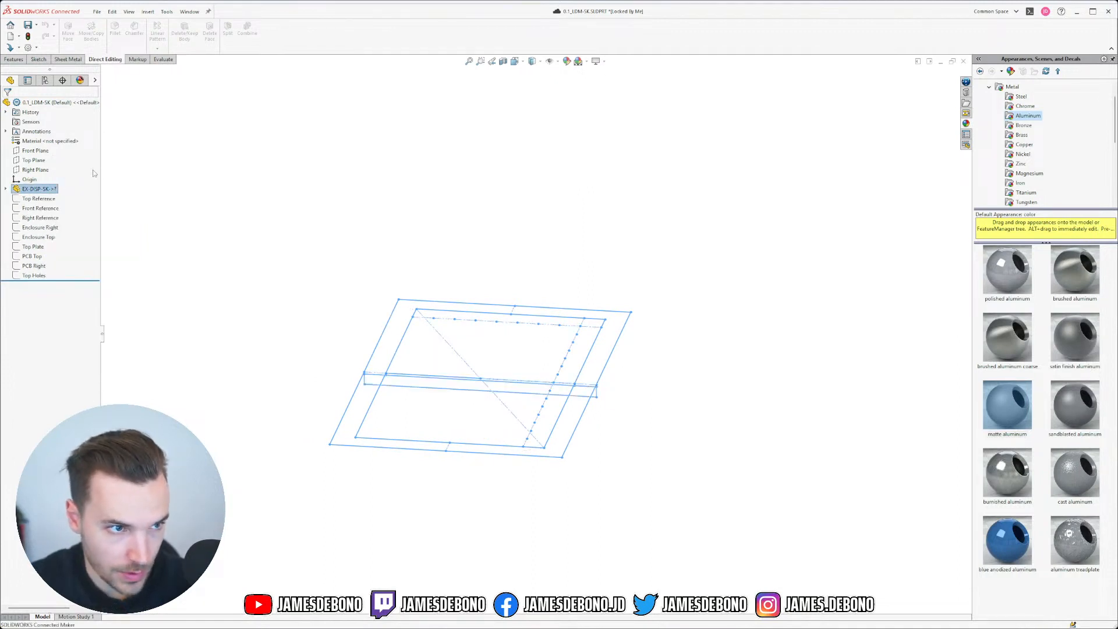
{"action": "left_click", "coordinate": [7, 105]}
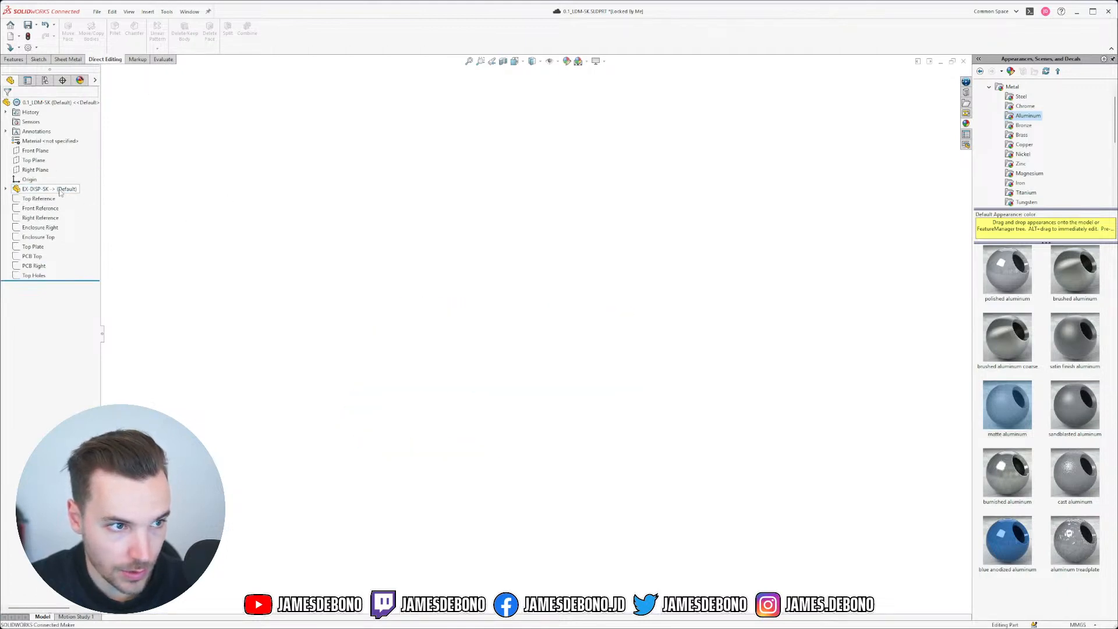
Step: Check the PCB Top sketch's 1.00 and 50.00 dimensions against the EX-DISP-SK outline
{"action": "left_click", "coordinate": [340, 211]}
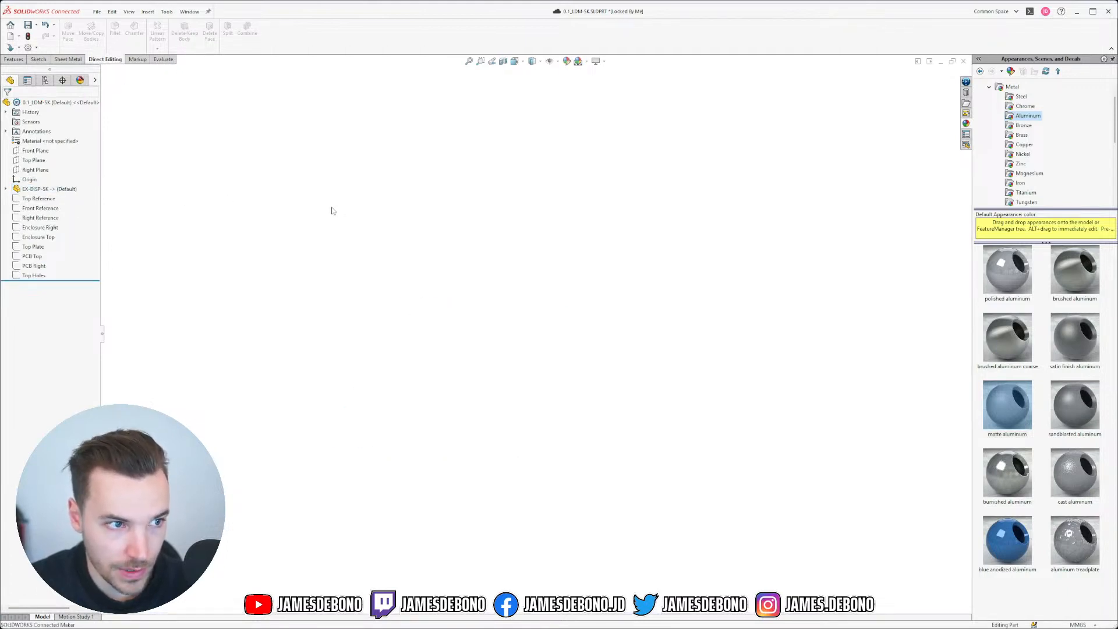
{"action": "left_click", "coordinate": [39, 257]}
{"action": "mouse_move", "coordinate": [463, 294]}
{"action": "middle_mouse_down"}
{"action": "mouse_move", "coordinate": [482, 225]}
{"action": "mouse_move", "coordinate": [557, 446]}
{"action": "middle_mouse_up"}
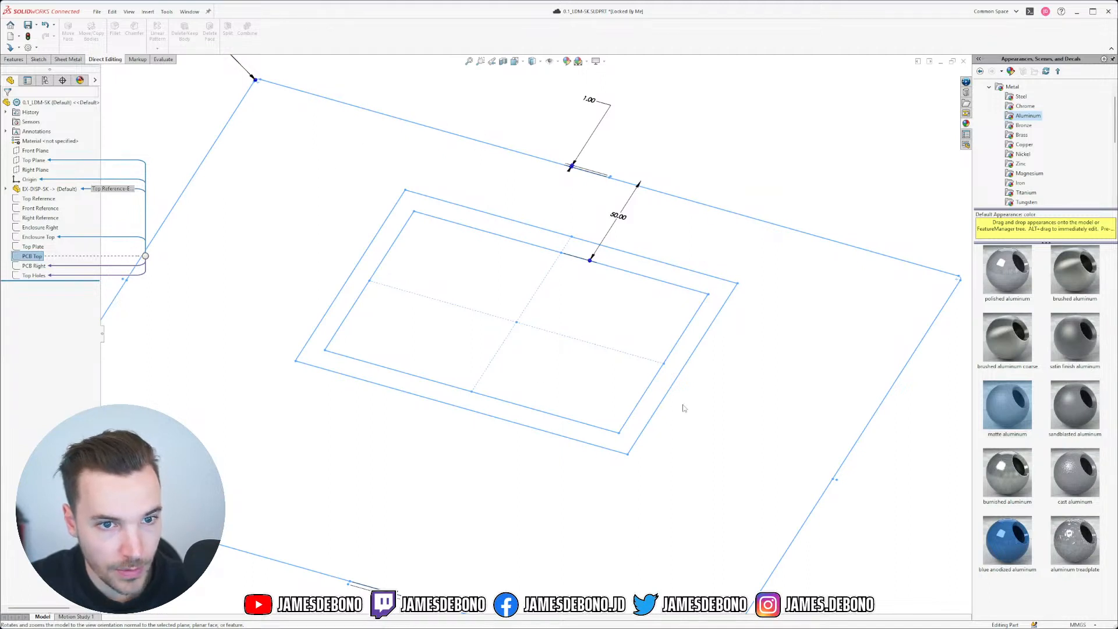
{"action": "left_click", "coordinate": [605, 407]}
{"action": "left_click", "coordinate": [190, 12]}
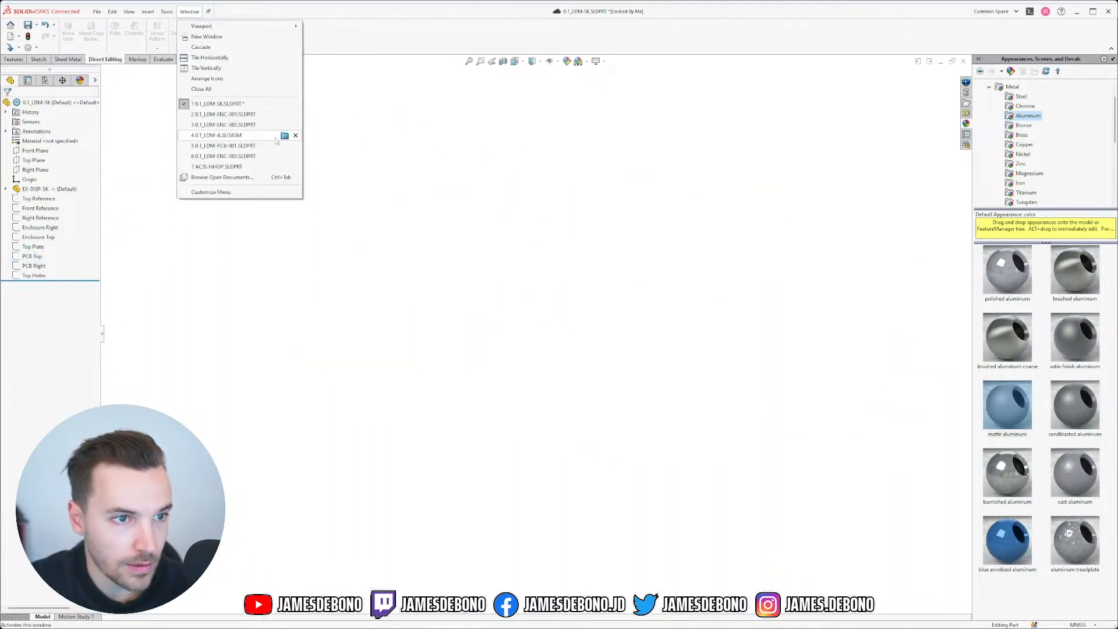
Step: Switch to the 0.1_LDM-A assembly, accept the rebuild, and orbit to inspect the enclosure
{"action": "left_click", "coordinate": [227, 136]}
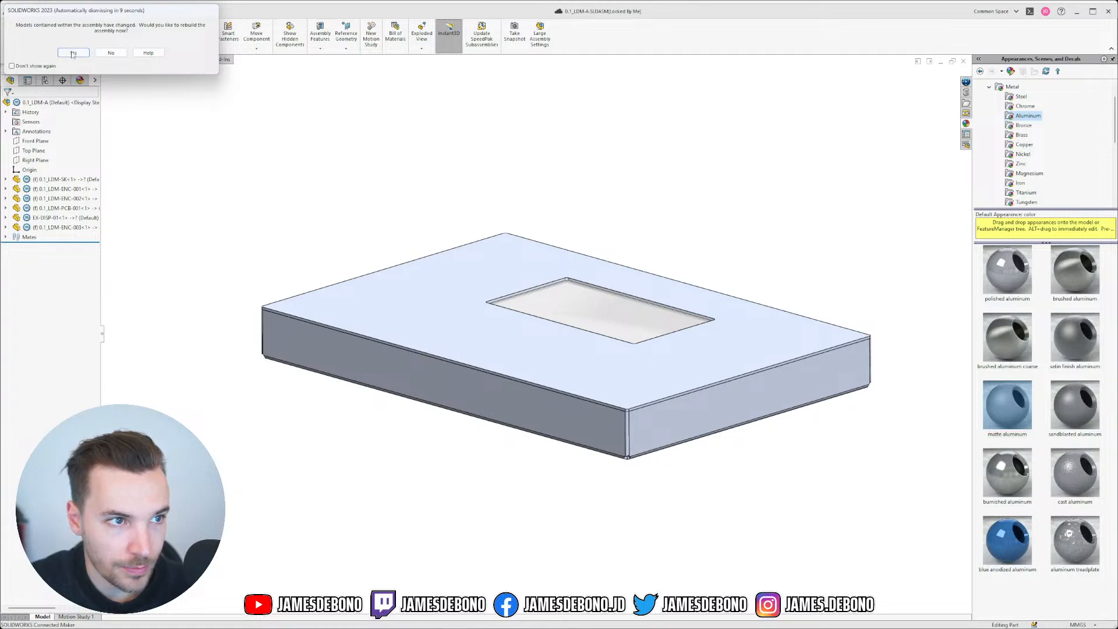
{"action": "left_click", "coordinate": [73, 52]}
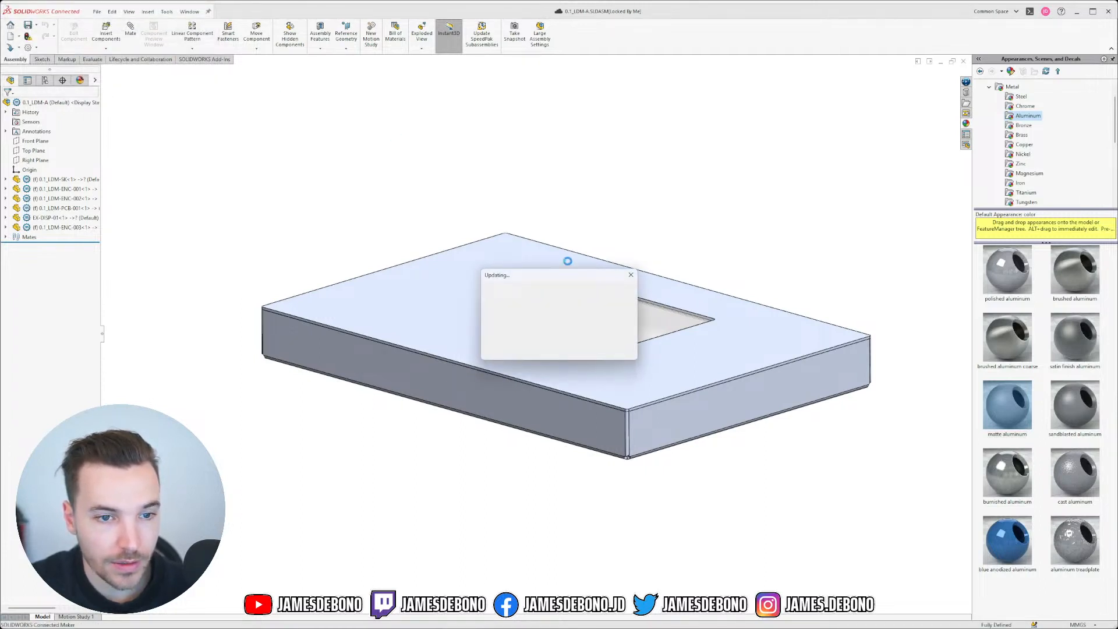
{"action": "middle_click_drag", "start_coordinate": [613, 299], "coordinate": [577, 227]}
{"action": "middle_click_drag", "start_coordinate": [606, 264], "coordinate": [477, 244]}
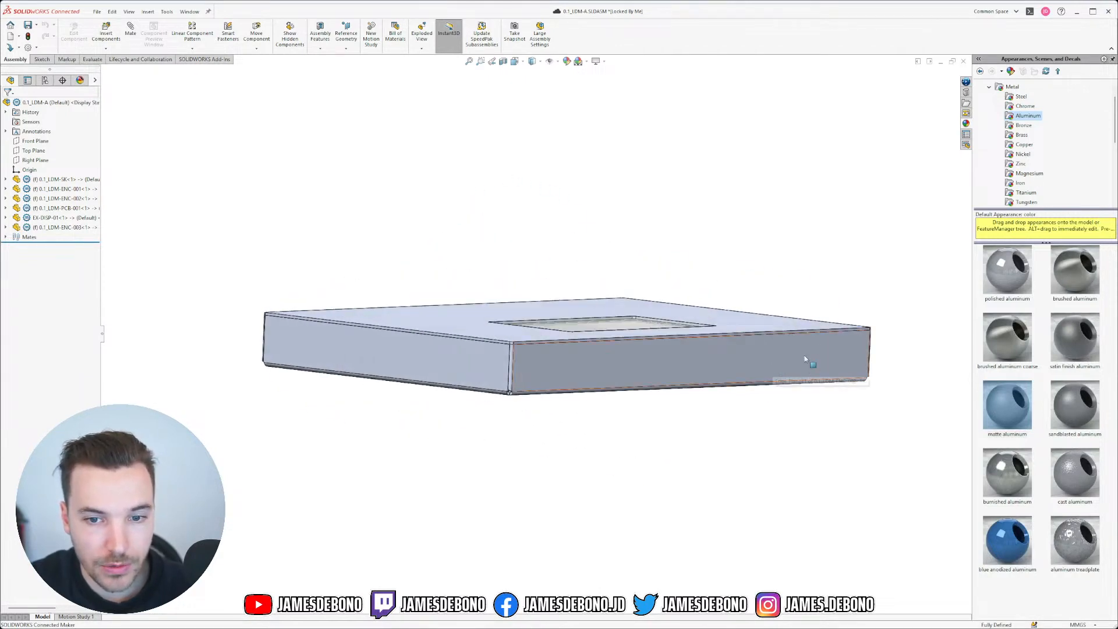
{"action": "middle_click_drag", "start_coordinate": [807, 356], "coordinate": [697, 361]}
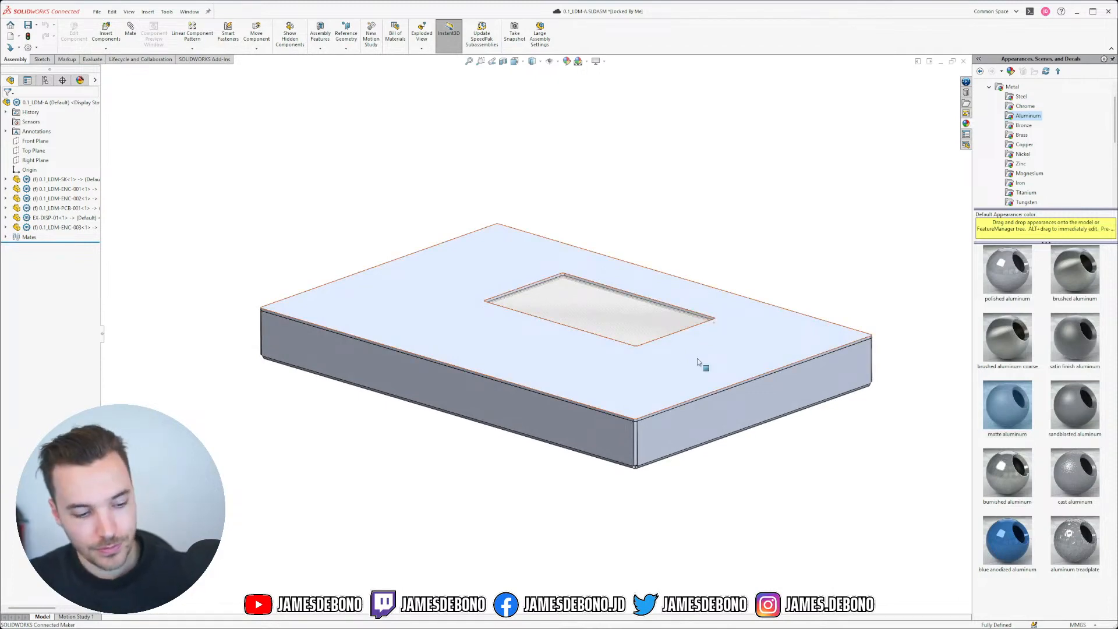